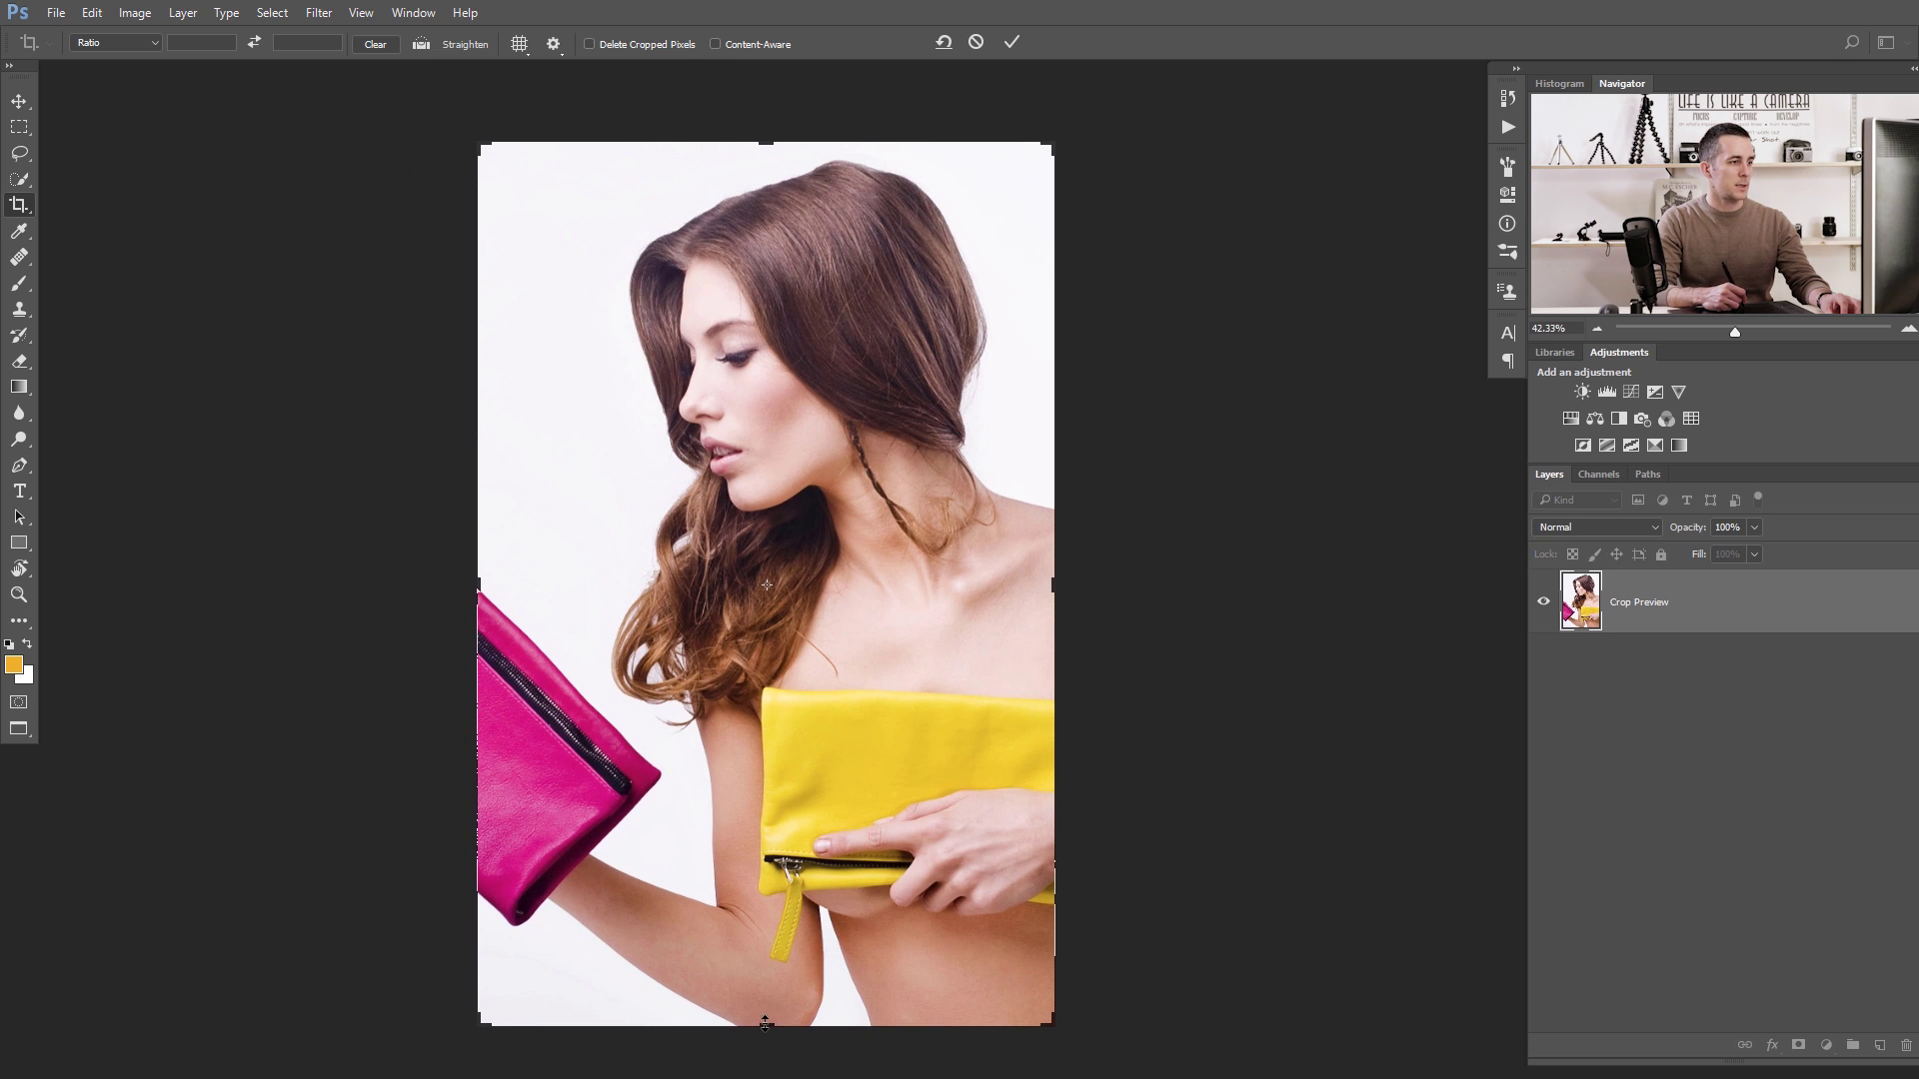
Crop the photo with a shorter frame at the lower edge and a slightly wider frame at the right edge.
left_click_drag(765, 1022, 818, 962)
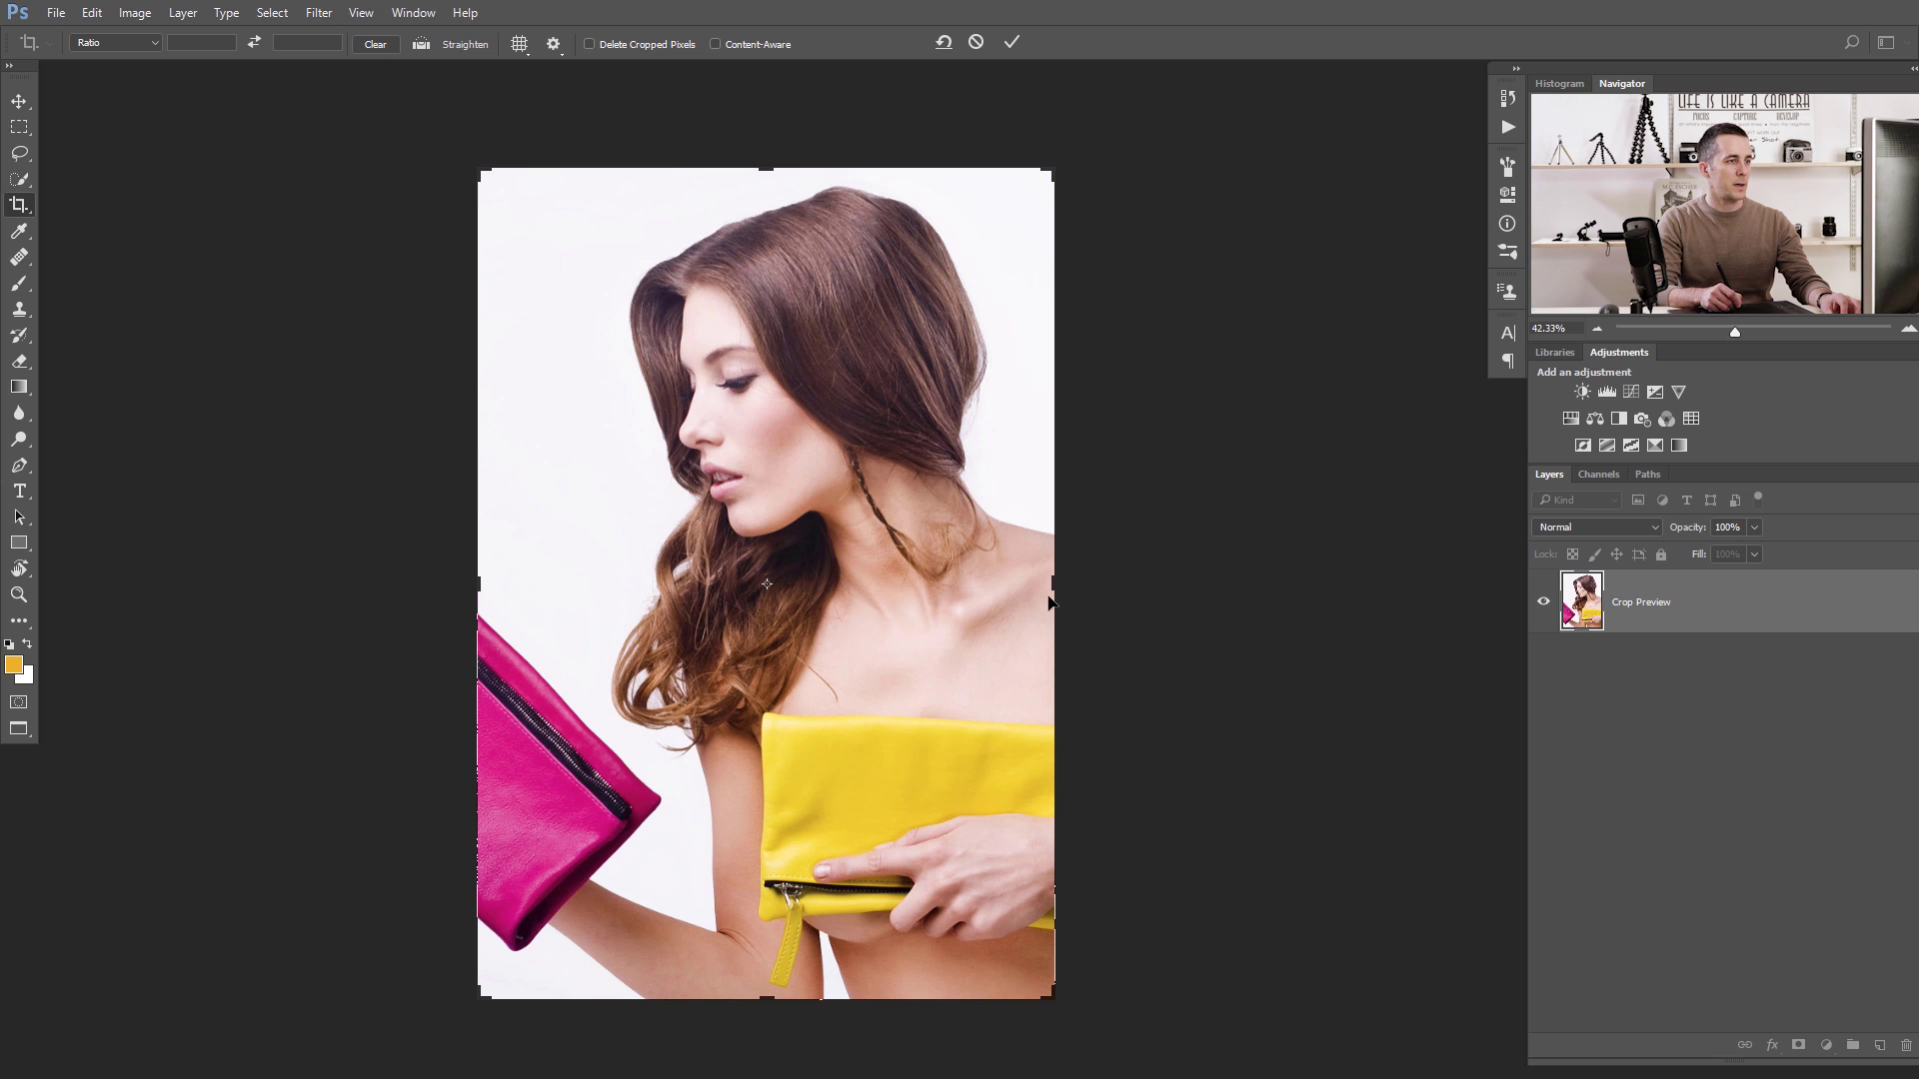
left_click_drag(1049, 602, 1093, 596)
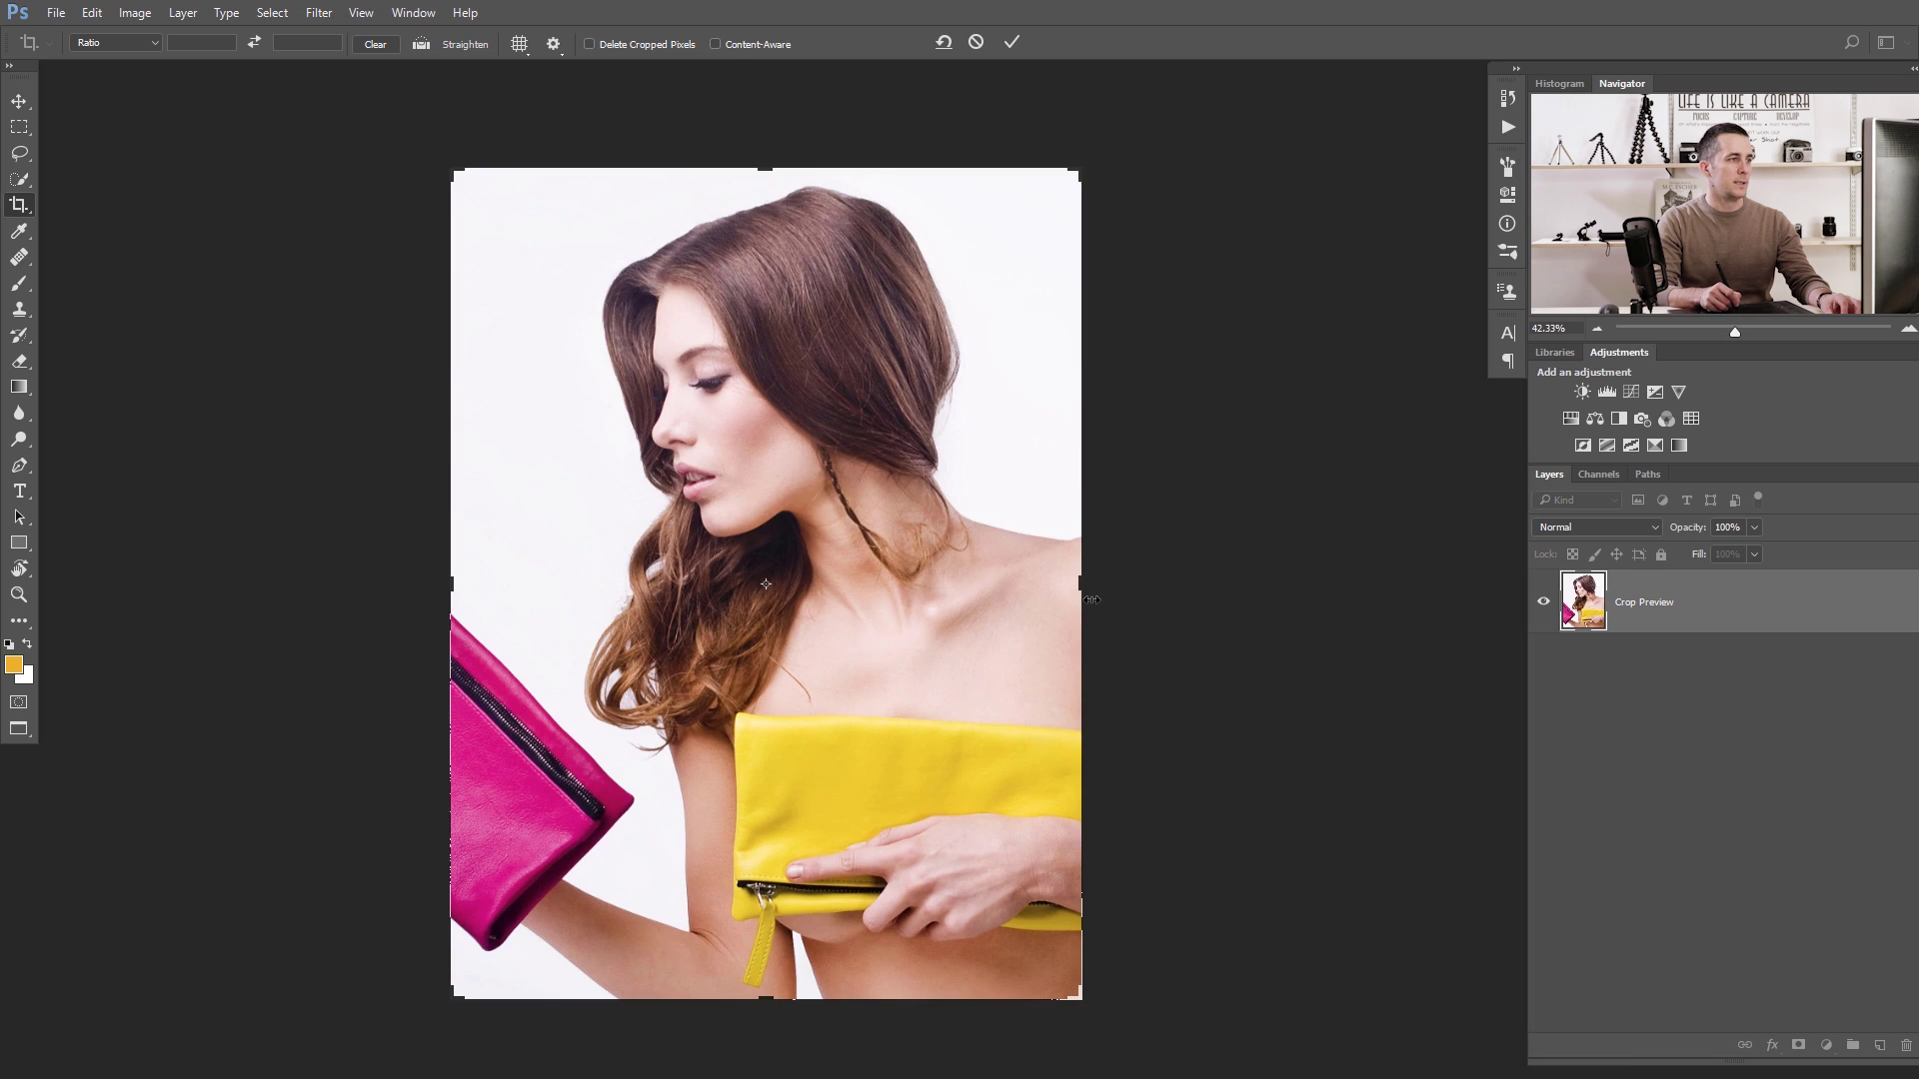
left_click(1013, 42)
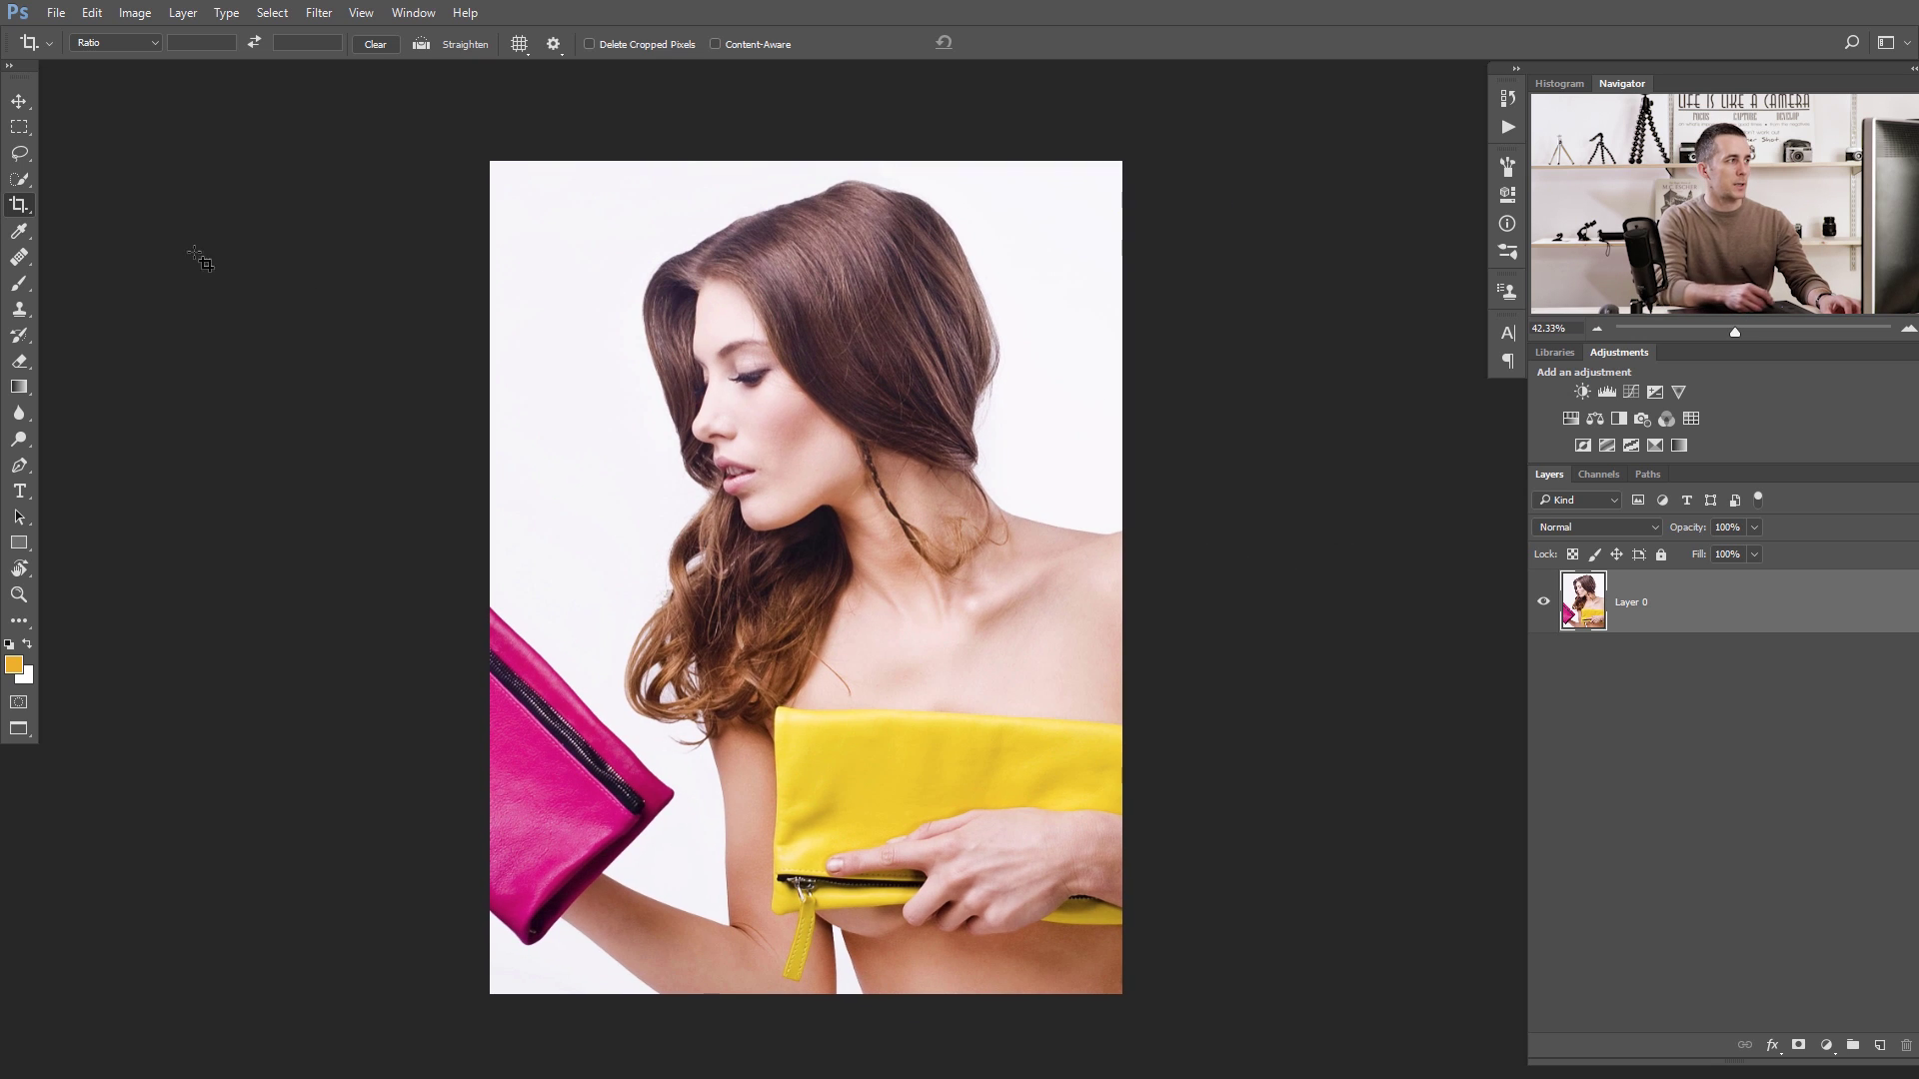
Select the woman and both clutch bags with the Quick Selection tool, including the hair edge by the neck.
left_click(20, 180)
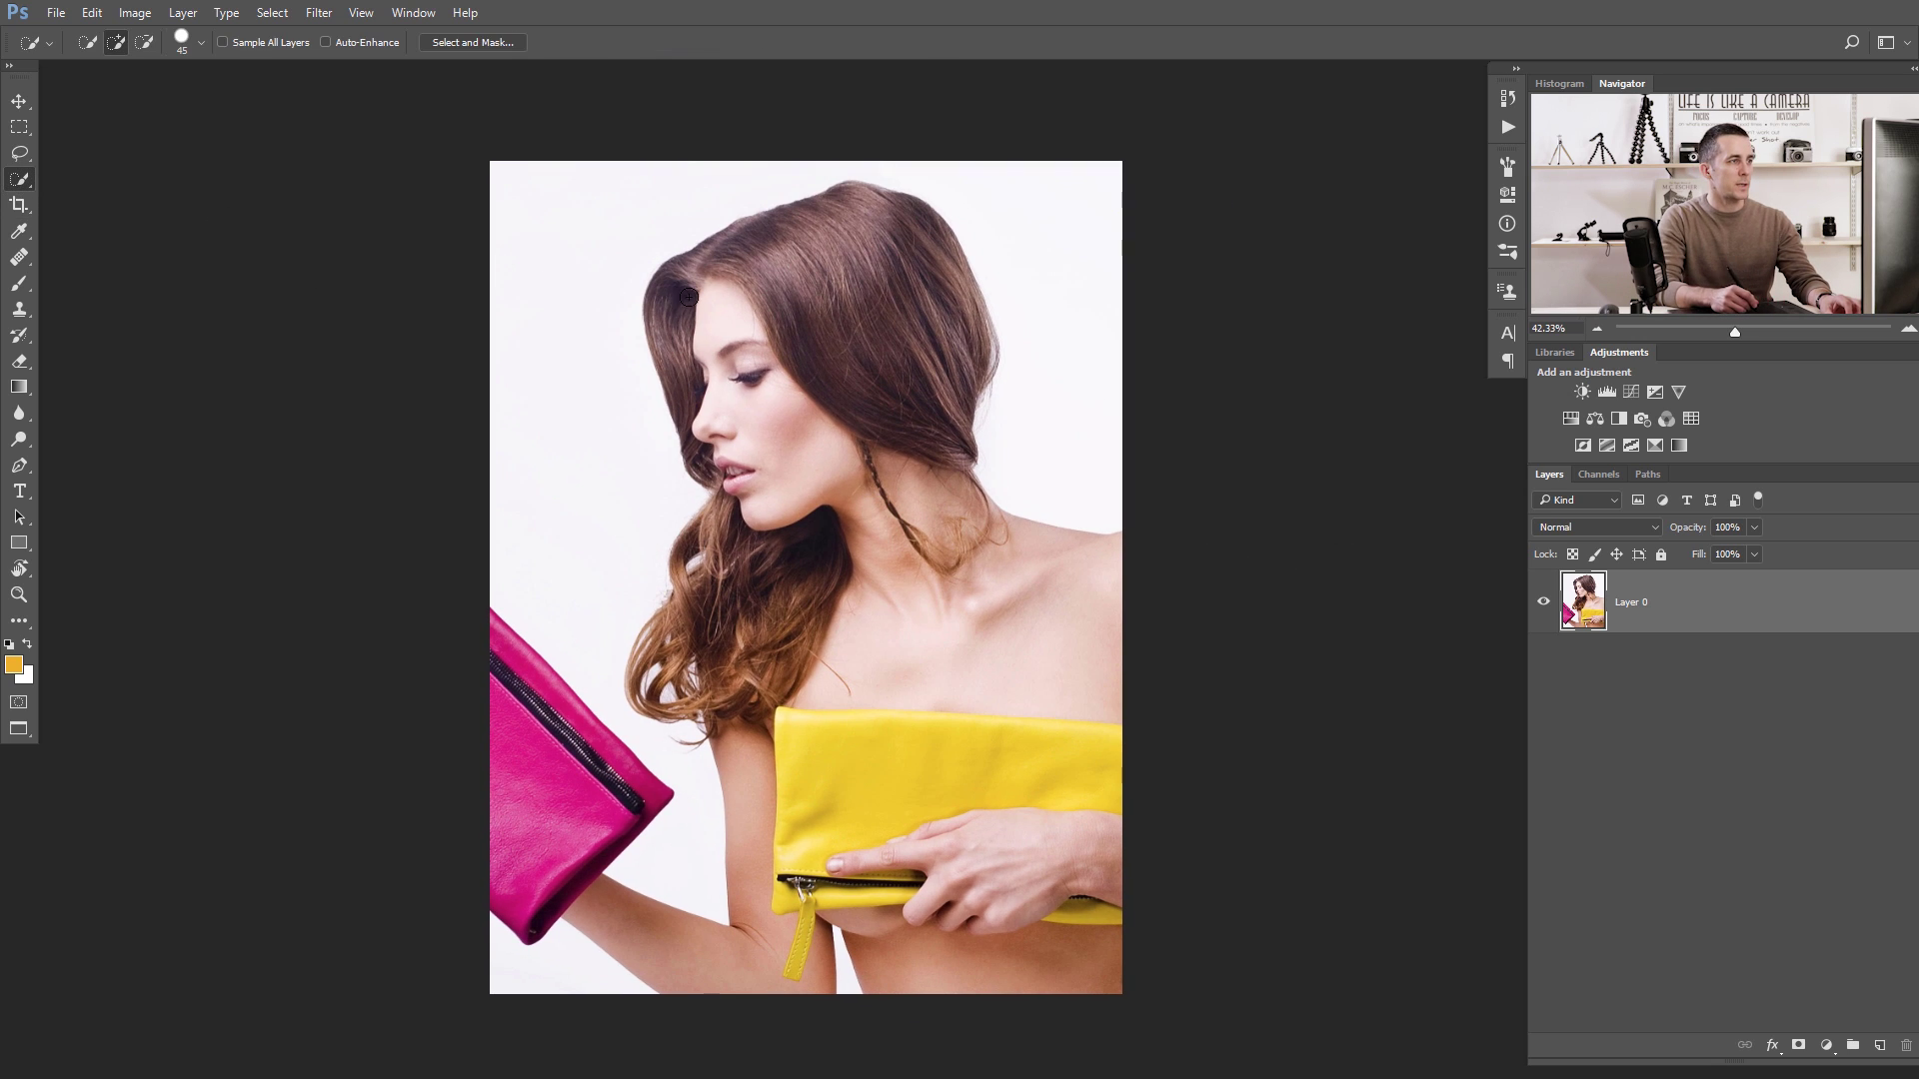
mouse_move(680, 273)
left_mouse_down()
mouse_move(888, 226)
mouse_move(935, 302)
mouse_move(932, 431)
mouse_move(956, 500)
left_mouse_up()
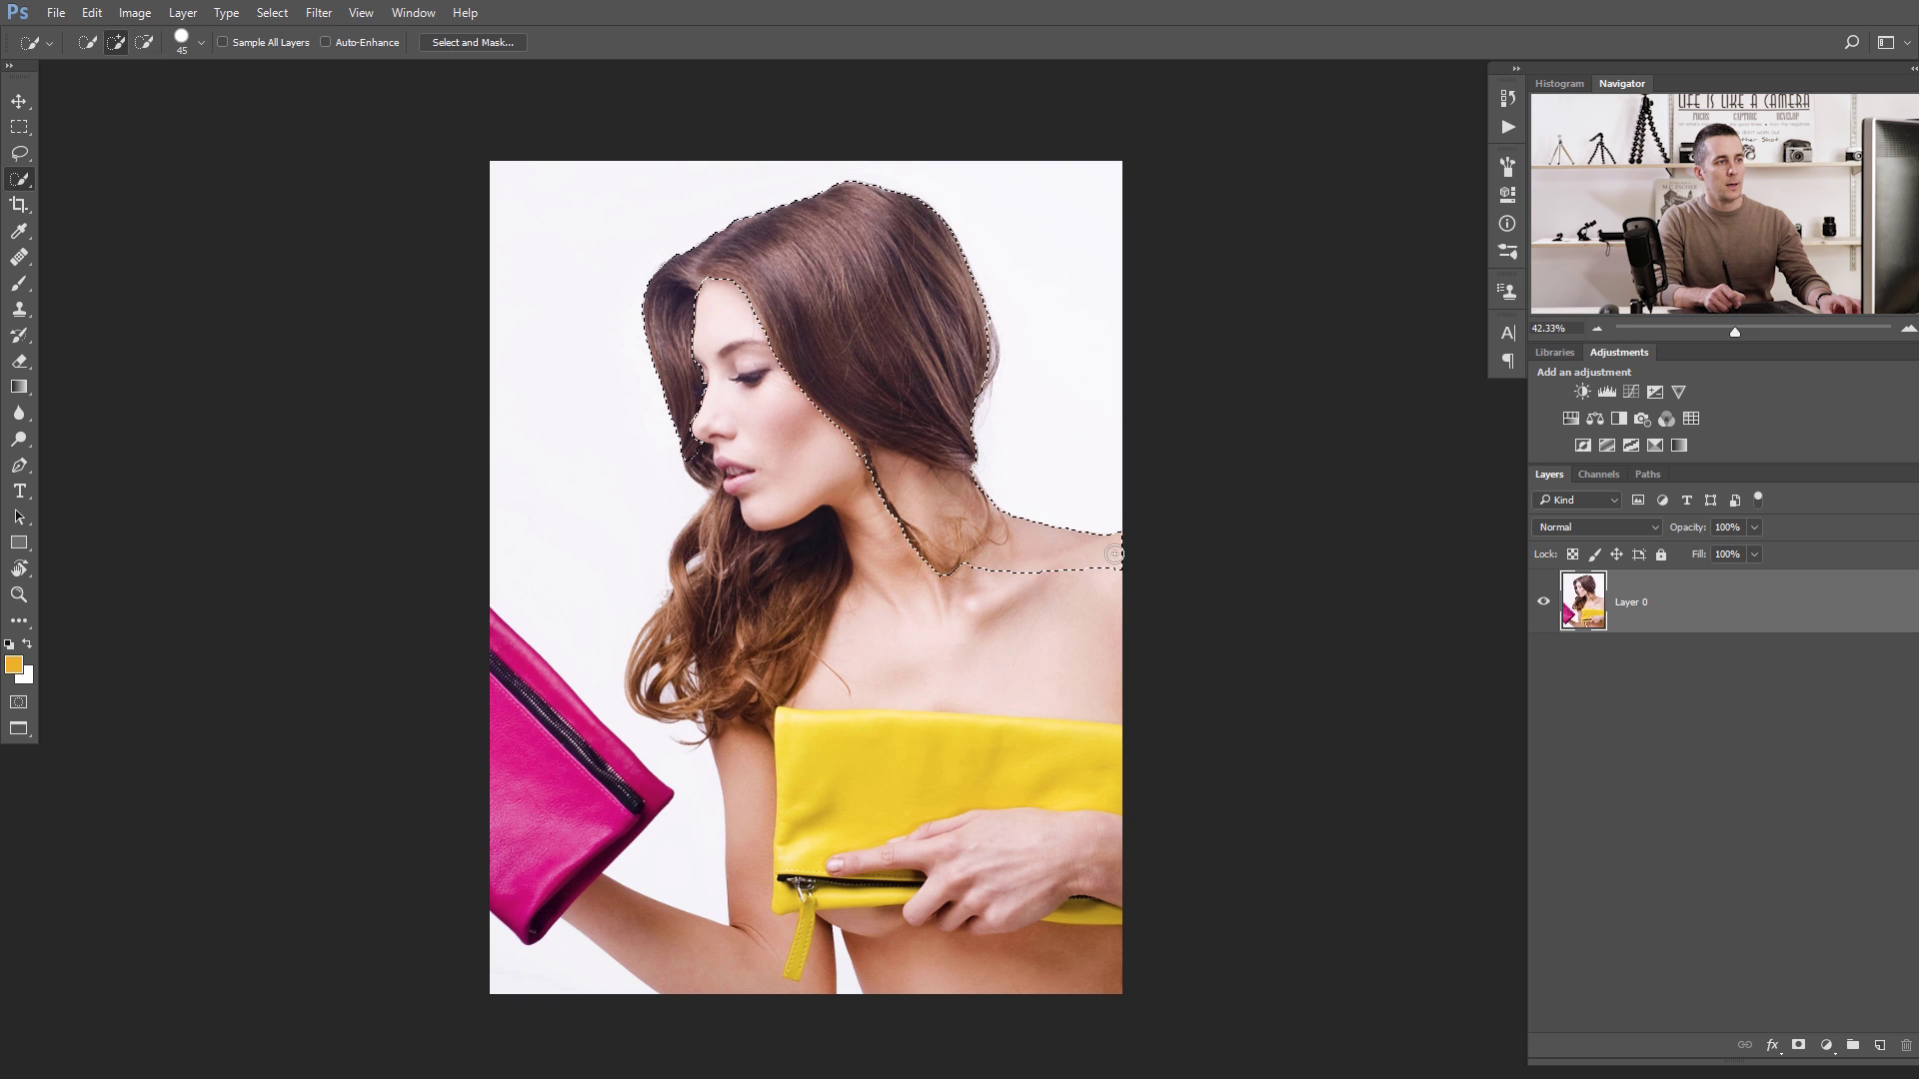
mouse_move(1113, 554)
left_mouse_down()
mouse_move(1115, 962)
mouse_move(992, 974)
mouse_move(971, 923)
mouse_move(761, 810)
mouse_move(763, 770)
mouse_move(796, 986)
mouse_move(731, 924)
mouse_move(509, 850)
mouse_move(555, 846)
mouse_move(585, 800)
mouse_move(567, 722)
mouse_move(603, 753)
mouse_move(484, 653)
mouse_move(518, 898)
mouse_move(655, 647)
mouse_move(669, 692)
left_mouse_up()
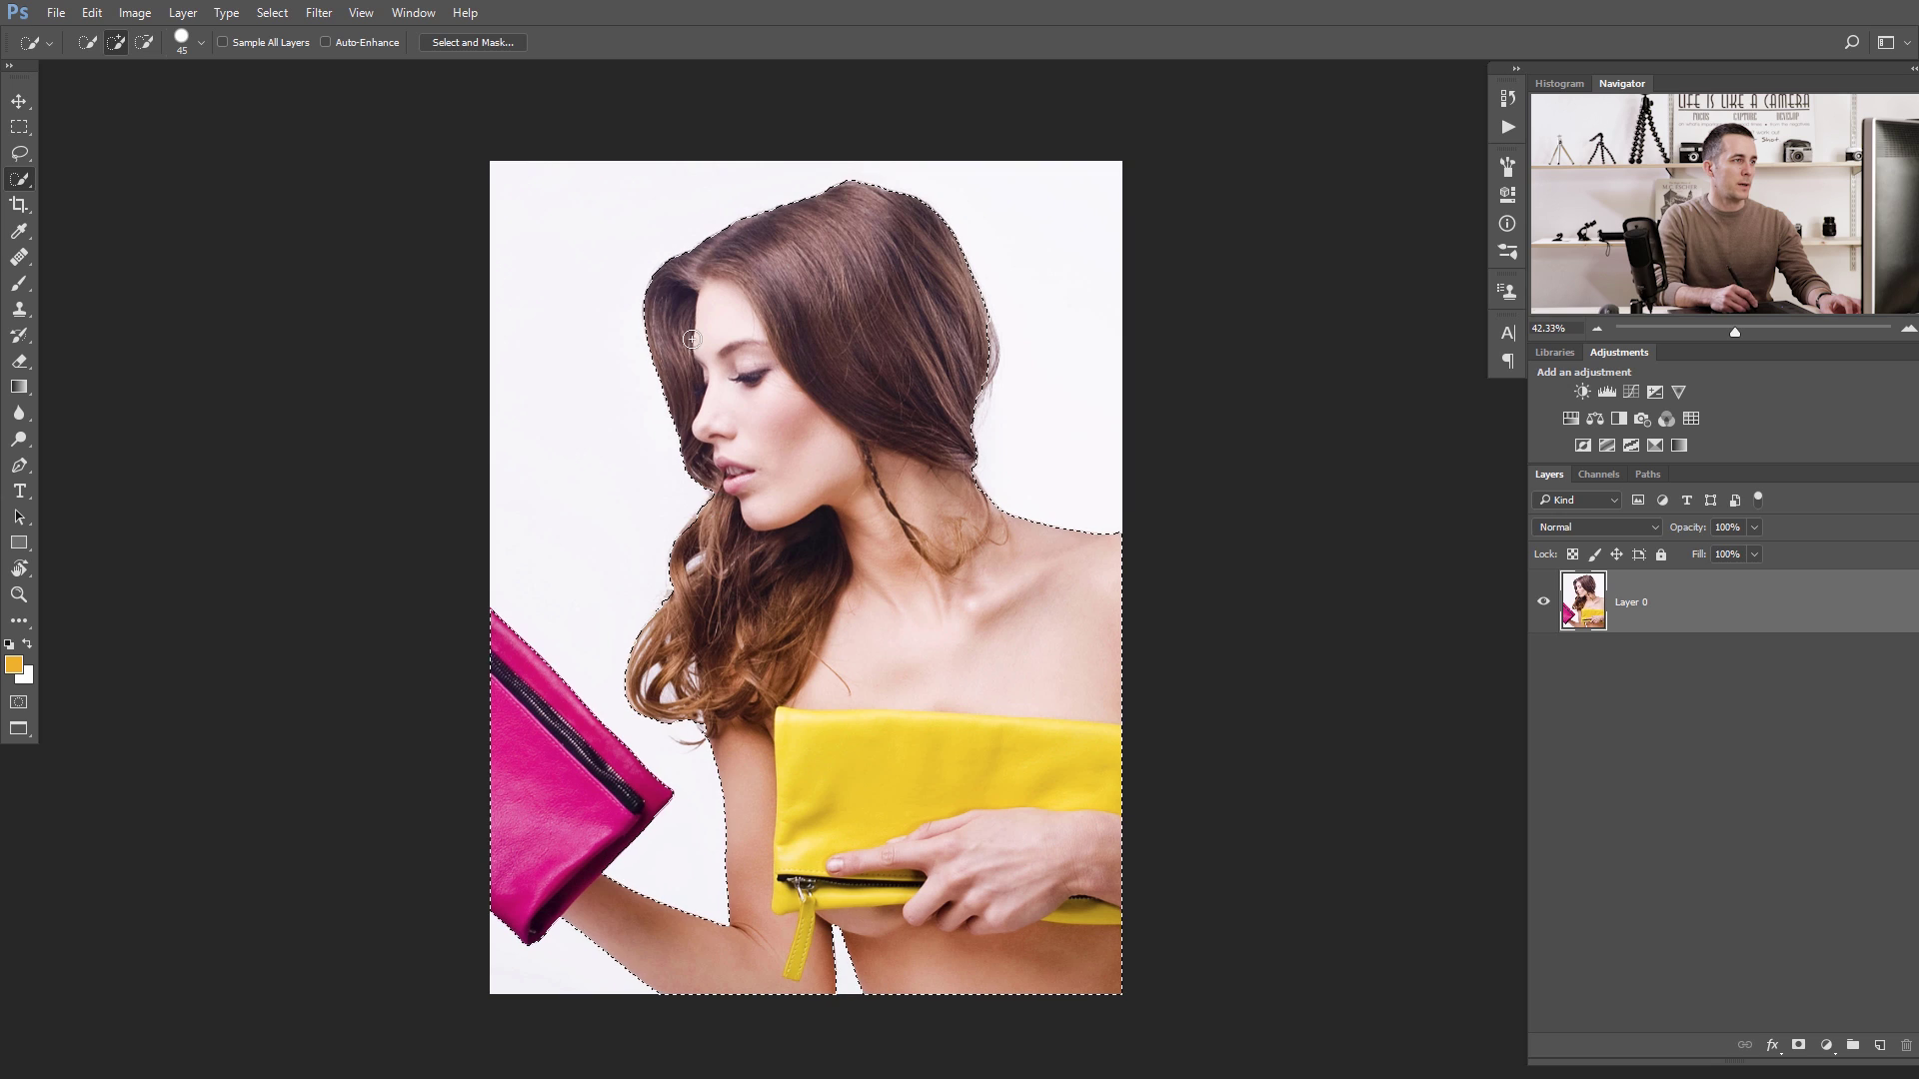
scroll(968, 340, "up", 3)
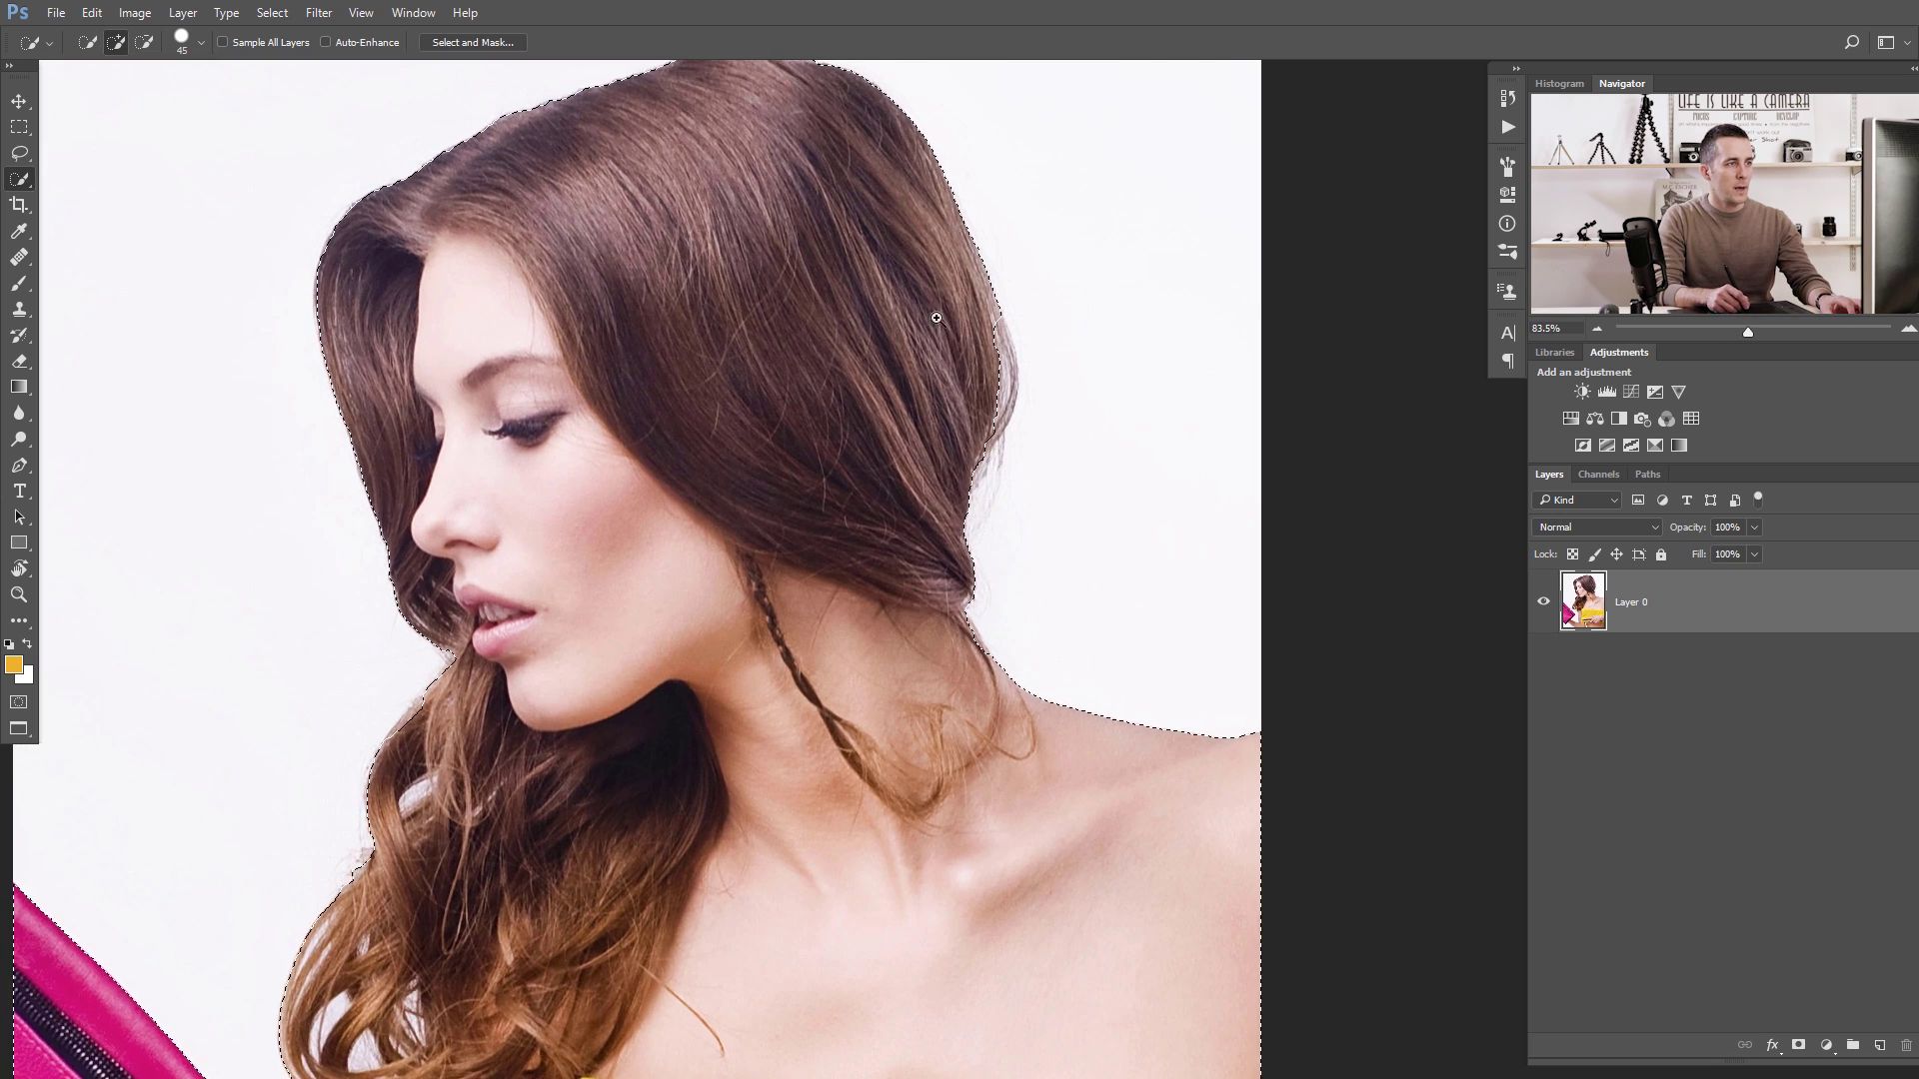
scroll(936, 318, "up", 2)
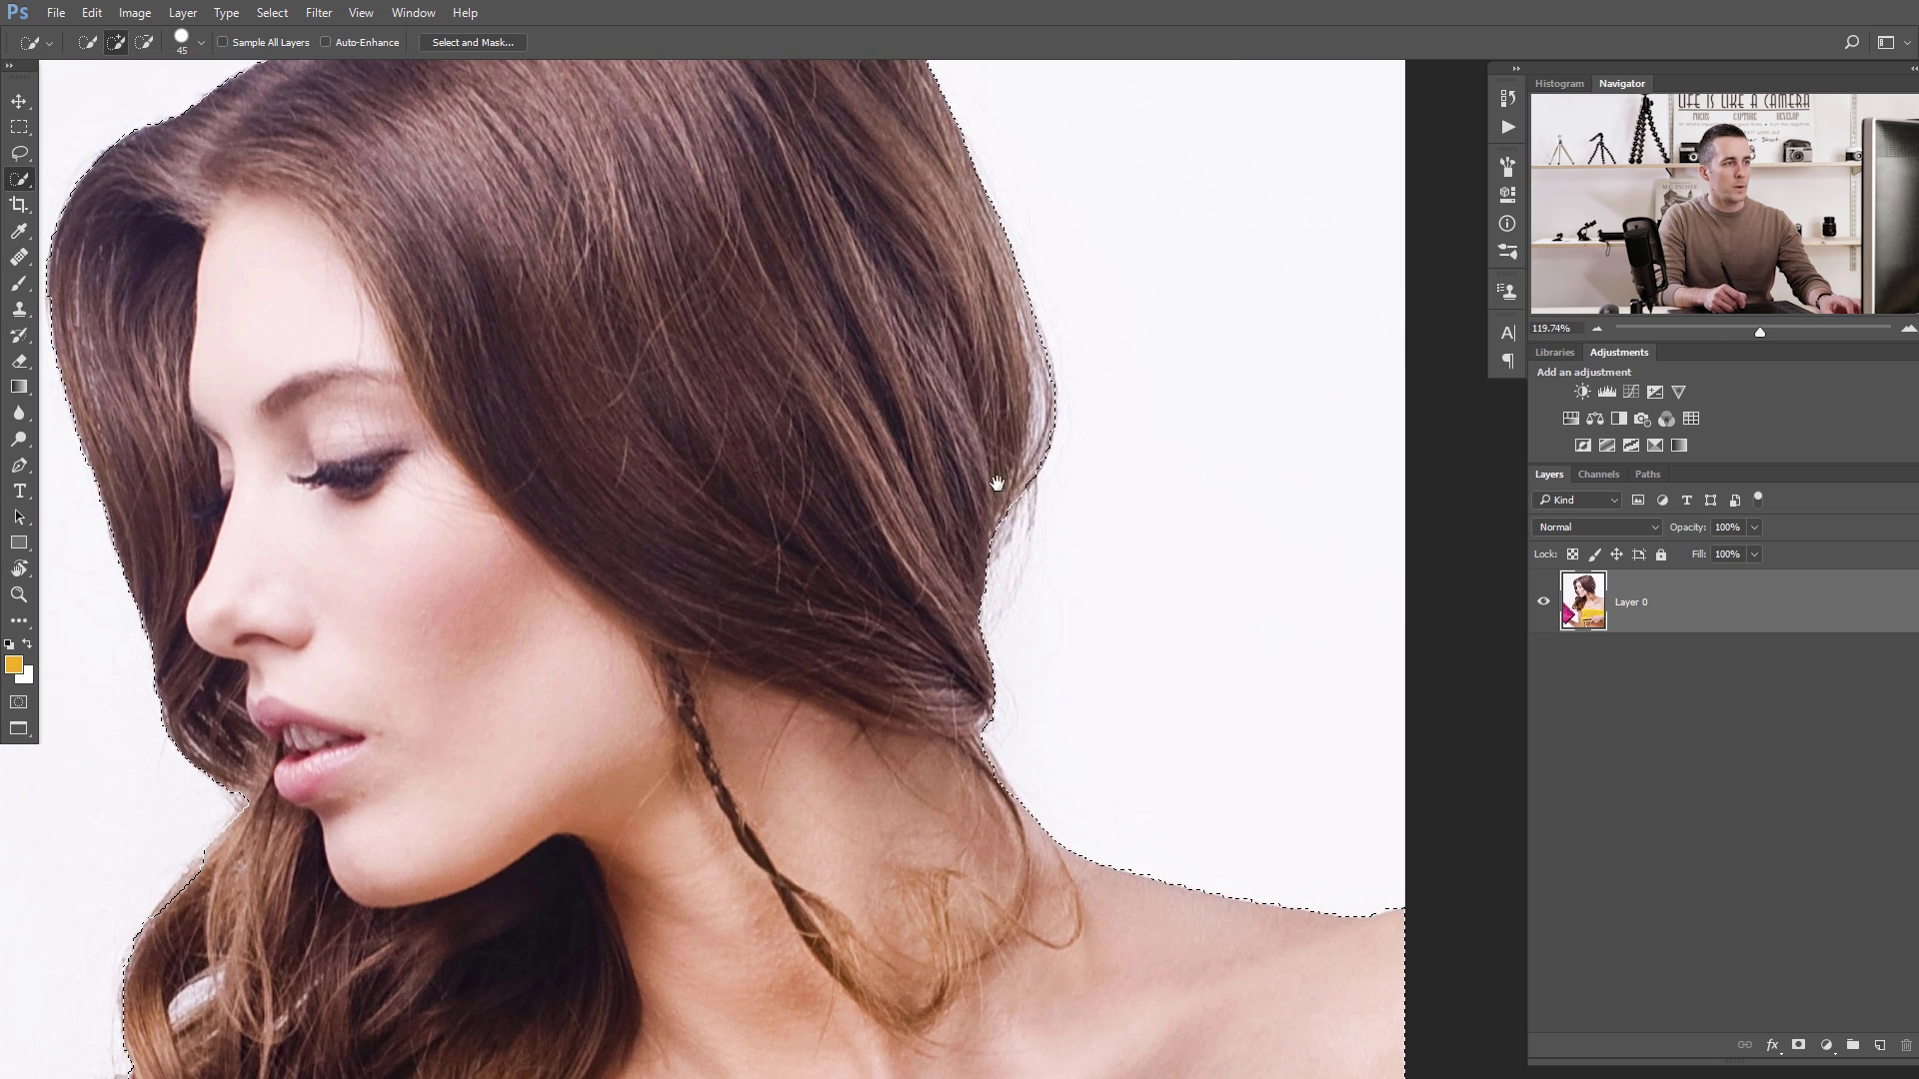
scroll(997, 484, "down", 1)
scroll(959, 500, "up", 1)
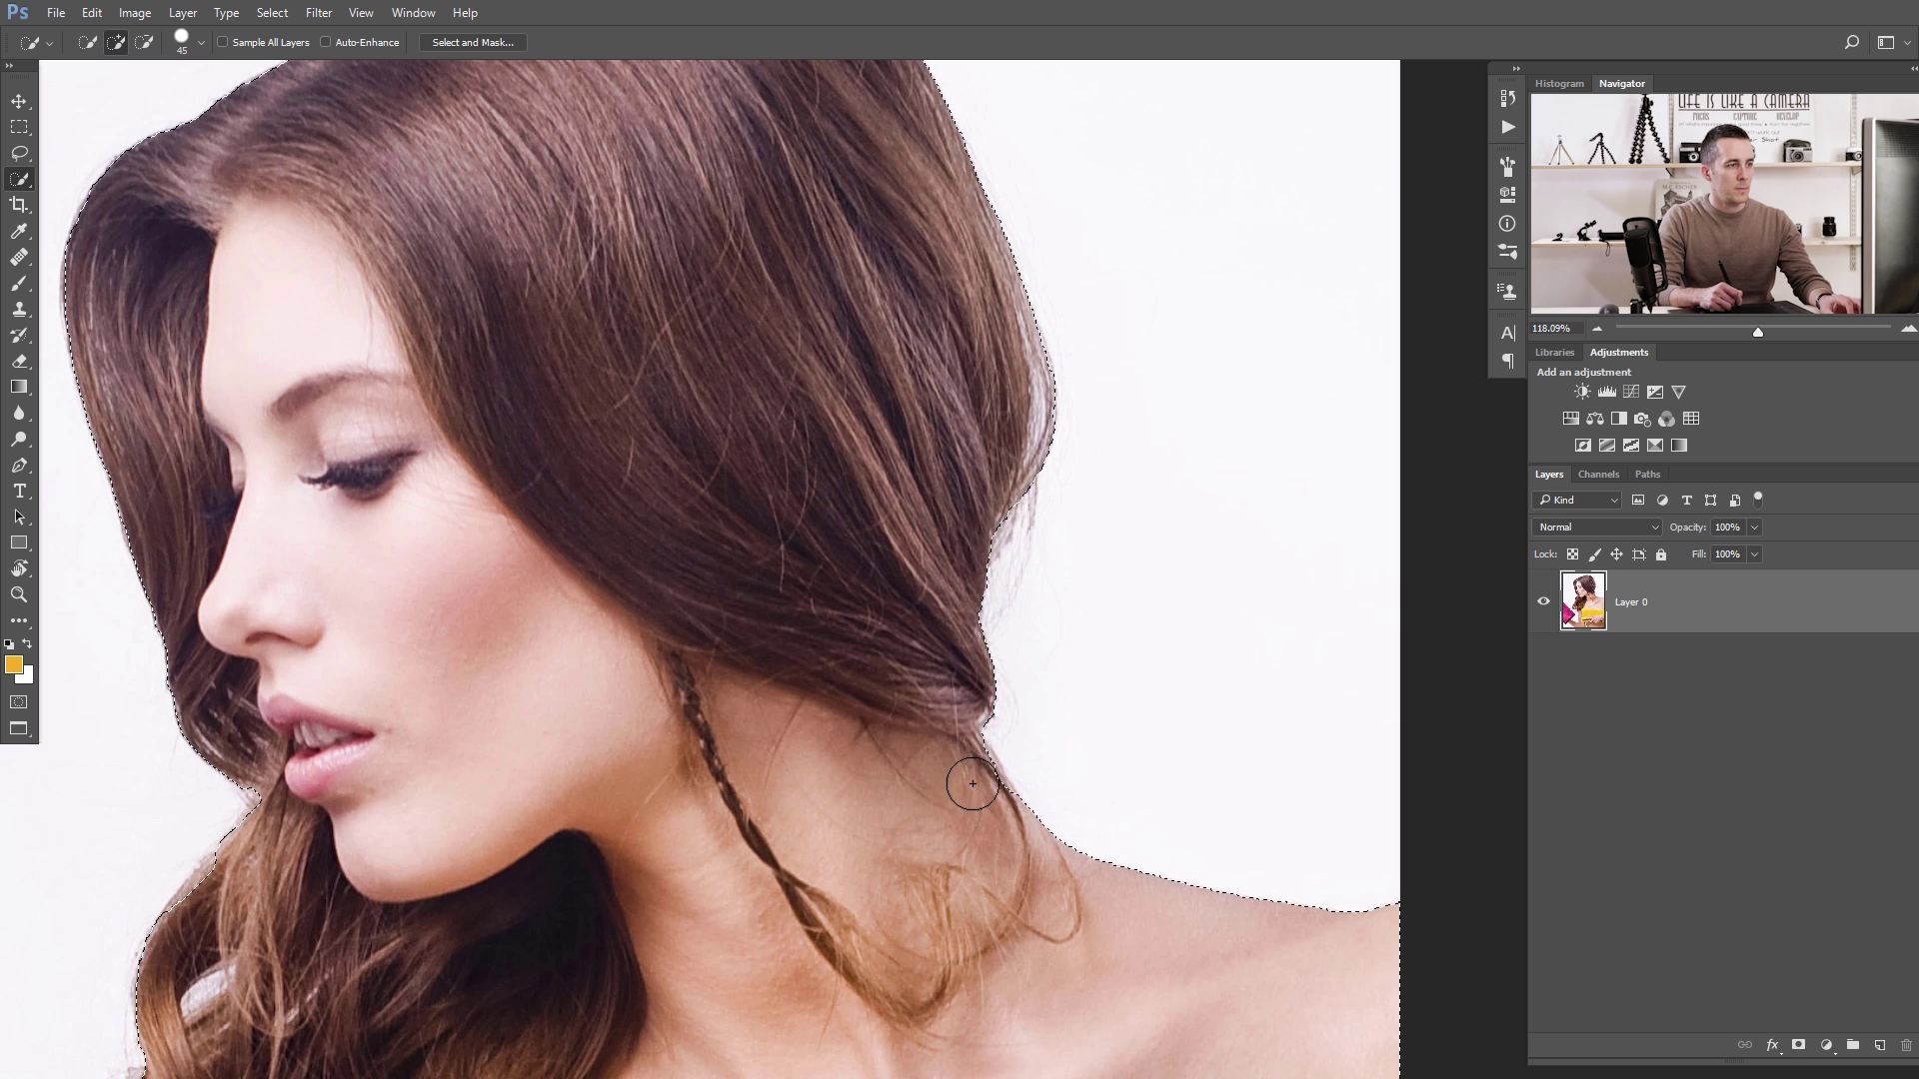
mouse_move(972, 784)
left_mouse_down()
mouse_move(971, 758)
mouse_move(980, 800)
left_mouse_up()
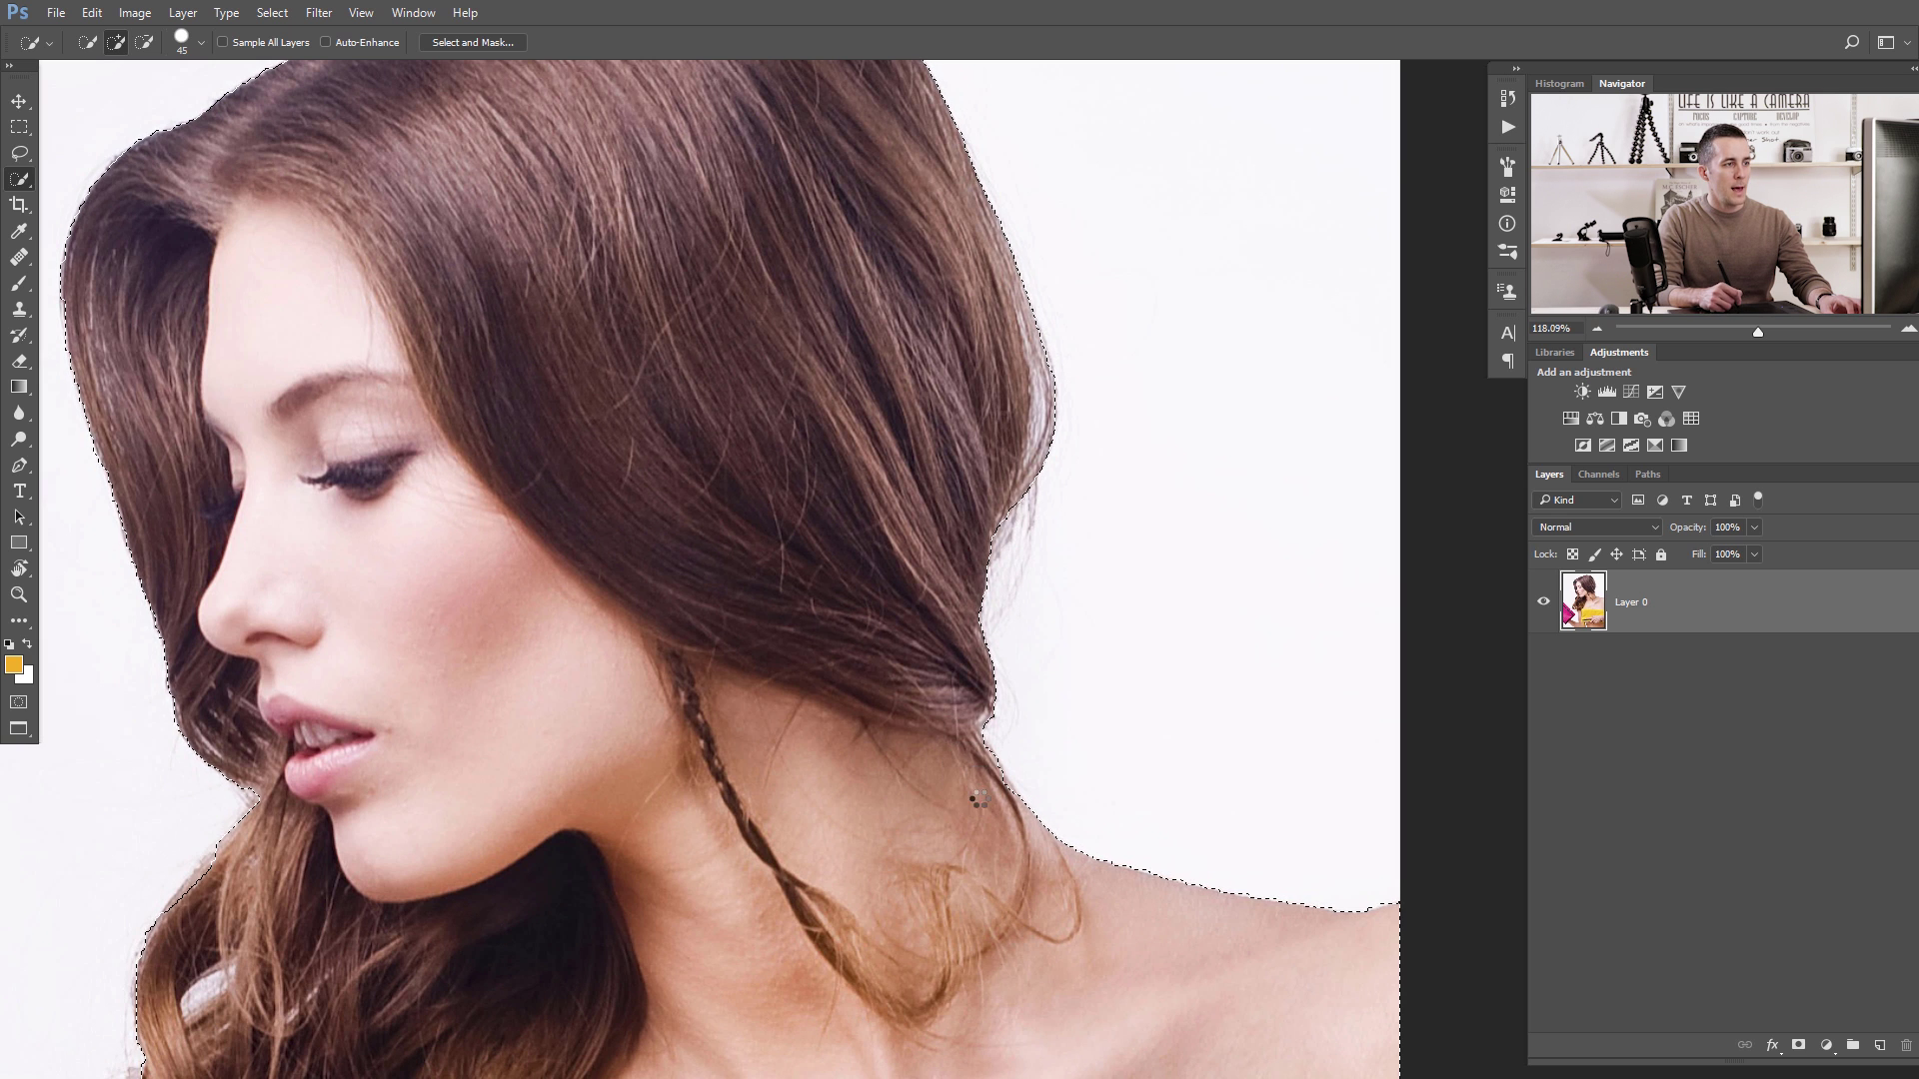
scroll(977, 800, "down", 2)
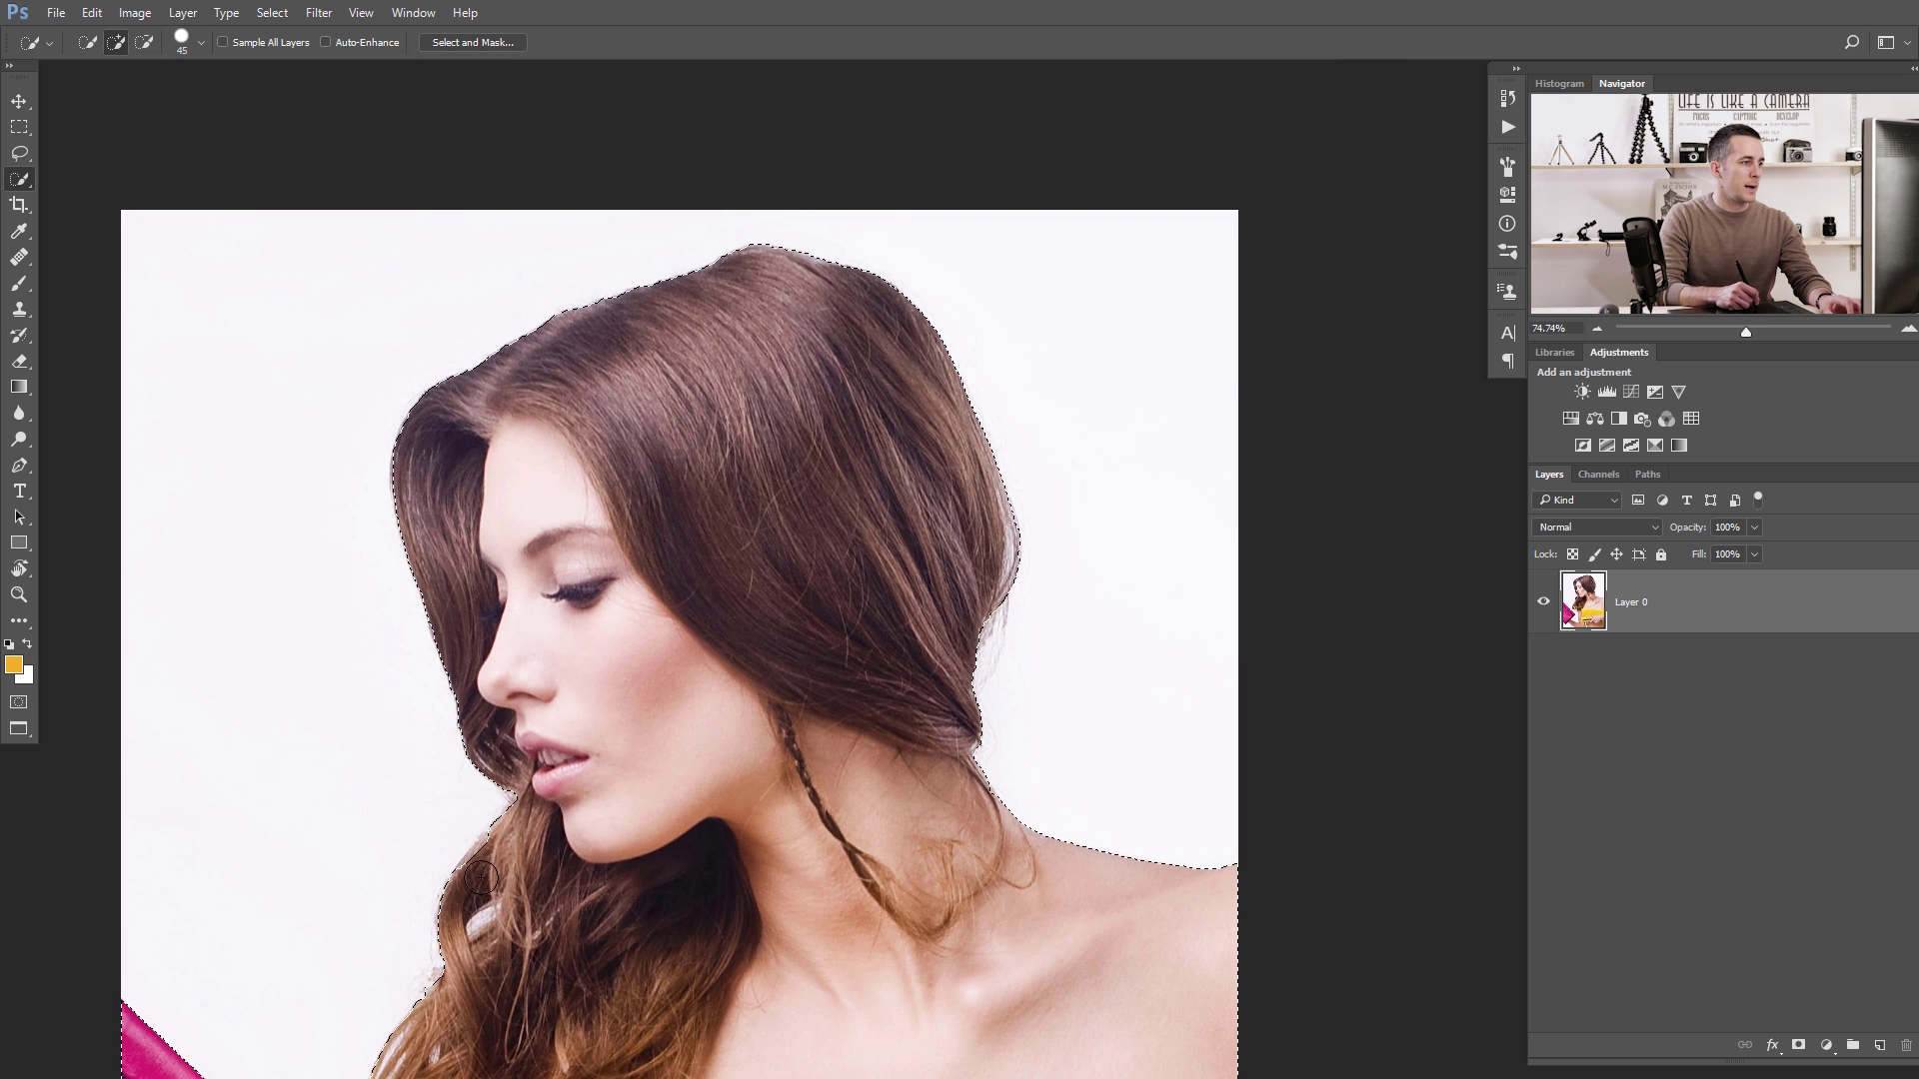
scroll(480, 877, "down", 4)
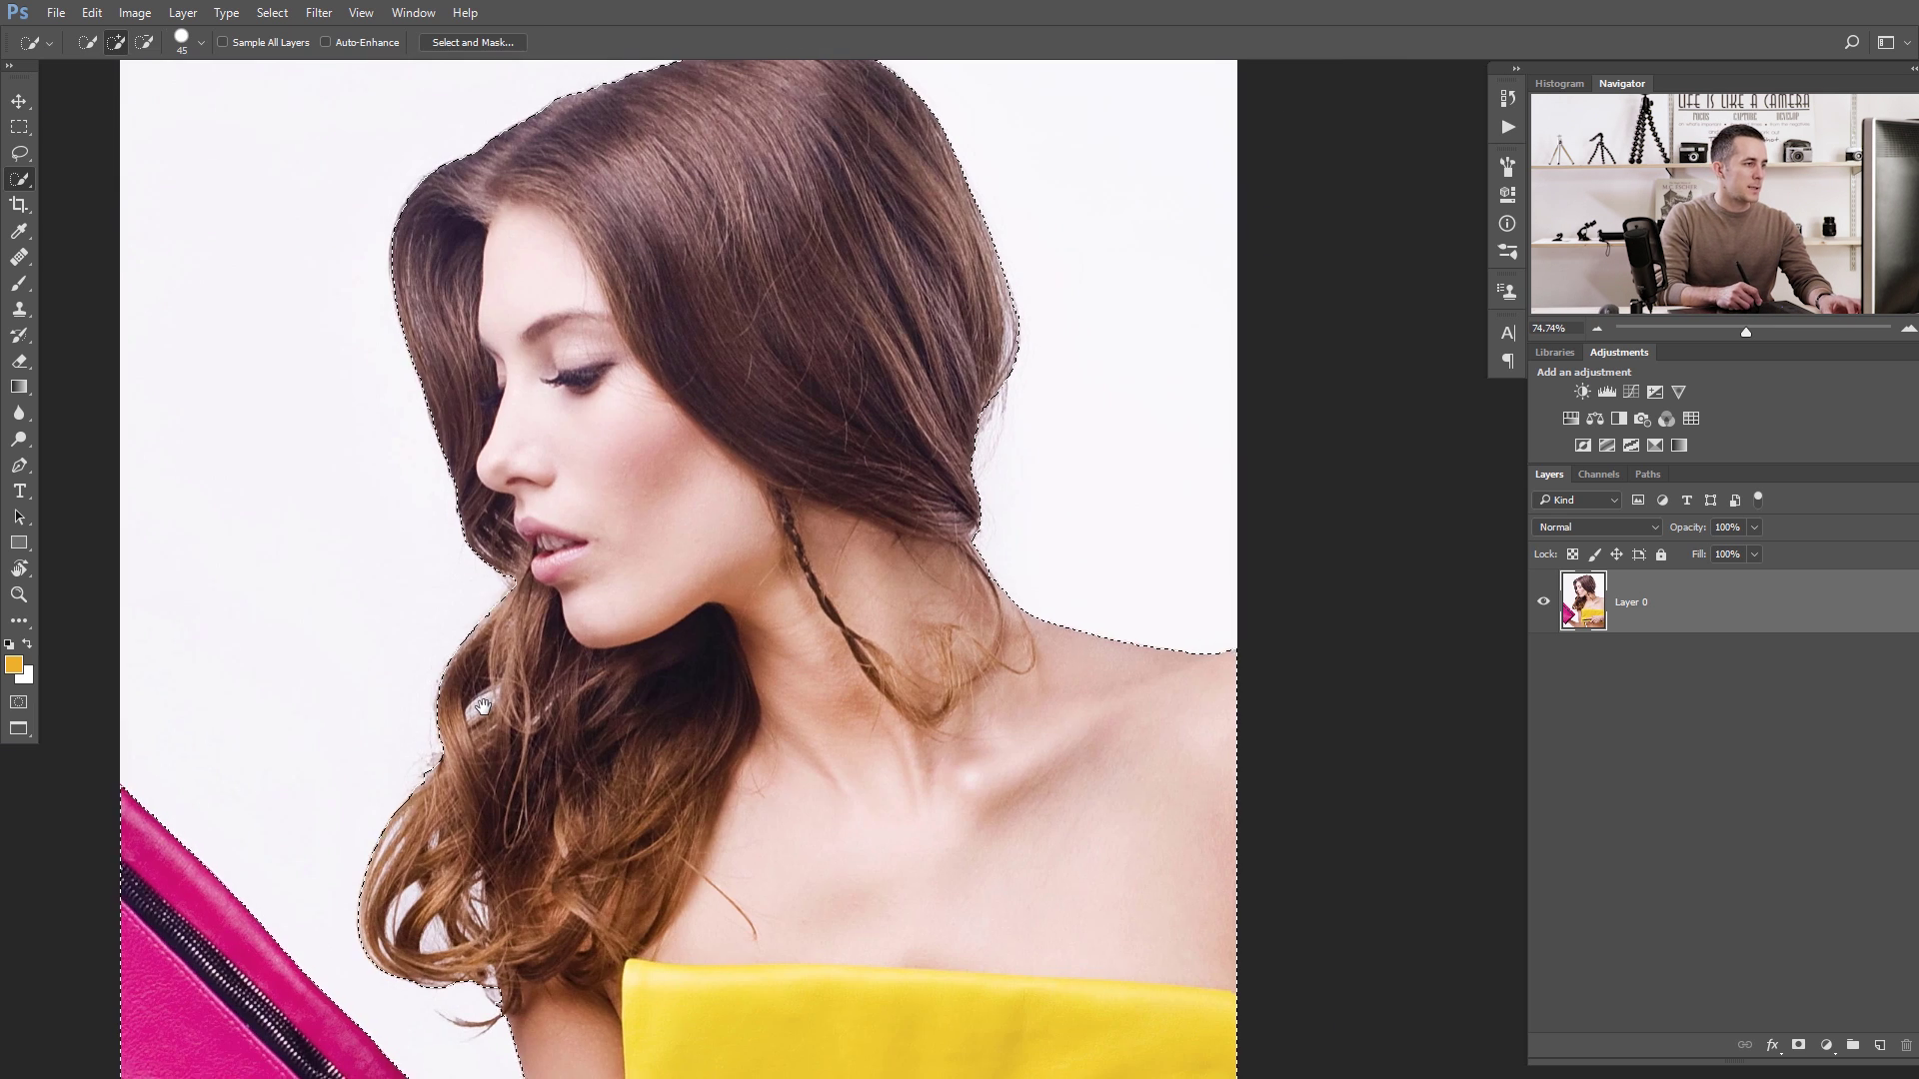
Start Select and Mask and refine the hair edges at the back of the head and along the lower curls.
left_click(476, 43)
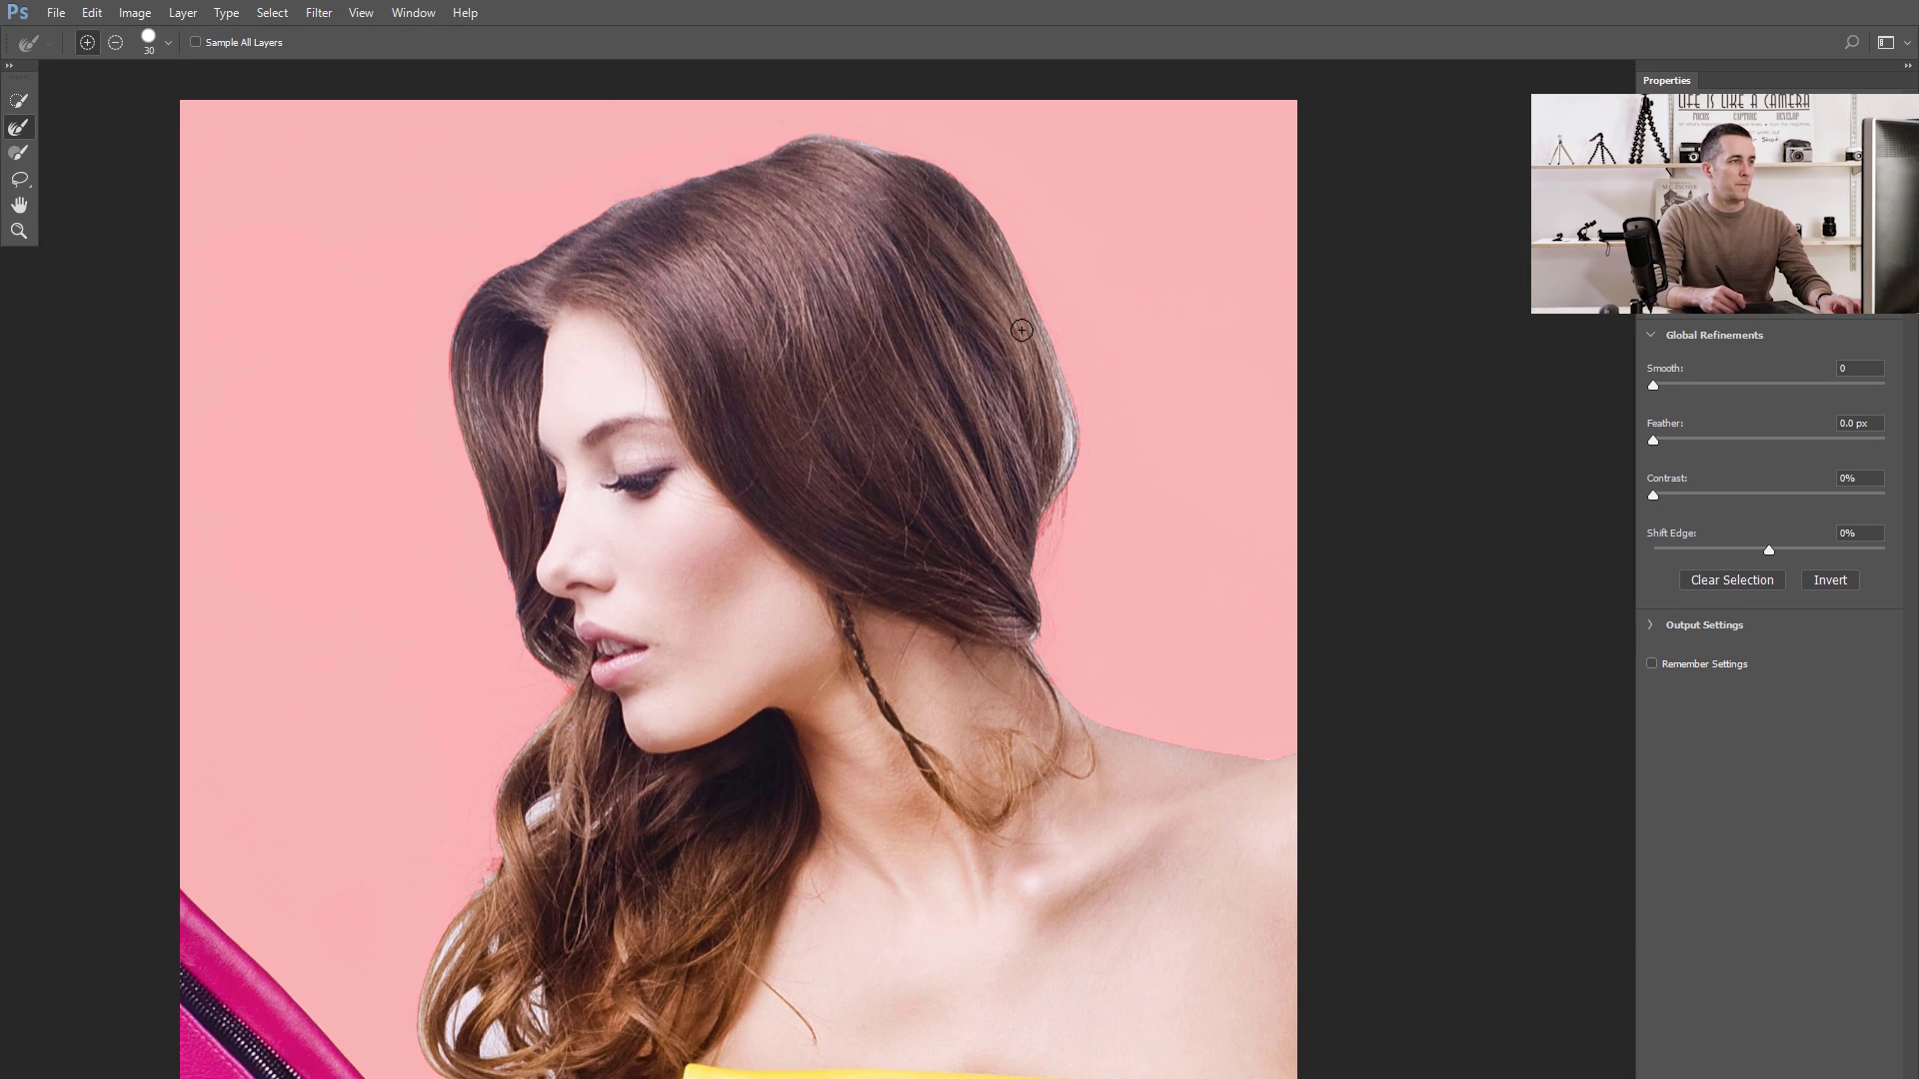
left_click_drag(1070, 421, 1068, 475)
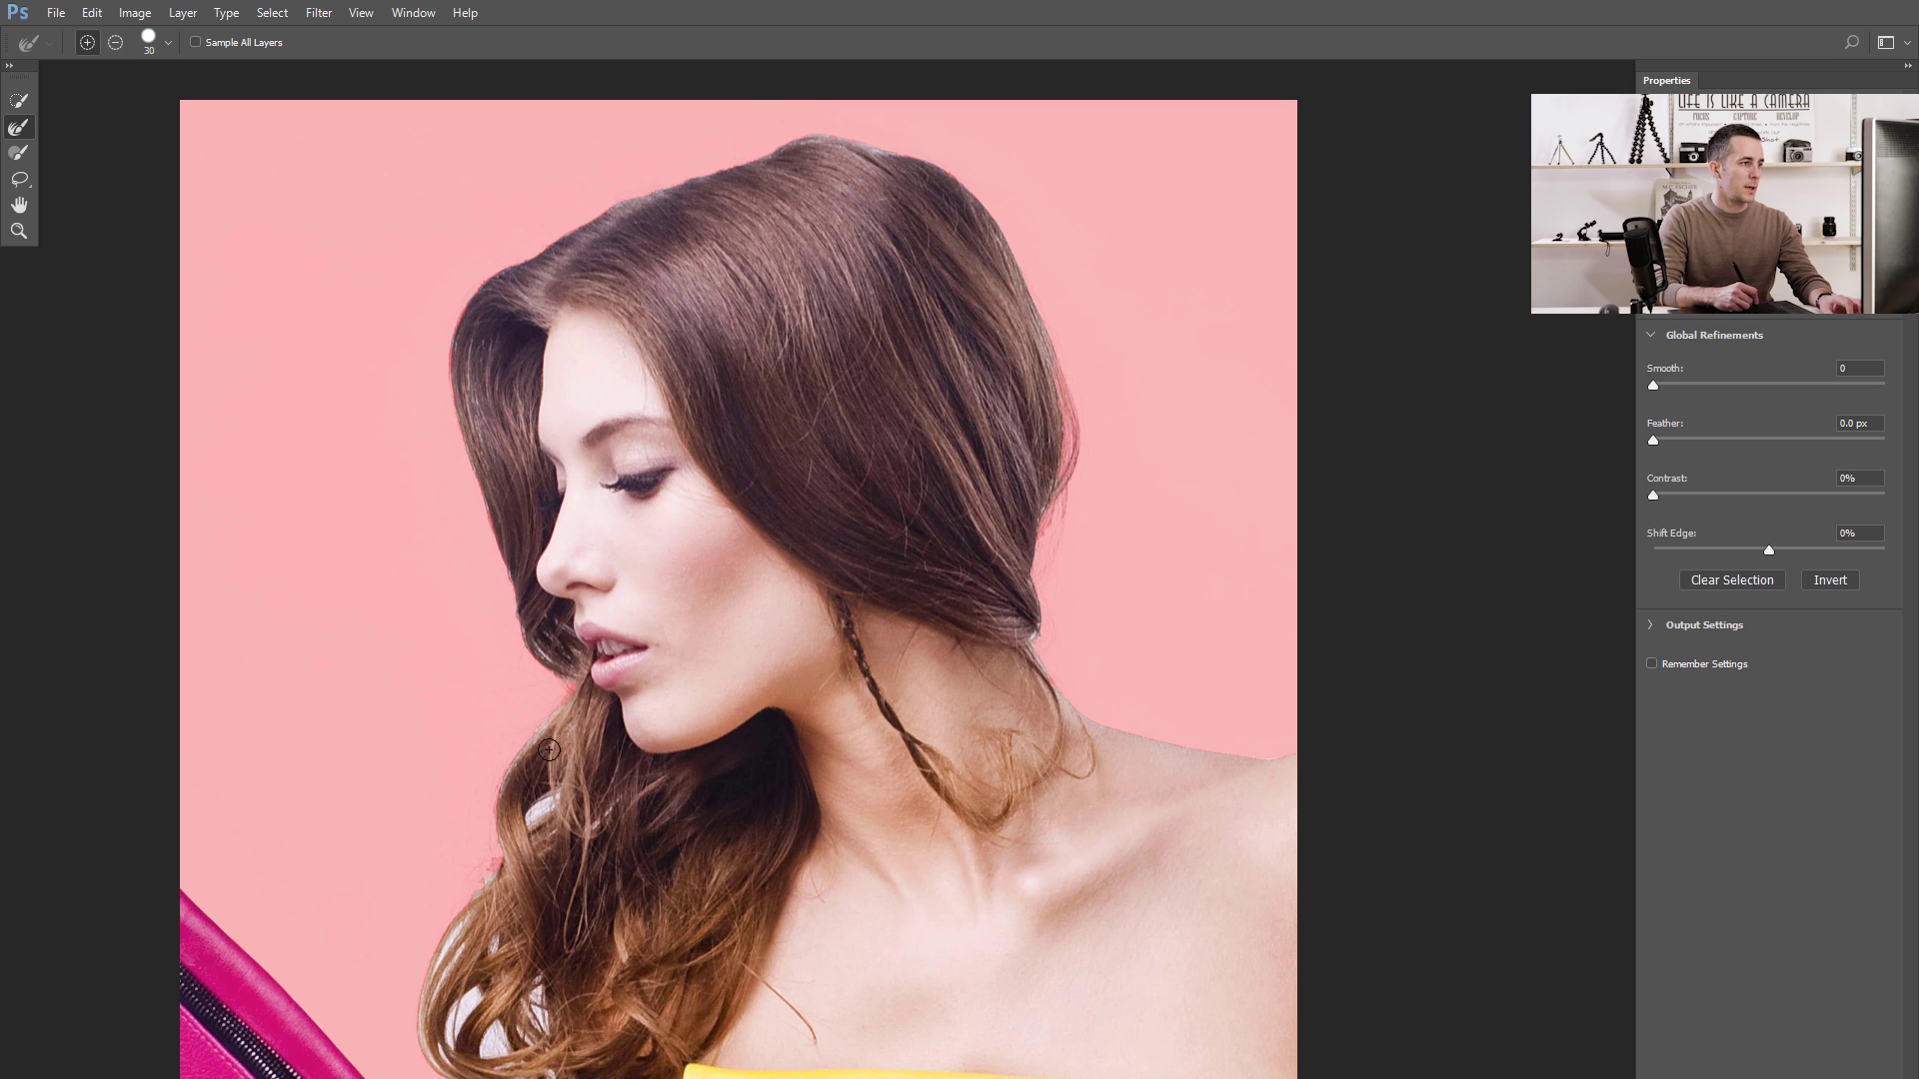
left_click_drag(540, 688, 536, 499)
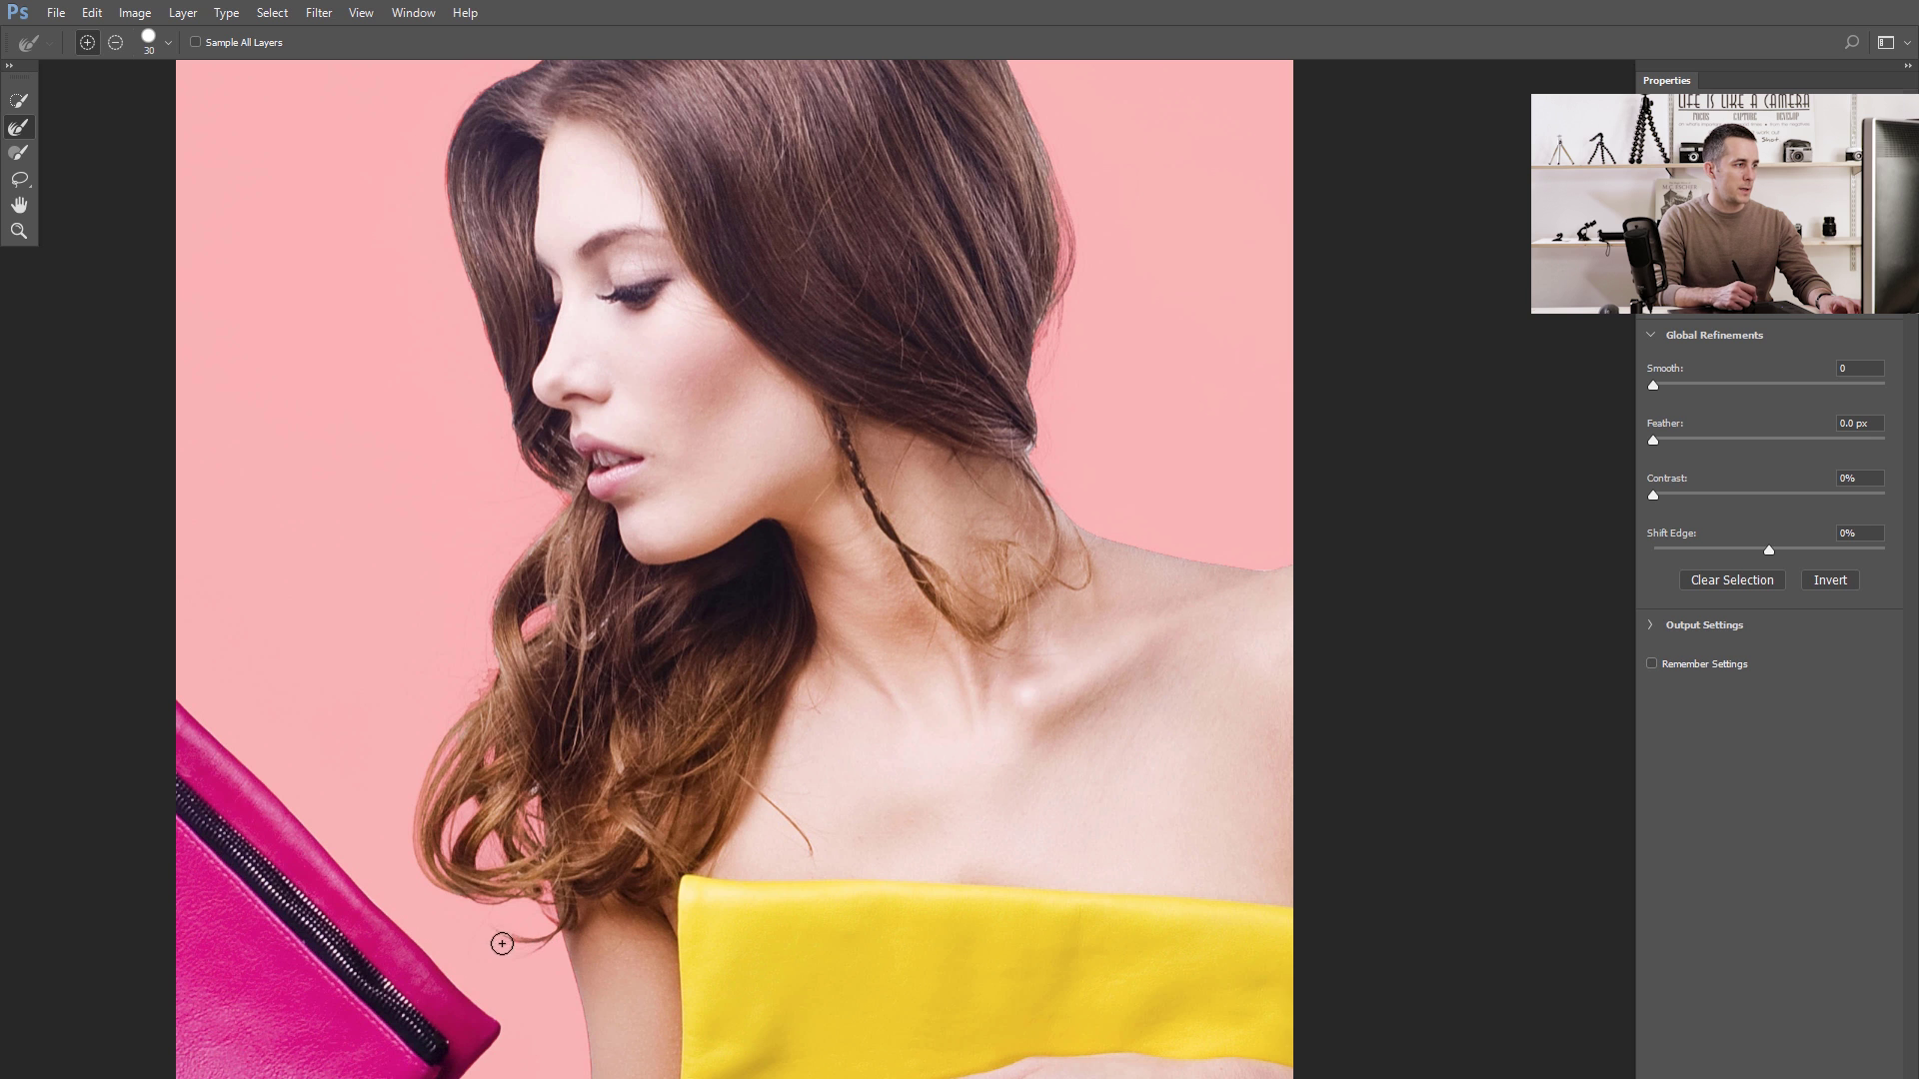
left_click_drag(738, 702, 691, 706)
left_click_drag(880, 555, 965, 576)
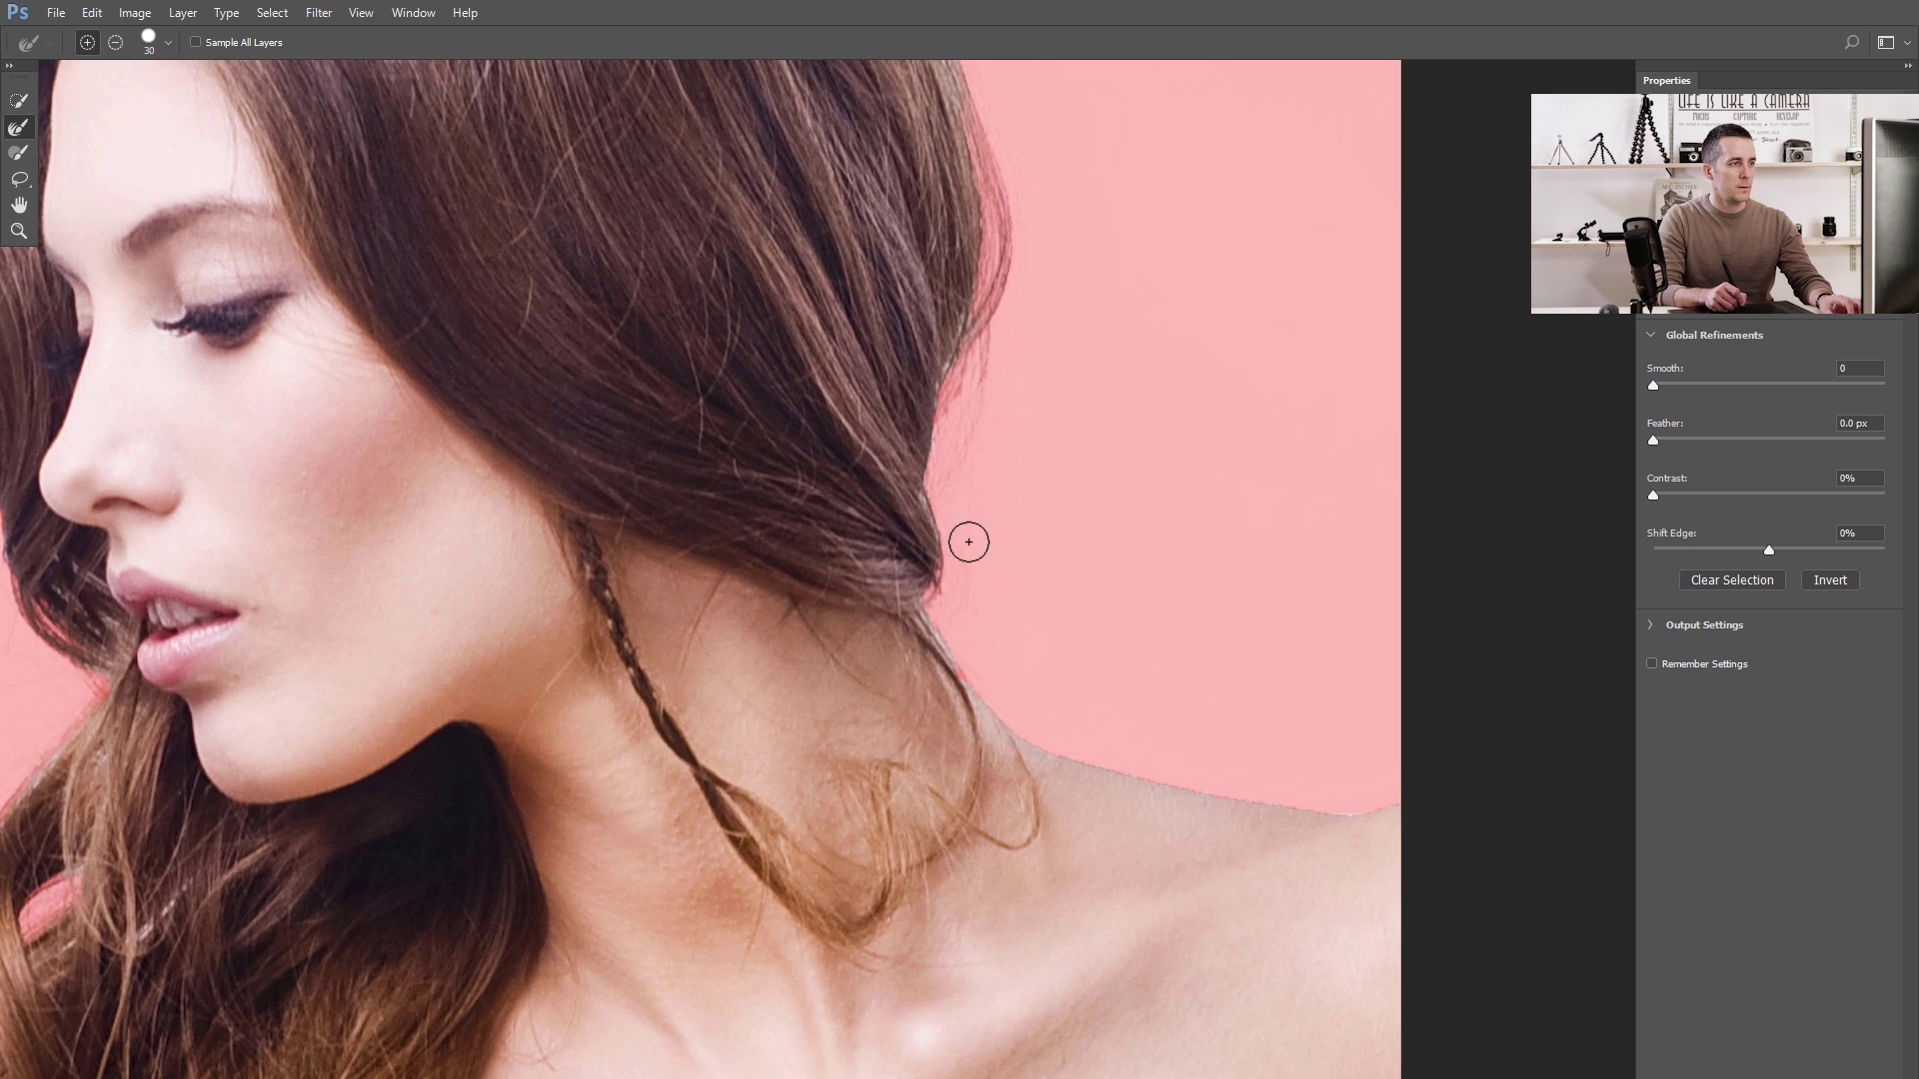
Check the remaining mask edges around the neck, arms and both bags, and output the result as a selection.
left_click_drag(997, 544, 888, 610)
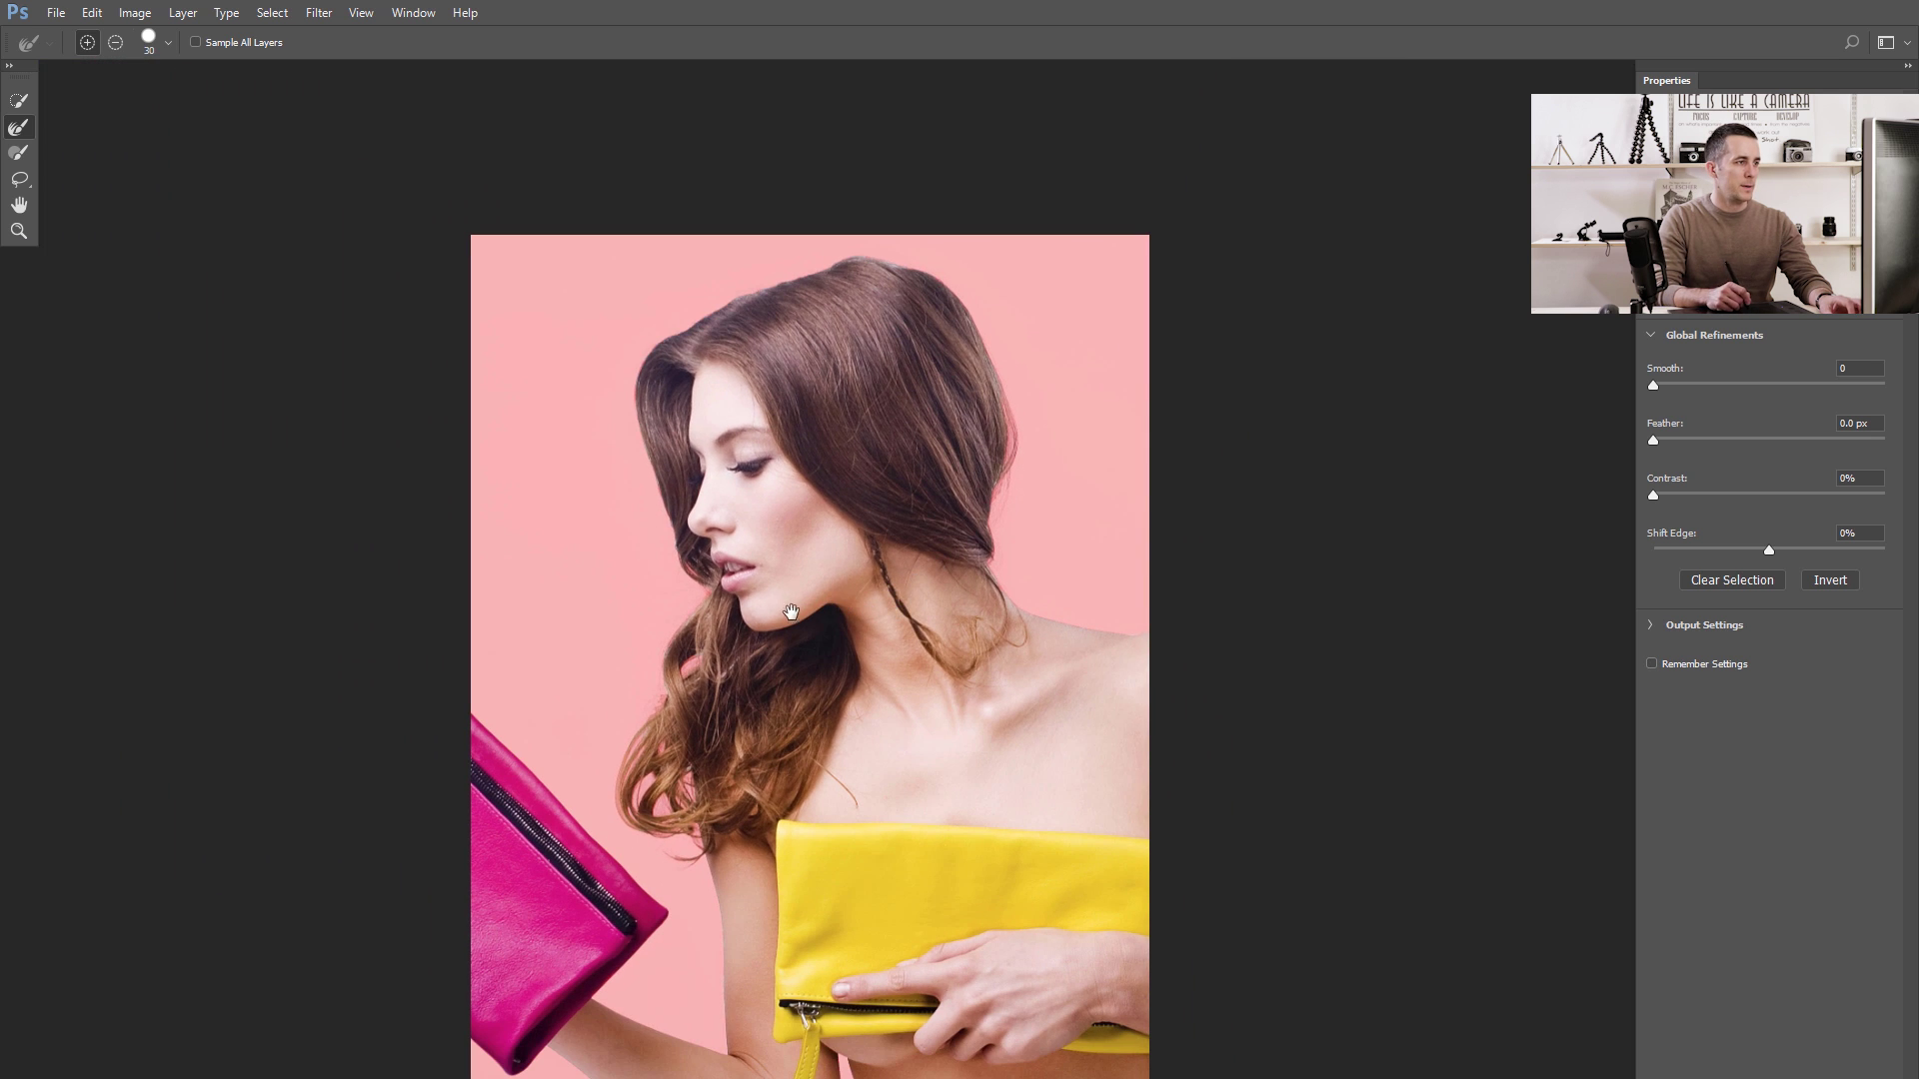
left_click_drag(933, 828, 877, 702)
mouse_move(630, 810)
left_mouse_down()
mouse_move(692, 828)
mouse_move(703, 745)
left_mouse_up()
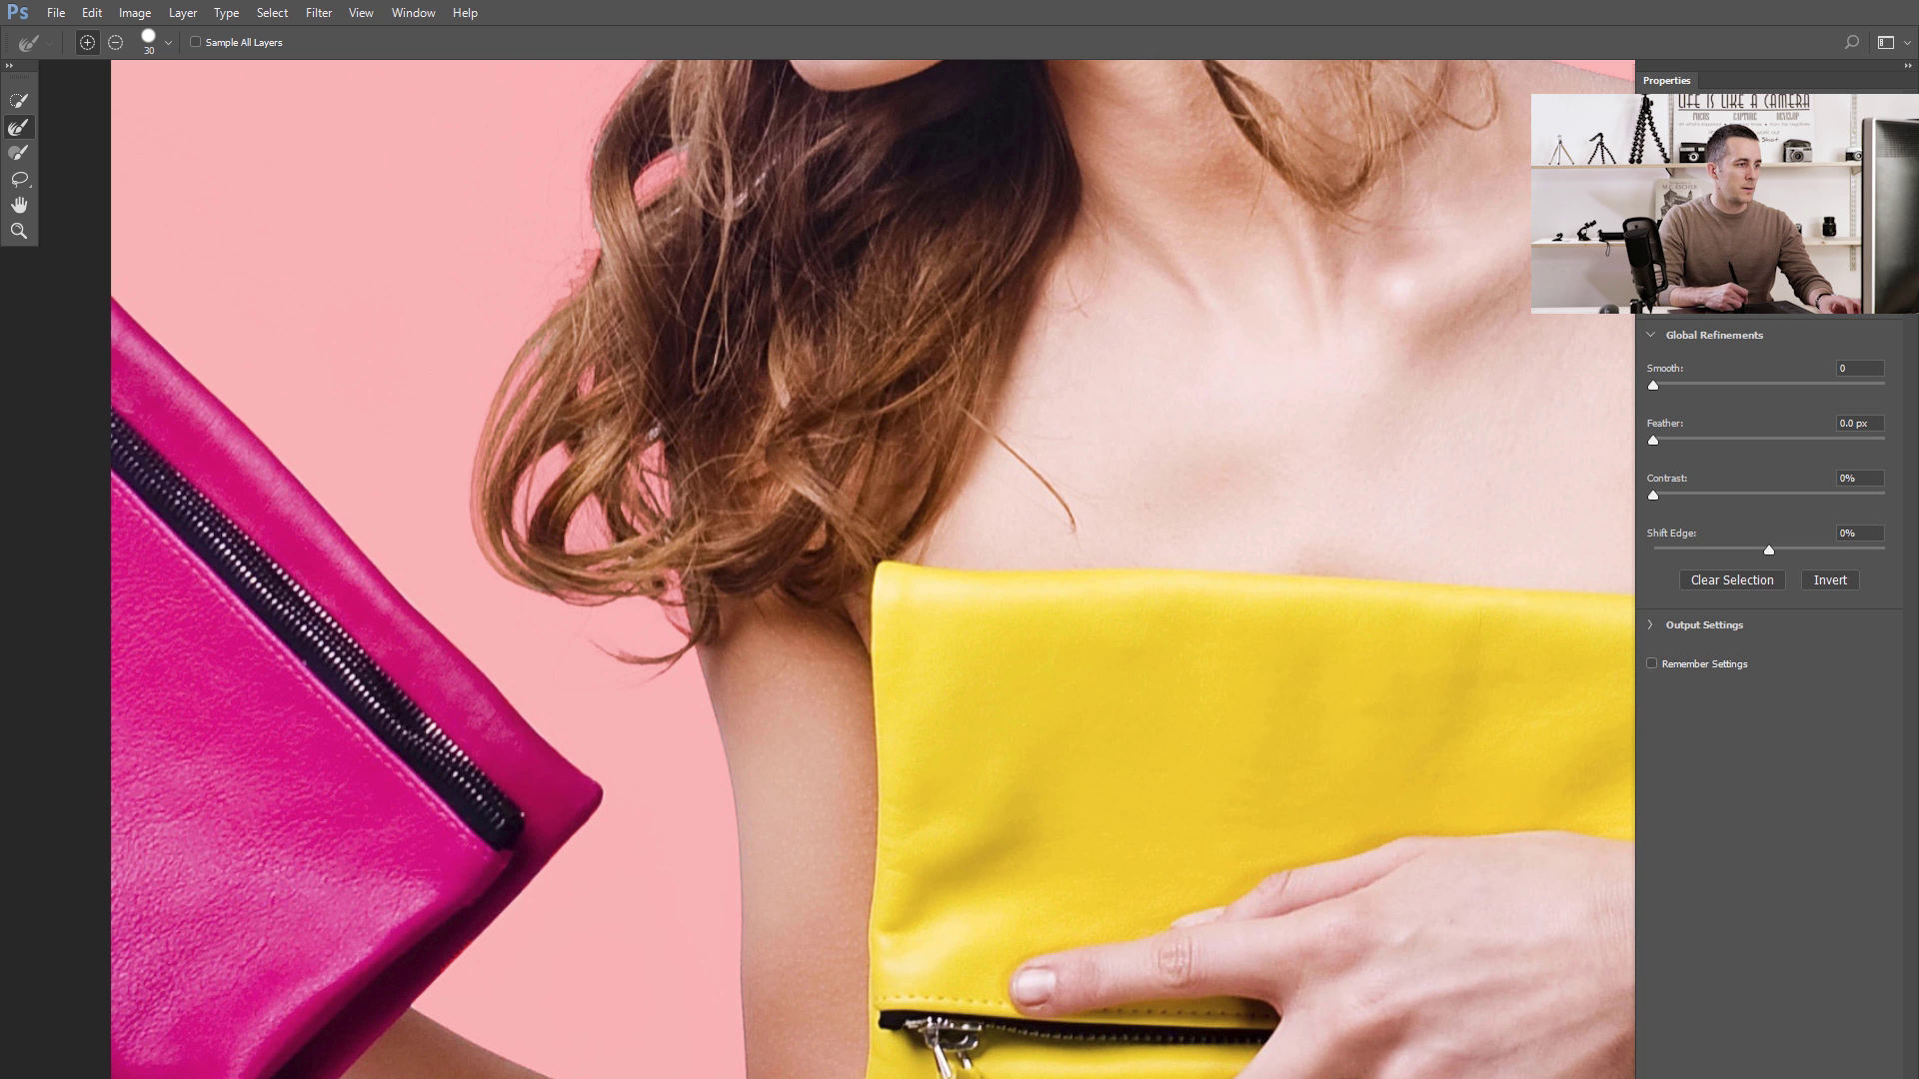
scroll(711, 912, "down", 3)
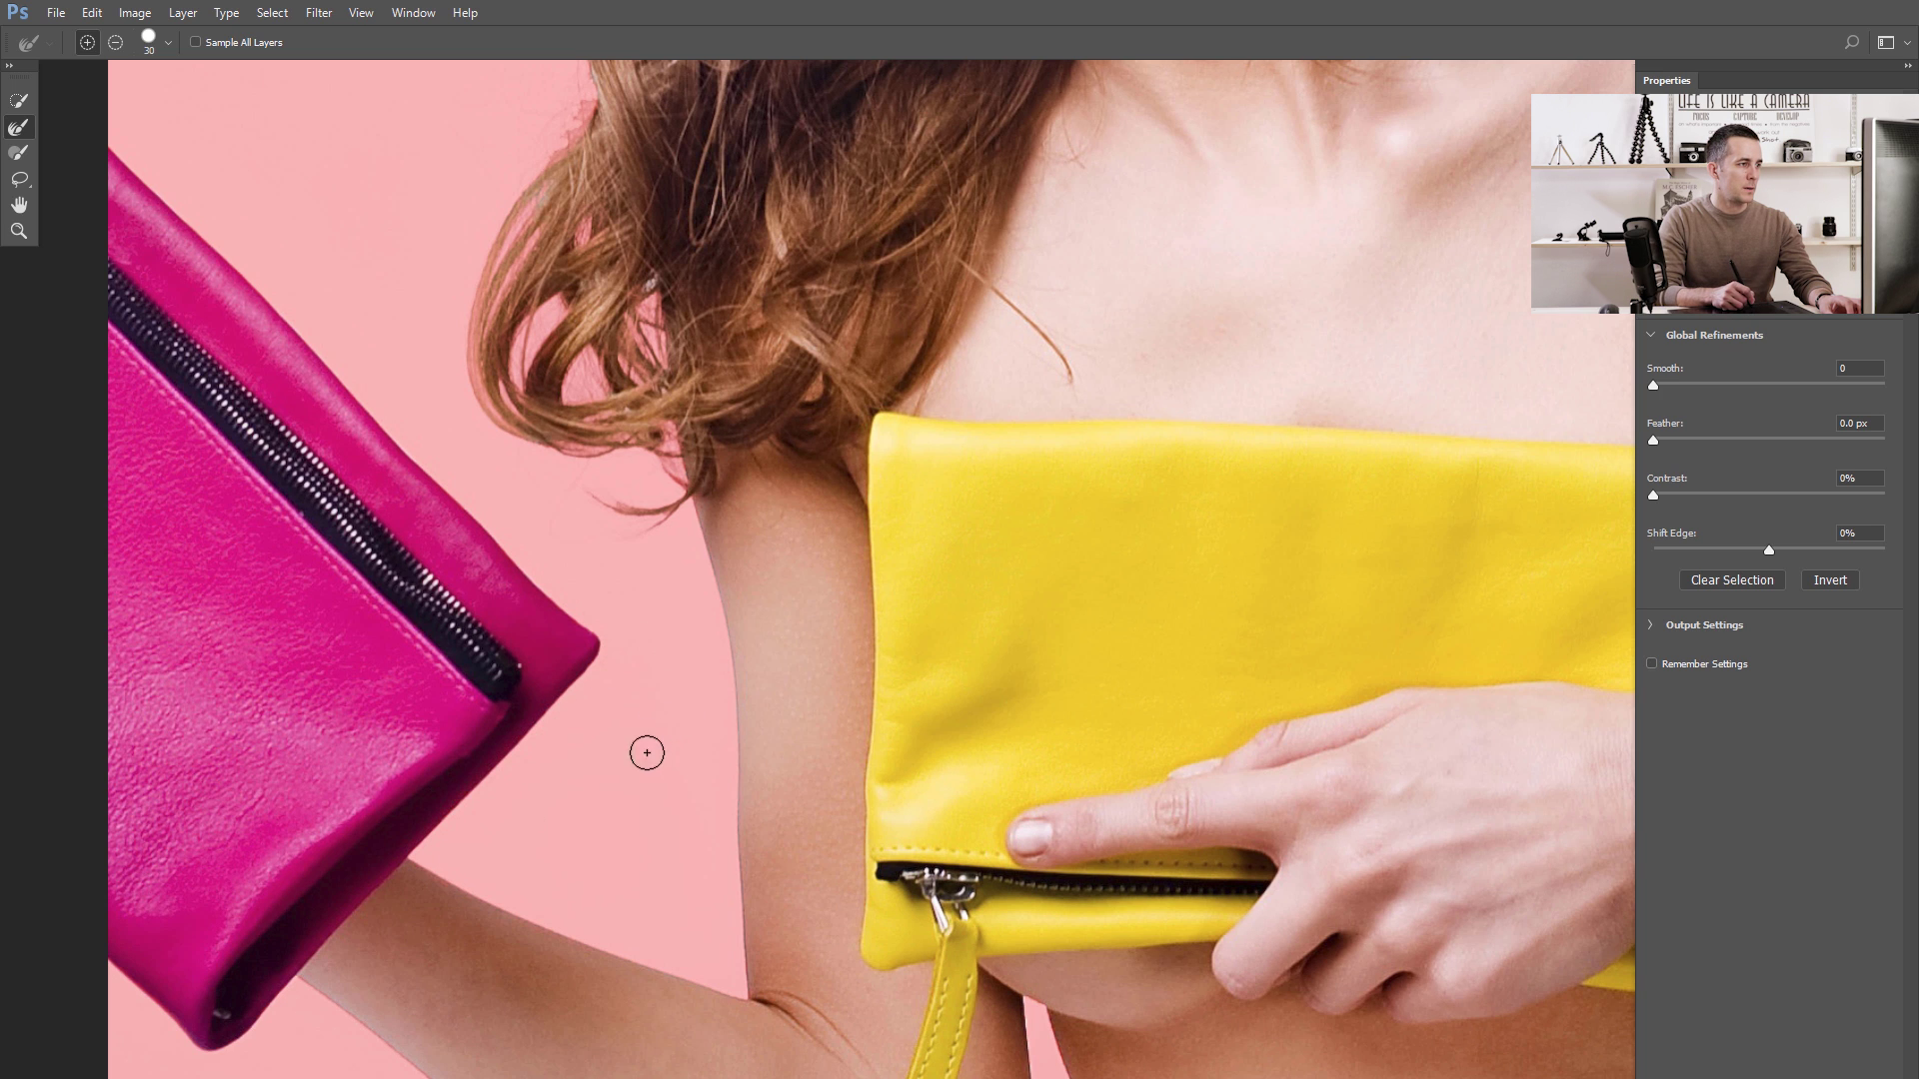
scroll(646, 753, "down", 3)
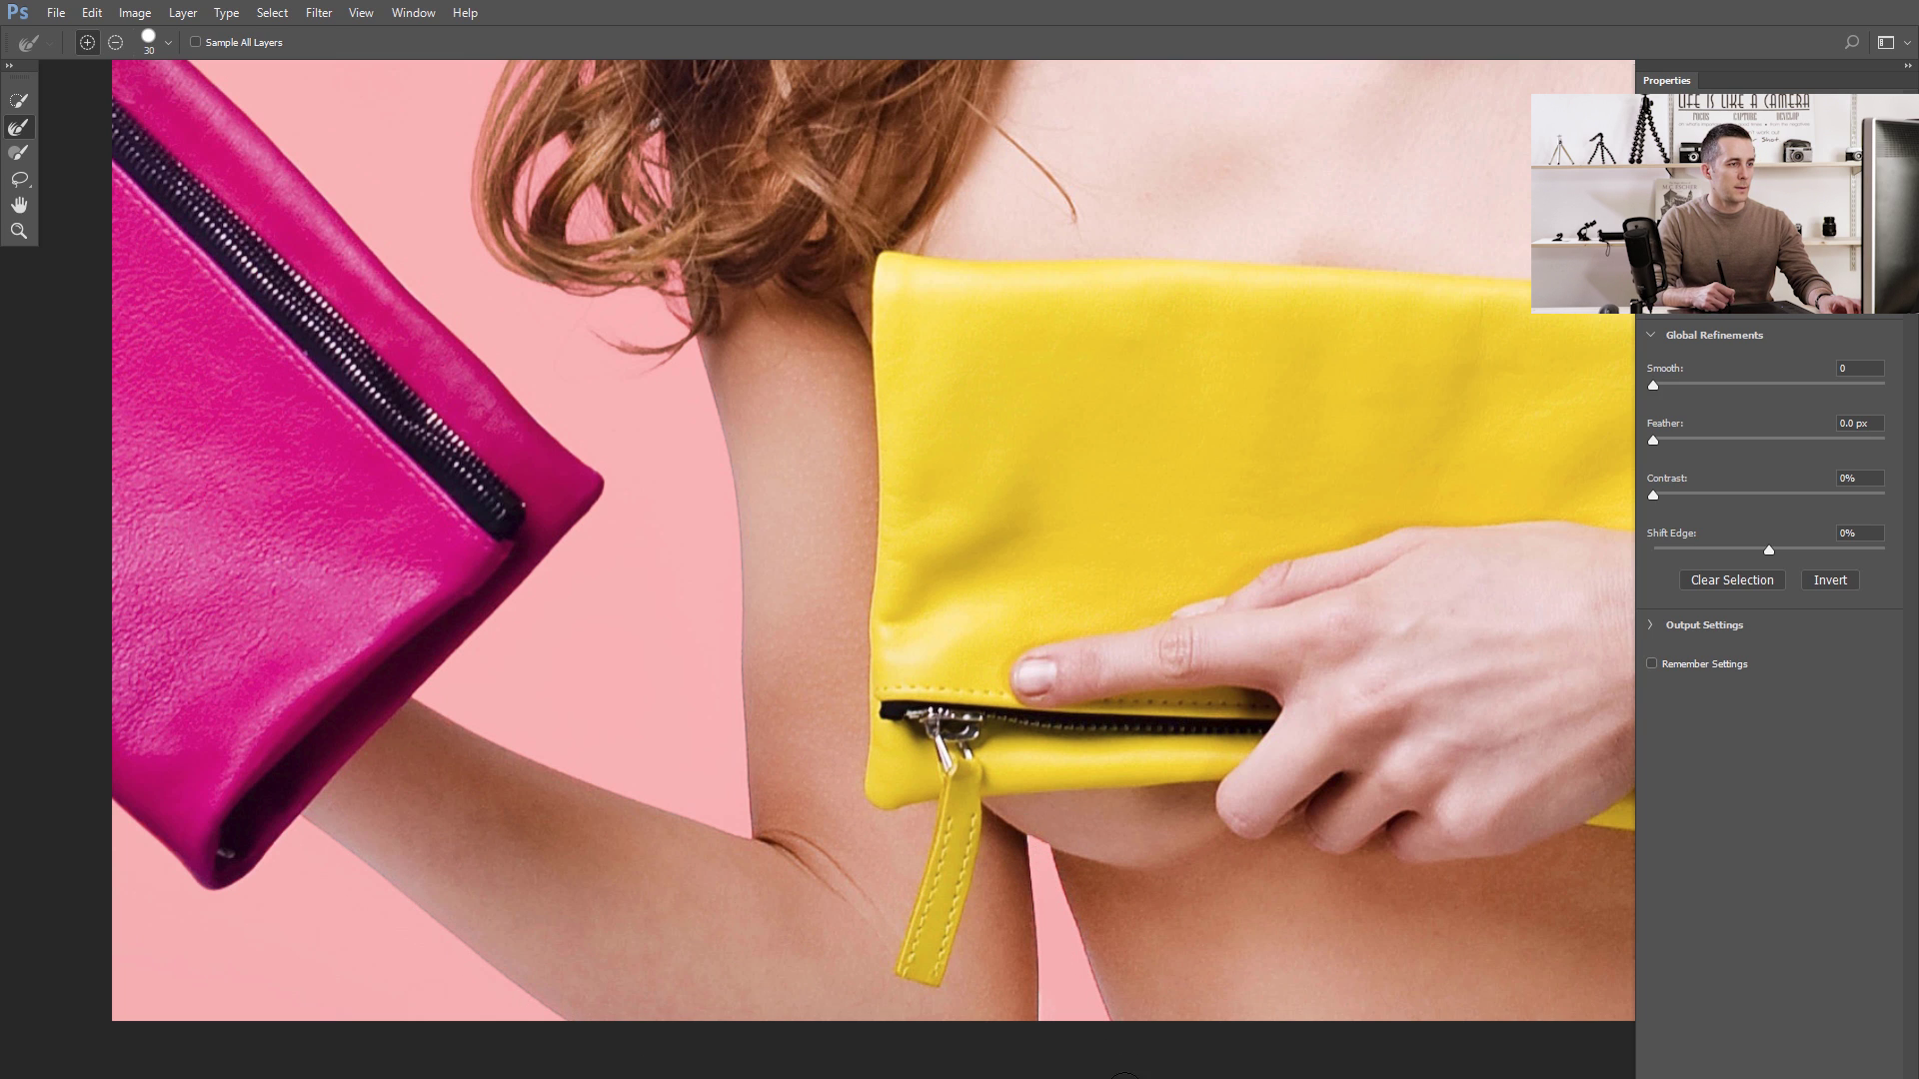
left_click_drag(1137, 873, 984, 880)
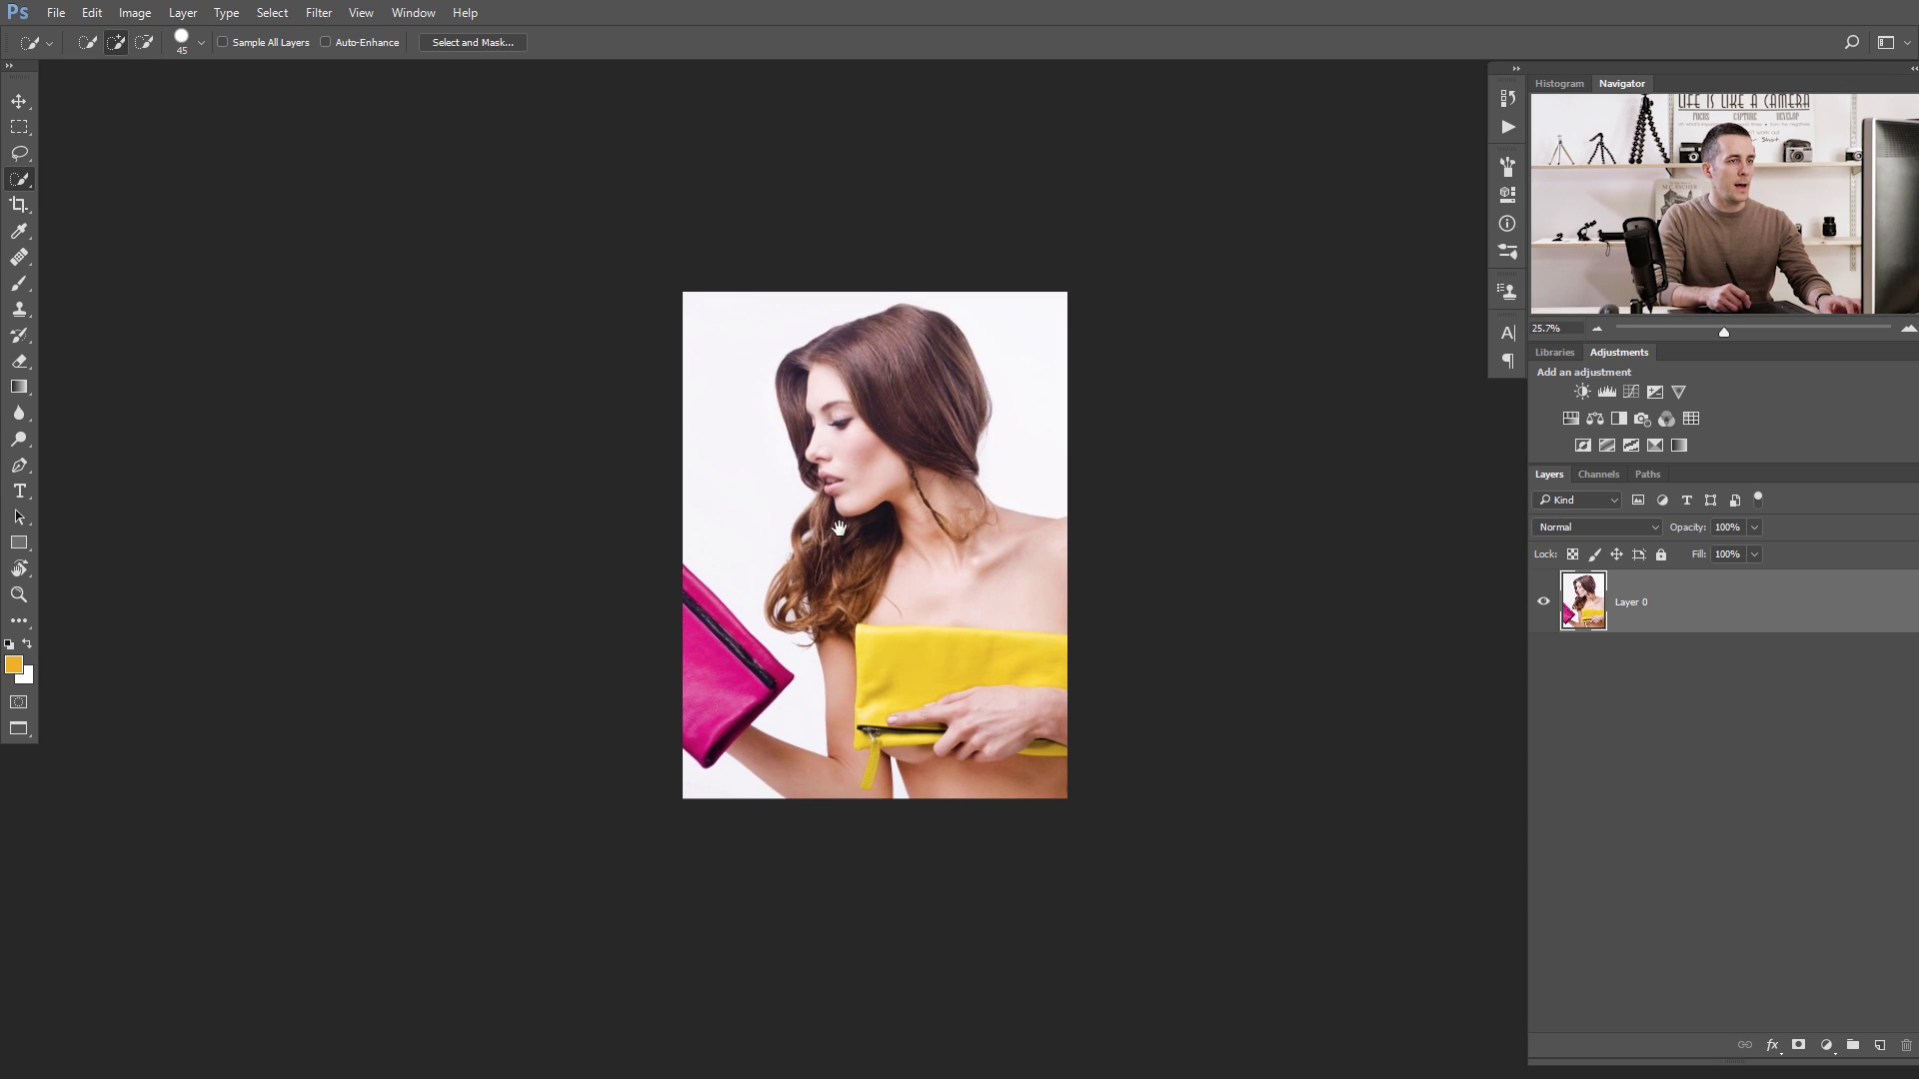
Add a layer mask to the photo layer from the refined selection and make the layer's image active.
left_click(891, 496)
key("ctrl+0")
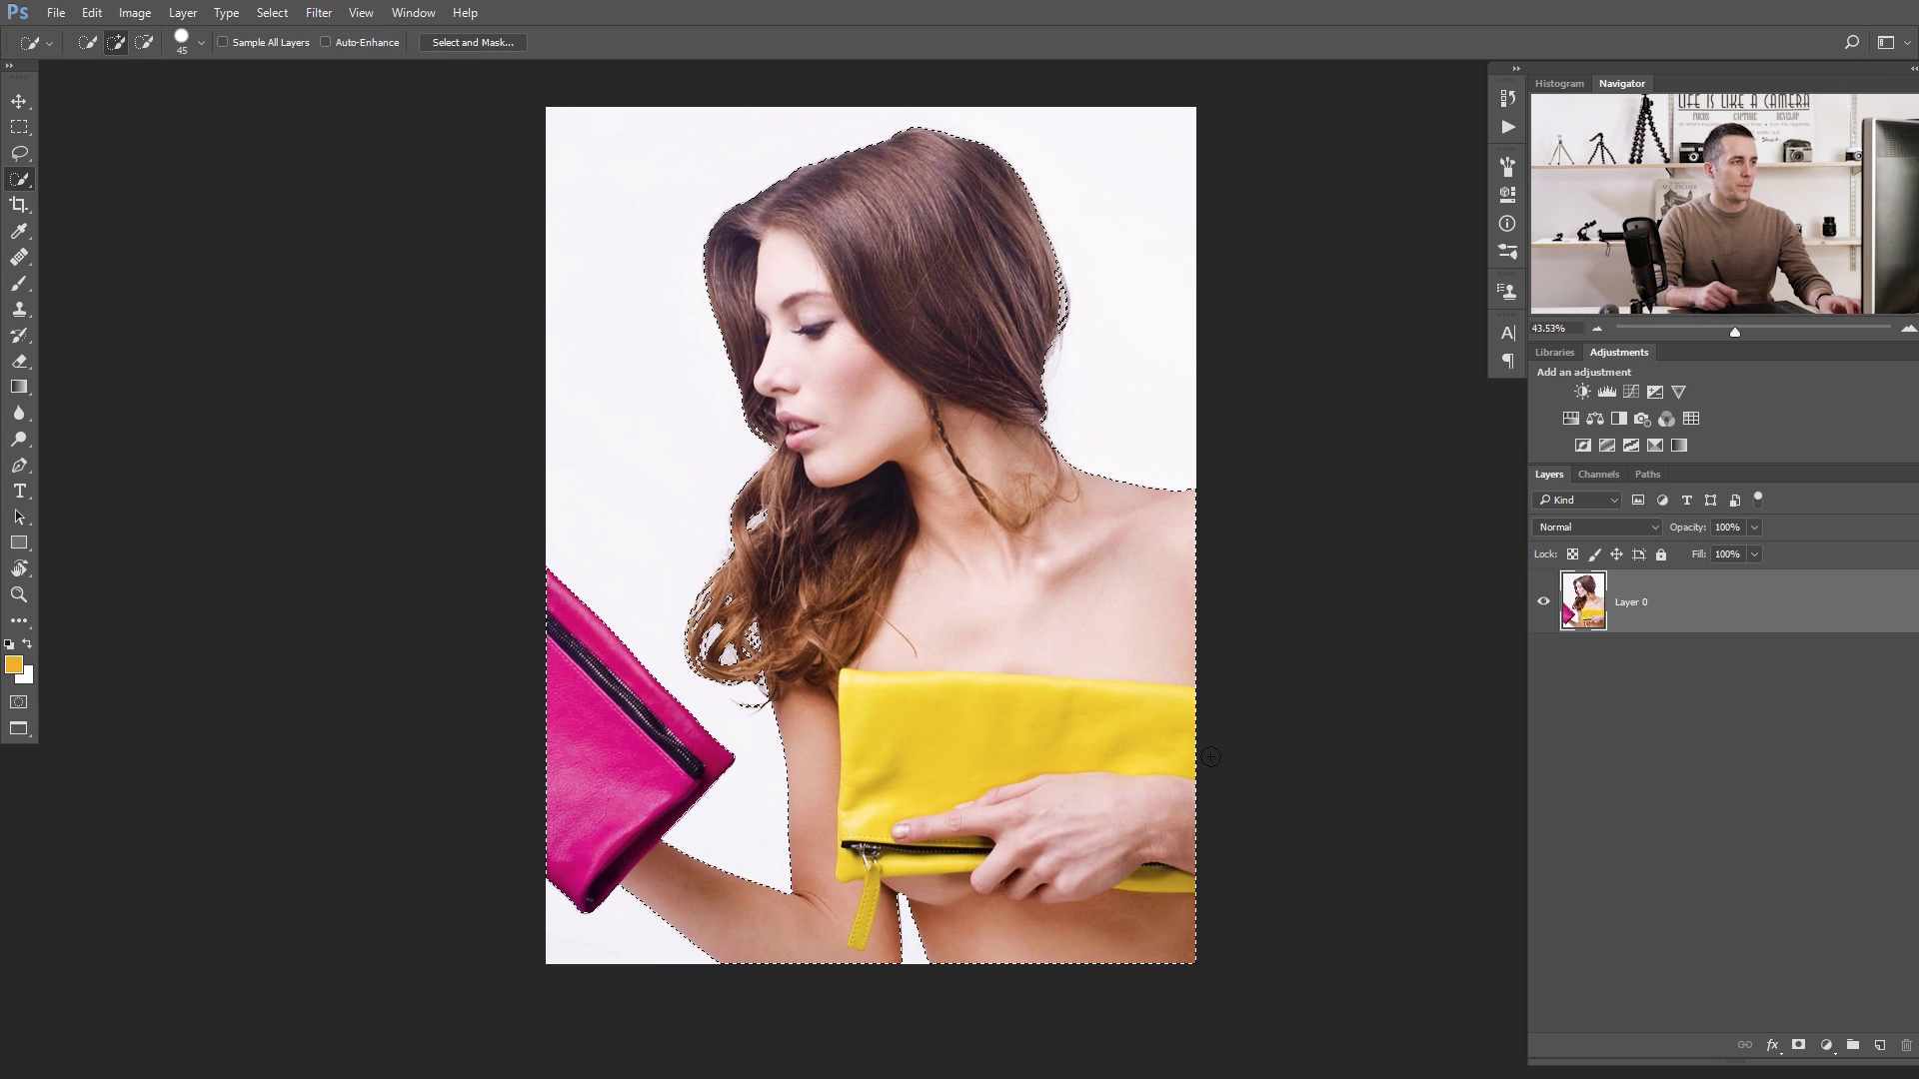
left_click(1798, 1046)
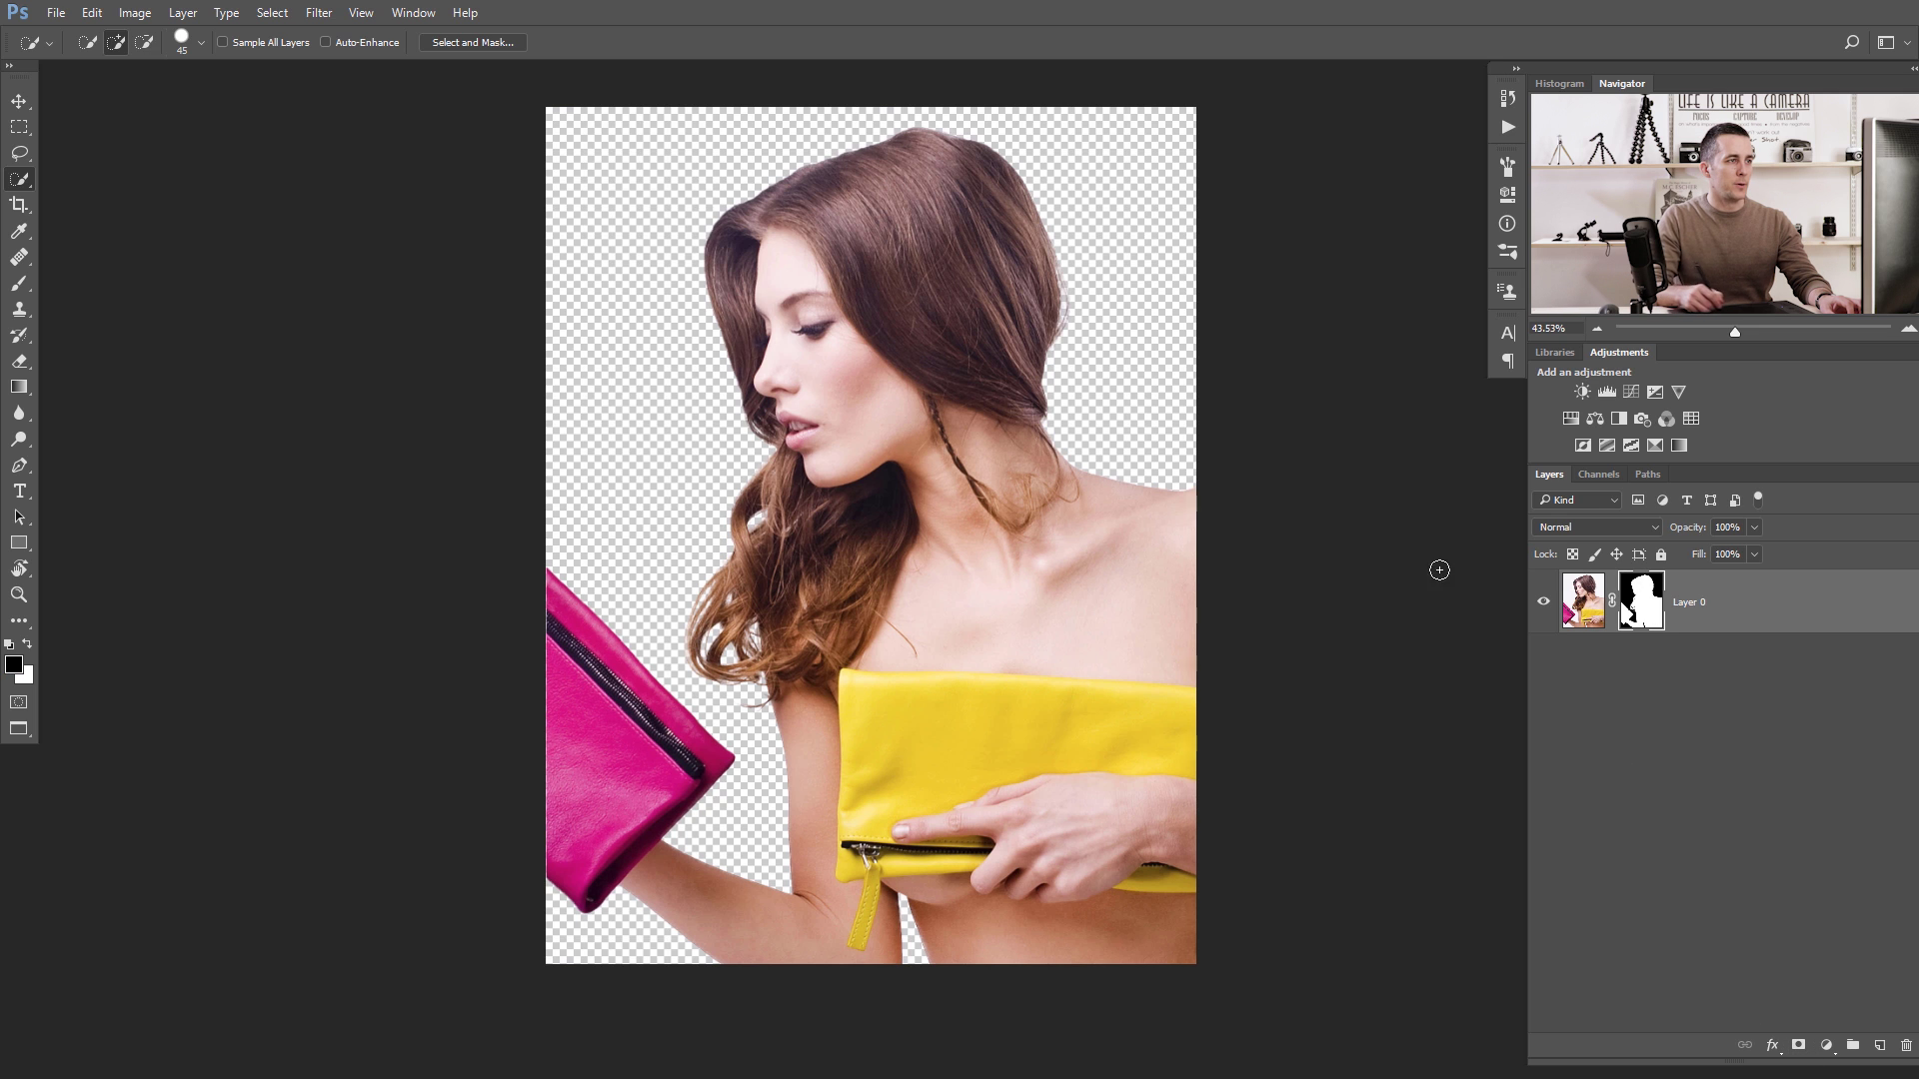
left_click(1585, 610)
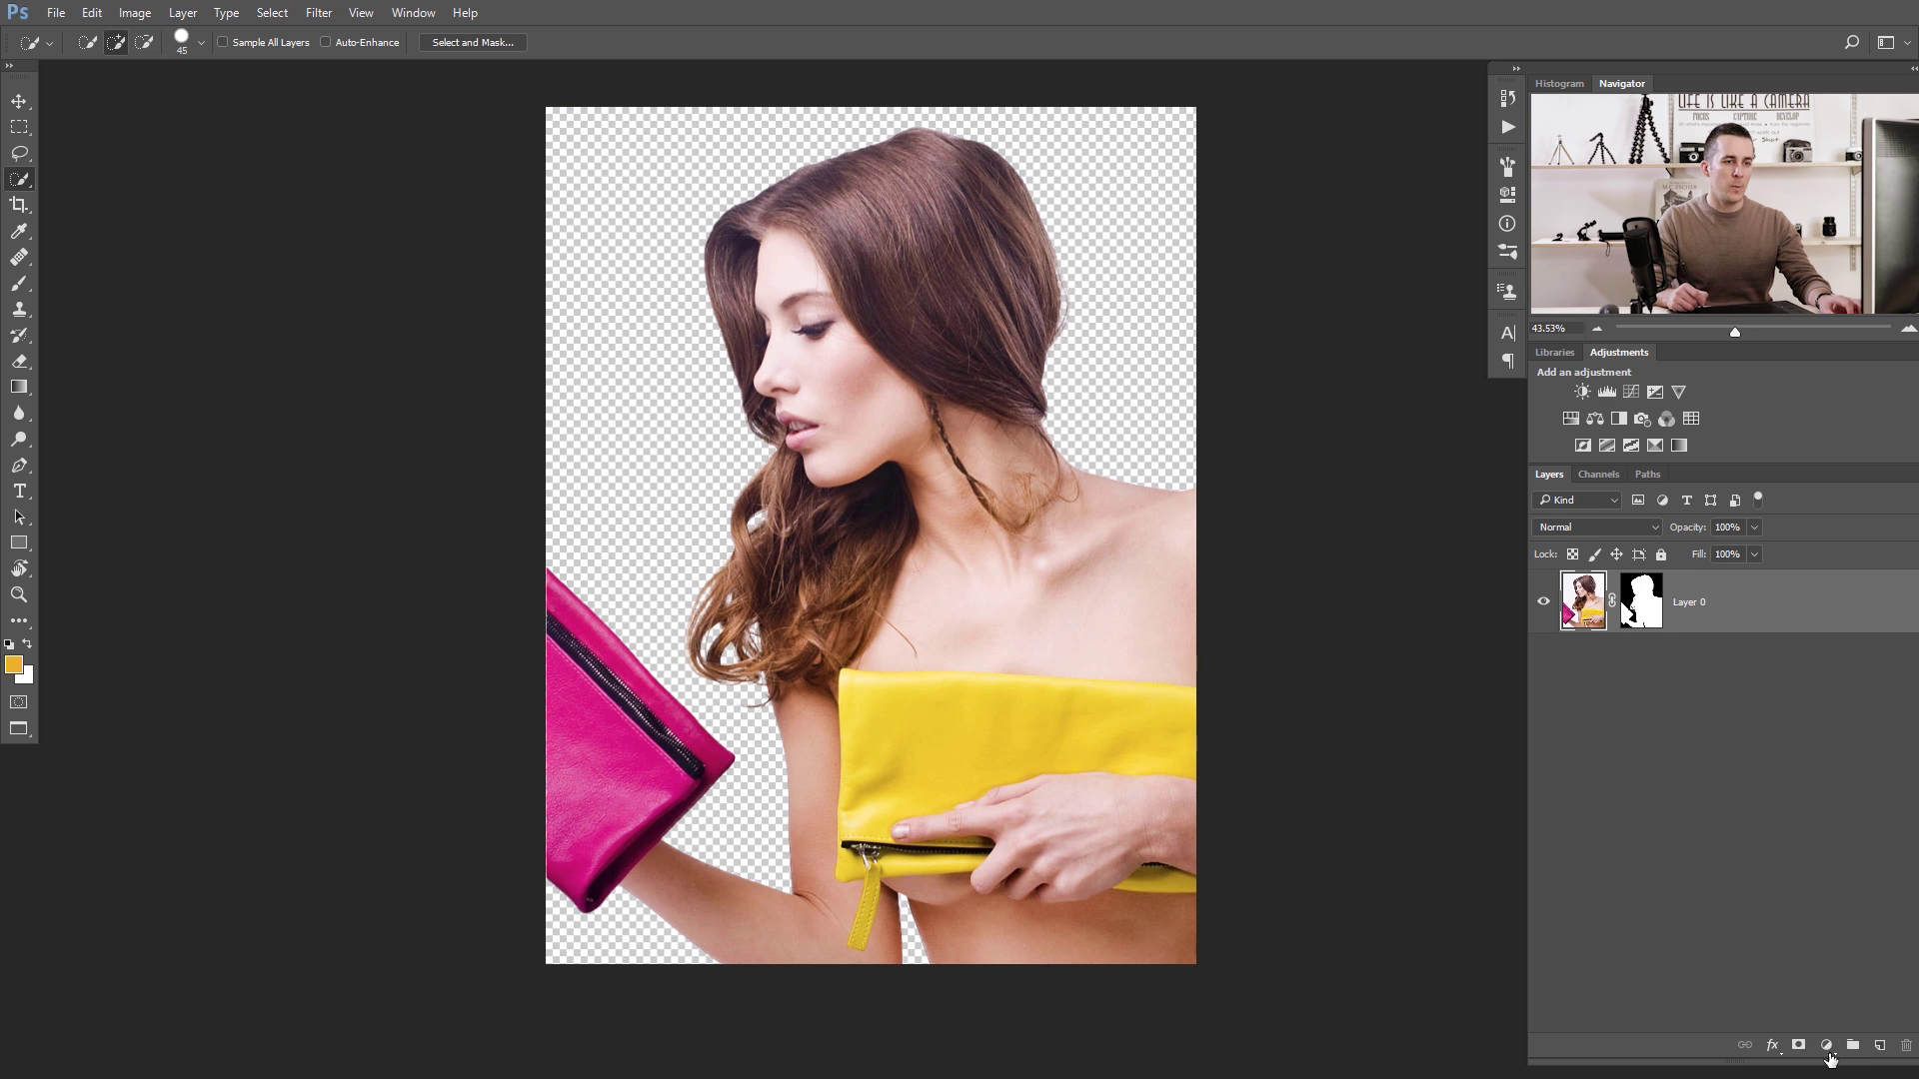
Add a light grey Solid Color fill layer and place it beneath the masked photo layer.
left_click(1830, 1056)
left_click(1756, 618)
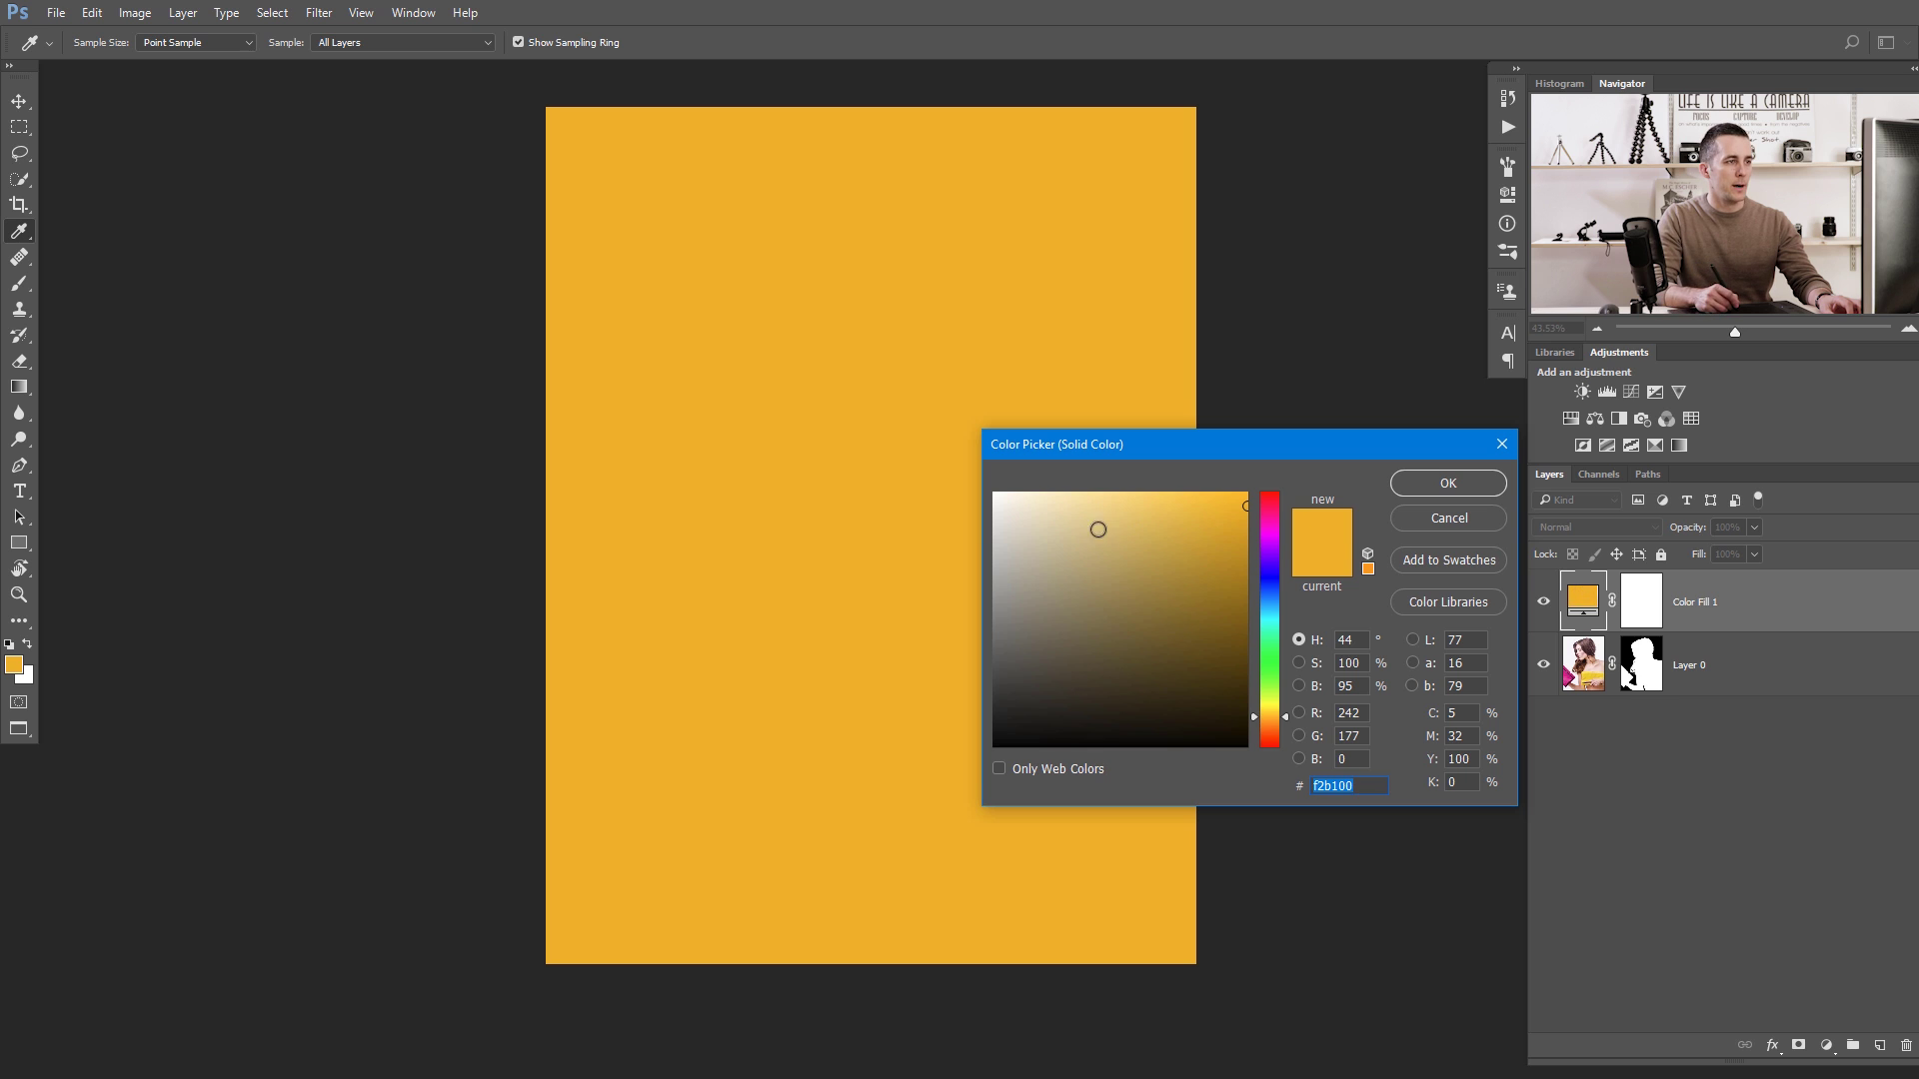
left_click_drag(1098, 530, 999, 540)
left_click(1446, 483)
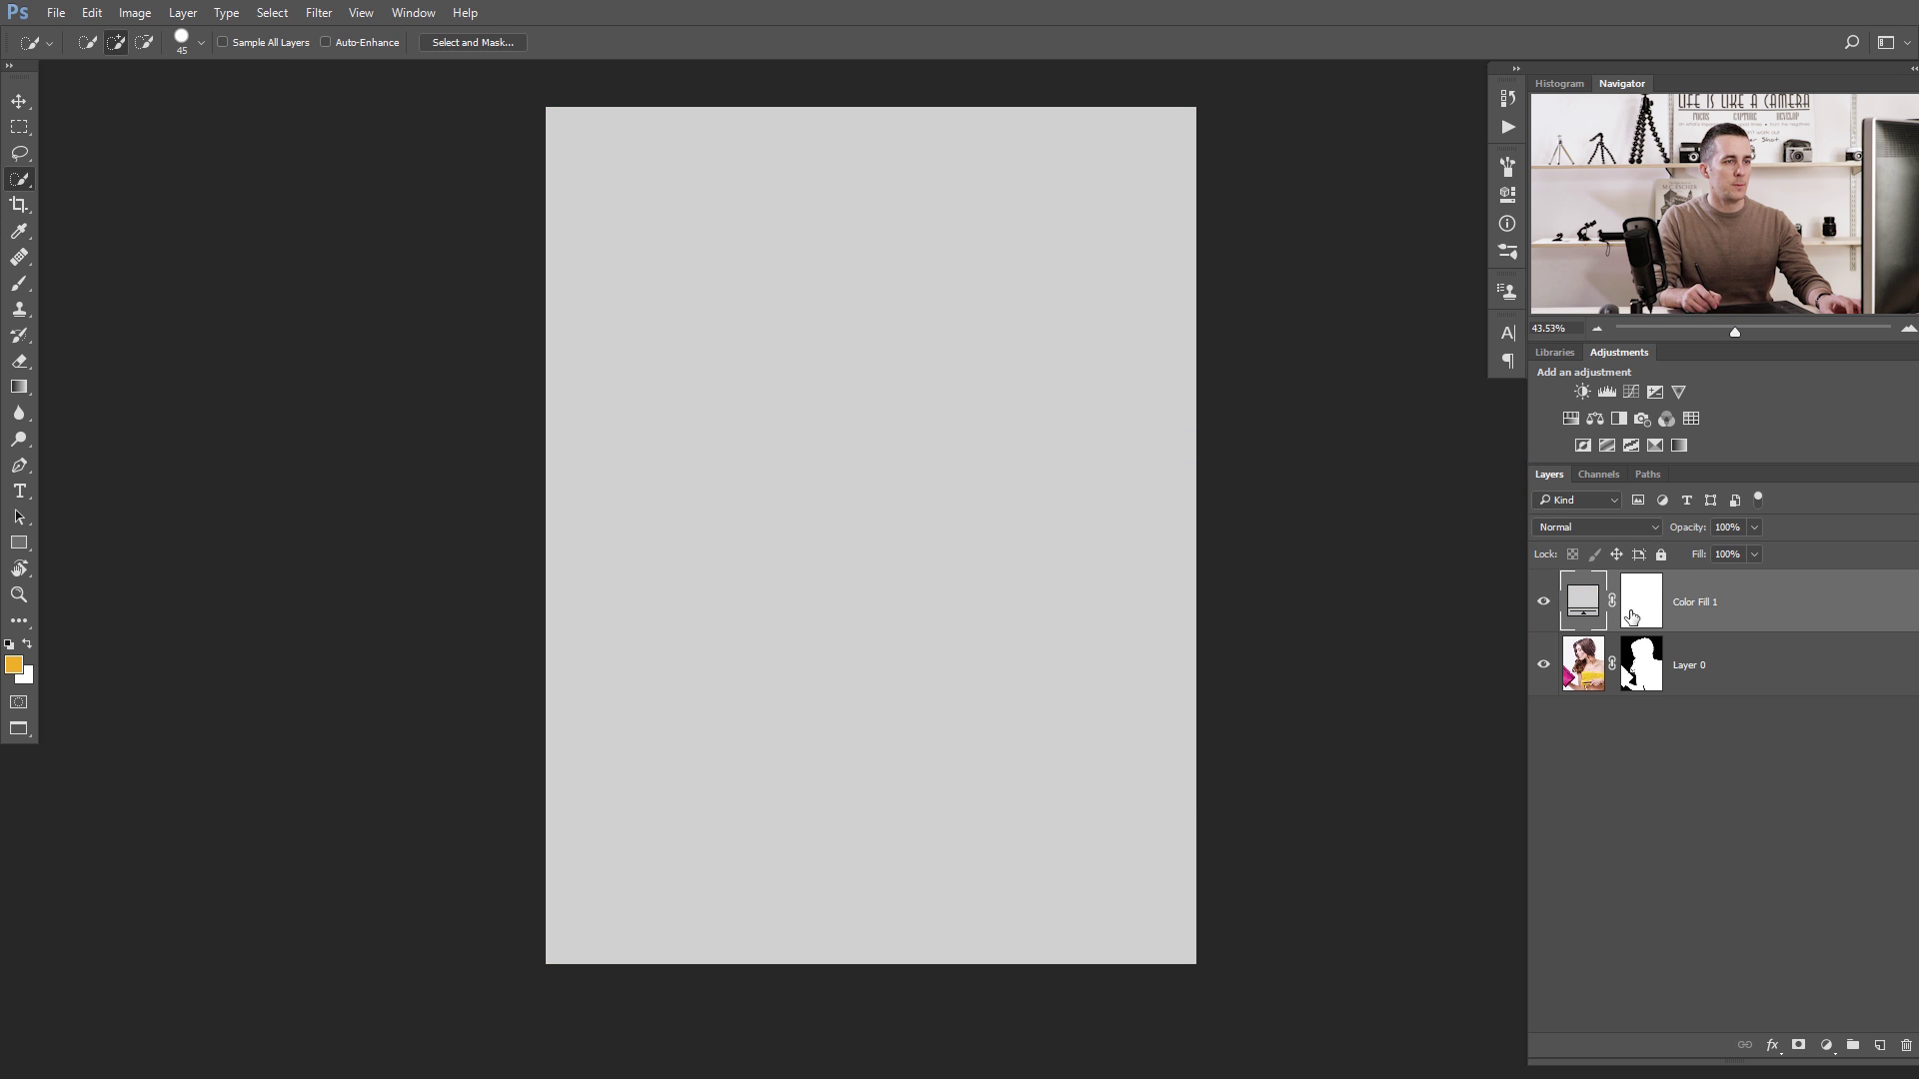
left_click_drag(1632, 617, 1614, 656)
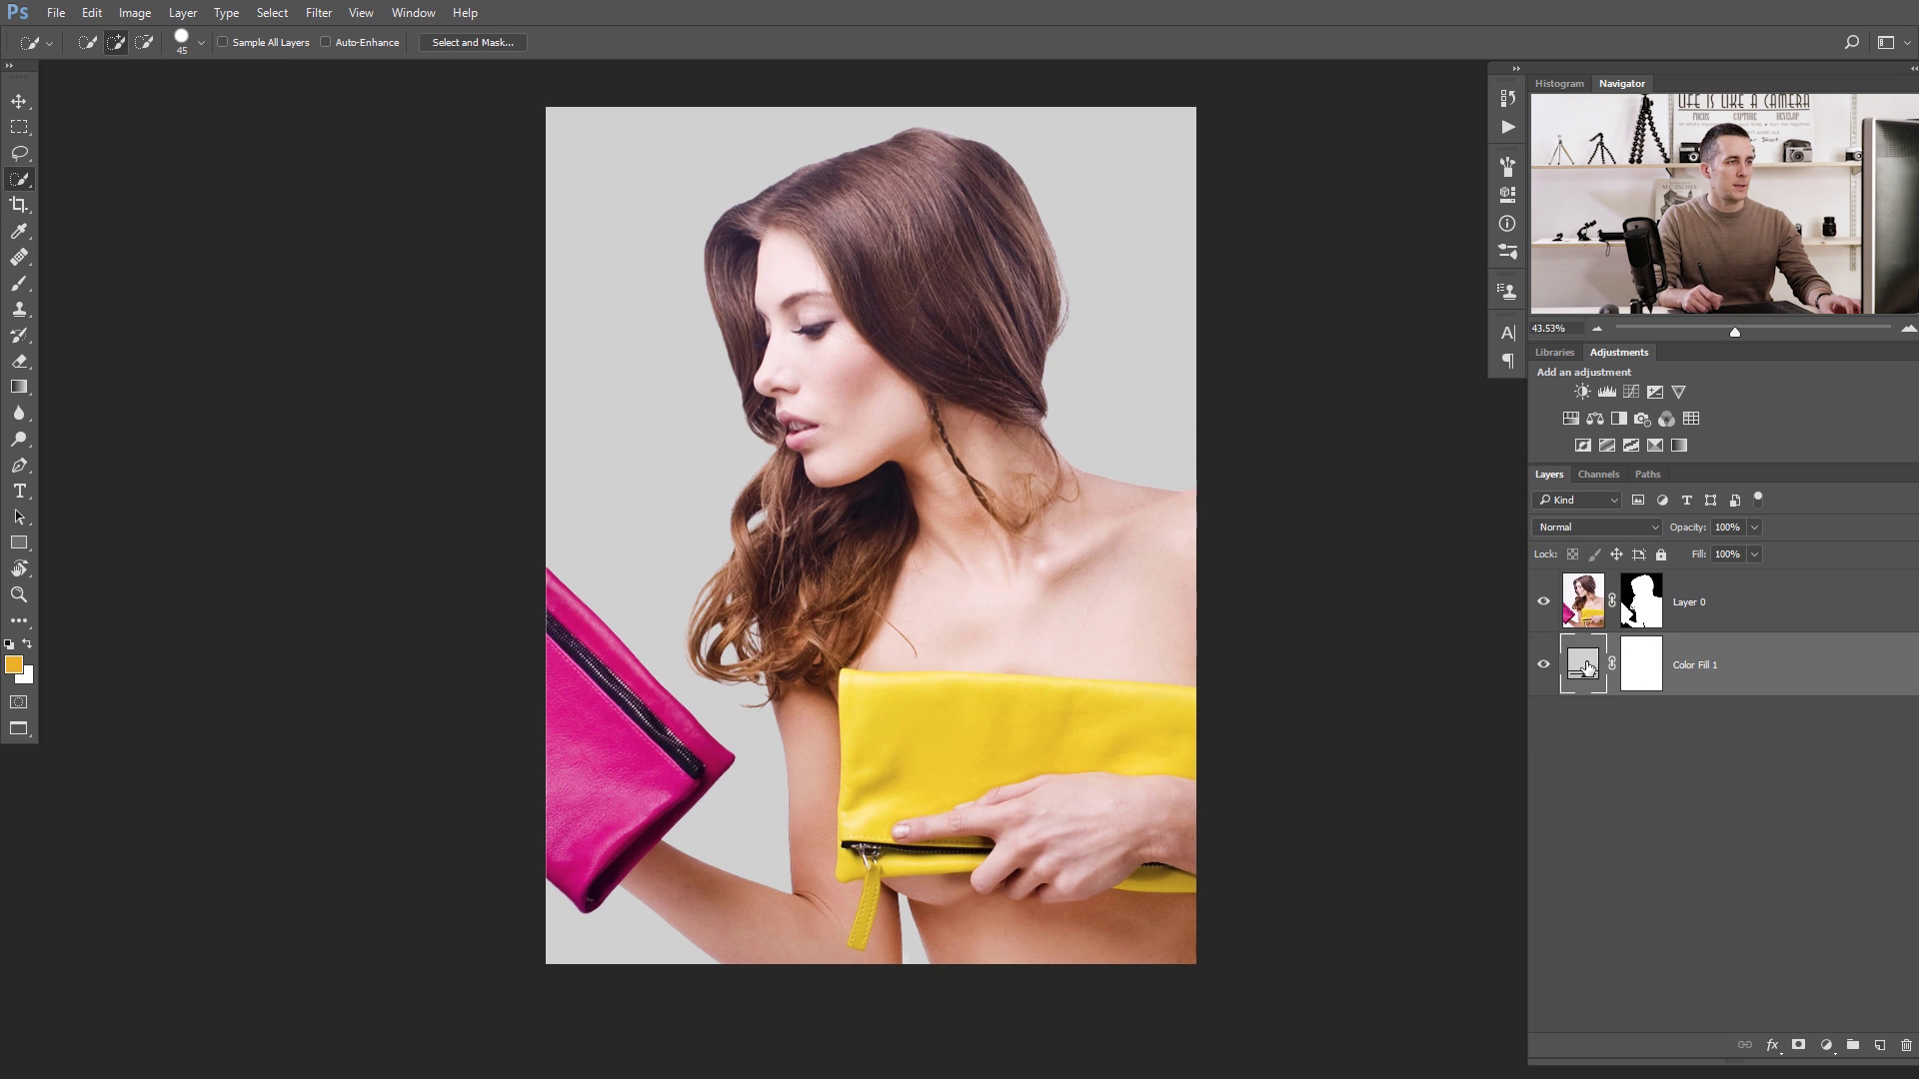
Change the background fill layer's color to dusty pink, dd9a9a.
double_click(1589, 667)
left_click(1072, 527)
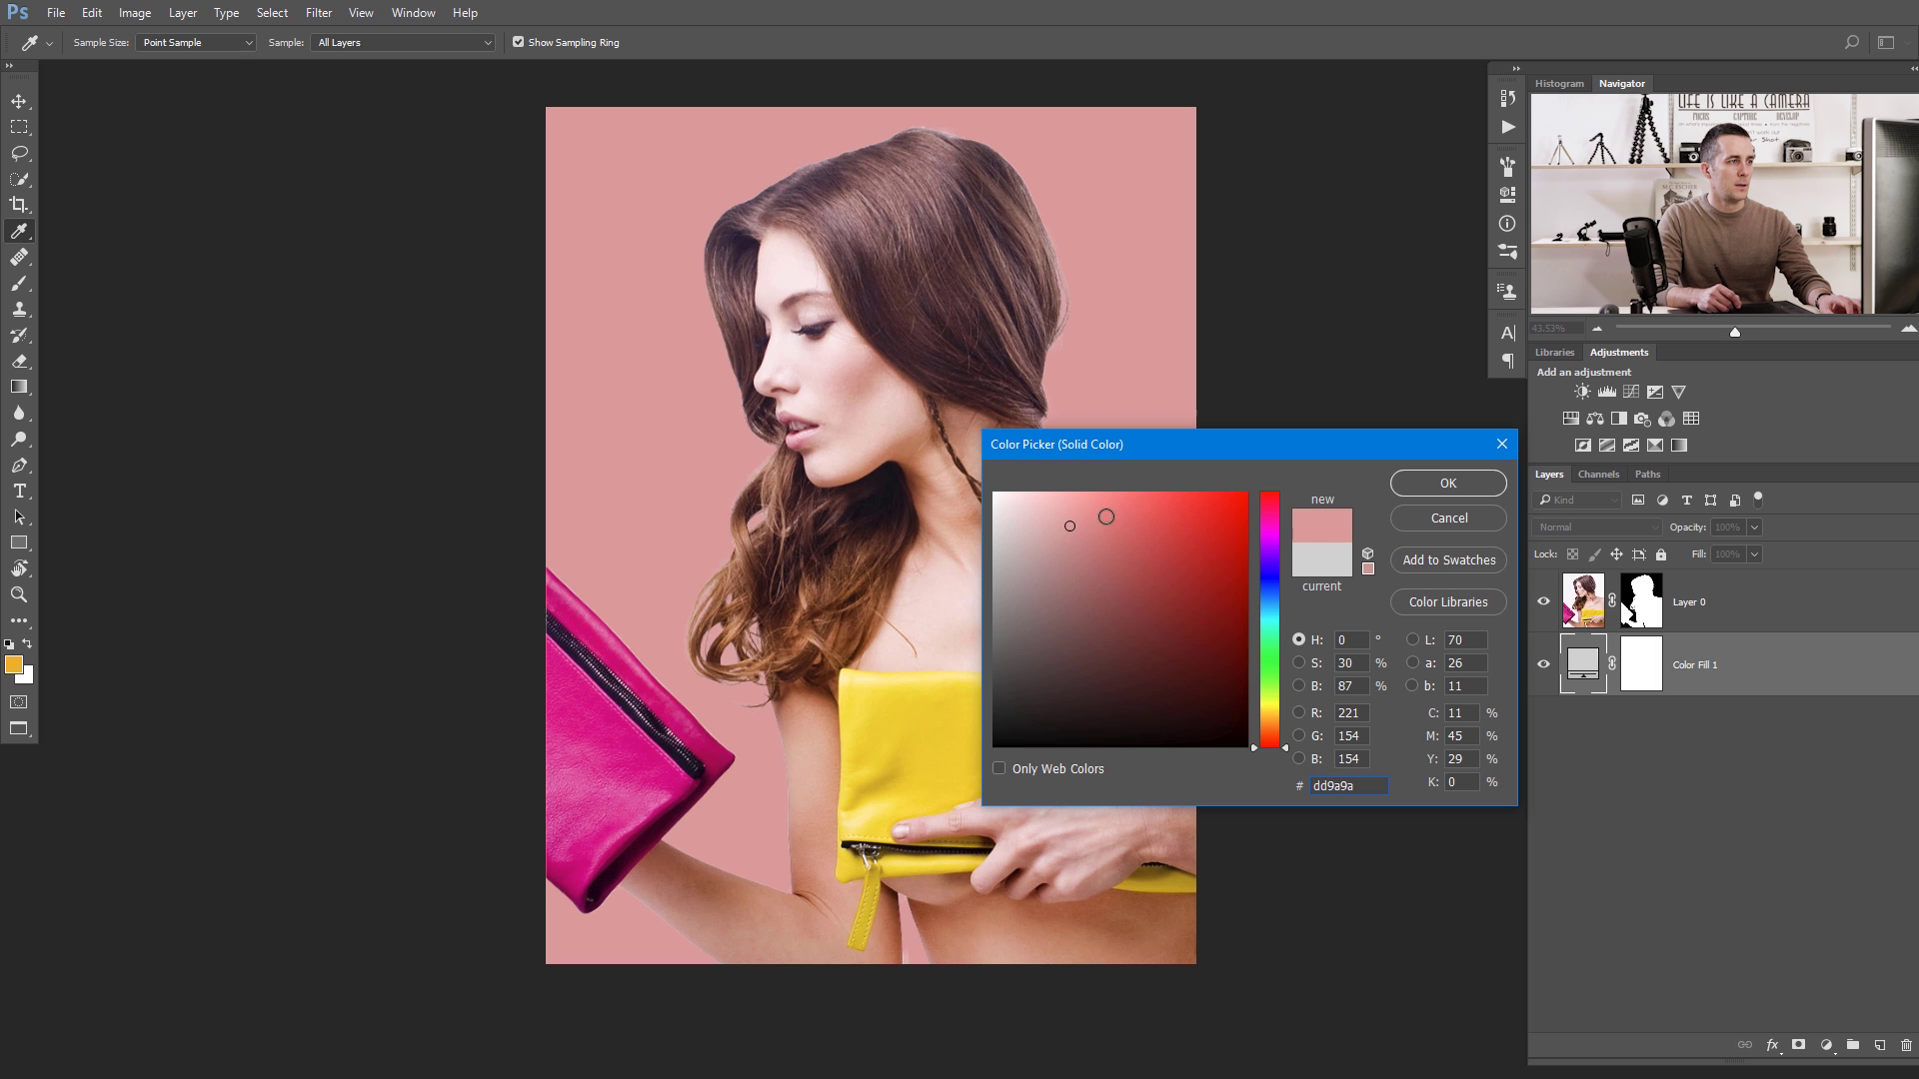
left_click(1447, 483)
Paint black on the photo layer's mask with a 35 px brush to remove the fringe along the top of the hair.
key("w")
scroll(994, 355, "up", 5)
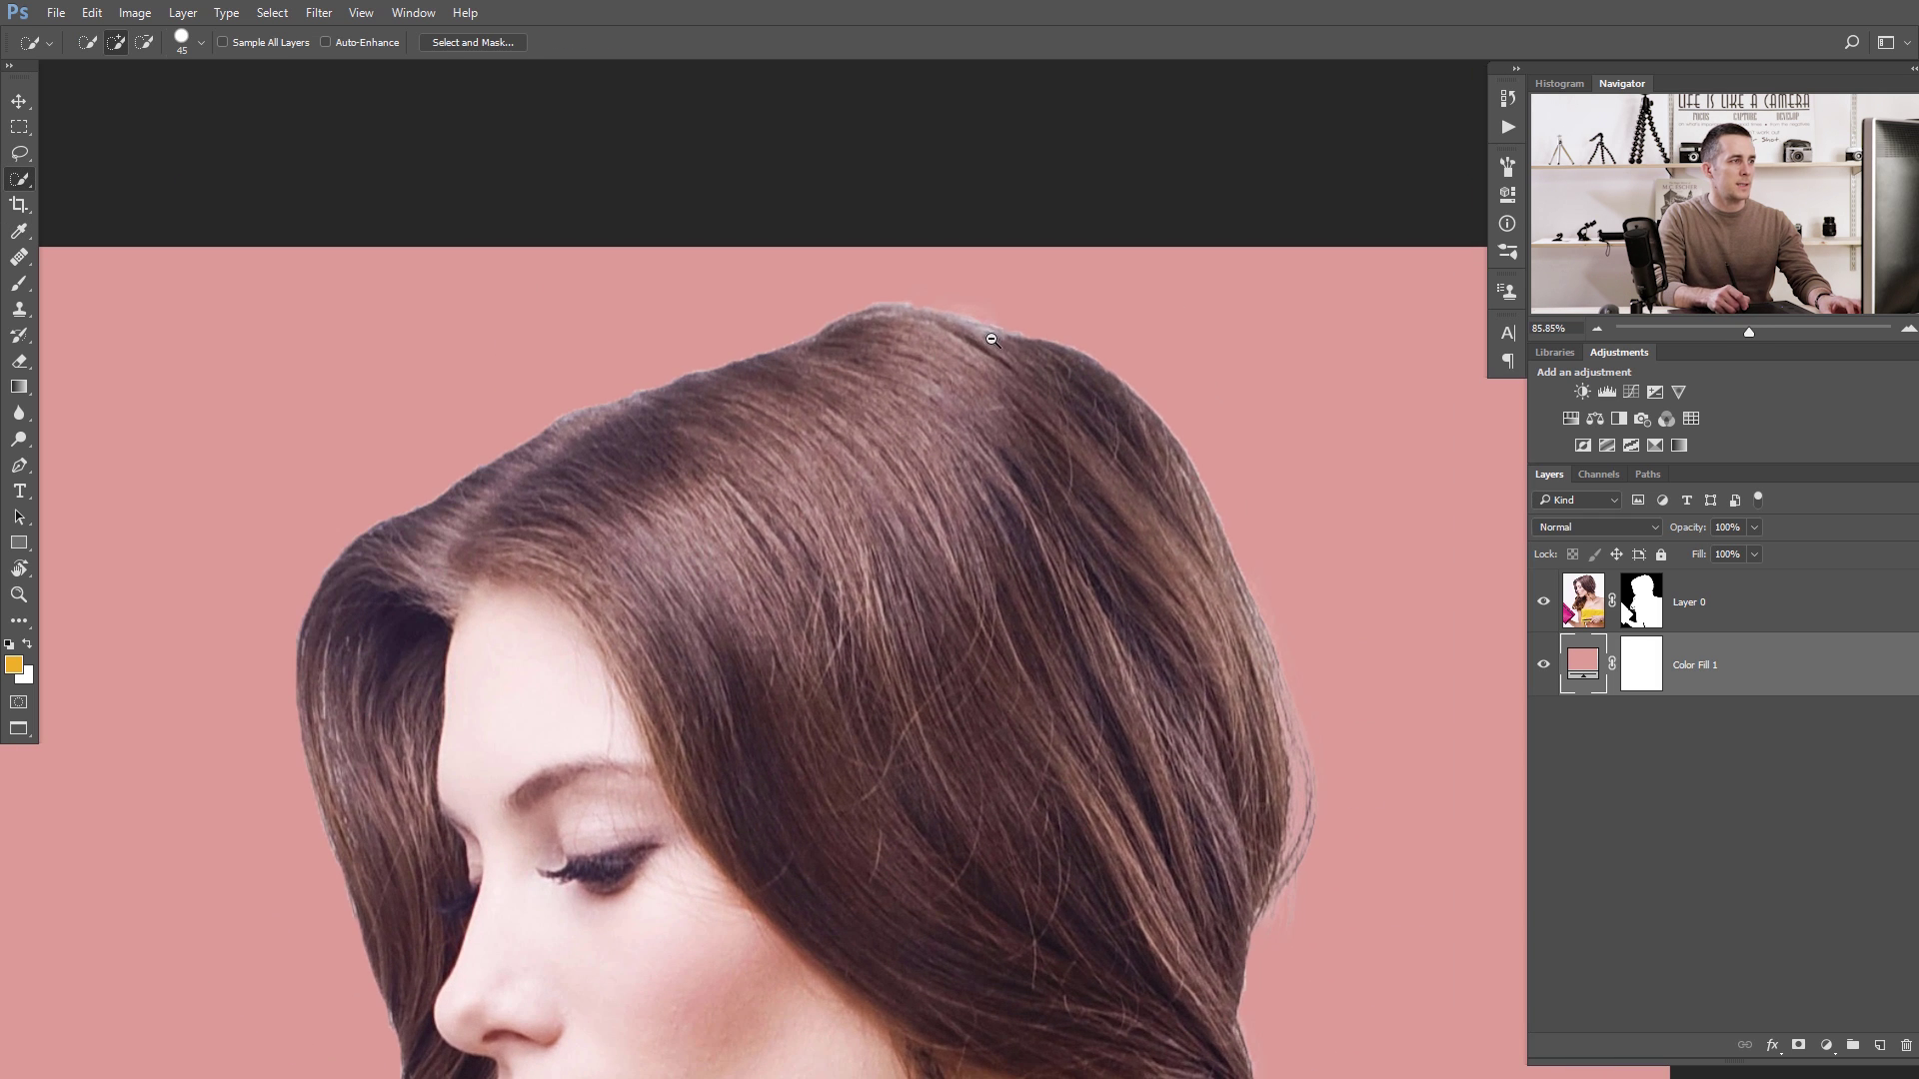
left_click(1642, 604)
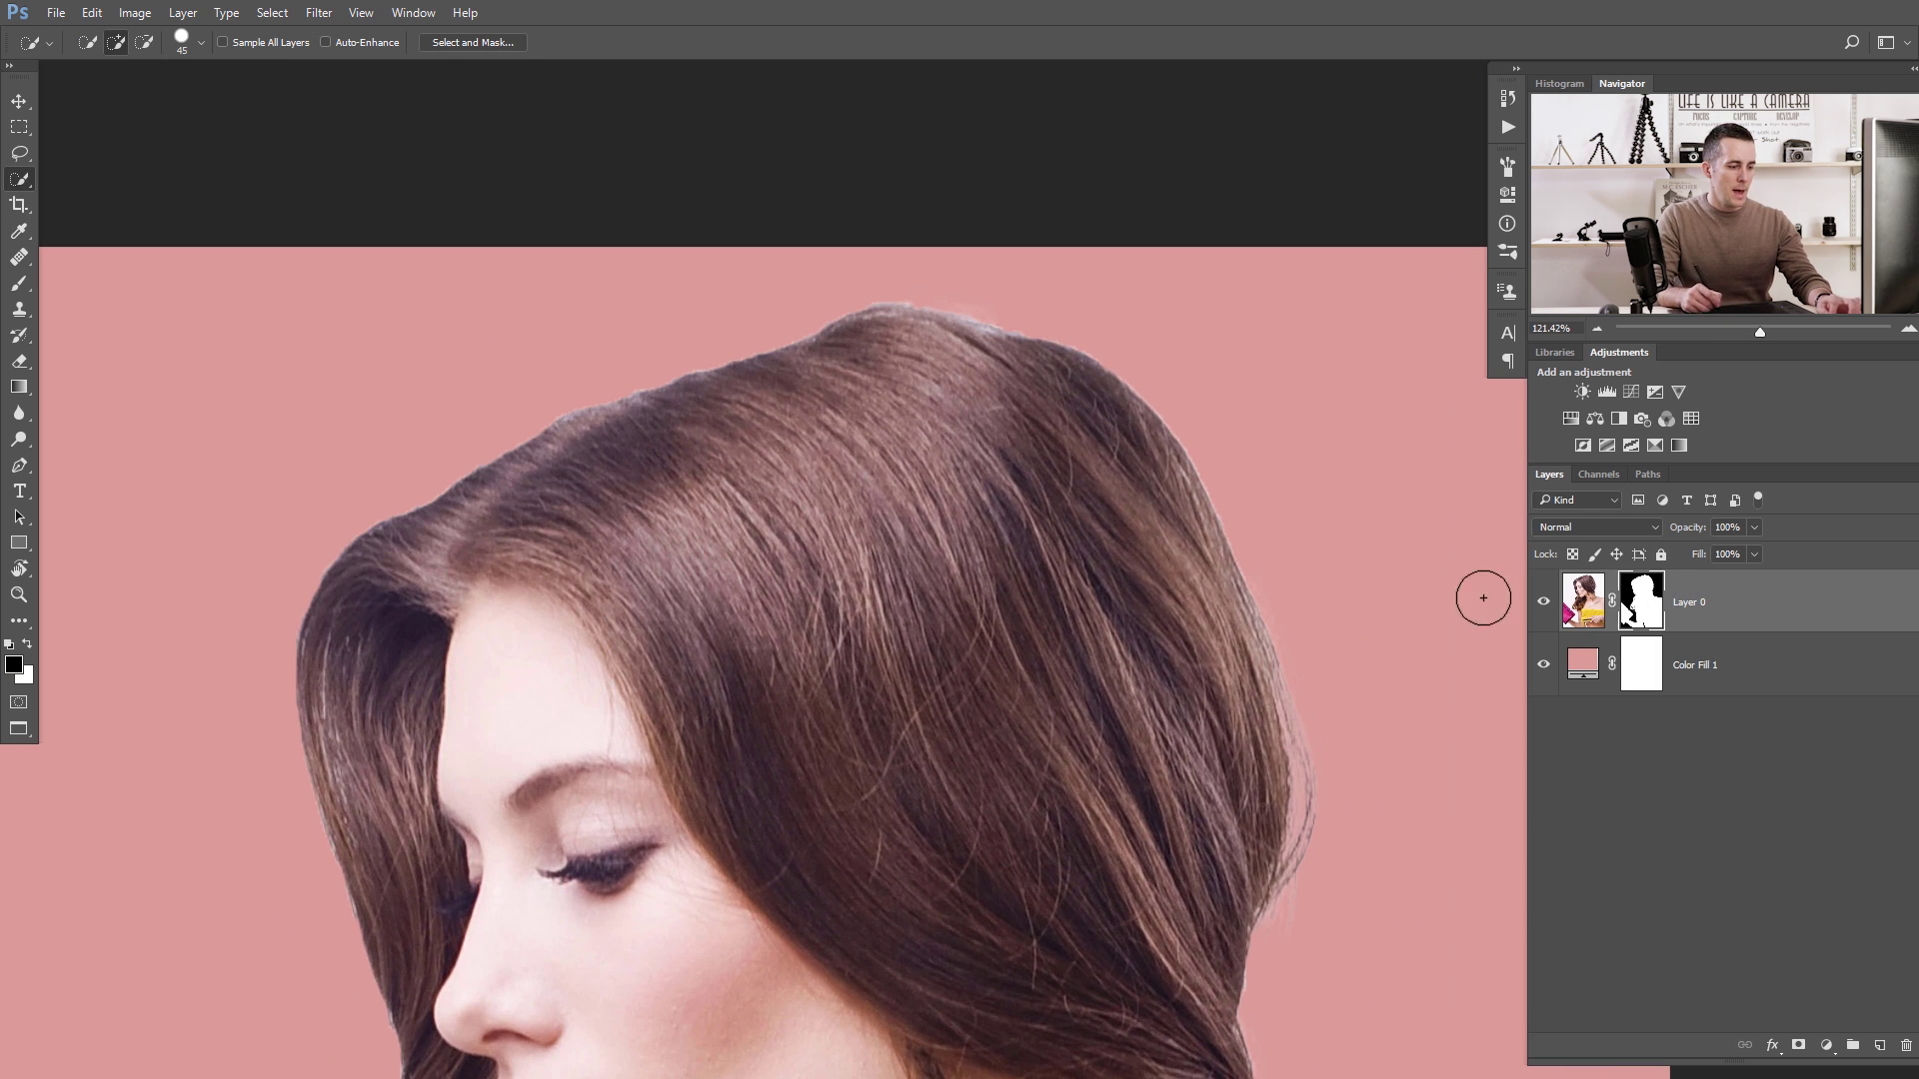
key("b")
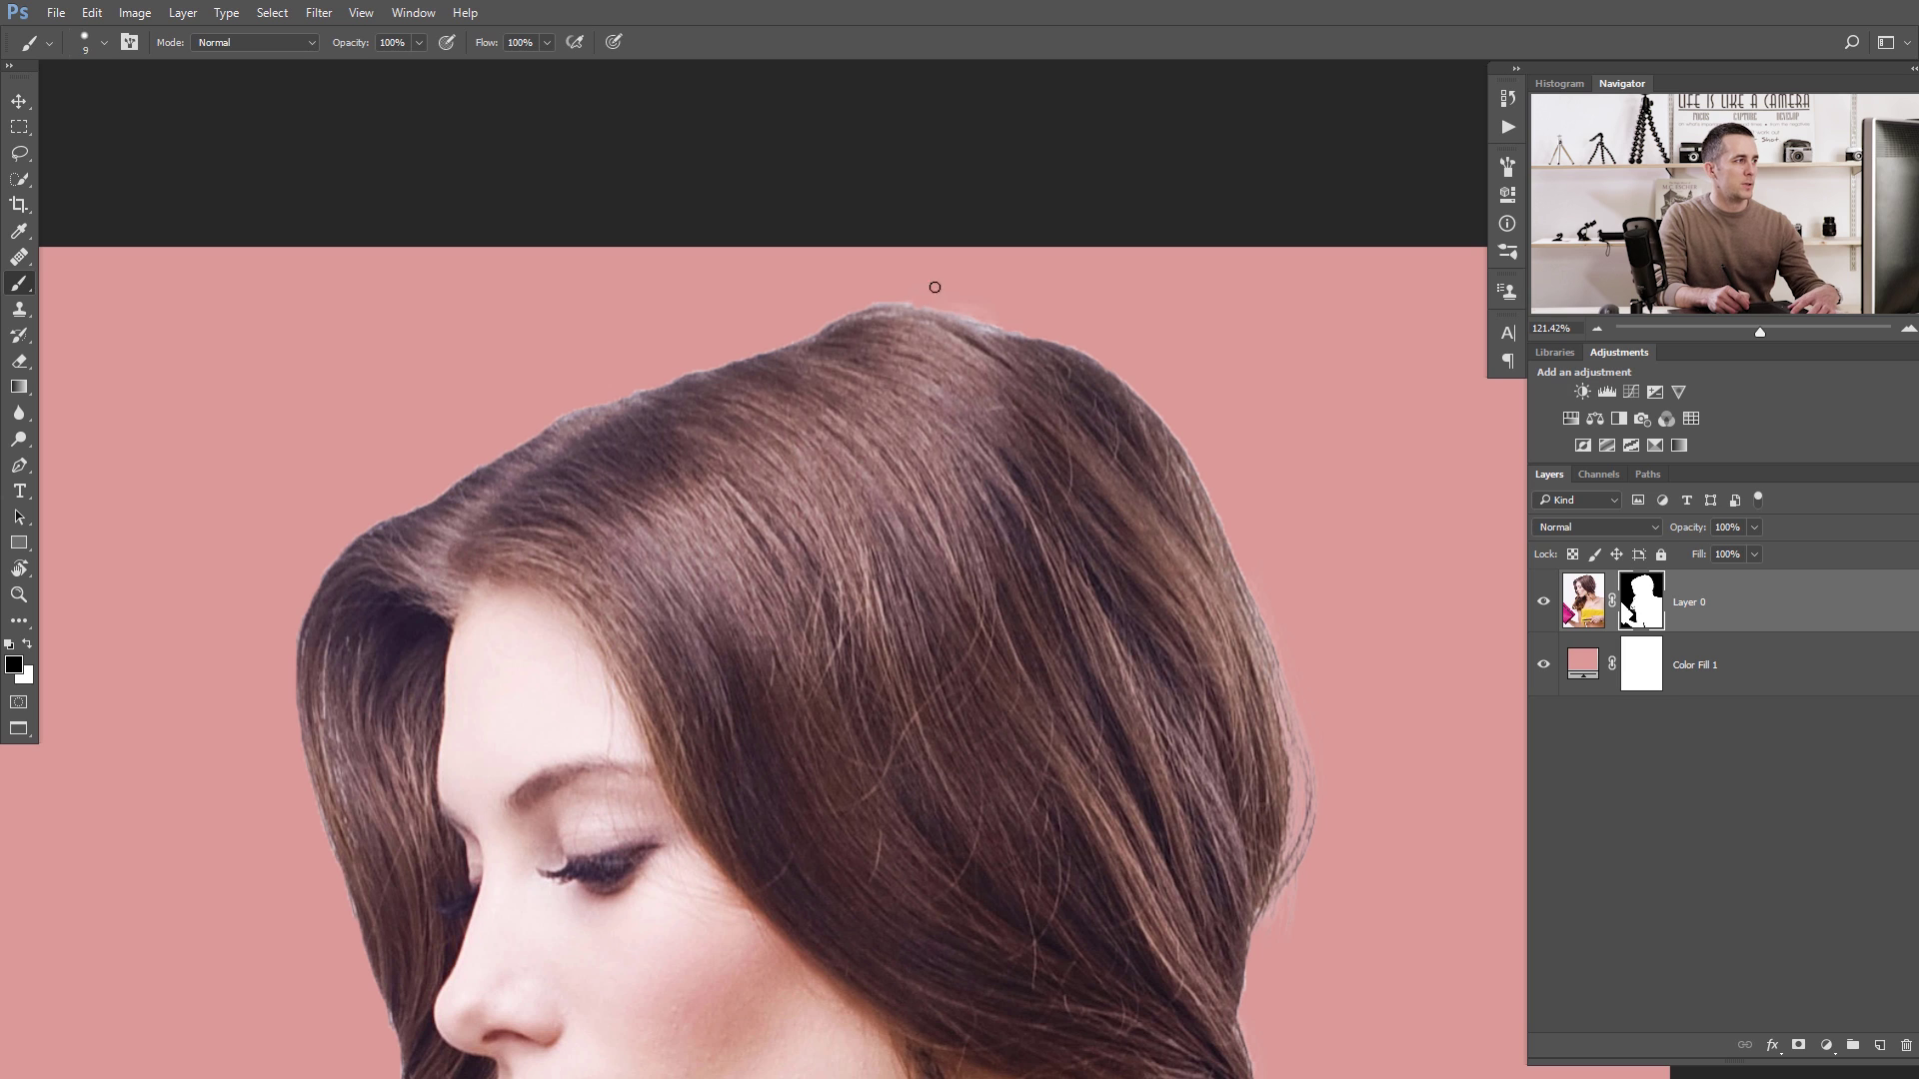
key("bracketright")
key("bracketright")
key("bracketright")
key("bracketright")
key("bracketright")
key("bracketright")
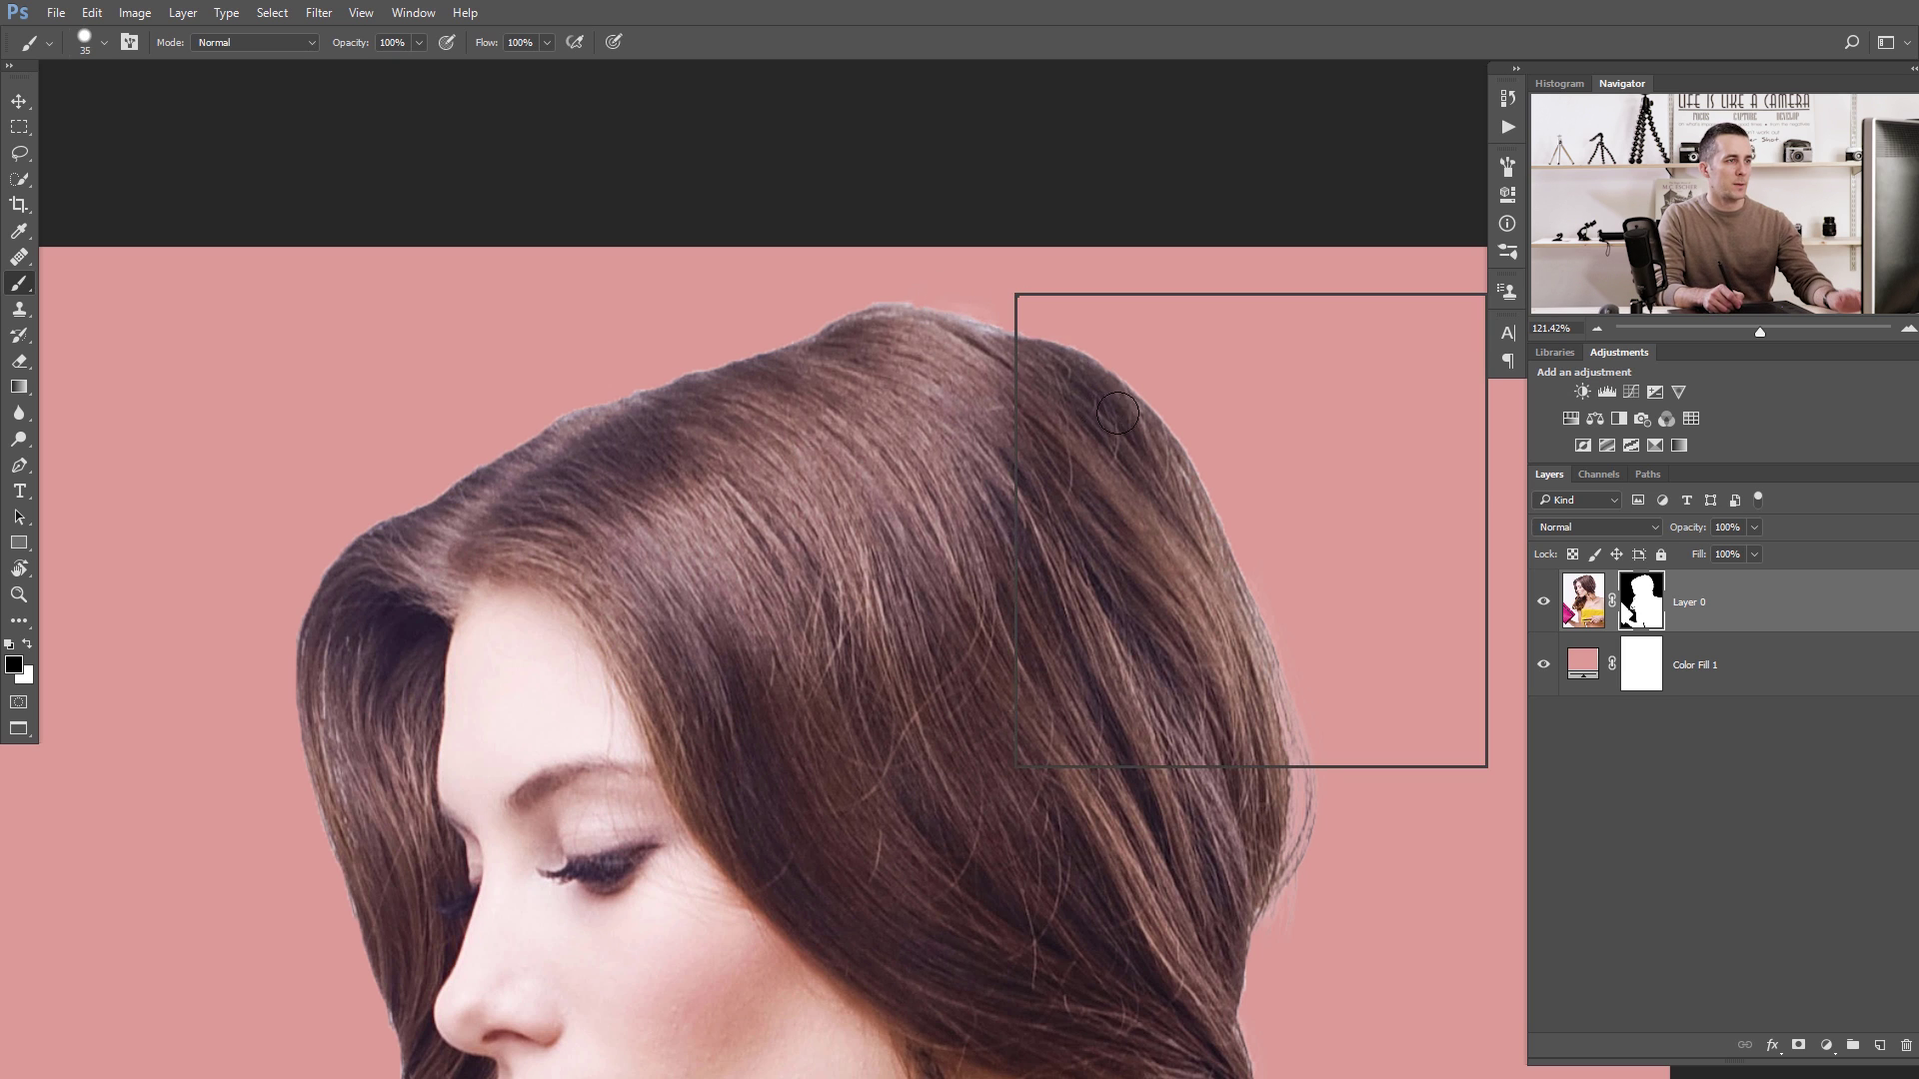
left_click(1131, 175)
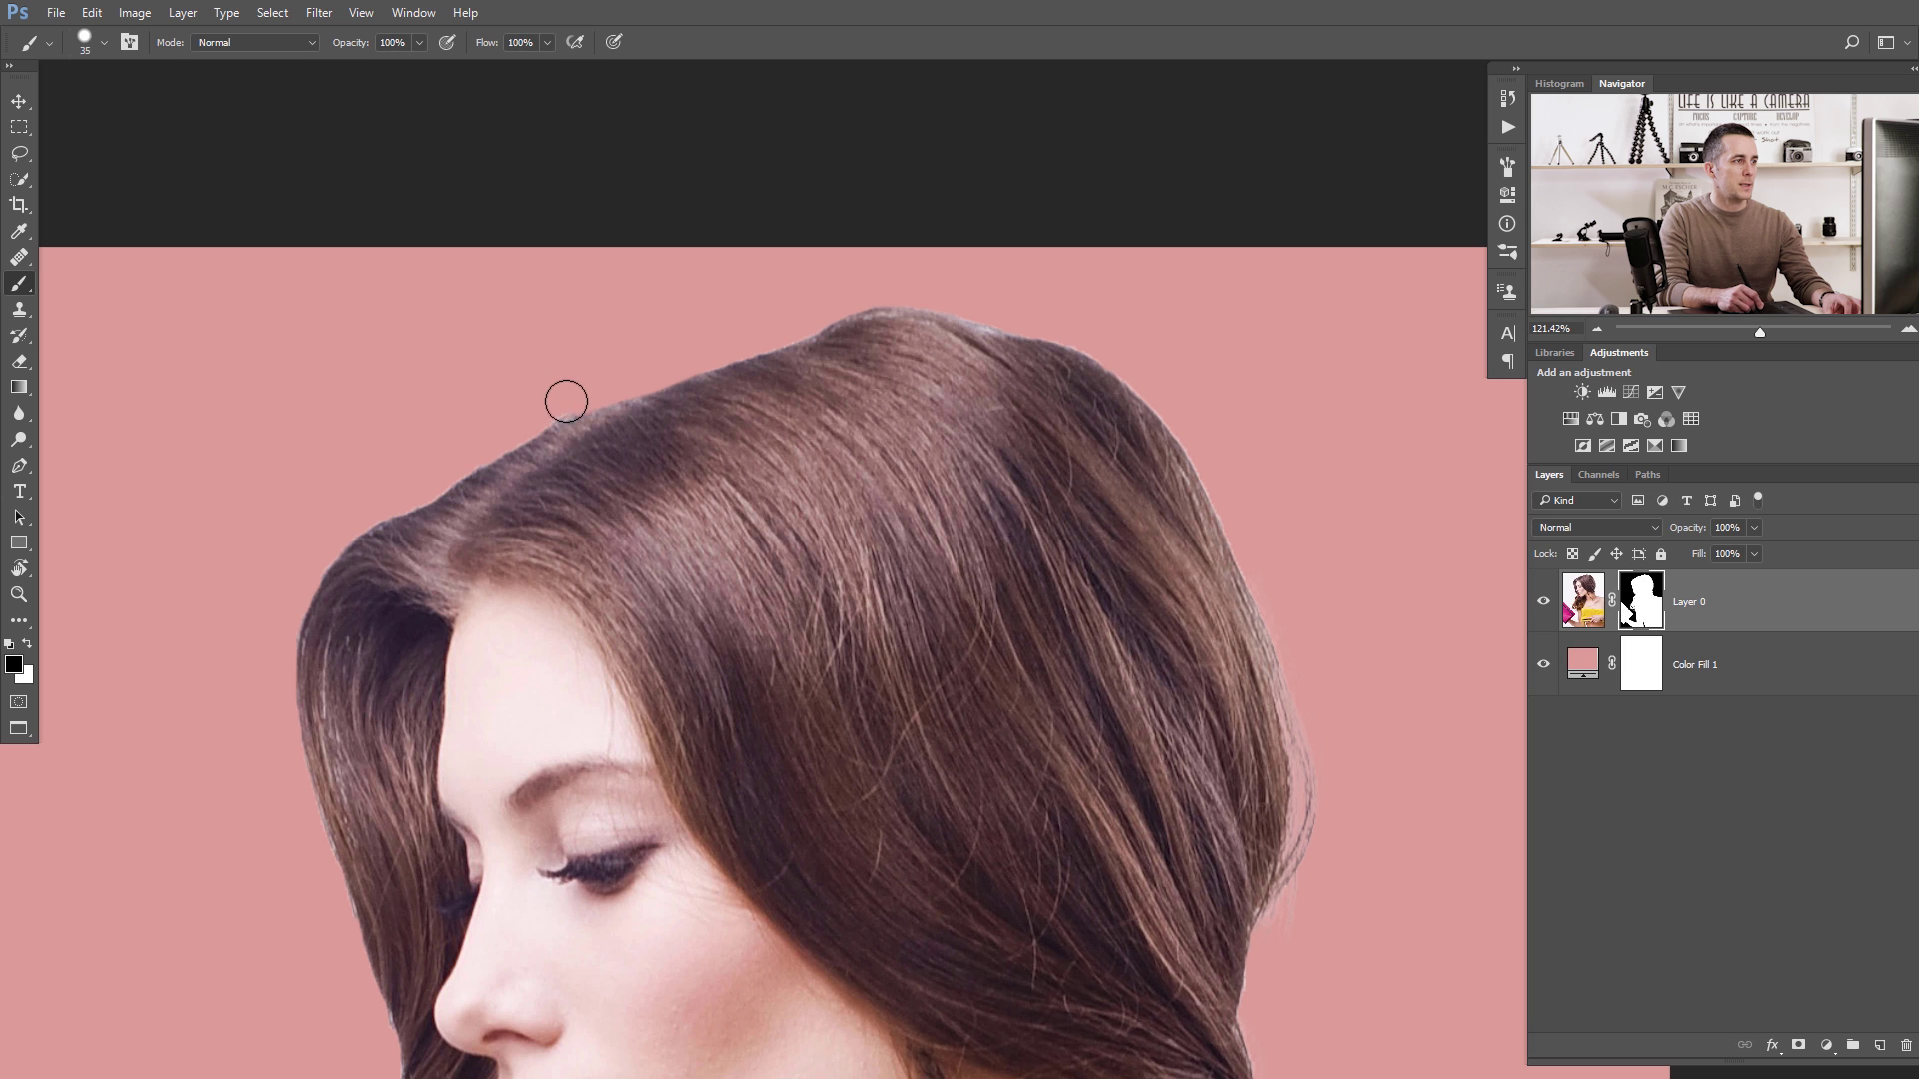
Clean the mask along the back of the hair with black and restore the neck edge with white.
left_click_drag(1262, 498, 959, 472)
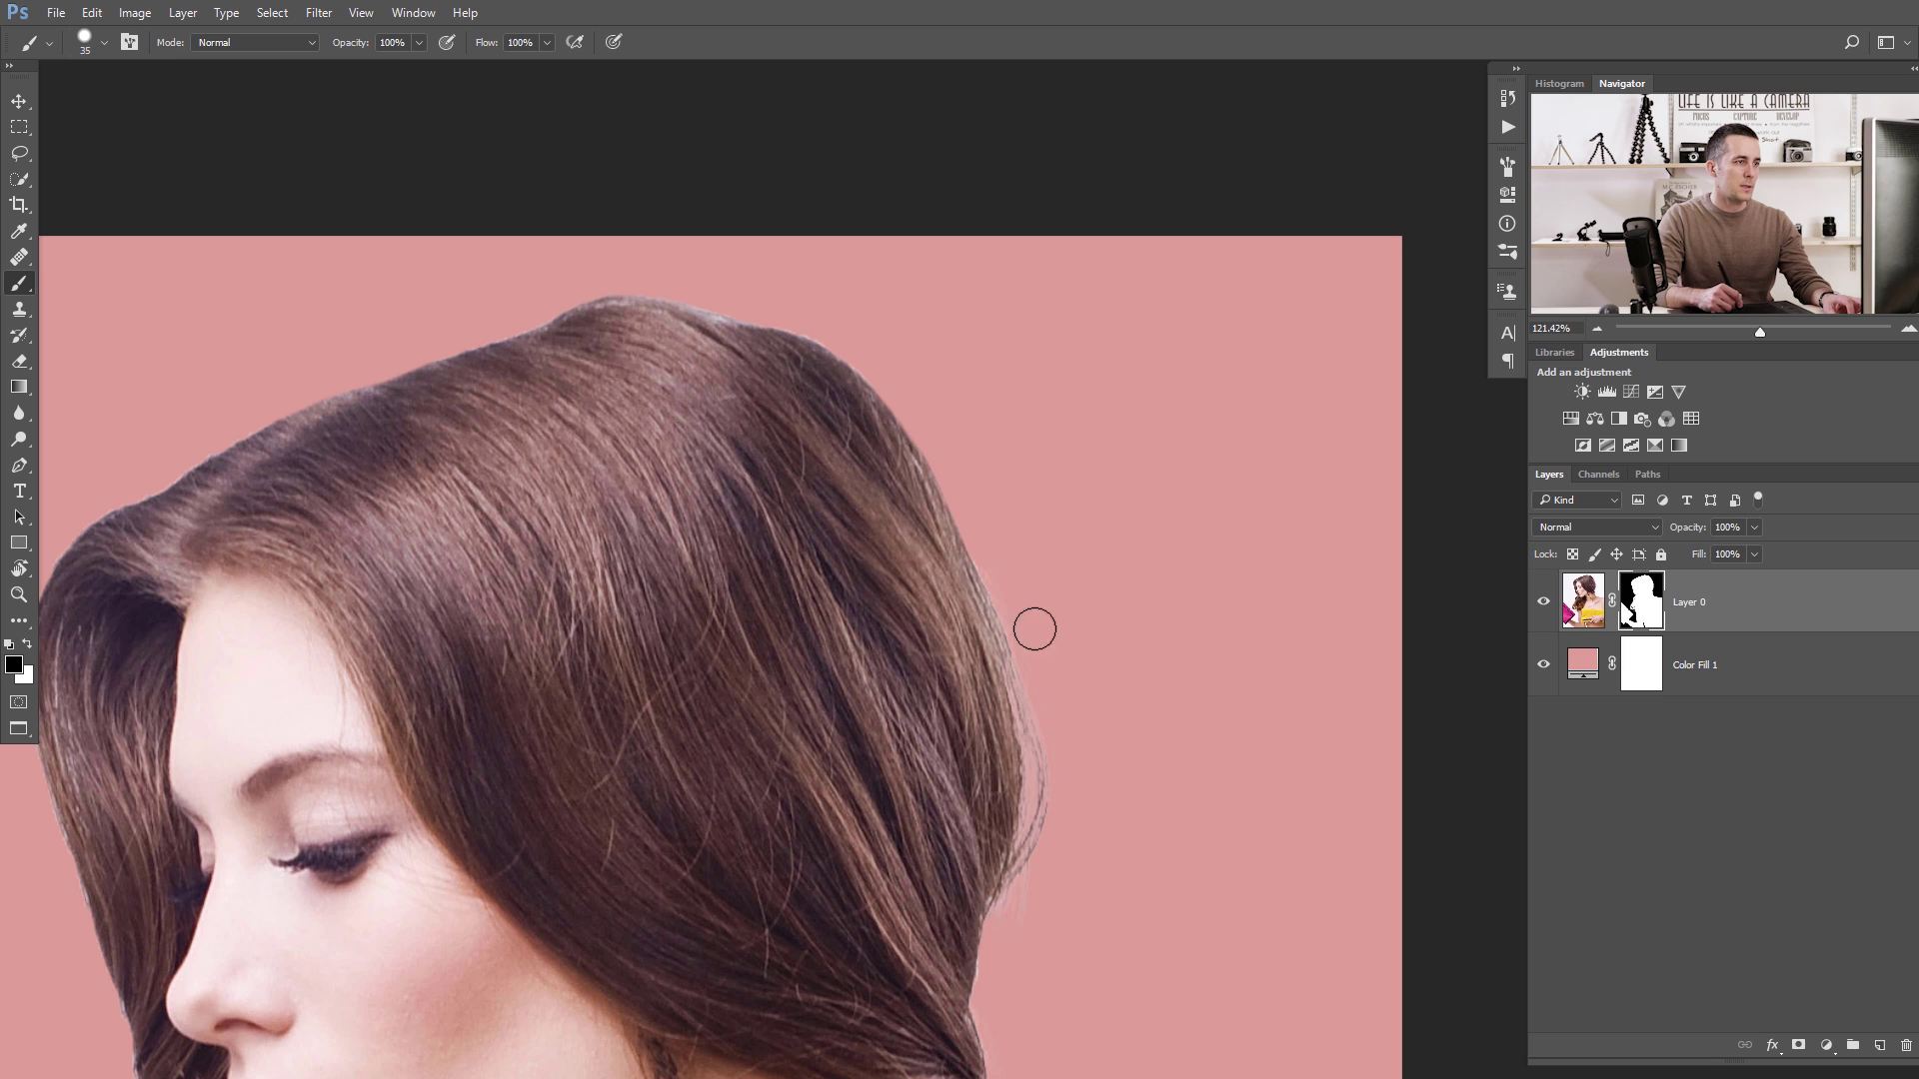
left_click_drag(1074, 876, 1065, 525)
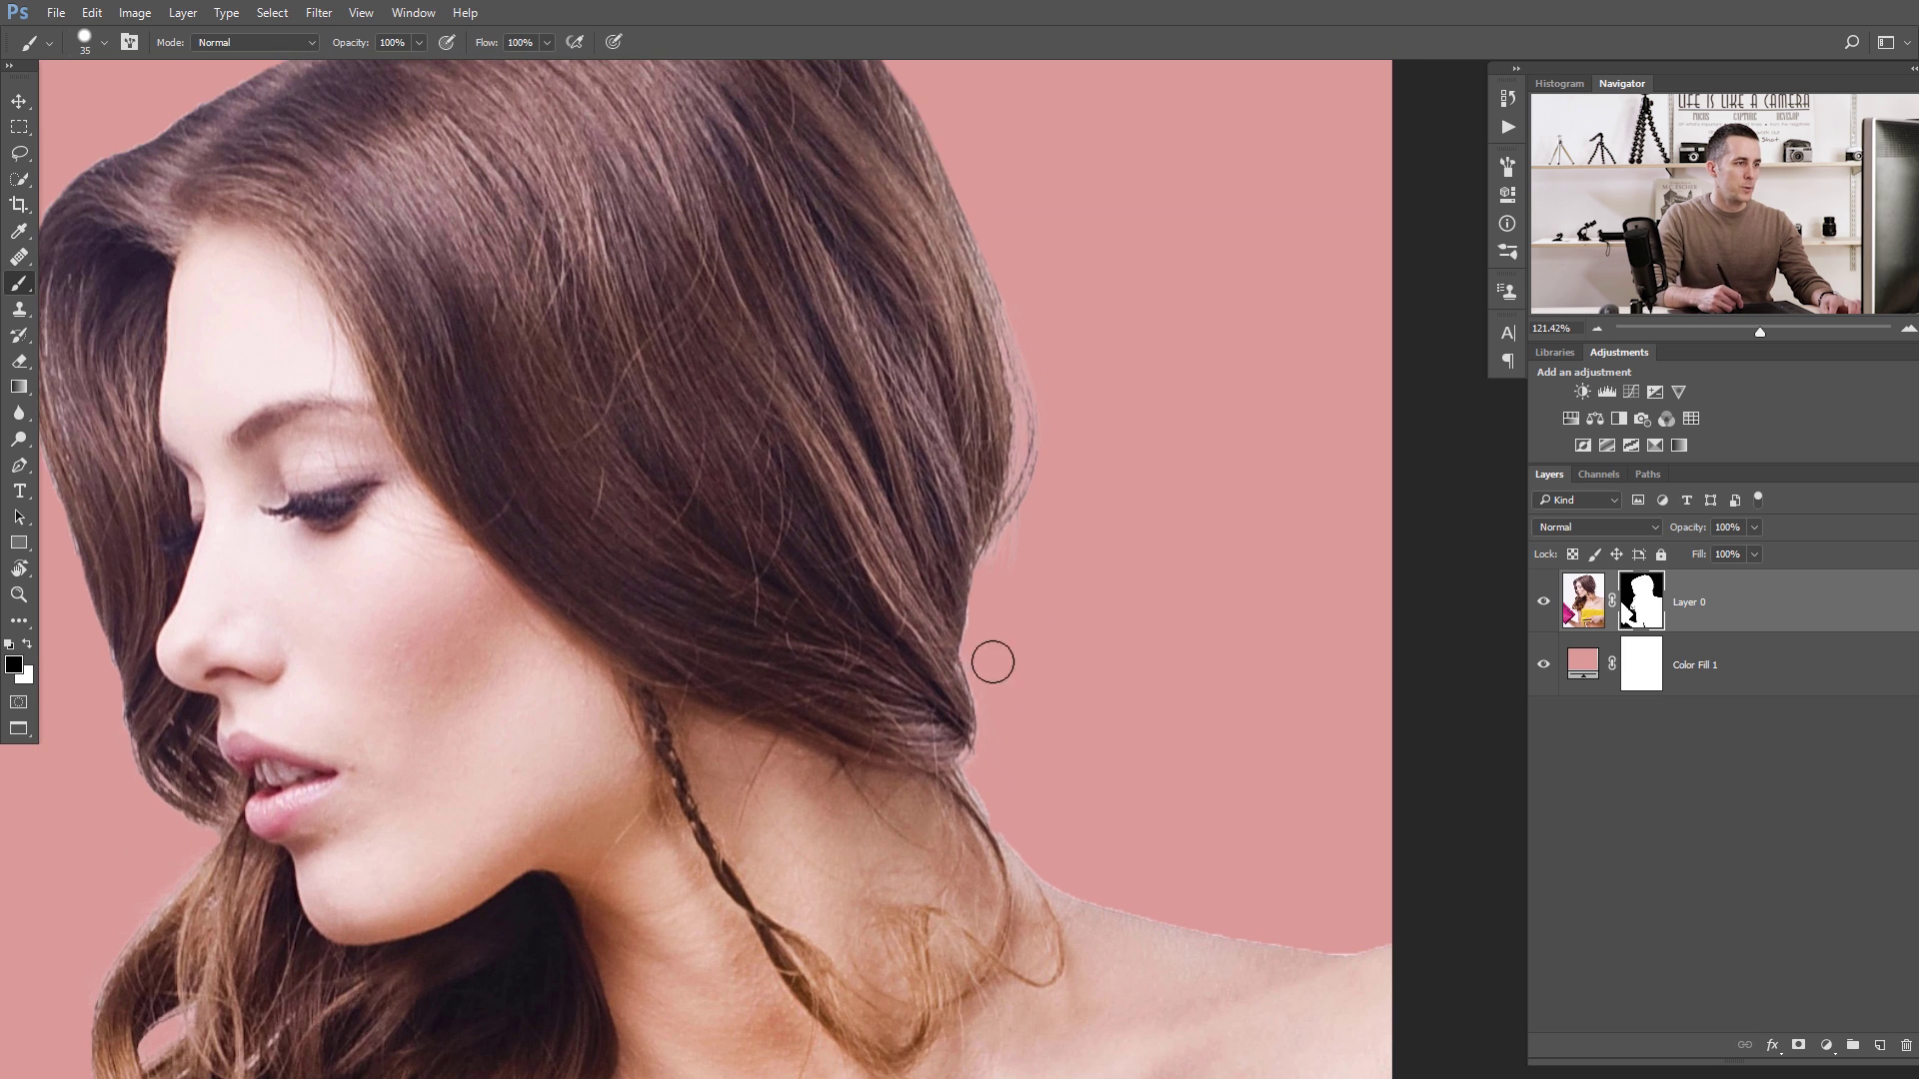
key("x")
left_click_drag(974, 830, 1003, 871)
key("x")
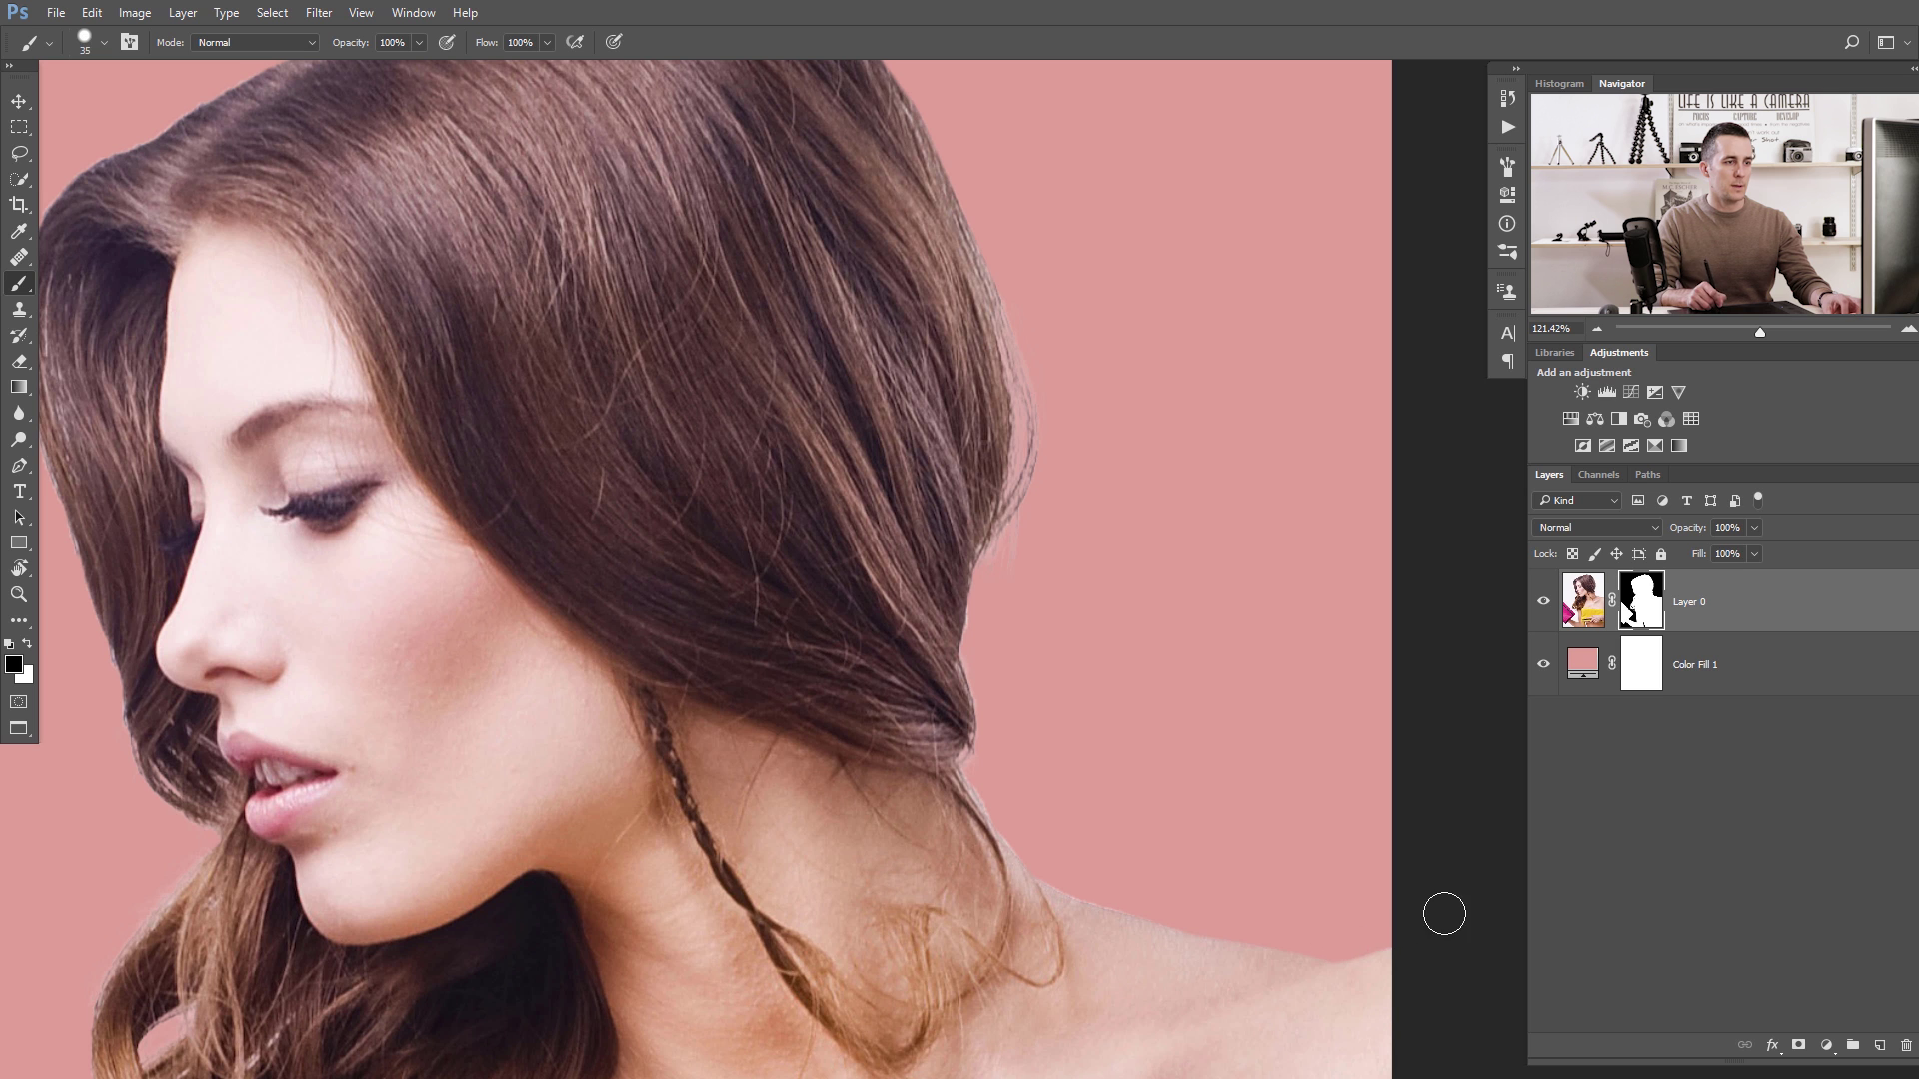
mouse_move(1442, 912)
left_mouse_down()
mouse_move(1381, 911)
mouse_move(1435, 911)
left_mouse_up()
left_click_drag(1257, 850, 1070, 737)
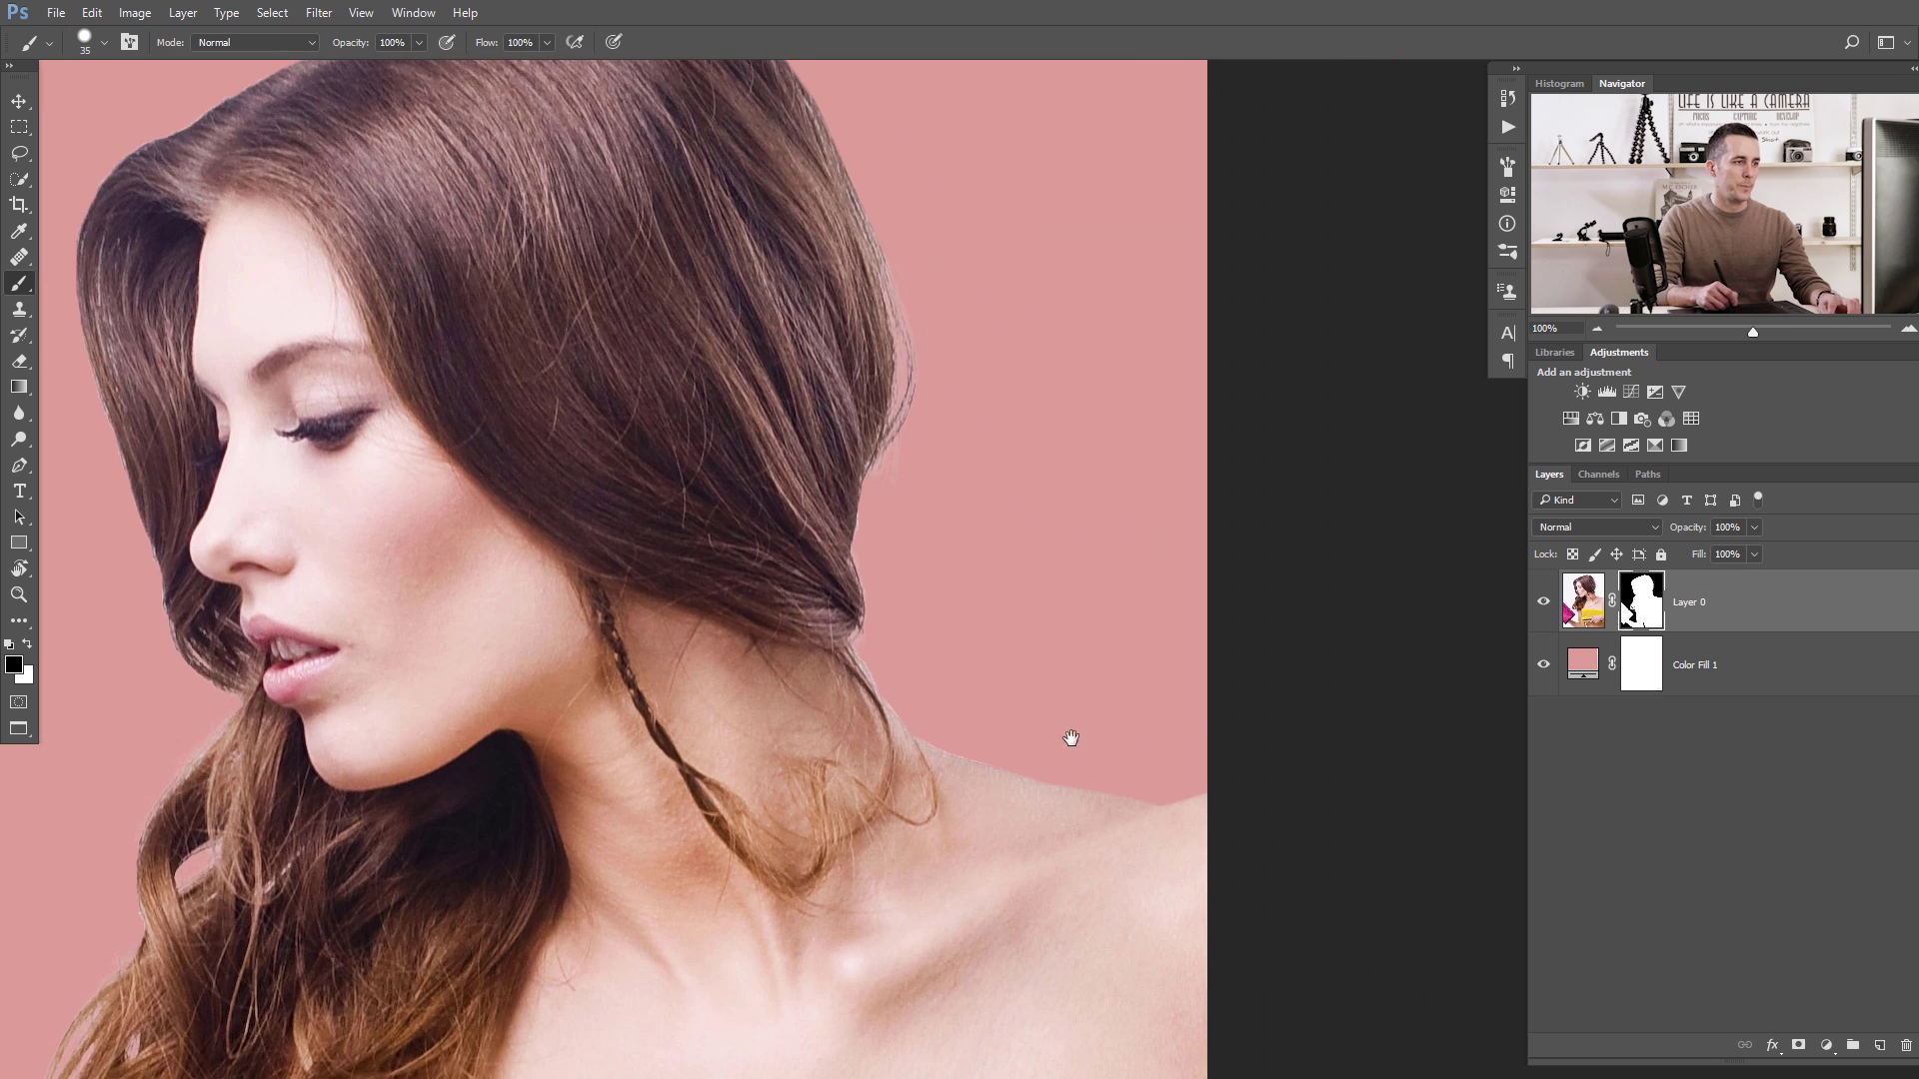
Refine the mask with a 25 px black brush where the back of the hair meets the neck.
left_click_drag(935, 734, 990, 734)
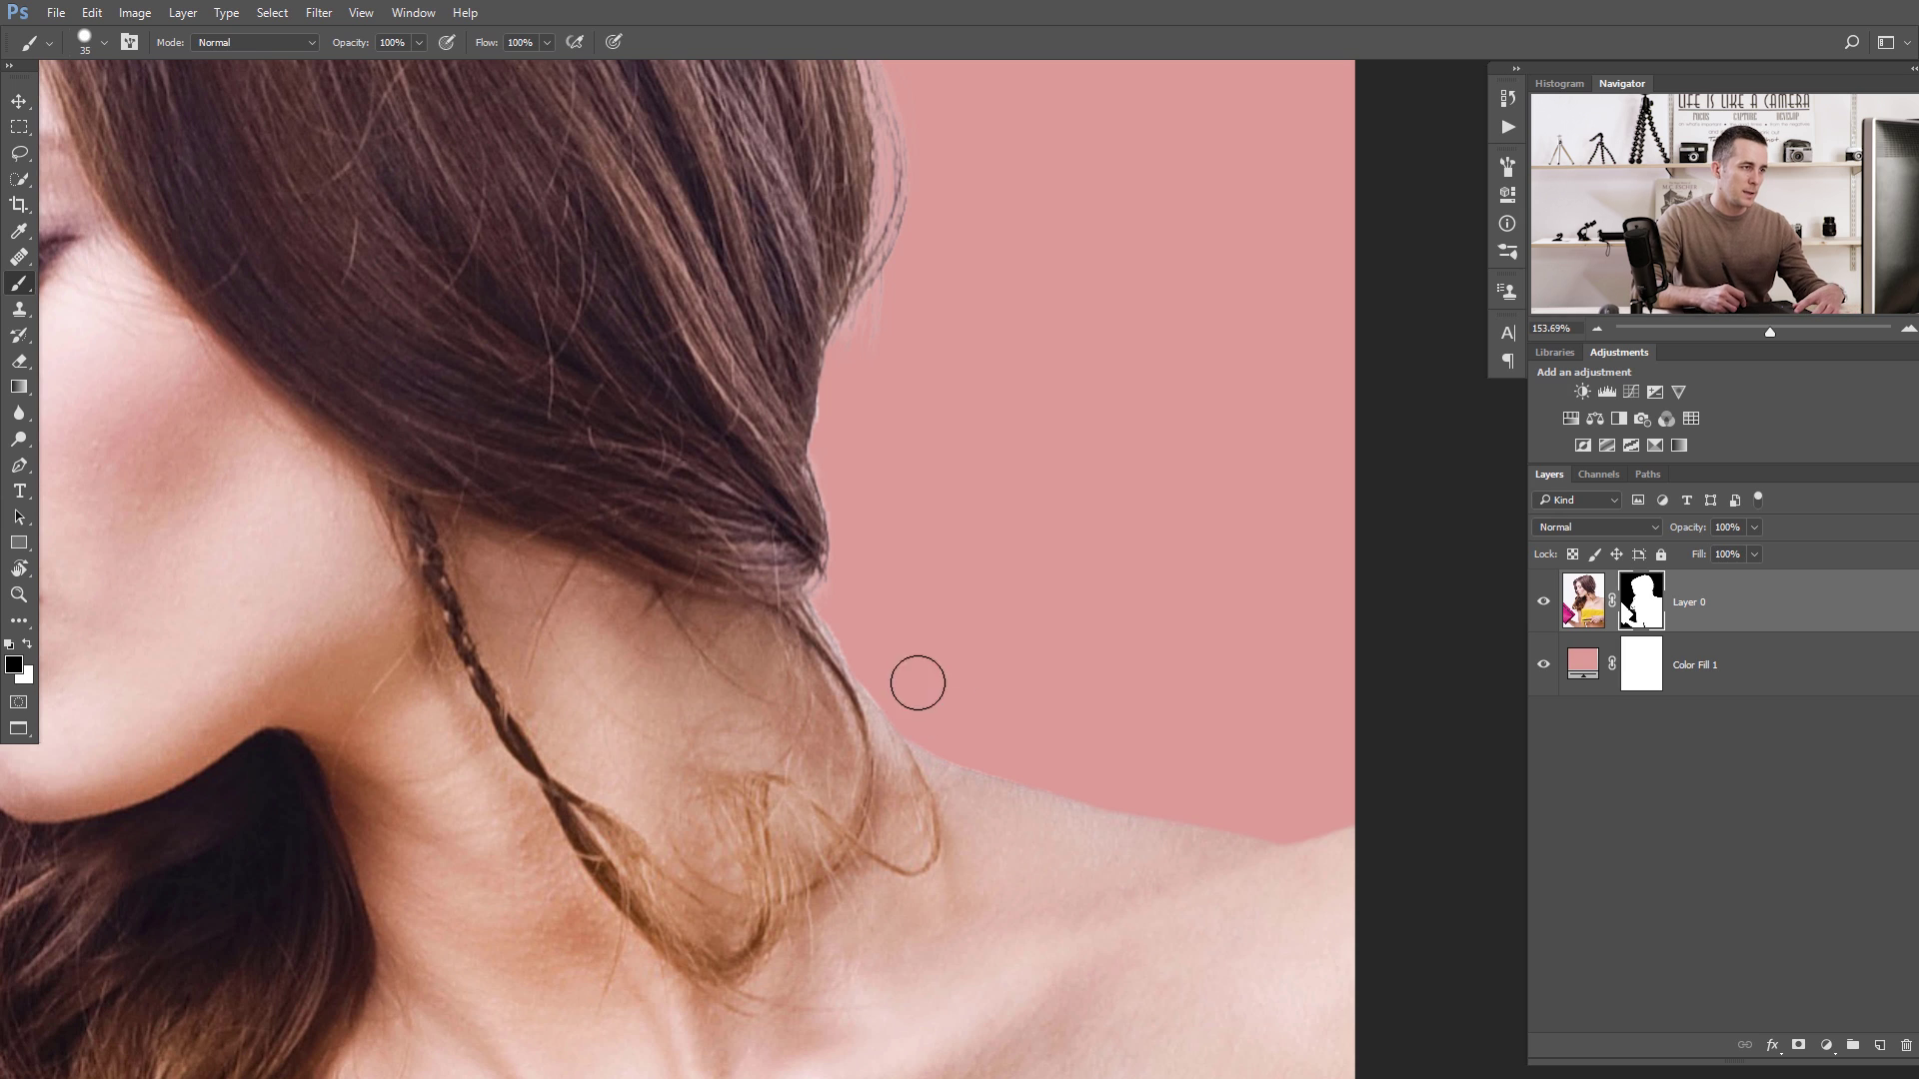
key("bracketleft")
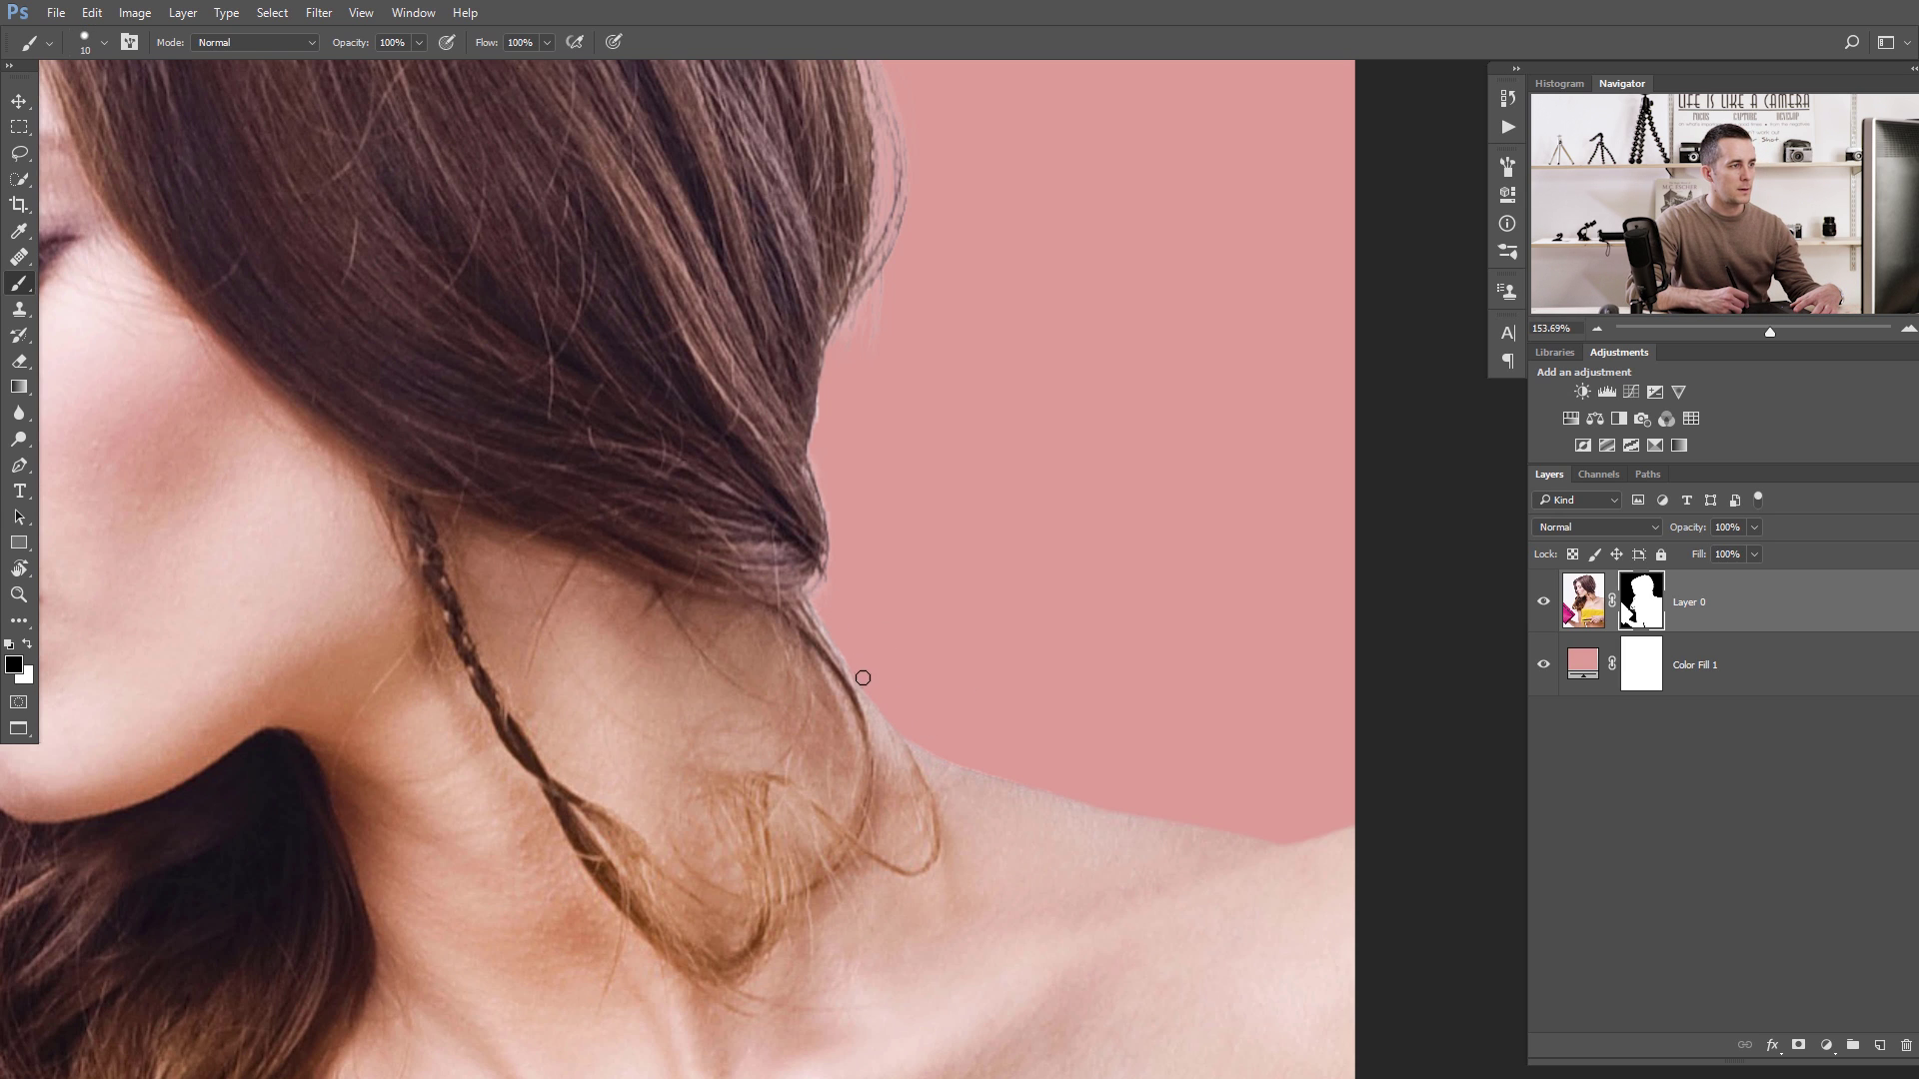
key("bracketright")
left_click_drag(676, 737, 1013, 577)
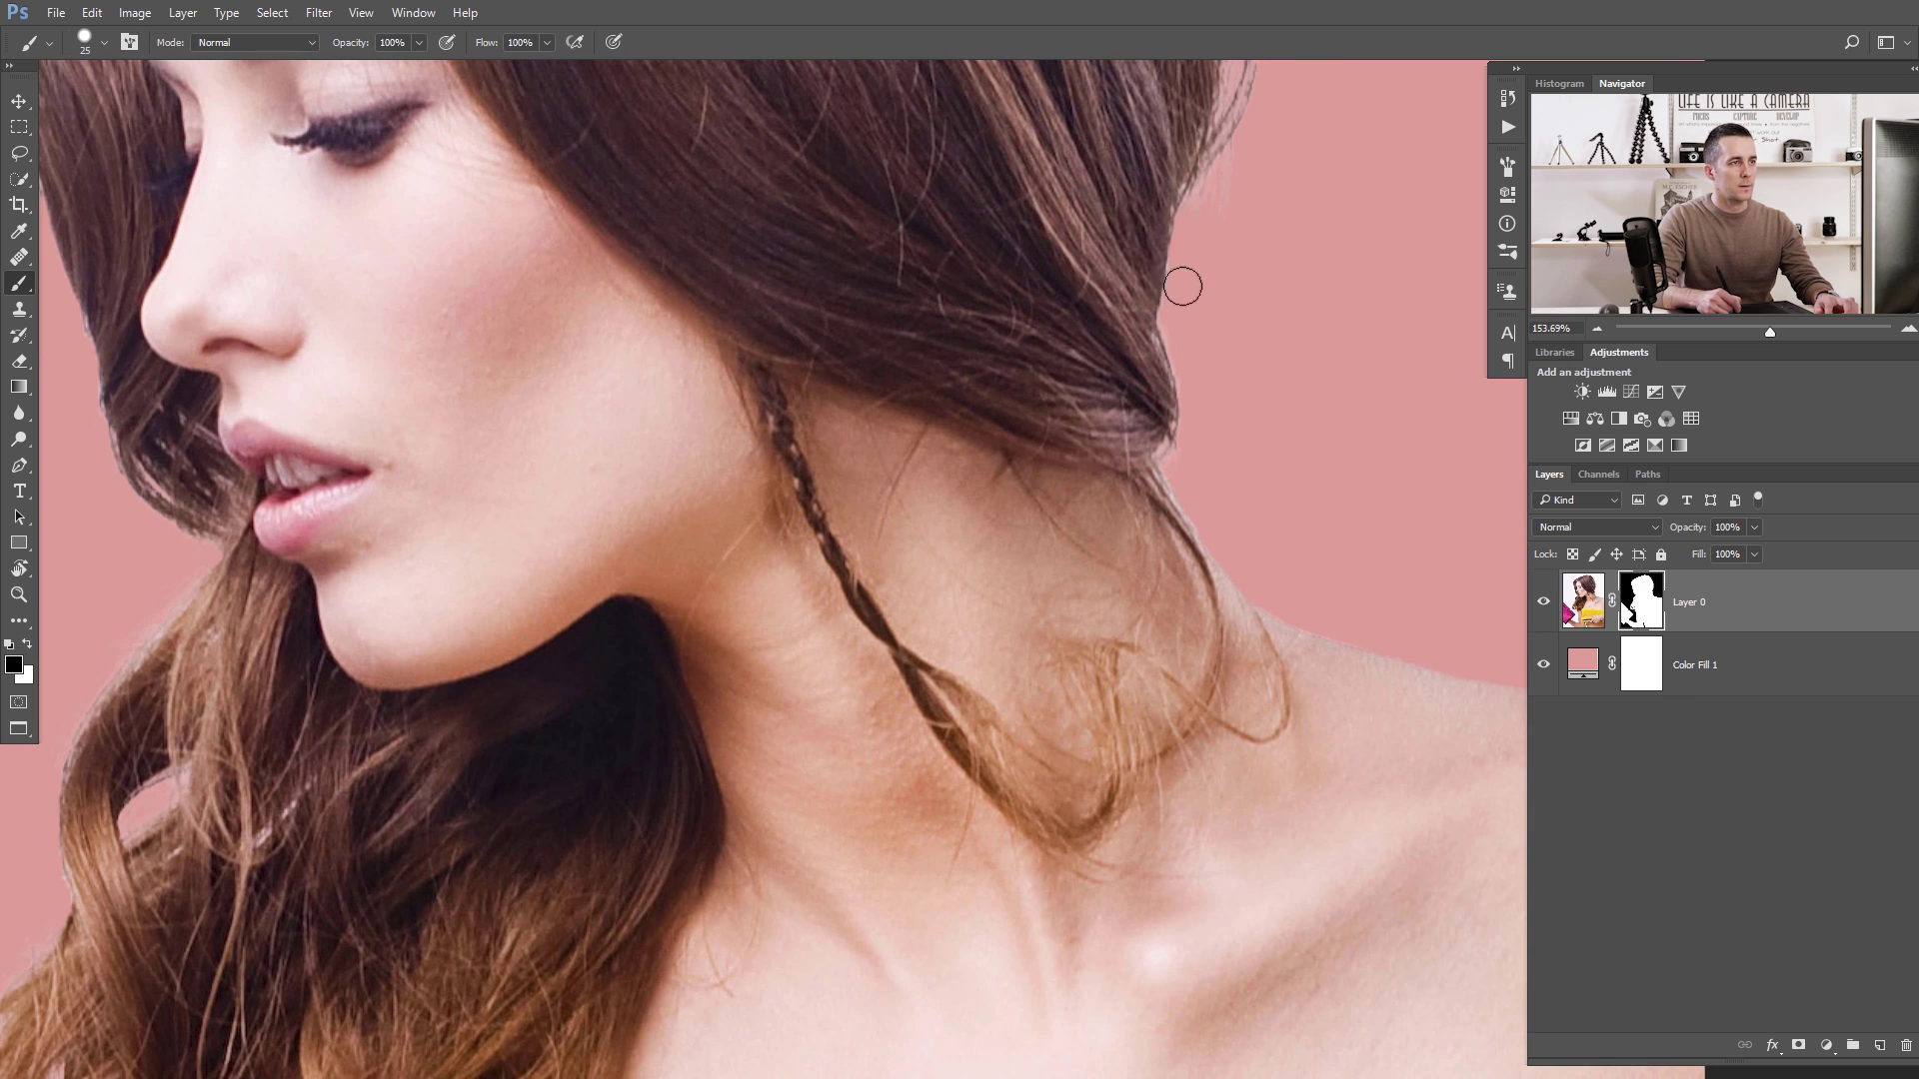
left_click_drag(1083, 431, 930, 450)
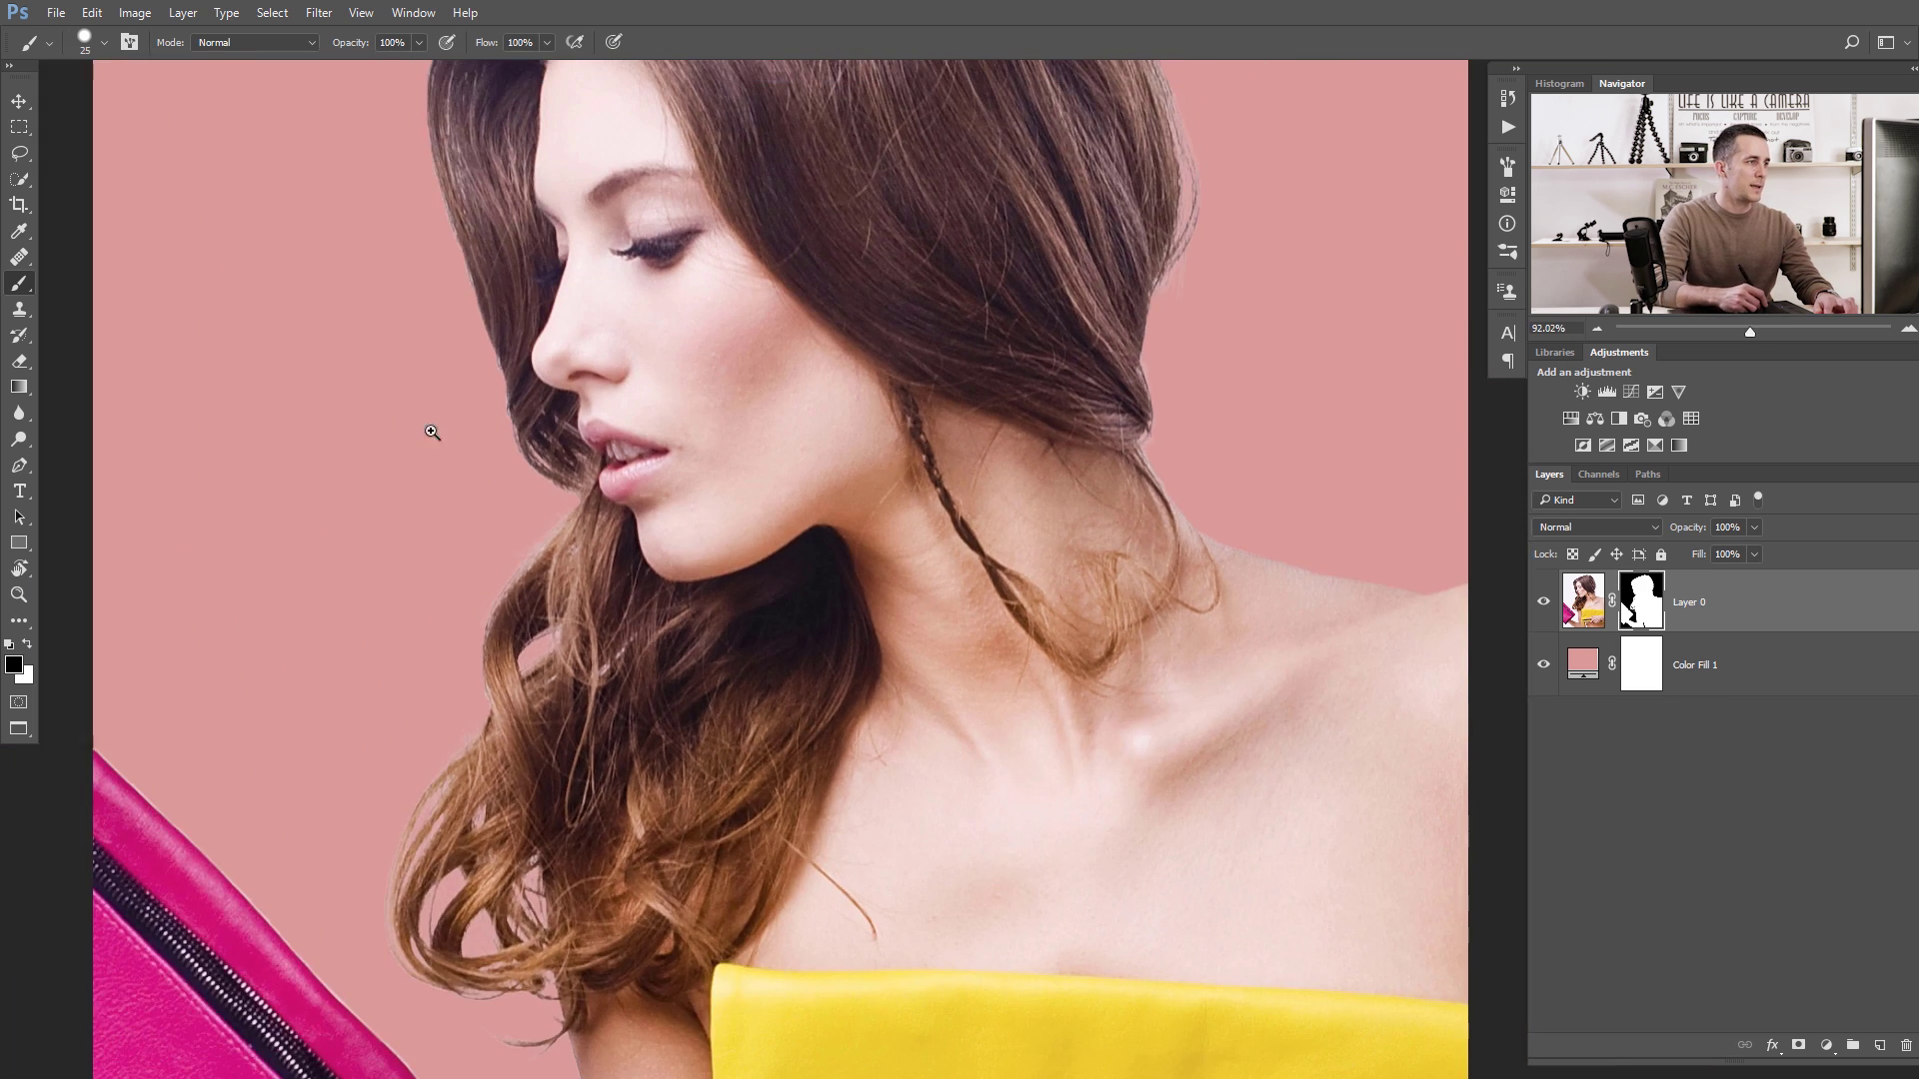
Mask out the light fringe along the hair beside the face and down the long curls.
left_click_drag(432, 432, 537, 315)
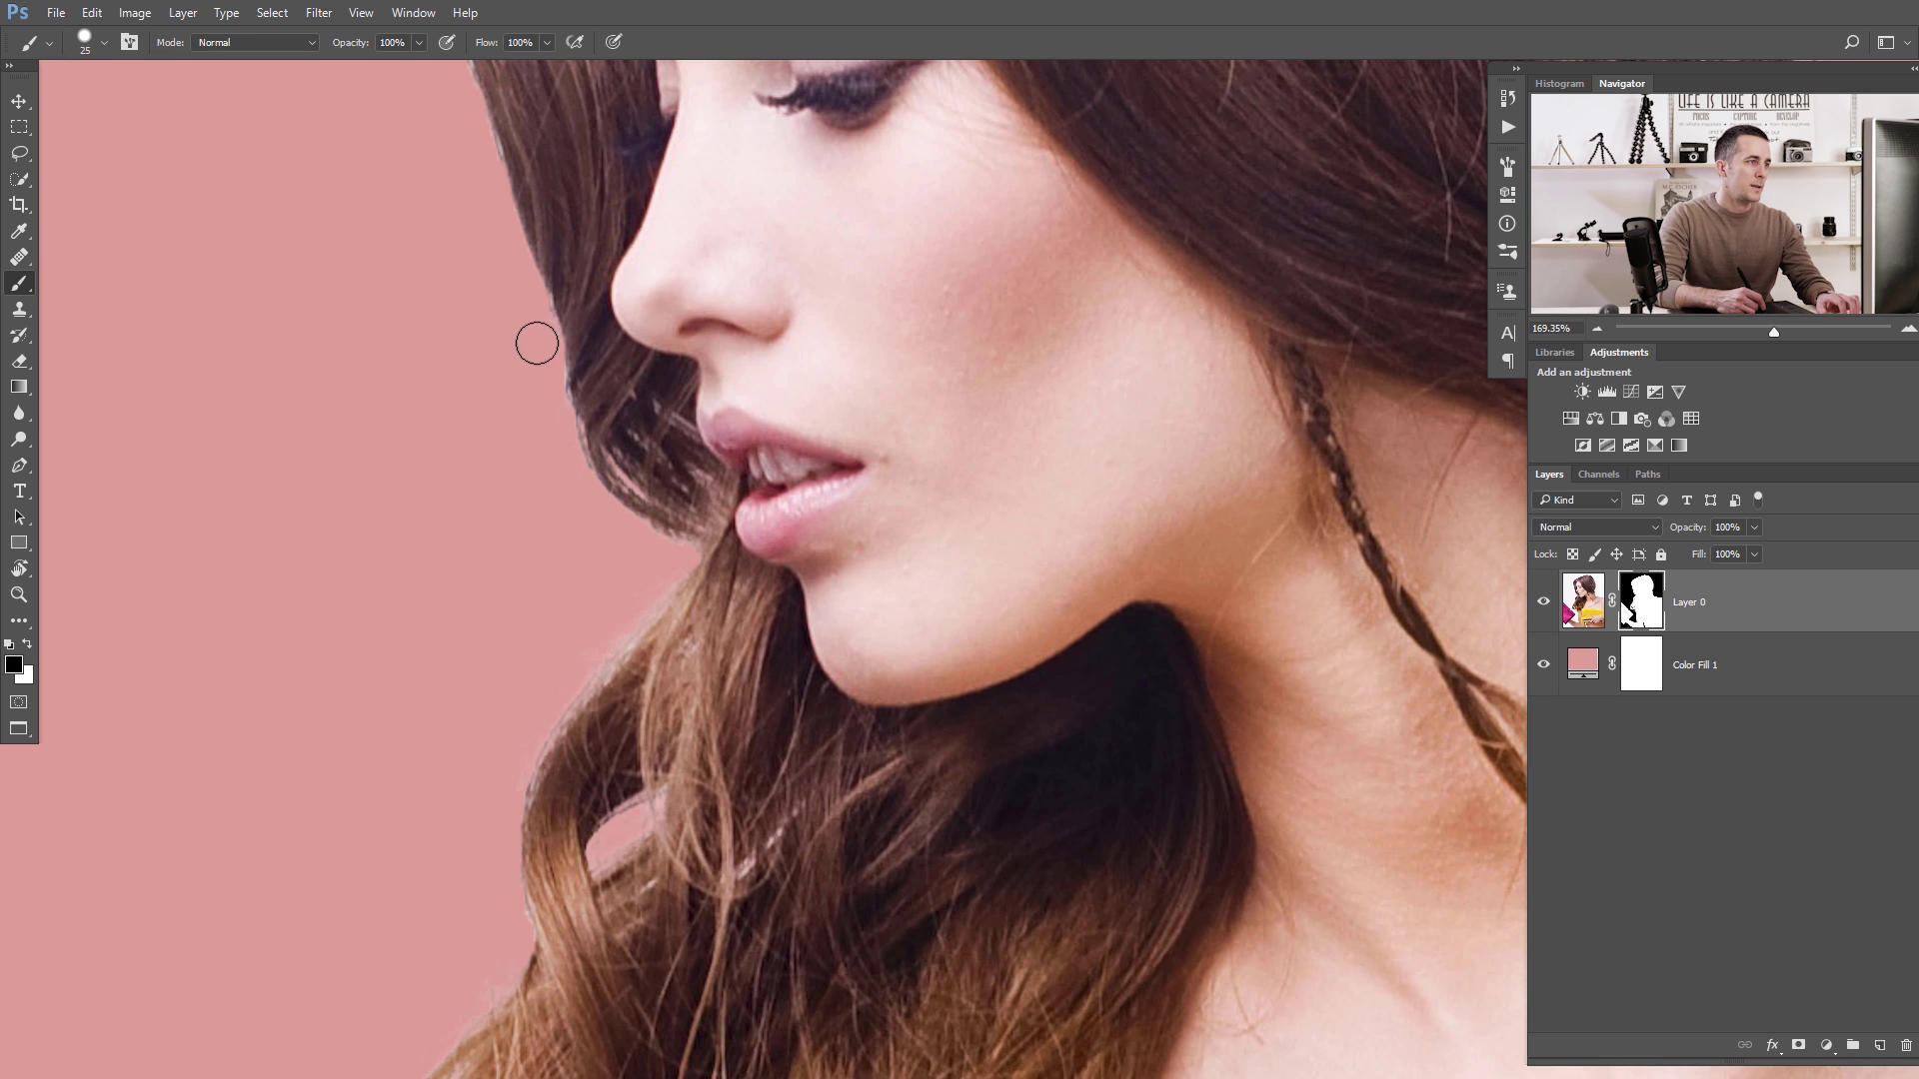
left_click_drag(589, 690, 579, 536)
left_click_drag(433, 756, 328, 202)
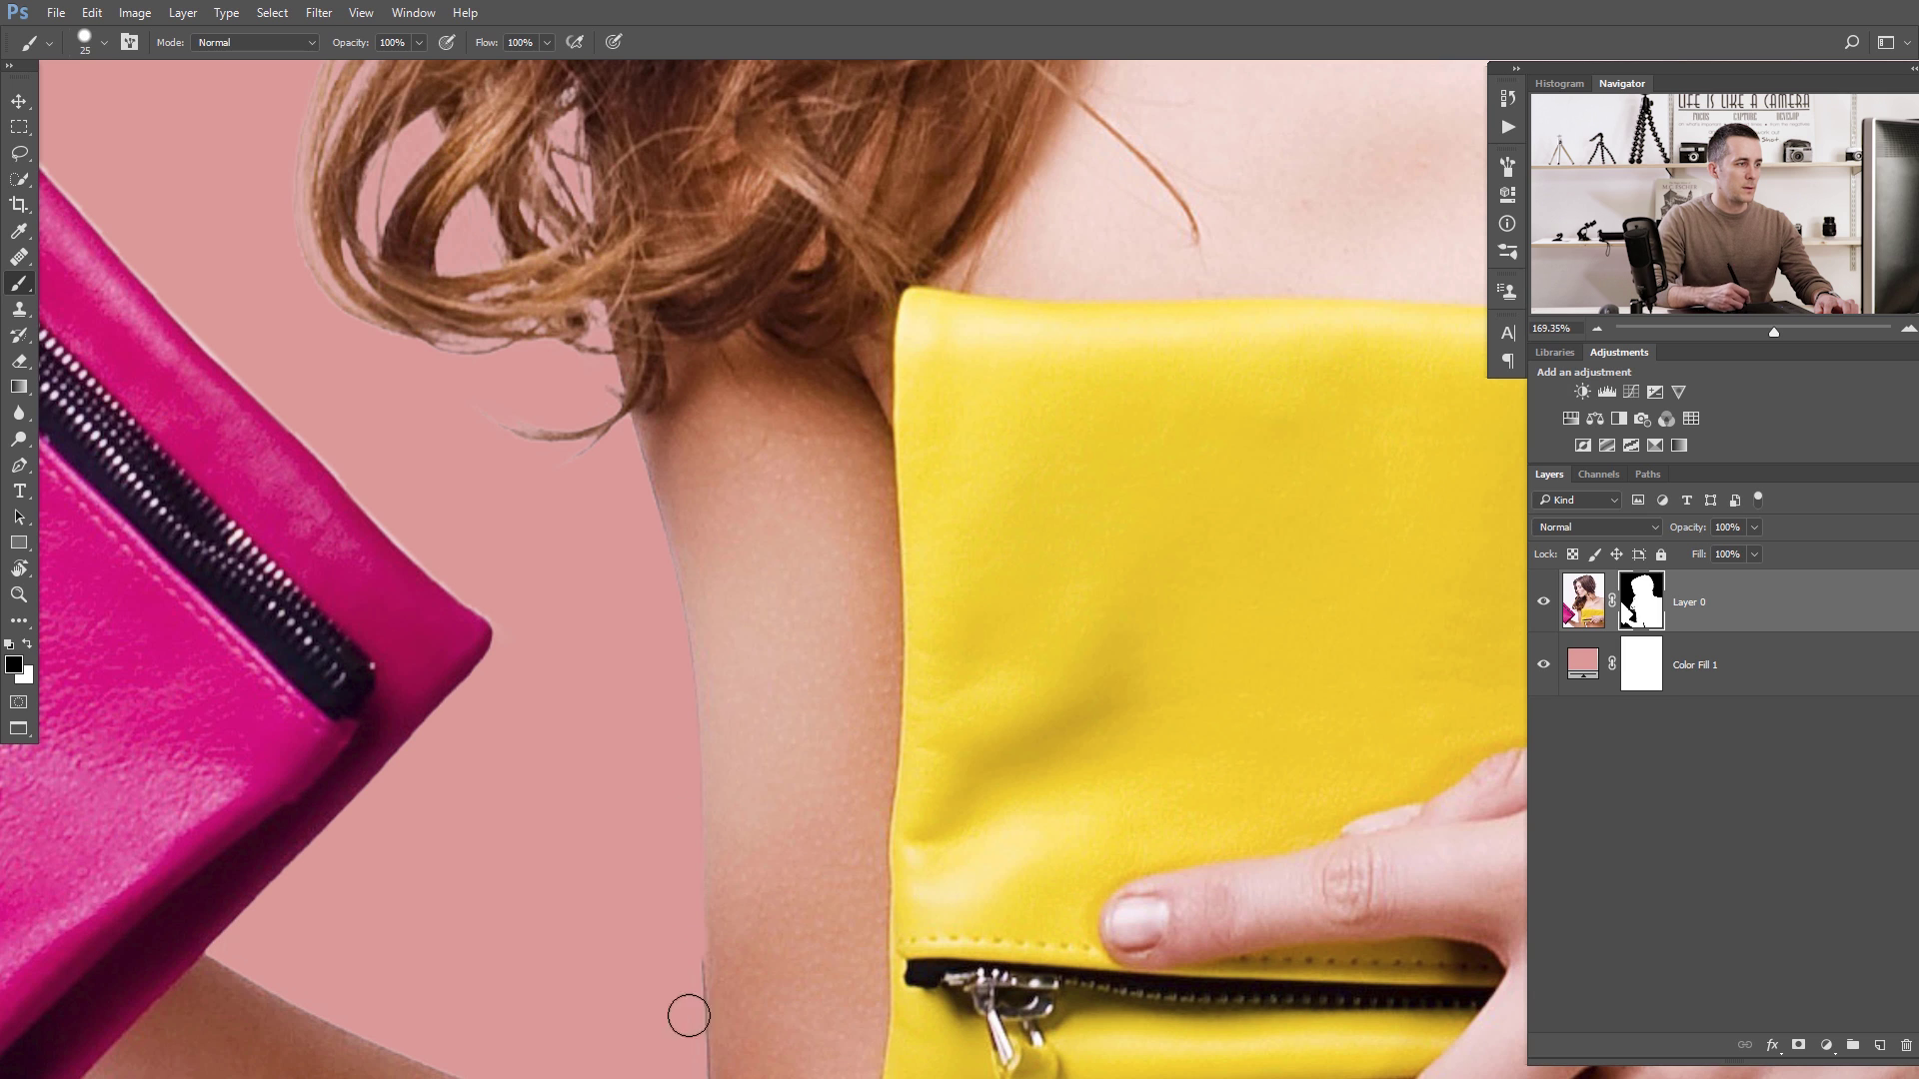
Clean the mask edge of the upper arm beside the yellow bag down to the elbow crease with a small brush.
left_click_drag(686, 1015, 663, 814)
key("bracketleft")
key("bracketleft")
key("bracketleft")
key("bracketleft")
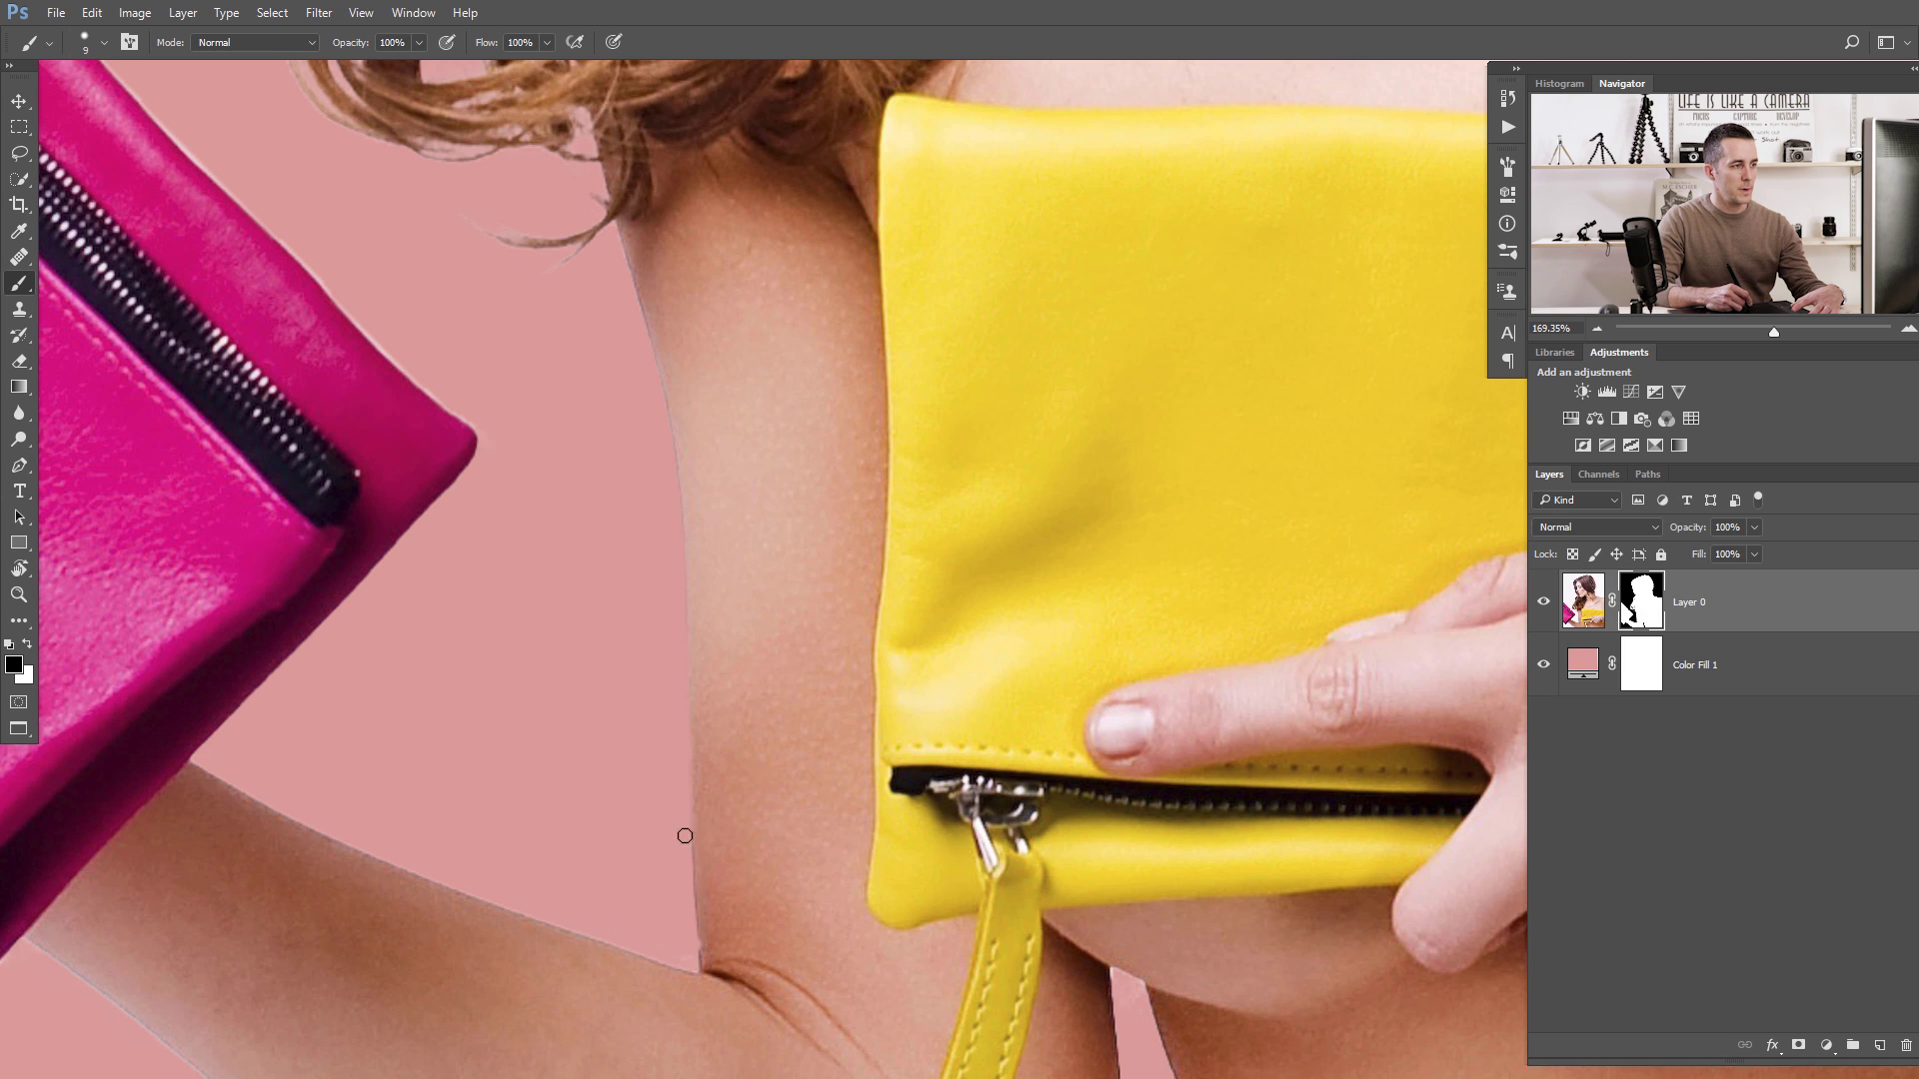
key("x")
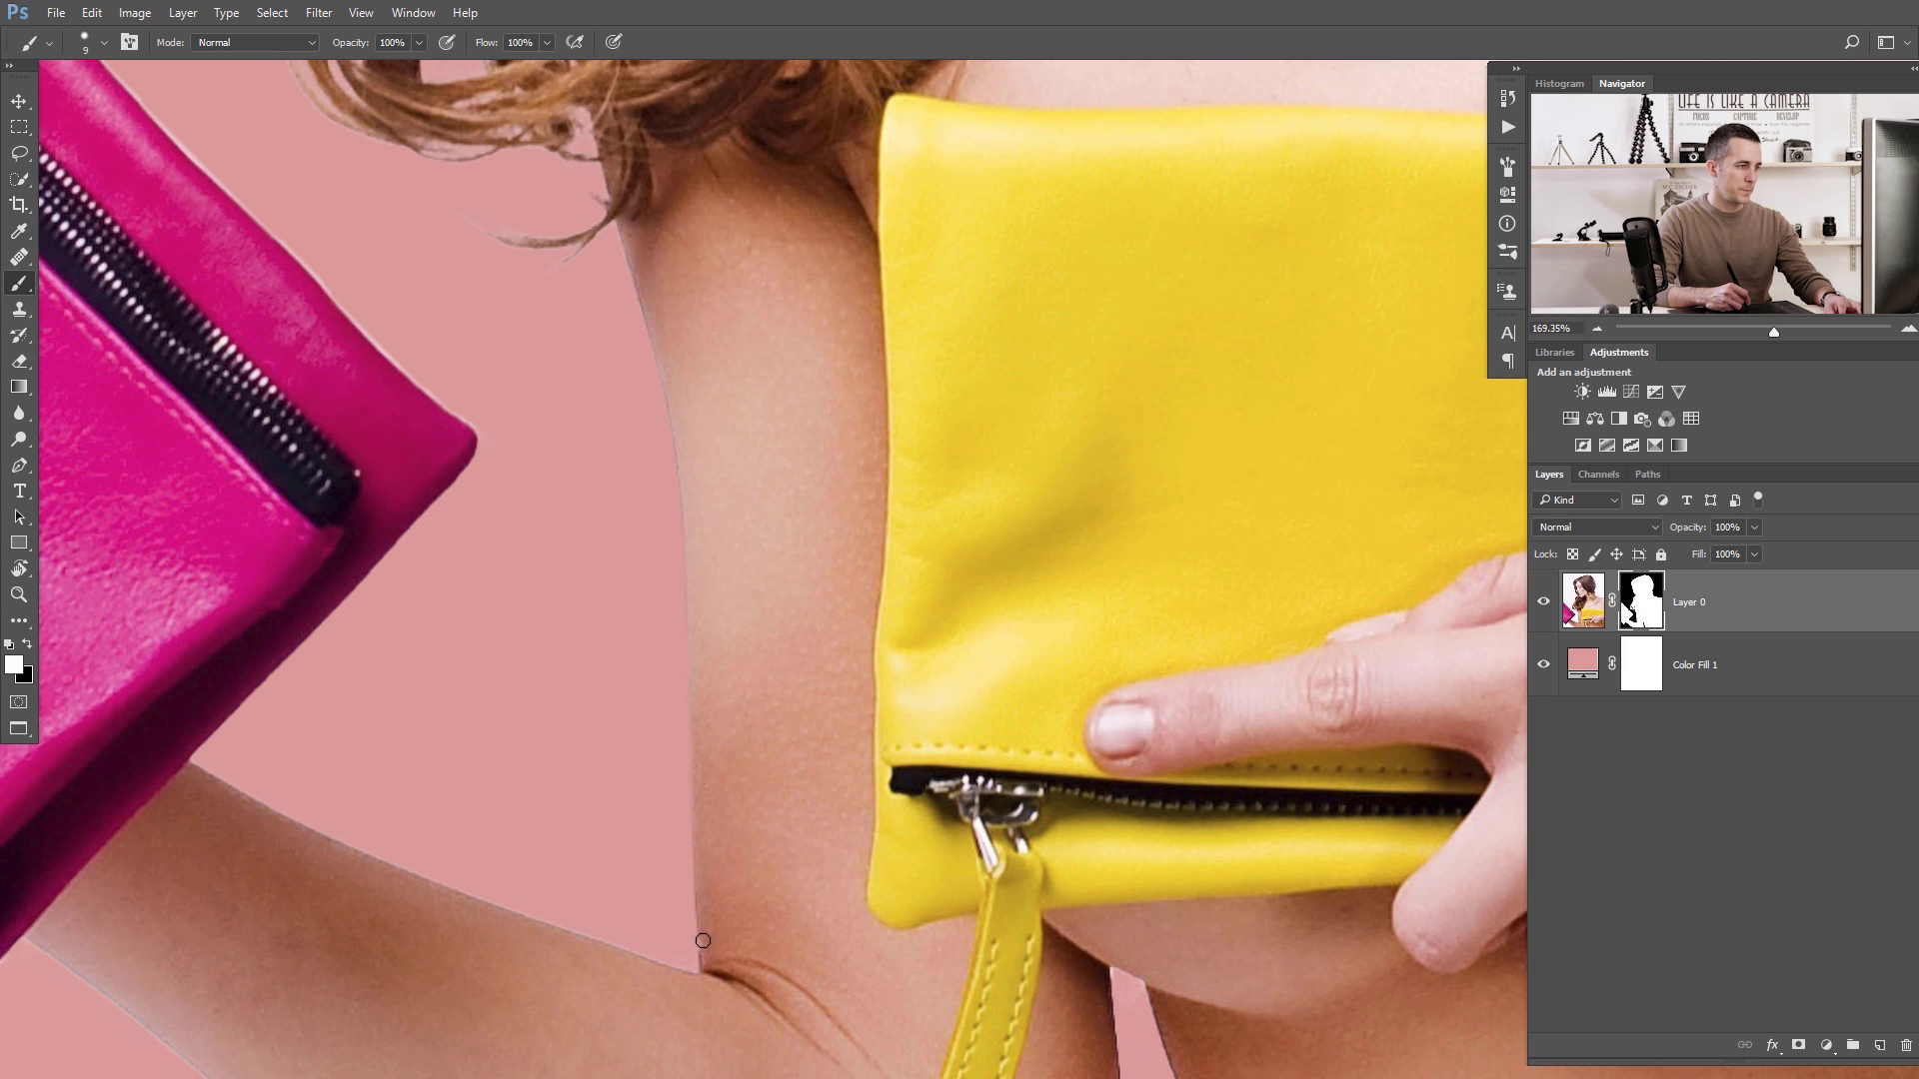
key("x")
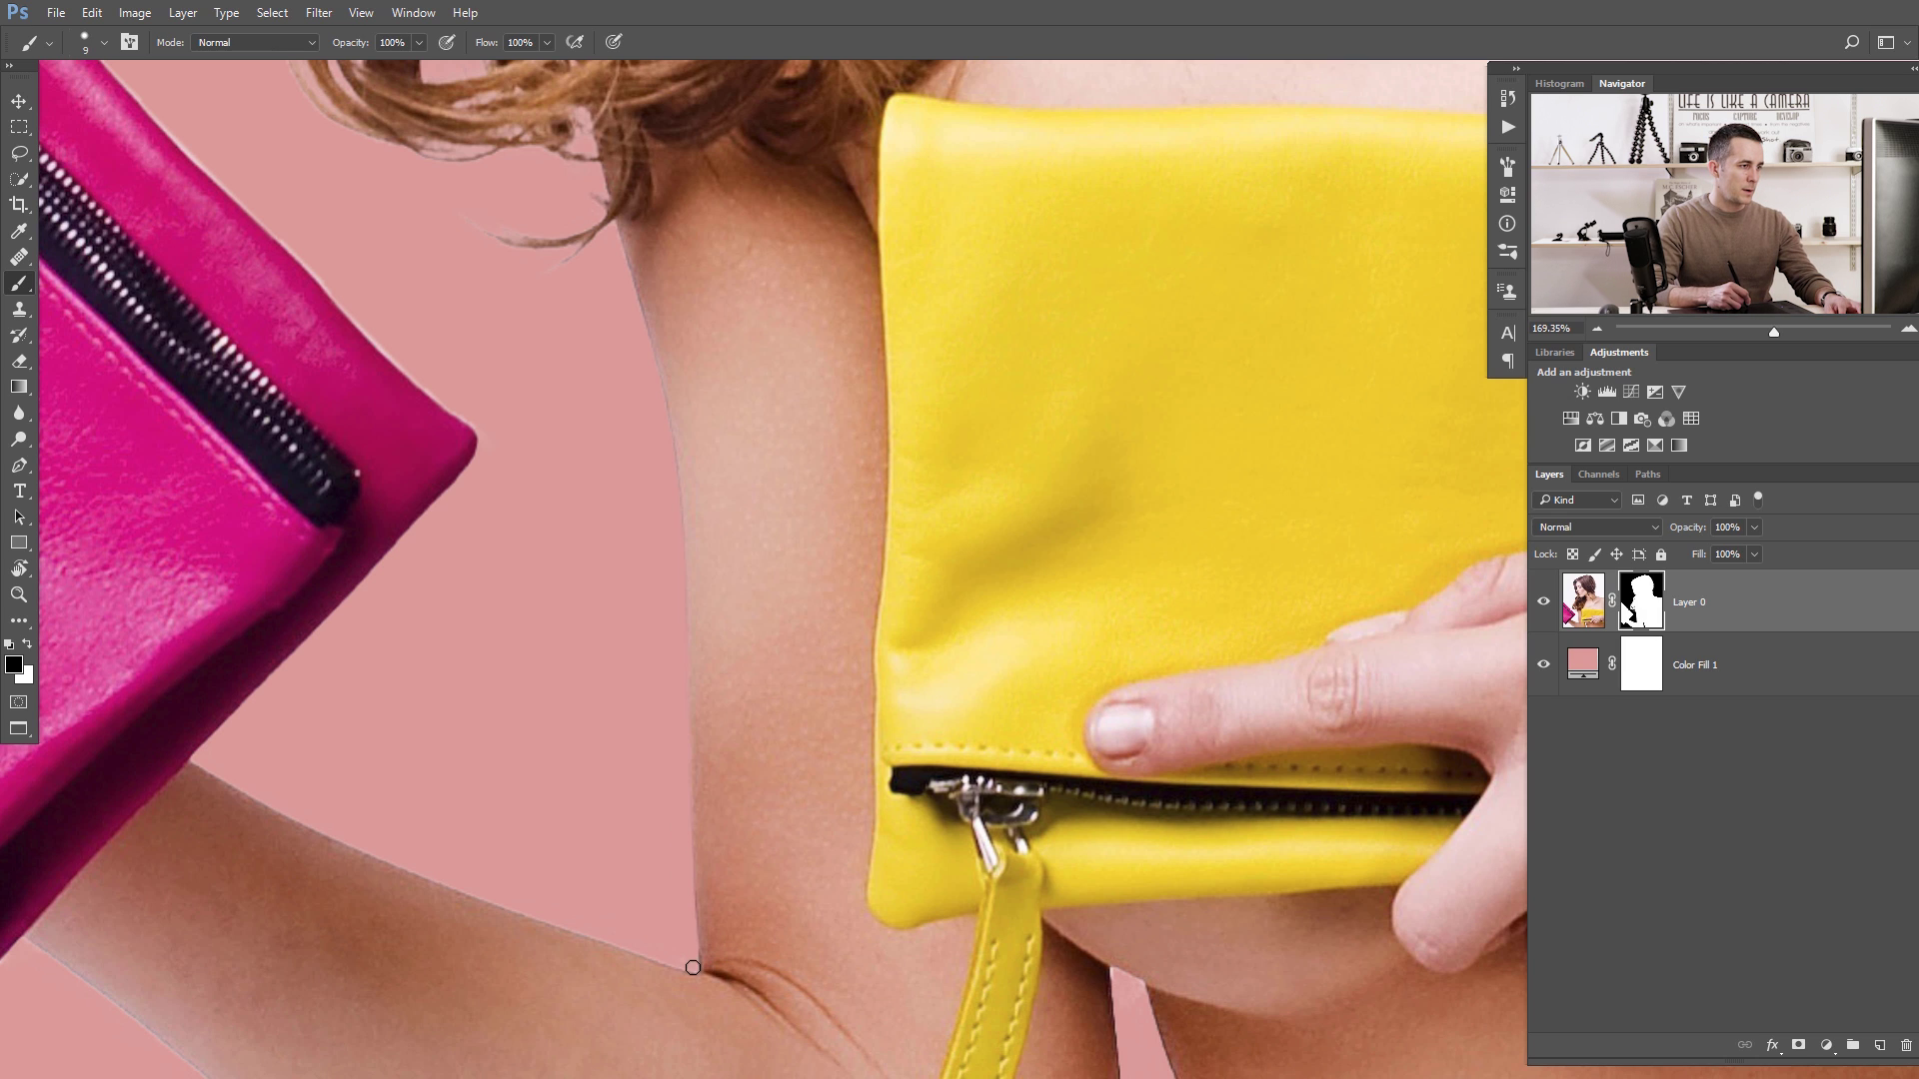
Paint black in straight segments along the forearm's upper edge, from the elbow crease to the pink bag.
left_click(693, 968)
left_click(538, 914, "shift")
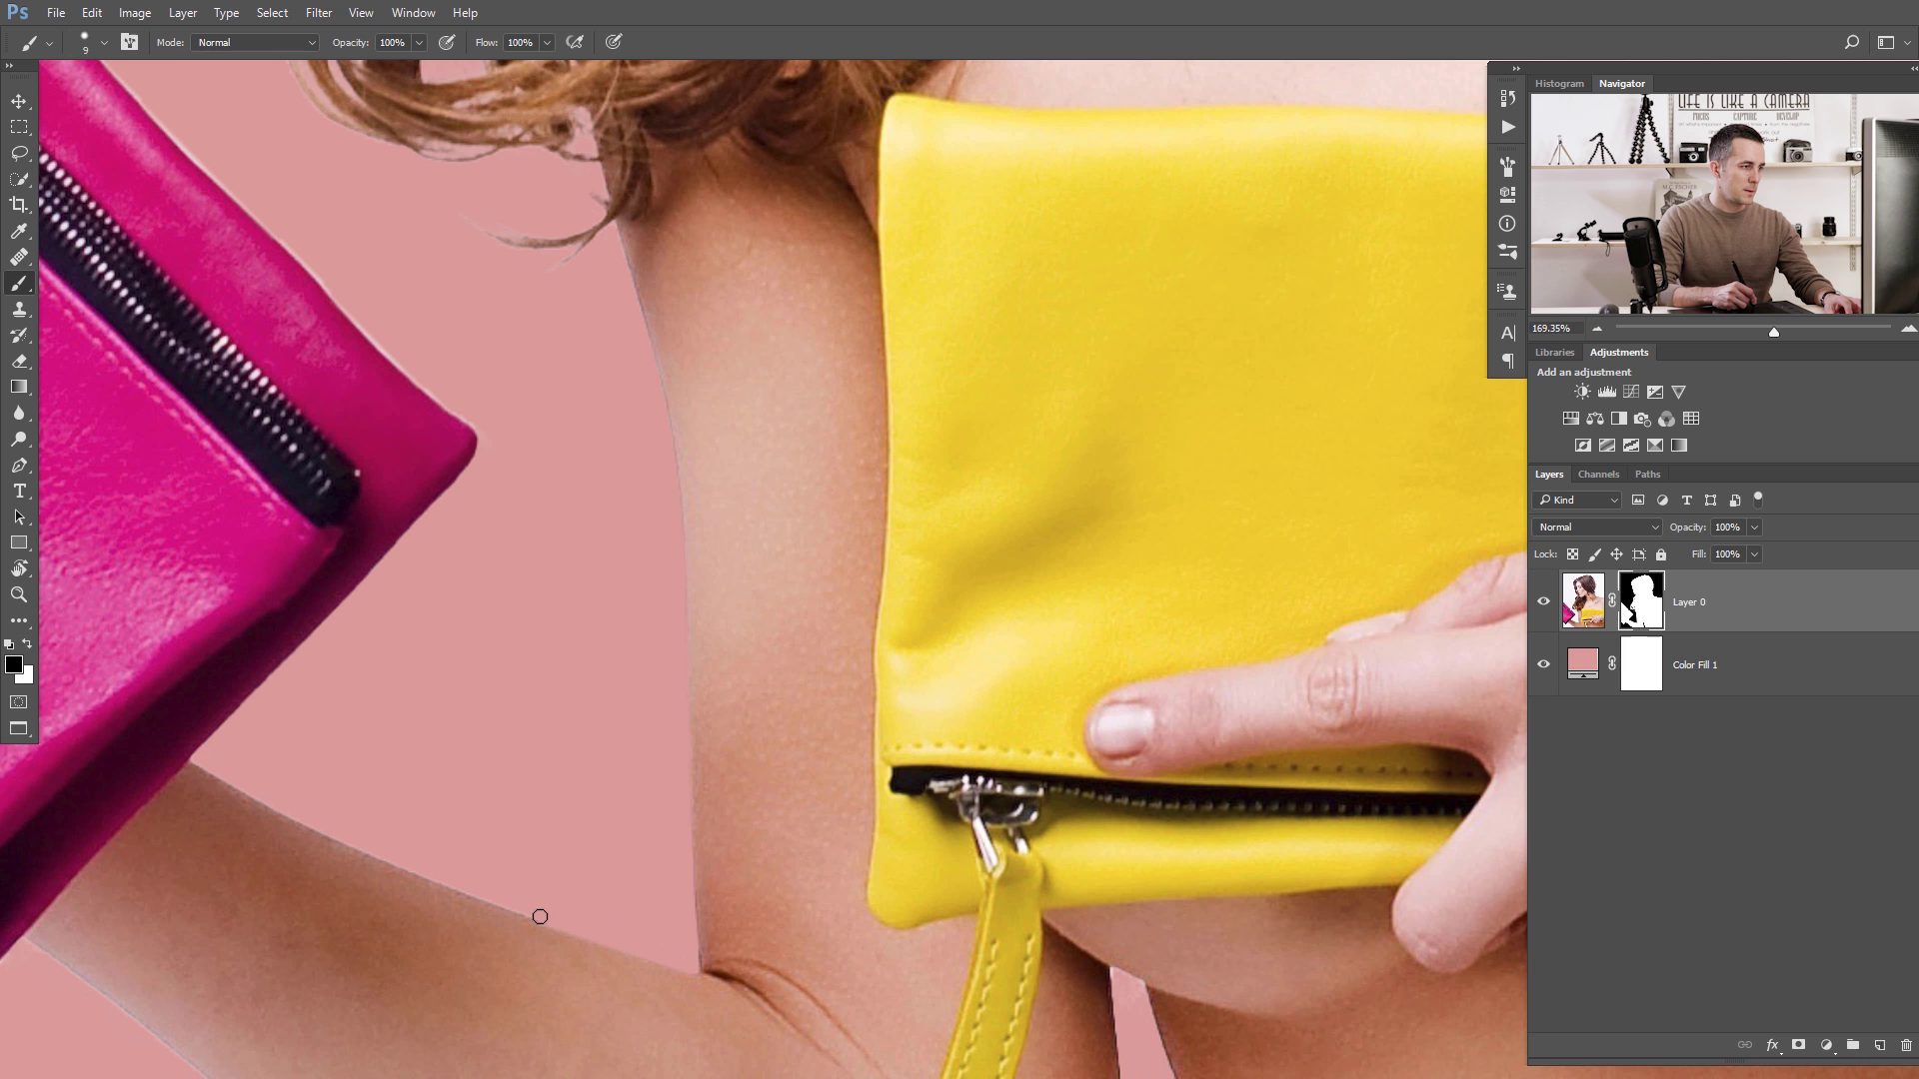
left_click(397, 862, "shift")
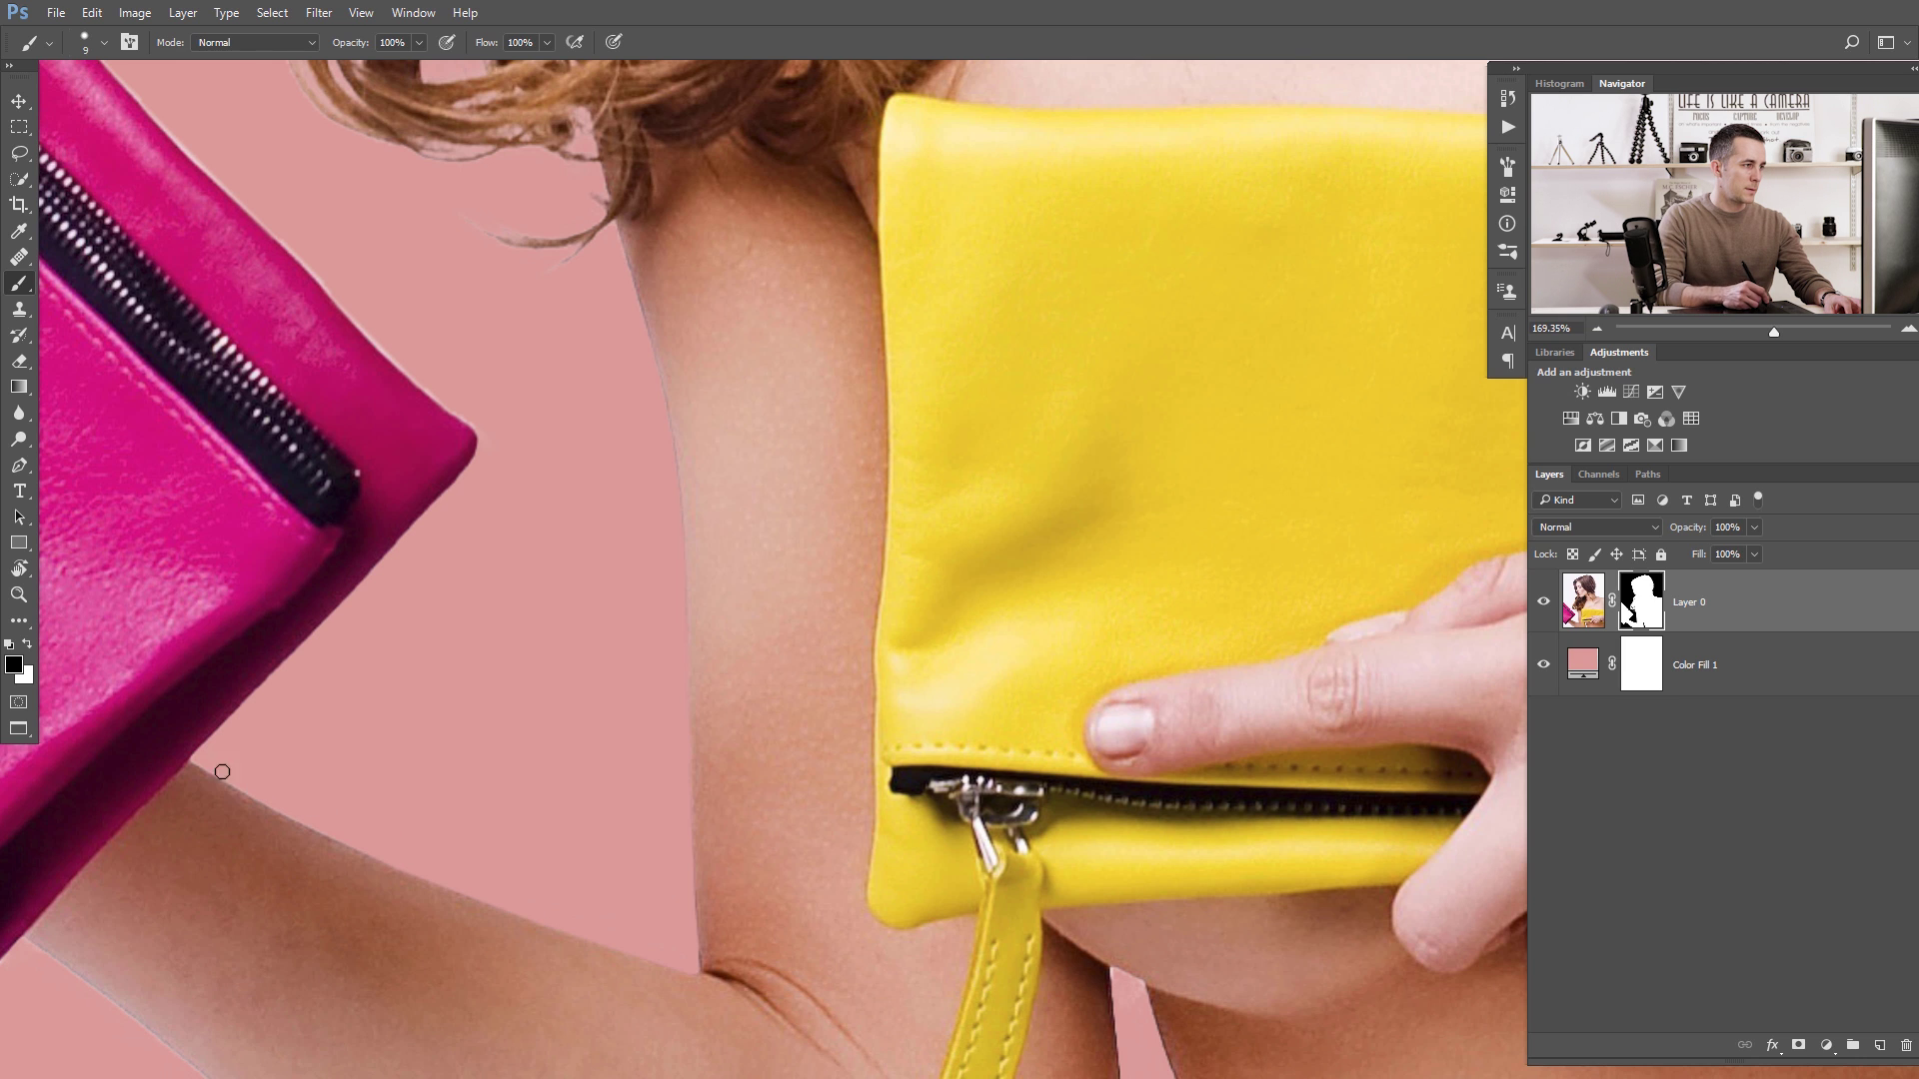
left_click_drag(206, 763, 254, 519)
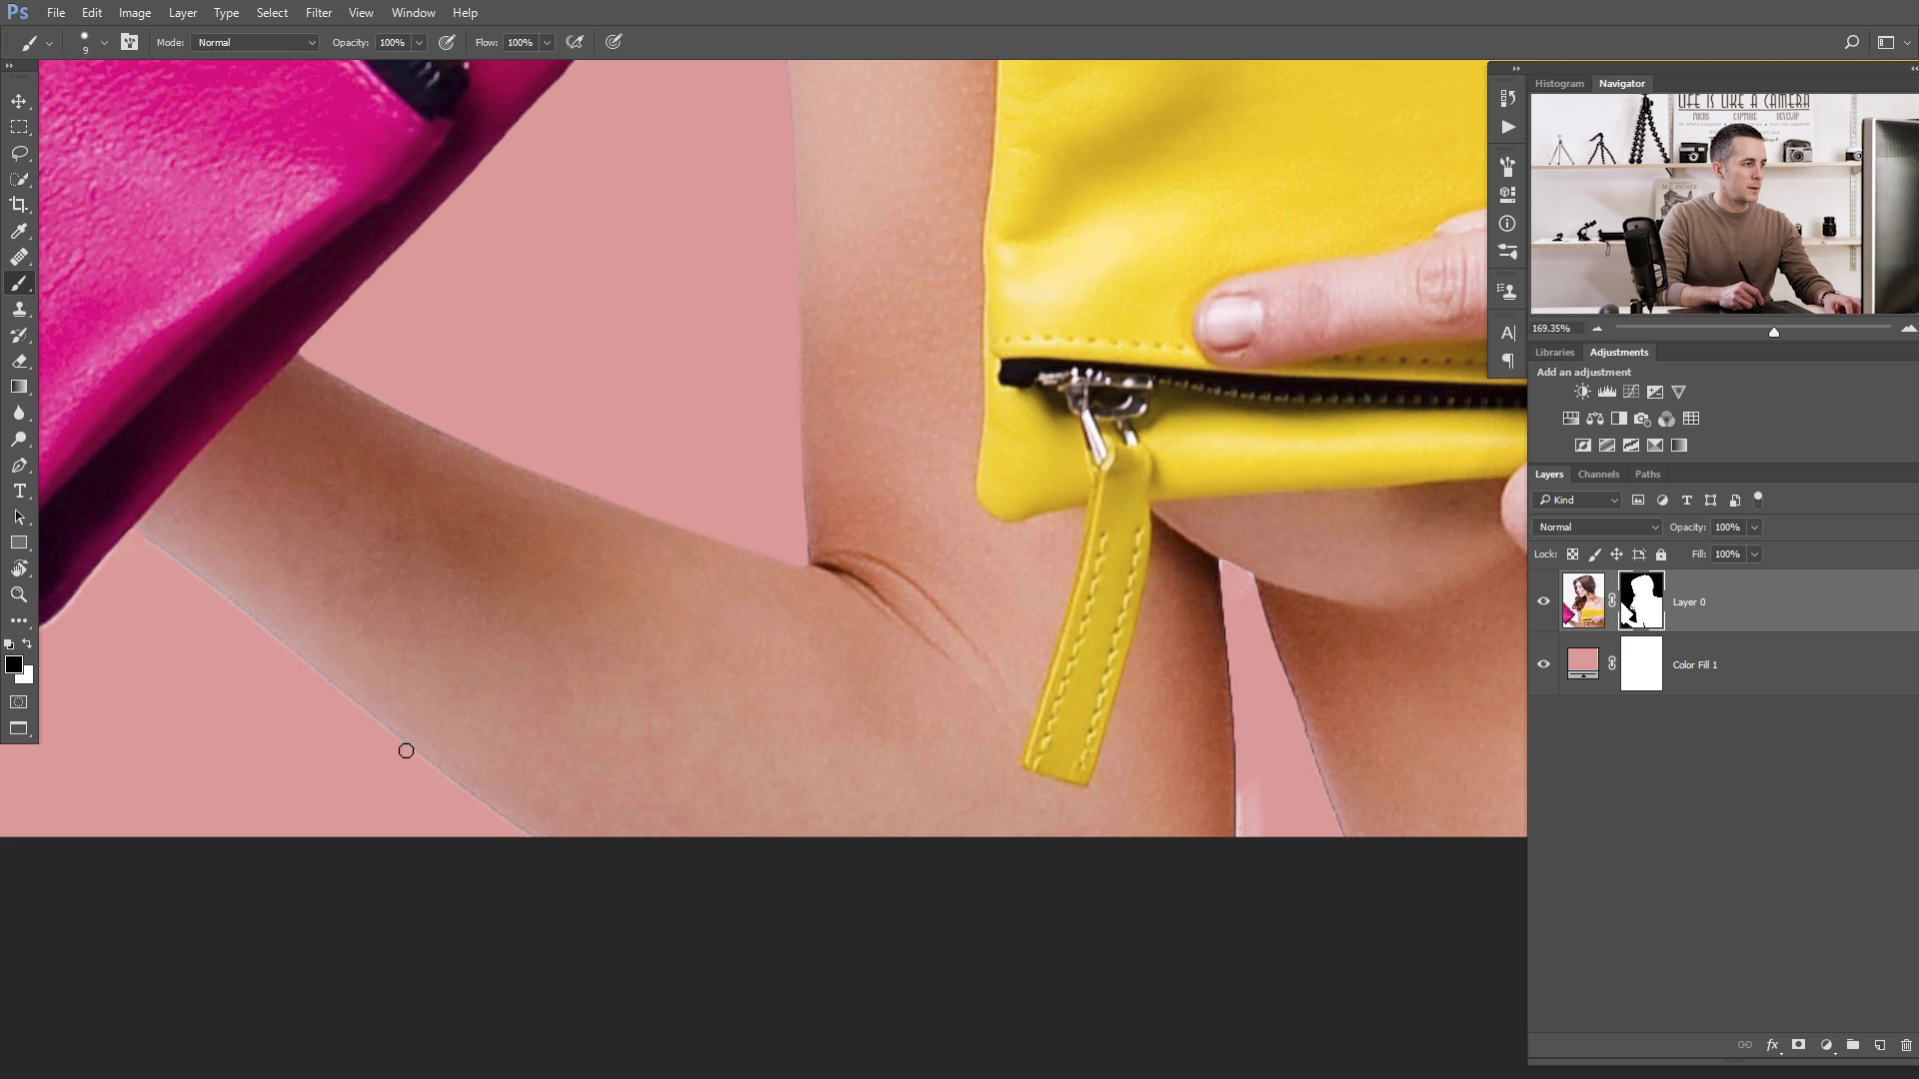
Mask out the leftover fringe on both sides of the narrow gap between the arm and torso below the yellow bag.
left_click_drag(1241, 674, 823, 806)
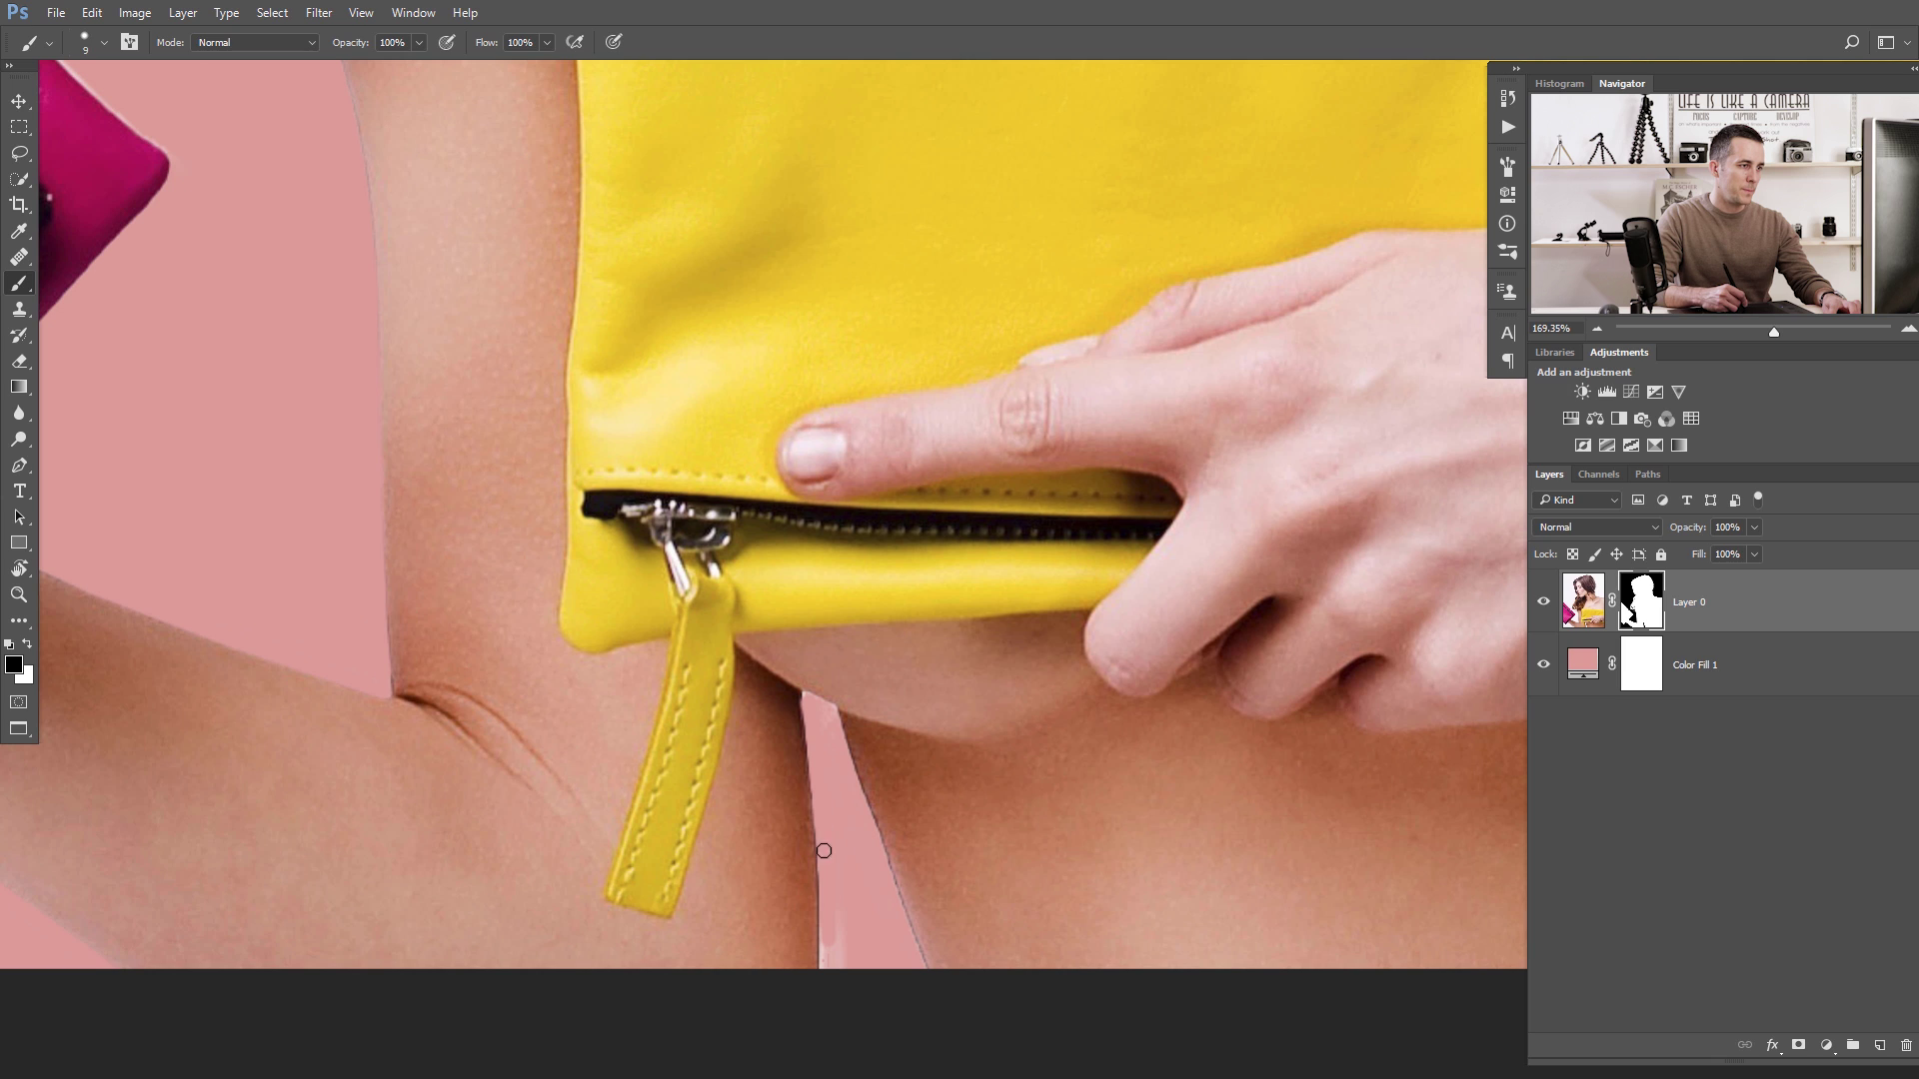
left_click_drag(824, 921, 832, 954)
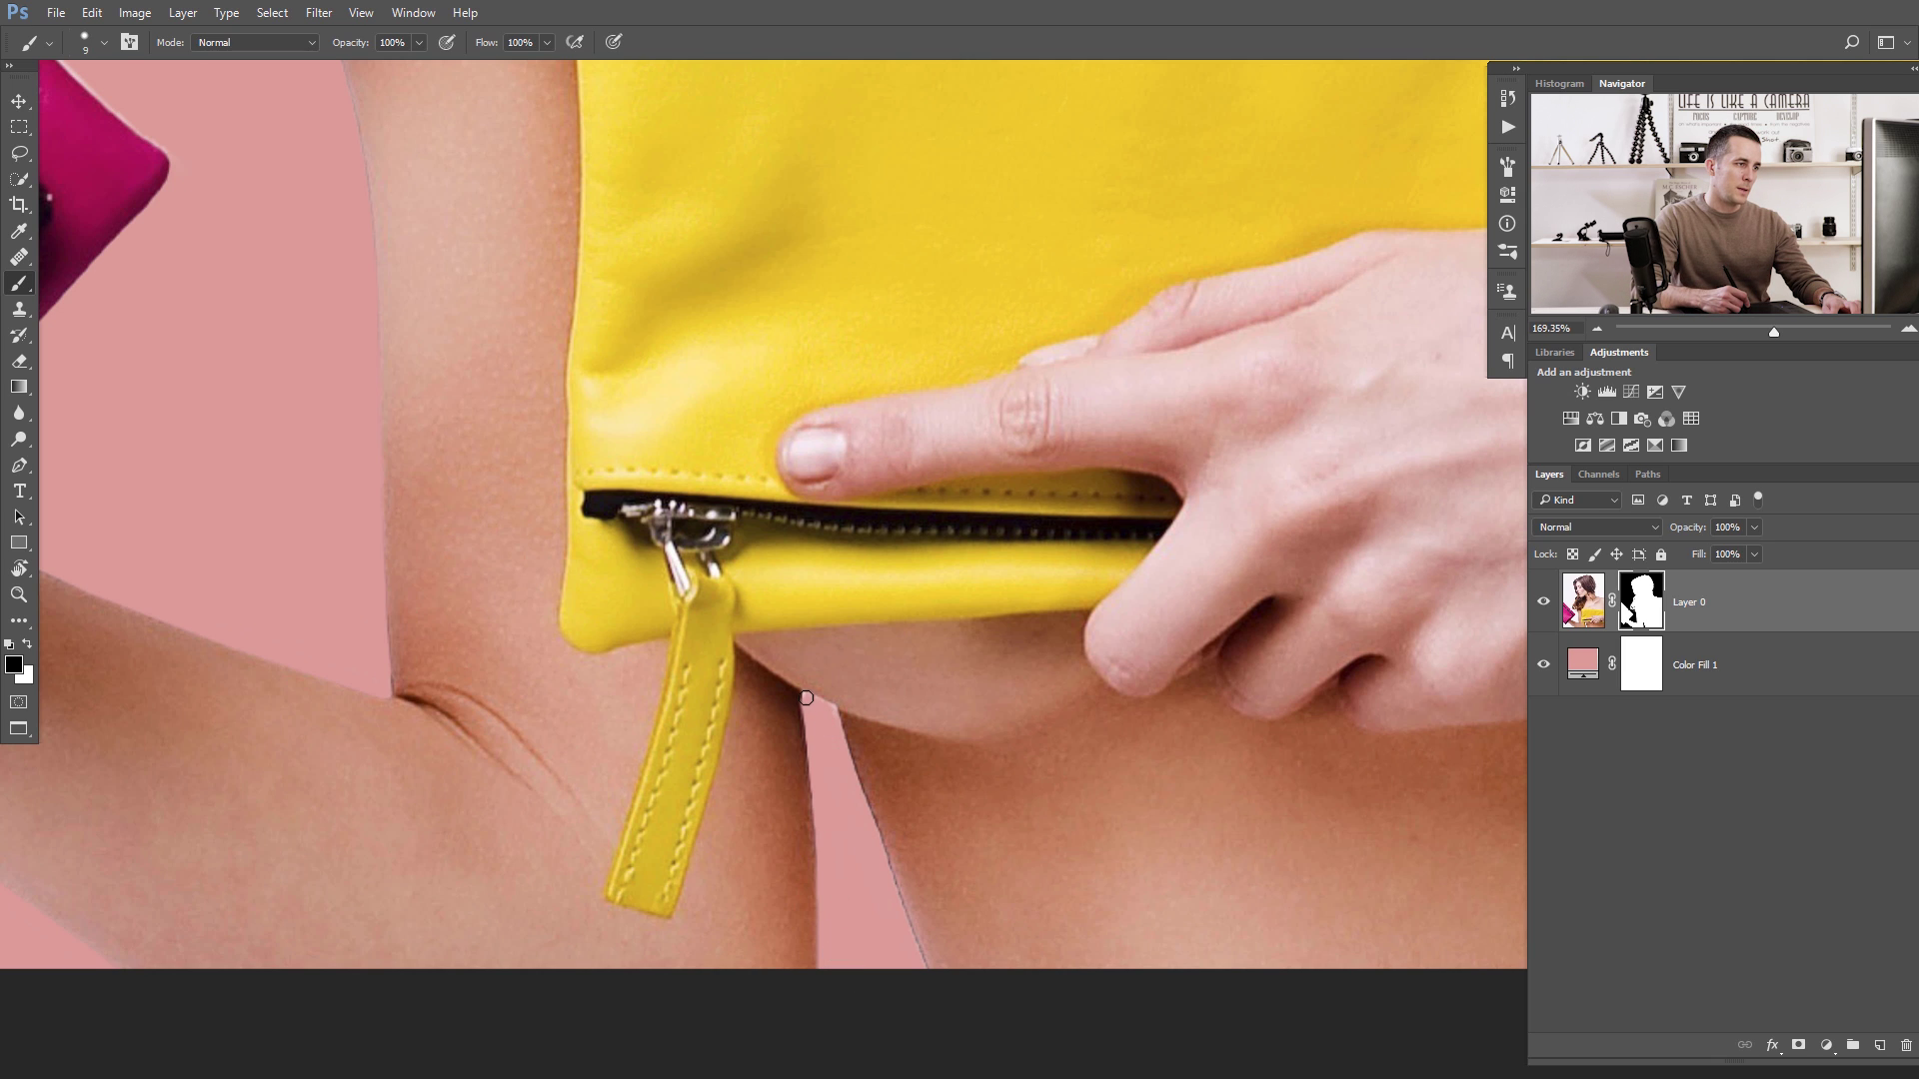
key("x")
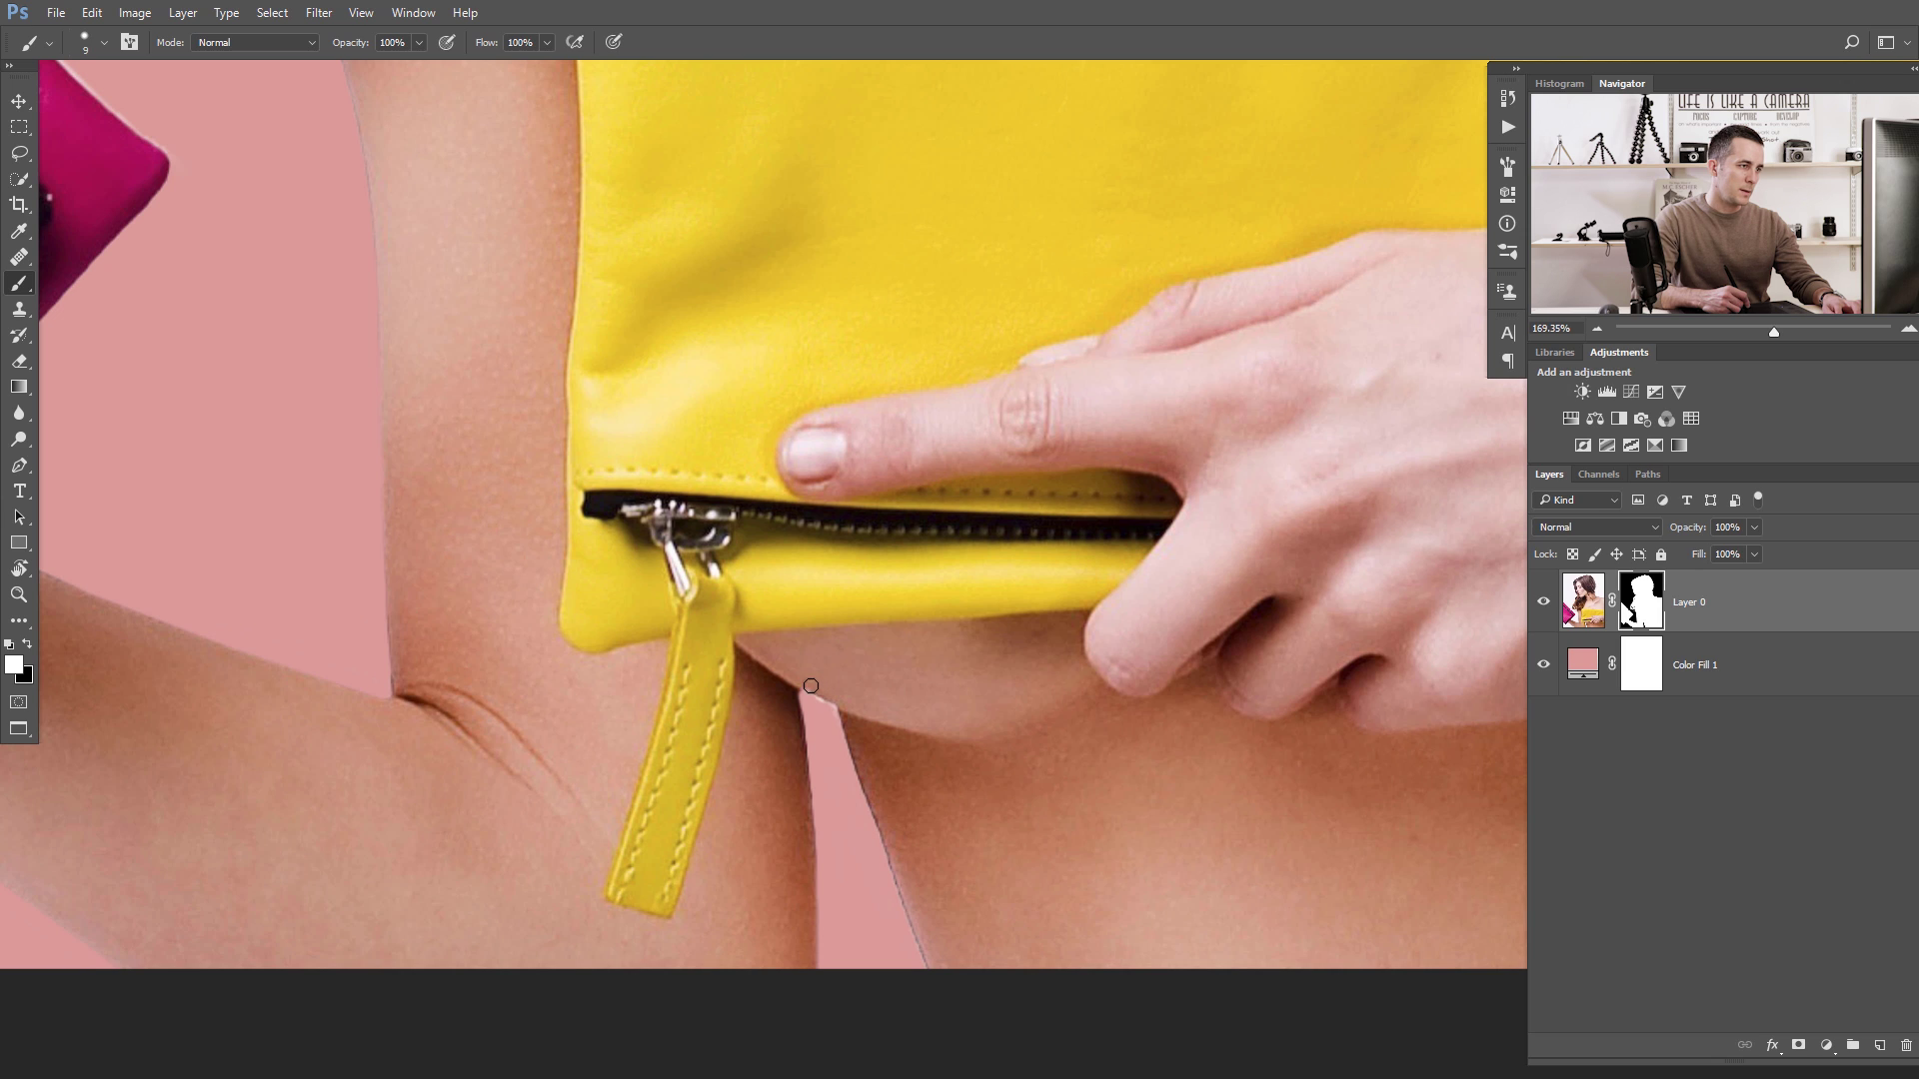
key("x")
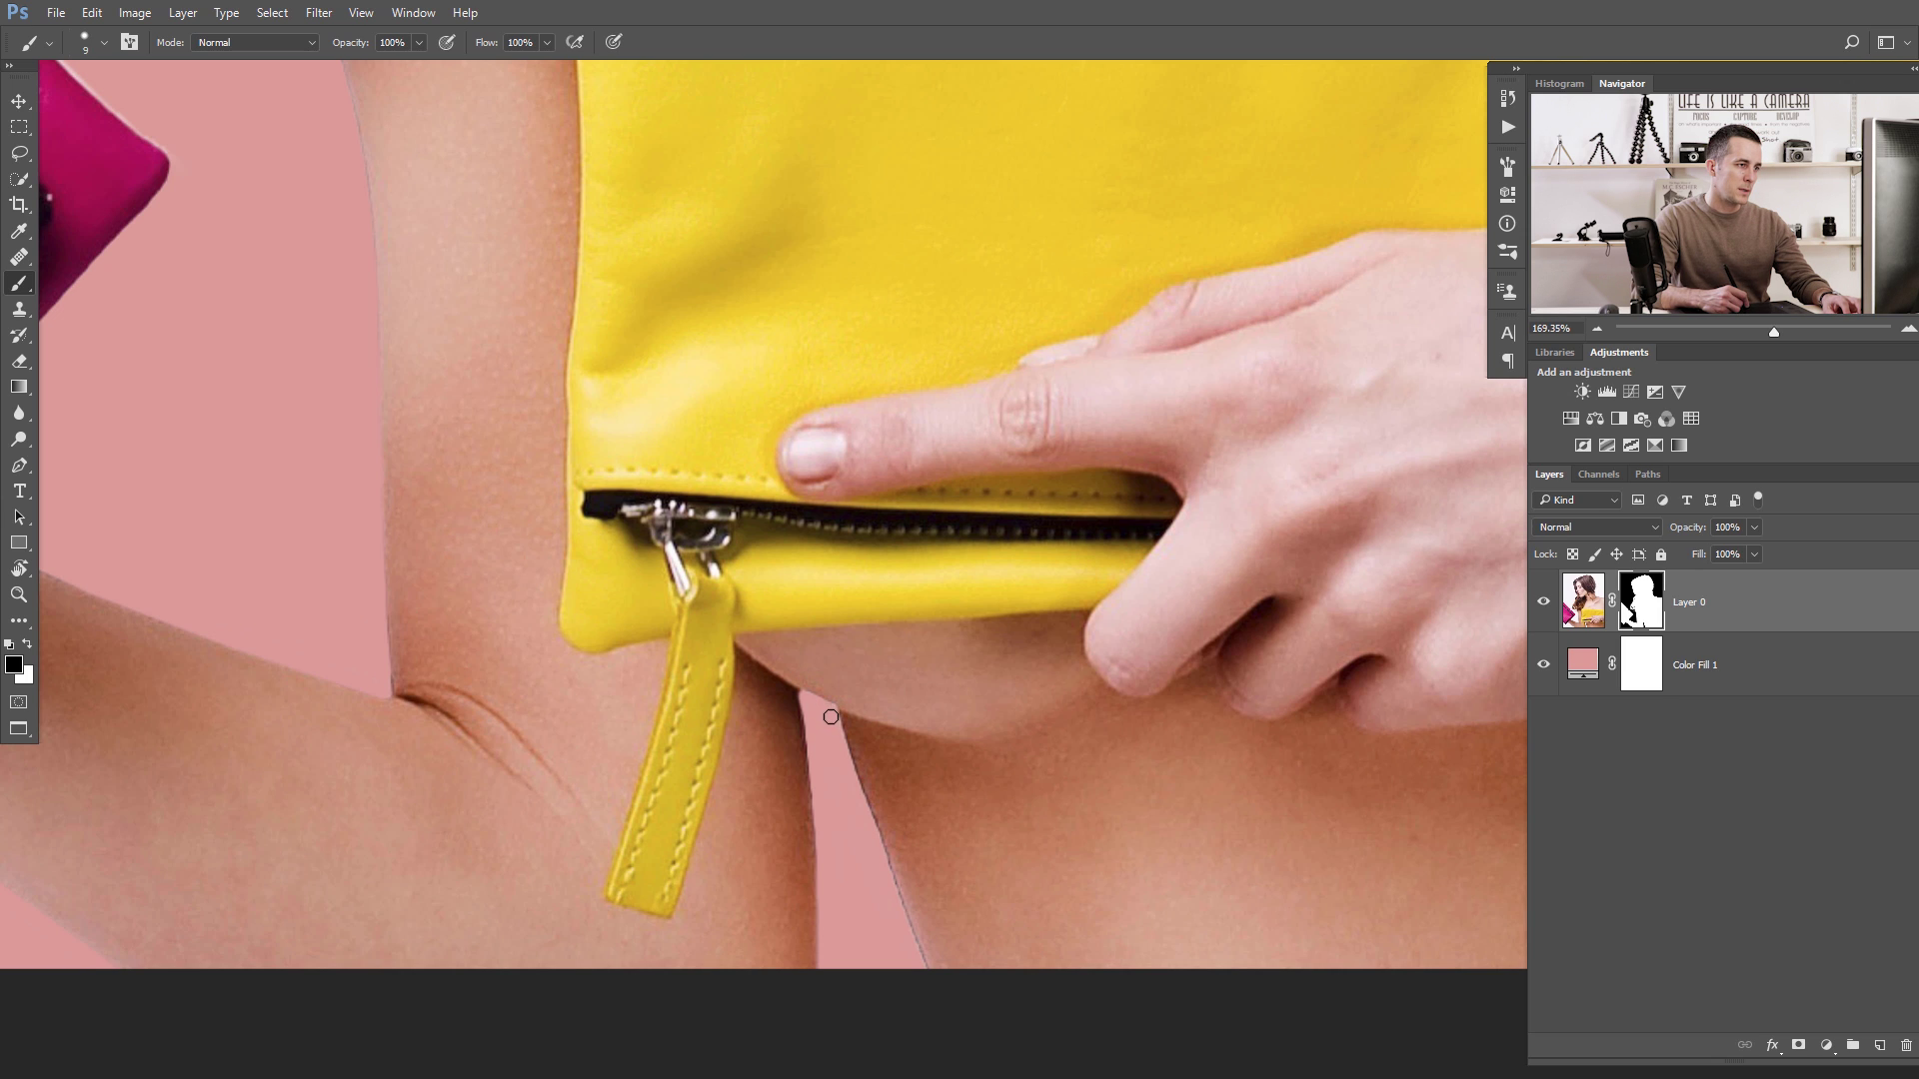
left_click(899, 909, "shift")
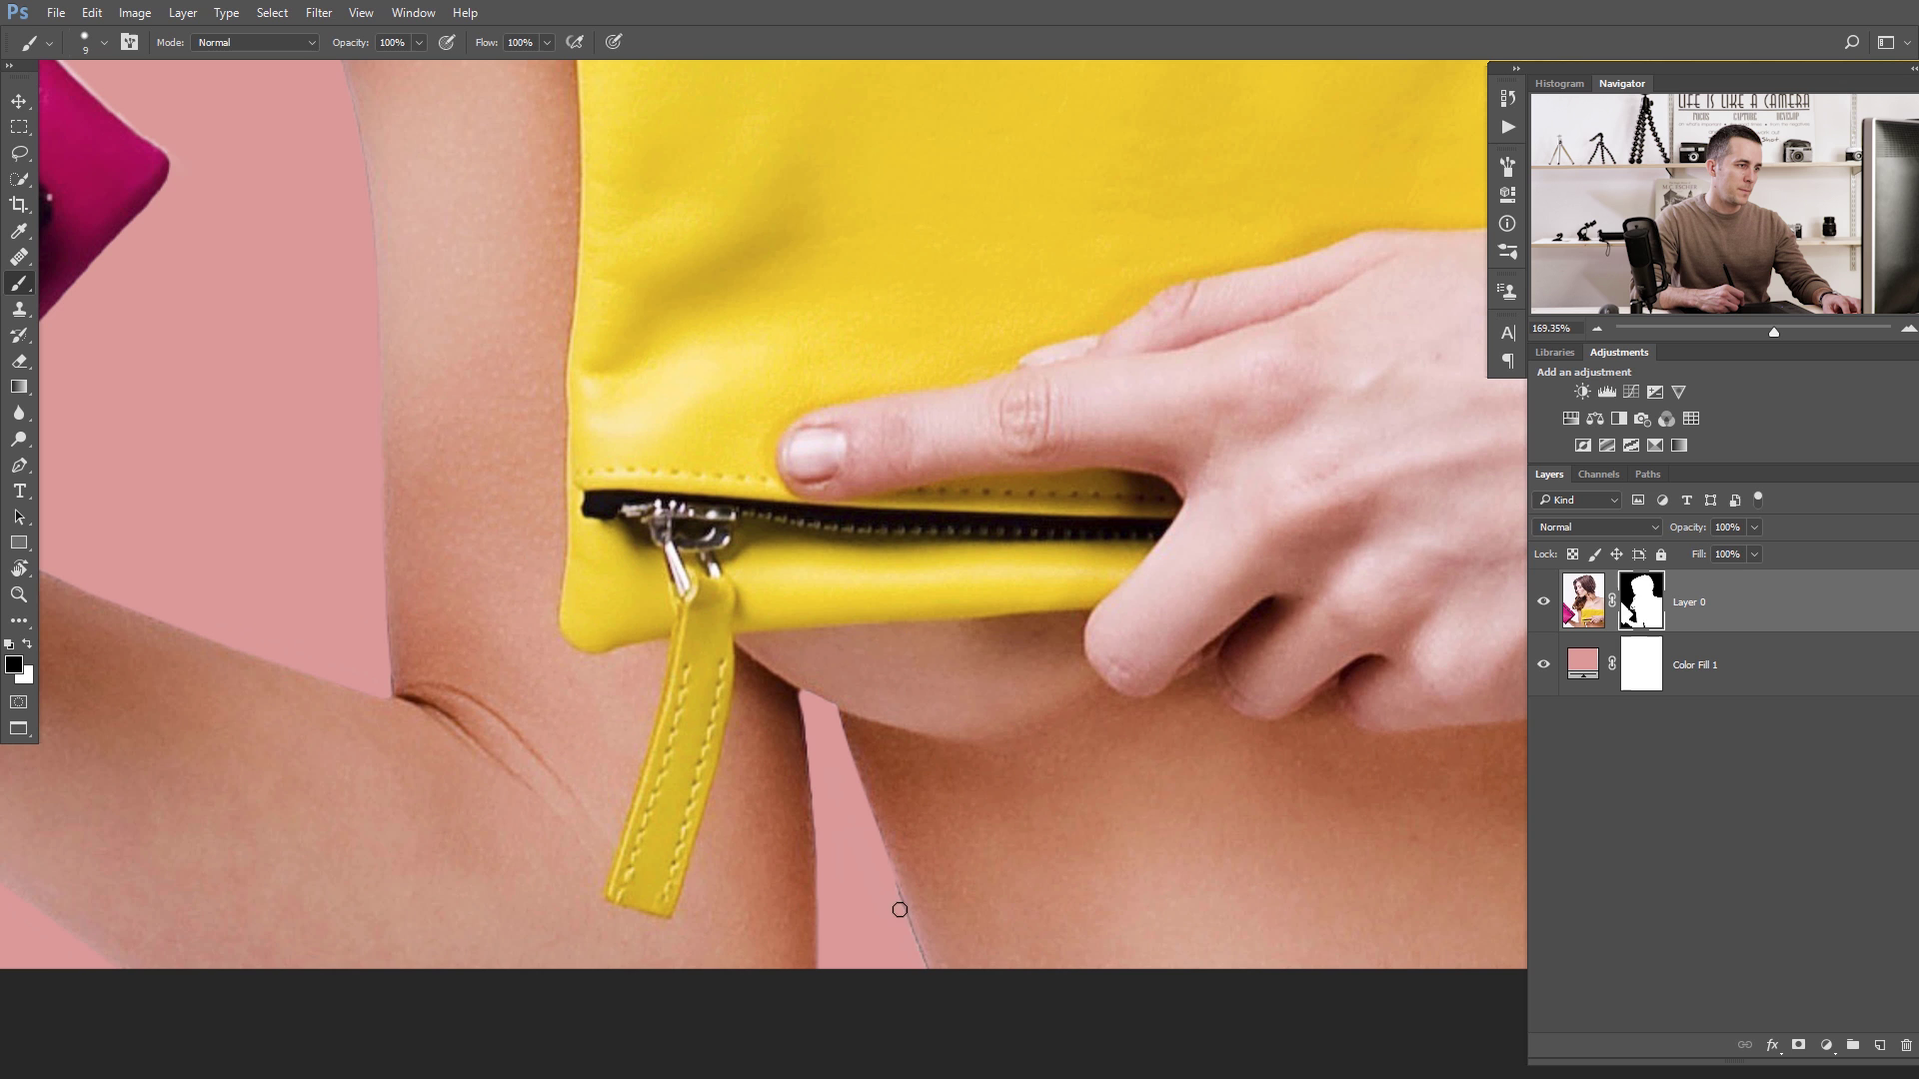
left_click(925, 974, "shift")
Change the background fill layer's color to a light neutral grey, around dddddd.
mouse_move(997, 695)
left_mouse_down()
mouse_move(928, 730)
mouse_move(930, 682)
left_mouse_up()
mouse_move(1000, 572)
left_mouse_down()
mouse_move(985, 560)
mouse_move(963, 689)
mouse_move(986, 571)
mouse_move(1020, 559)
mouse_move(992, 522)
left_mouse_up()
double_click(1590, 669)
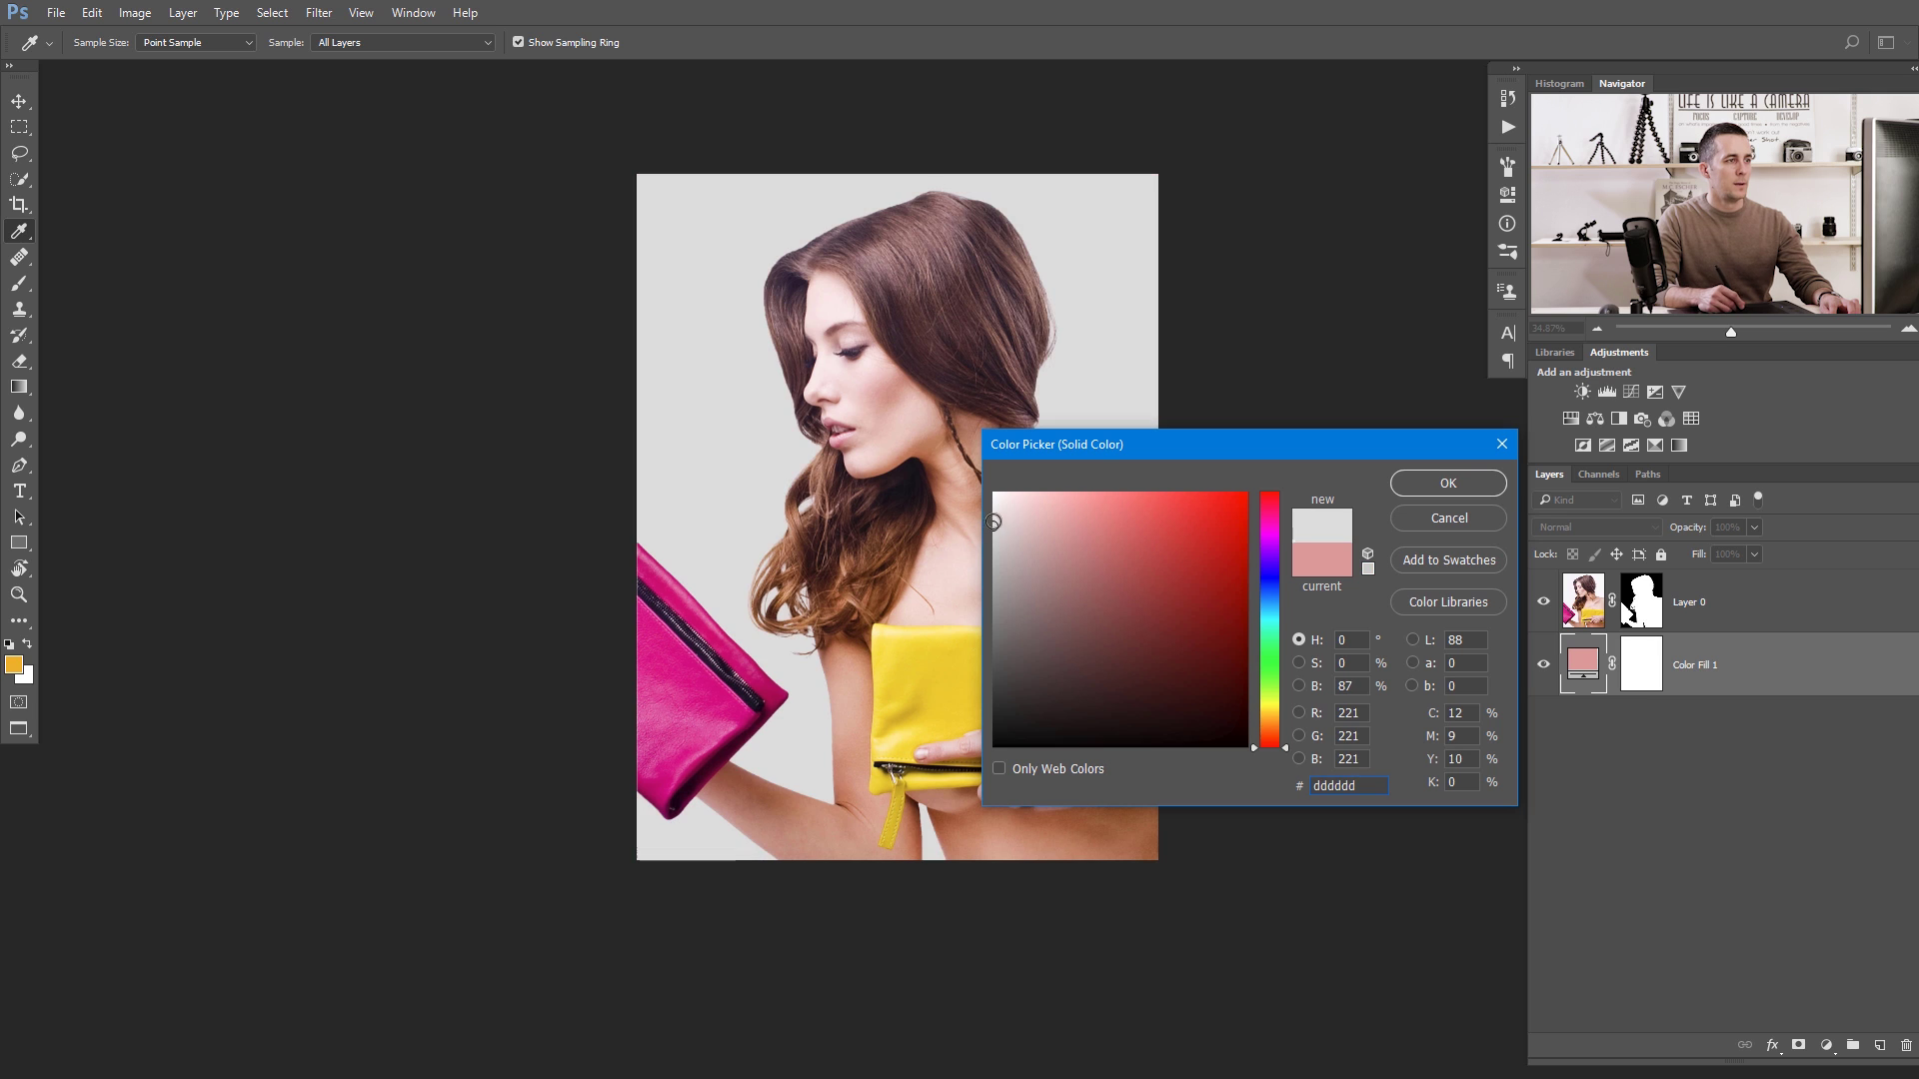
left_click(1425, 478)
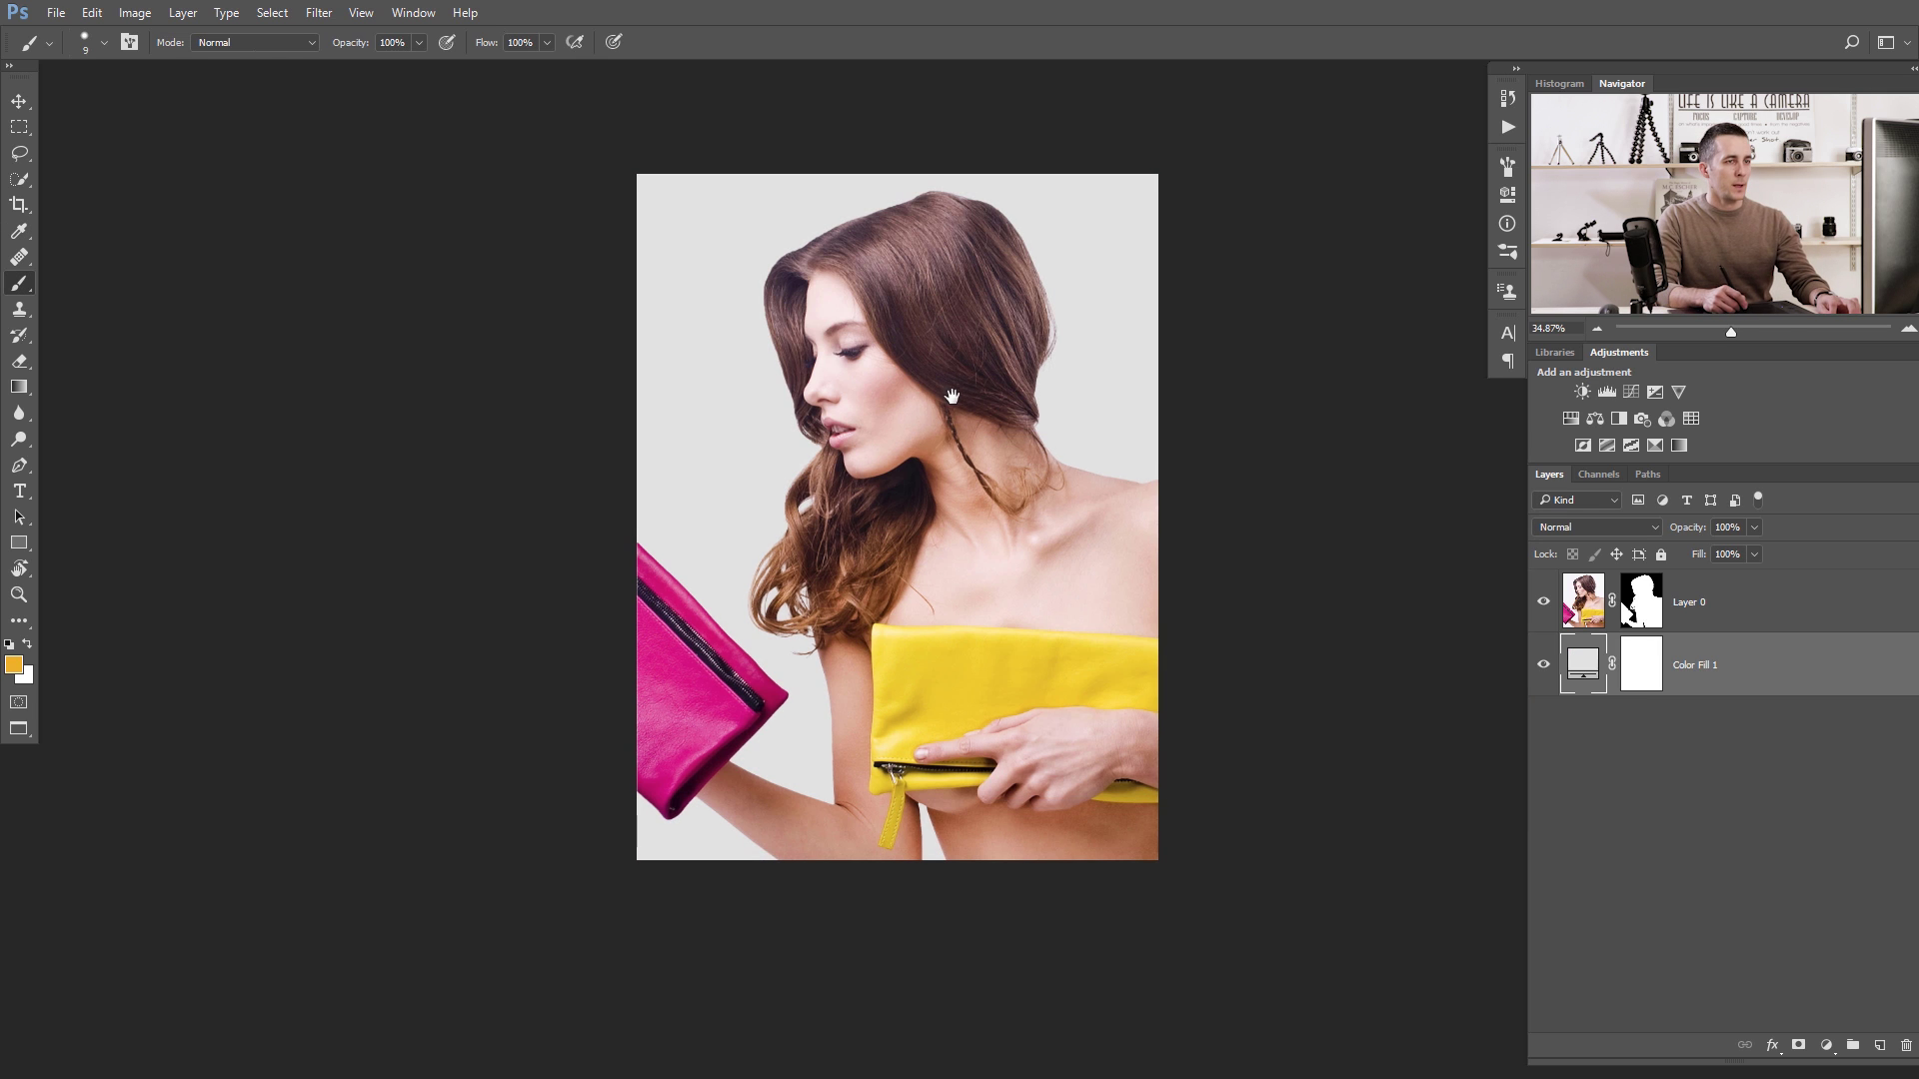
Duplicate the masked photo layer.
left_click_drag(952, 397, 1056, 416)
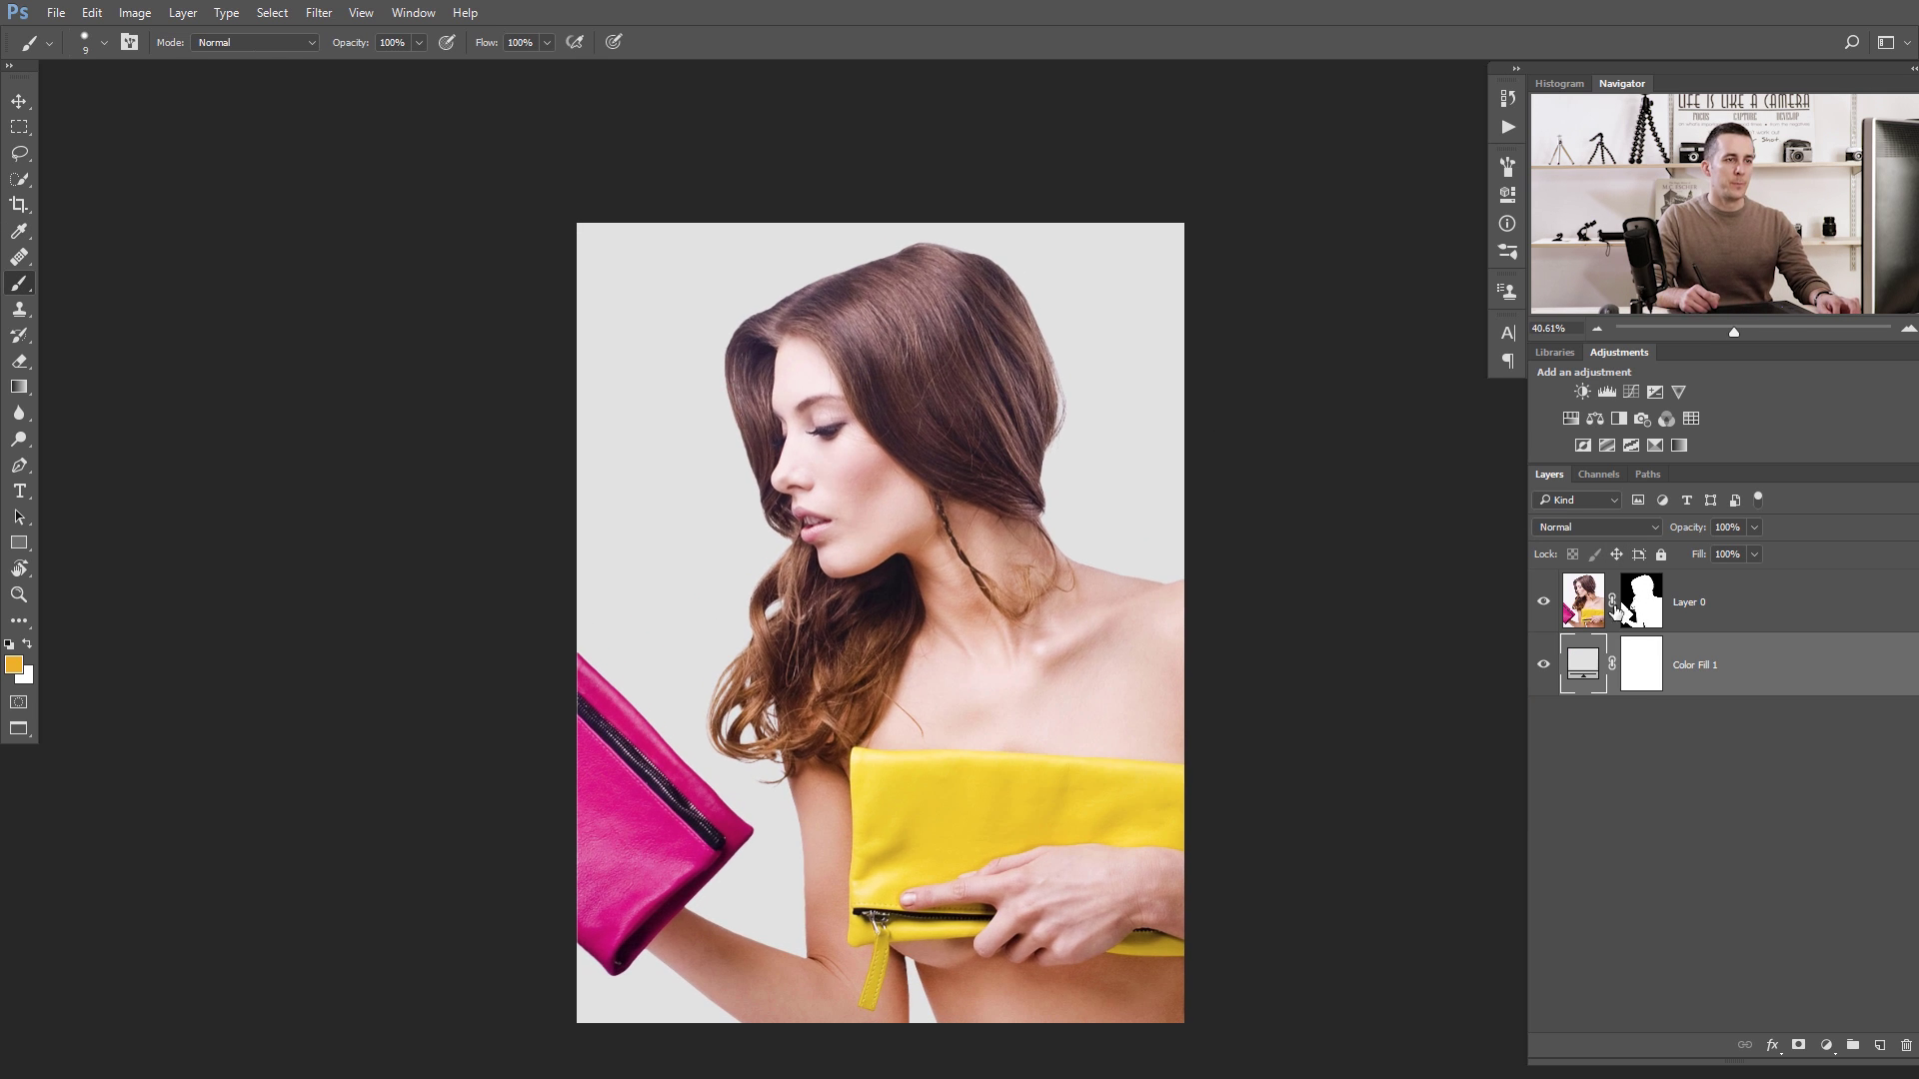
left_click(1587, 611)
key("ctrl+j")
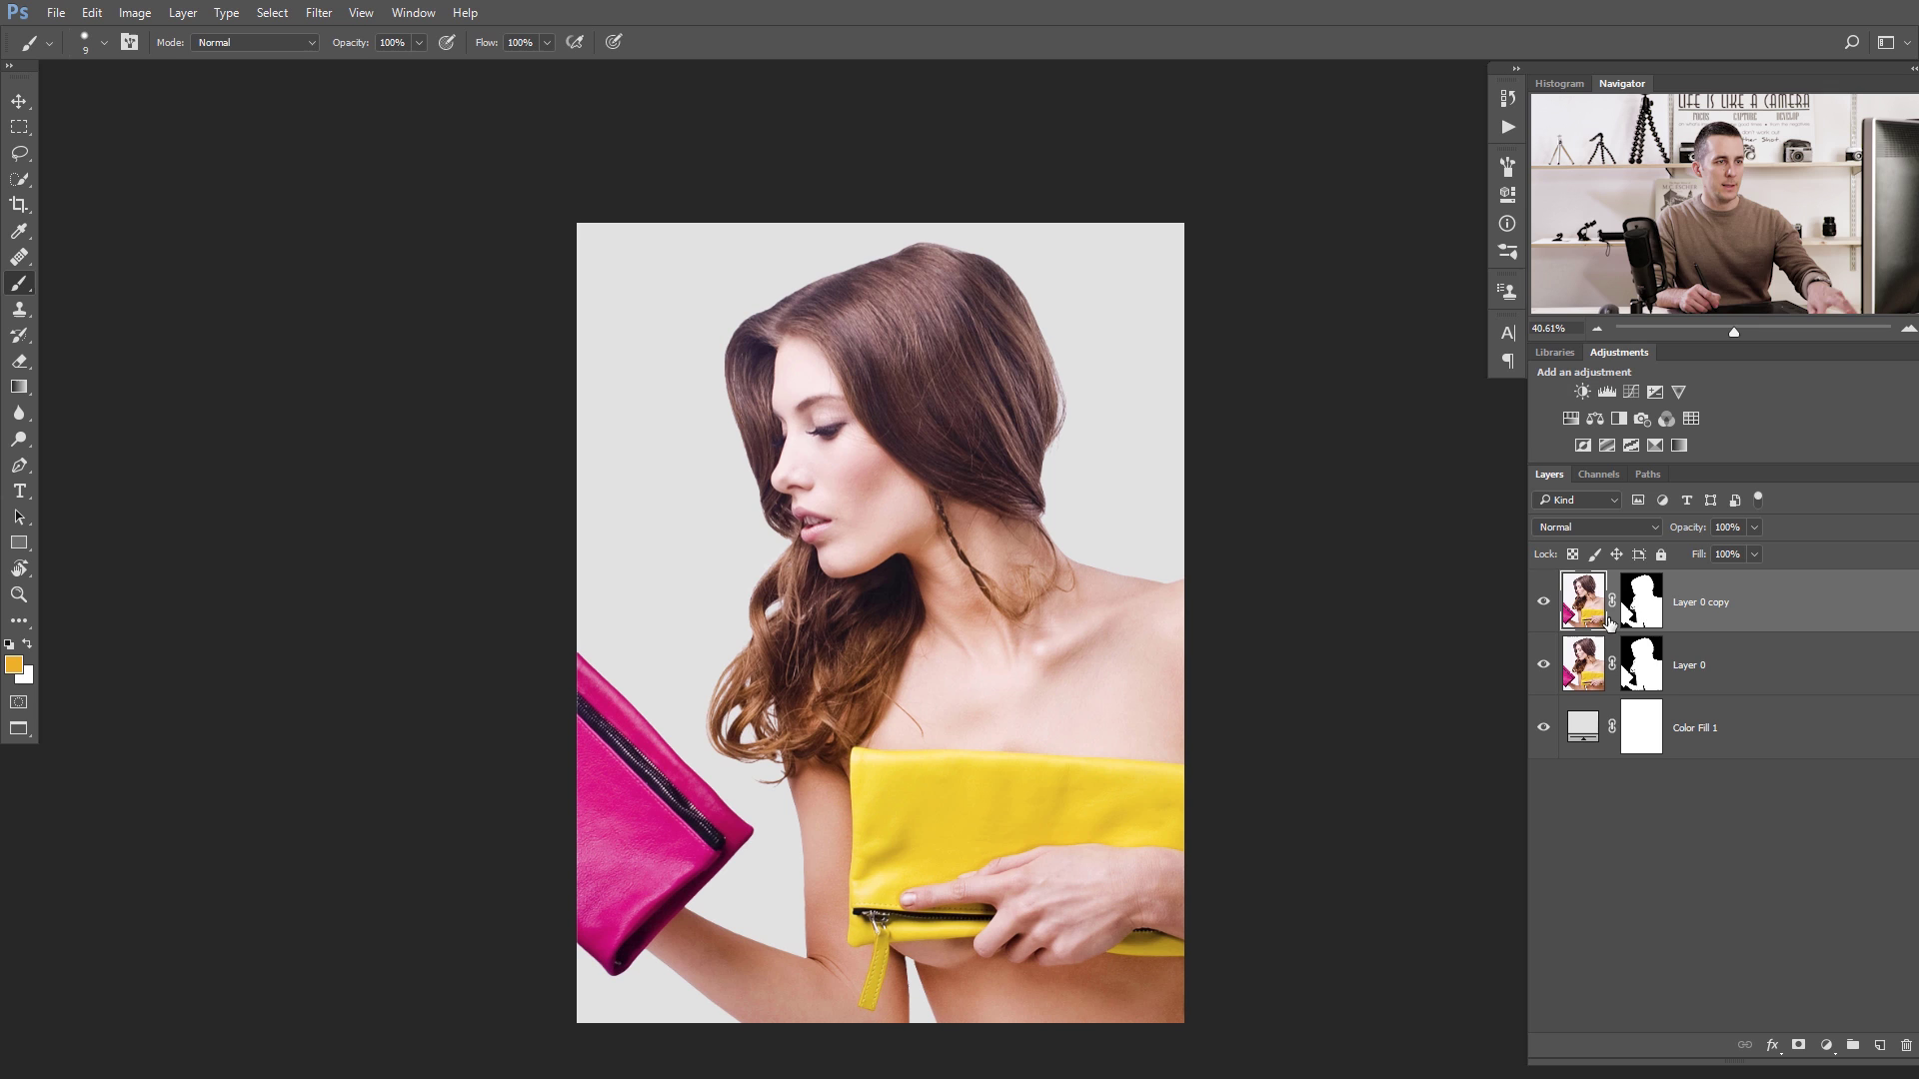
Rename the original masked photo layer as Backup and hide it.
double_click(1690, 662)
type("Ba")
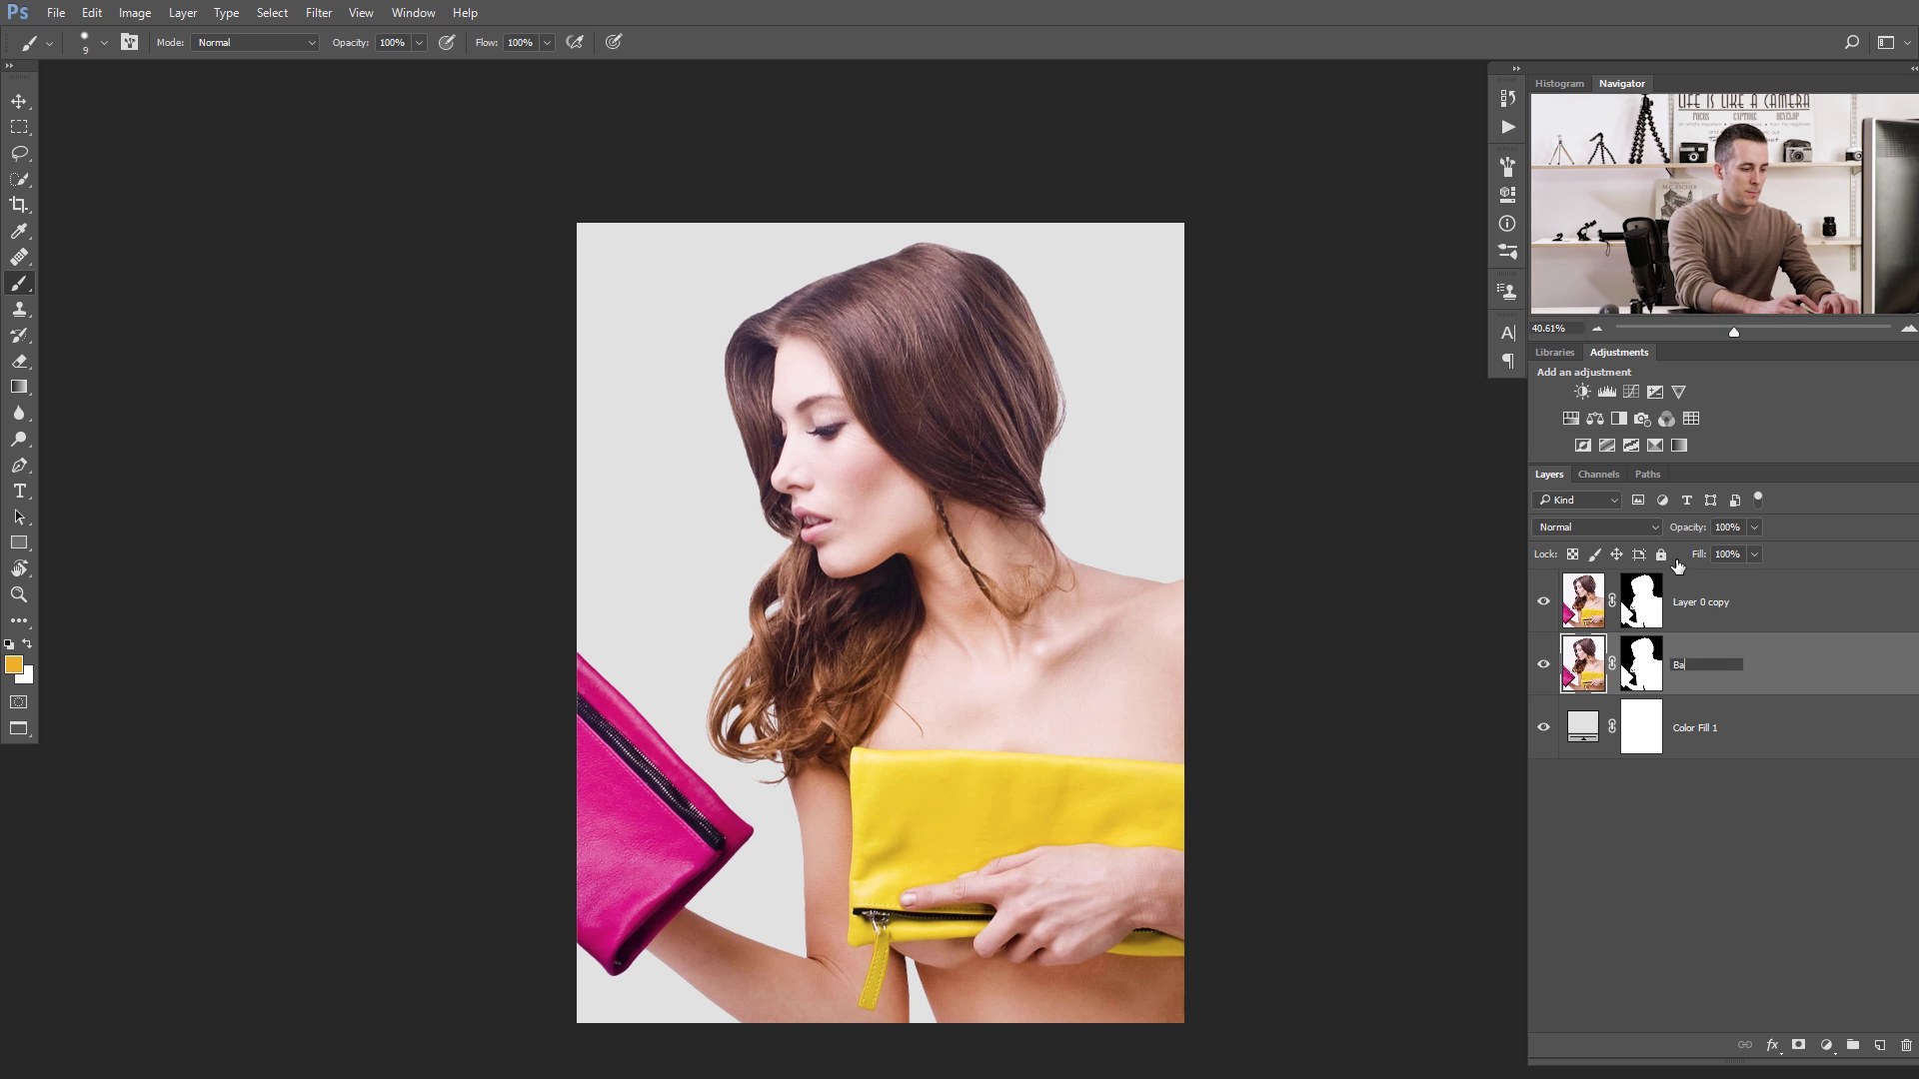
type("ckup")
key("Return")
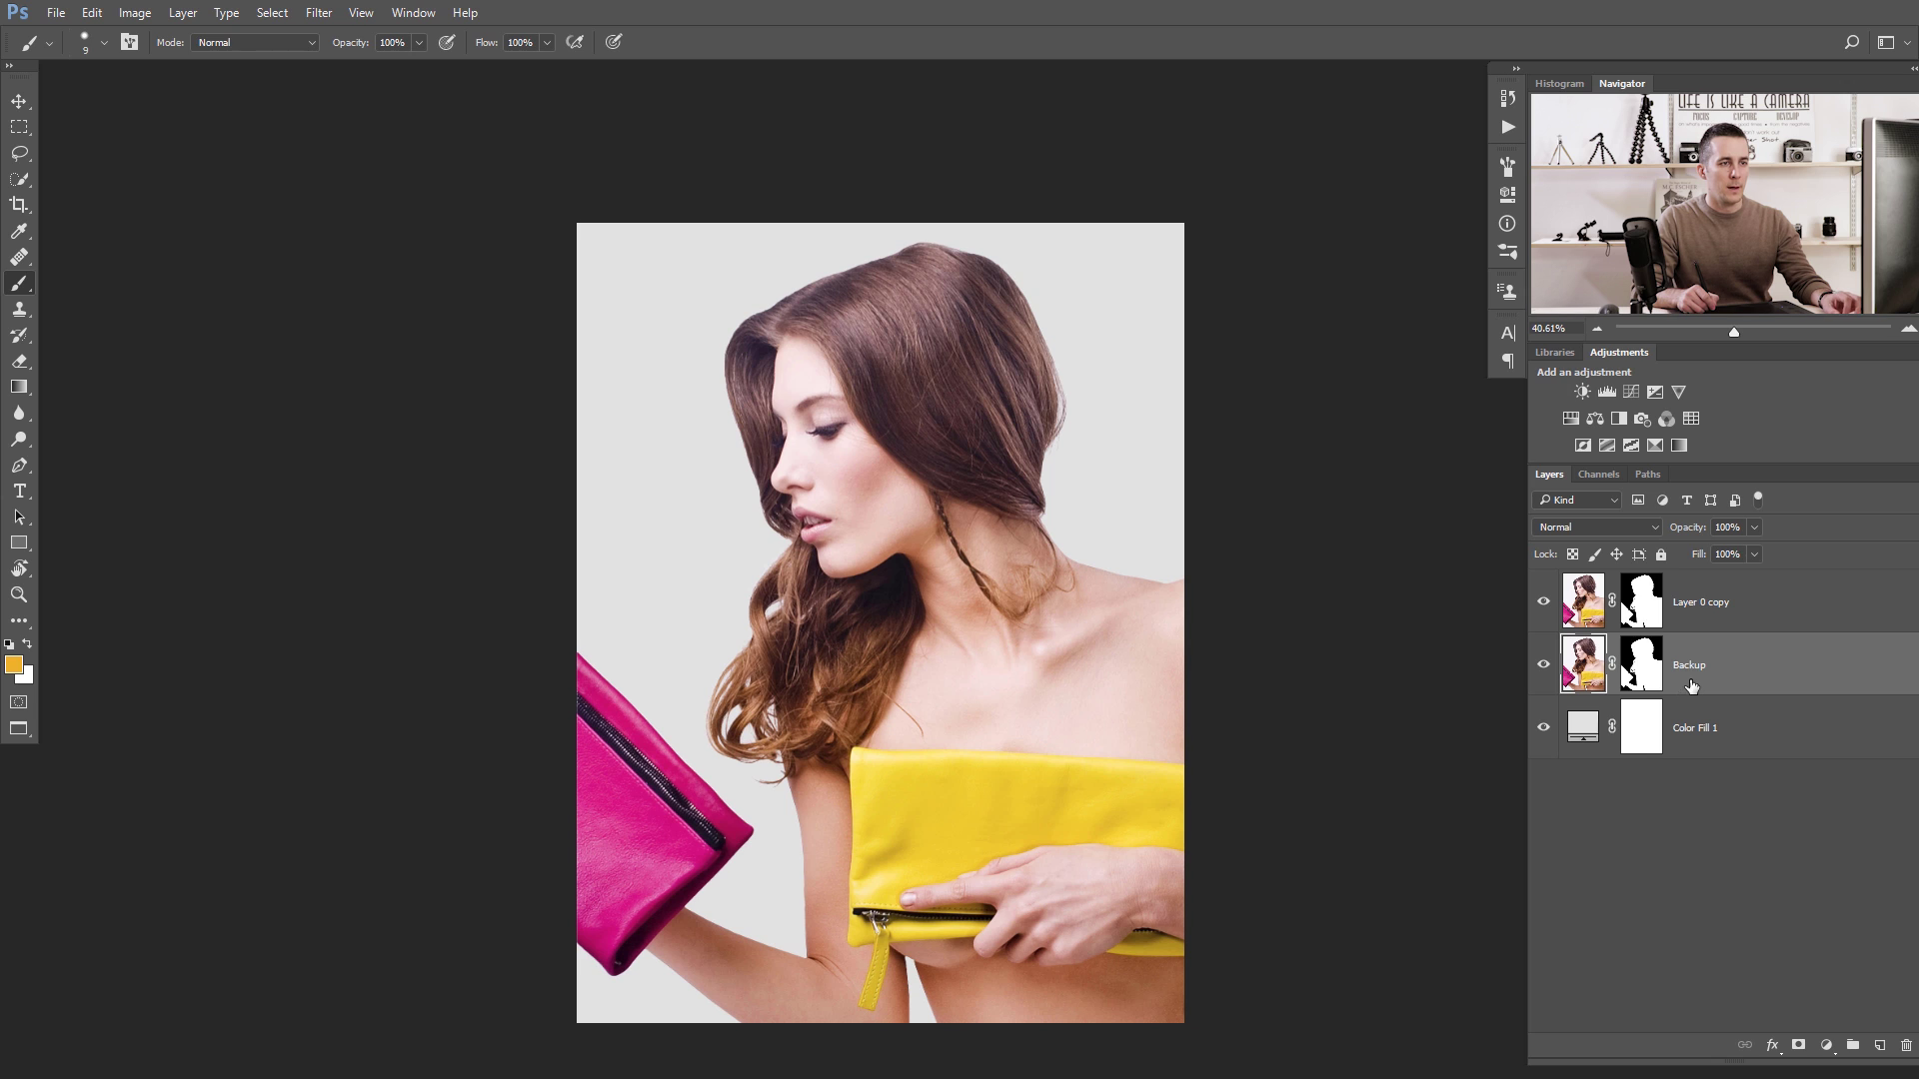
left_click(1543, 665)
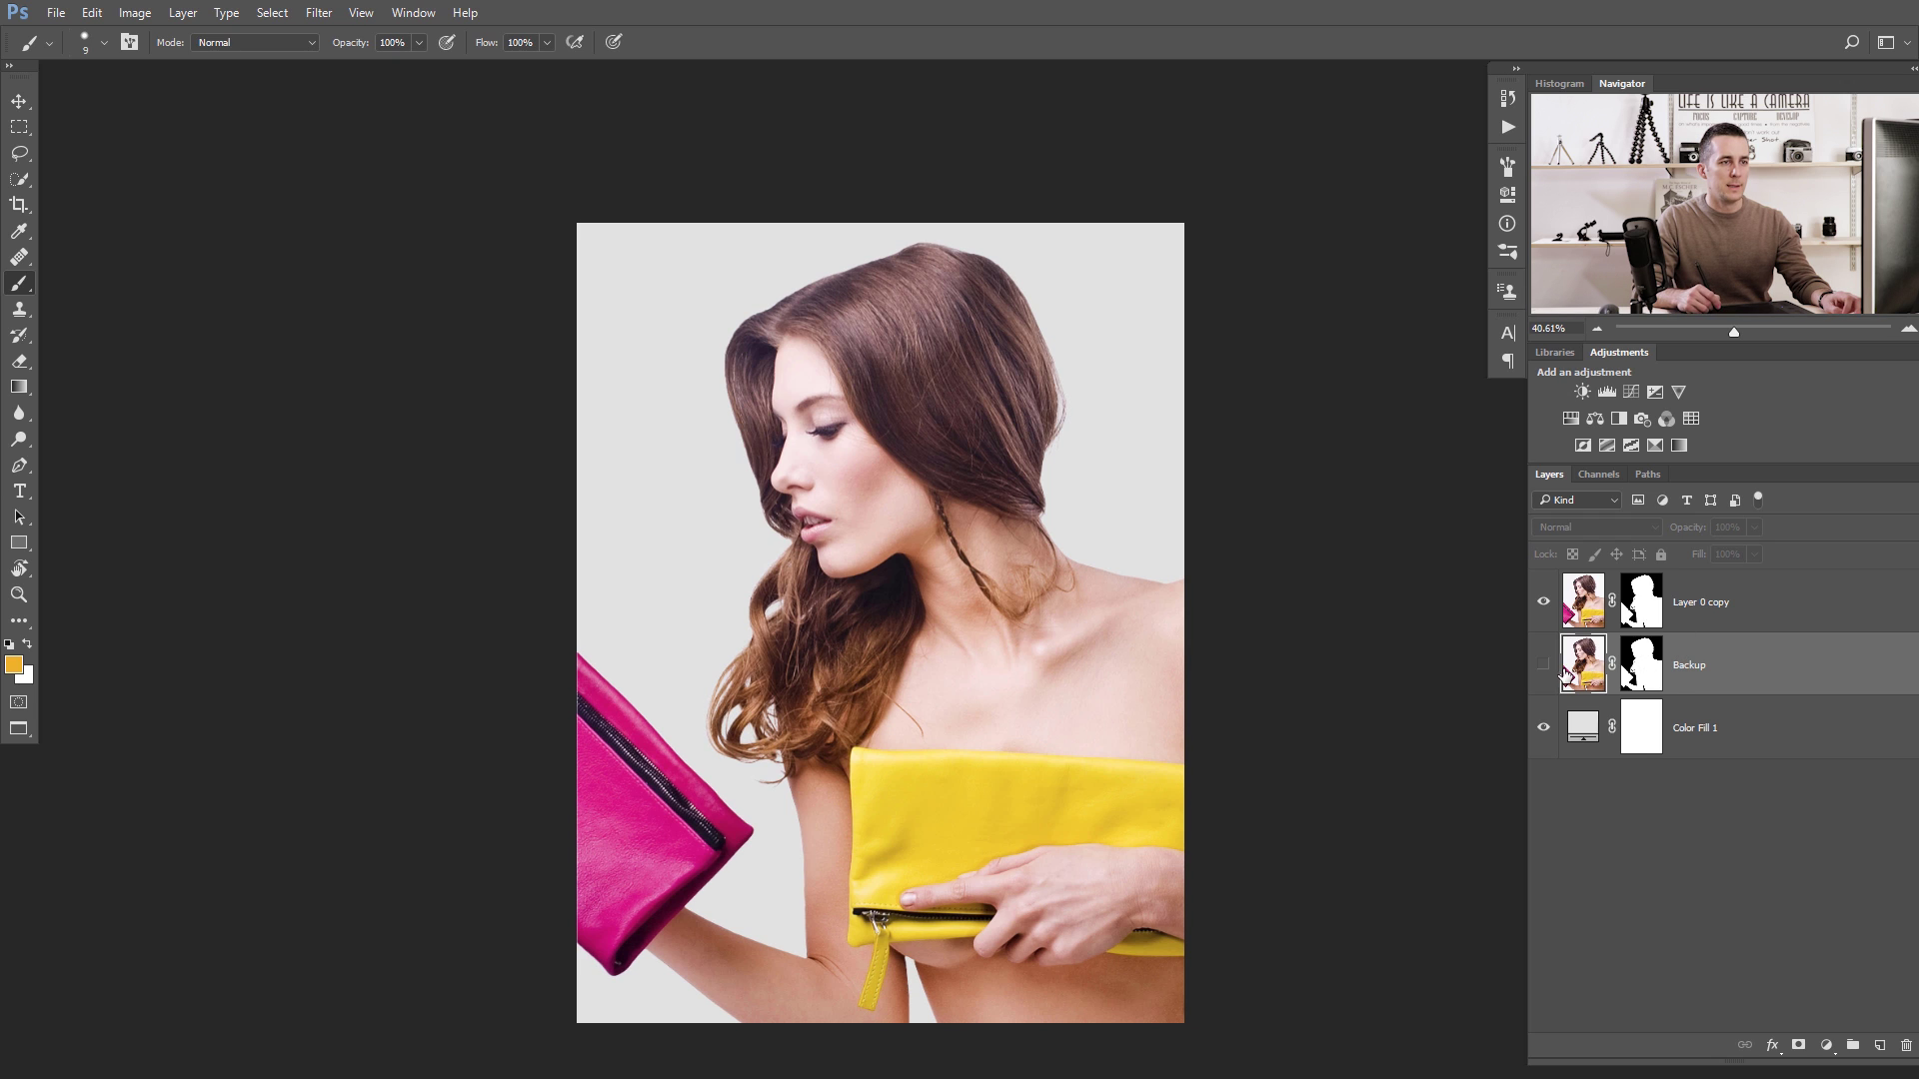
Apply the layer mask of the visible photo copy permanently to its pixels and check the layer by toggling its visibility.
left_click(1645, 616)
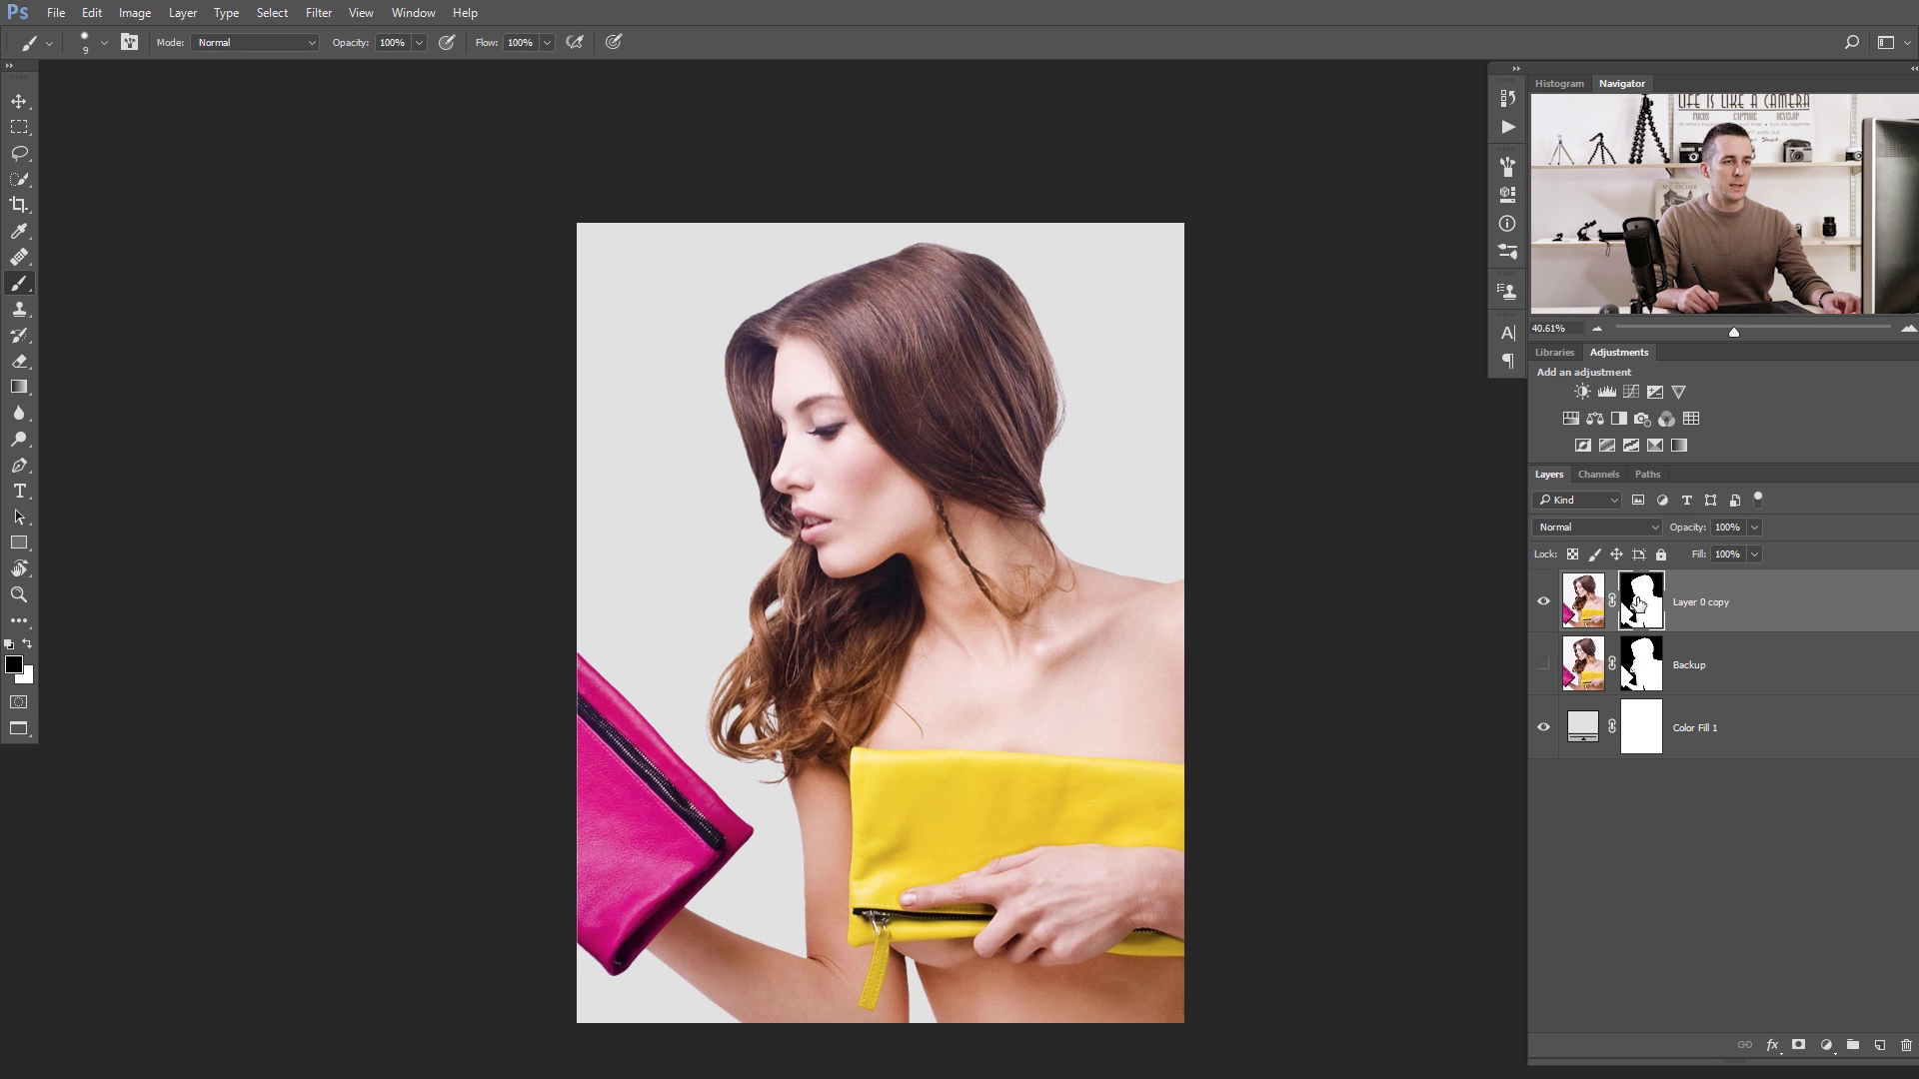
right_click(1644, 612)
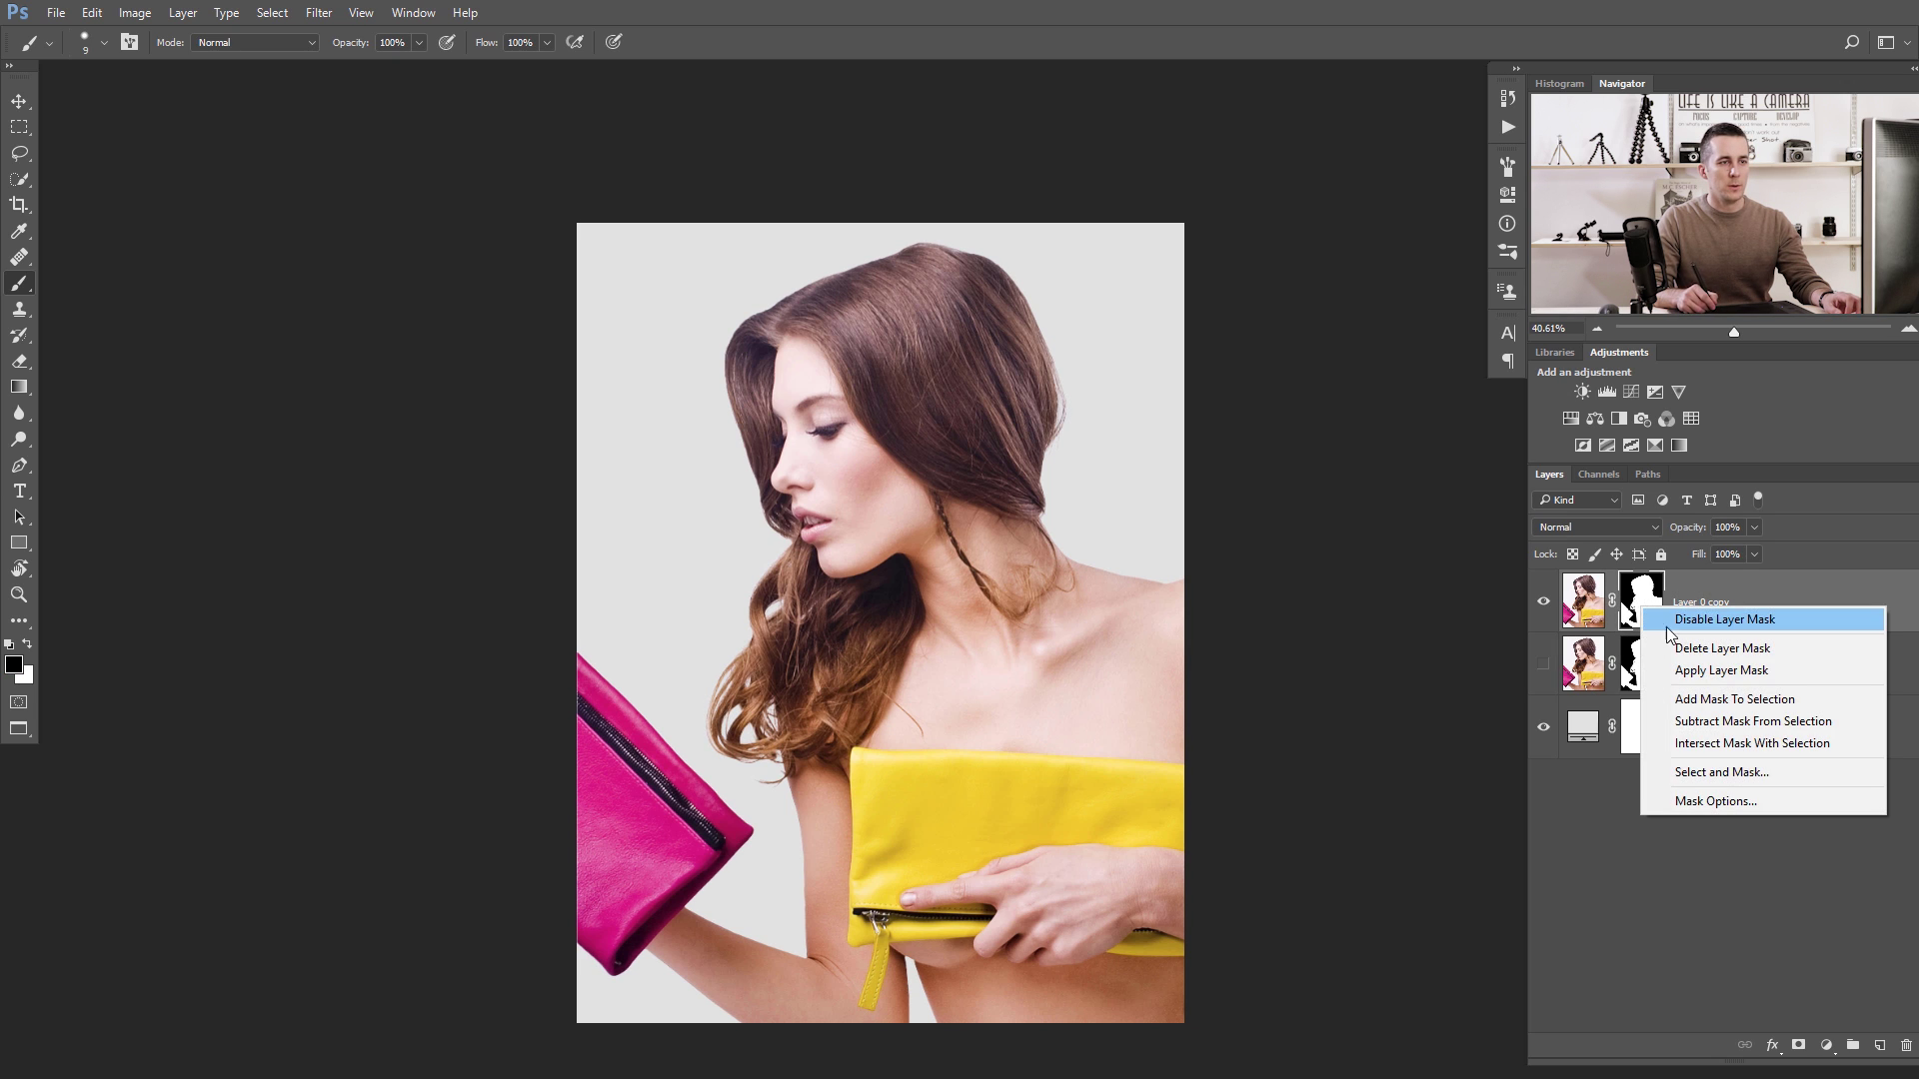
left_click(1709, 673)
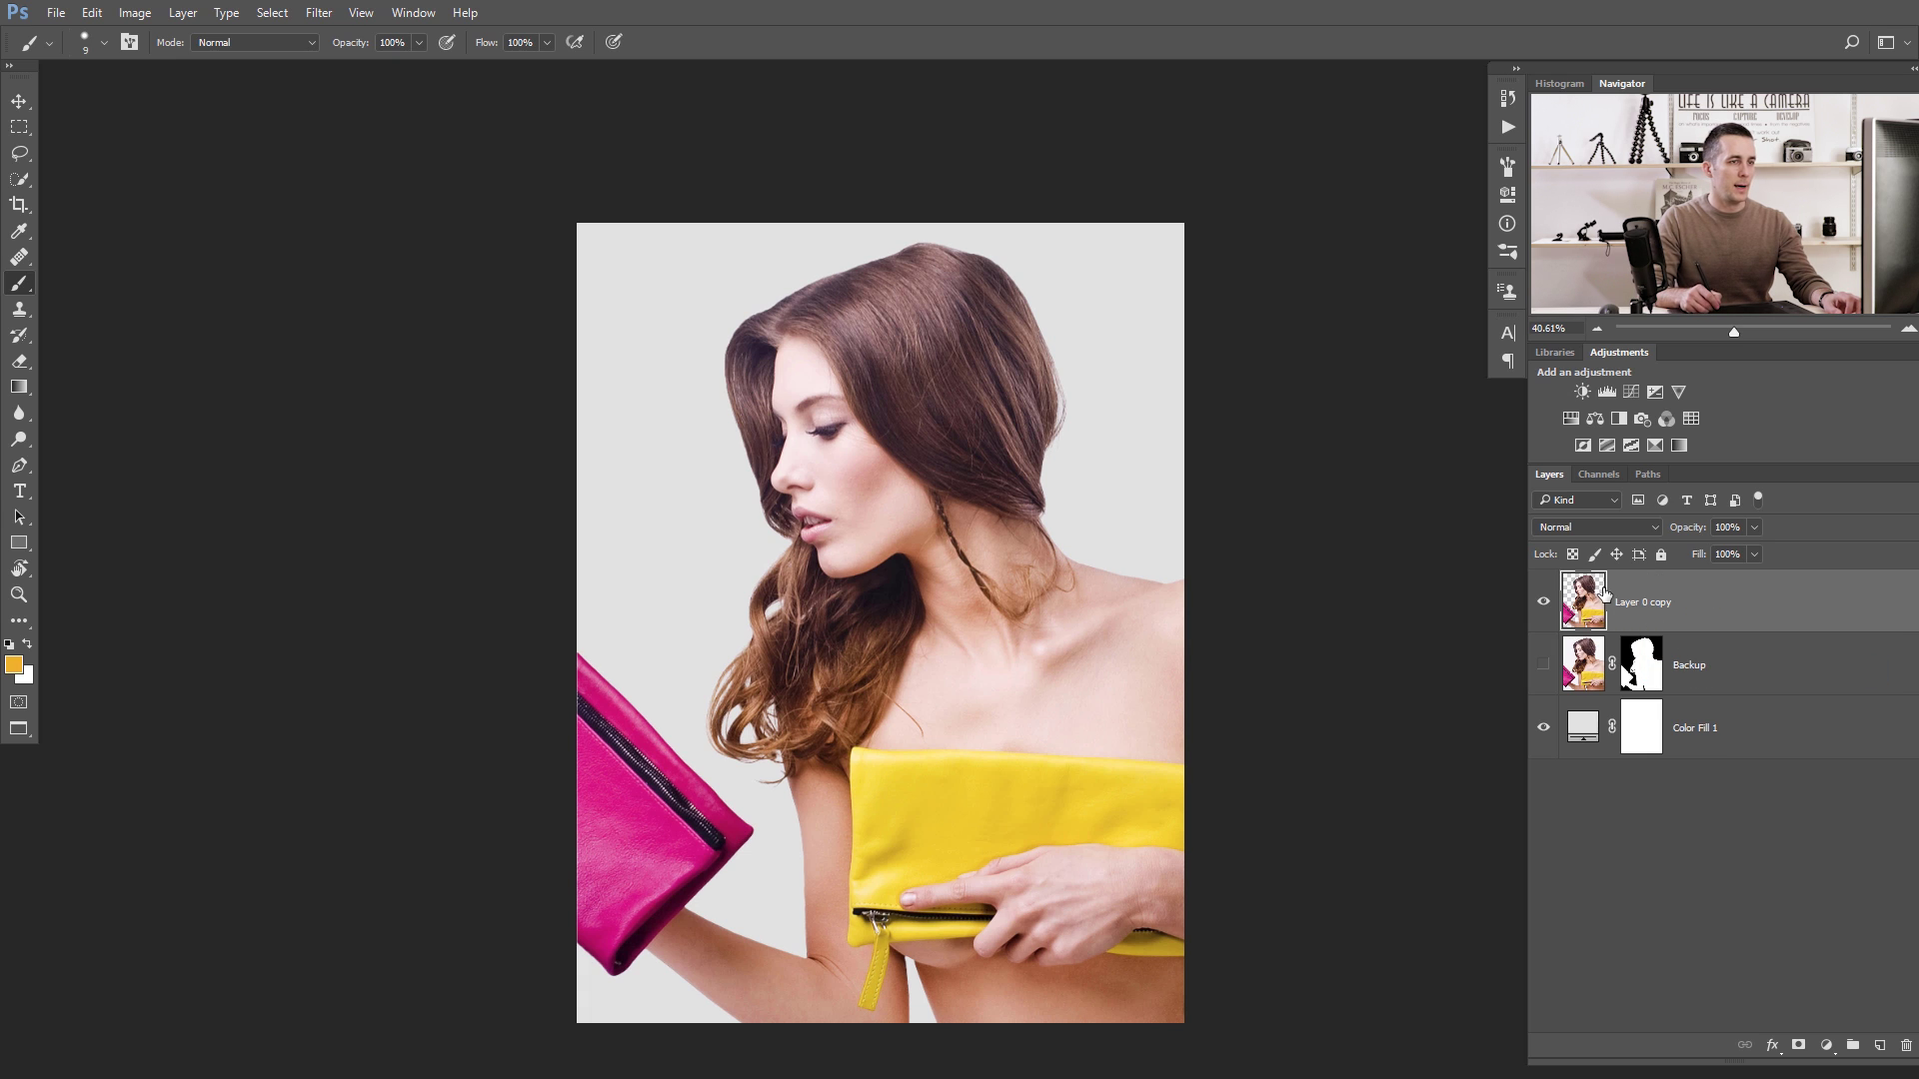
left_click(1545, 603)
left_click(1545, 603)
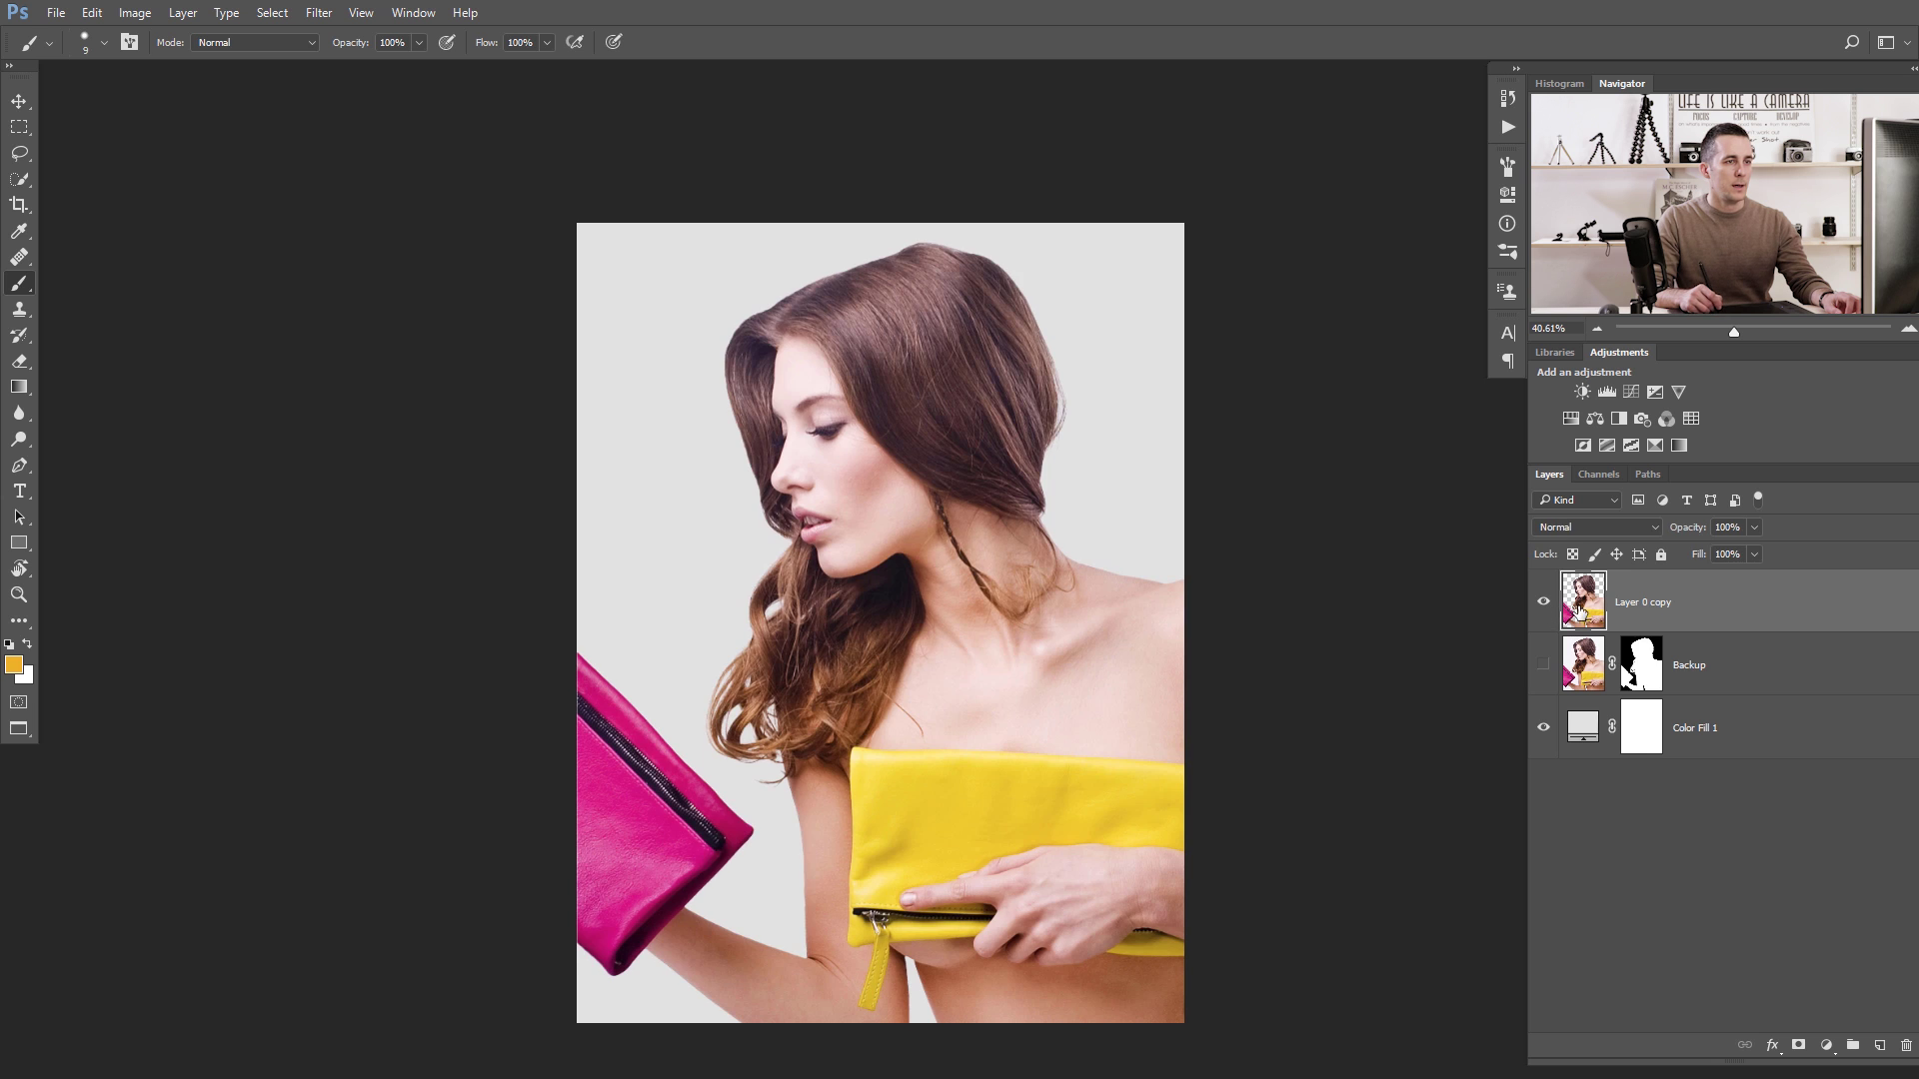
key("v")
mouse_move(950, 622)
left_mouse_down()
mouse_move(905, 623)
mouse_move(936, 615)
left_mouse_up()
key("ctrl+z")
Lasso the upper part of the head, cutting along a curved line from just above the lips to the back of the hair.
key("l")
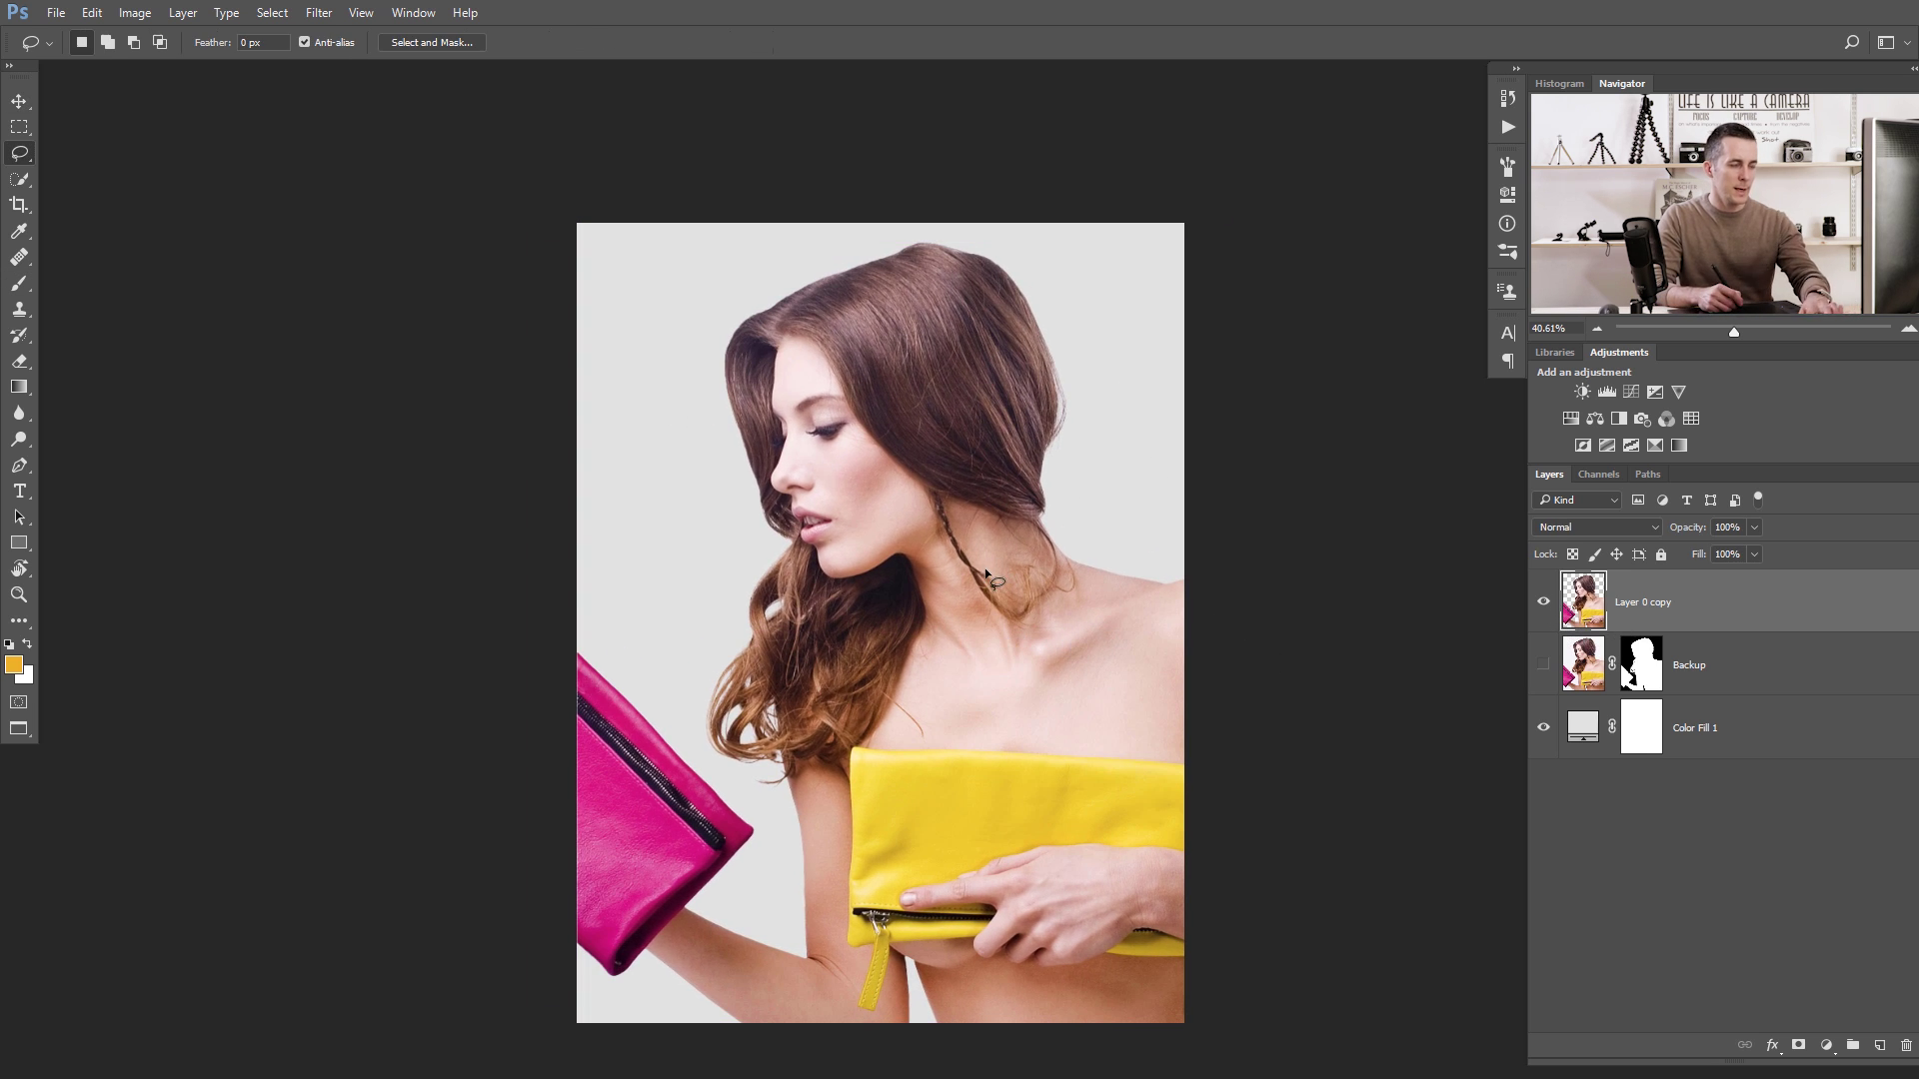
mouse_move(748, 434)
left_mouse_down()
mouse_move(789, 449)
mouse_move(874, 605)
mouse_move(879, 575)
mouse_move(779, 587)
left_mouse_up()
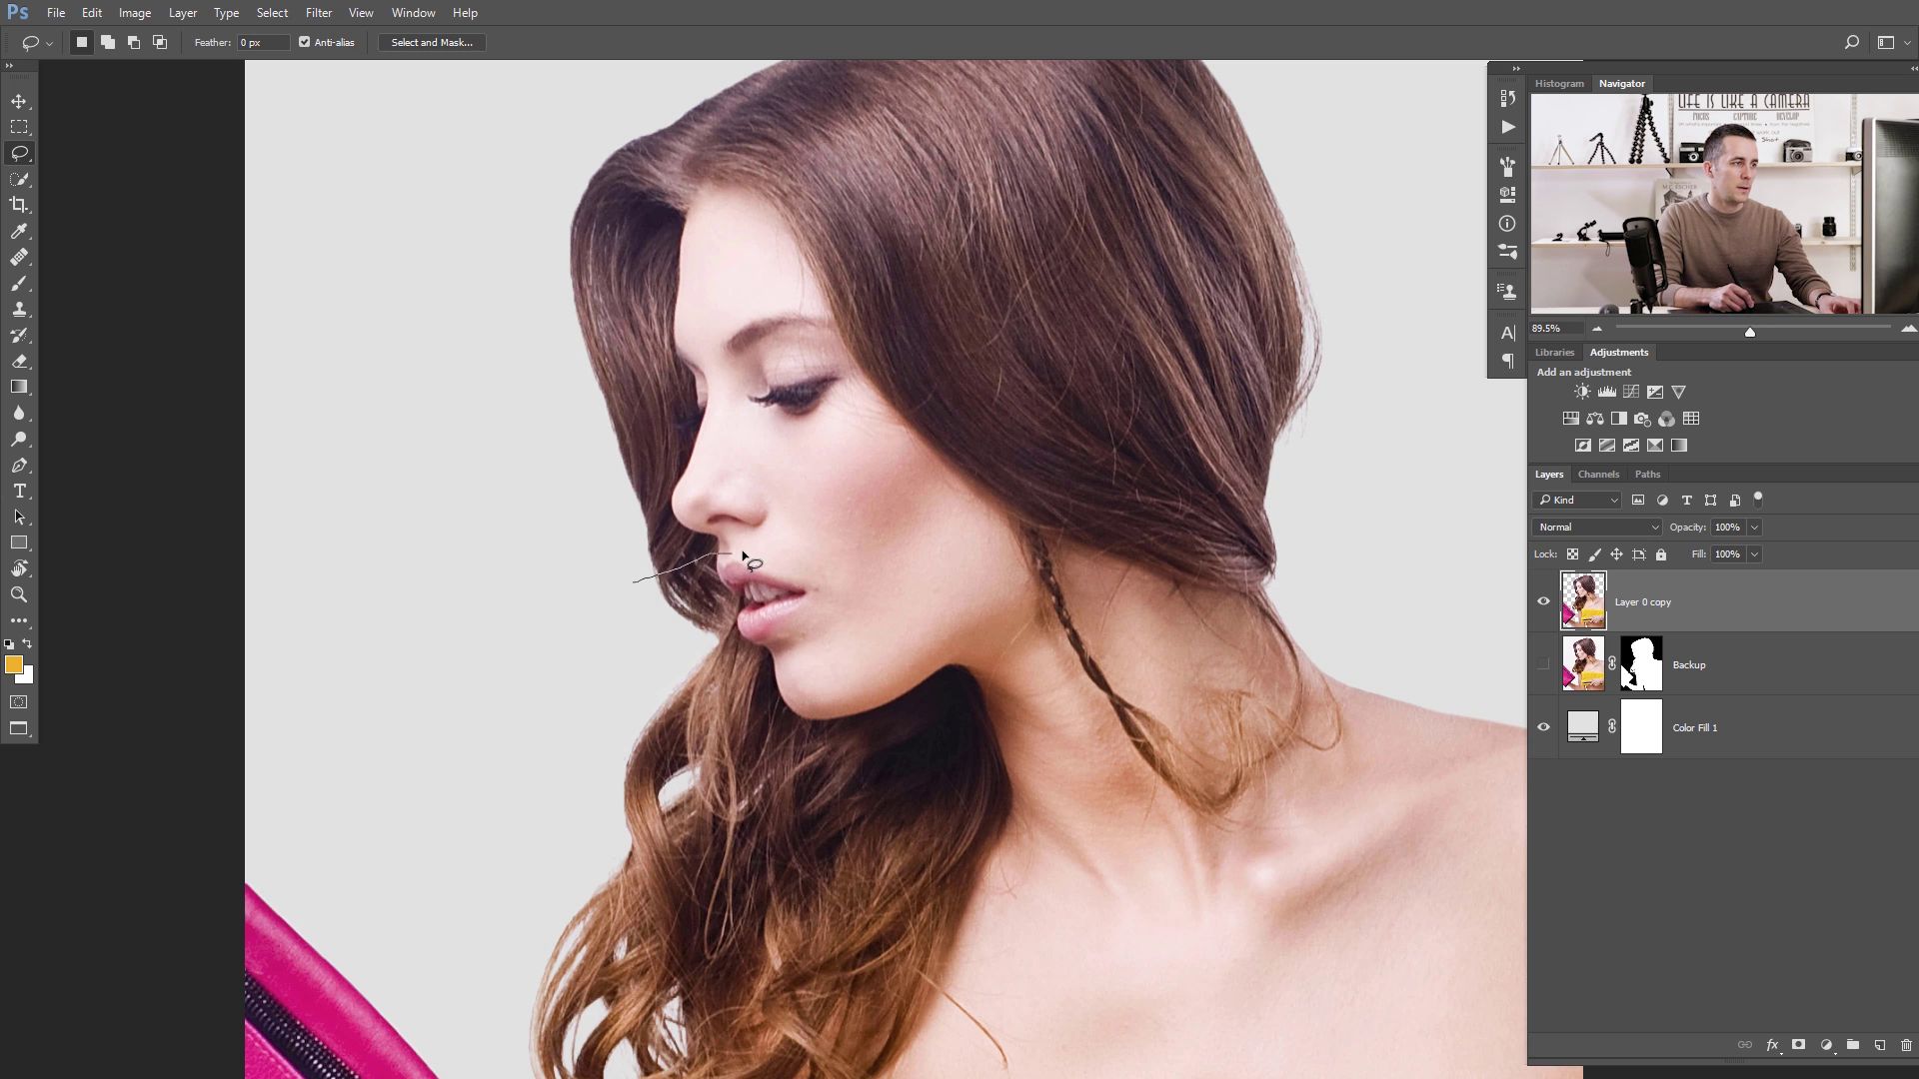
left_click_drag(743, 554, 1106, 399)
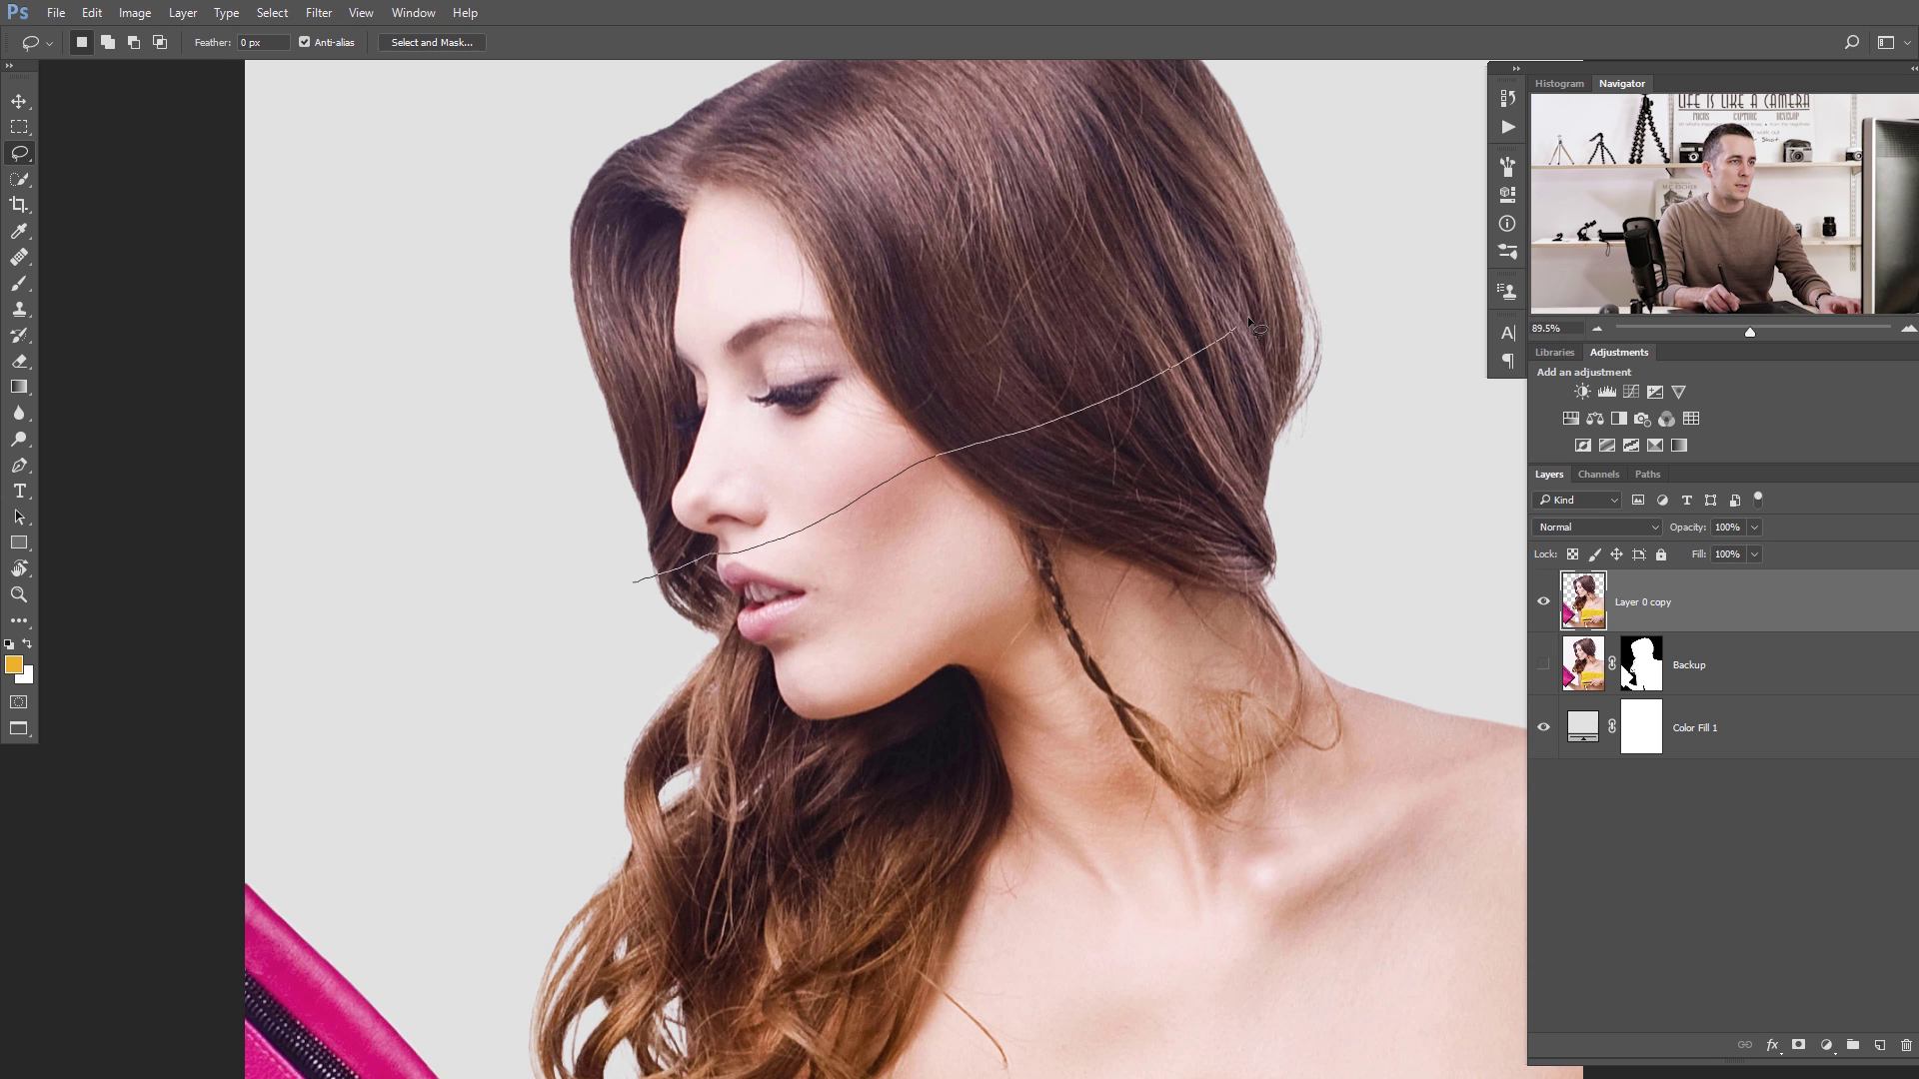
mouse_move(1306, 241)
left_mouse_down()
mouse_move(1292, 535)
mouse_move(1299, 478)
mouse_move(1248, 313)
mouse_move(1091, 229)
mouse_move(800, 246)
mouse_move(552, 367)
mouse_move(477, 524)
mouse_move(487, 659)
mouse_move(530, 780)
mouse_move(620, 873)
left_mouse_up()
key("space")
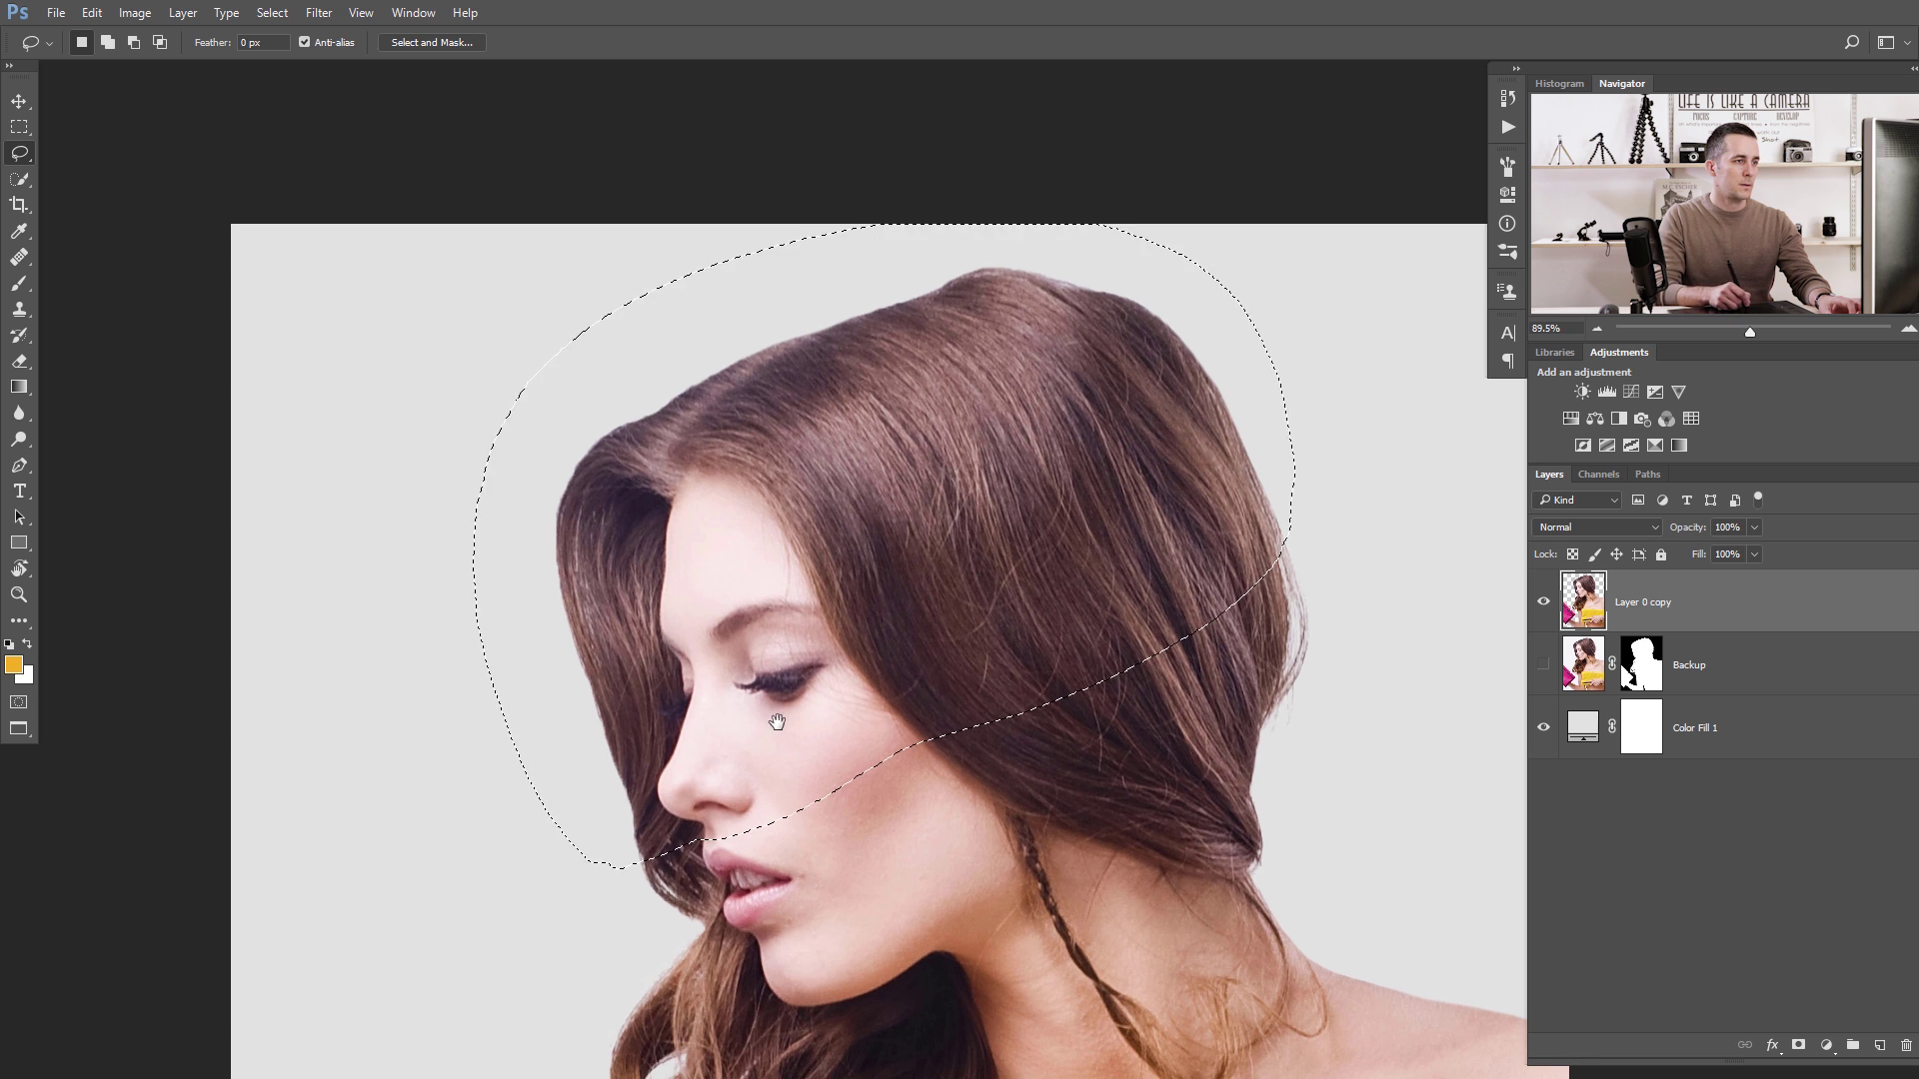
scroll(1109, 614, "down", 3, "alt")
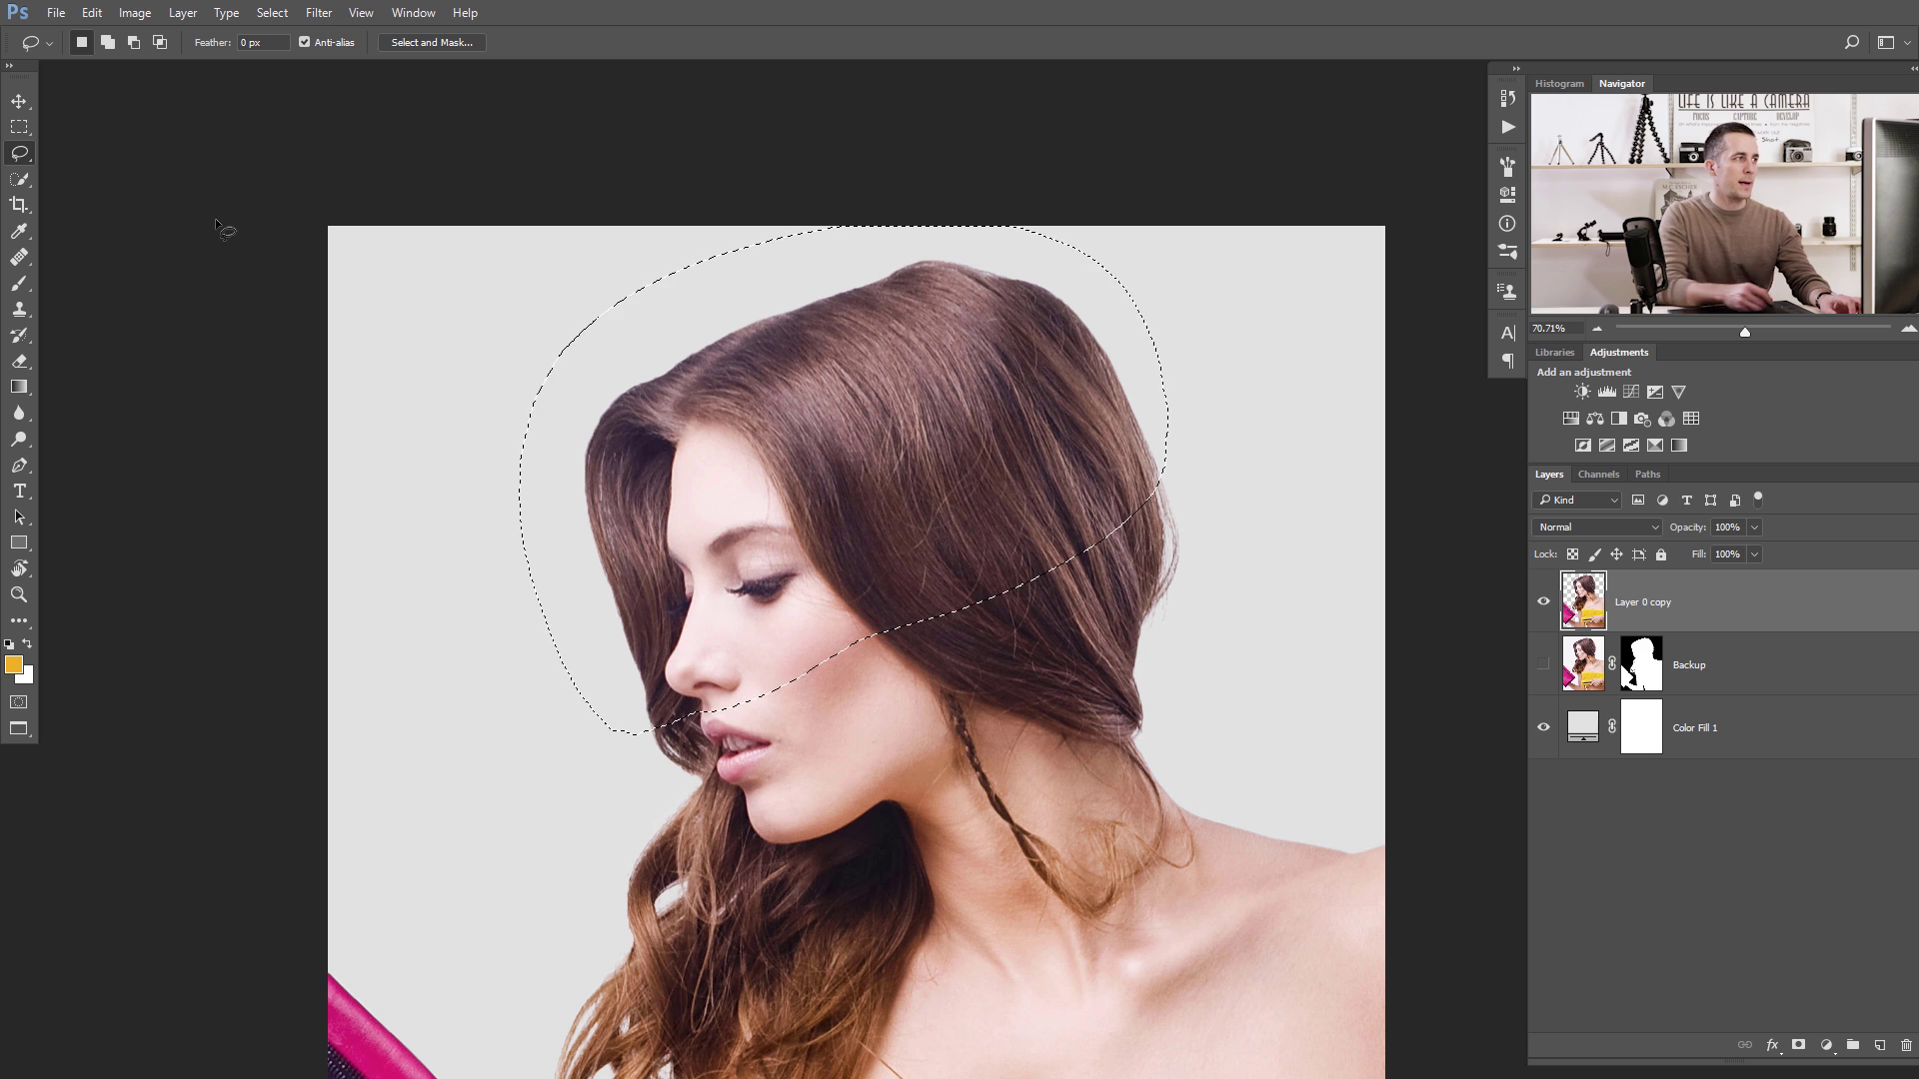
Cut the selected upper head to a new layer and move it up and slightly left to open a gap.
left_click(182, 12)
mouse_move(195, 35)
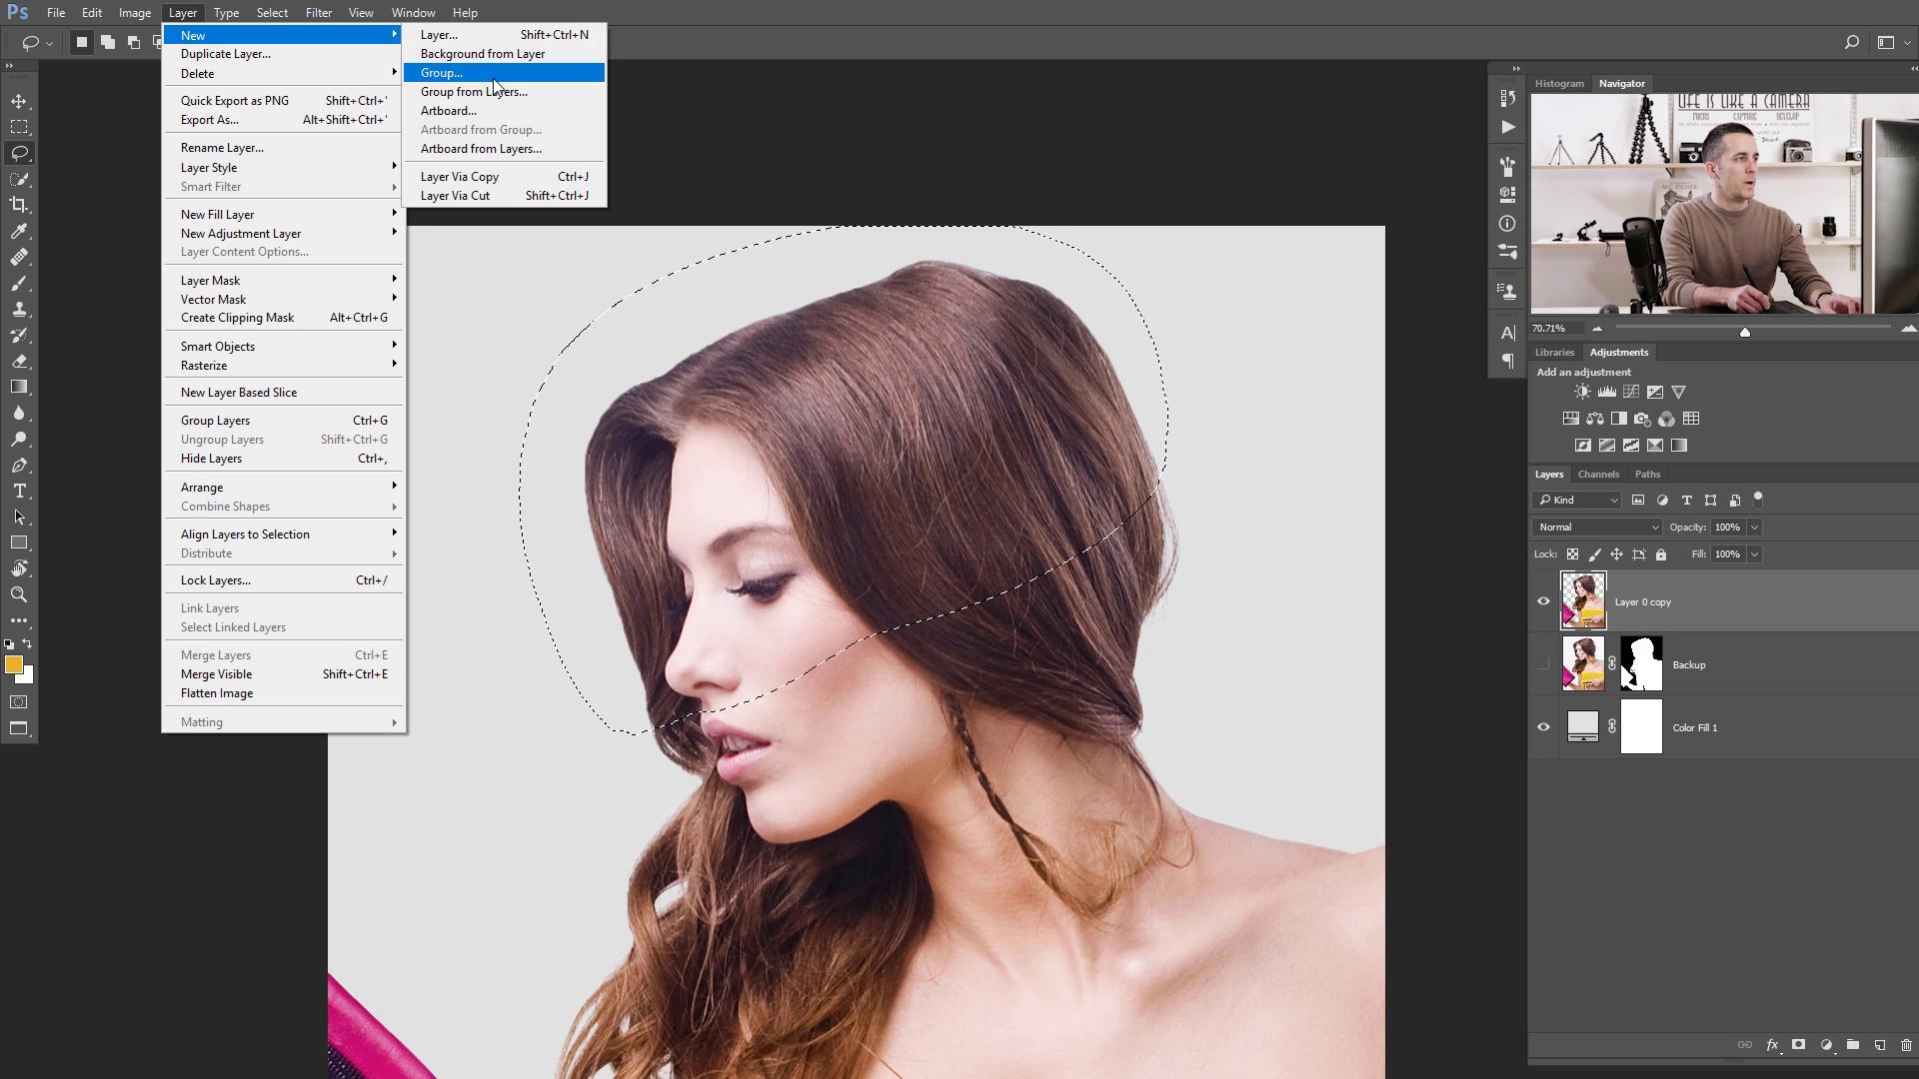
left_click(491, 197)
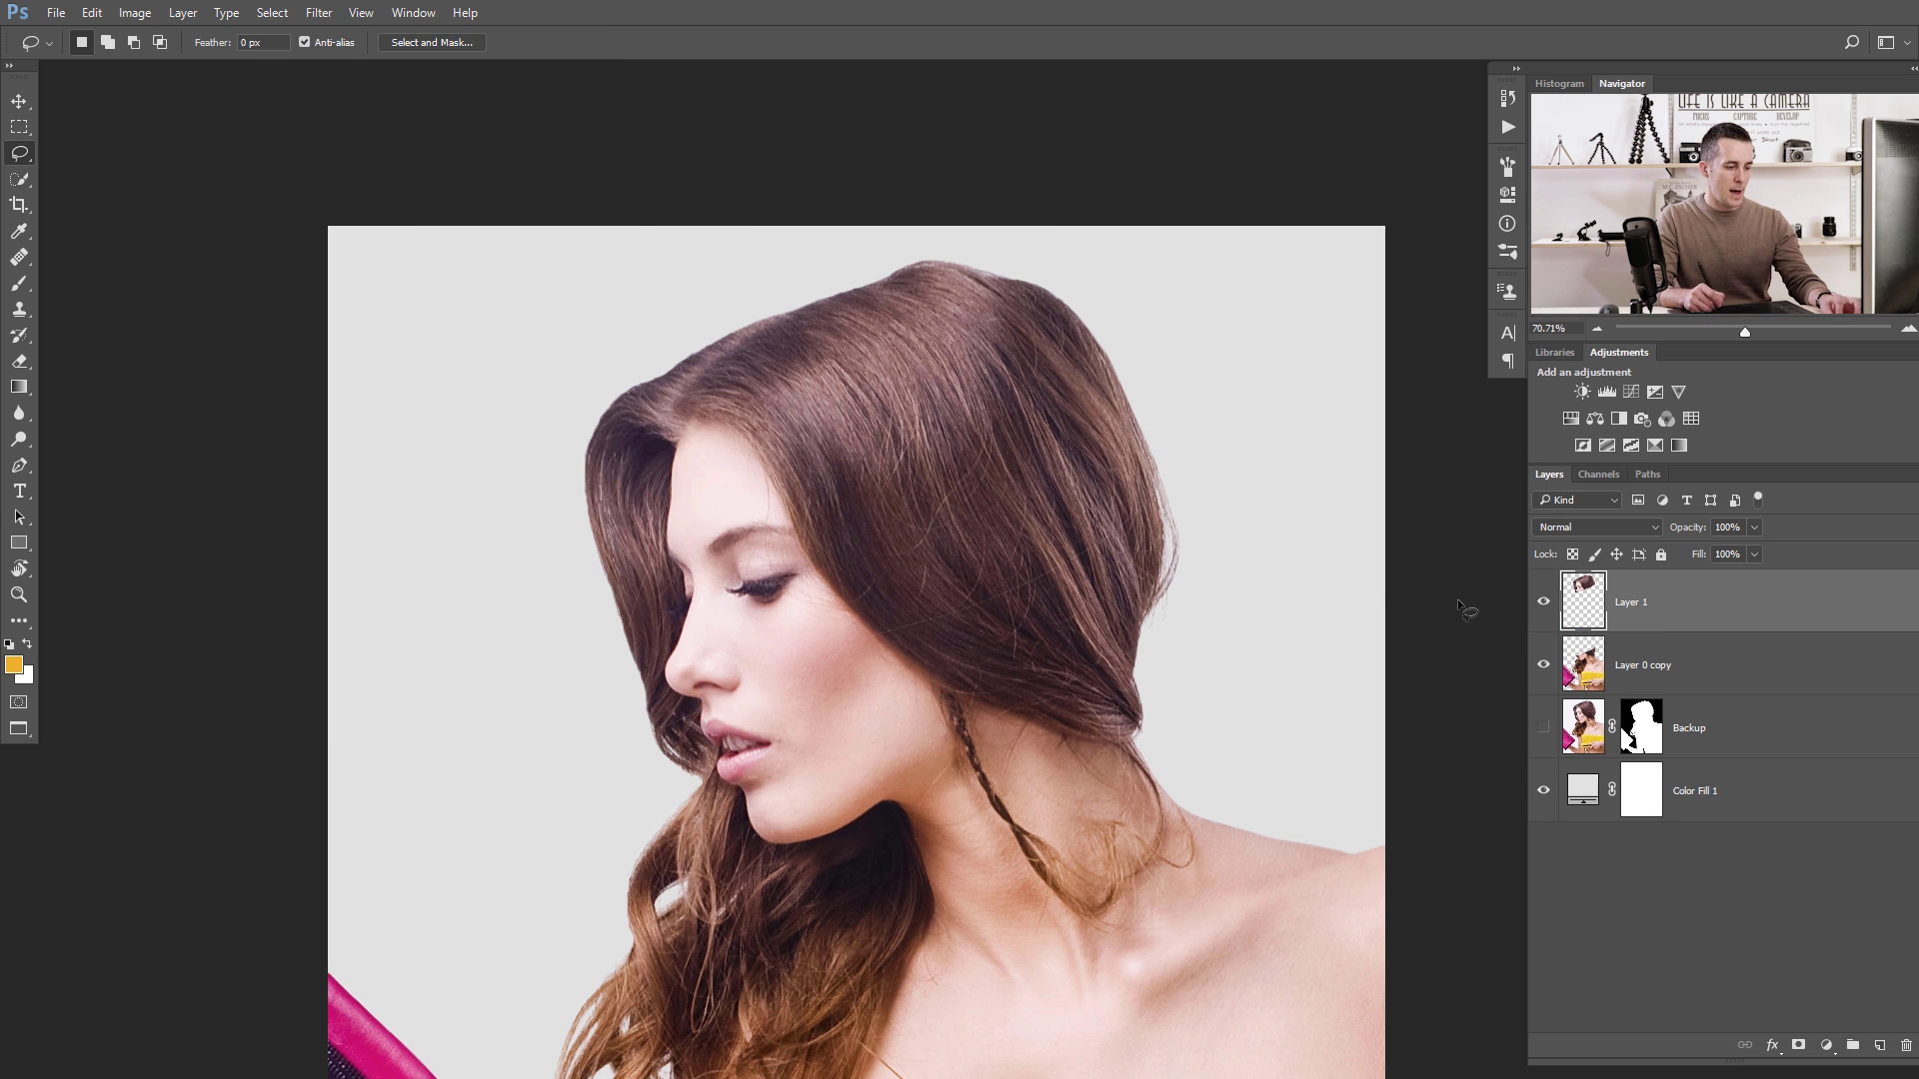
key("v")
left_click_drag(901, 487, 879, 440)
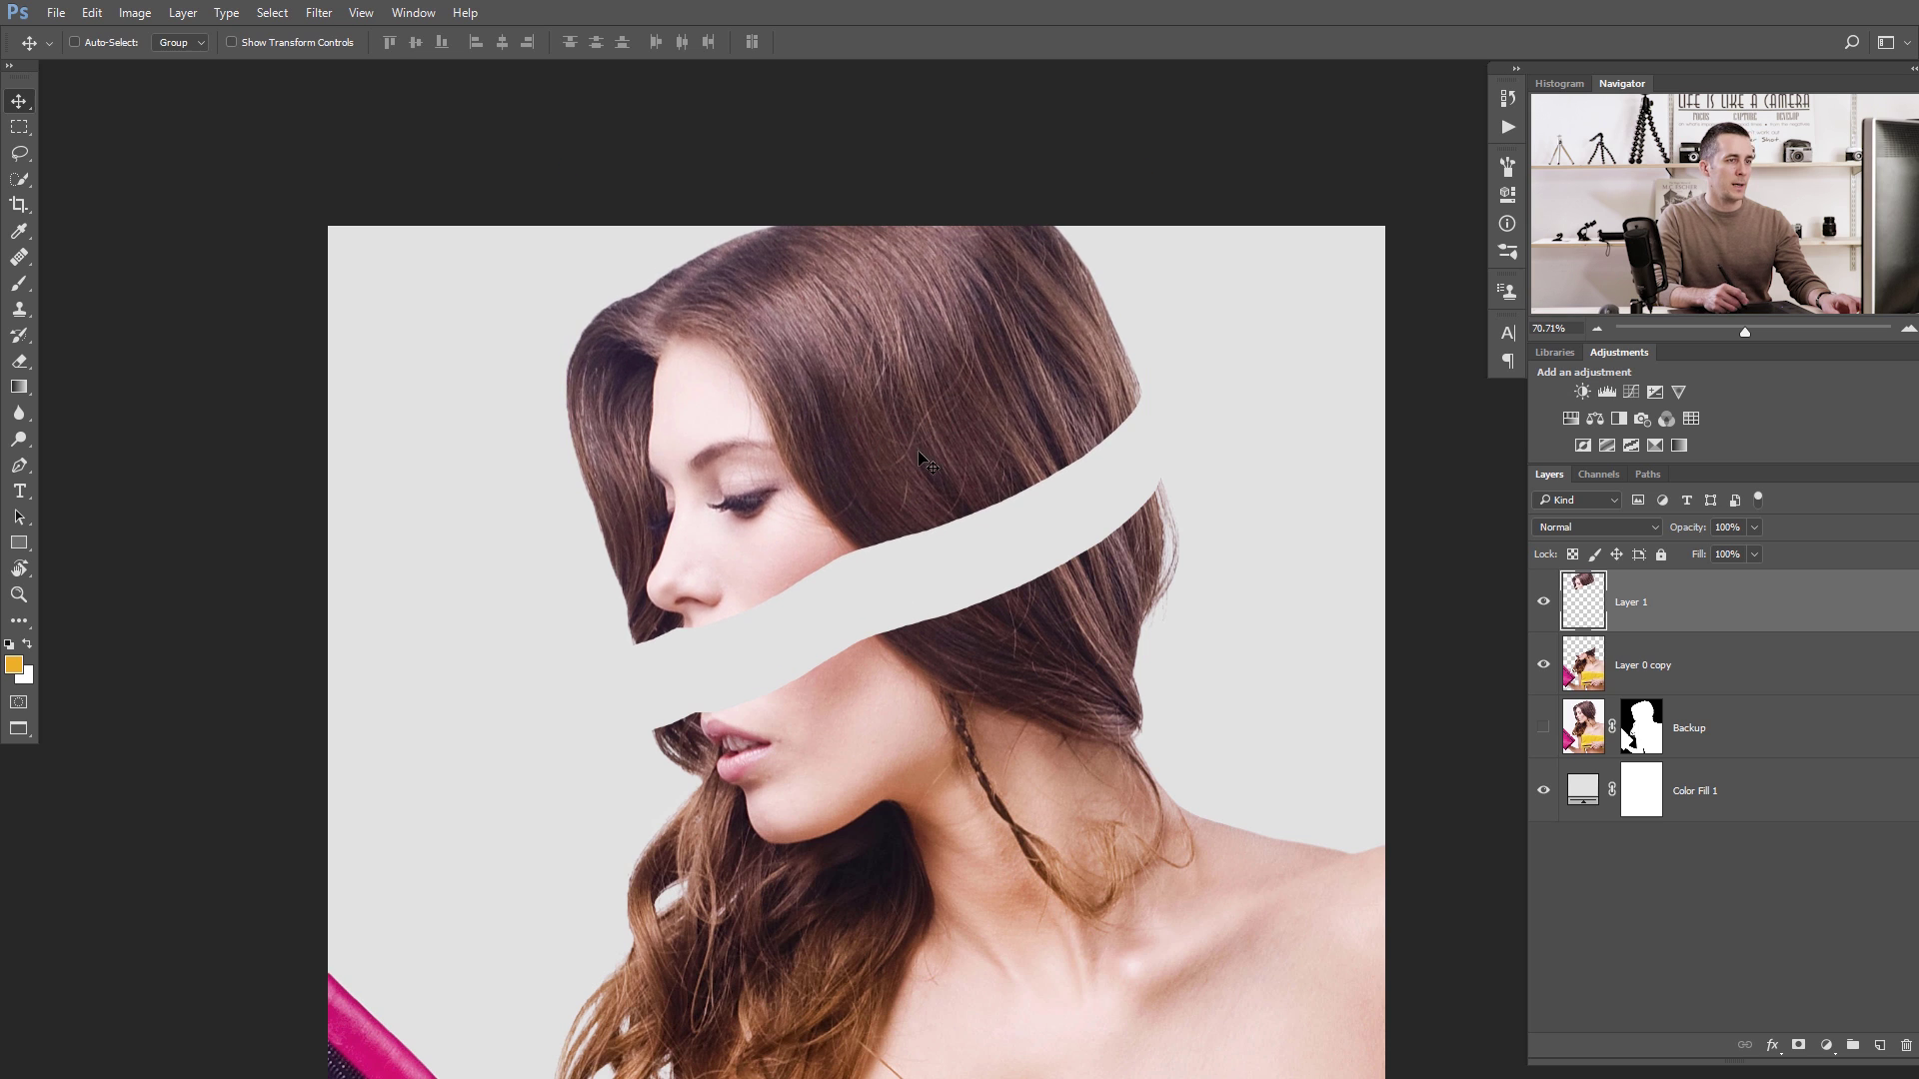
Rename the body layer as Lower part and the cut head layer as Upper part.
double_click(1648, 665)
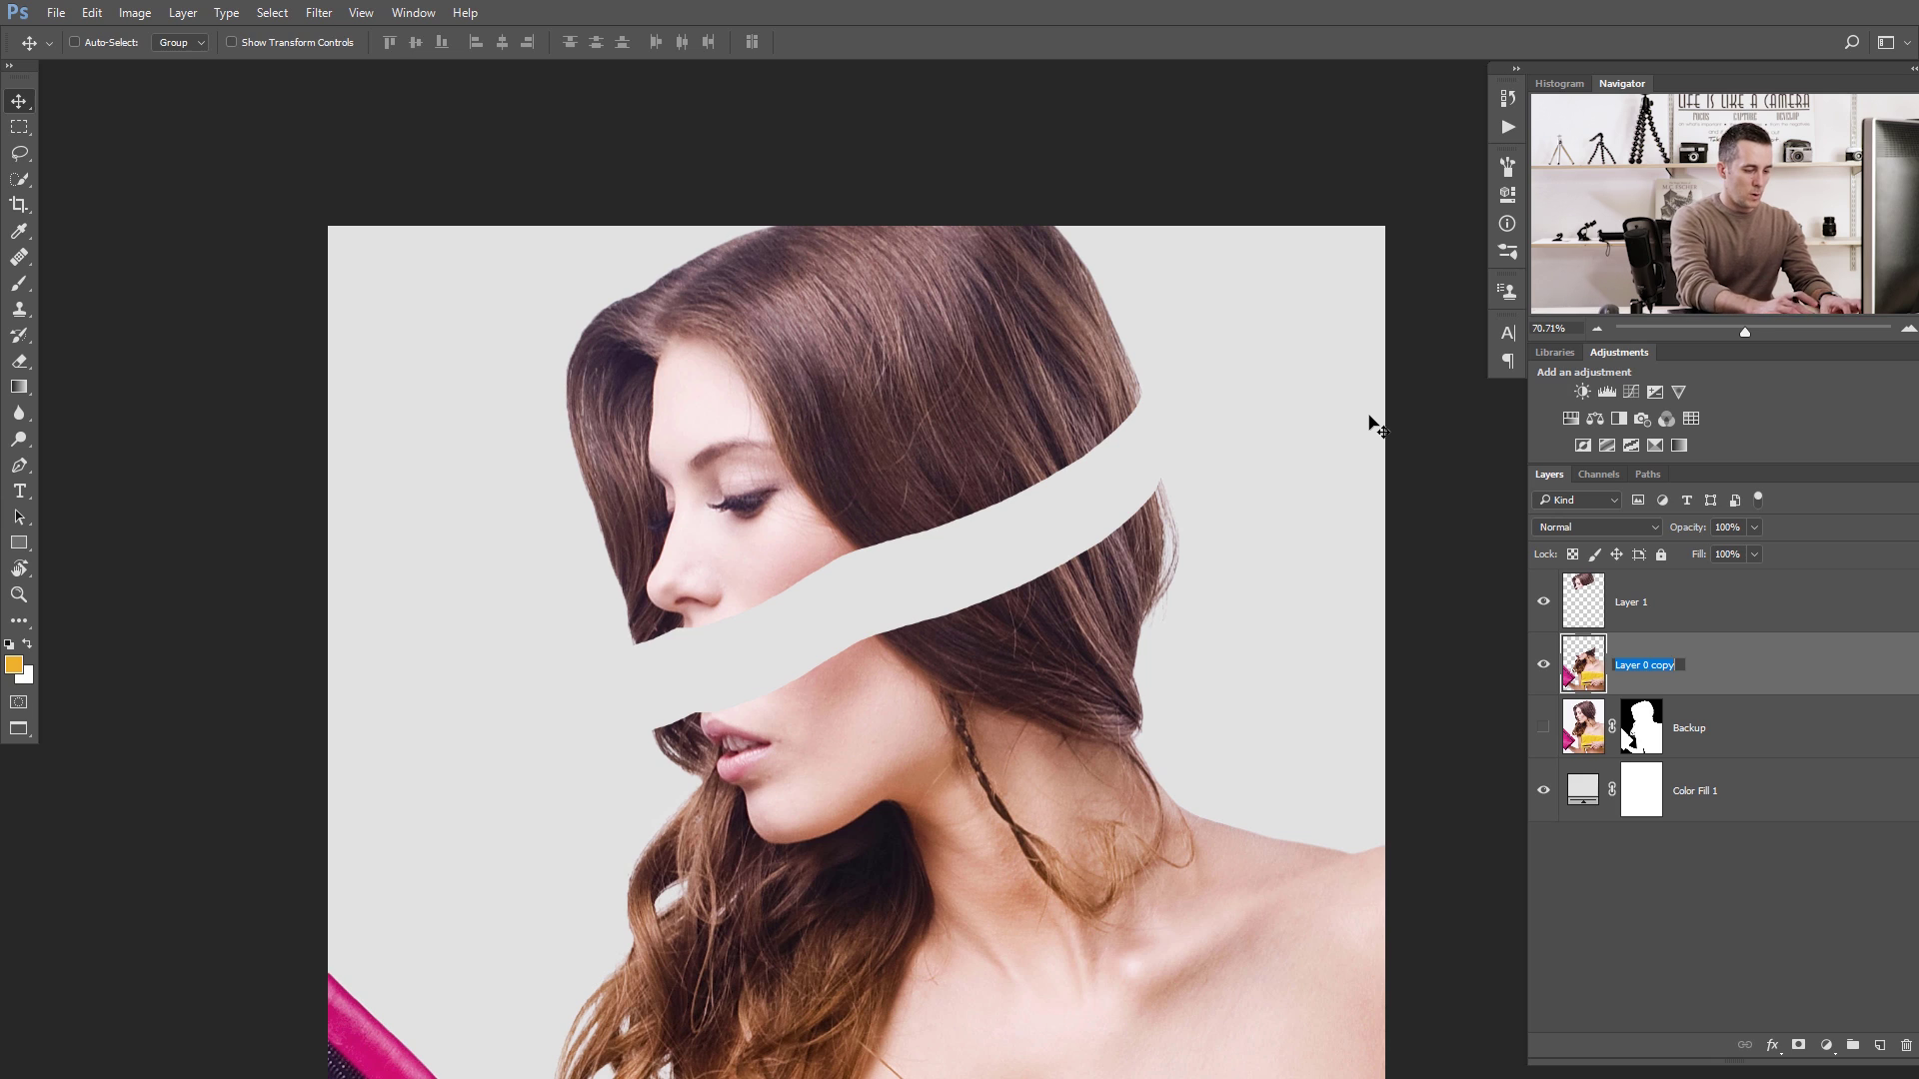
type("Lower part")
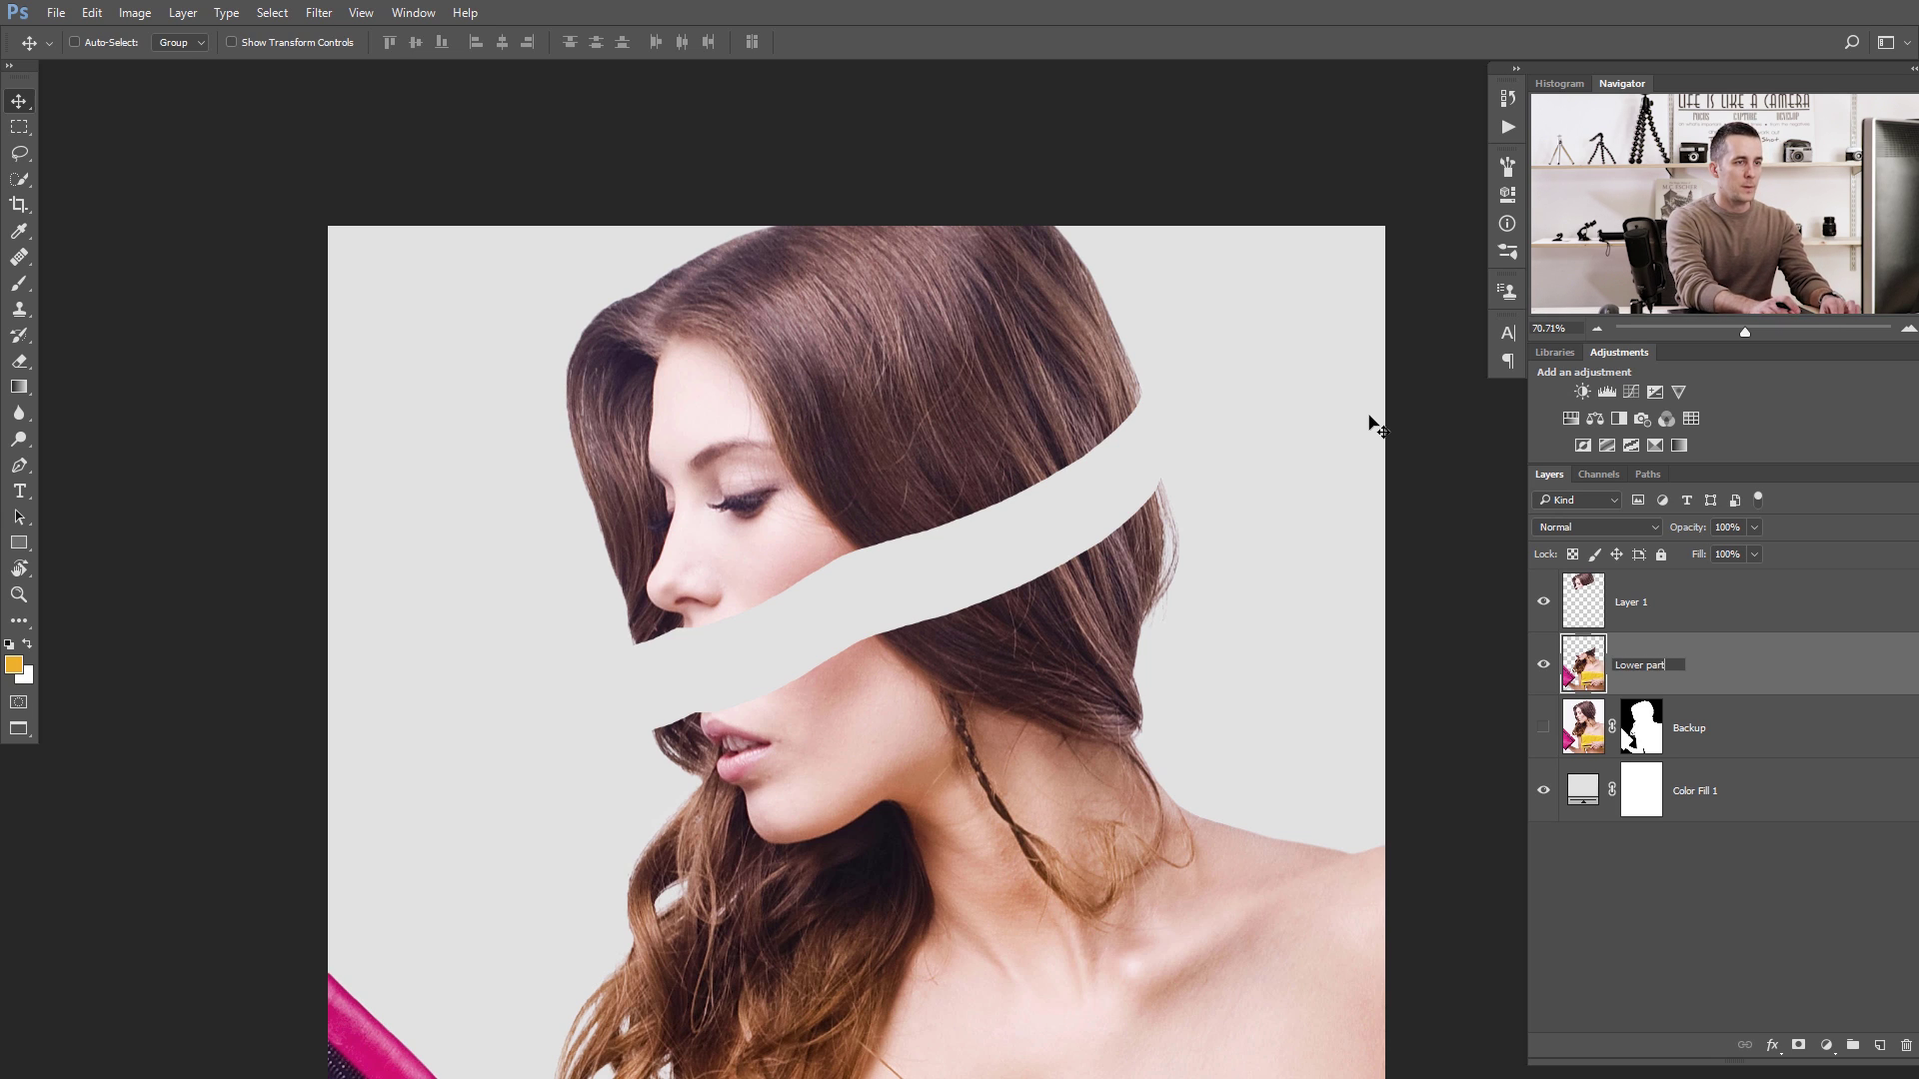
key("Return")
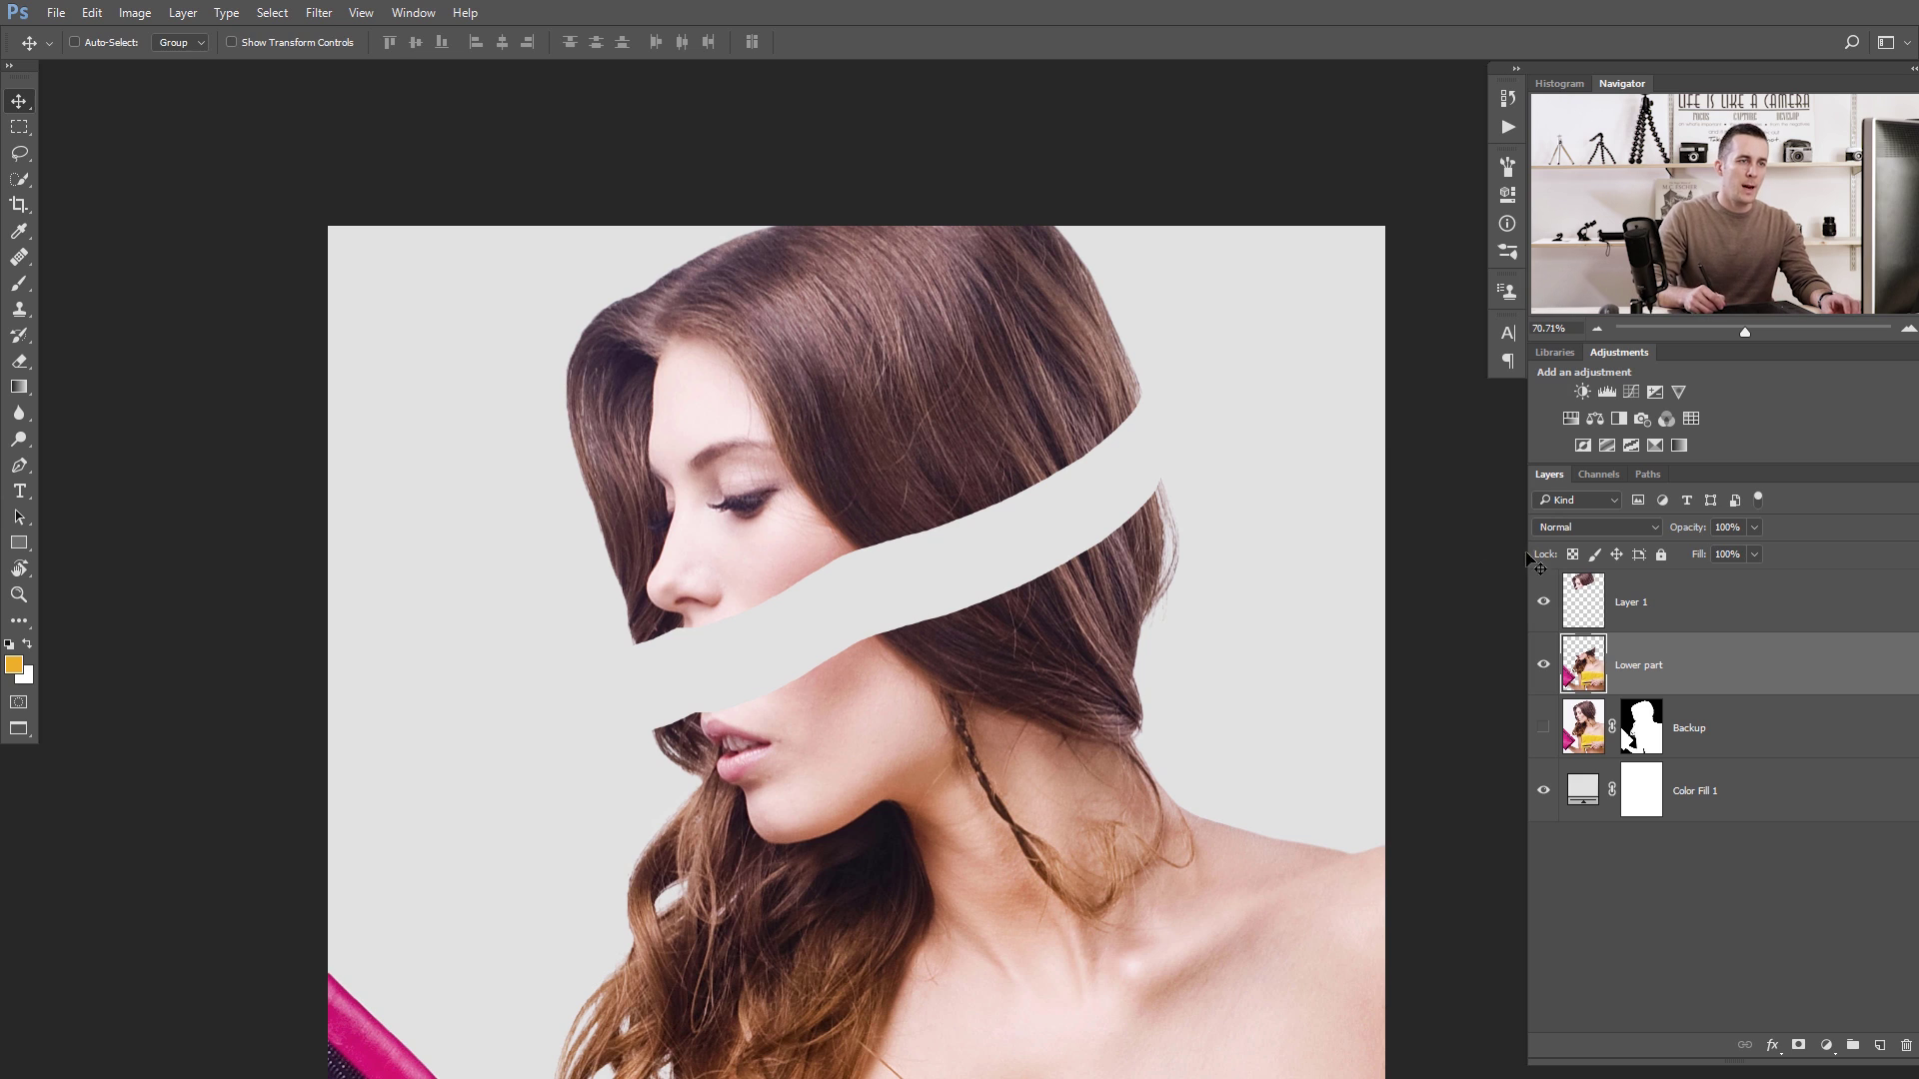
double_click(1632, 604)
type("Upper part")
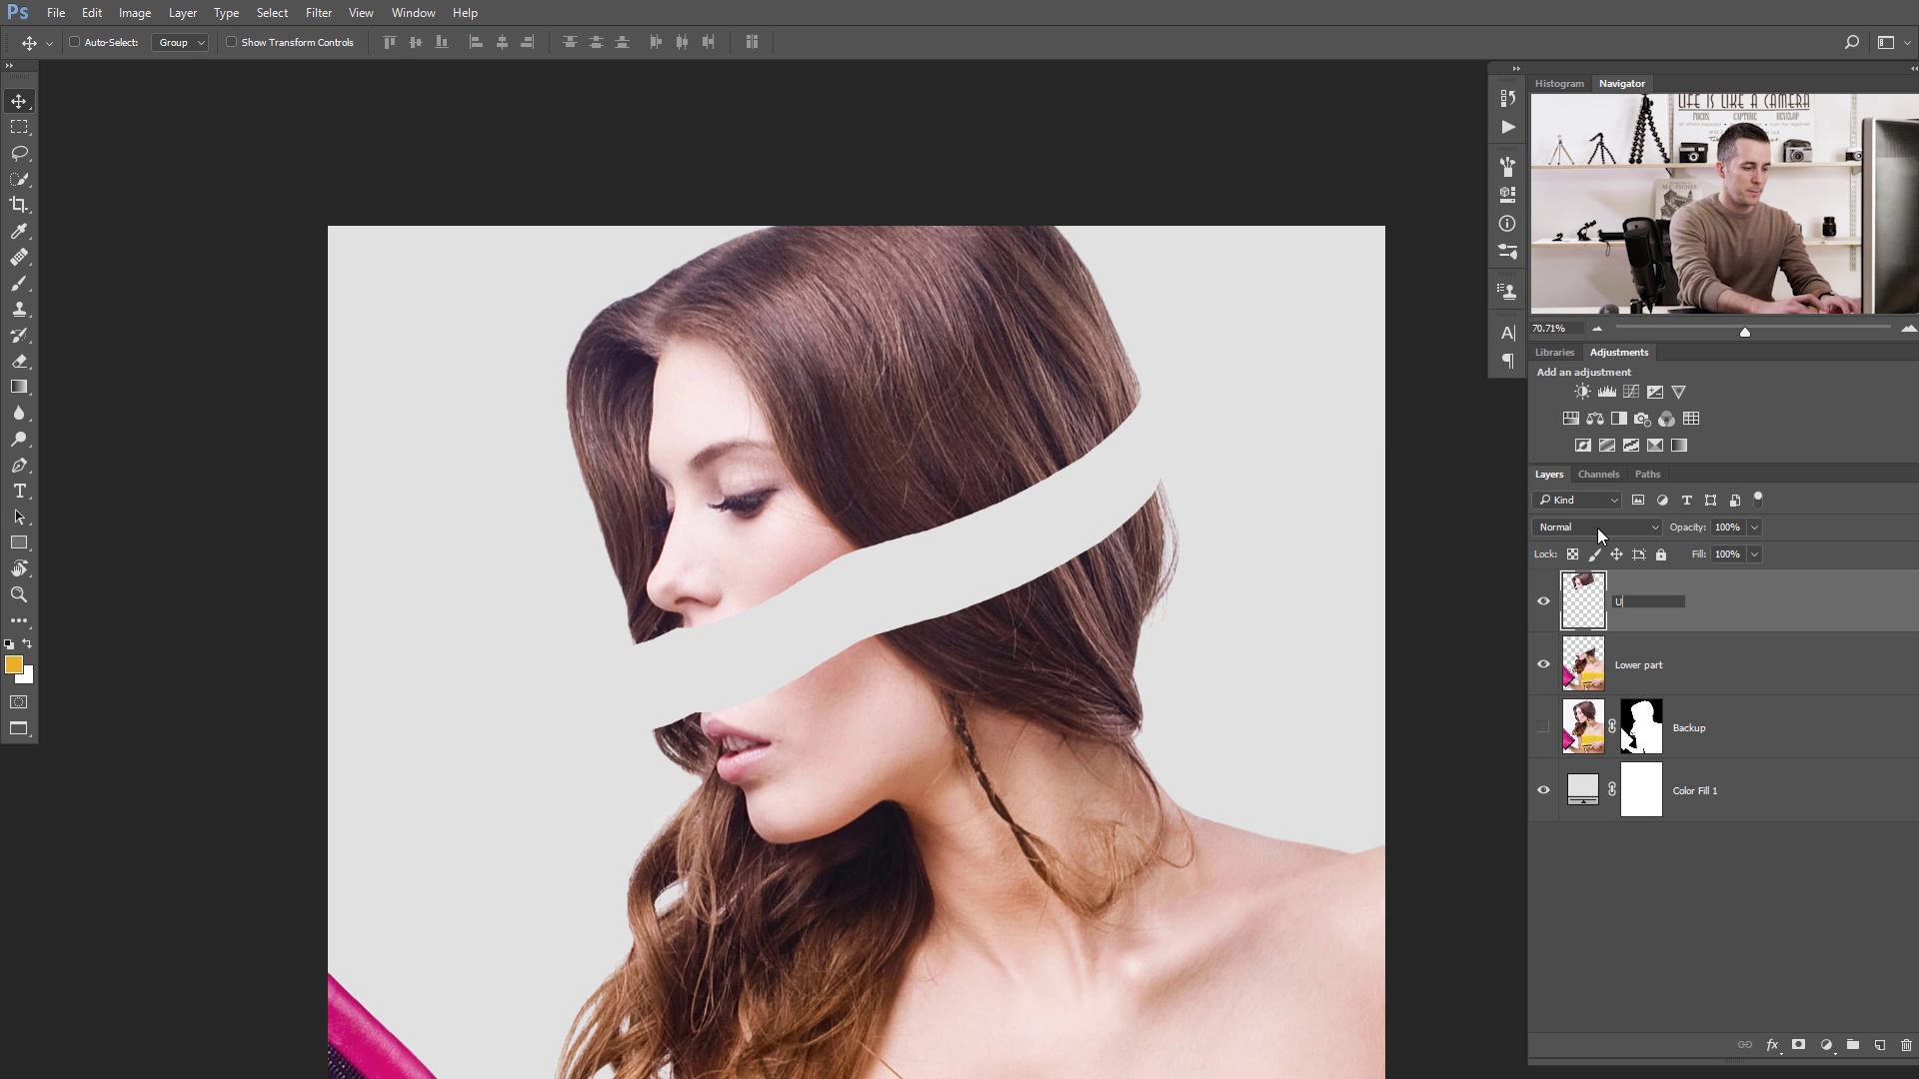
key("Return")
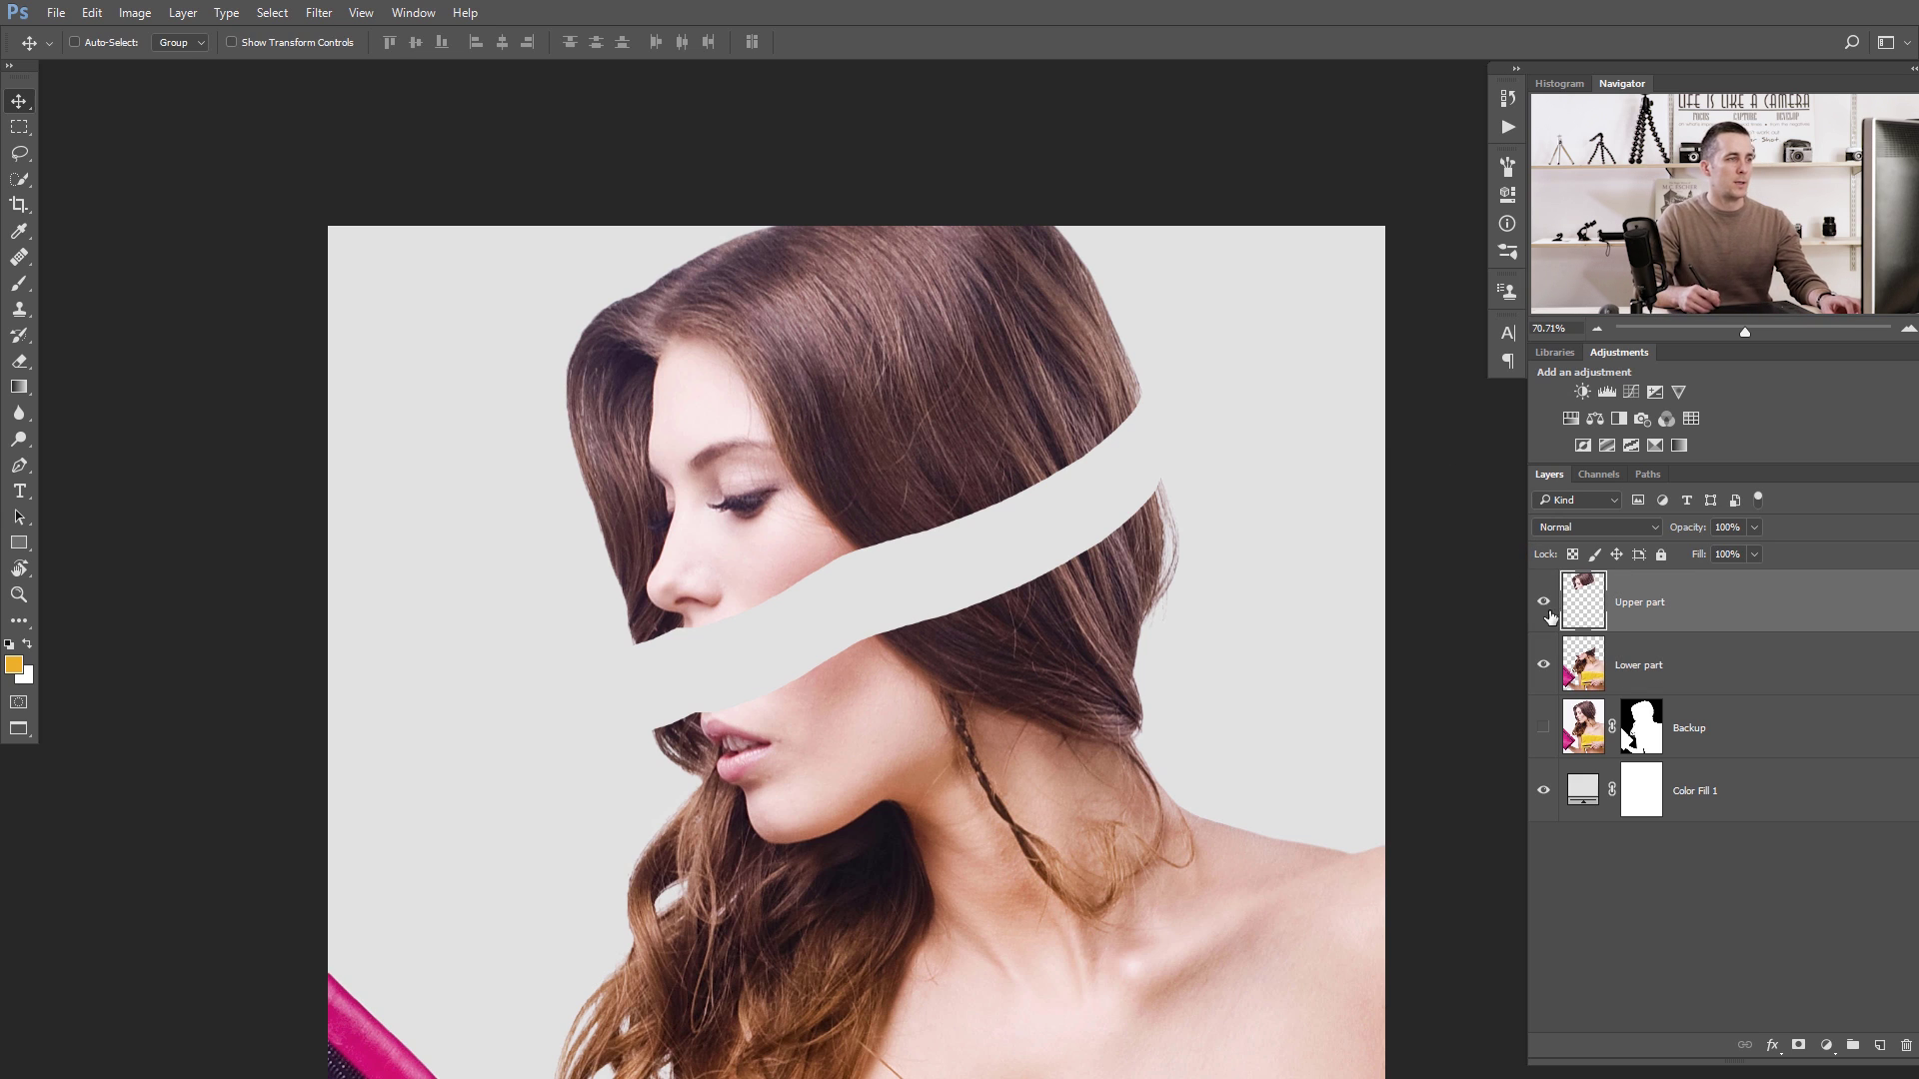
Create a new empty layer named Color part and place it directly beneath Lower part.
left_click(1649, 688)
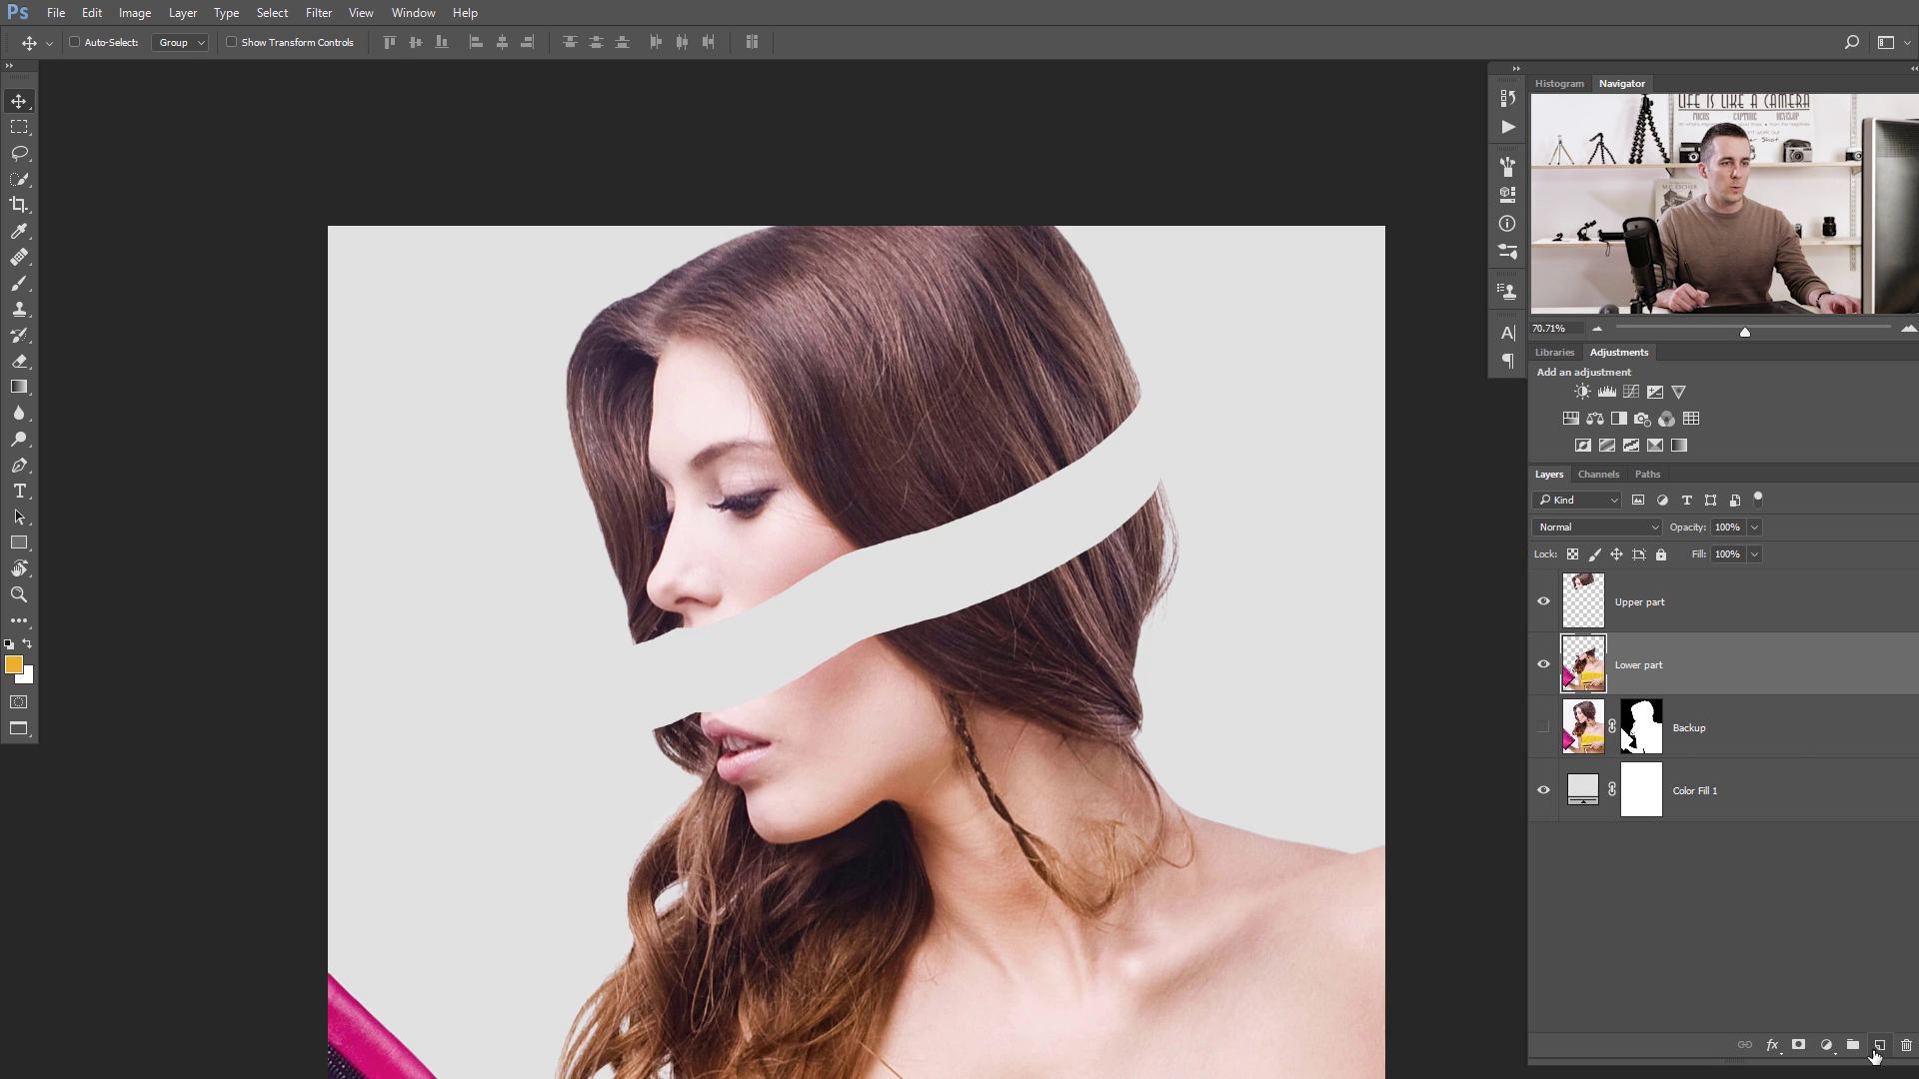
left_click(1876, 1049)
double_click(1629, 666)
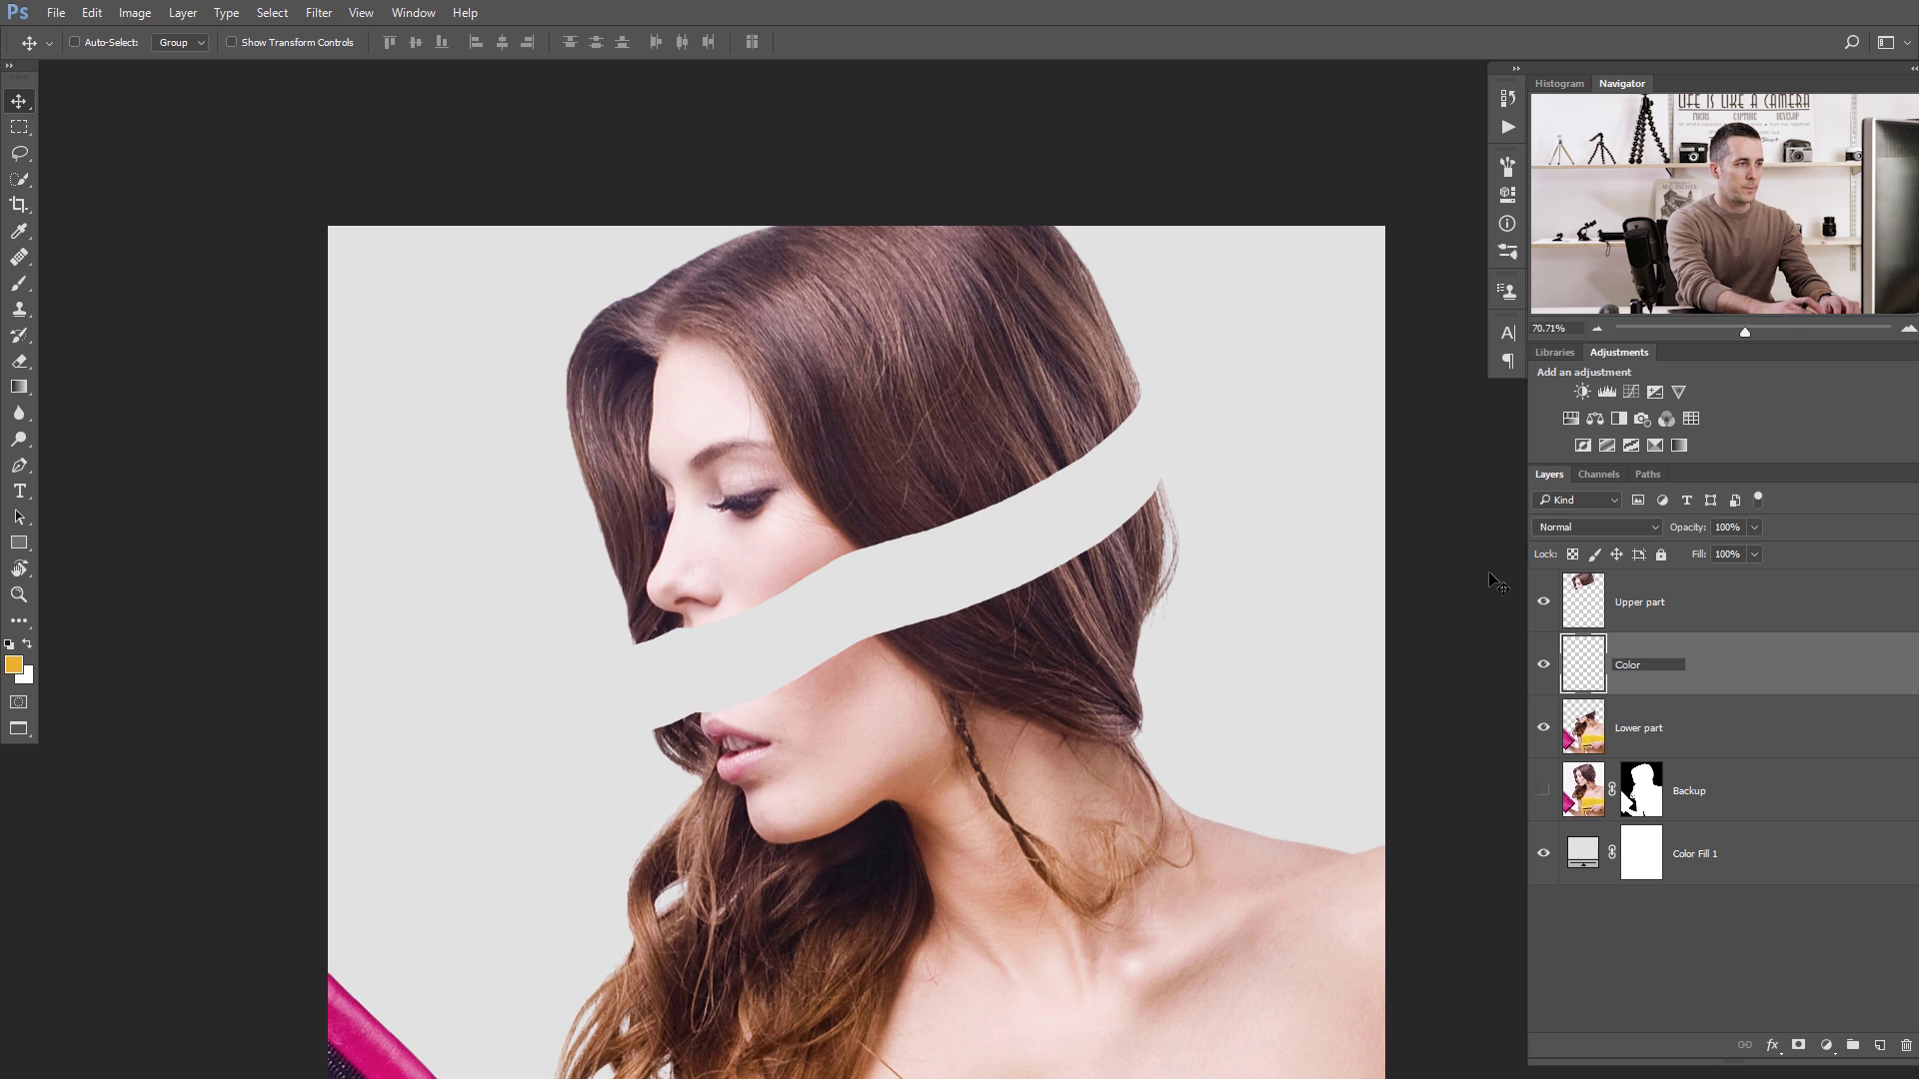
key("Return")
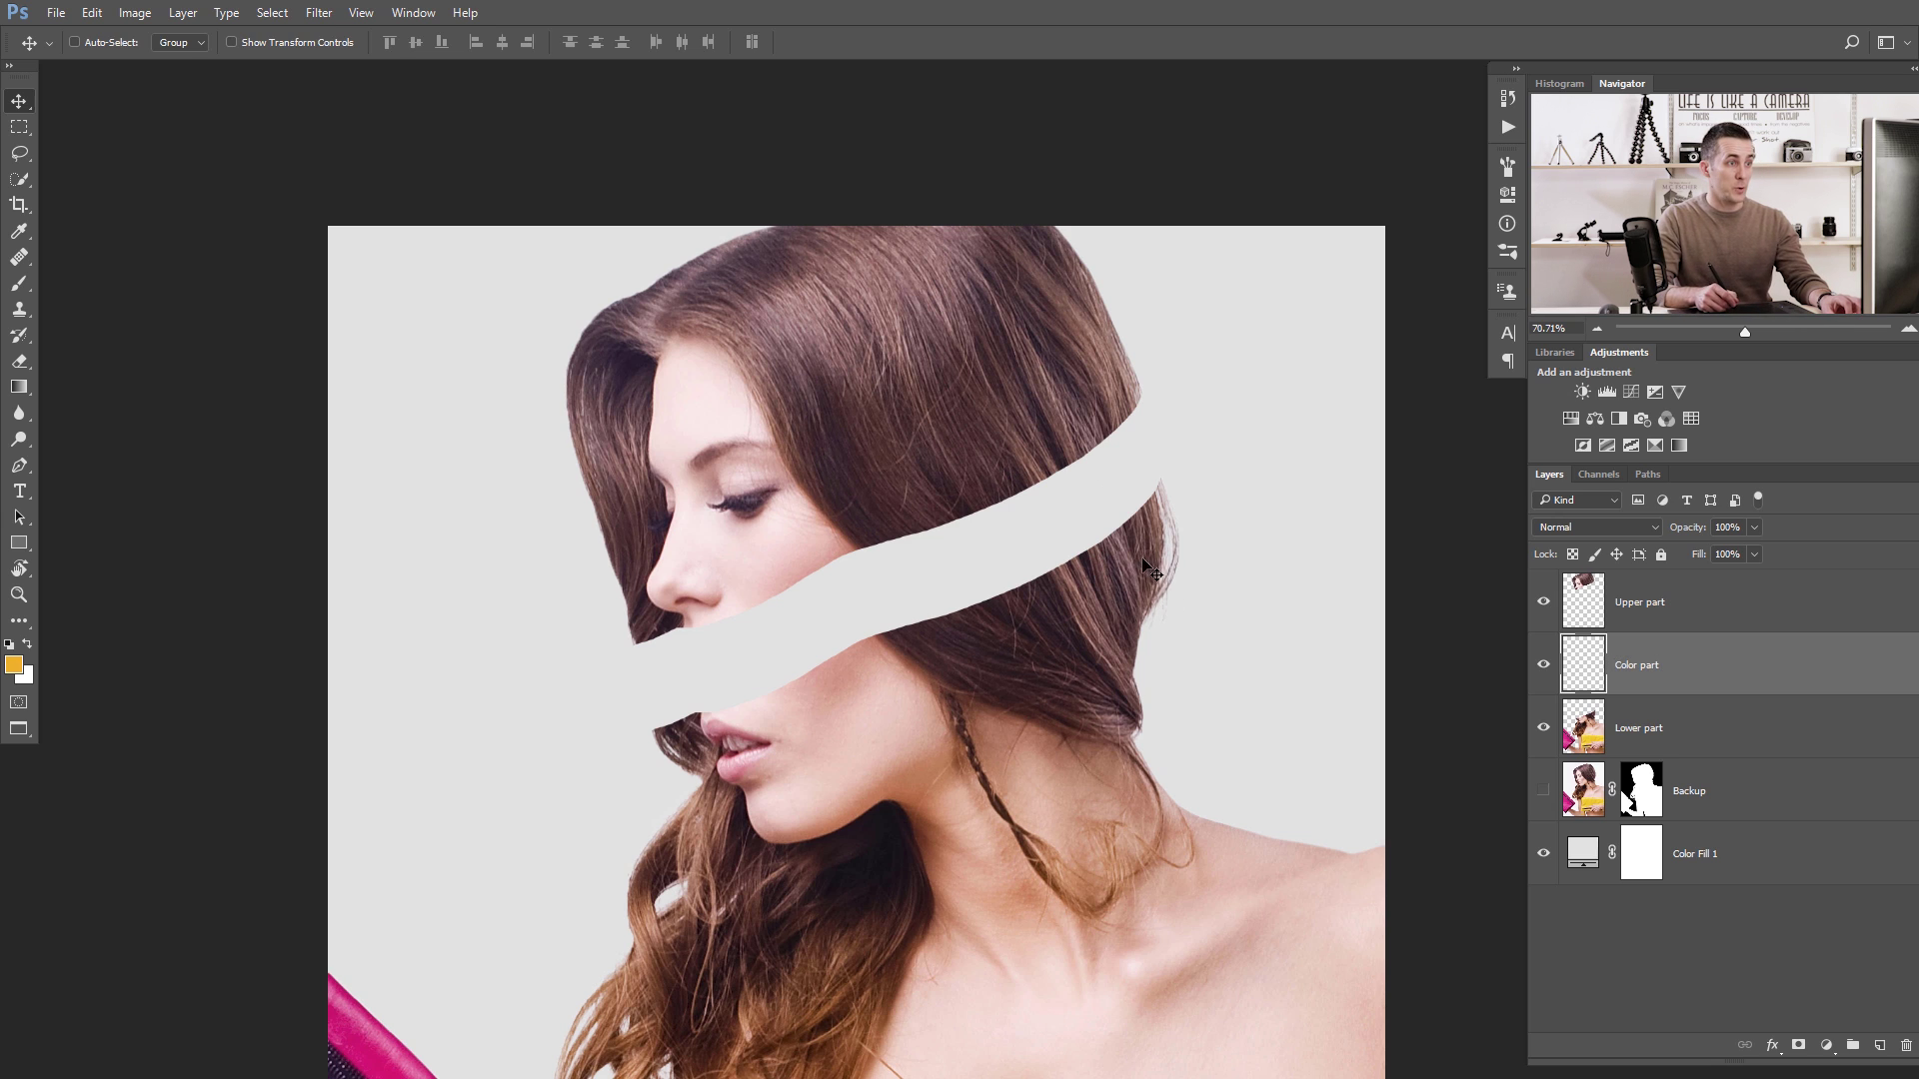
left_click_drag(1589, 685, 1603, 745)
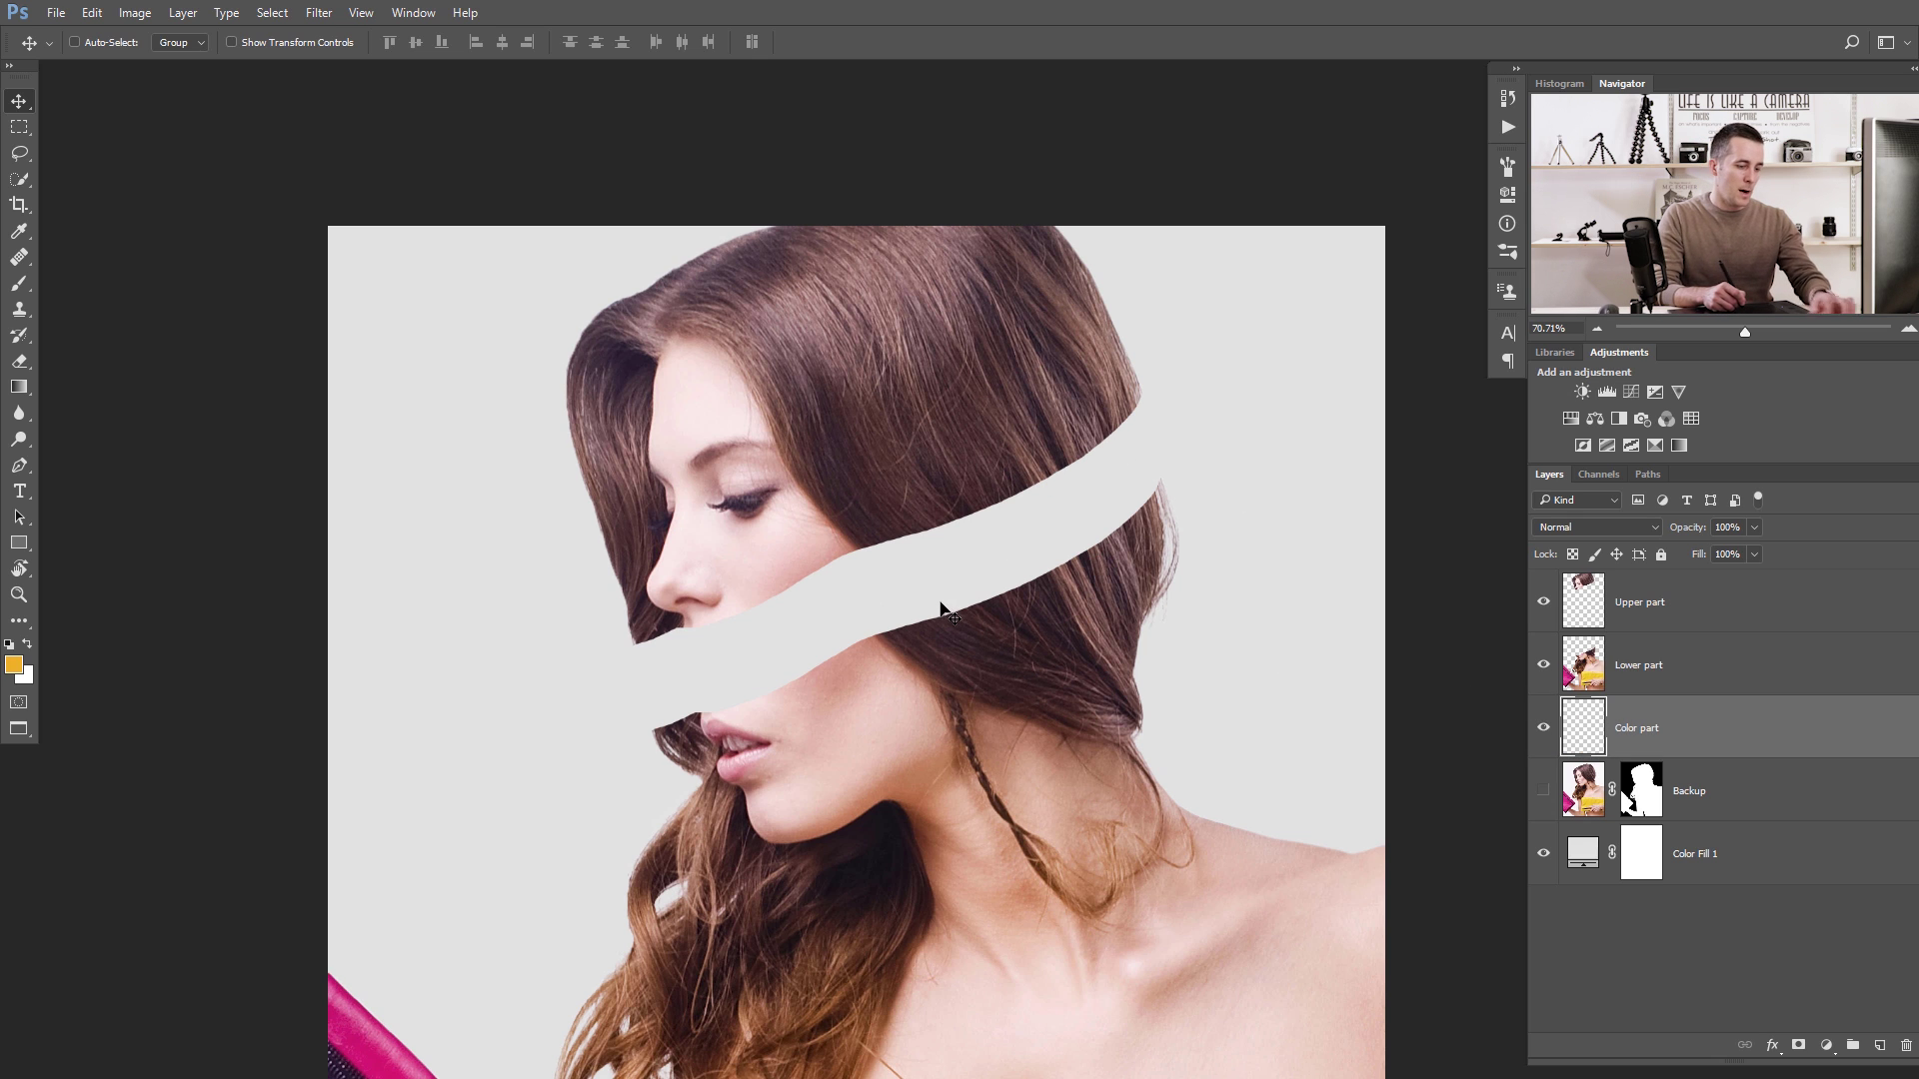
Lasso an elongated area in the gap that overlaps the lower head's cut edge from the back hair to the strands beside the lips.
key("l")
scroll(1010, 544, "up", 2)
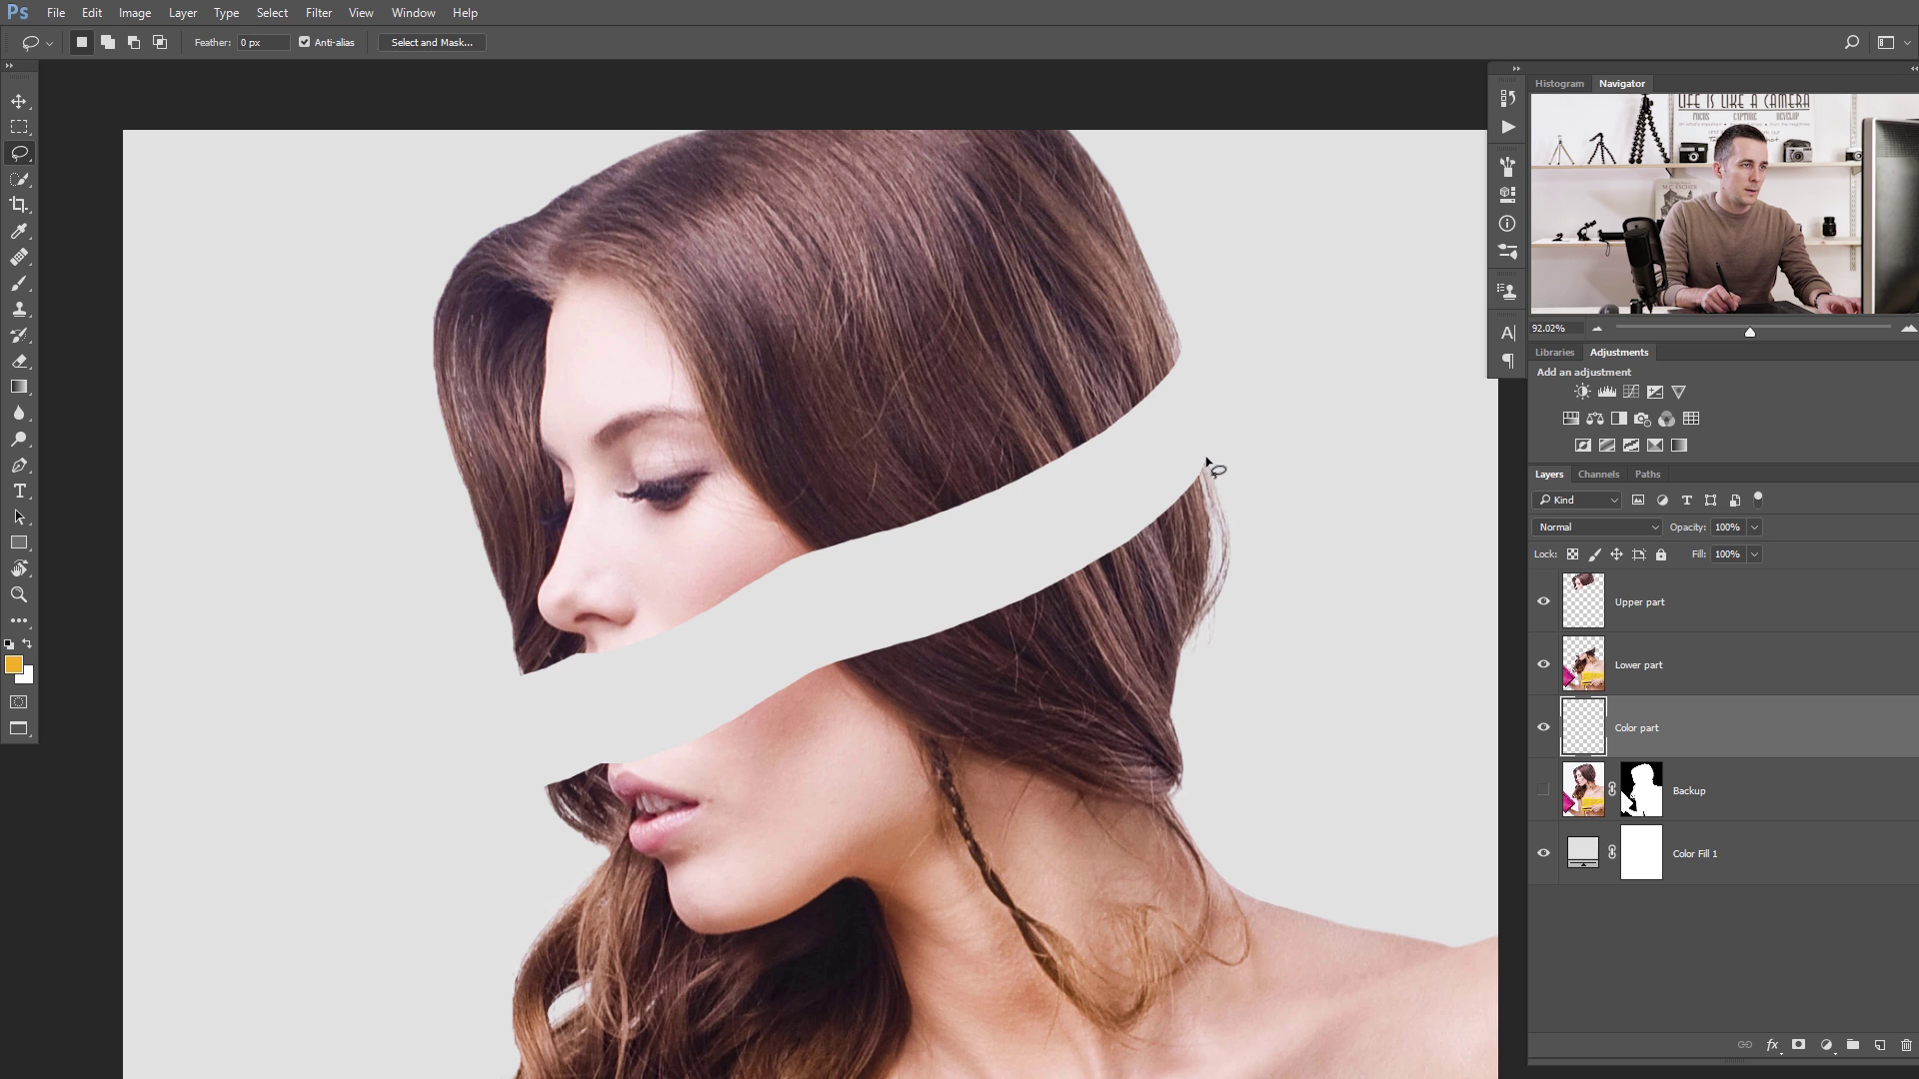
mouse_move(1176, 433)
left_mouse_down()
mouse_move(1097, 451)
mouse_move(858, 608)
mouse_move(614, 720)
mouse_move(612, 767)
left_mouse_up()
scroll(609, 767, "up", 3)
key("shift")
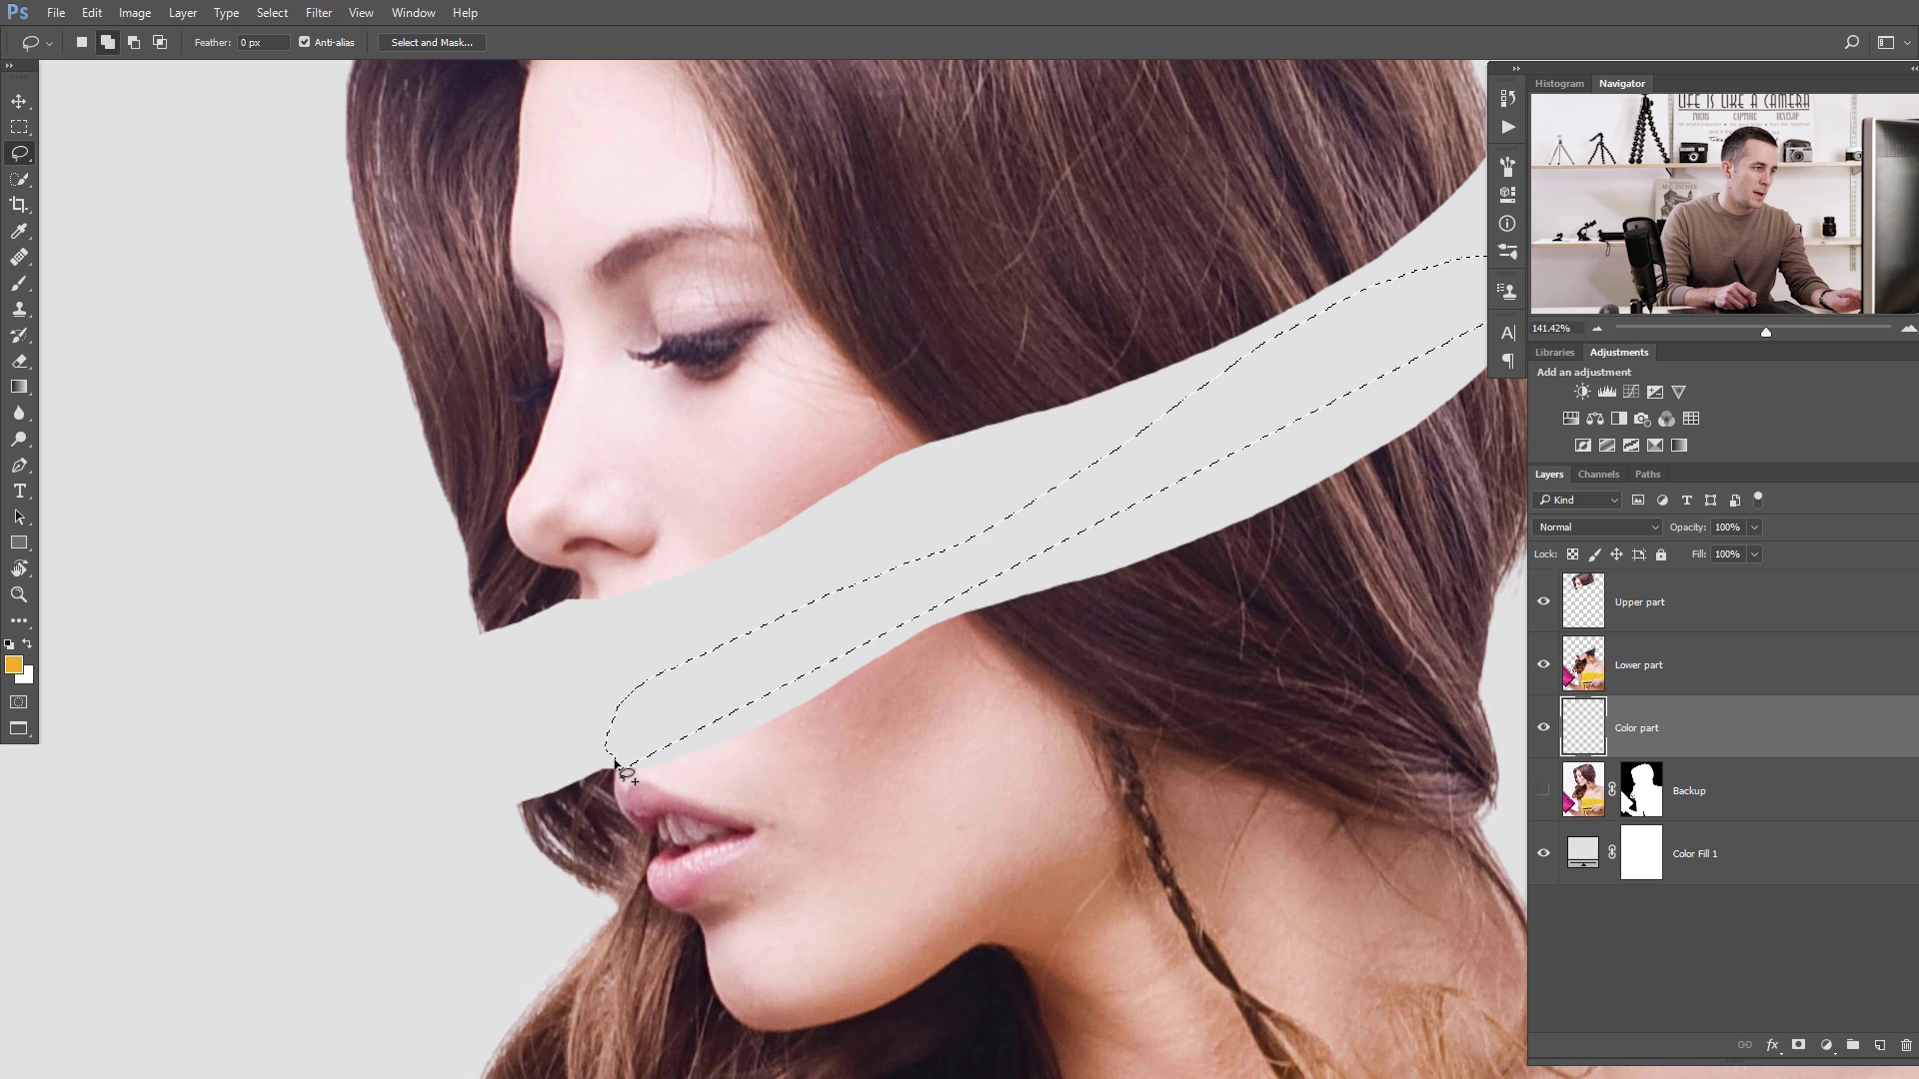
mouse_move(551, 789)
left_mouse_down()
mouse_move(523, 797)
mouse_move(645, 767)
left_mouse_up()
left_click_drag(627, 701, 427, 575)
mouse_move(425, 646)
left_mouse_down()
mouse_move(544, 643)
mouse_move(744, 530)
mouse_move(1048, 423)
mouse_move(1208, 338)
mouse_move(1304, 250)
mouse_move(1338, 177)
mouse_move(1207, 454)
left_mouse_up()
Subtract the sliver of selection that extends past the hair edge at the back of the head.
left_click(1367, 226, "ctrl")
left_click(1208, 455, "ctrl")
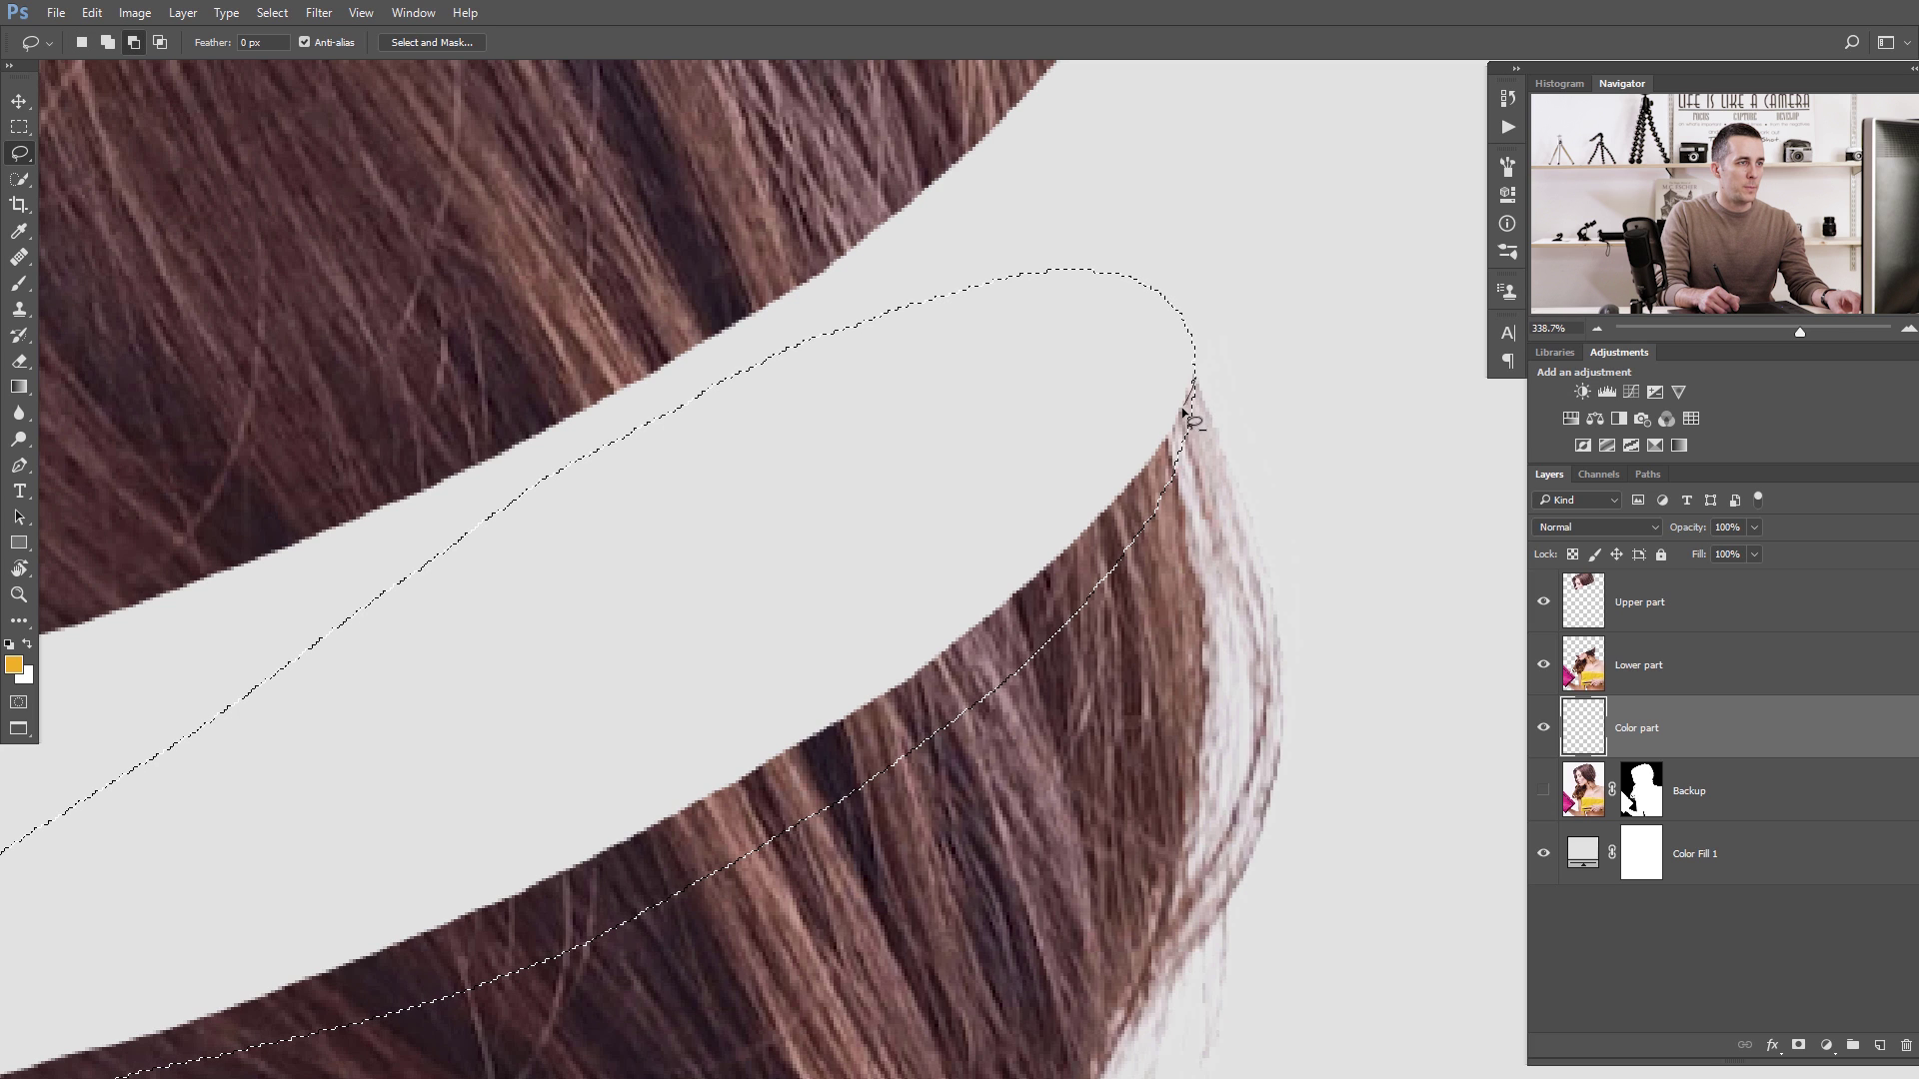
mouse_move(1180, 435)
left_mouse_down()
mouse_move(1171, 472)
mouse_move(1208, 429)
mouse_move(1195, 385)
left_mouse_up()
scroll(1222, 449, "down", 5)
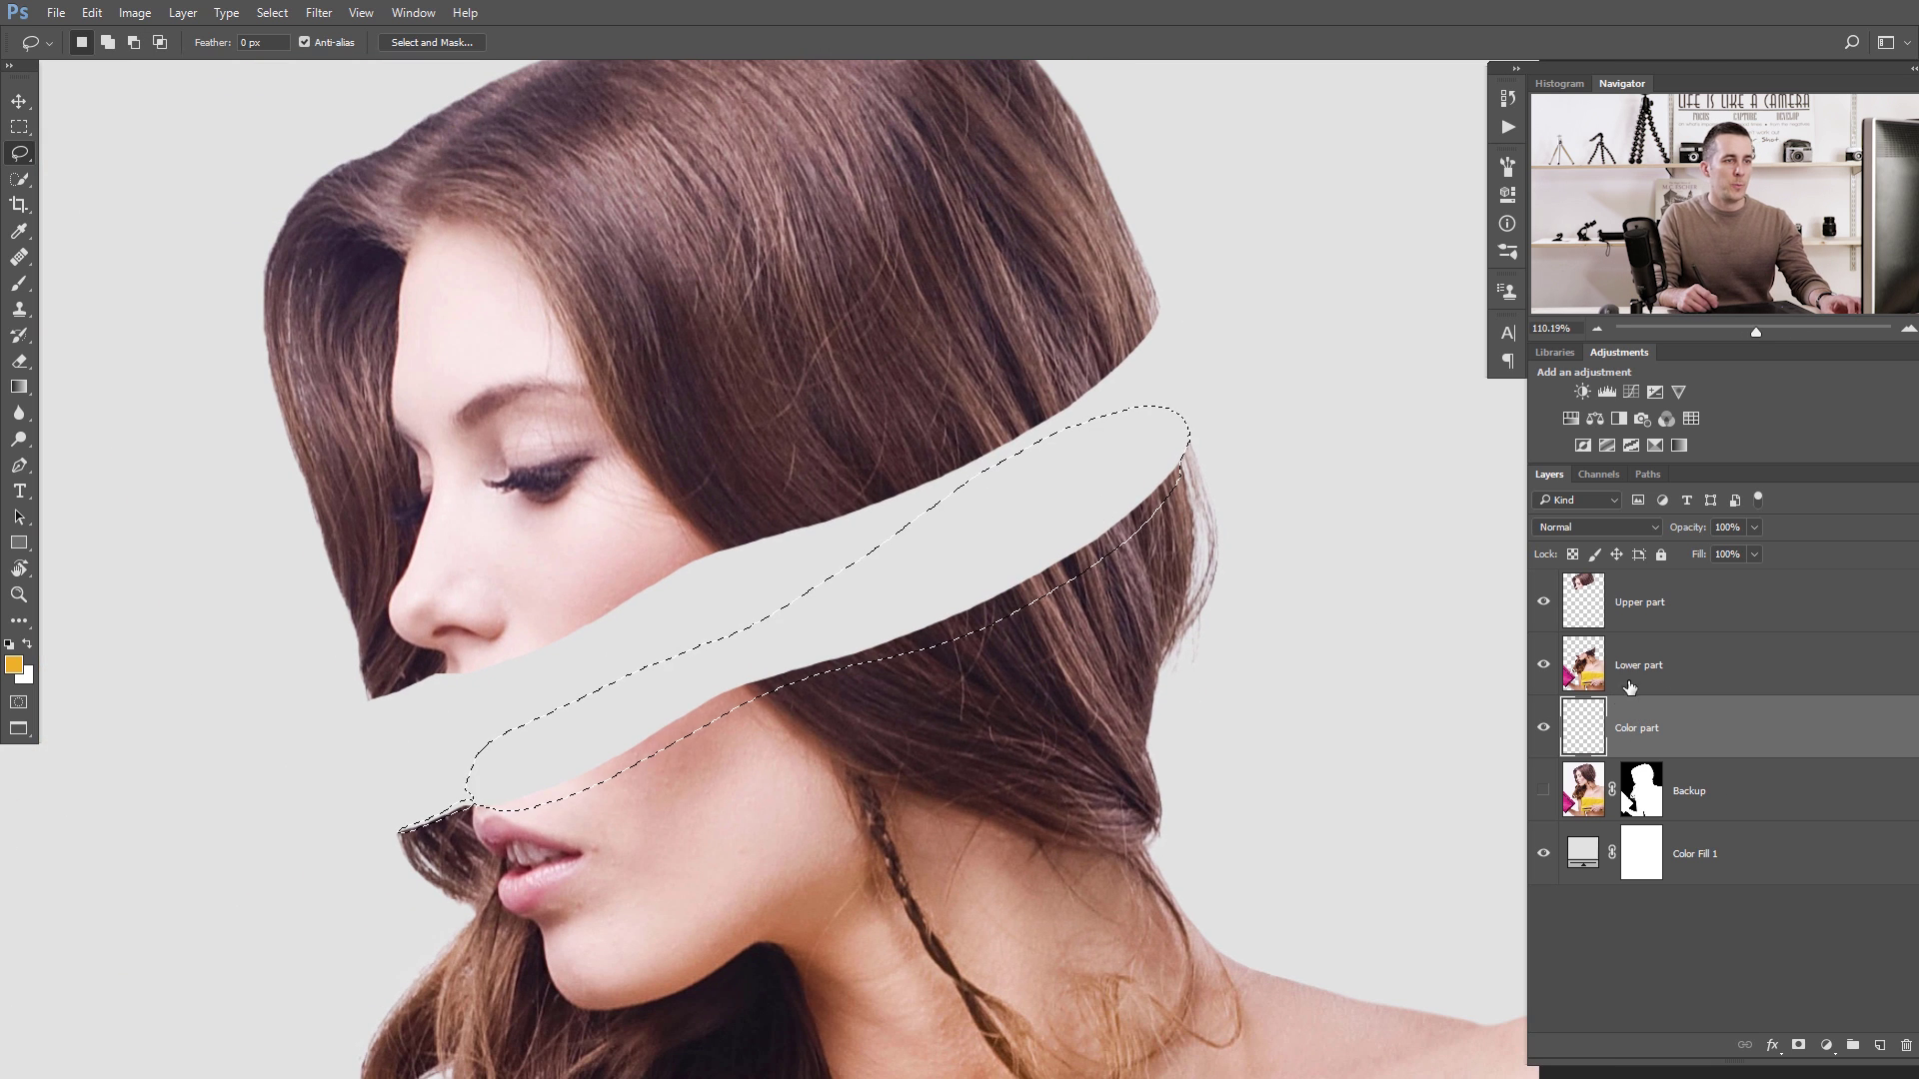
scroll(1102, 600, "down", 3)
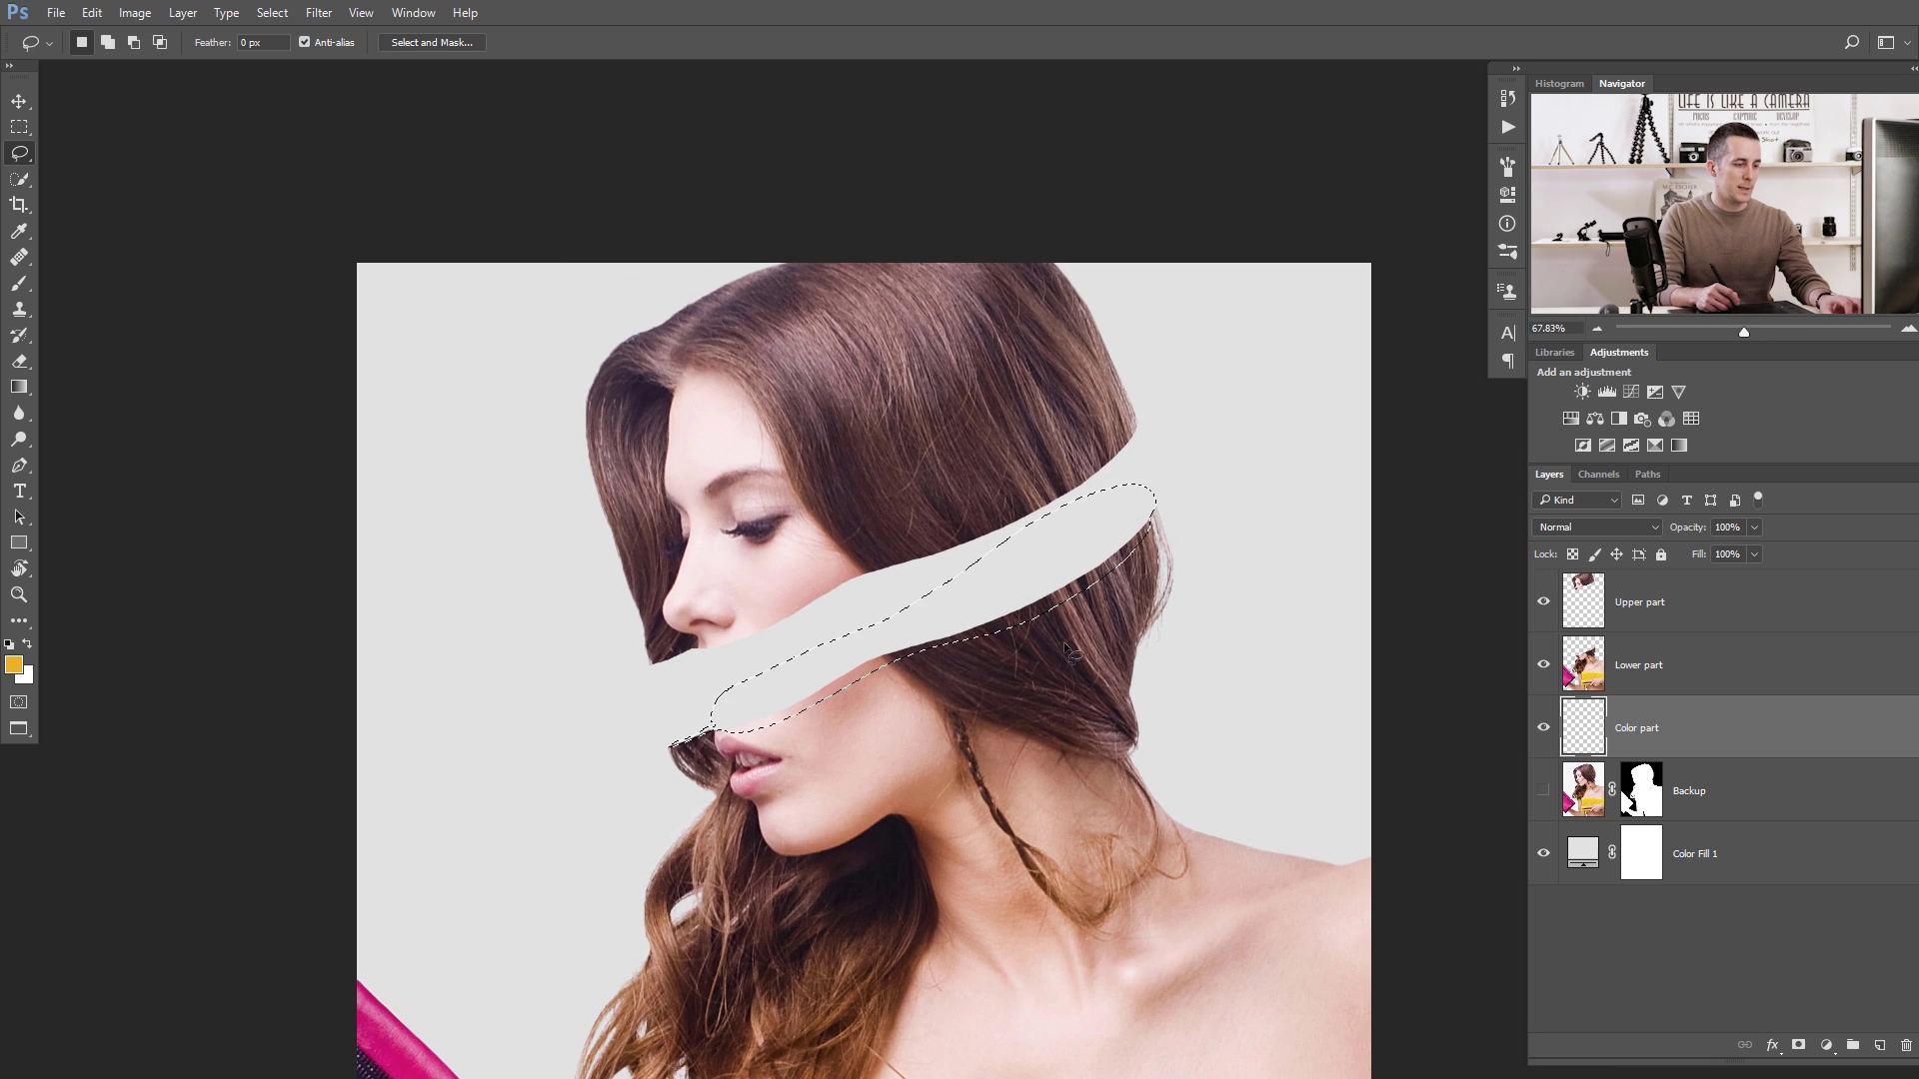
Sample a pinkish skin tone from the cheek, fill the selection with it on the Color part layer, and deselect.
key("b")
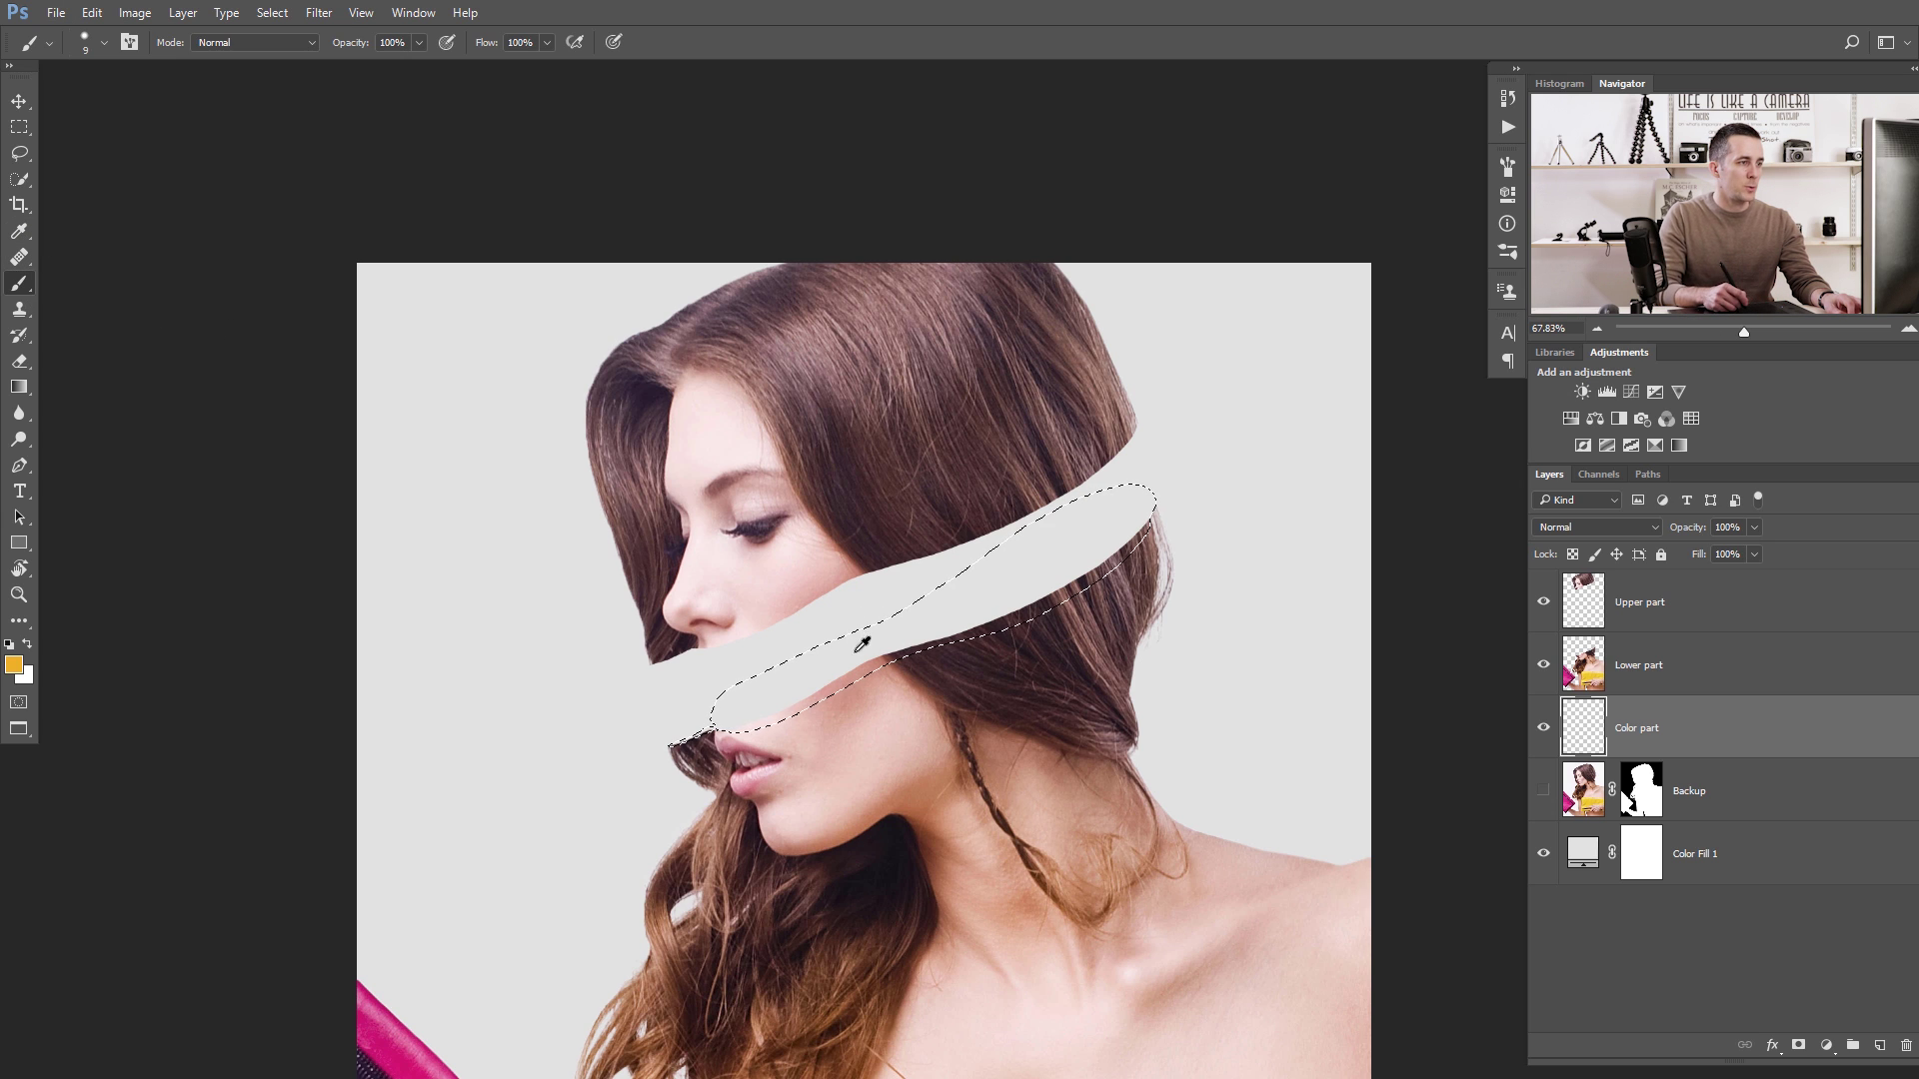
left_click(850, 708, "alt")
left_click_drag(847, 704, 851, 703)
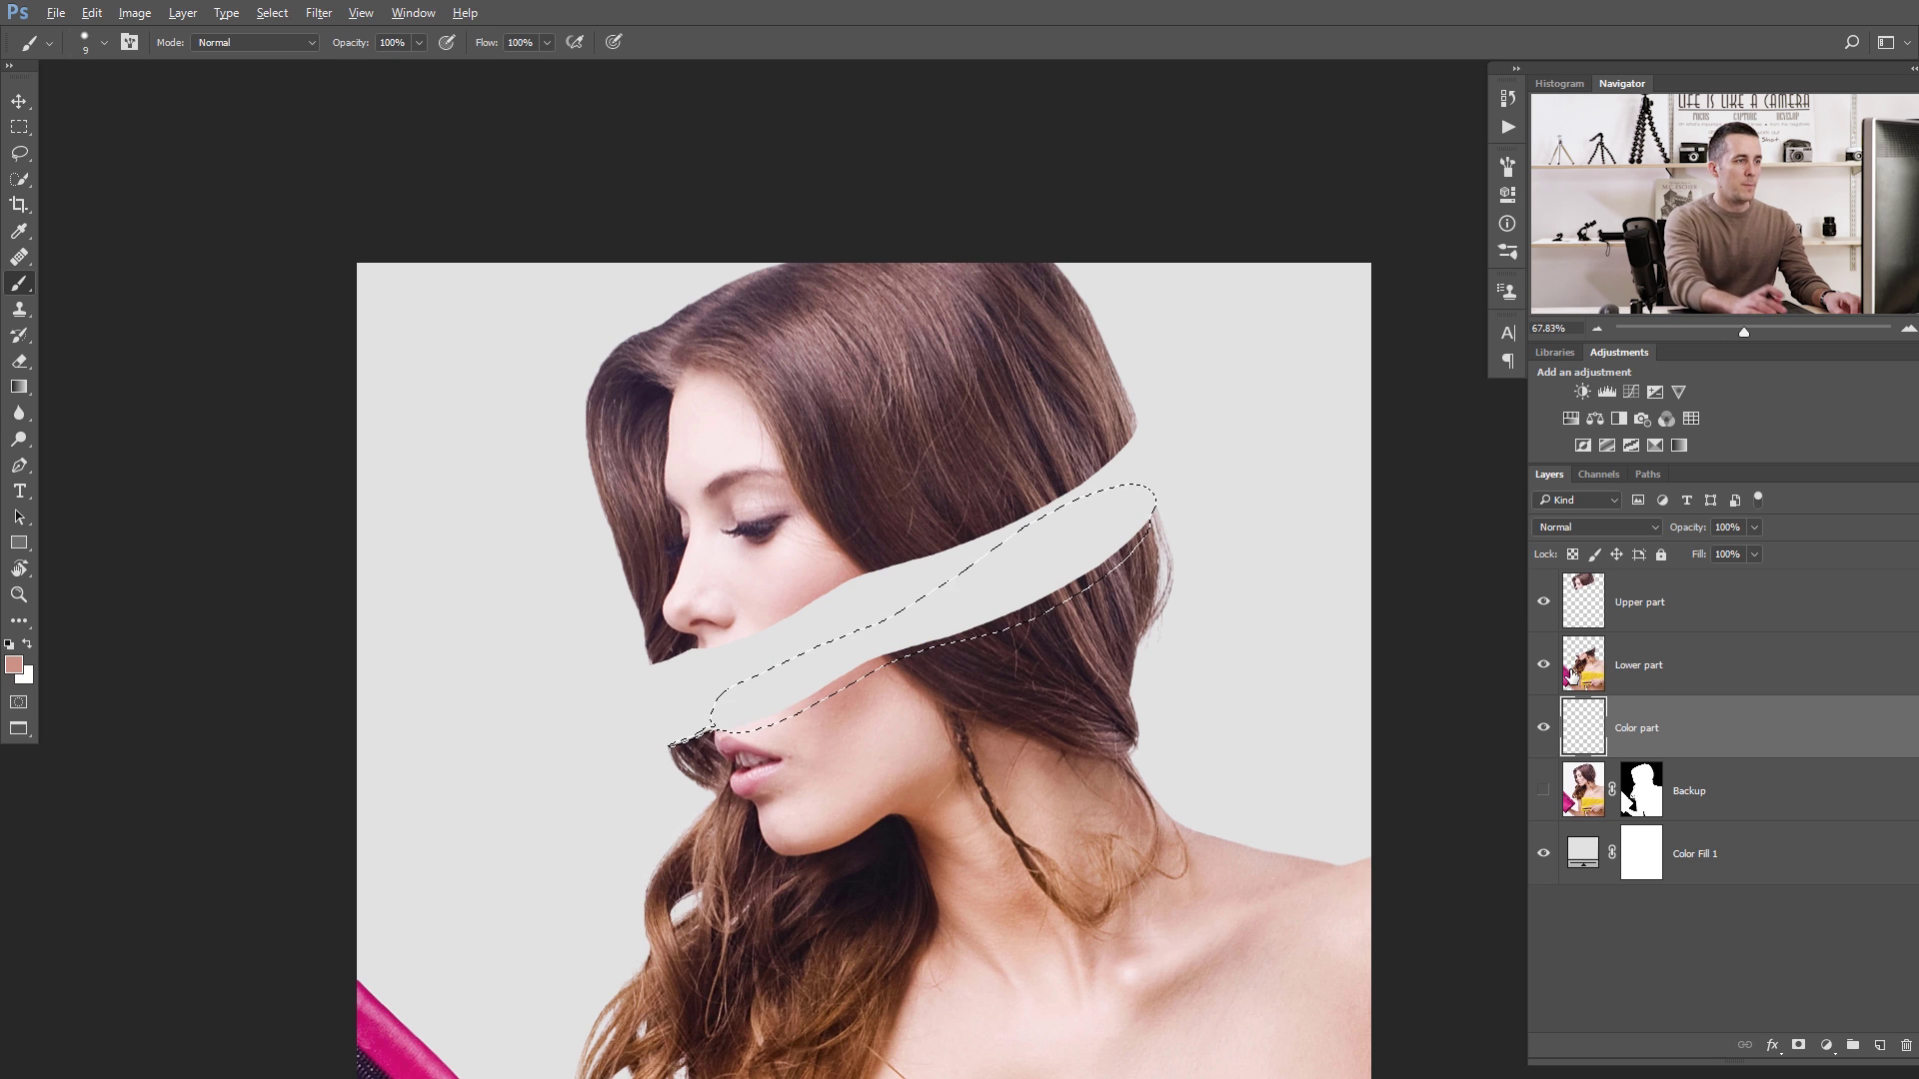
key("alt+BackSpace")
key("ctrl+d")
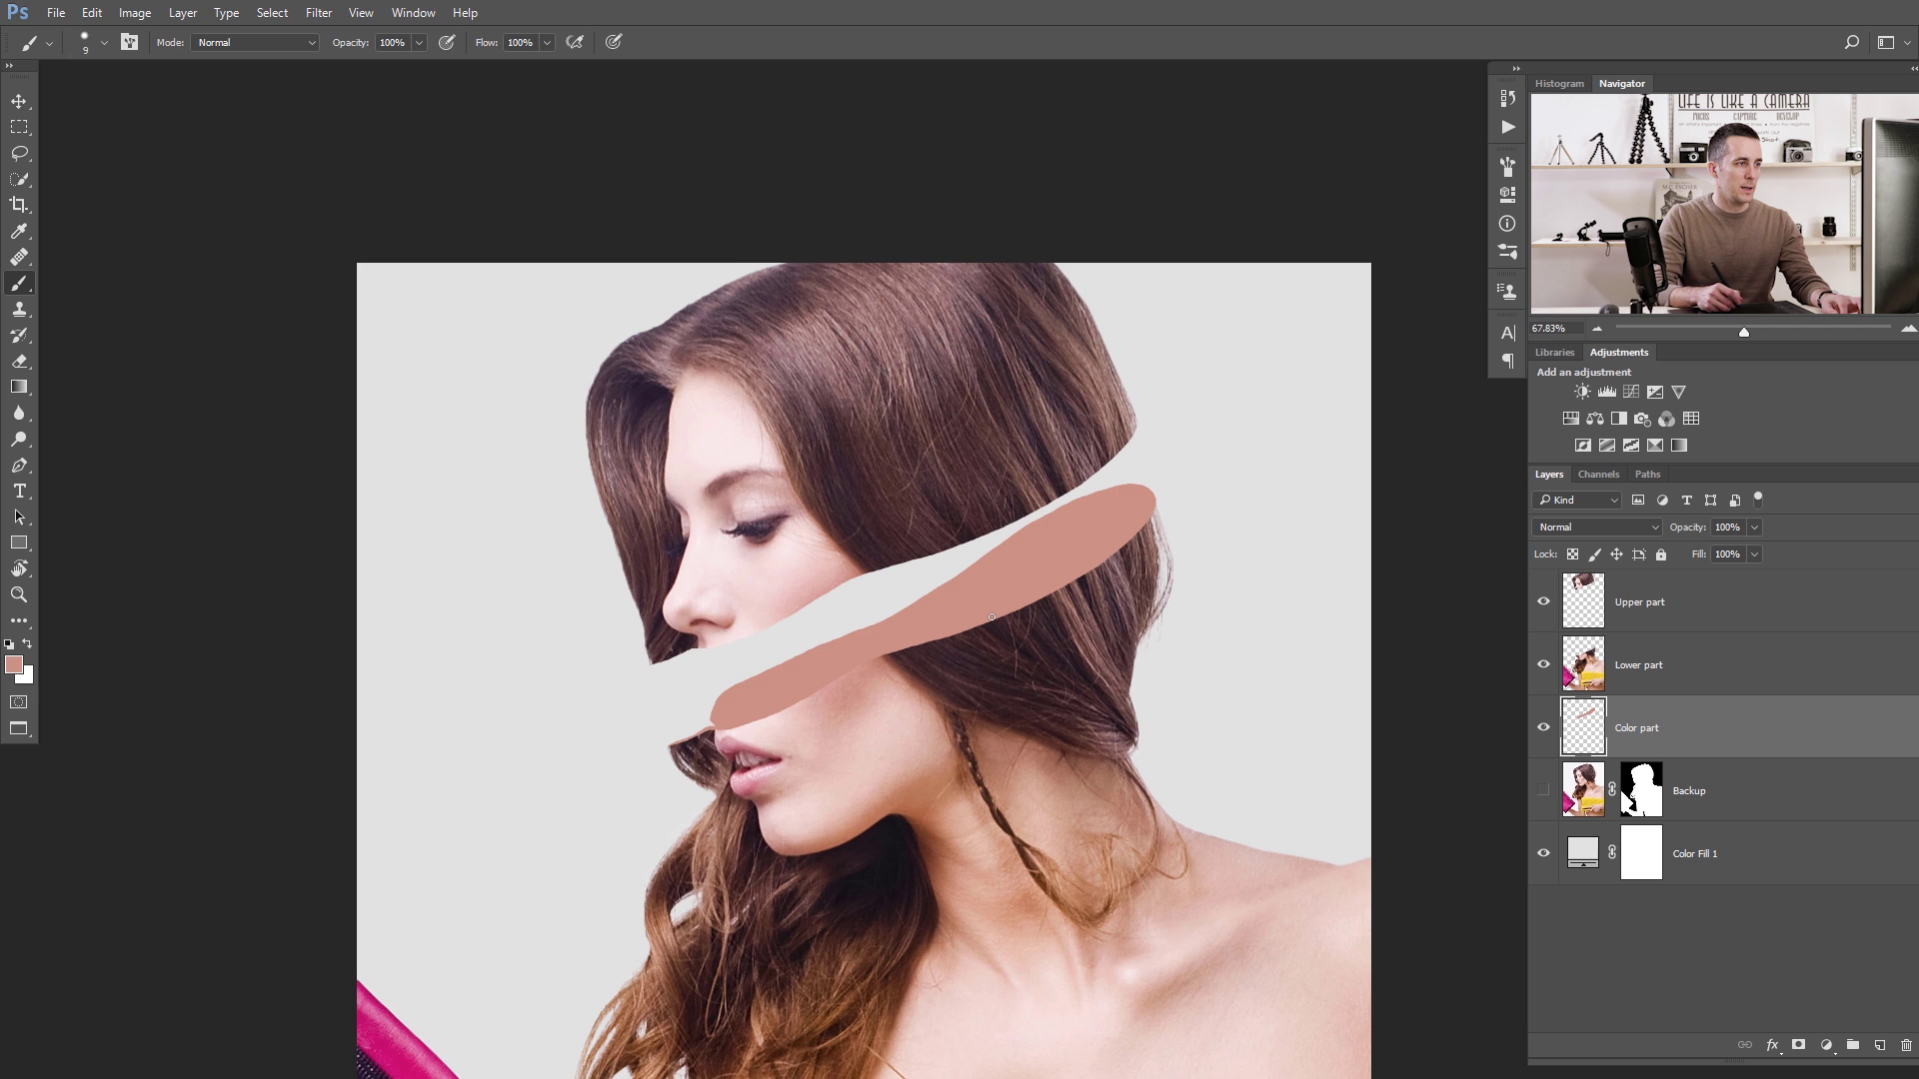
Add a mask to the Color part layer and paint out the thin strip above the hair beside the lips and the rough front edge.
left_click(865, 677, "ctrl")
left_click(728, 734, "ctrl")
left_click_drag(710, 736, 768, 734)
left_click(768, 738, "ctrl")
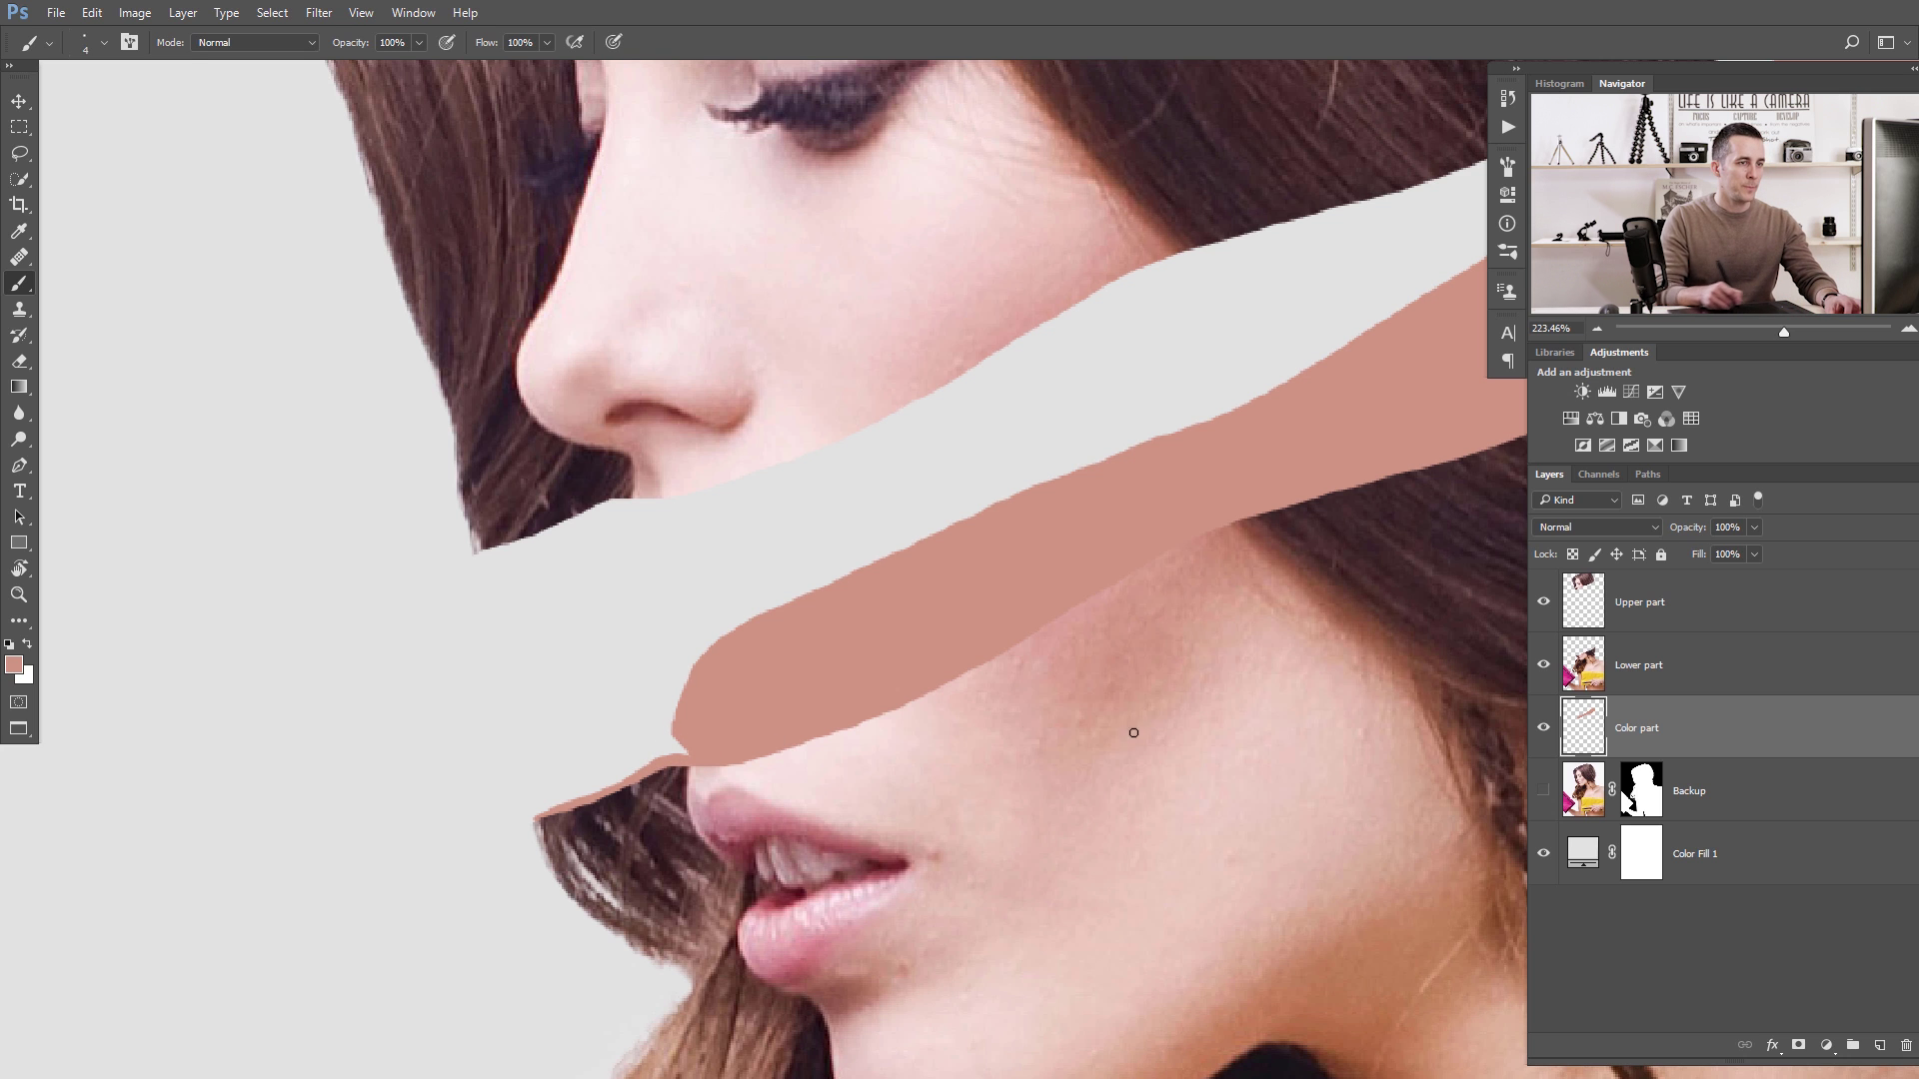
left_click(1799, 1042)
left_click_drag(822, 596, 662, 621)
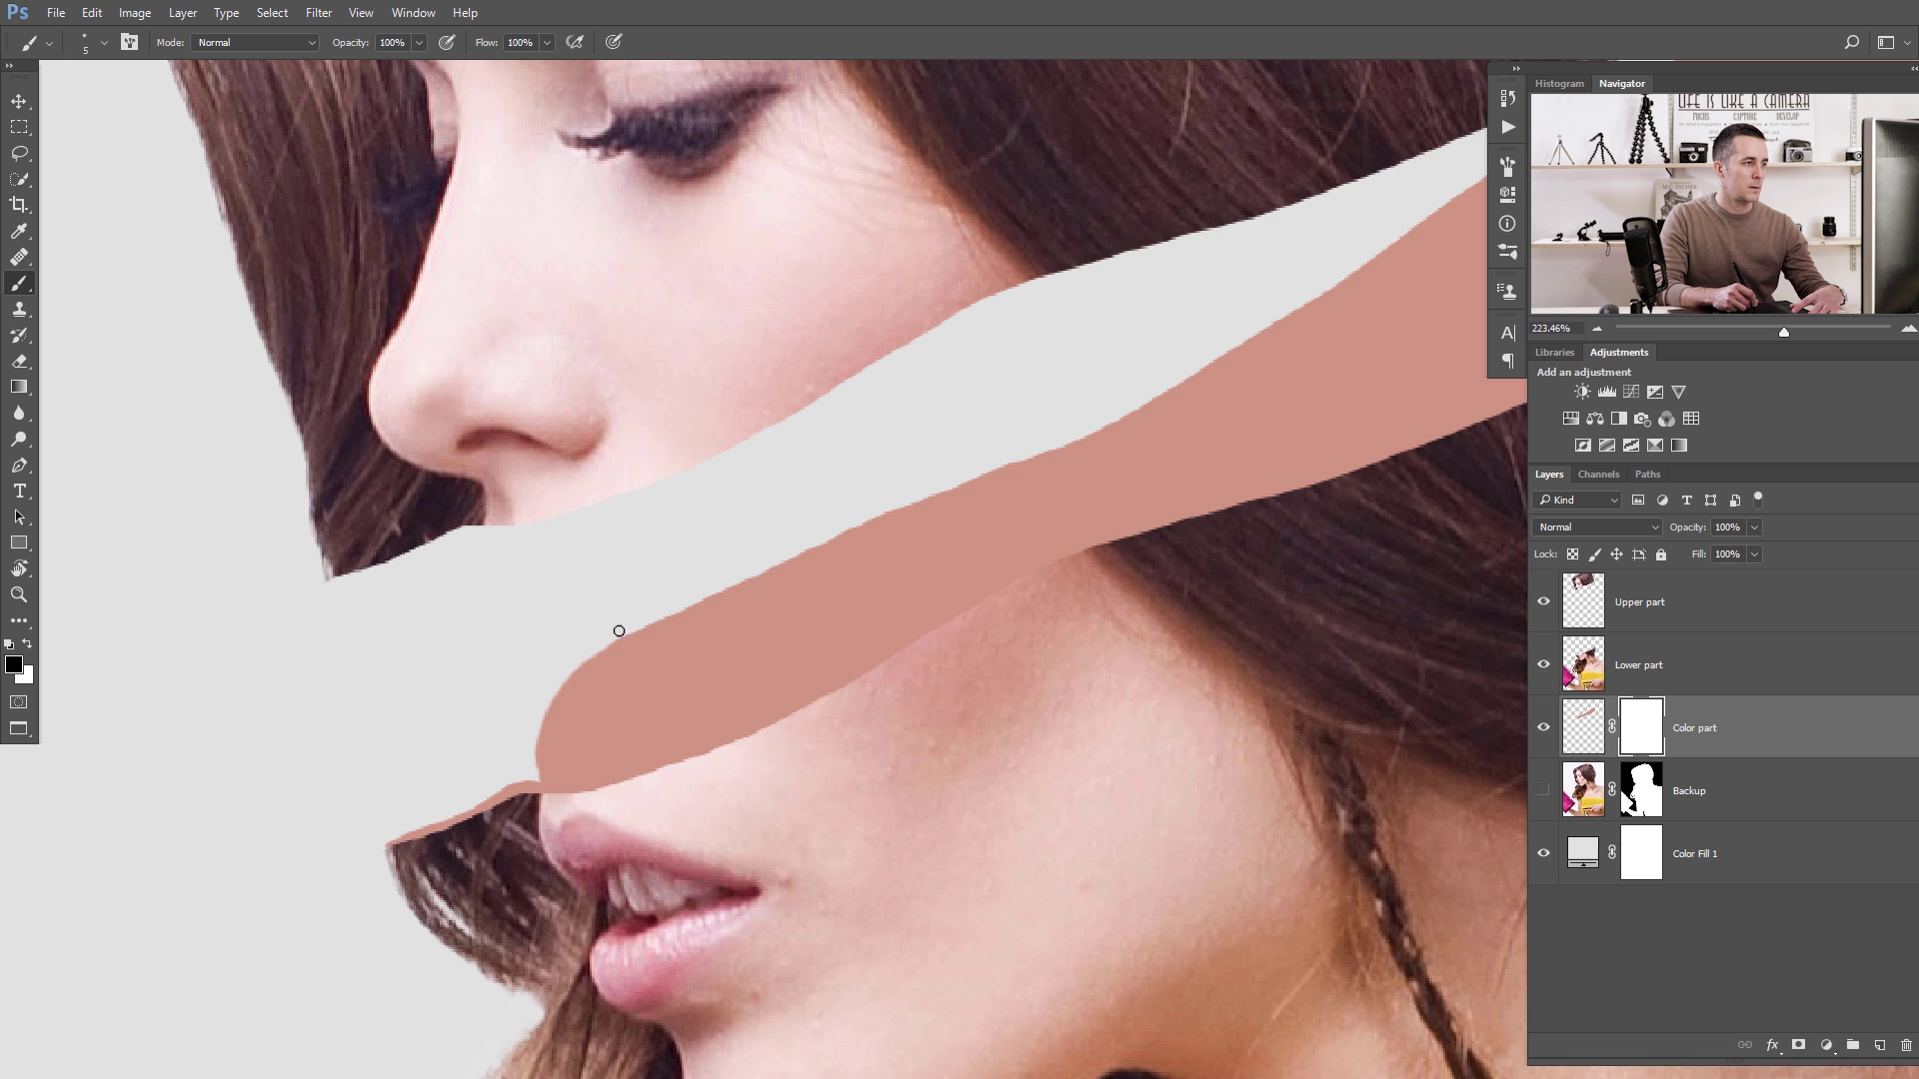
mouse_move(790, 528)
left_mouse_down()
mouse_move(669, 571)
mouse_move(783, 540)
left_mouse_up()
left_click_drag(532, 747, 586, 738)
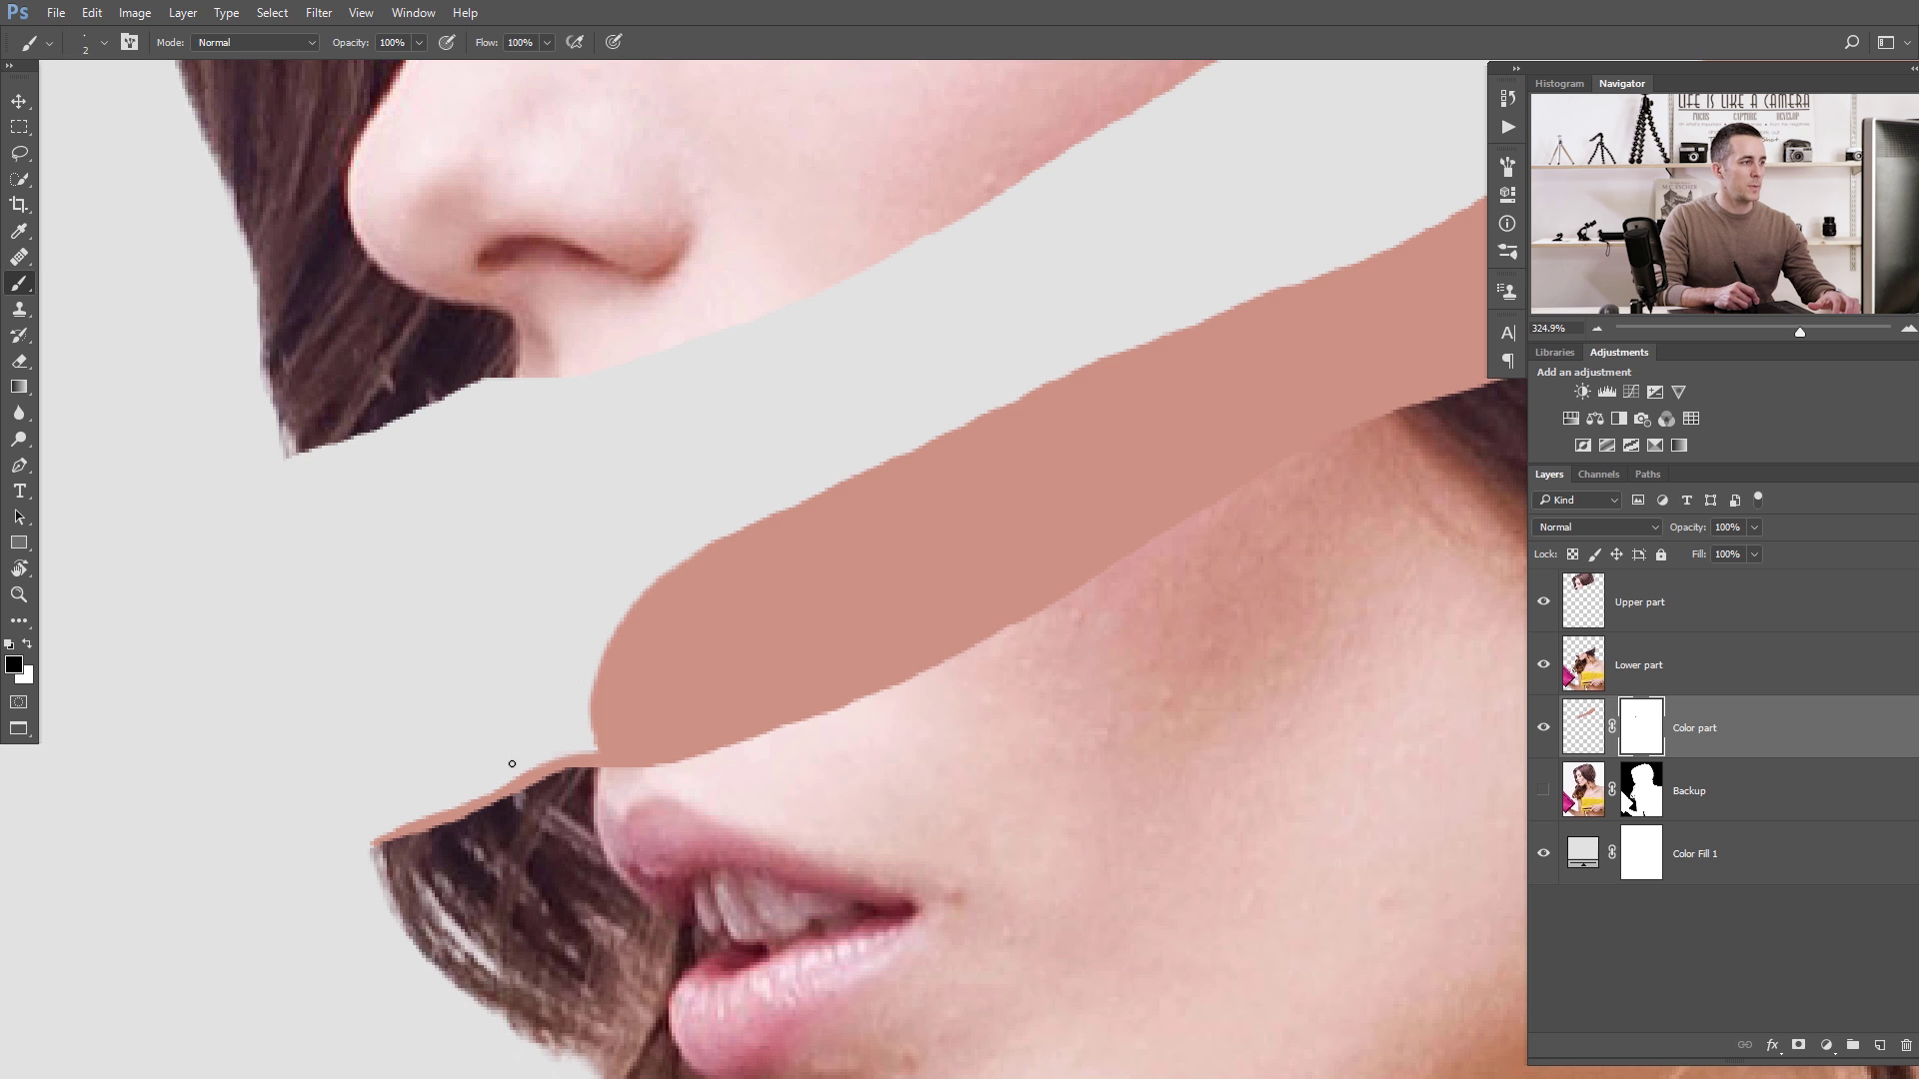
left_click_drag(585, 701, 429, 737)
left_click_drag(746, 630, 667, 655)
mouse_move(947, 539)
left_mouse_down()
mouse_move(904, 568)
mouse_move(1017, 566)
left_mouse_up()
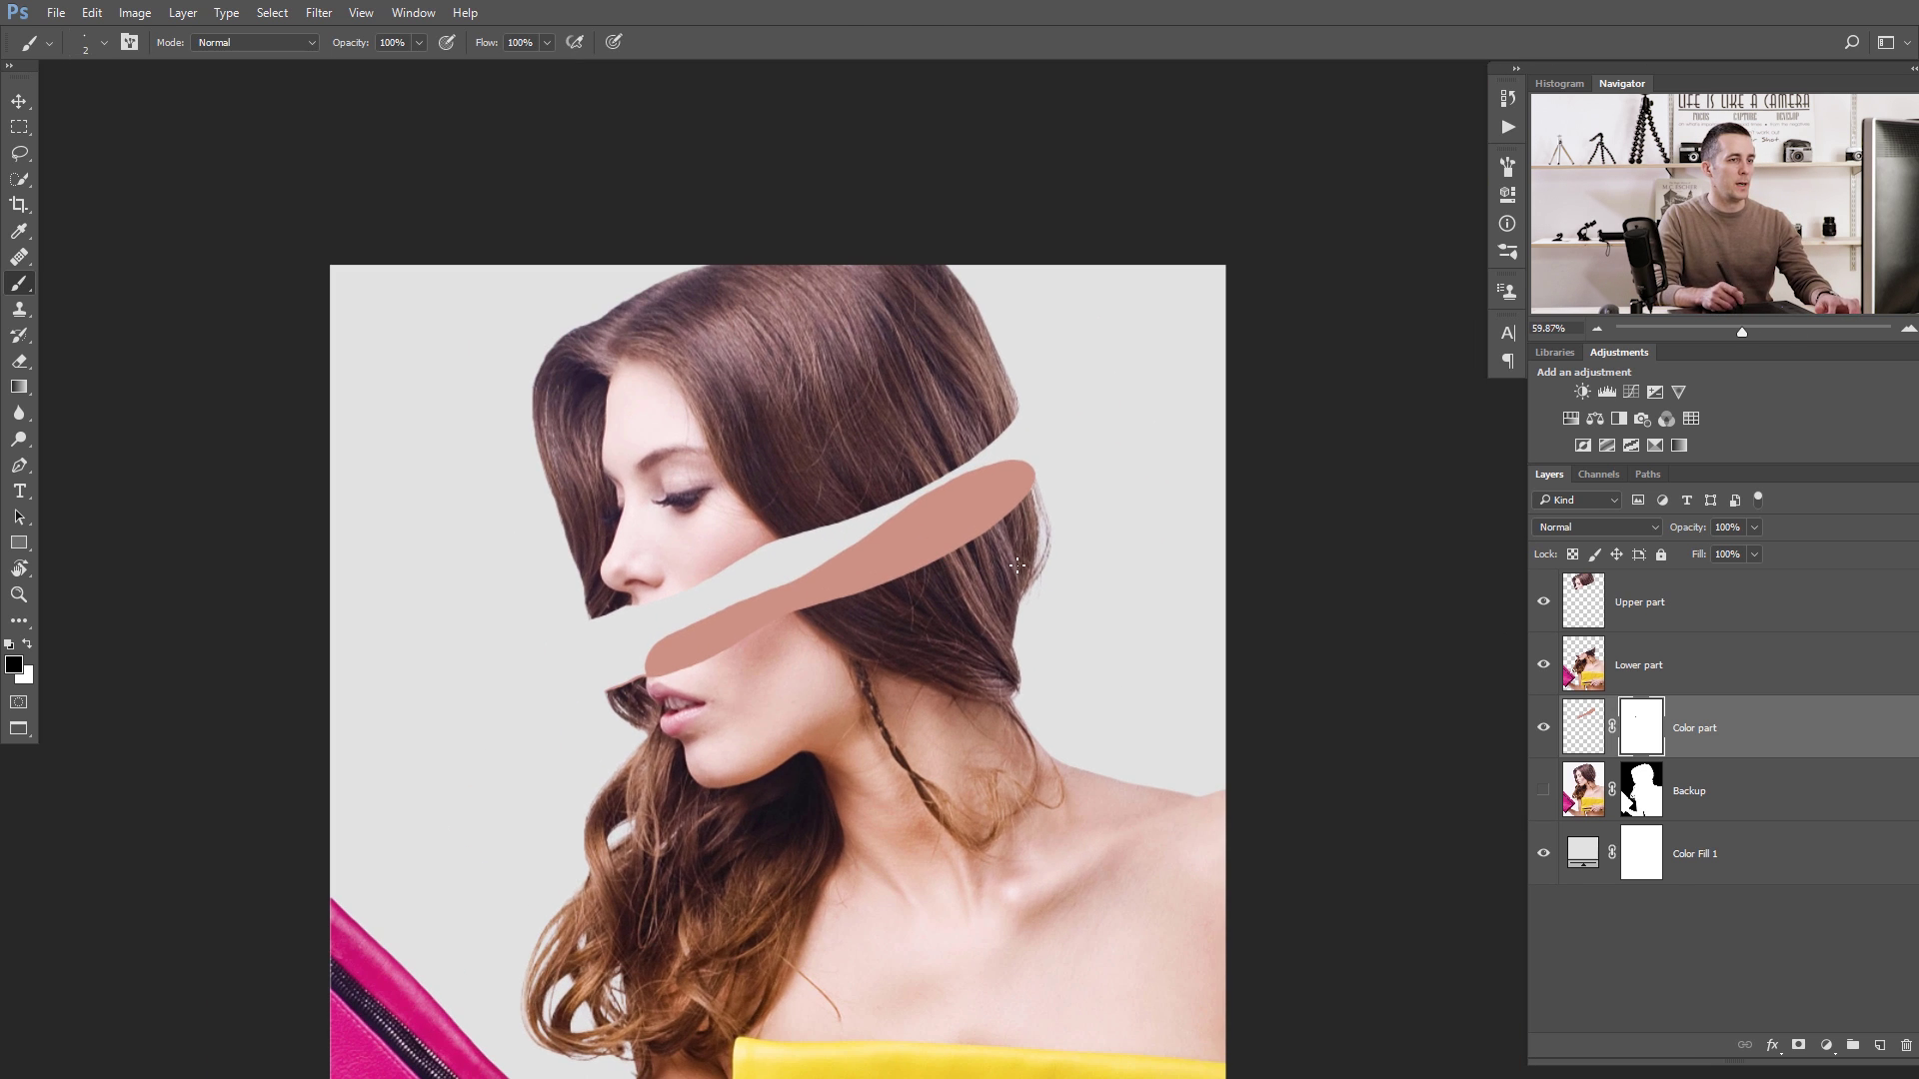
Compare the image with the Color part layer hidden and shown, and target the layer's content instead of its mask.
left_click(1543, 729)
left_click(1543, 729)
left_click(1544, 731)
left_click(1544, 730)
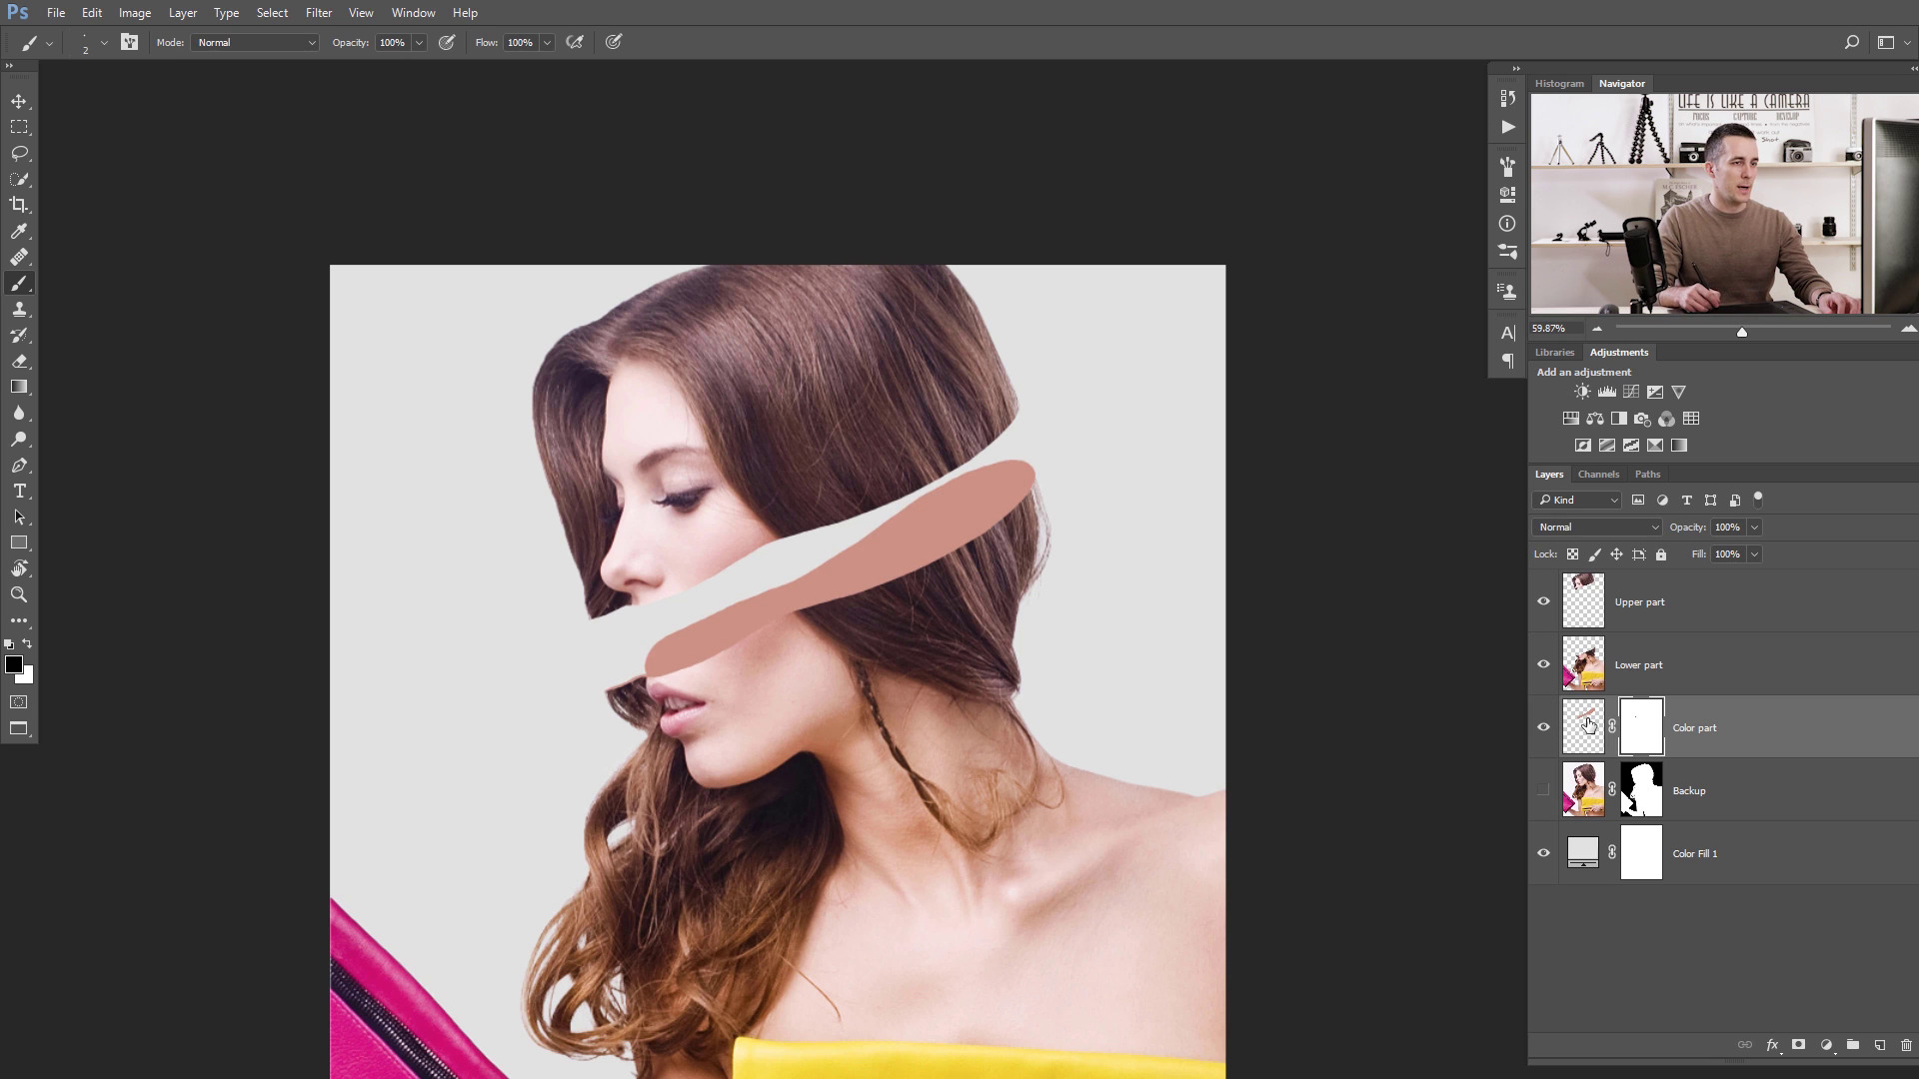
left_click(1576, 748)
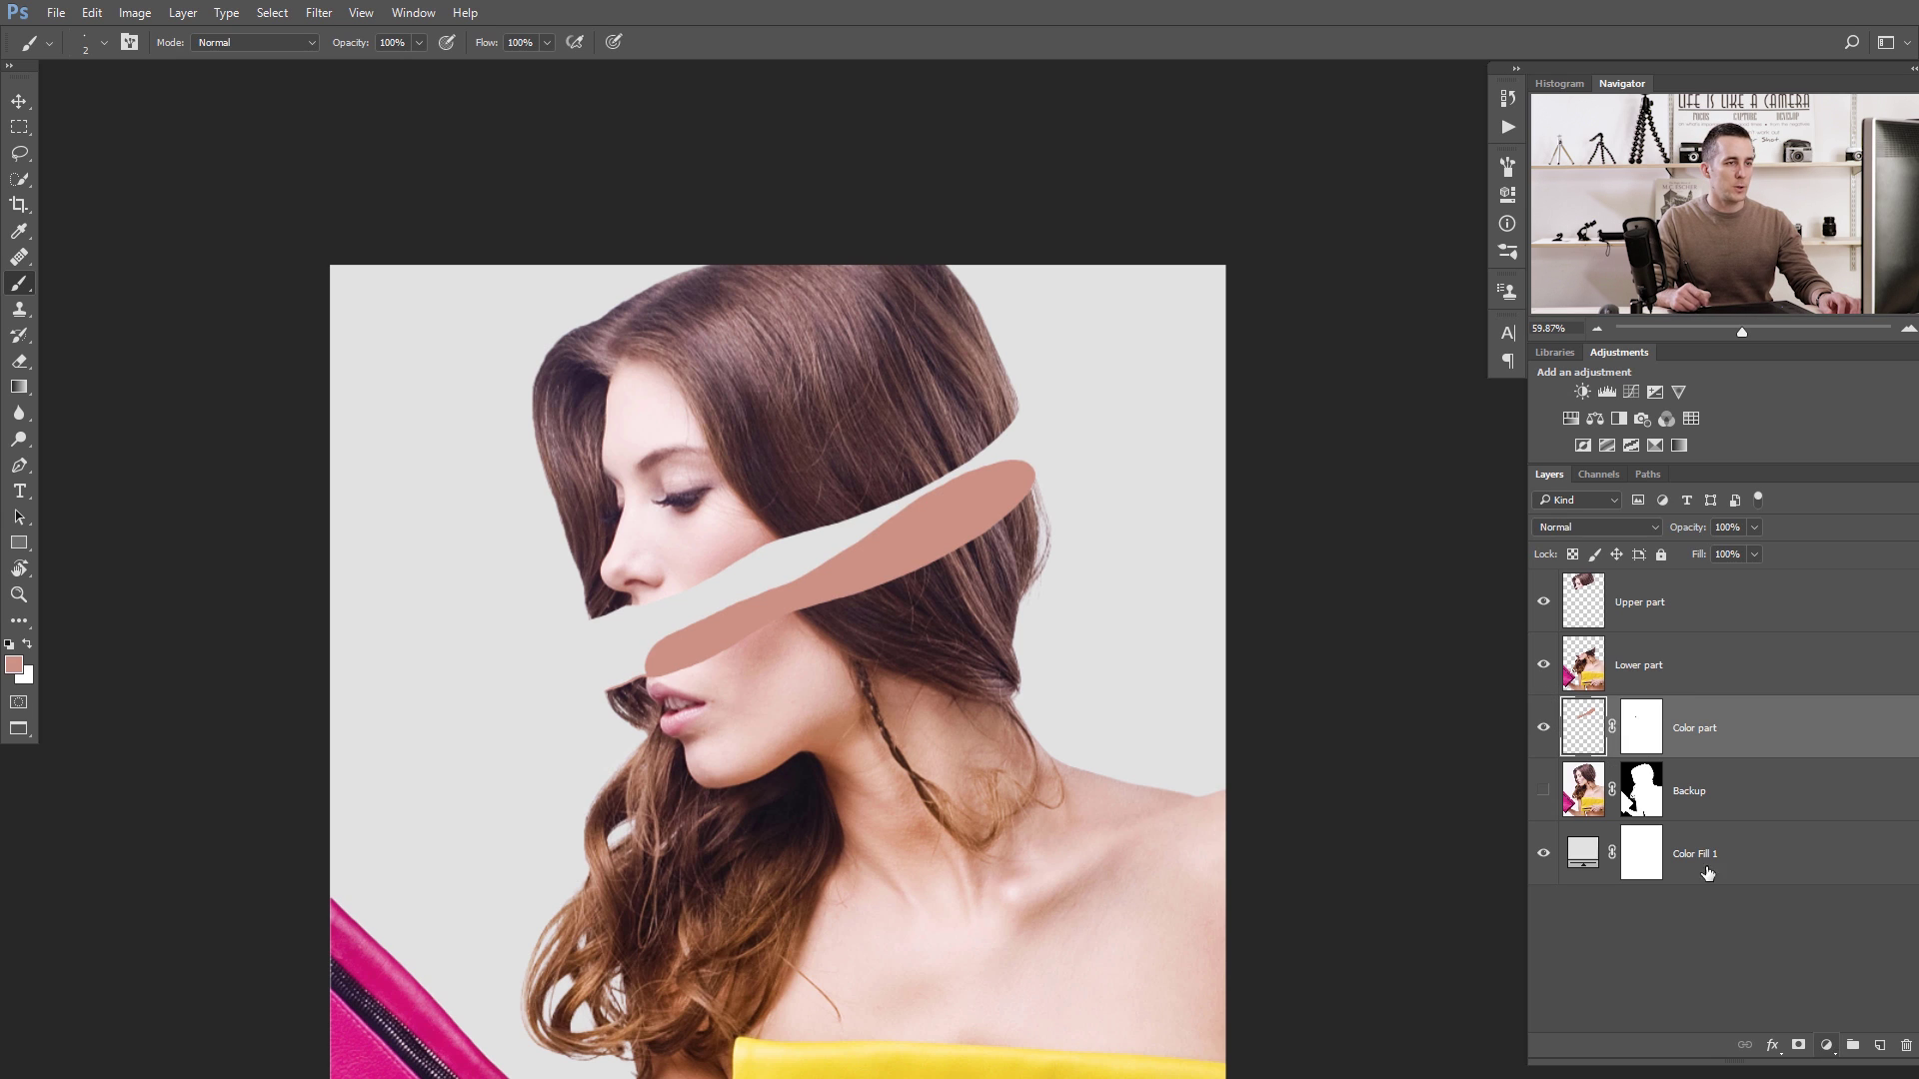
Clip a Curves adjustment to the Color part layer and brighten its midtones with a point at input 123, output 137.
left_click(1826, 1045)
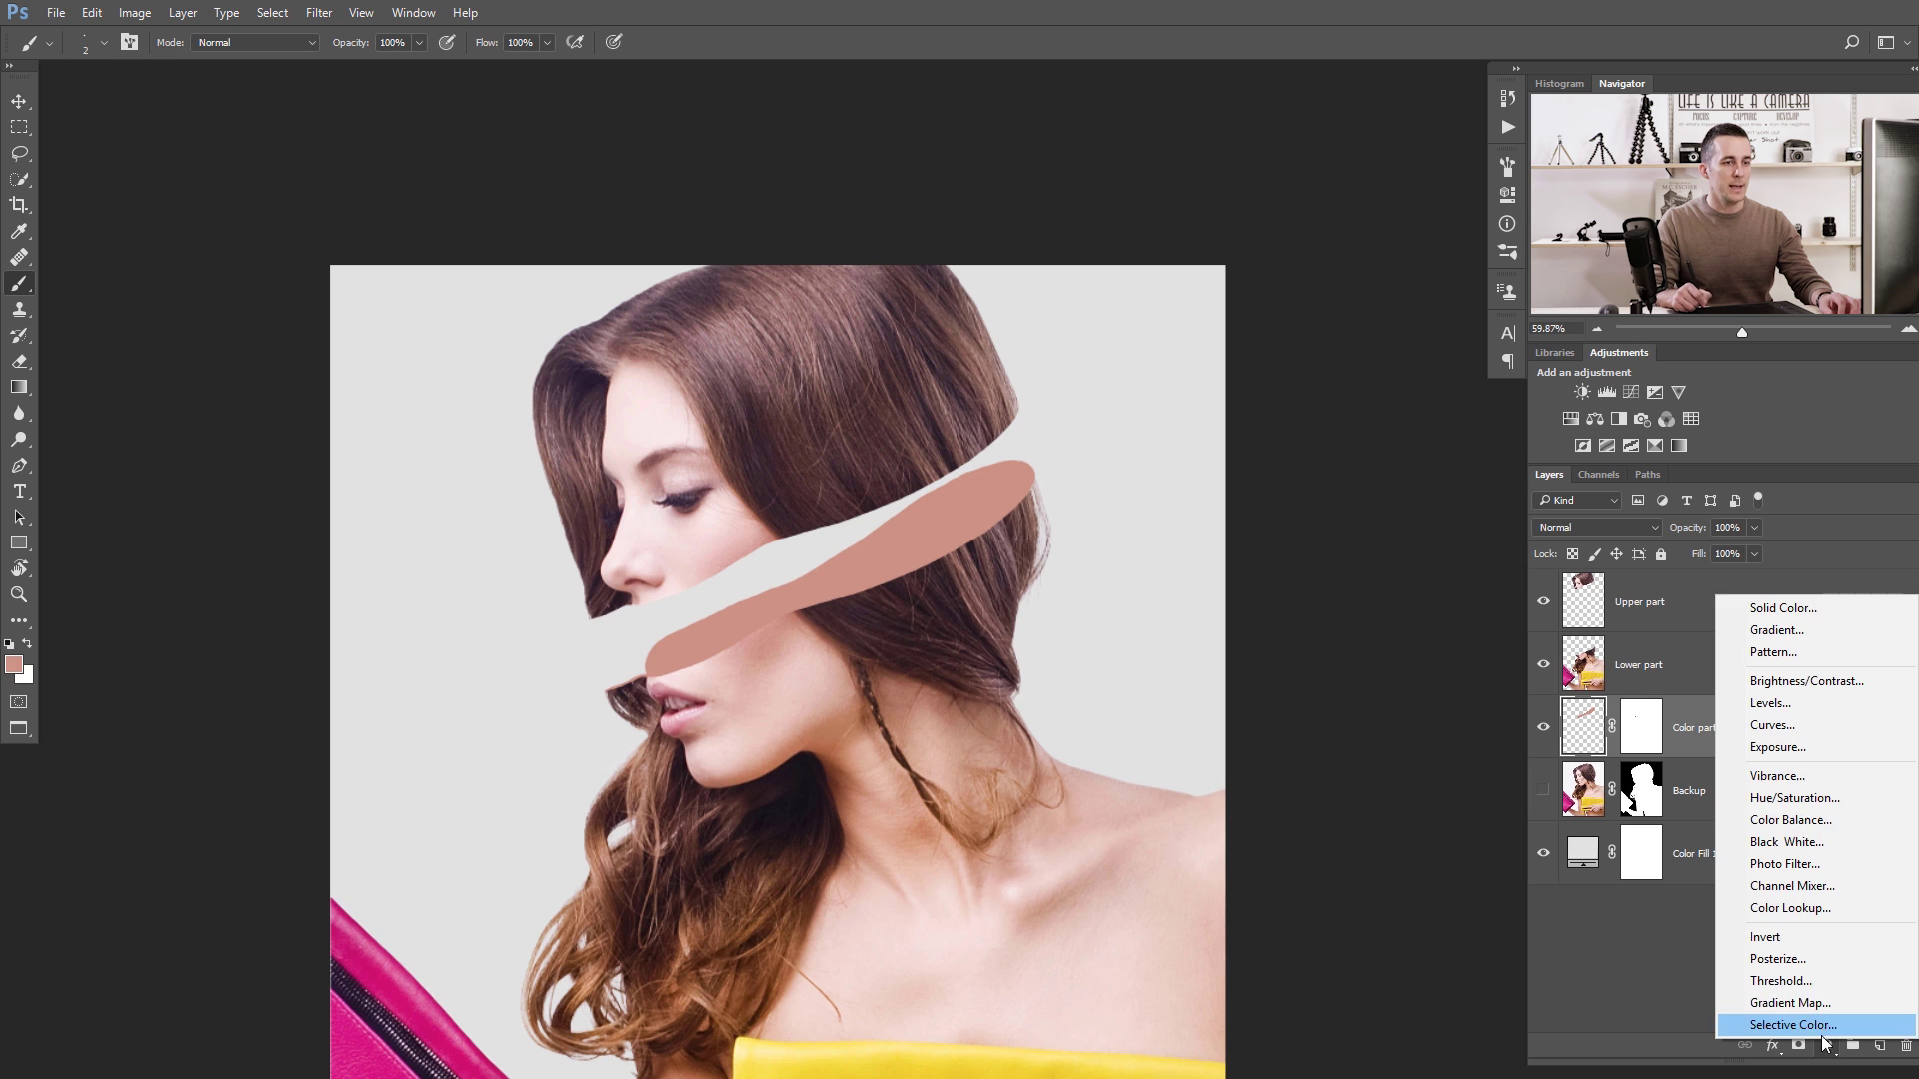
left_click(1784, 725)
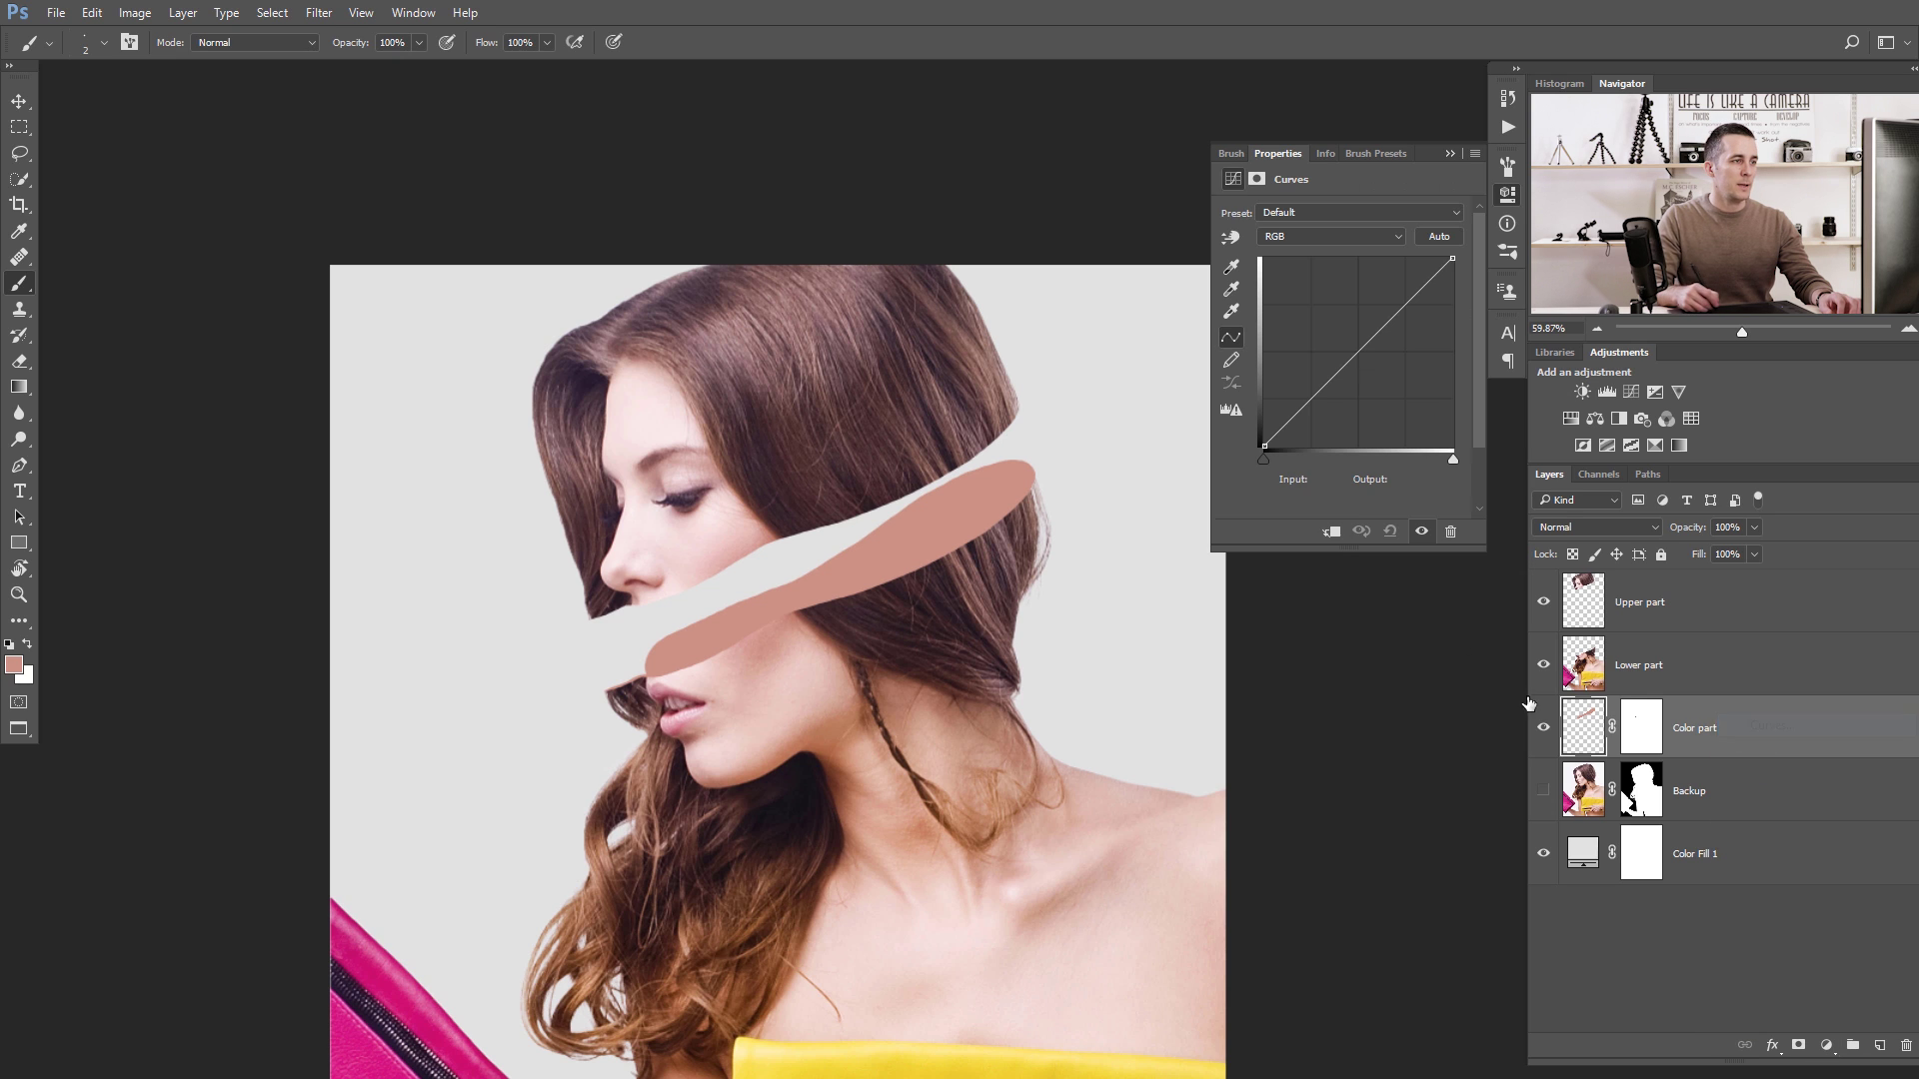
left_click(1327, 534)
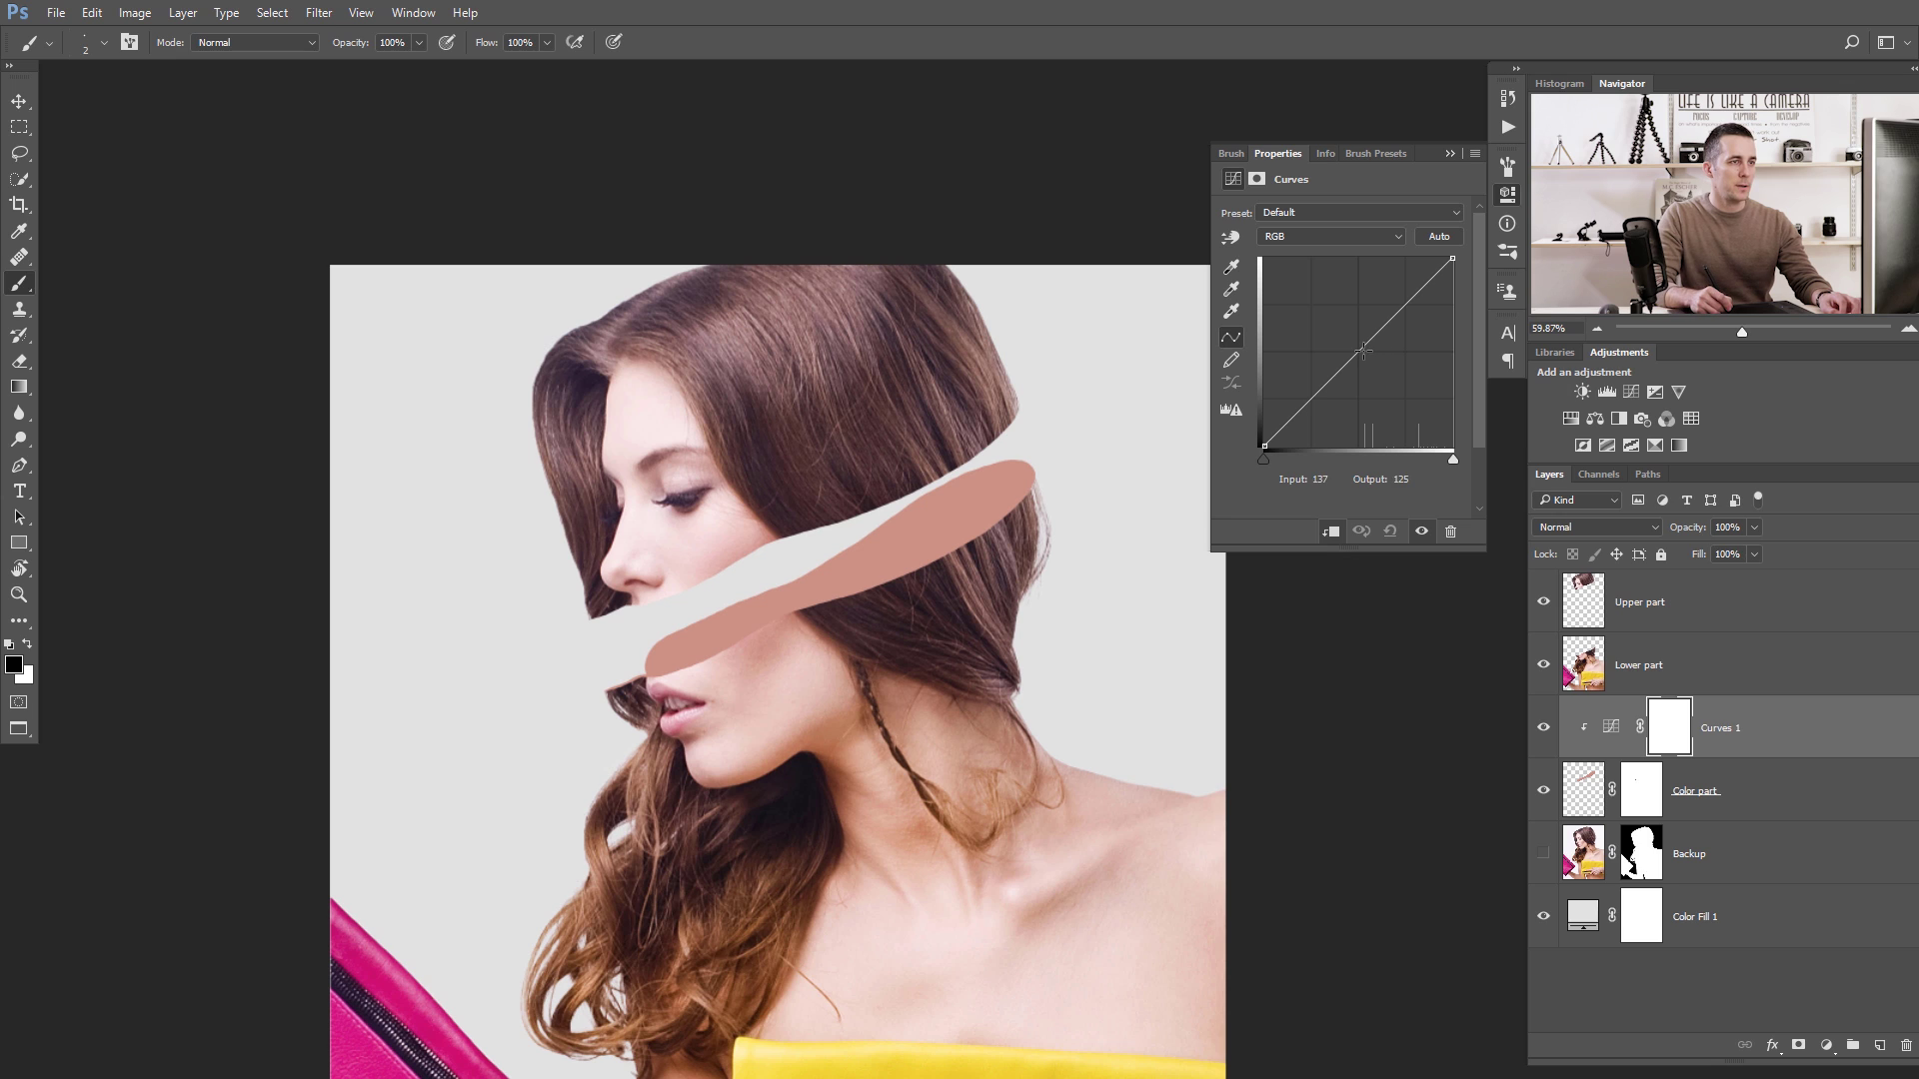
left_click_drag(1361, 348, 1356, 345)
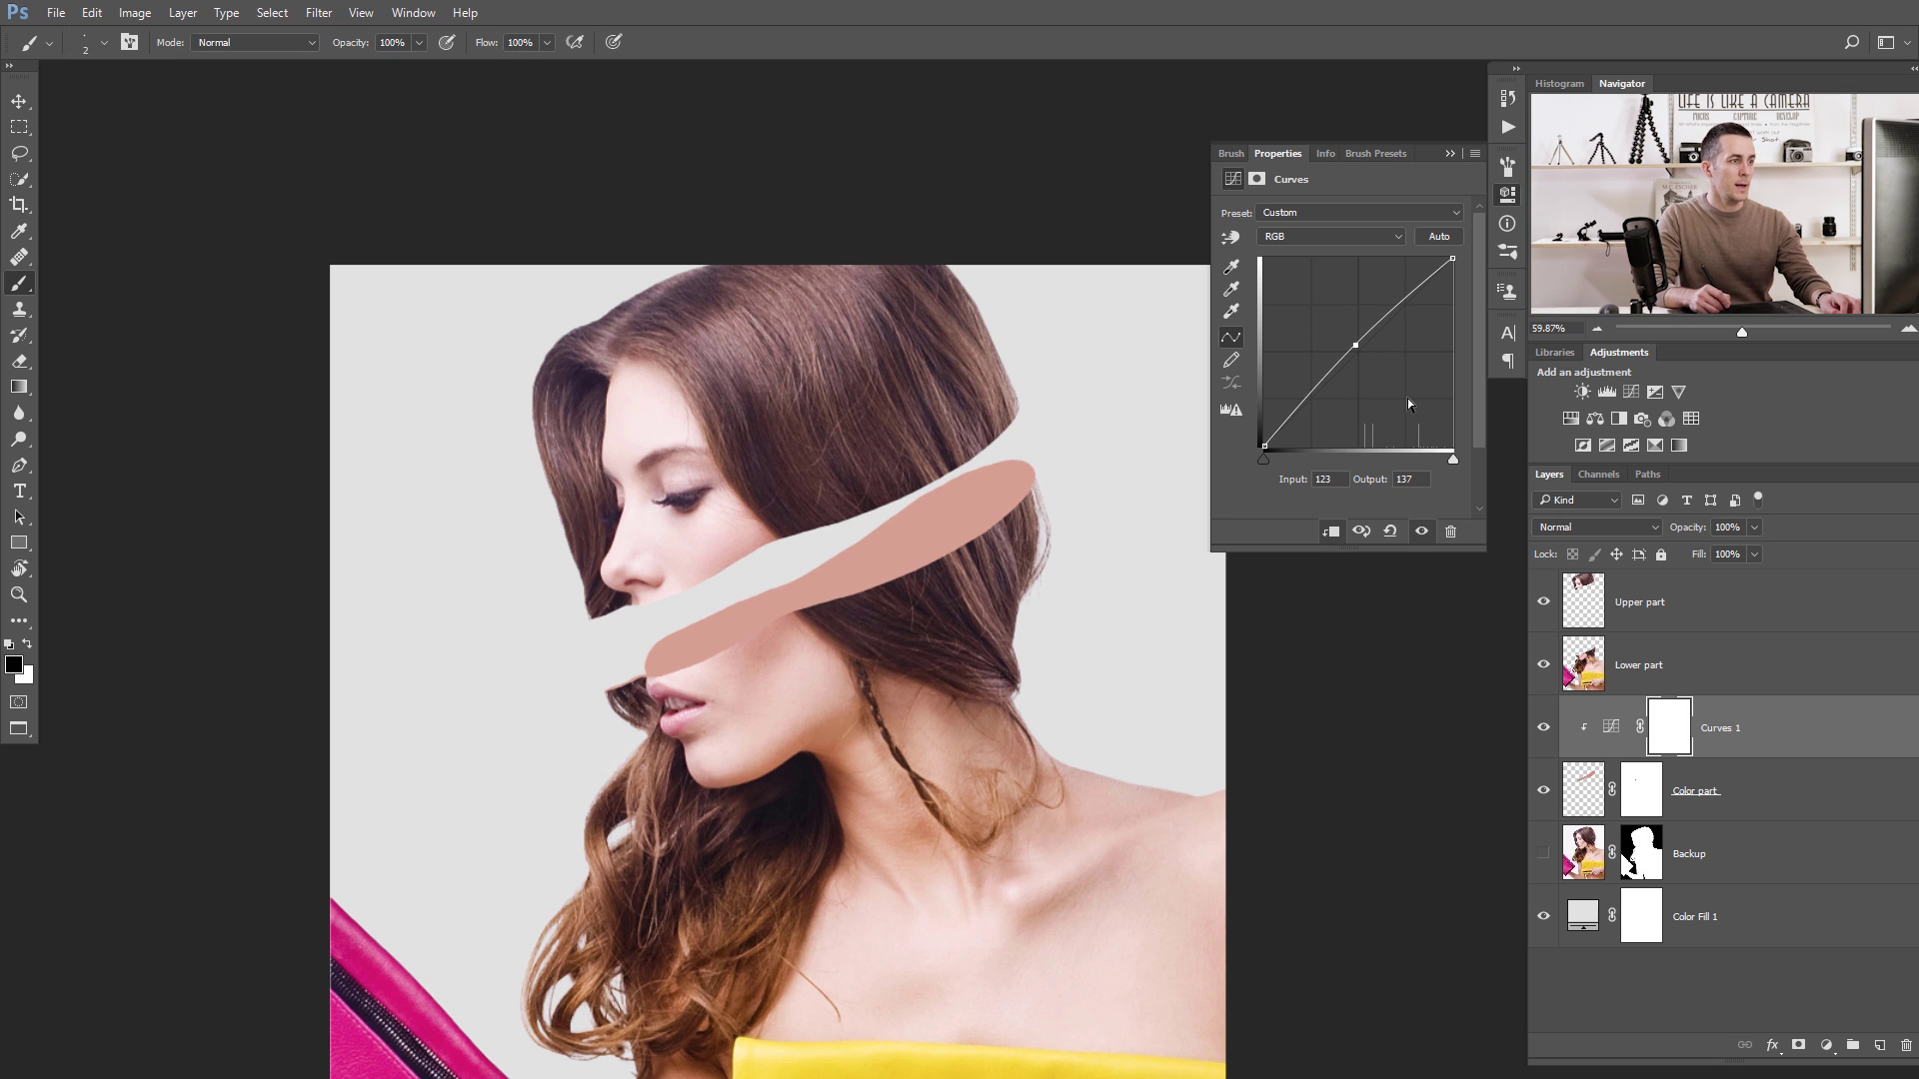
Add a Hue/Saturation adjustment clipped above Curves 1 and lower its saturation to about -17.
left_click(1826, 1046)
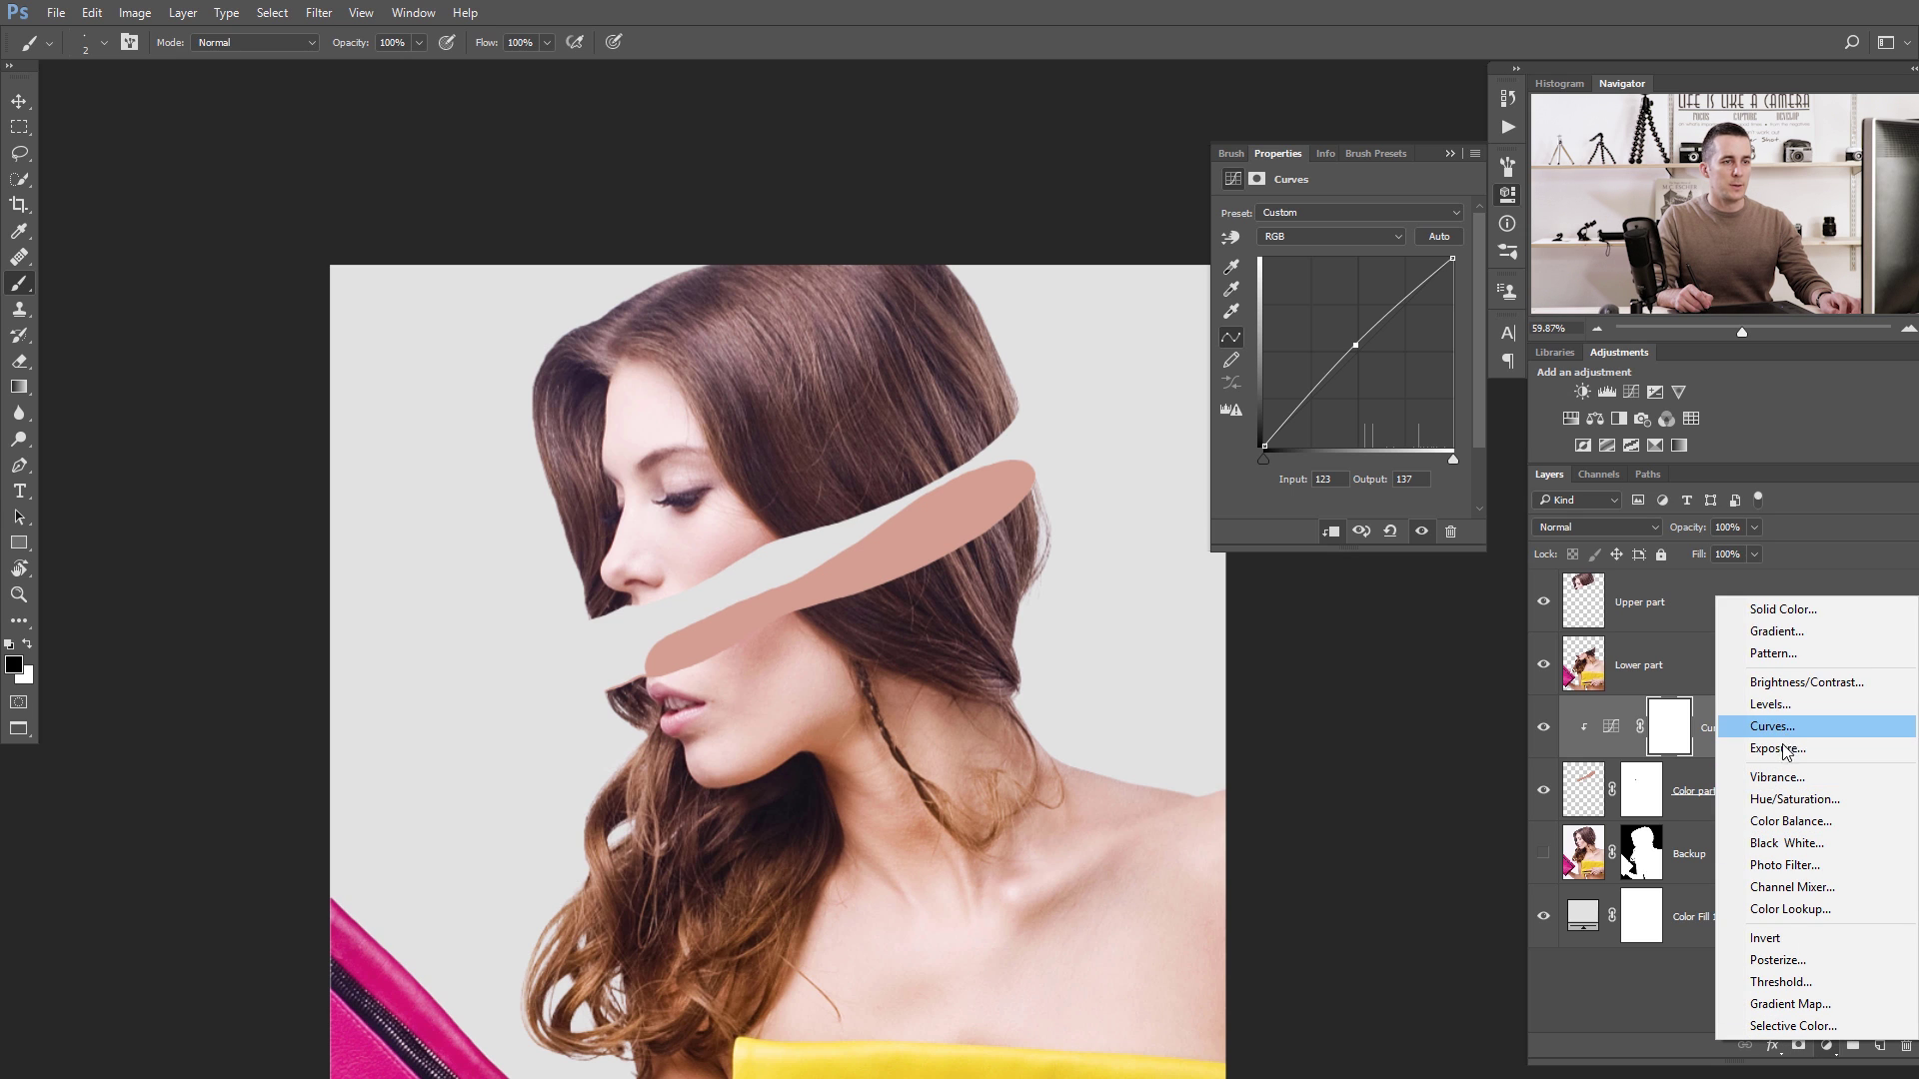
left_click(1794, 799)
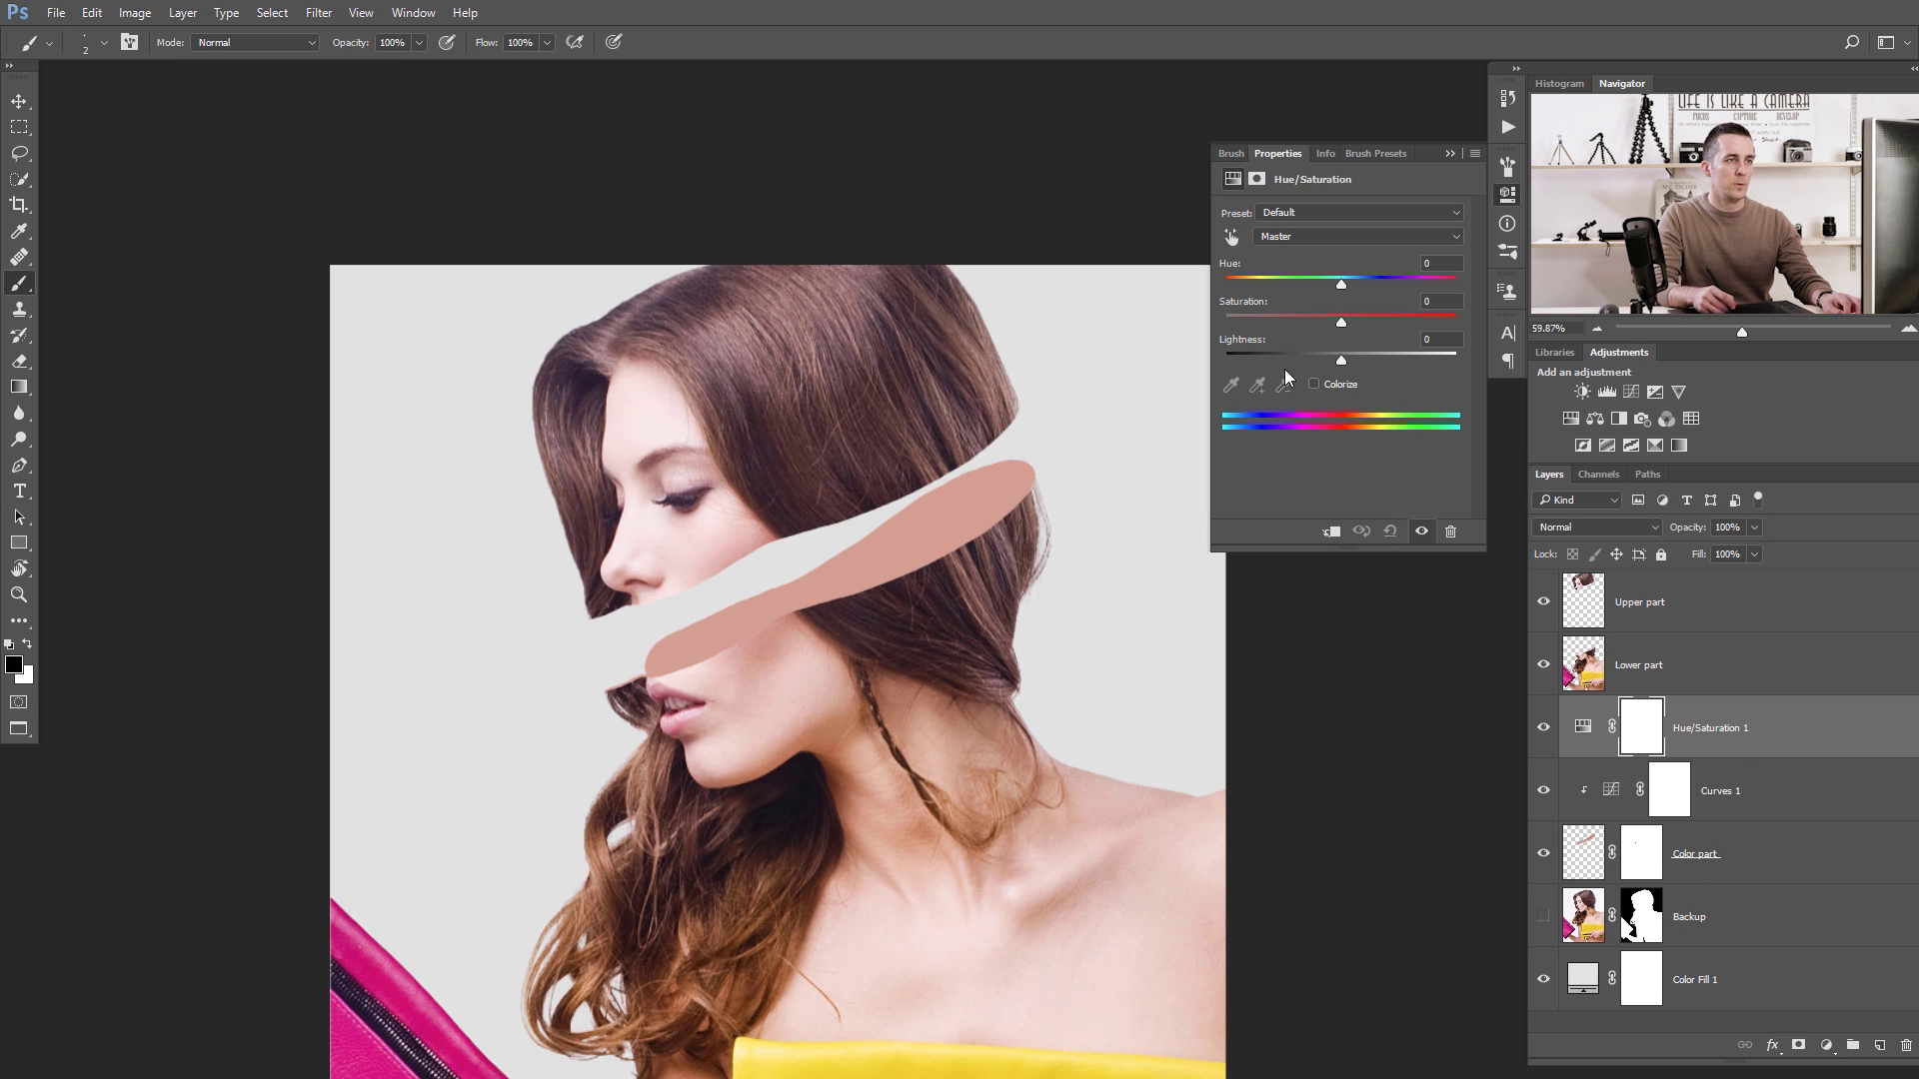
left_click(1330, 532)
left_click_drag(1340, 322, 1331, 322)
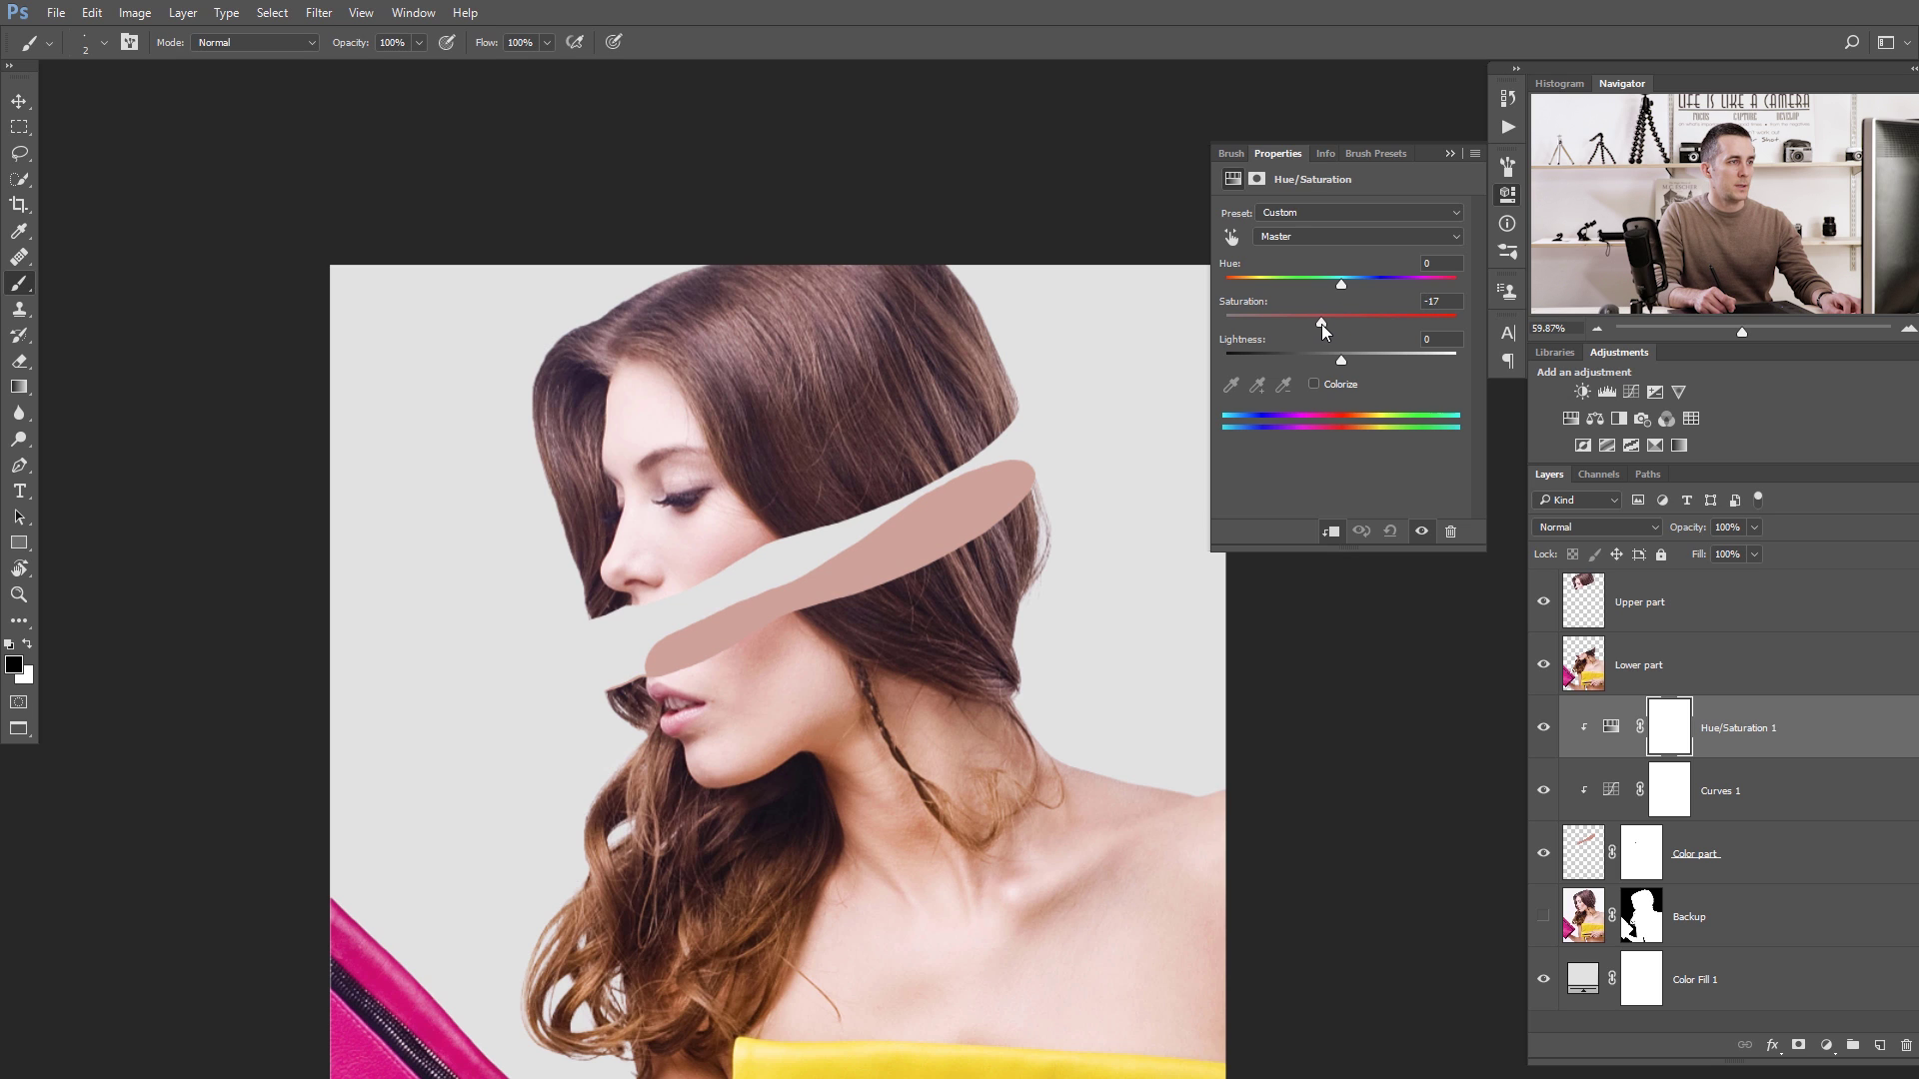
left_click(1449, 153)
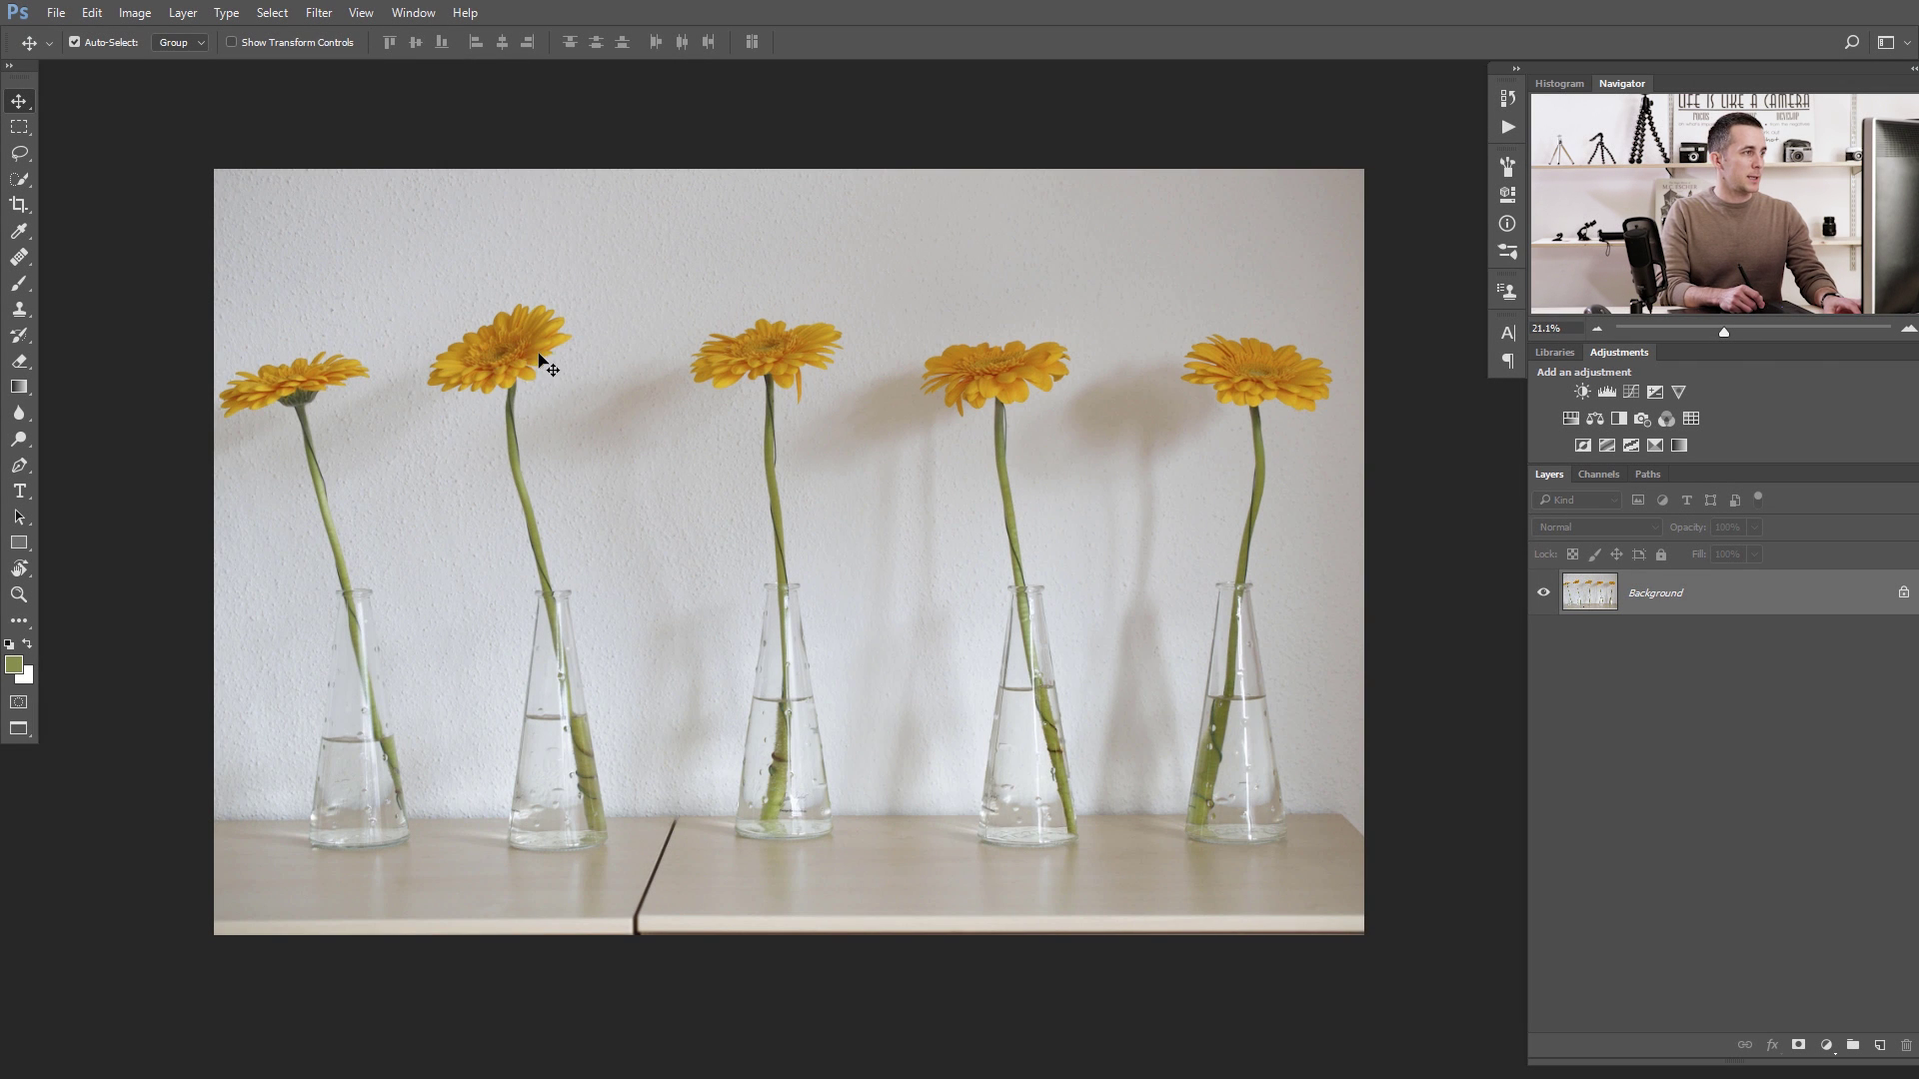
Quick-select the second flower's yellow head and its green stem down to the rim of the vase.
scroll(496, 366, "up", 2)
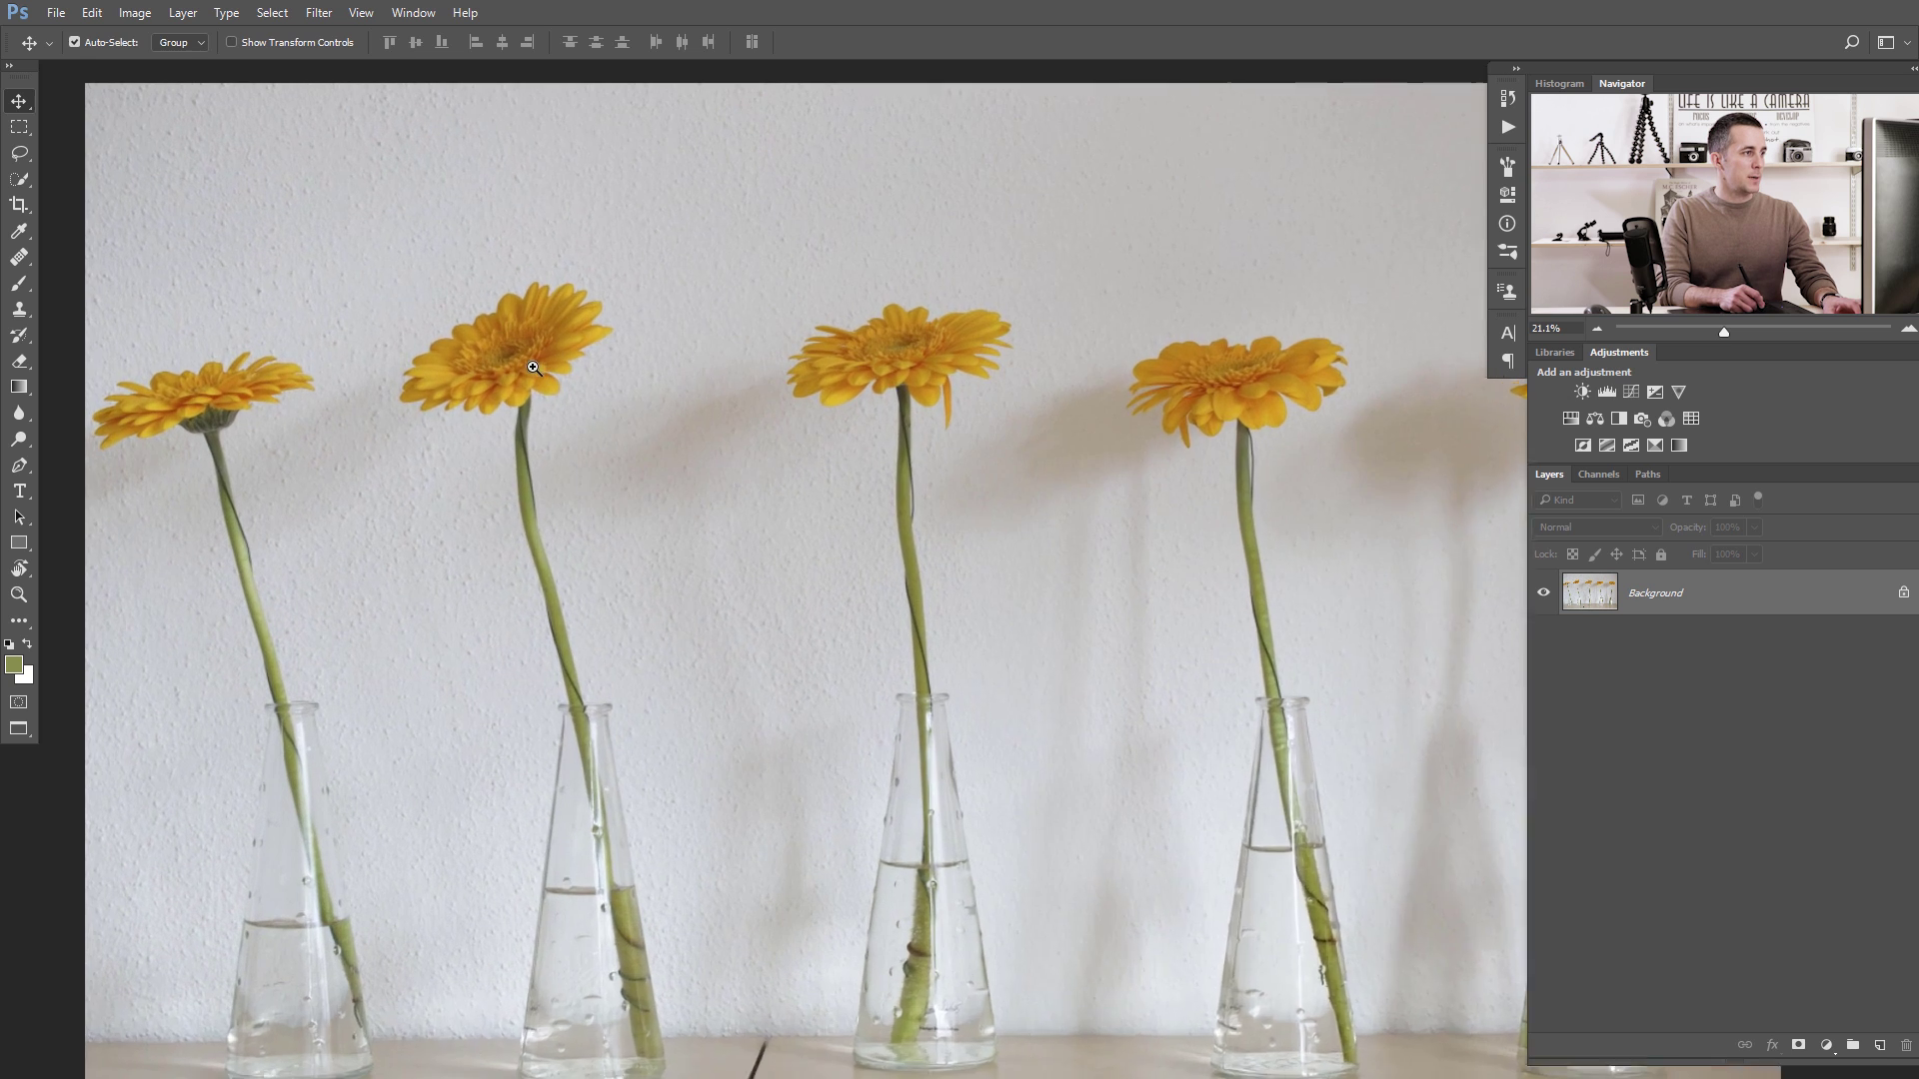
left_click(19, 177)
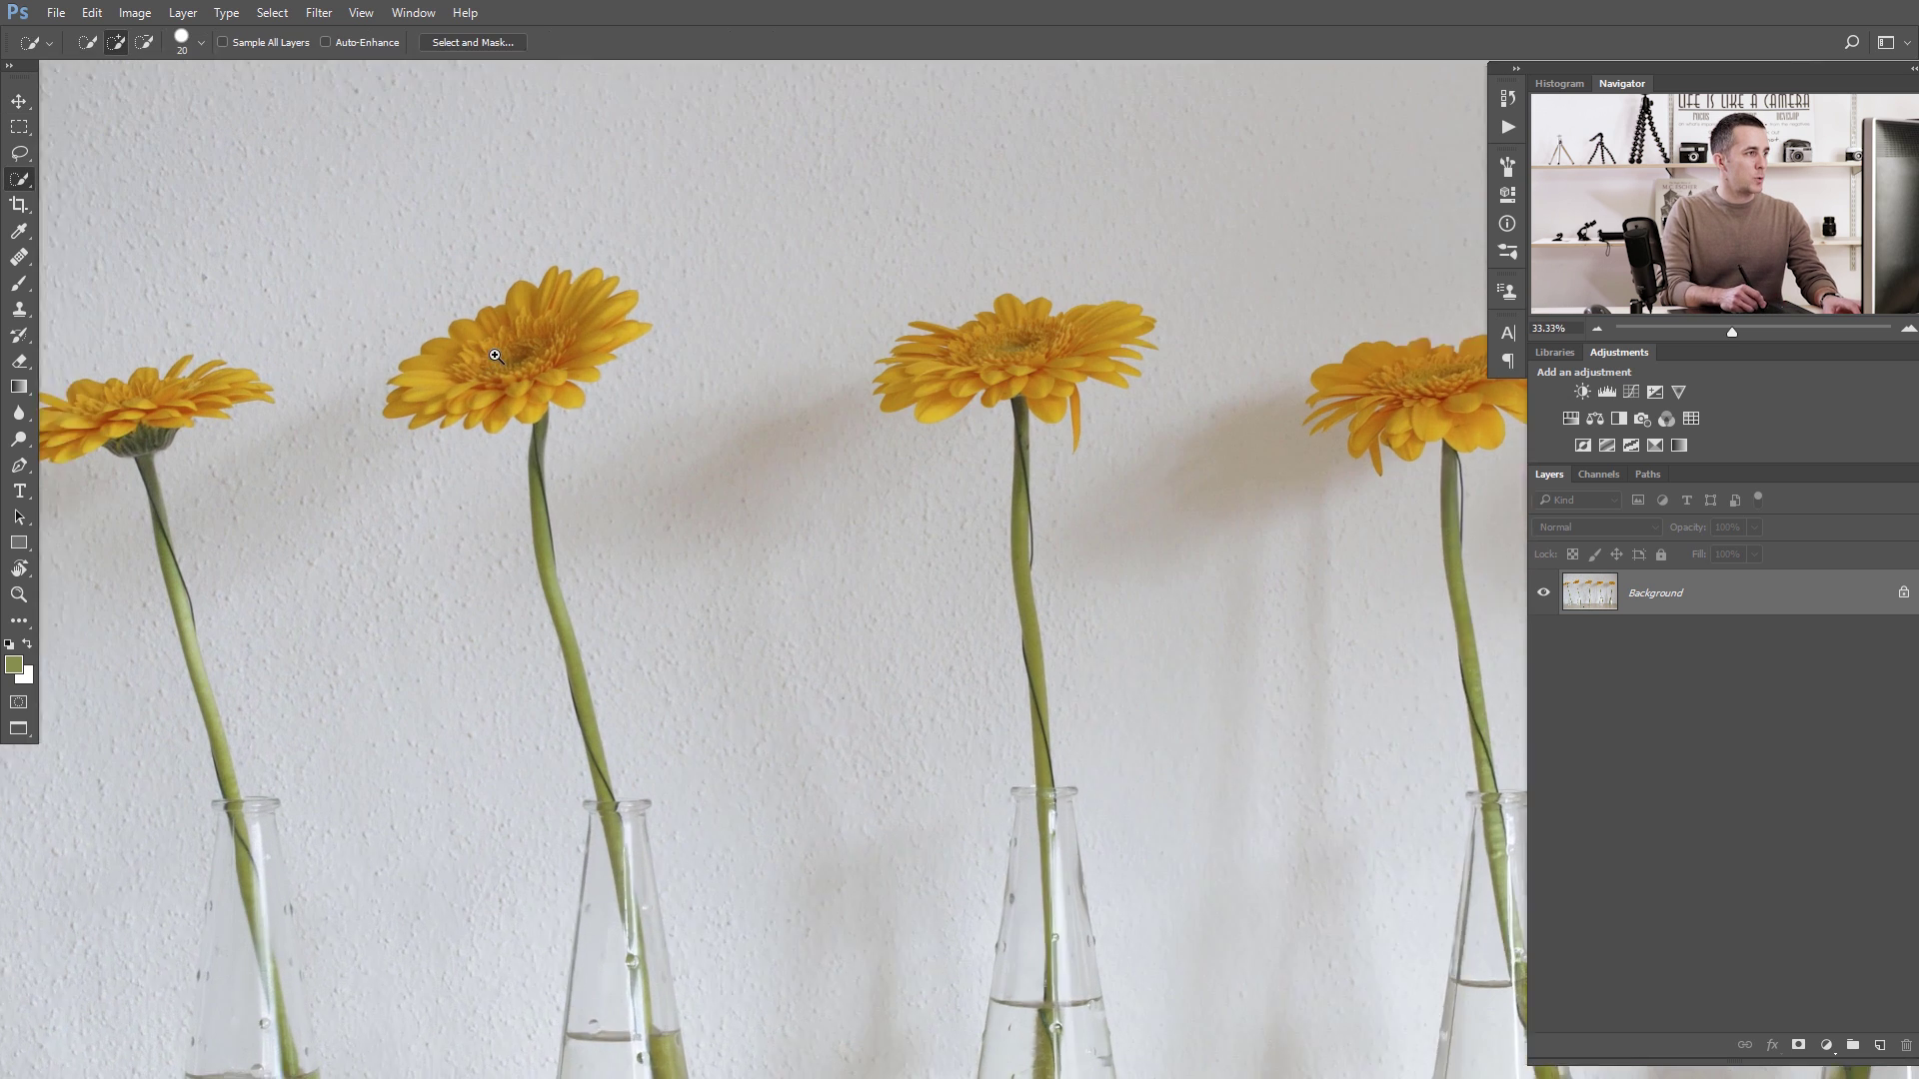
scroll(469, 358, "up", 2)
left_click_drag(470, 360, 516, 331)
scroll(578, 313, "up", 2)
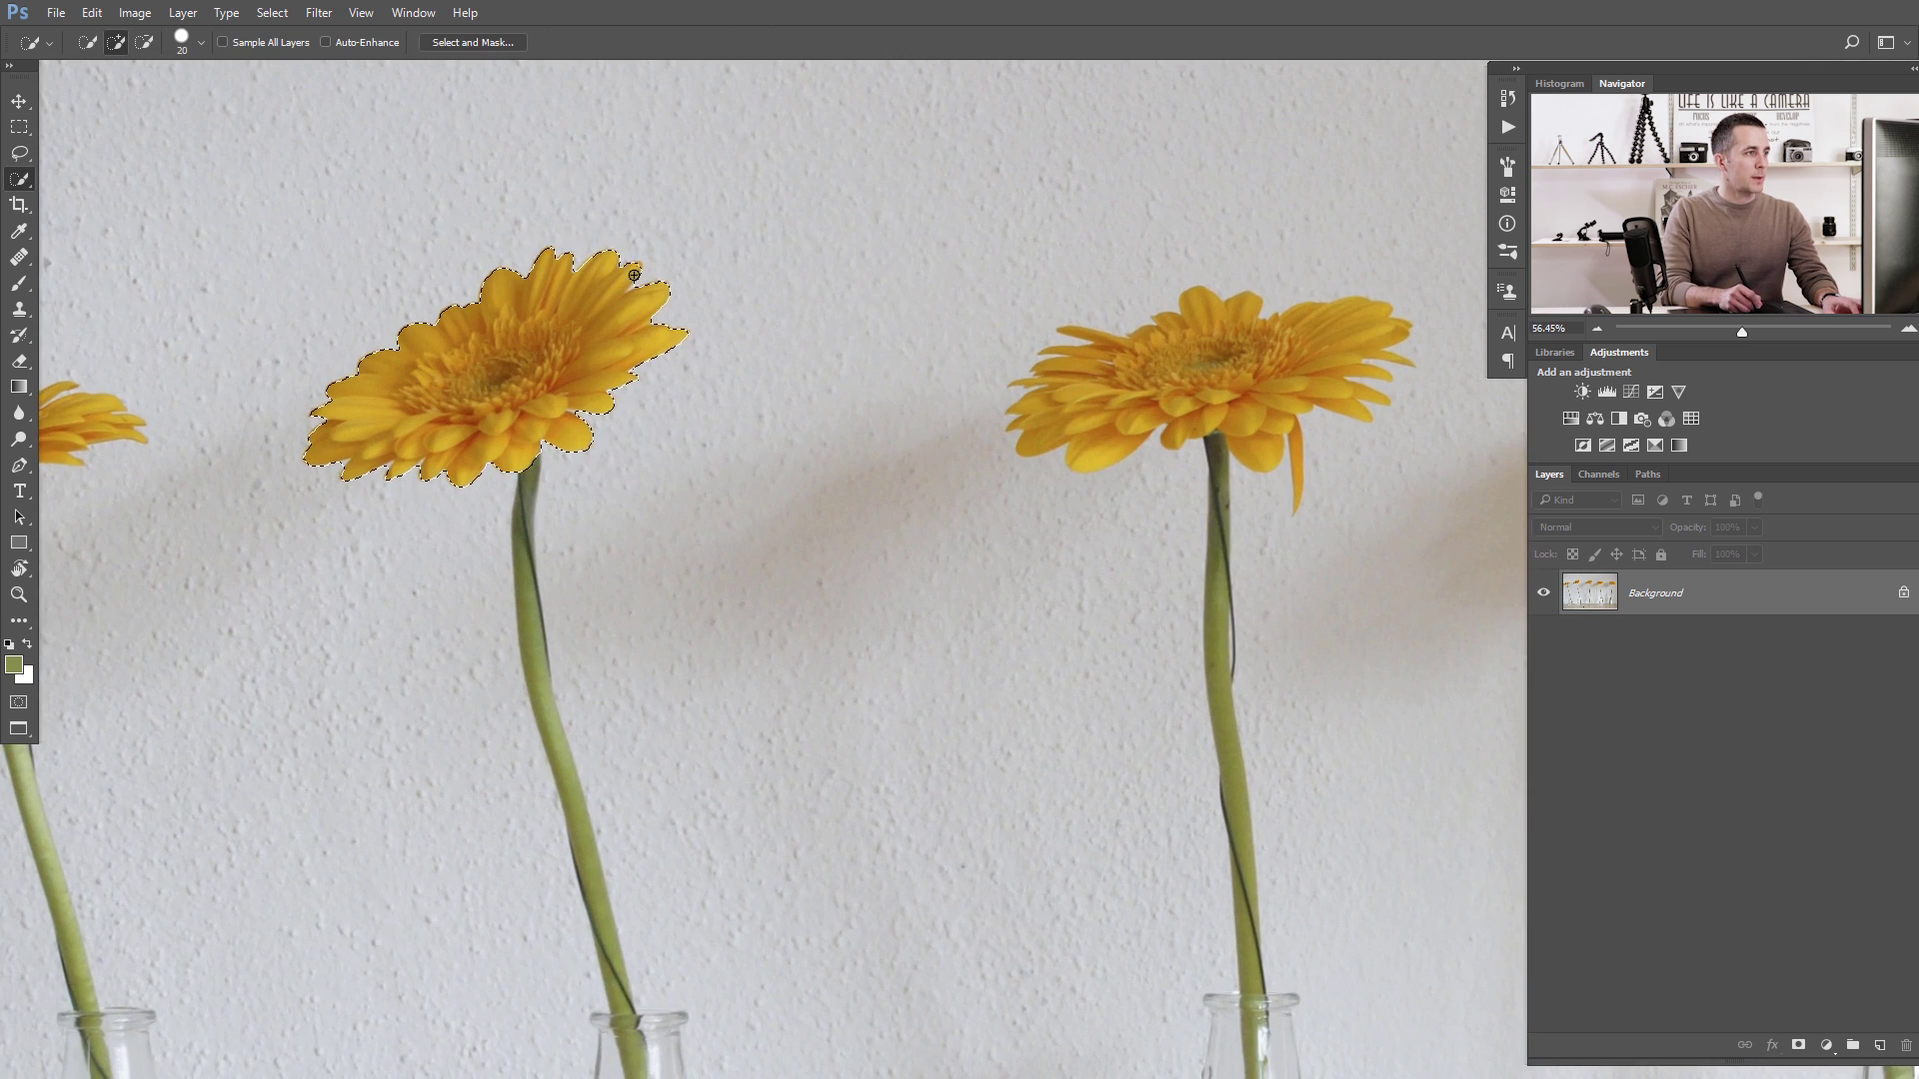
mouse_move(524, 478)
left_mouse_down()
mouse_move(537, 691)
mouse_move(646, 1055)
left_mouse_up()
key("alt")
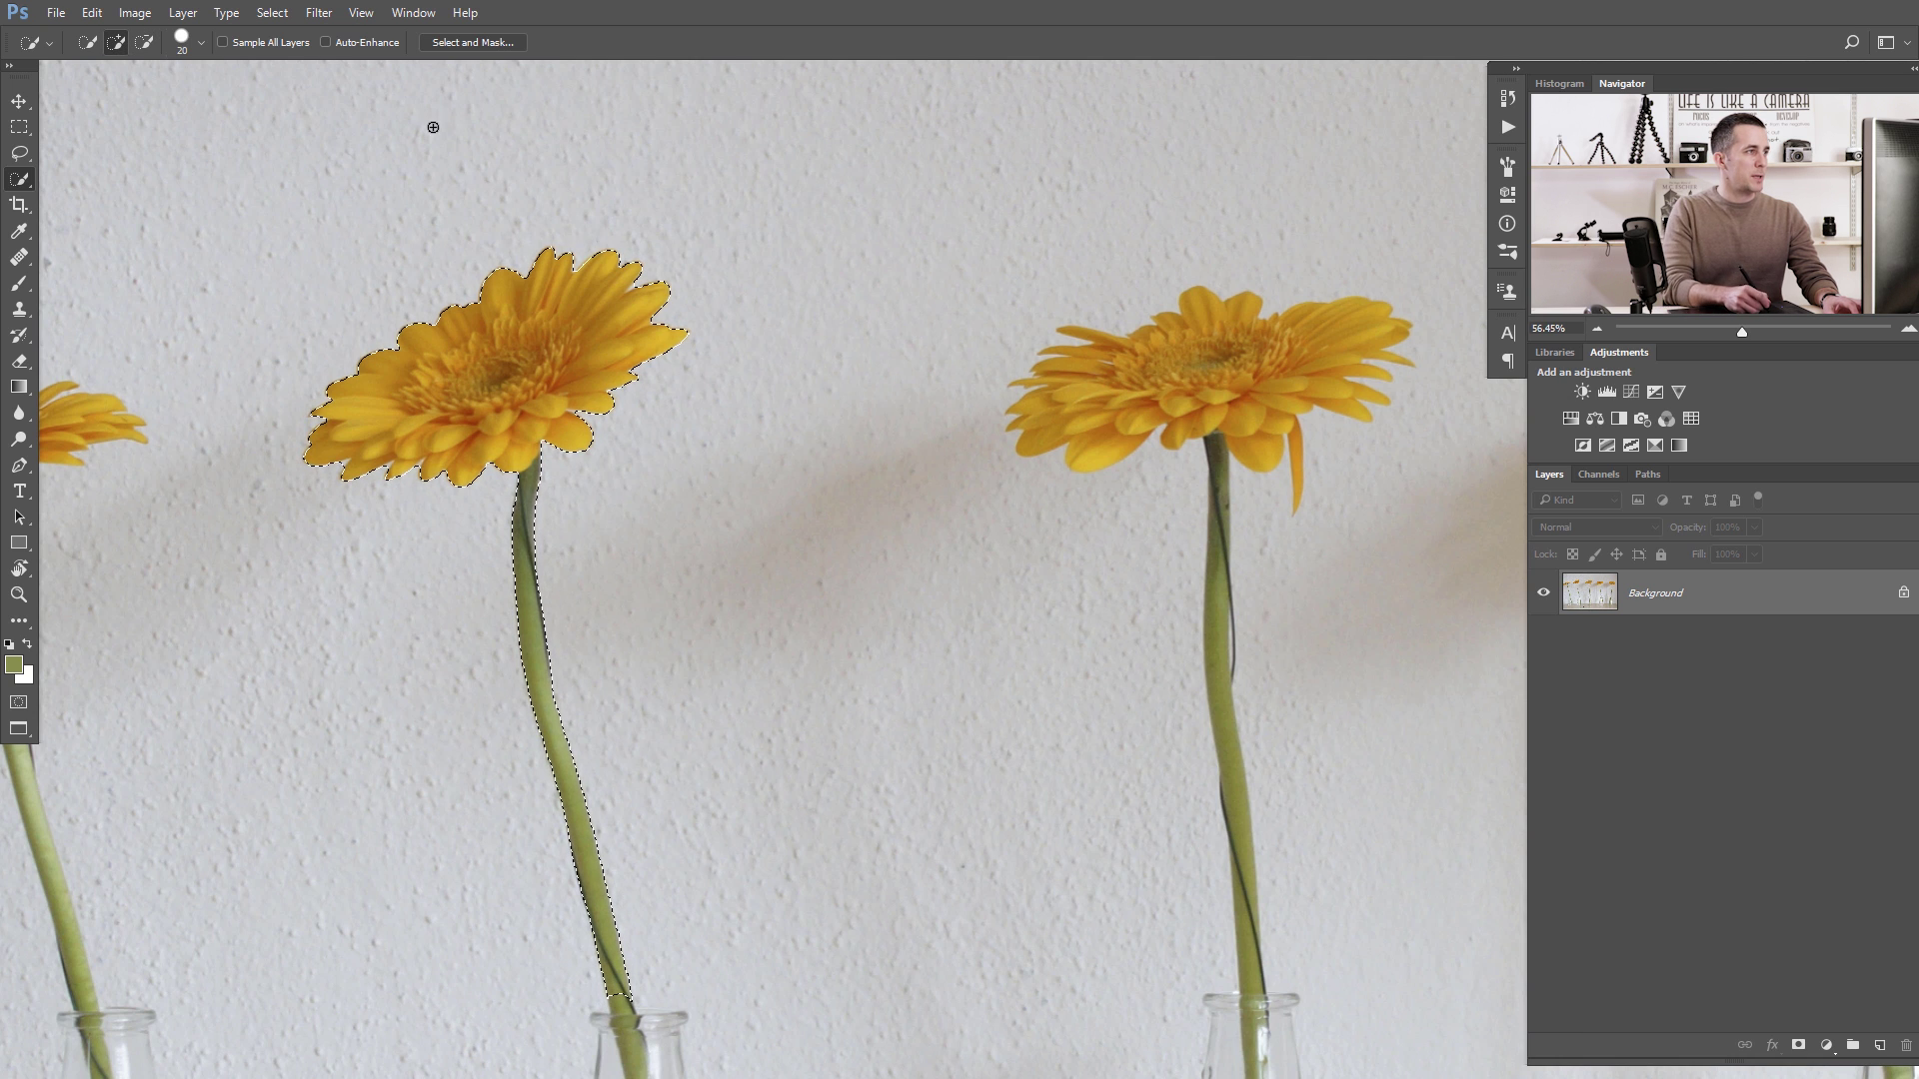
Refine the flower selection's edges along the stem in Select and Mask, and accept the result.
left_click(472, 42)
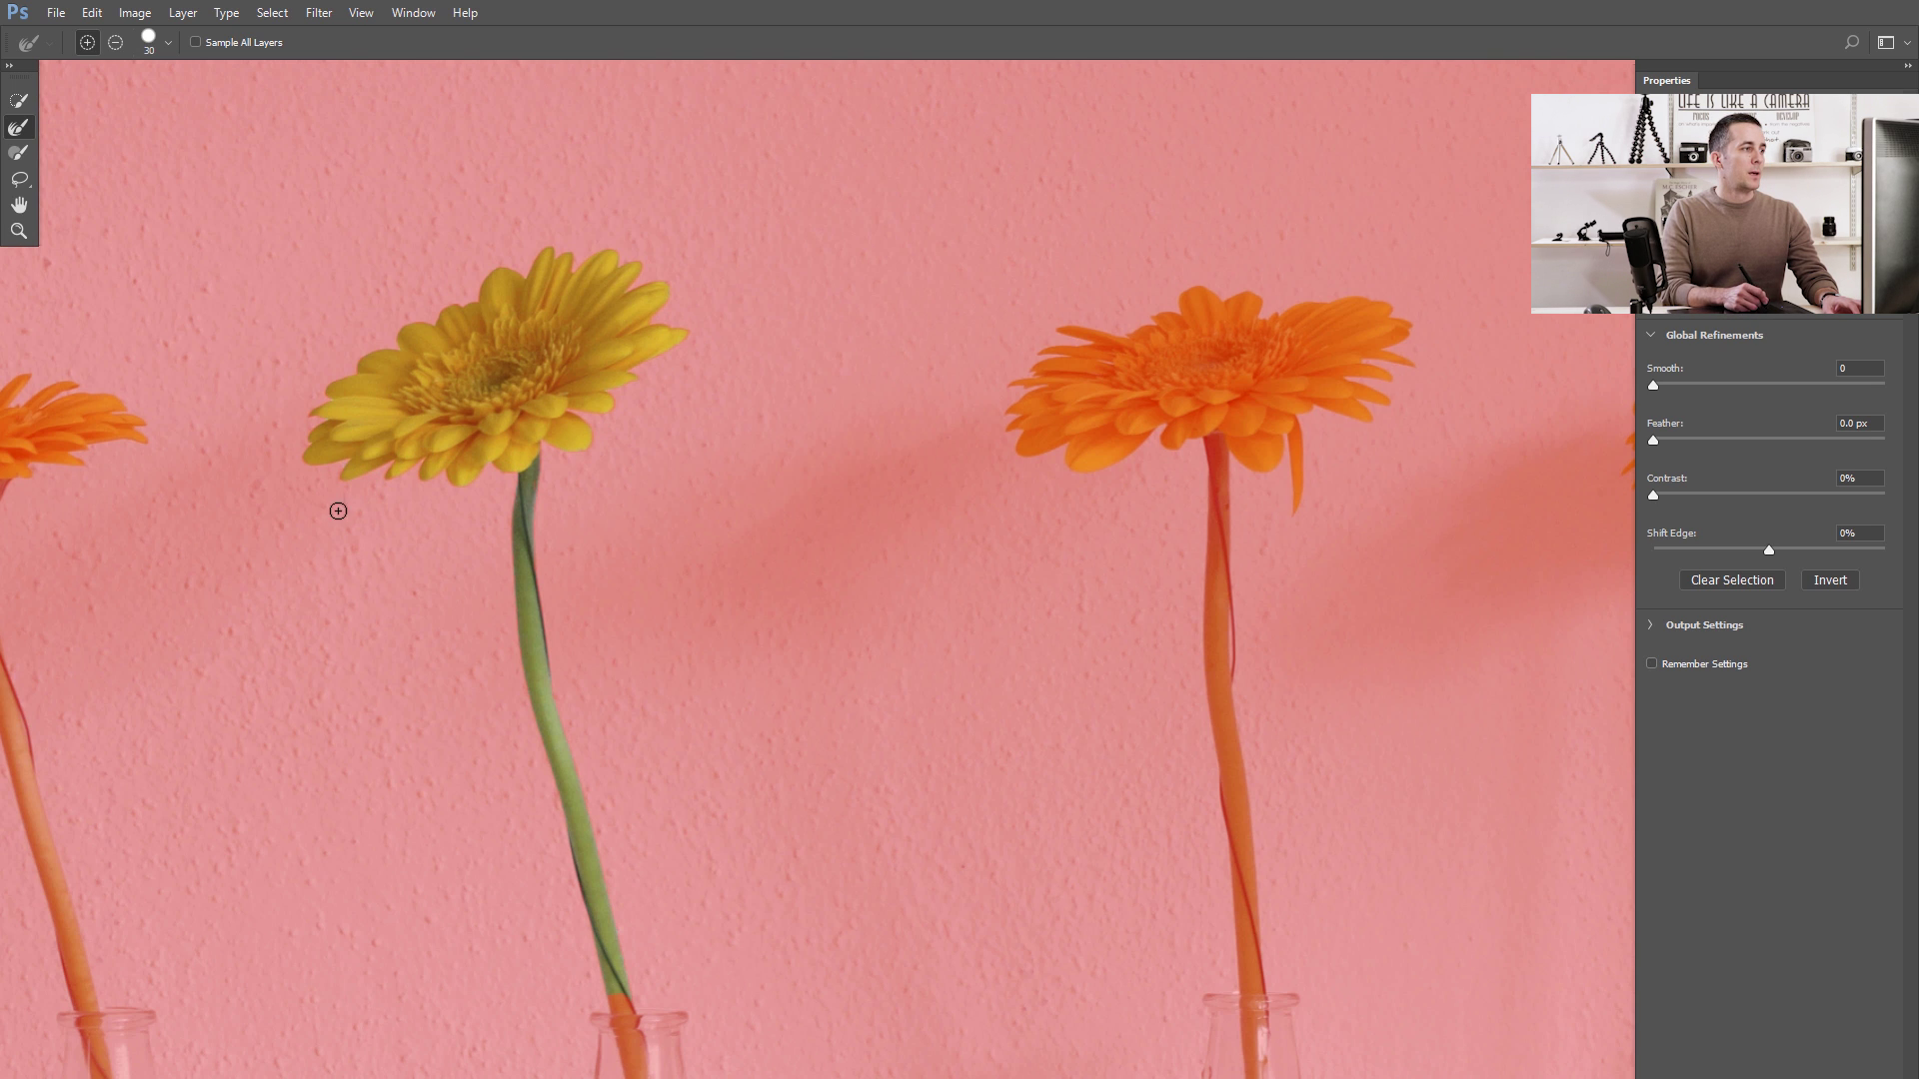
scroll(428, 482, "down", 3)
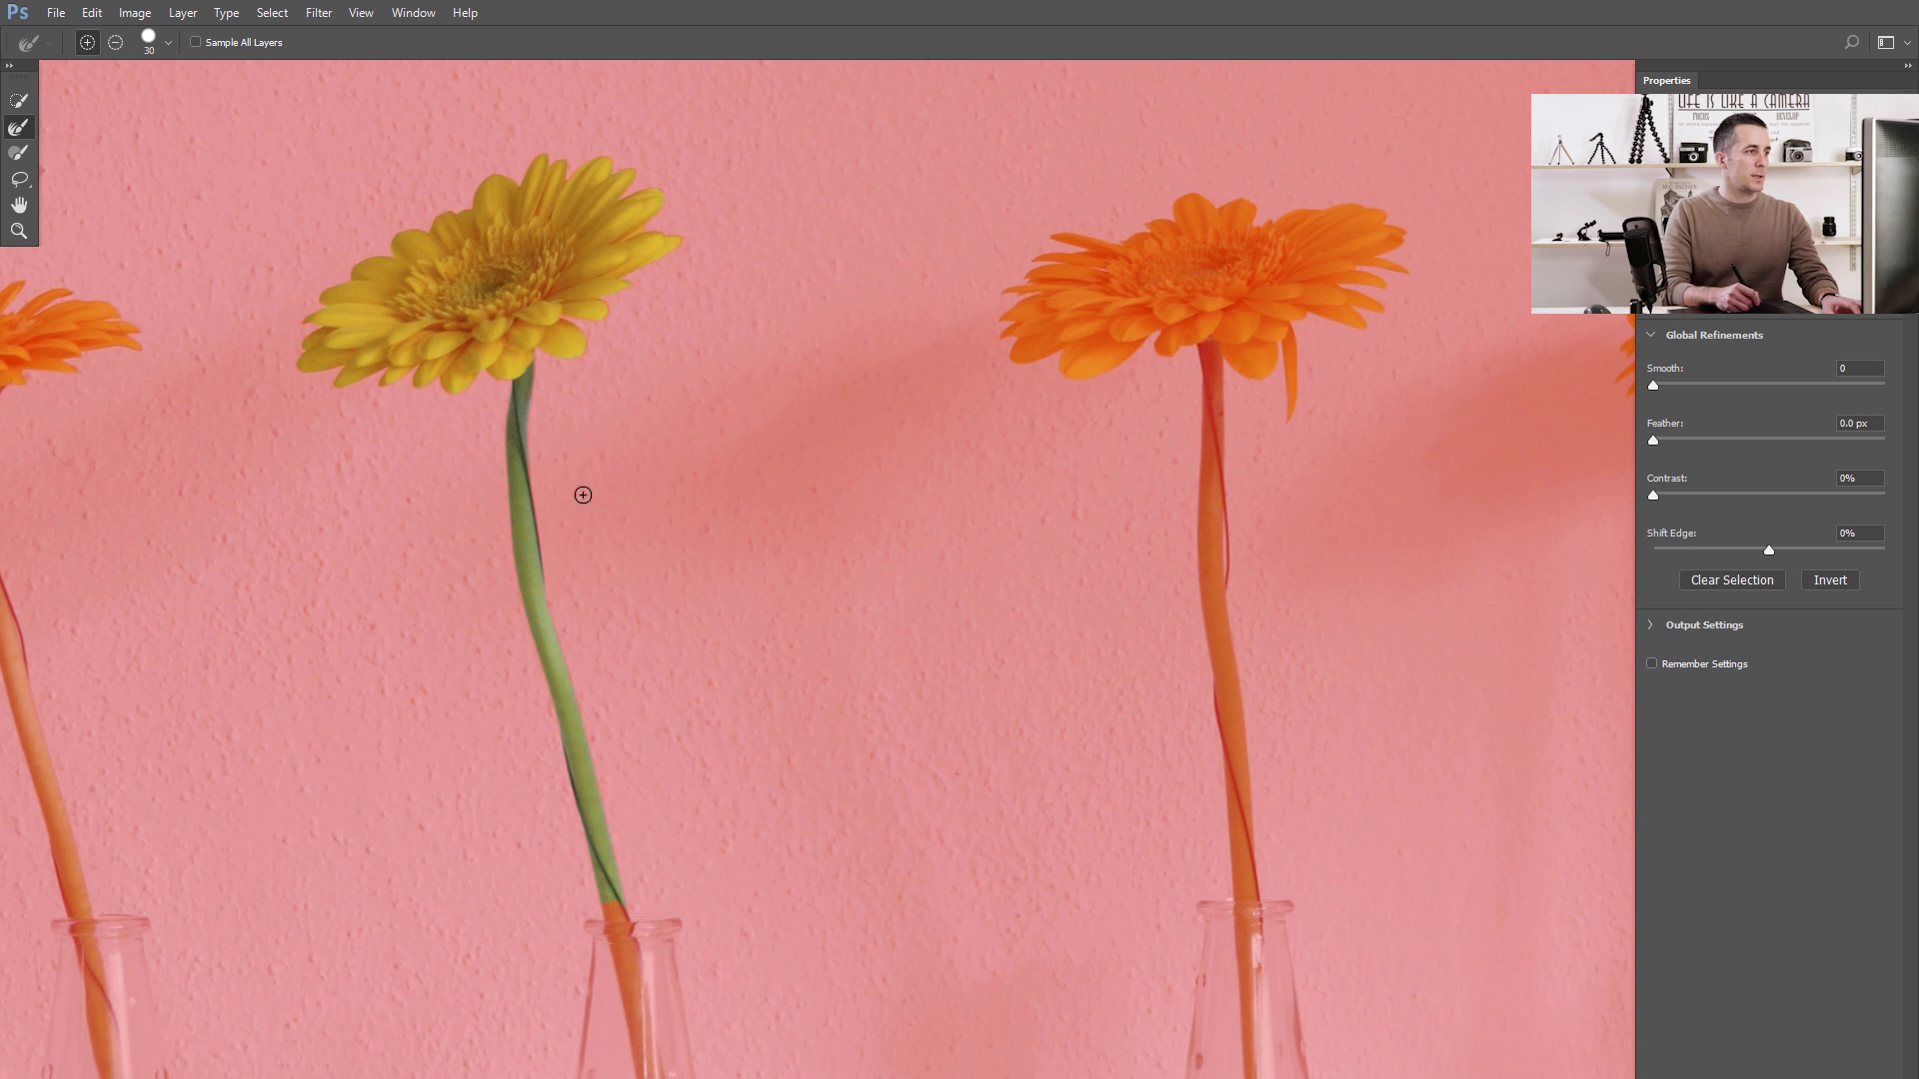
left_click_drag(503, 395, 549, 436)
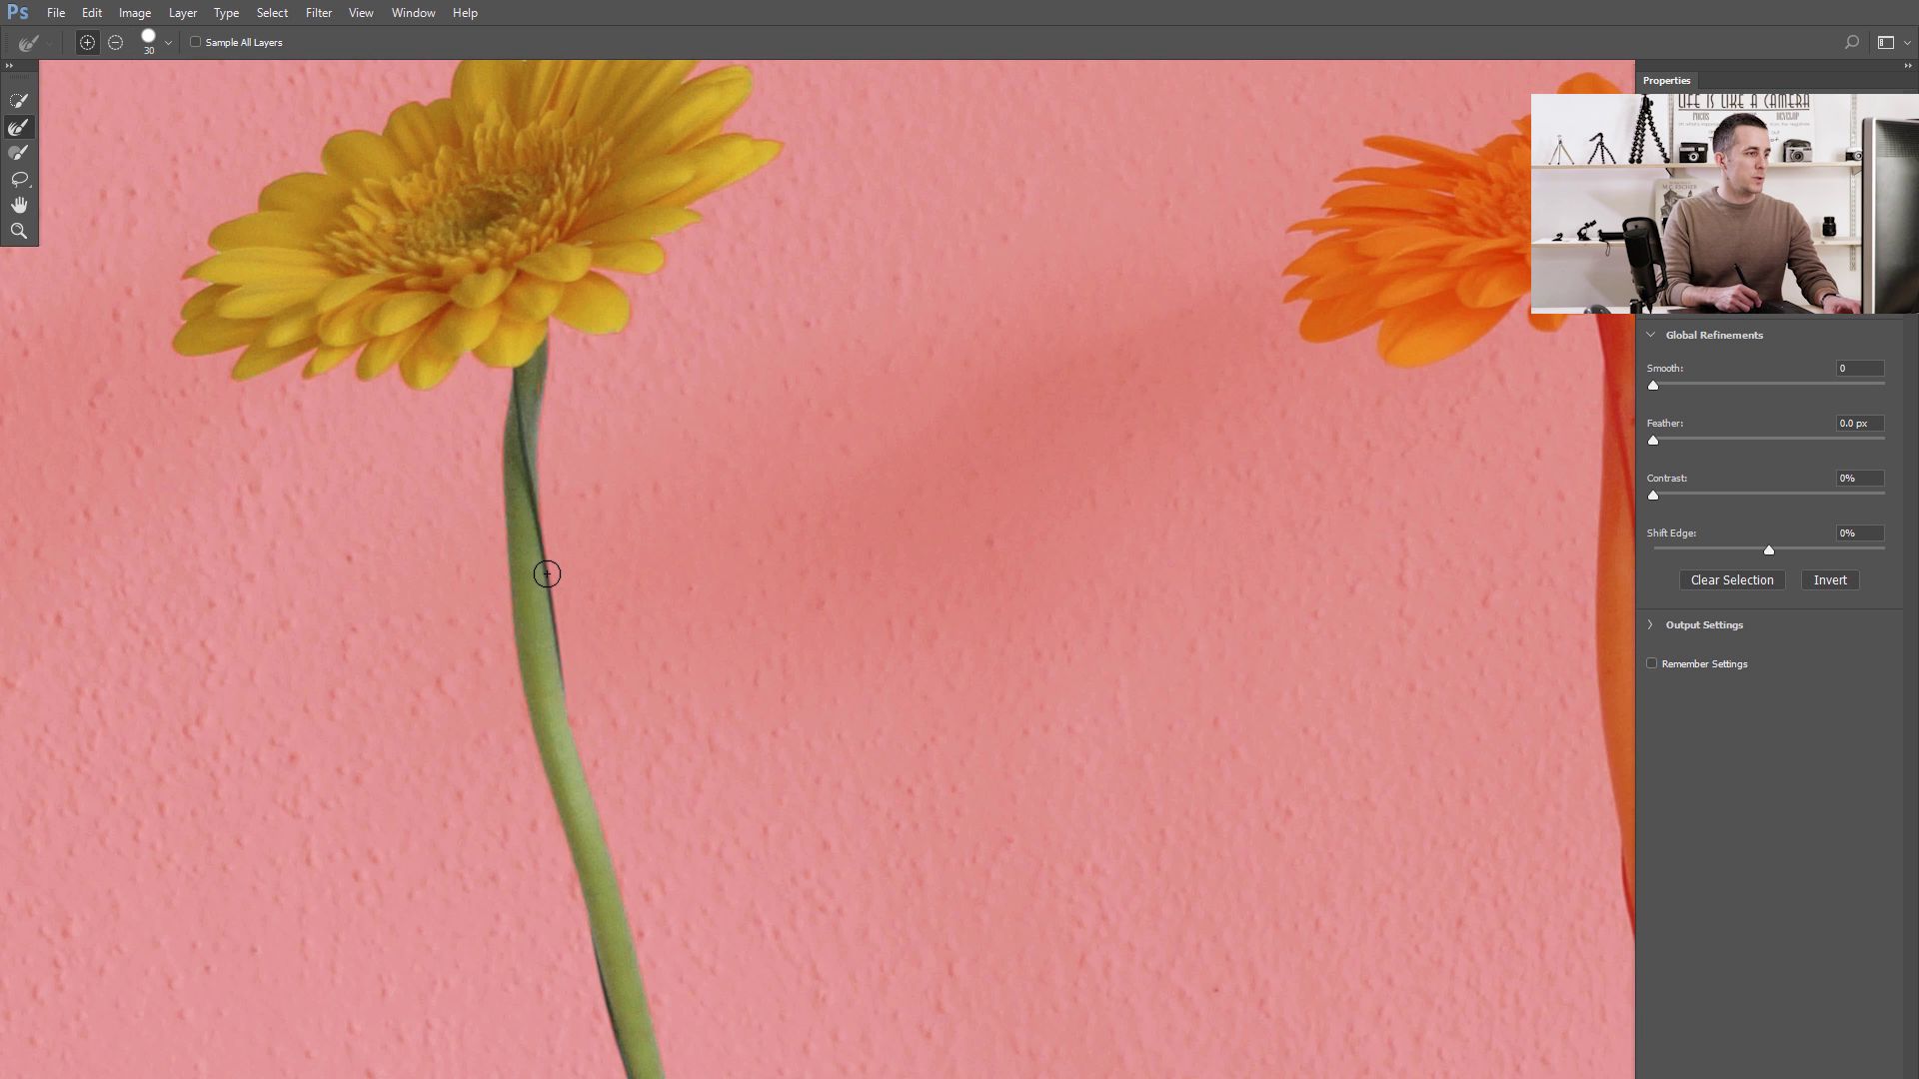
left_click_drag(646, 826, 603, 770)
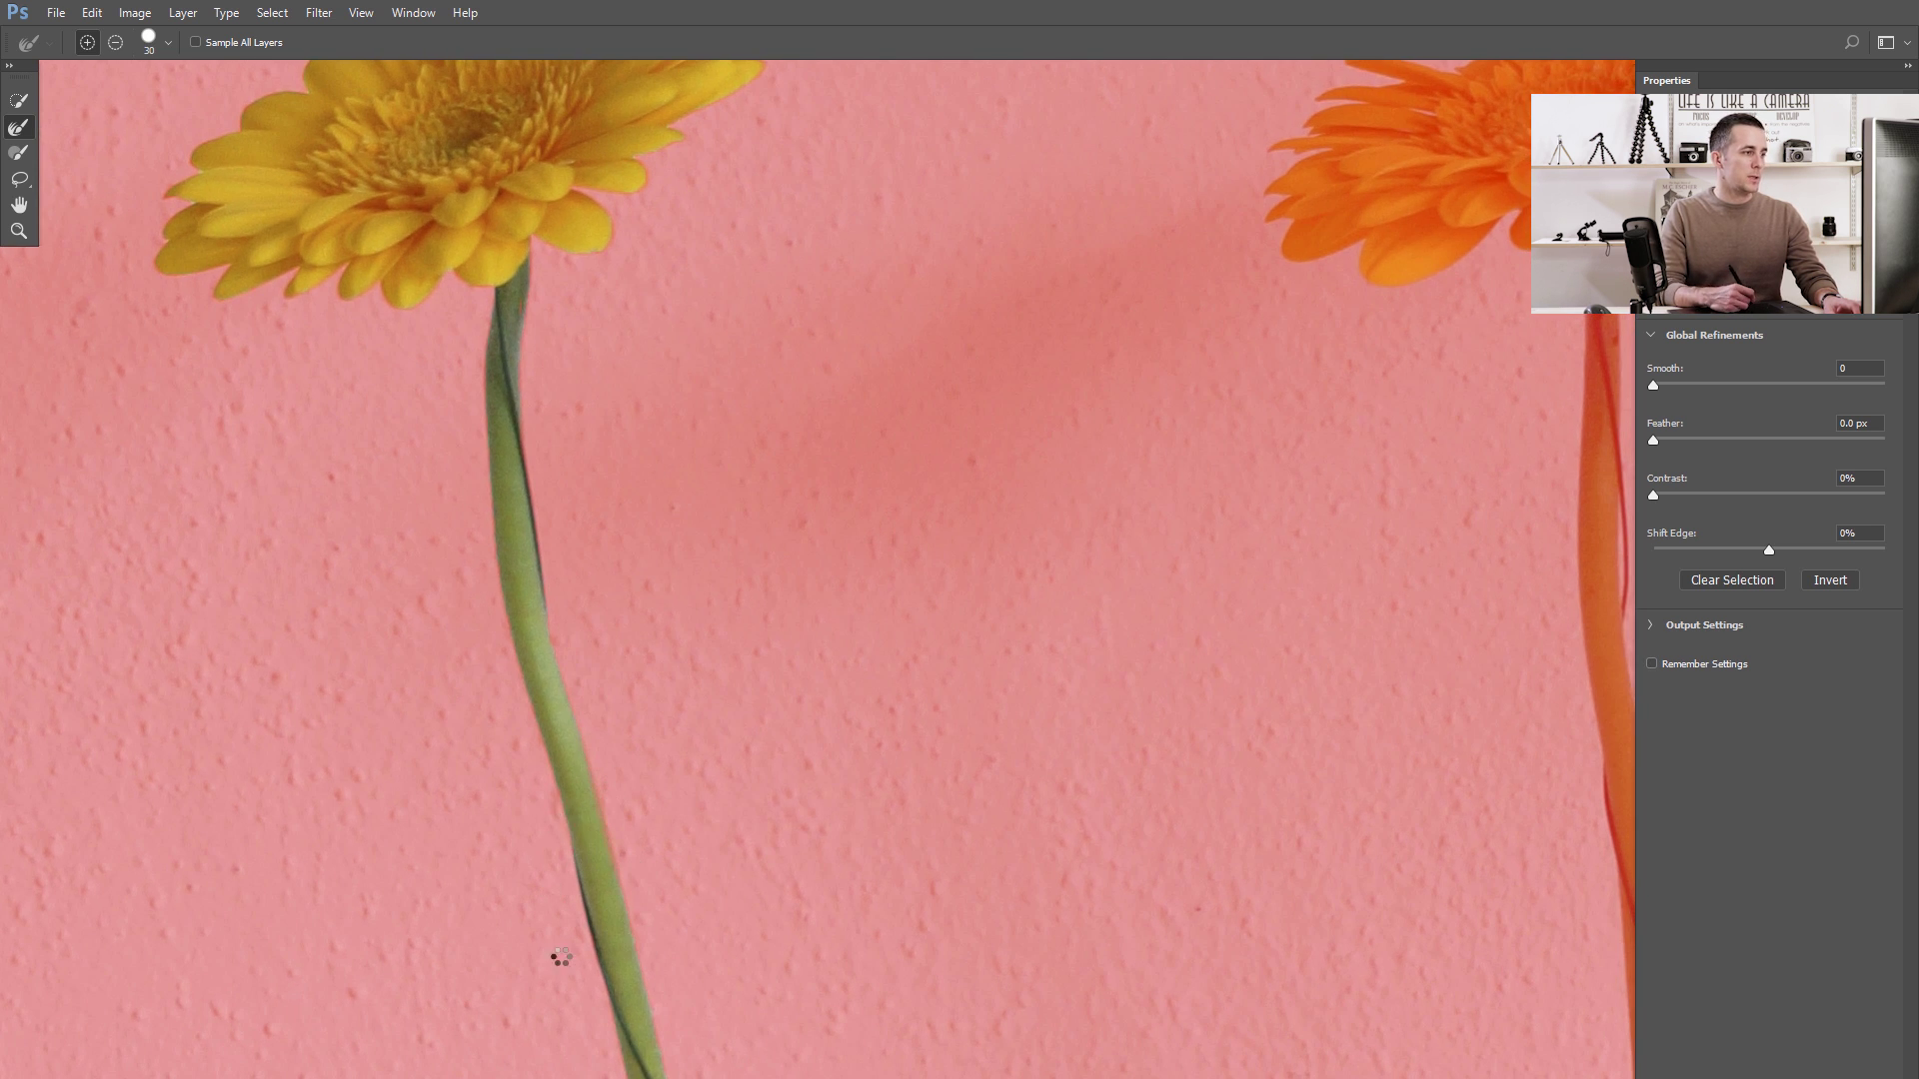
scroll(570, 729, "down", 5)
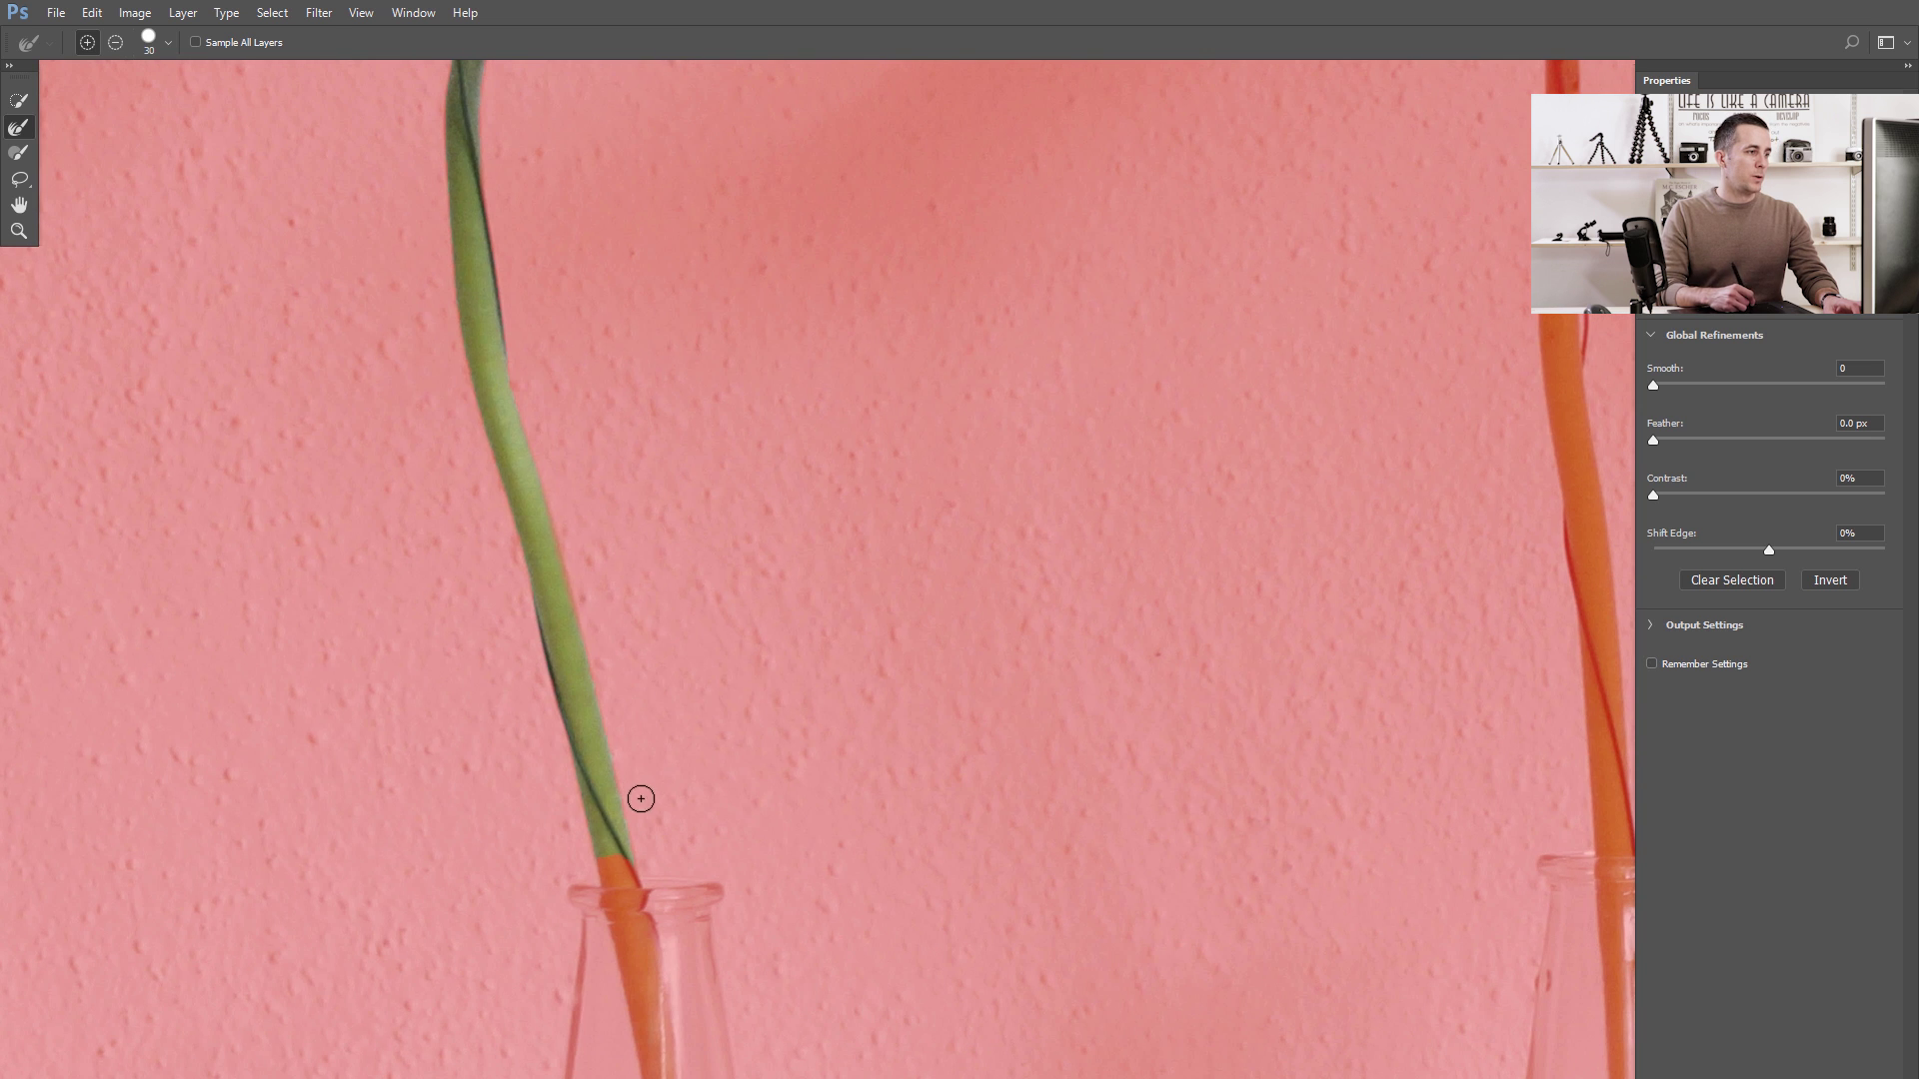
scroll(465, 487, "up", 5)
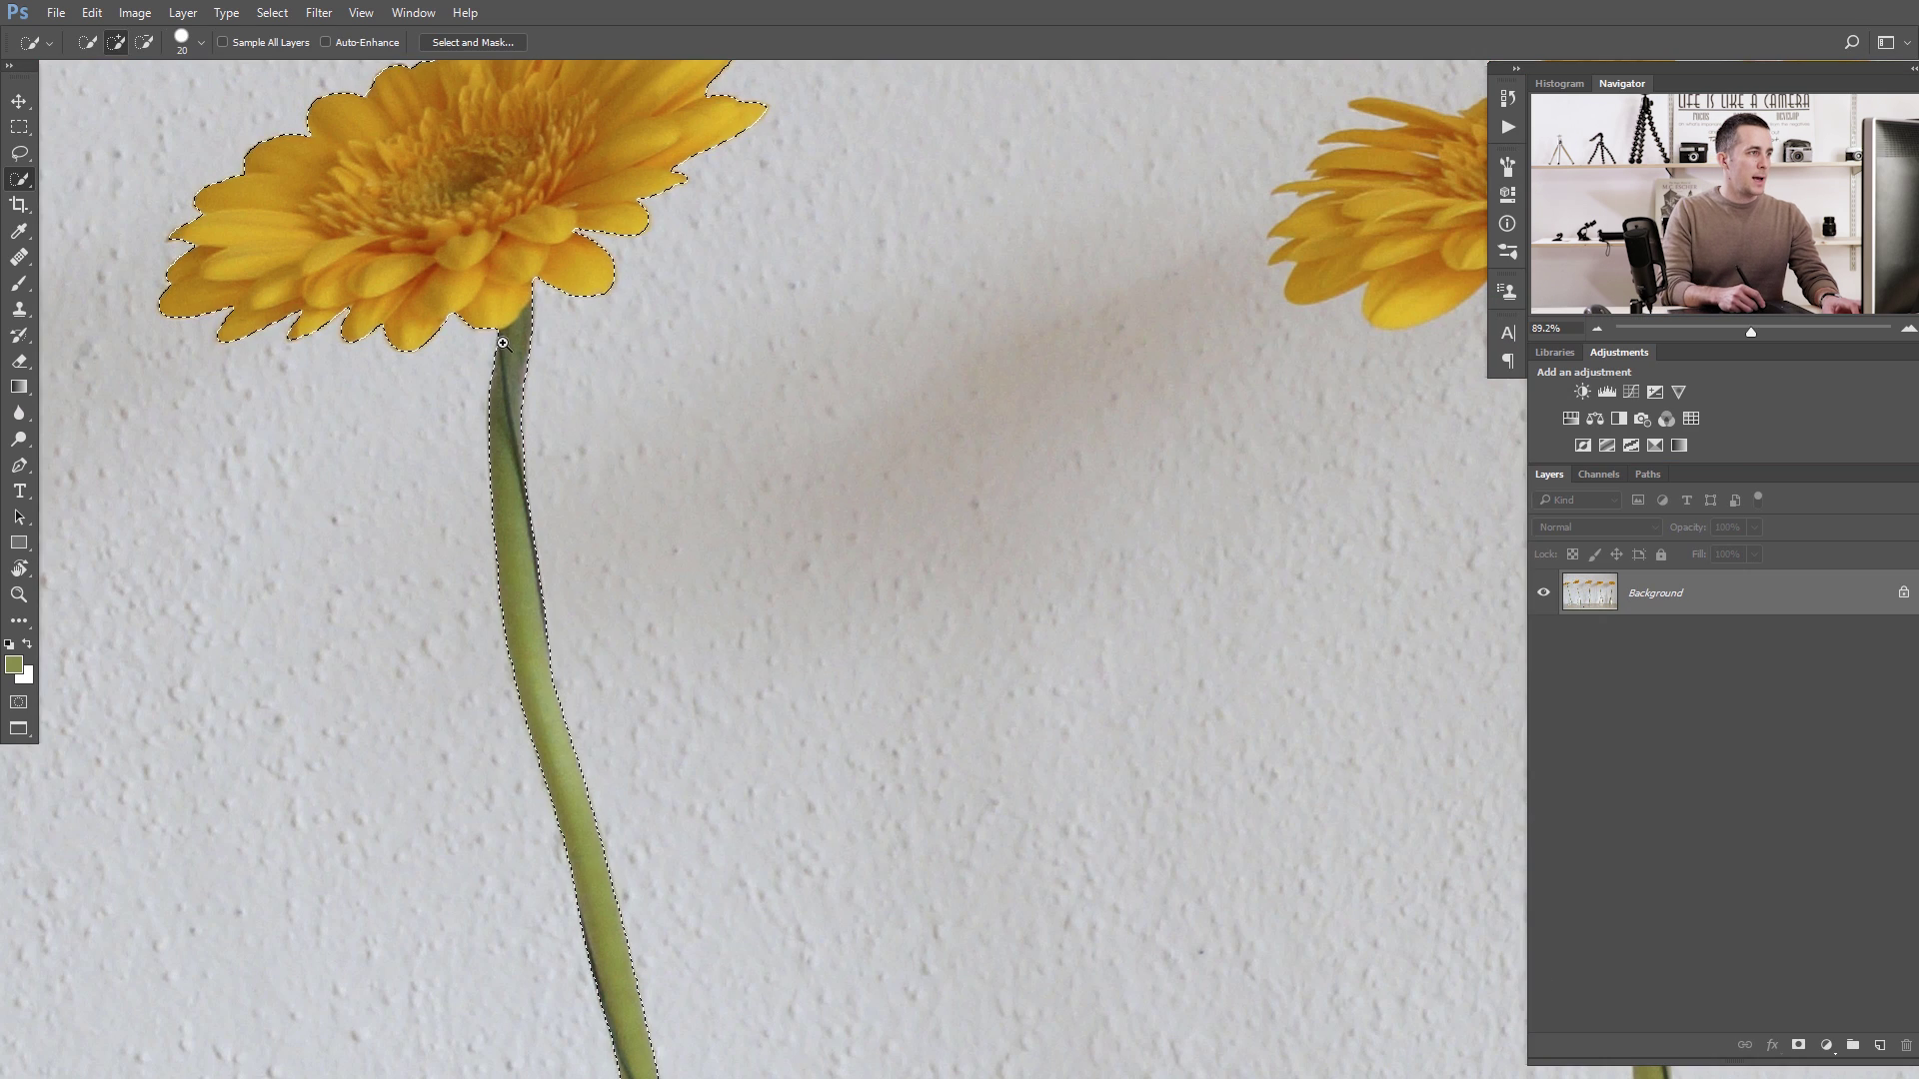
Turn the flower selection into a layer mask that hides the wall, vases and other flowers.
scroll(557, 364, "up", 2)
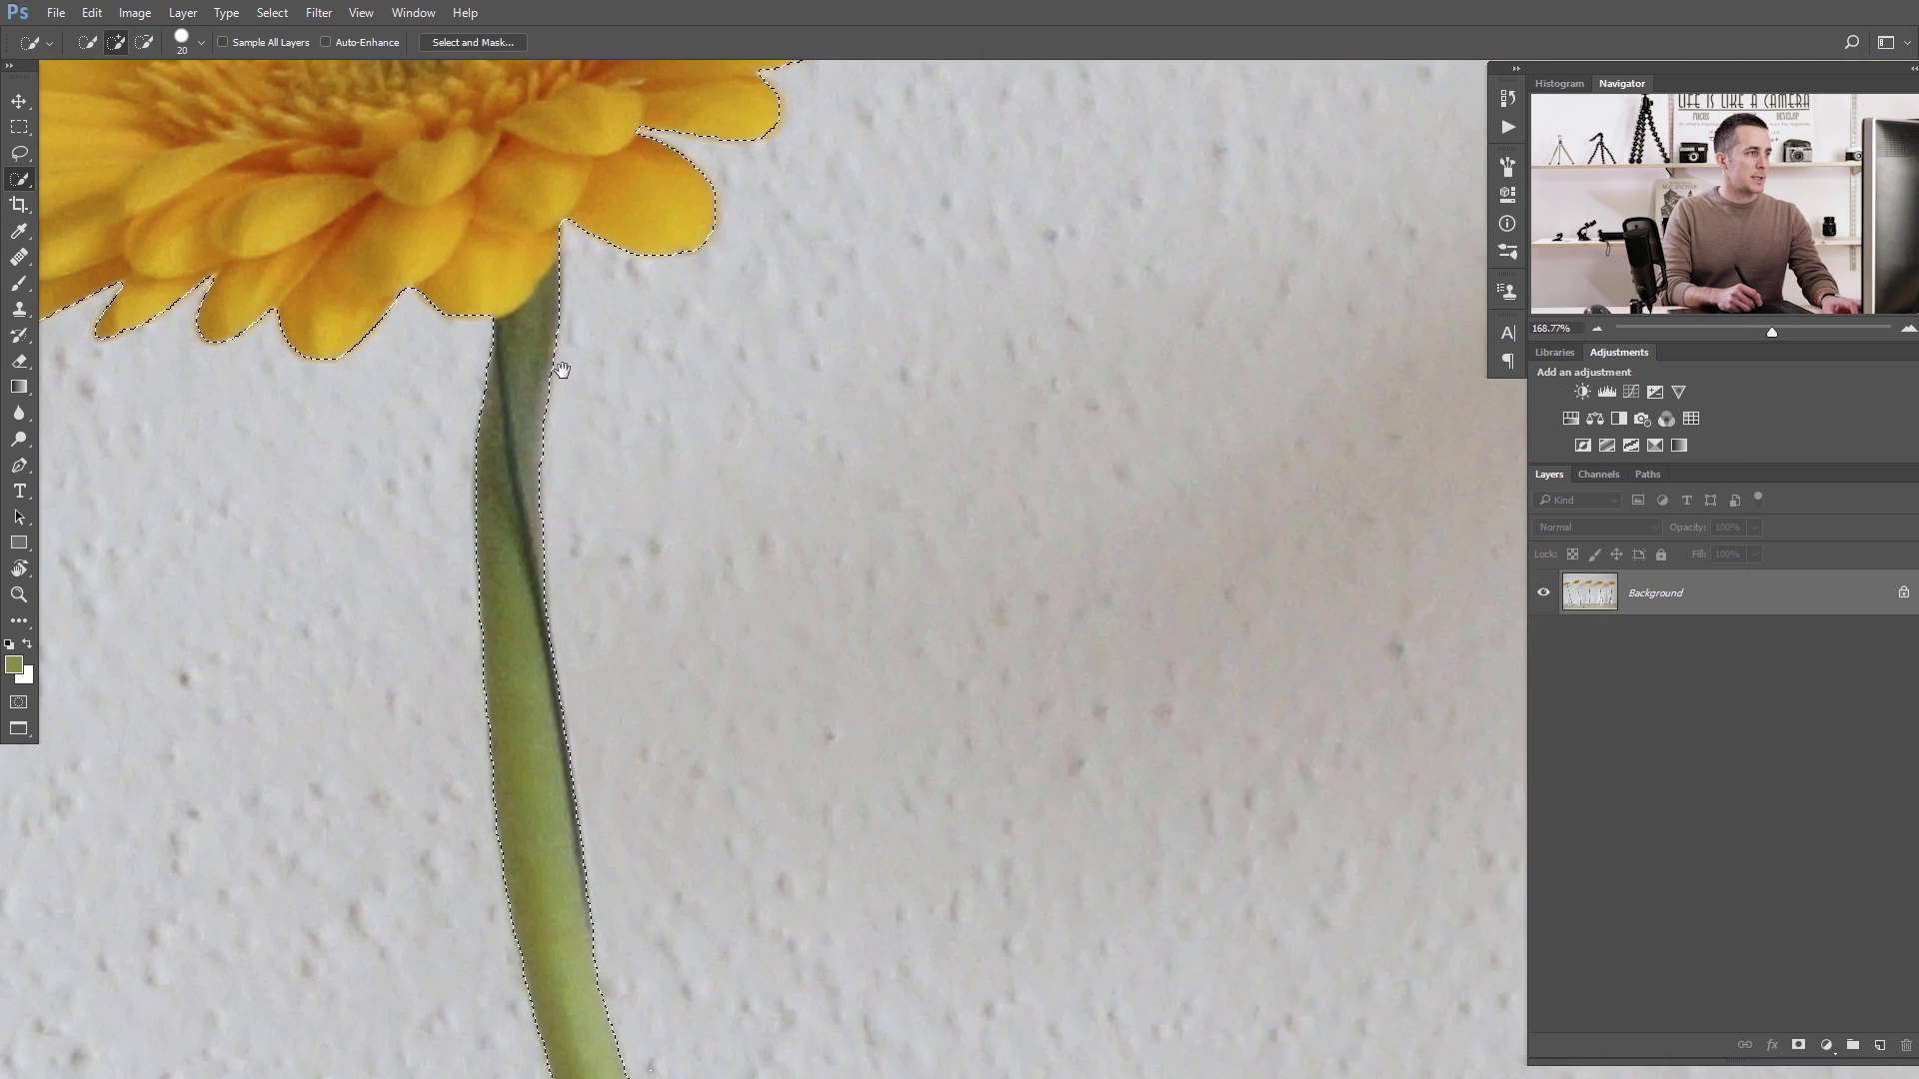
left_click_drag(557, 364, 615, 399)
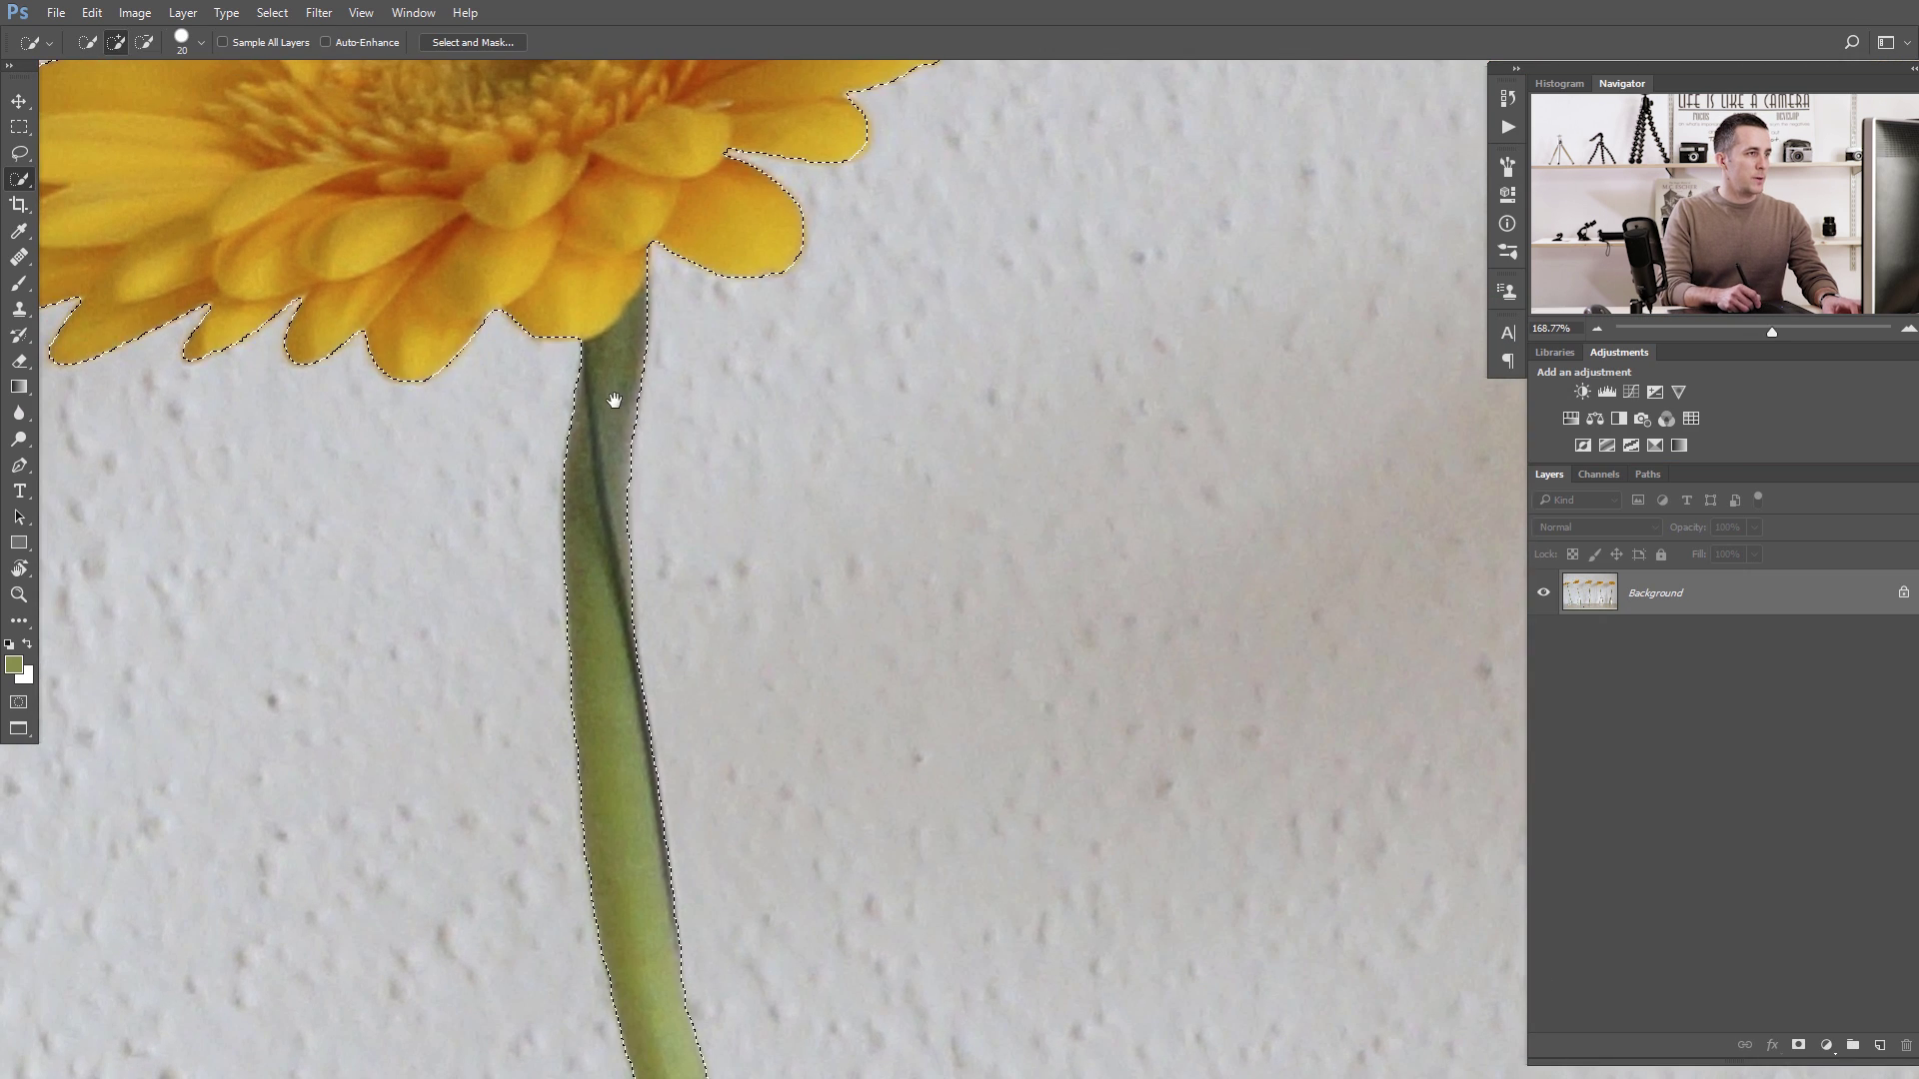
left_click(1798, 1045)
Paint white on the mask along the stem from below the petals downwards to restore its missing edges.
key("b")
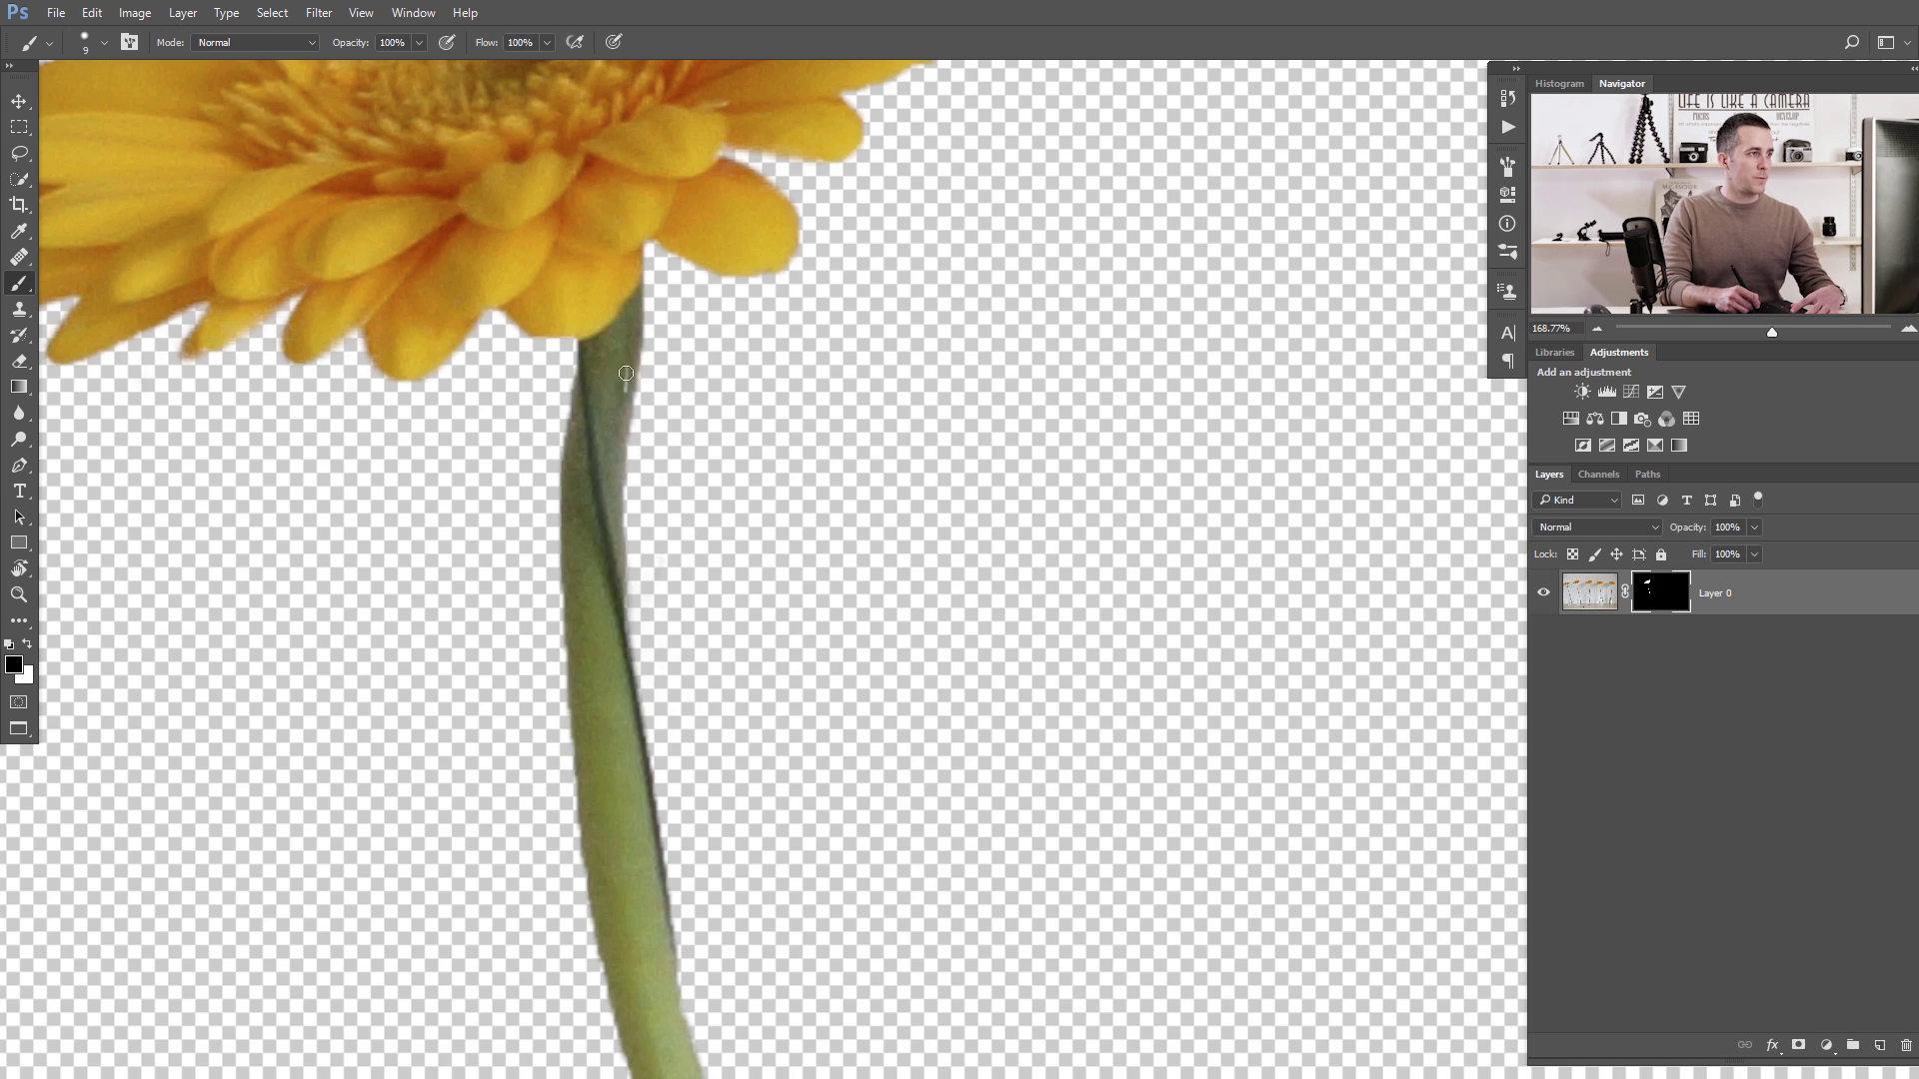
key("x")
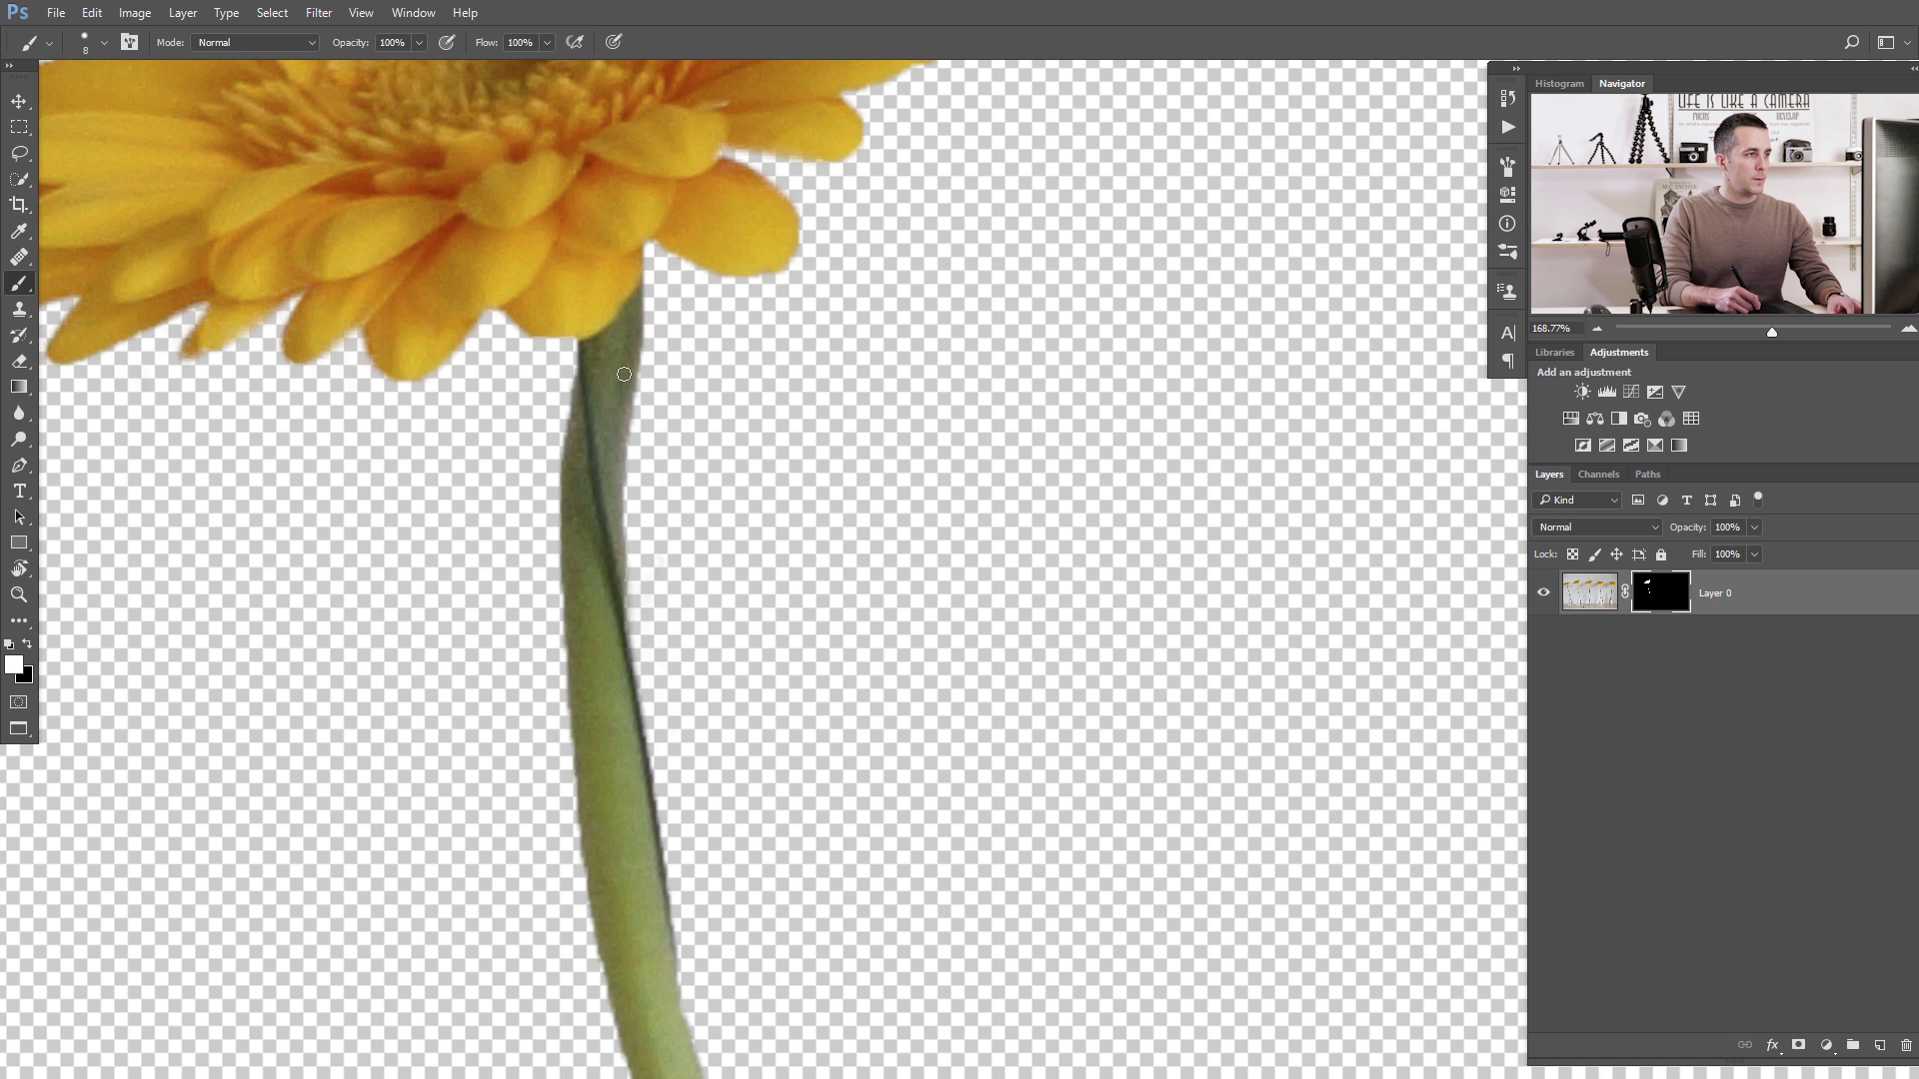
left_click_drag(596, 561, 650, 849)
left_click_drag(655, 570, 640, 499)
left_click_drag(571, 1005, 652, 328)
left_click_drag(867, 939, 699, 388)
left_click_drag(850, 783, 850, 724)
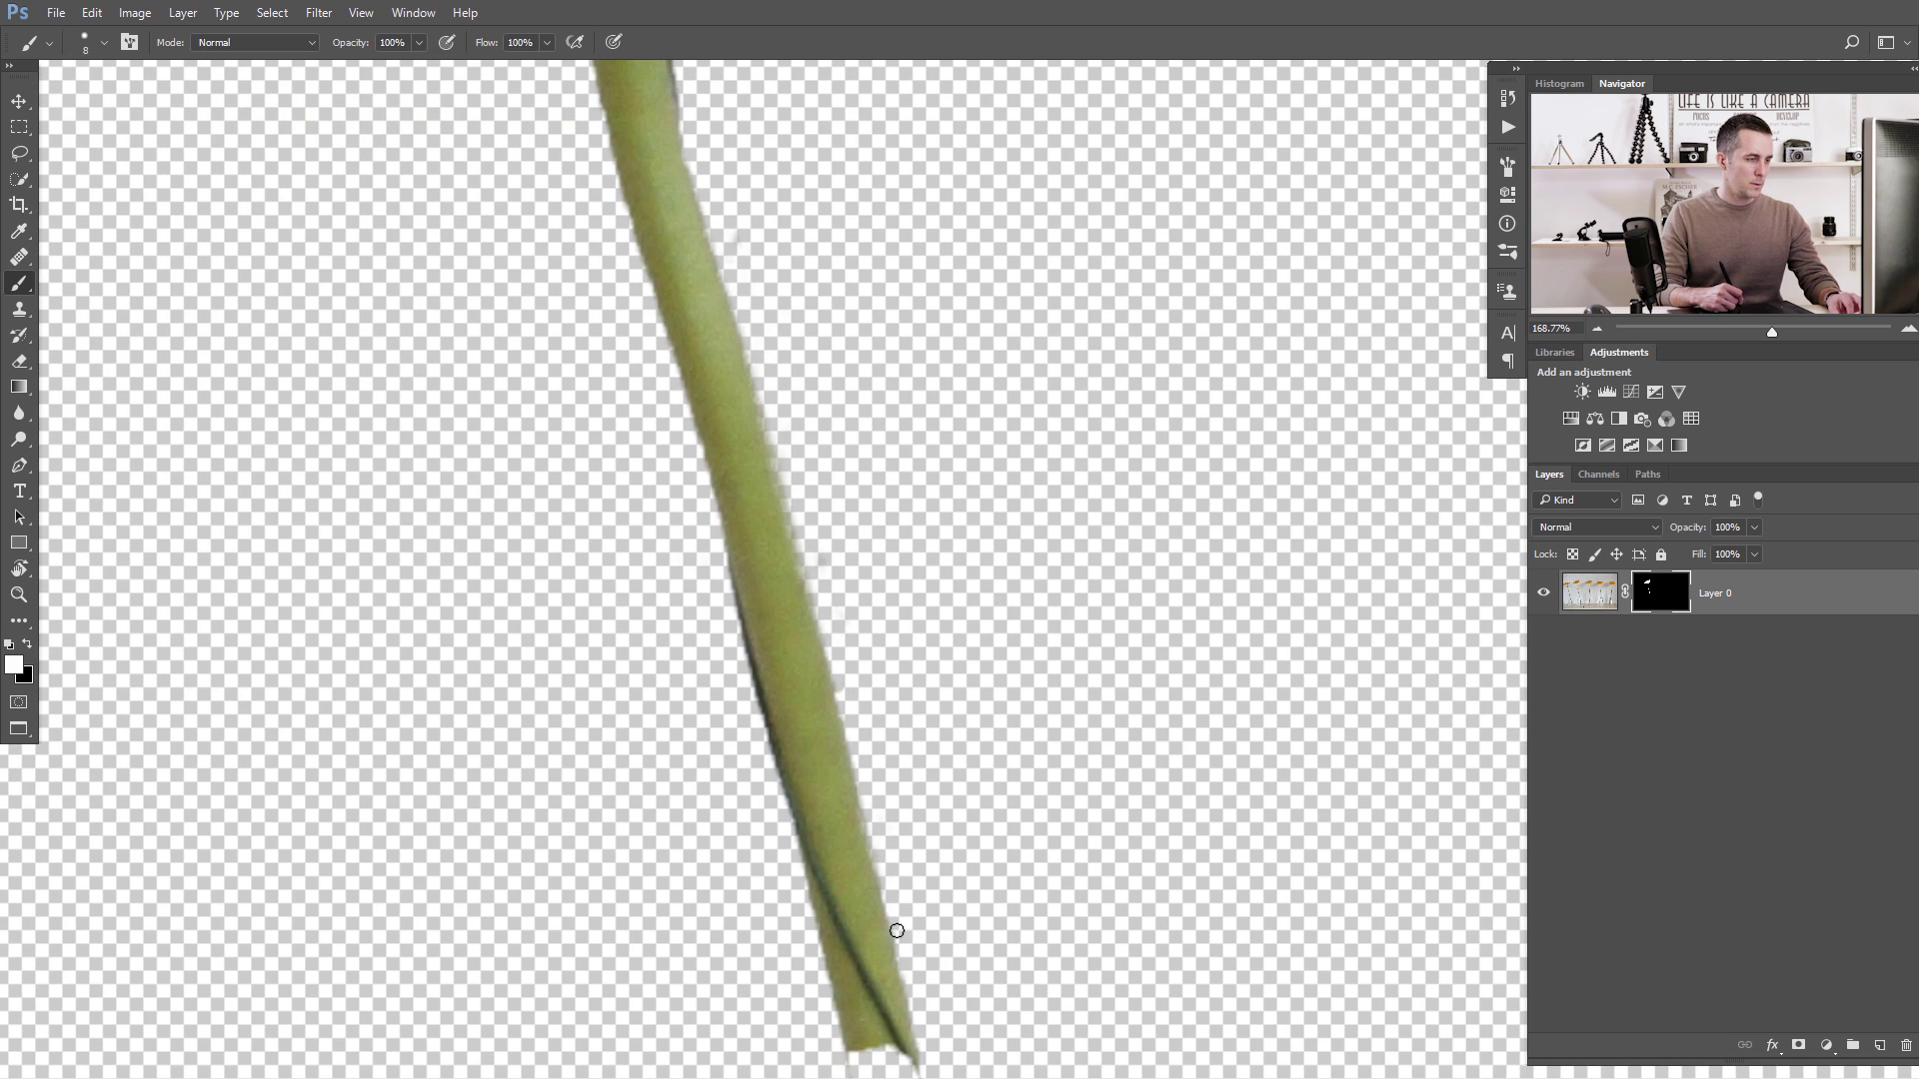
Paint black on the mask with a 25 px brush to trim the stem's lower end and clean its right edge.
key("x")
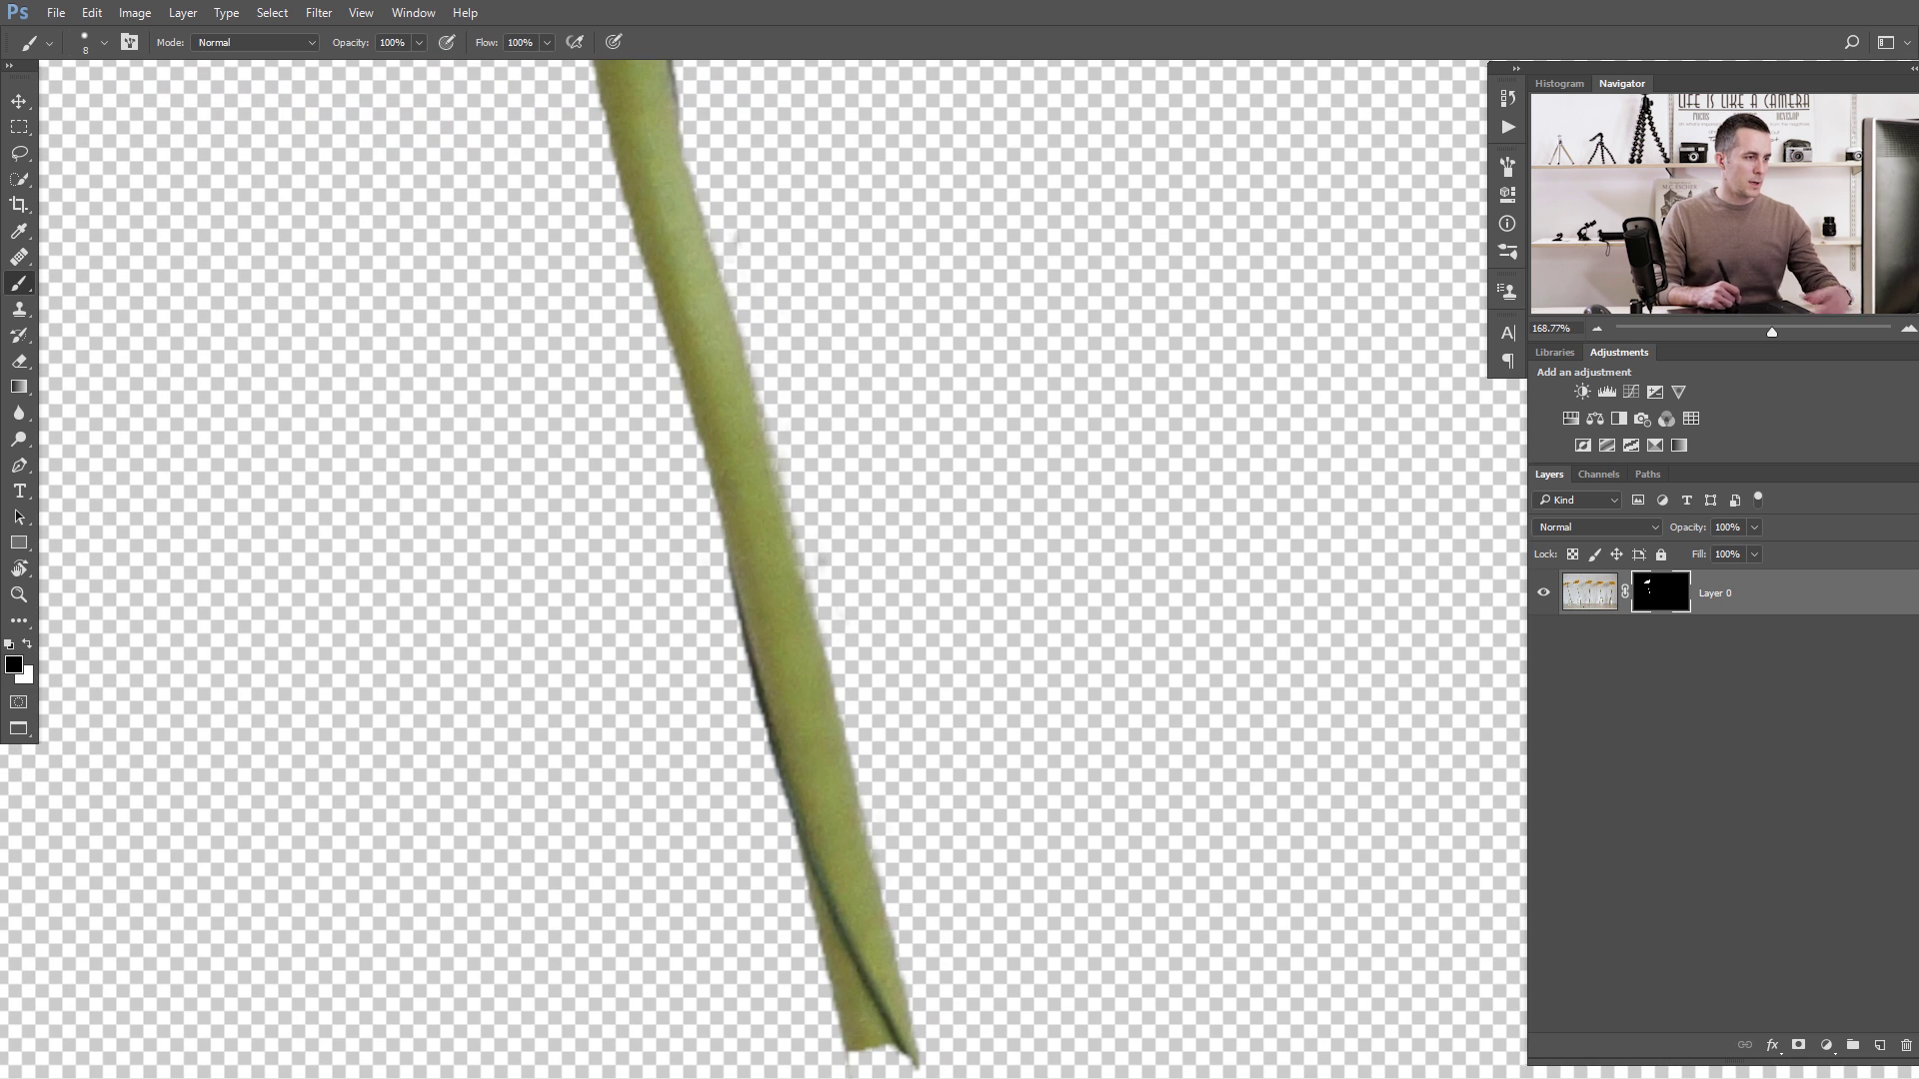
key("bracketright")
key("bracketright")
key("bracketright")
key("bracketright")
key("bracketright")
mouse_move(900, 1067)
left_mouse_down()
mouse_move(855, 771)
mouse_move(776, 812)
left_mouse_up()
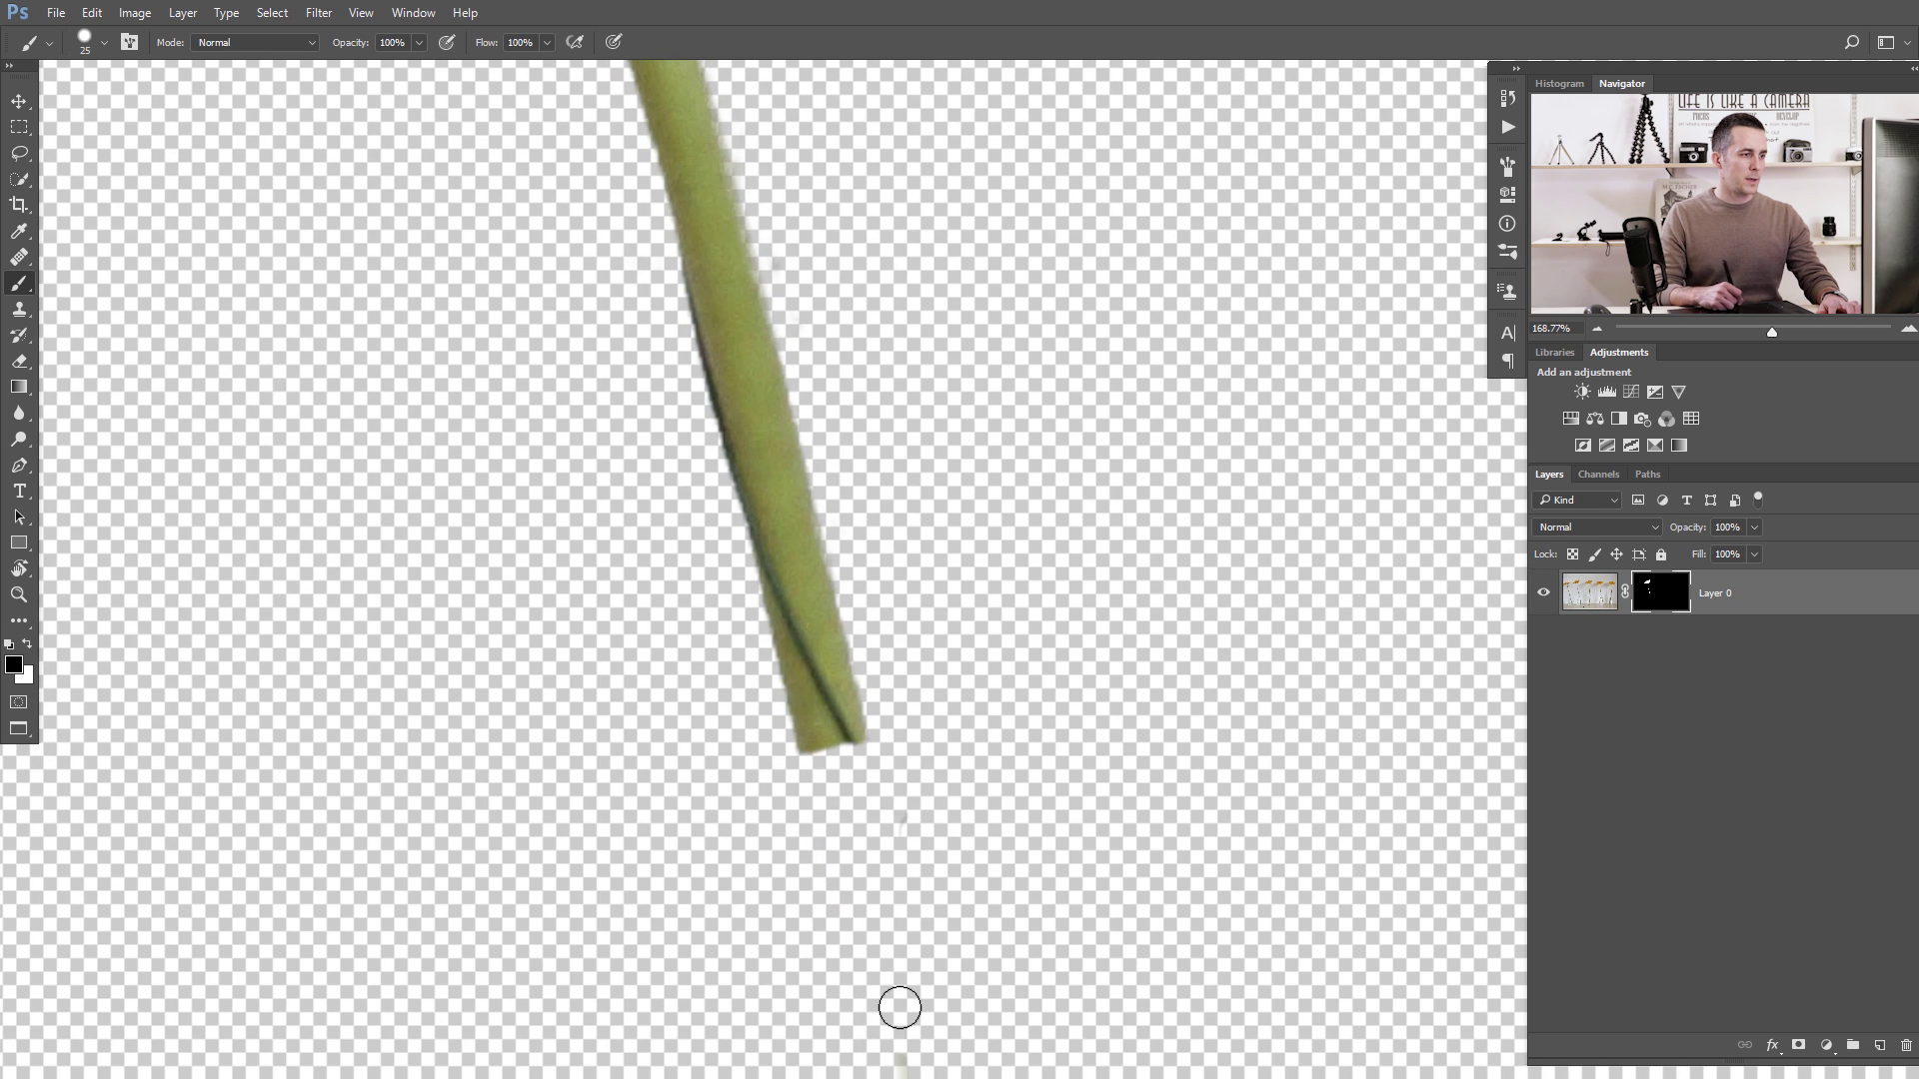
left_click_drag(899, 720, 800, 872)
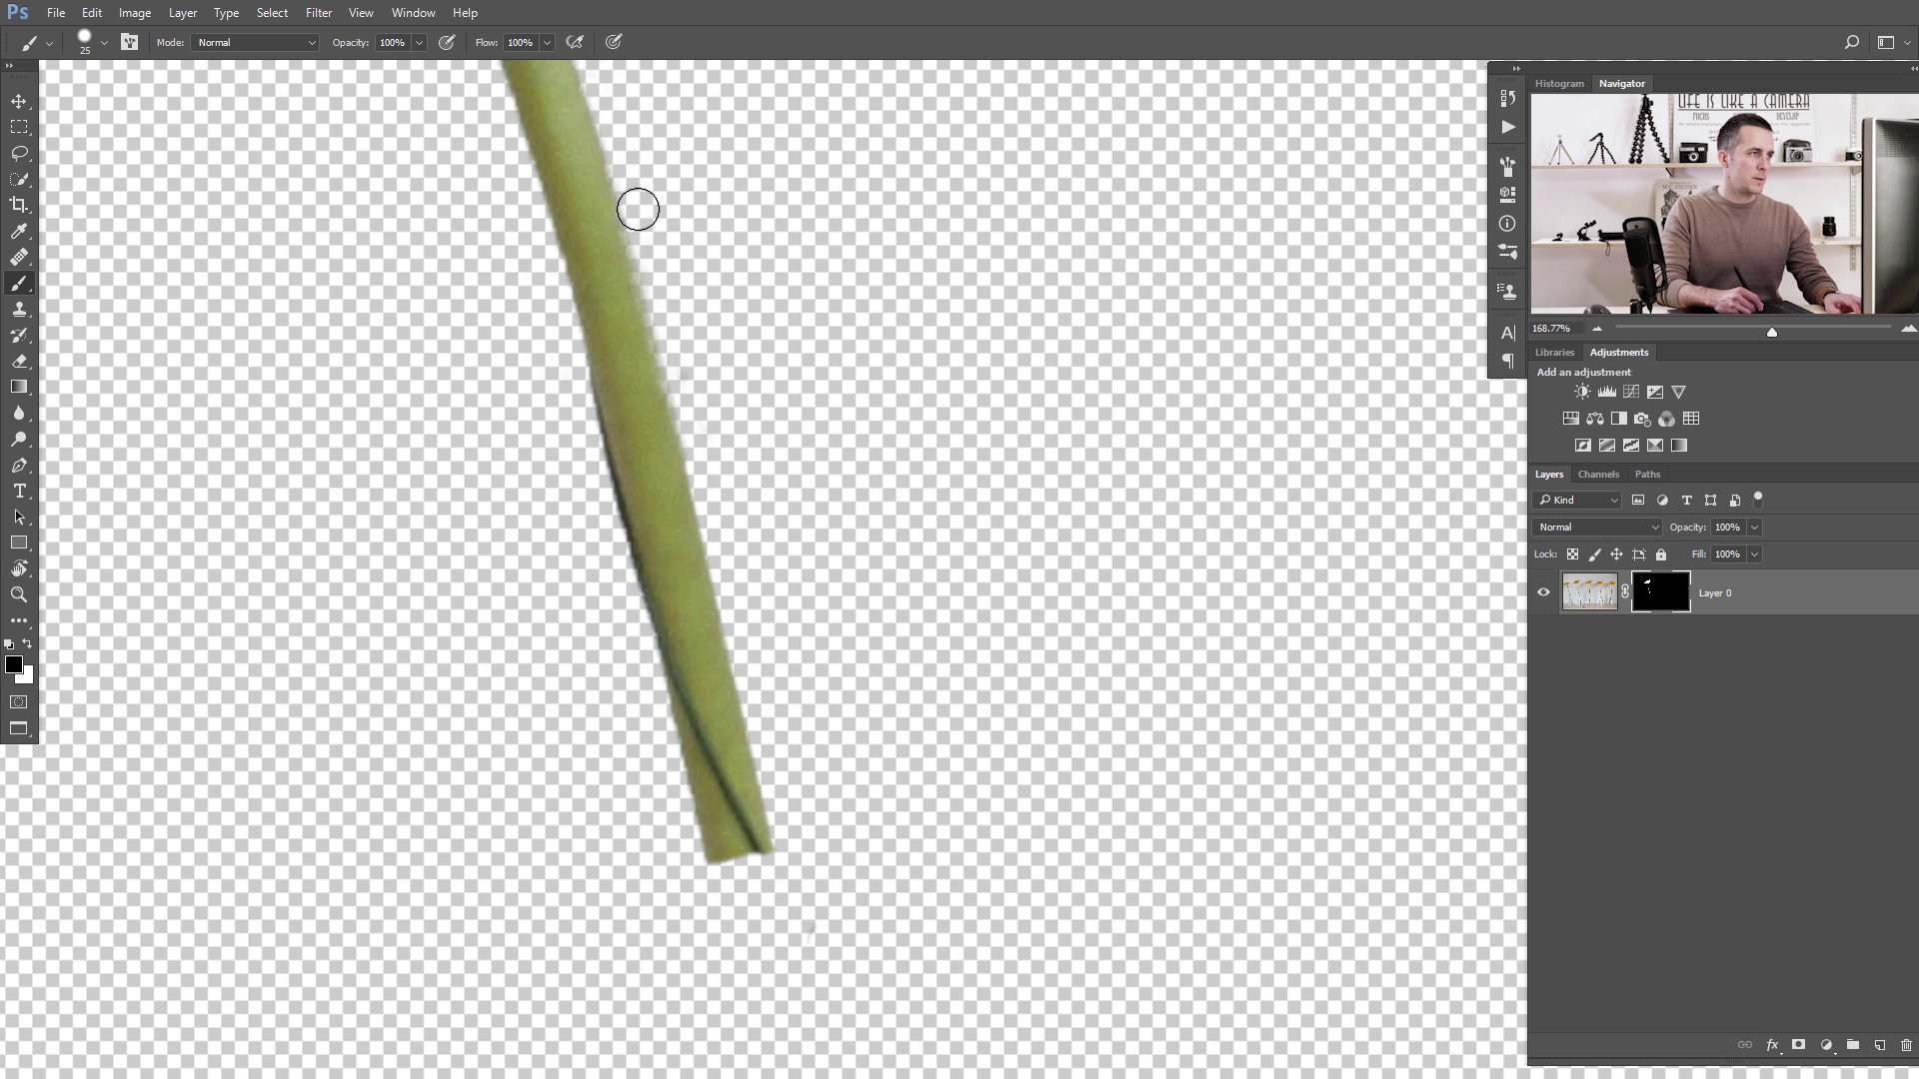
left_click_drag(630, 201, 668, 502)
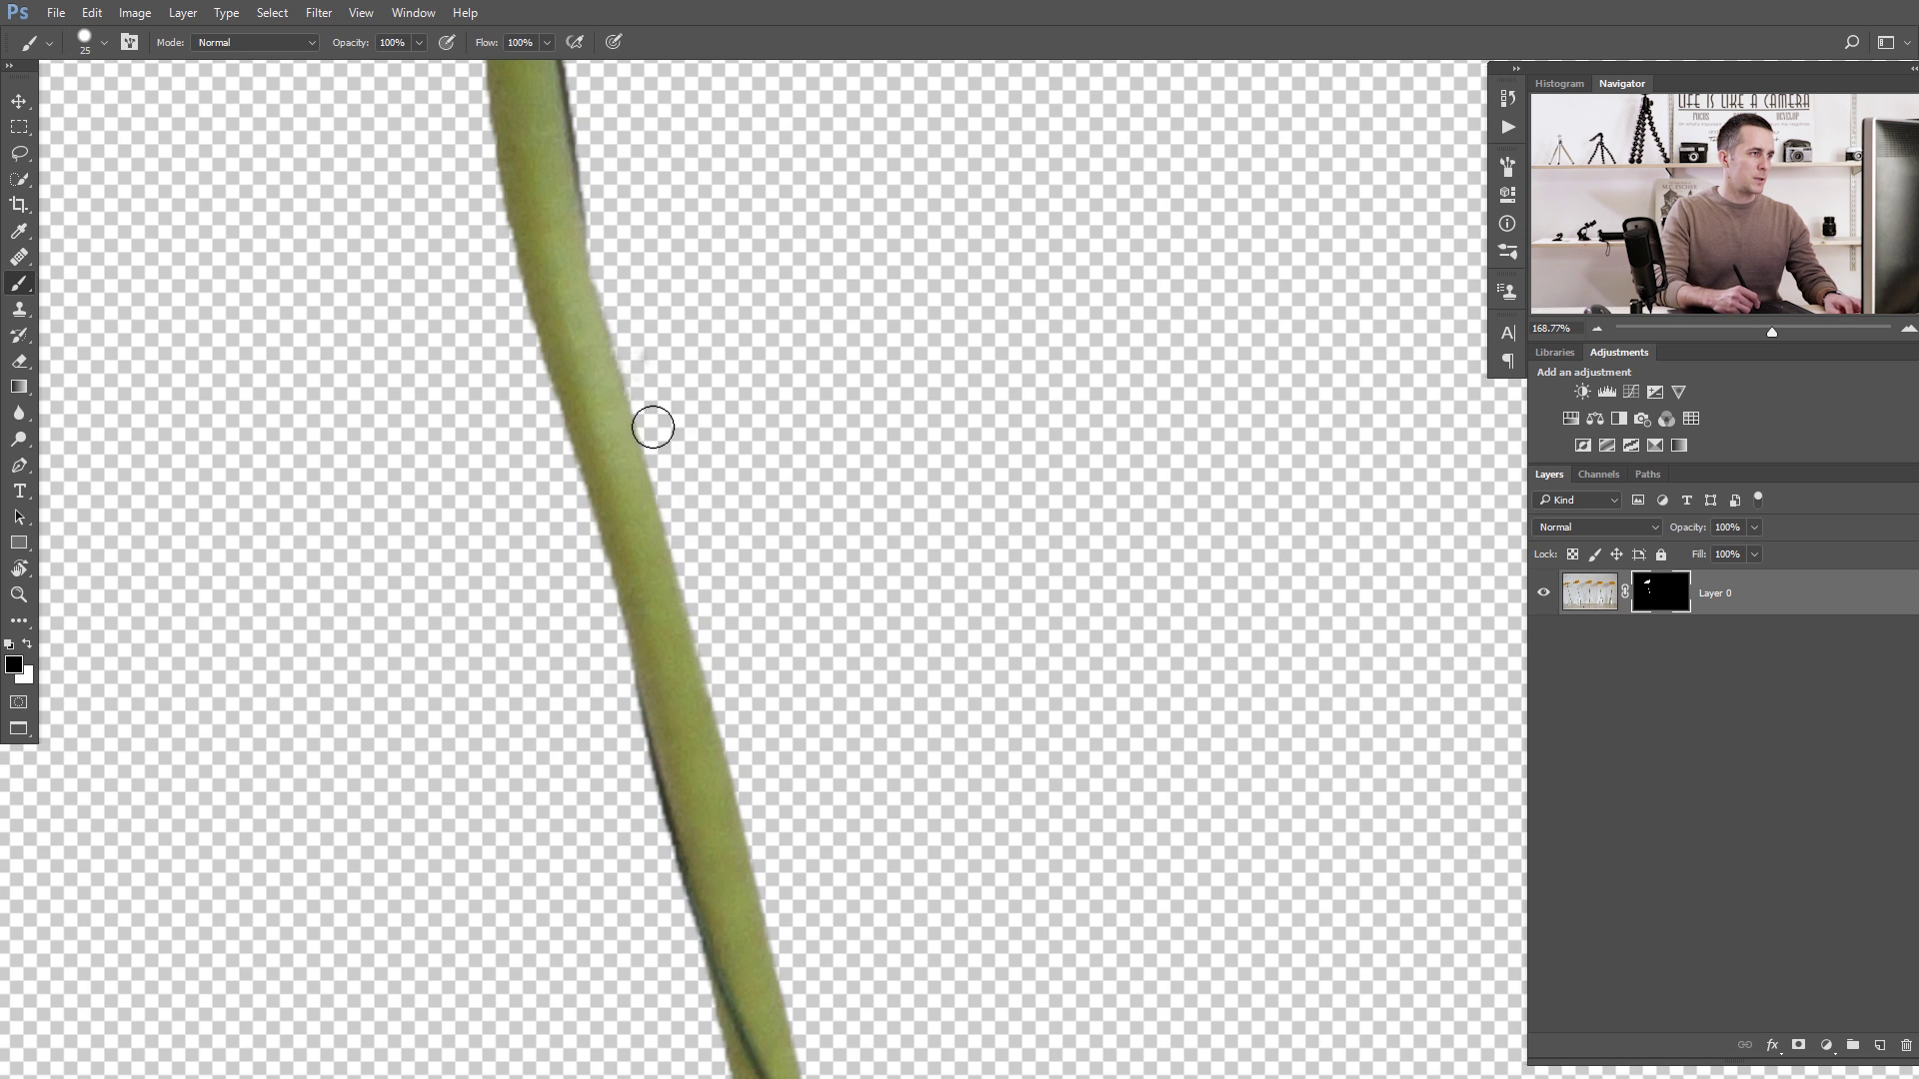
Paint black on the mask up the stem's left edge to remove the remaining background fringe.
key("x")
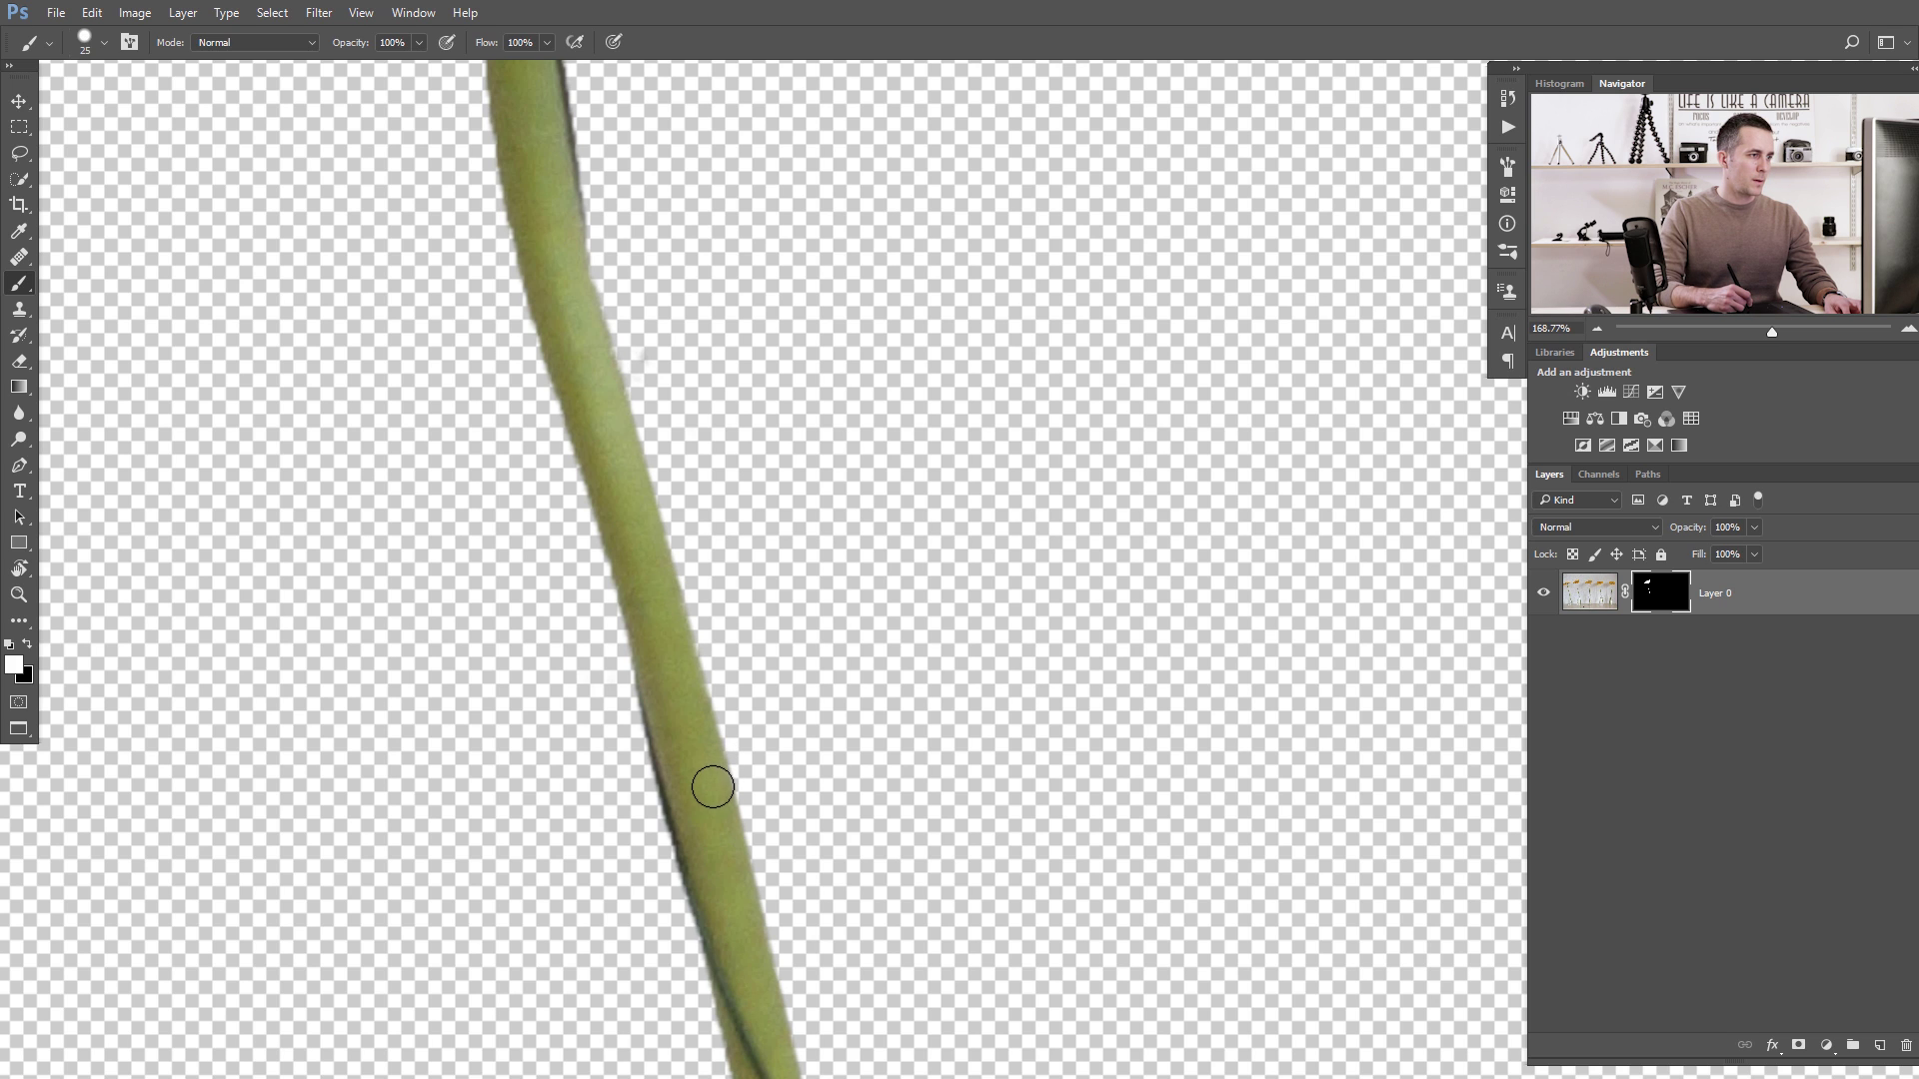
key("x")
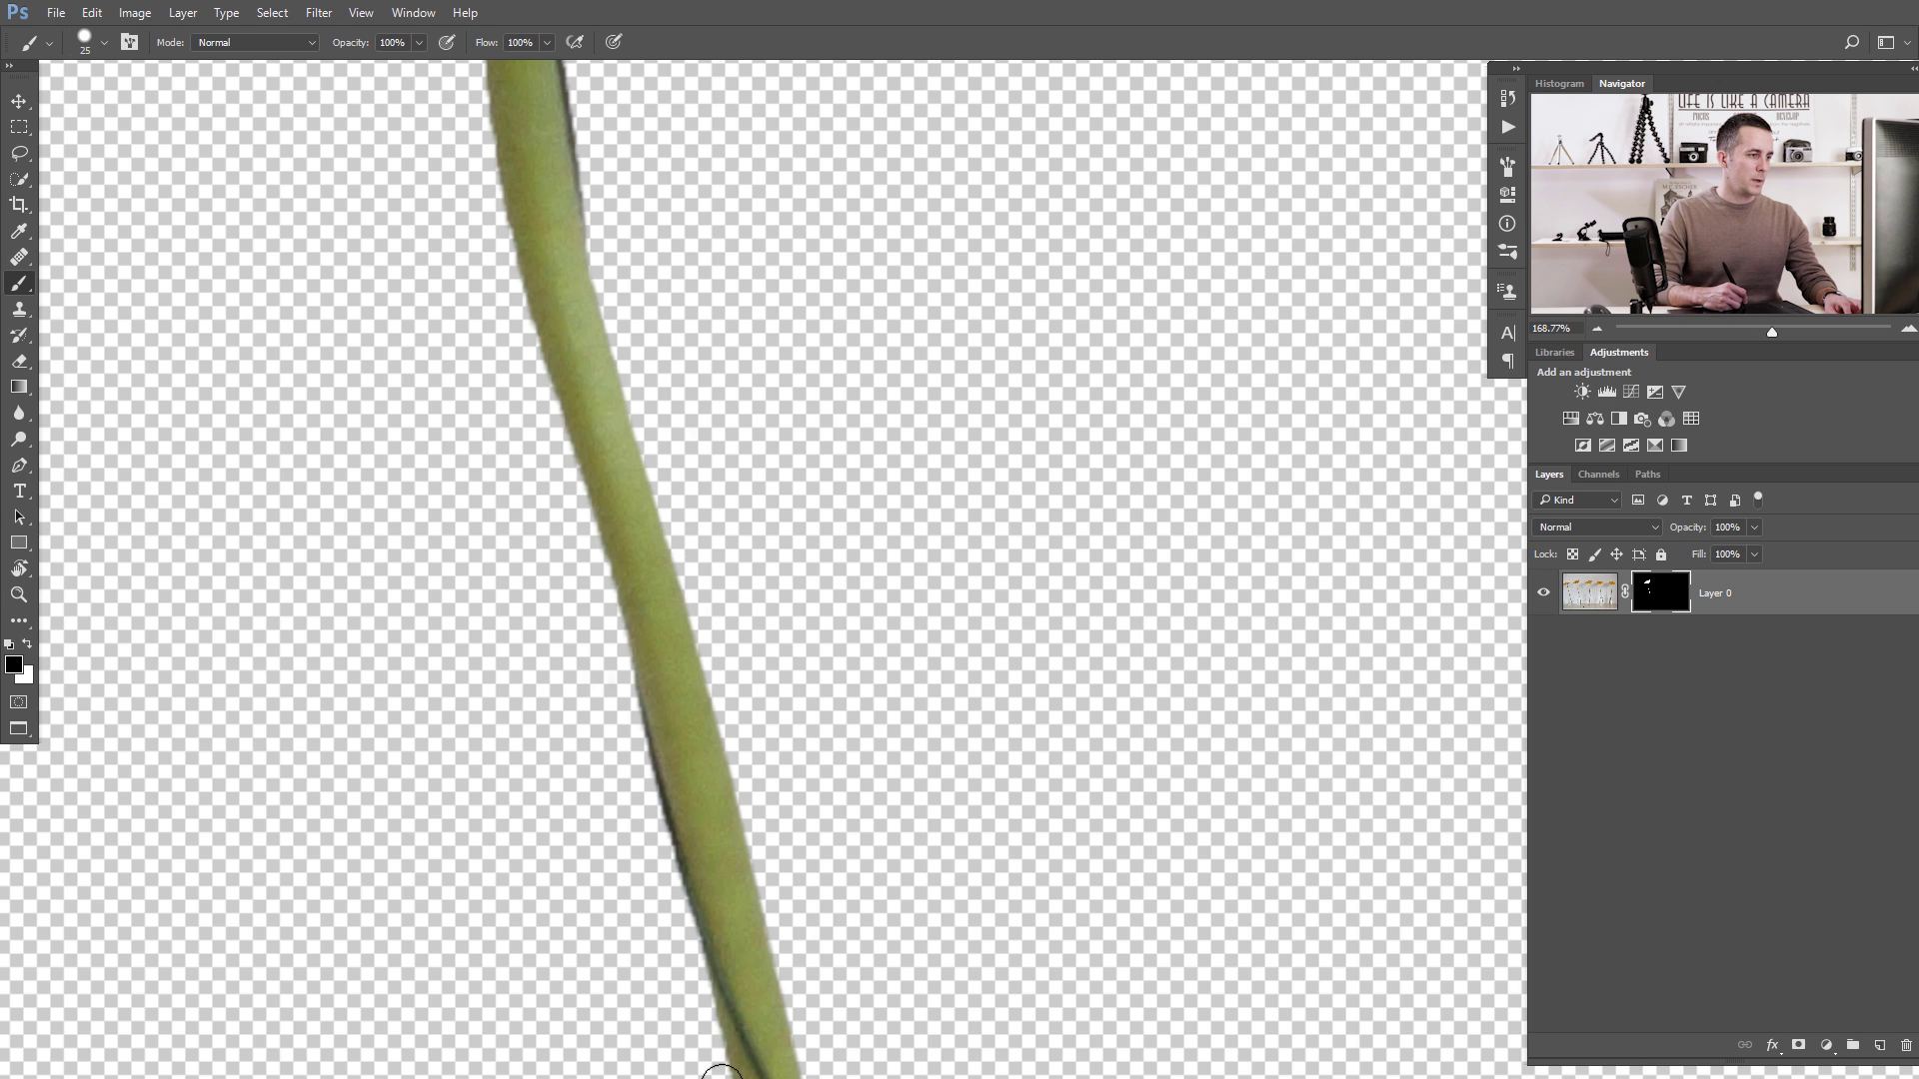
left_click_drag(652, 871, 643, 801)
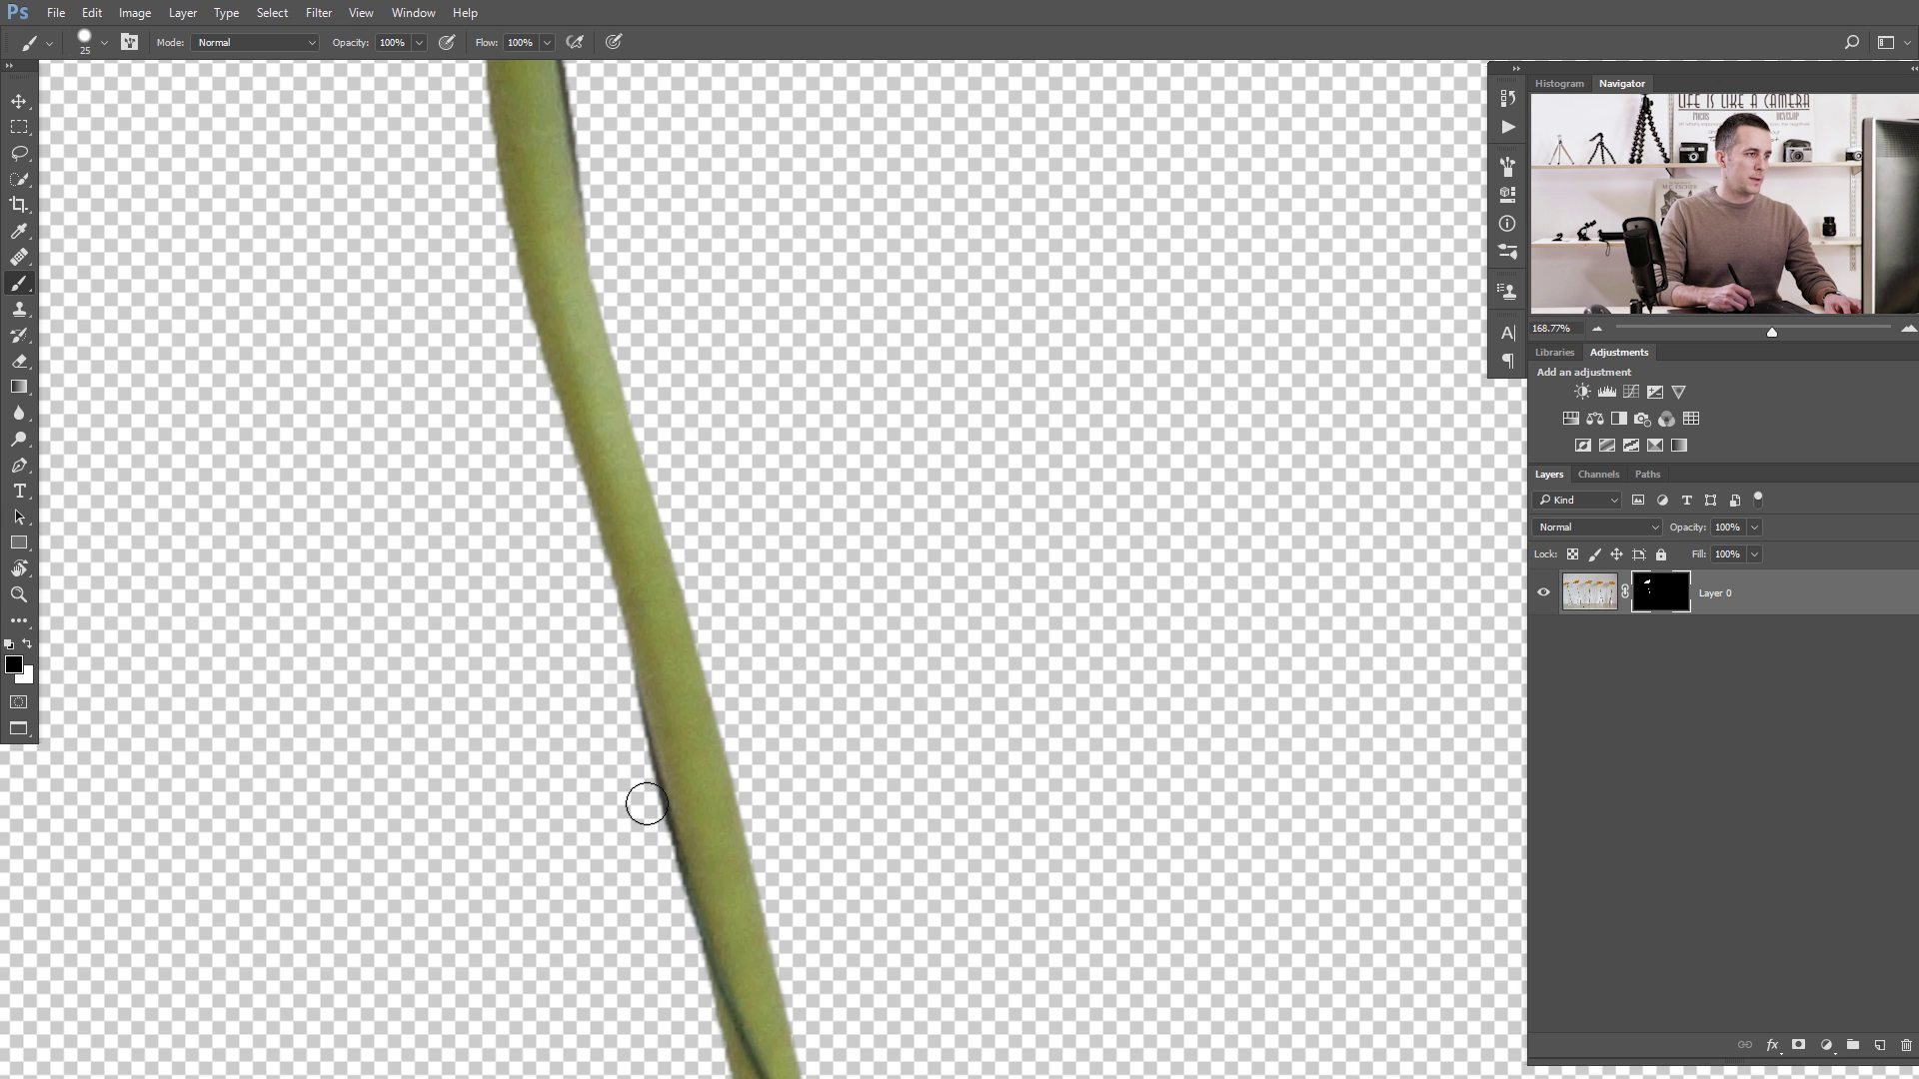
mouse_move(589, 567)
left_mouse_down()
mouse_move(519, 429)
mouse_move(527, 380)
left_mouse_up()
left_click(488, 225, "shift")
left_click_drag(484, 212, 531, 476)
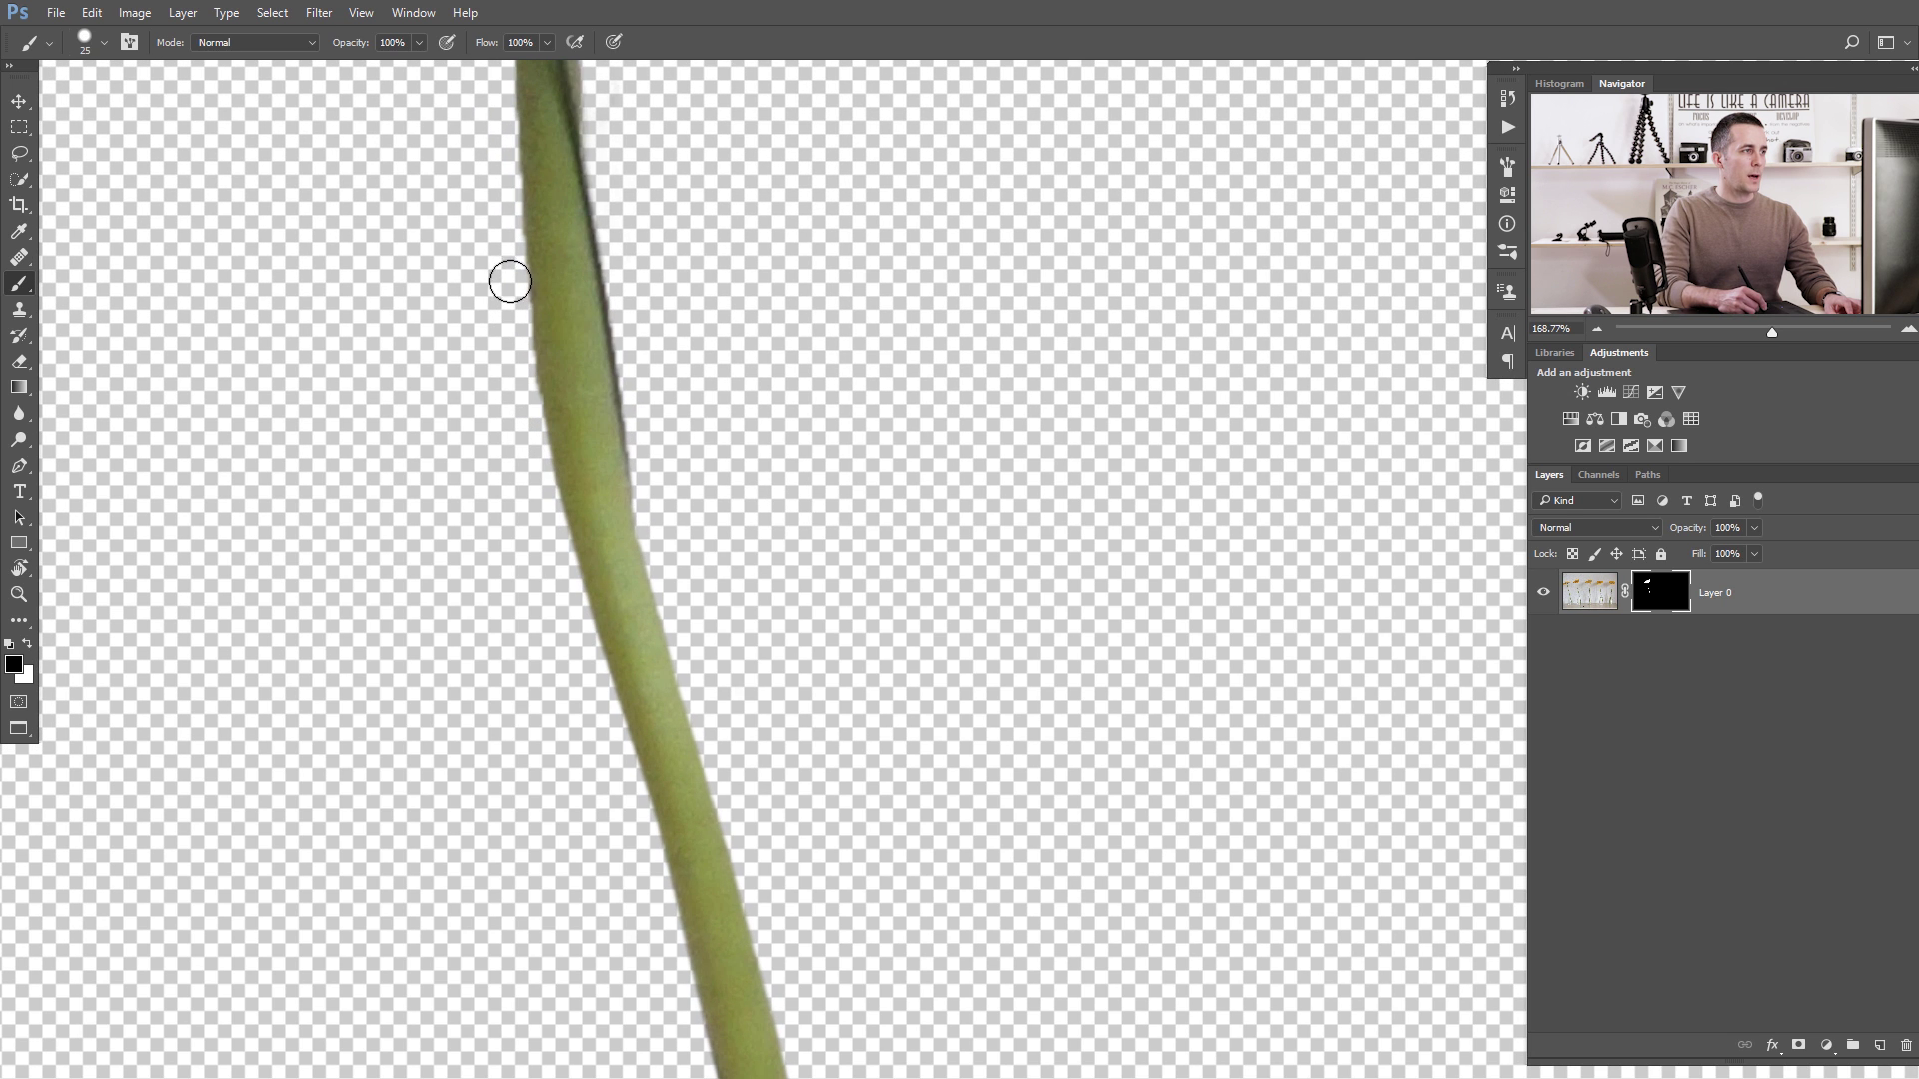
left_click_drag(491, 146, 526, 377)
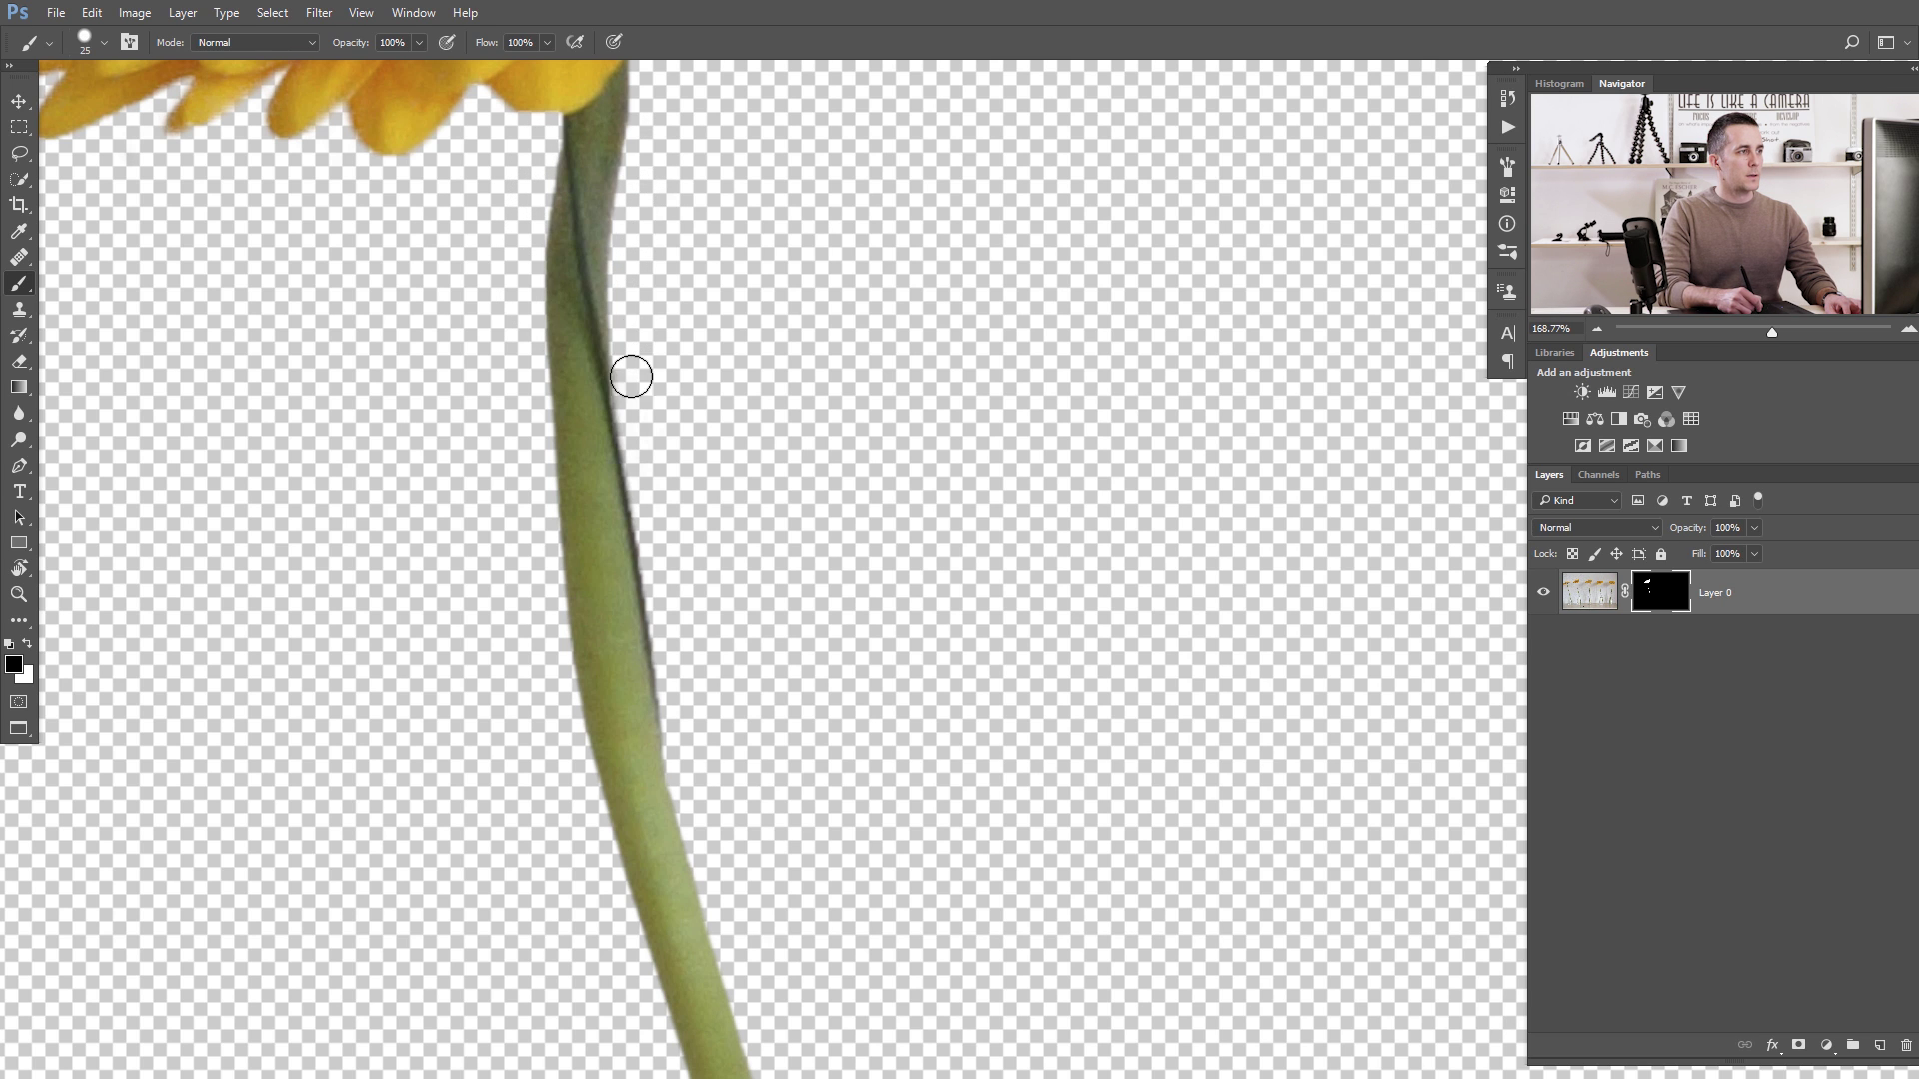
Check the whole cut-out flower, apply the layer mask to Layer 0, and switch to full-screen mode.
scroll(700, 321, "down", 5)
scroll(671, 248, "down", 6)
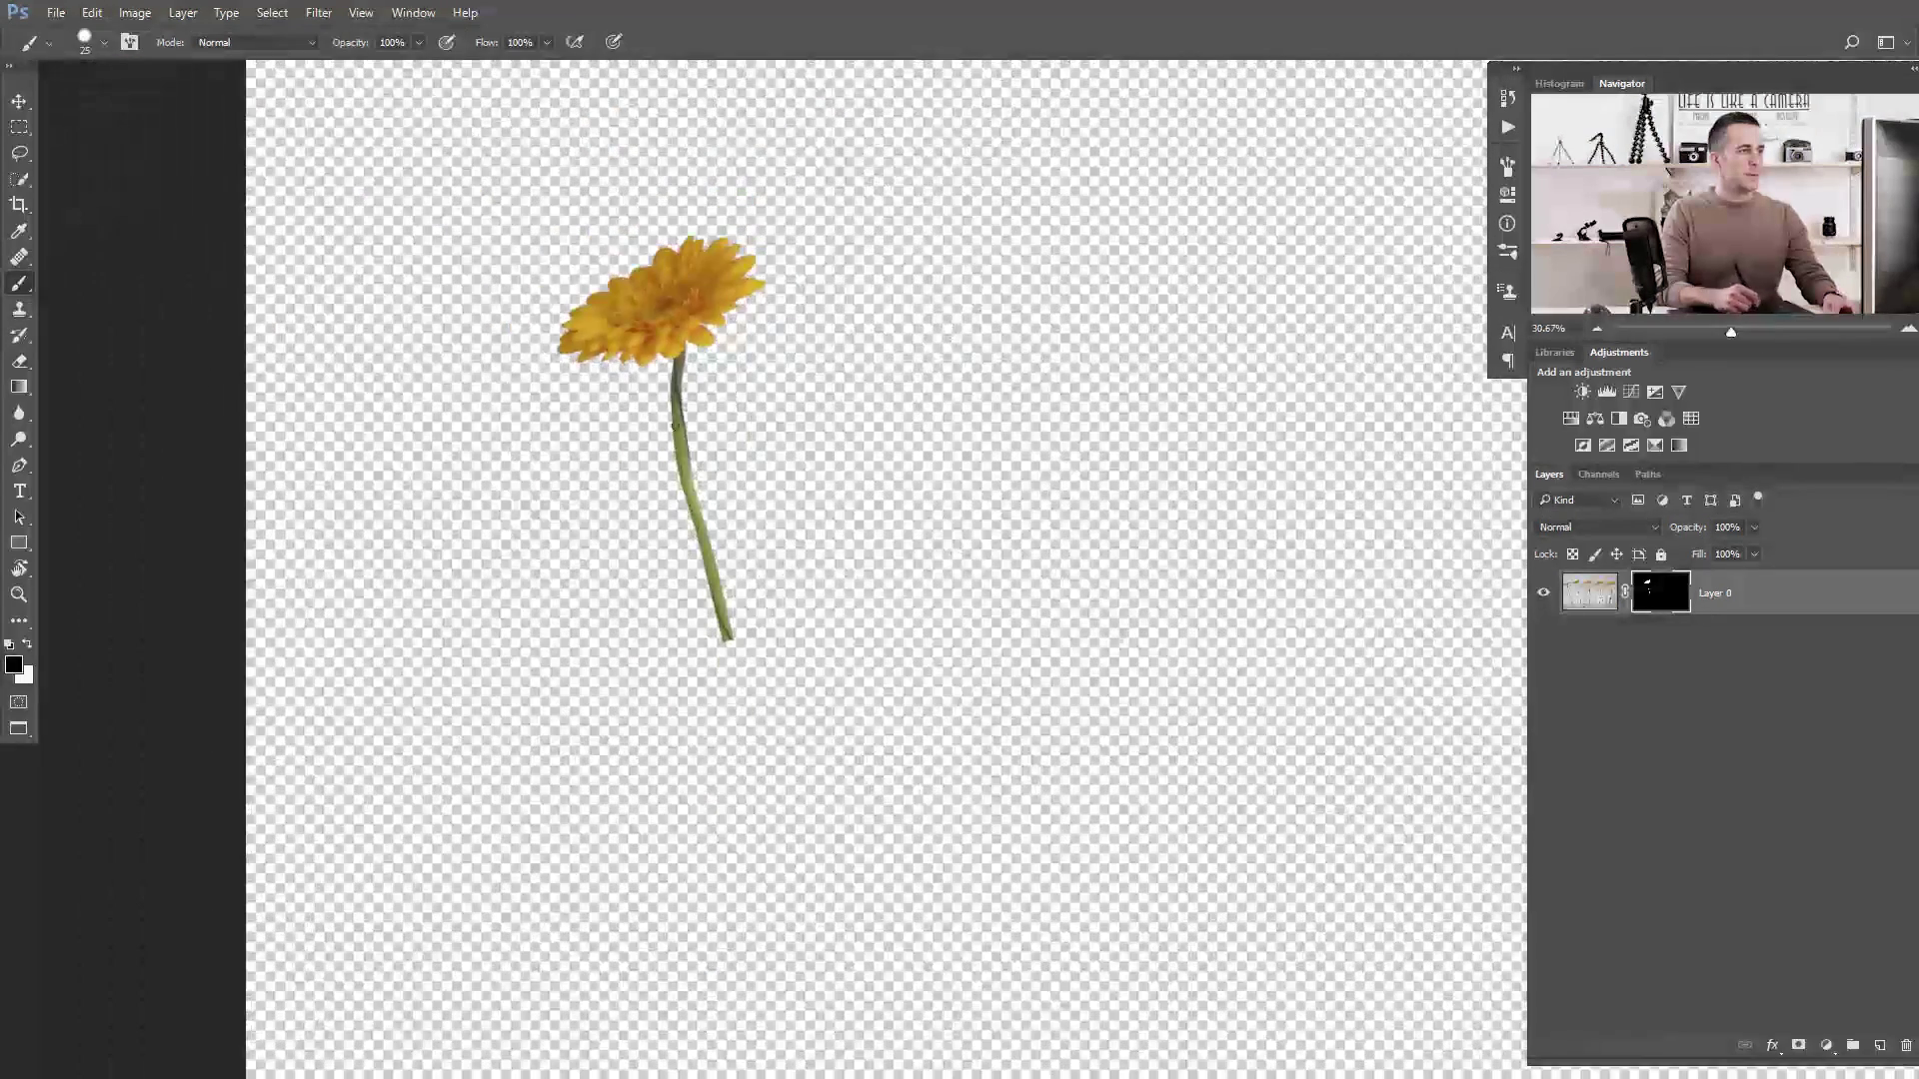
scroll(770, 343, "up", 7)
scroll(818, 358, "down", 6)
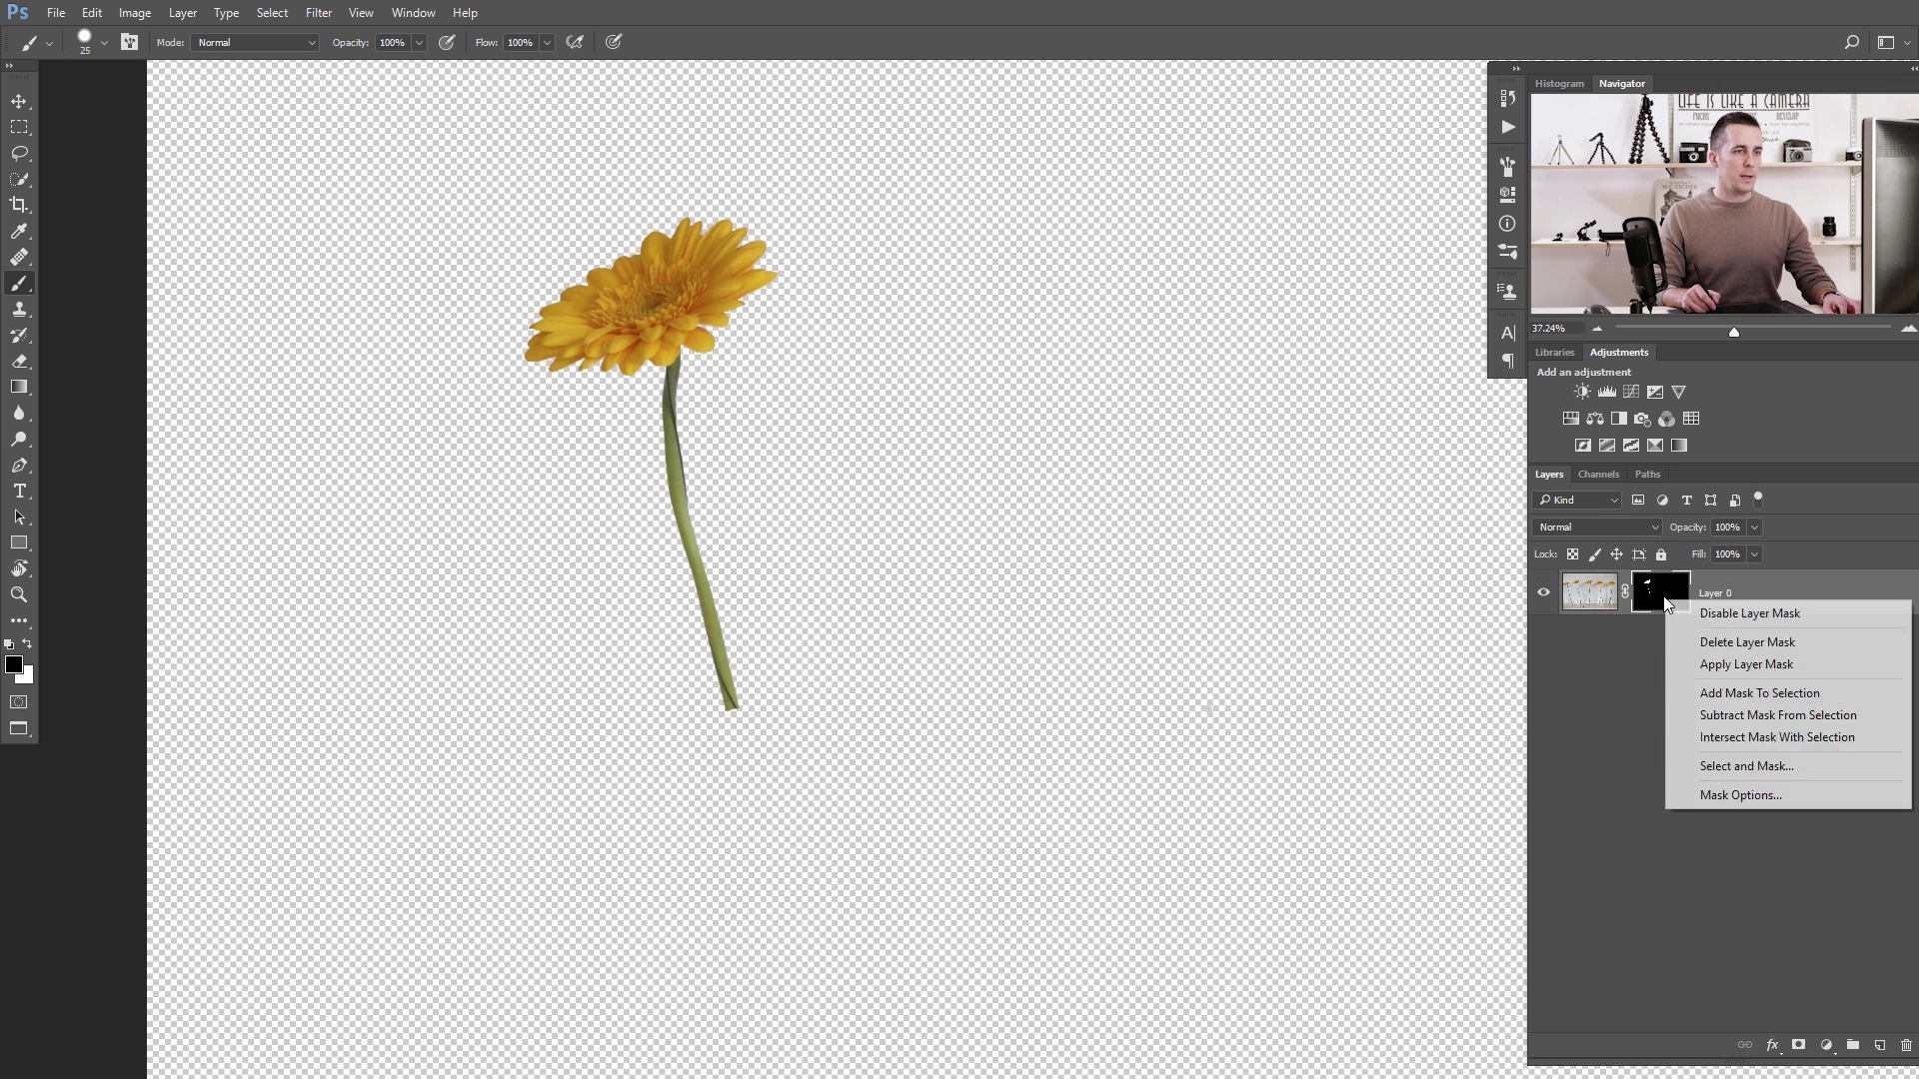
left_click(1707, 664)
key("f")
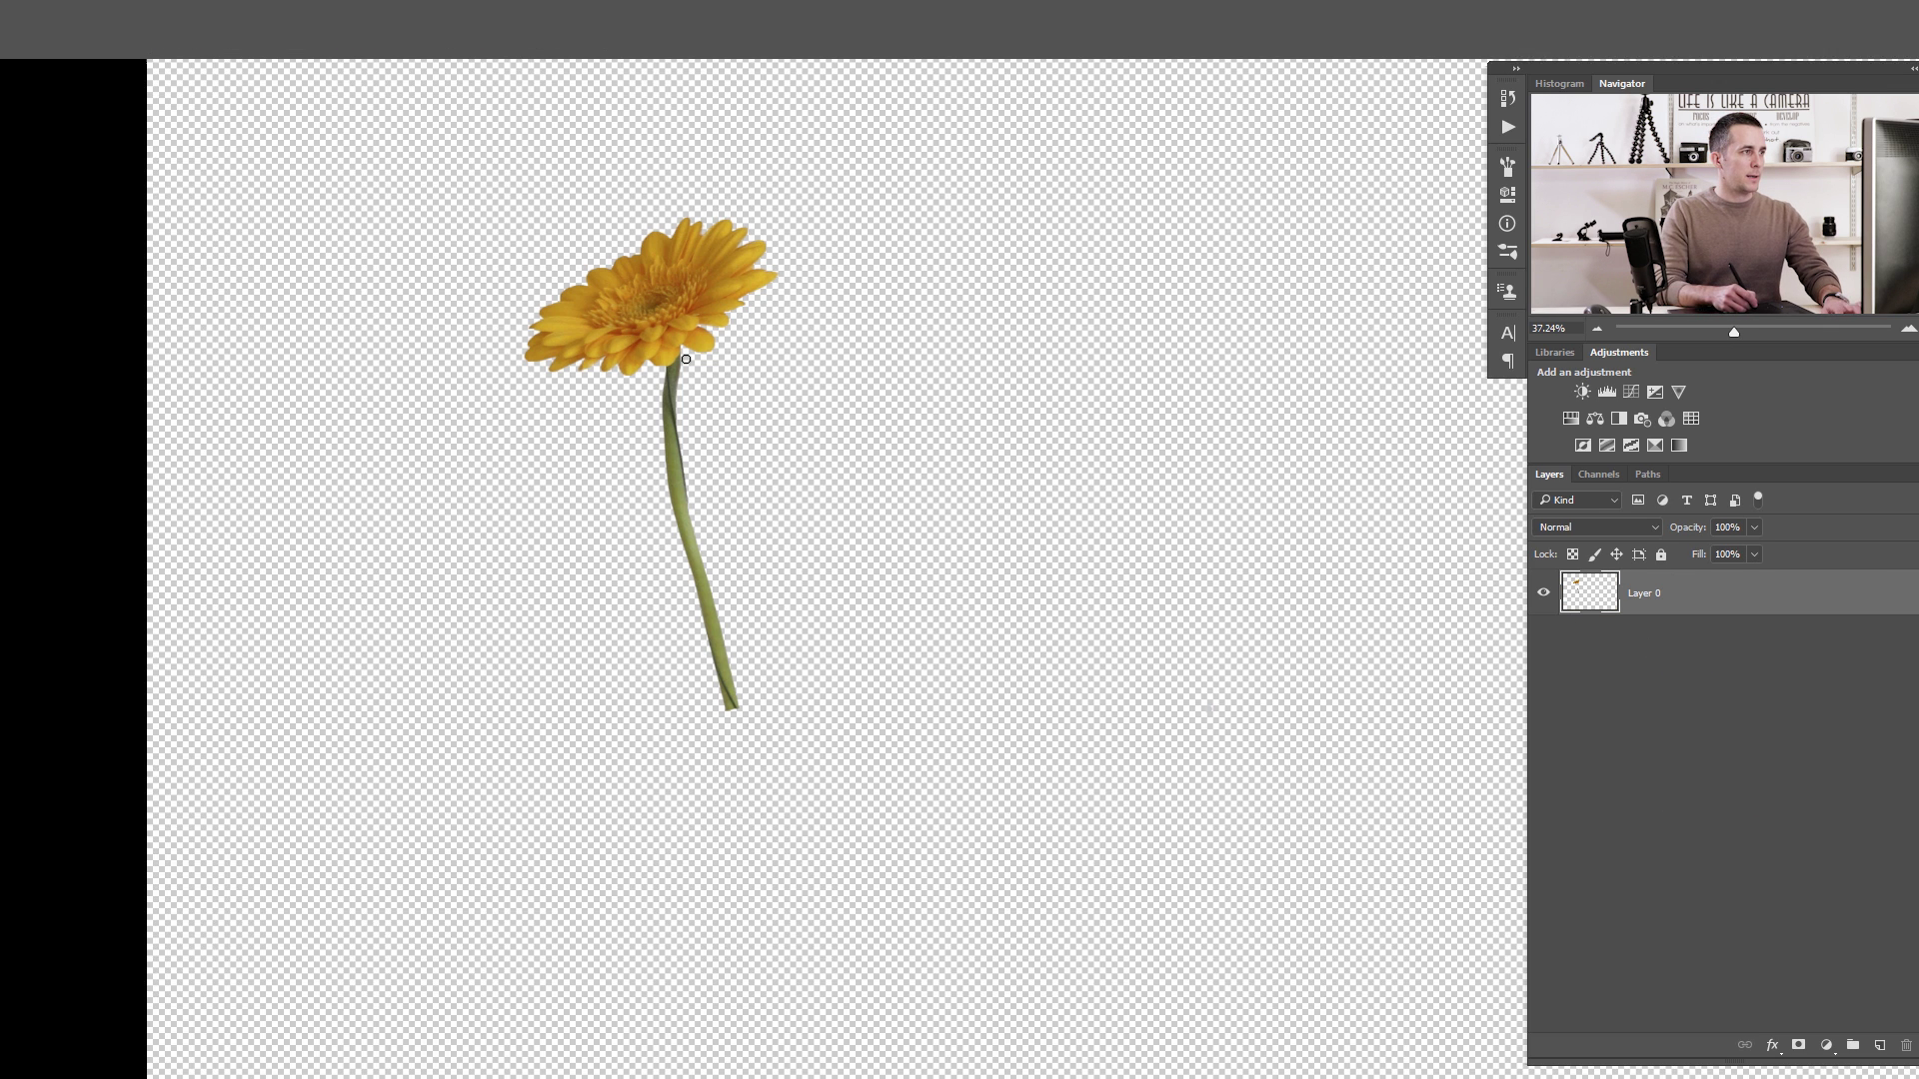
Copy the cut-out flower into the fashion portrait document over the woman and rename its layer Flower.
key("f")
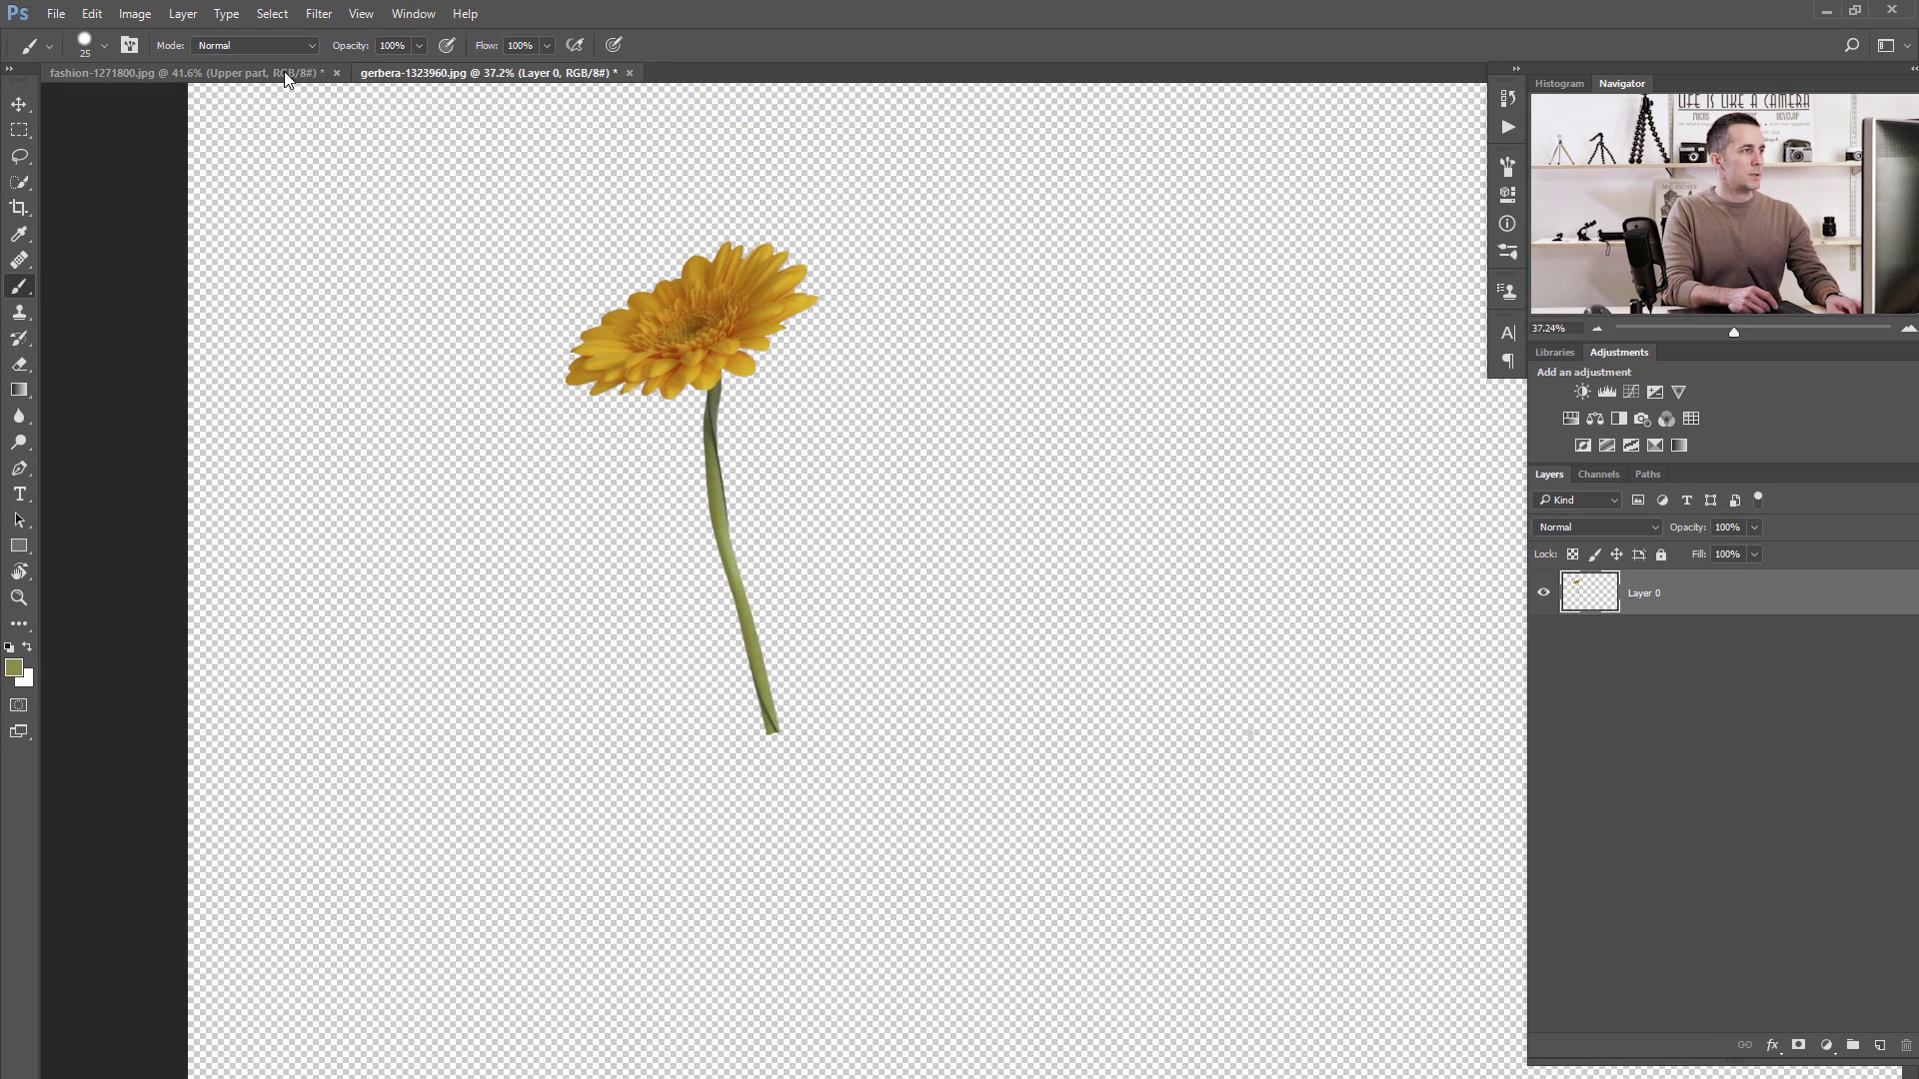
left_click(284, 72)
left_click(451, 72)
key("v")
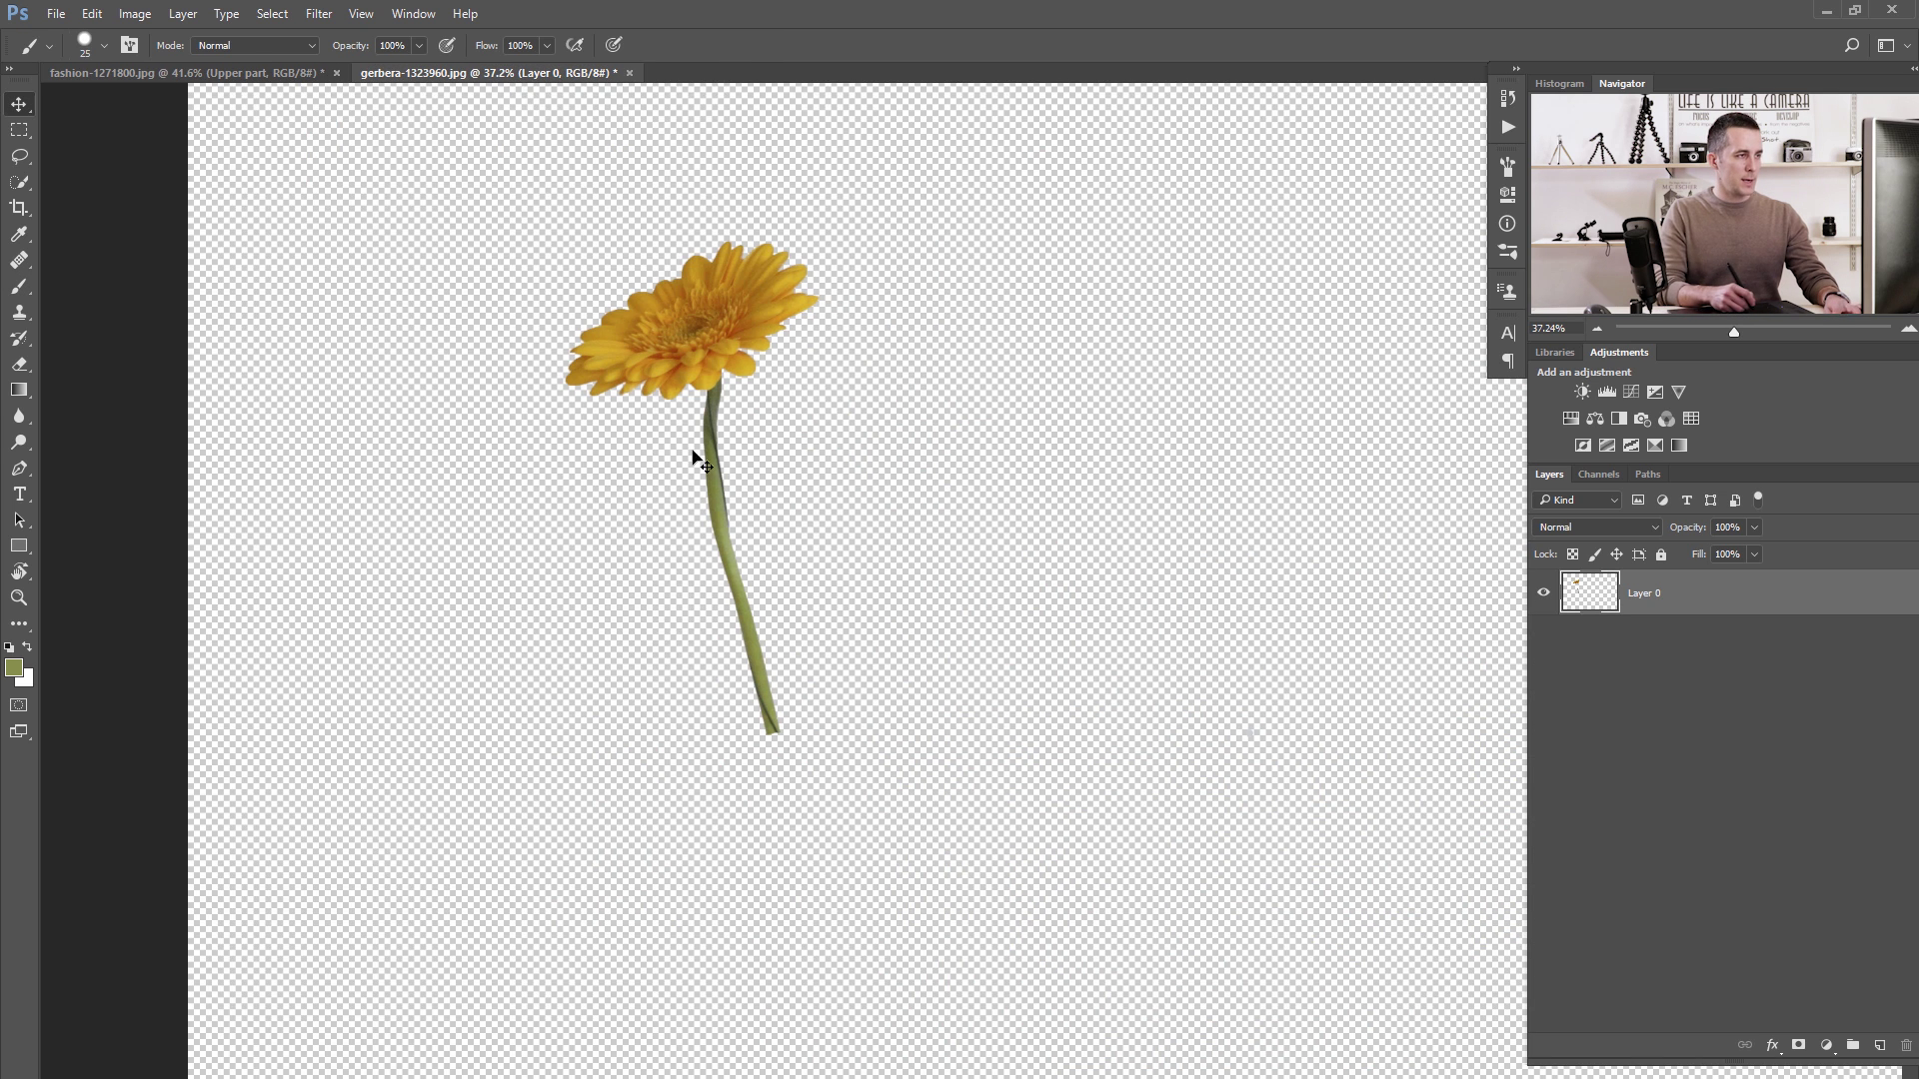
left_click_drag(691, 346, 896, 544)
left_click_drag(949, 458, 1035, 388)
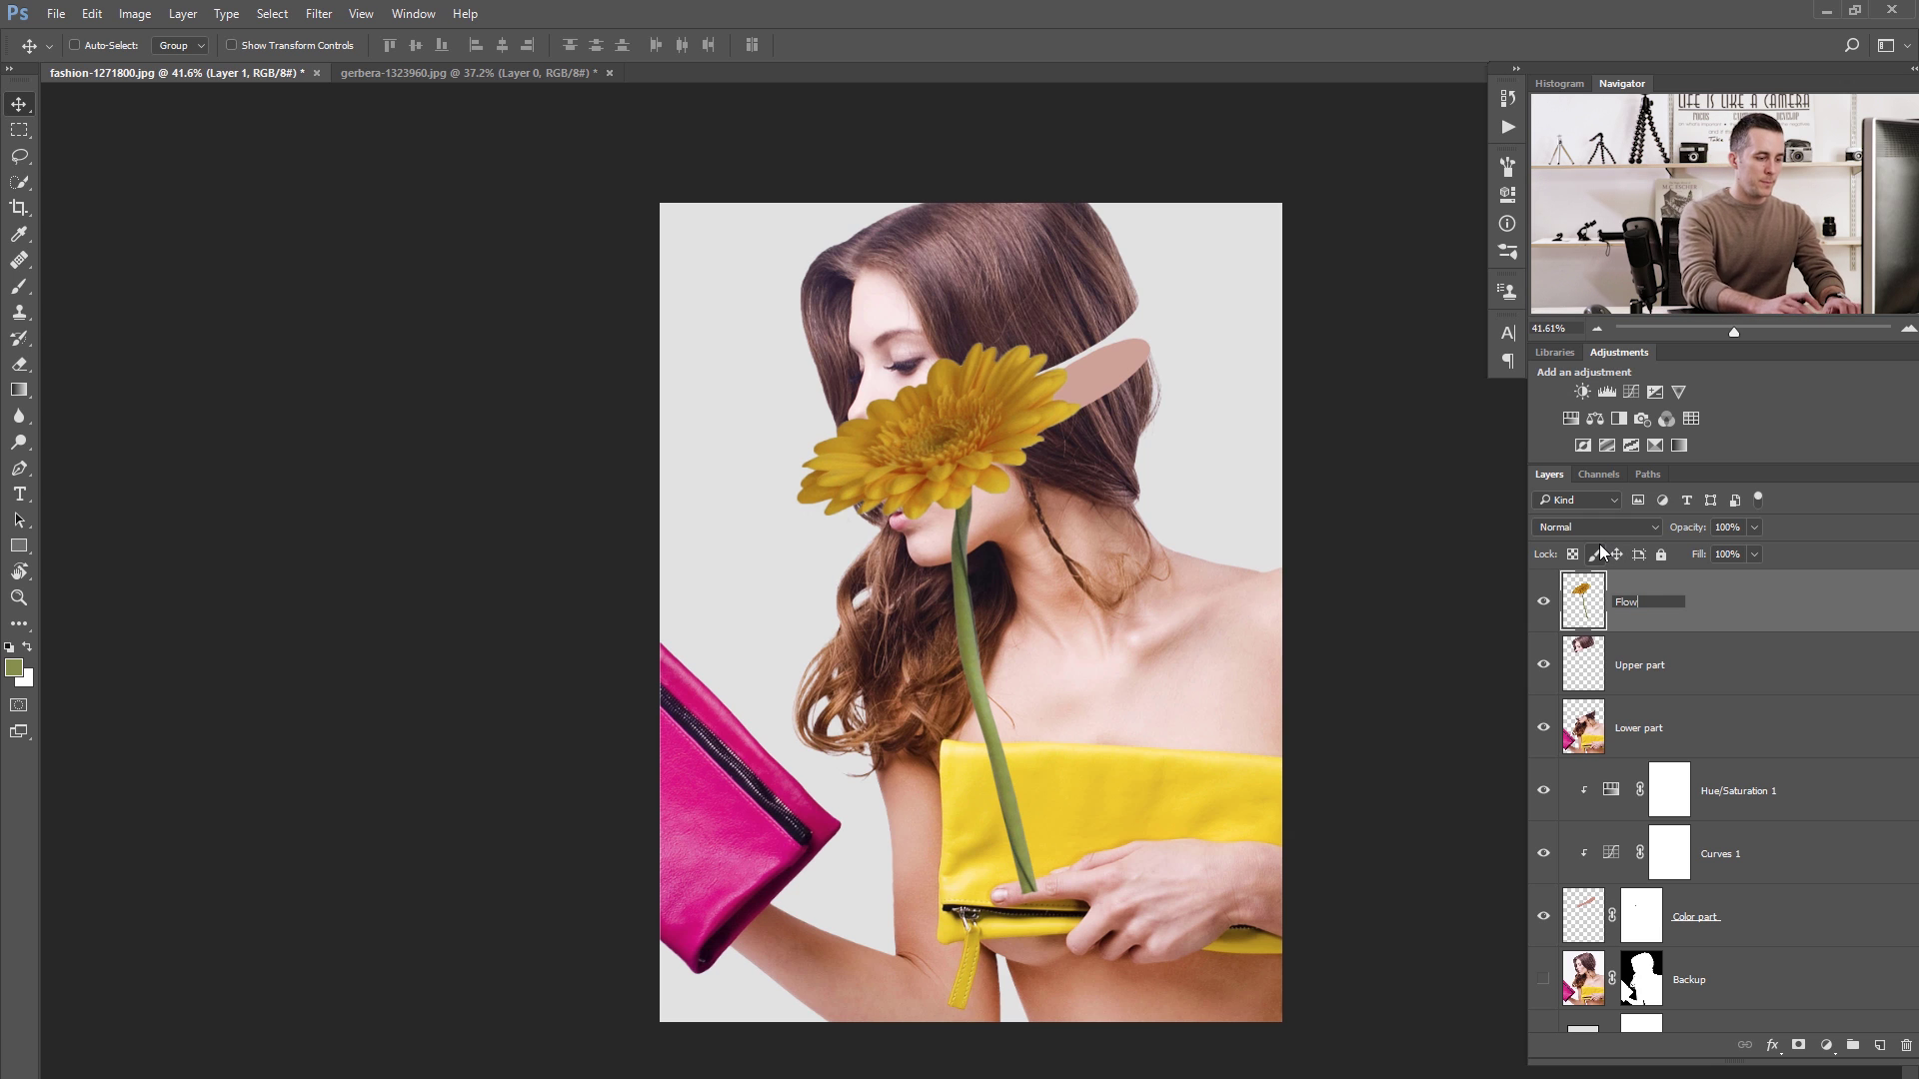
type("Flower")
key("Return")
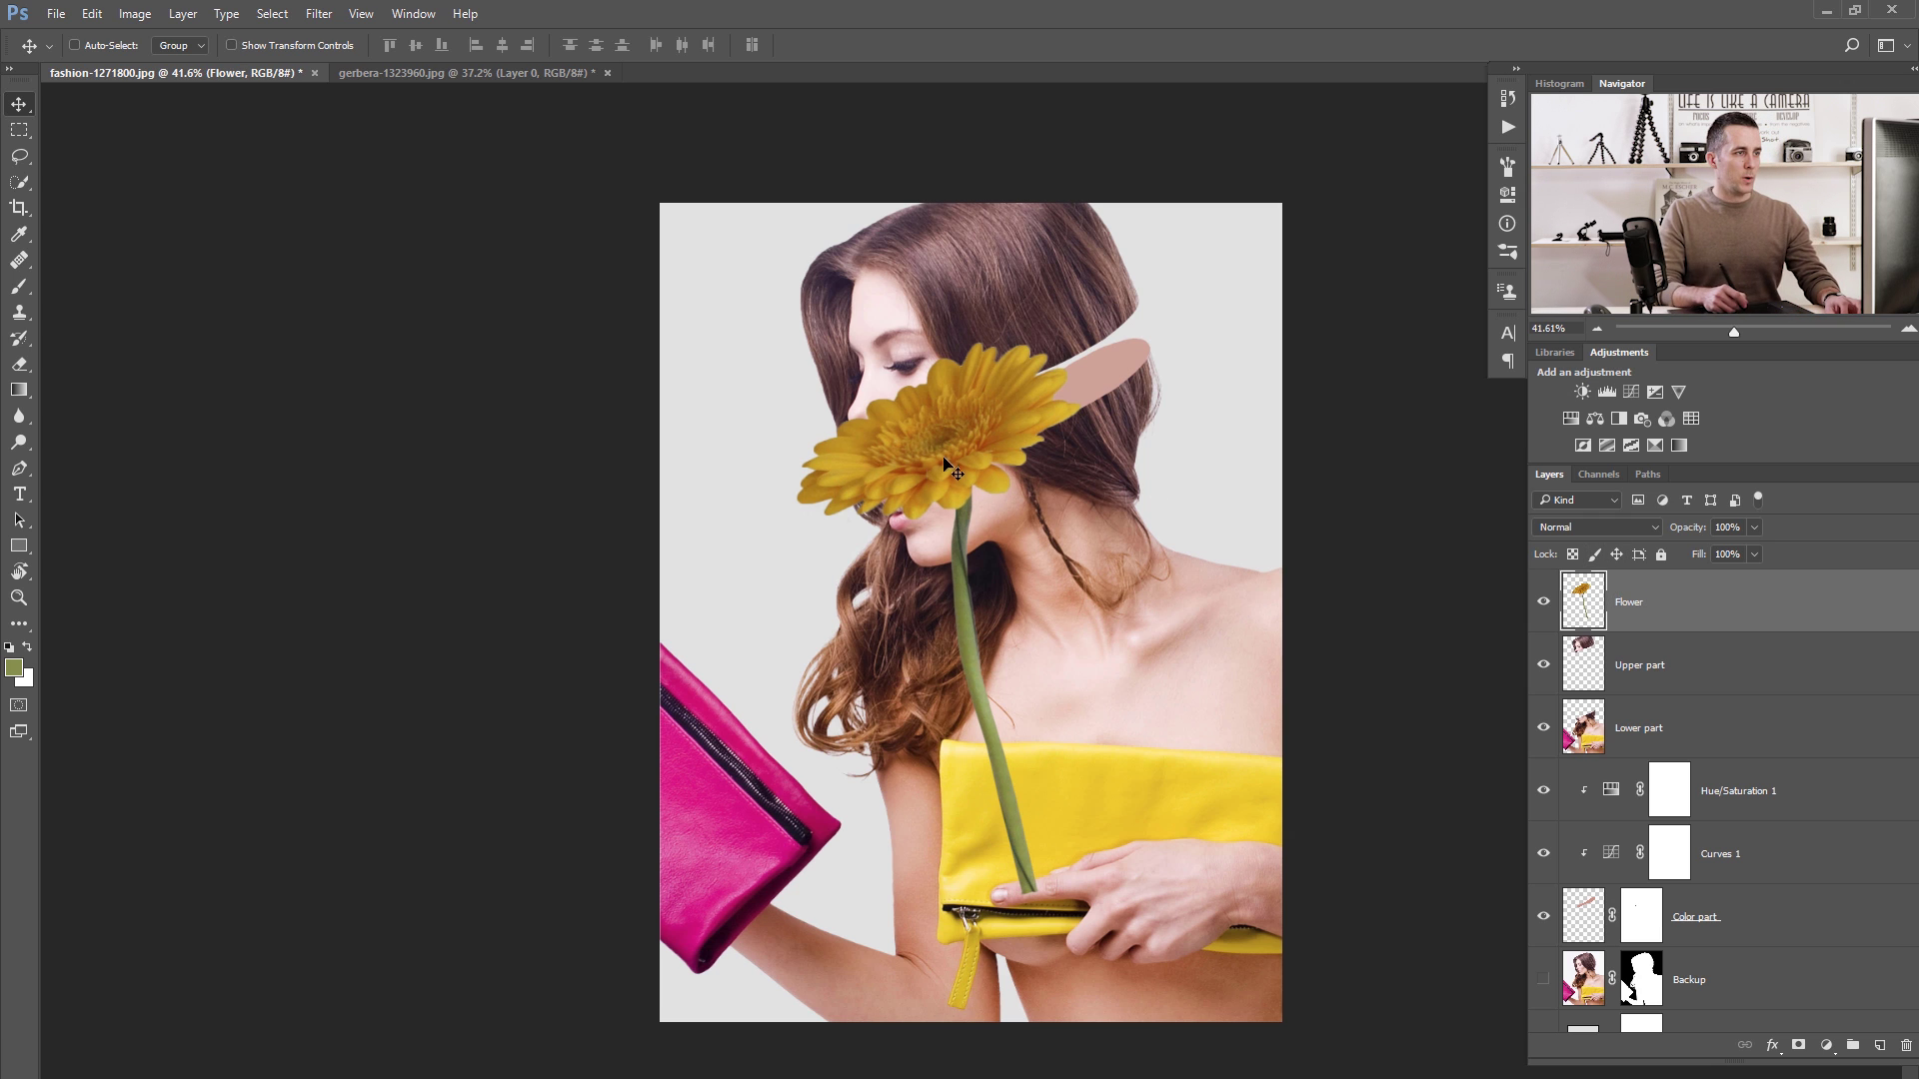
Scale the flower to about 81% and place its head over the gap in the woman's face.
key("ctrl+t")
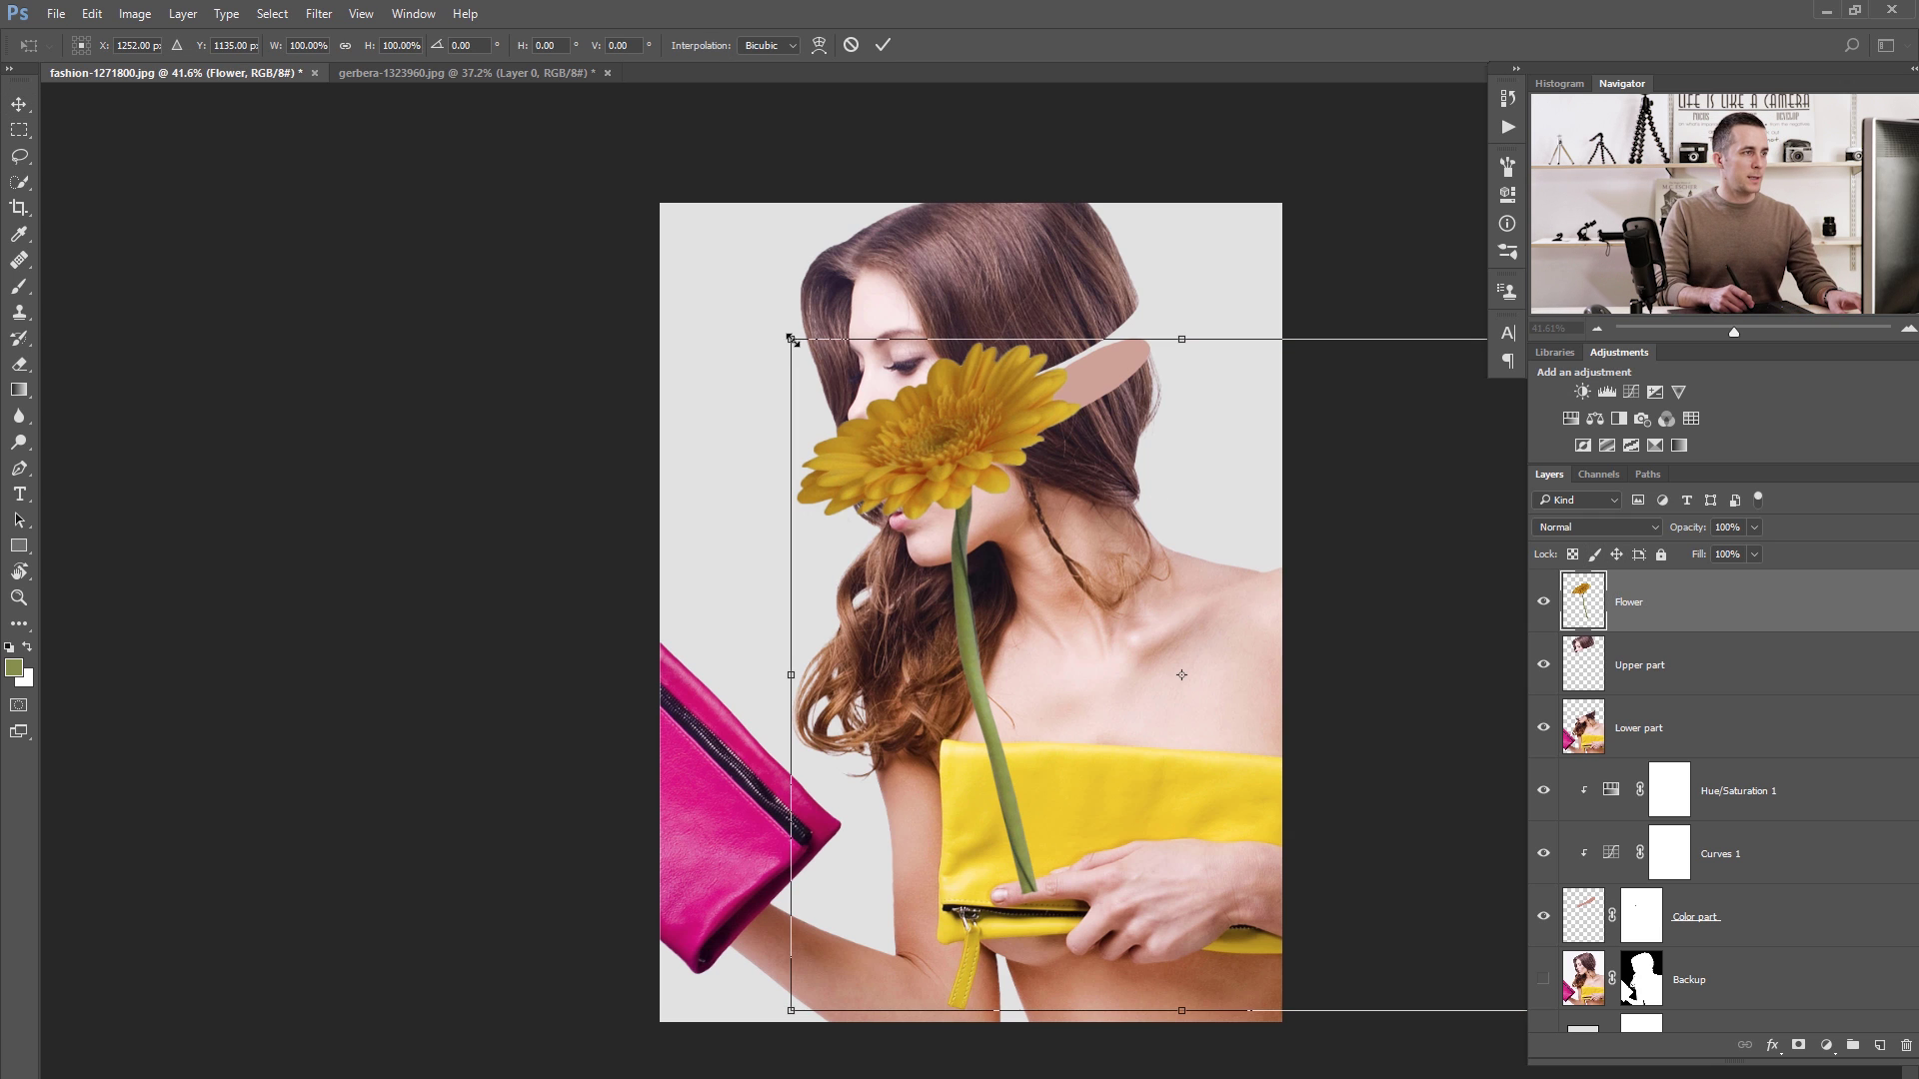
left_click_drag(790, 337, 937, 466)
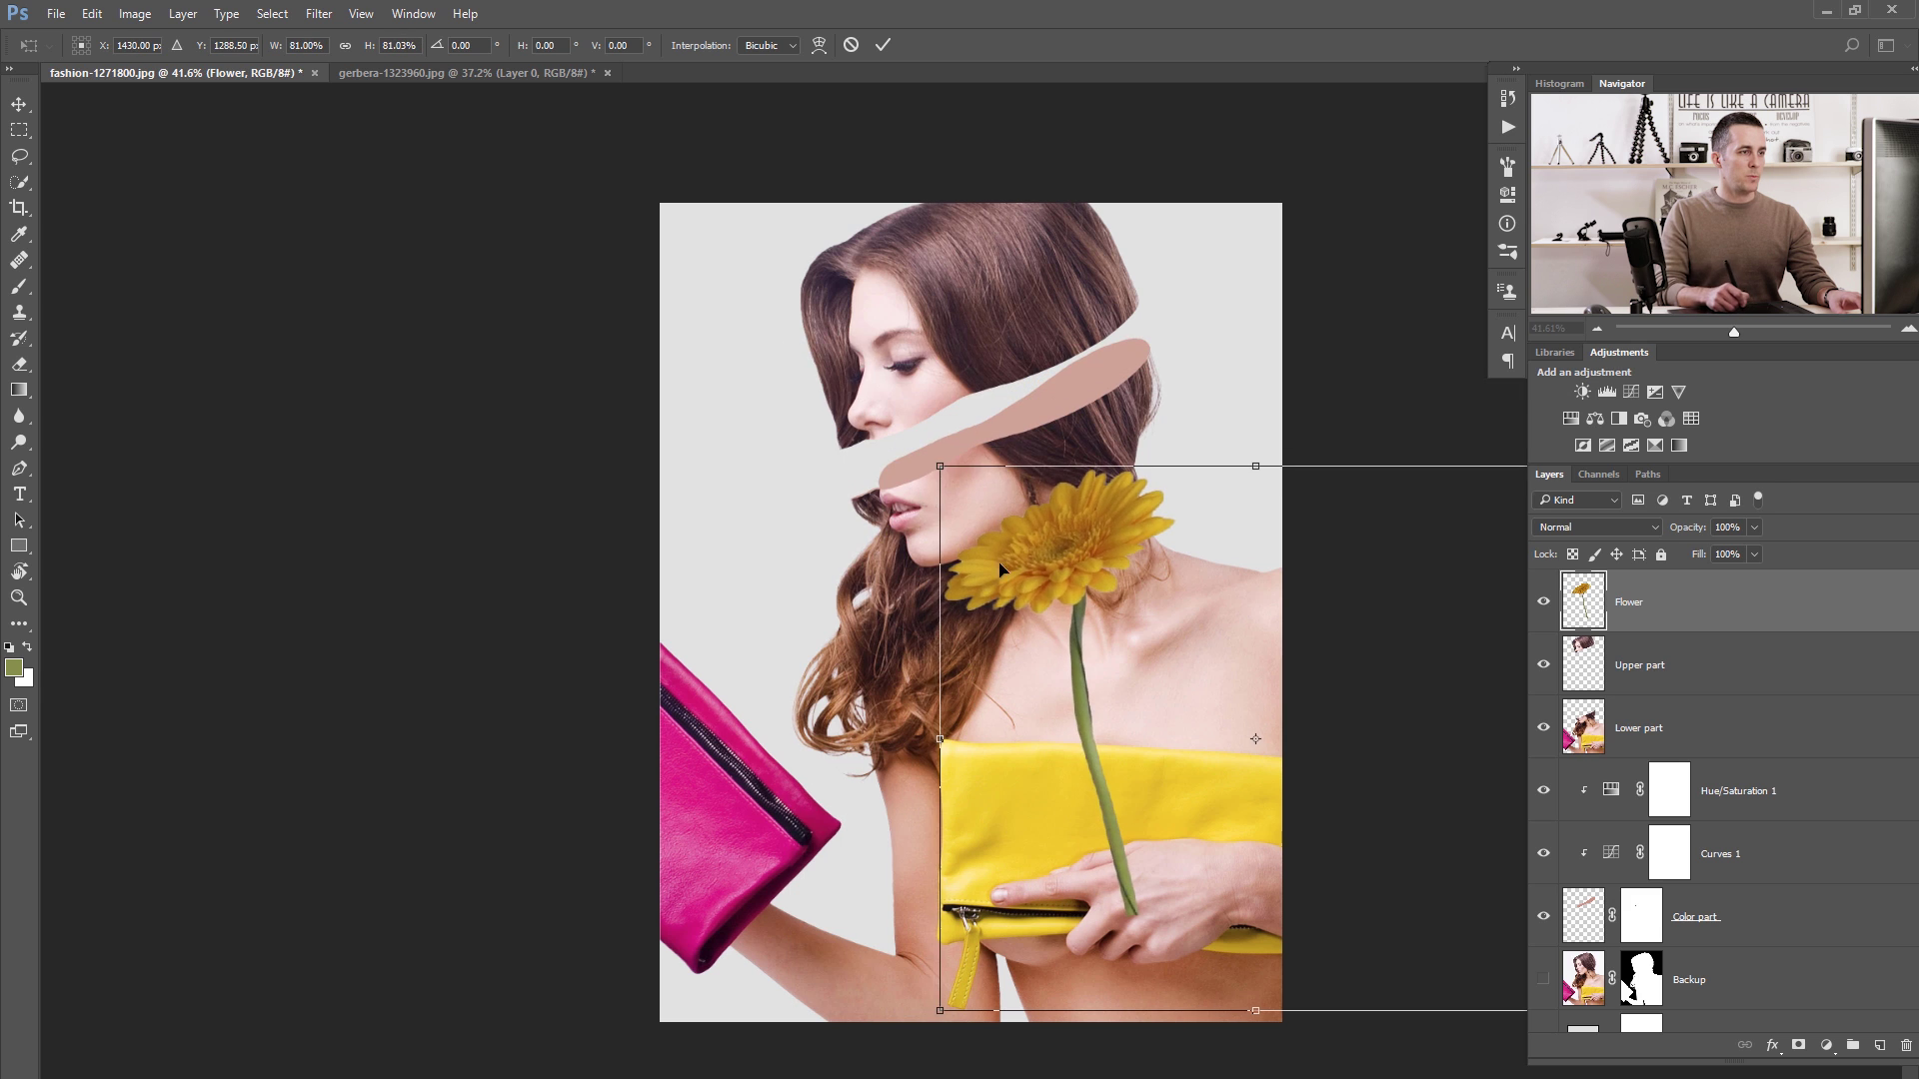
left_click_drag(1152, 609, 1012, 468)
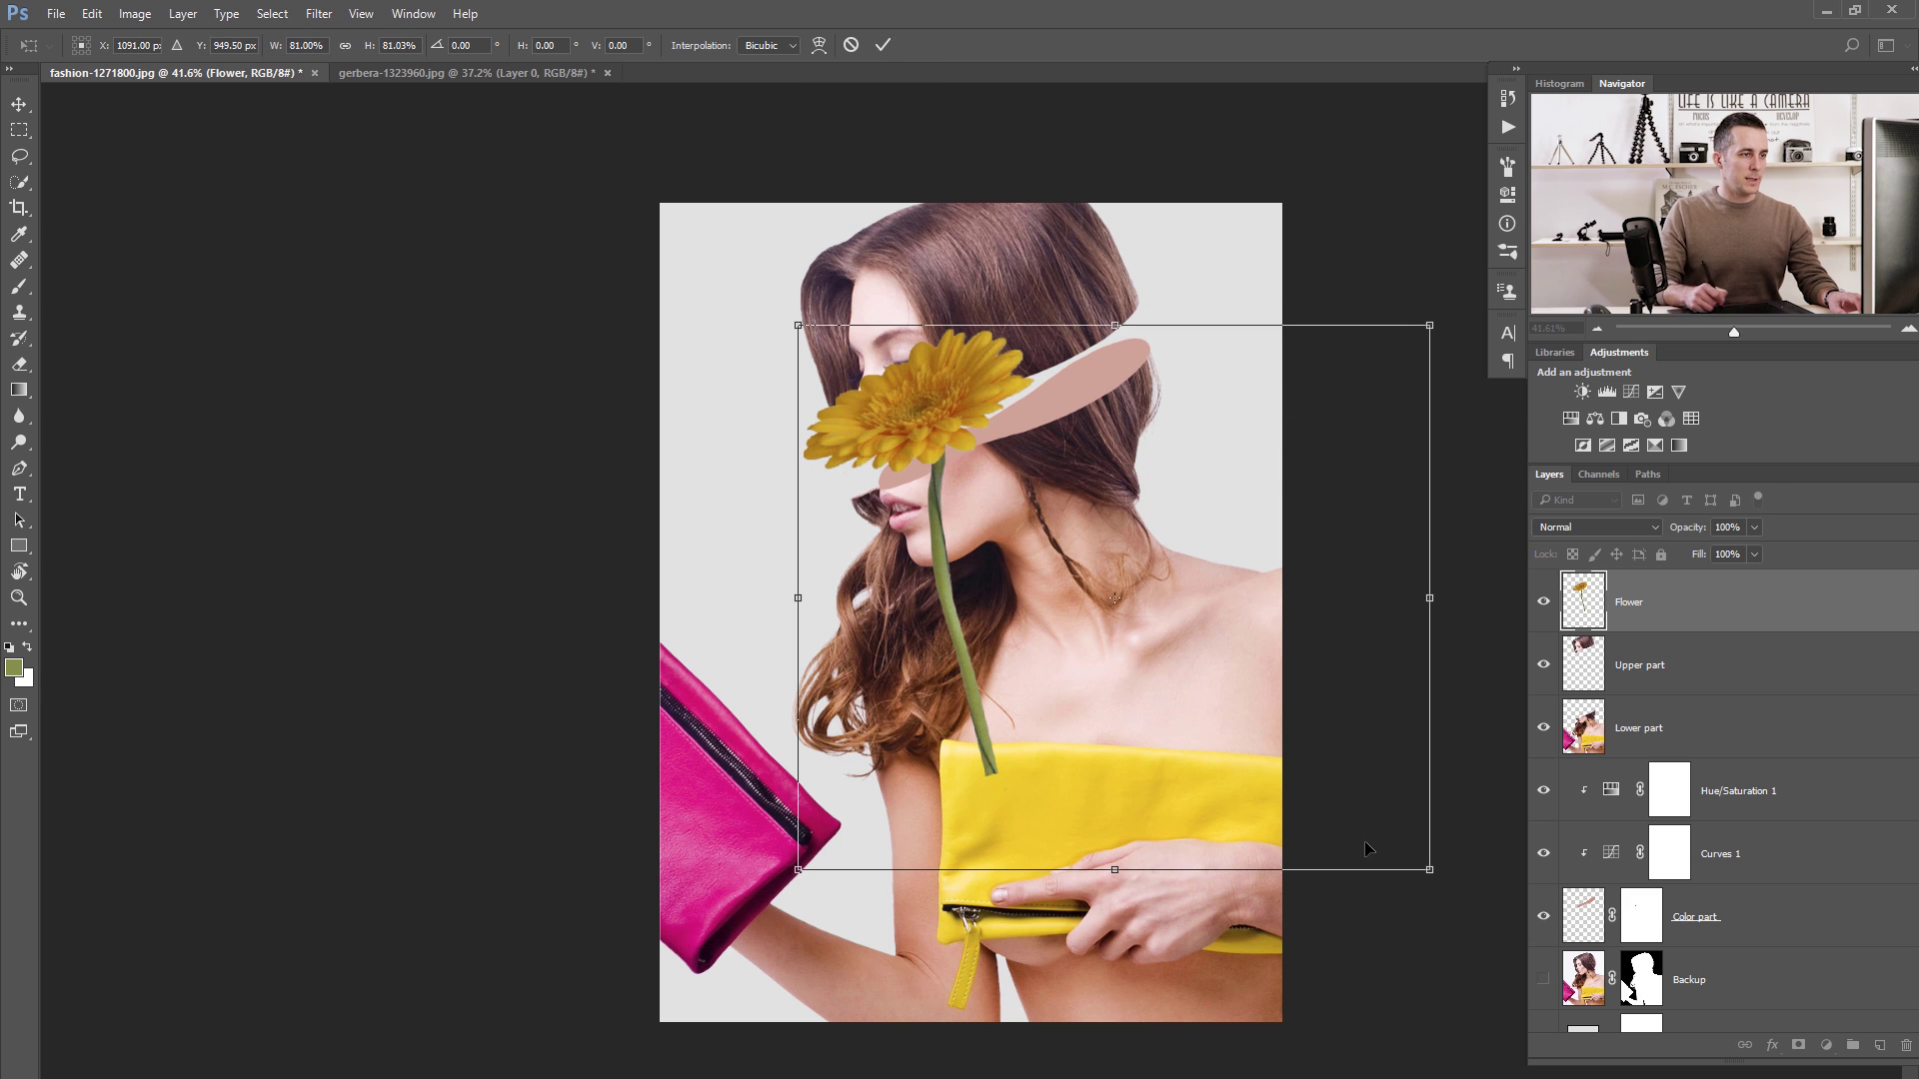
left_click(883, 46)
Erase the stray pixels beside and below the flower on its layer with a 175 px eraser.
key("e")
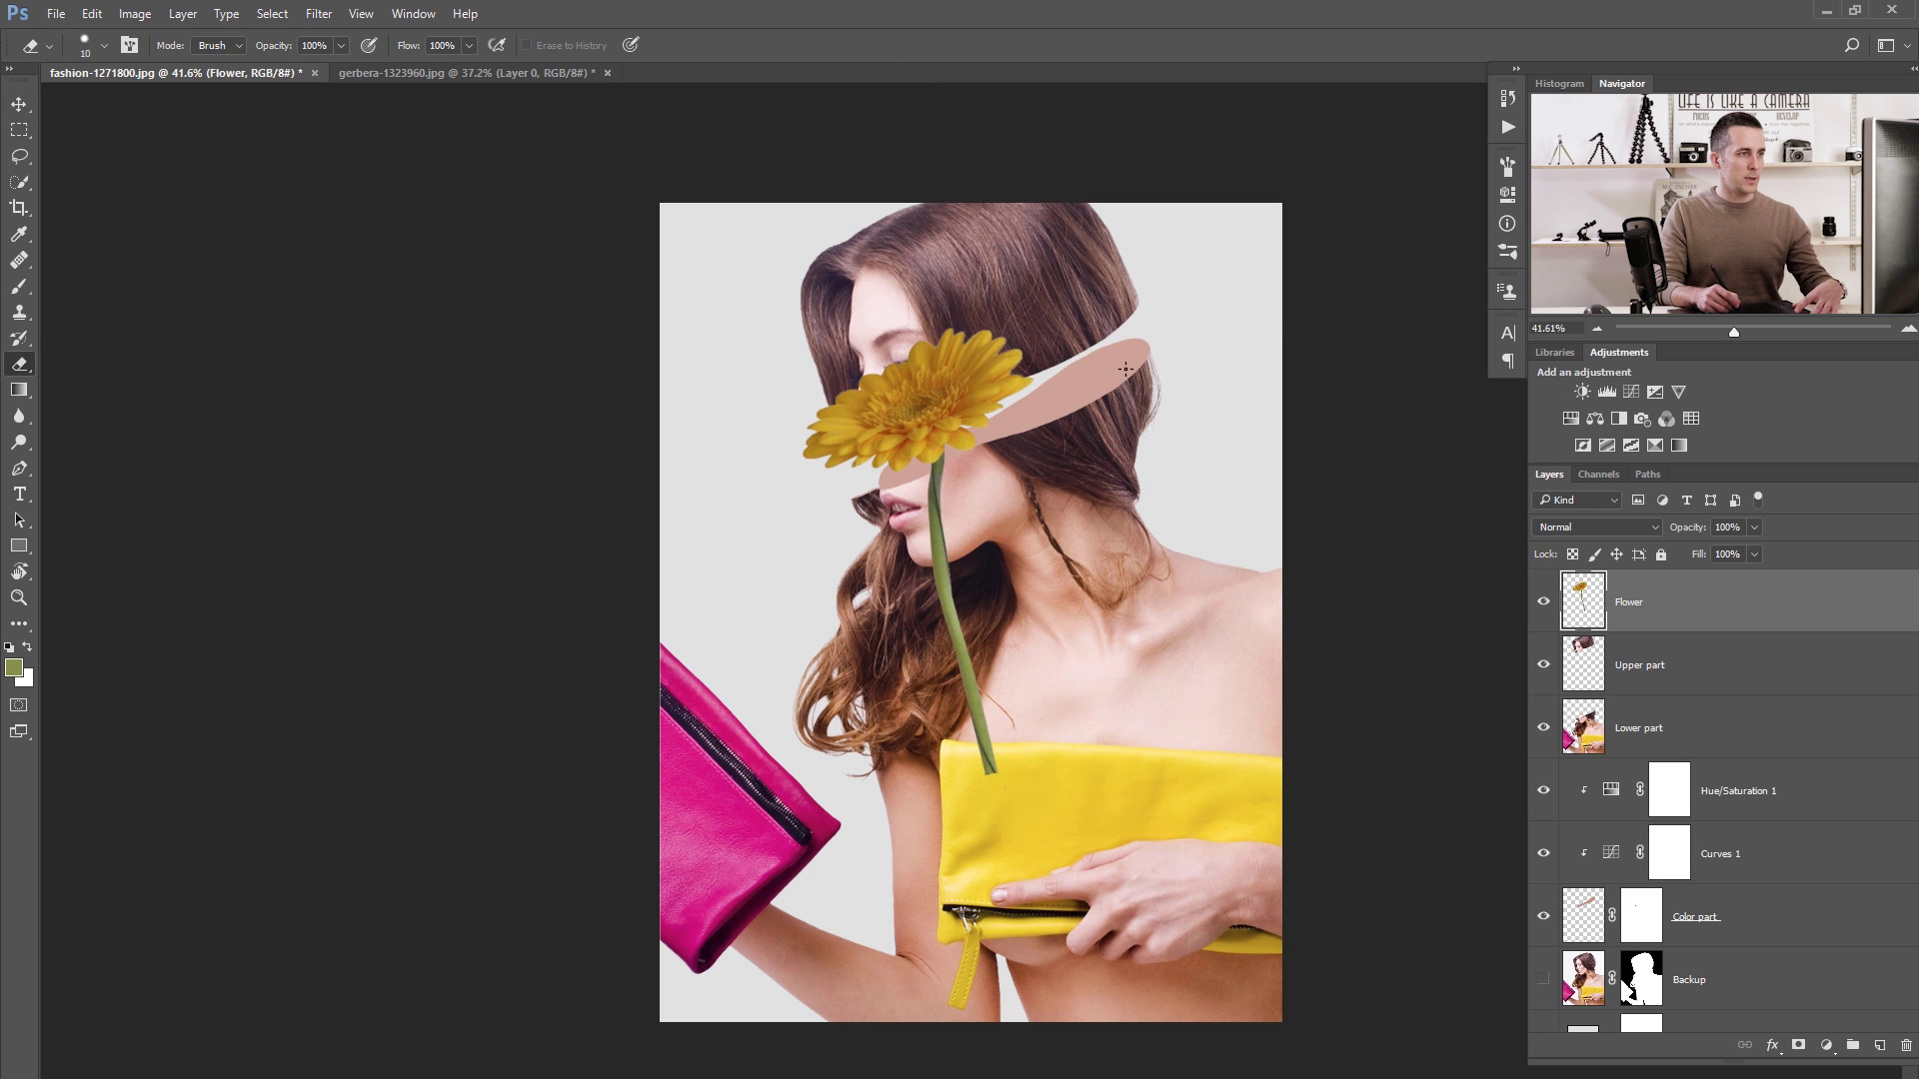
key("bracketright")
key("bracketright")
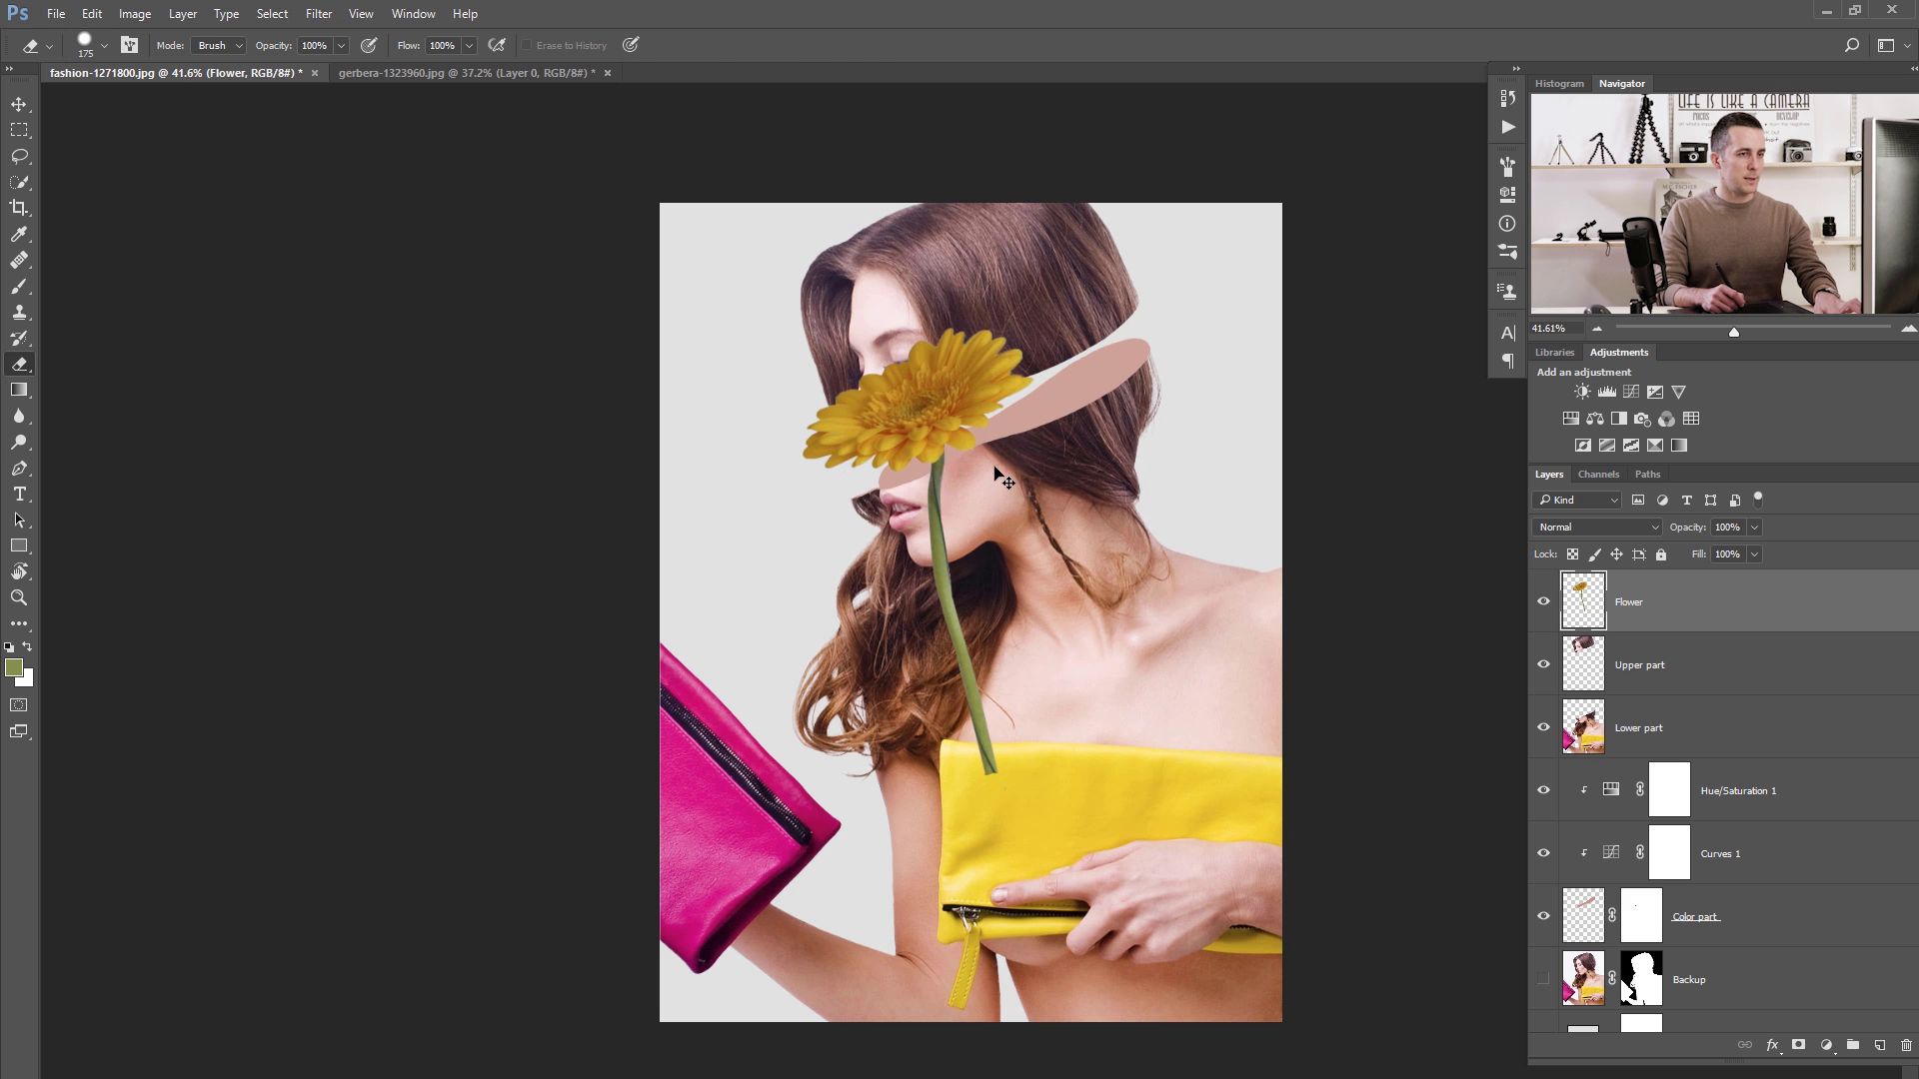
key("ctrl+t")
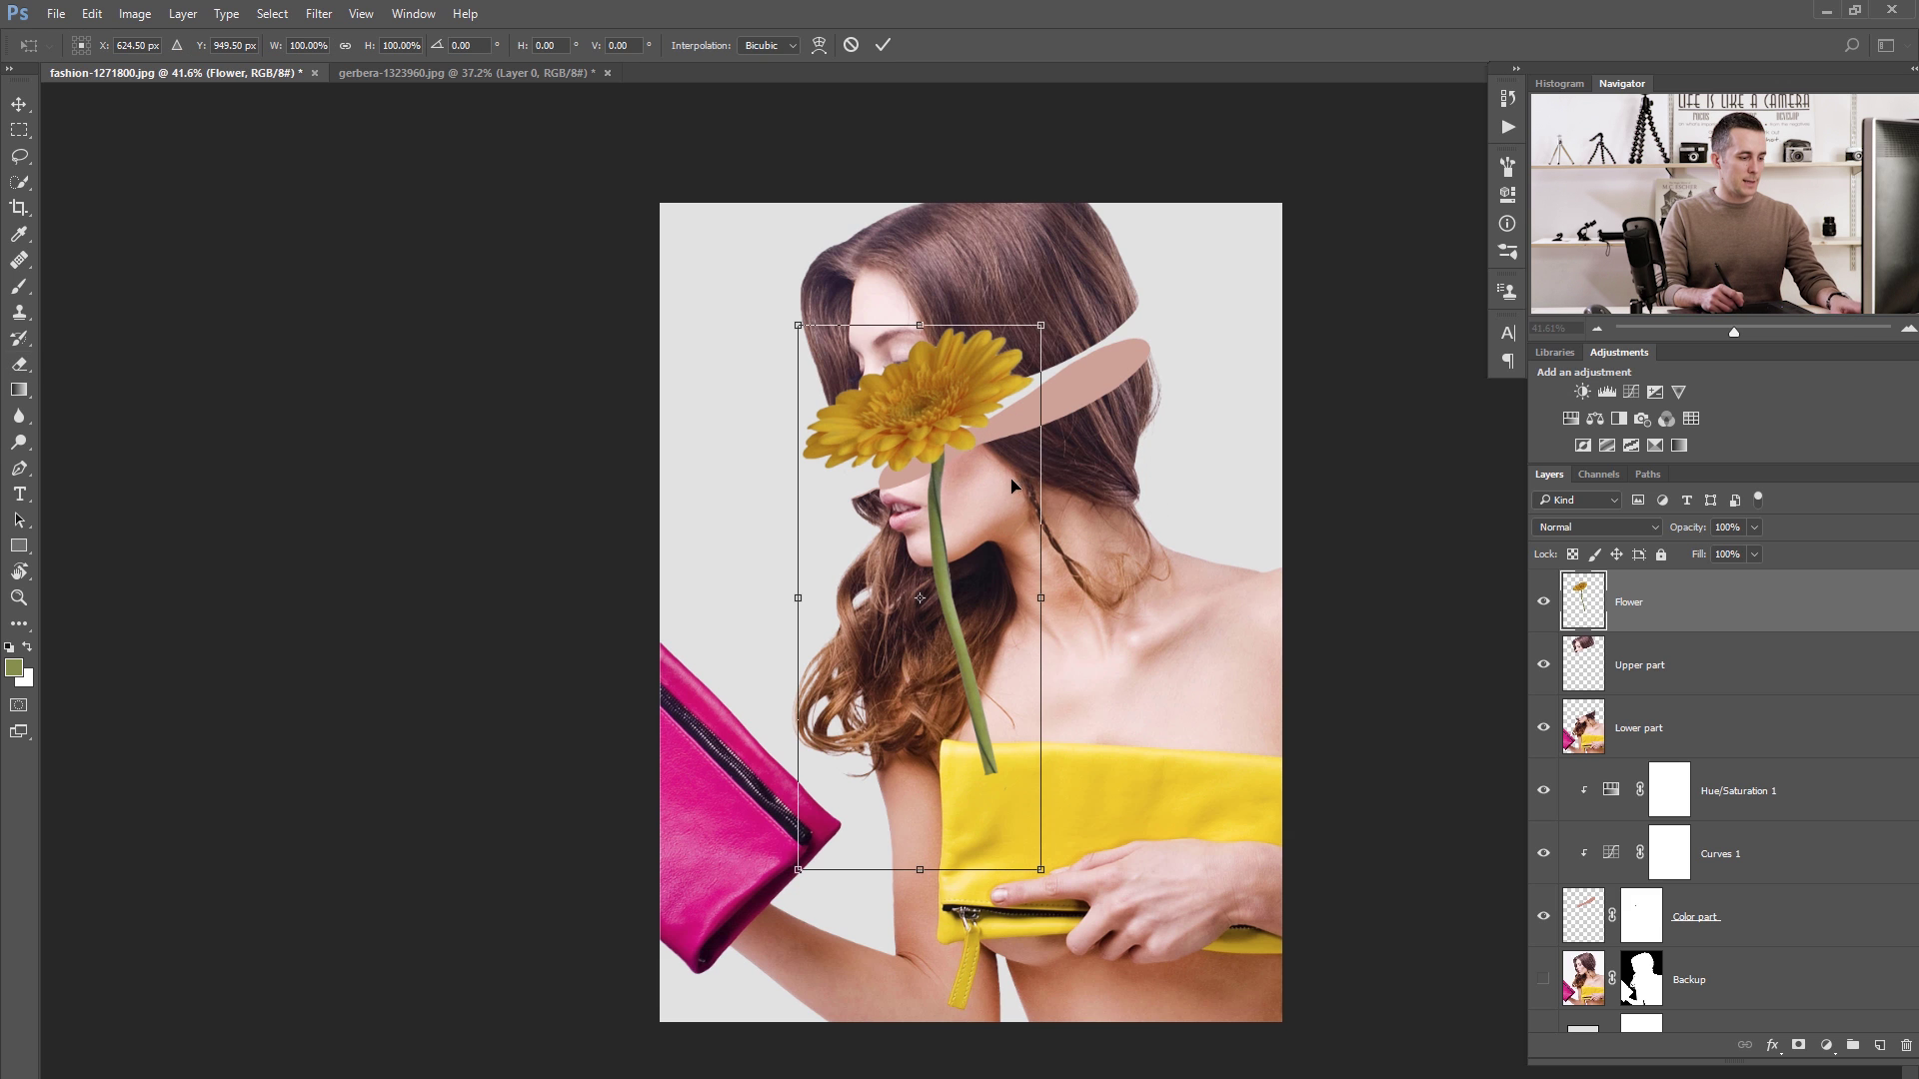
key("Return")
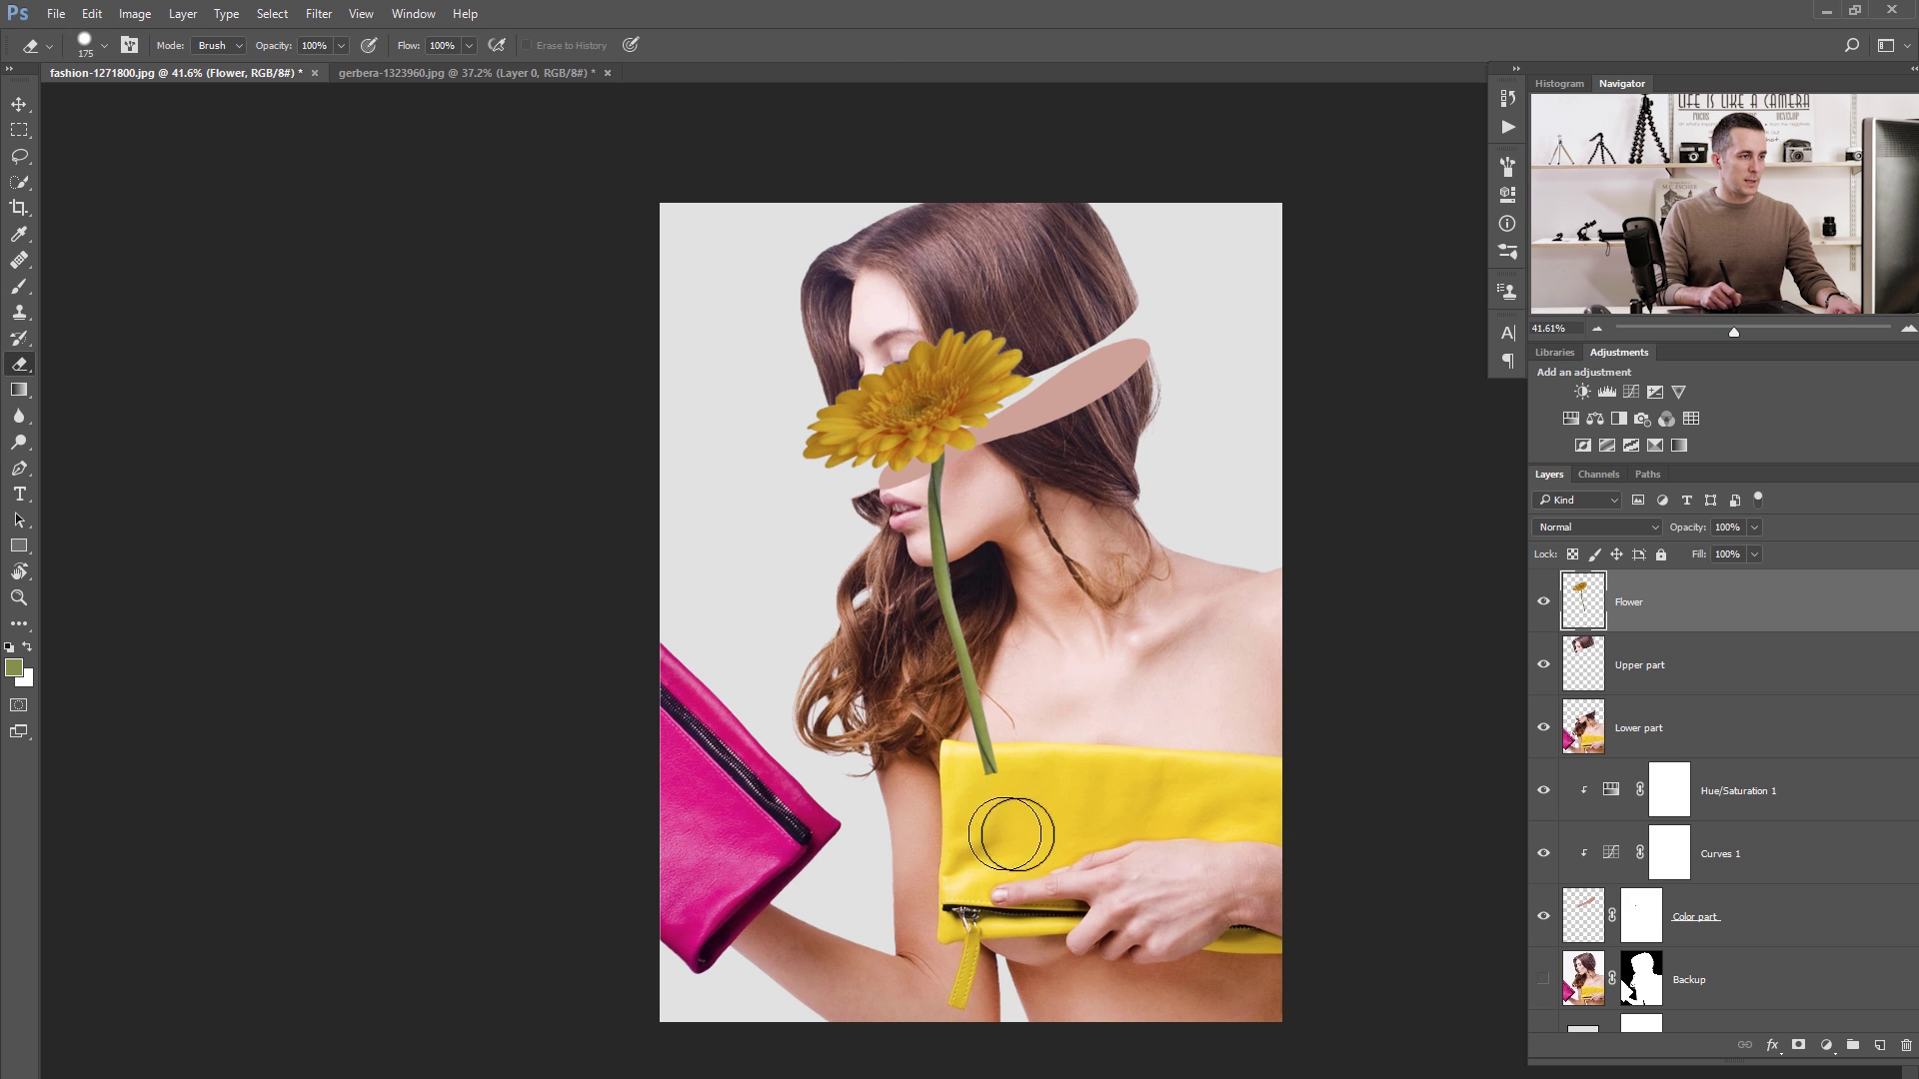
Flip the flower horizontally and rotate it about 89 degrees so its stem runs across the face.
key("ctrl+t")
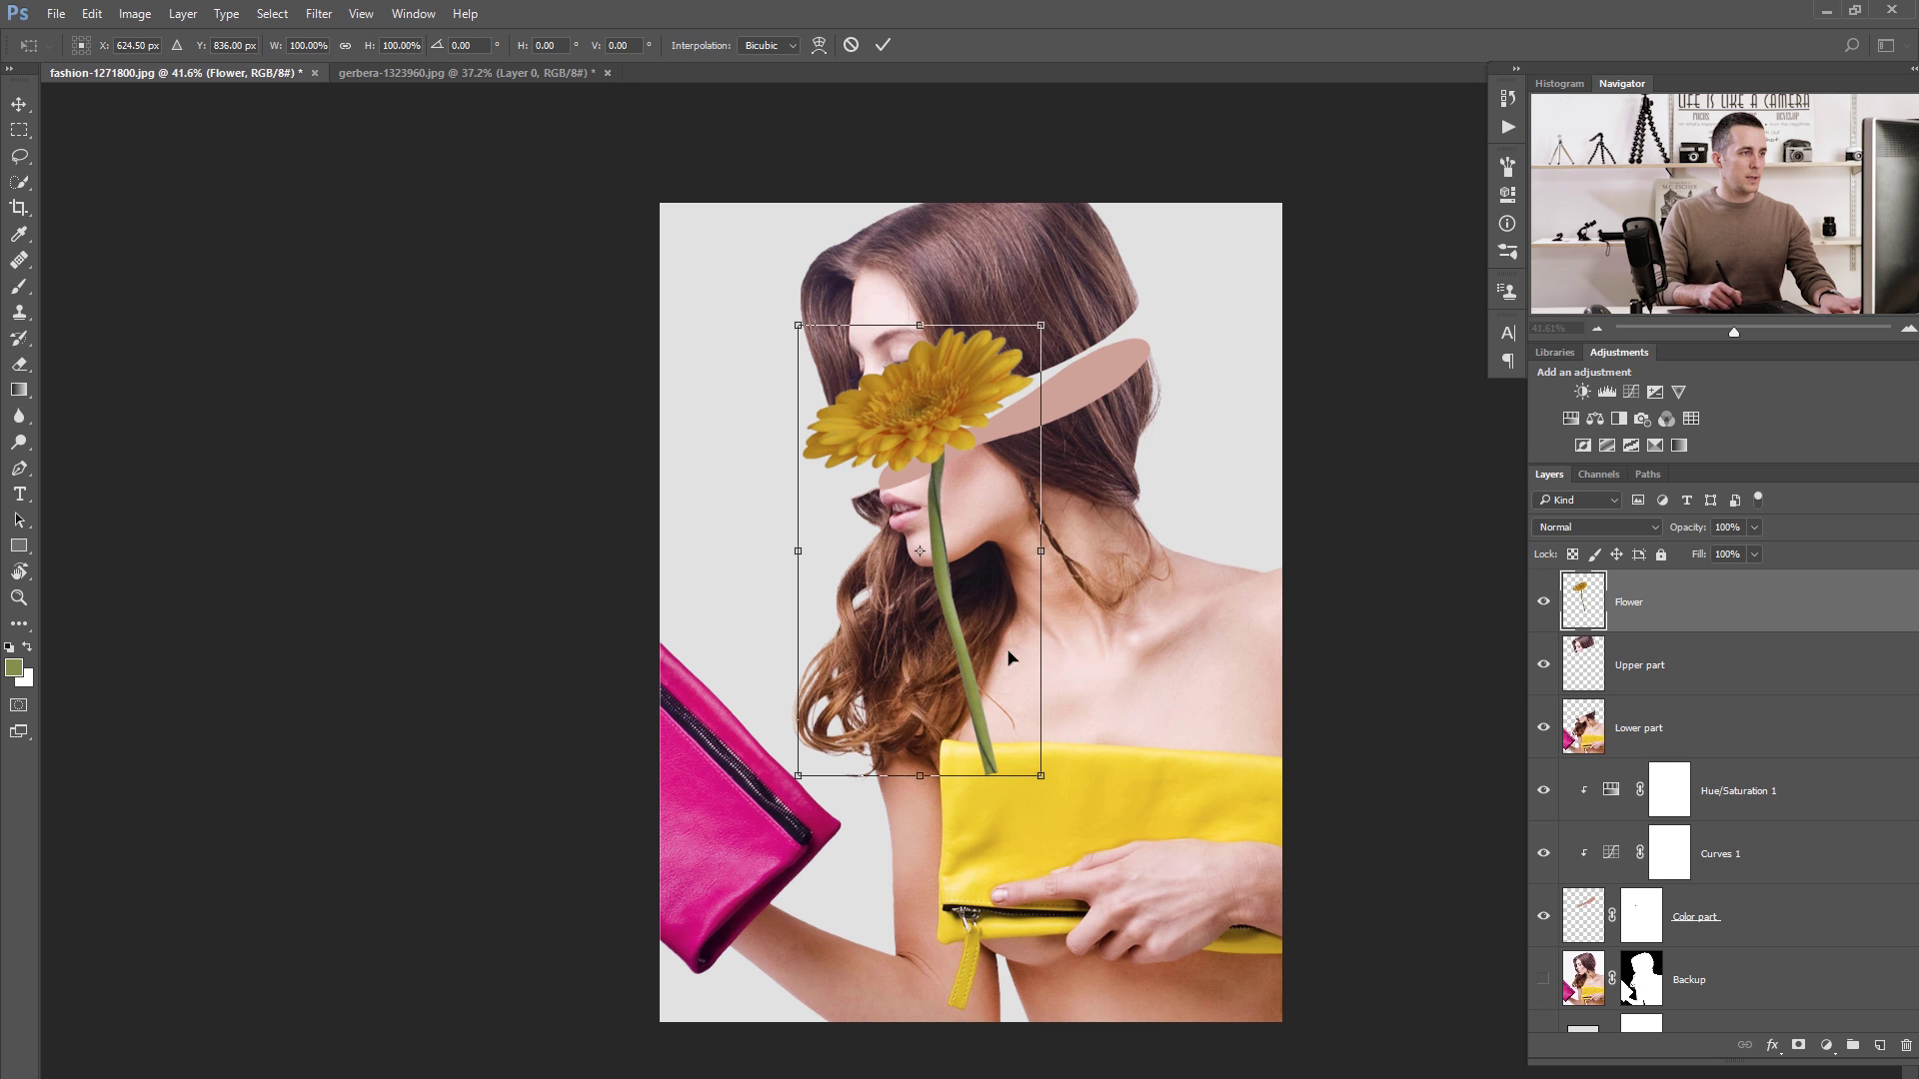
right_click(981, 458)
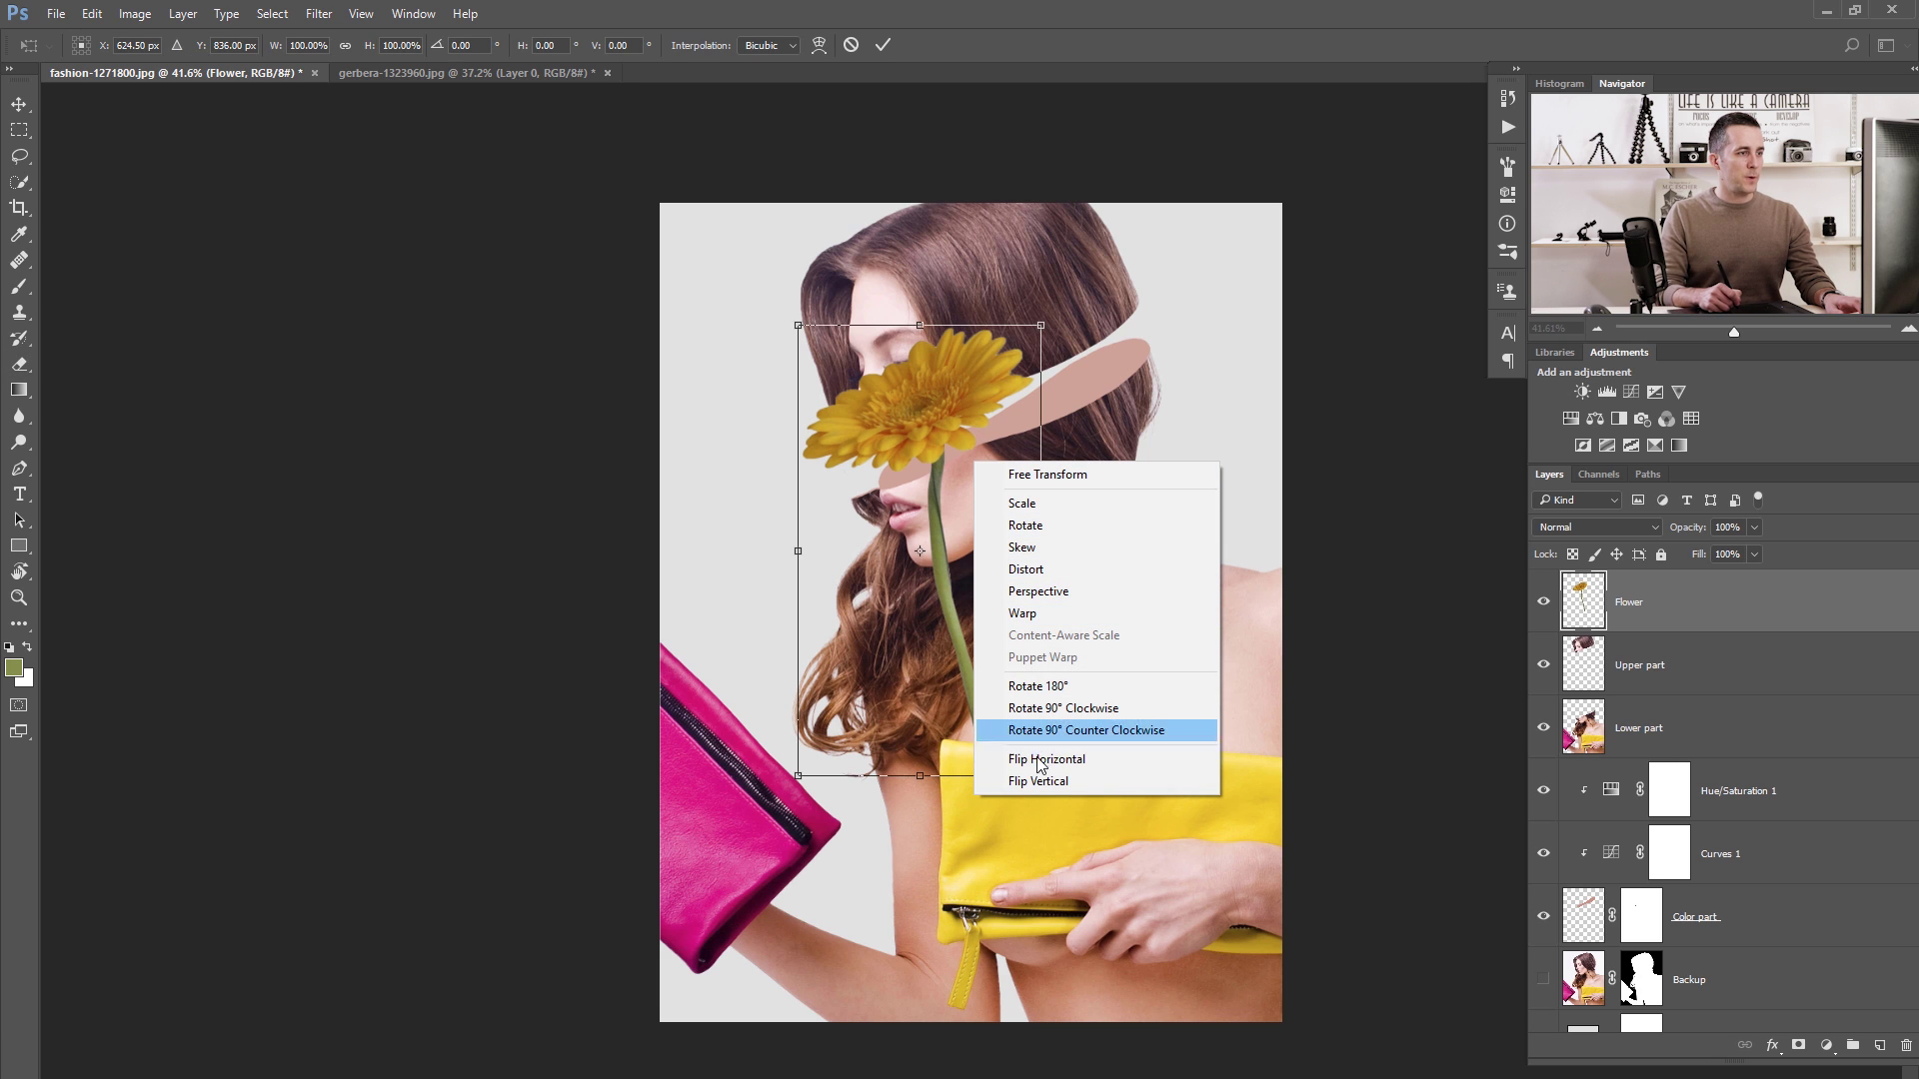
left_click(1047, 761)
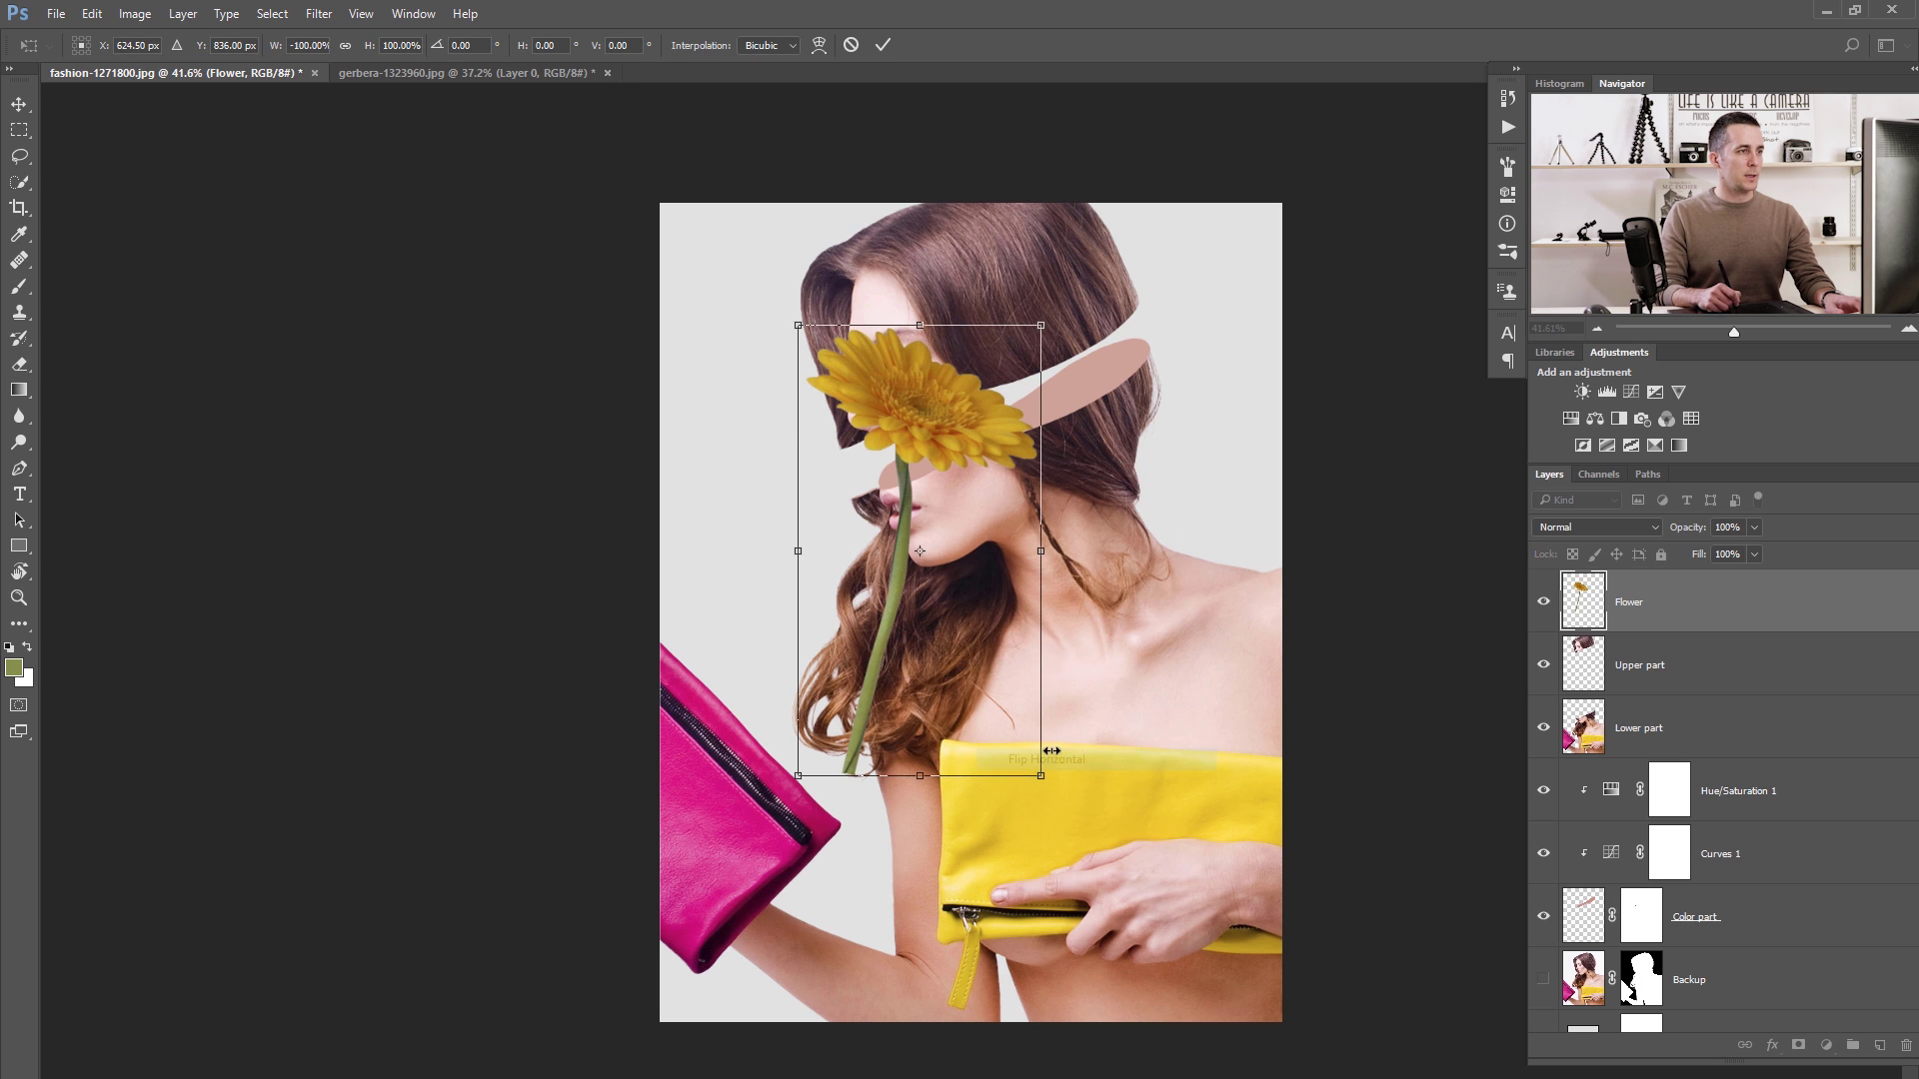
left_click_drag(1051, 295, 1257, 720)
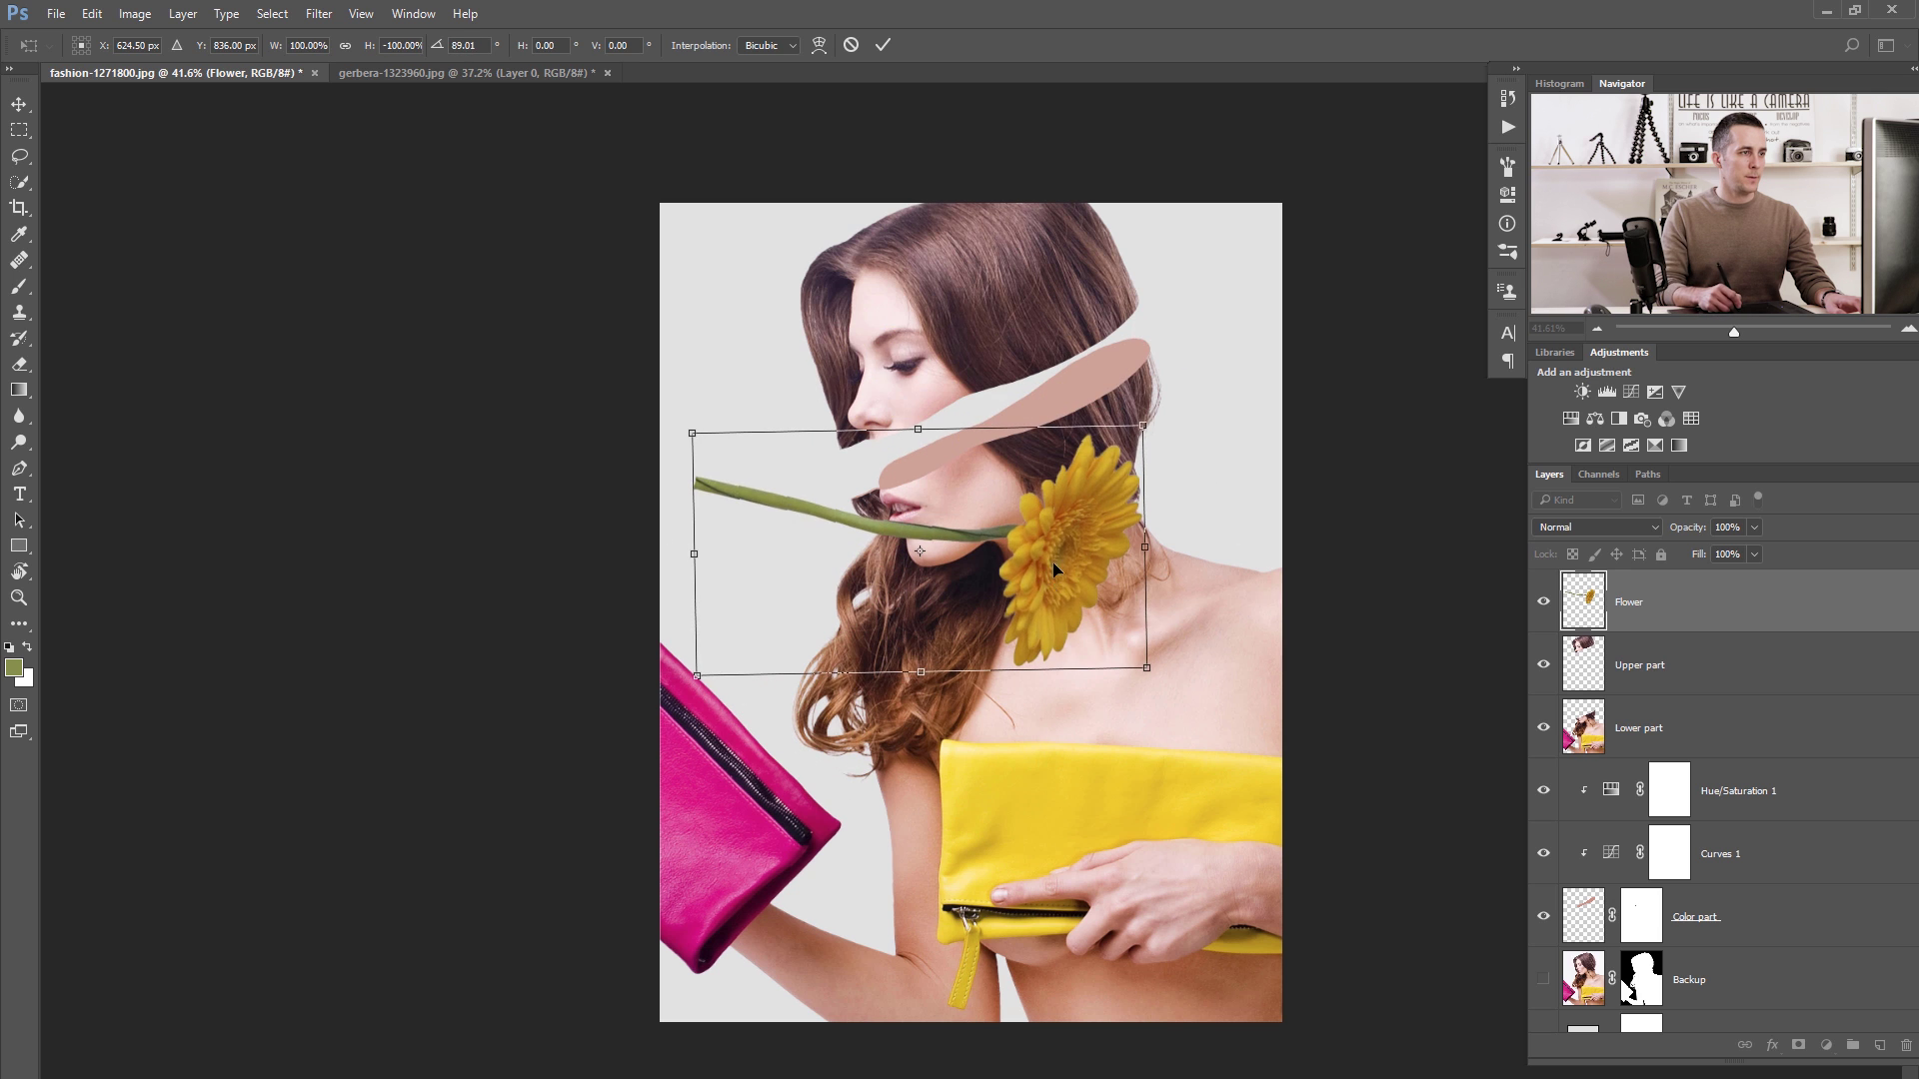
Scale the flower to about 65% and place its head over the hair at the far end of the slice.
left_click_drag(1049, 576, 1159, 453)
left_click_drag(1244, 305, 1162, 350)
left_click_drag(1099, 411, 1159, 385)
left_click_drag(1258, 288, 1261, 267)
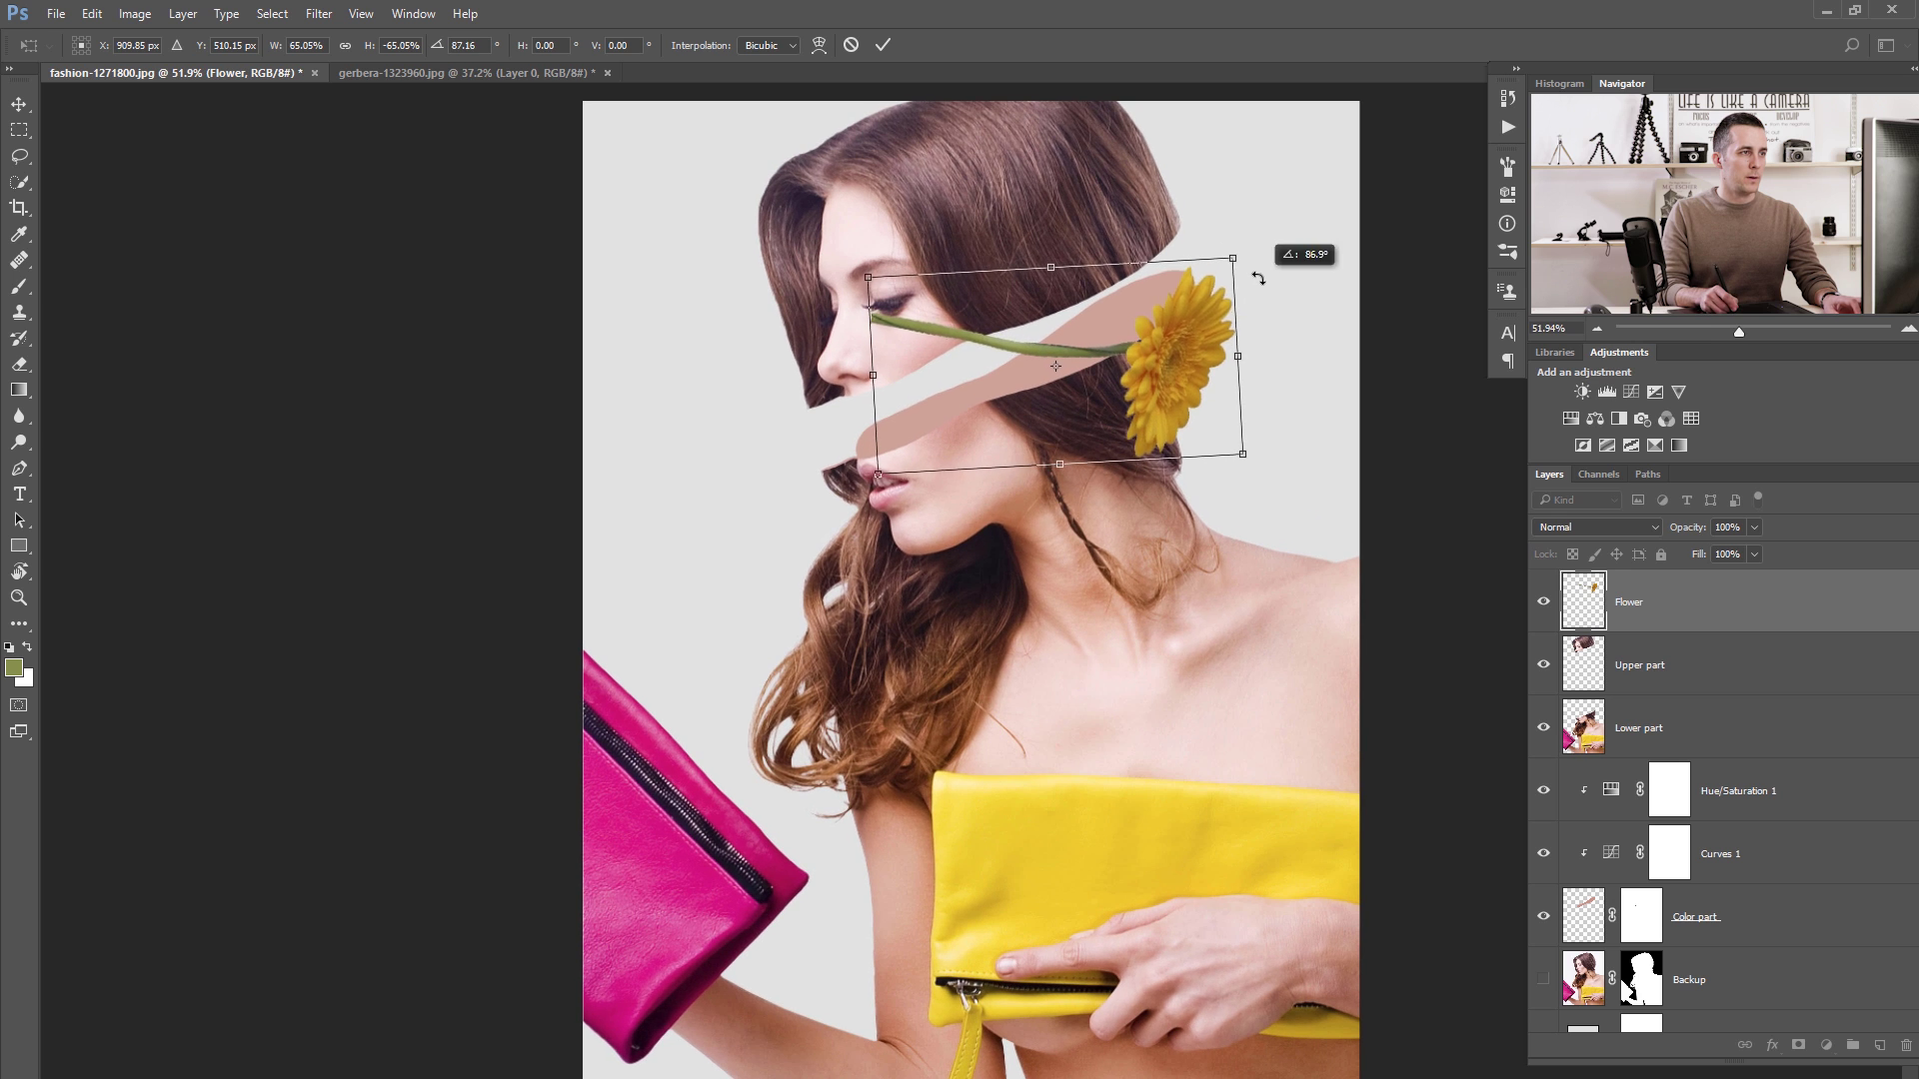
left_click_drag(1171, 337, 1175, 328)
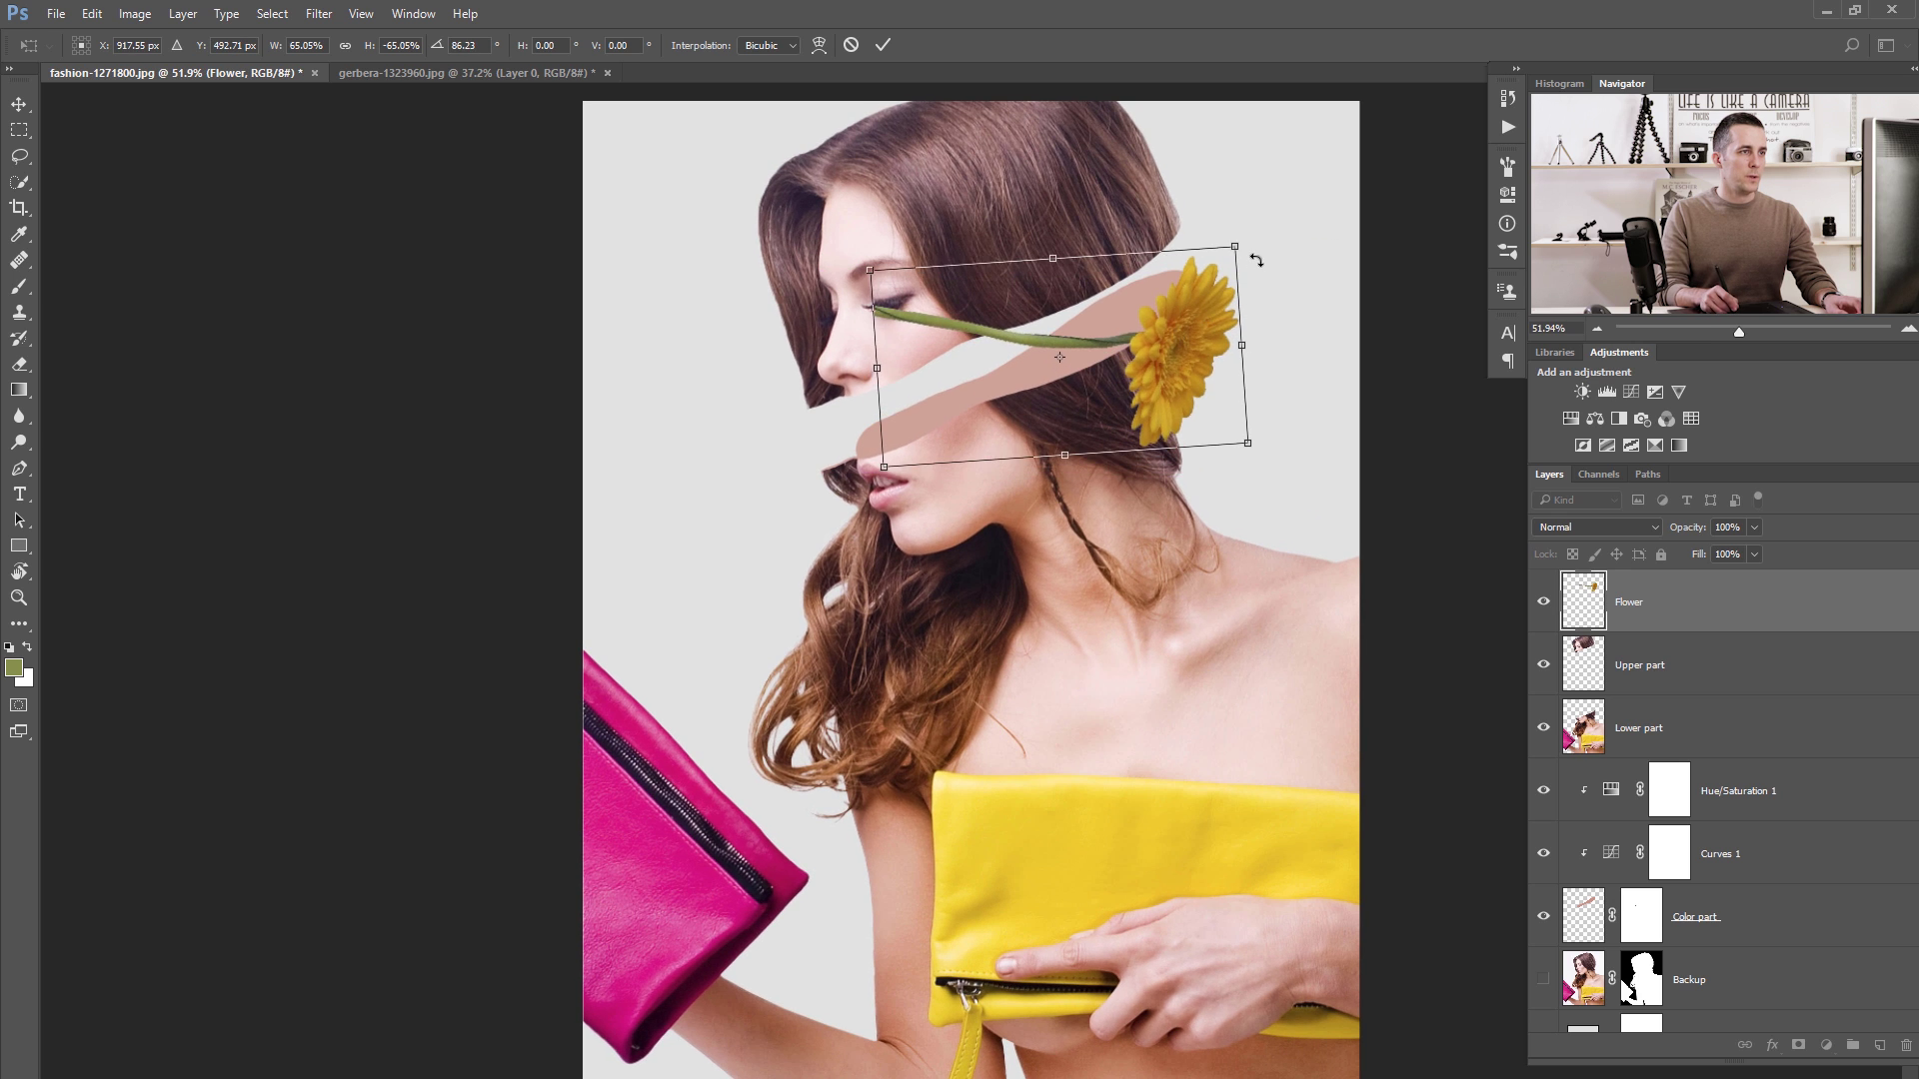
Fine-tune the flower's position beside the slice, set its rotation to about 81 degrees, and apply the transform.
left_click_drag(1256, 261, 1250, 243)
left_click_drag(1172, 339, 1159, 332)
left_click_drag(1268, 273, 1262, 263)
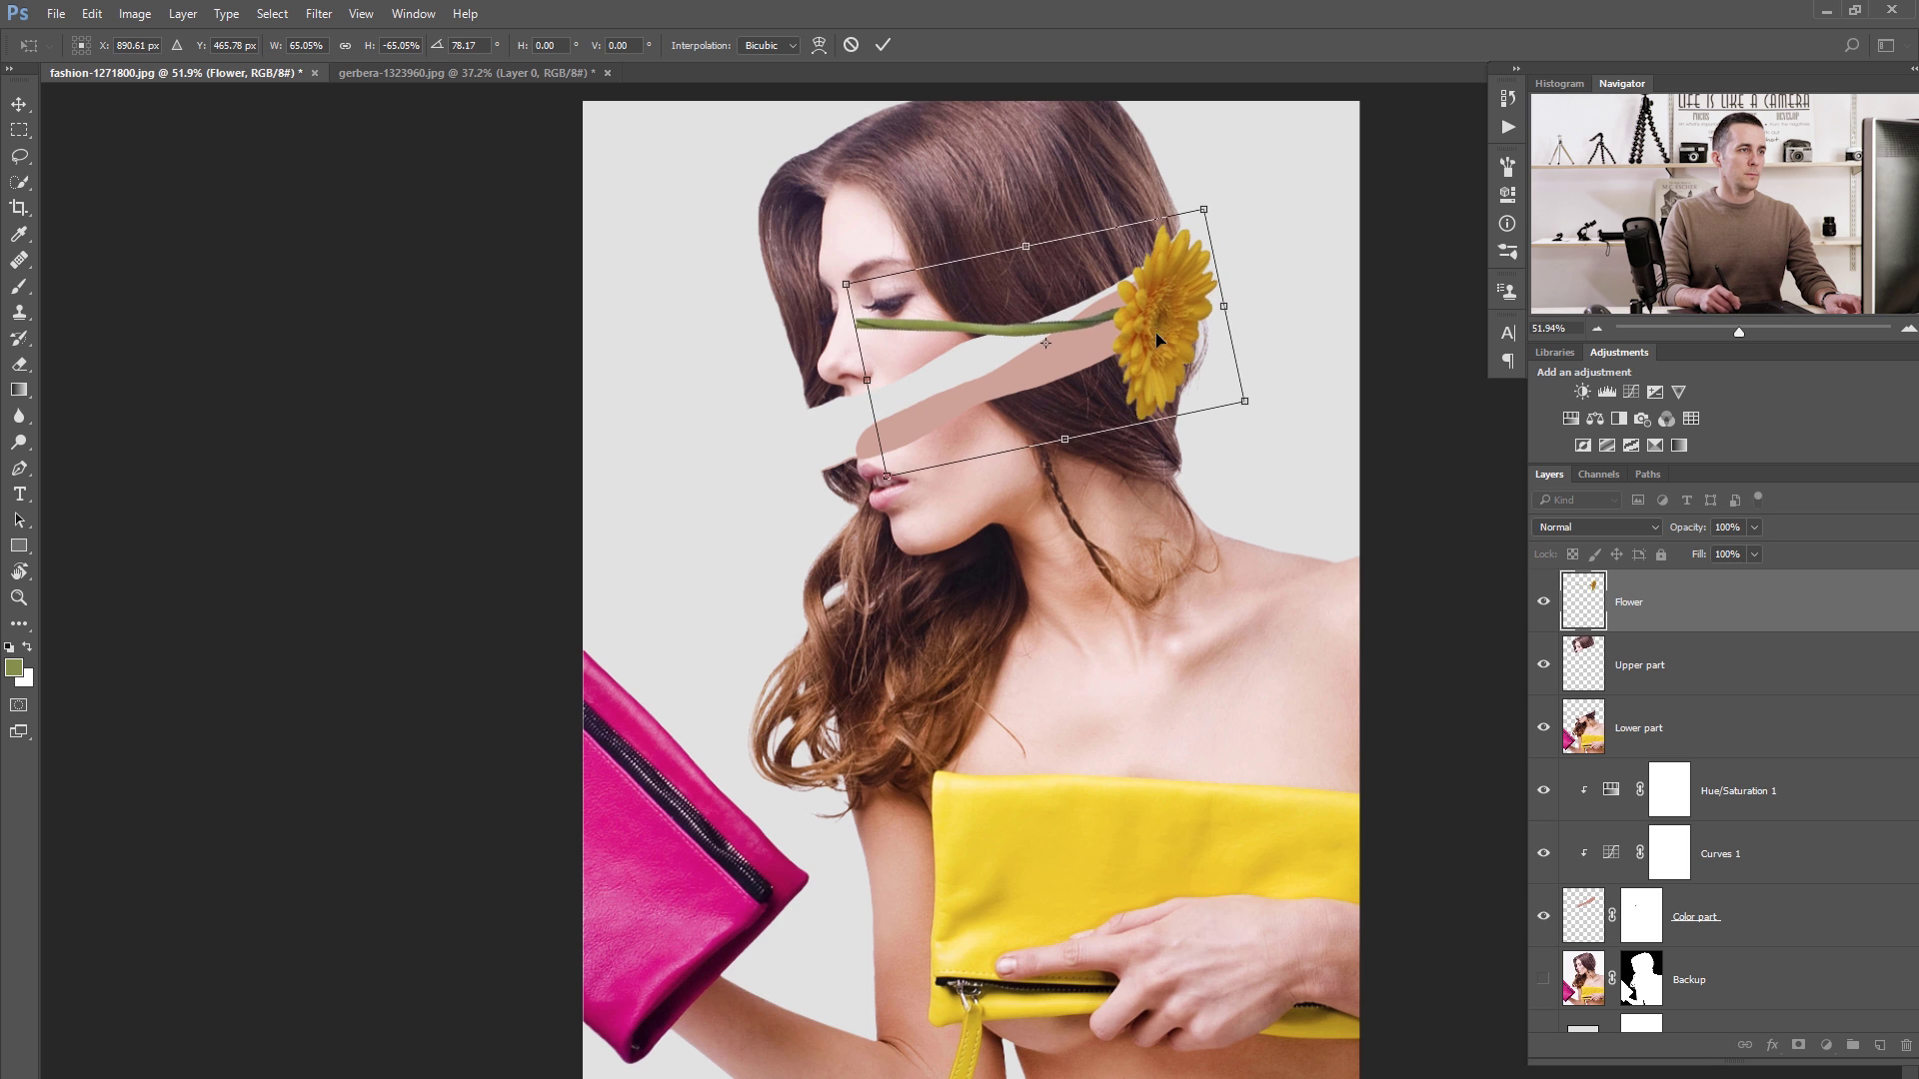
left_click_drag(1163, 327, 1172, 345)
left_click_drag(1263, 281, 1266, 297)
left_click_drag(1154, 342, 1151, 334)
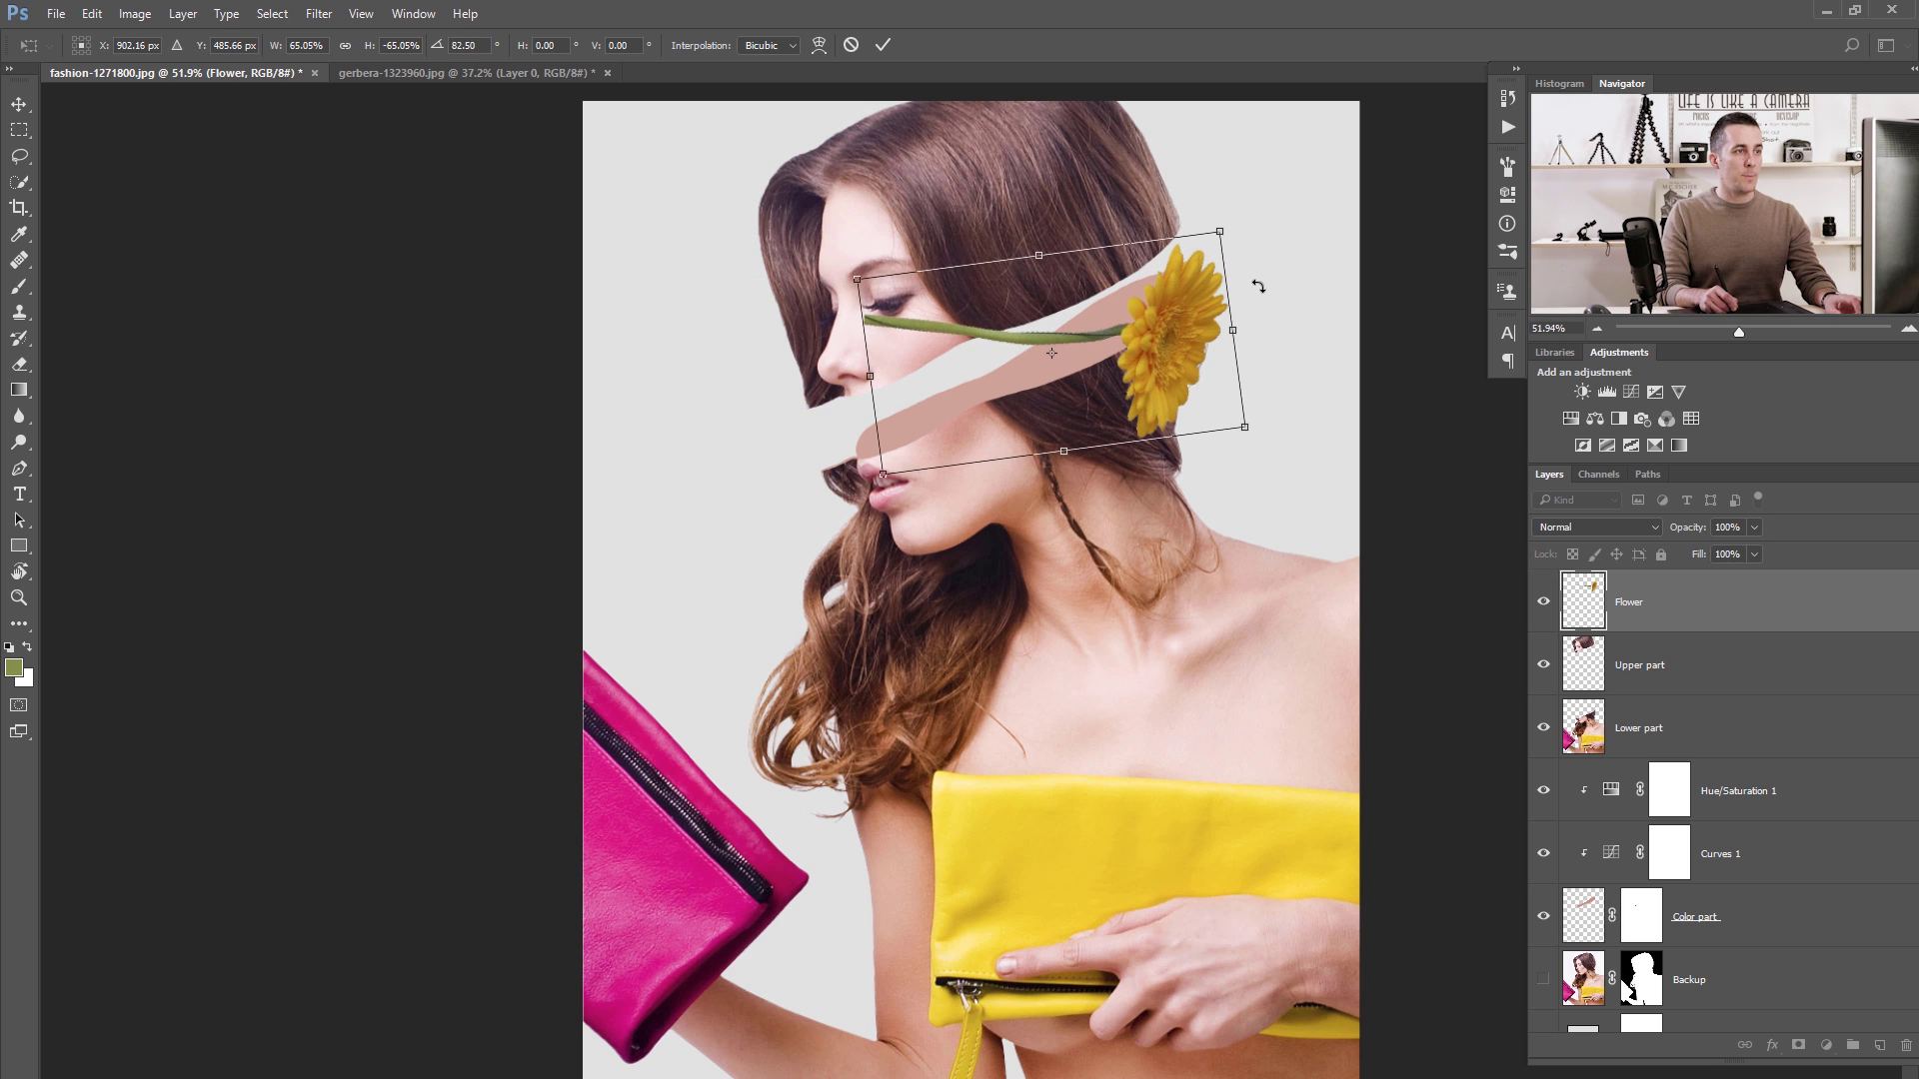
left_click_drag(1259, 287, 1260, 282)
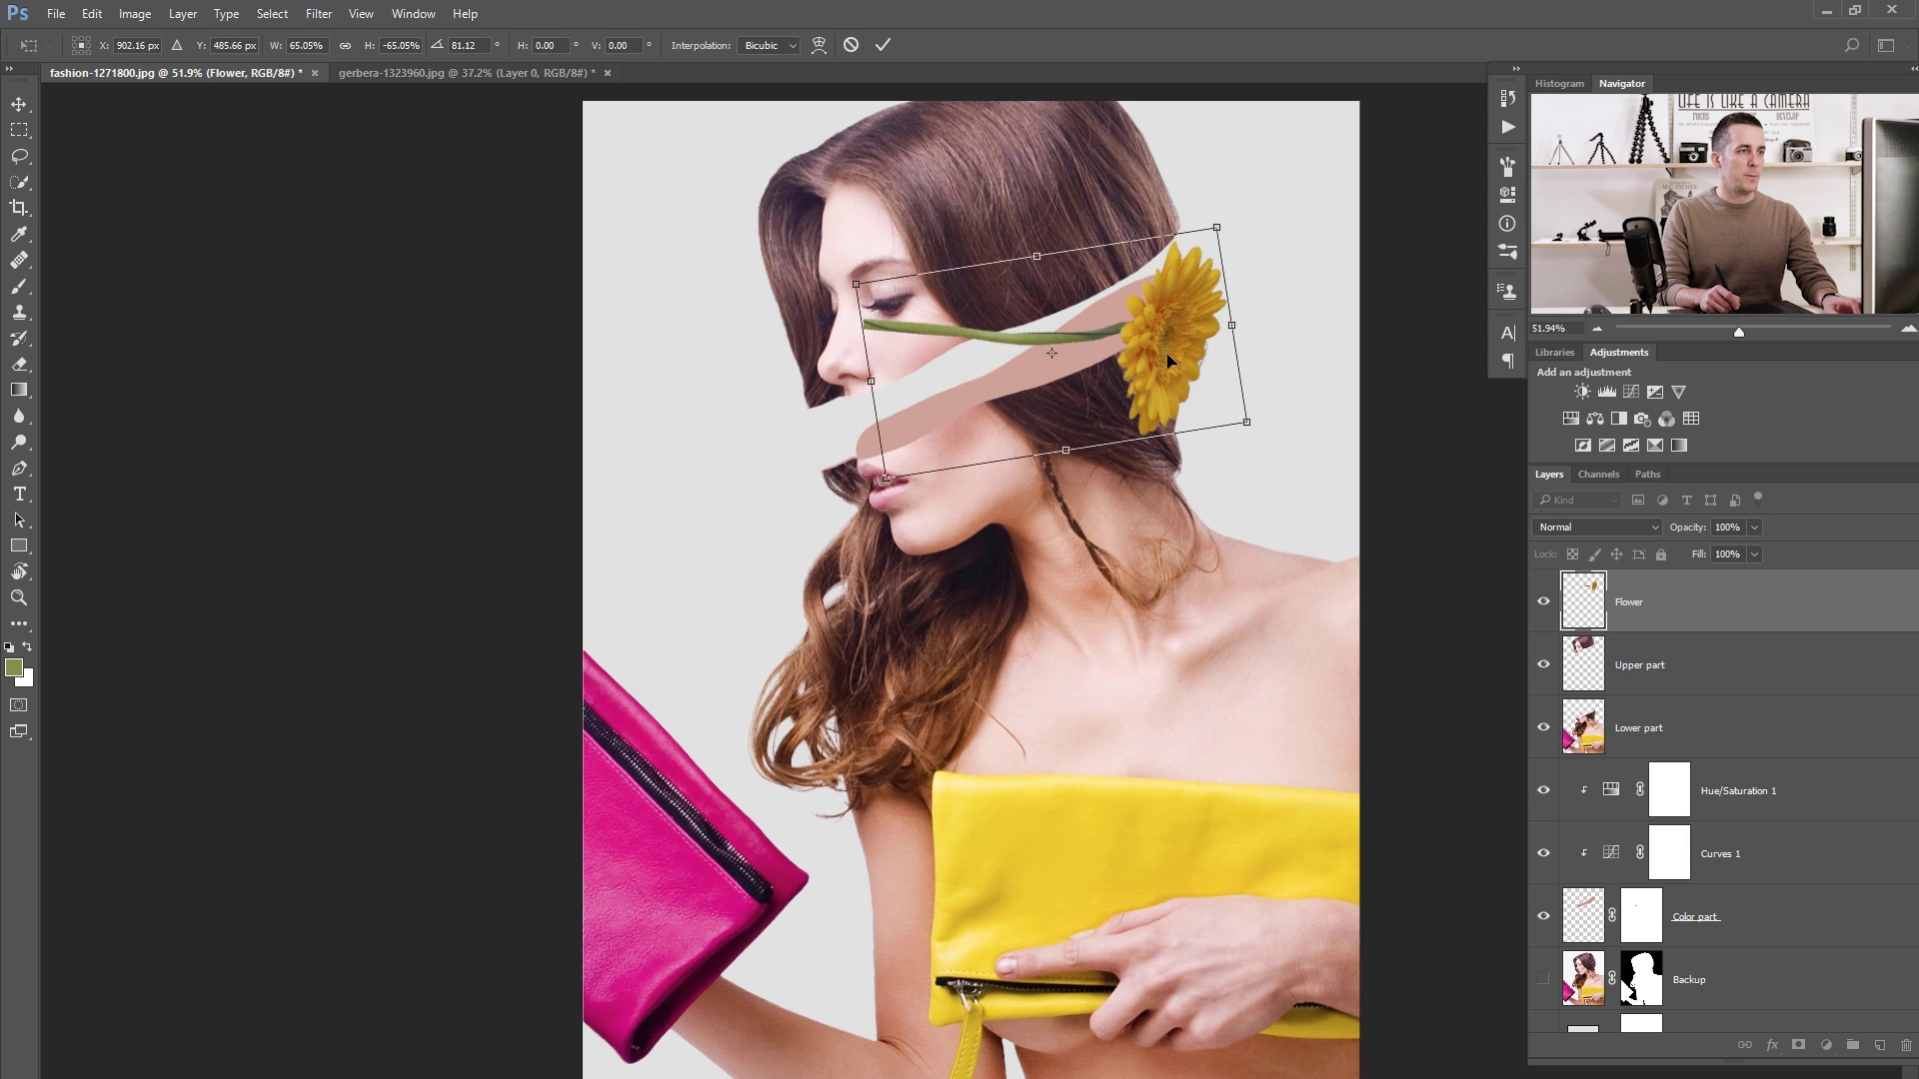
left_click_drag(1167, 360, 1167, 341)
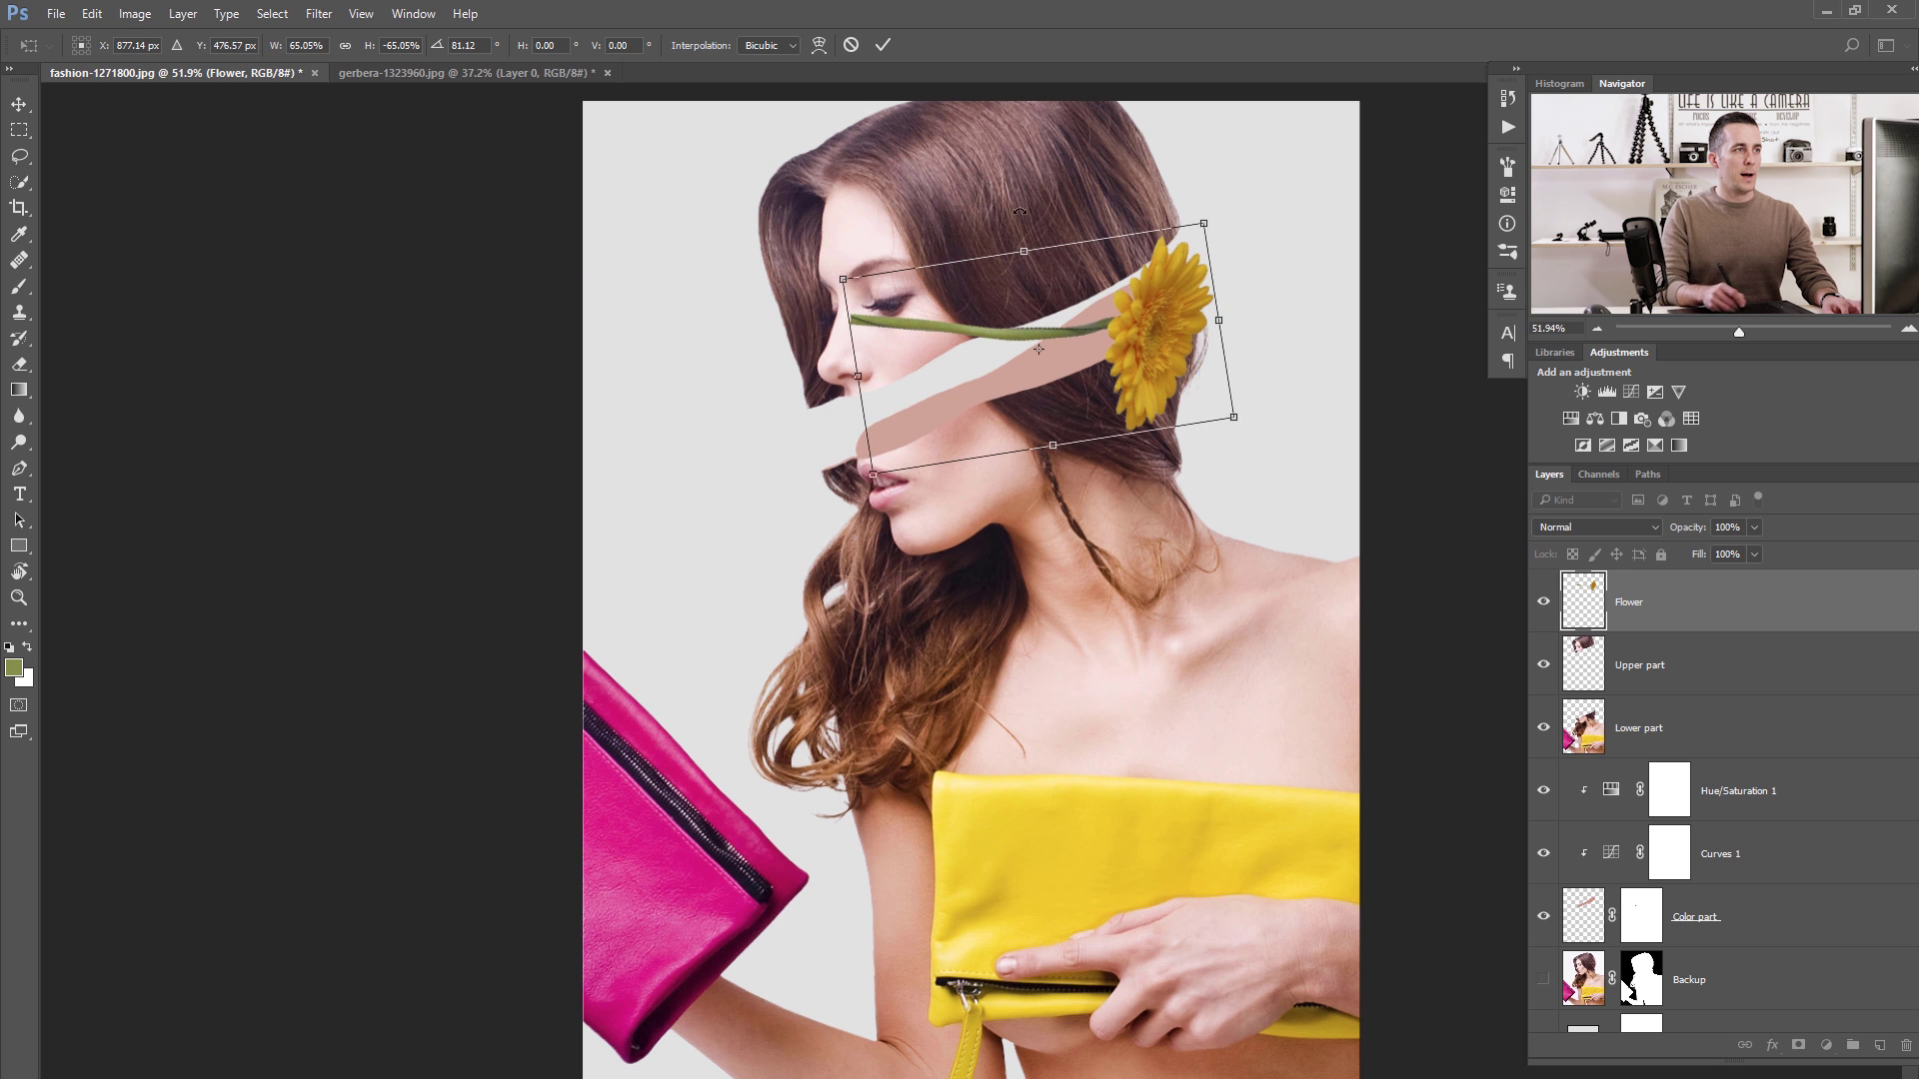
left_click(888, 50)
Start Puppet Warp on the Flower layer with 12 px expansion and More Points density, and hide the mesh.
key("f")
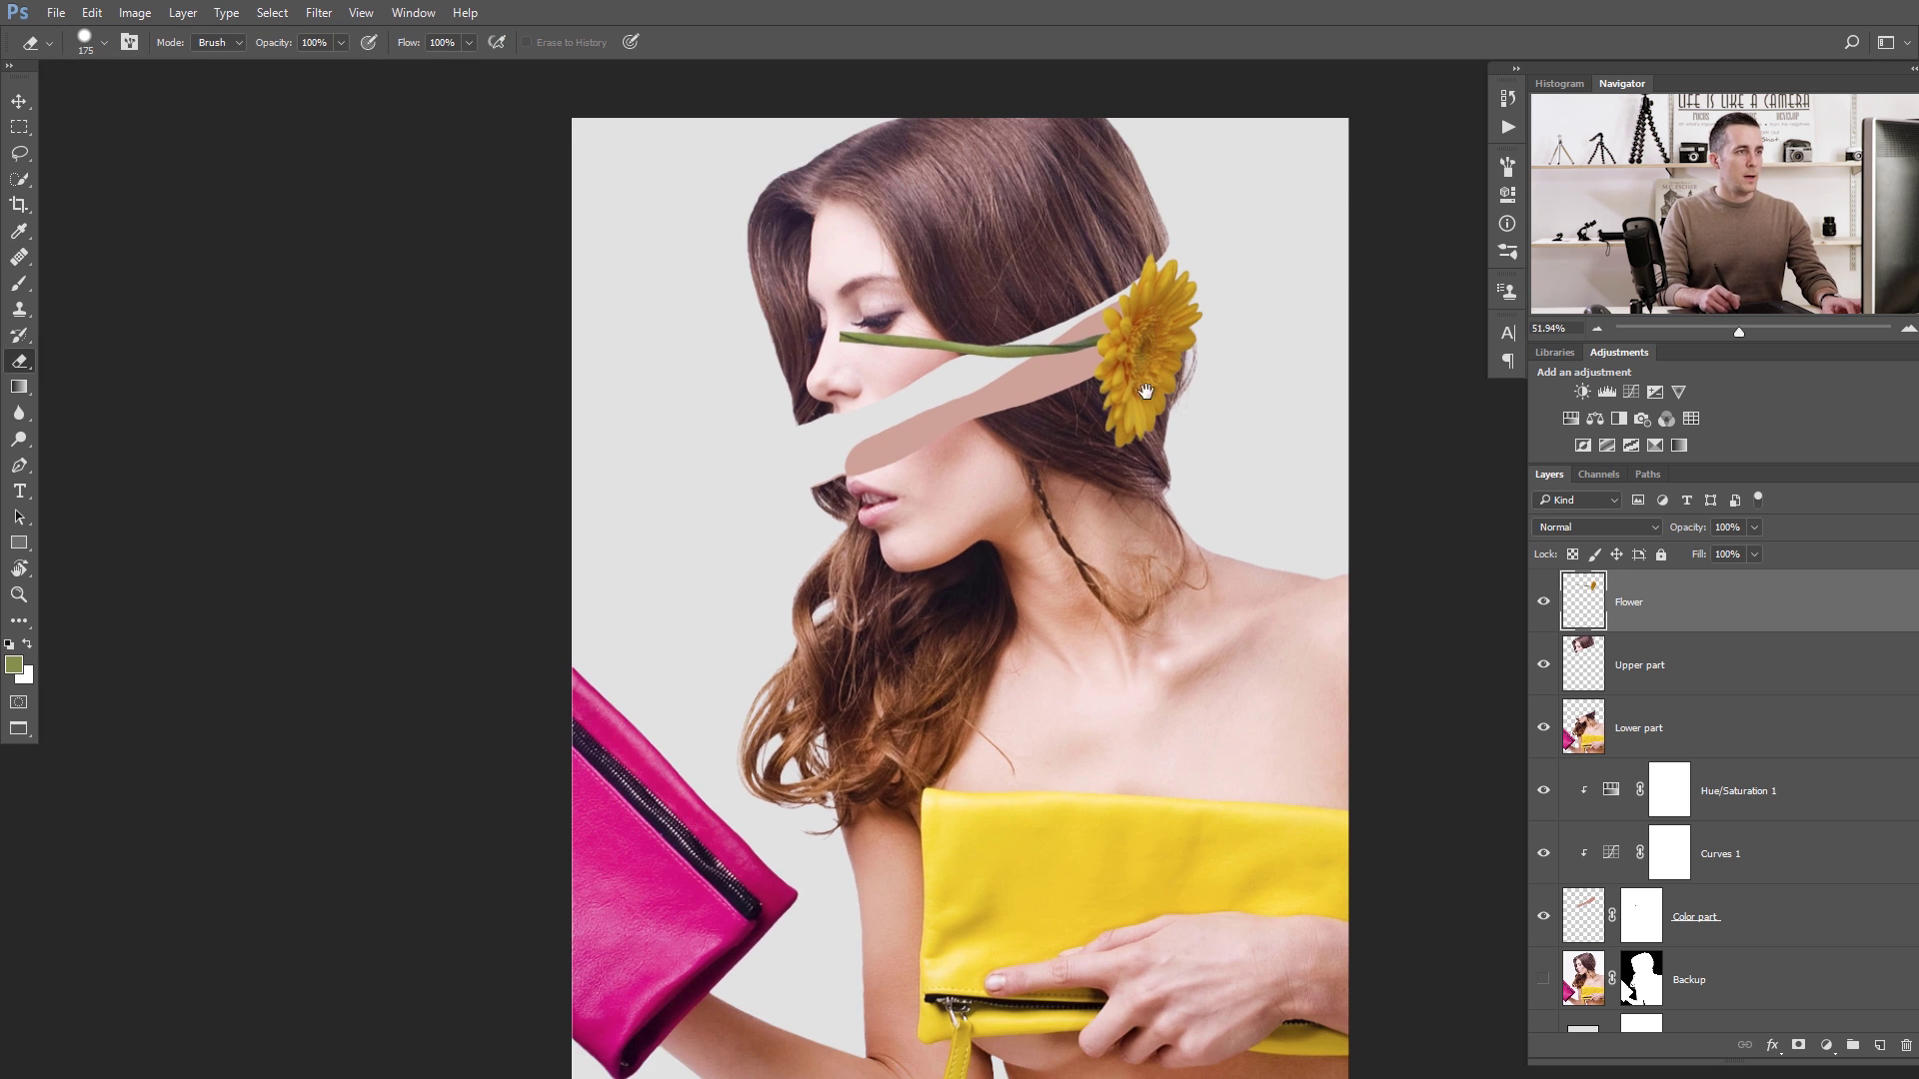
left_click_drag(1138, 364, 1056, 343)
scroll(980, 378, "up", 1)
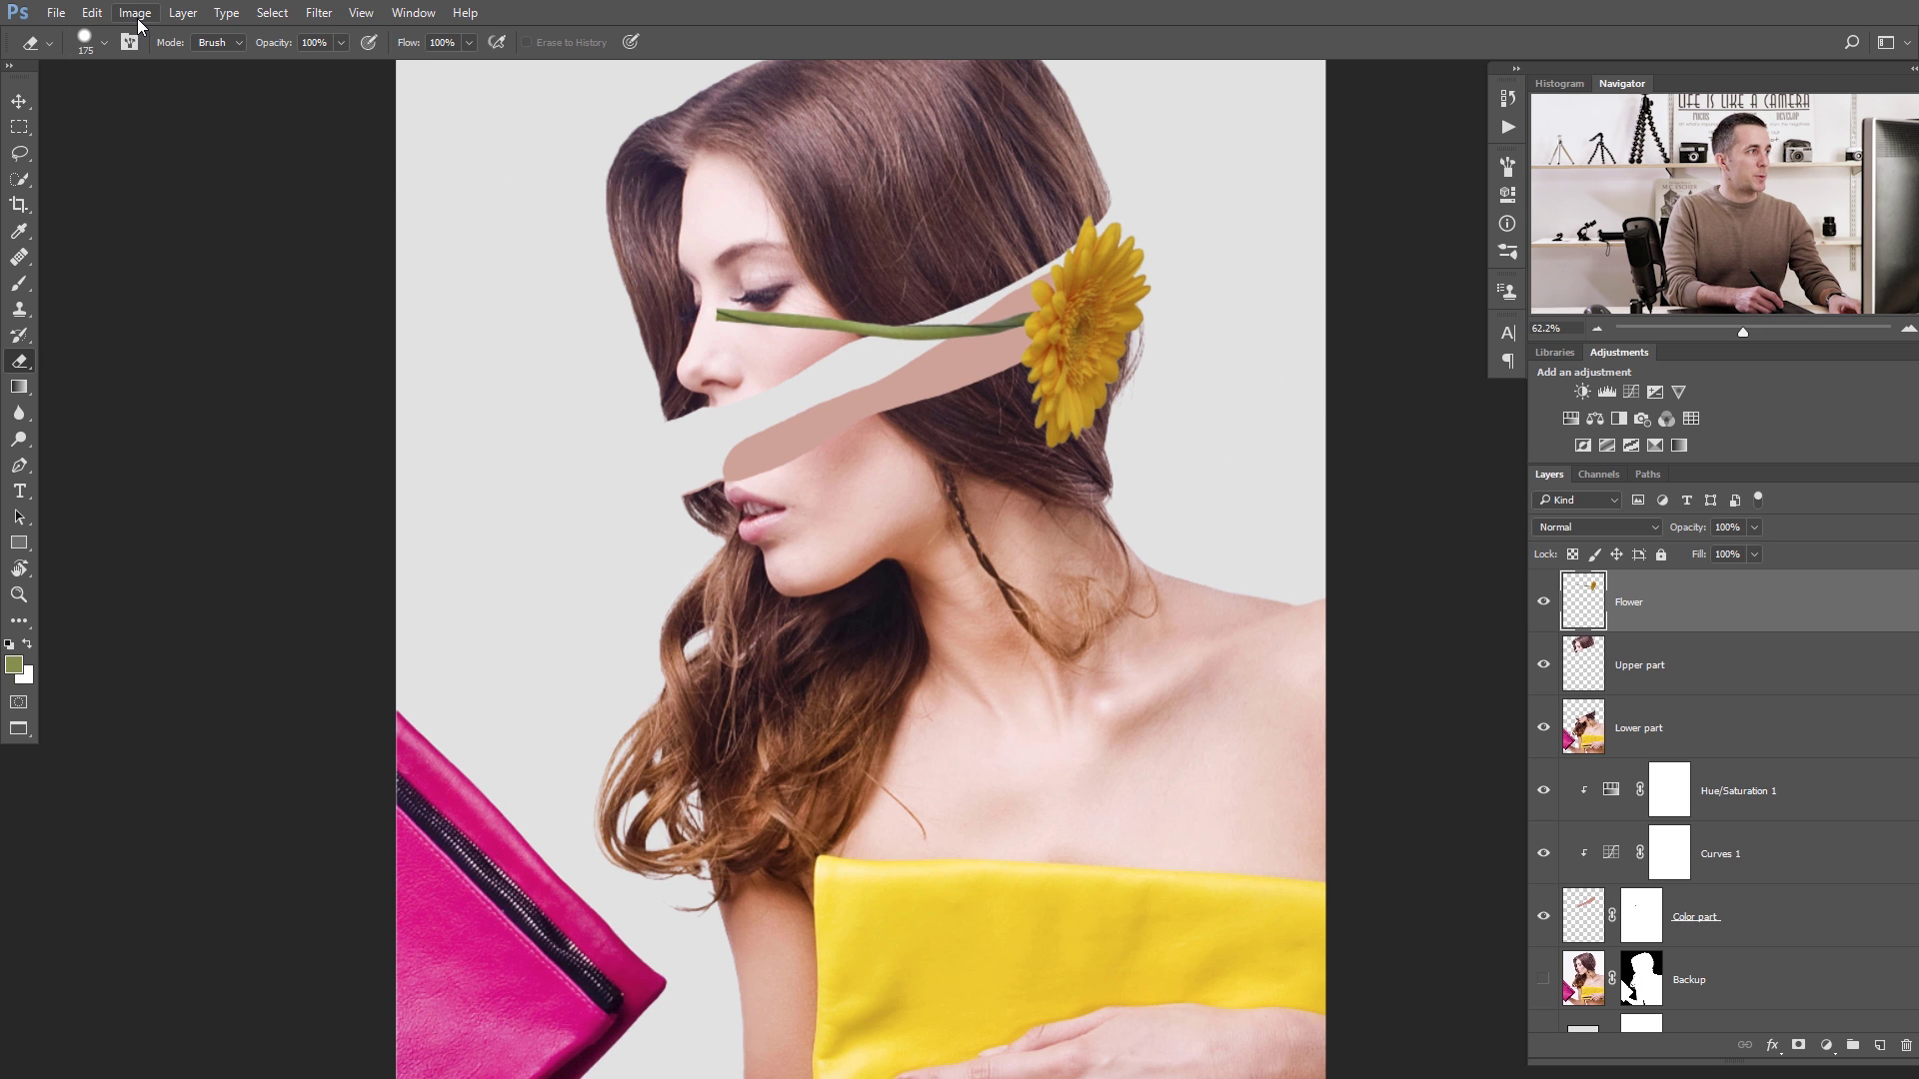
left_click(93, 13)
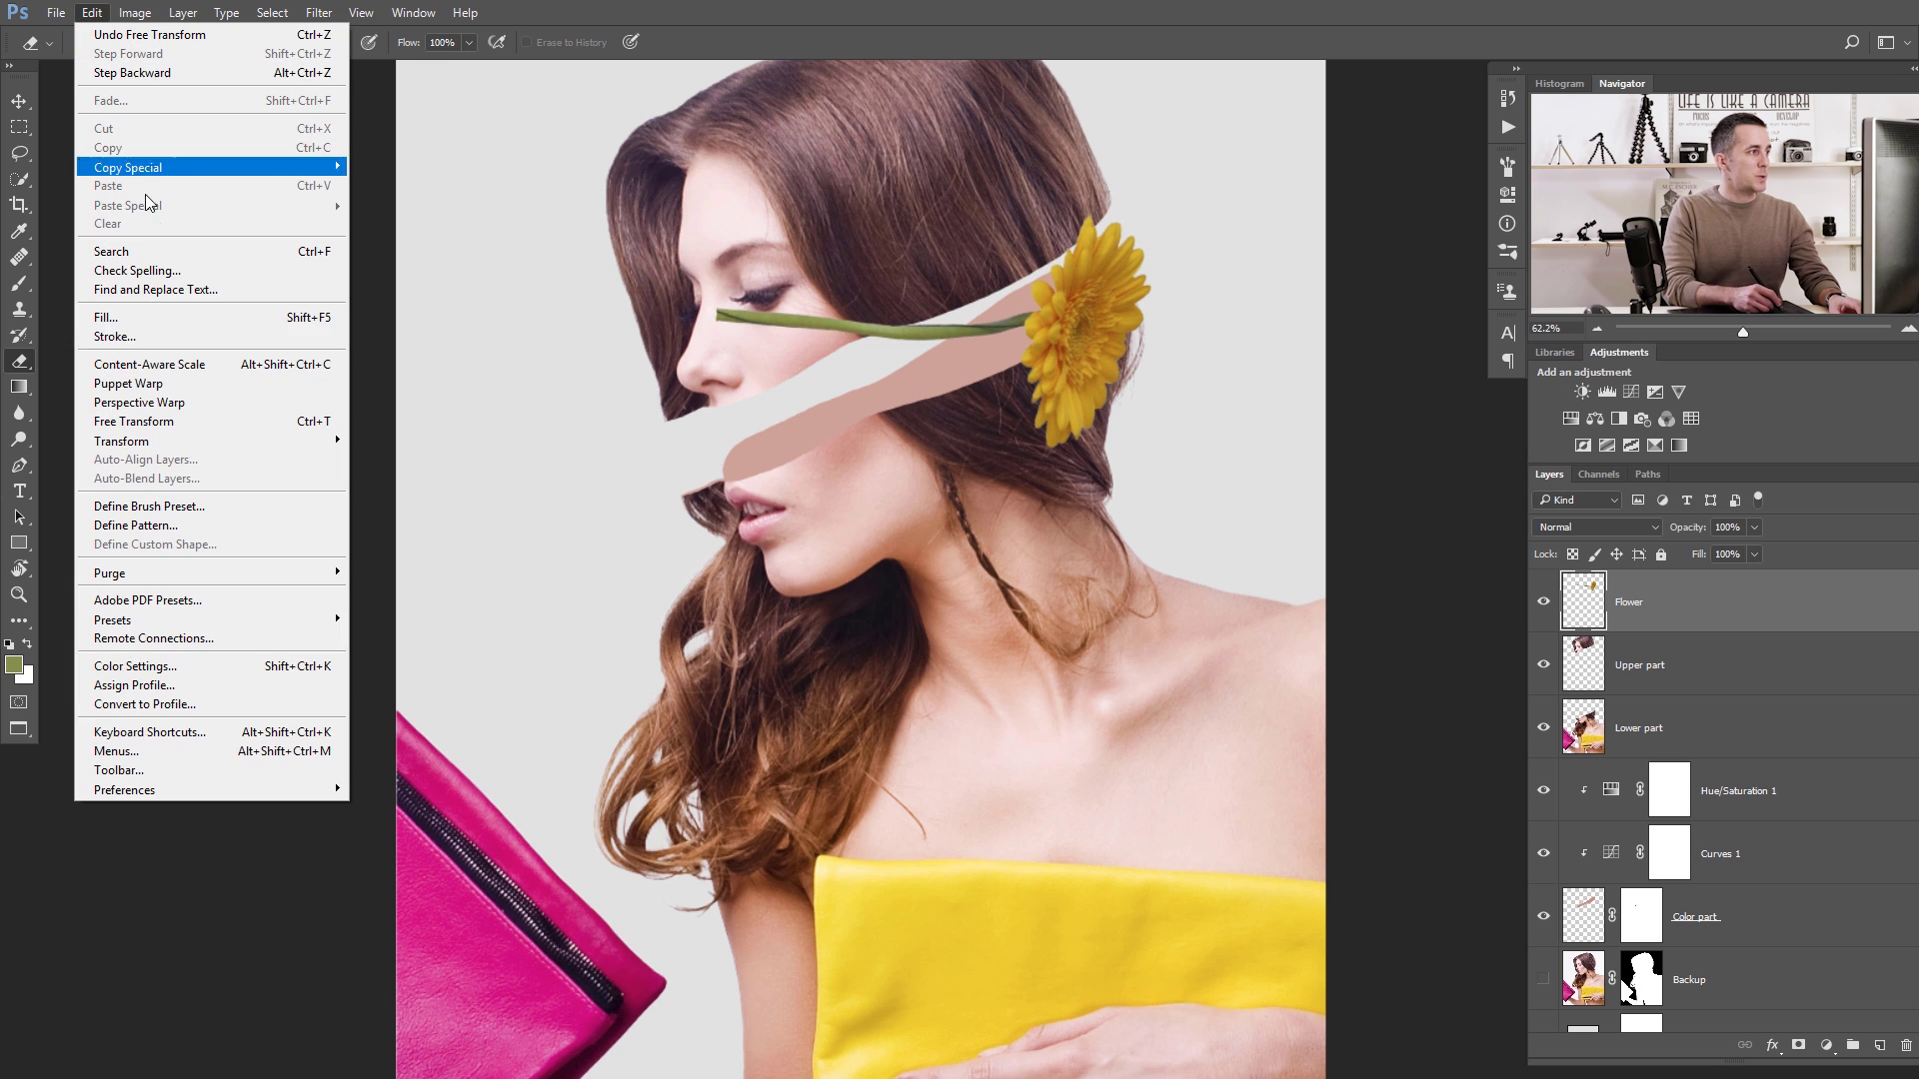
left_click(196, 393)
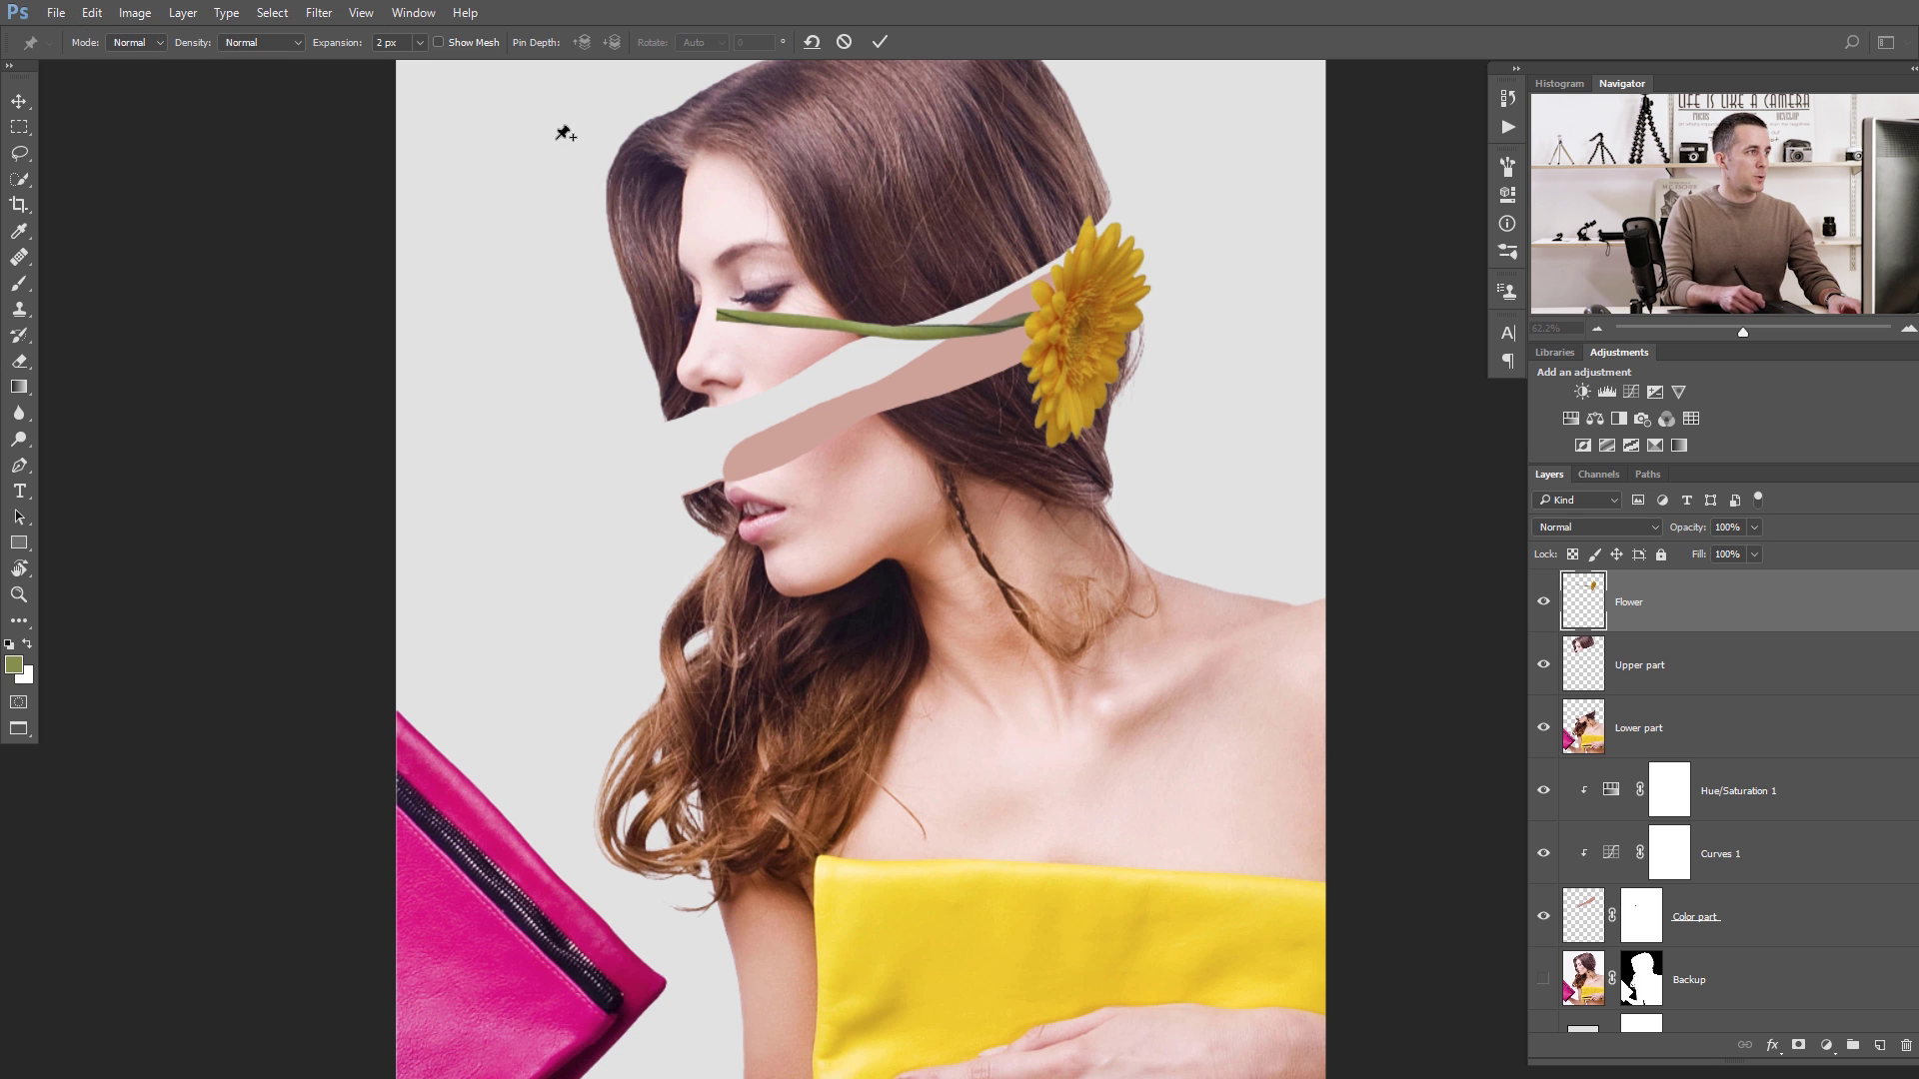
left_click(438, 43)
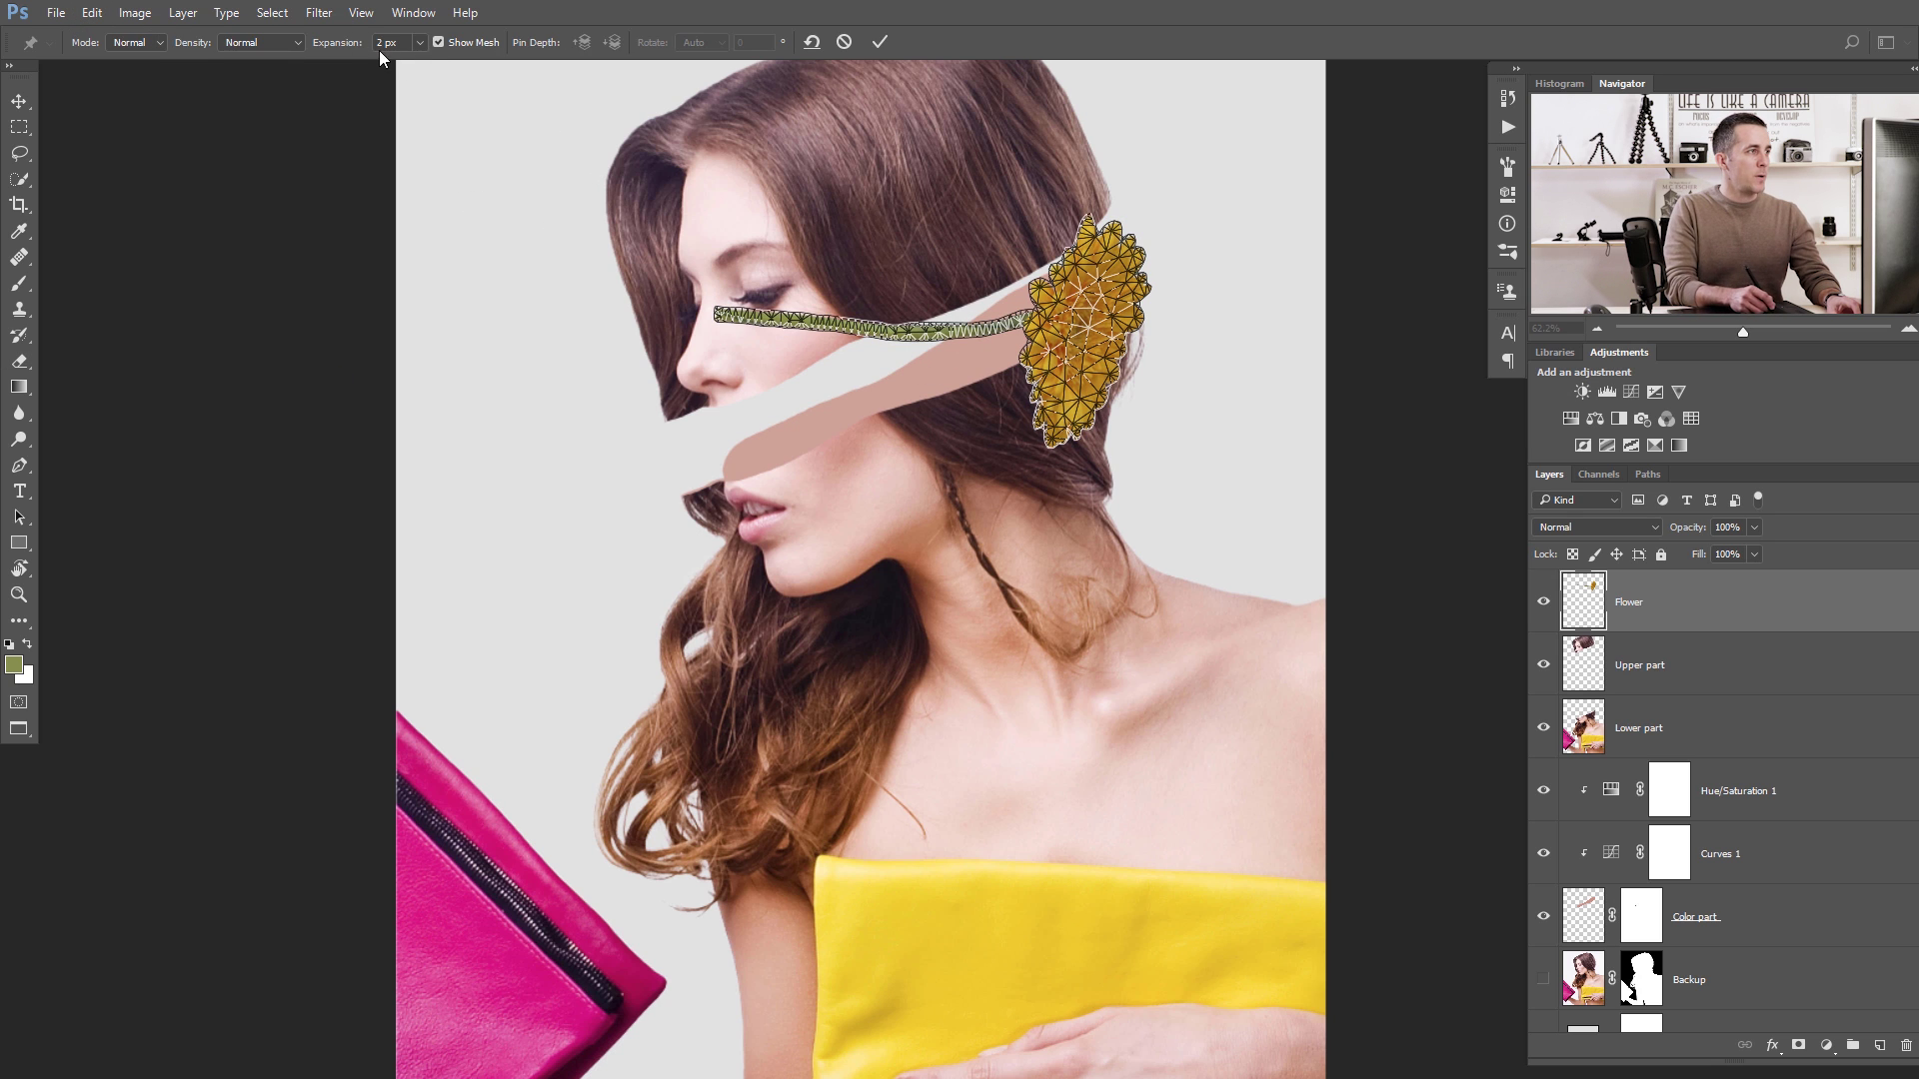
left_click(420, 43)
left_click_drag(423, 67, 425, 69)
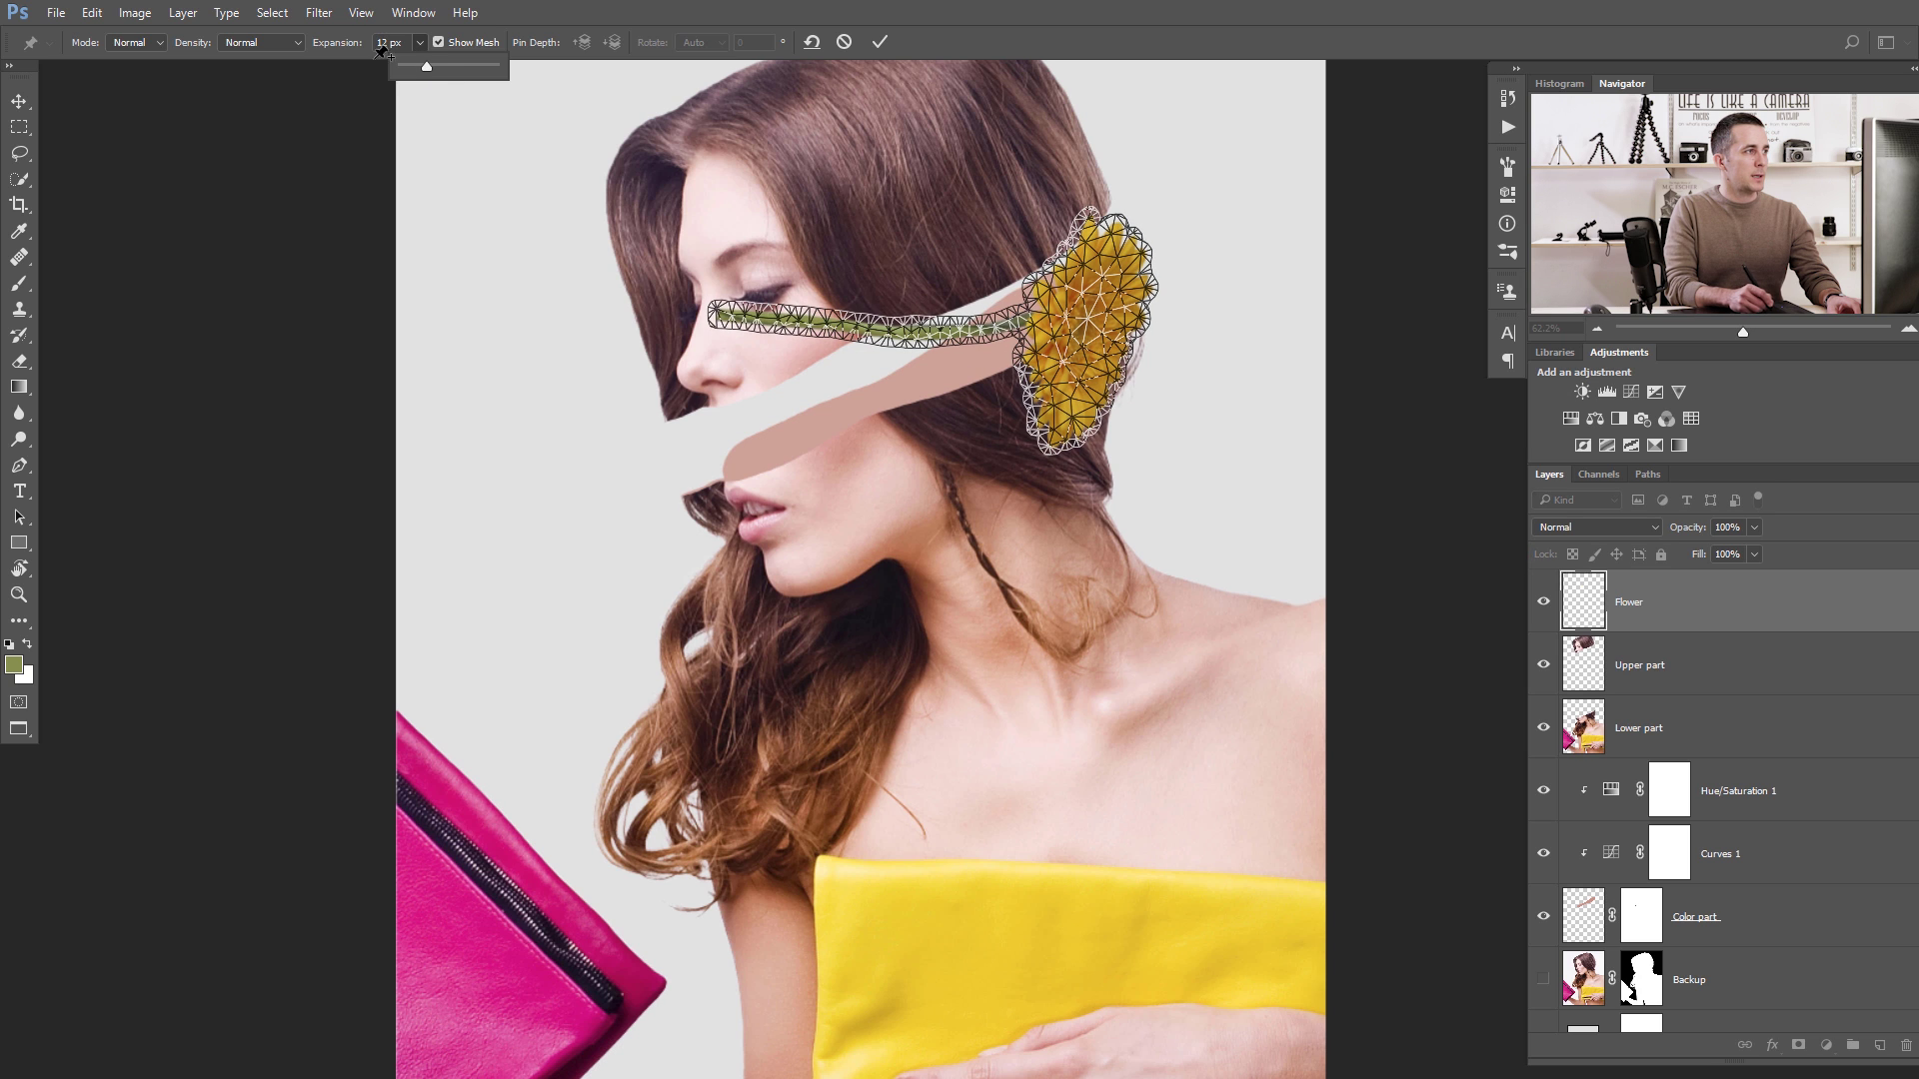
left_click(298, 43)
left_click(284, 84)
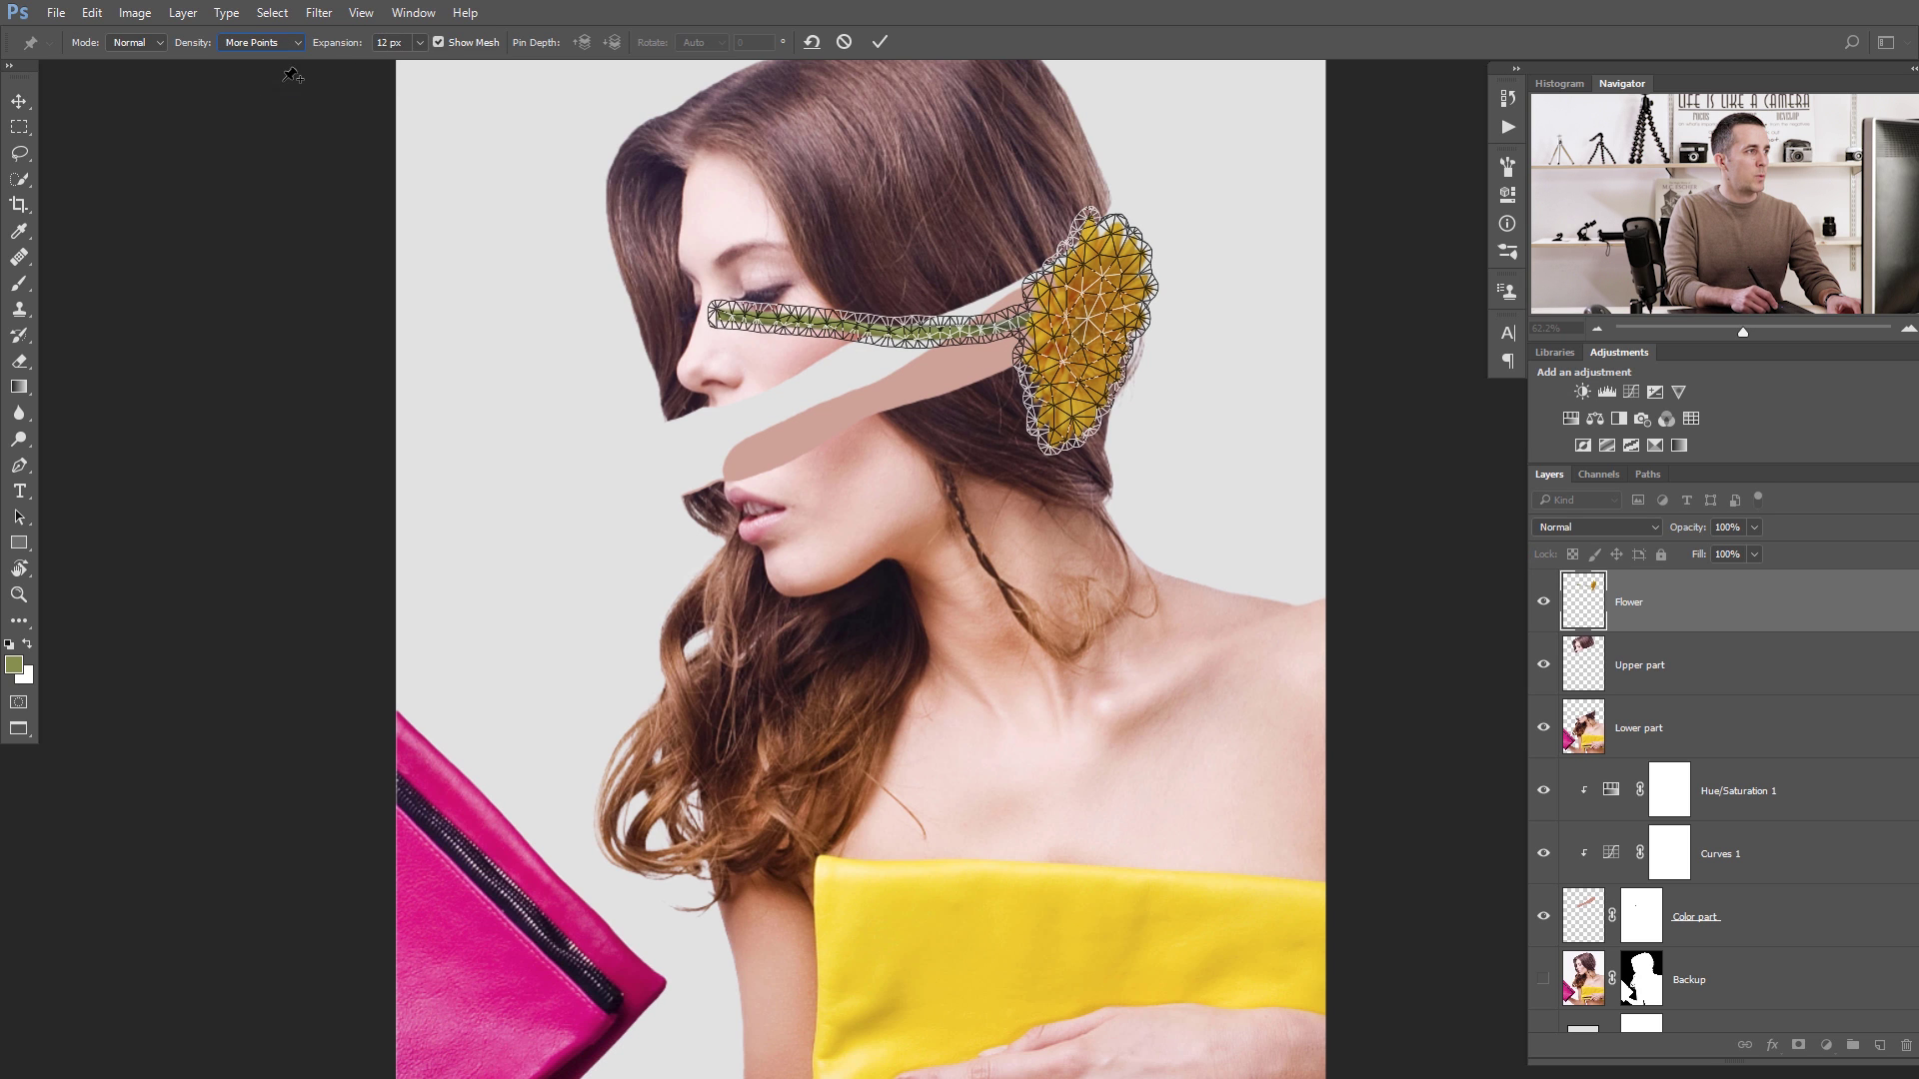
left_click(440, 42)
Place warp pins across the petals and at the top of the stem to anchor the flower head.
scroll(919, 320, "up", 3)
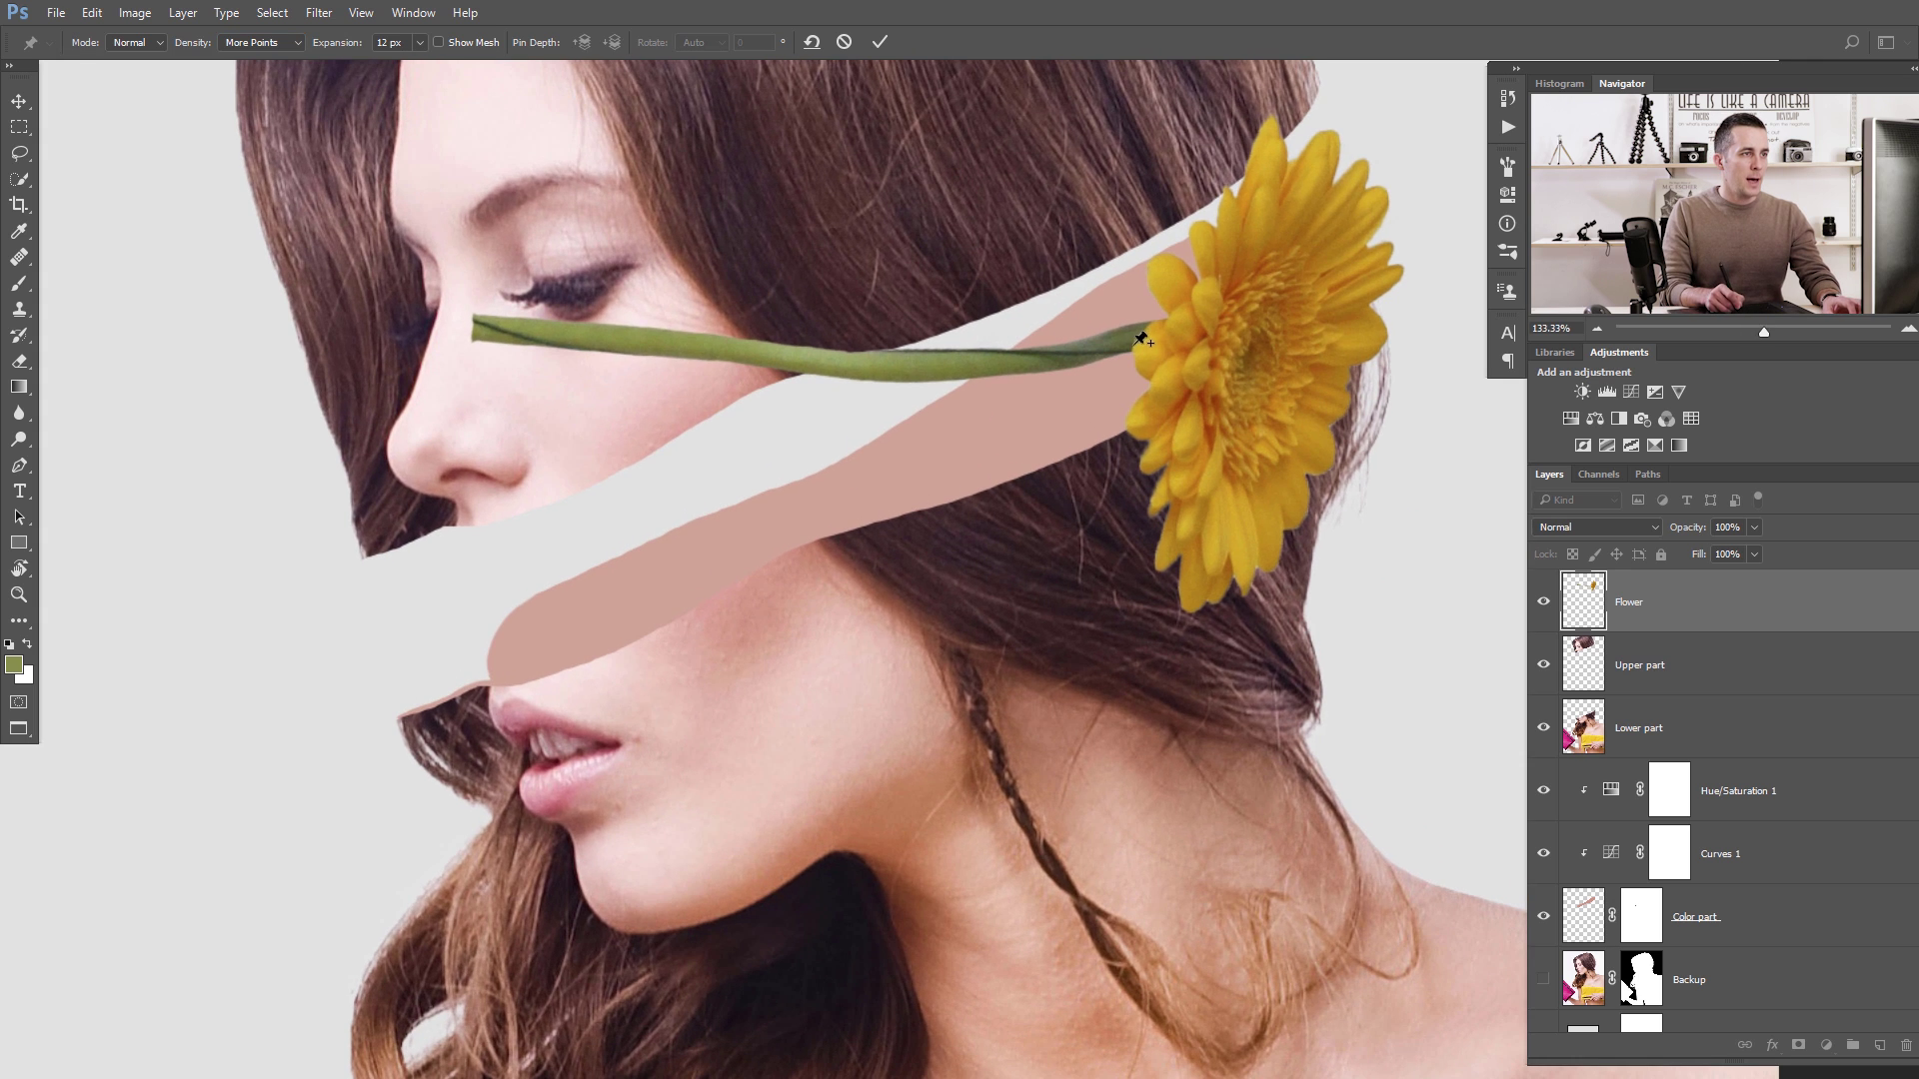
left_click(1118, 341)
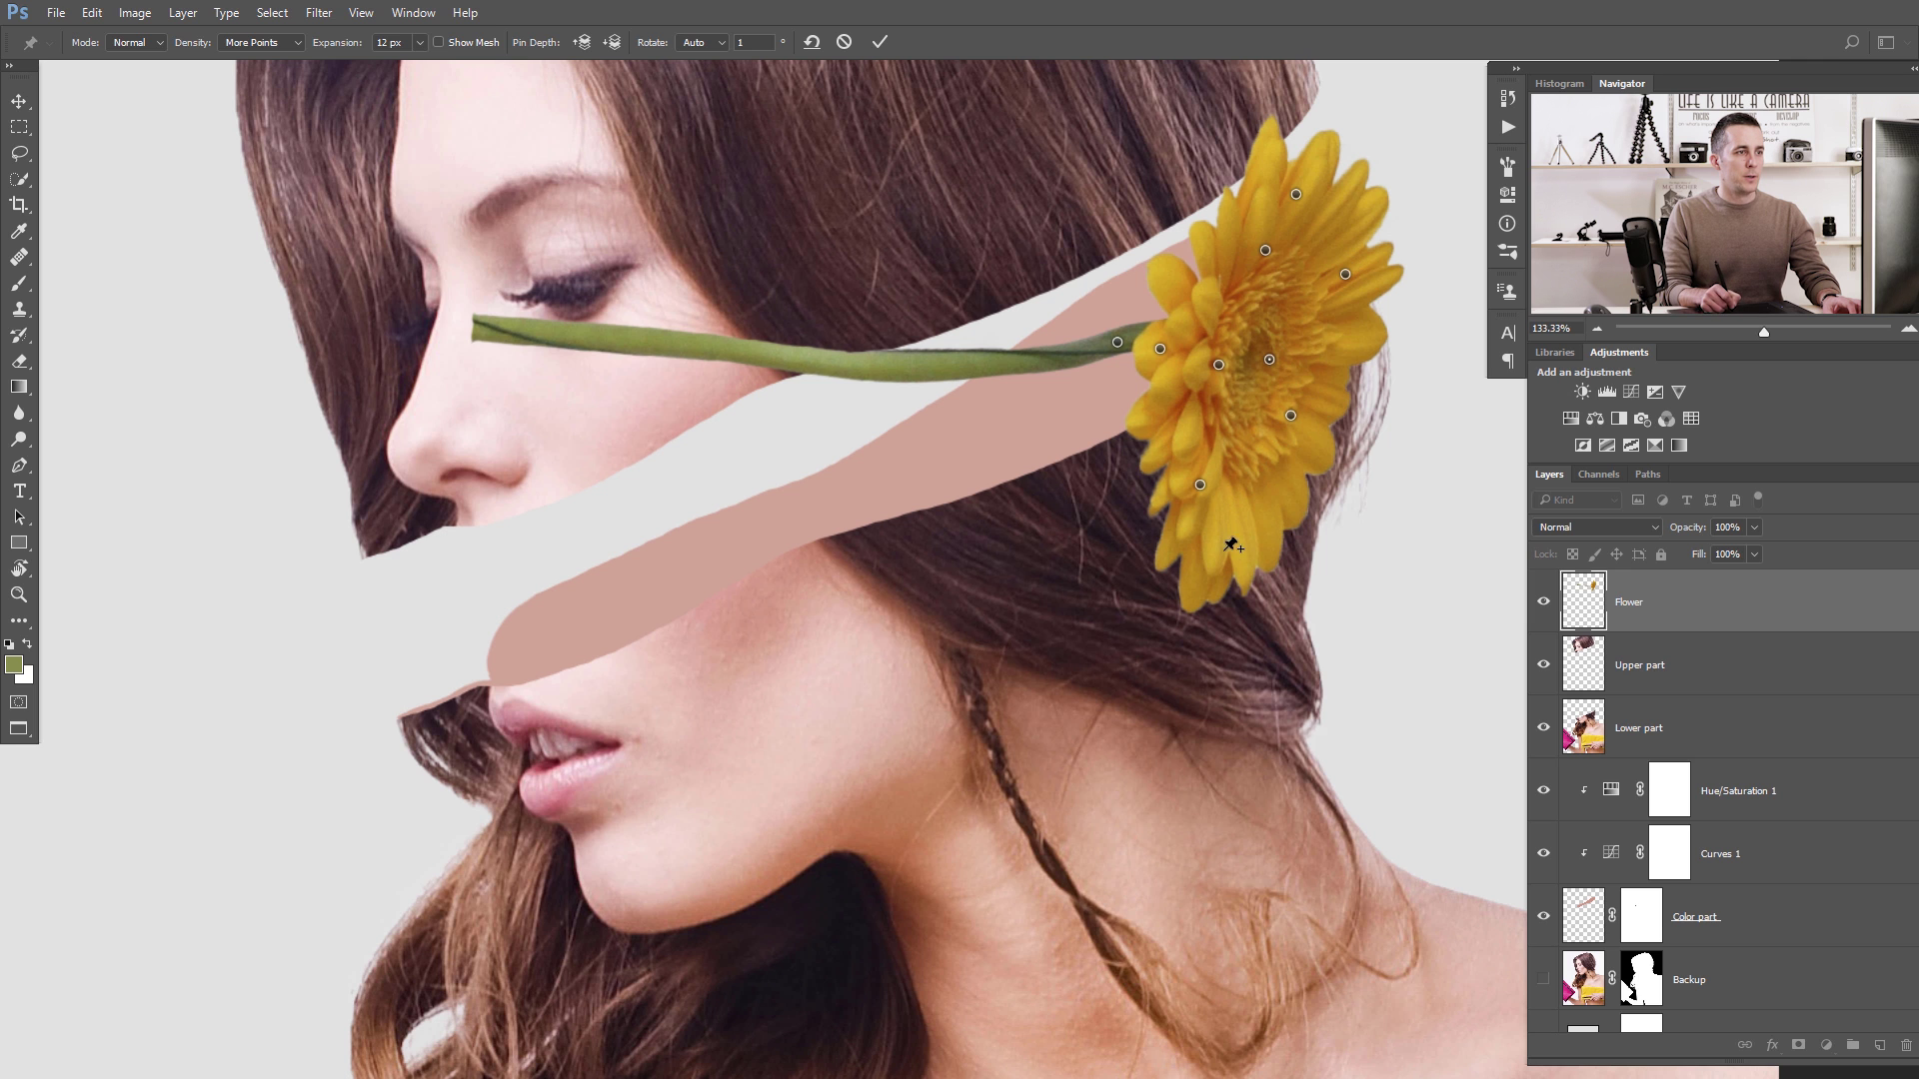
scroll(914, 365, "down", 3)
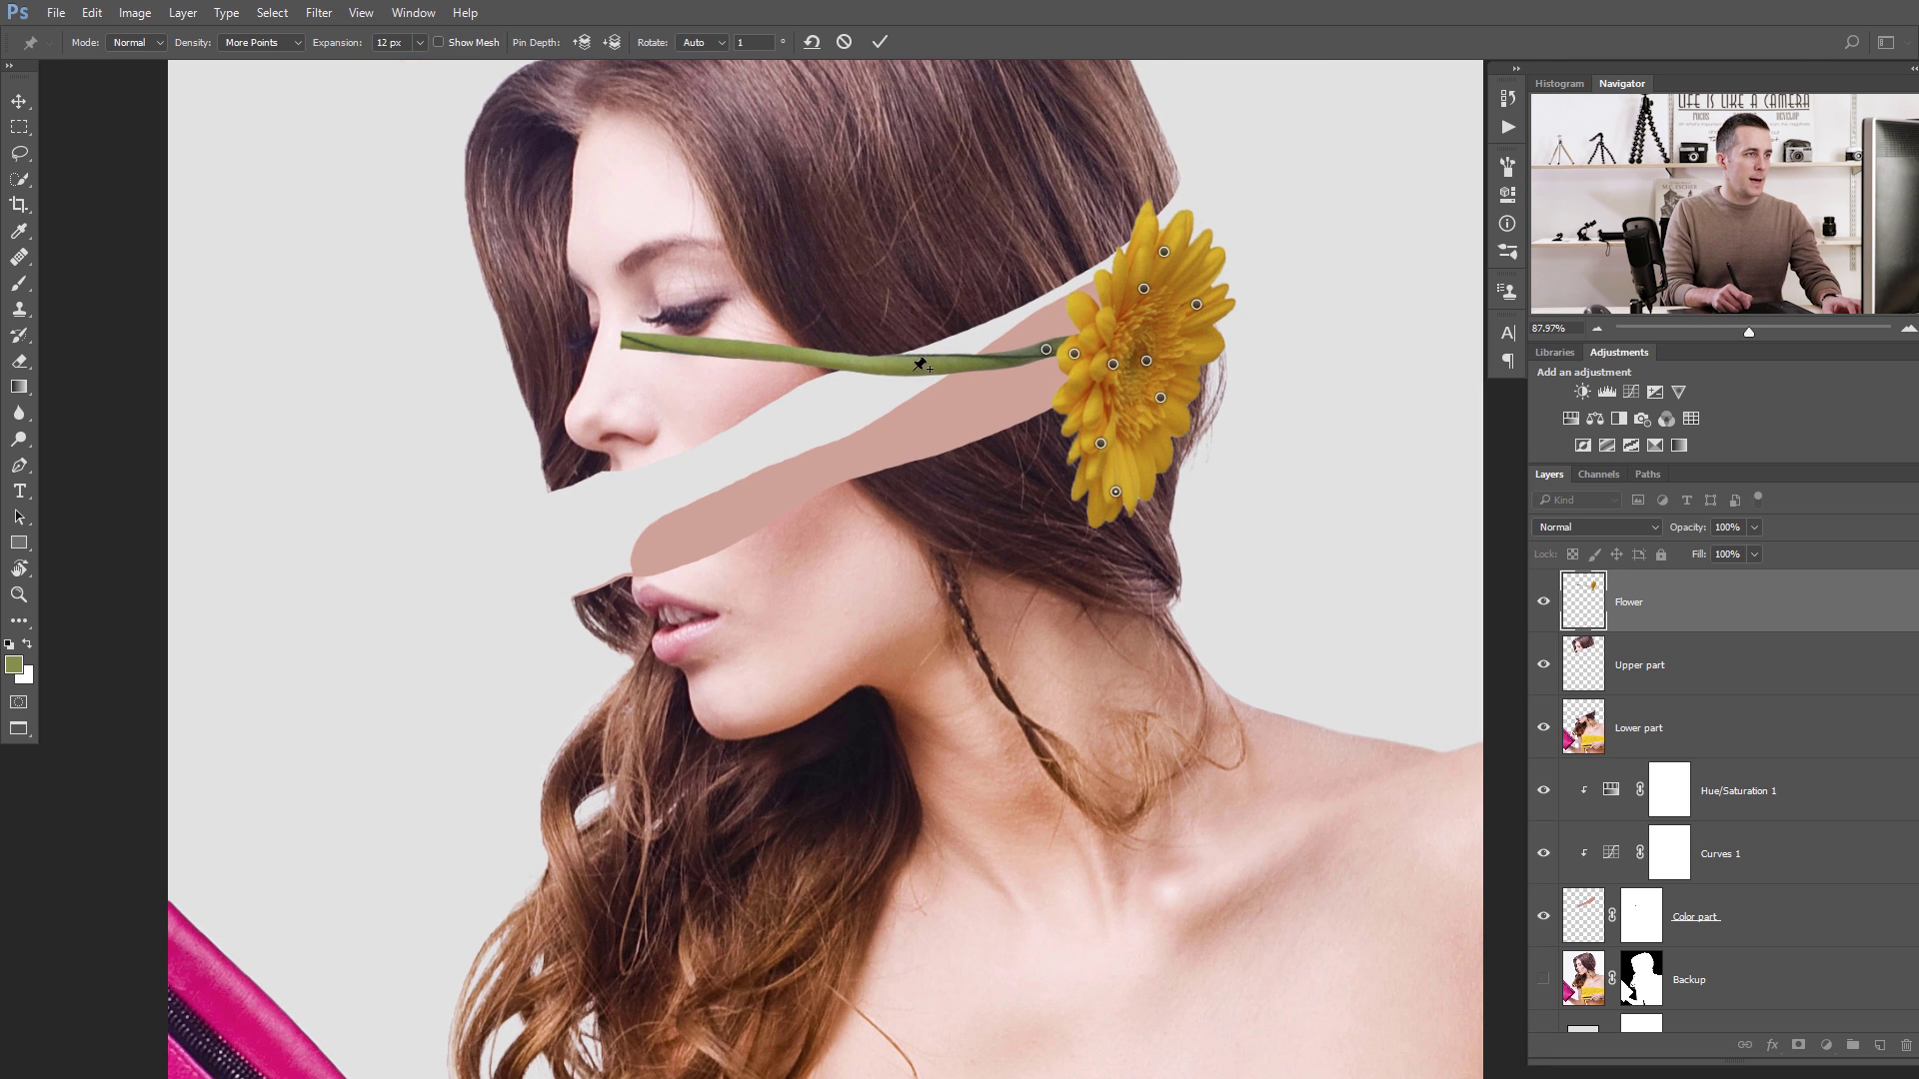
Pin the middle of the stem and rotate the pin about -57 degrees to bend the lower stem towards the lips.
left_click_drag(1045, 348, 1047, 299)
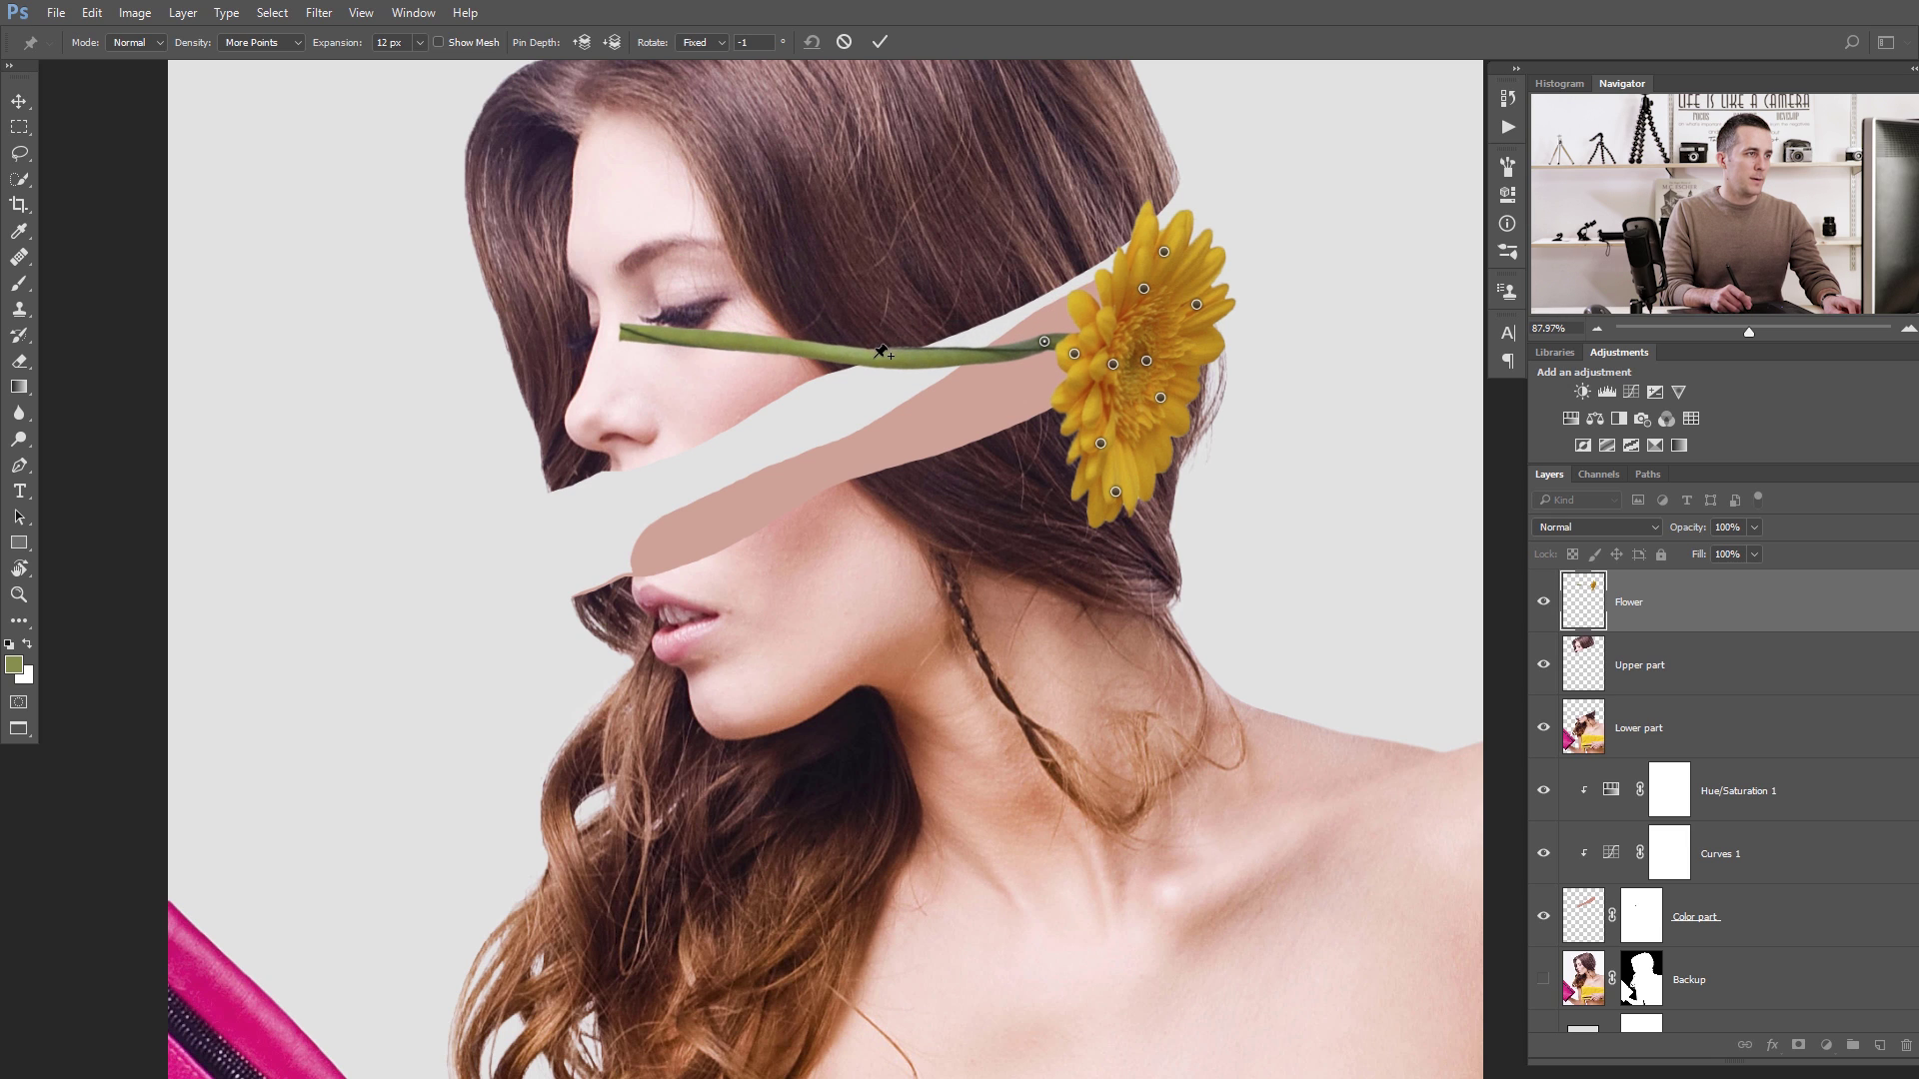
left_click(875, 355)
left_click_drag(904, 334, 829, 316, "alt")
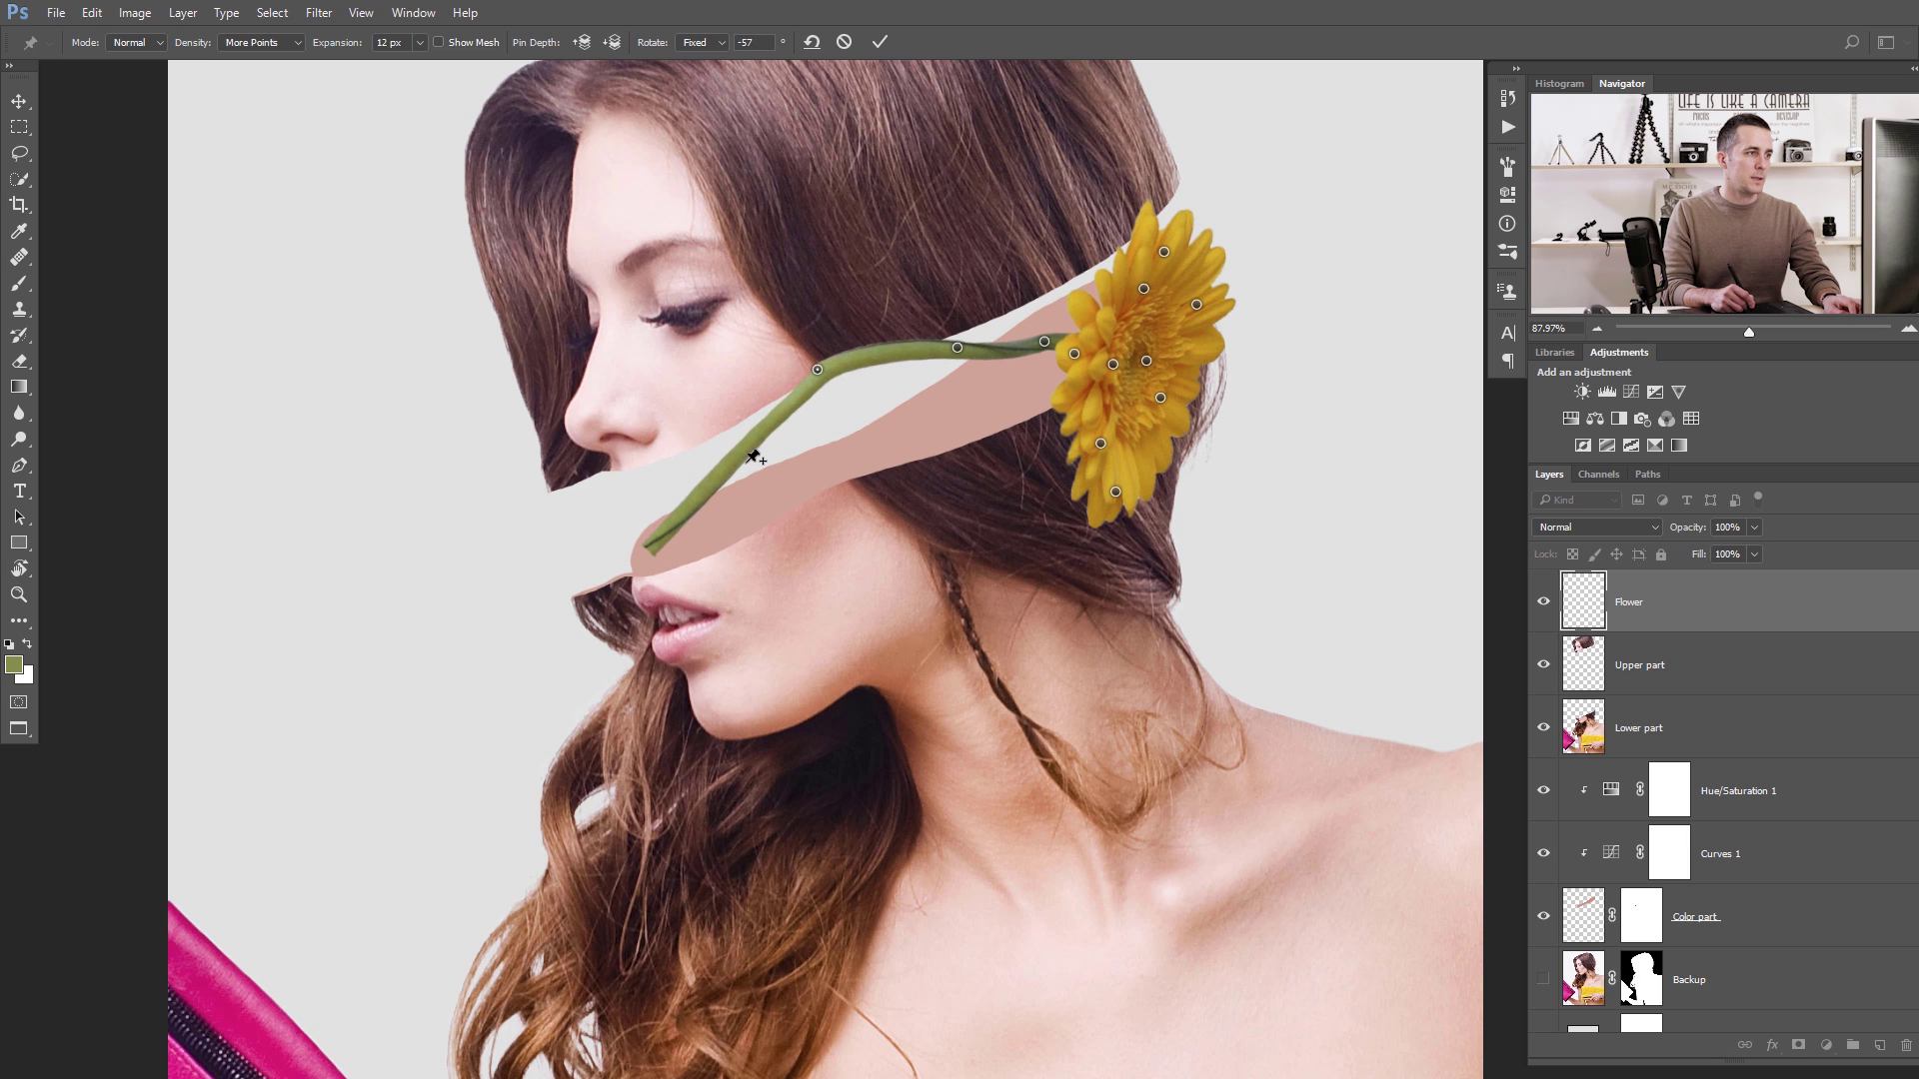
Add warp pins along the lower half of the stem and adjust its bend into a smoother curve towards the lips.
left_click(738, 457)
left_click_drag(749, 408, 823, 369, "alt")
scroll(750, 410, "up", 3, "alt")
left_click_drag(934, 399, 837, 413)
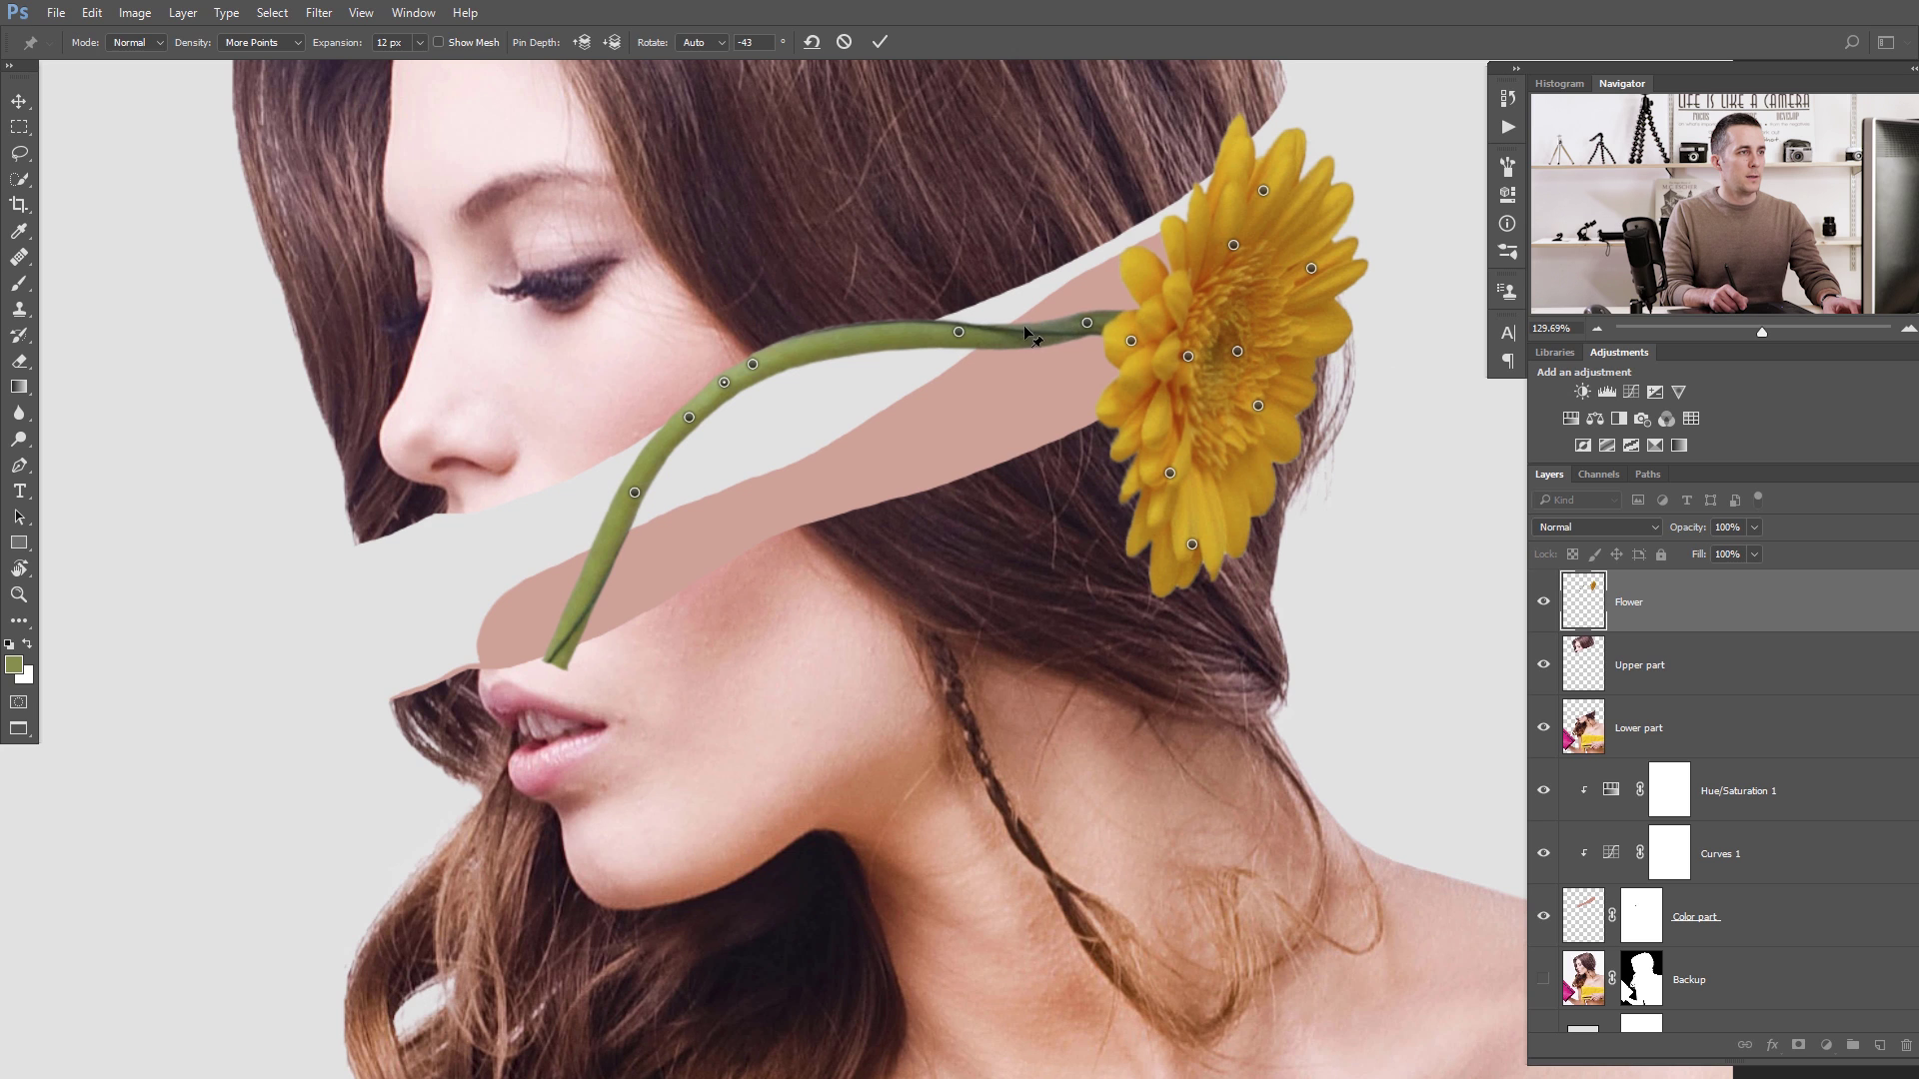
Add and nudge warp pins along the upper stem beside the flower head to even out its horizontal stretch.
left_click_drag(1025, 335, 1088, 328)
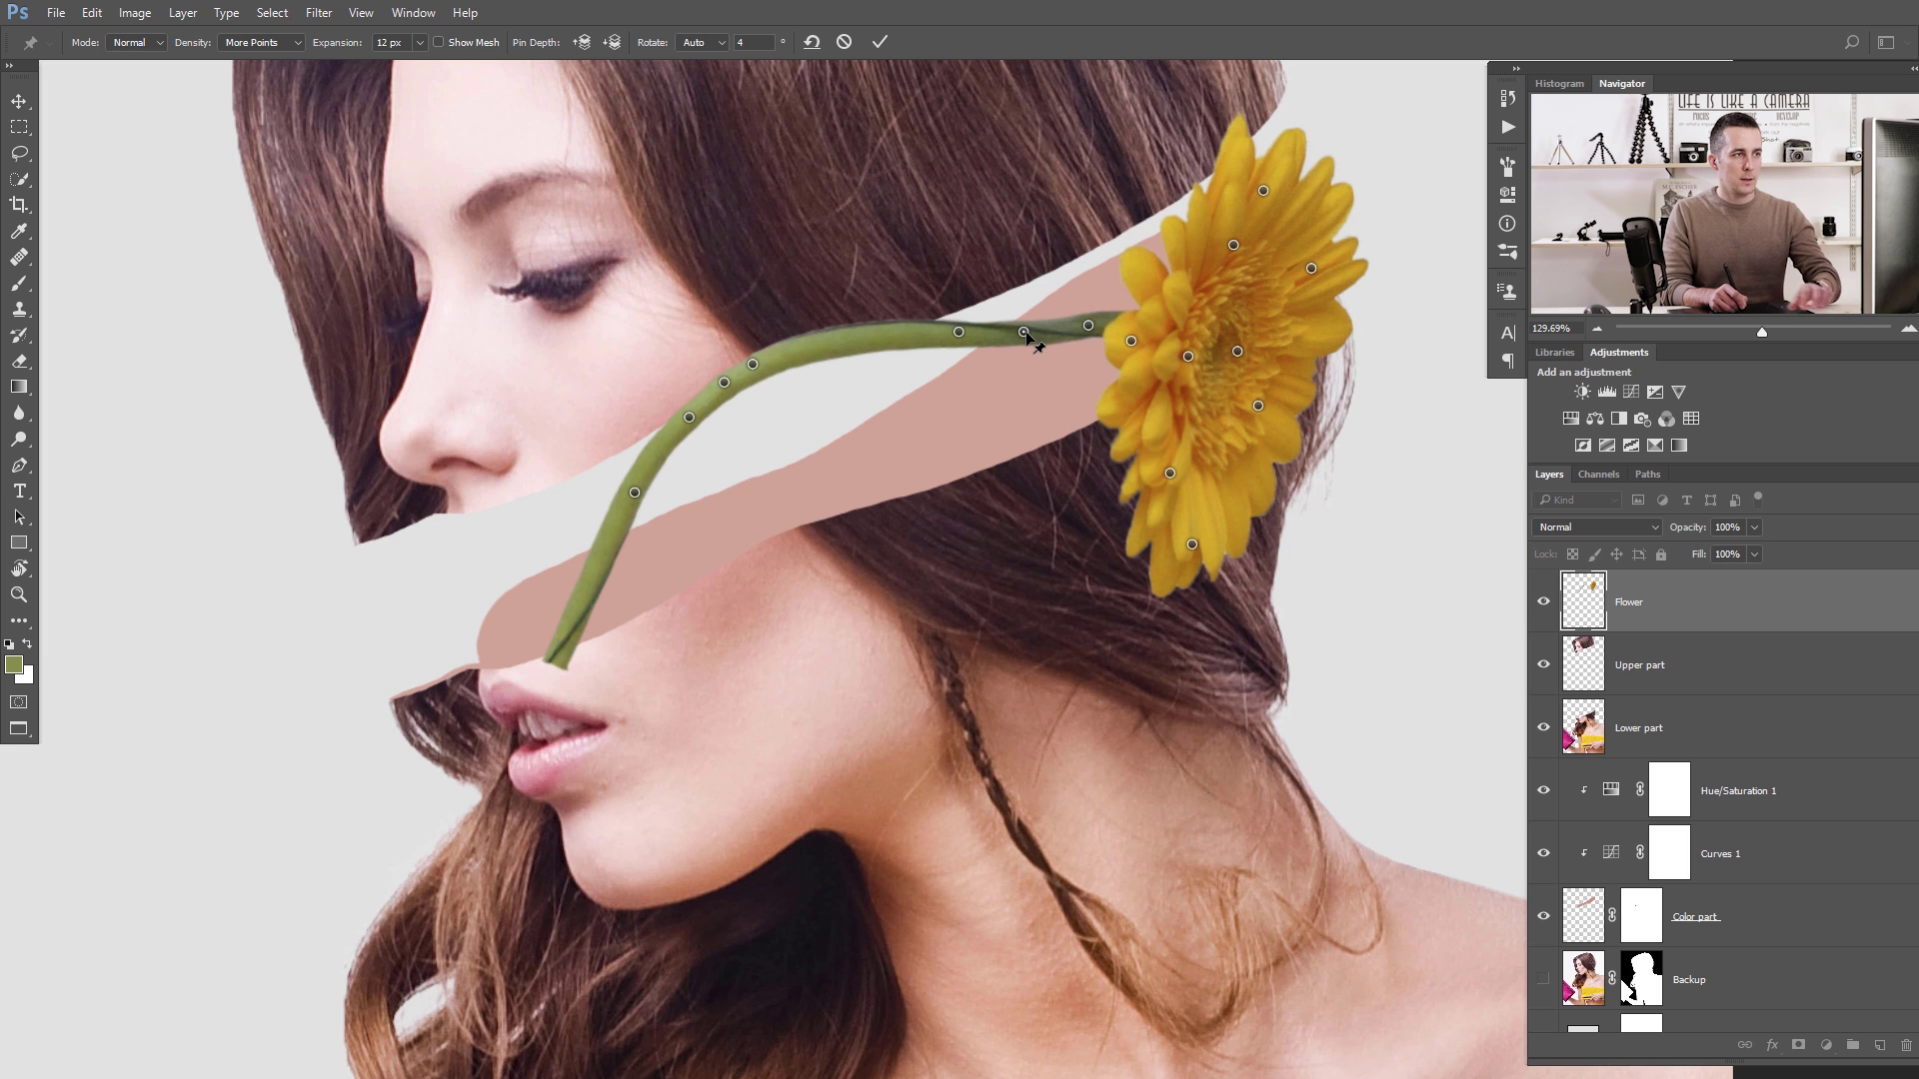
left_click(1023, 332)
left_click_drag(1024, 342, 963, 344)
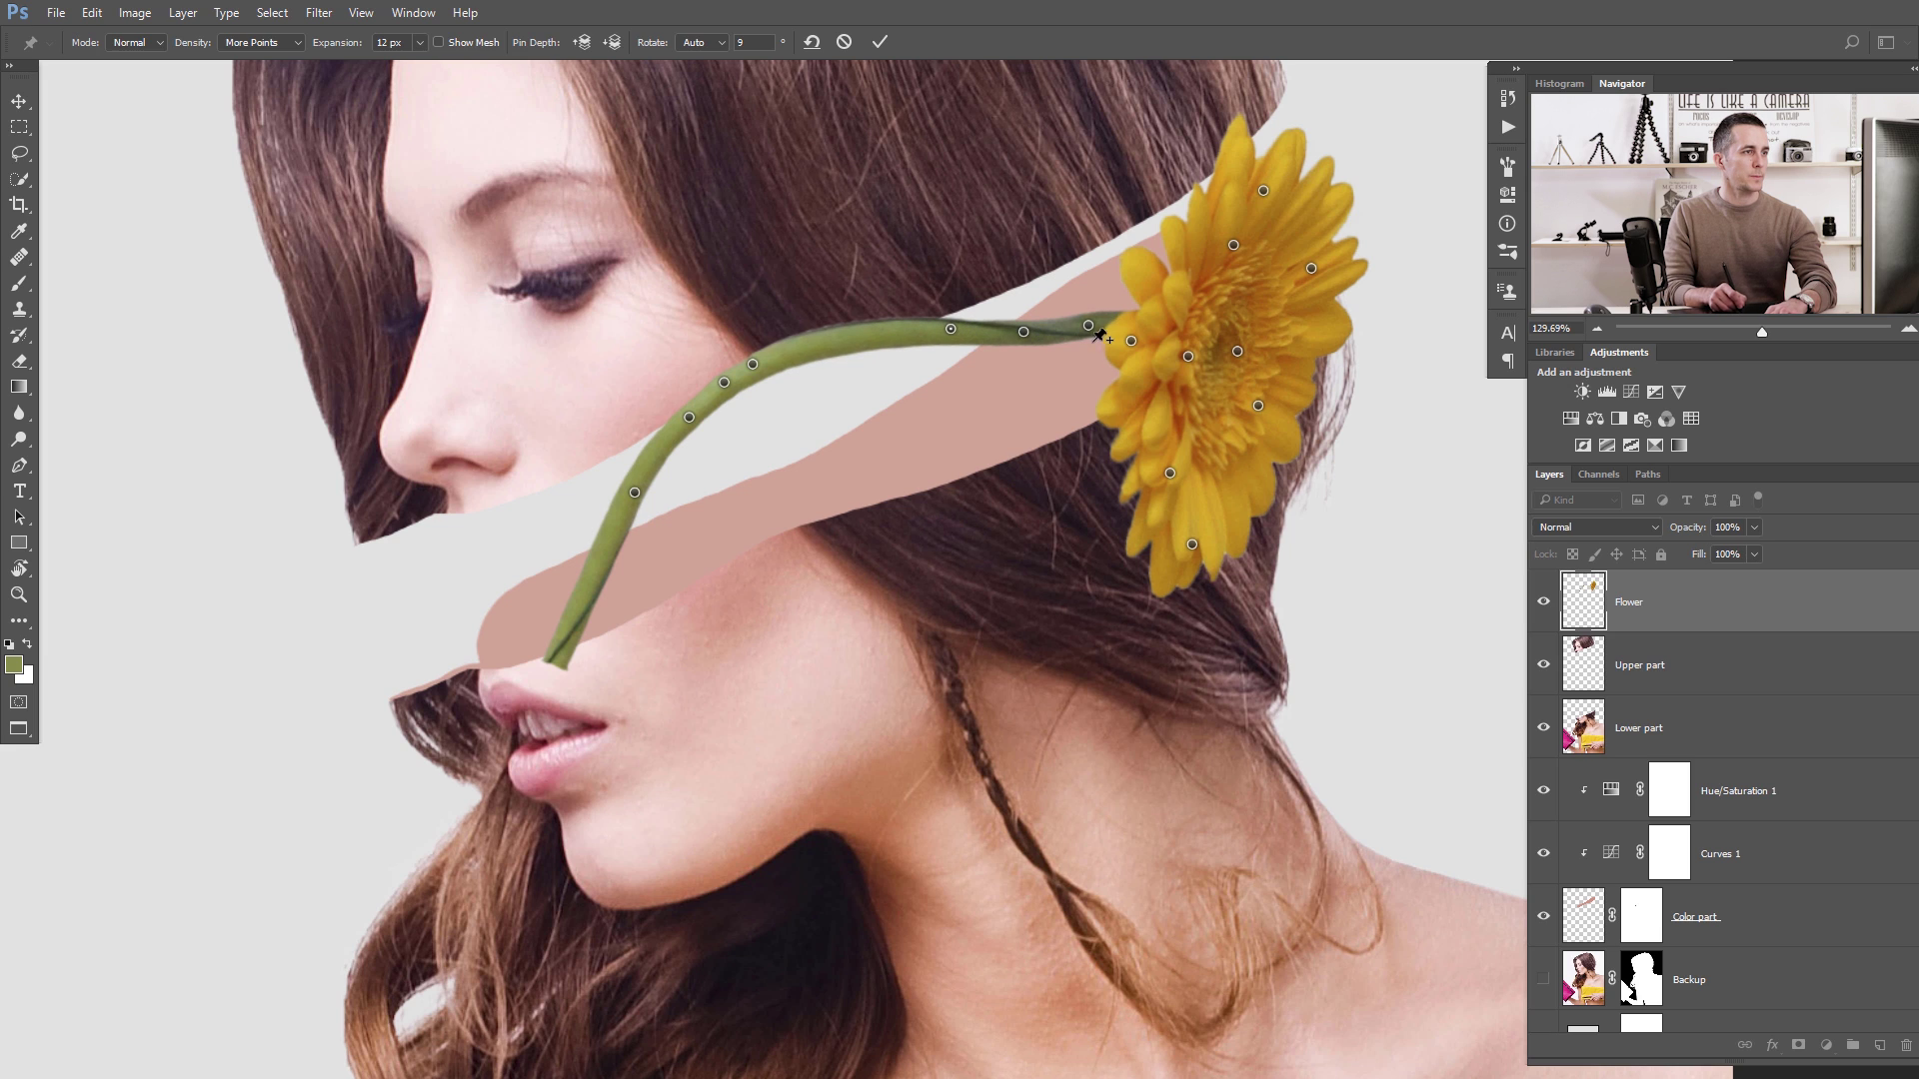
left_click_drag(1090, 332, 1091, 336)
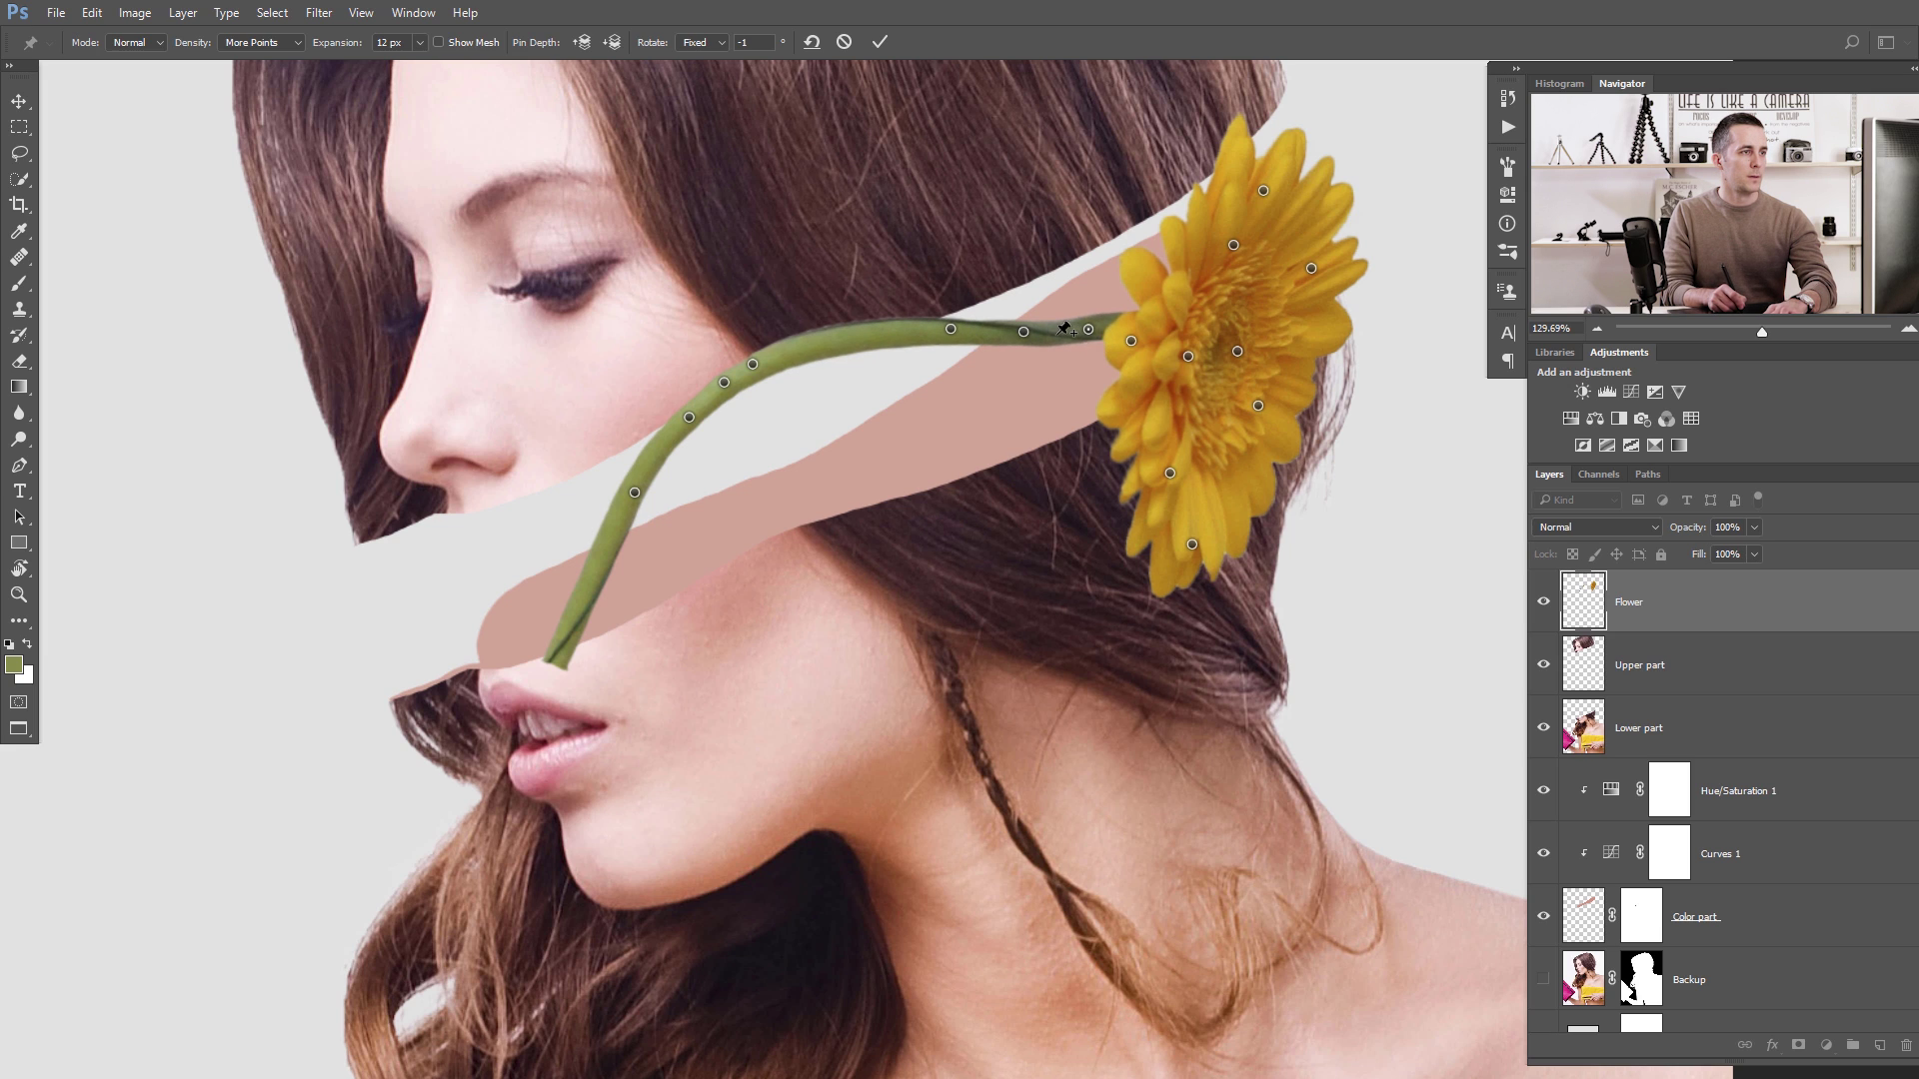
left_click(850, 331)
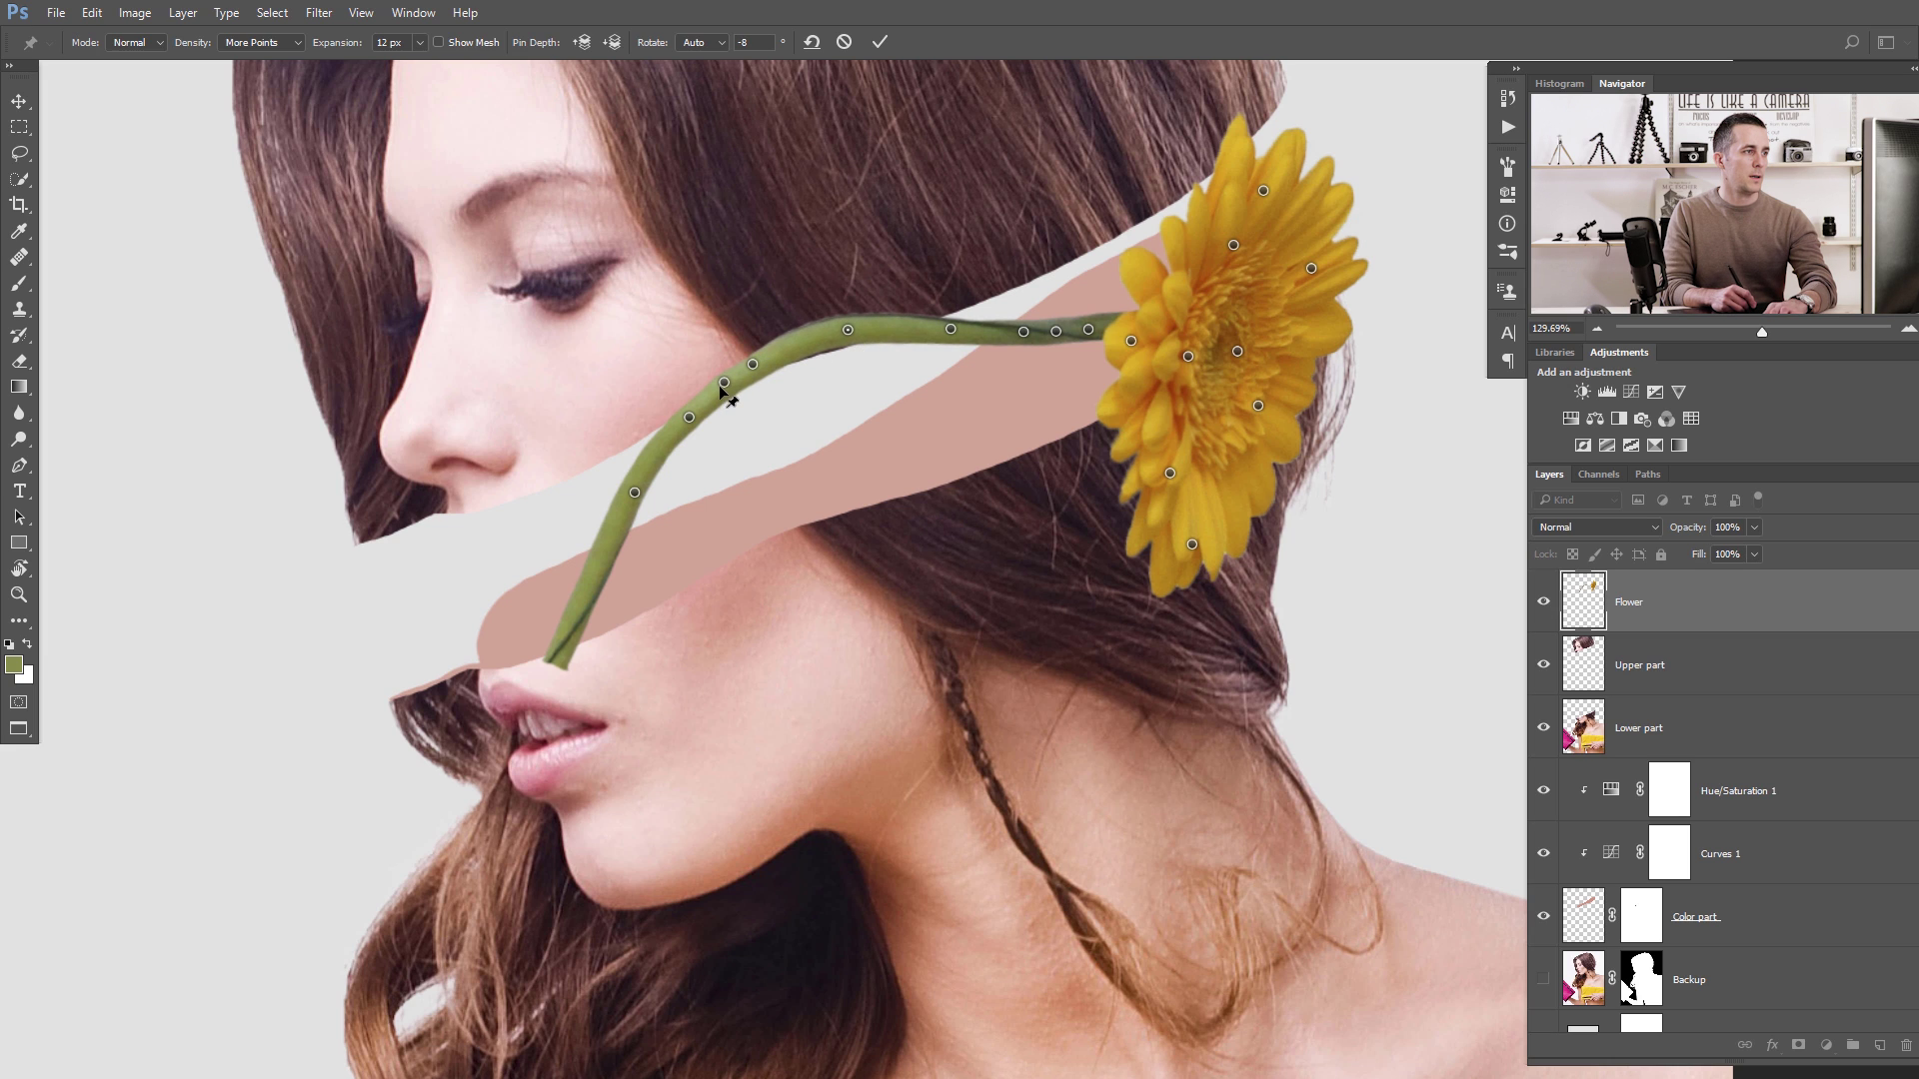
Shift the pins at the stem's bend slightly to smooth the curve, and apply the puppet warp.
left_click(752, 365)
left_click(756, 363)
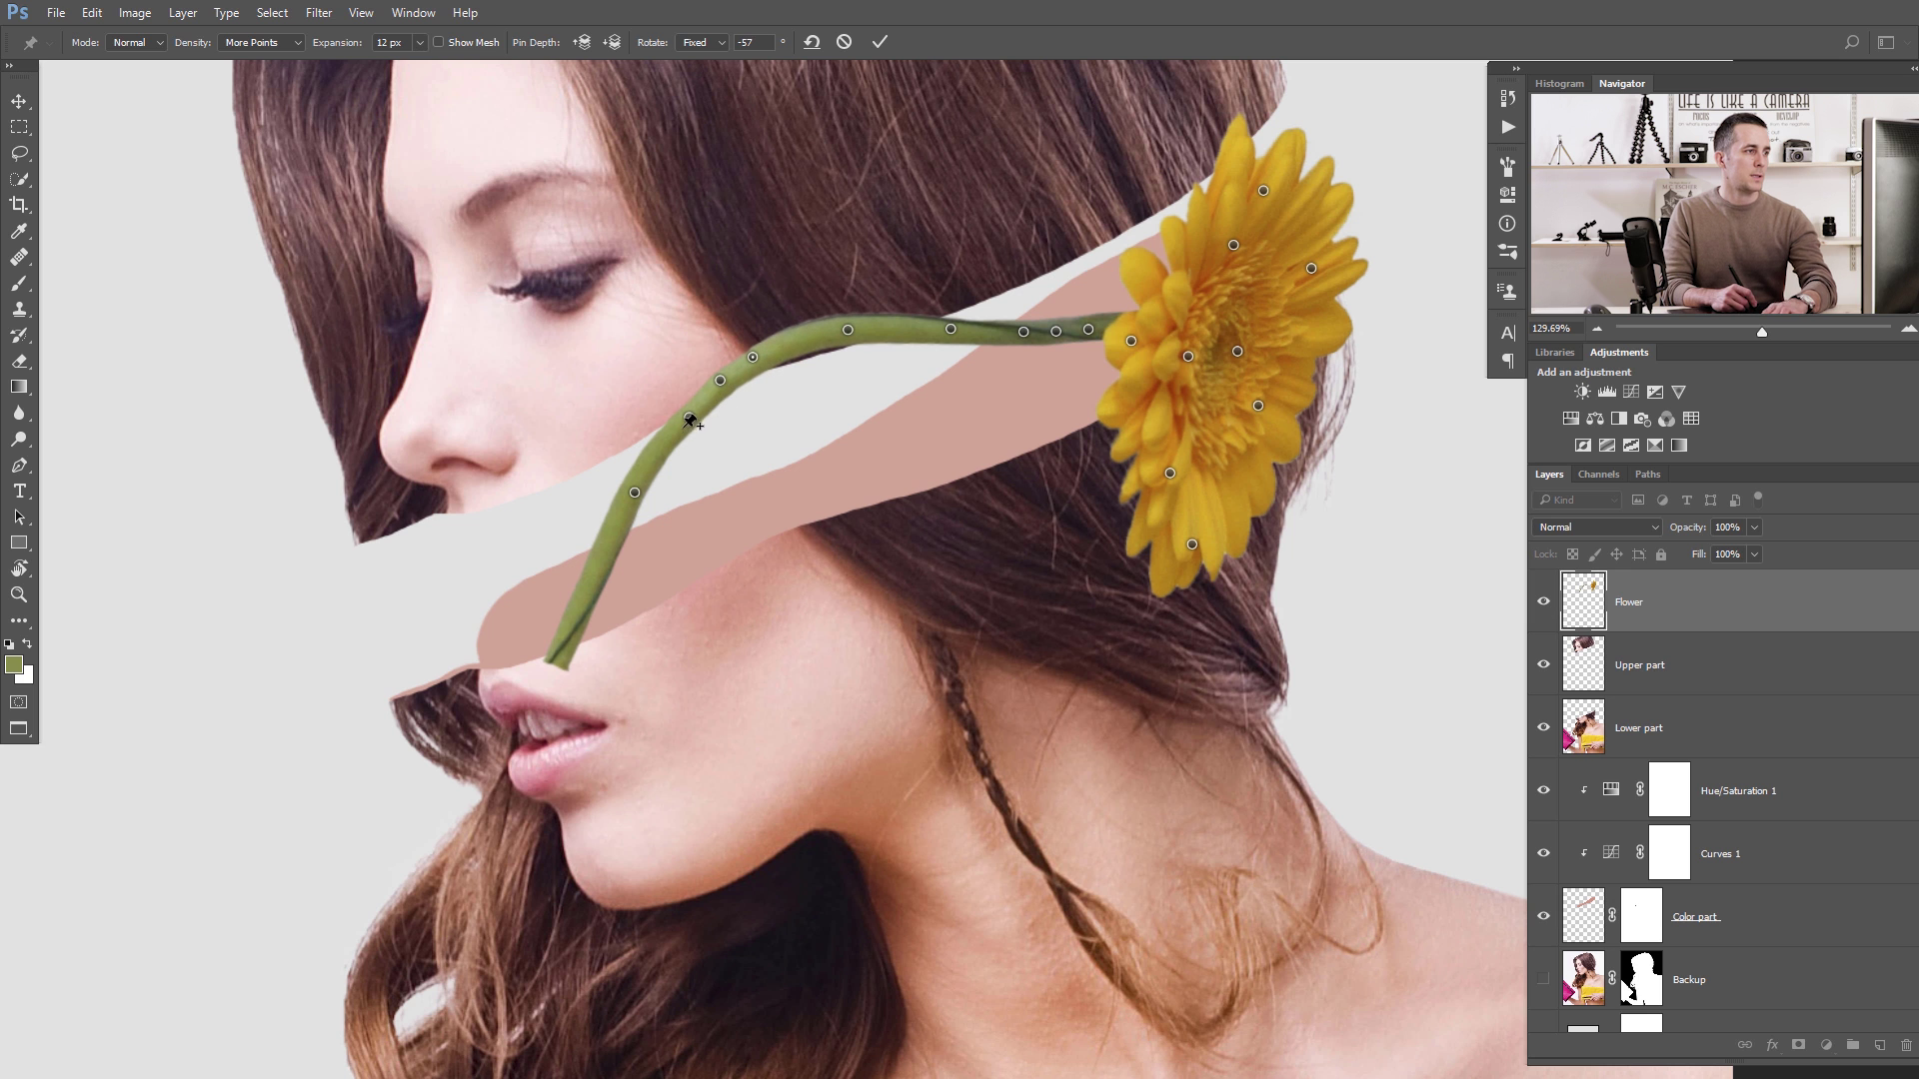
scroll(870, 480, "down", 5)
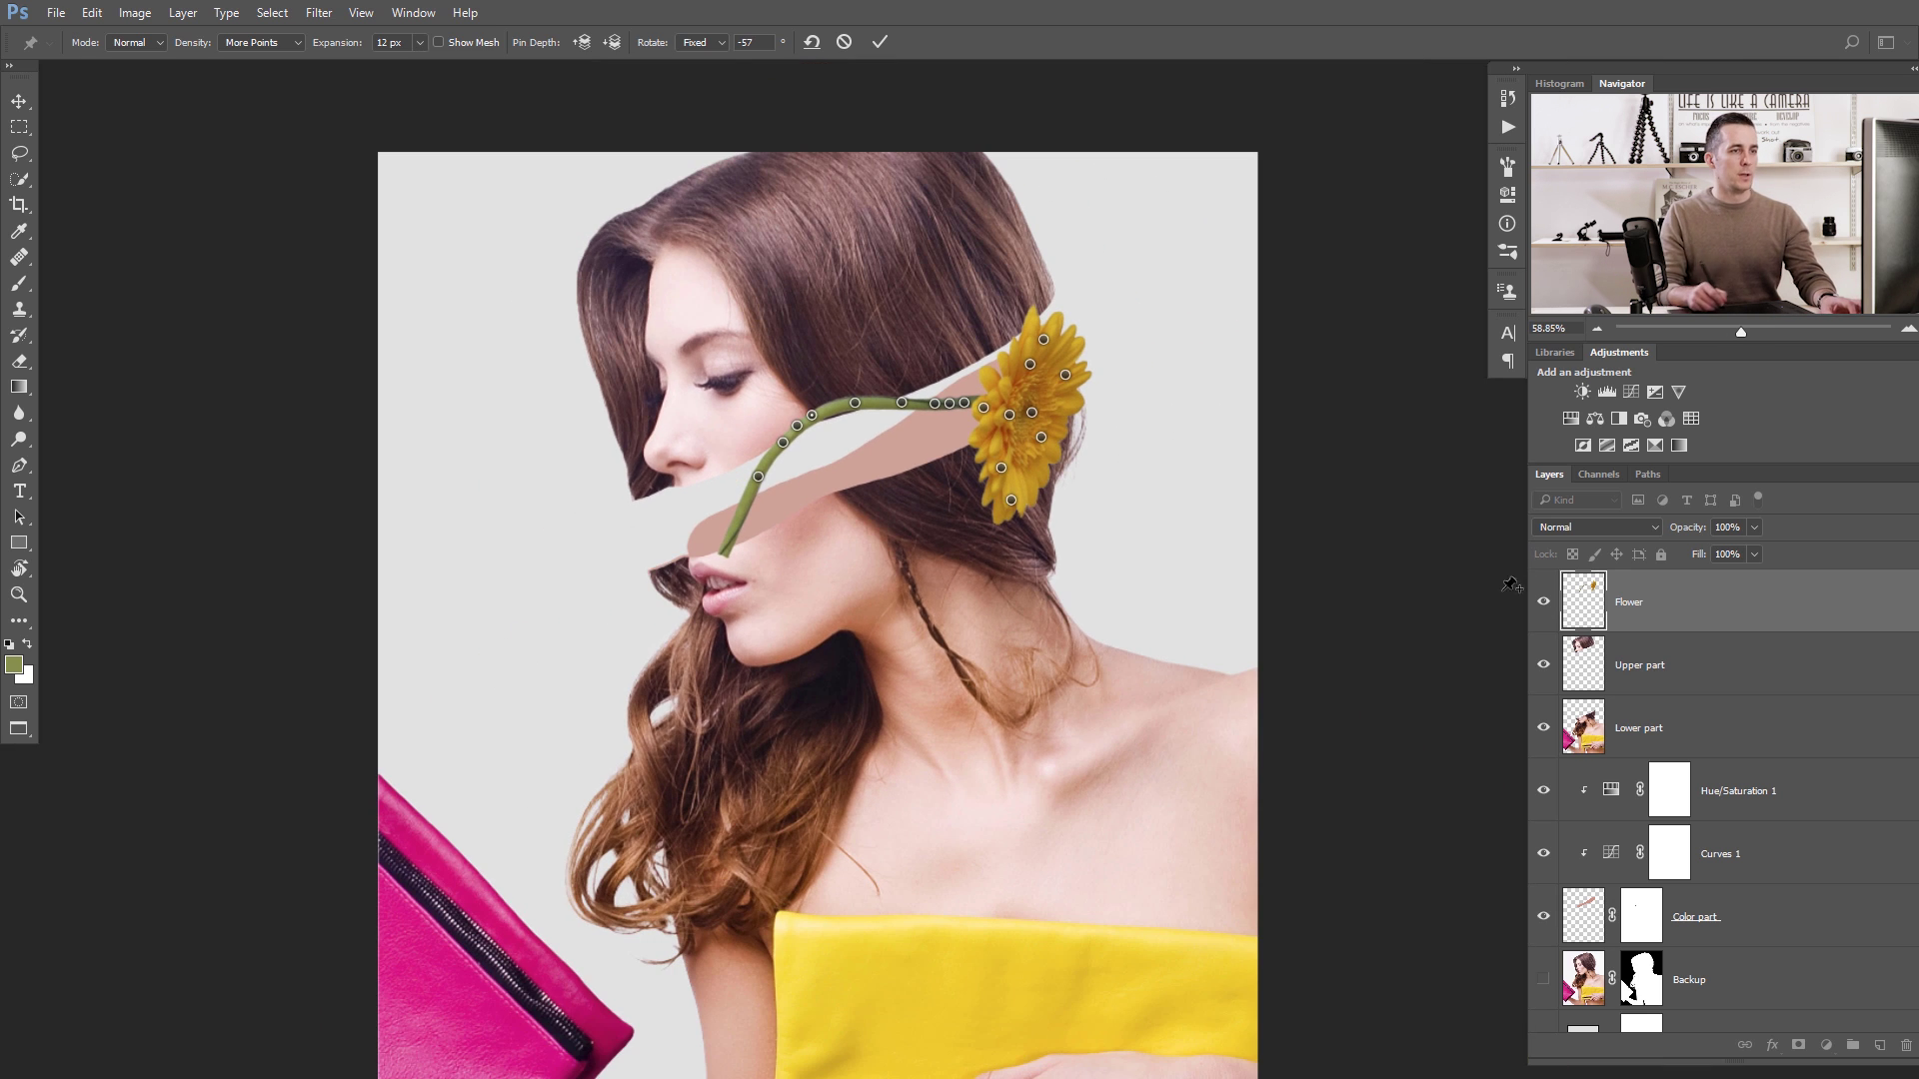
left_click(880, 41)
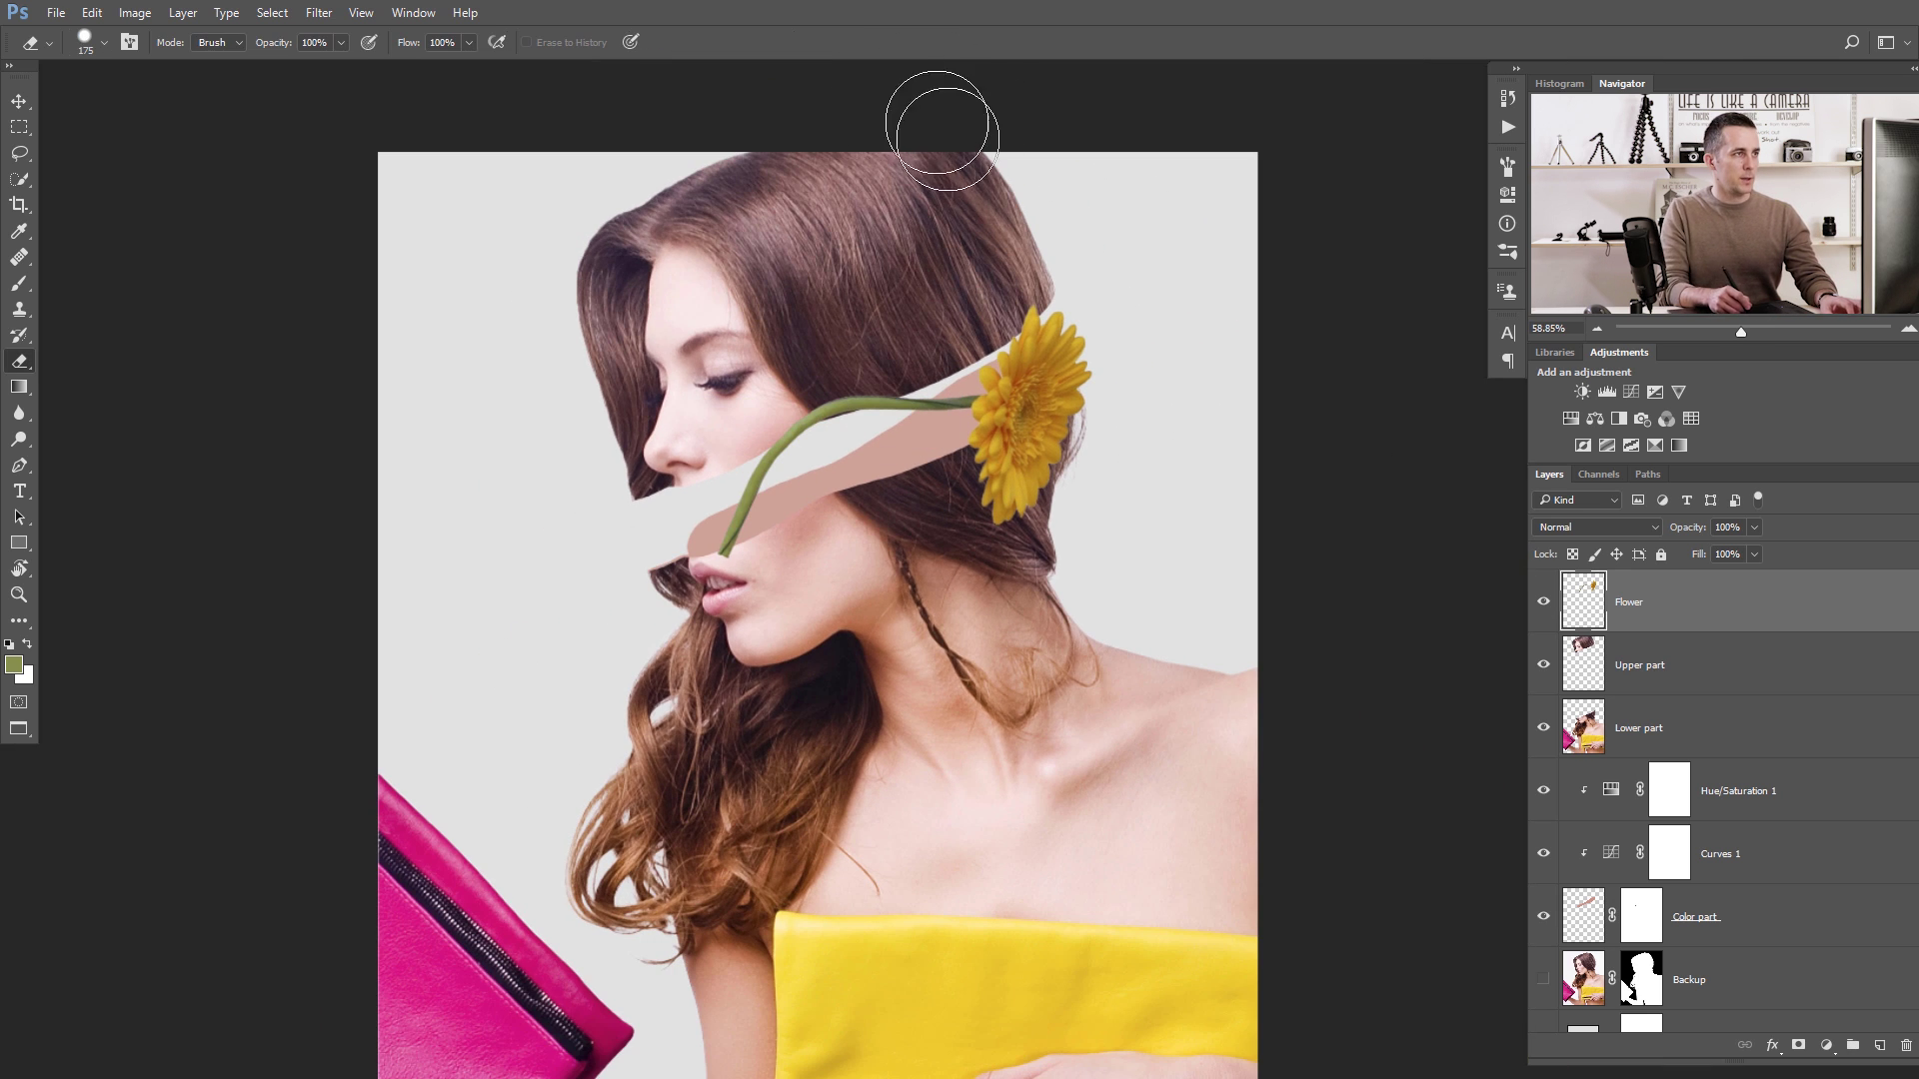
Add a layer mask to the Flower layer and load the combined outlines of the Upper part and Lower part layers as a selection.
left_click_drag(872, 480, 852, 483)
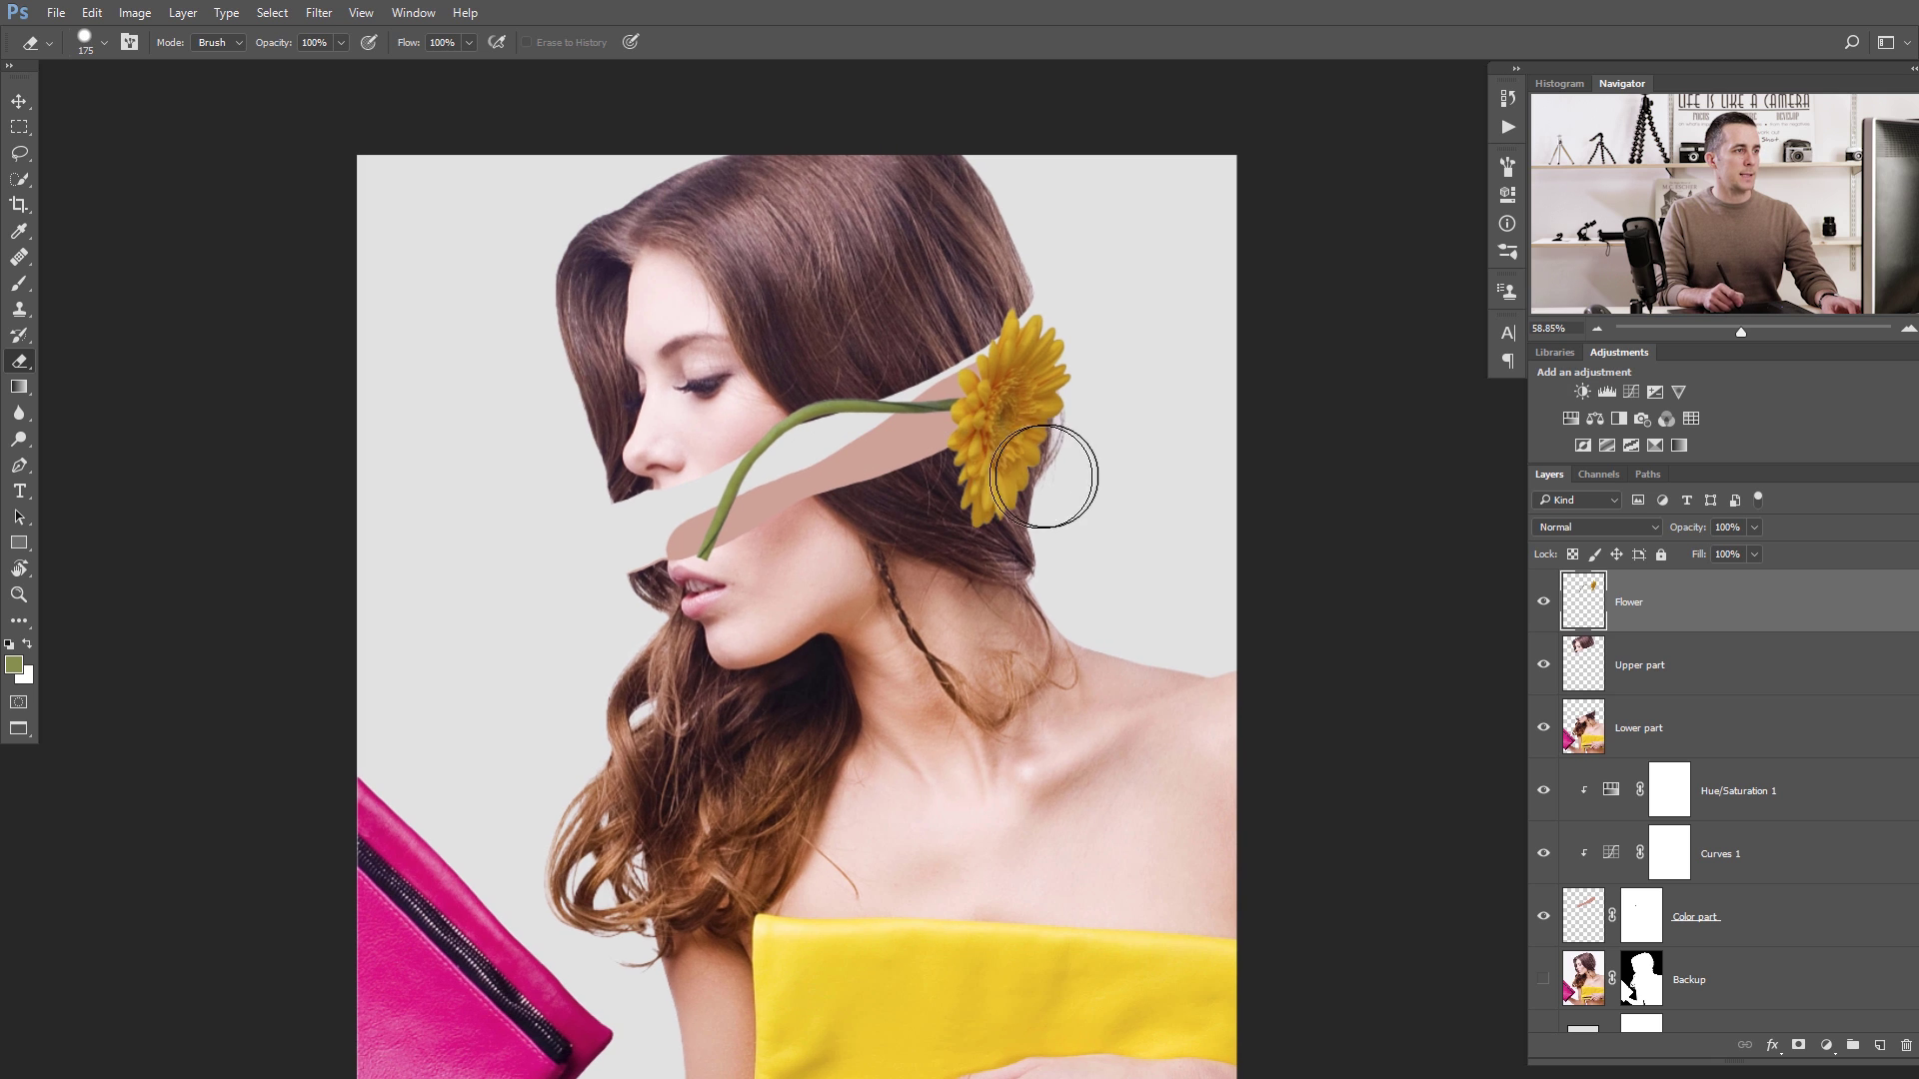
left_click(1798, 1046)
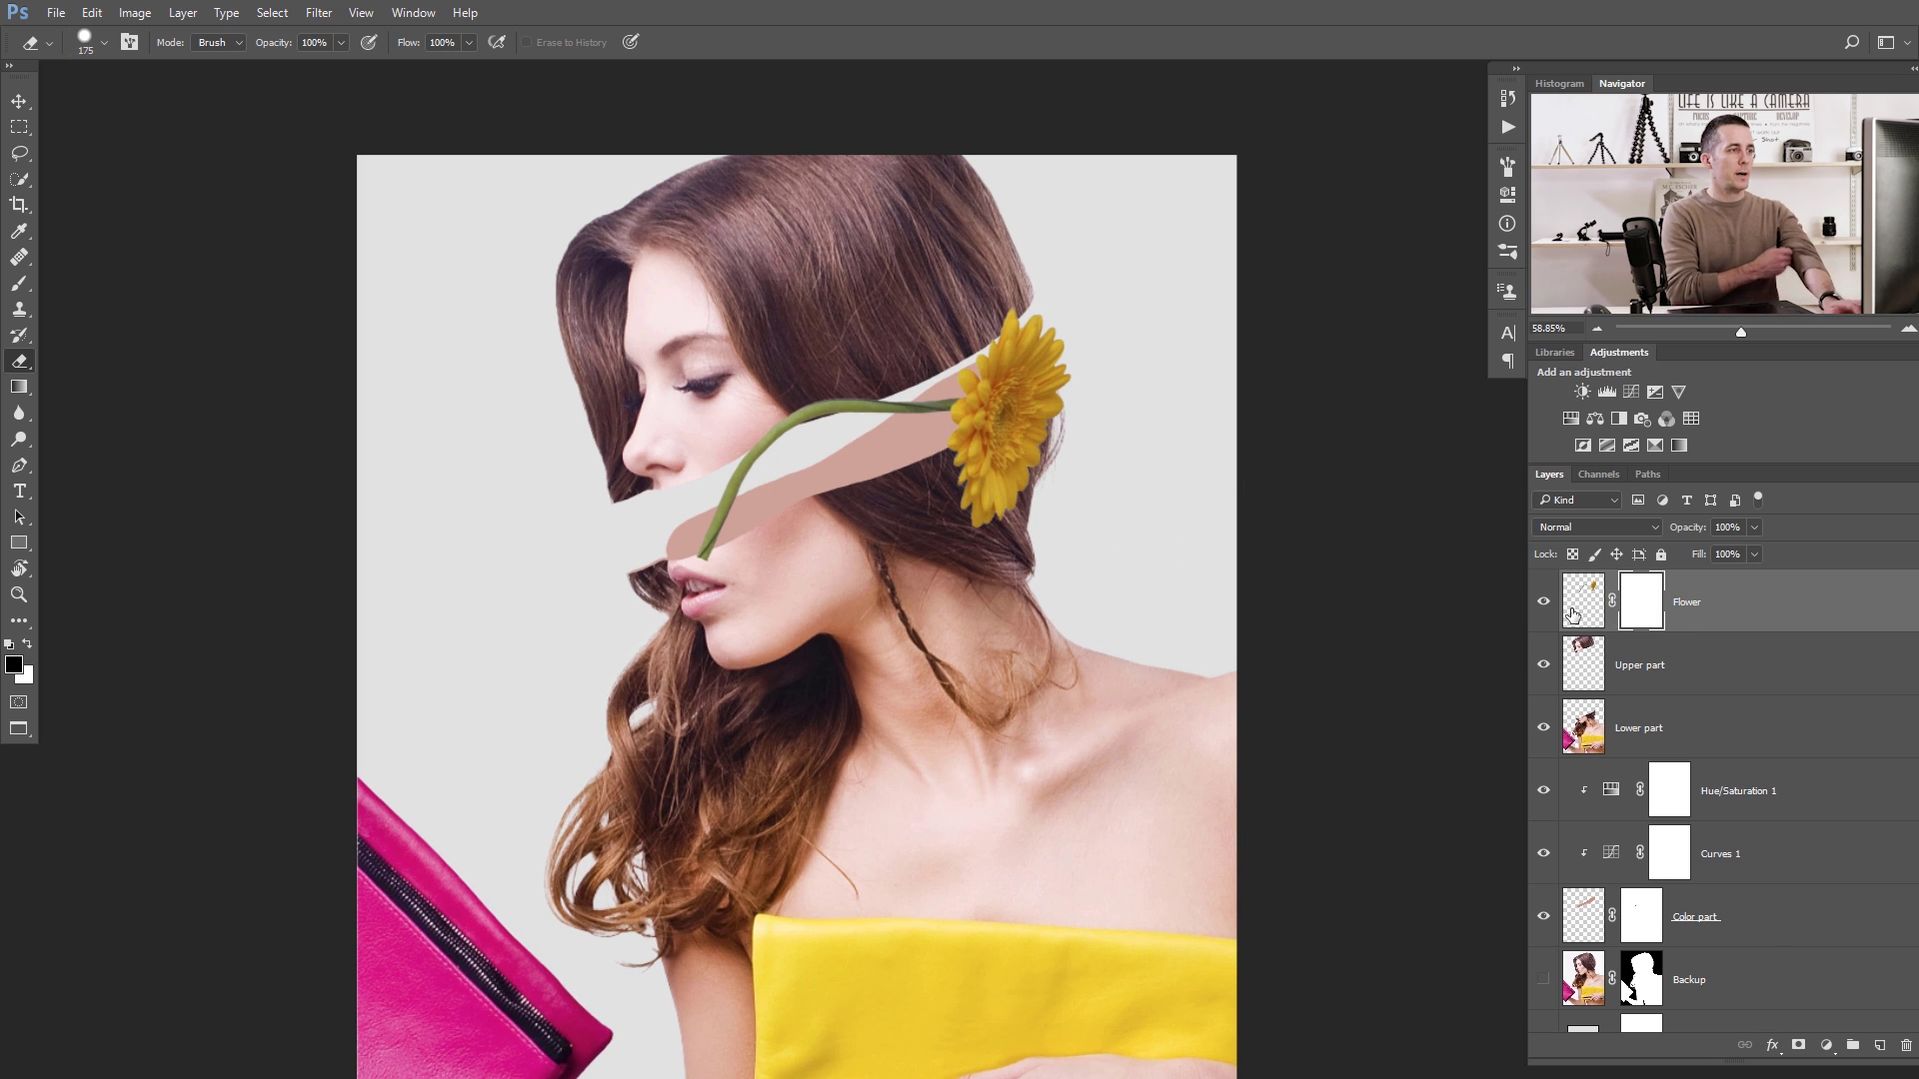
left_click(1590, 672, "ctrl")
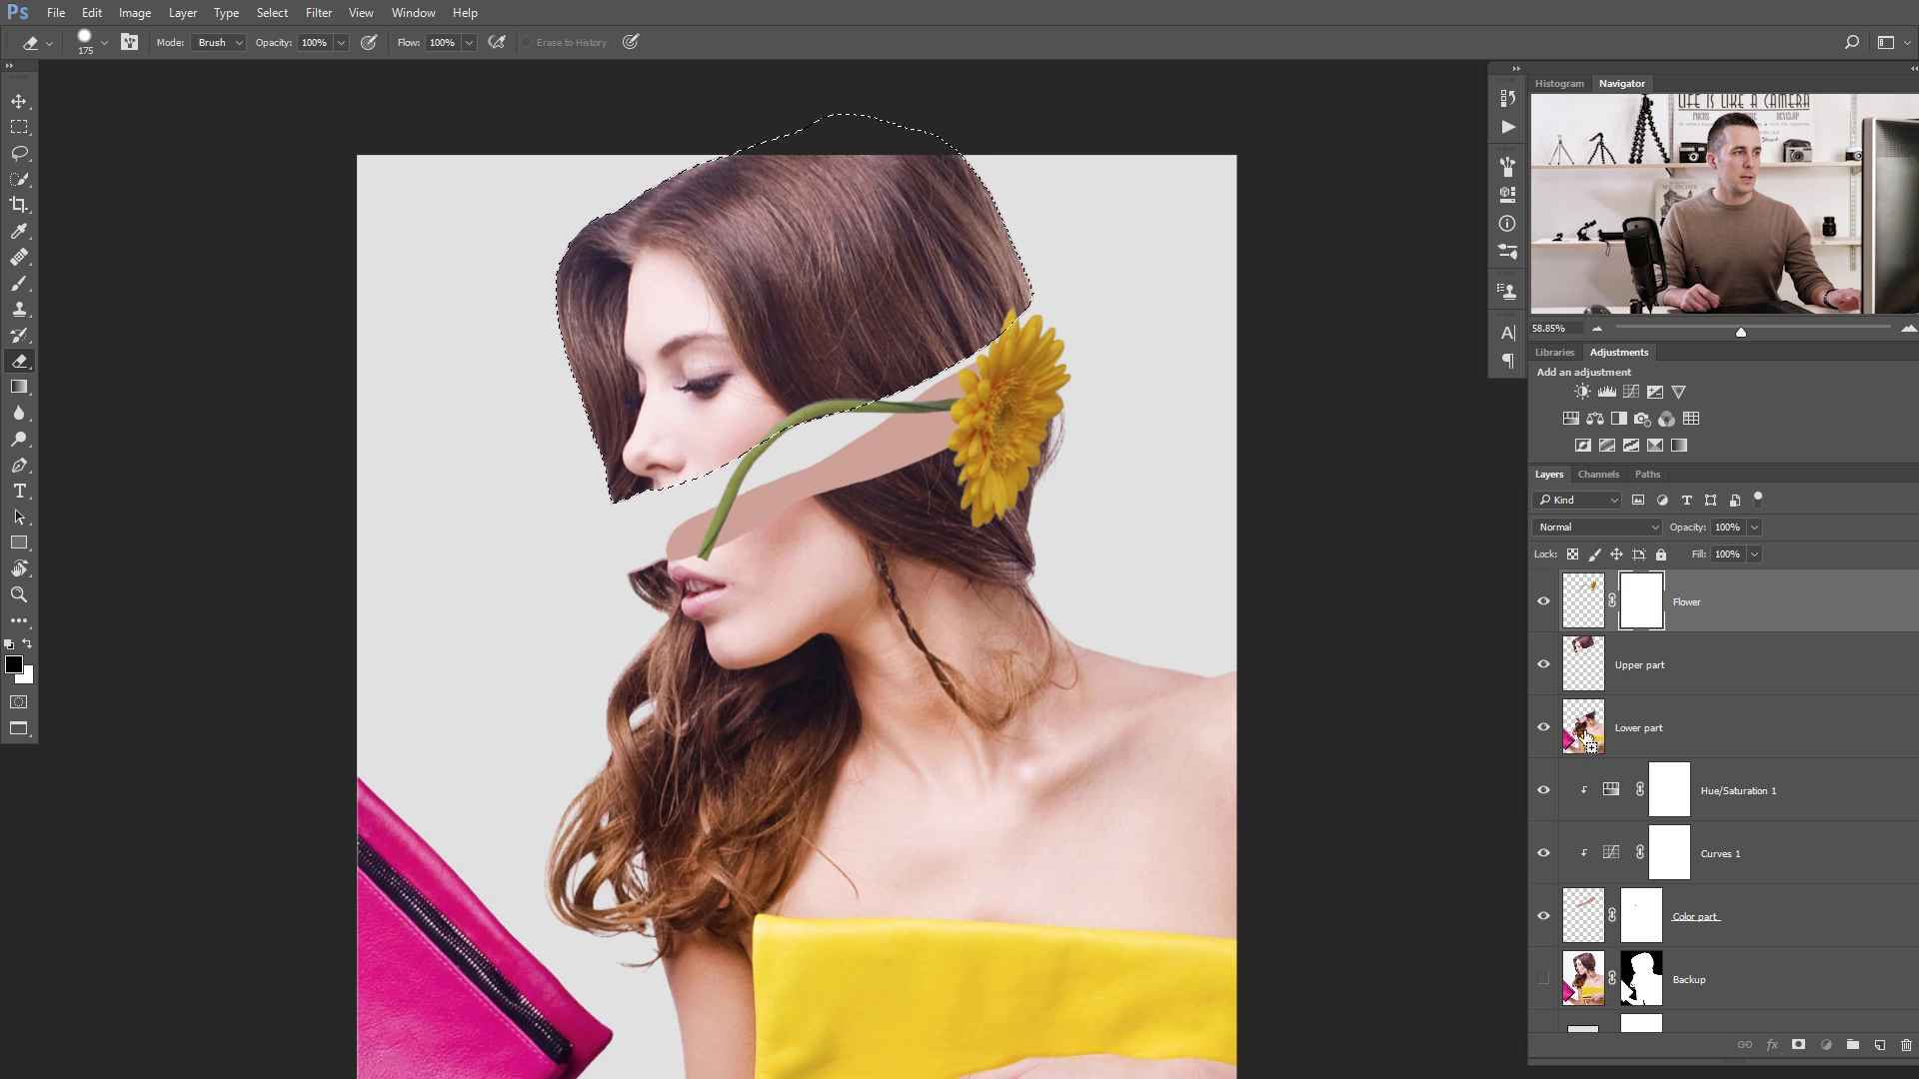
left_click(1586, 737, "ctrl+shift")
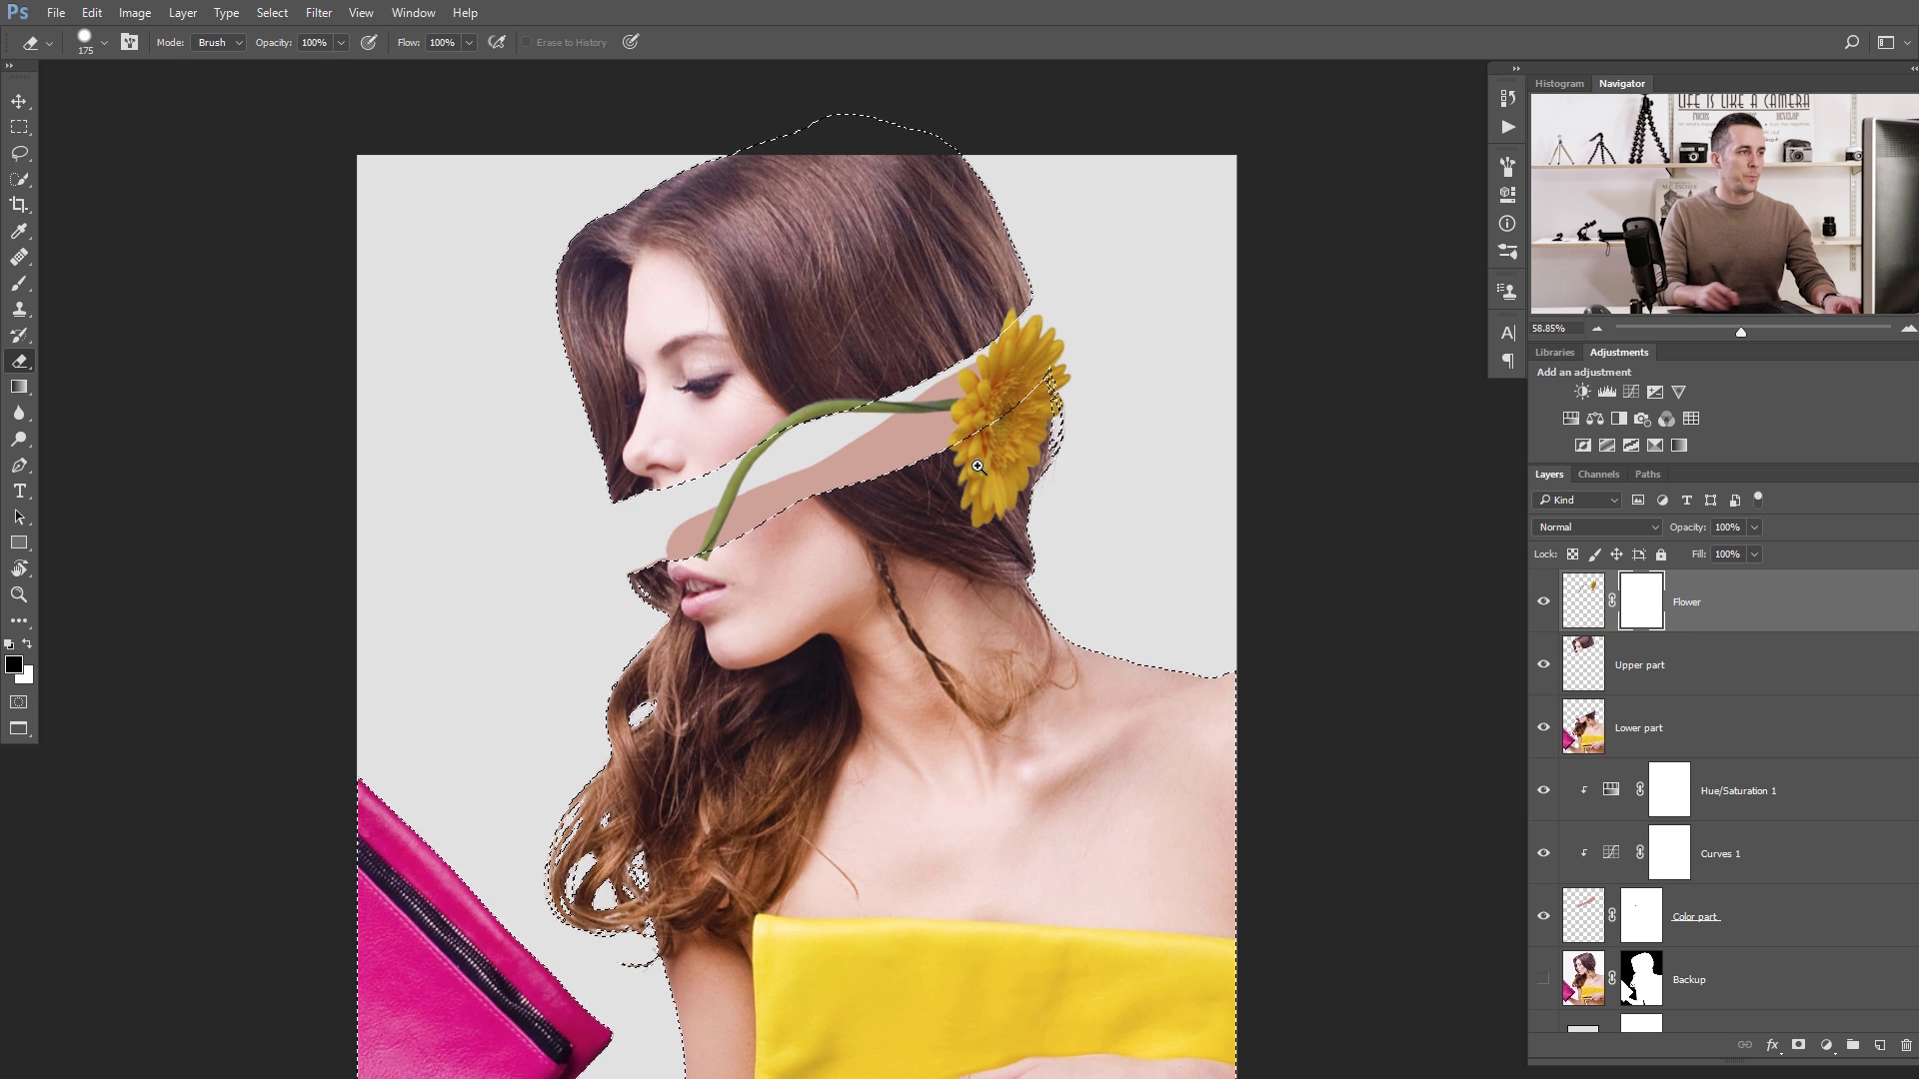
Paint black on the Flower mask with a 45 px brush to hide the stem over the upper head and above the lips.
left_click_drag(717, 392, 771, 400)
key("bracketleft")
key("bracketleft")
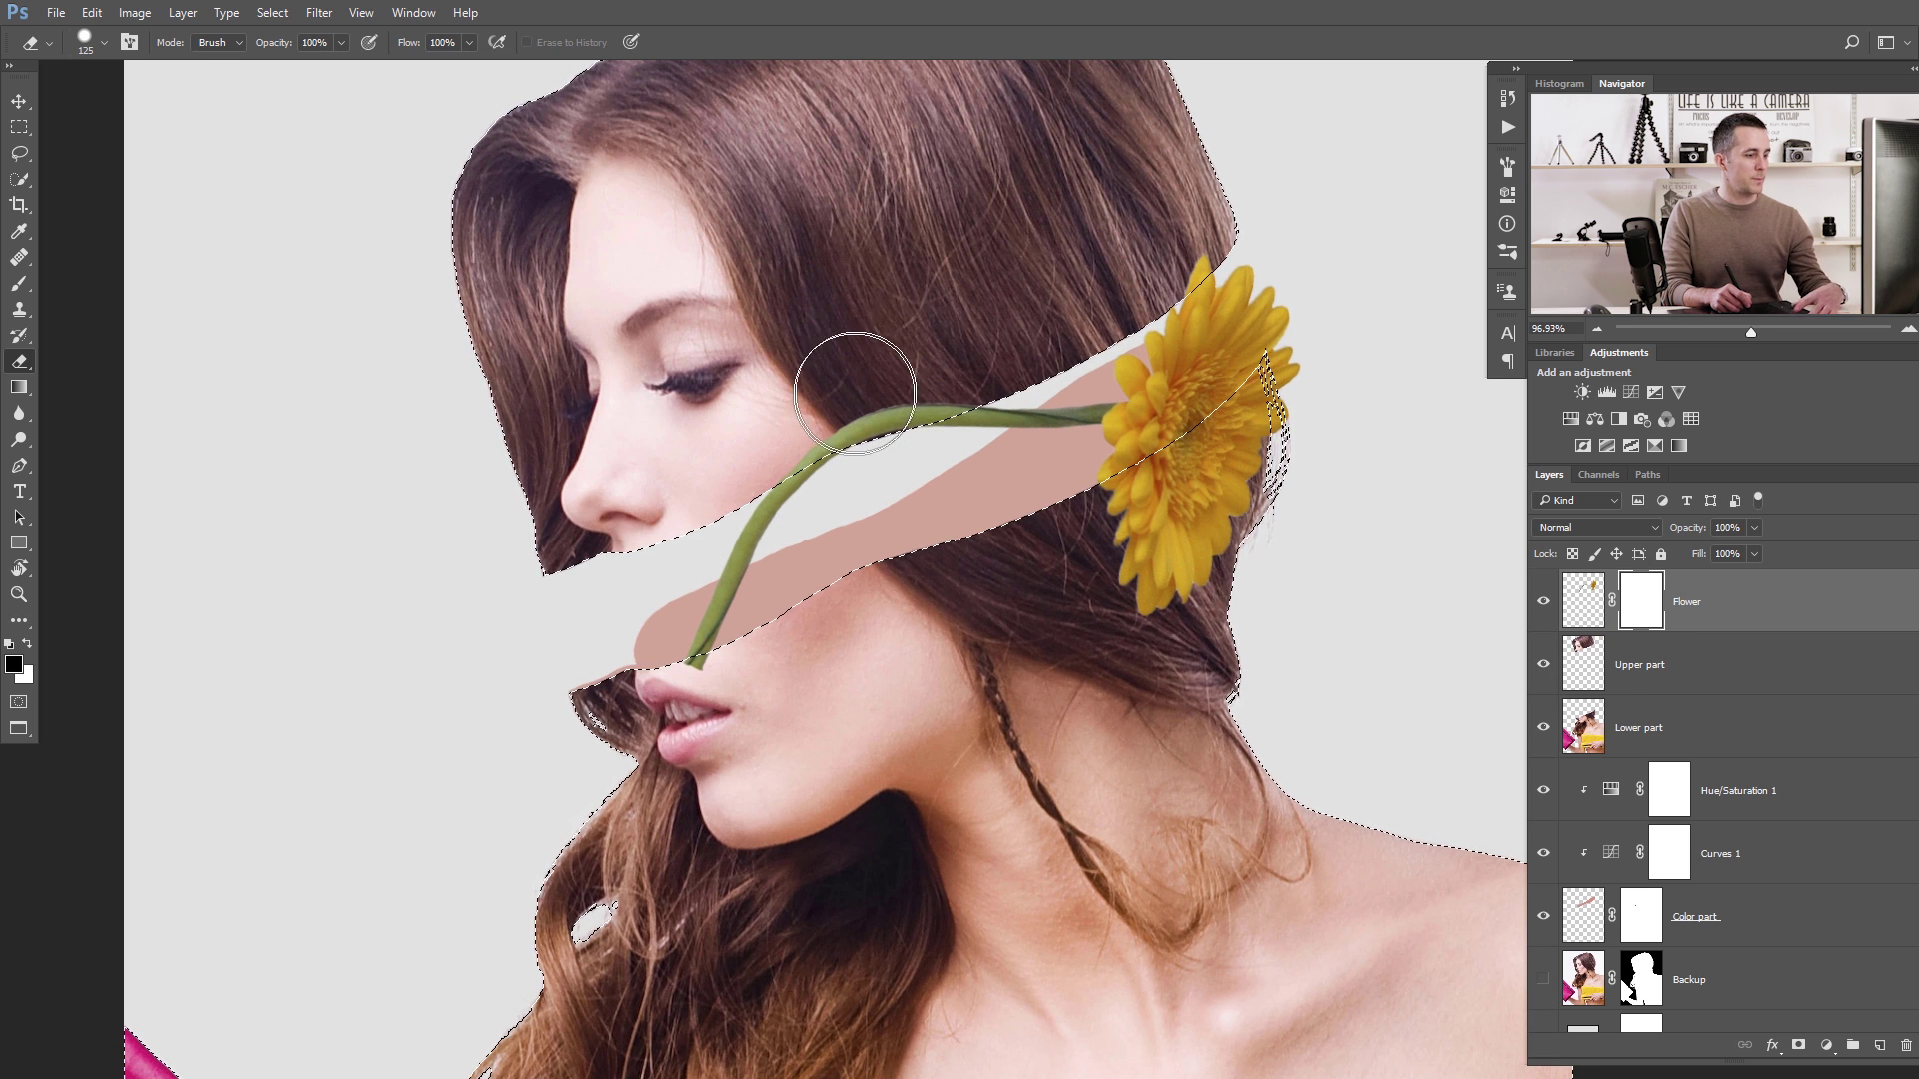
key("b")
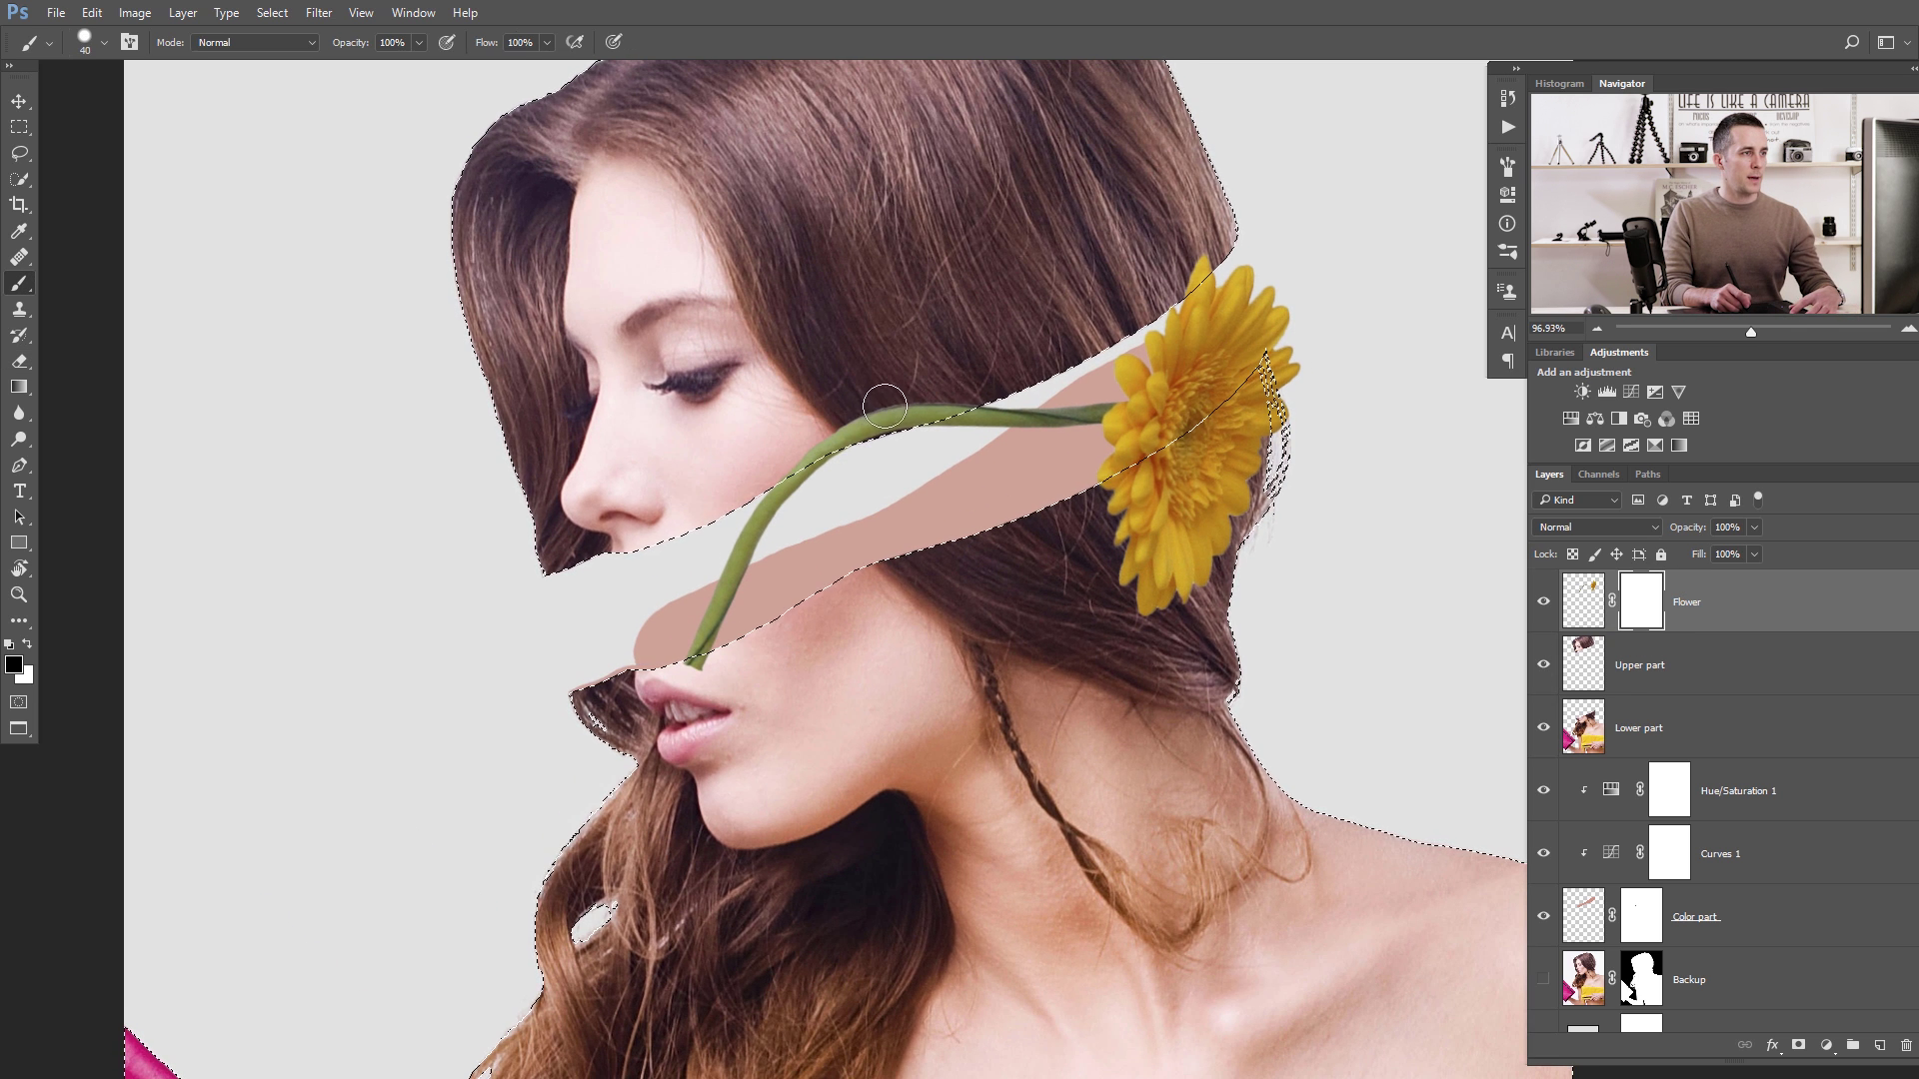
key("bracketright")
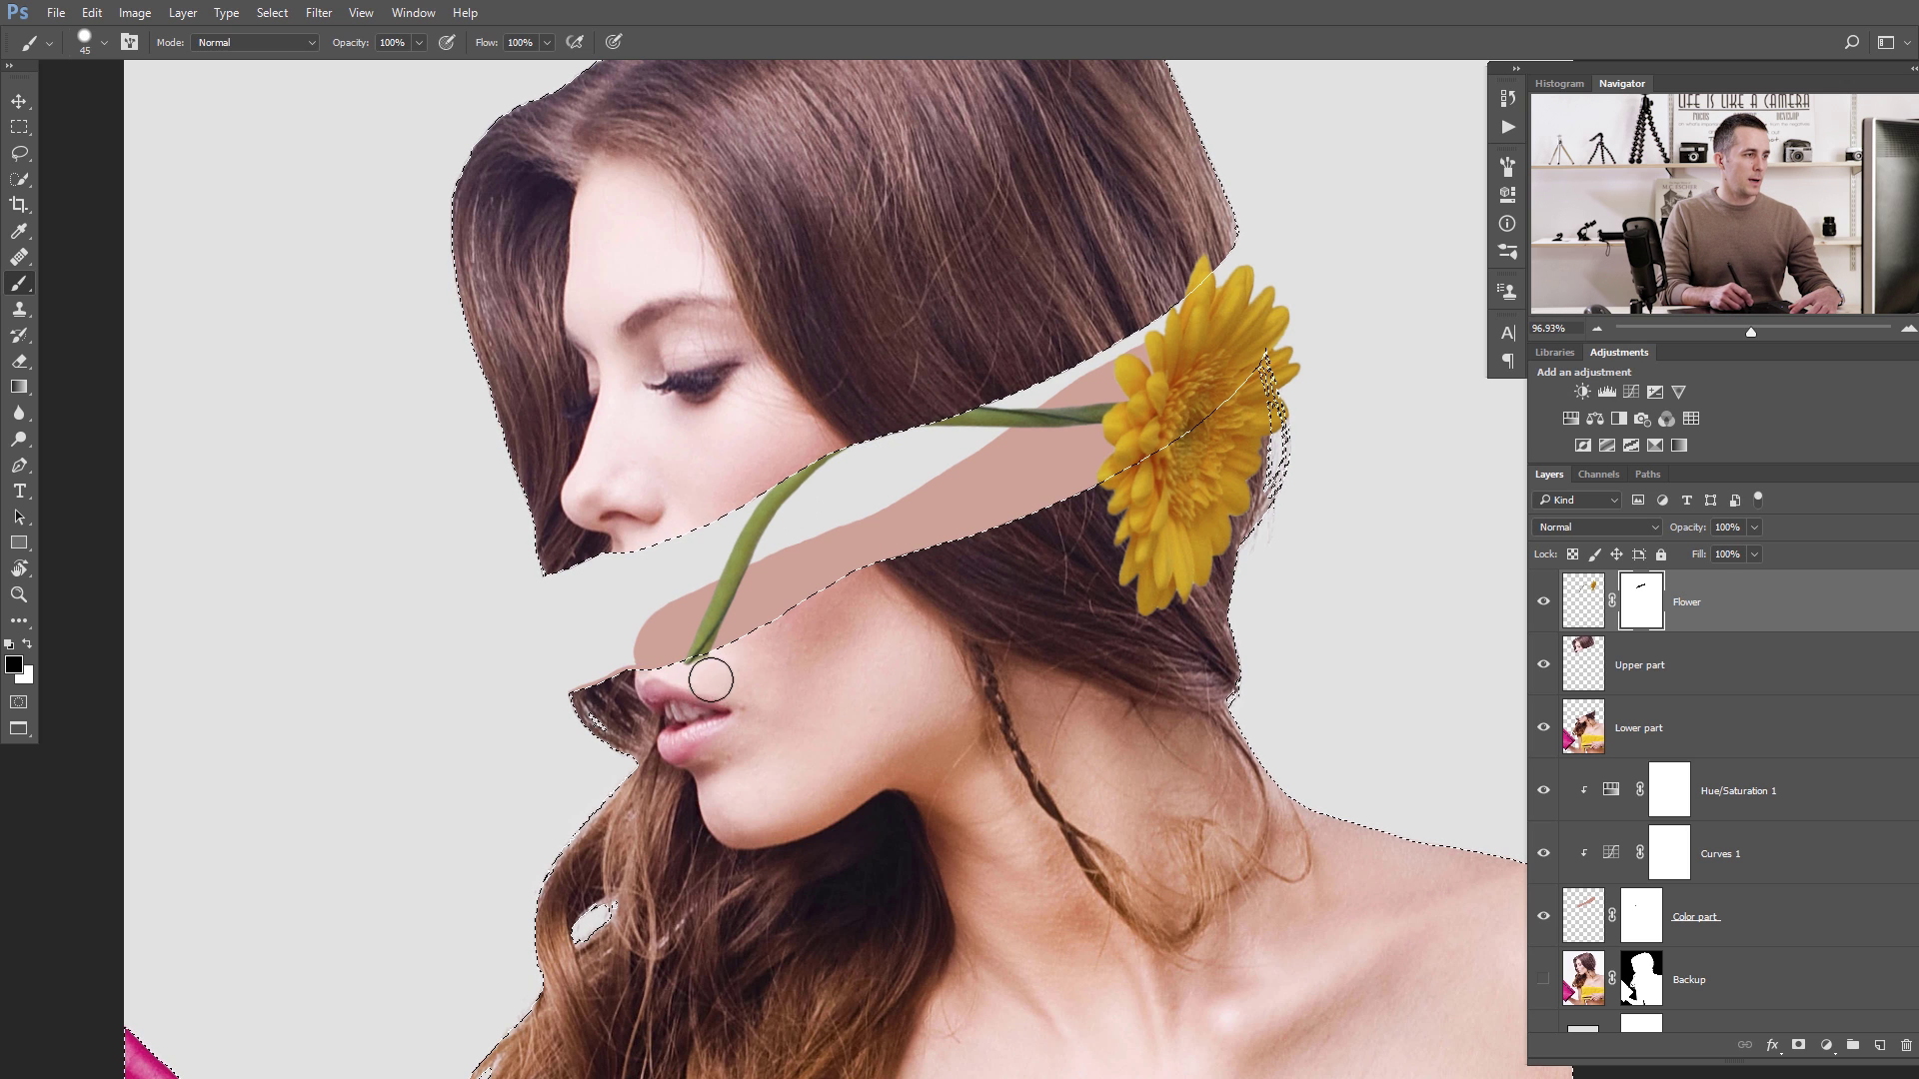
left_click_drag(717, 678, 703, 694)
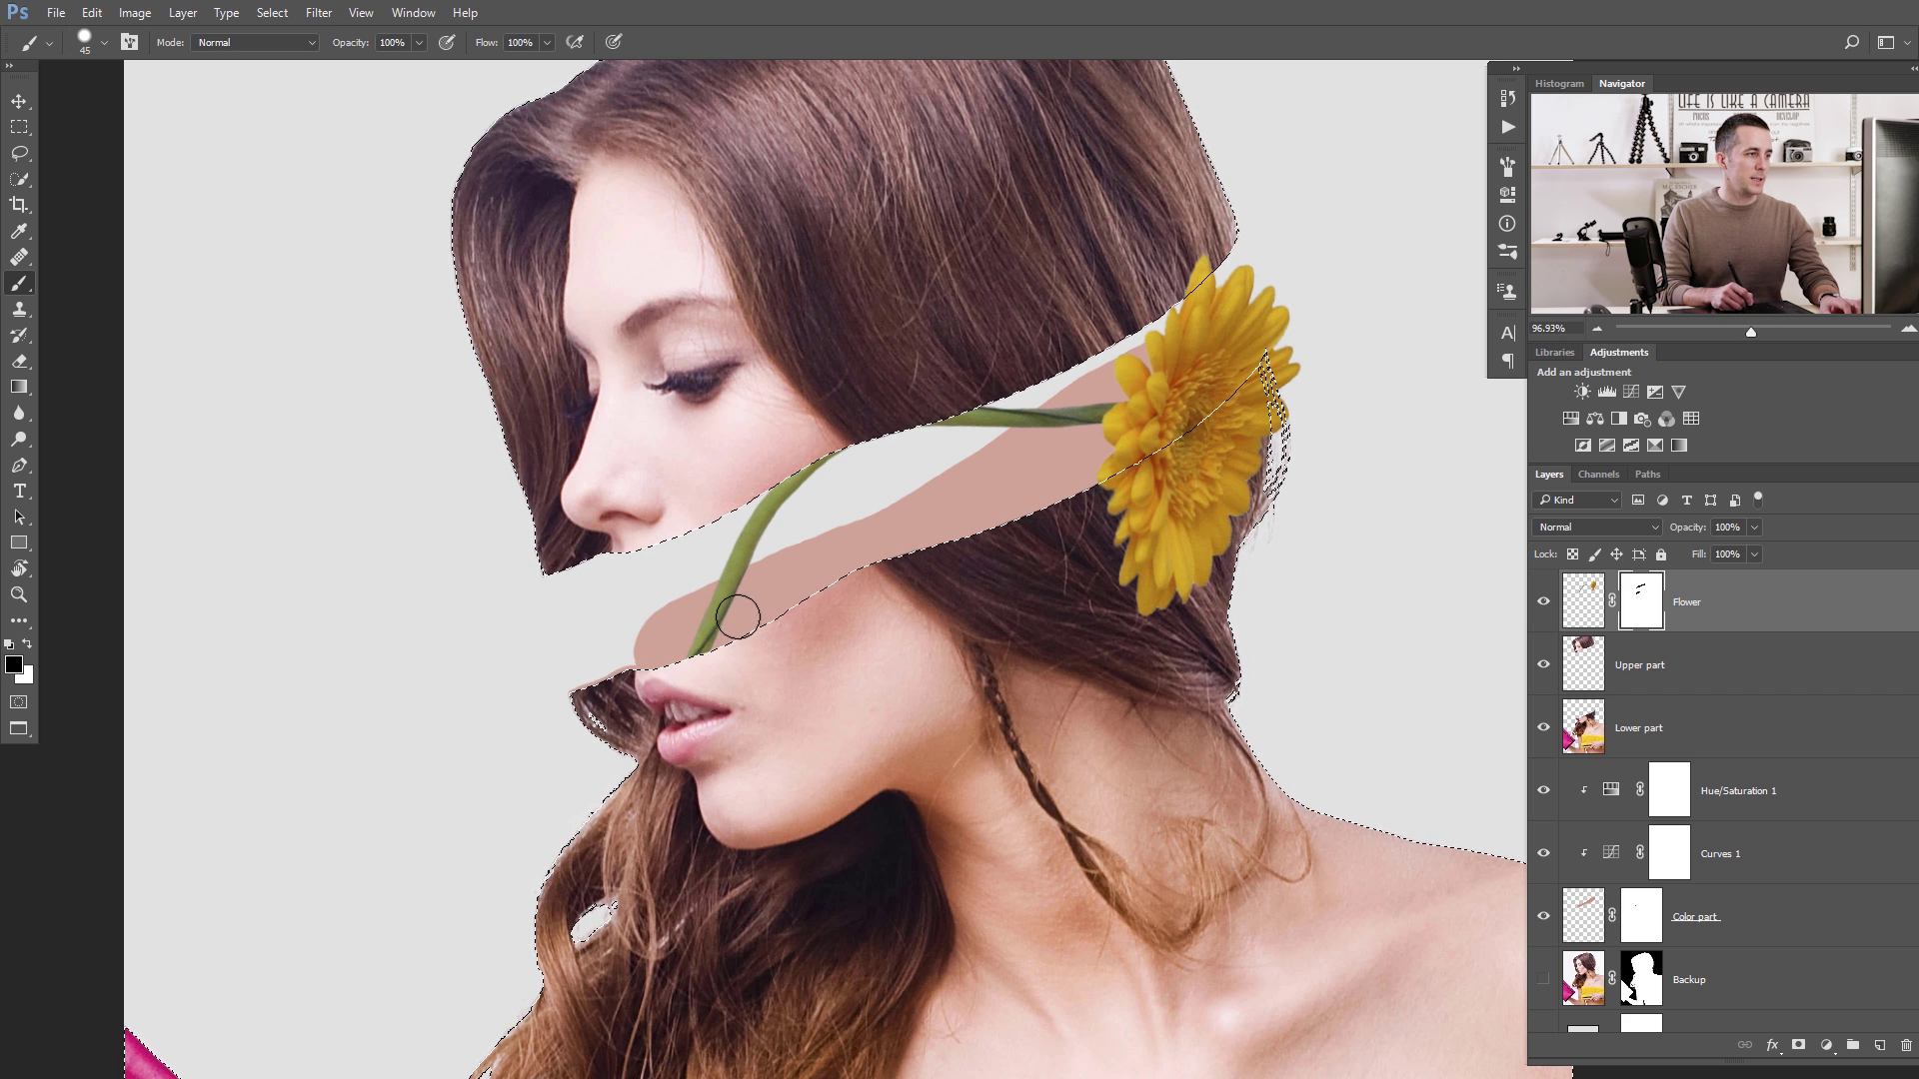
Mask out the stem over the skin-coloured cut surface within the Color part layer's outline, and deselect.
left_click(1584, 916, "ctrl")
mouse_move(727, 627)
left_mouse_down()
mouse_move(760, 602)
mouse_move(695, 611)
mouse_move(774, 569)
mouse_move(732, 616)
mouse_move(829, 642)
mouse_move(817, 564)
mouse_move(861, 559)
left_mouse_up()
key("ctrl+d")
scroll(830, 641, "down", 5)
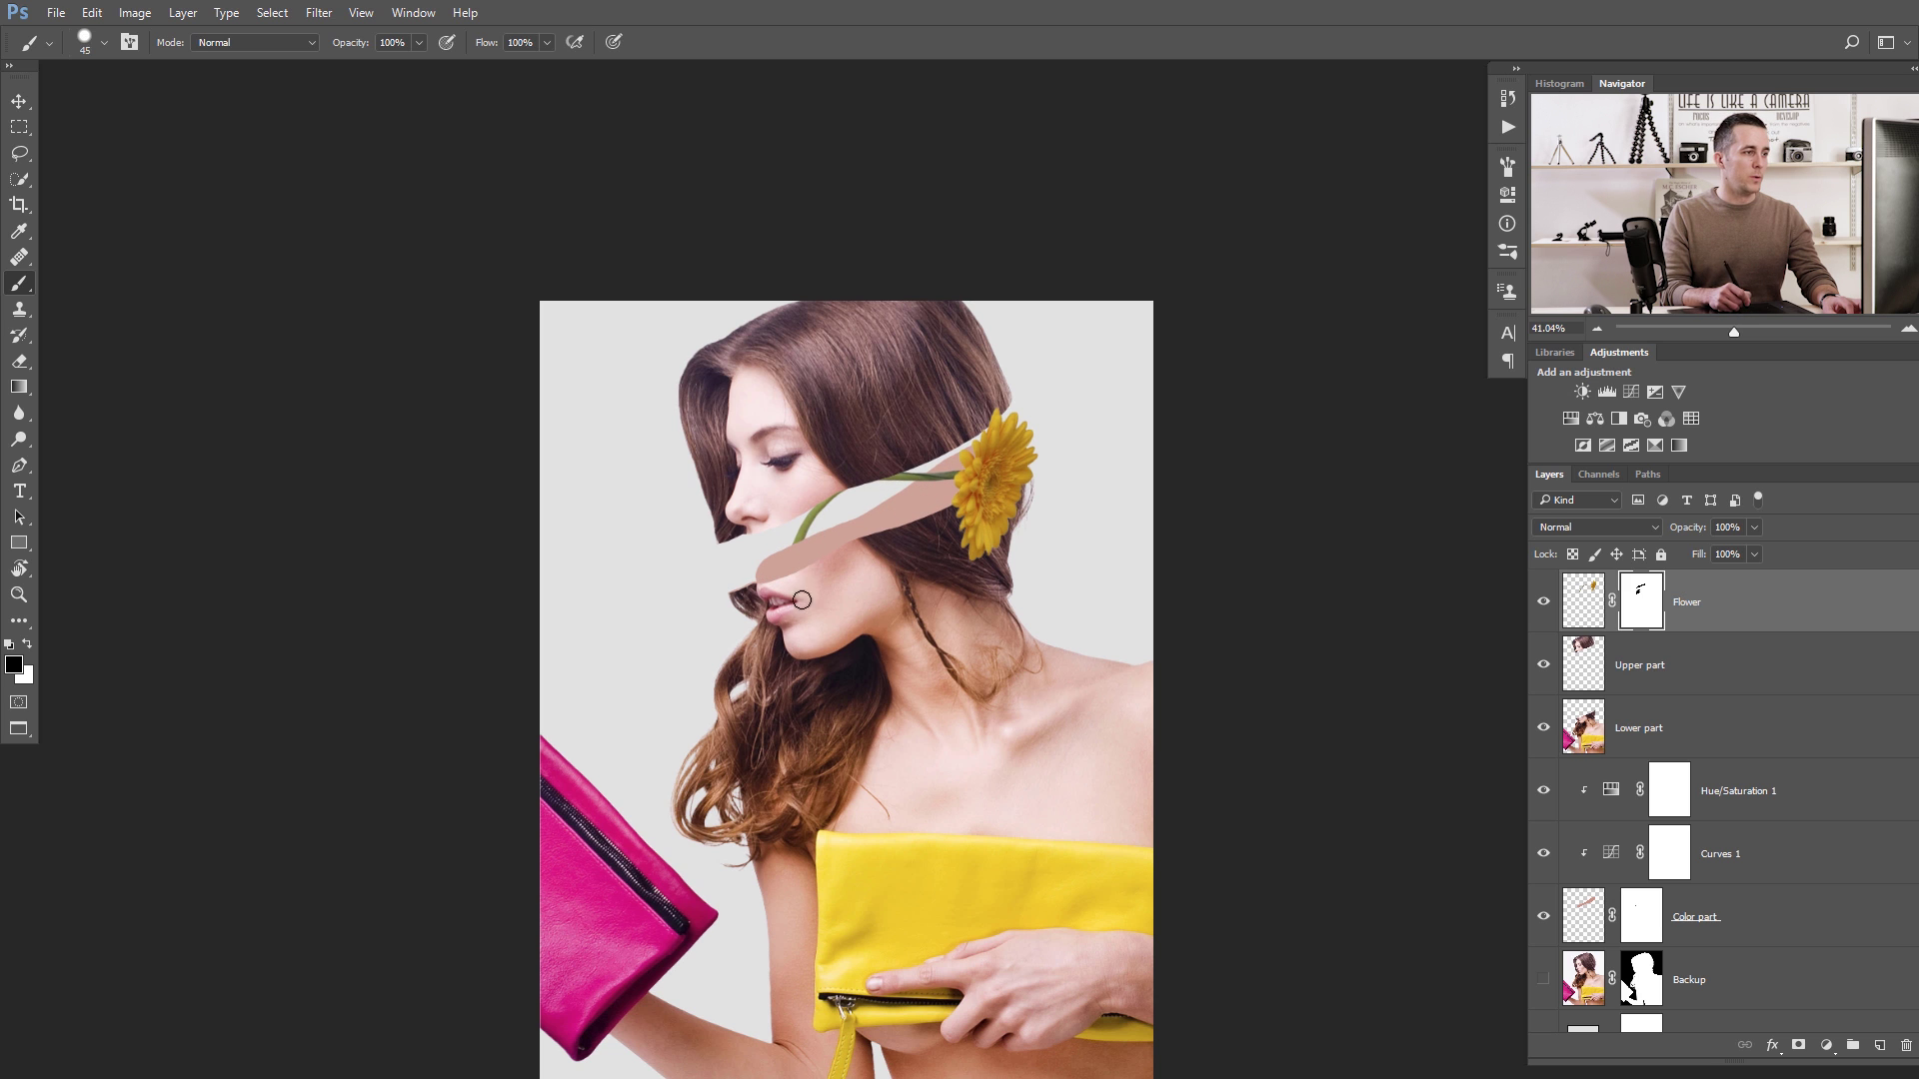
Duplicate the Flower layer and delete the layer mask from the copy.
left_click_drag(750, 608, 790, 642)
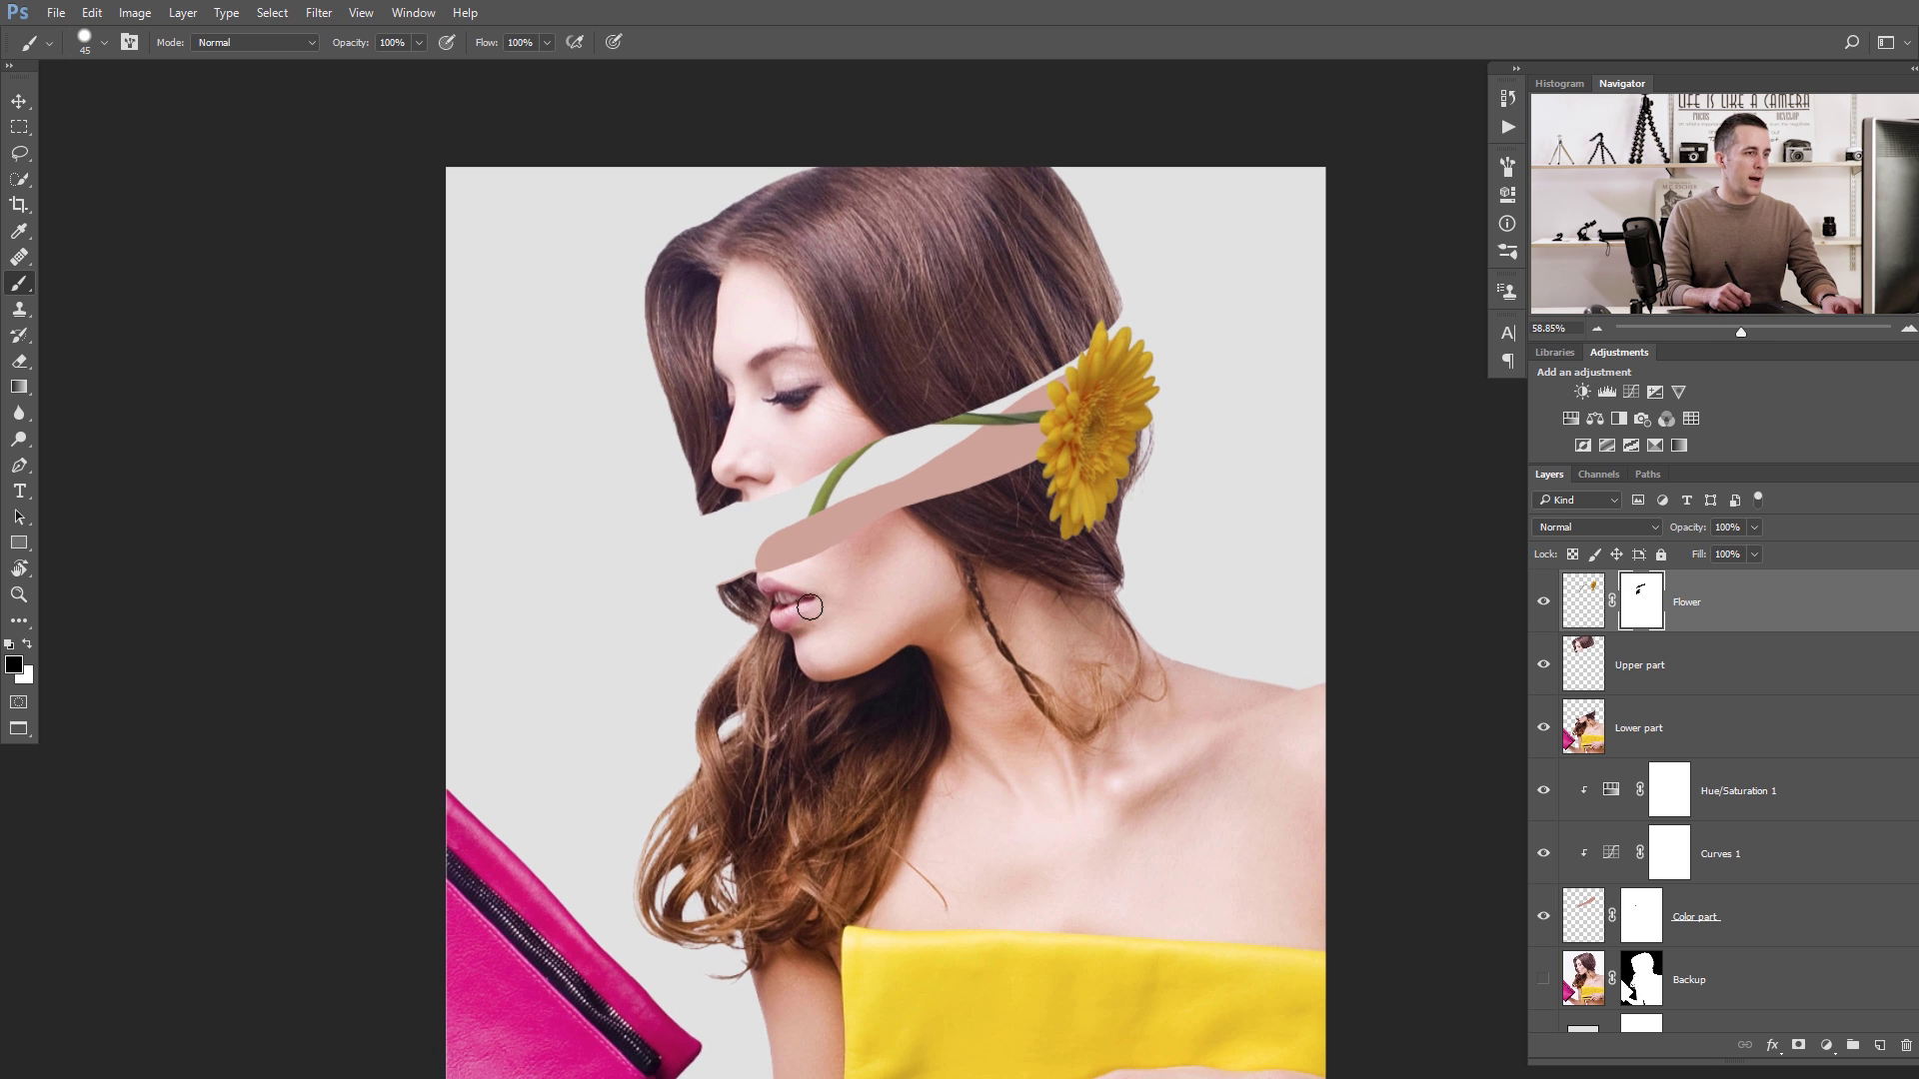
left_click(1594, 619)
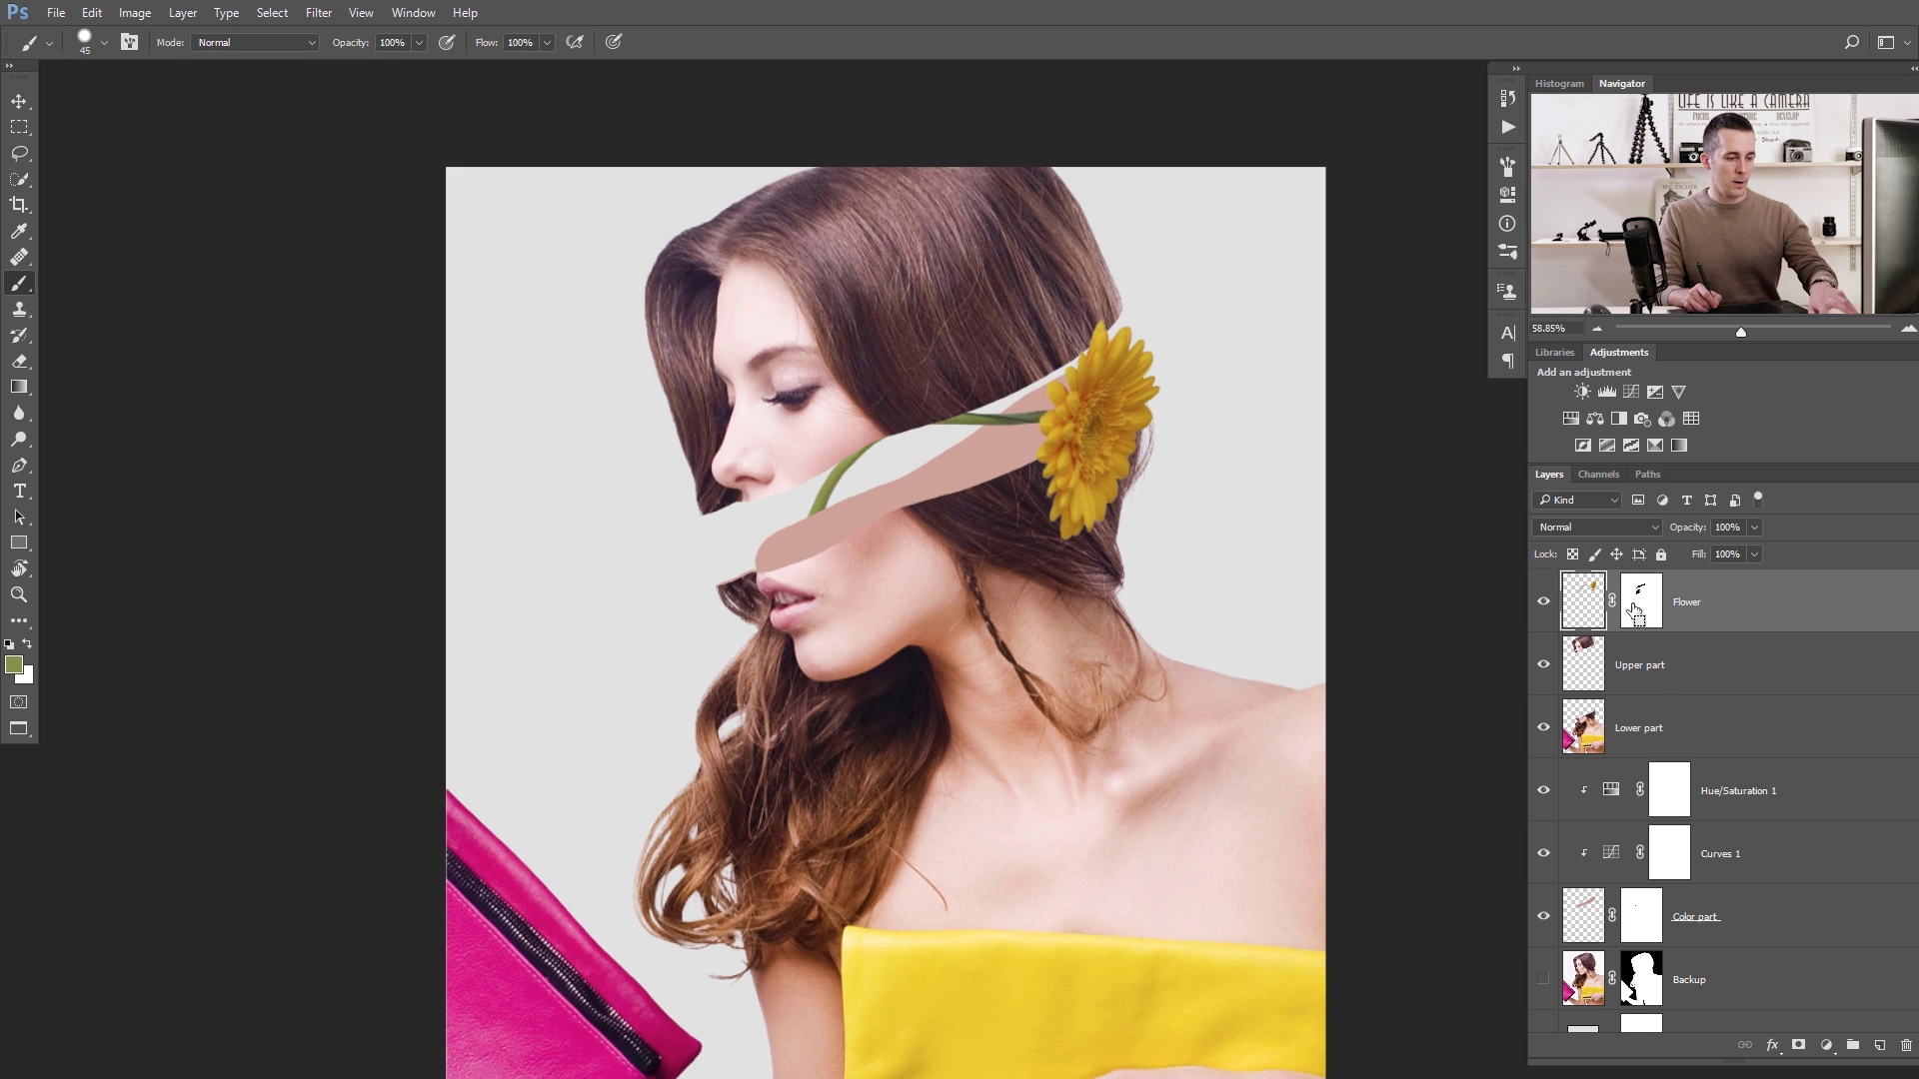
key("ctrl+j")
right_click(1640, 600)
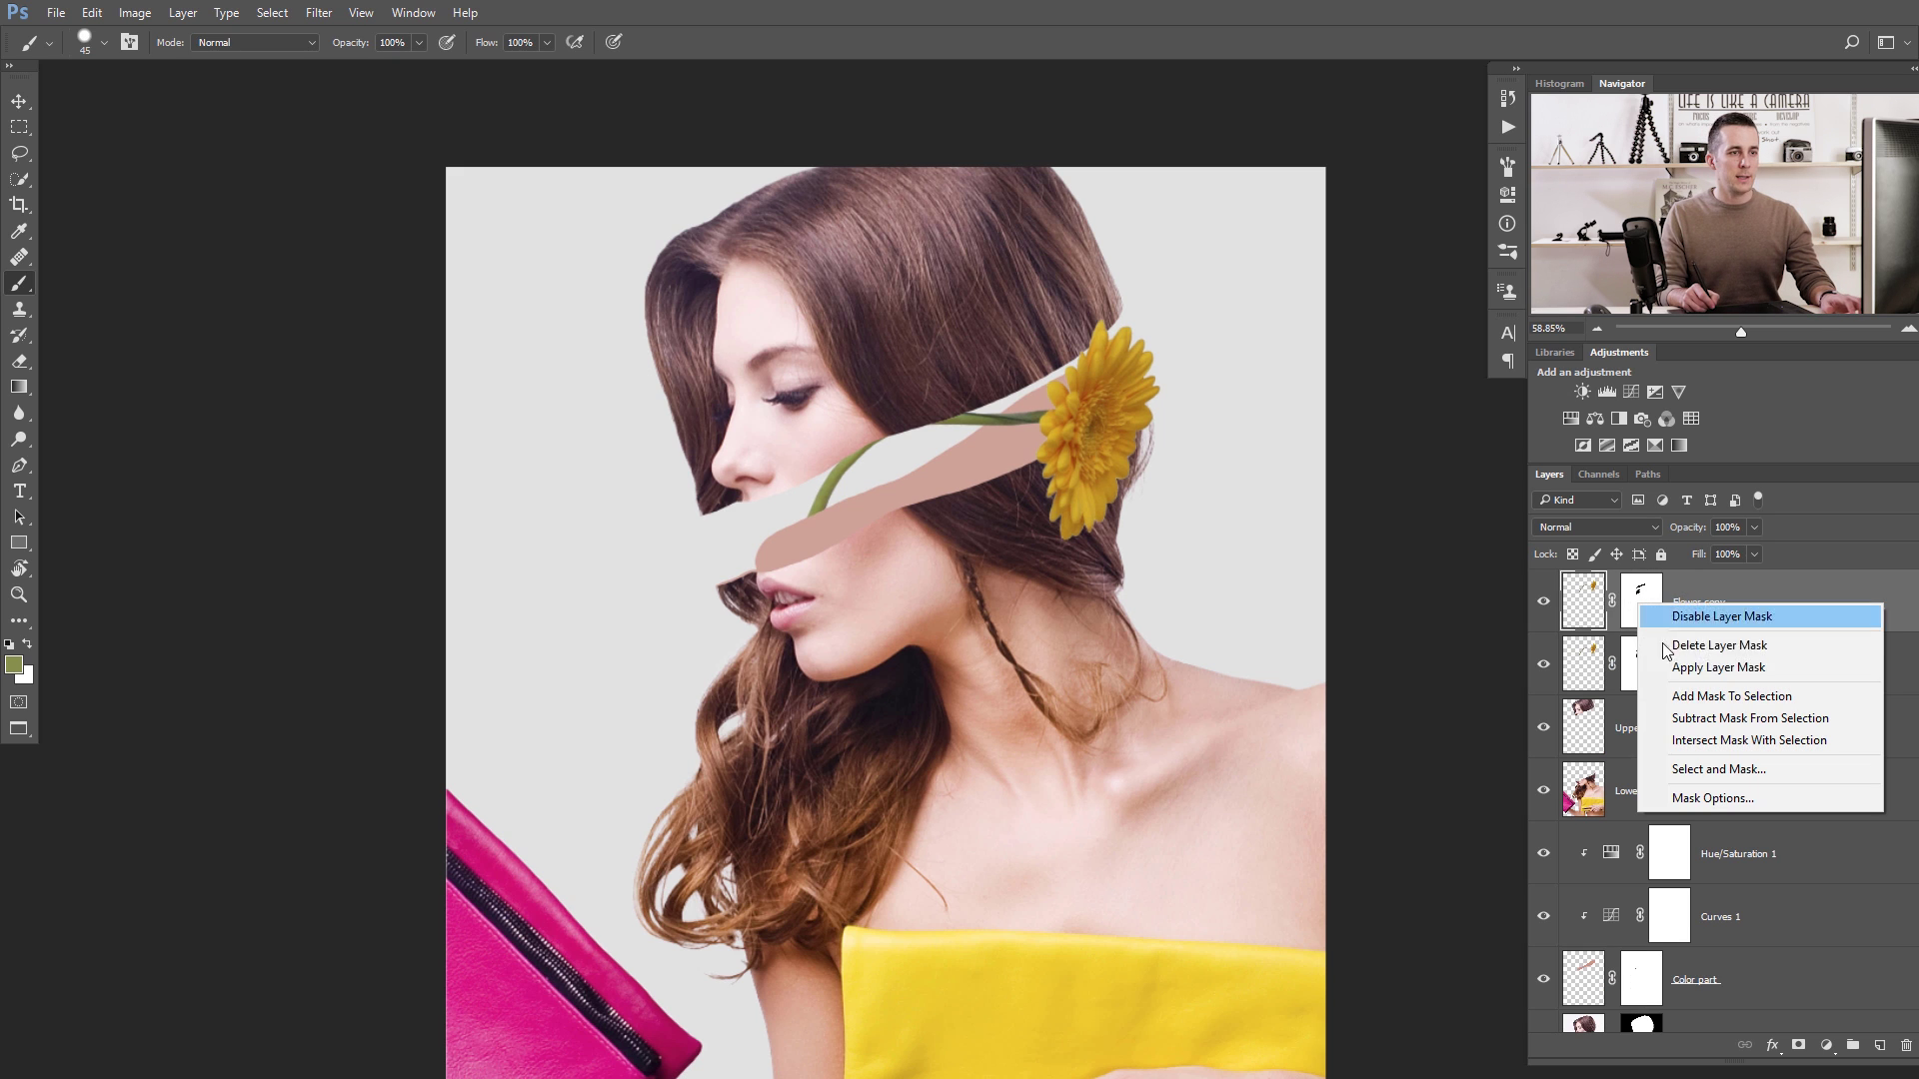
left_click(1719, 648)
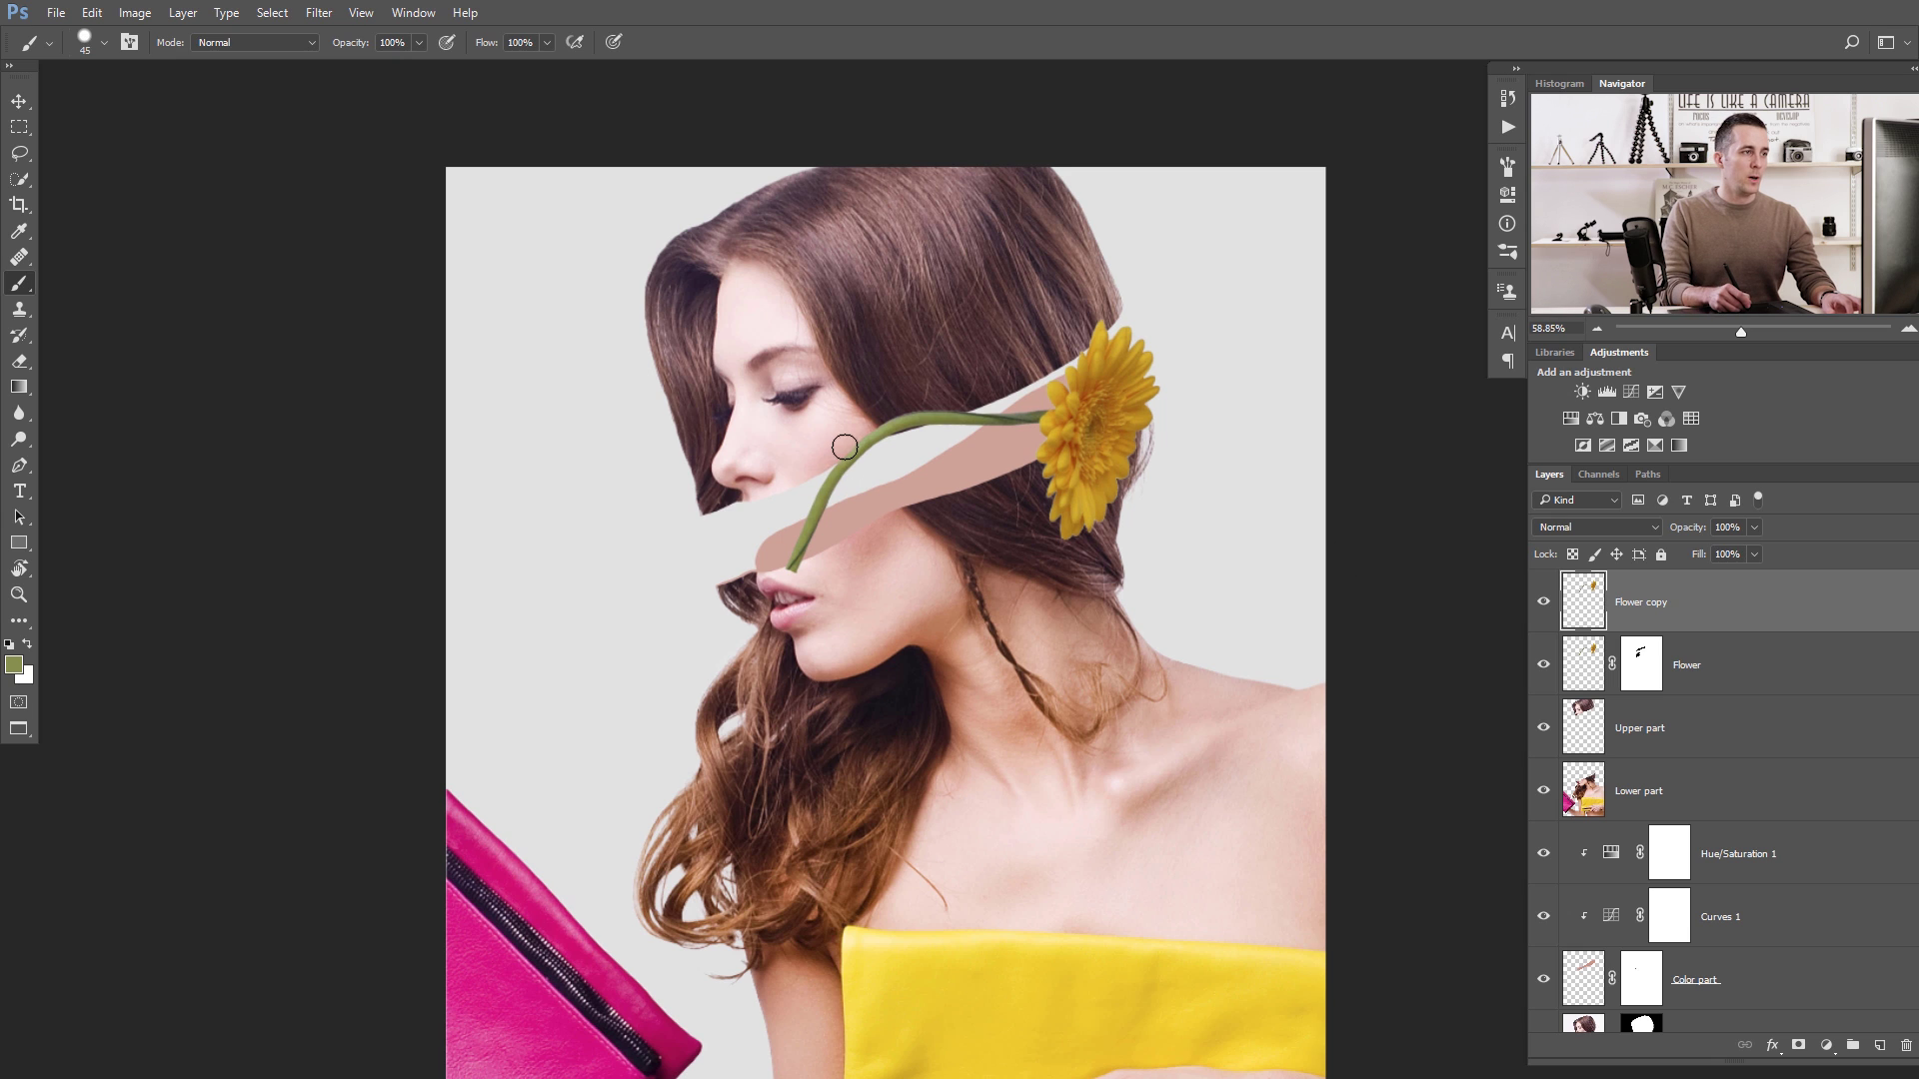
Lasso the curved stem section on Flower copy, put it on its own layer, and remove the Flower copy layer.
key("l")
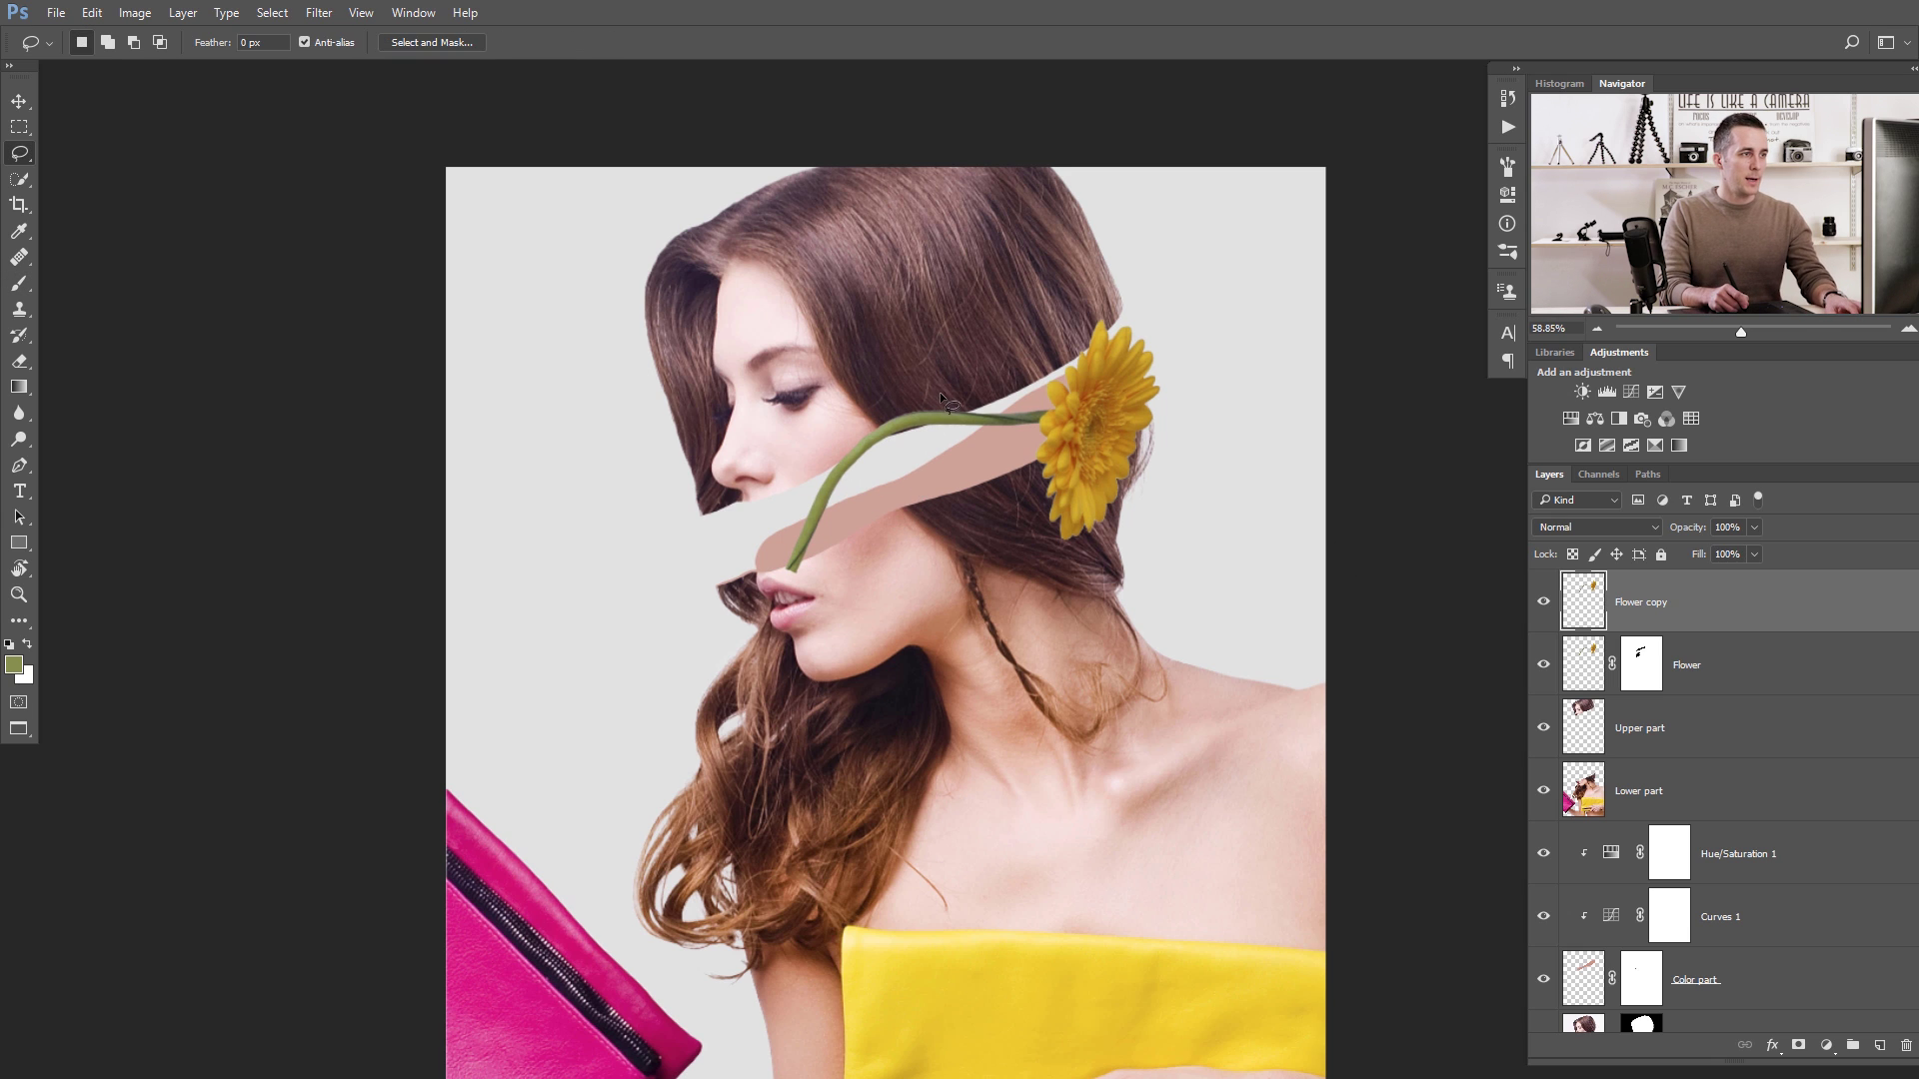
mouse_move(942, 386)
left_mouse_down()
mouse_move(954, 458)
mouse_move(790, 622)
mouse_move(754, 485)
mouse_move(870, 380)
mouse_move(956, 384)
left_mouse_up()
key("ctrl+shift+alt+n")
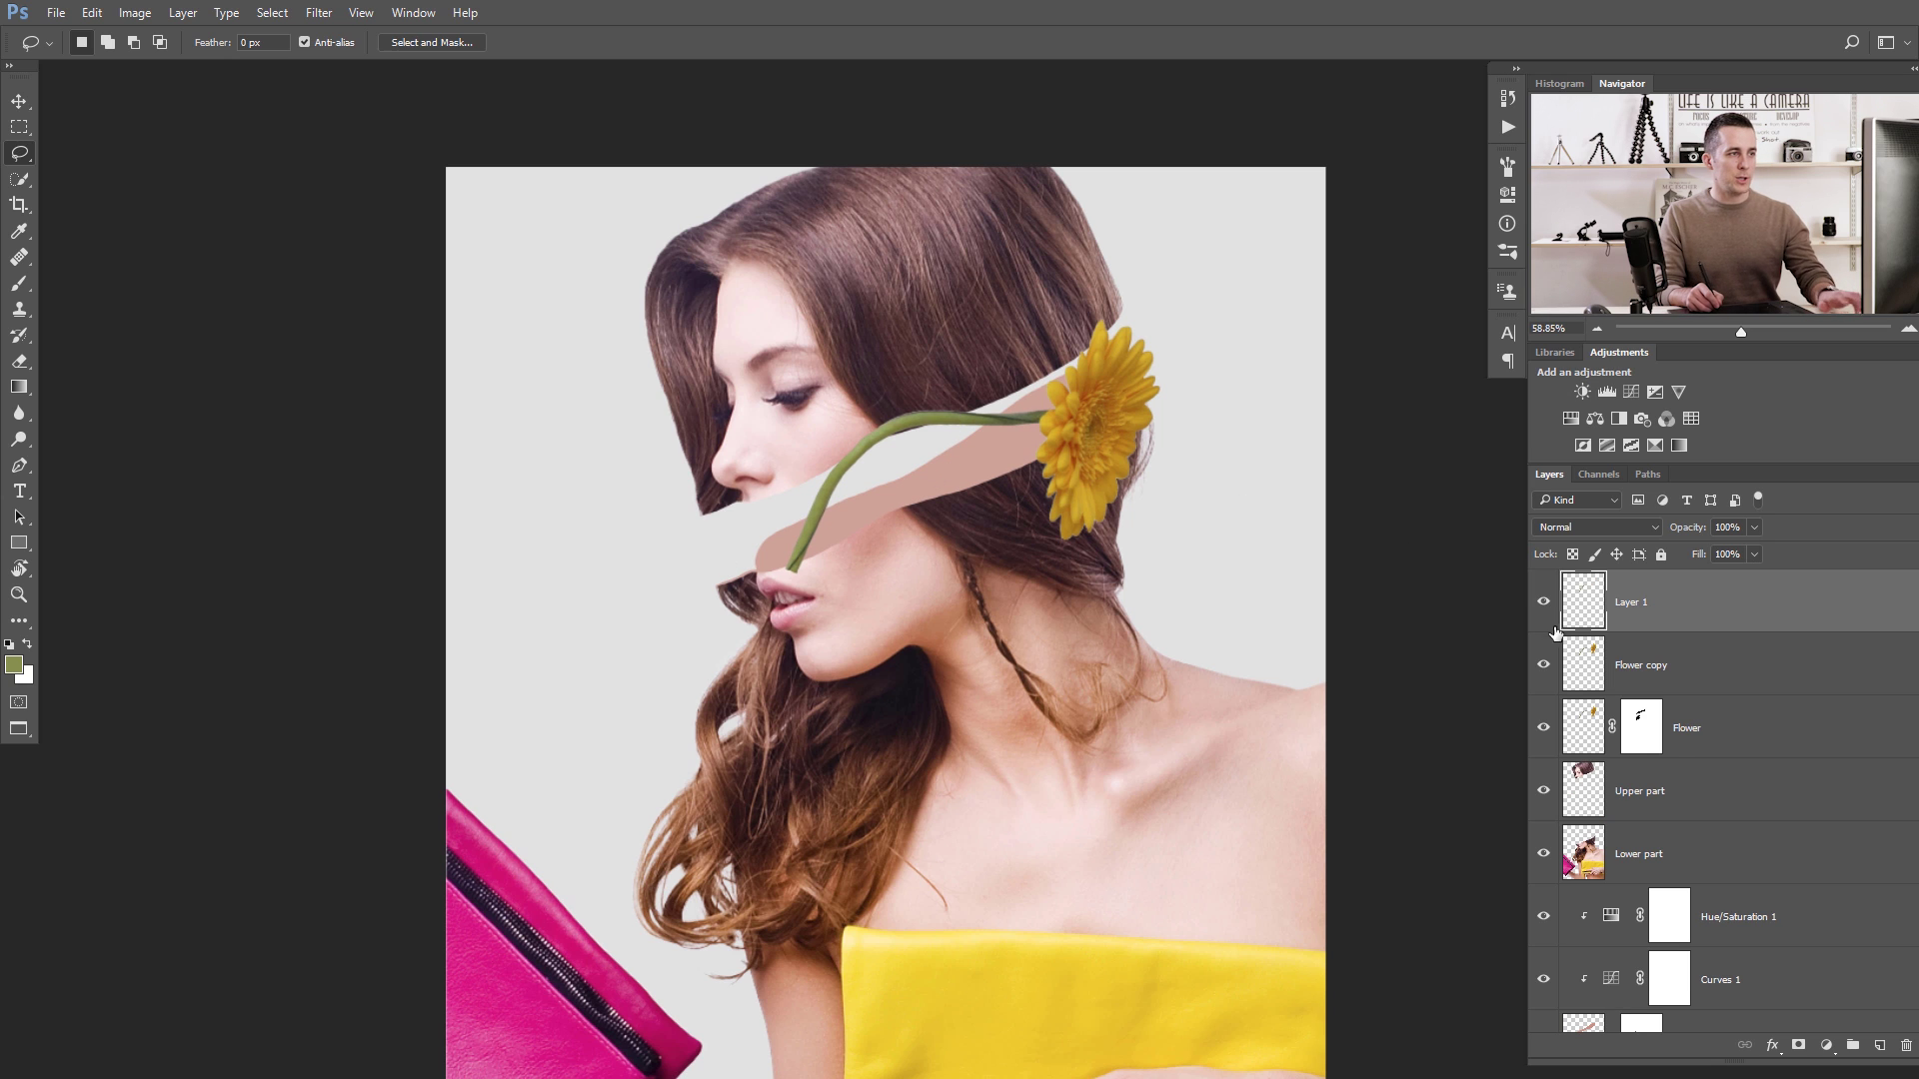
left_click(1589, 667)
key("ctrl+e")
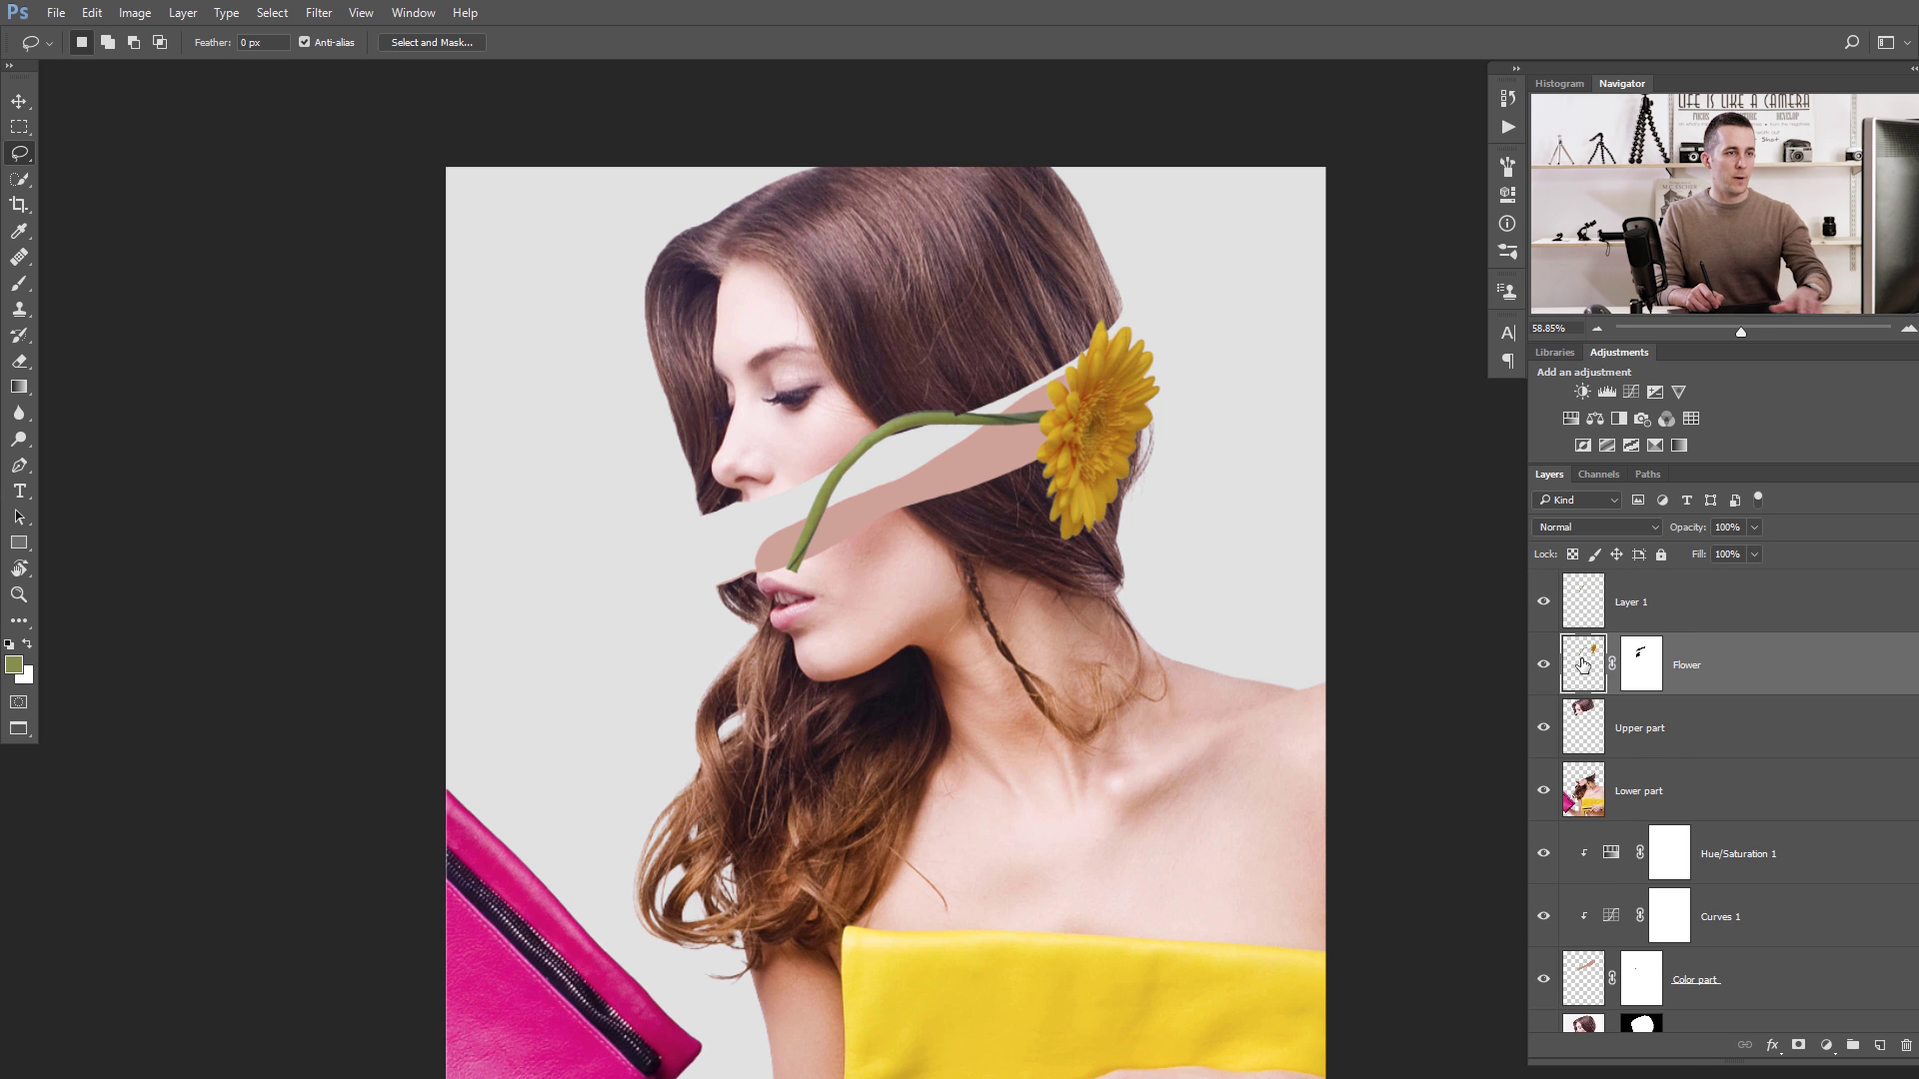
Rename the new stem layer as Handle.
double_click(1635, 605)
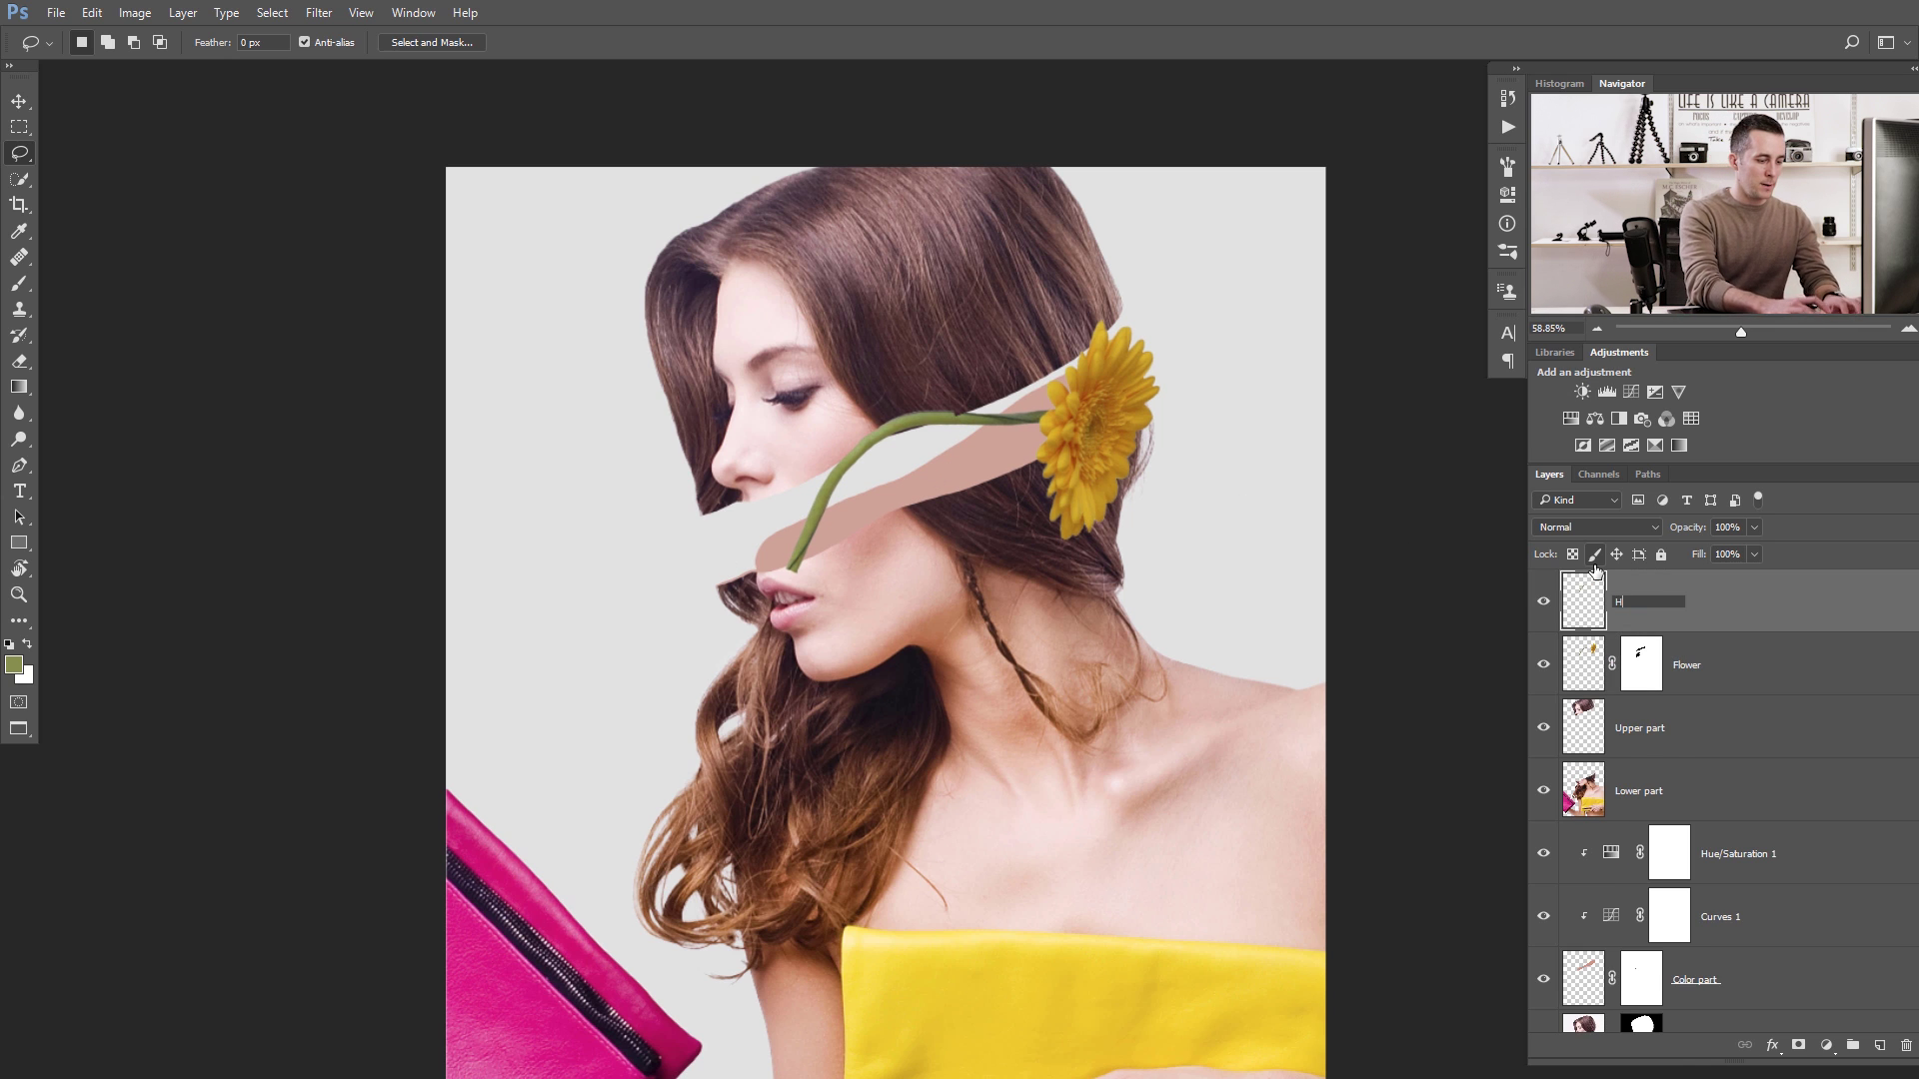
type("Handle")
key("Return")
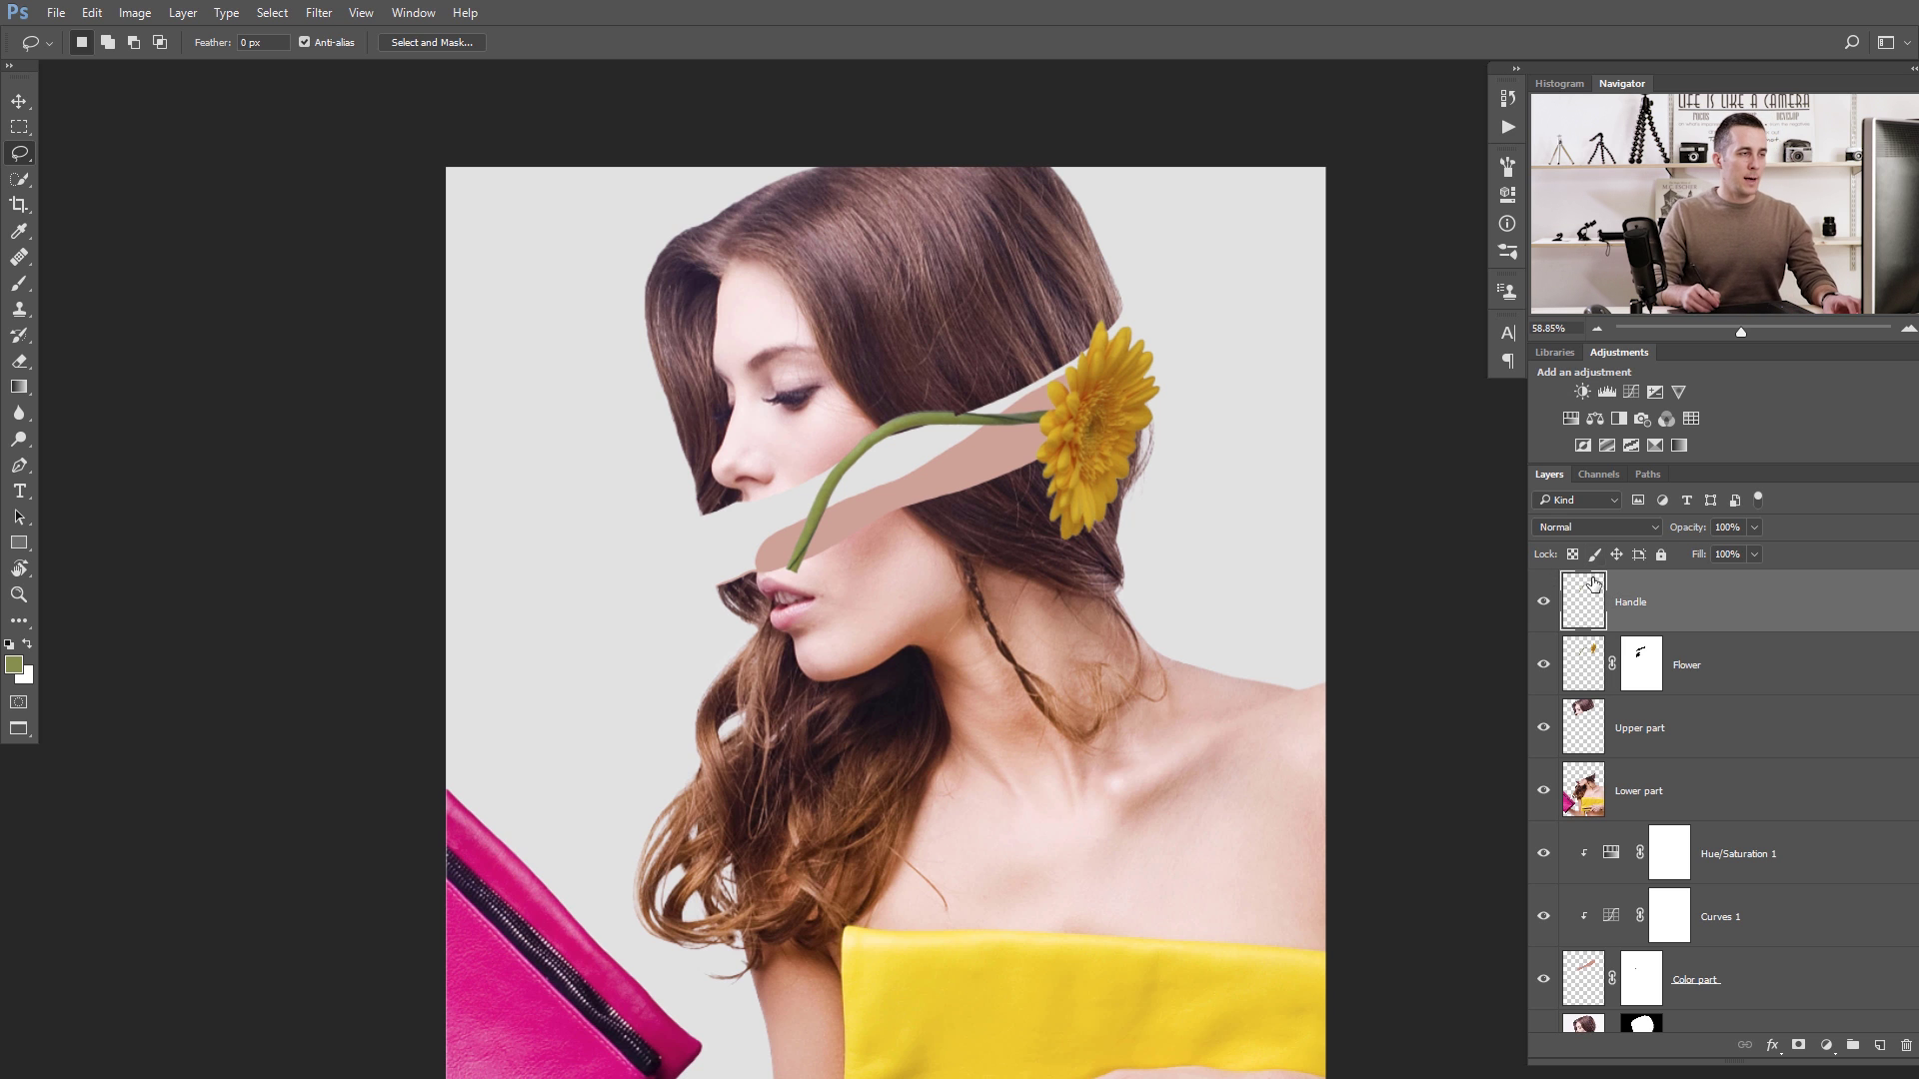
Move the Handle stem piece down over the hair below the lips, rotate it about -64 degrees, and apply the transform.
key("v")
left_click_drag(821, 523, 730, 798)
key("ctrl+t")
left_click_drag(917, 672, 724, 632)
left_click_drag(769, 797, 787, 841)
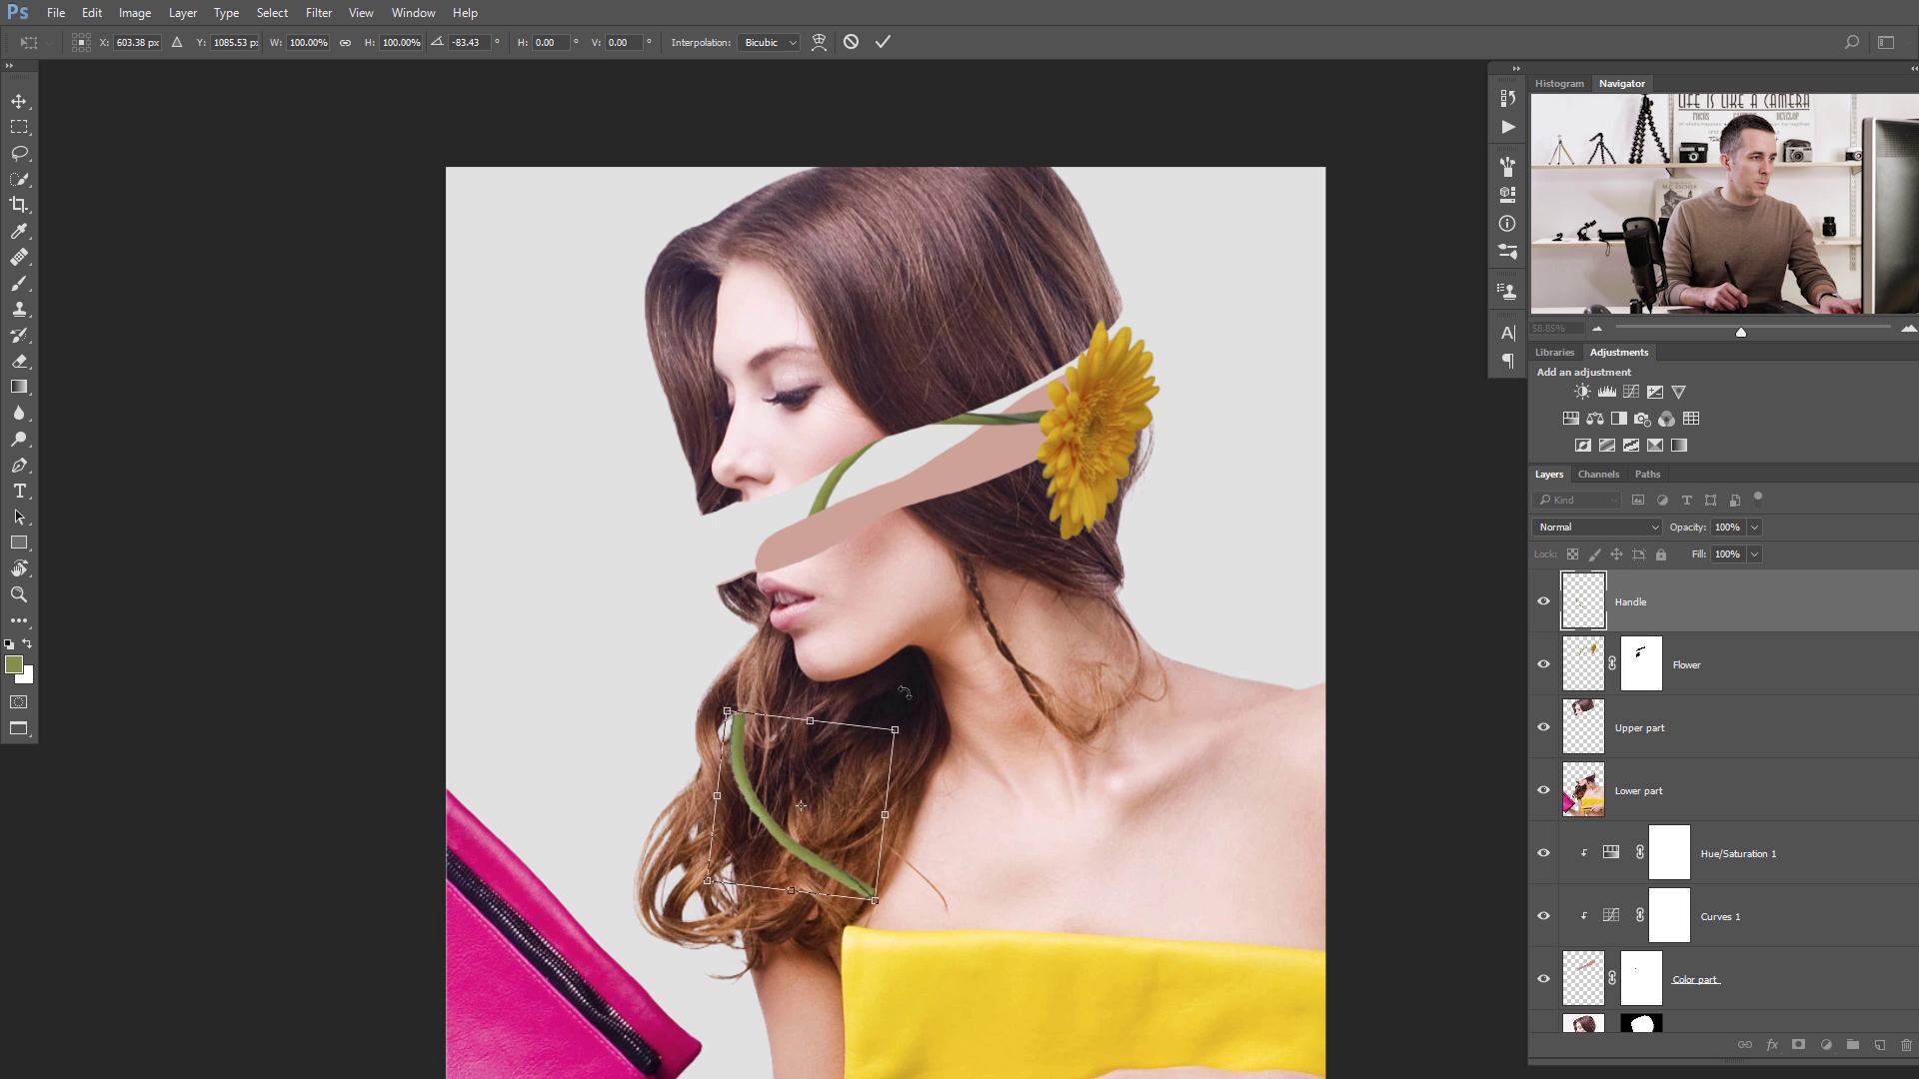
left_click_drag(851, 670, 911, 712)
left_click(794, 740)
left_click_drag(711, 766, 620, 794)
left_click_drag(833, 687, 796, 672)
left_click_drag(650, 792, 692, 768)
key("Return")
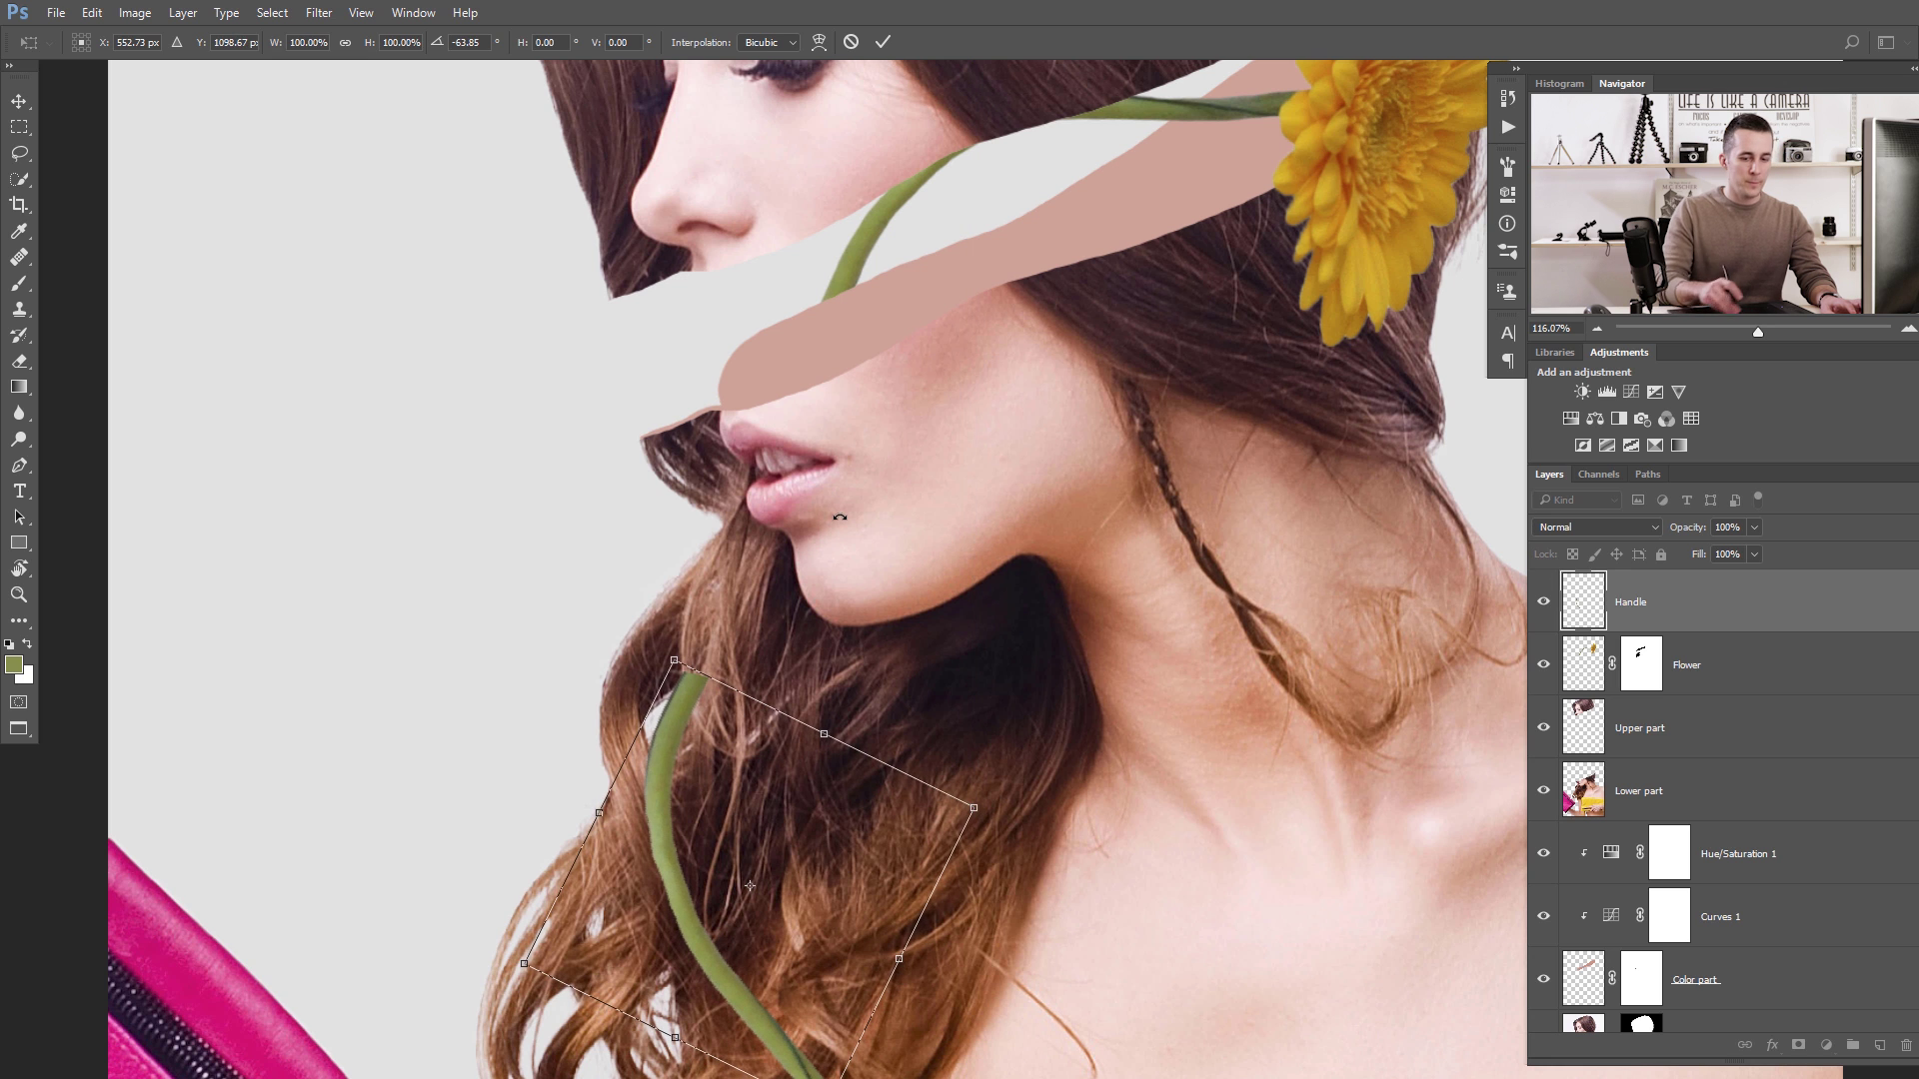
Start Puppet Warp on the Handle layer and place two pins along the upper part of the stem piece.
scroll(731, 672, "down", 2)
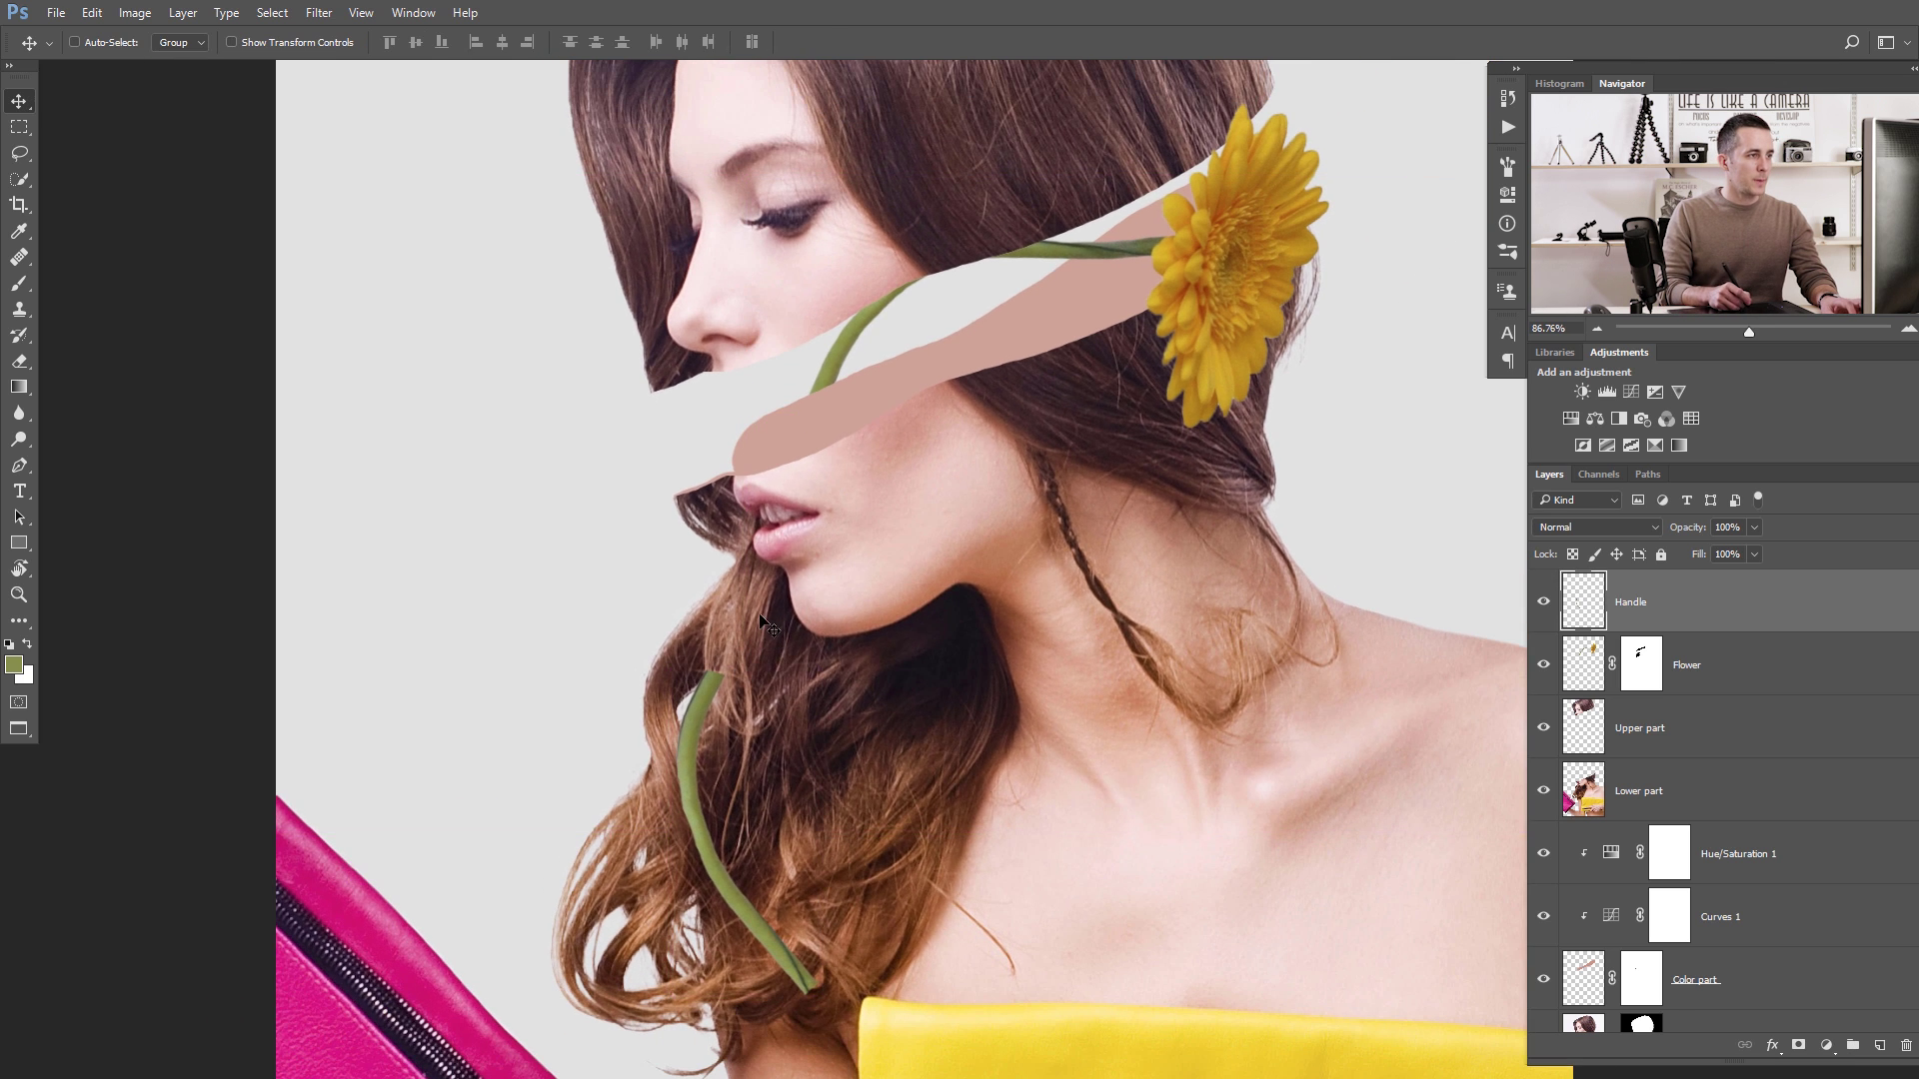
scroll(720, 739, "down", 2)
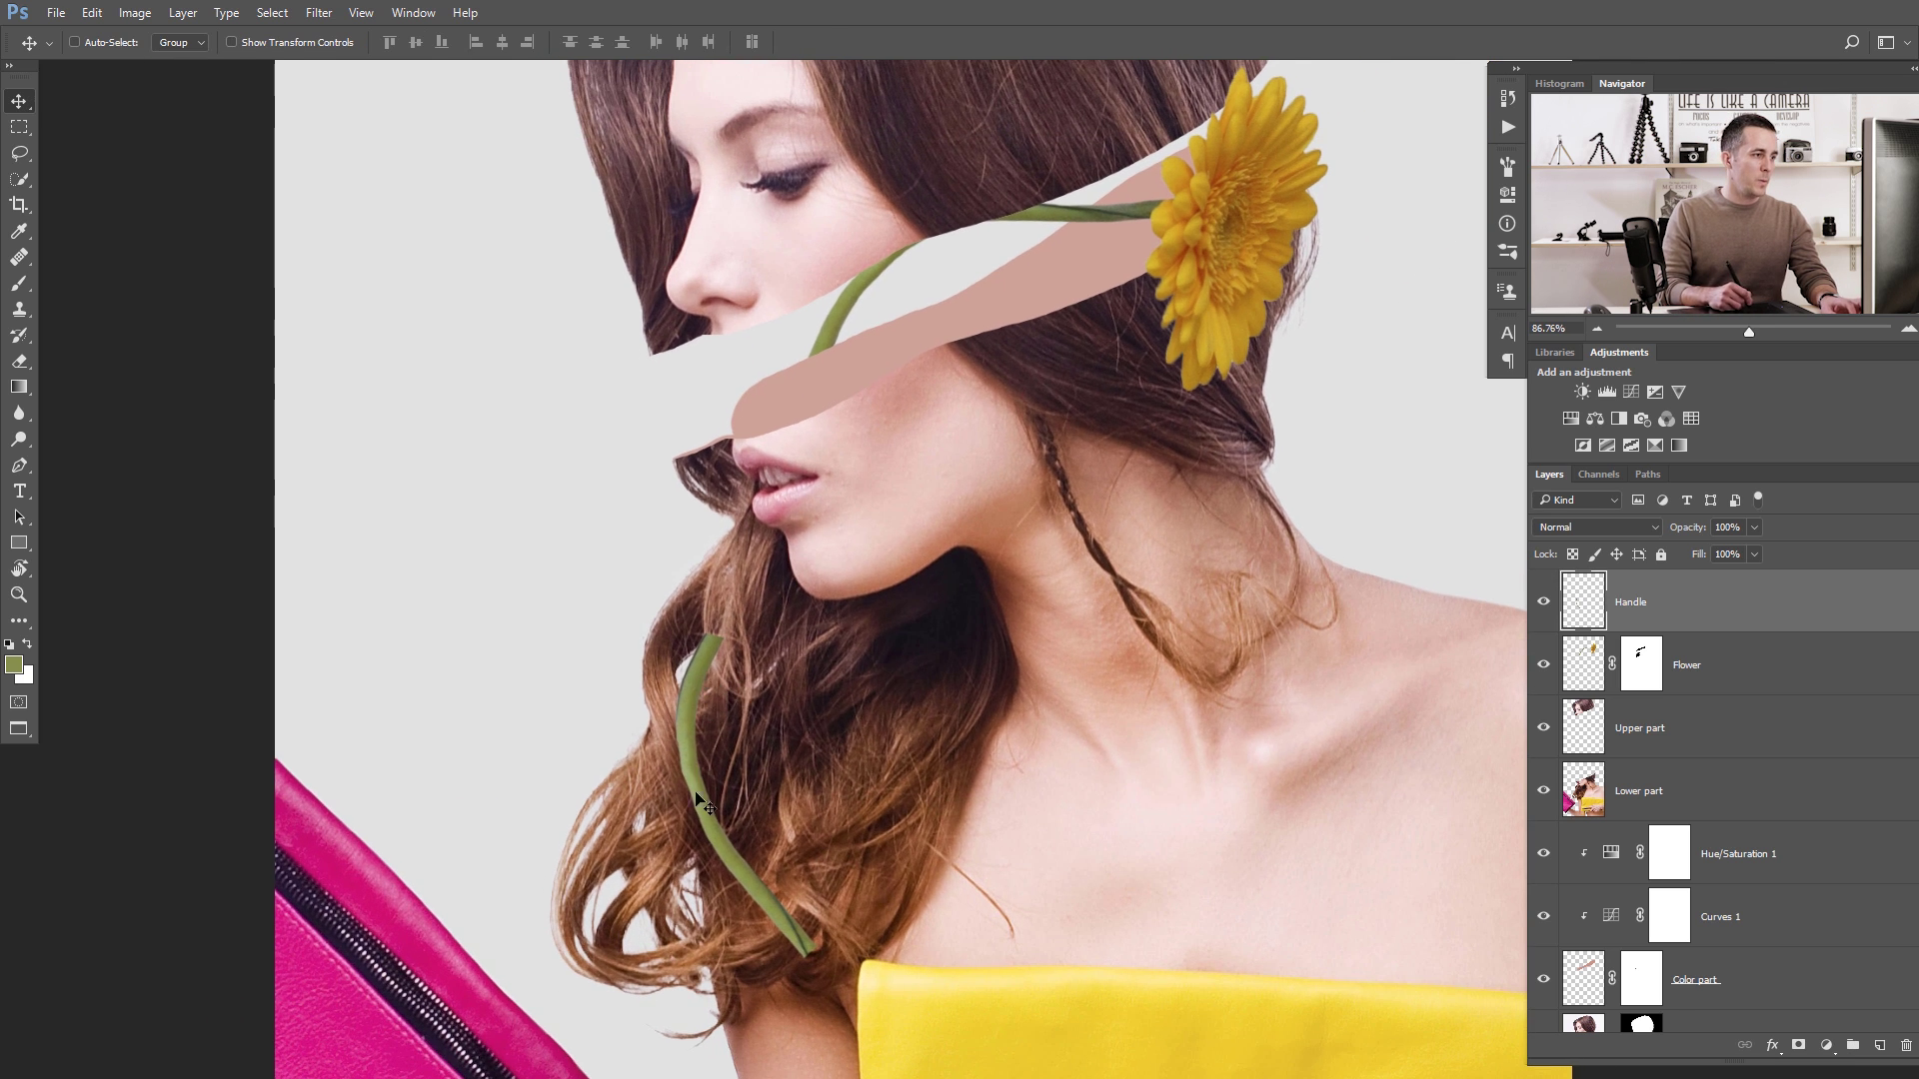
left_click(135, 12)
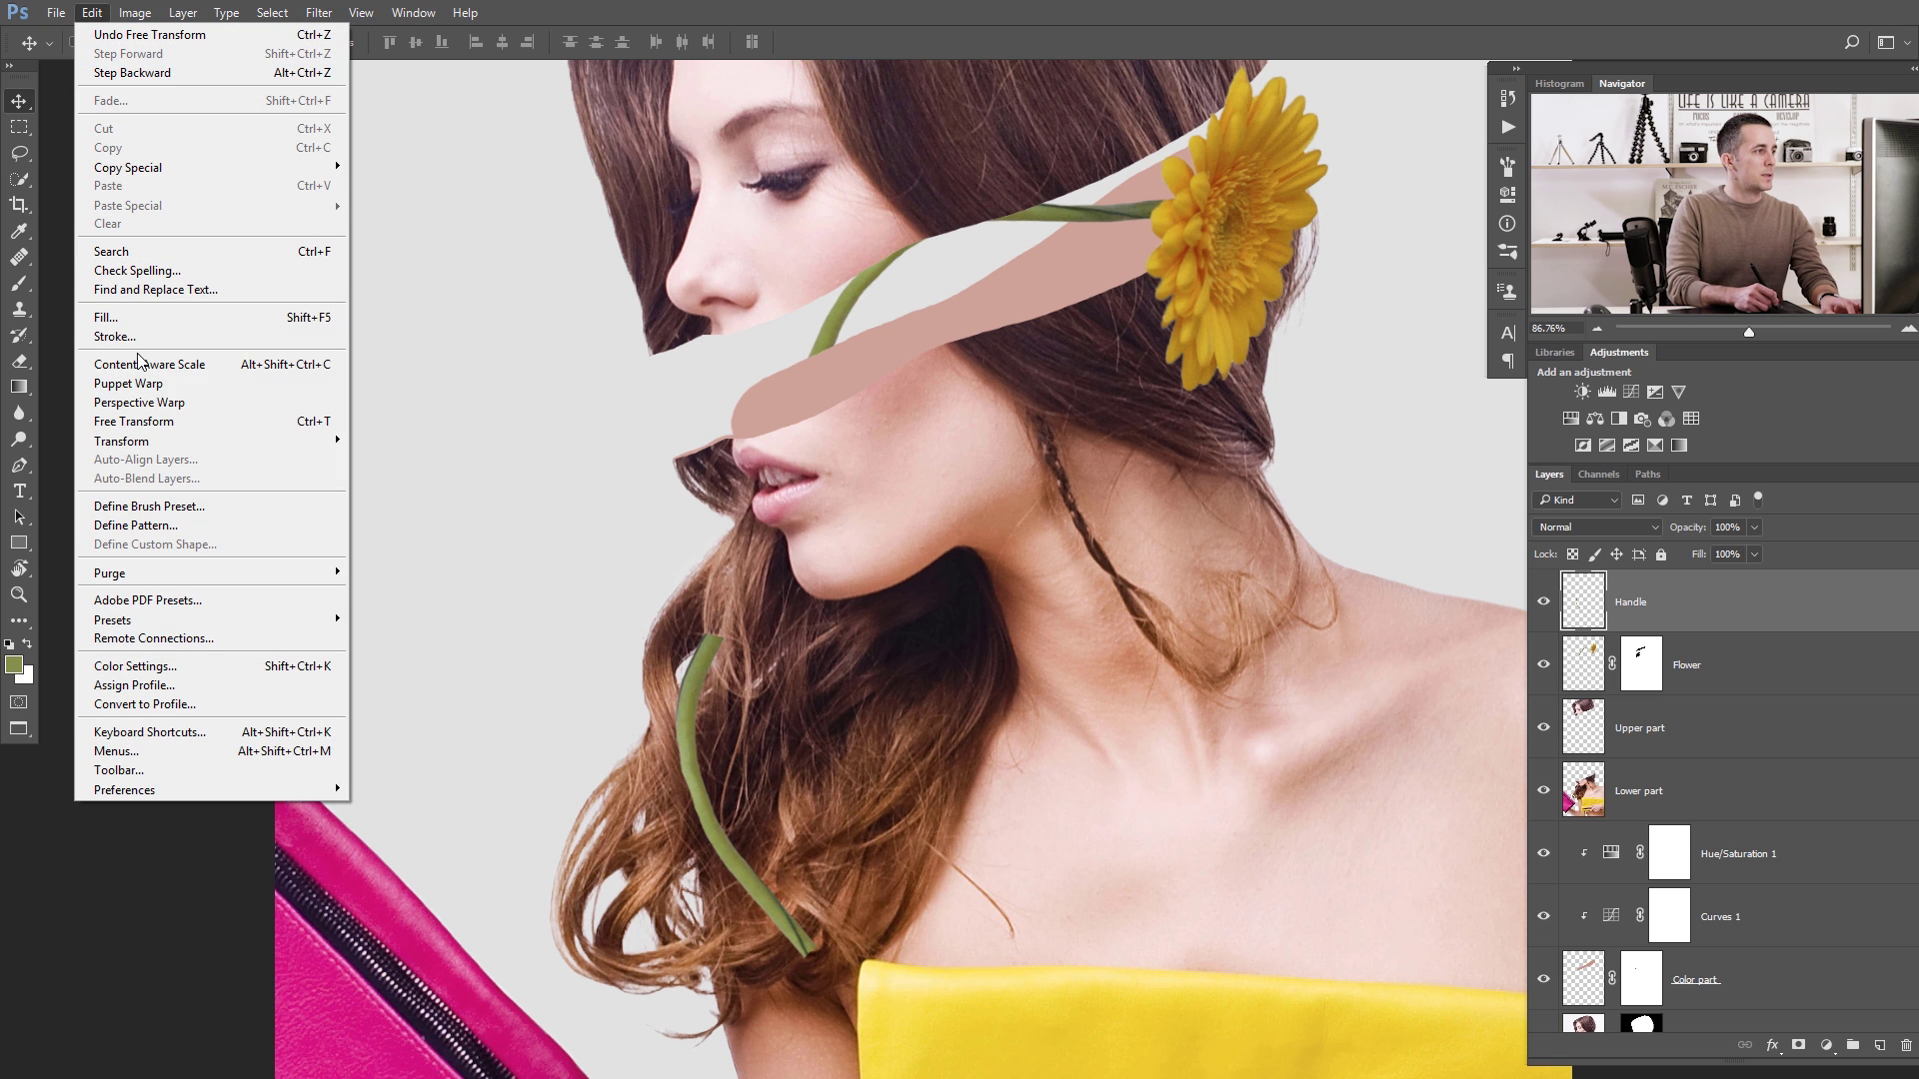
left_click(127, 383)
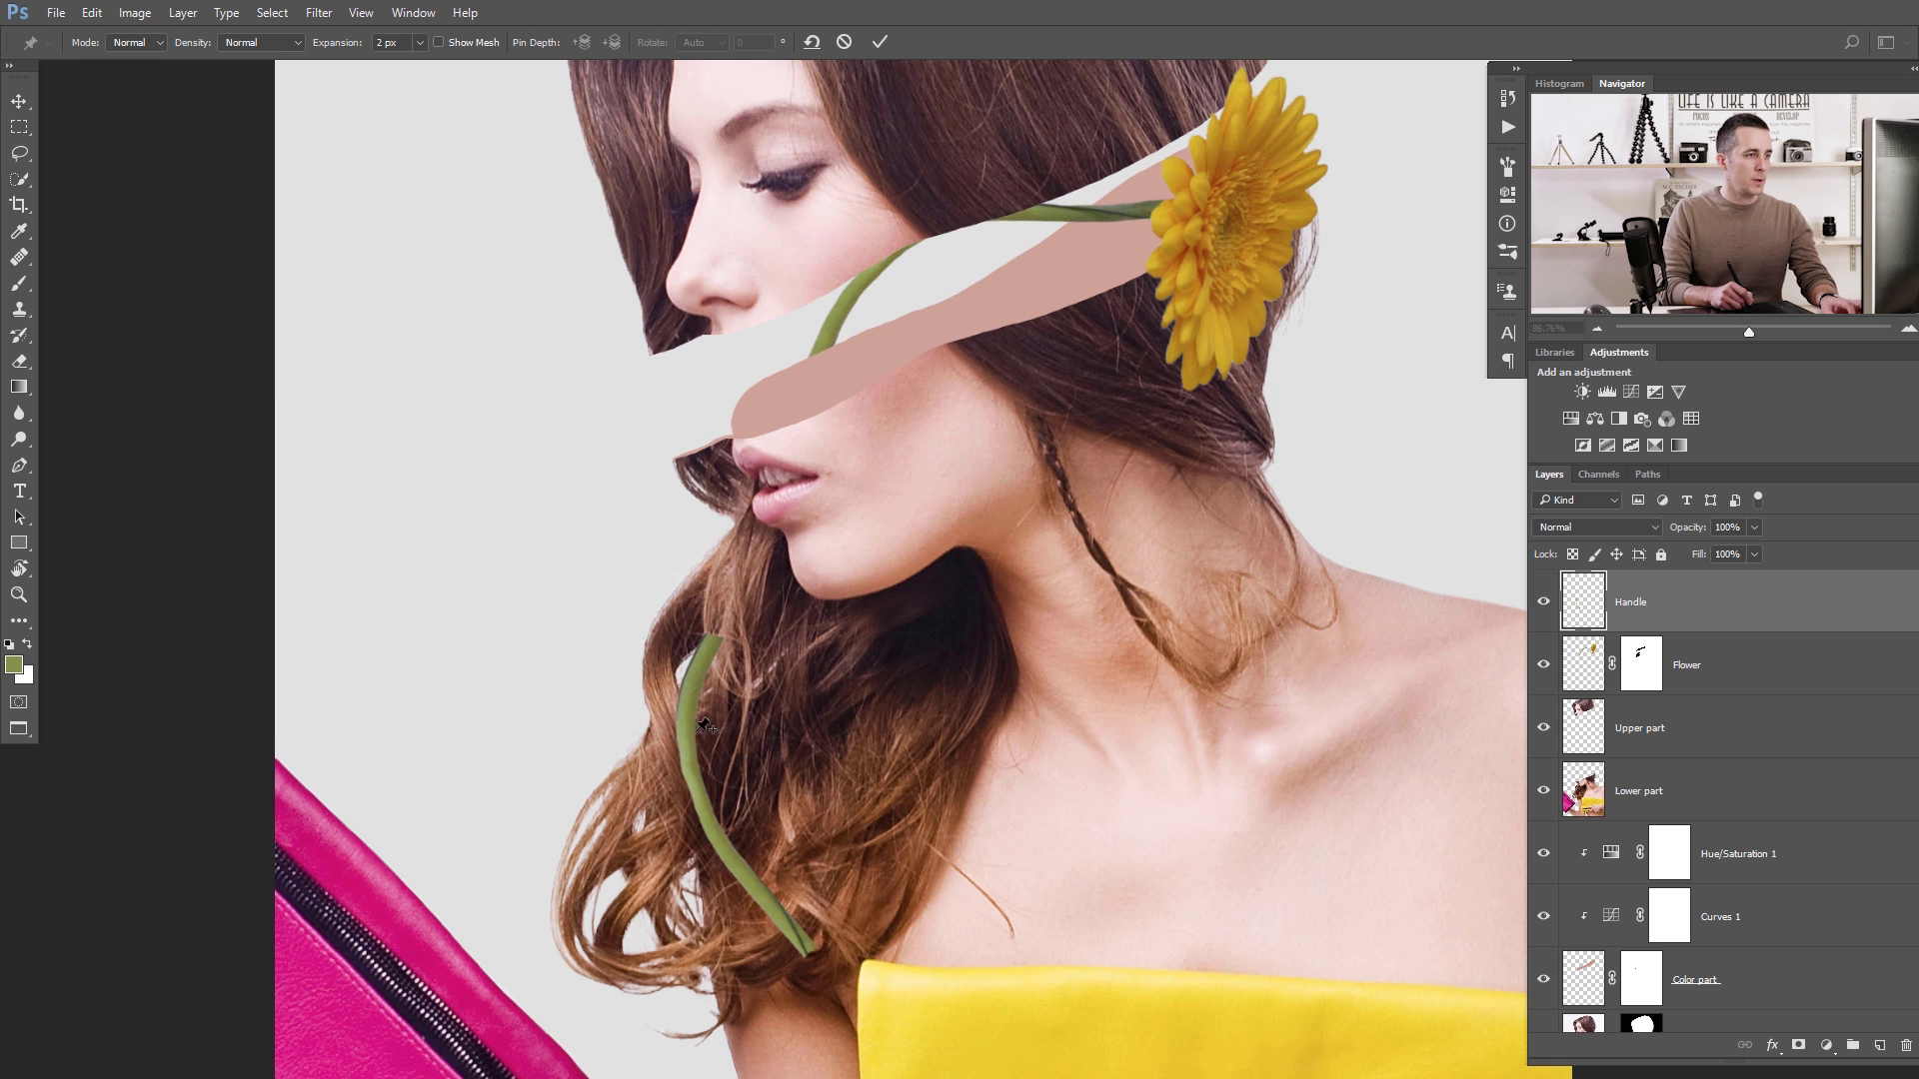
scroll(732, 729, "up", 4)
left_click(732, 591)
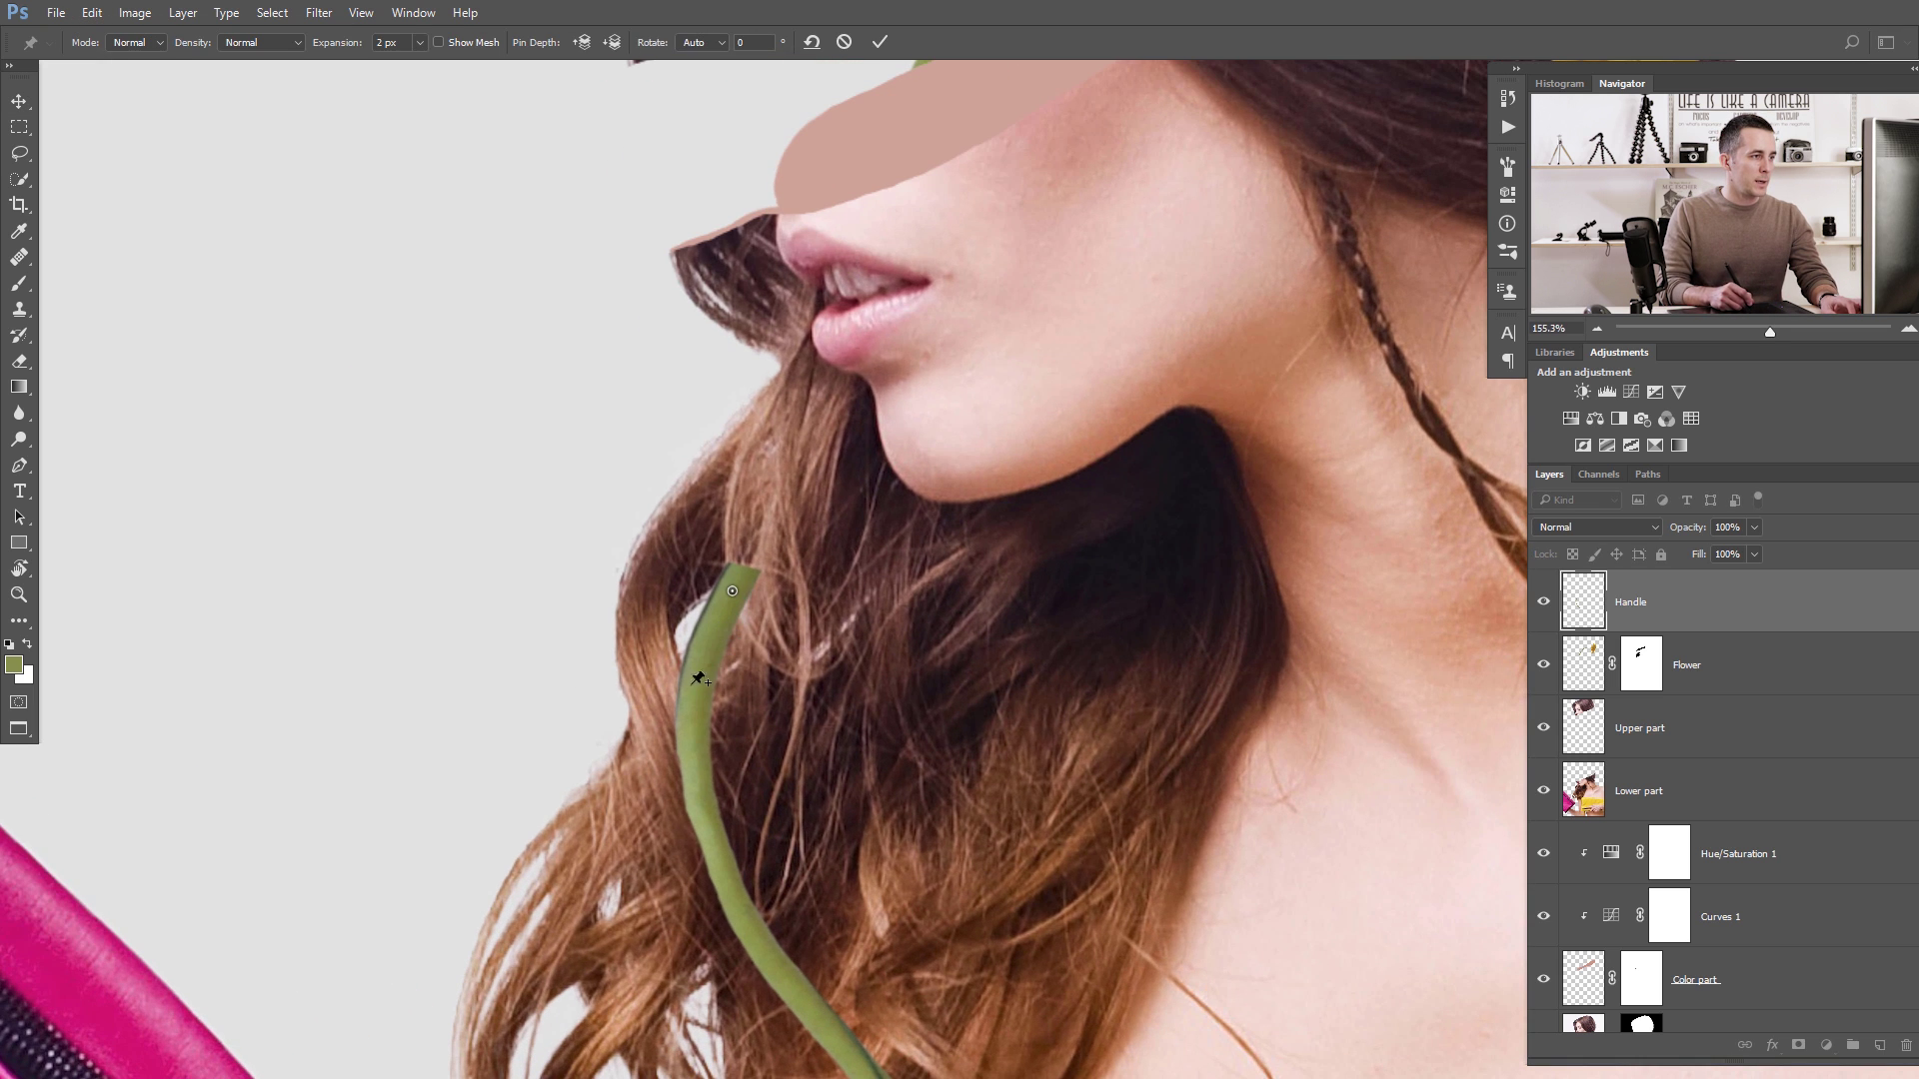
left_click(694, 714)
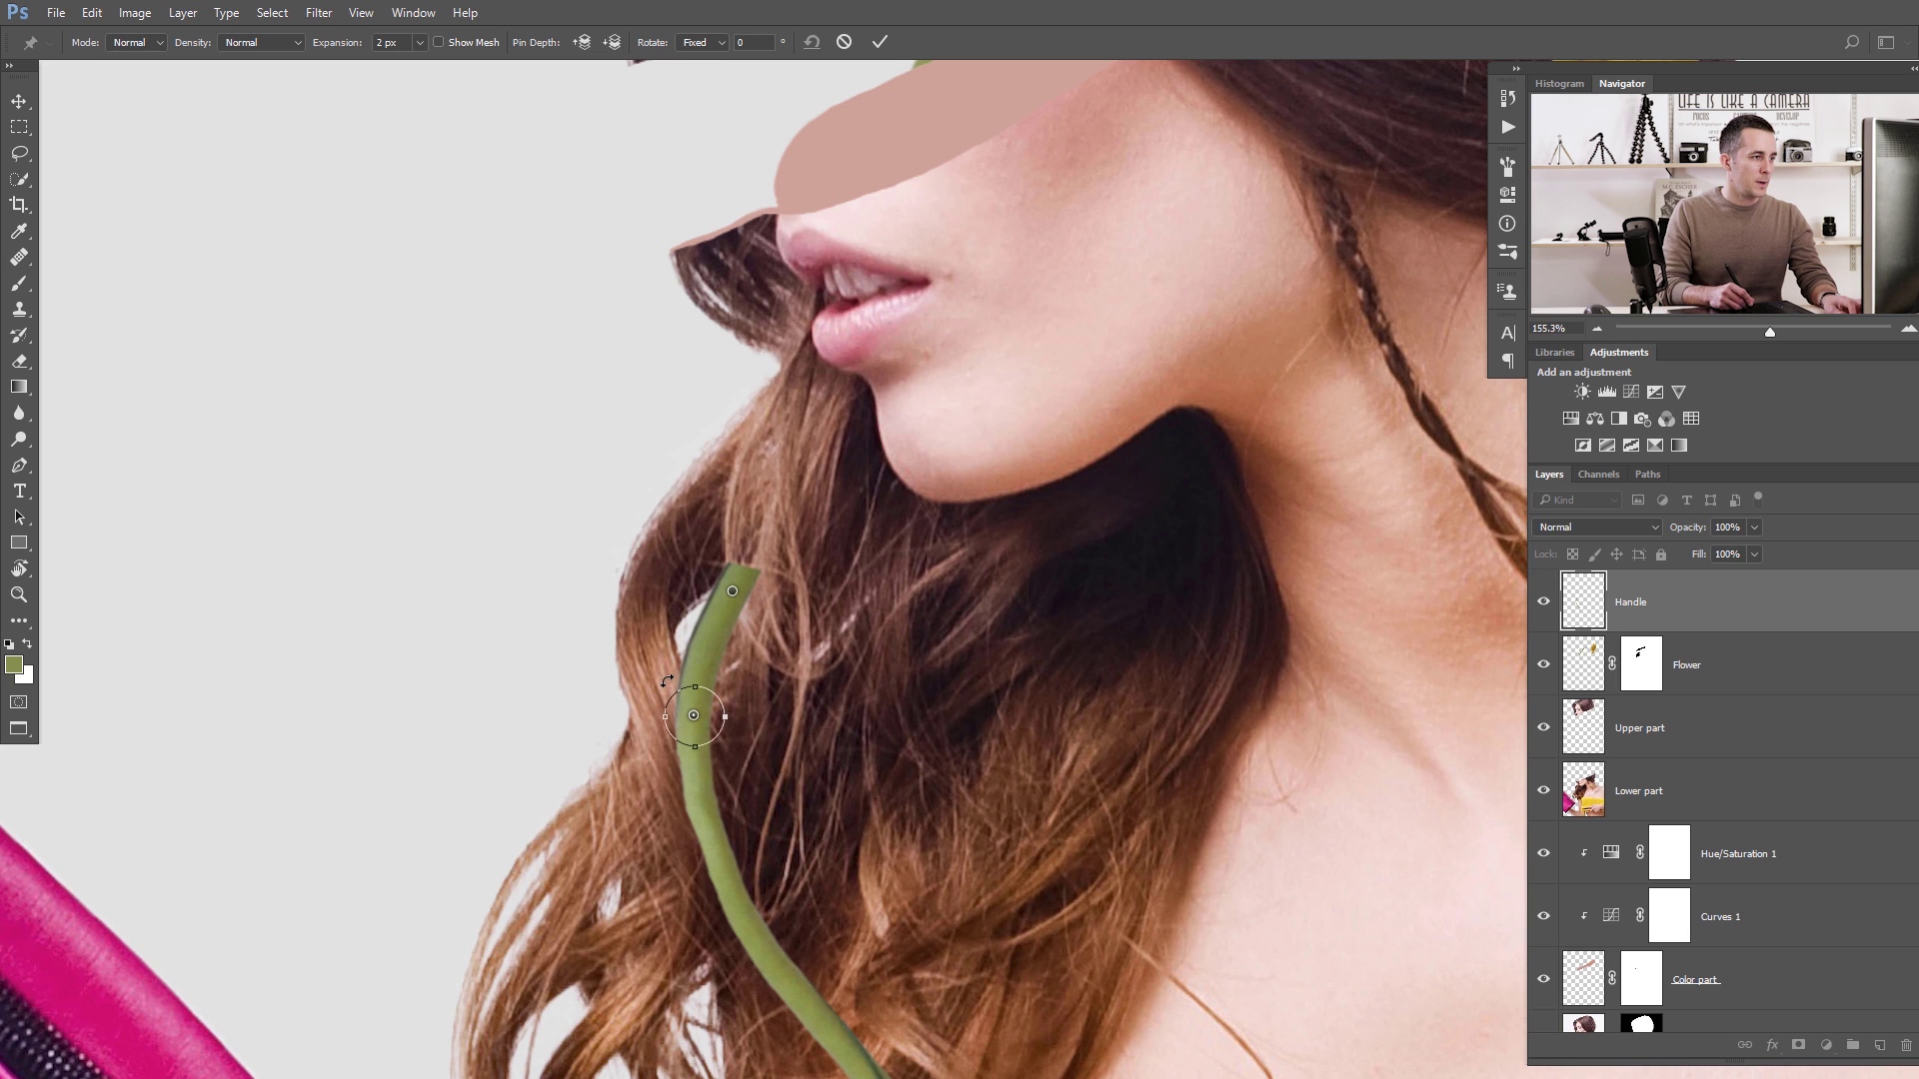
Pin the stem piece further down and rotate that pin about -42 degrees to curl its lower end round towards the shoulder.
mouse_move(657, 669)
left_mouse_down()
mouse_move(641, 689)
mouse_move(652, 673)
left_mouse_up()
left_click(733, 802)
left_click_drag(744, 762, 727, 734)
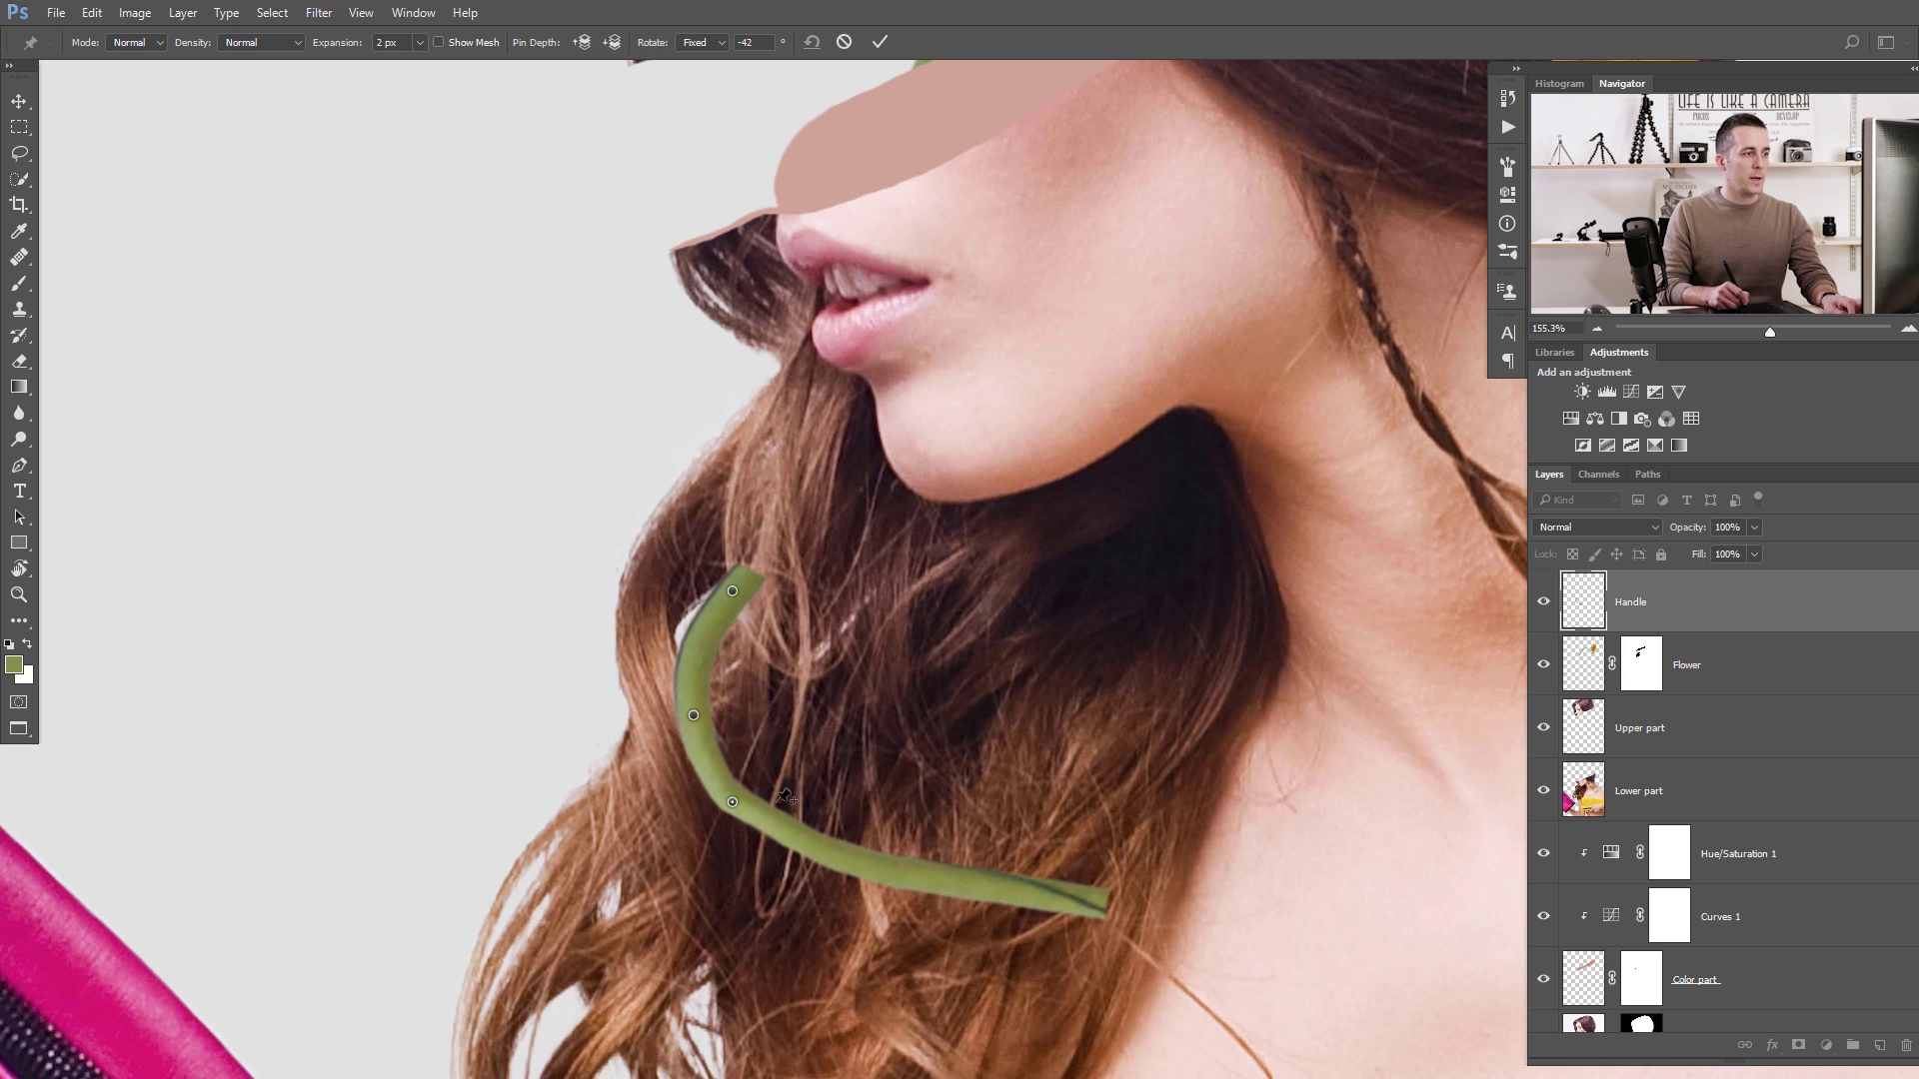
Pin the Handle stem just past its lower bend, rotate that pin about -61 degrees to lift the free end, and apply the Puppet Warp.
left_click_drag(762, 829, 801, 747)
key("ctrl+z")
left_click(788, 832)
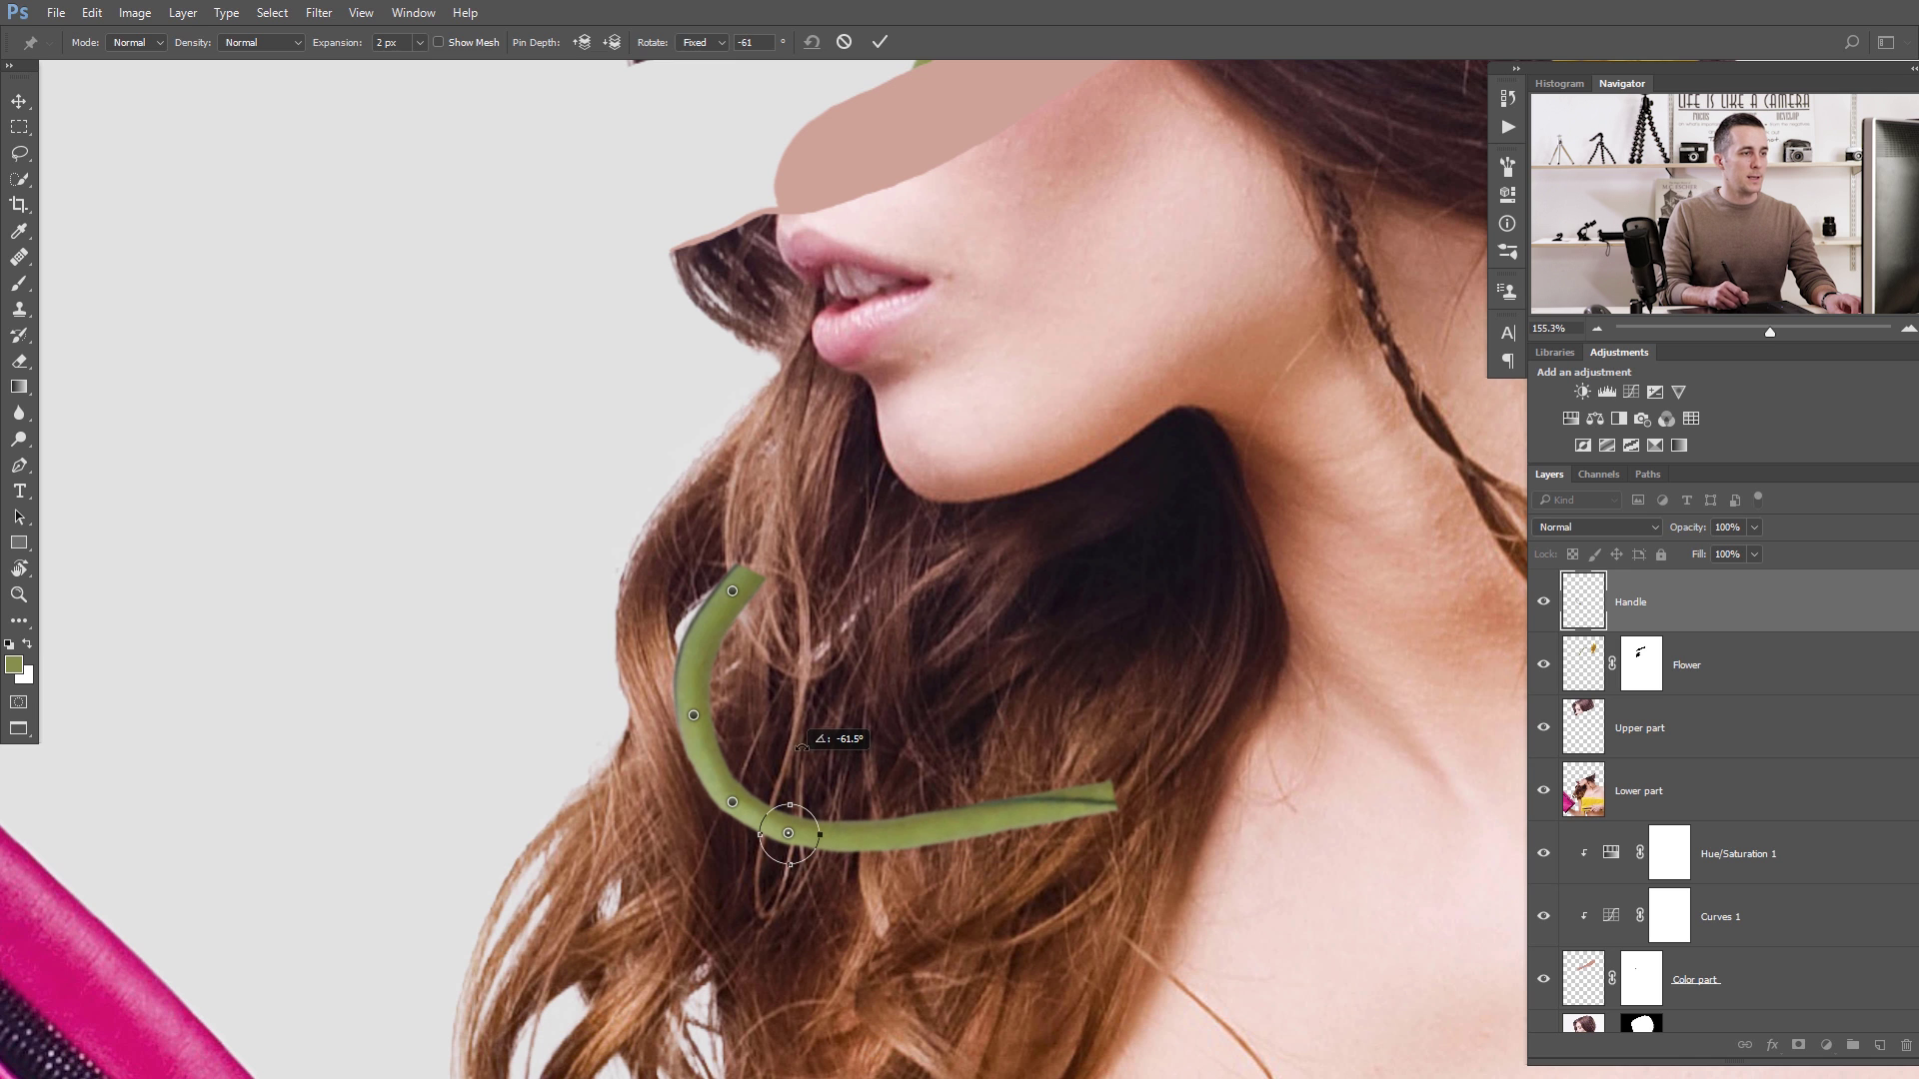
left_click(879, 41)
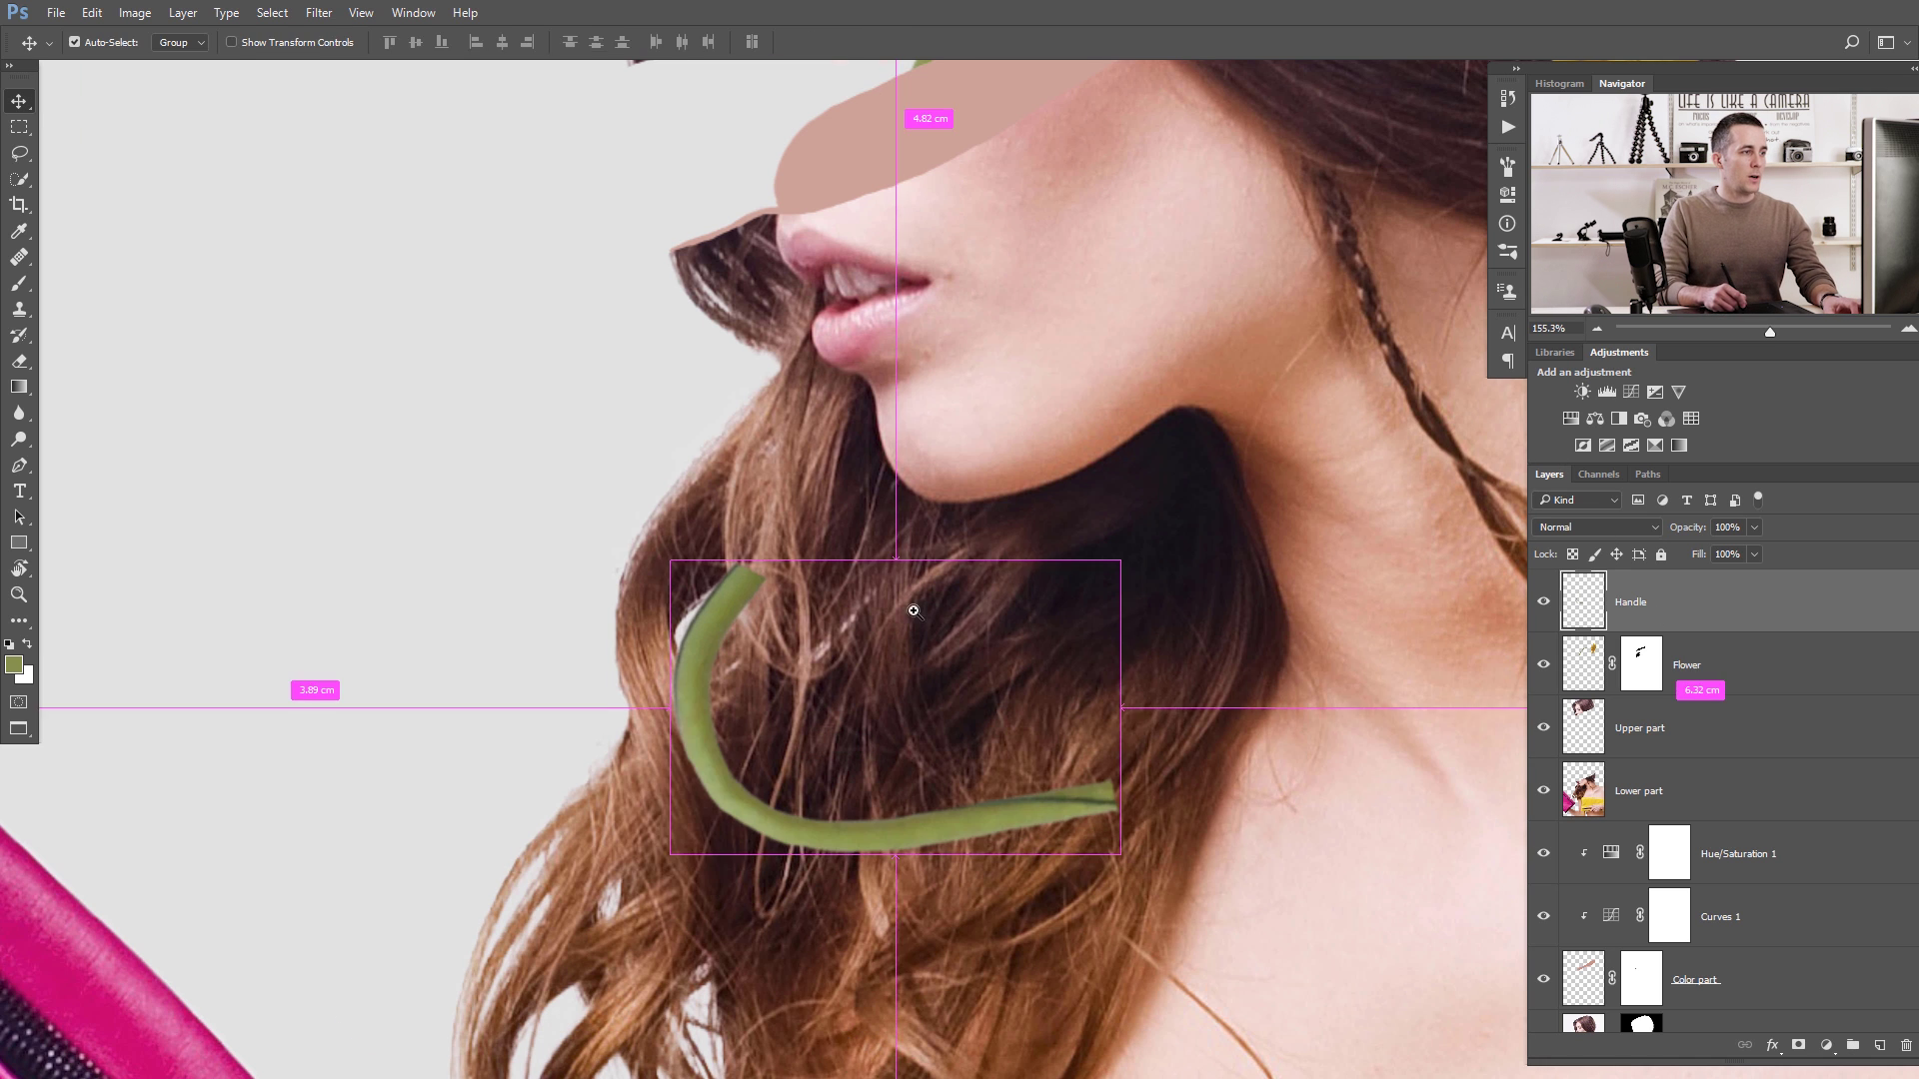
Add a layer mask to the Handle layer and load the Lower part layer's outline as a selection.
left_click_drag(914, 611, 696, 521)
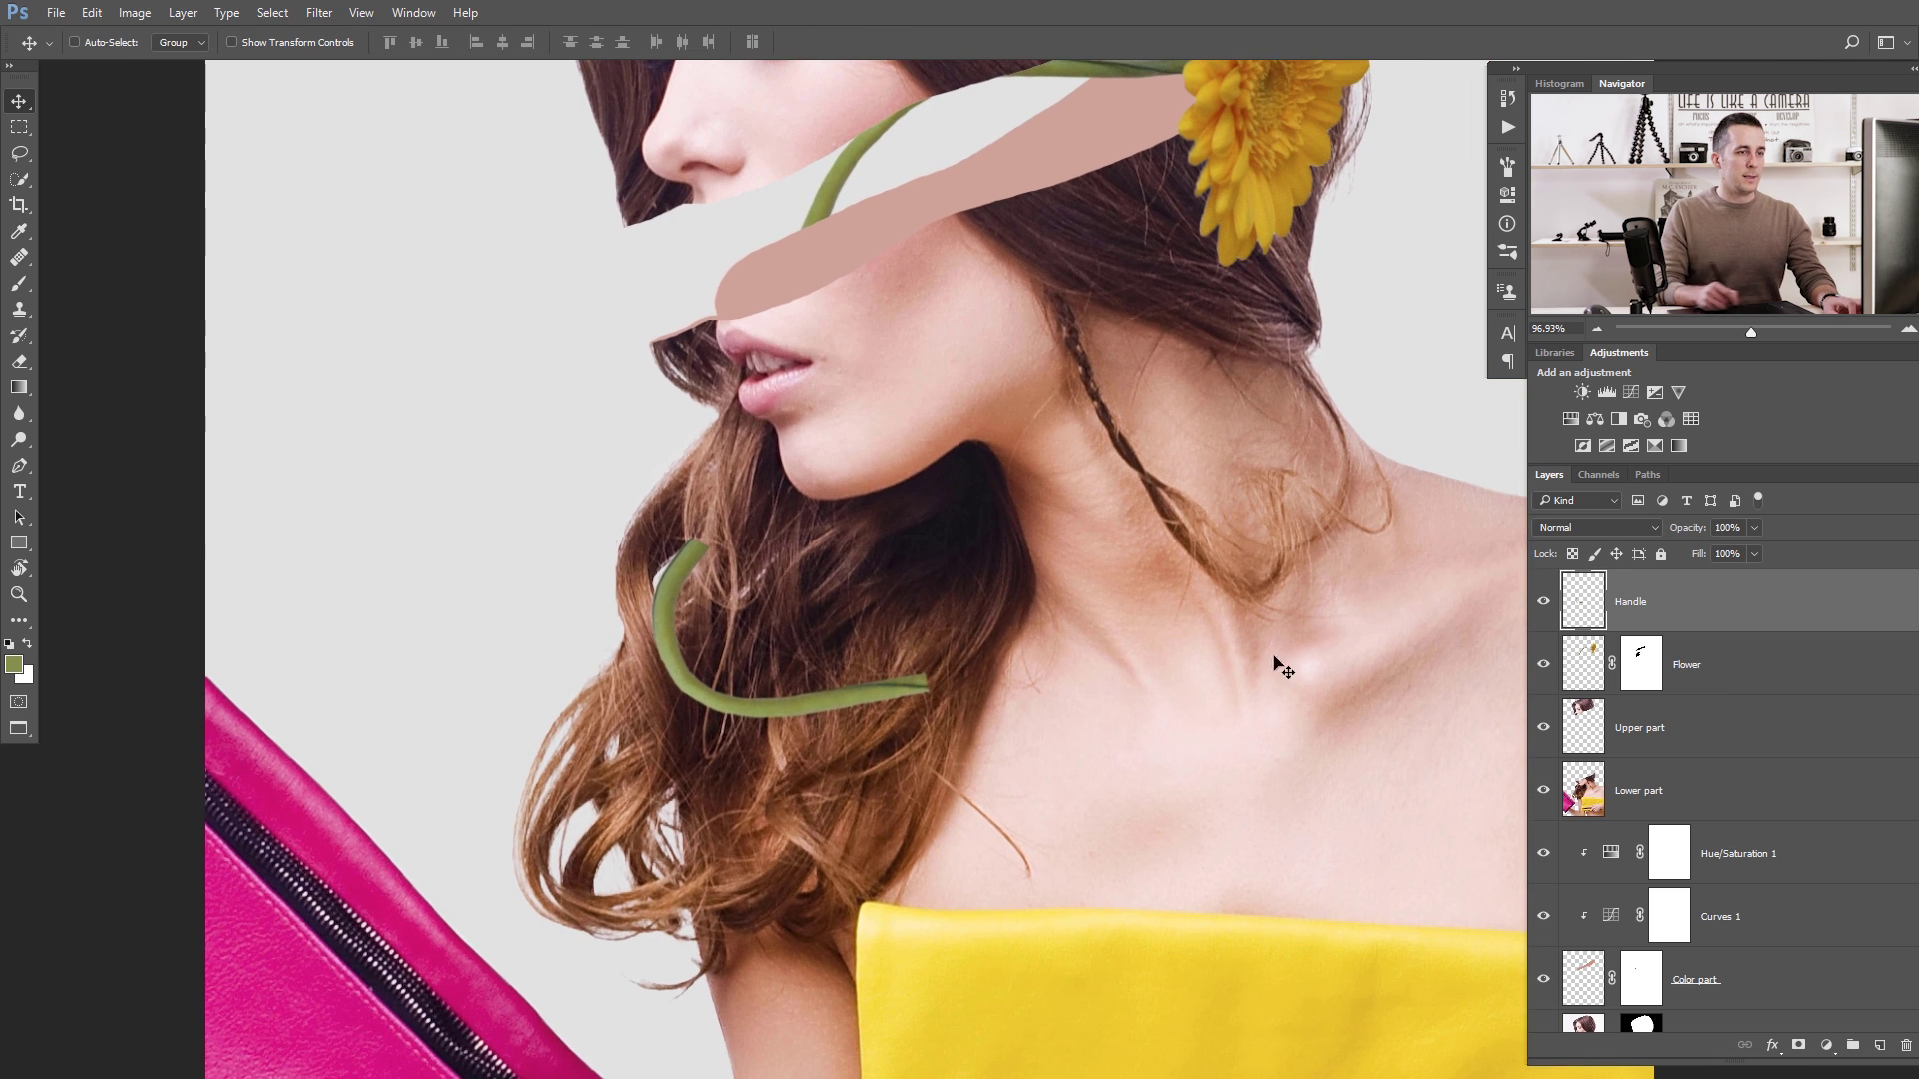
left_click(1798, 1044)
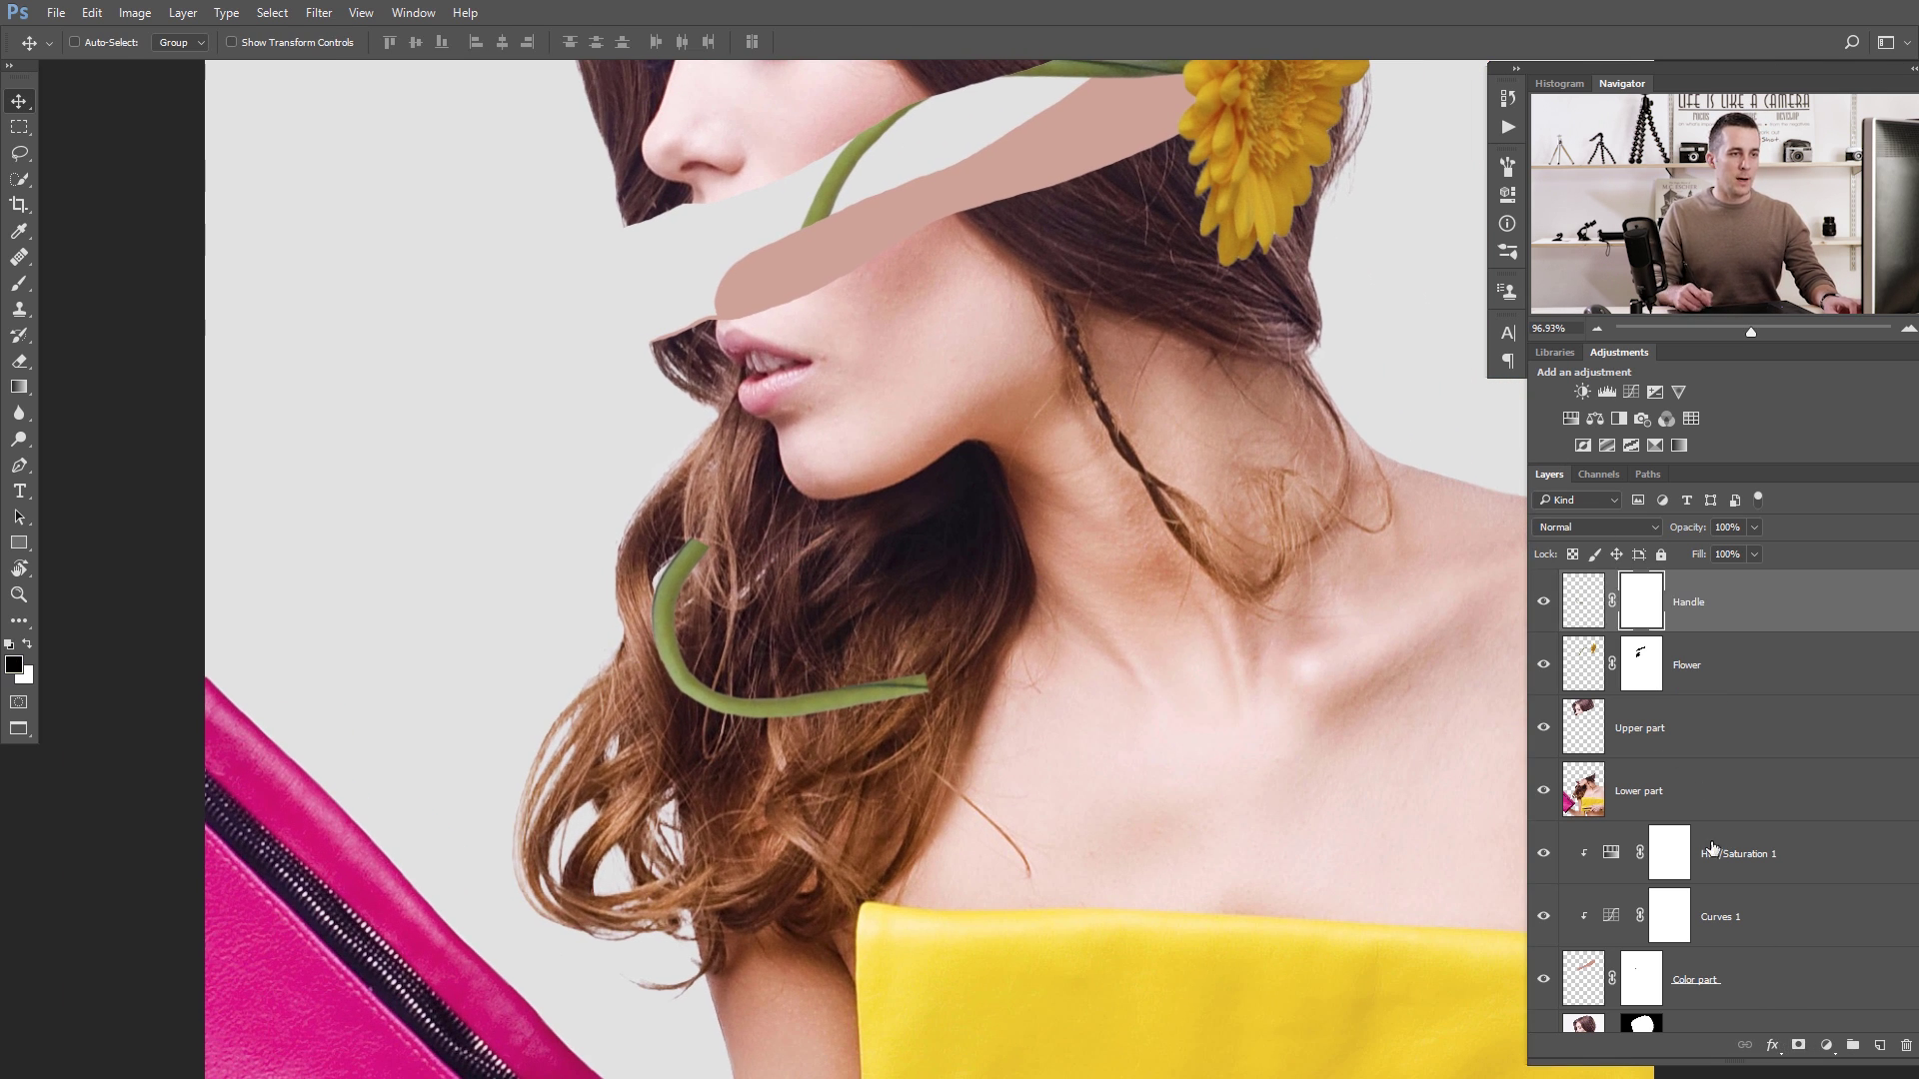
left_click(1589, 791, "ctrl")
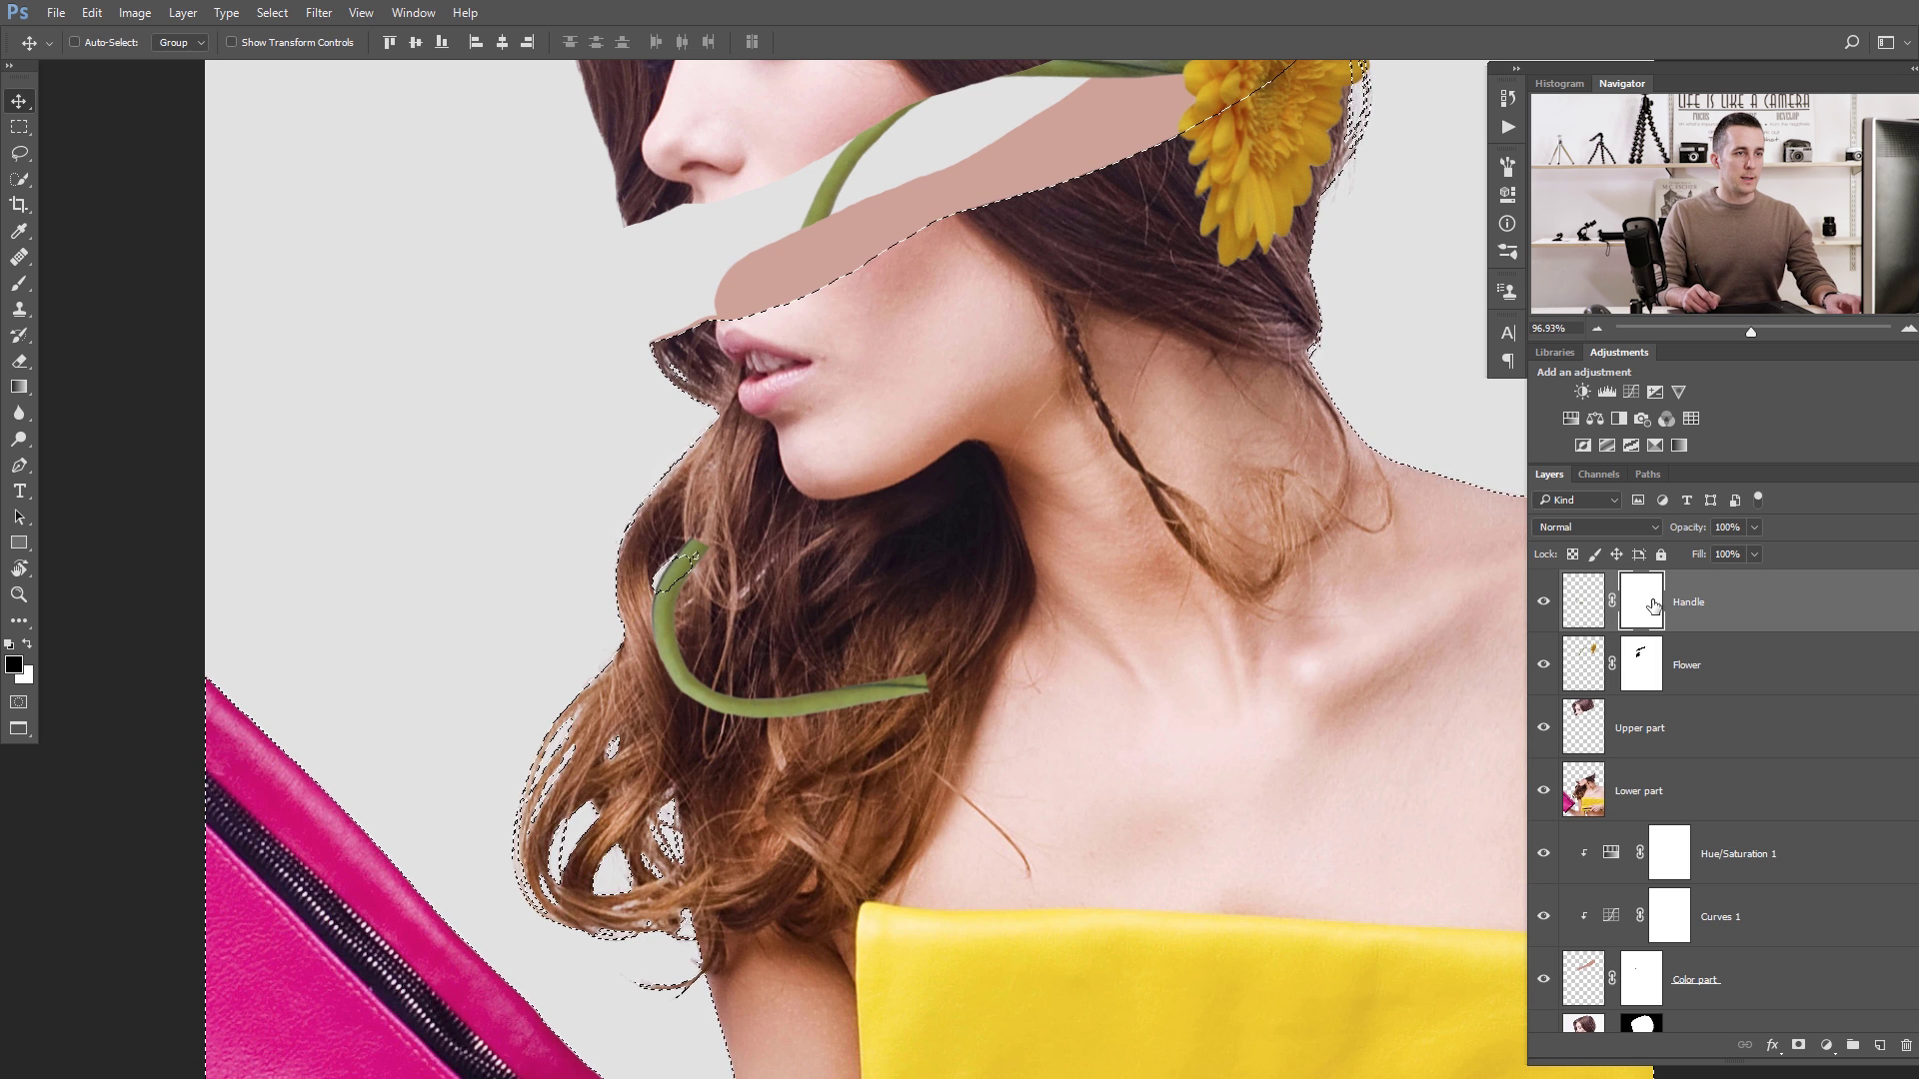
Paint black on the Handle mask within the selection to hide the stem's upper tip where it enters the hair.
left_click_drag(666, 590, 745, 579)
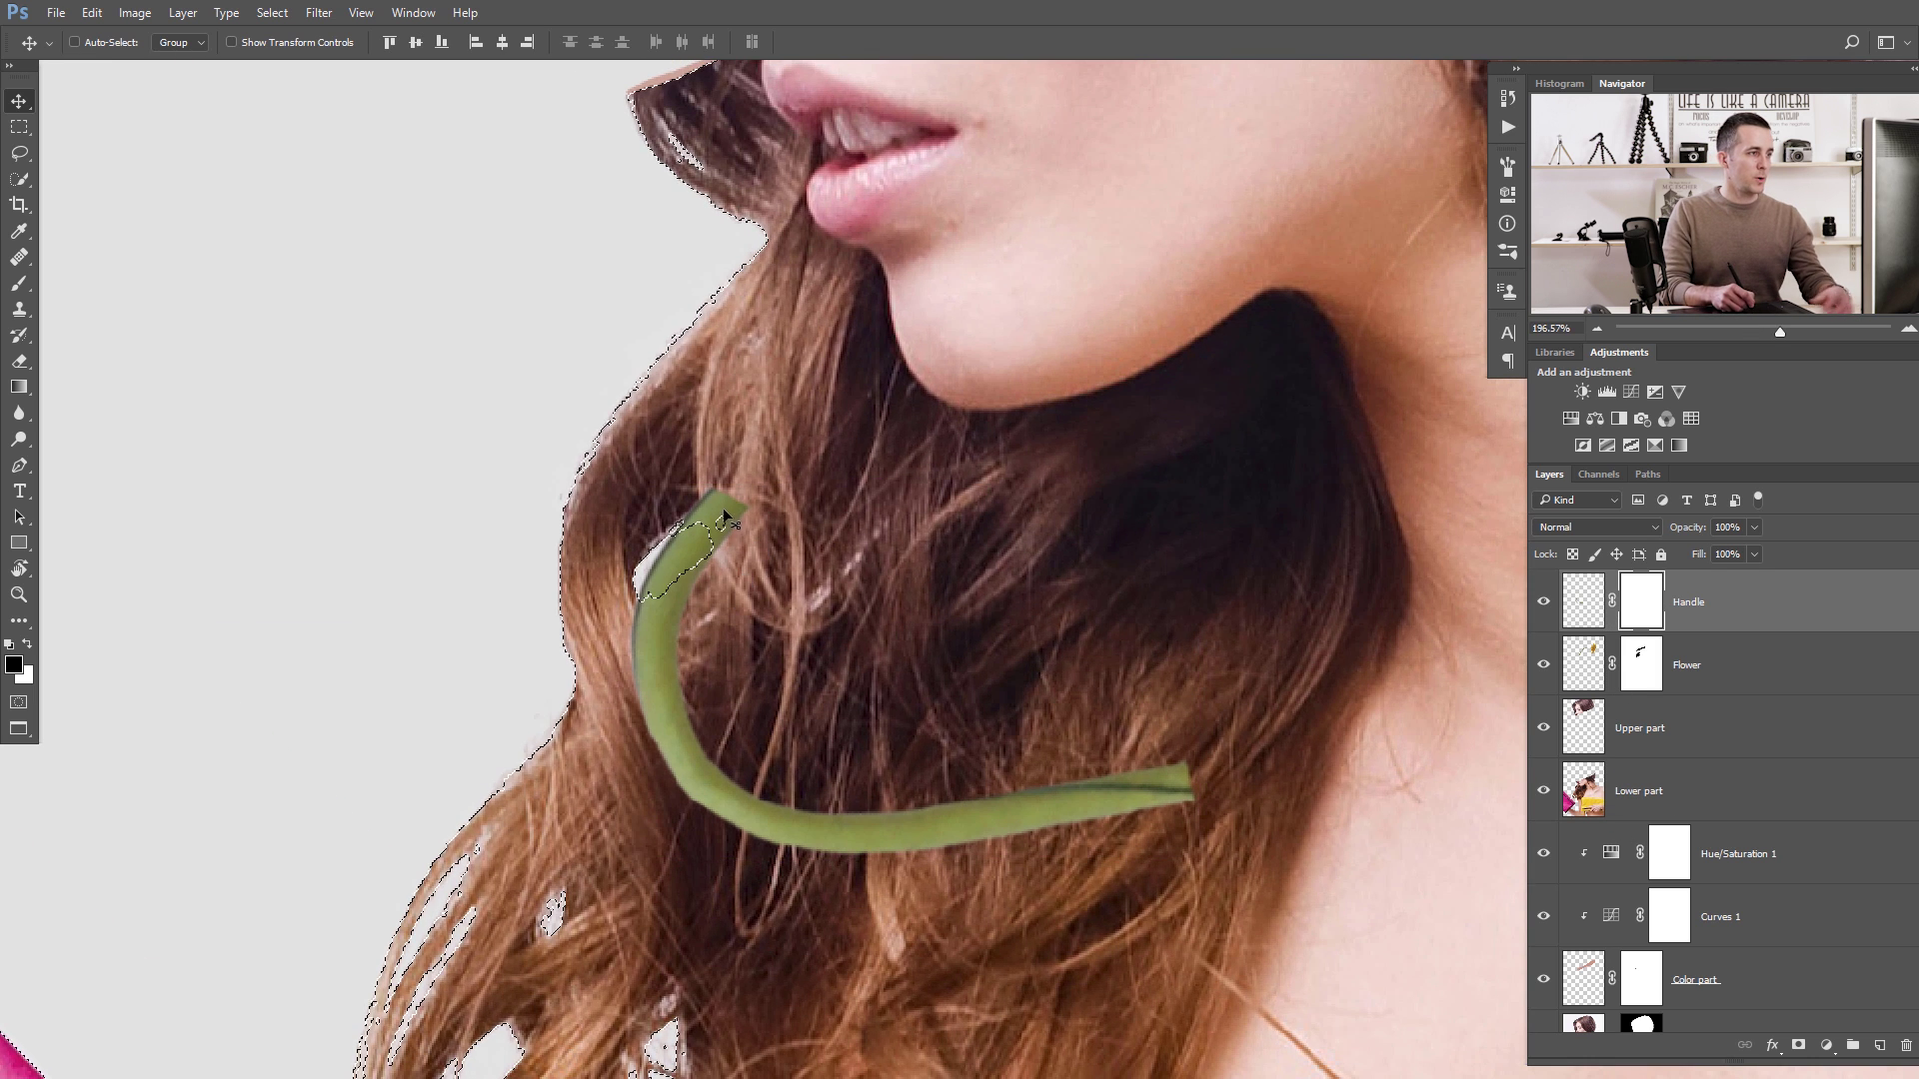
key("b")
left_click_drag(728, 494, 748, 479)
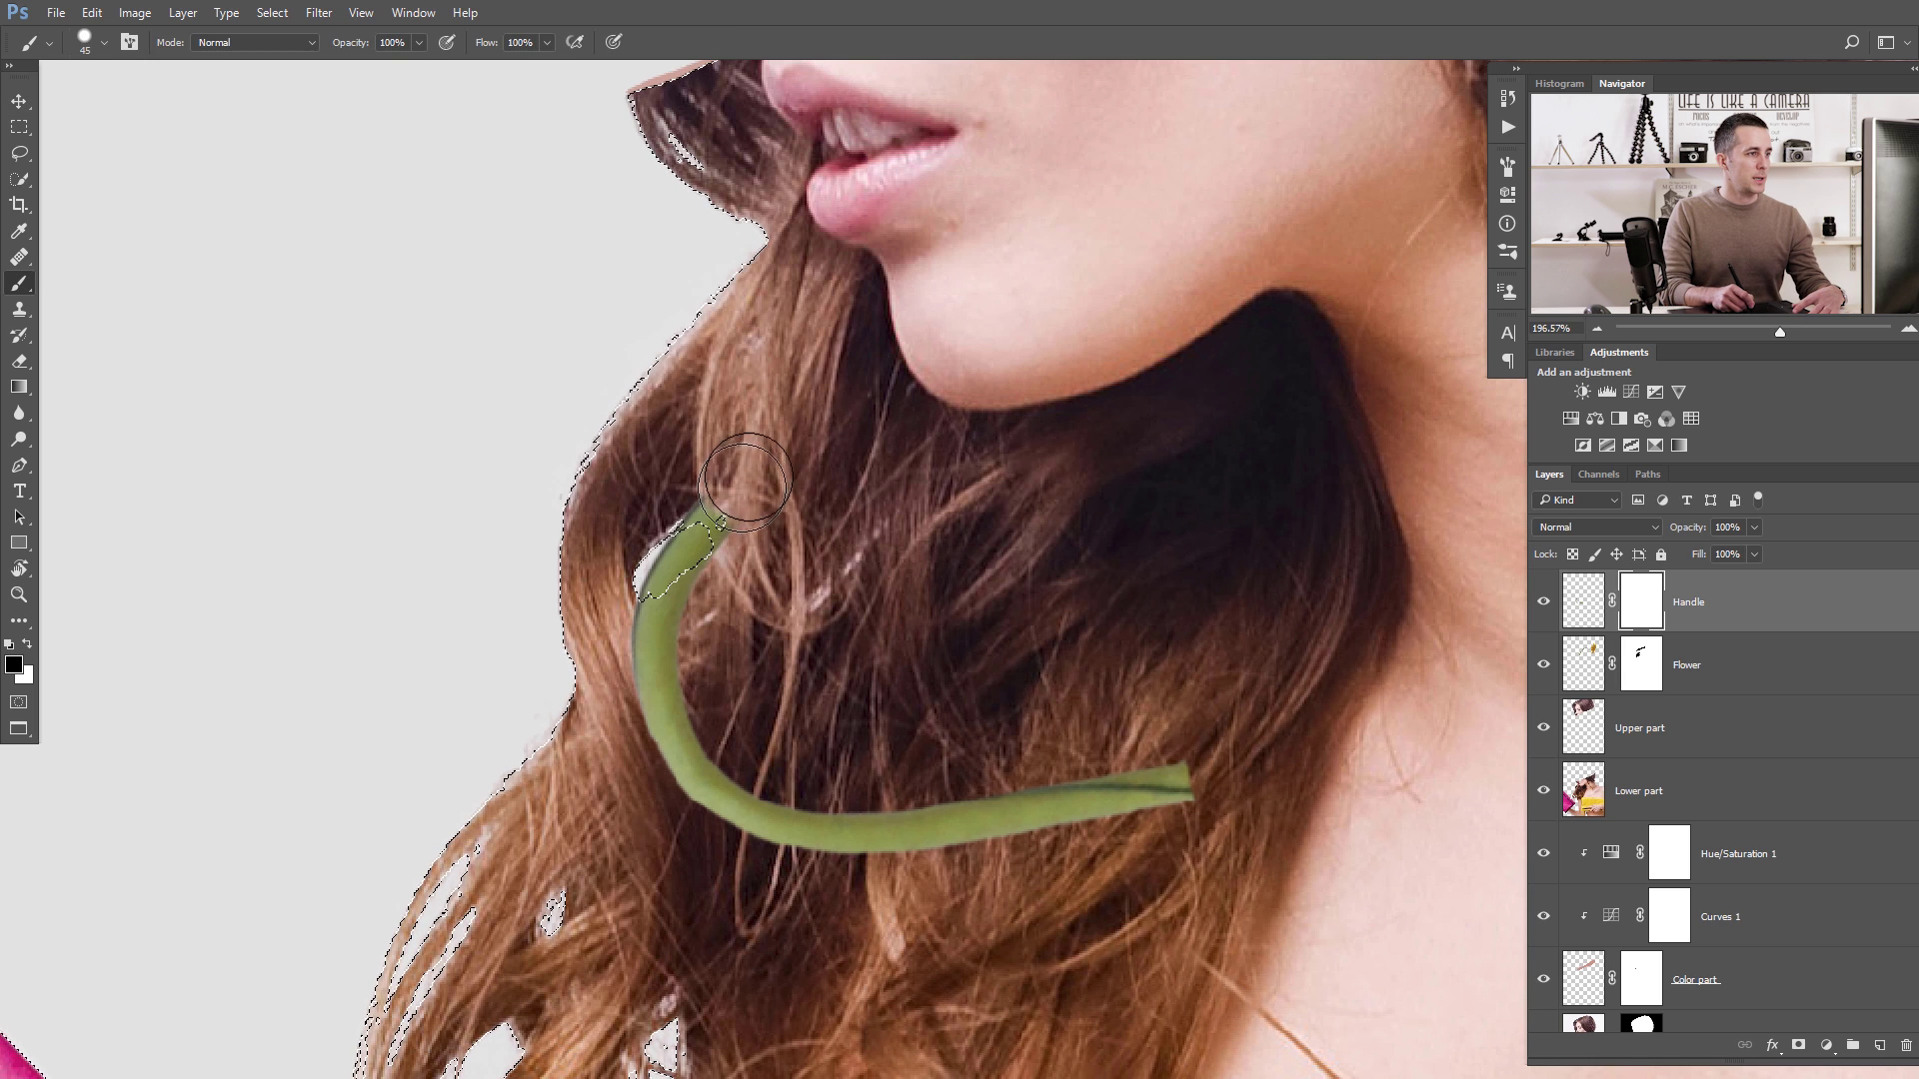
Try restoring the stem's upper tip on the Handle mask with a 10 px white brush, and paint it out again in black.
key("bracketleft")
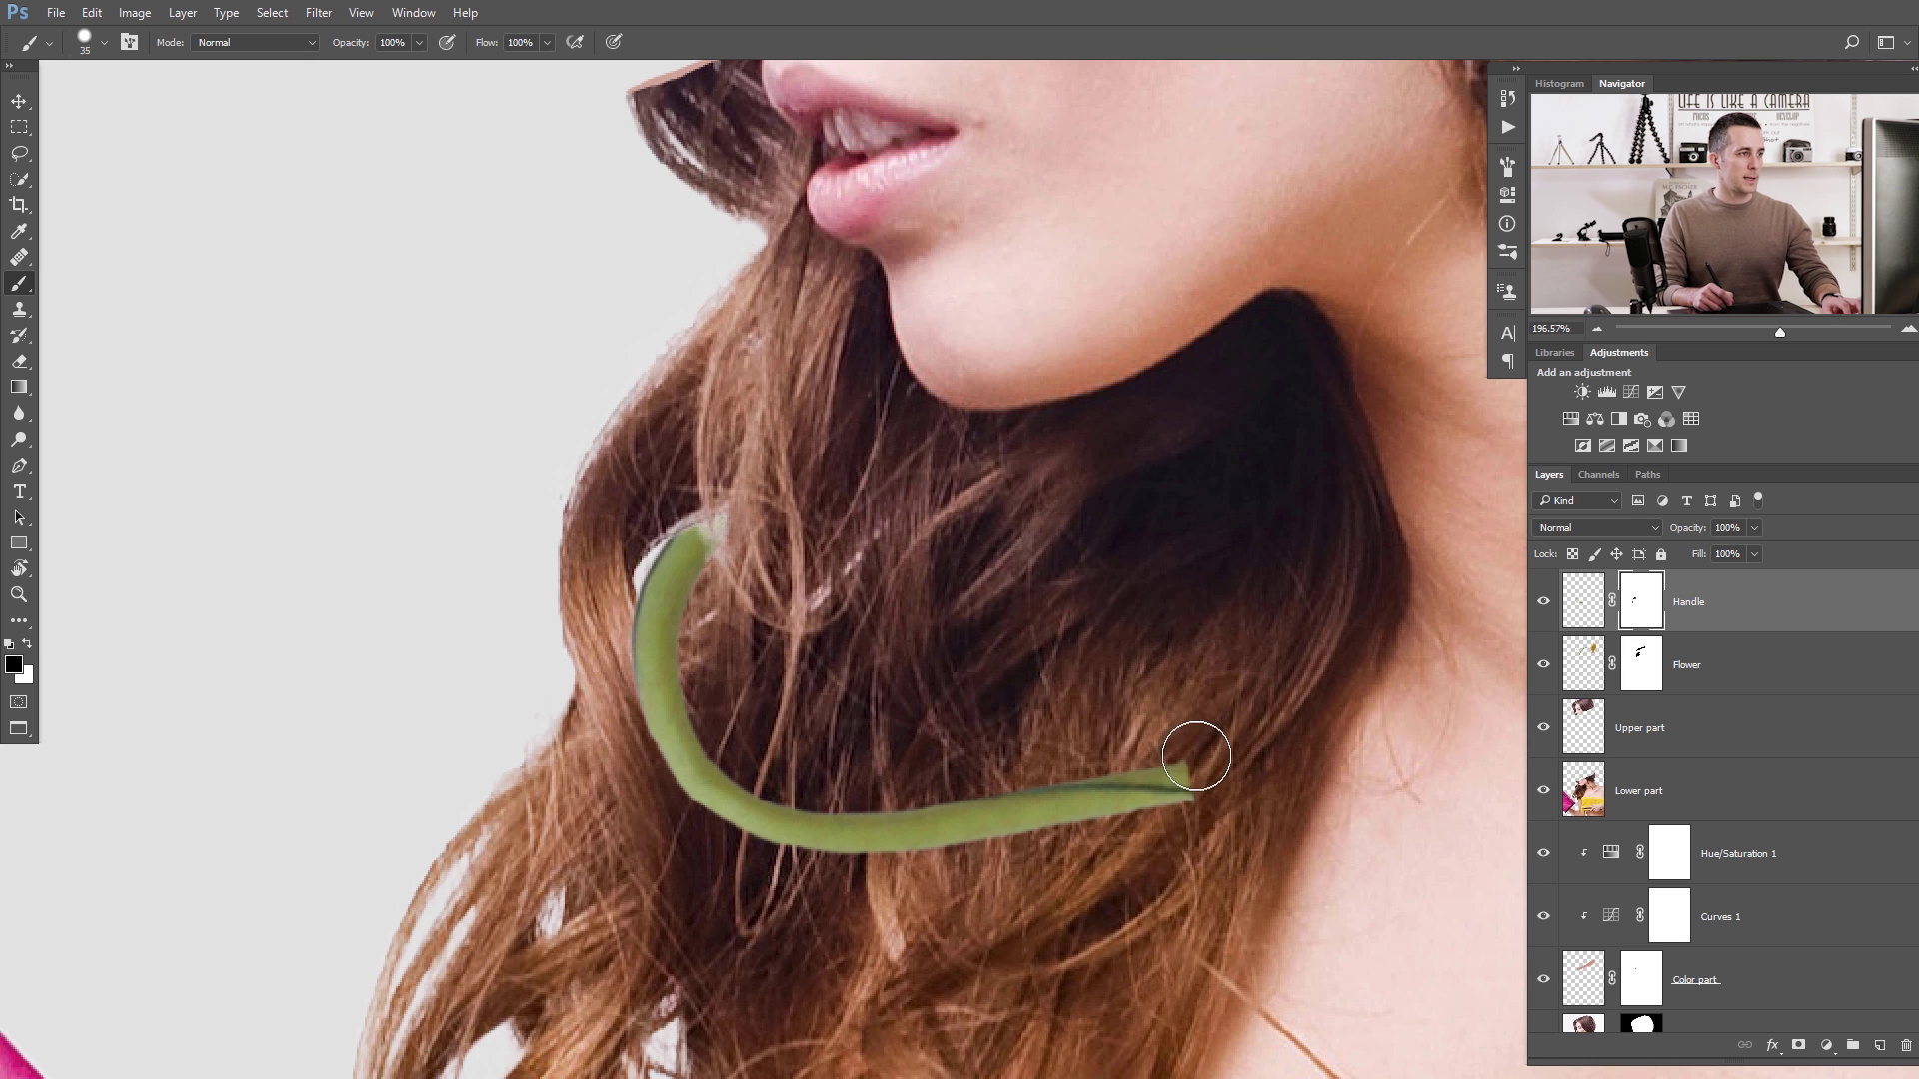
scroll(759, 544, "up", 2)
key("x")
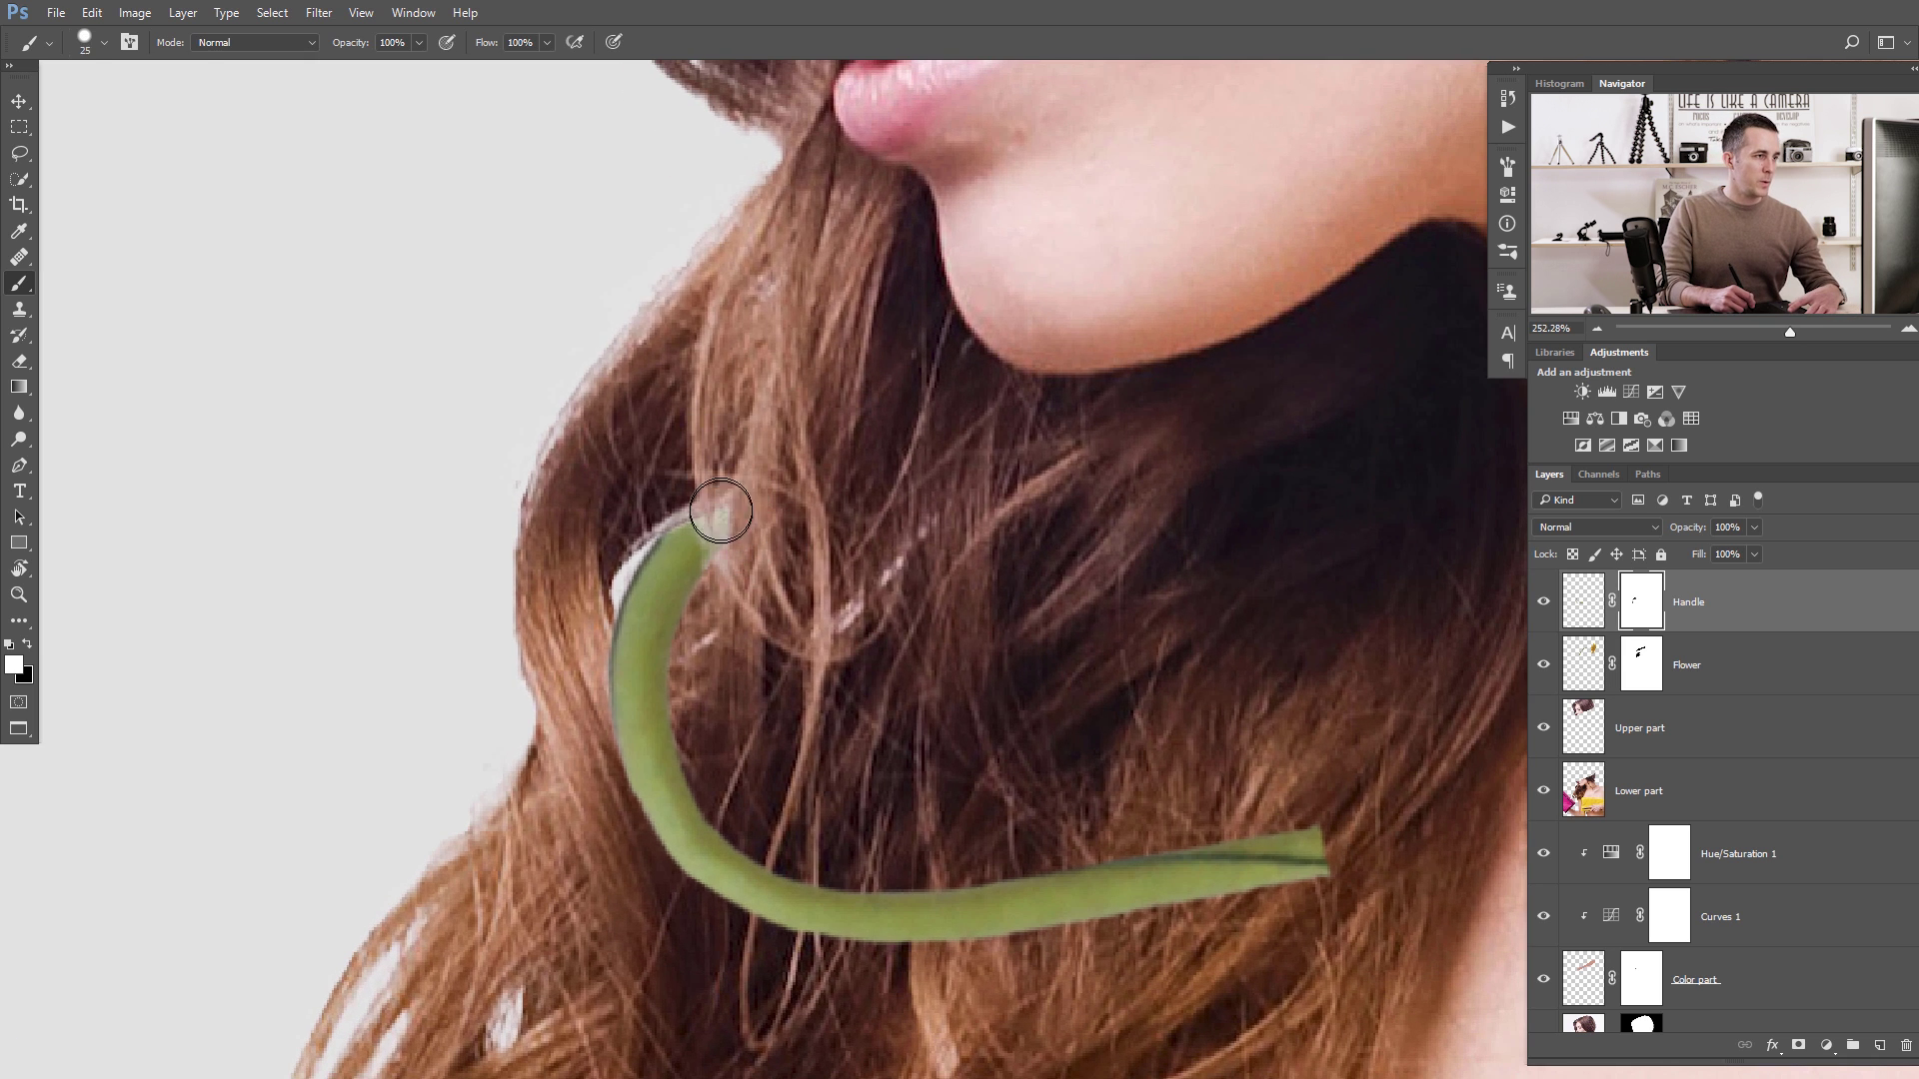
key("bracketleft")
key("bracketleft")
key("bracketleft")
key("bracketleft")
key("bracketleft")
key("bracketleft")
key("bracketleft")
left_click_drag(714, 503, 719, 525)
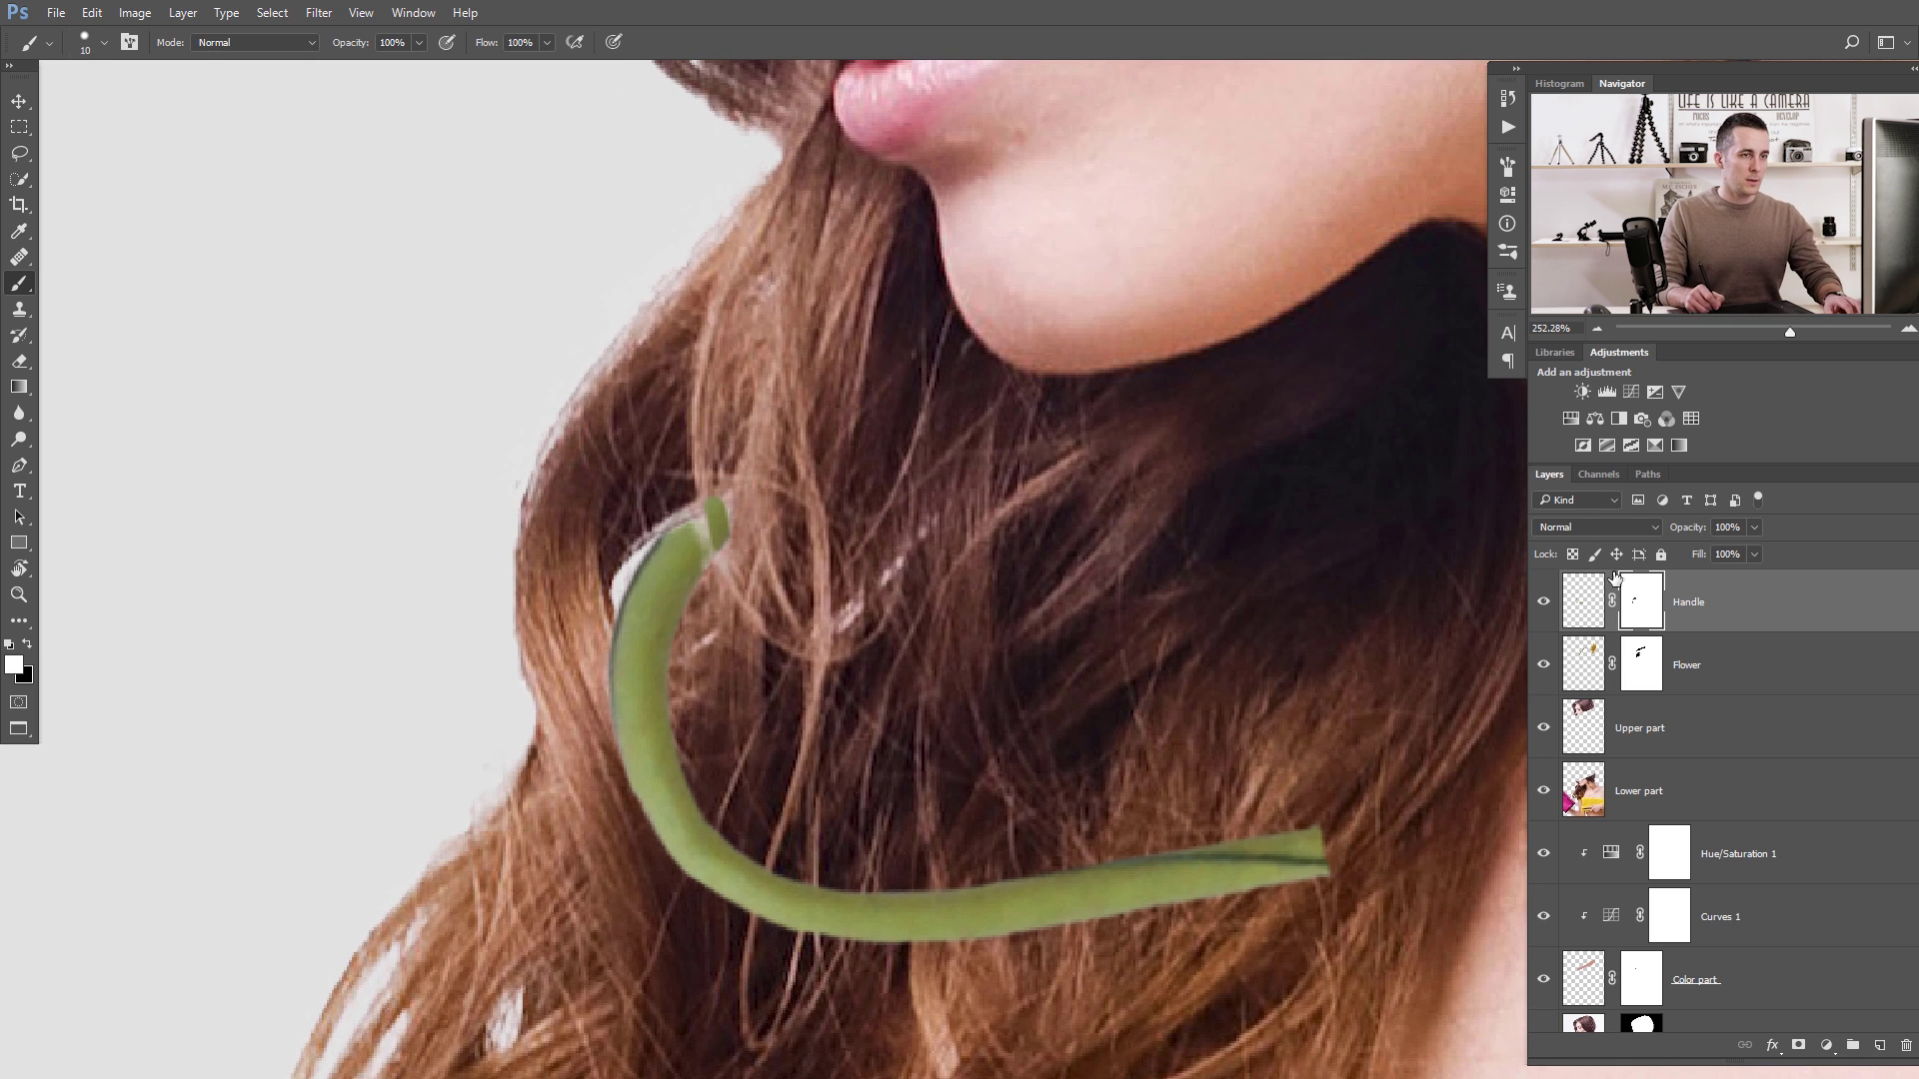
key("x")
left_click_drag(714, 505, 720, 526)
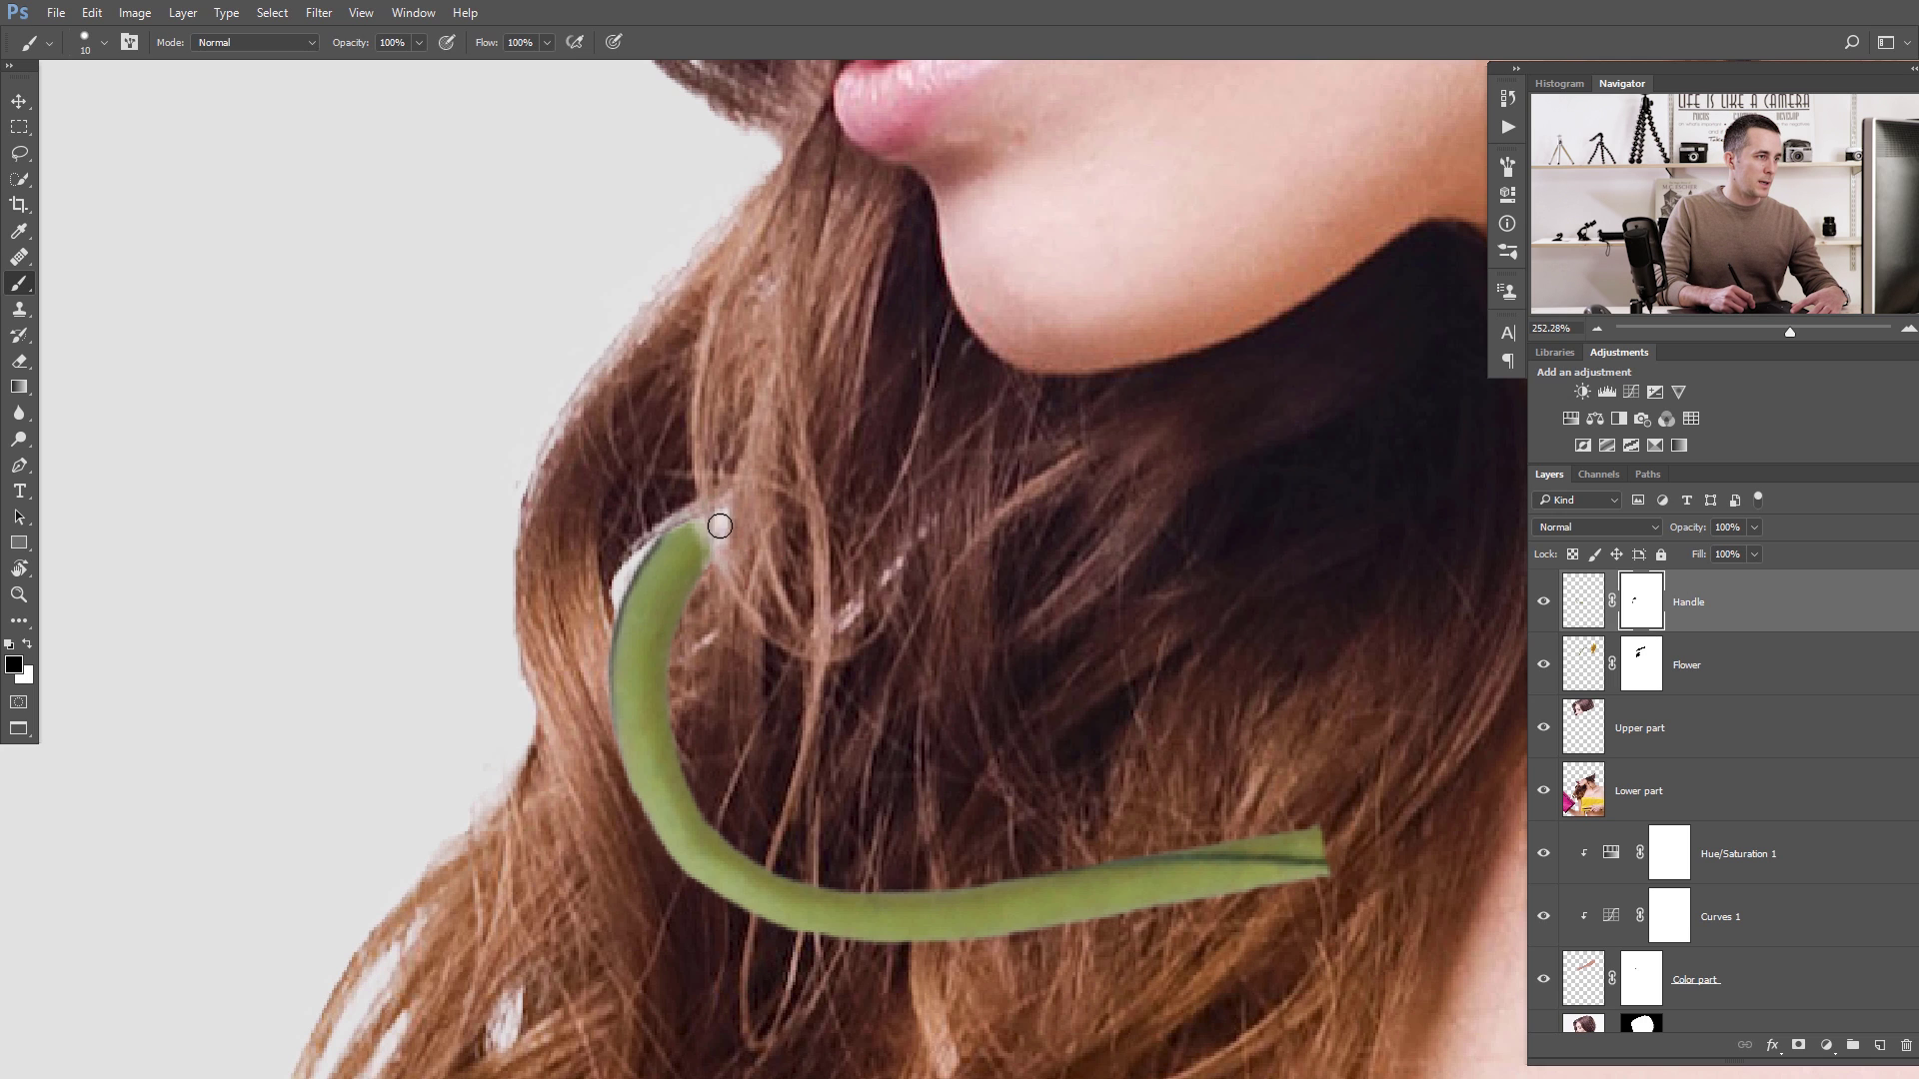
Restore a narrow part of the stem's upper tip on the Handle mask with a 3 to 4 px white brush at 30% opacity.
key("bracketleft")
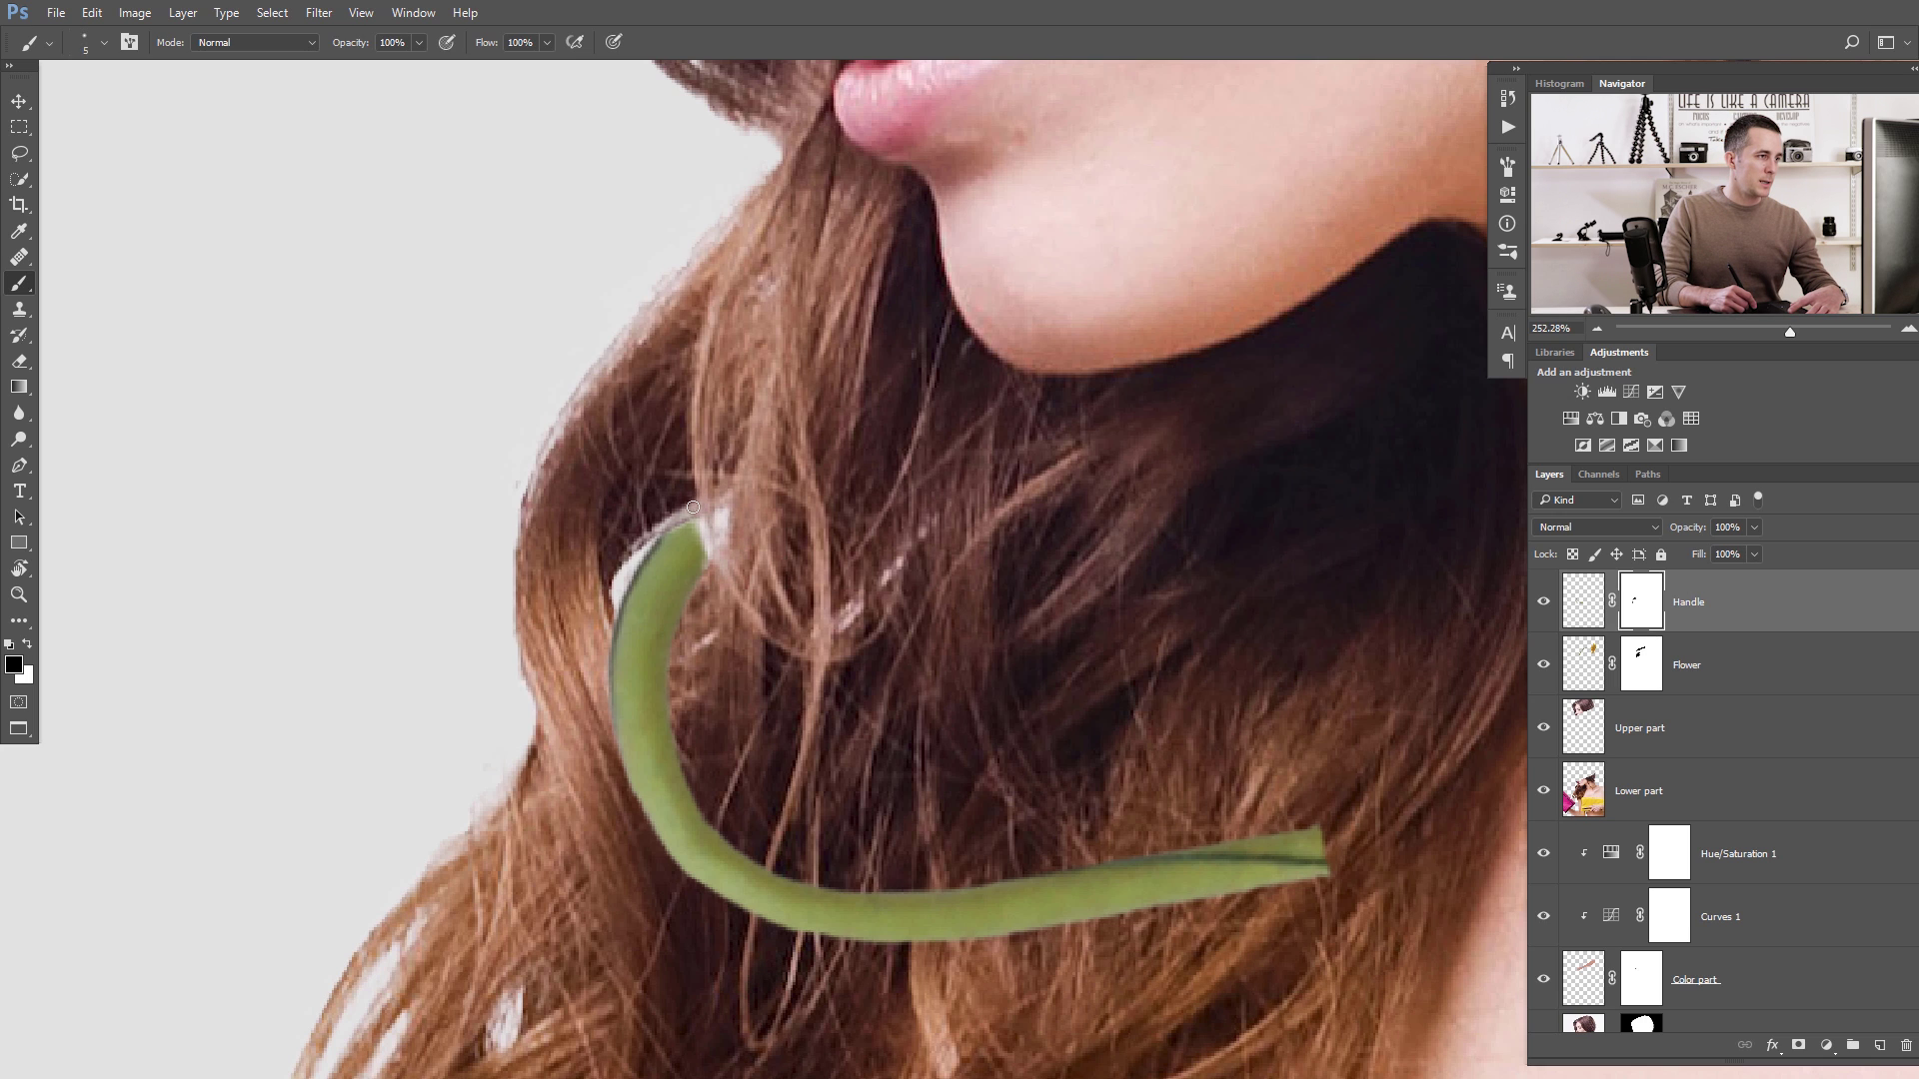
key("bracketleft")
key("x")
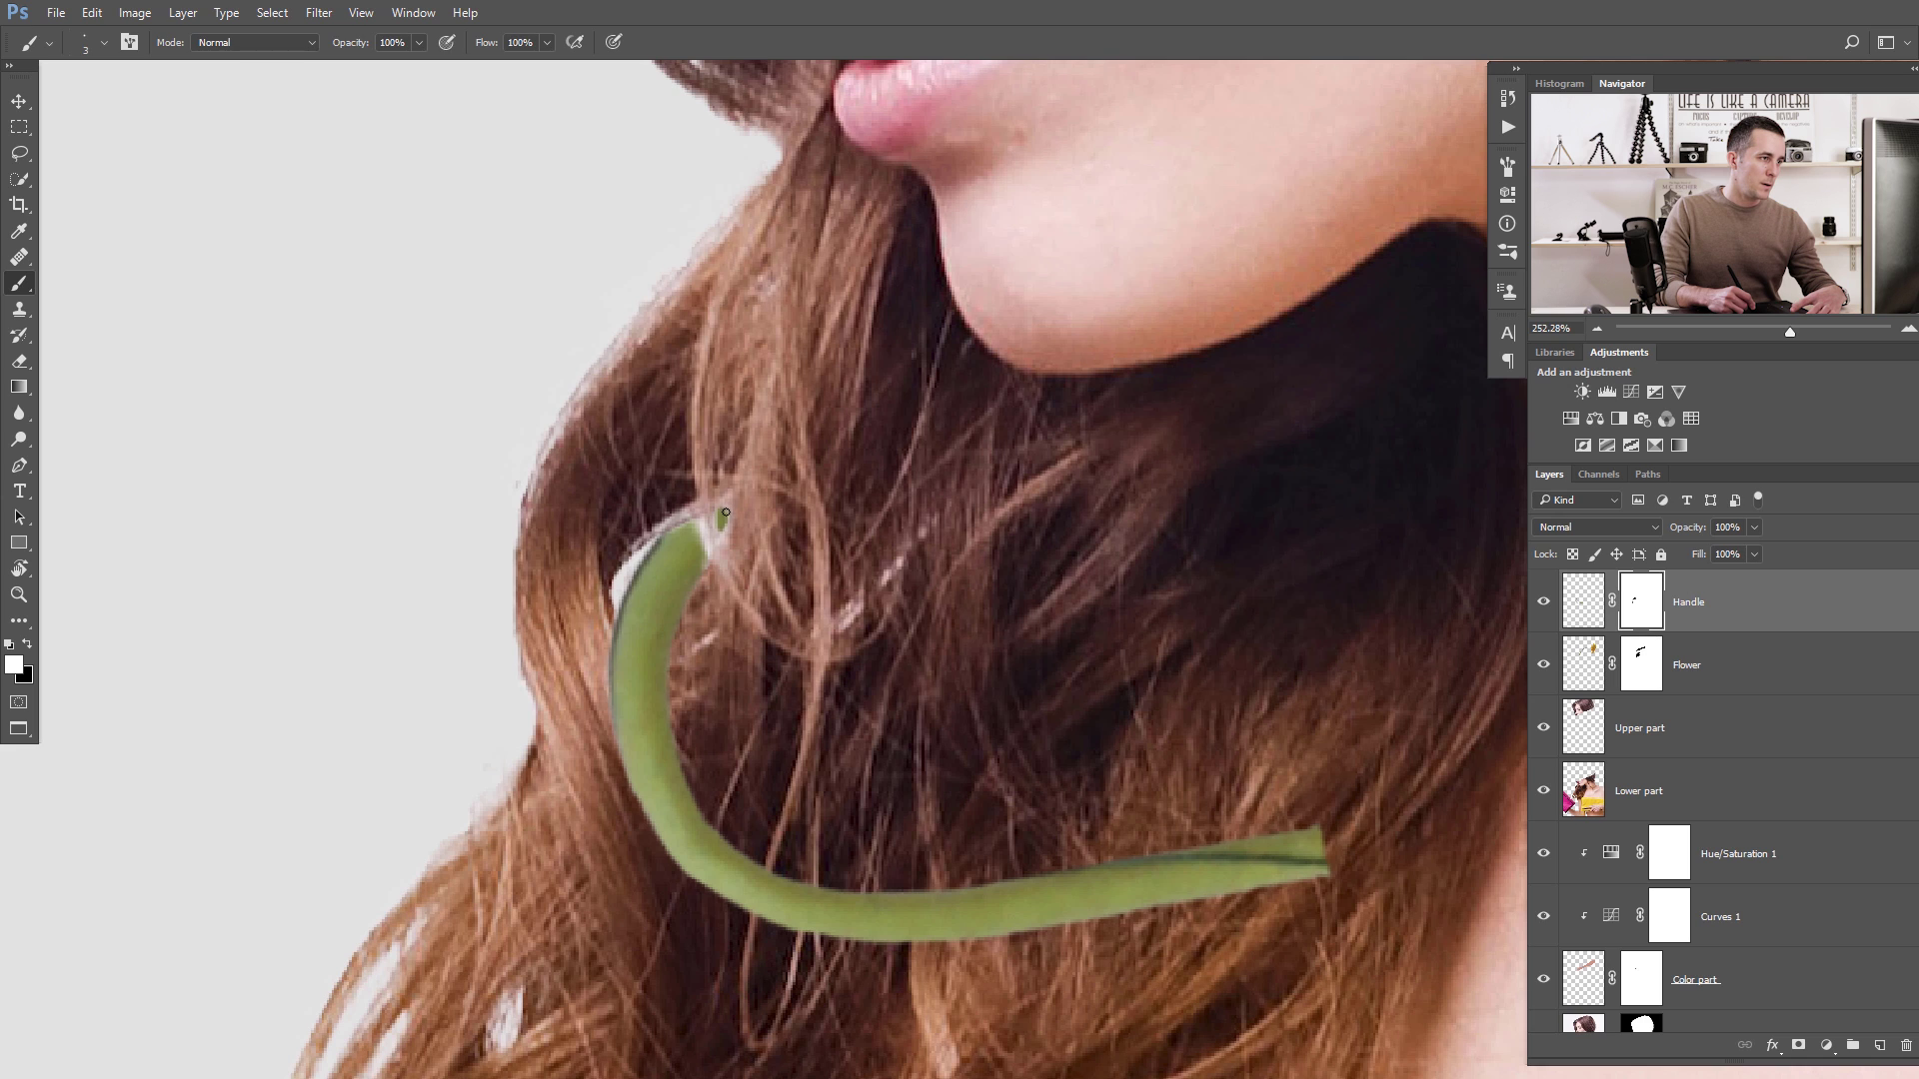
key("3")
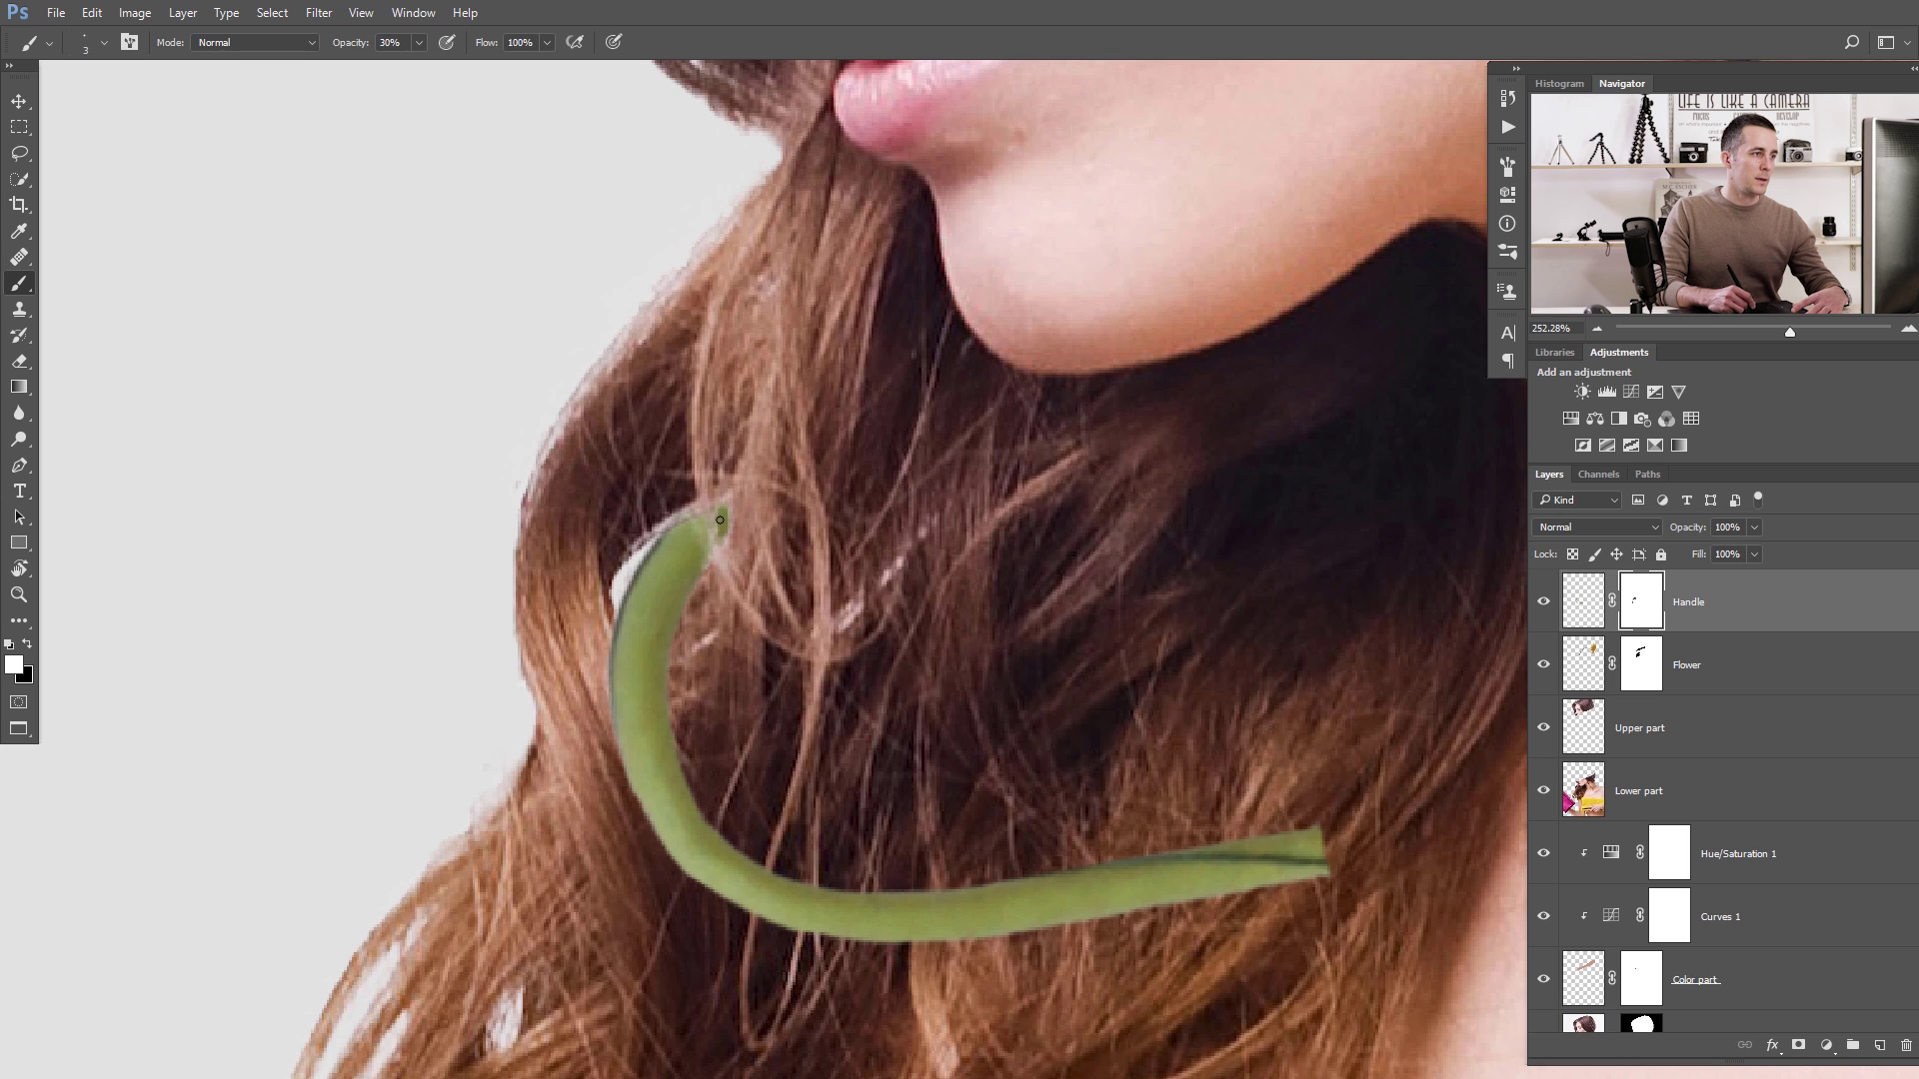
left_click(711, 517)
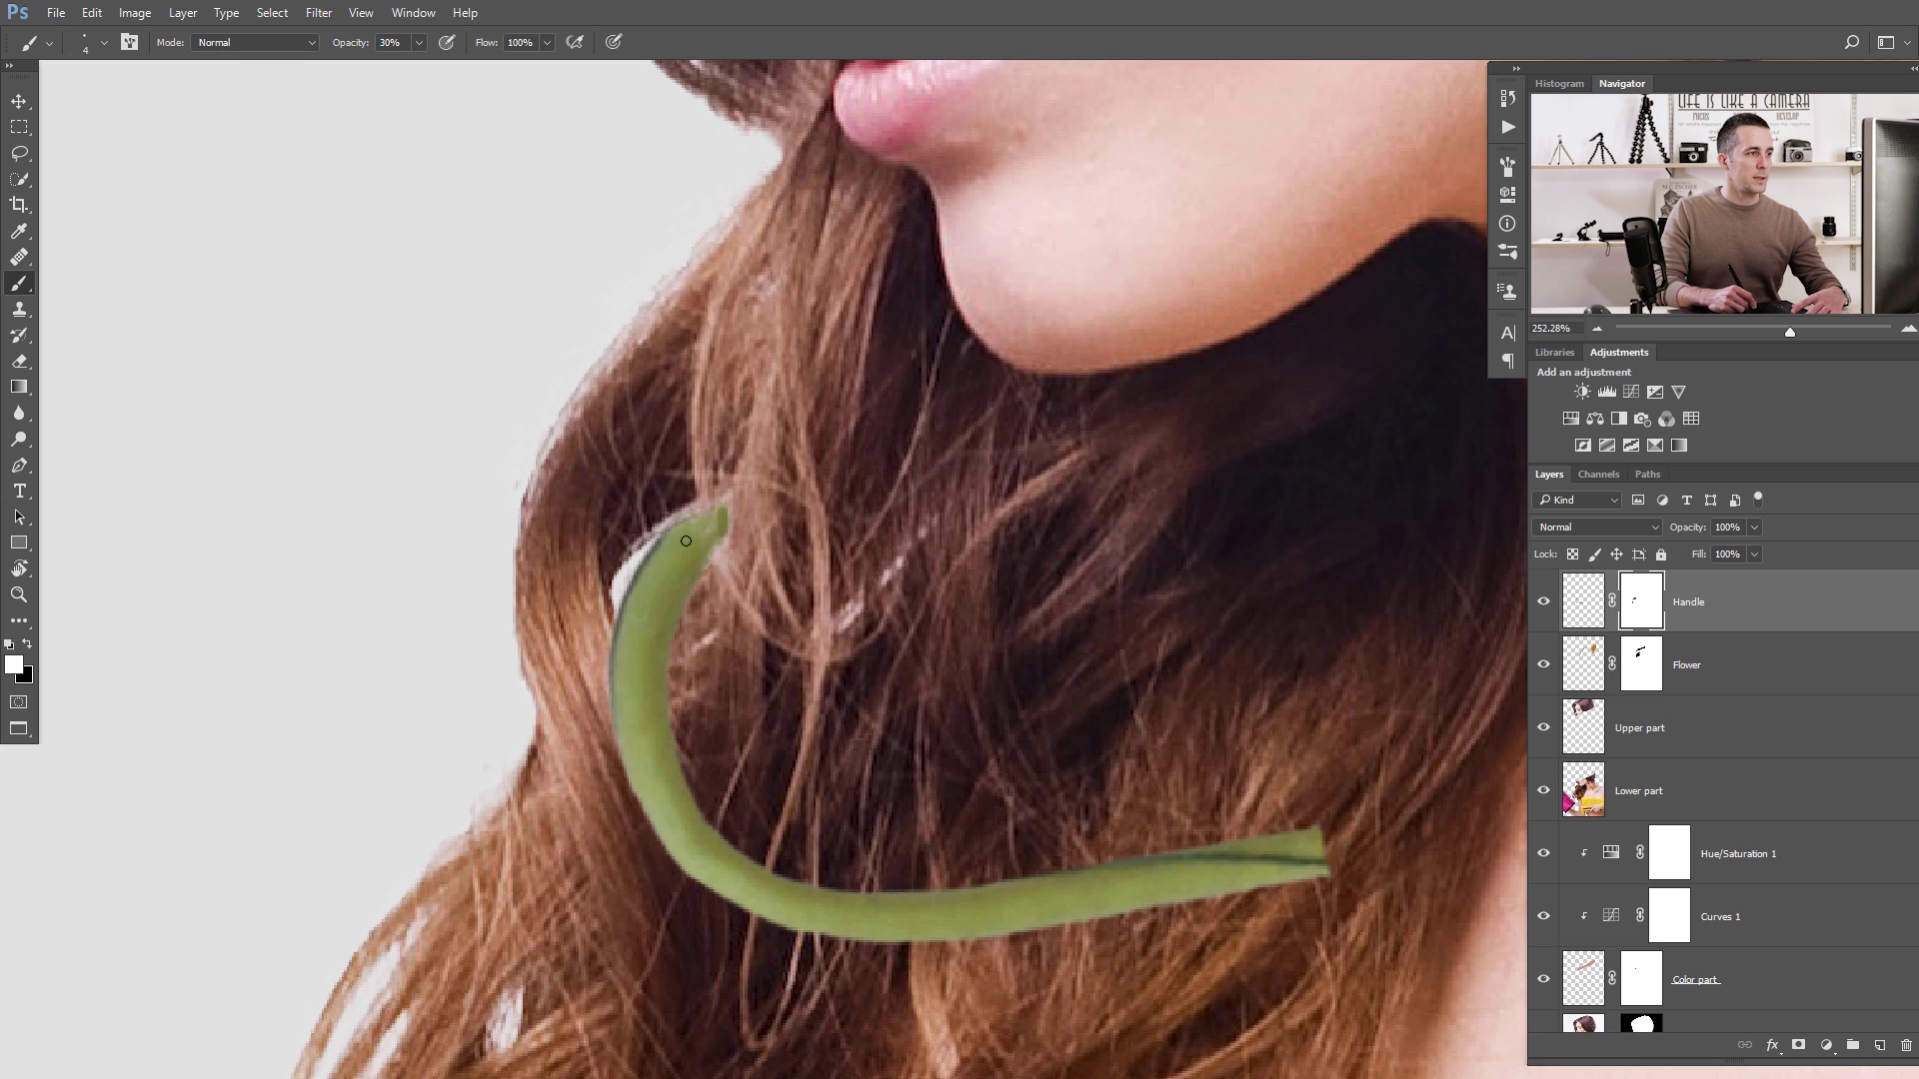
Blend the stem's upper tip into the hair on the Handle mask with a small, softened brush at 10% opacity.
key("x")
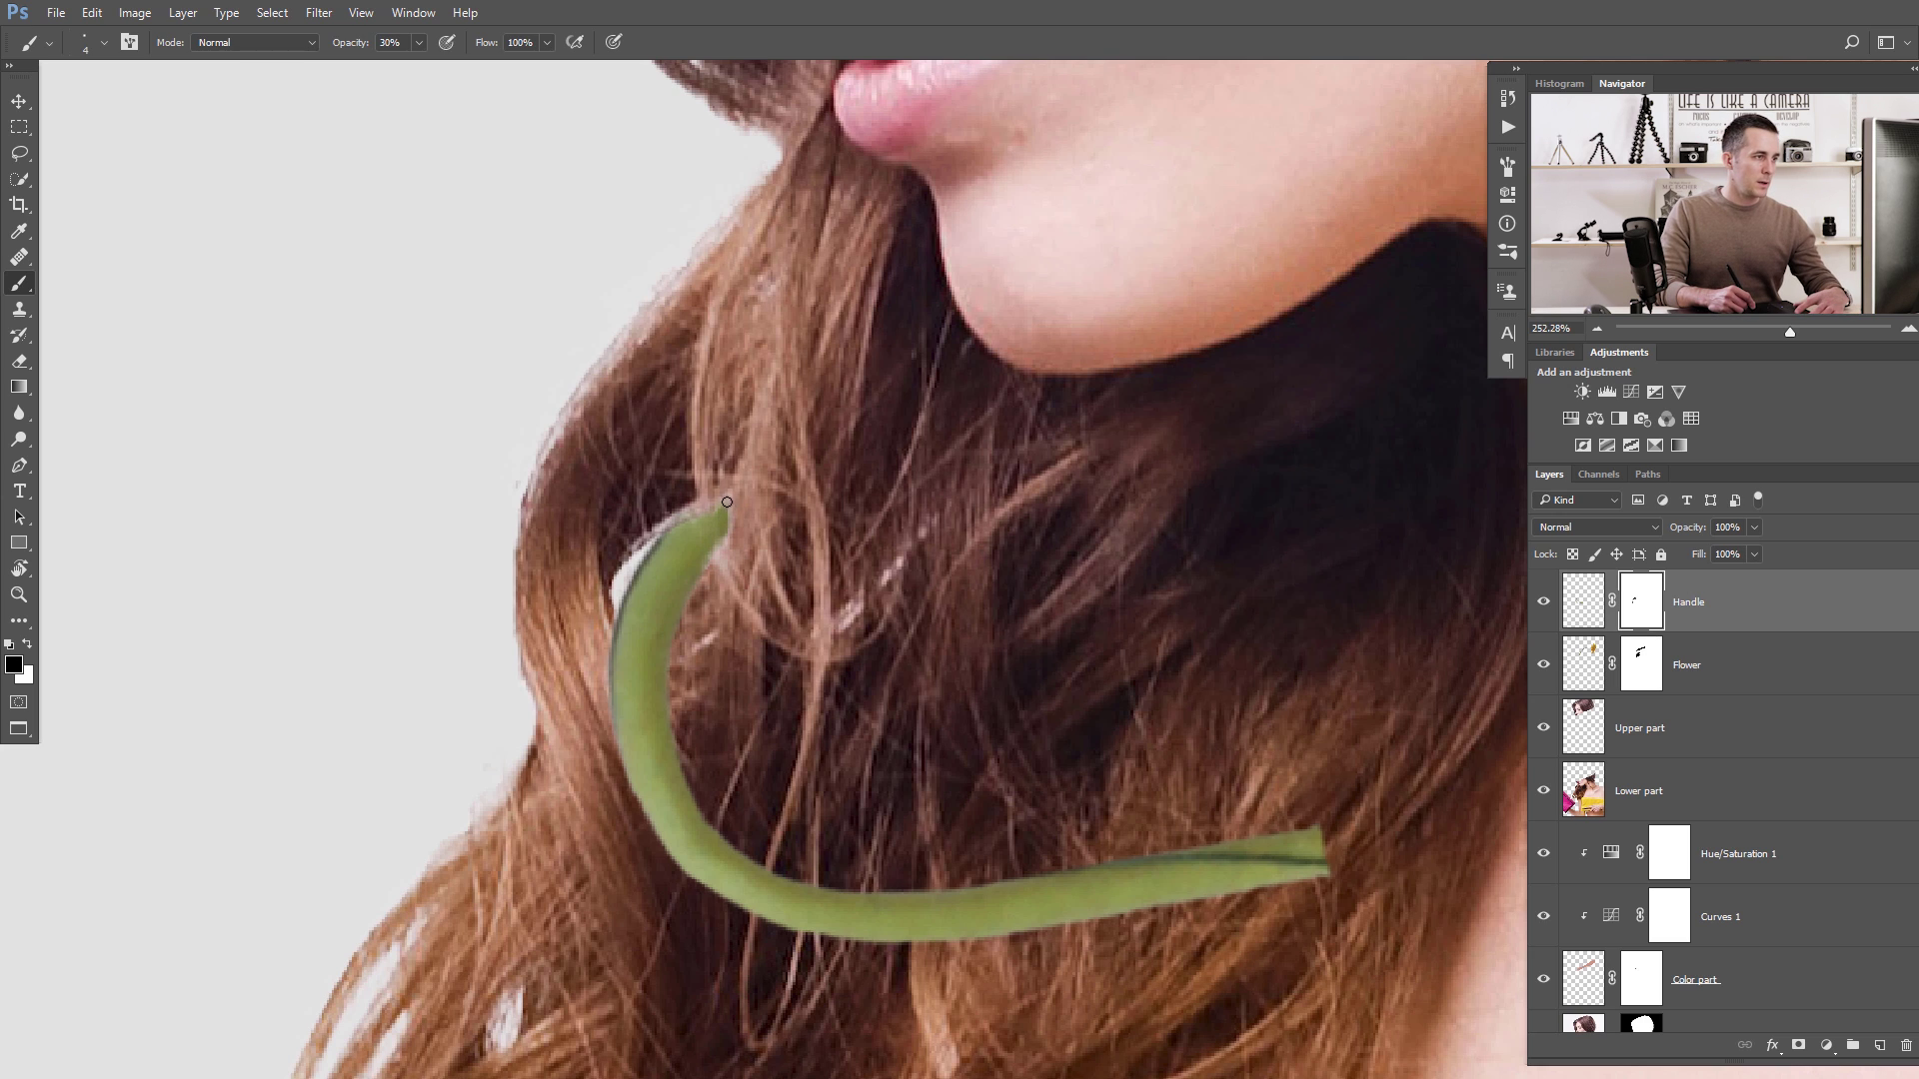
key("1")
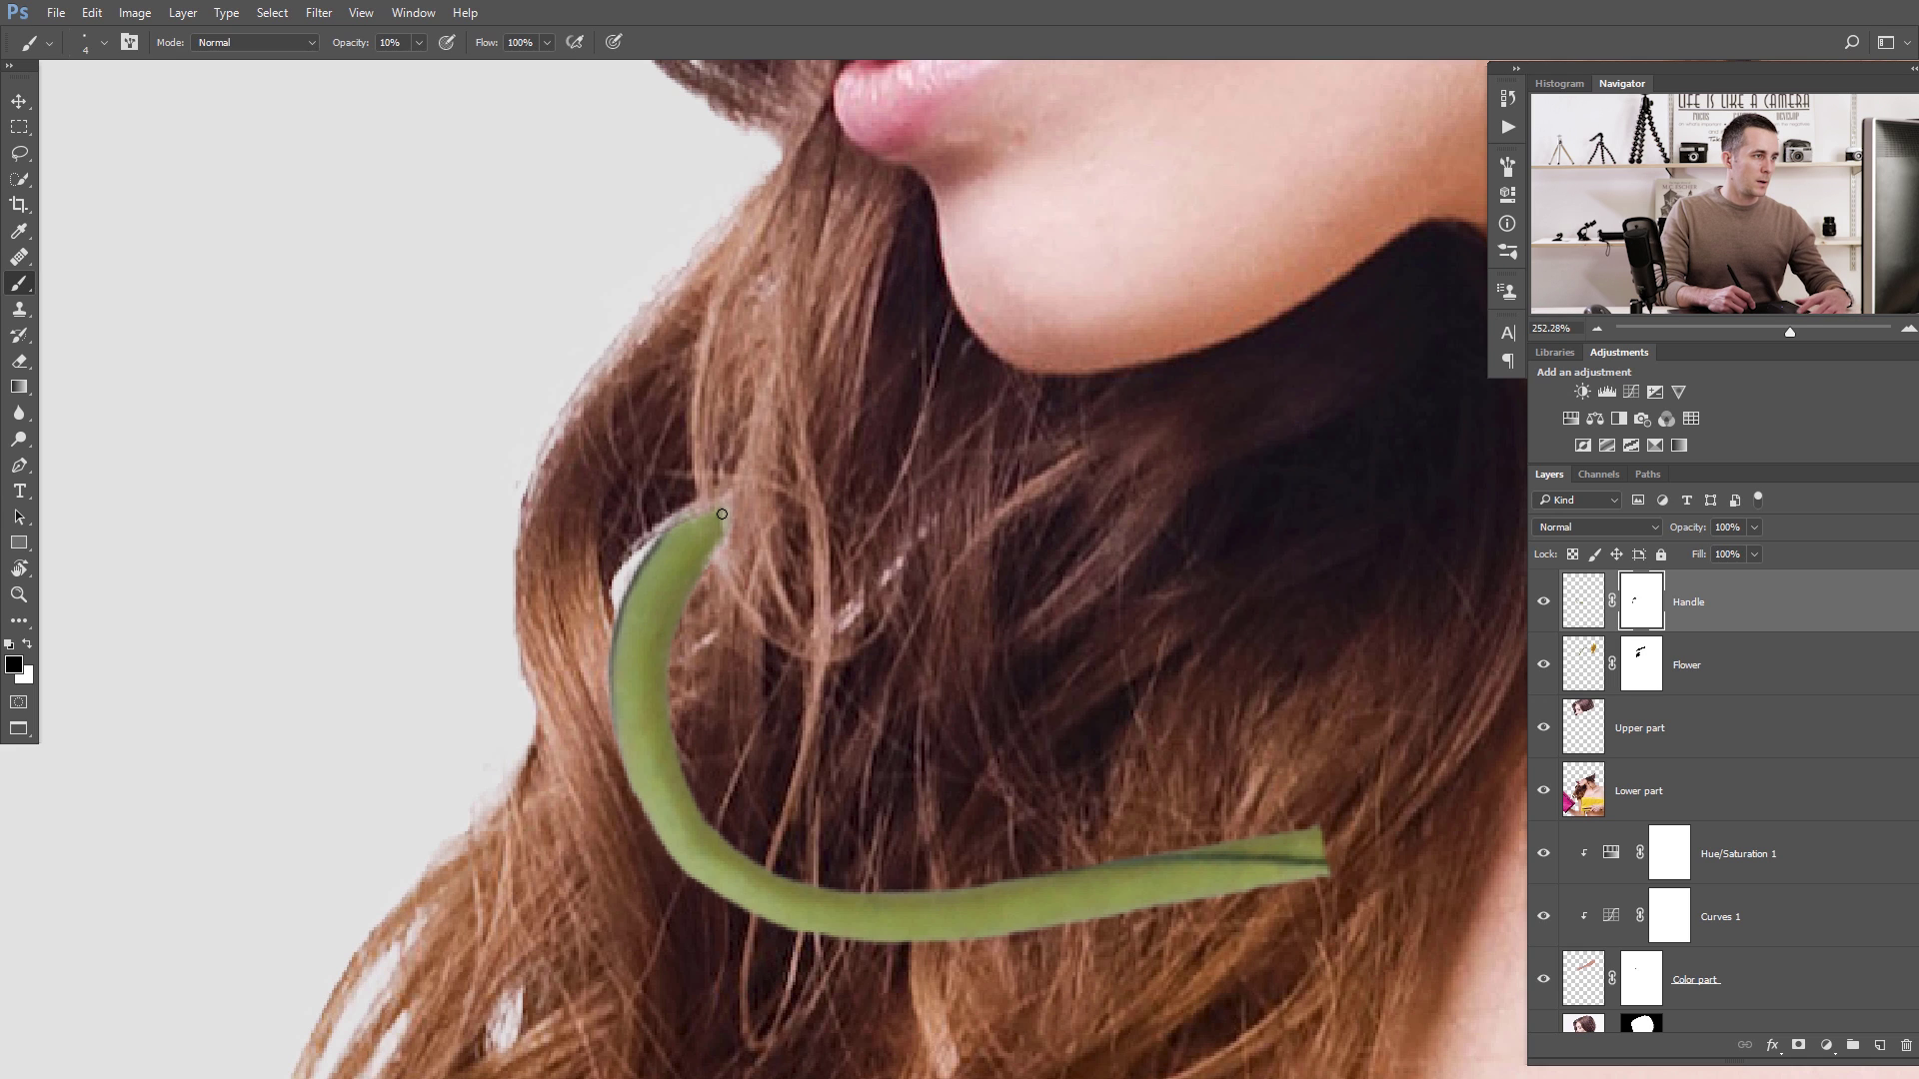
right_click(744, 498)
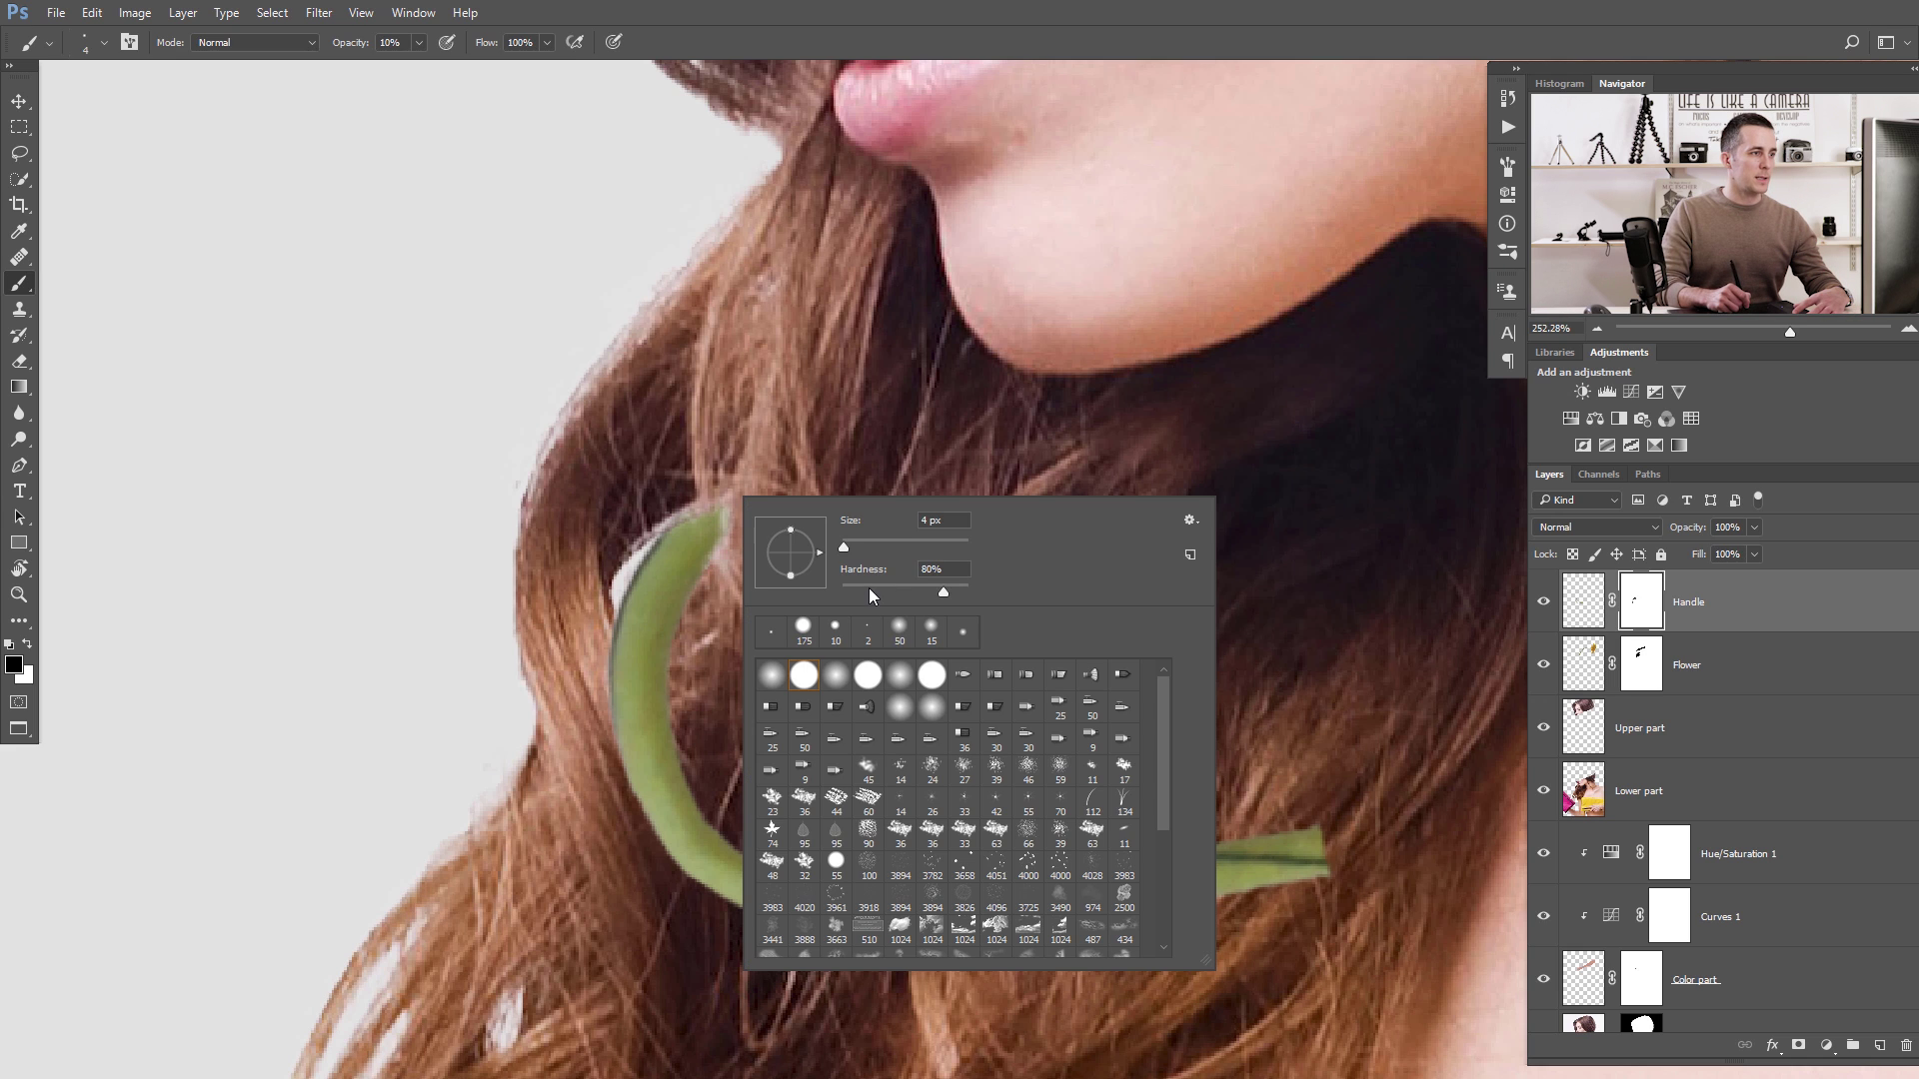
left_click(853, 586)
left_click(722, 484)
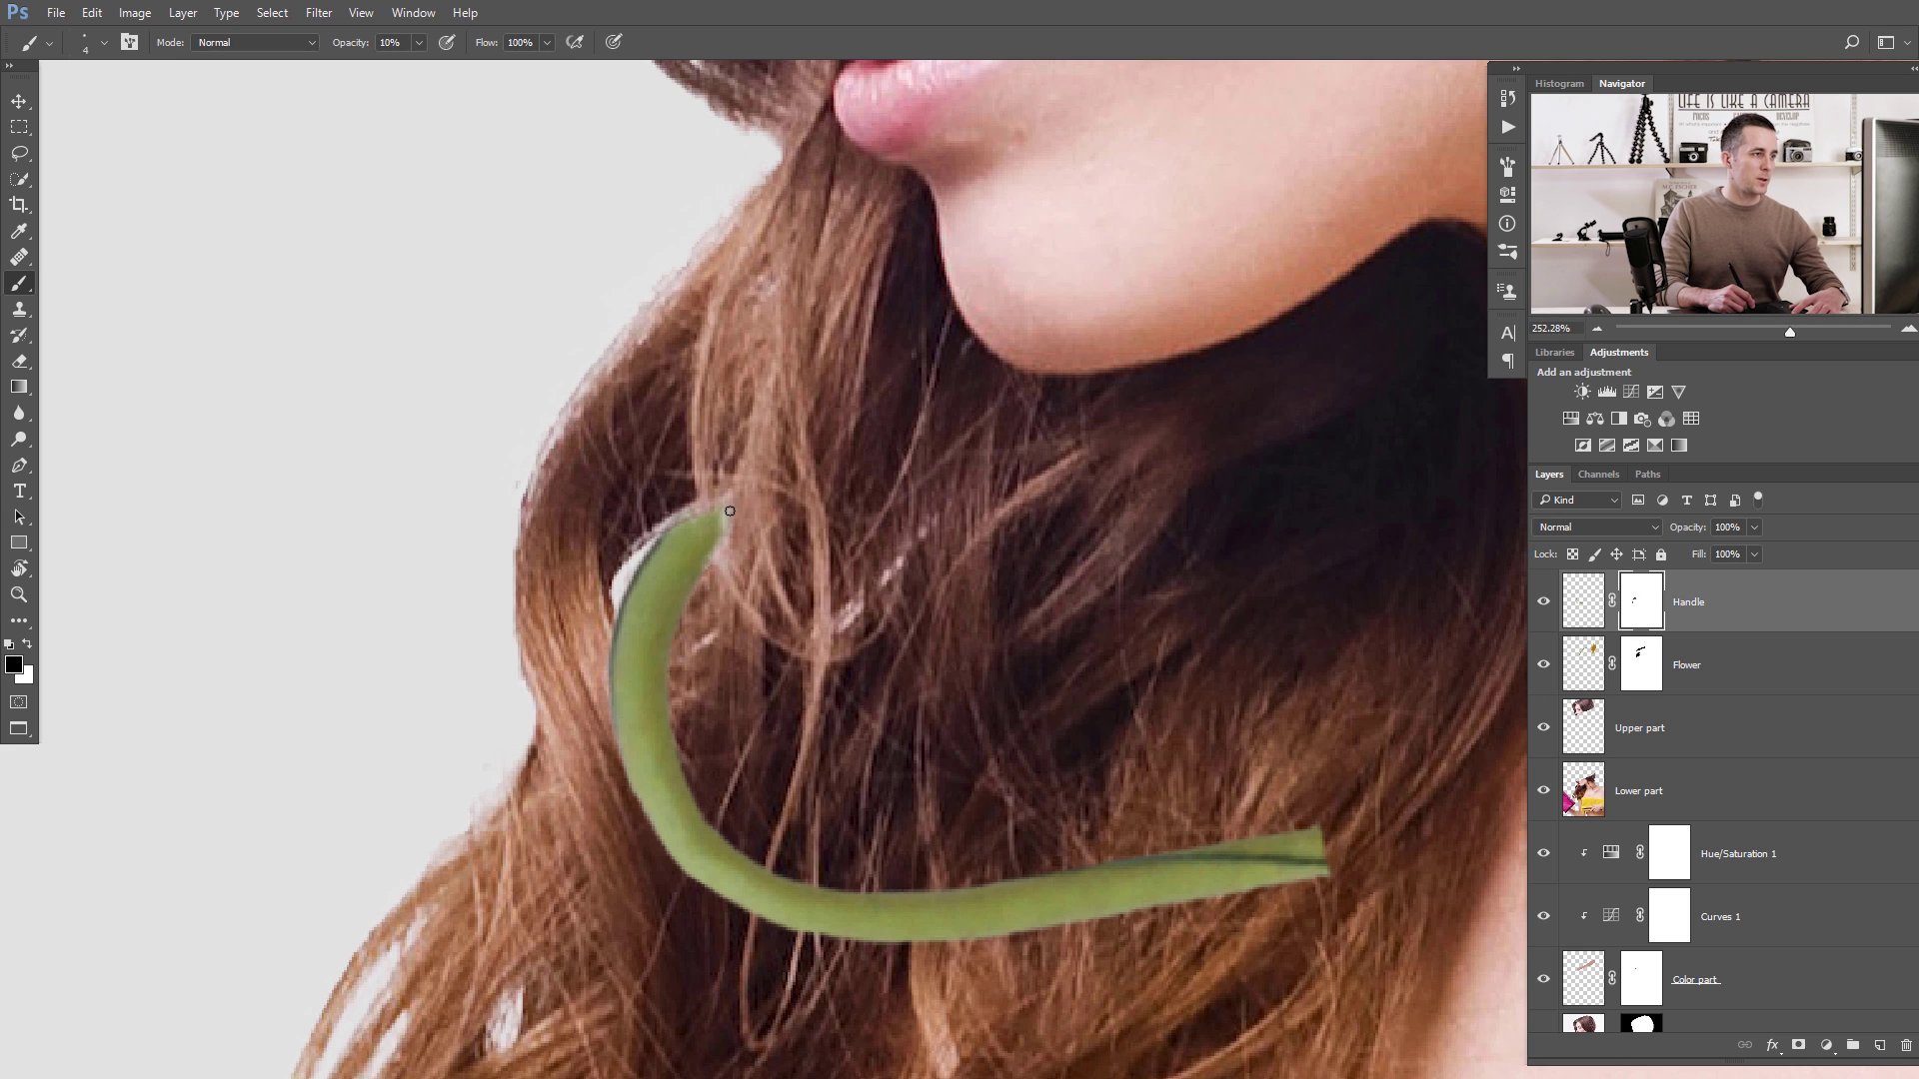
key("bracketright")
key("x")
key("x")
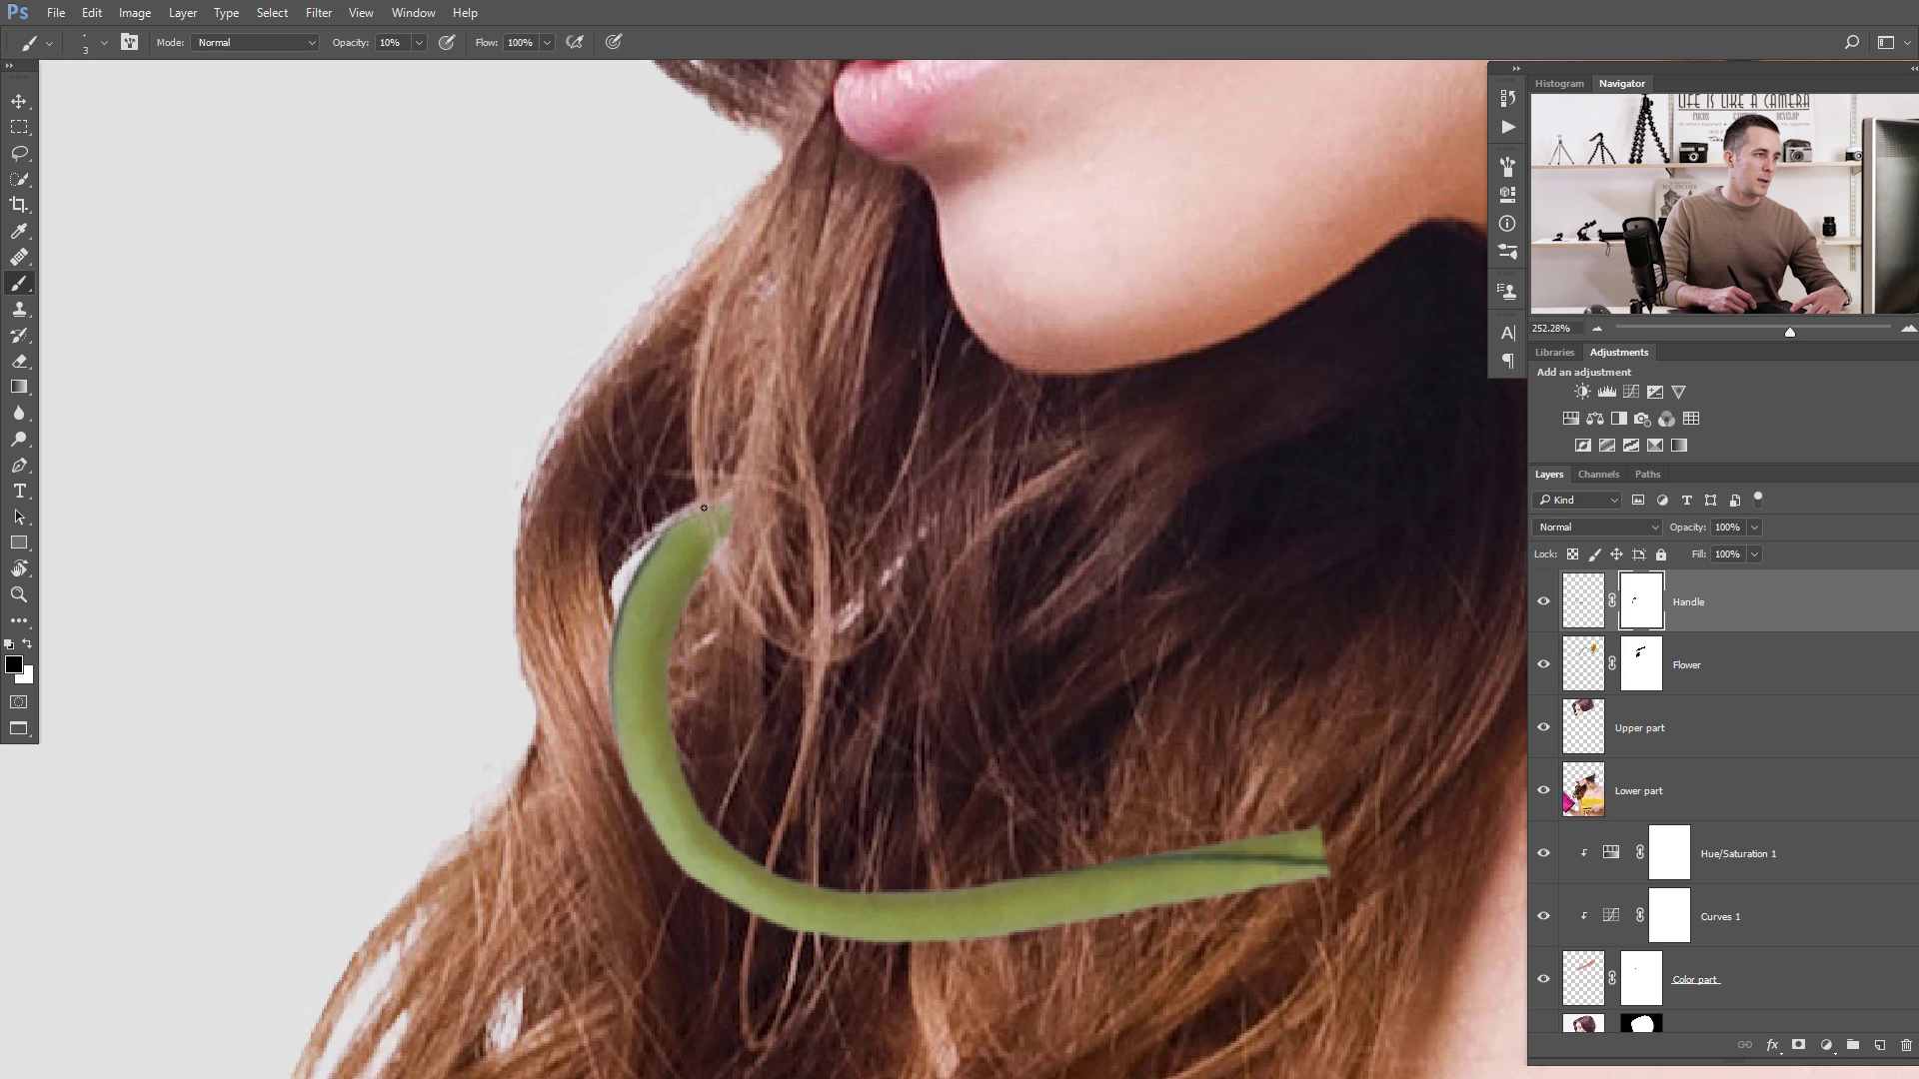
Shorten the stem piece by painting out its lower free end on the Handle mask with black at 100% opacity.
scroll(740, 602, "down", 10)
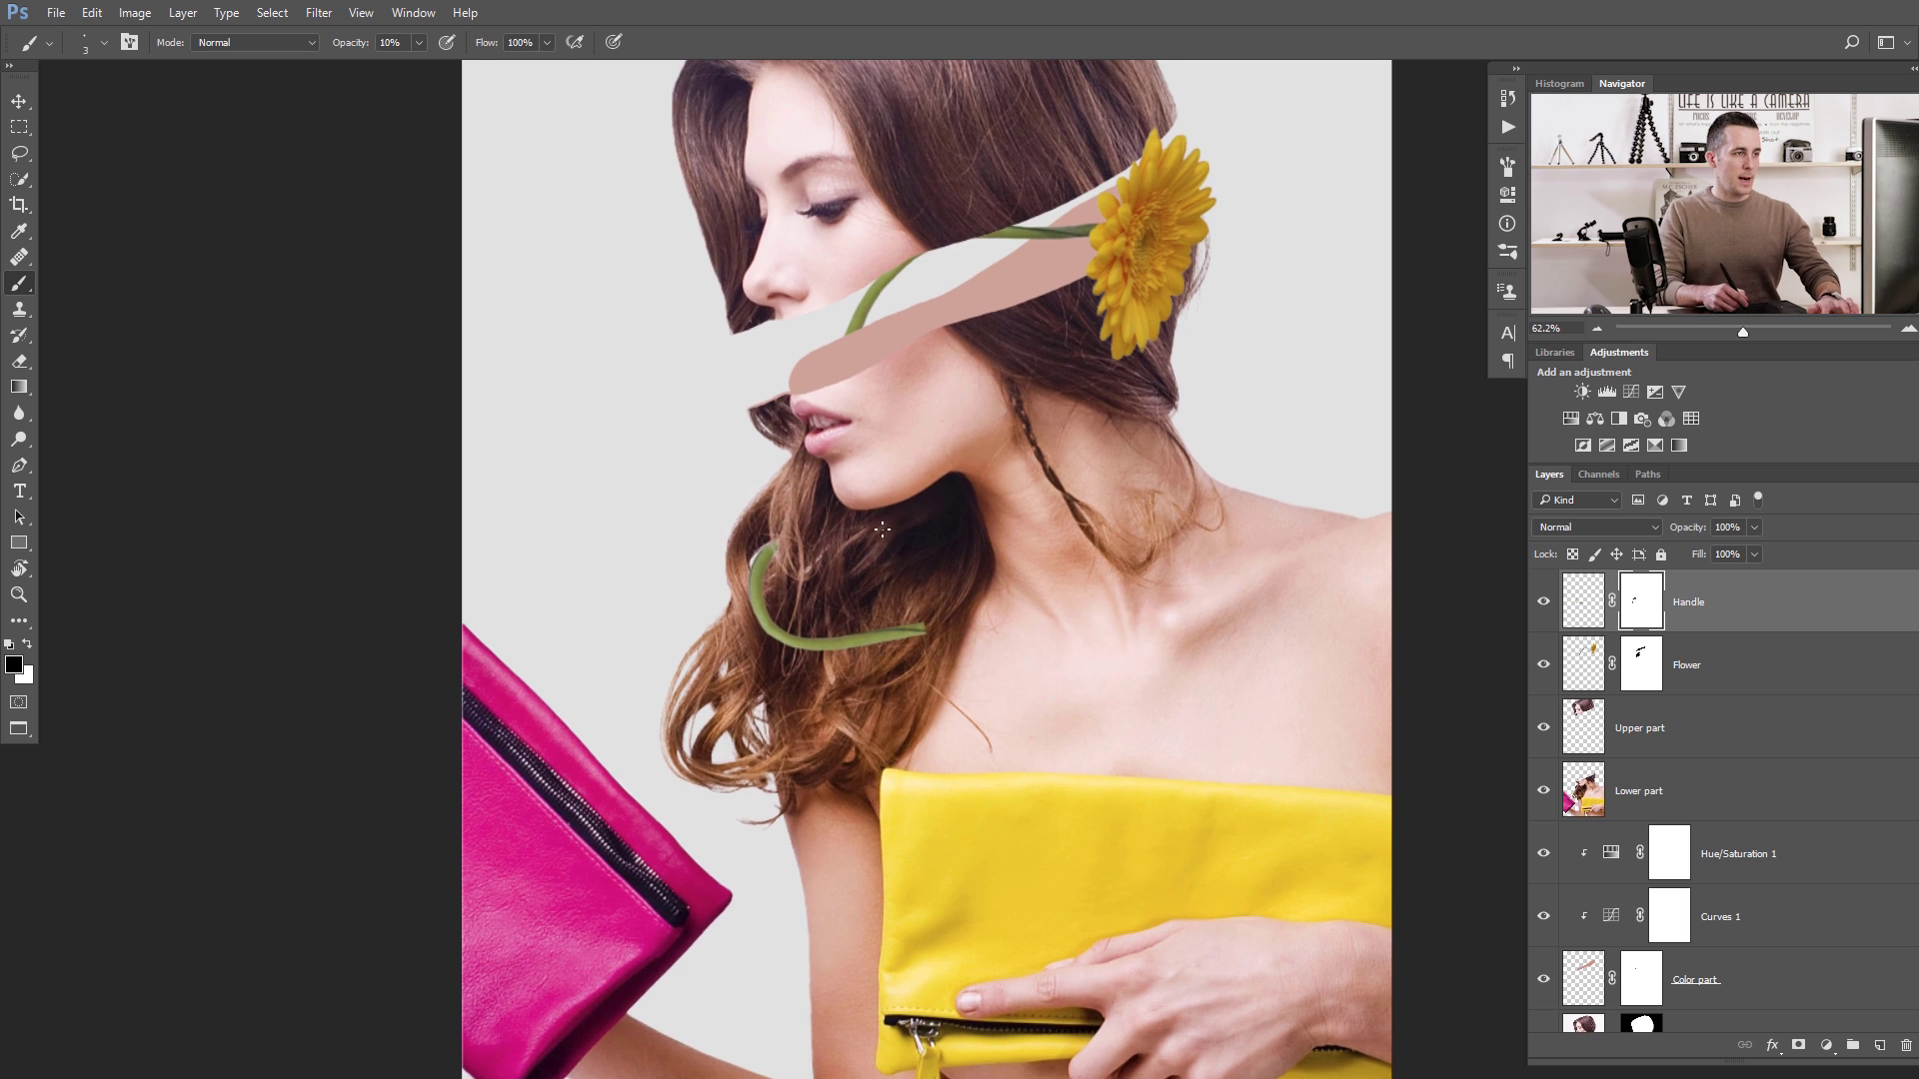
right_click(882, 530)
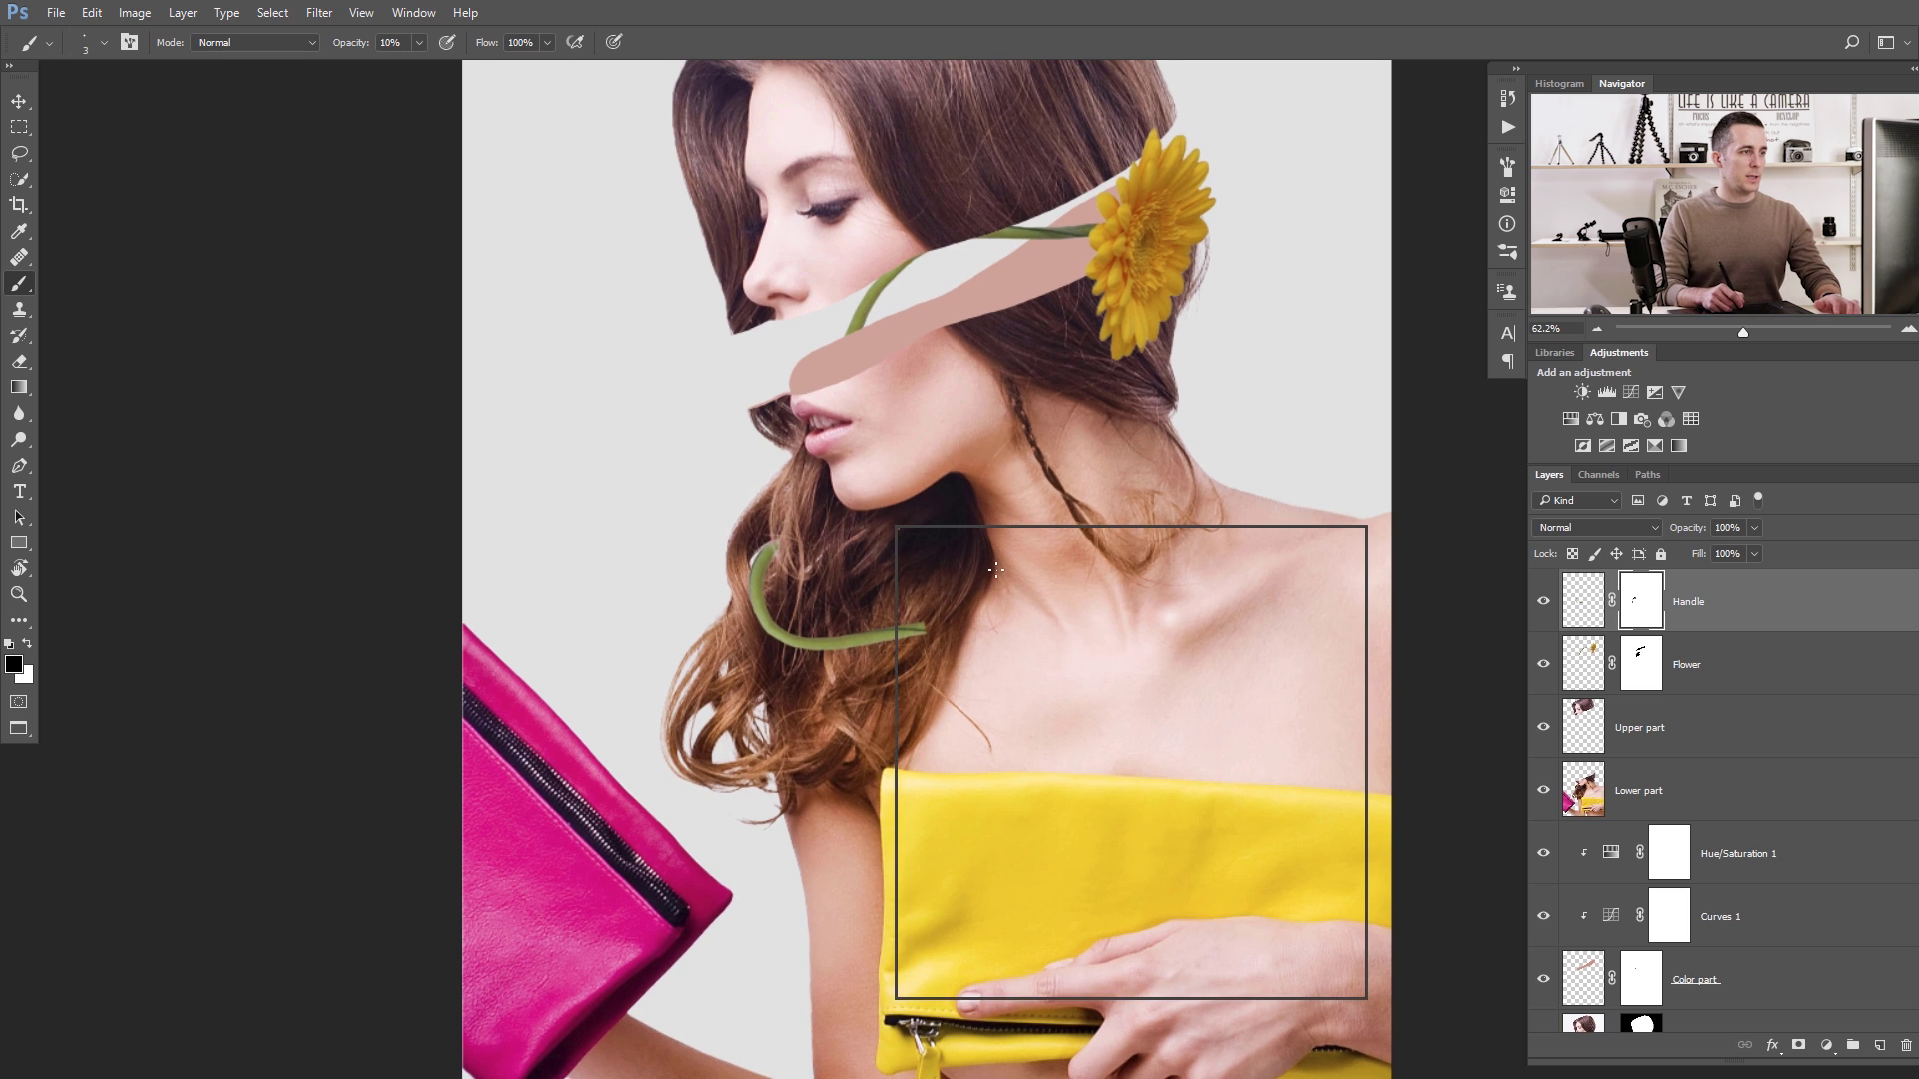
left_click(1032, 477)
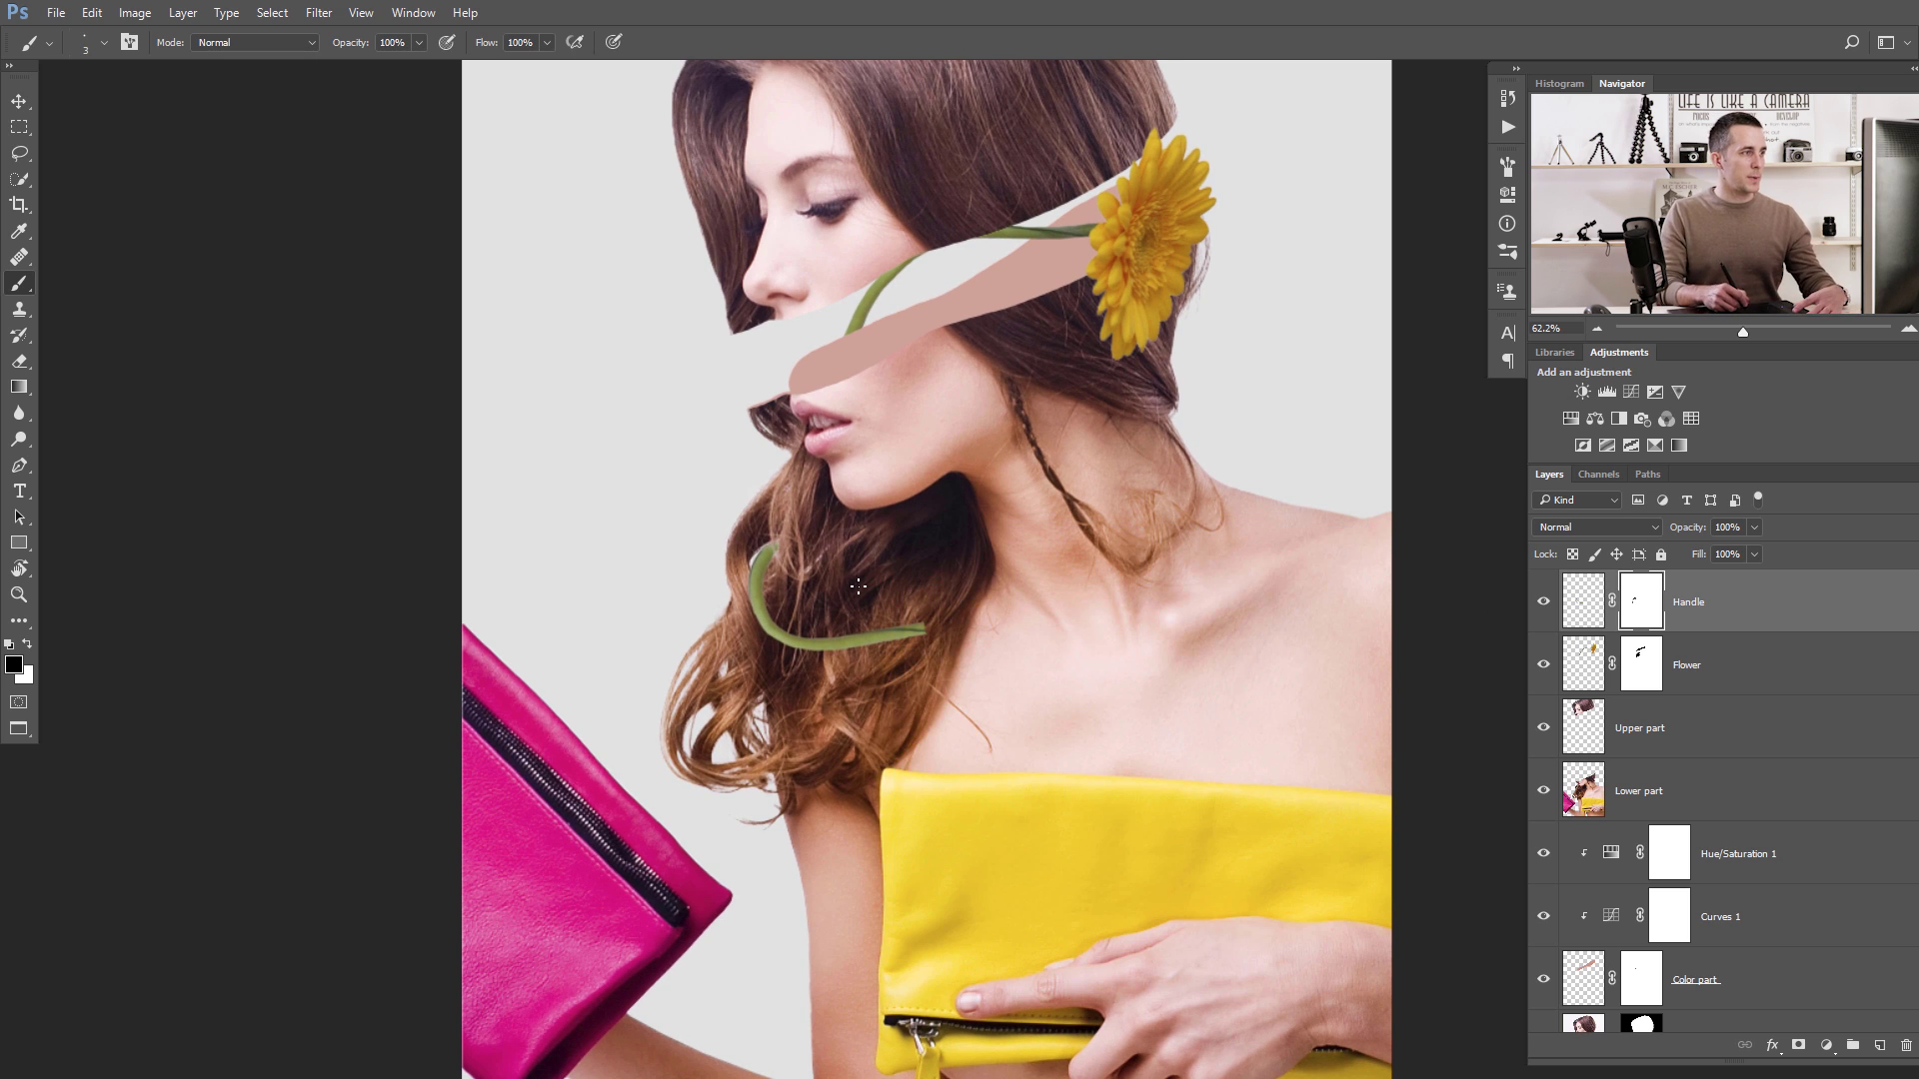
mouse_move(926, 627)
left_mouse_down()
mouse_move(873, 618)
mouse_move(871, 687)
mouse_move(849, 638)
mouse_move(843, 700)
mouse_move(946, 667)
mouse_move(903, 723)
left_mouse_up()
Trim the dark fringe along the stem's outer curve on the Handle mask with a 10 px black brush.
key("bracketleft")
key("bracketleft")
key("bracketleft")
key("bracketleft")
key("bracketleft")
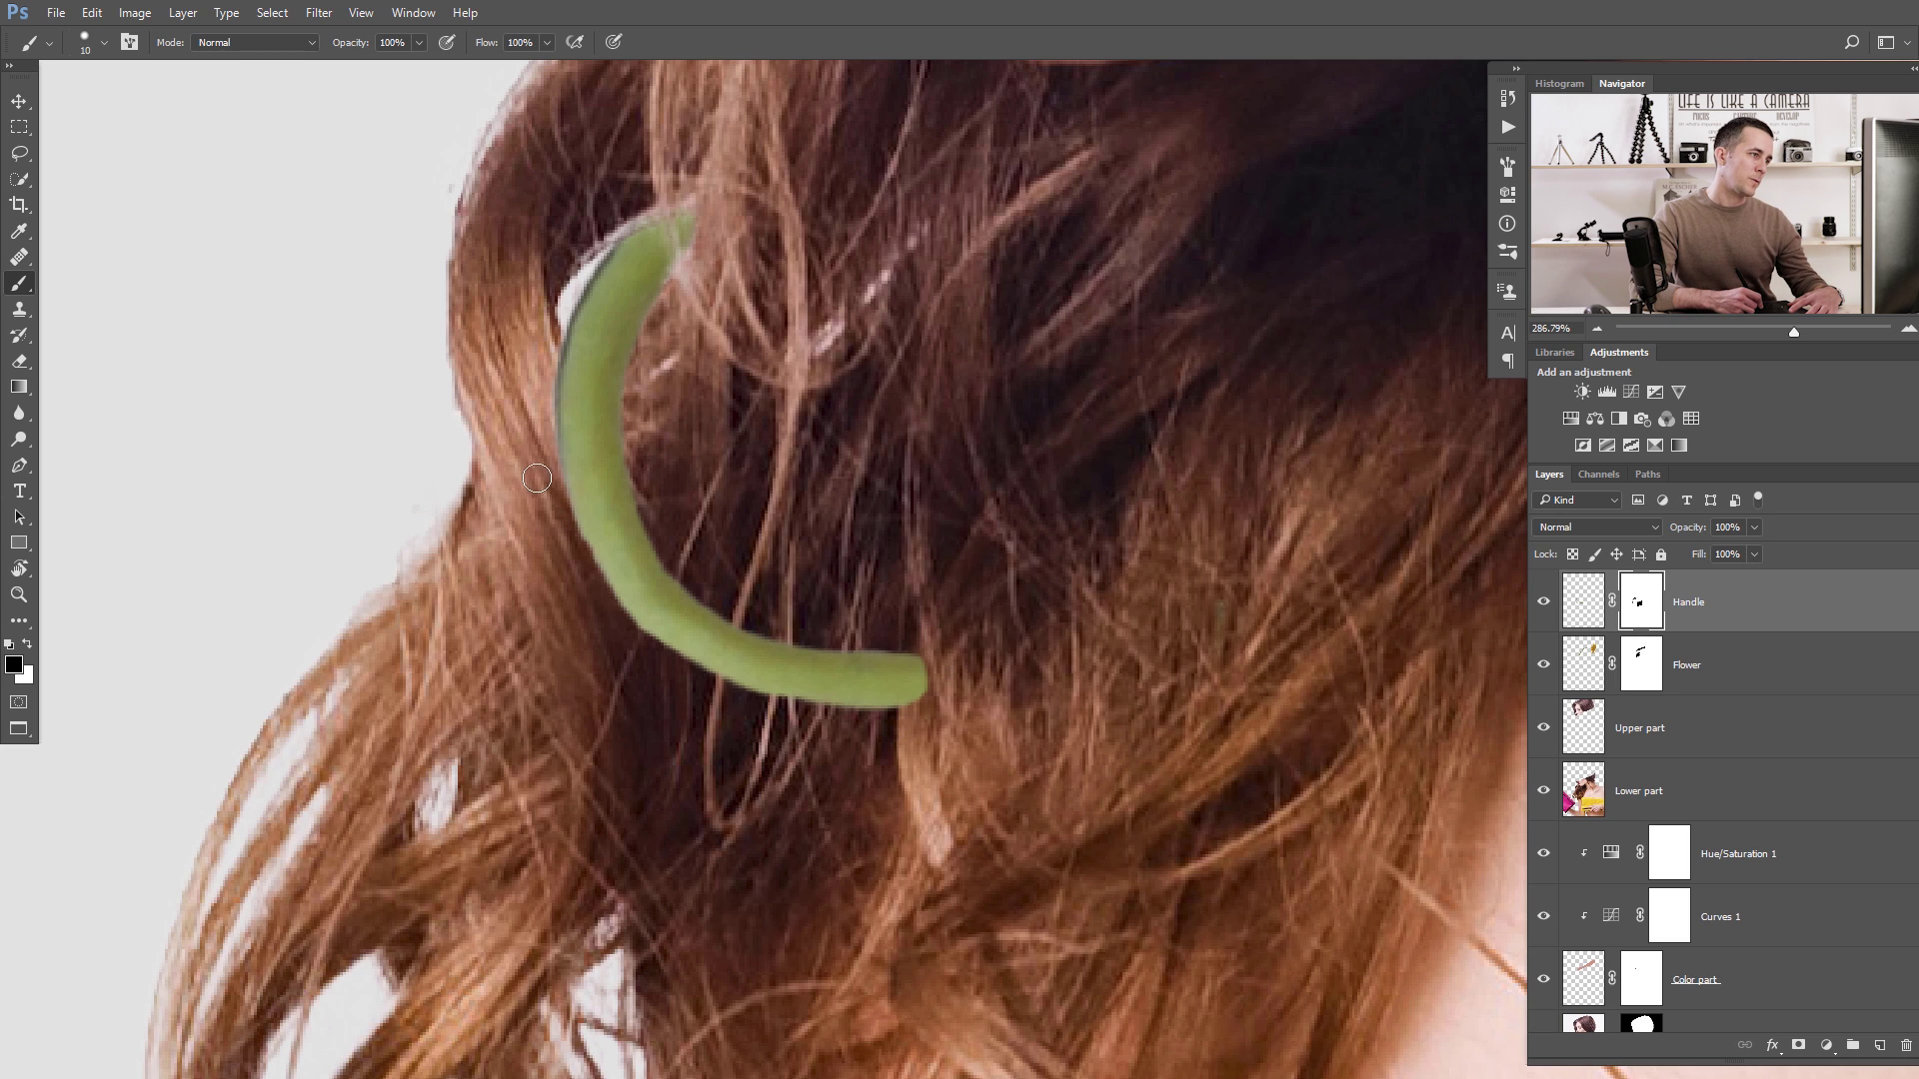
mouse_move(609, 232)
left_mouse_down()
mouse_move(557, 438)
mouse_move(584, 547)
mouse_move(644, 641)
left_mouse_up()
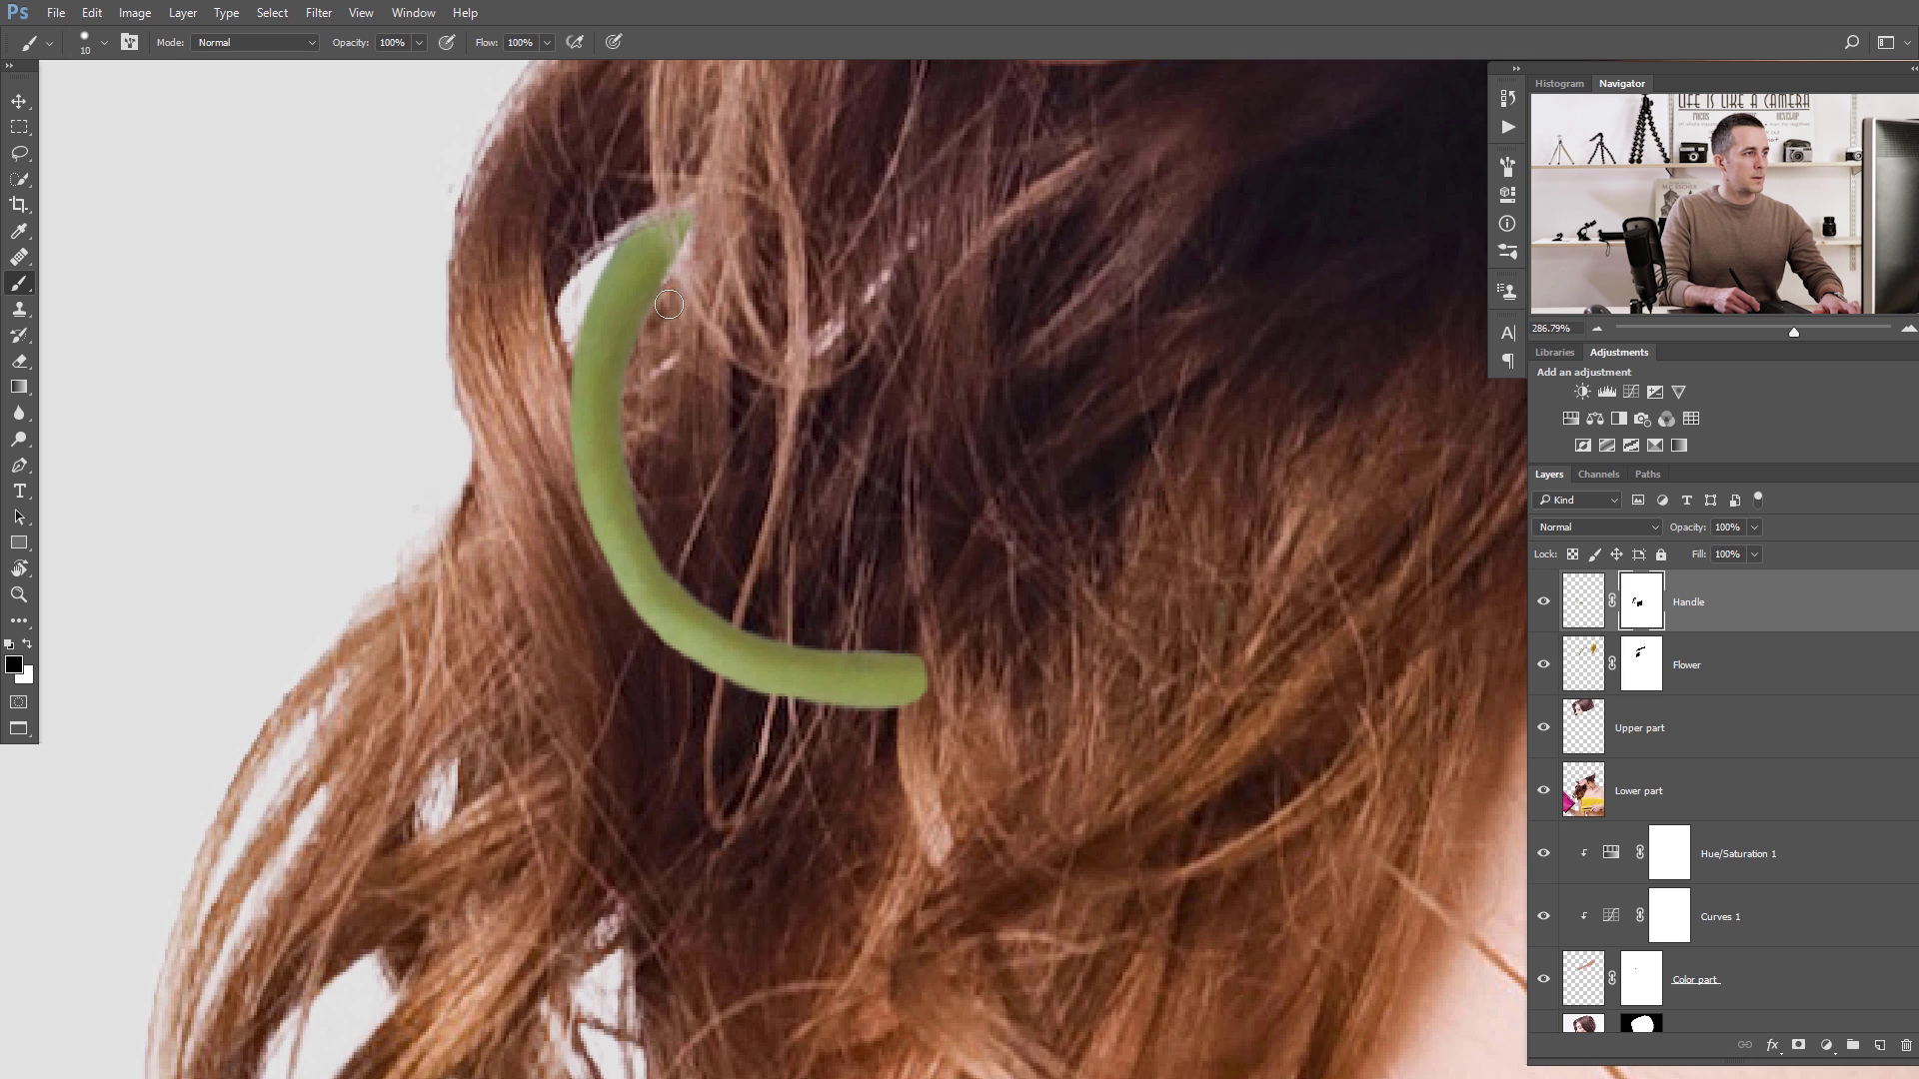
scroll(664, 501, "down", 10)
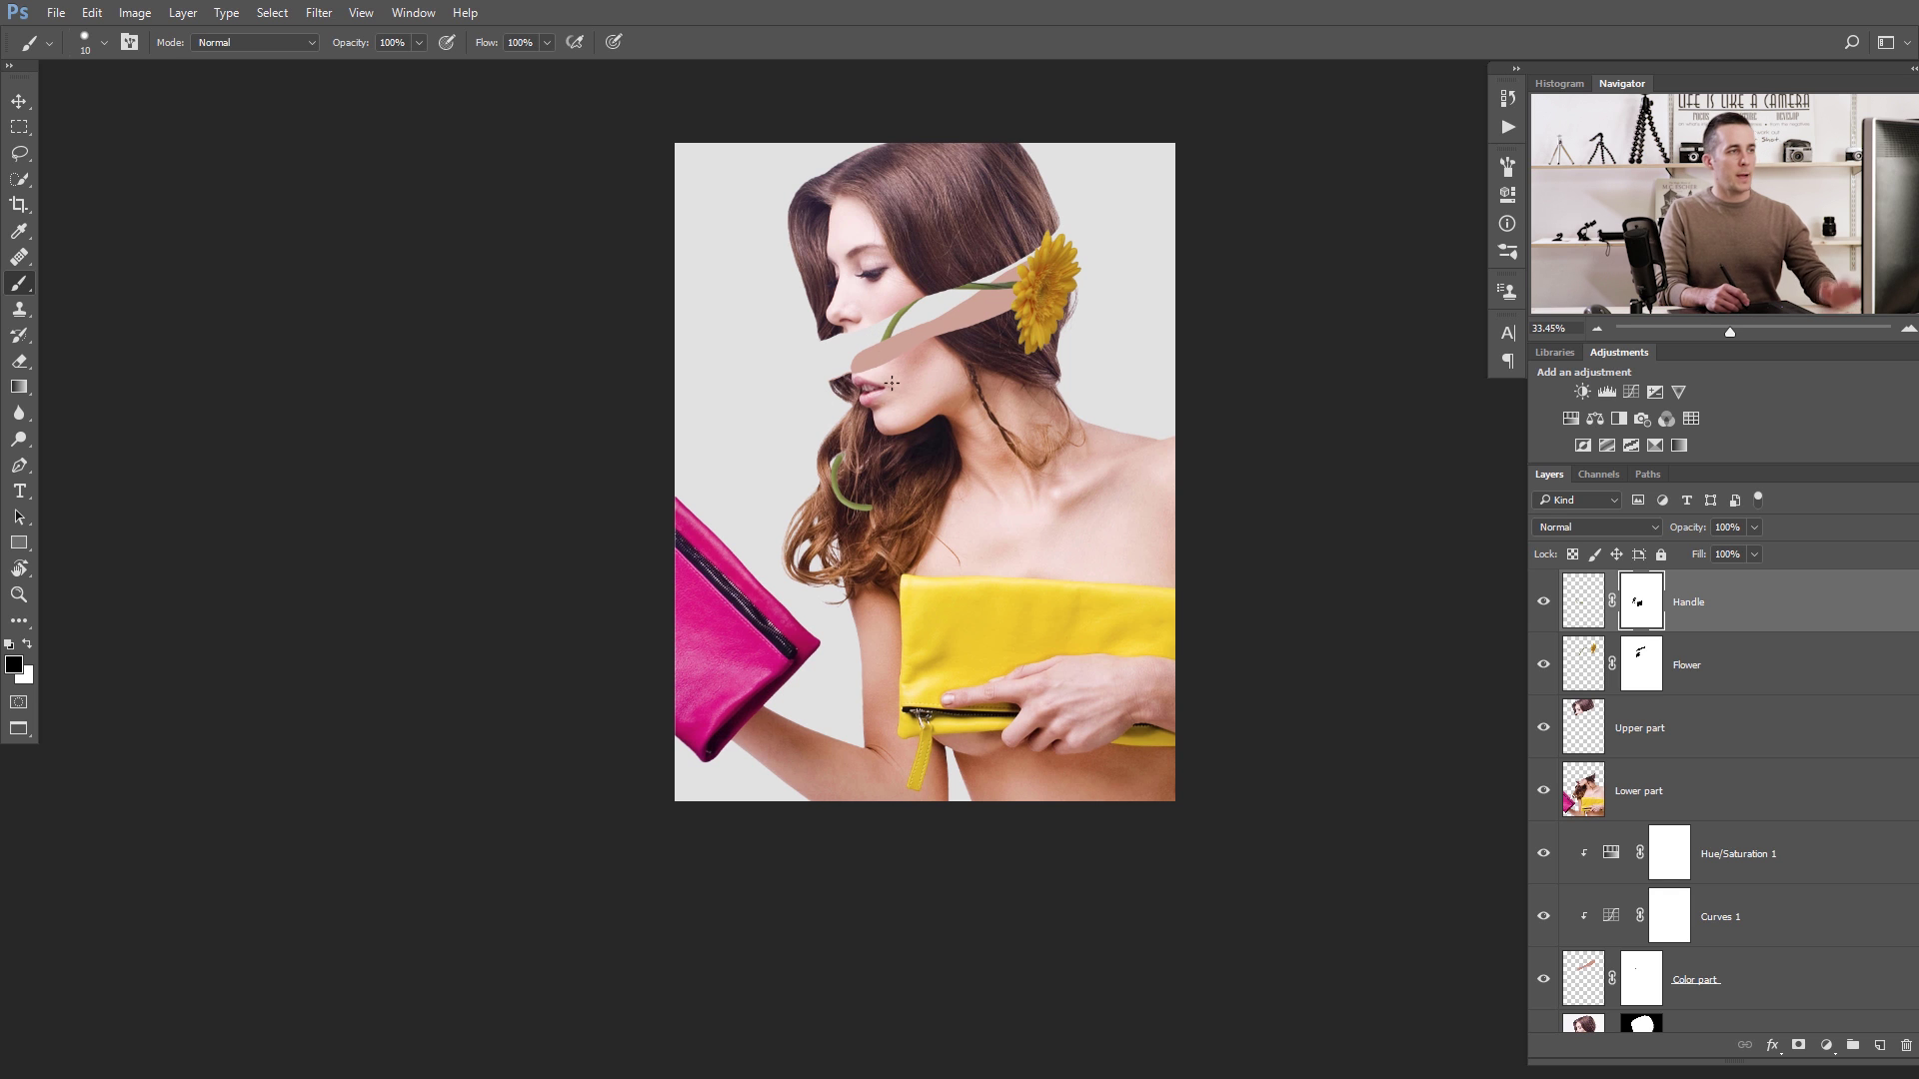
mouse_move(925, 434)
left_mouse_down()
mouse_move(904, 431)
mouse_move(926, 434)
left_mouse_up()
left_click_drag(919, 388, 883, 477)
left_click_drag(802, 566, 855, 575)
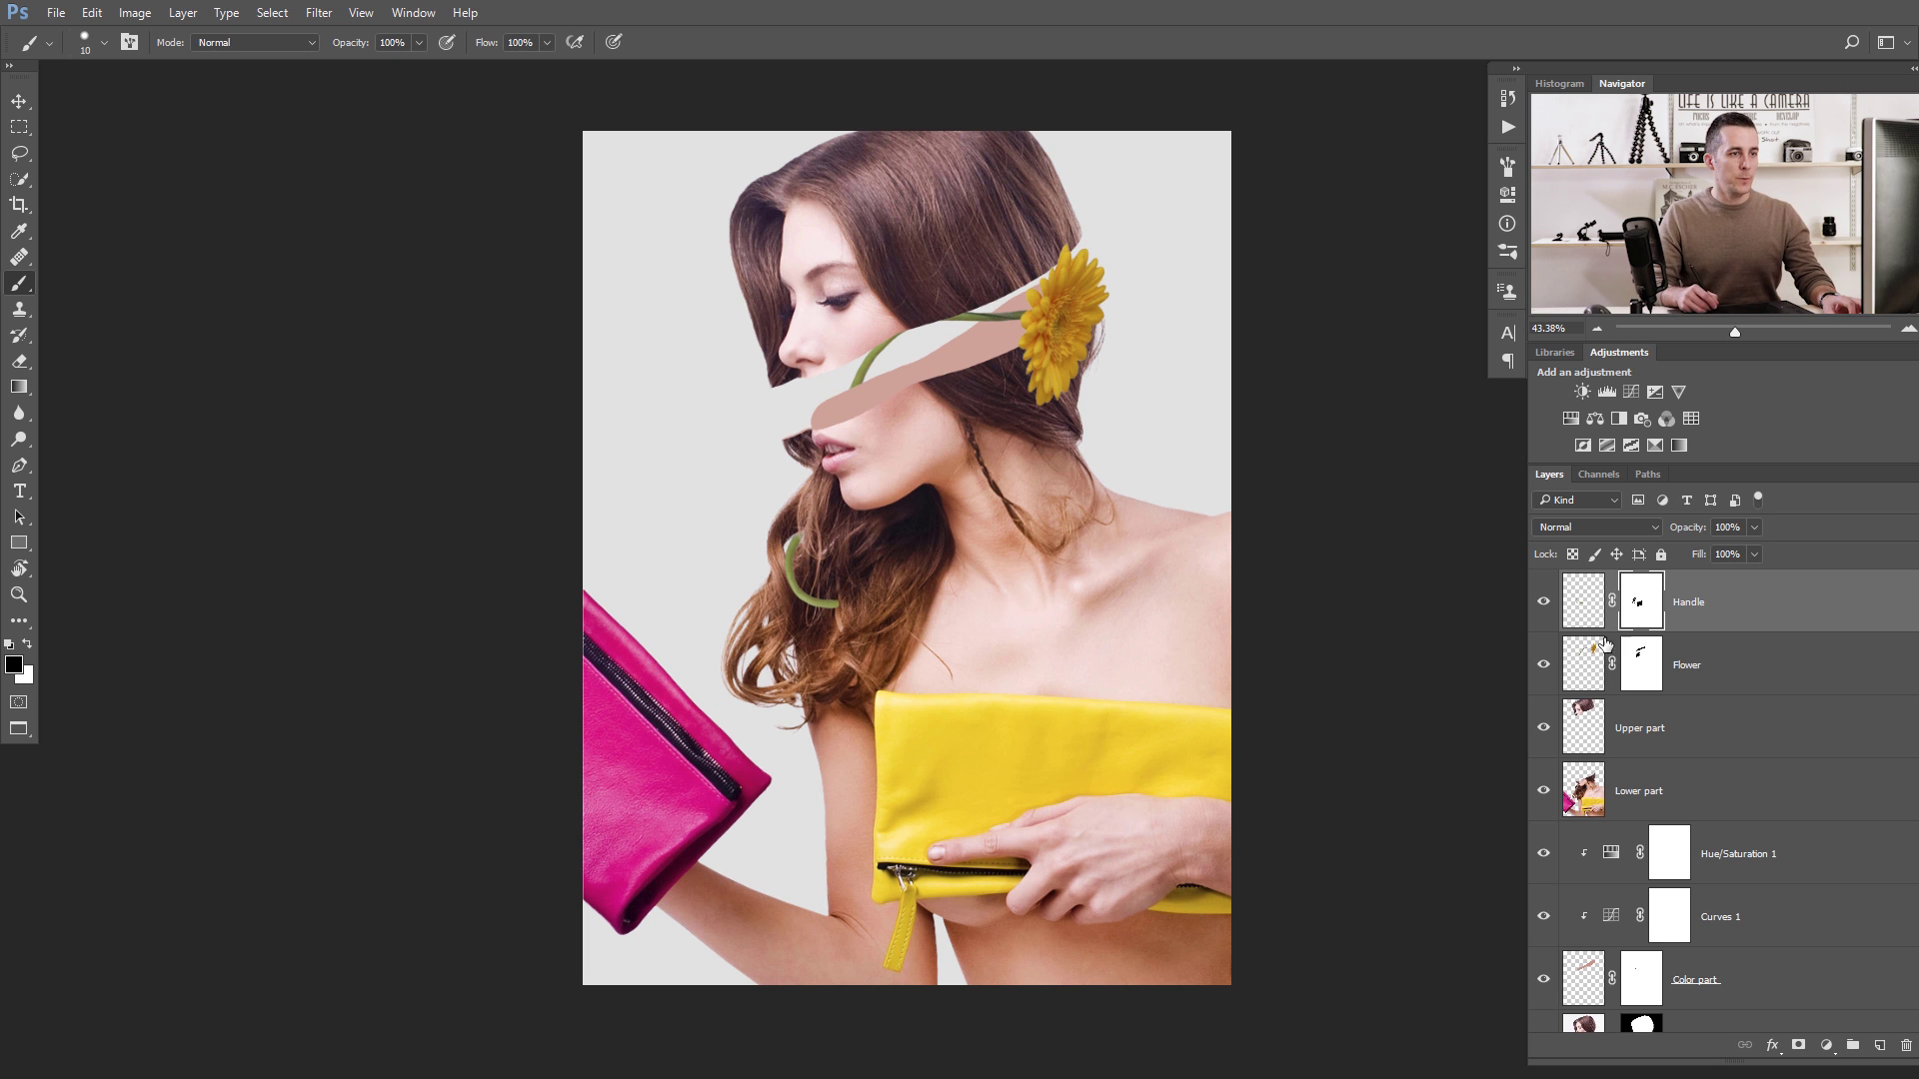
Create a new layer named Shadow and place it between the Flower and Upper part layers.
left_click(1879, 1045)
double_click(1631, 601)
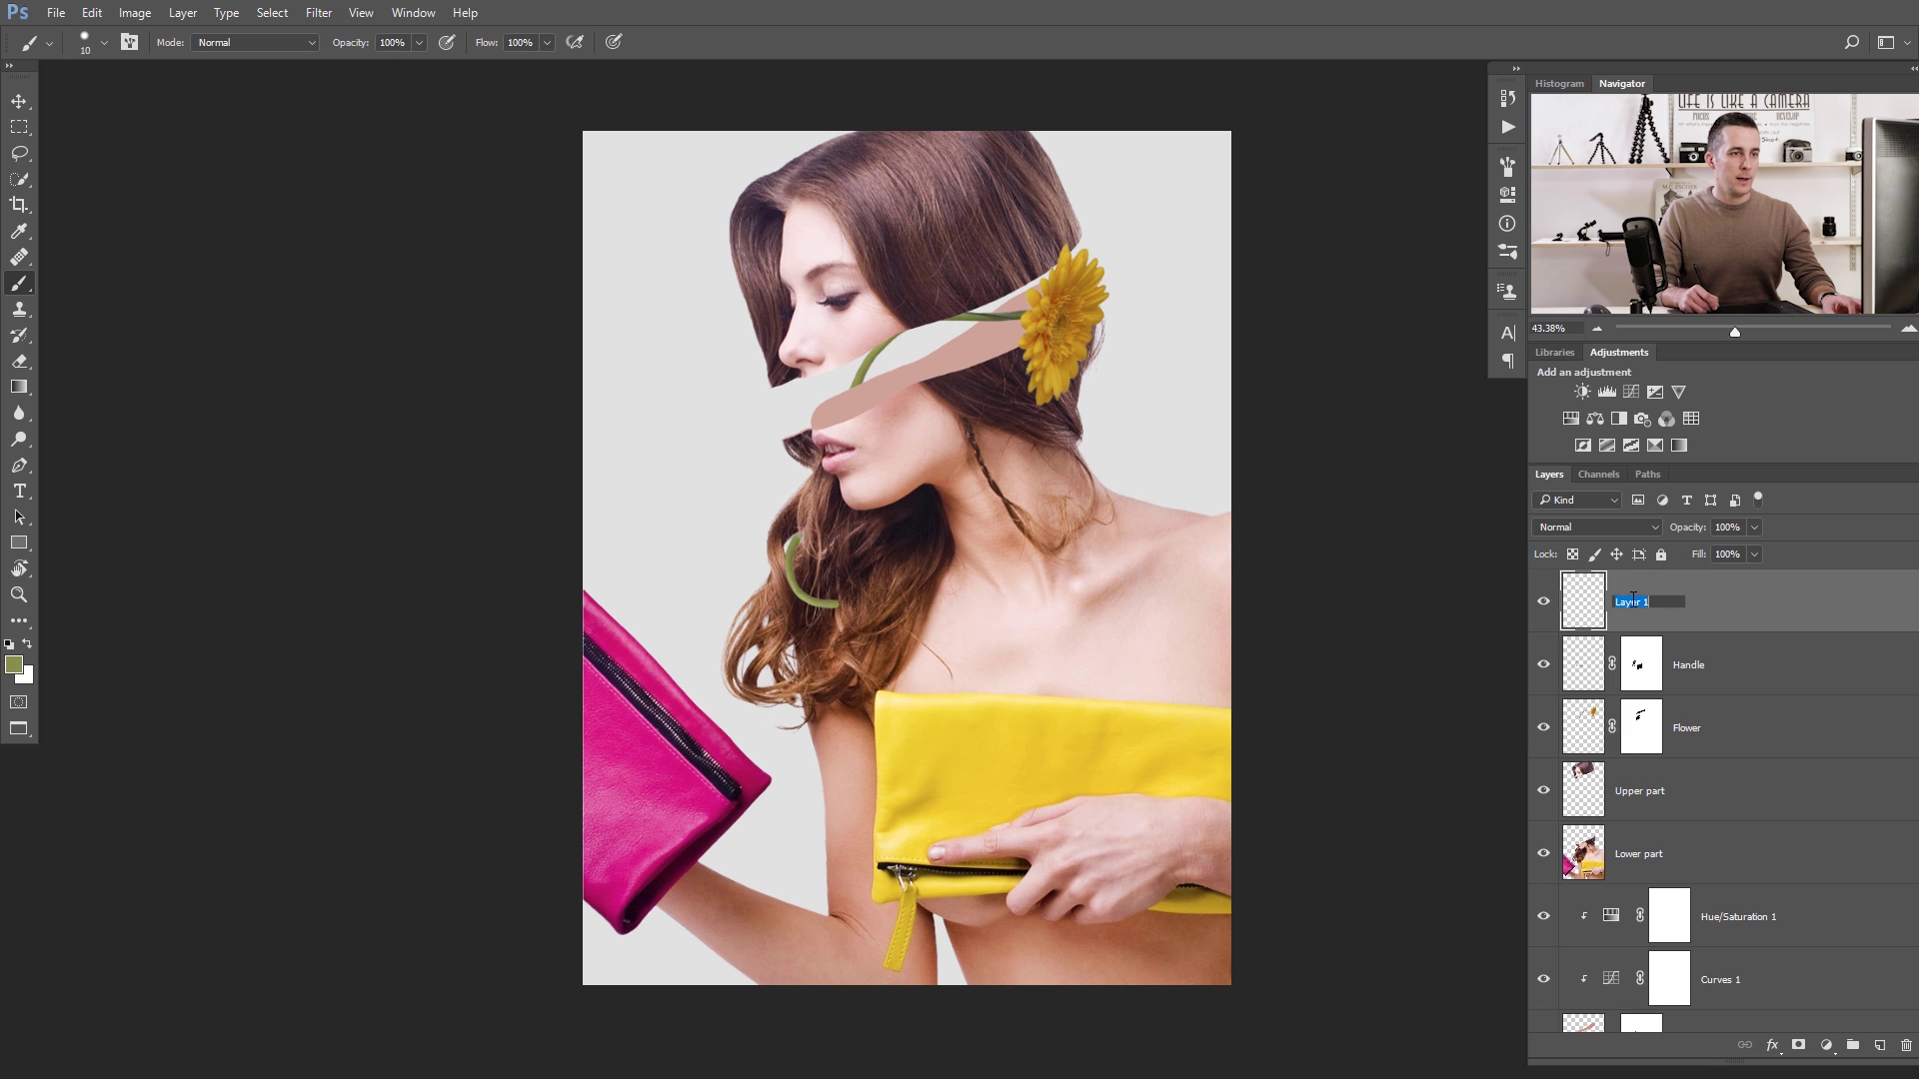
type("Shadow")
key("Return")
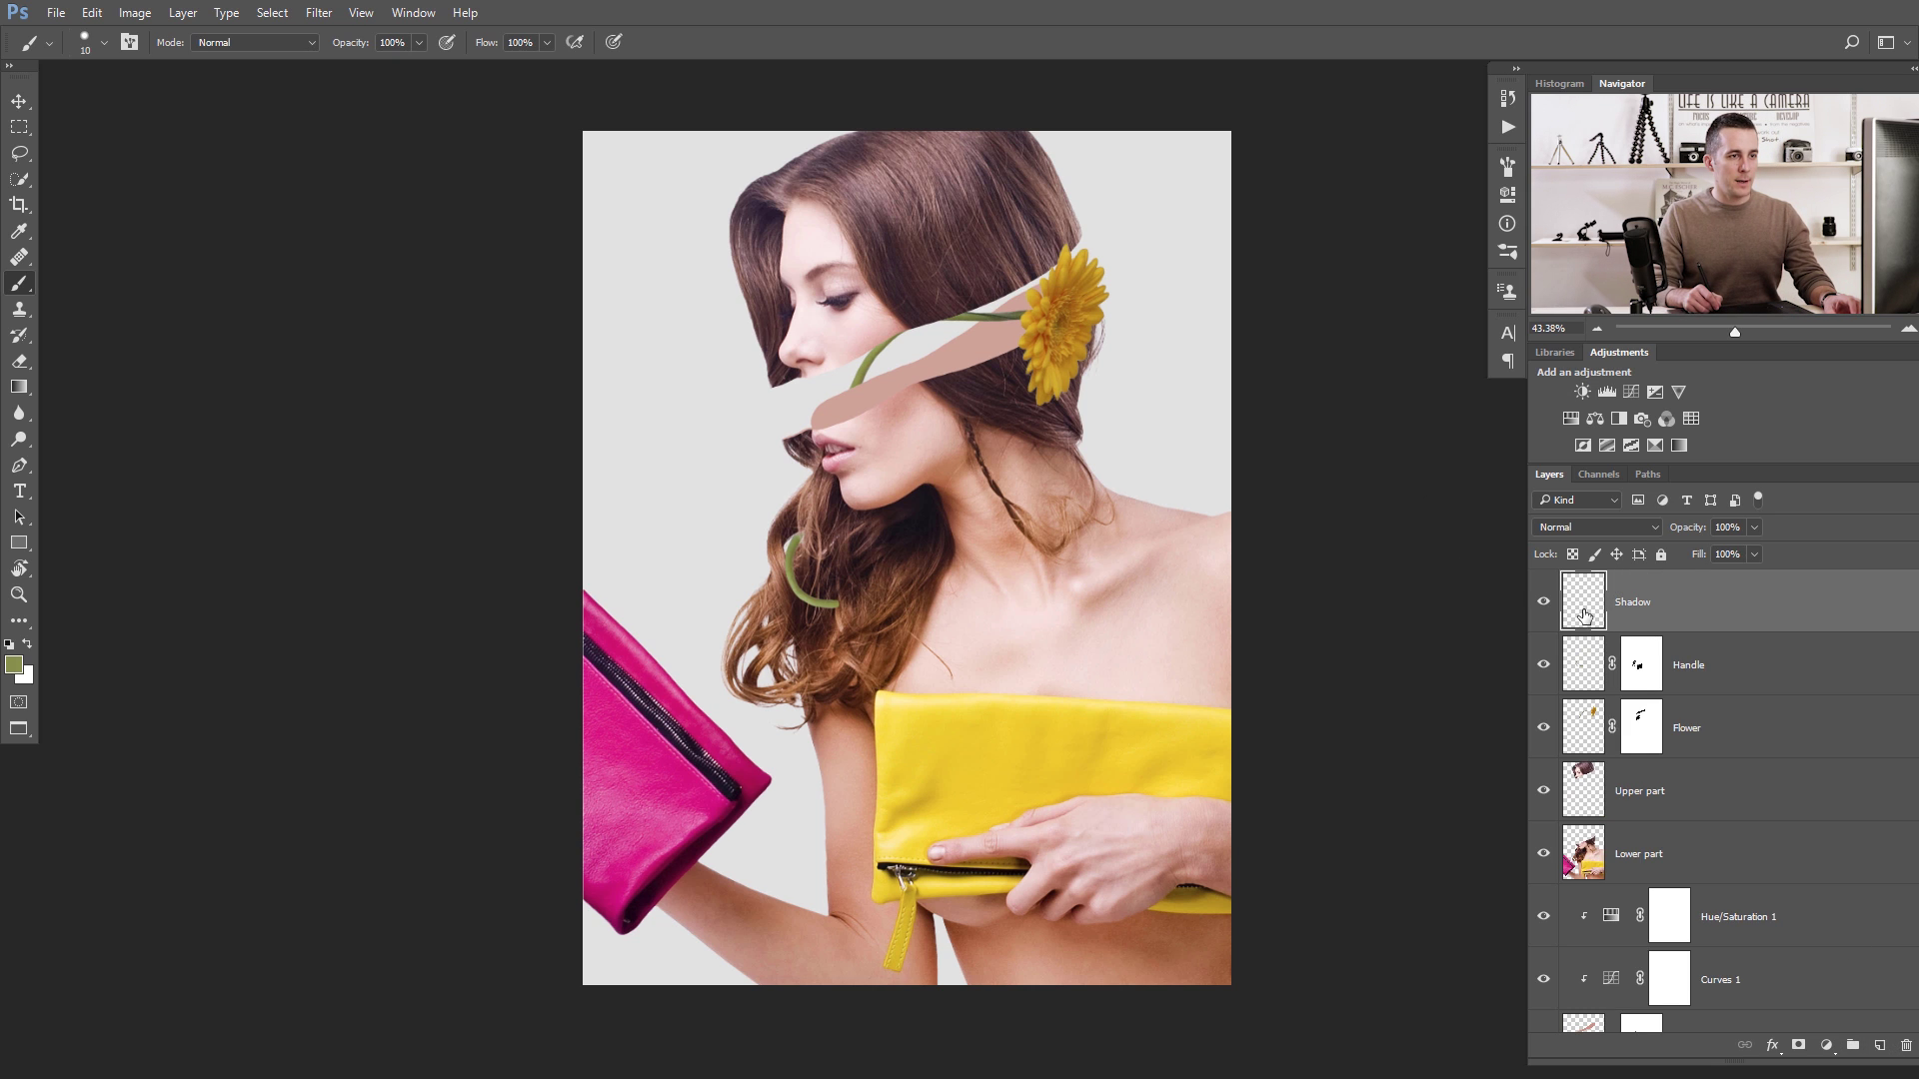
left_click_drag(1584, 615, 1595, 741)
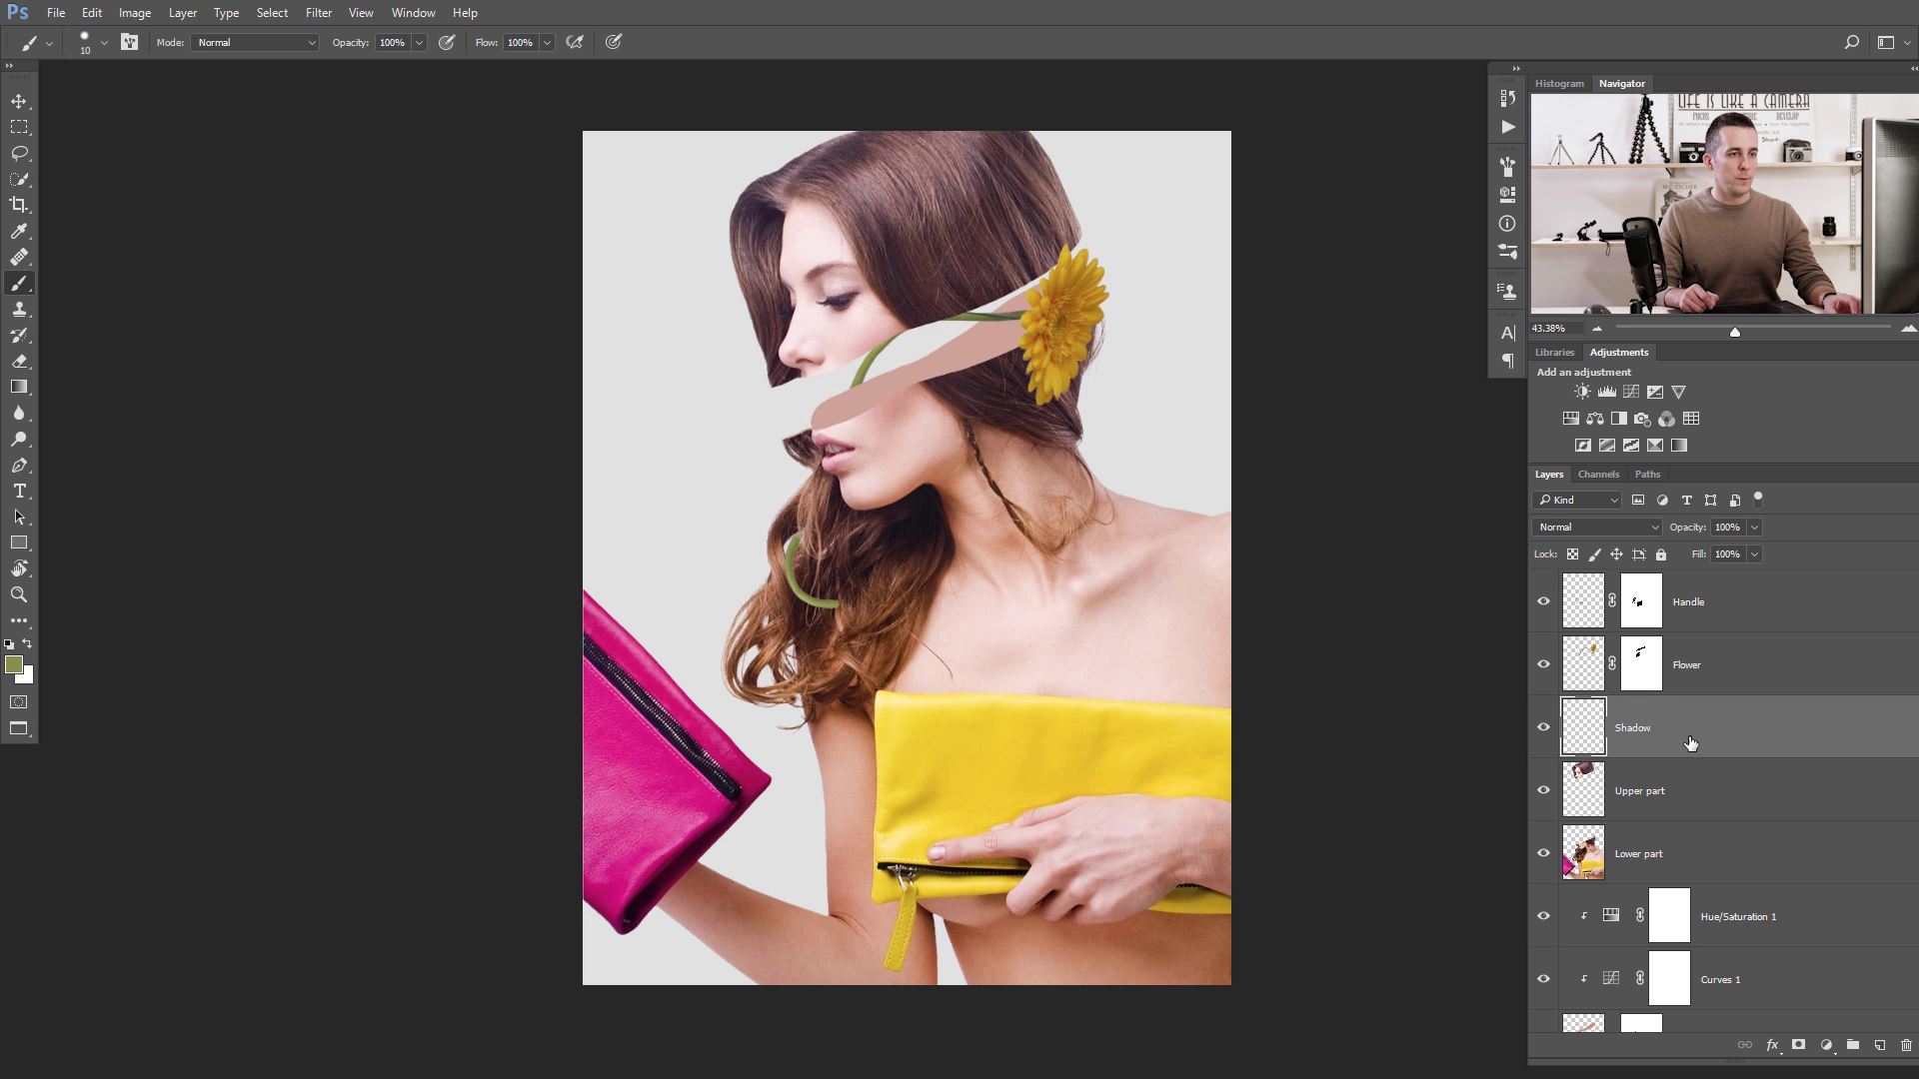
Add a clipped Curves adjustment above Color part with an RGB point at input 170, output 96, in Luminosity blend mode.
left_click_drag(999, 316, 1064, 338)
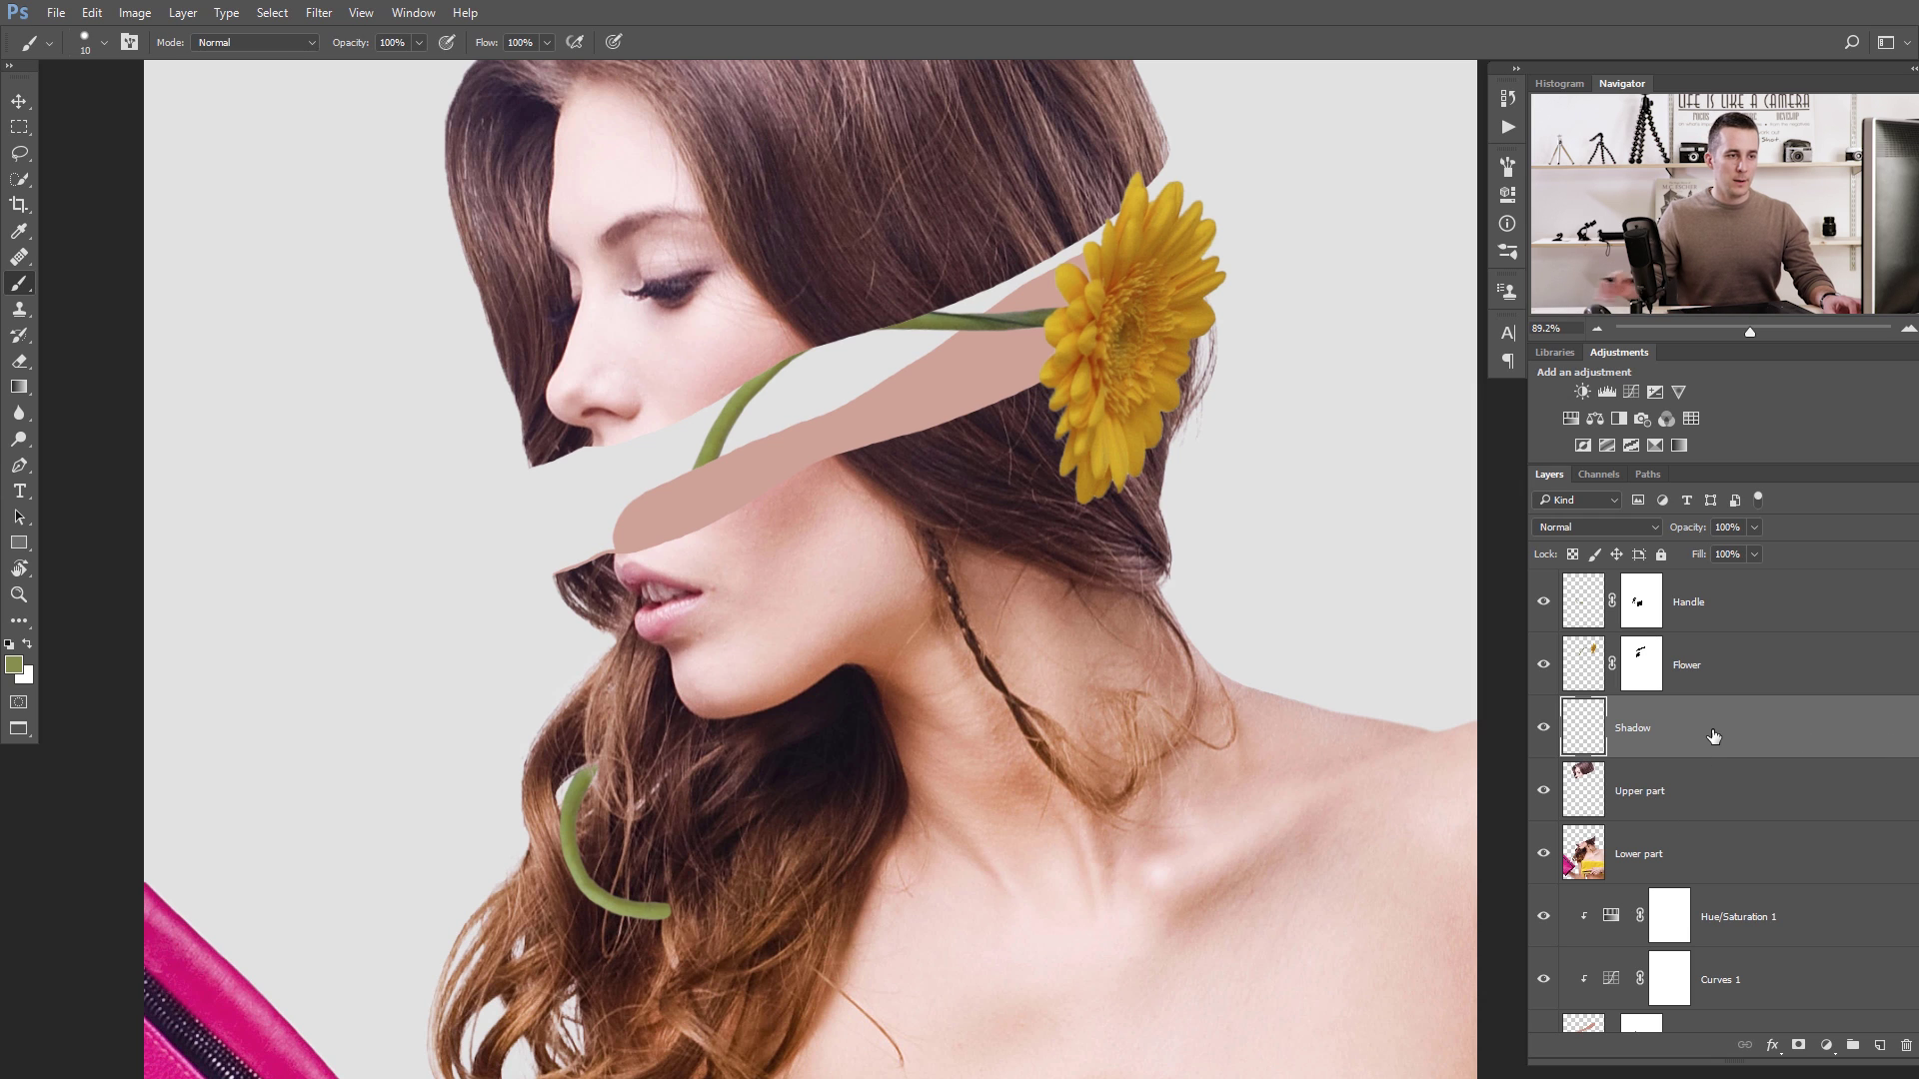
scroll(1721, 750, "down", 3)
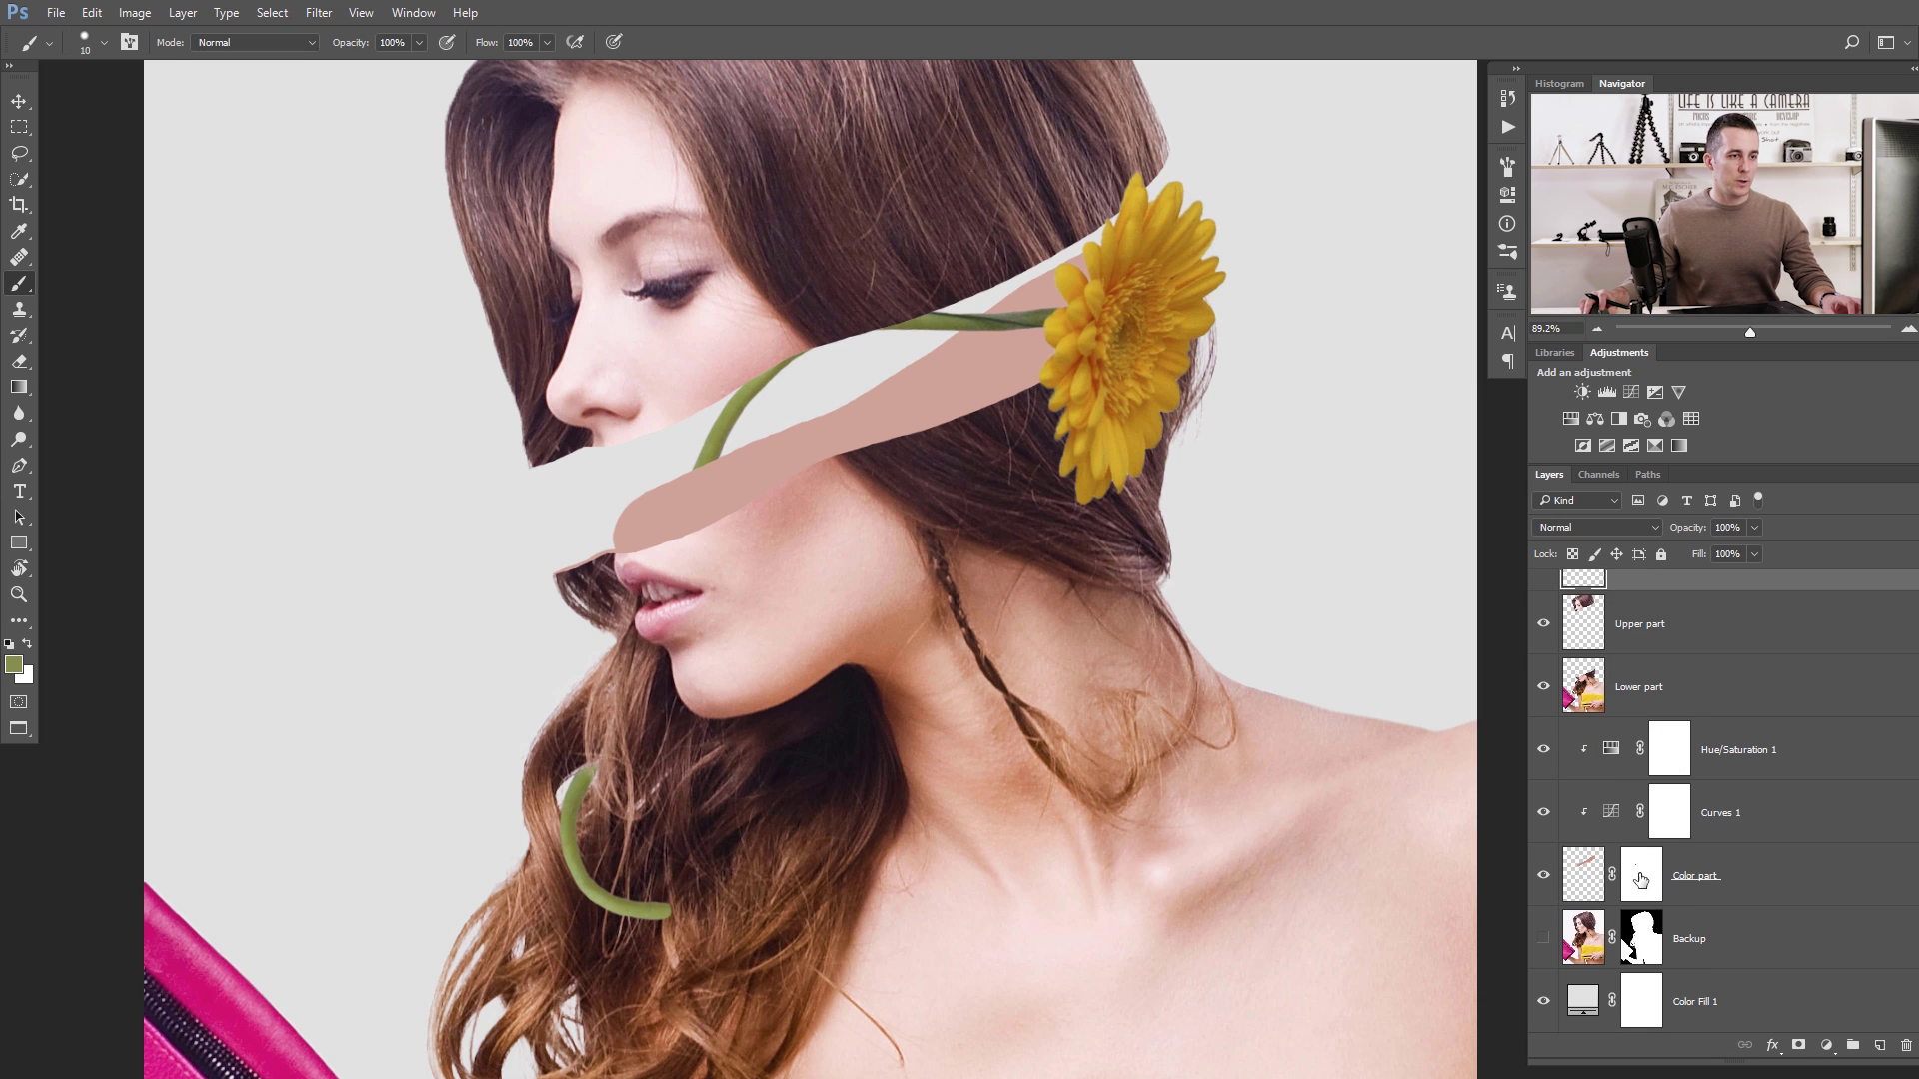
left_click(1585, 887)
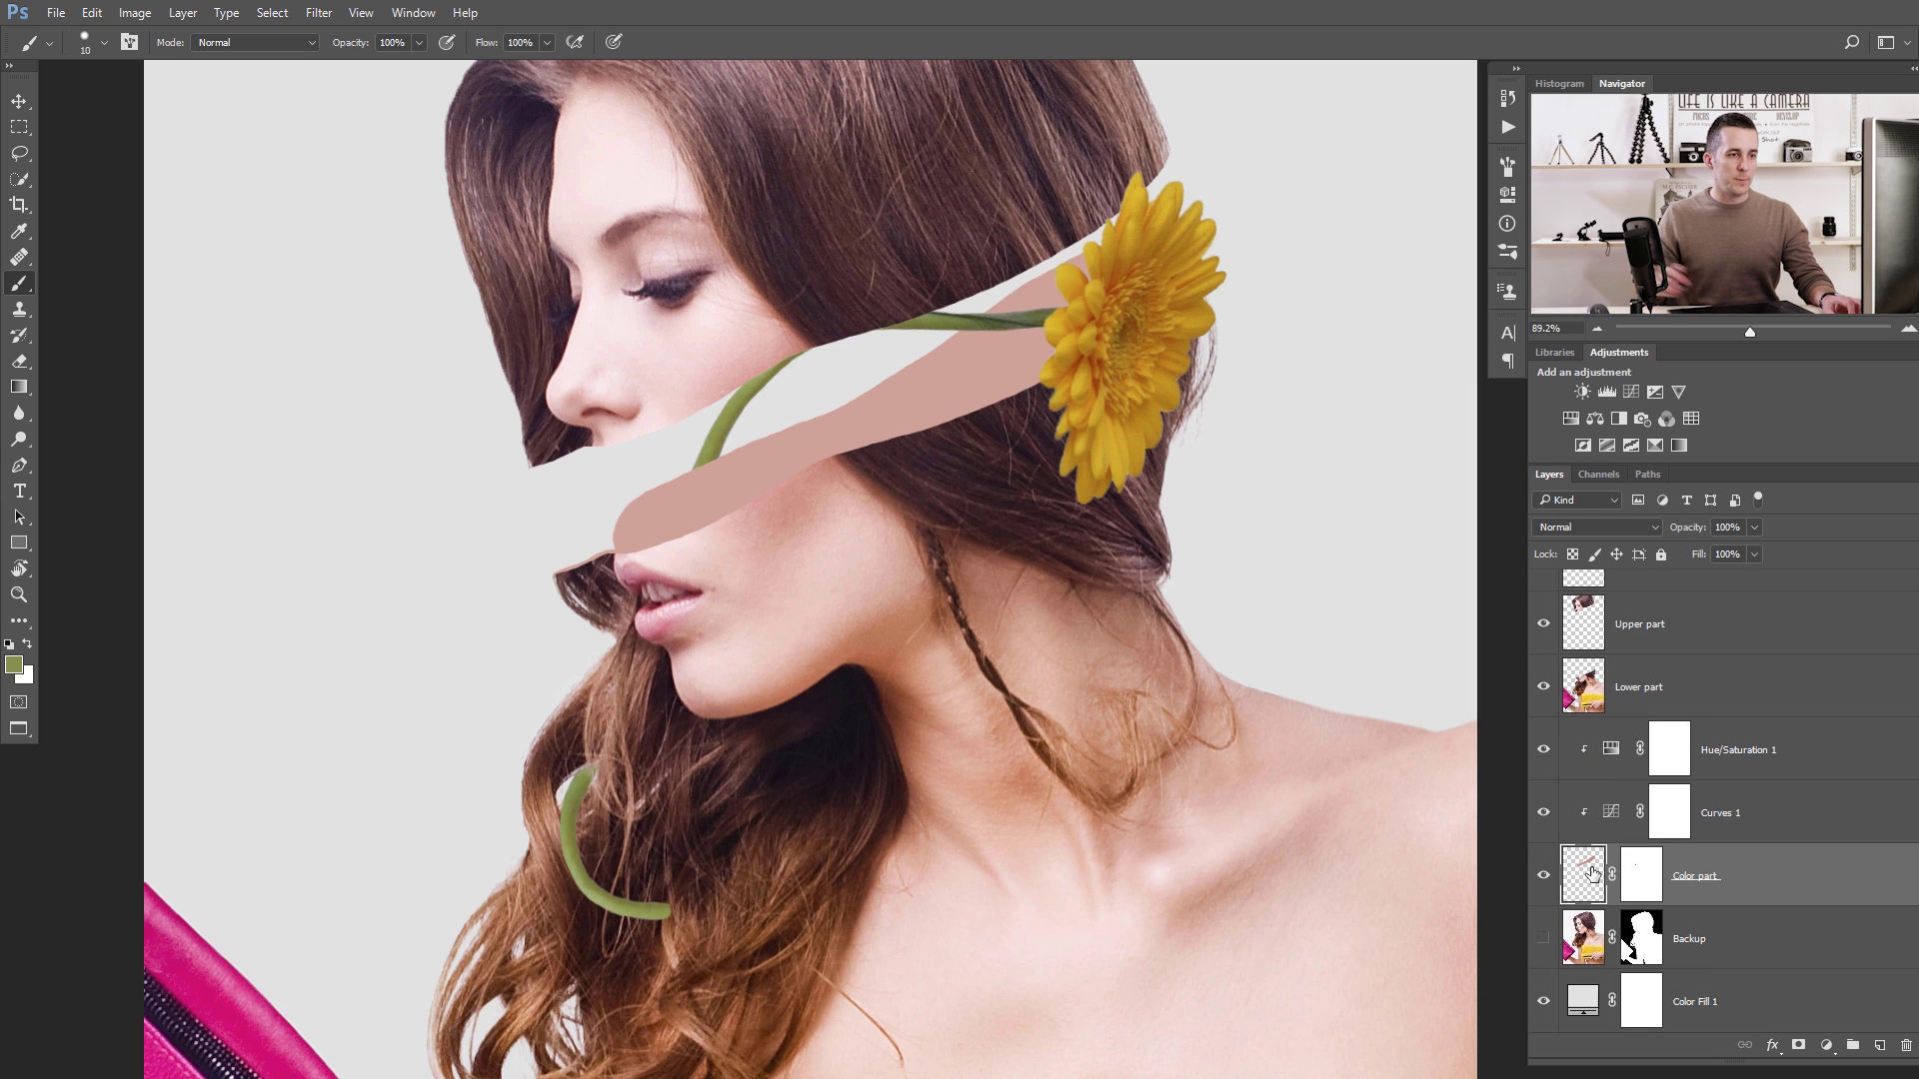
left_click(1825, 1052)
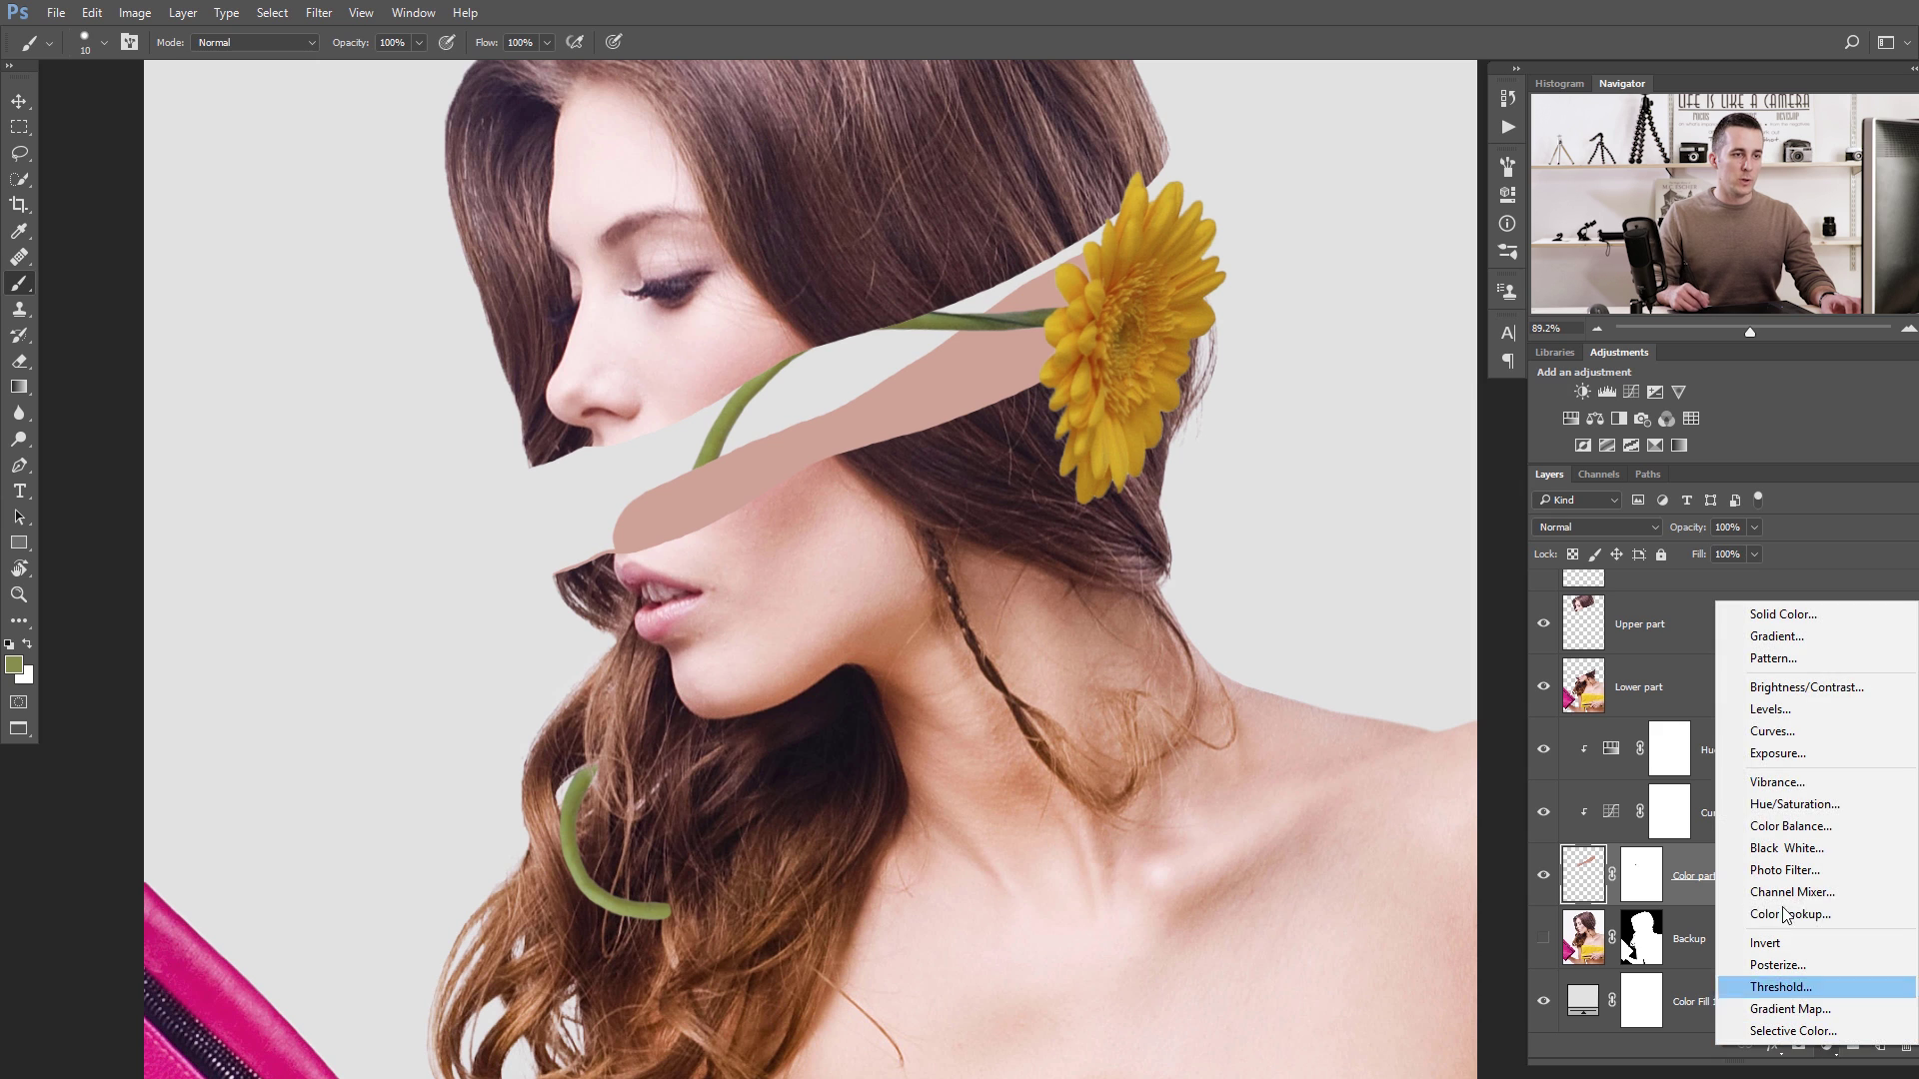
left_click(1764, 740)
left_click_drag(1361, 351, 1387, 375)
left_click(1599, 527)
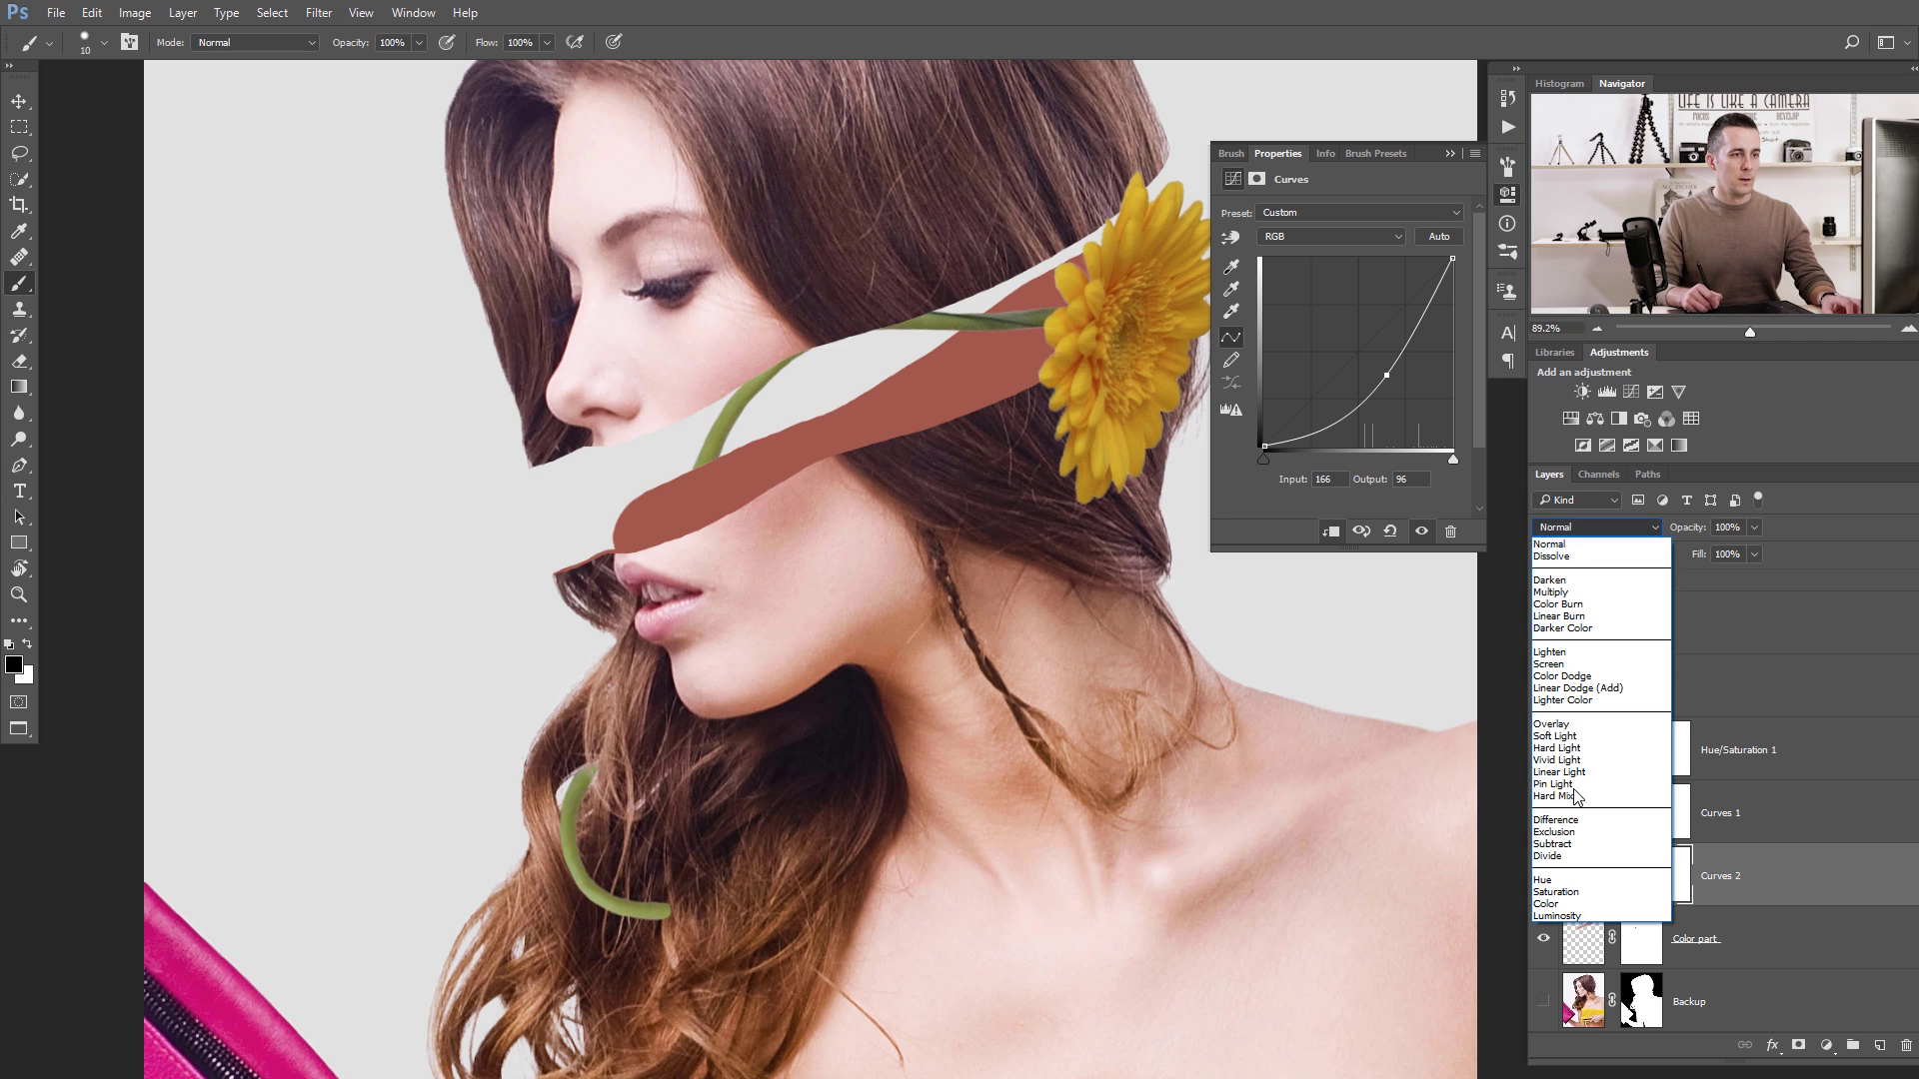
left_click(1571, 915)
left_click_drag(1387, 375, 1391, 374)
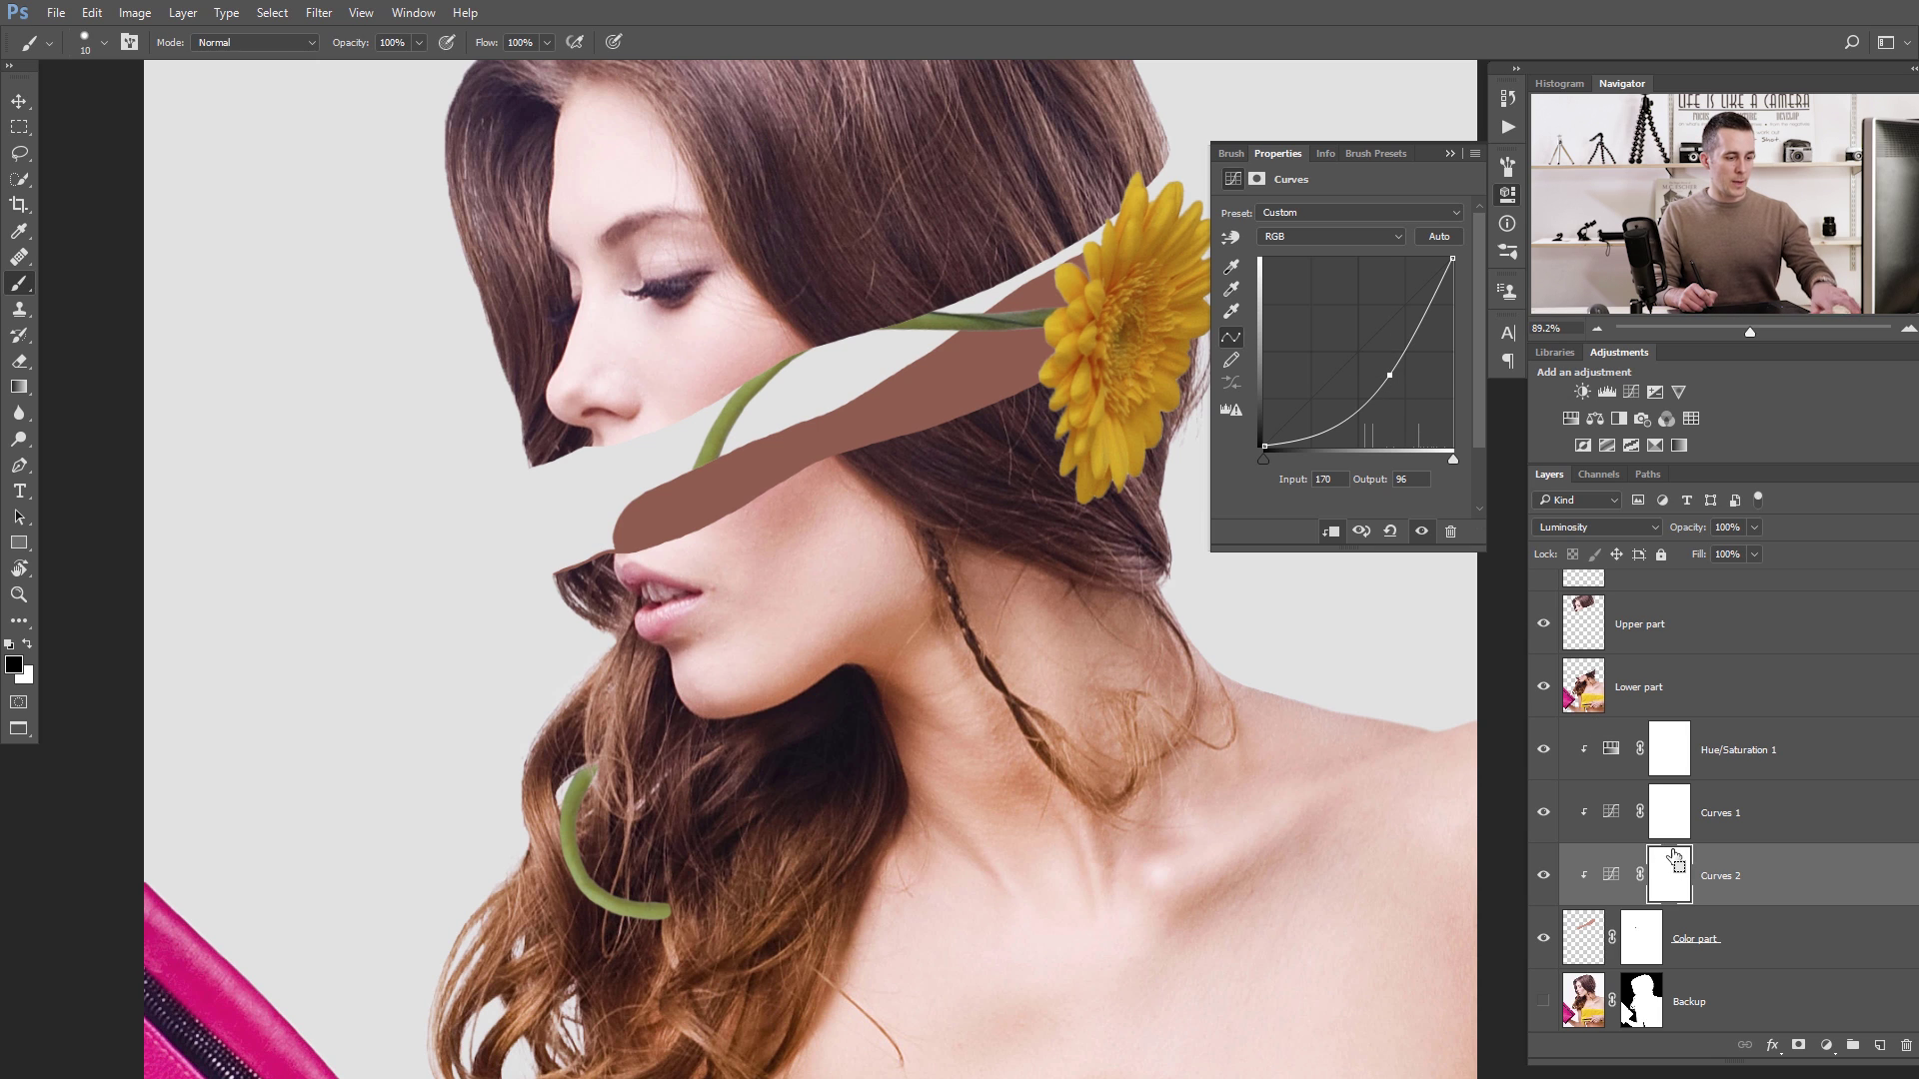
Invert the Curves 2 mask to black and set up a white Foreground to Transparent gradient.
key("ctrl+i")
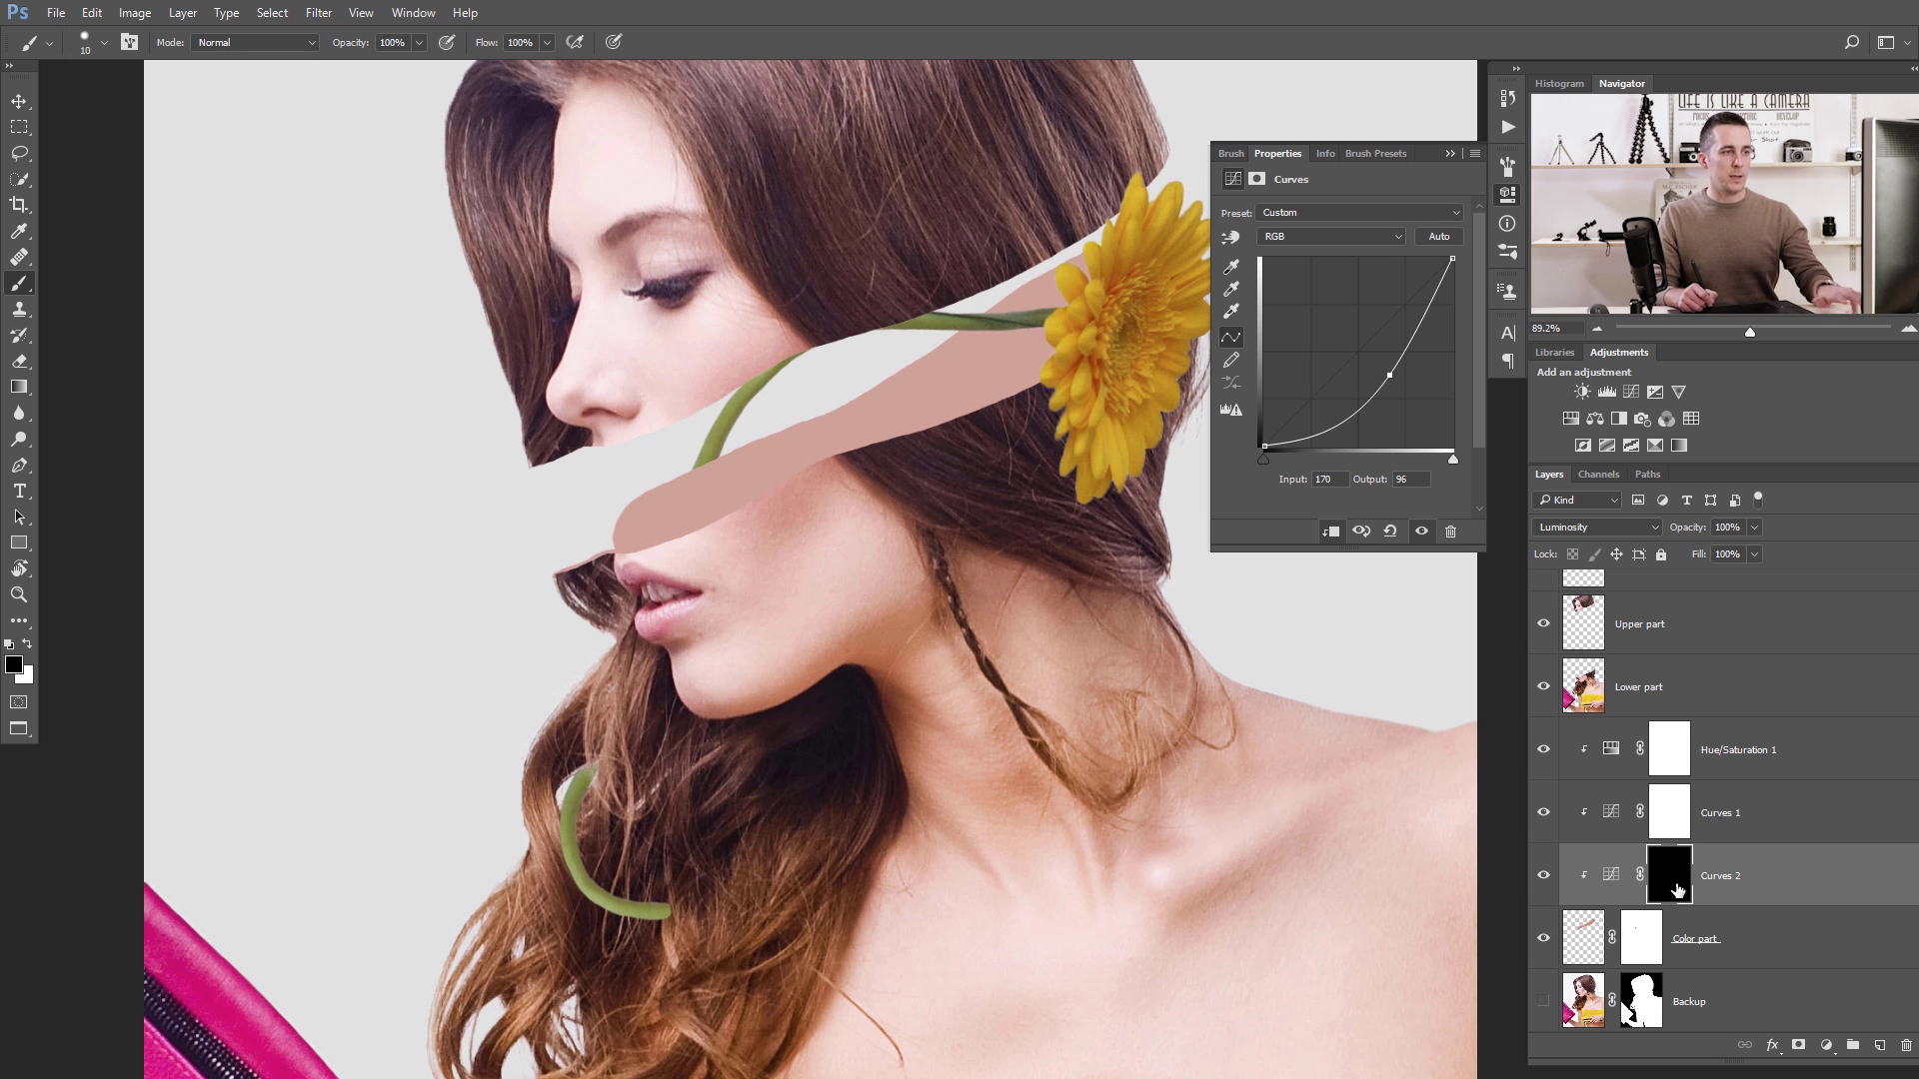
left_click(1450, 153)
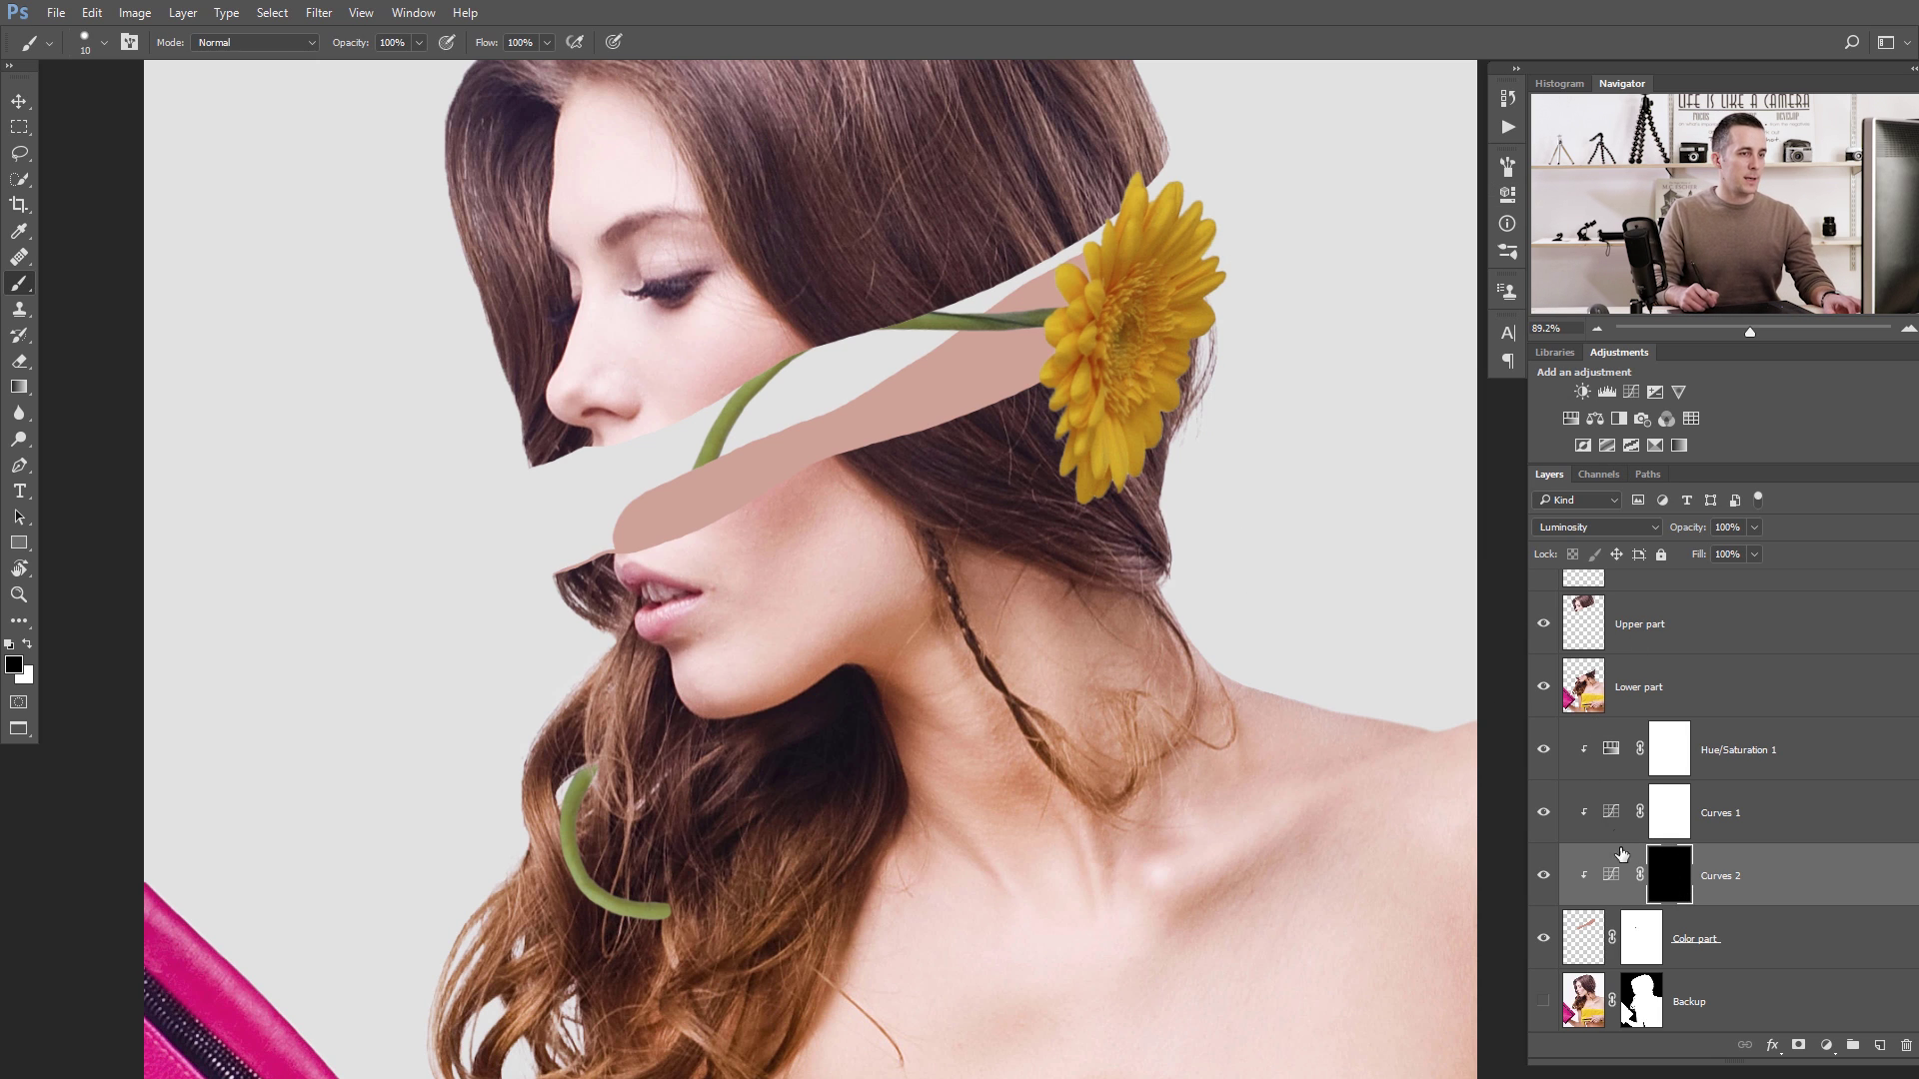
left_click(28, 390)
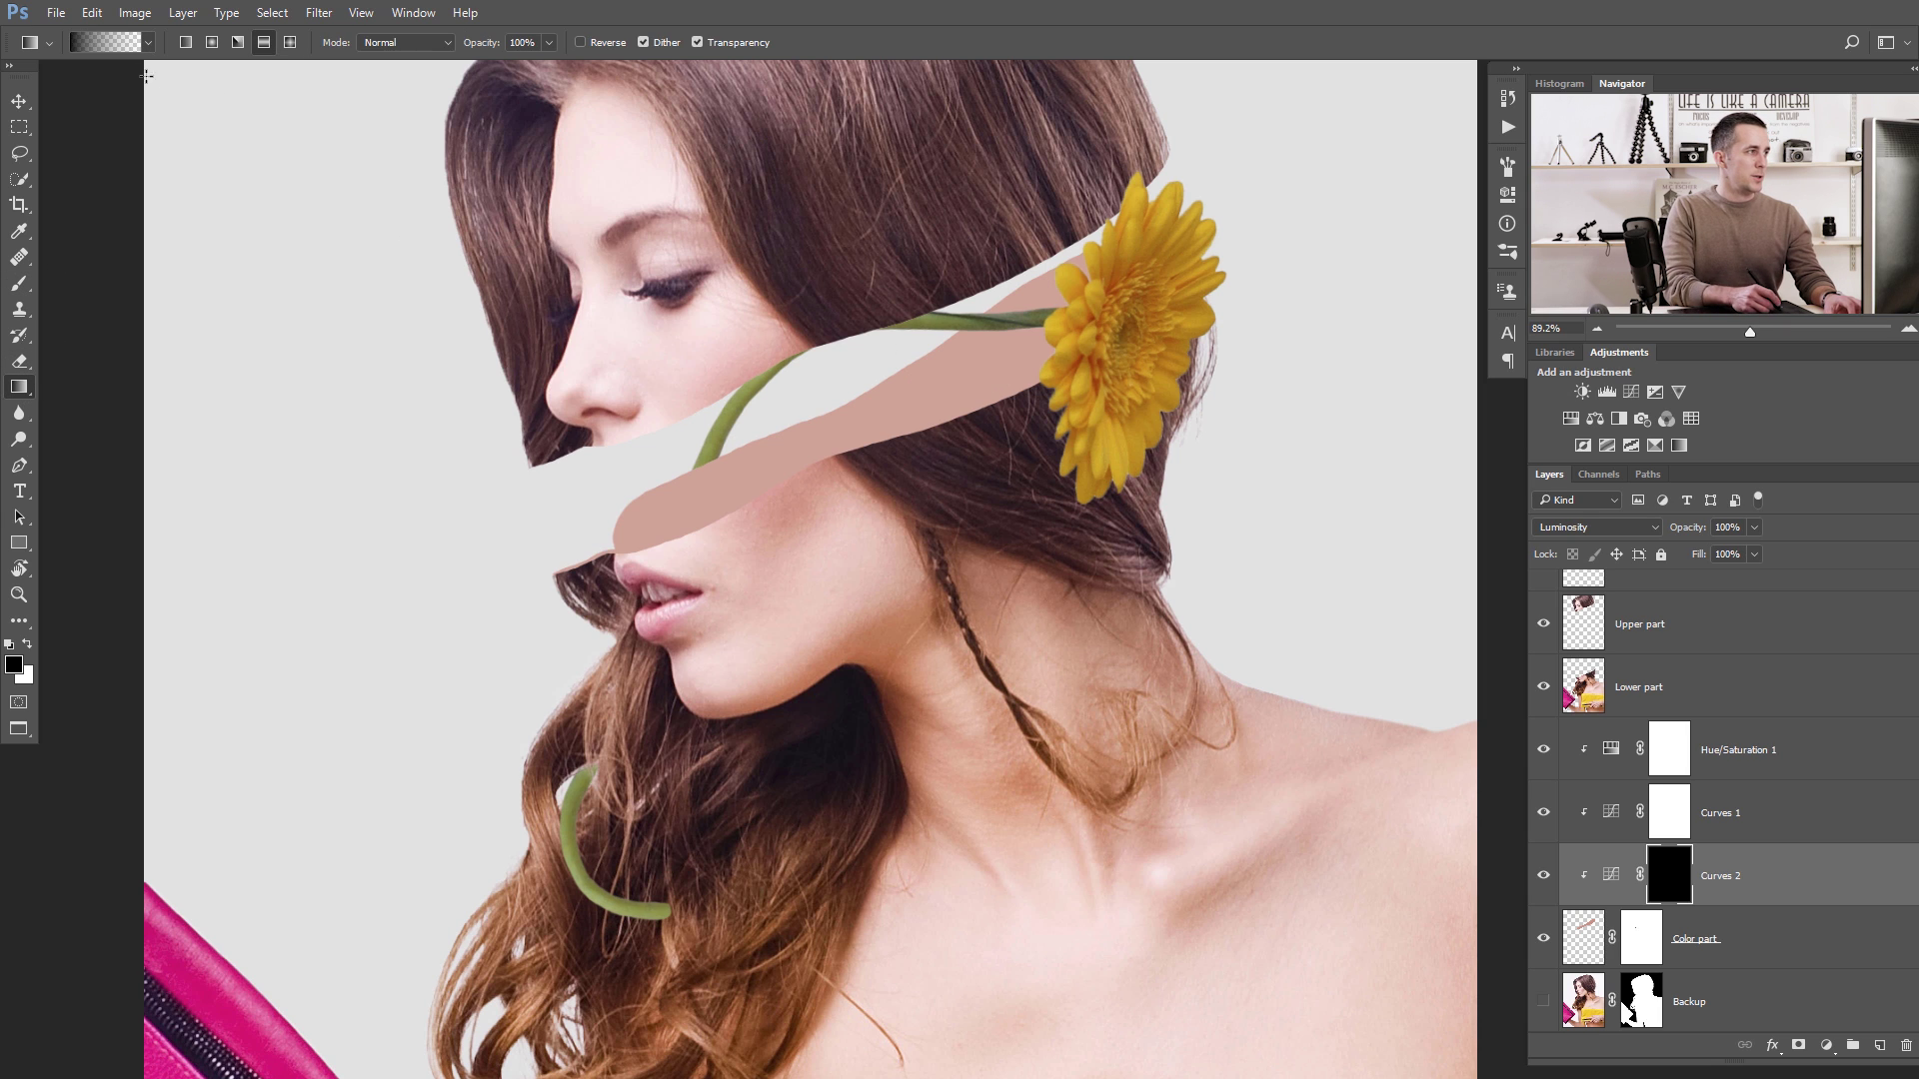
key("x")
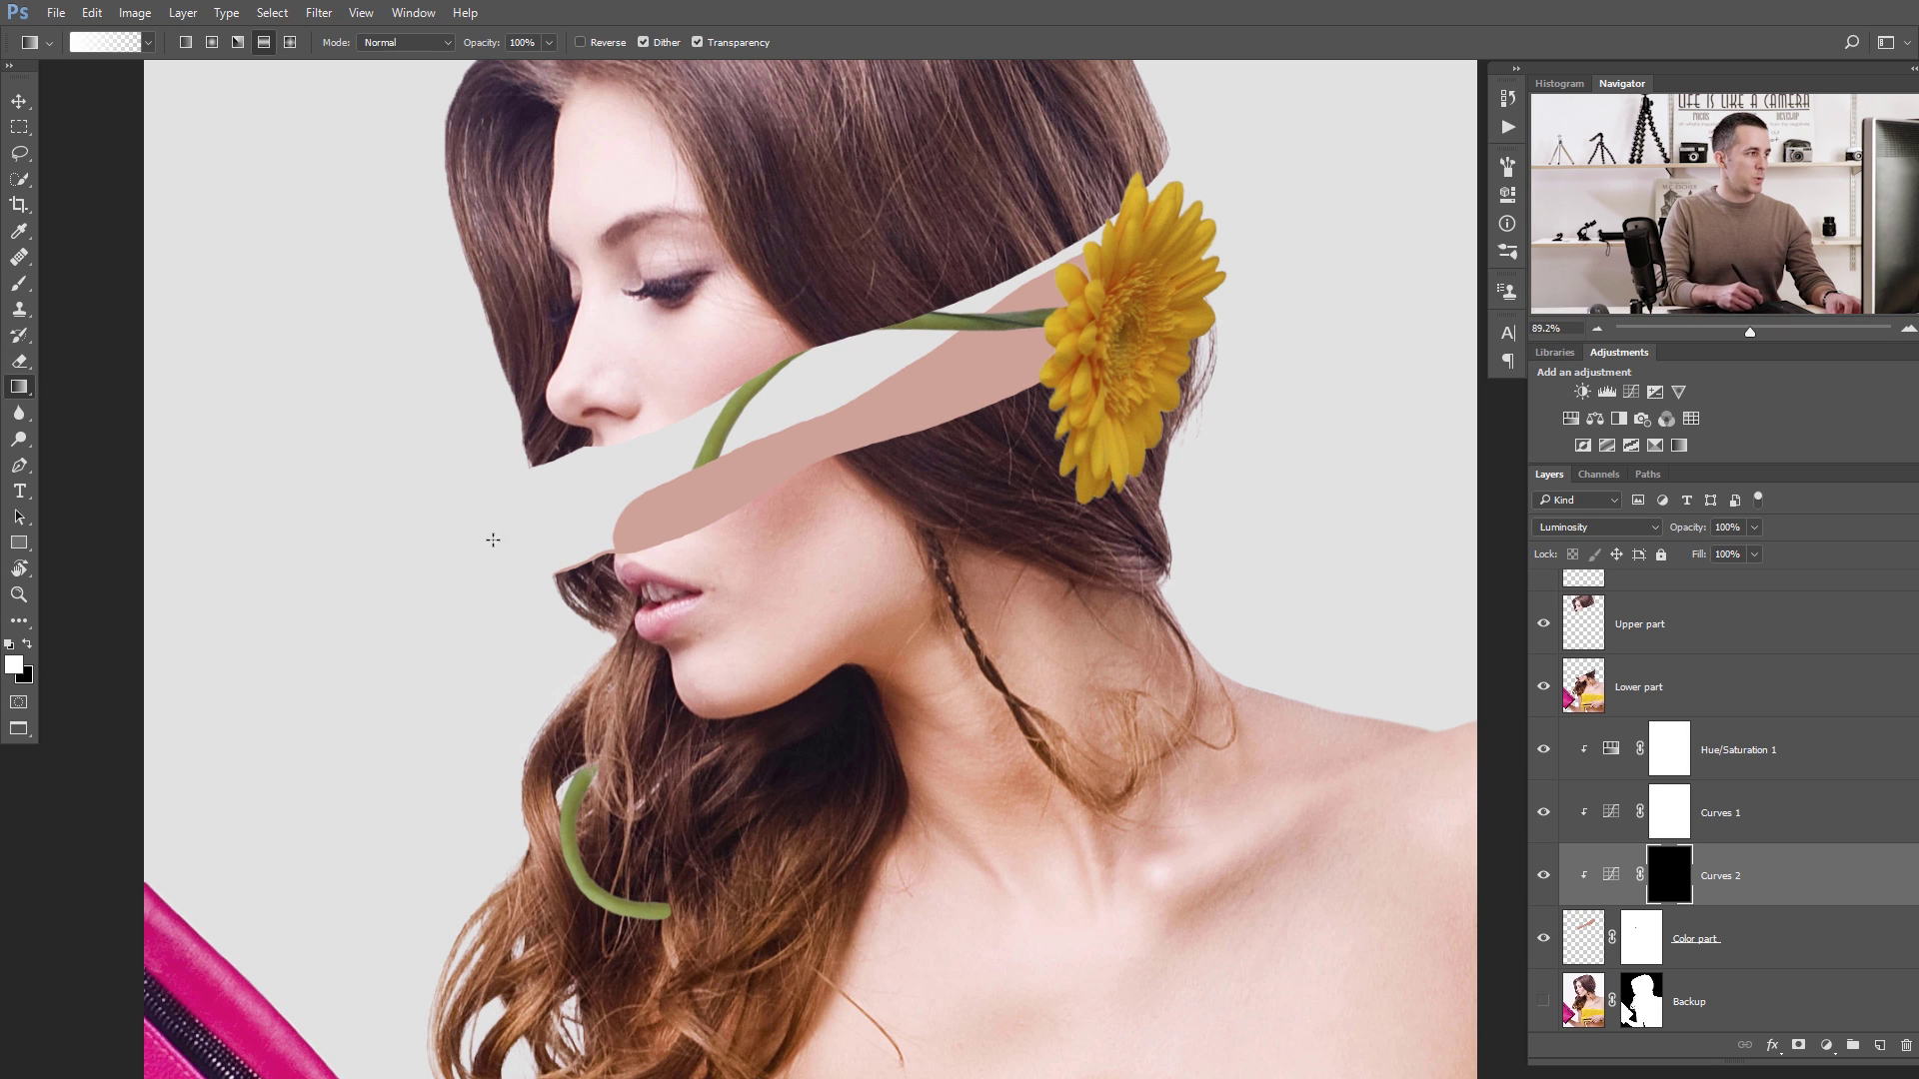
left_click(122, 44)
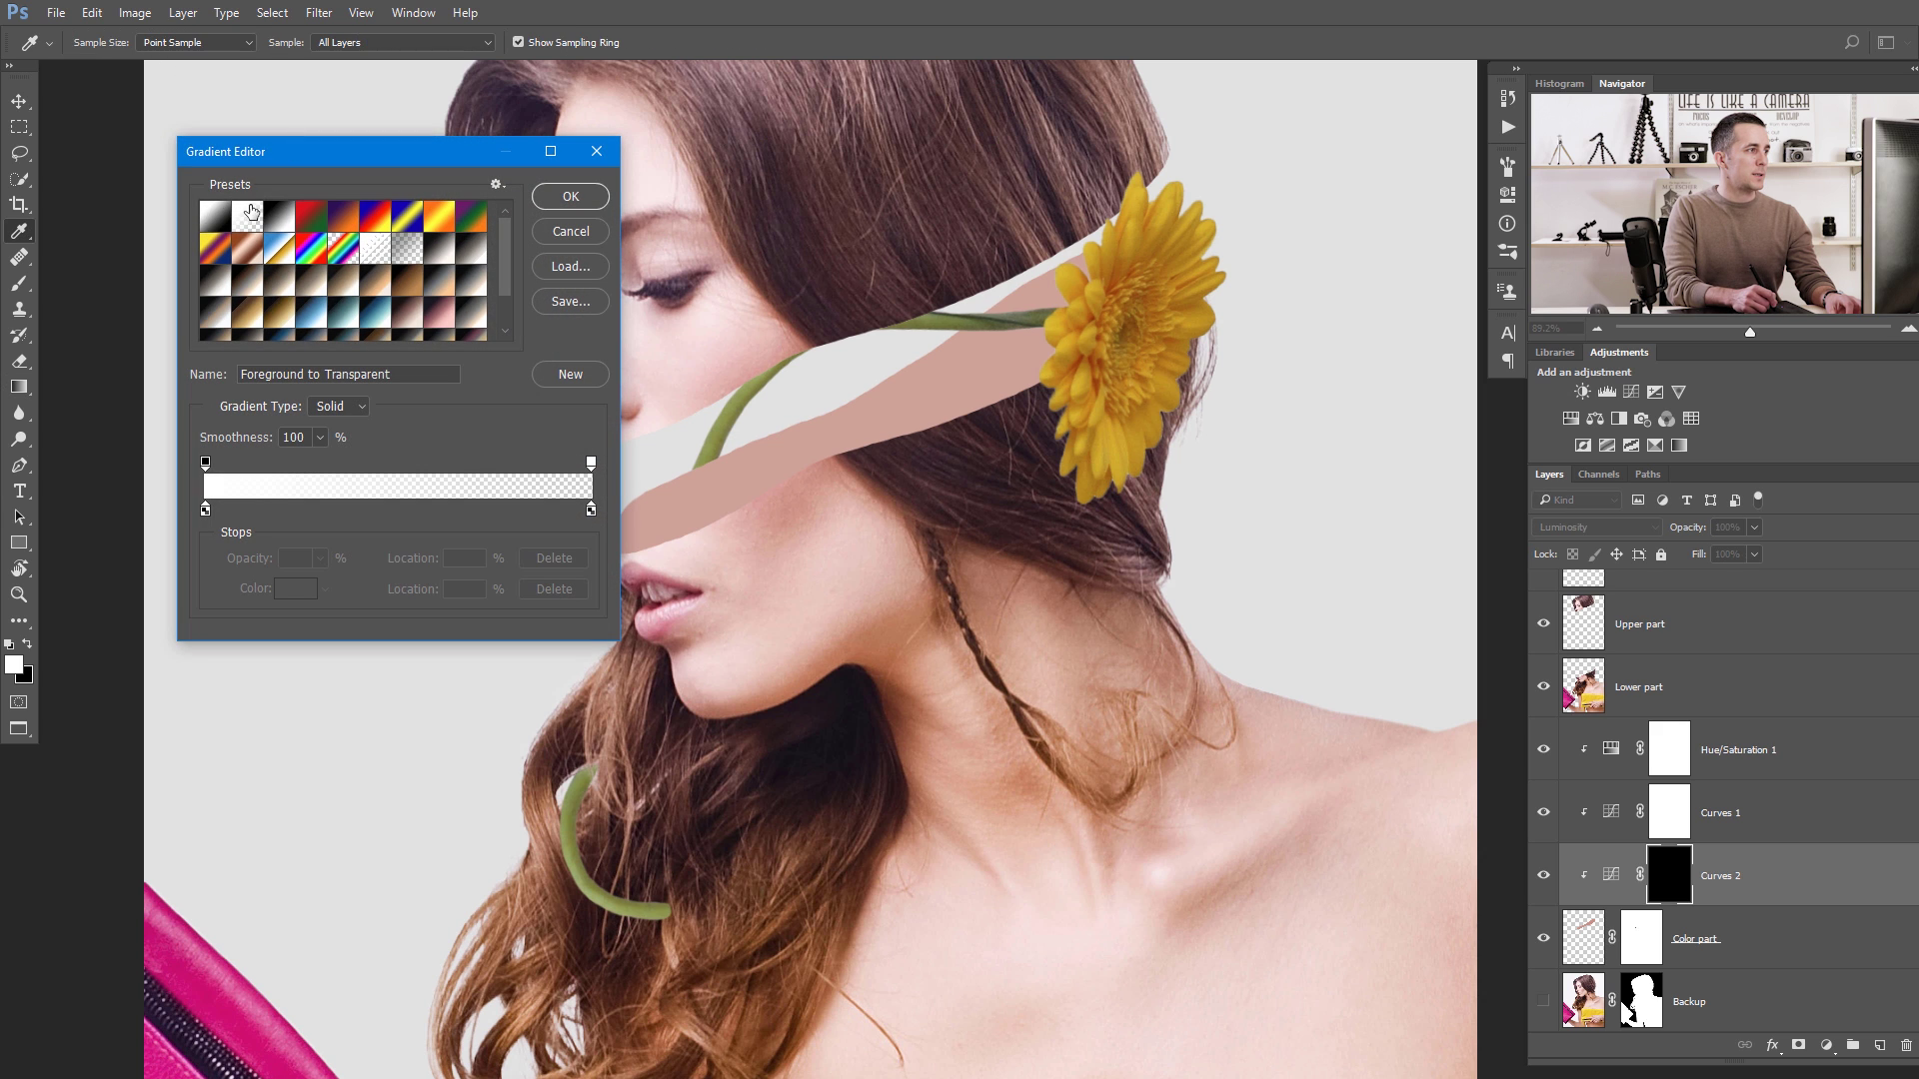
left_click(584, 200)
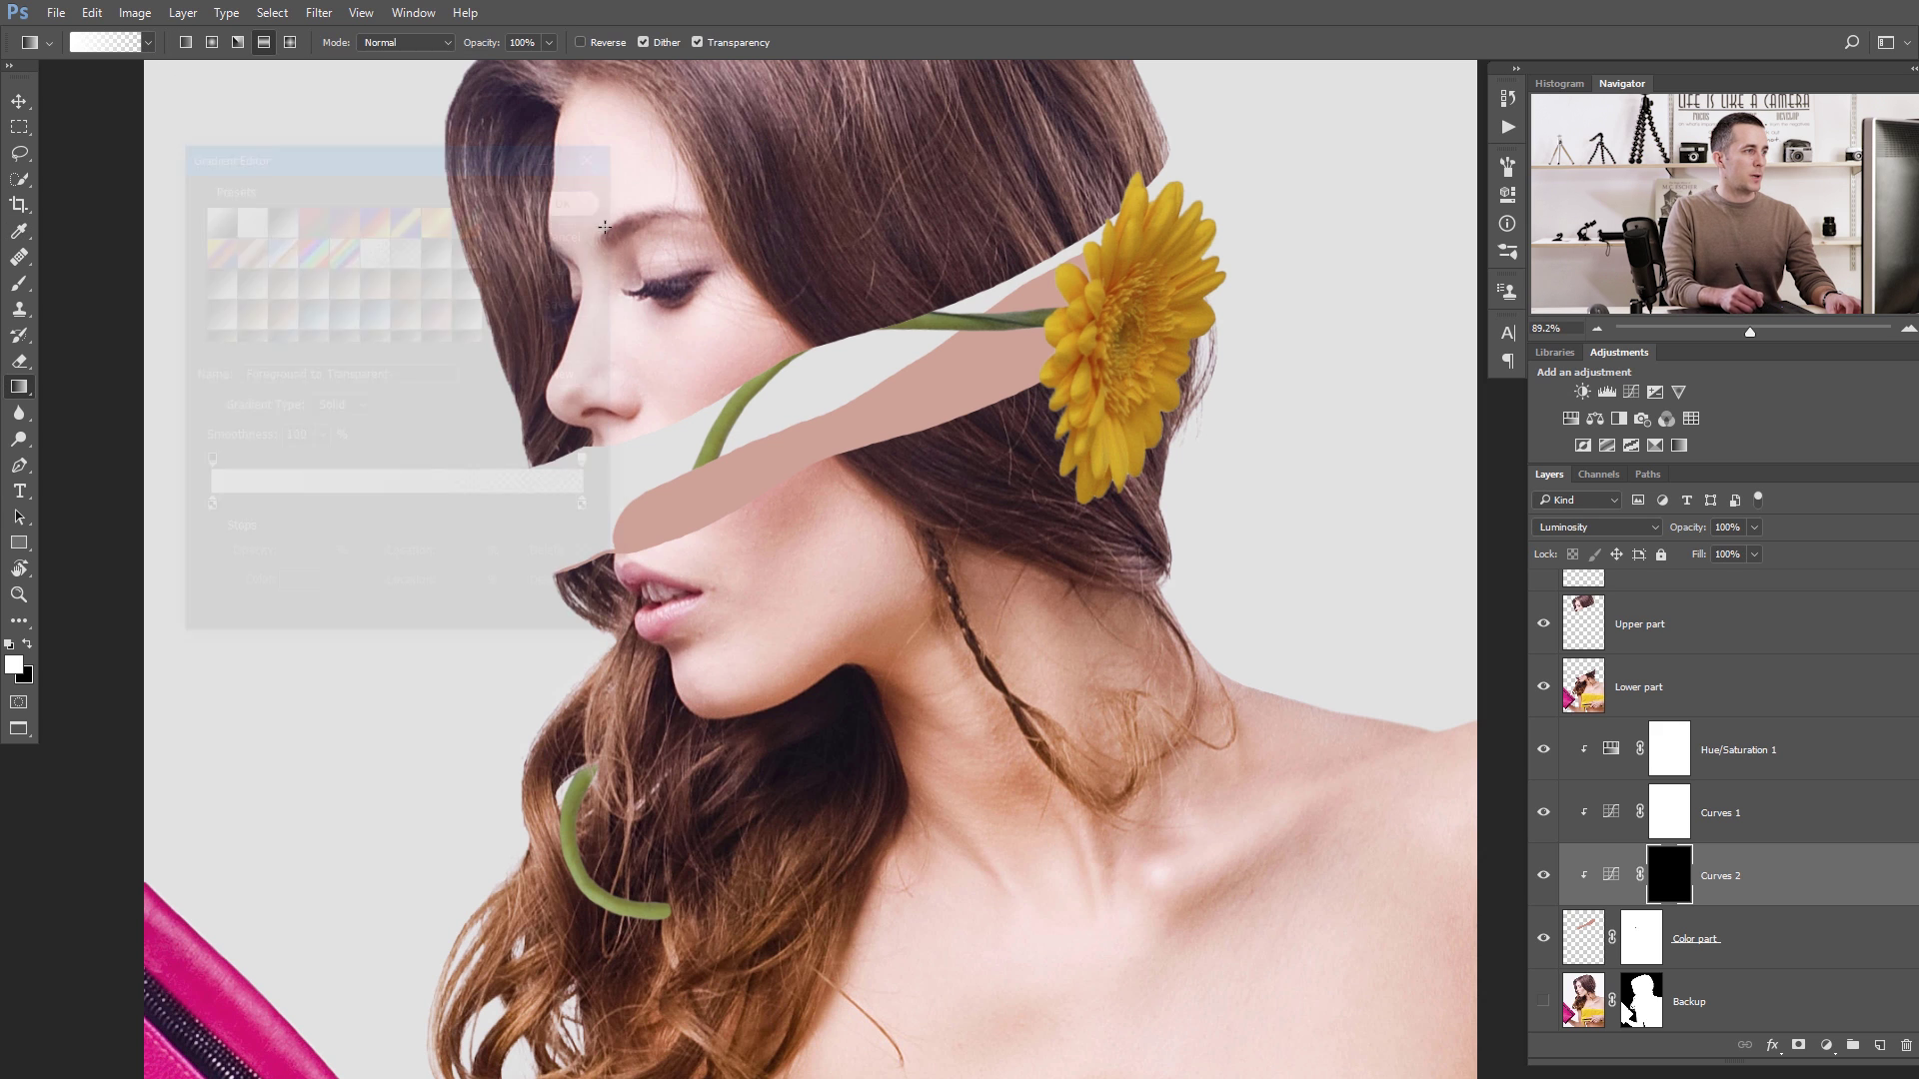
Try a reflected gradient on the Curves 2 mask, undo it, and switch the gradient style to linear.
left_click_drag(886, 420, 888, 421)
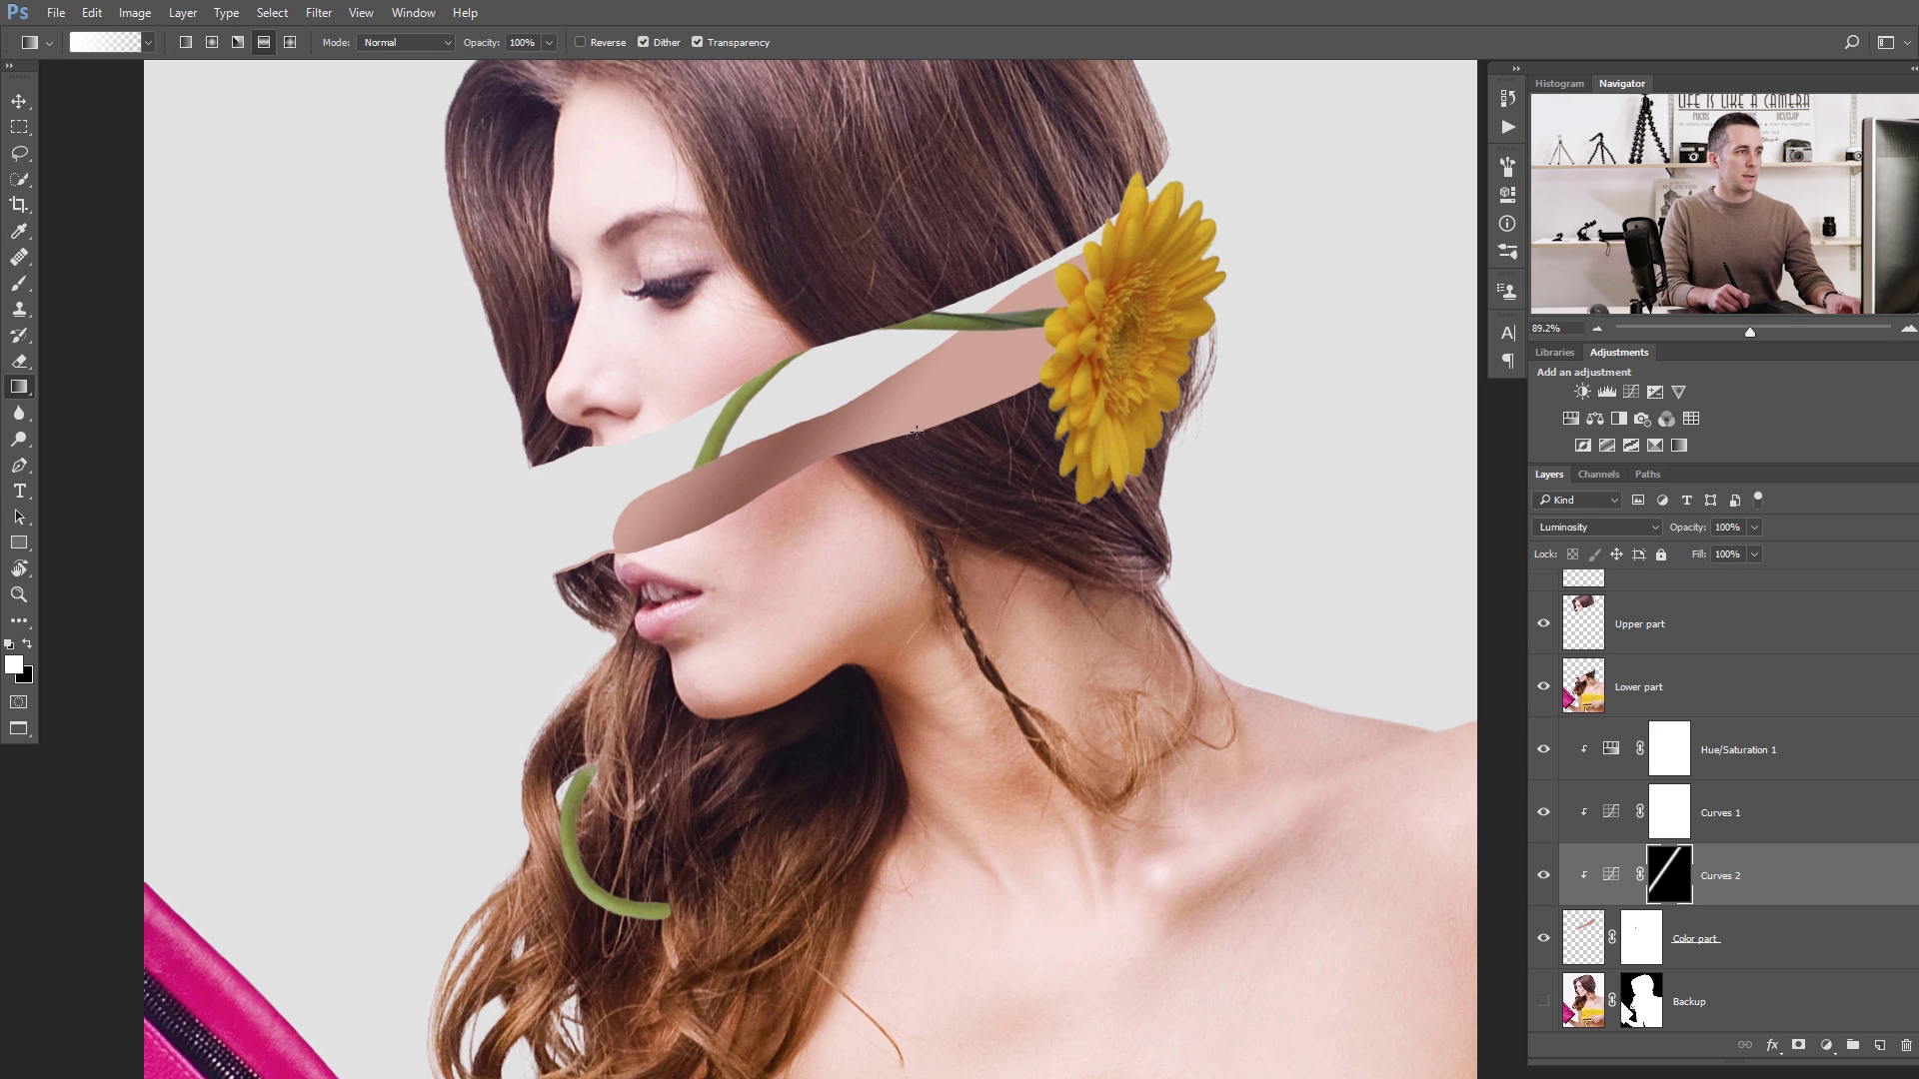
key("ctrl+z")
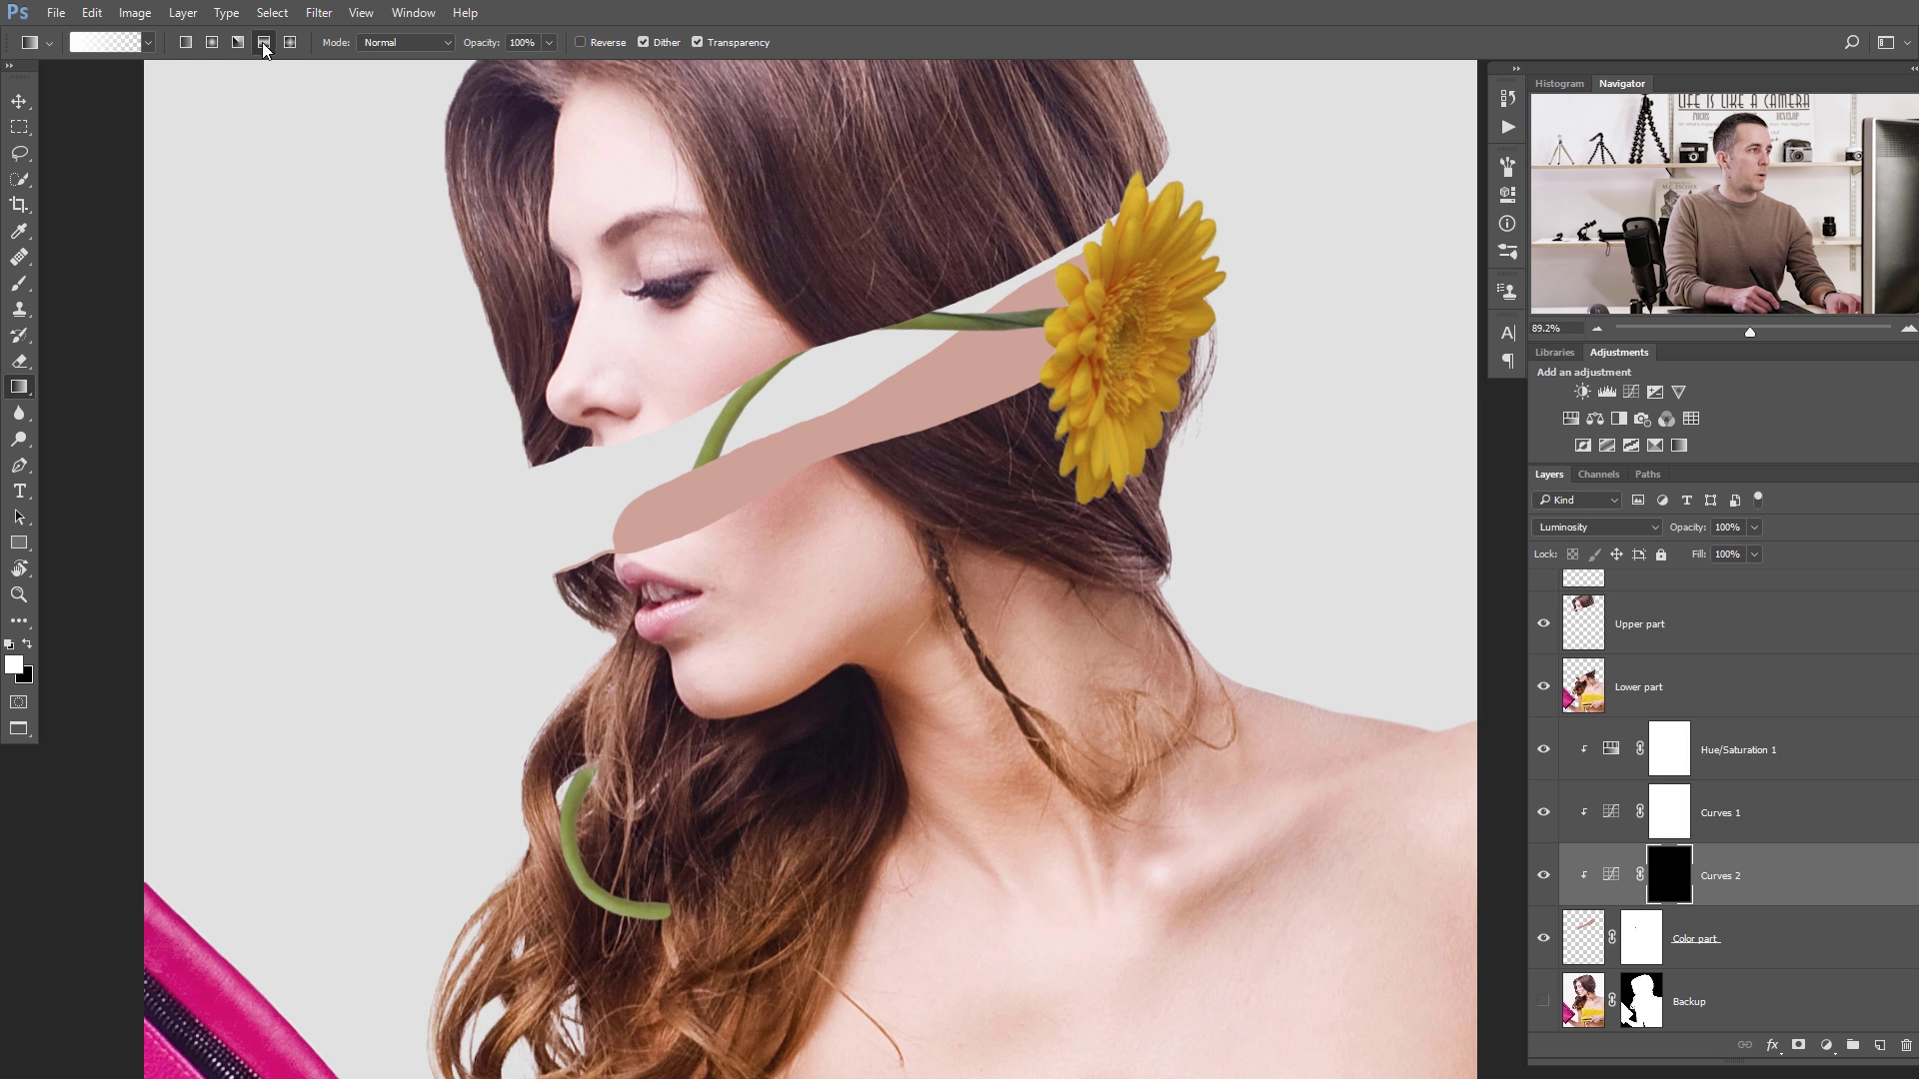
left_click(184, 42)
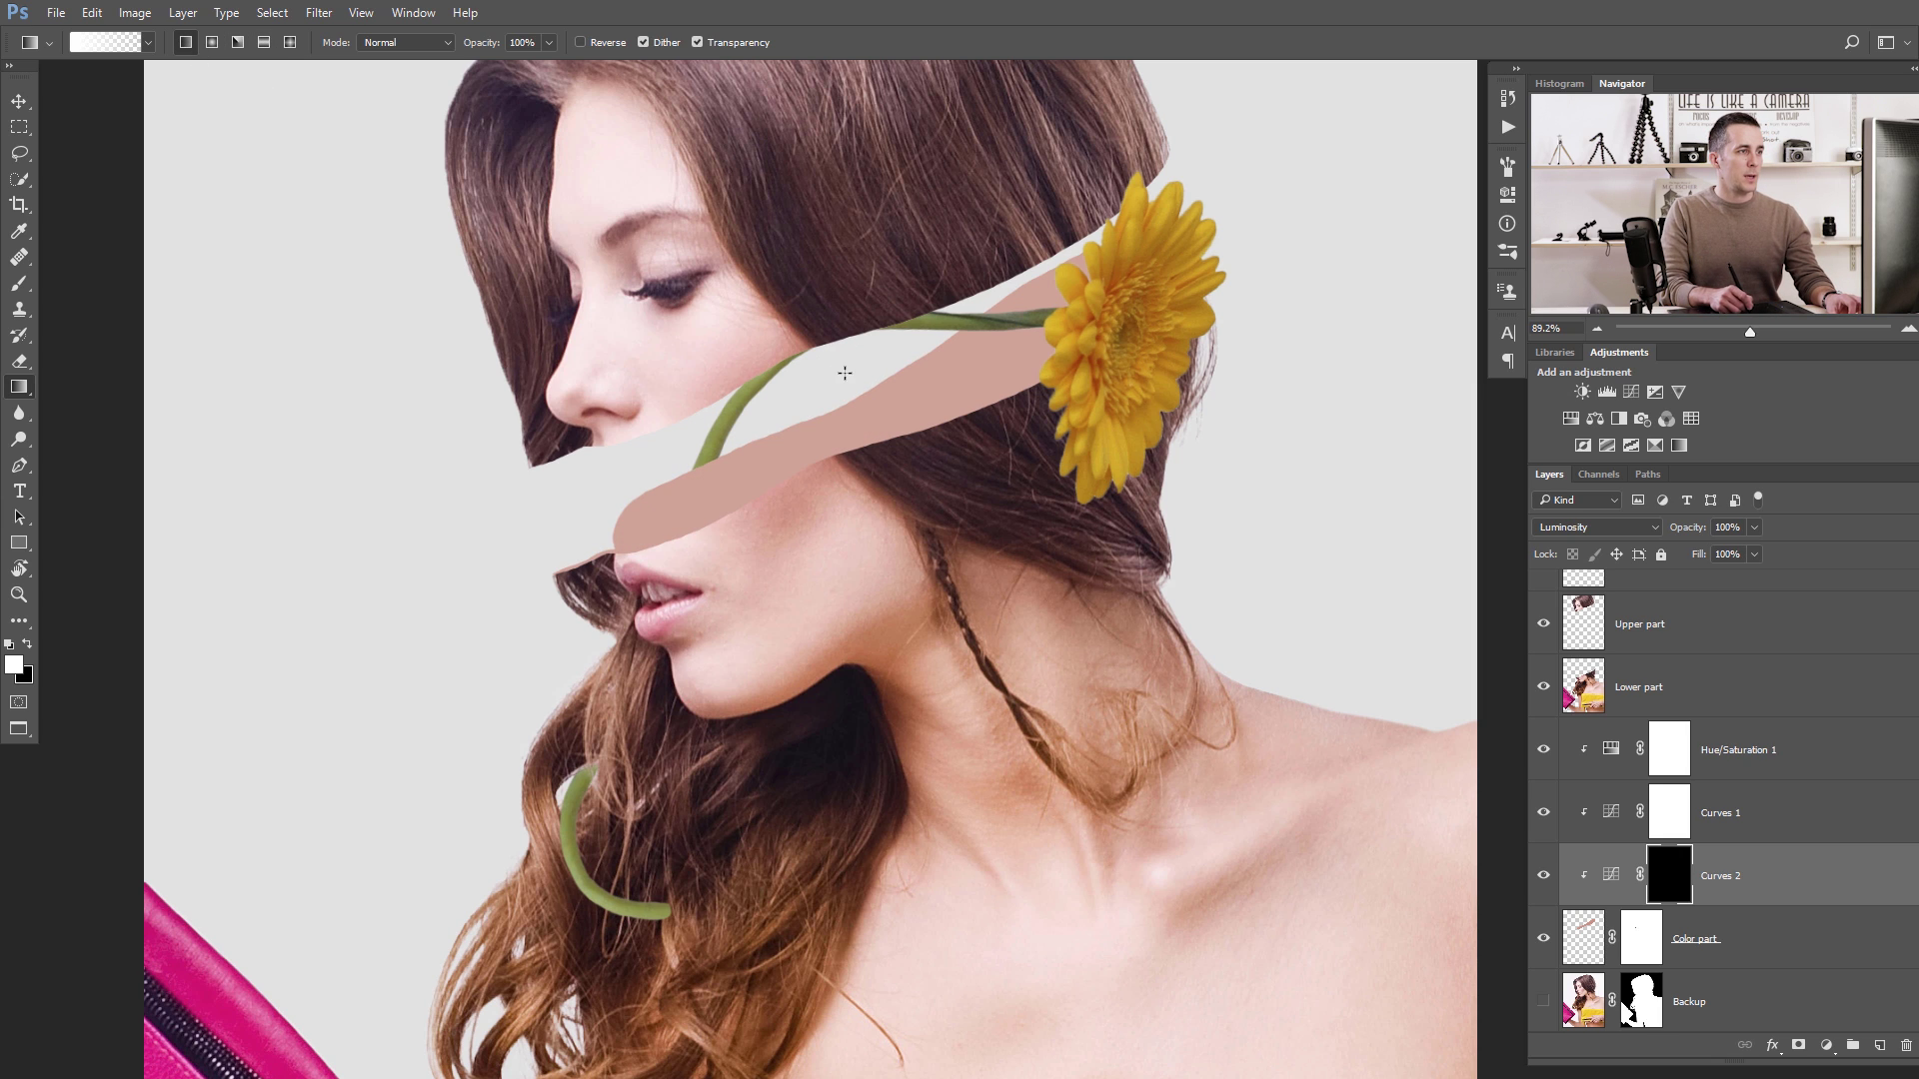
Try diagonal linear gradients over the cut surface on the Curves 2 mask and undo them.
left_click_drag(842, 364, 919, 415)
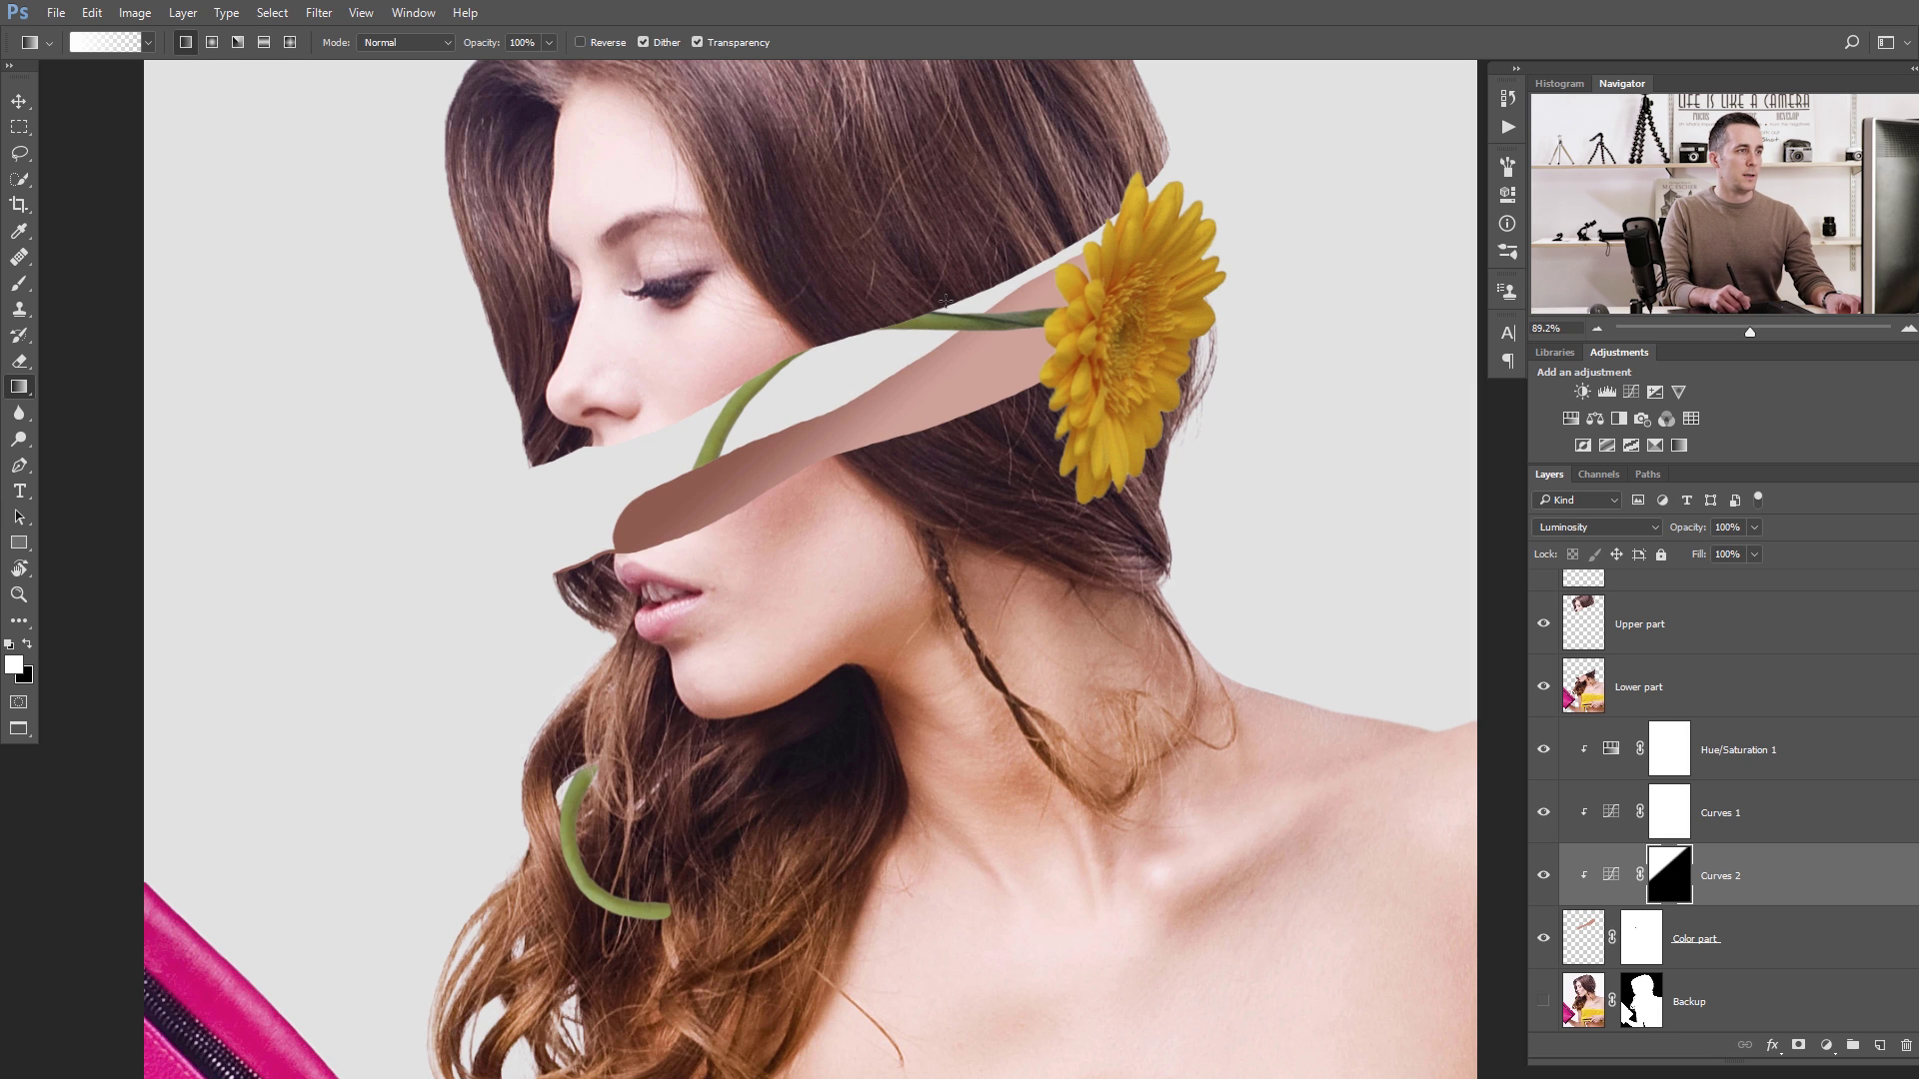
mouse_move(1016, 362)
left_mouse_down()
mouse_move(1058, 289)
mouse_move(1016, 342)
left_mouse_up()
key("ctrl+alt+z")
key("ctrl+alt+z")
key("ctrl+alt+z")
key("ctrl+alt+z")
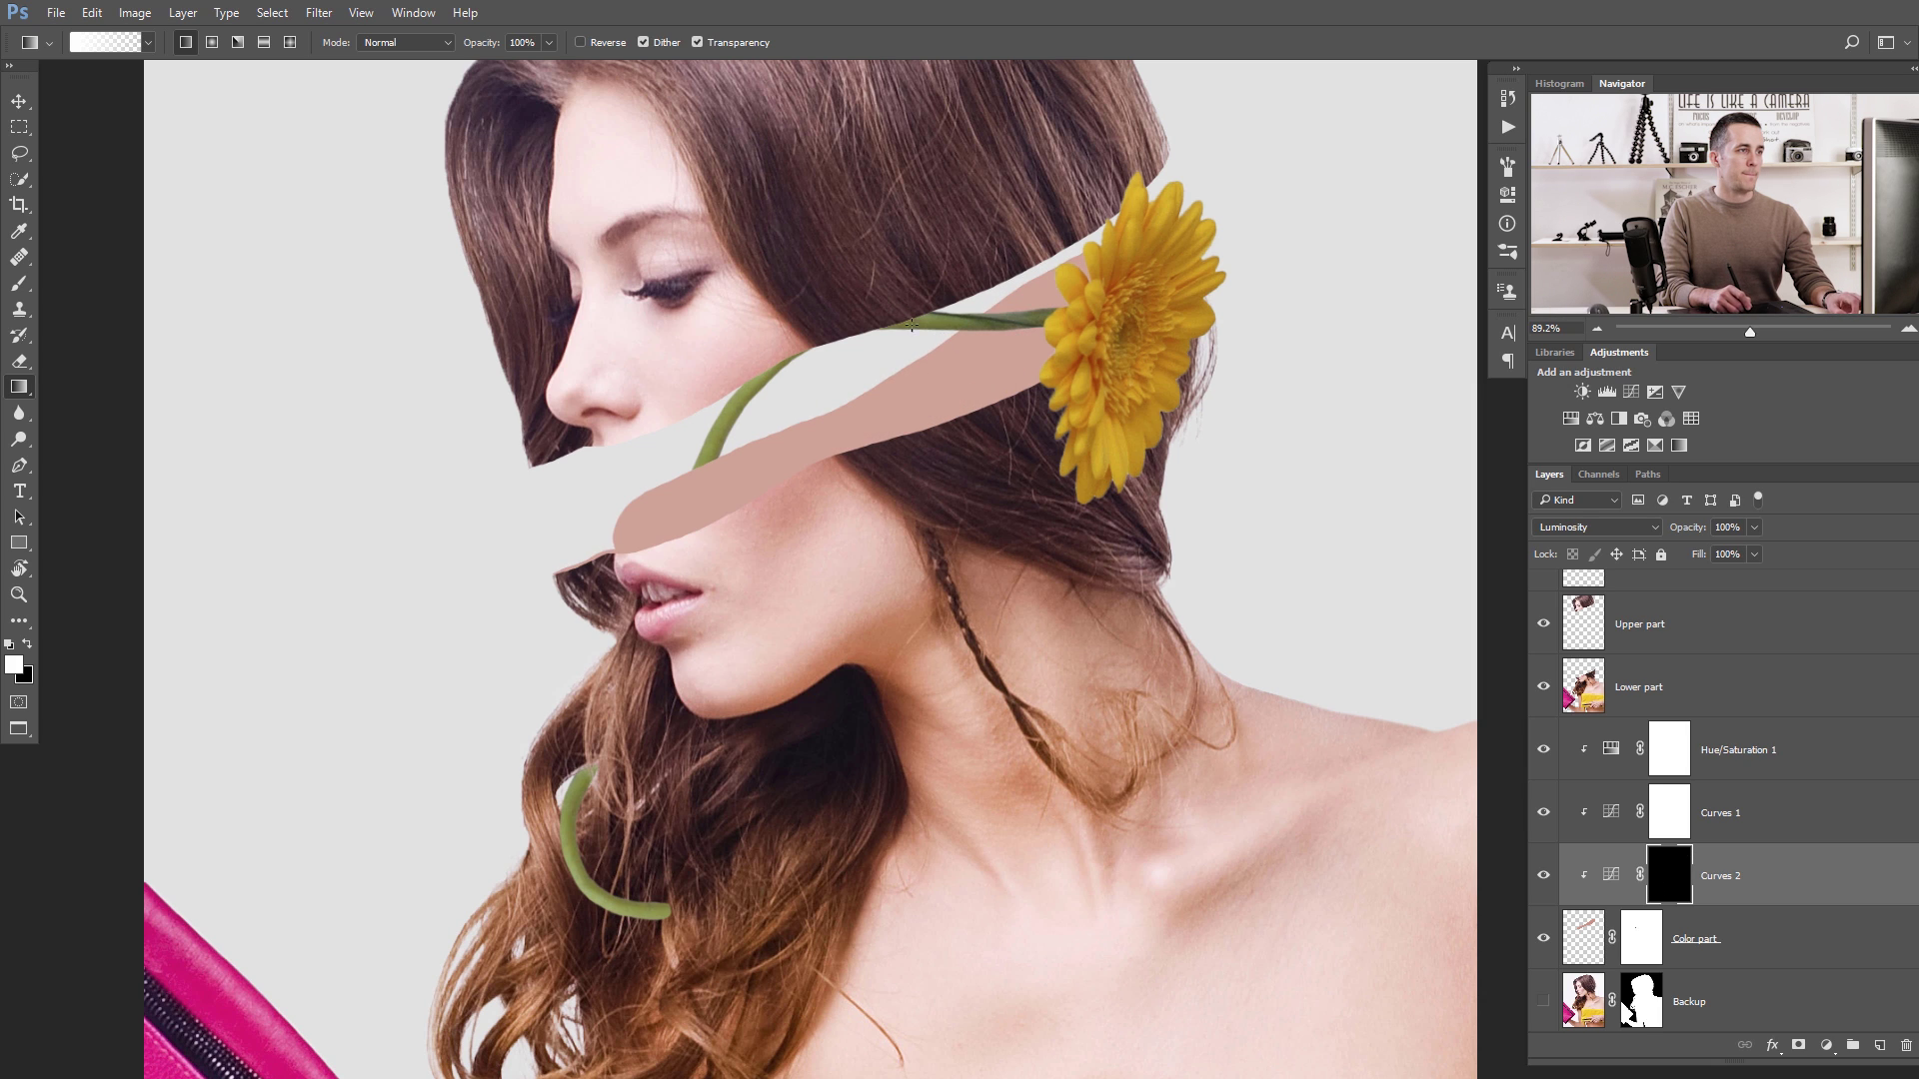
Darken the upper edge of the cut surface with one linear white gradient on the Curves 2 mask, undoing an additional trial gradient.
left_click_drag(949, 432, 957, 417)
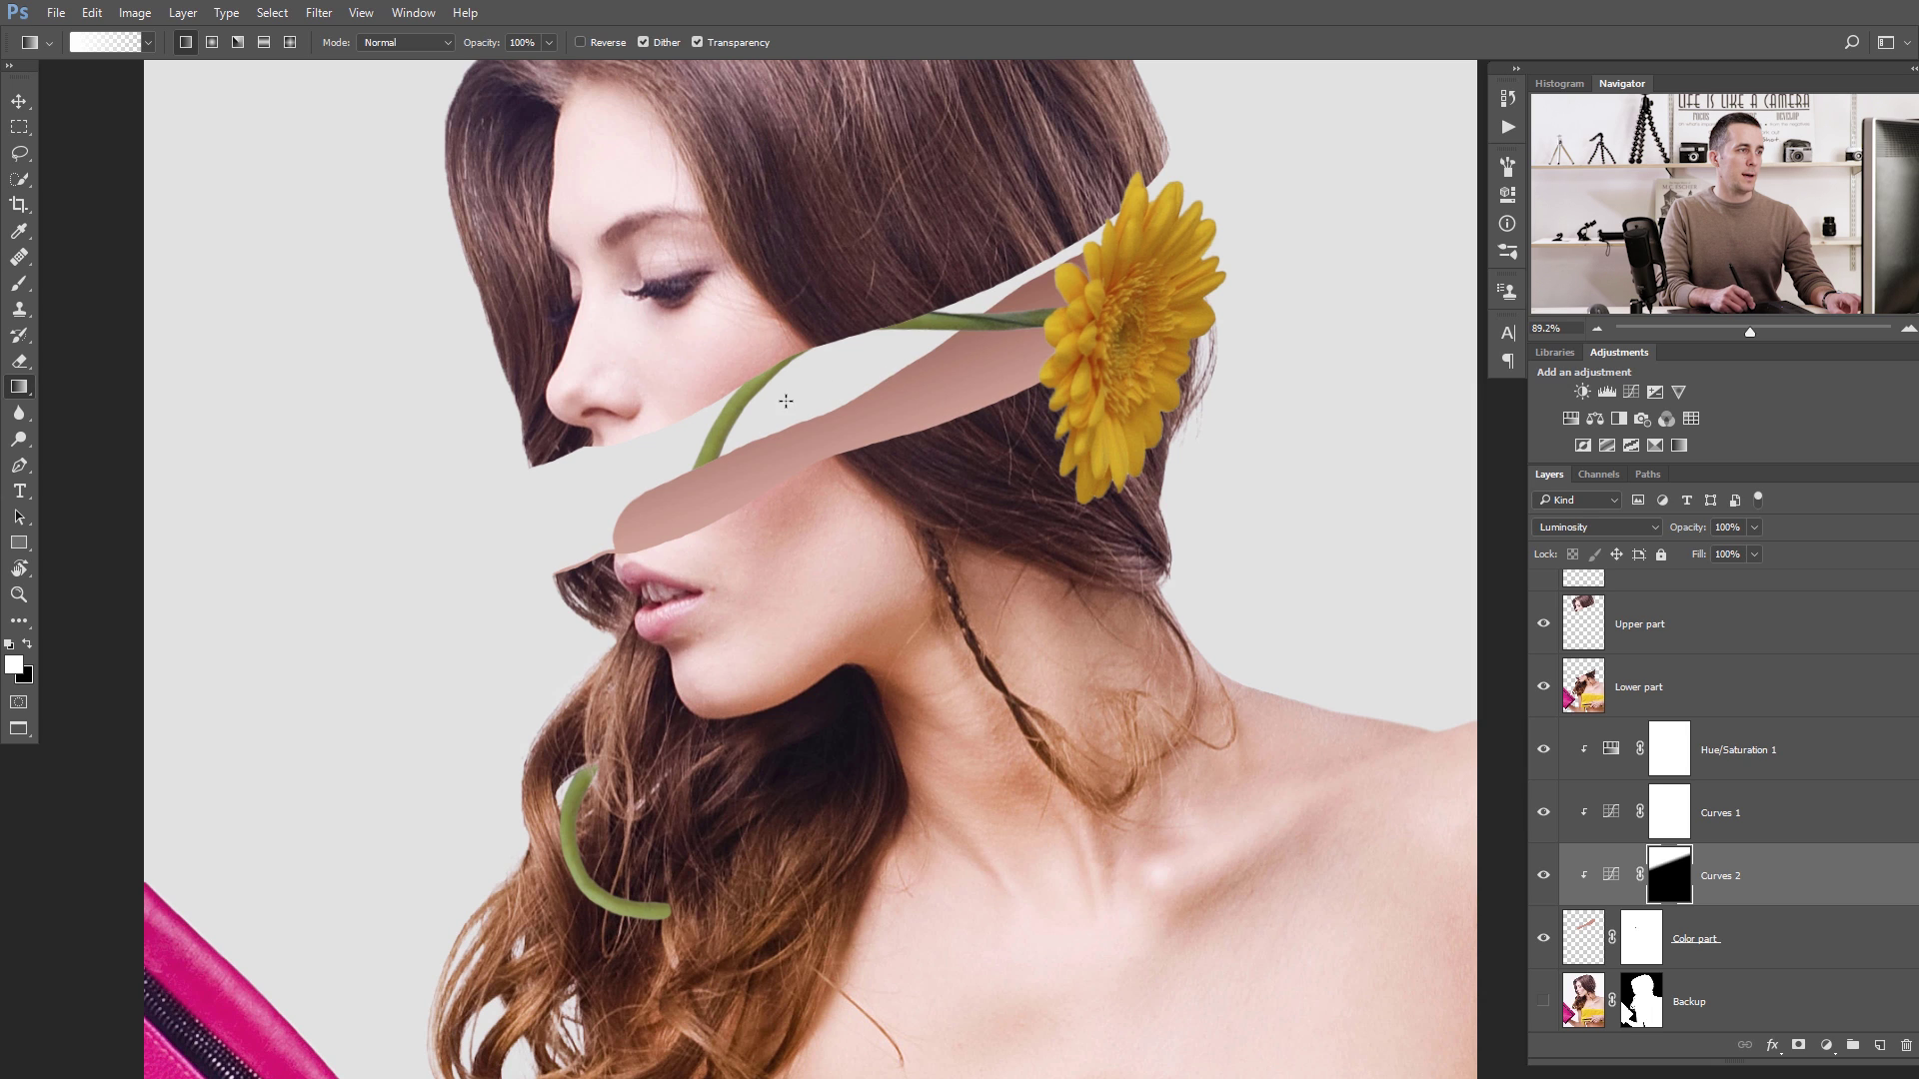
left_click_drag(814, 446, 891, 408)
scroll(929, 390, "down", 3)
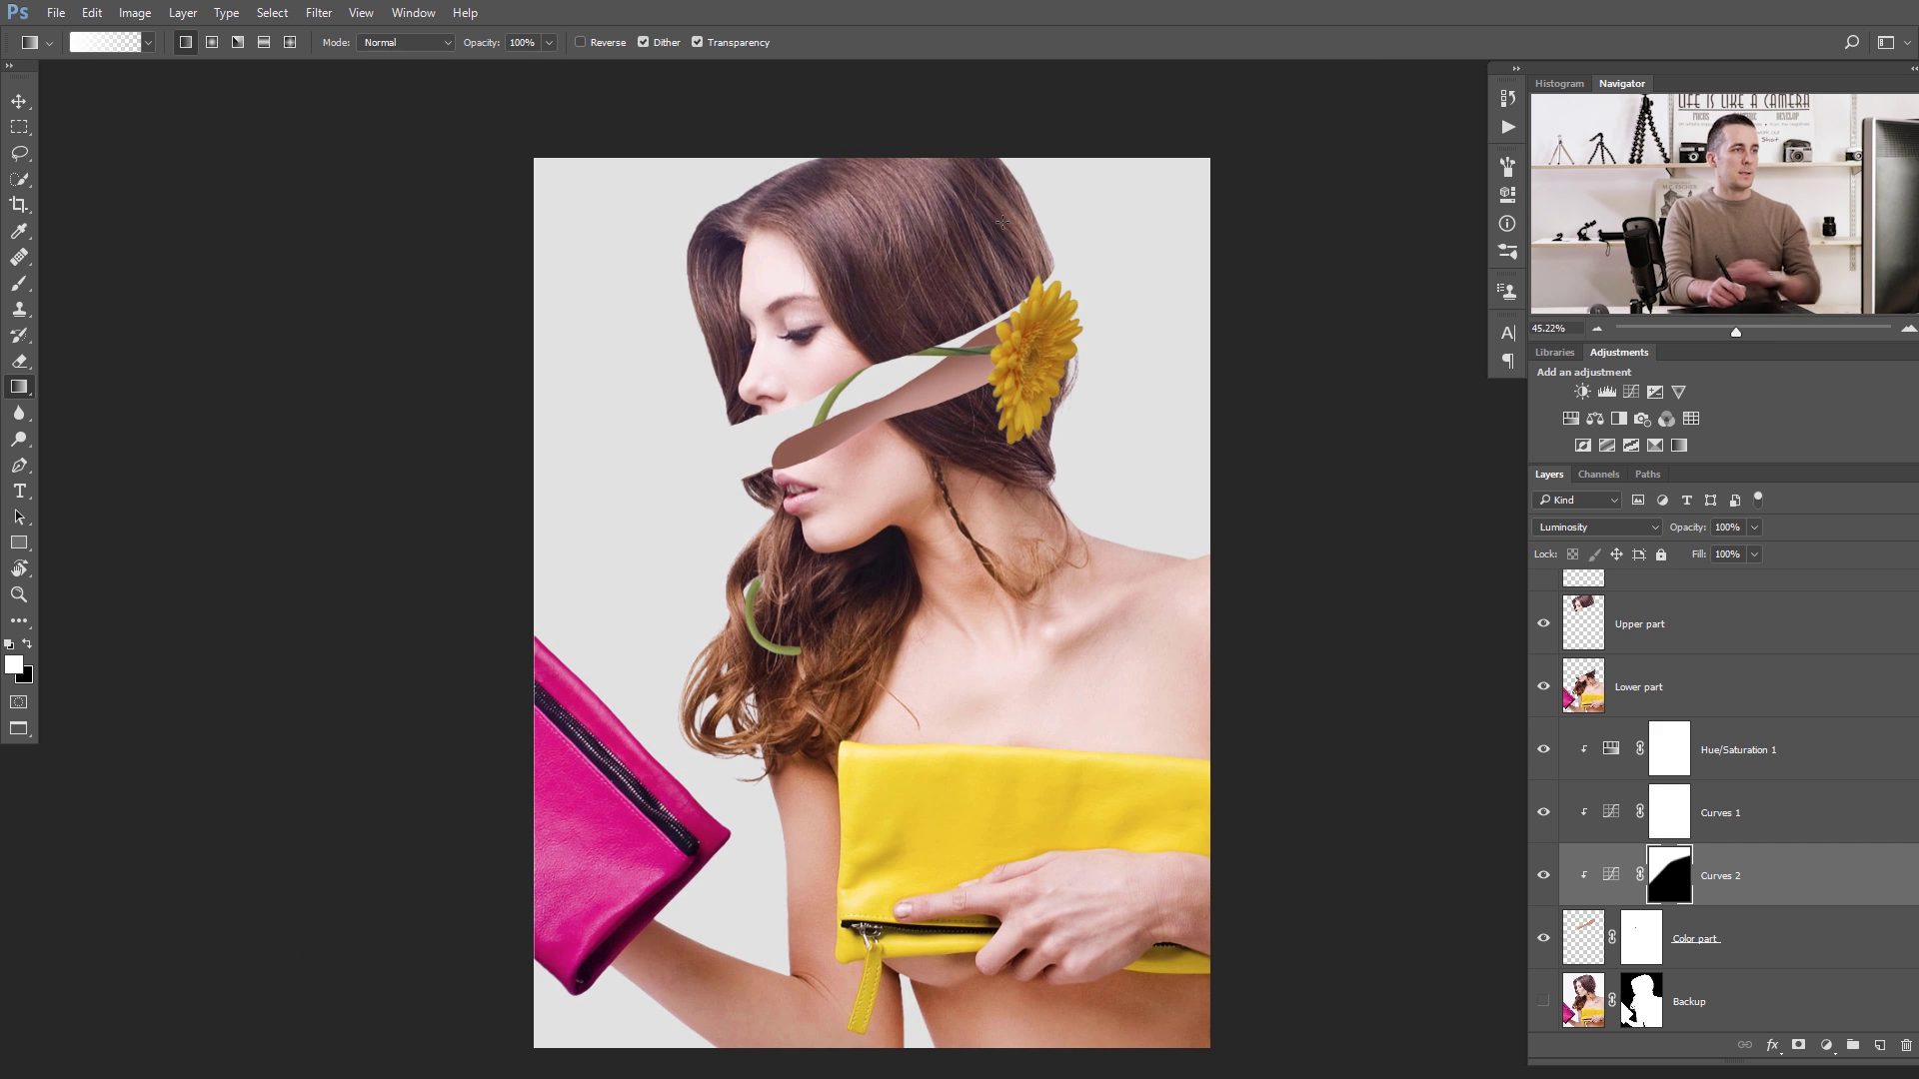
scroll(911, 415, "up", 3)
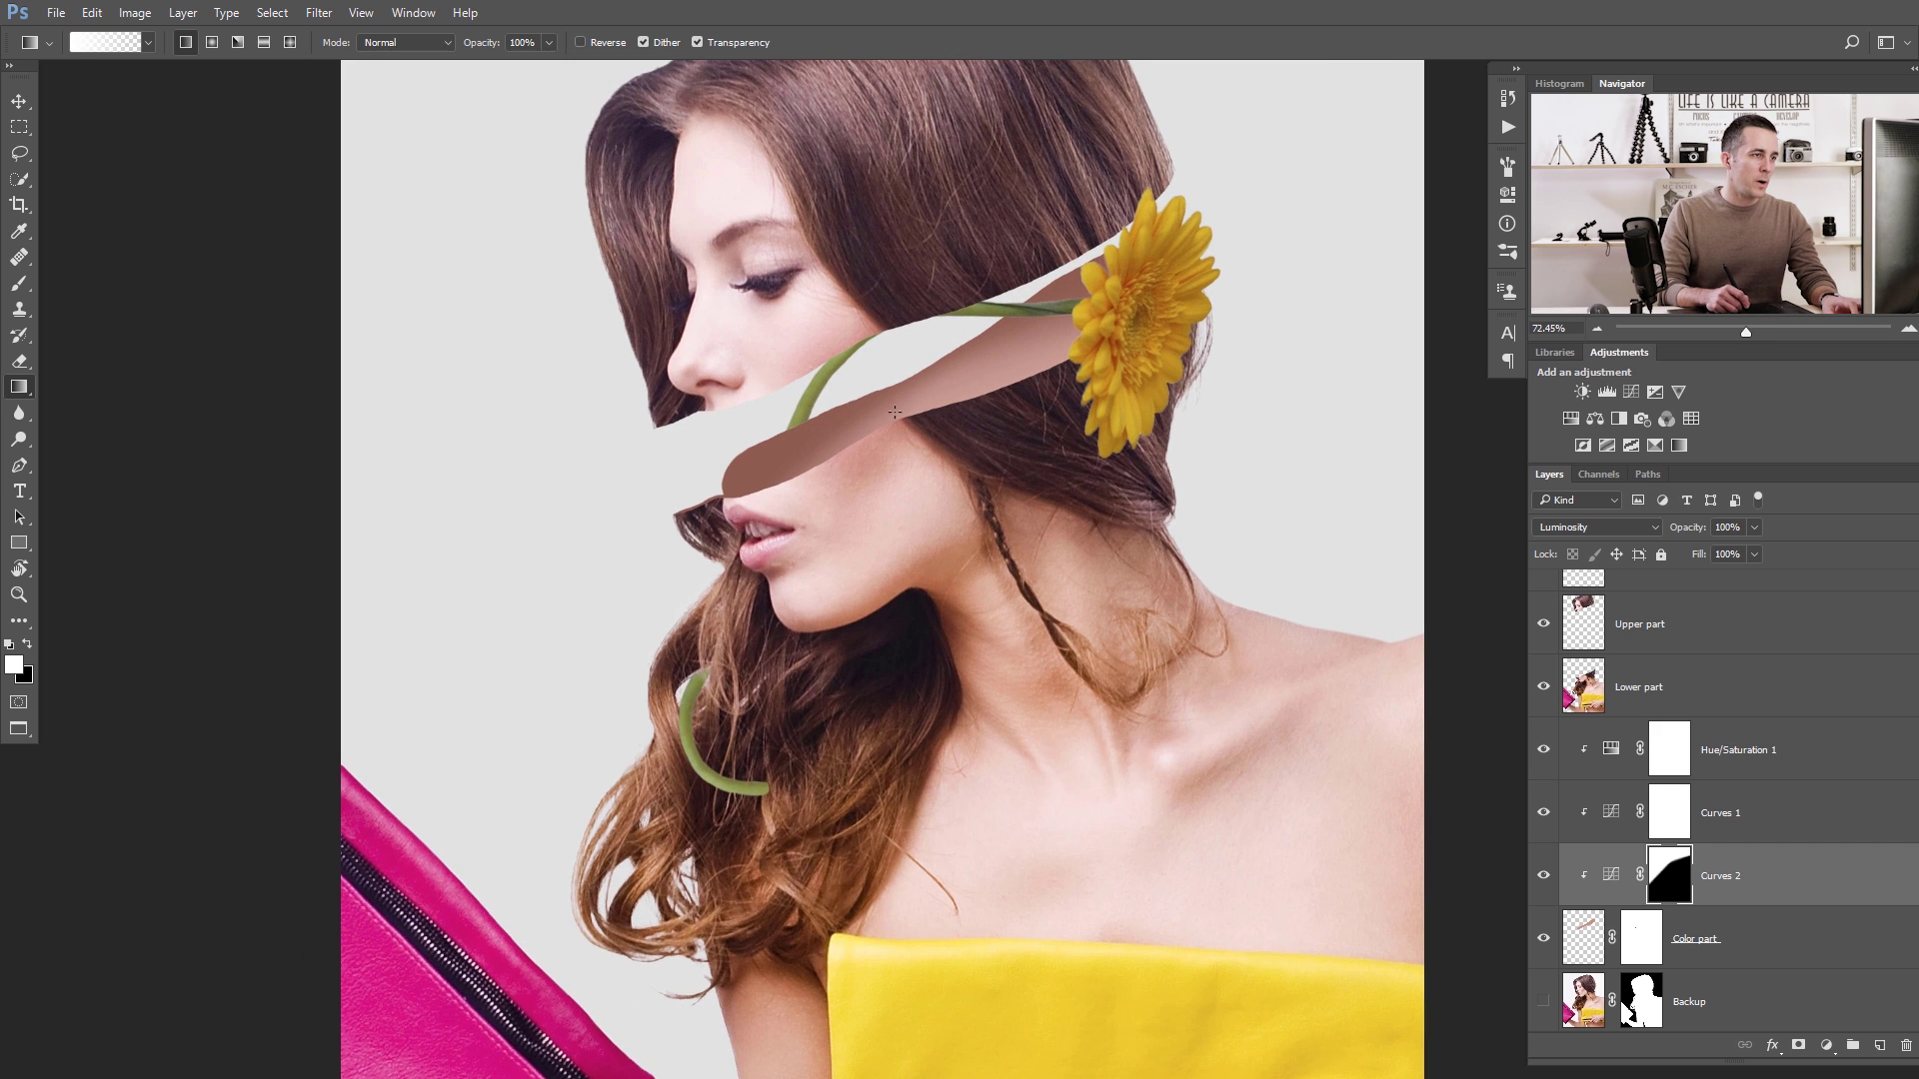
scroll(910, 415, "up", 1)
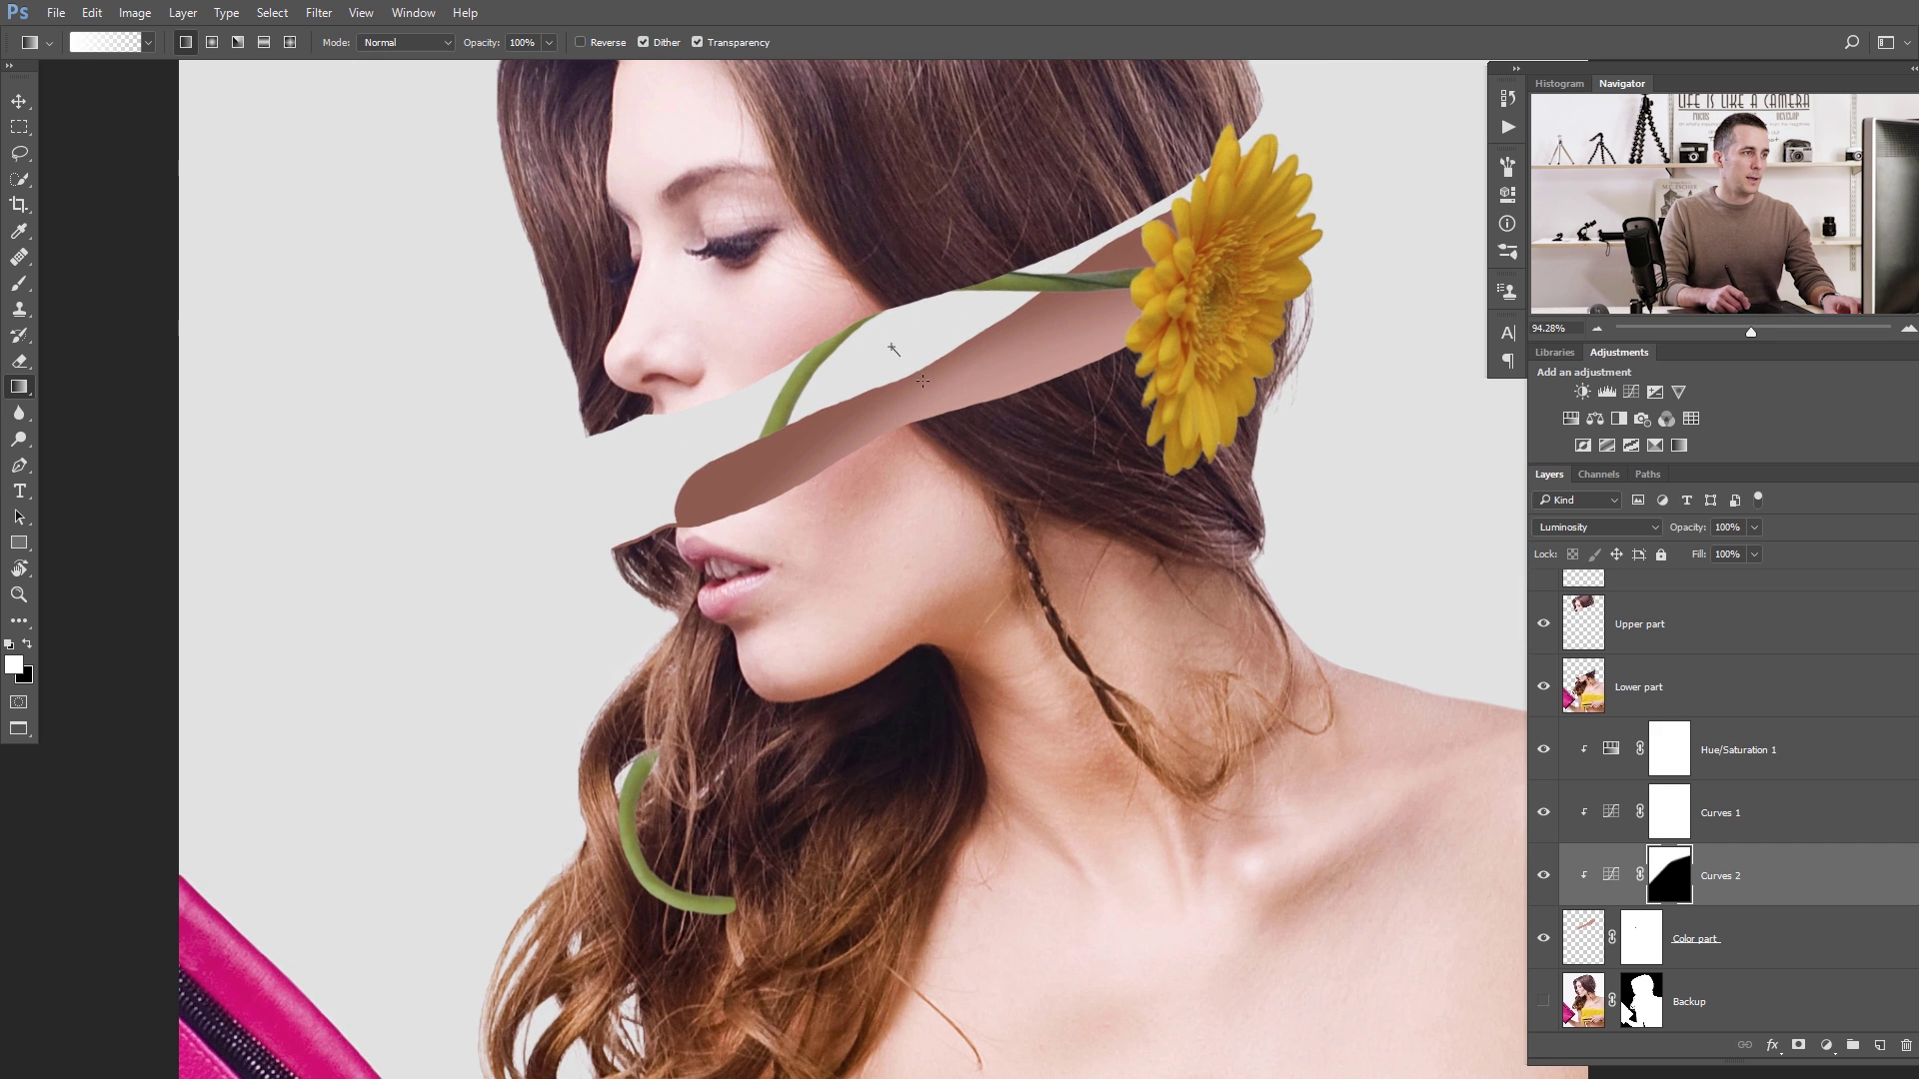
left_click_drag(943, 398, 949, 404)
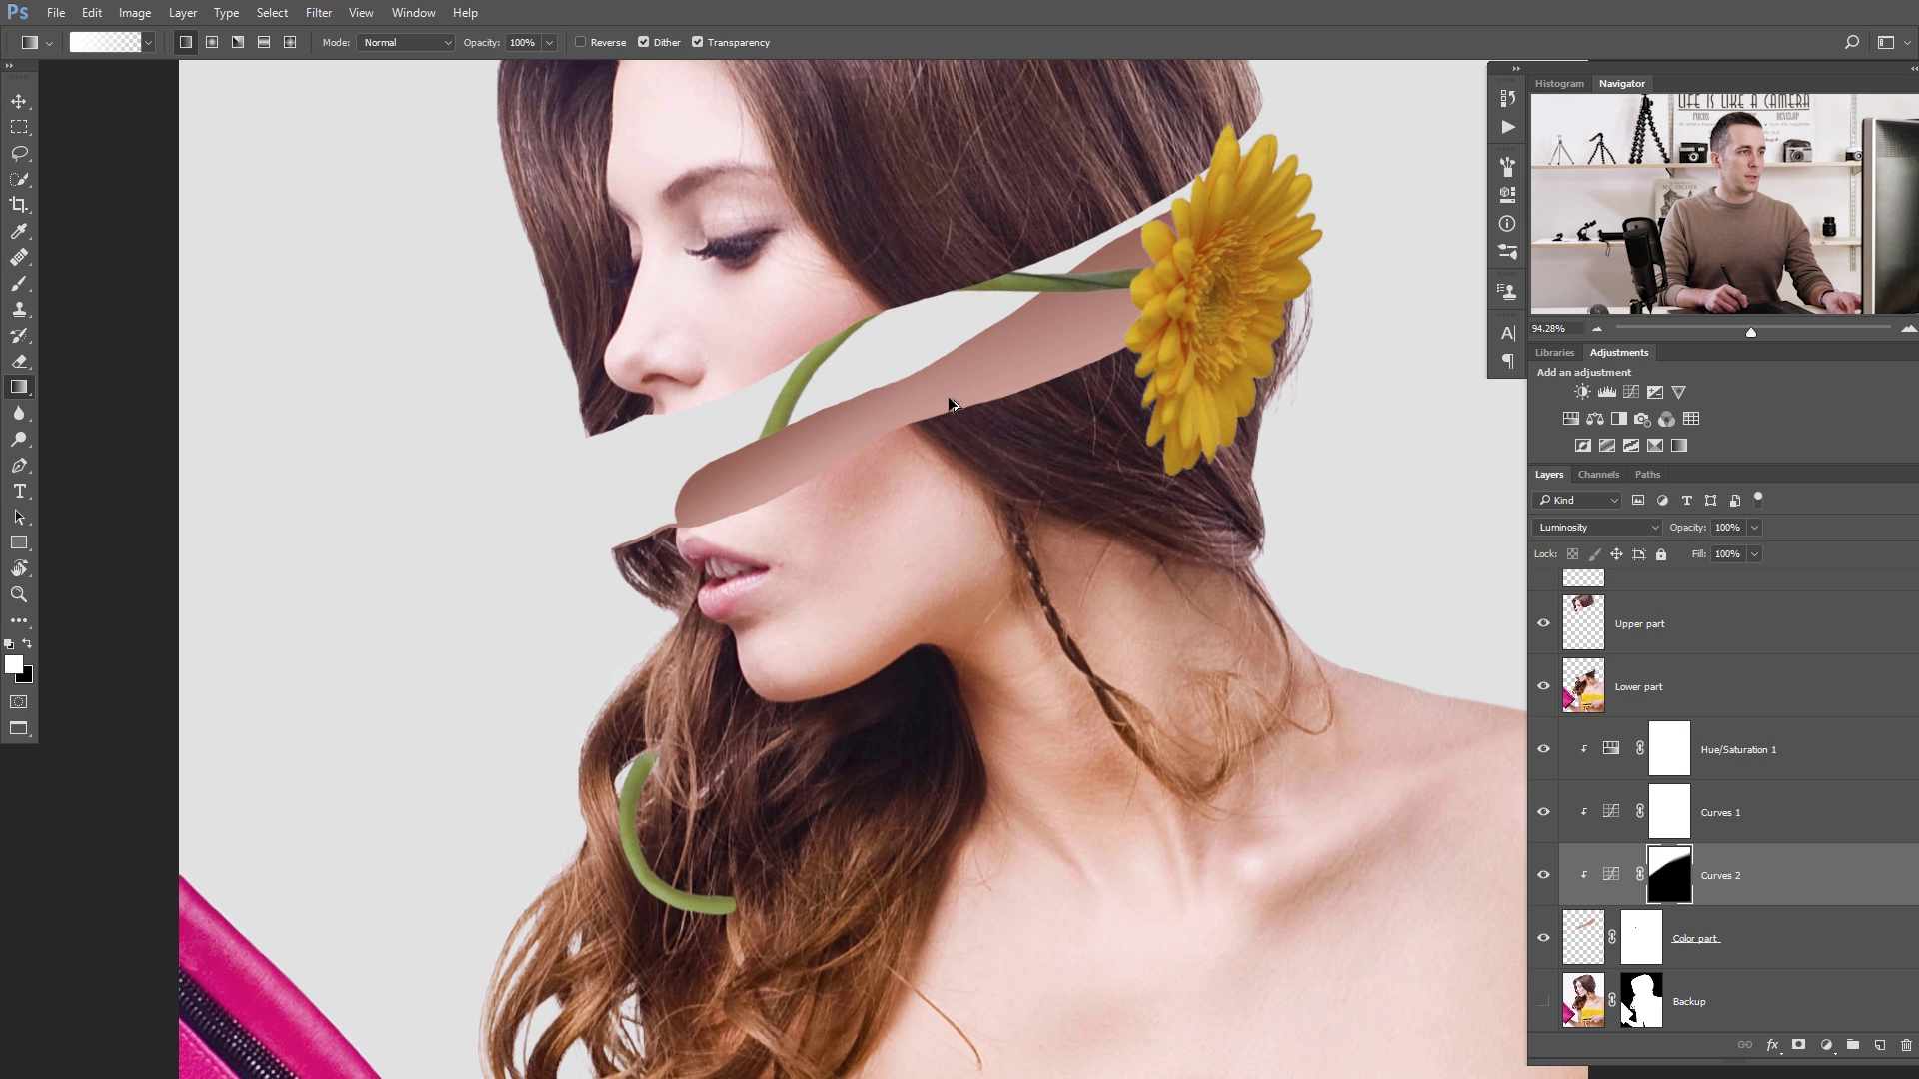
Draw a closed Pen path with a straight lower edge running diagonally along the middle of the cut surface and convert it to a selection.
key("p")
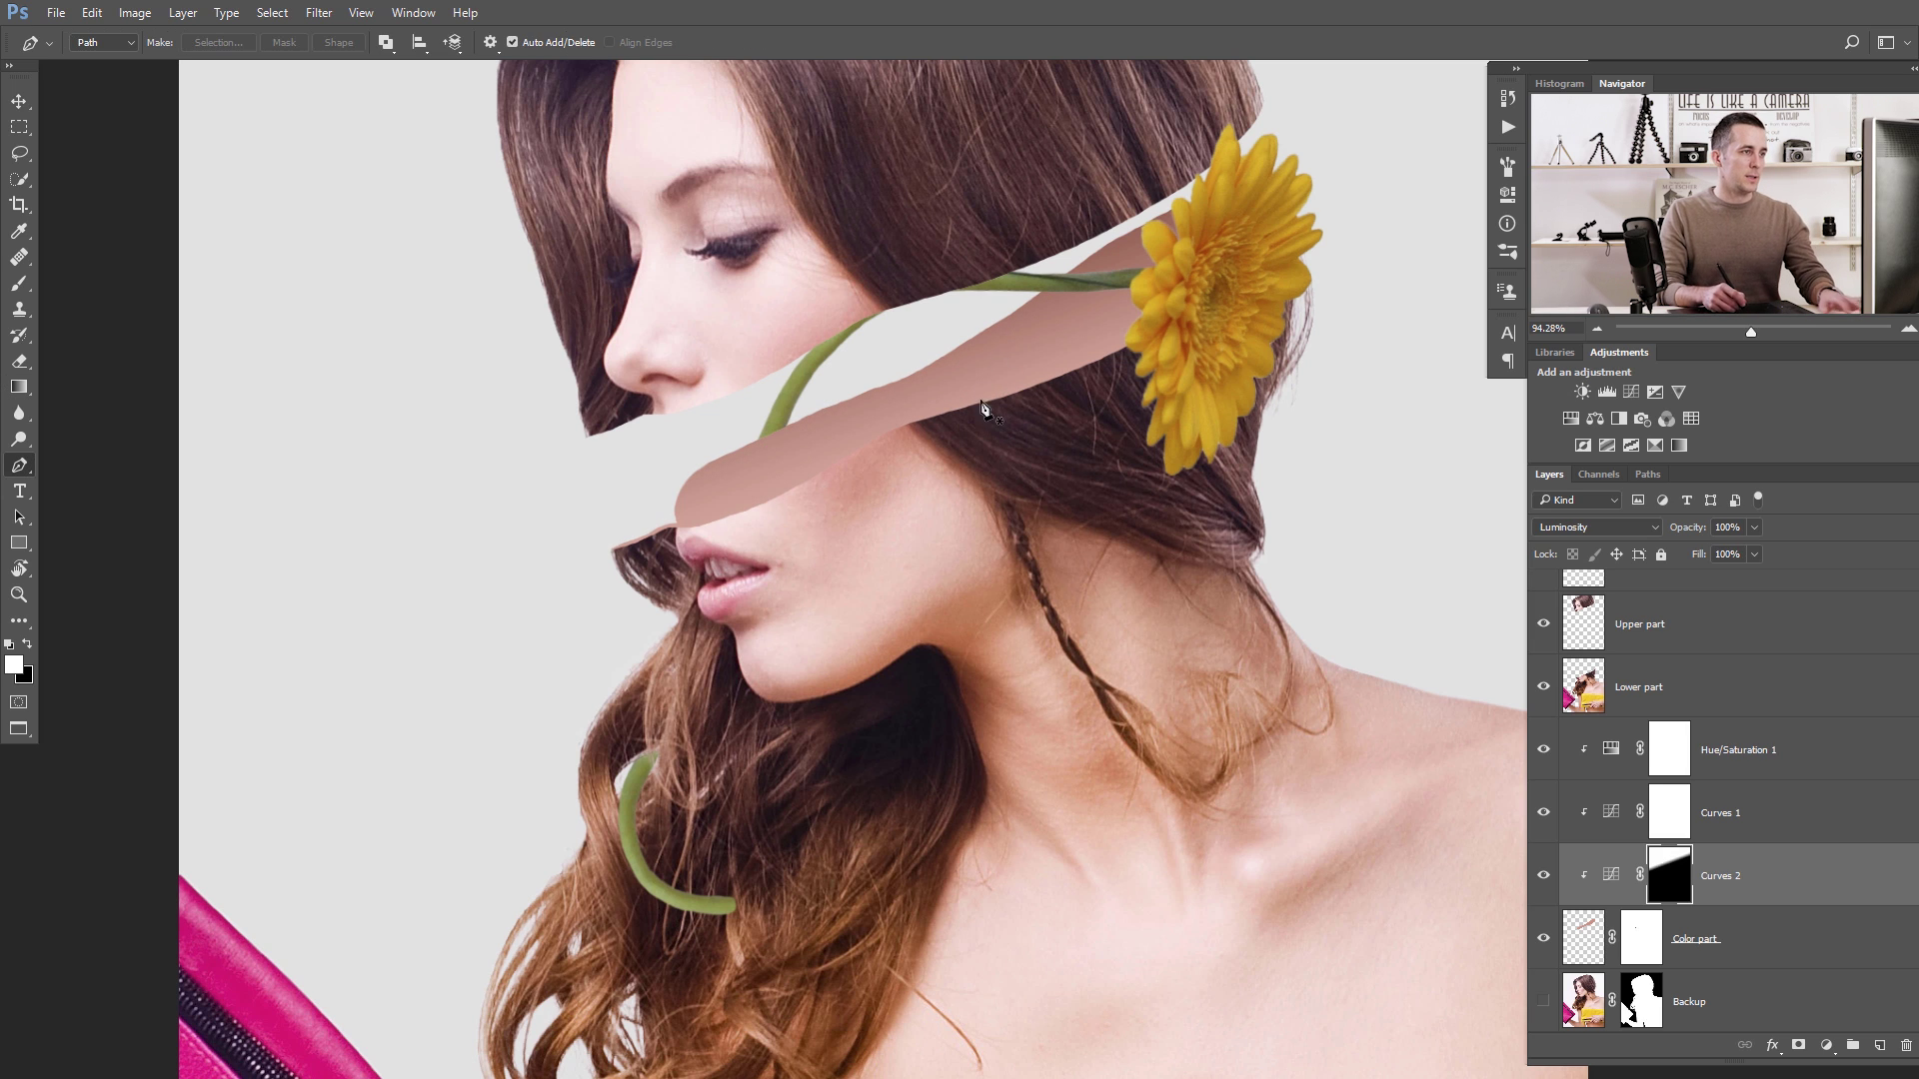
left_click(1304, 143)
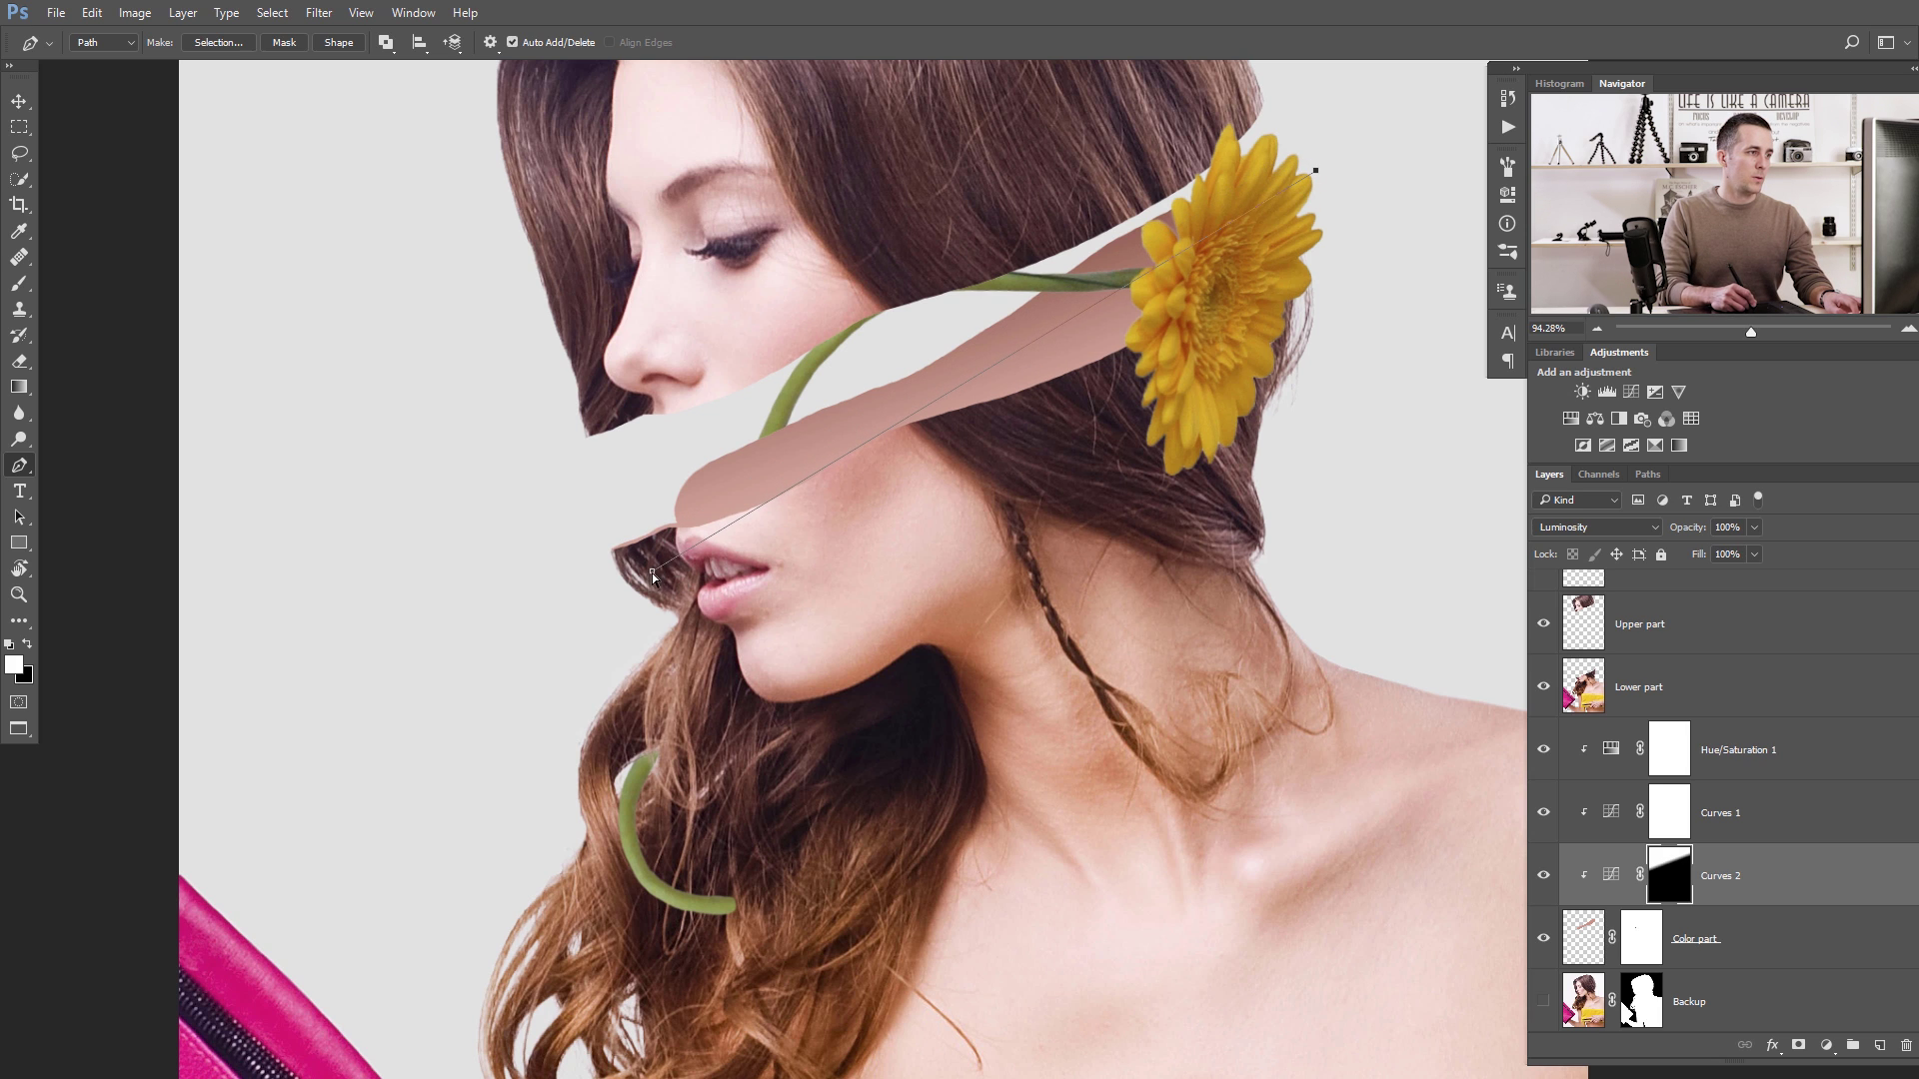
left_click(597, 567)
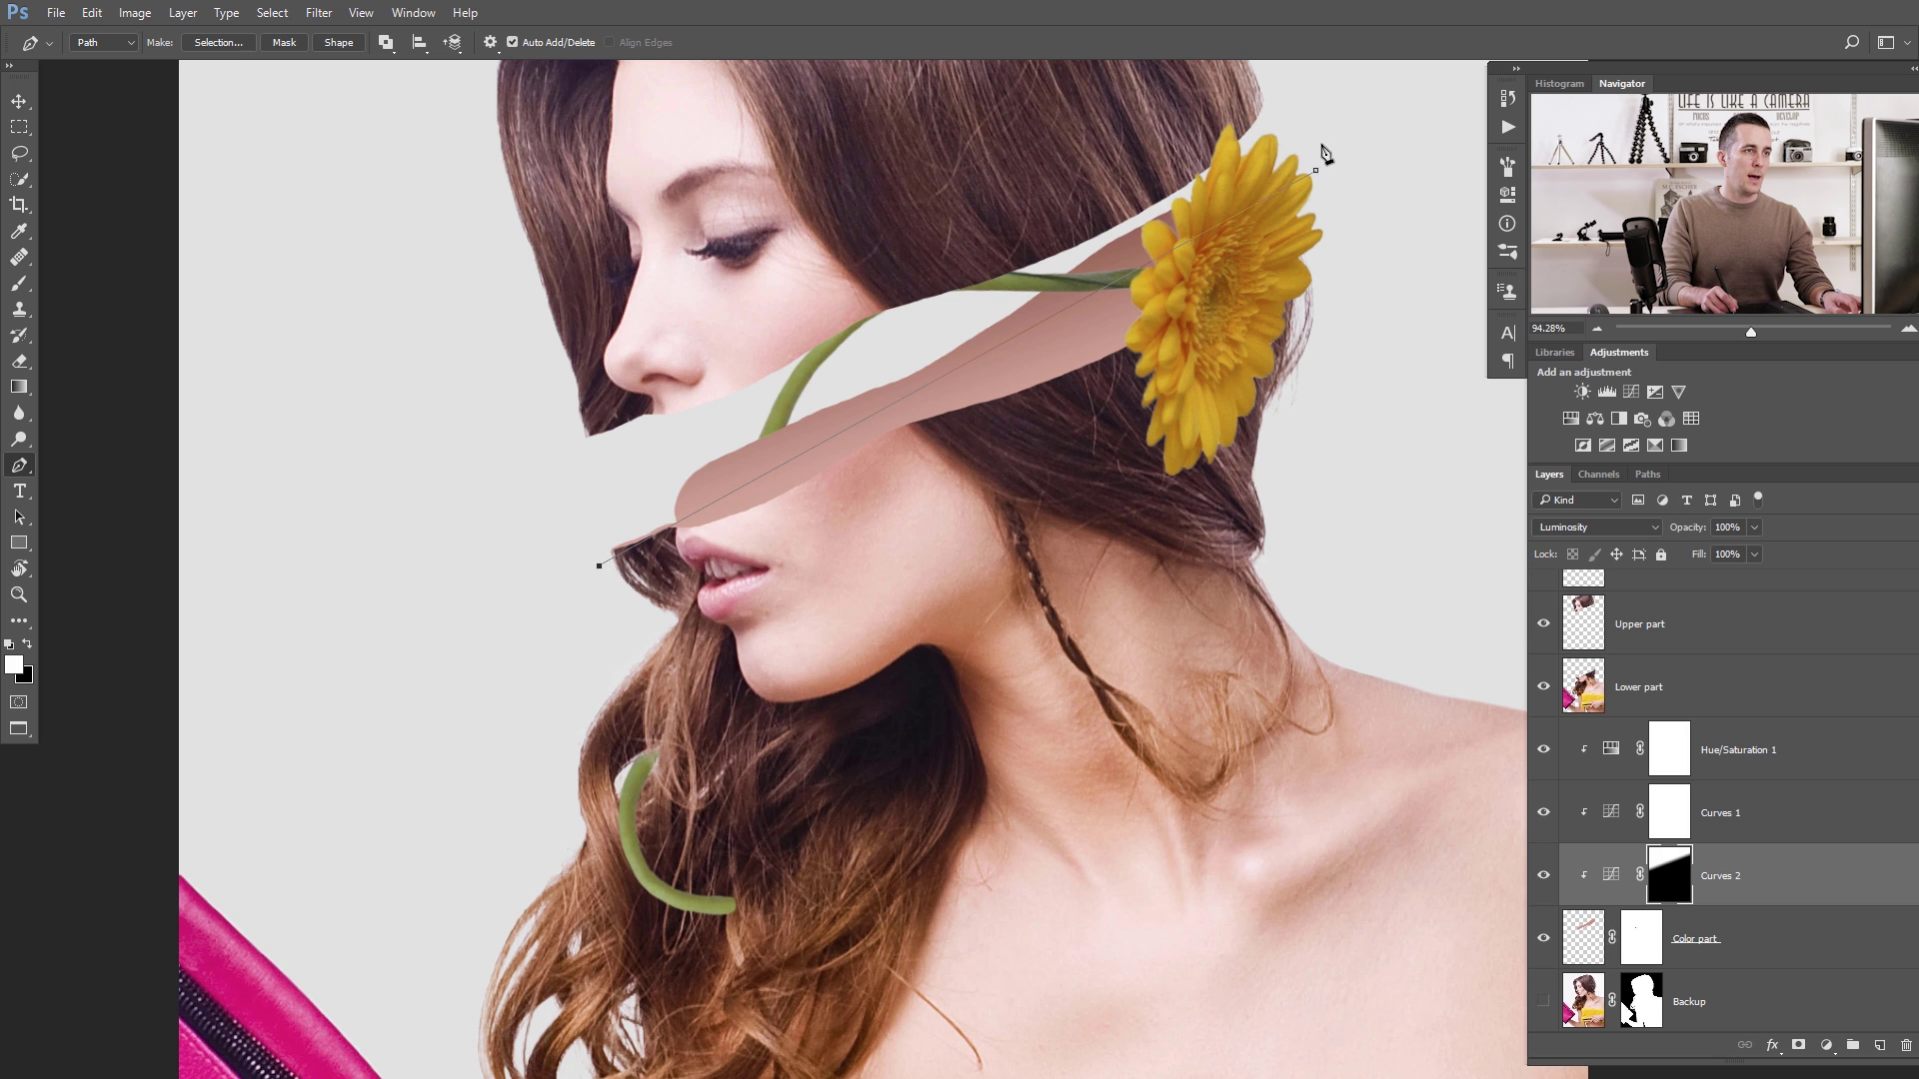
left_click(589, 529)
left_click(669, 413)
left_click(1054, 203)
left_click(1208, 123)
left_click(1315, 169)
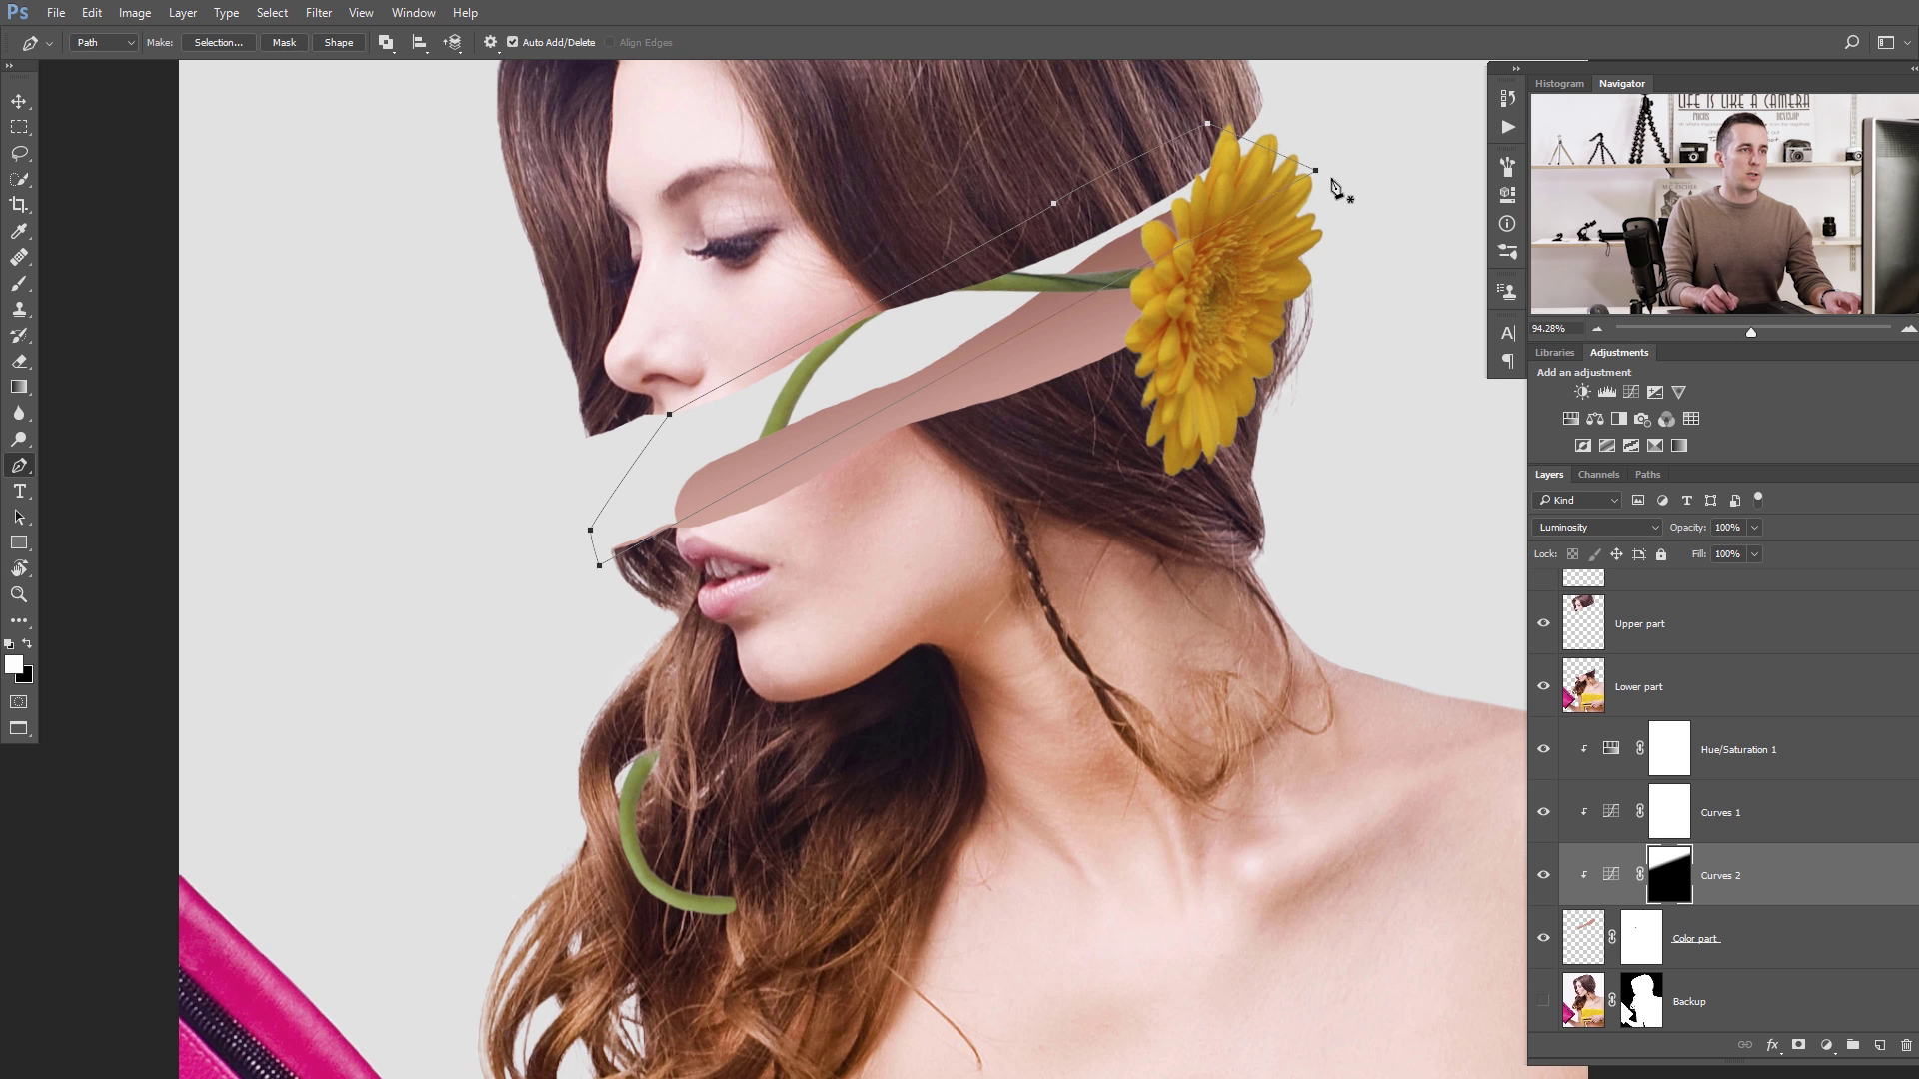
key("ctrl+Return")
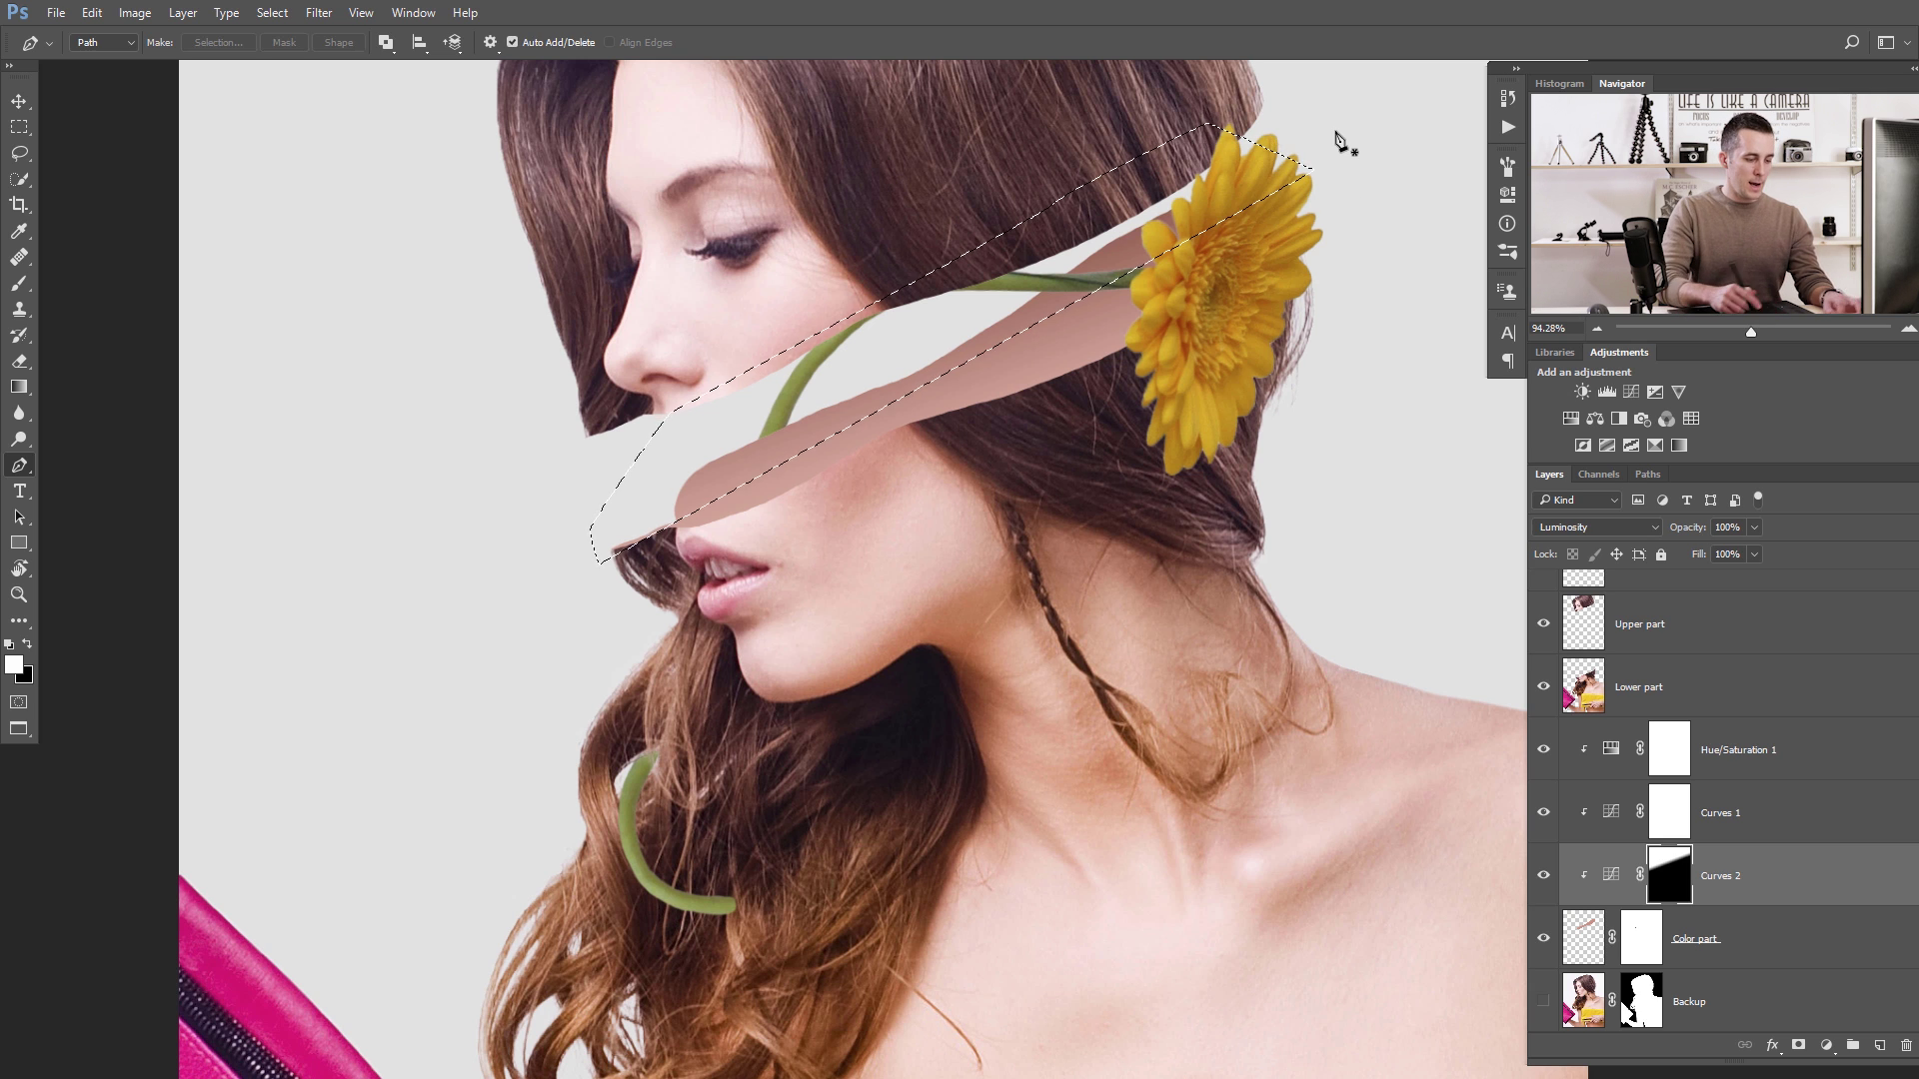
Paint white inside the selection on the Curves 2 mask with a 150 px brush to darken the upper cut surface, and deselect.
key("b")
key("bracketright")
key("bracketright")
key("bracketright")
key("bracketright")
key("bracketright")
key("bracketright")
key("bracketright")
key("bracketright")
key("bracketright")
key("bracketright")
key("bracketright")
mouse_move(772, 438)
left_mouse_down()
mouse_move(686, 483)
mouse_move(1152, 234)
left_mouse_up()
key("ctrl+d")
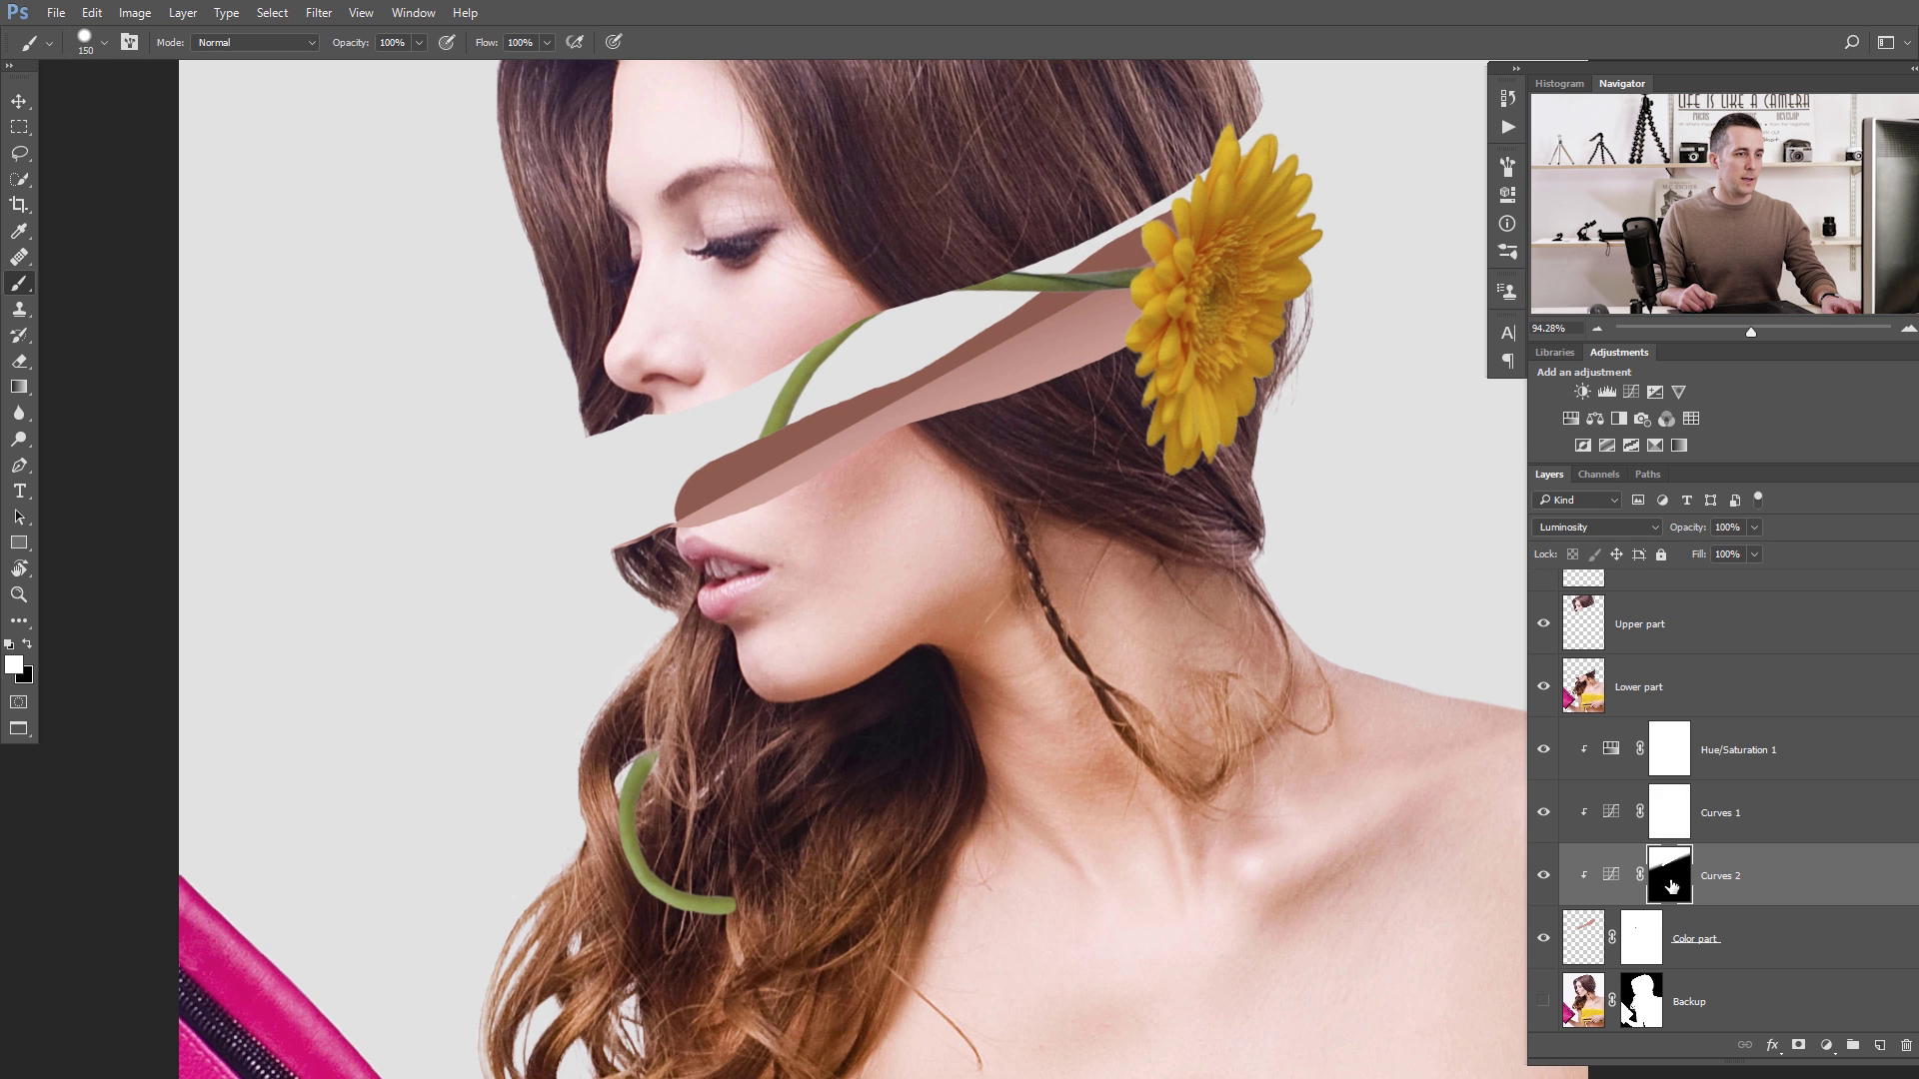
Feather the Curves 2 layer mask to 9.9 px to soften the shading's edge.
double_click(1673, 887)
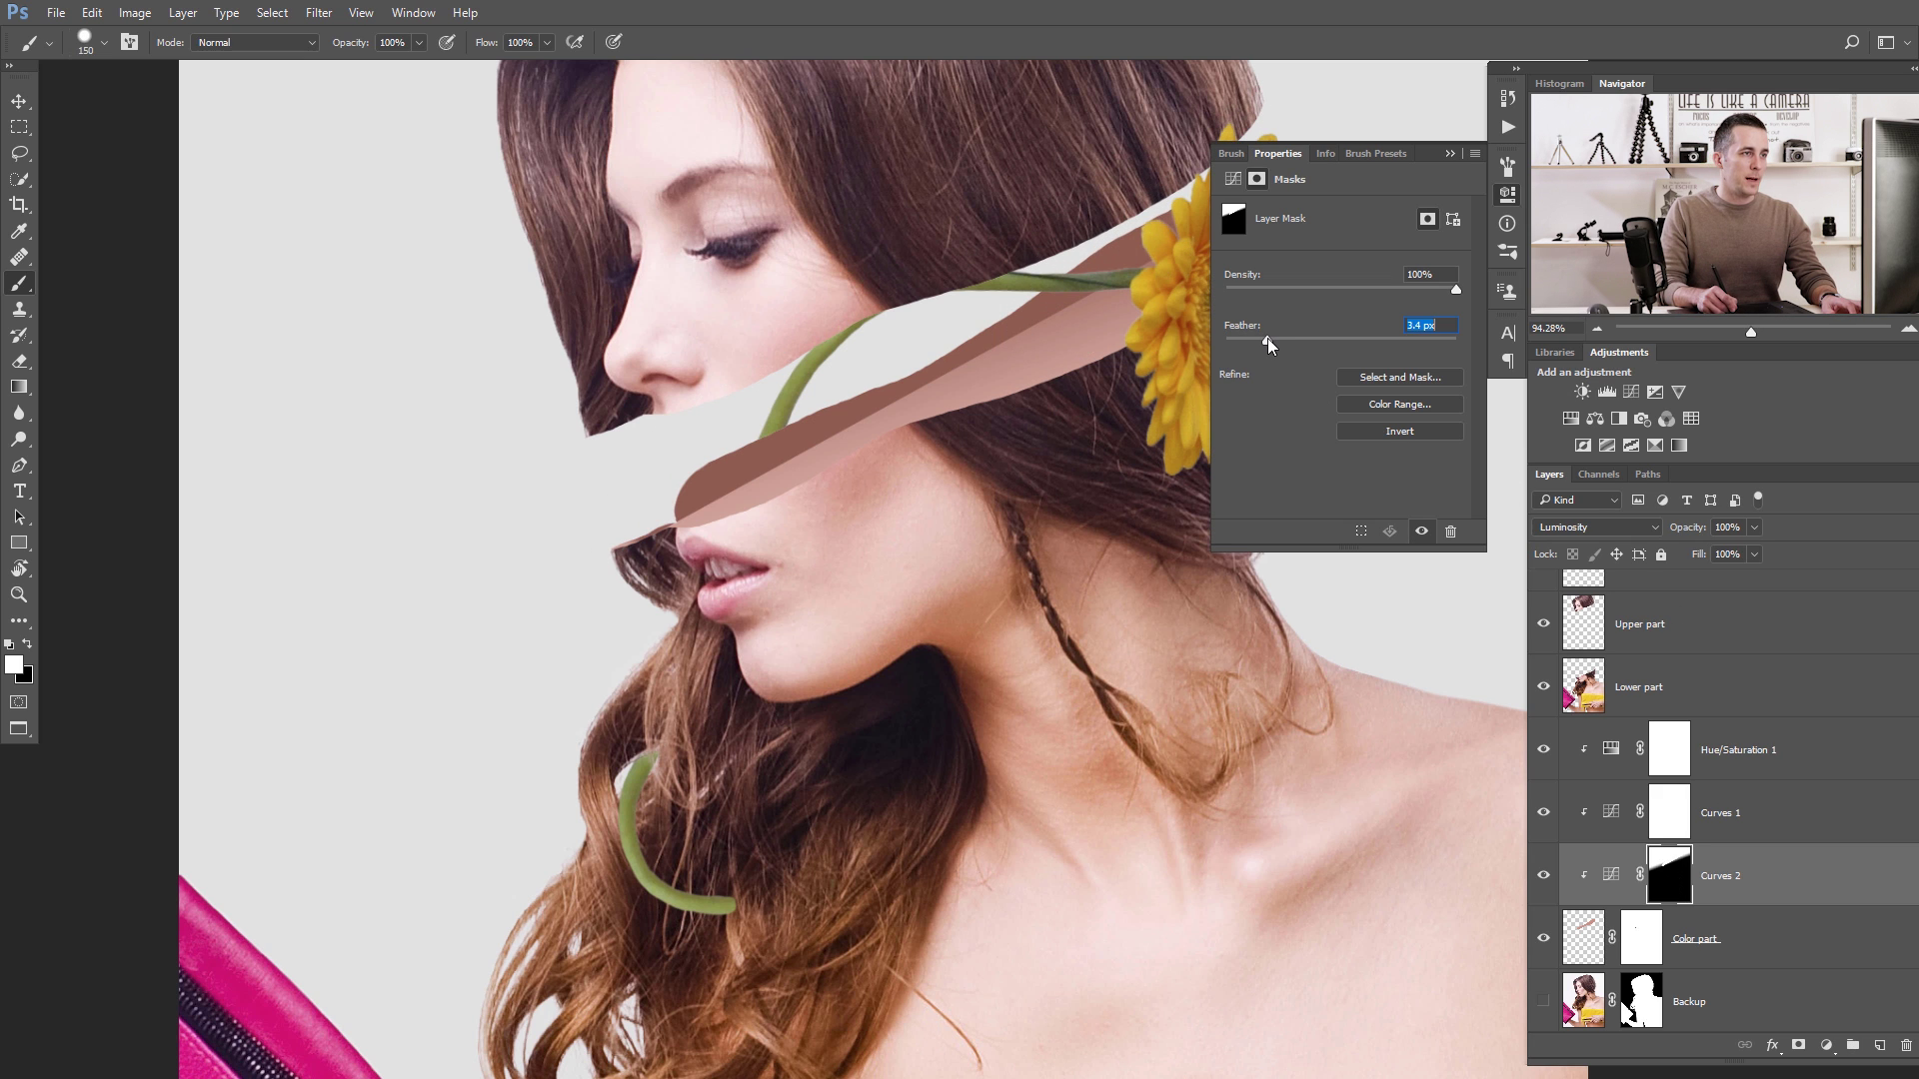
left_click_drag(1294, 337, 1317, 333)
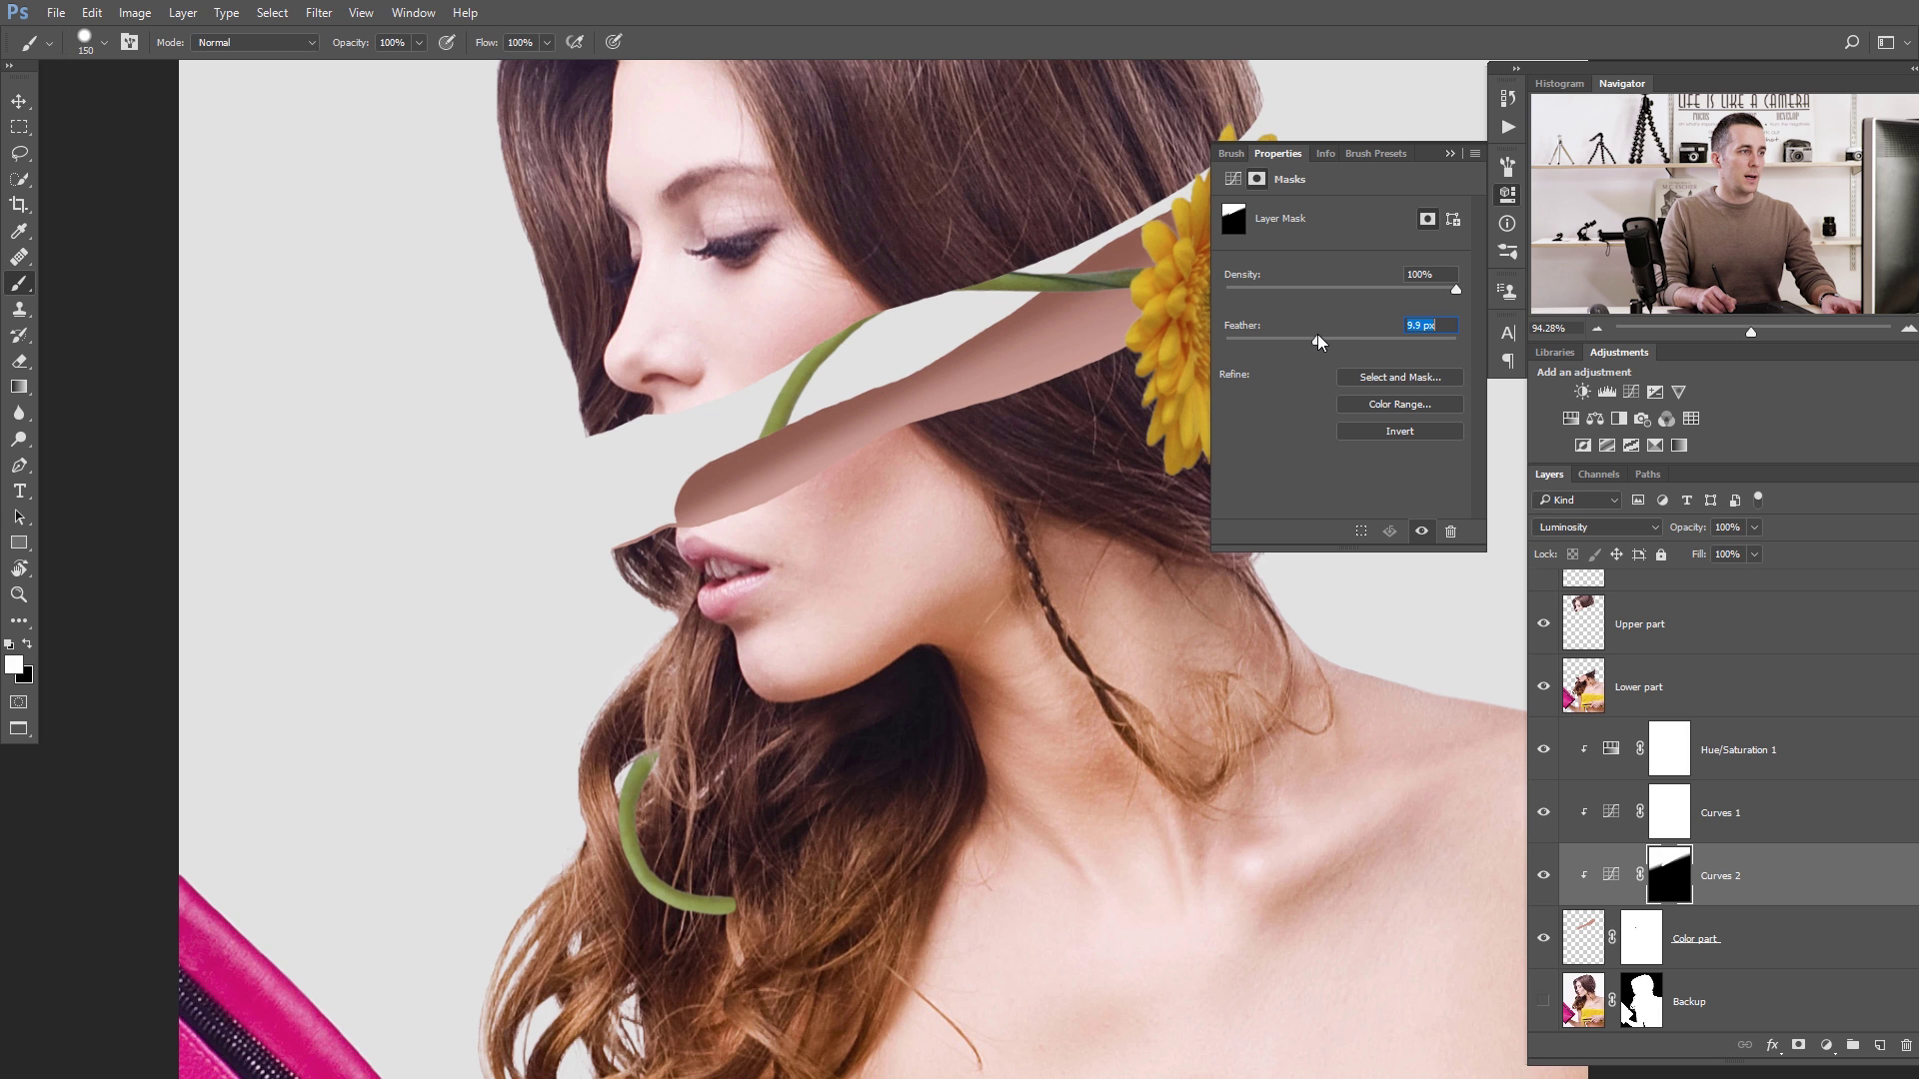
left_click(1449, 153)
scroll(1083, 400, "down", 3)
scroll(1082, 400, "down", 3)
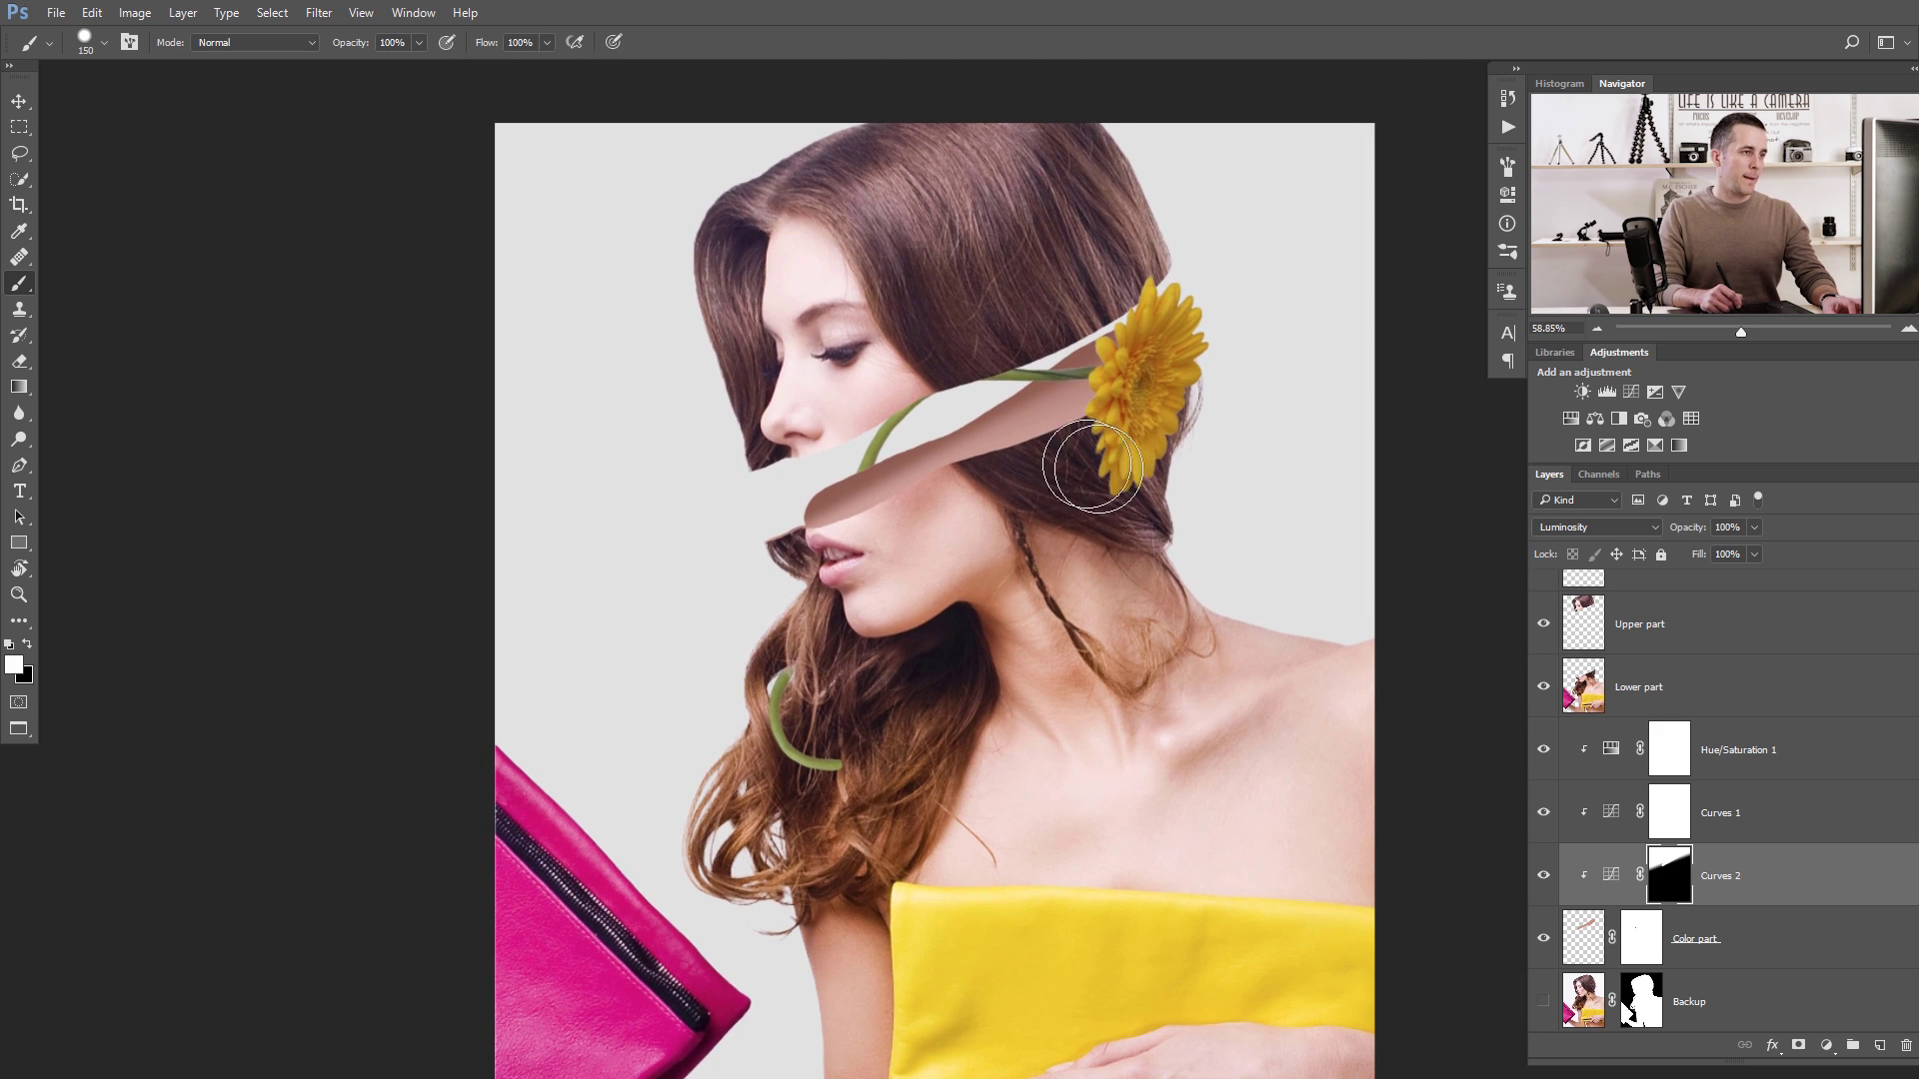
Activate the Shadow layer, and load the Flower layer's outline as a selection before deselecting it.
scroll(1087, 369, "up", 5)
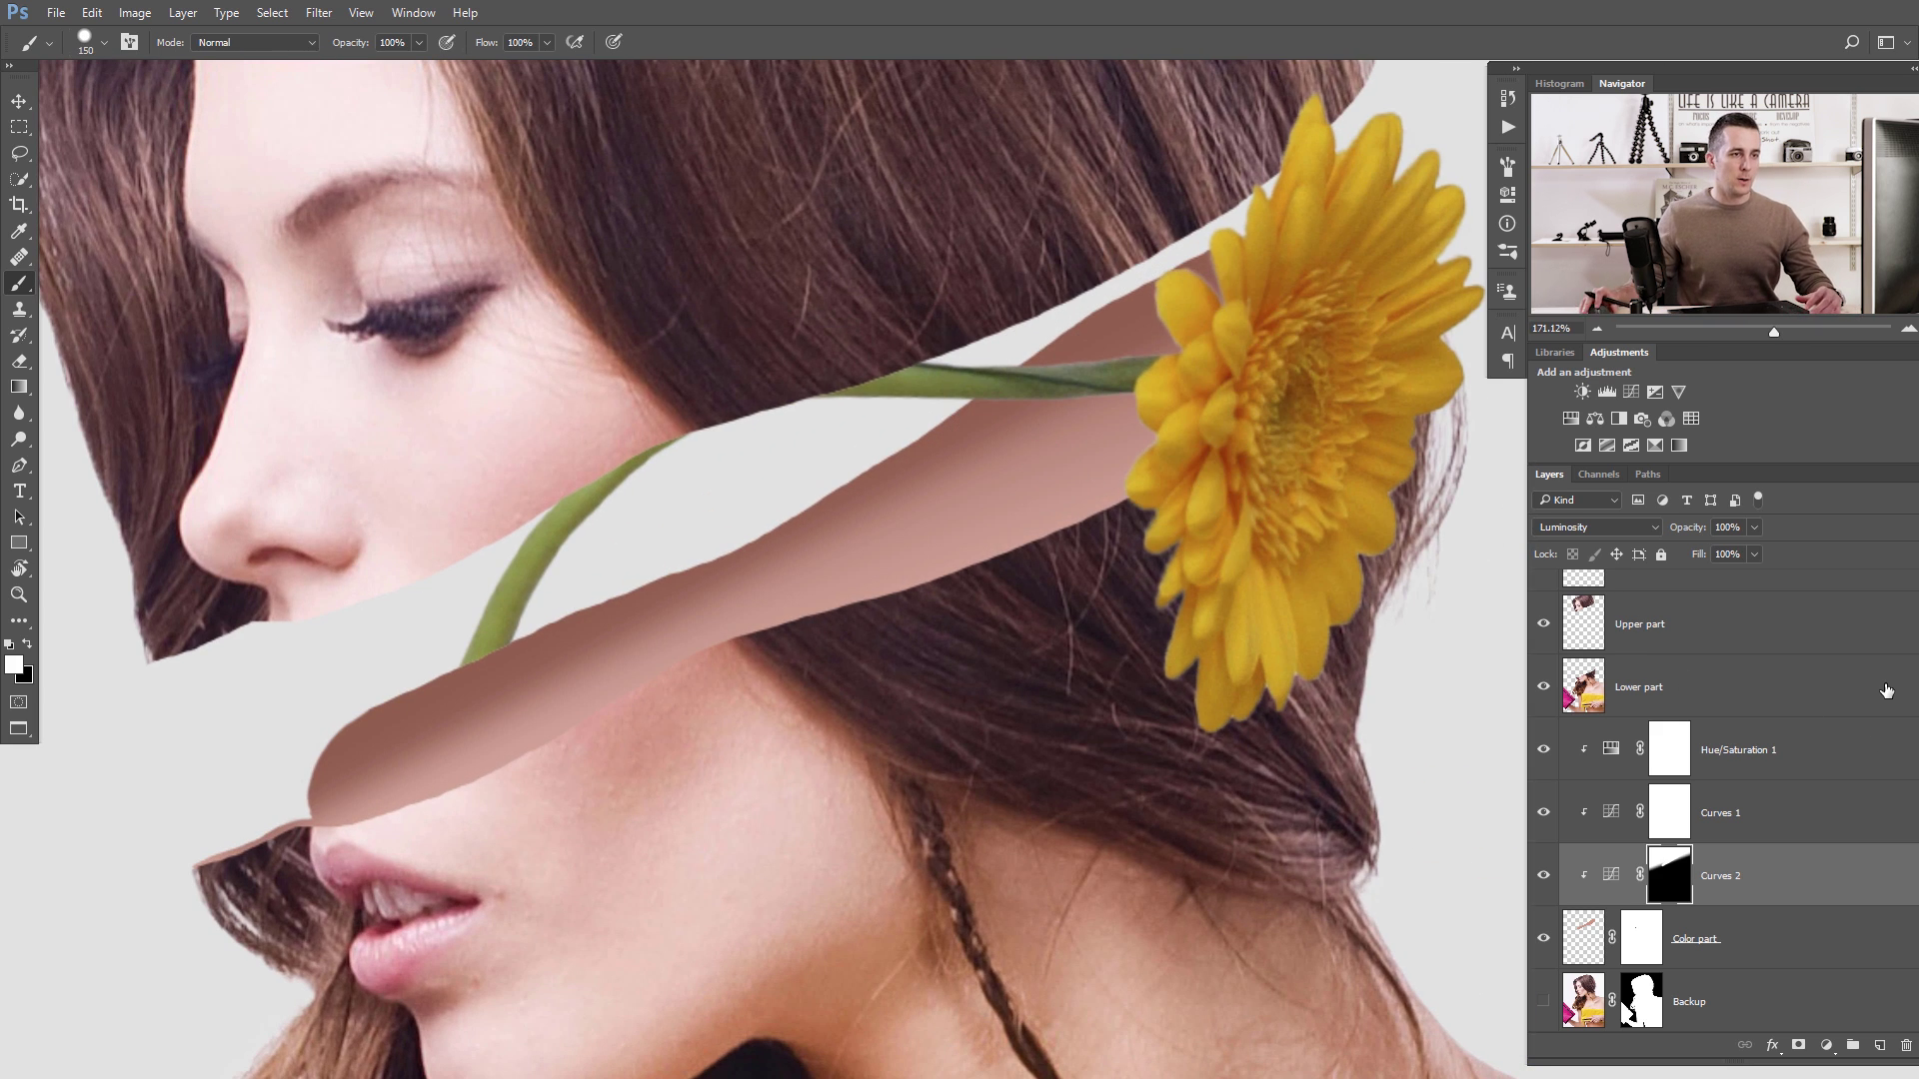
scroll(1614, 630, "up", 3)
left_click(1570, 745)
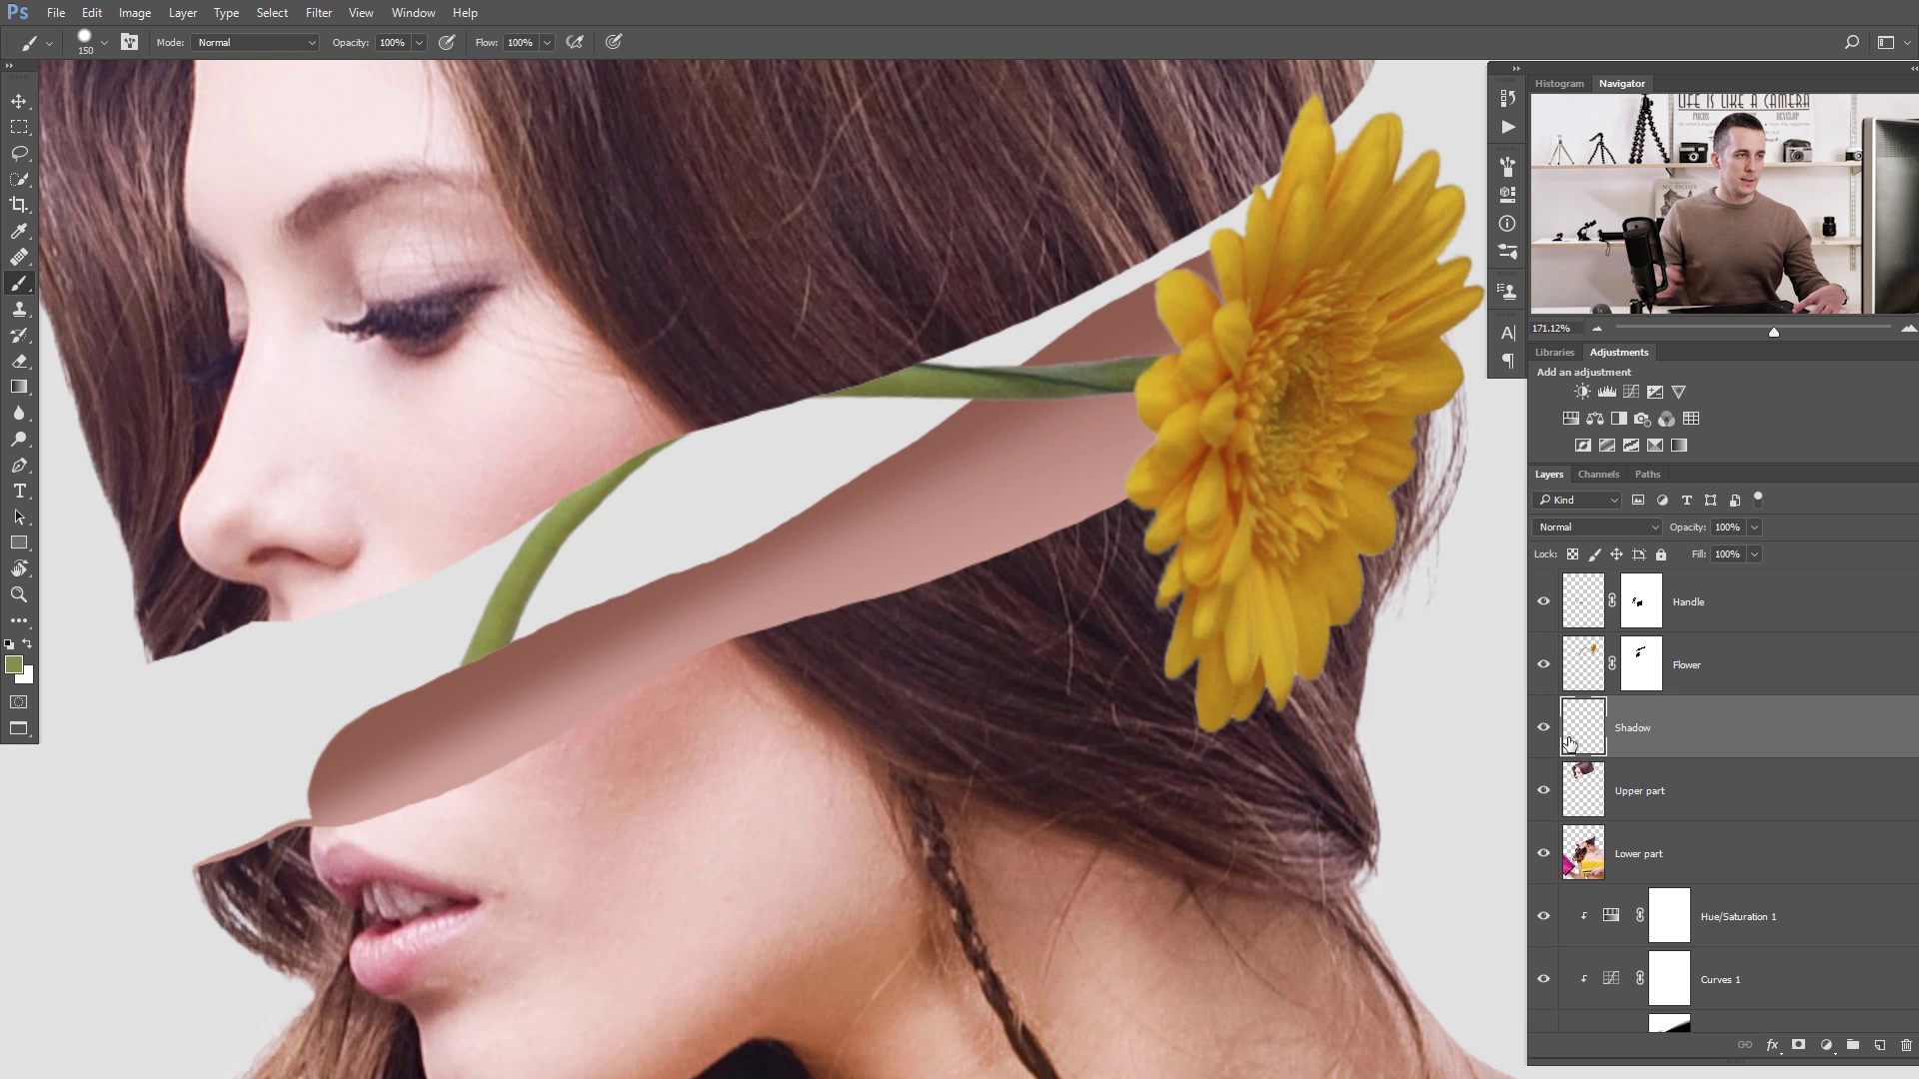
left_click(1582, 669, "ctrl")
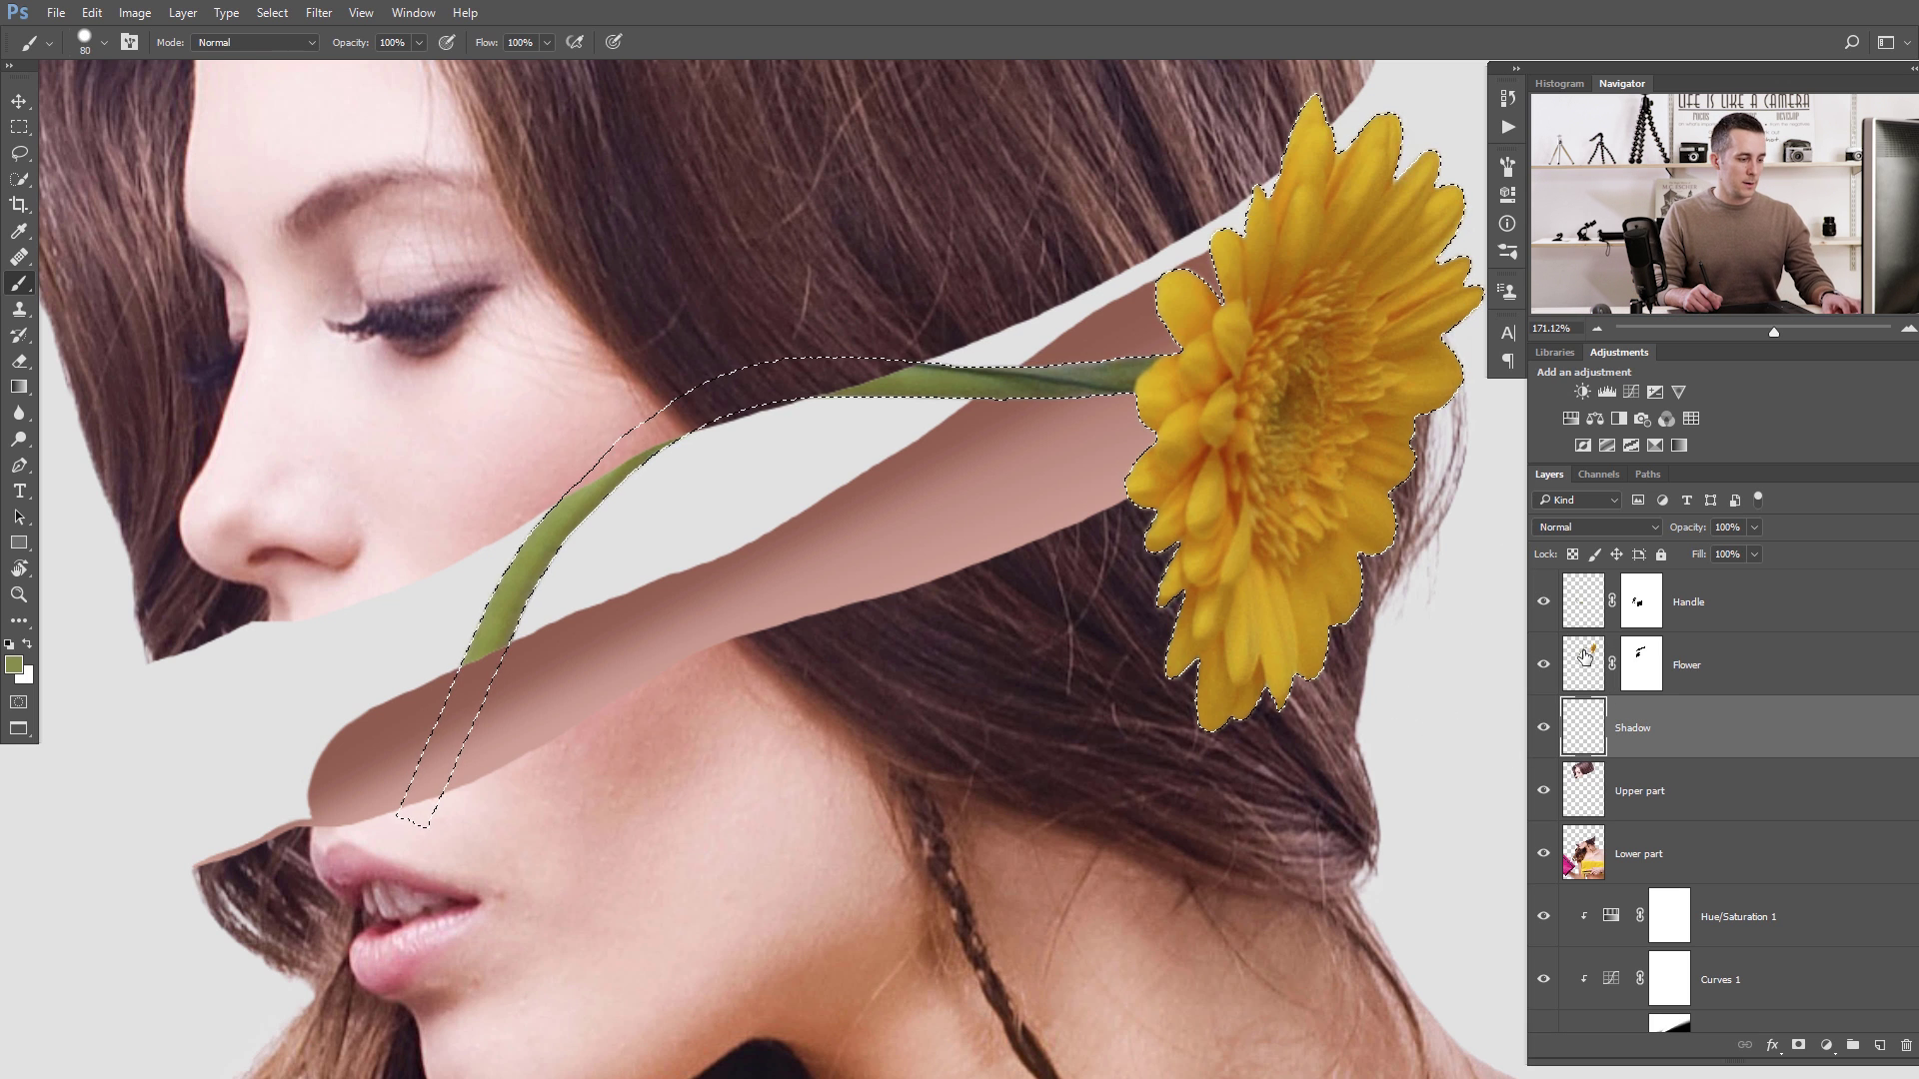
key("ctrl+d")
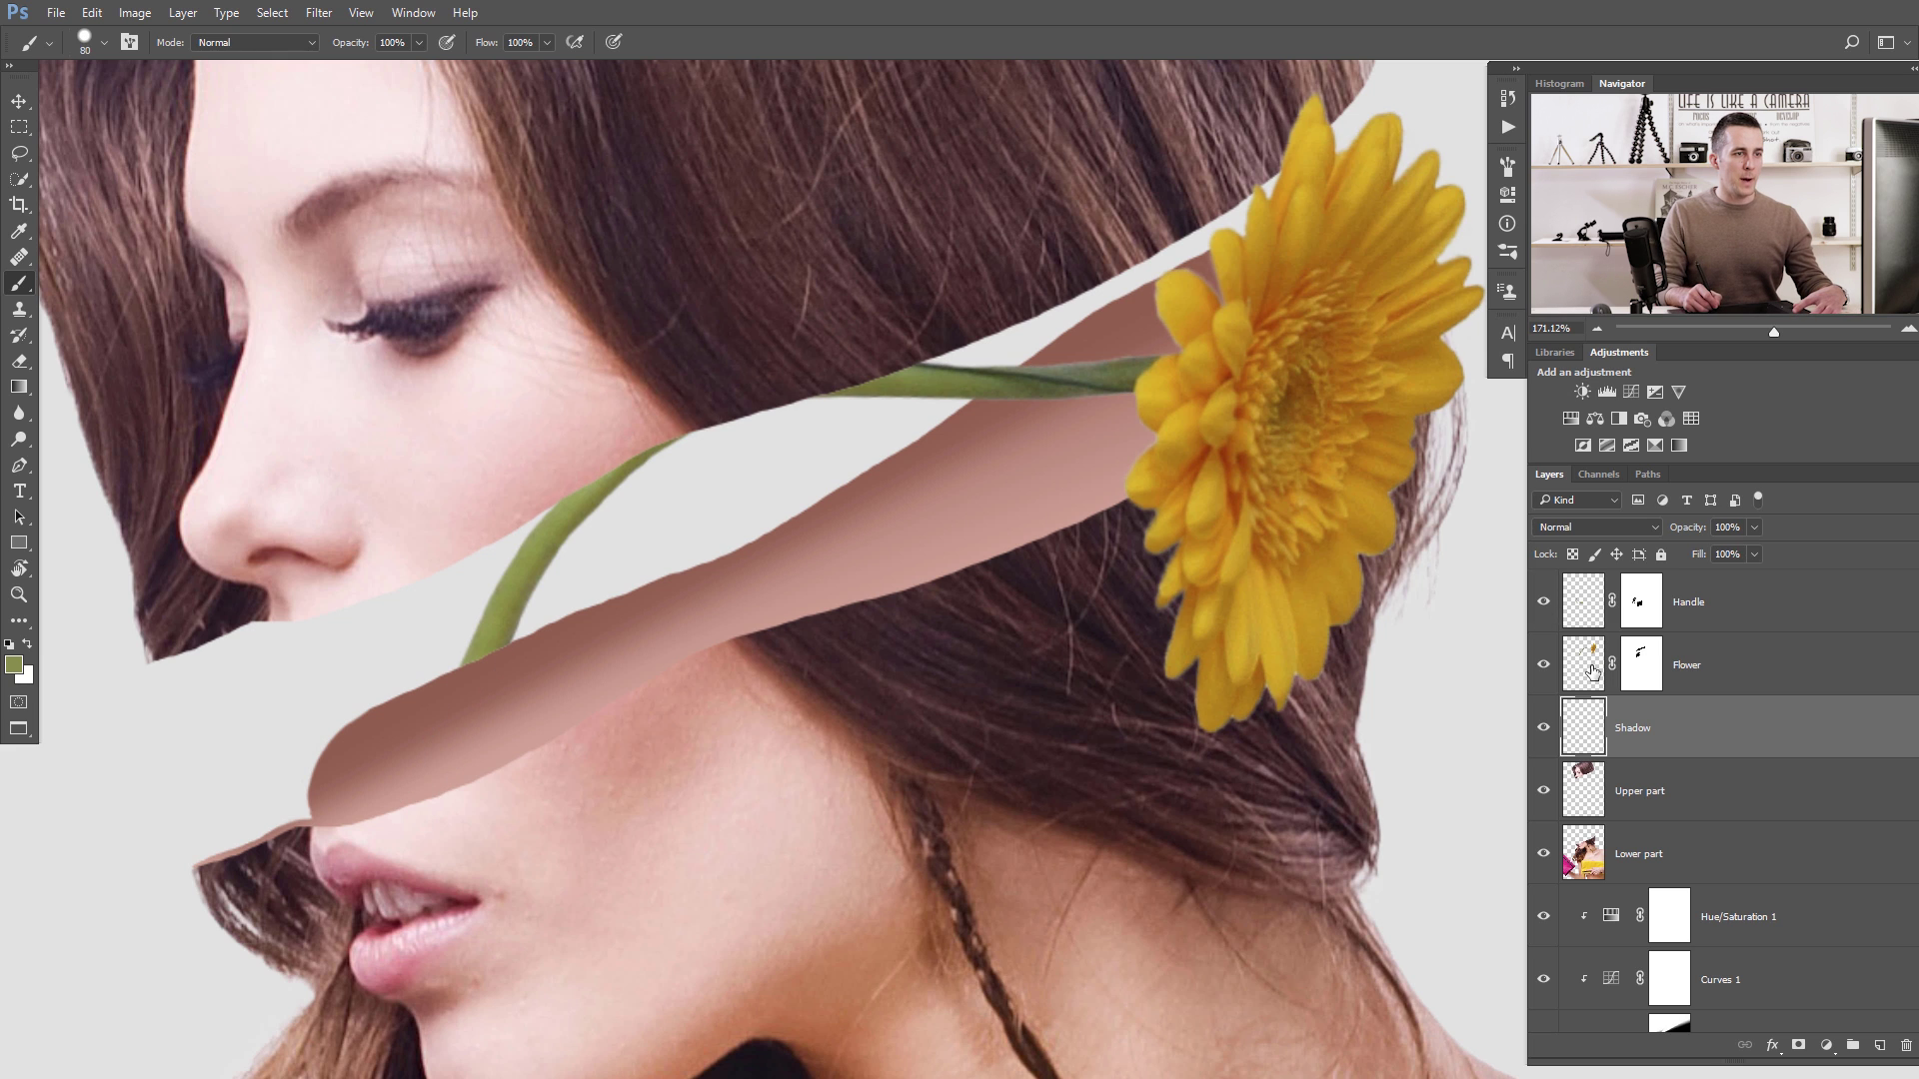
Sample the cut surface's skin tone as the brush colour and set the Shadow layer's blend mode to Multiply.
key("bracketleft")
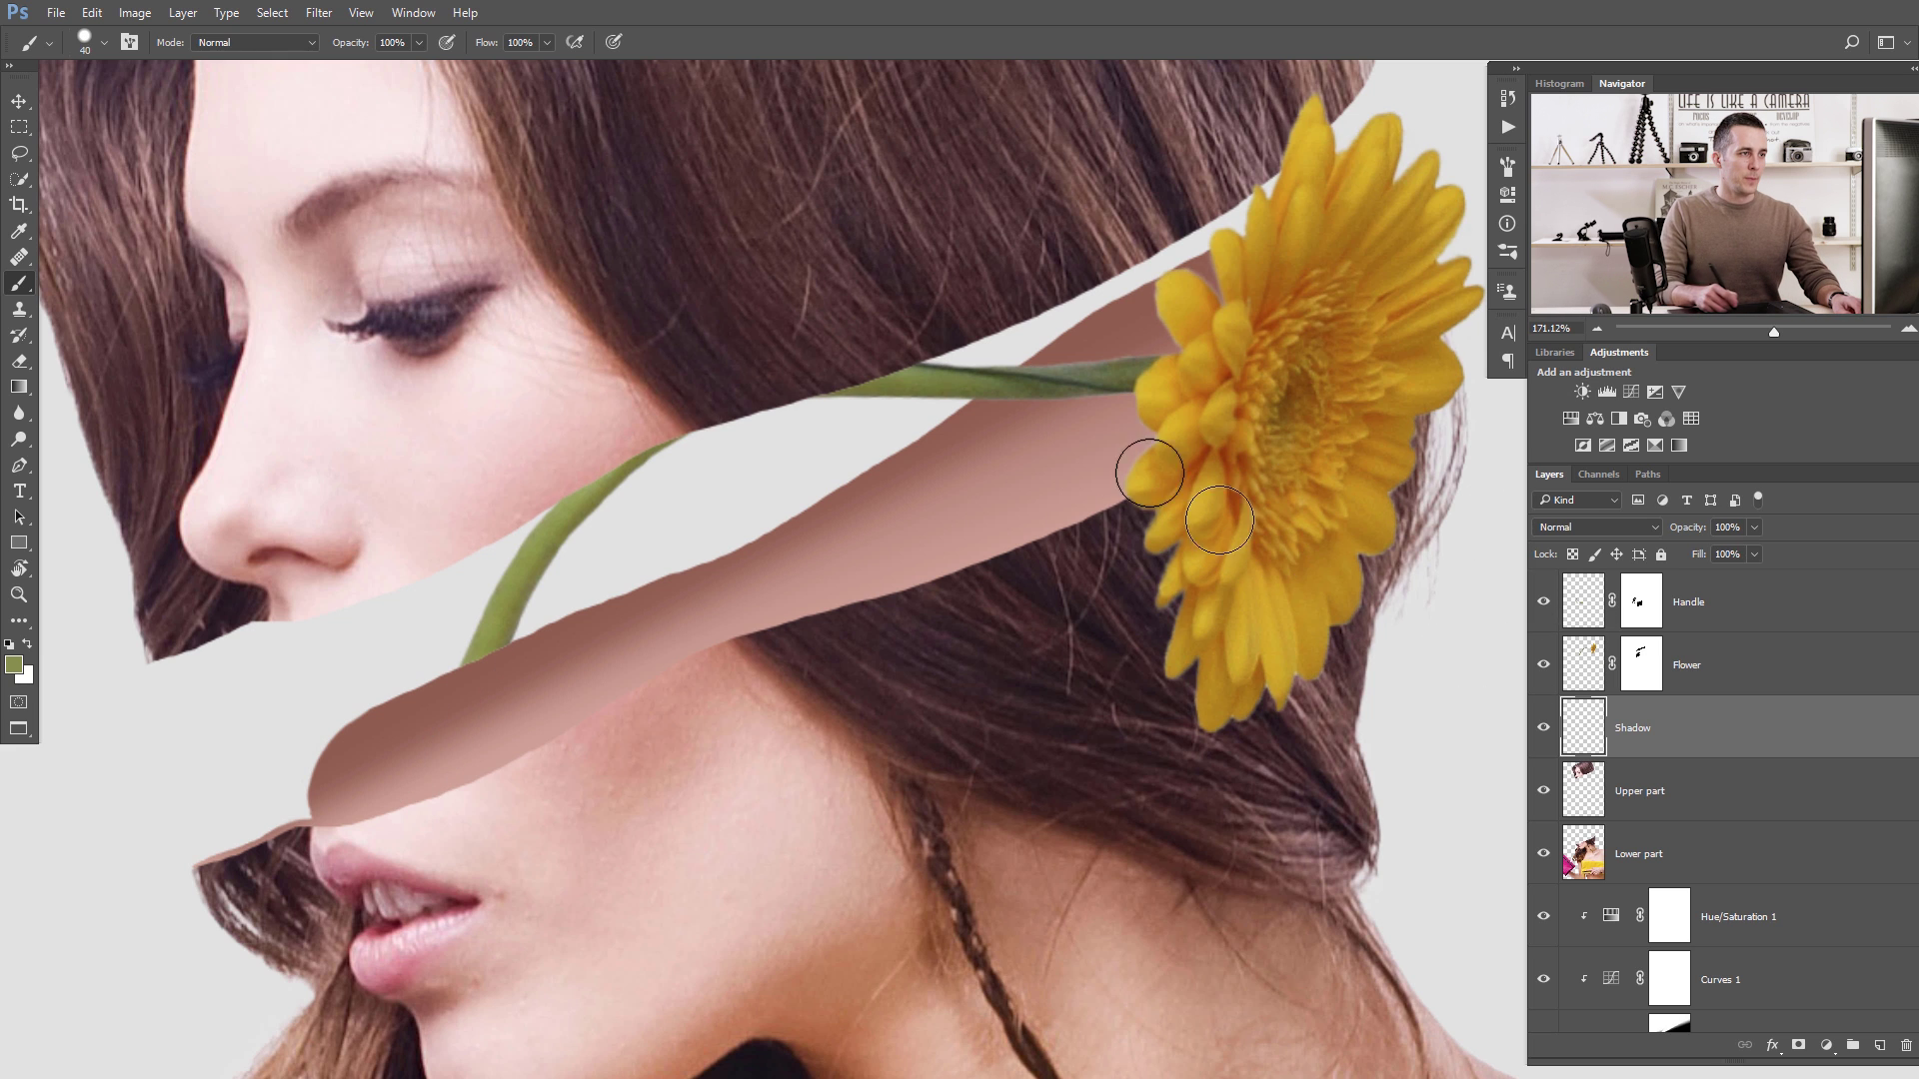
left_click(1084, 446, "alt")
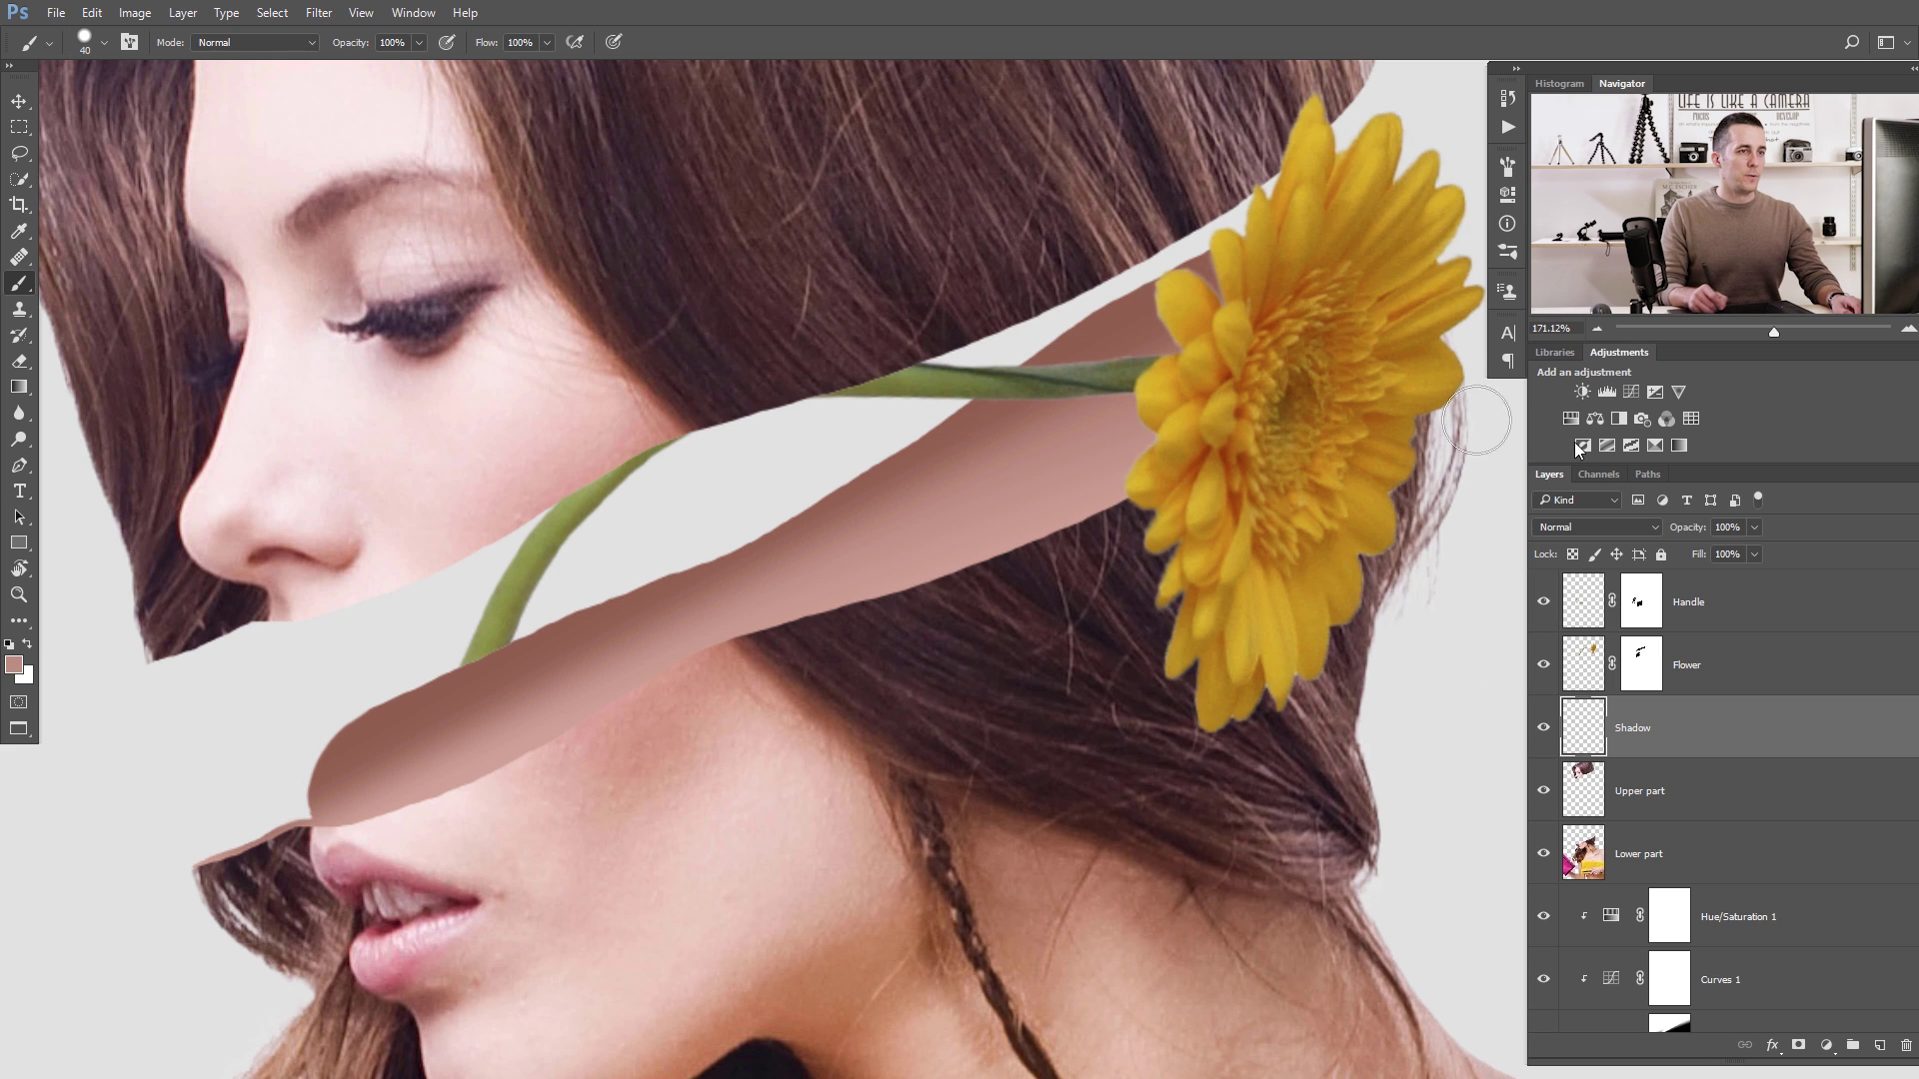
left_click(1591, 525)
left_click(1584, 577)
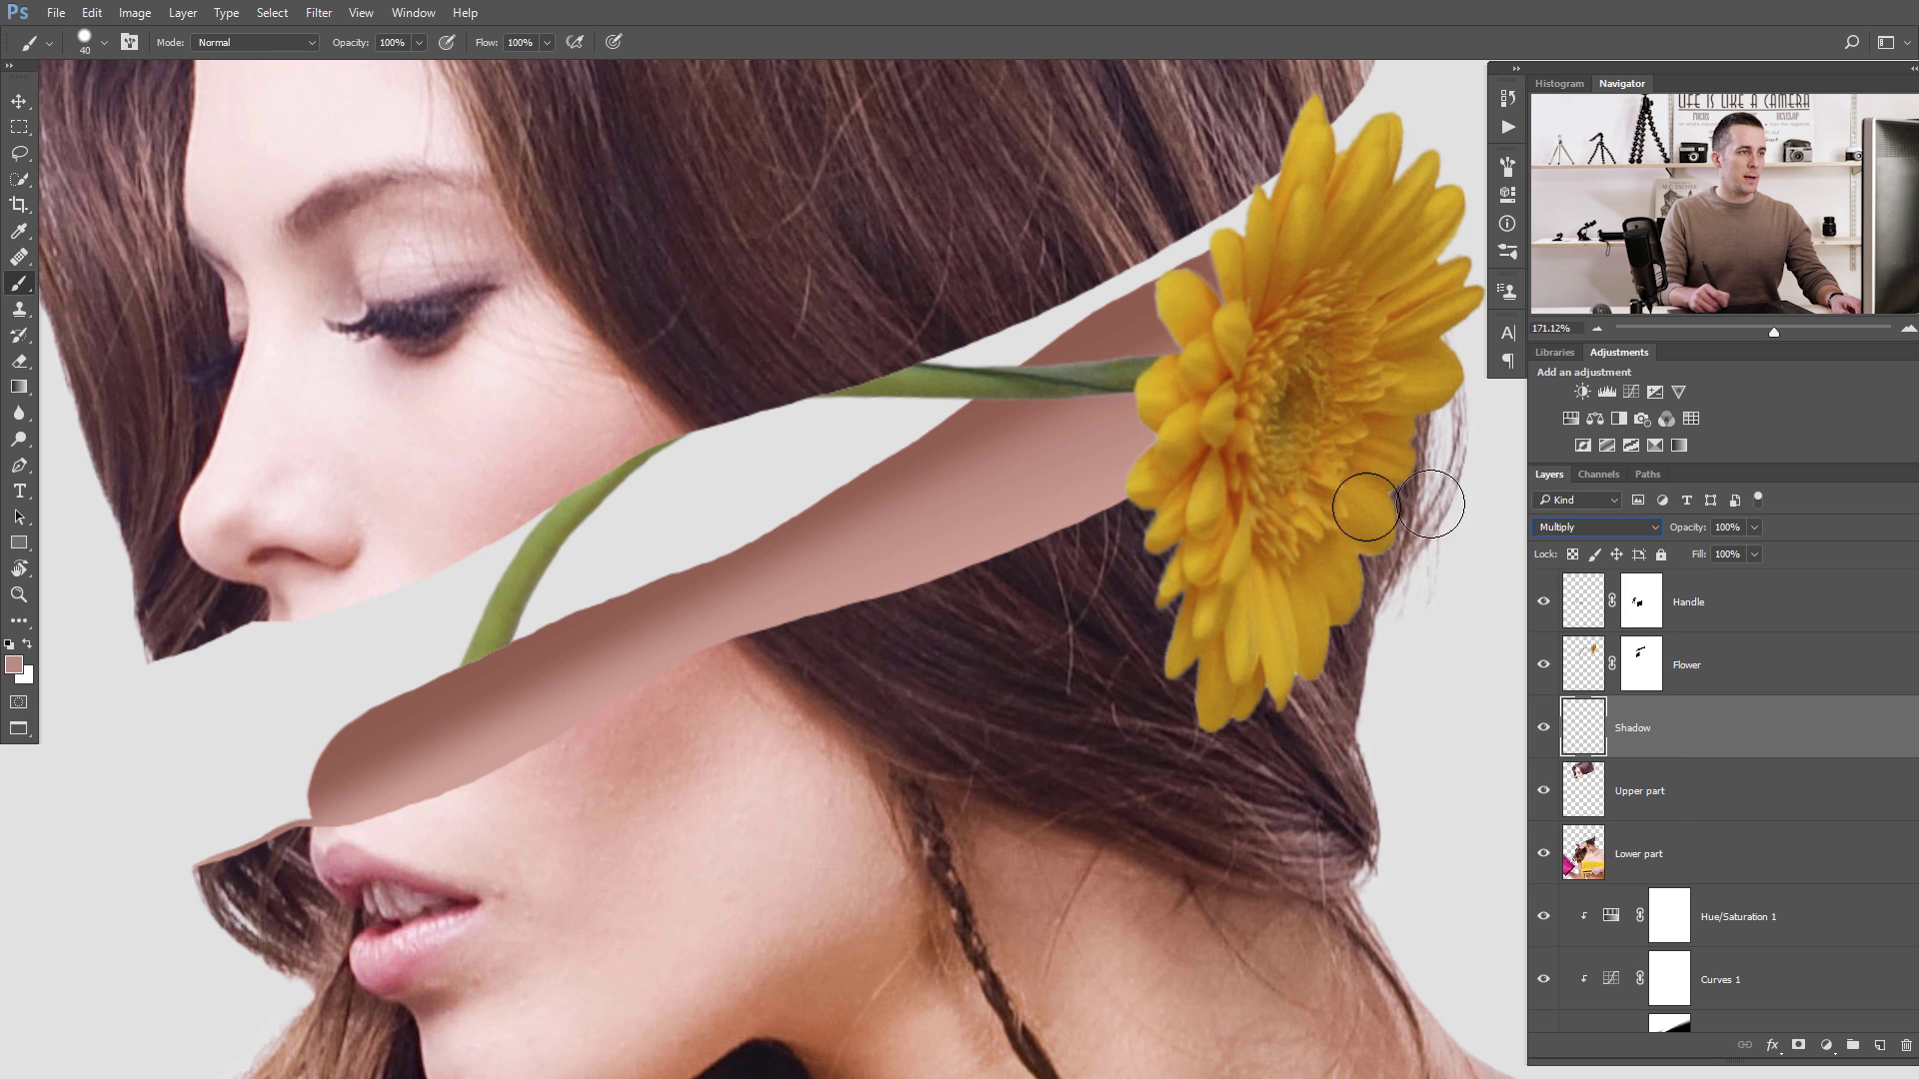
Paint the flower stem's shadow across the cut surface just below the stem, using a 15 px brush at 83% hardness.
right_click(1099, 438)
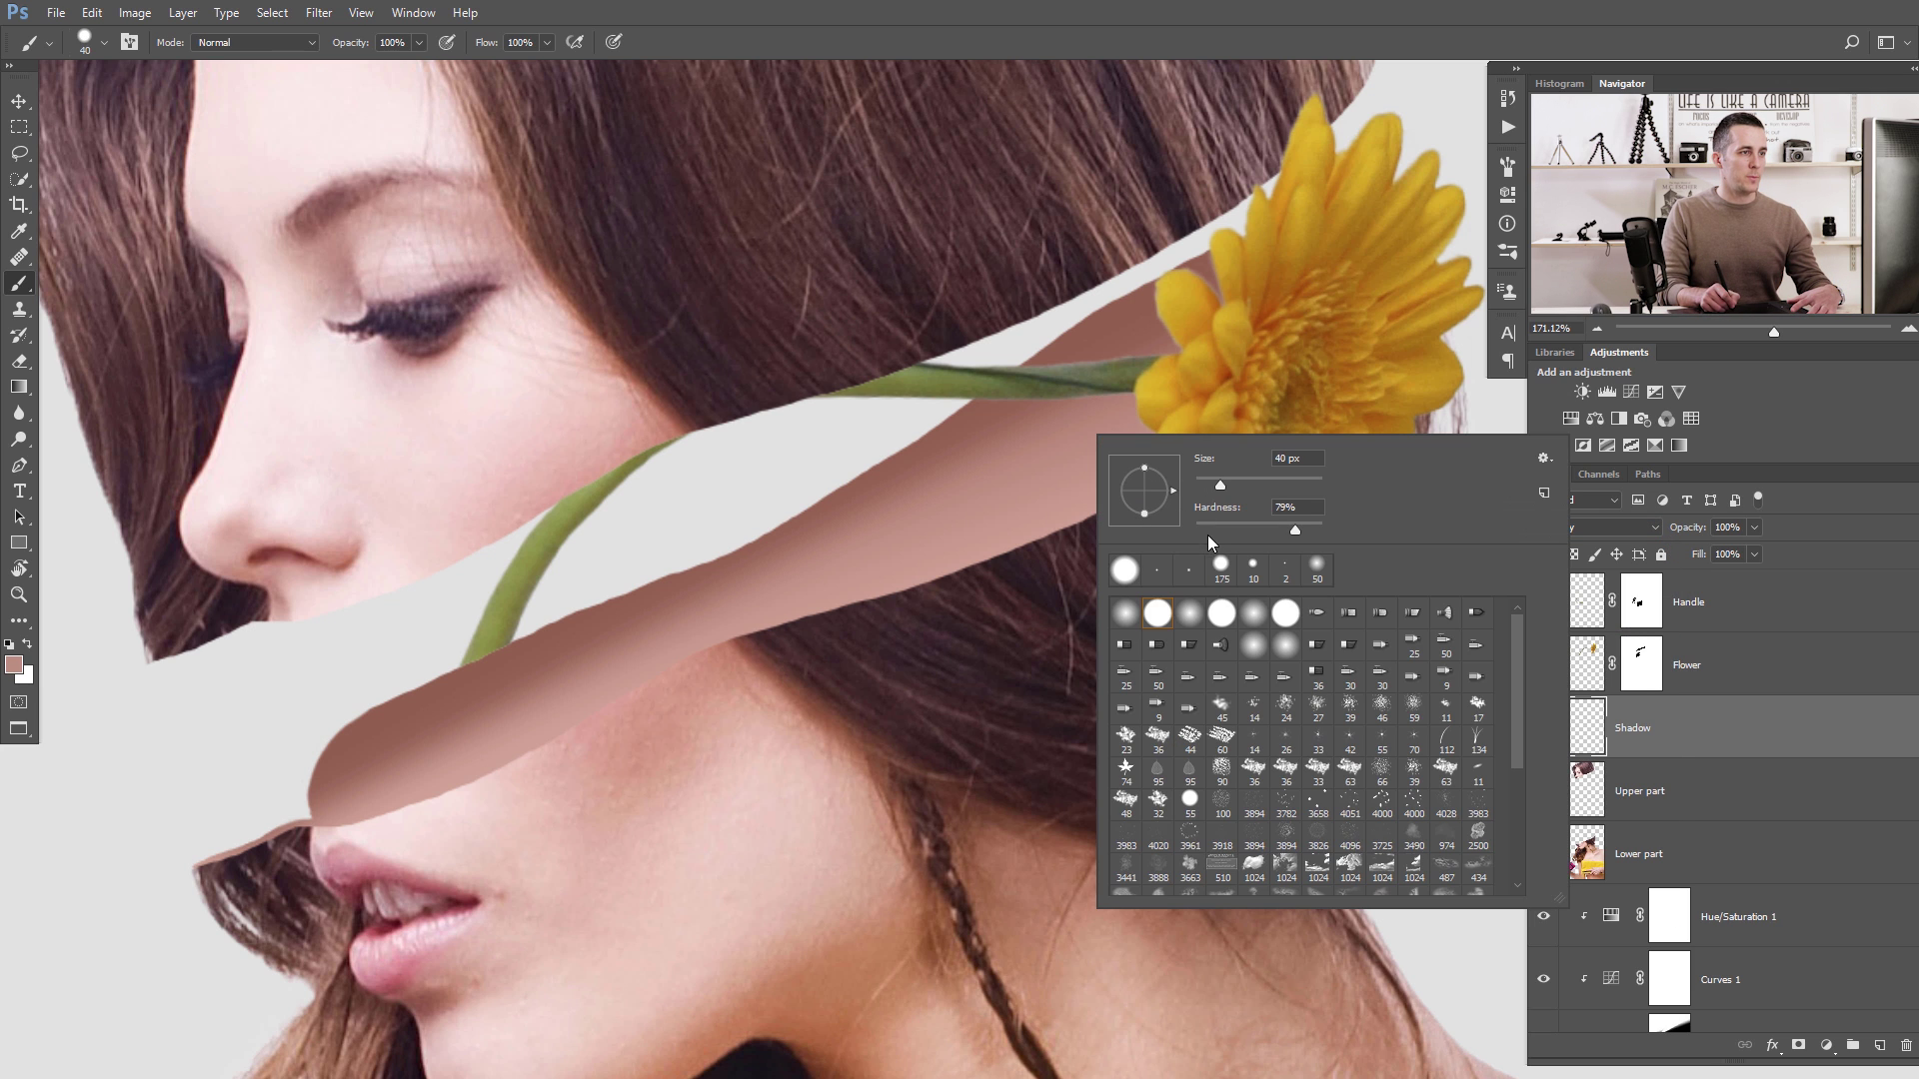
left_click_drag(1295, 529, 1302, 531)
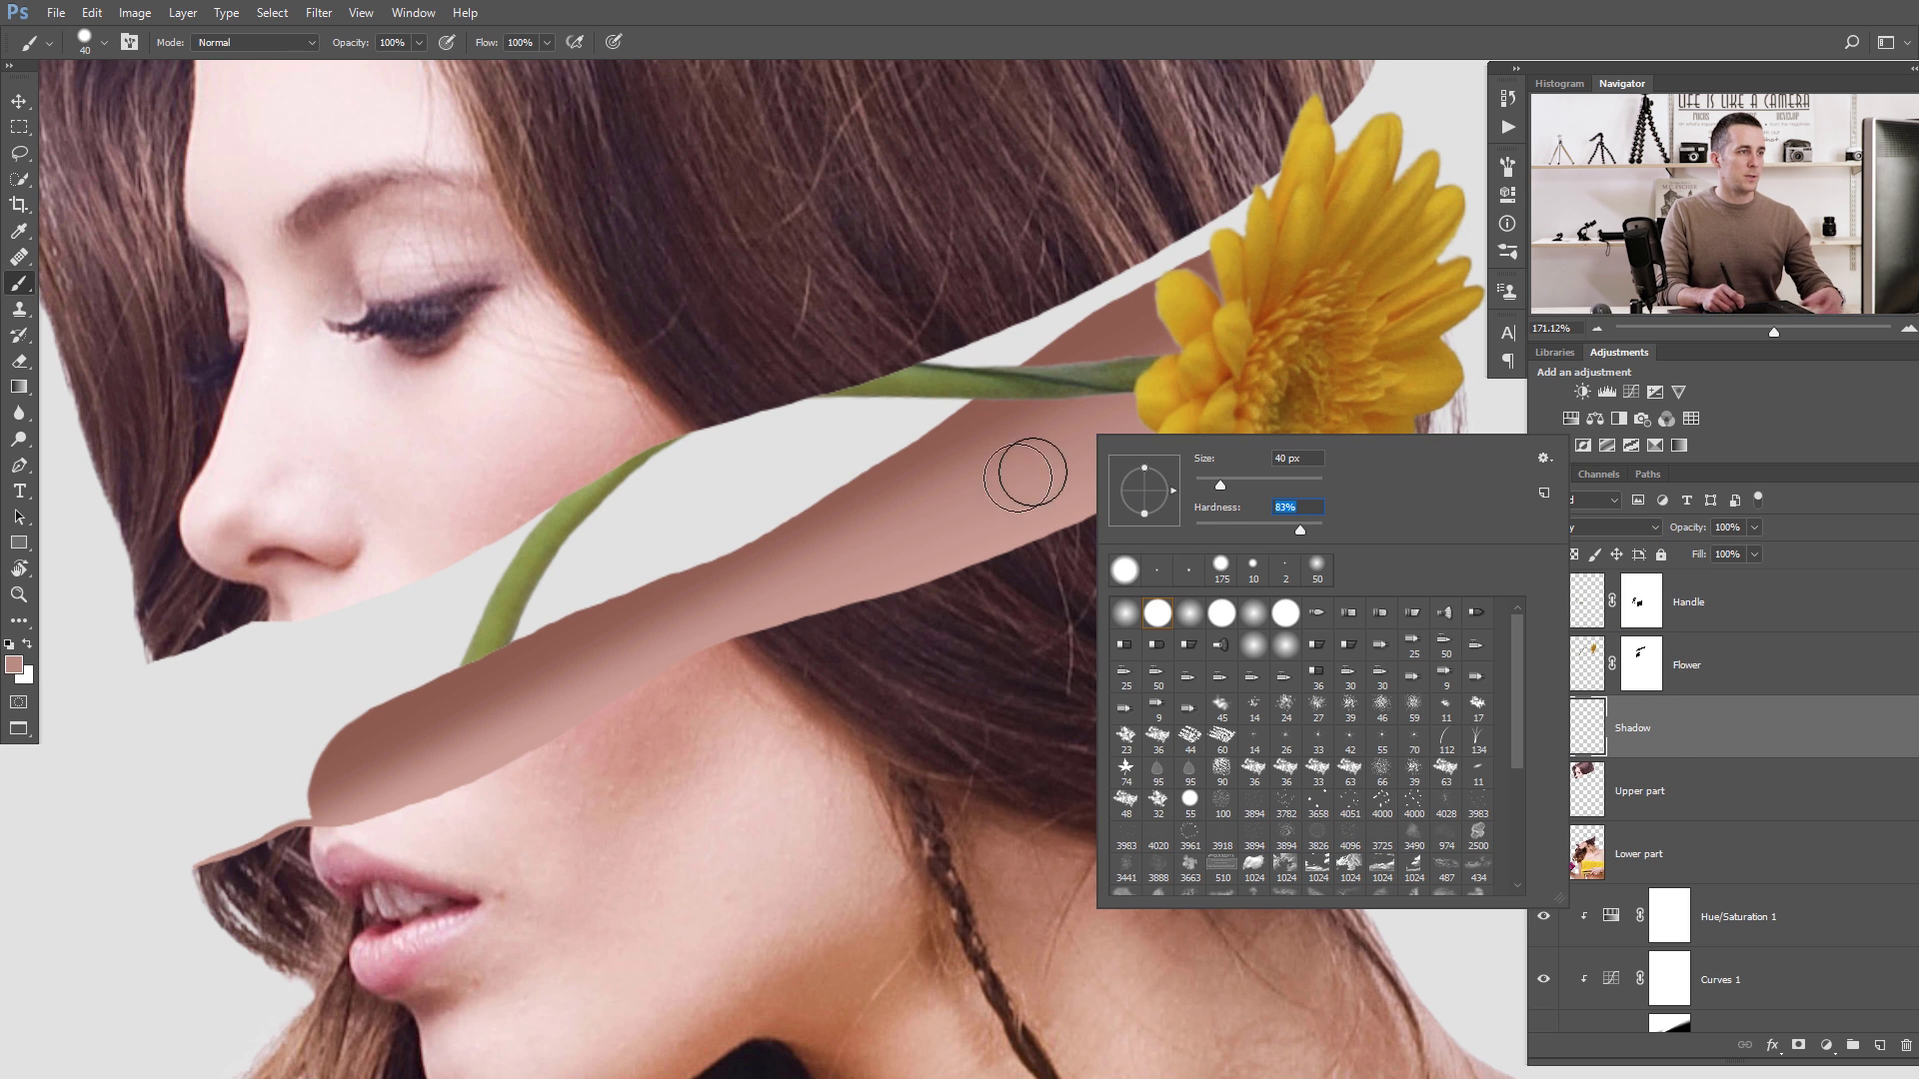
left_click_drag(1012, 488, 1051, 473)
key("ctrl+z")
key("bracketleft")
key("bracketleft")
key("bracketleft")
key("bracketleft")
key("bracketleft")
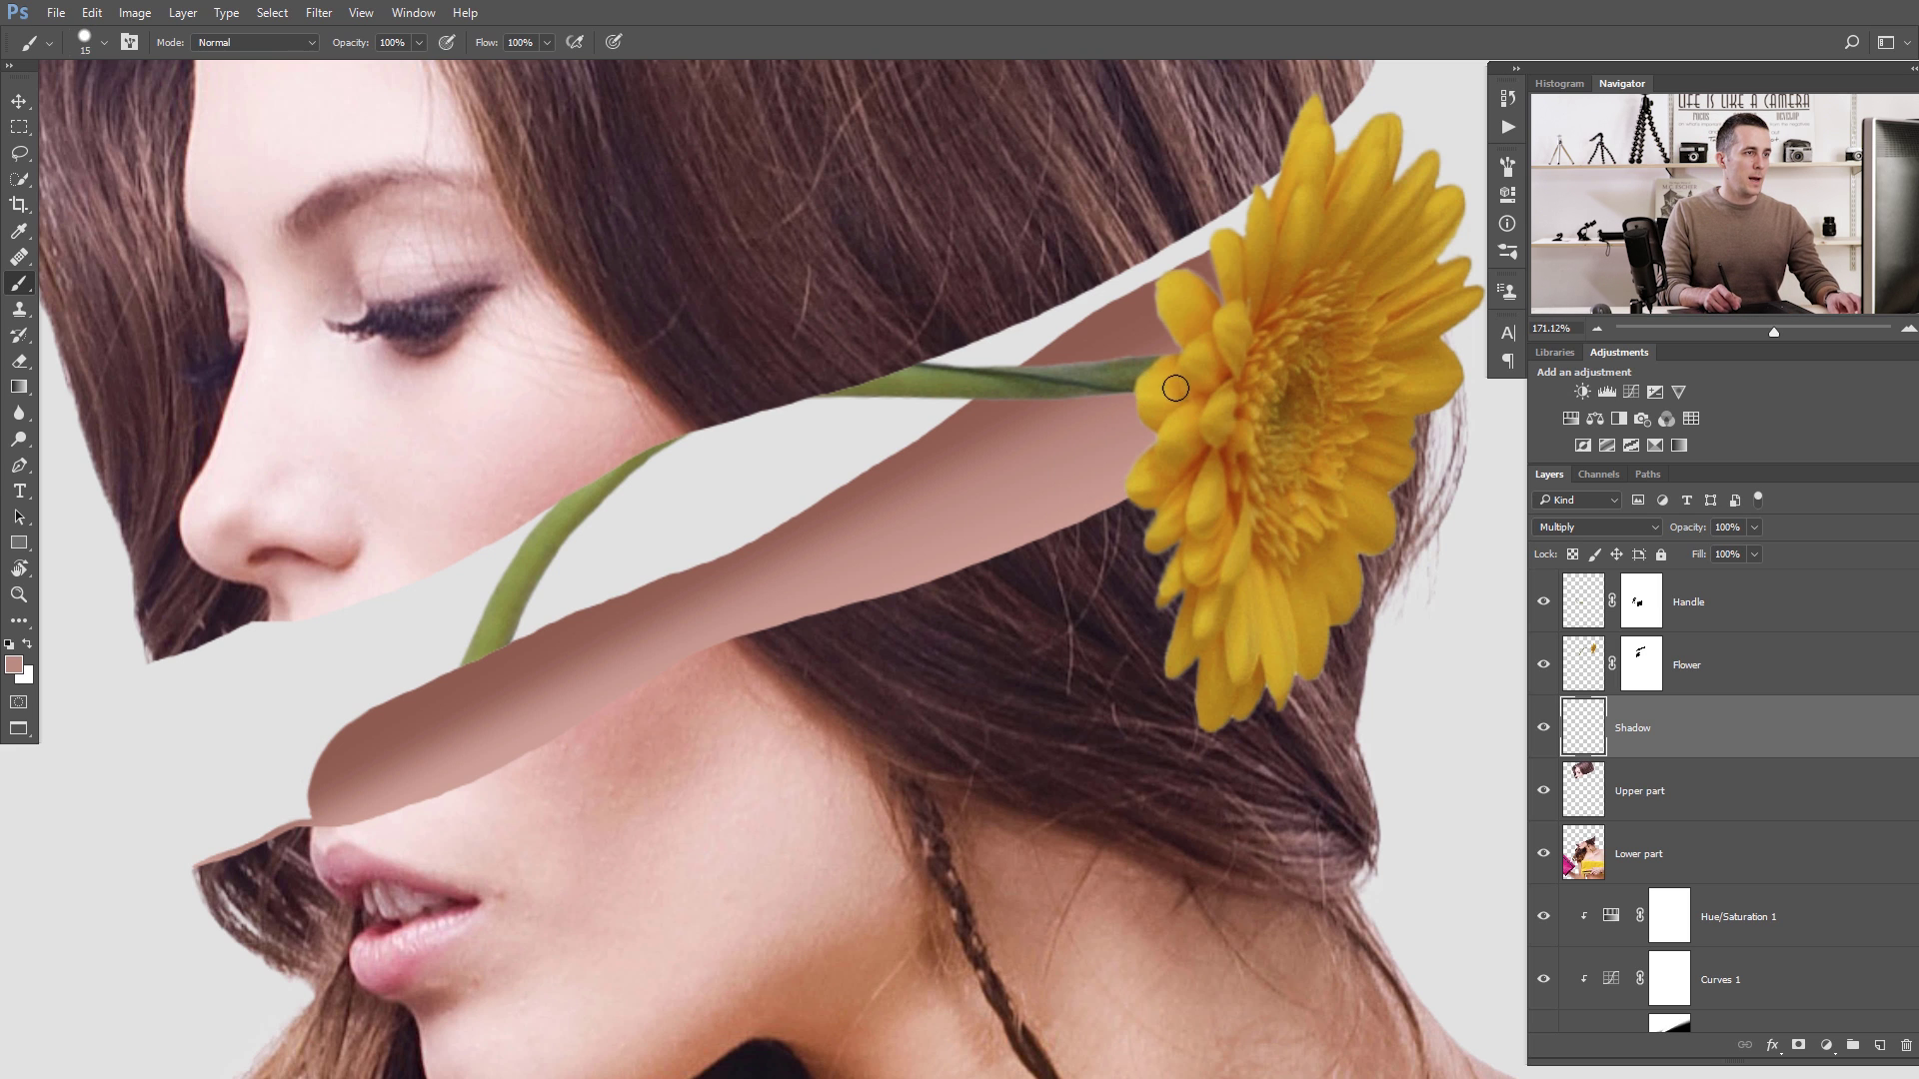
left_click_drag(1126, 396, 847, 458)
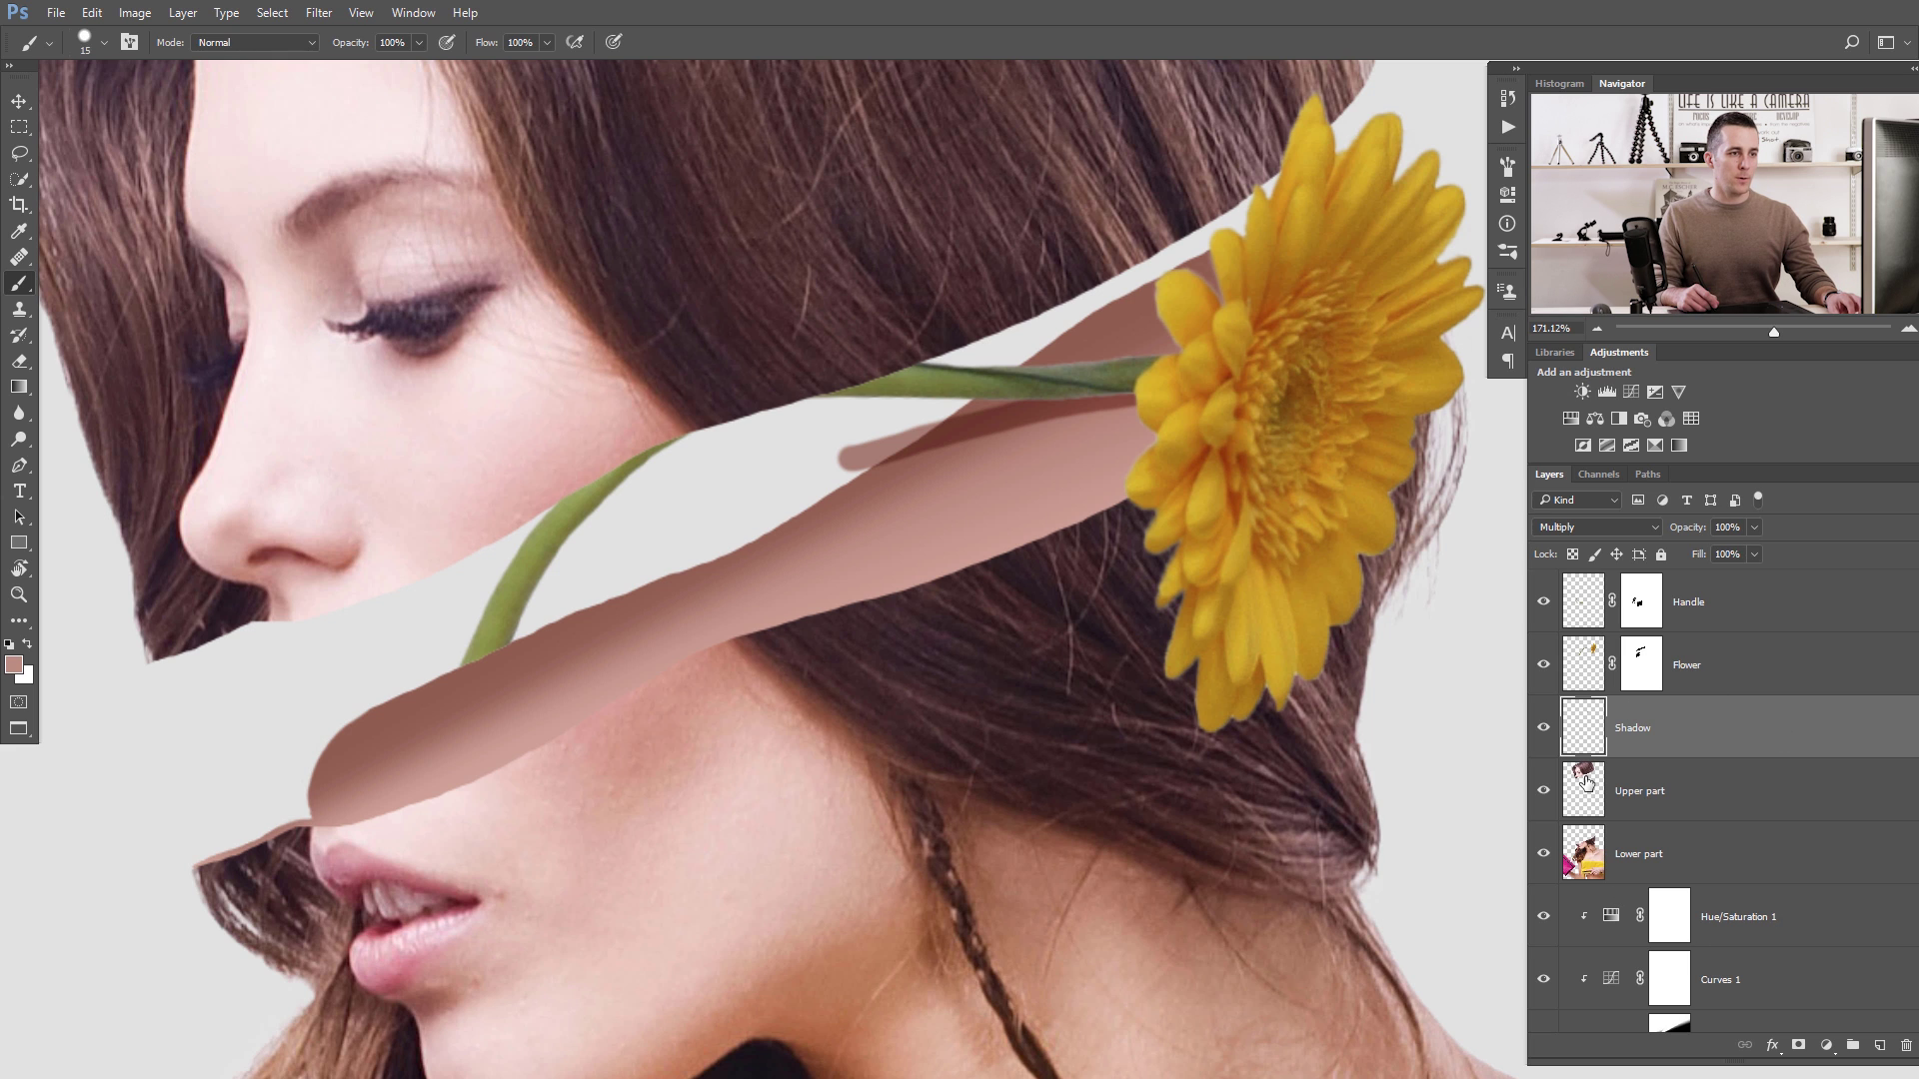
Load the Color part layer's outline as a selection and add it as a layer mask to the Shadow layer.
scroll(1897, 731, "down", 3)
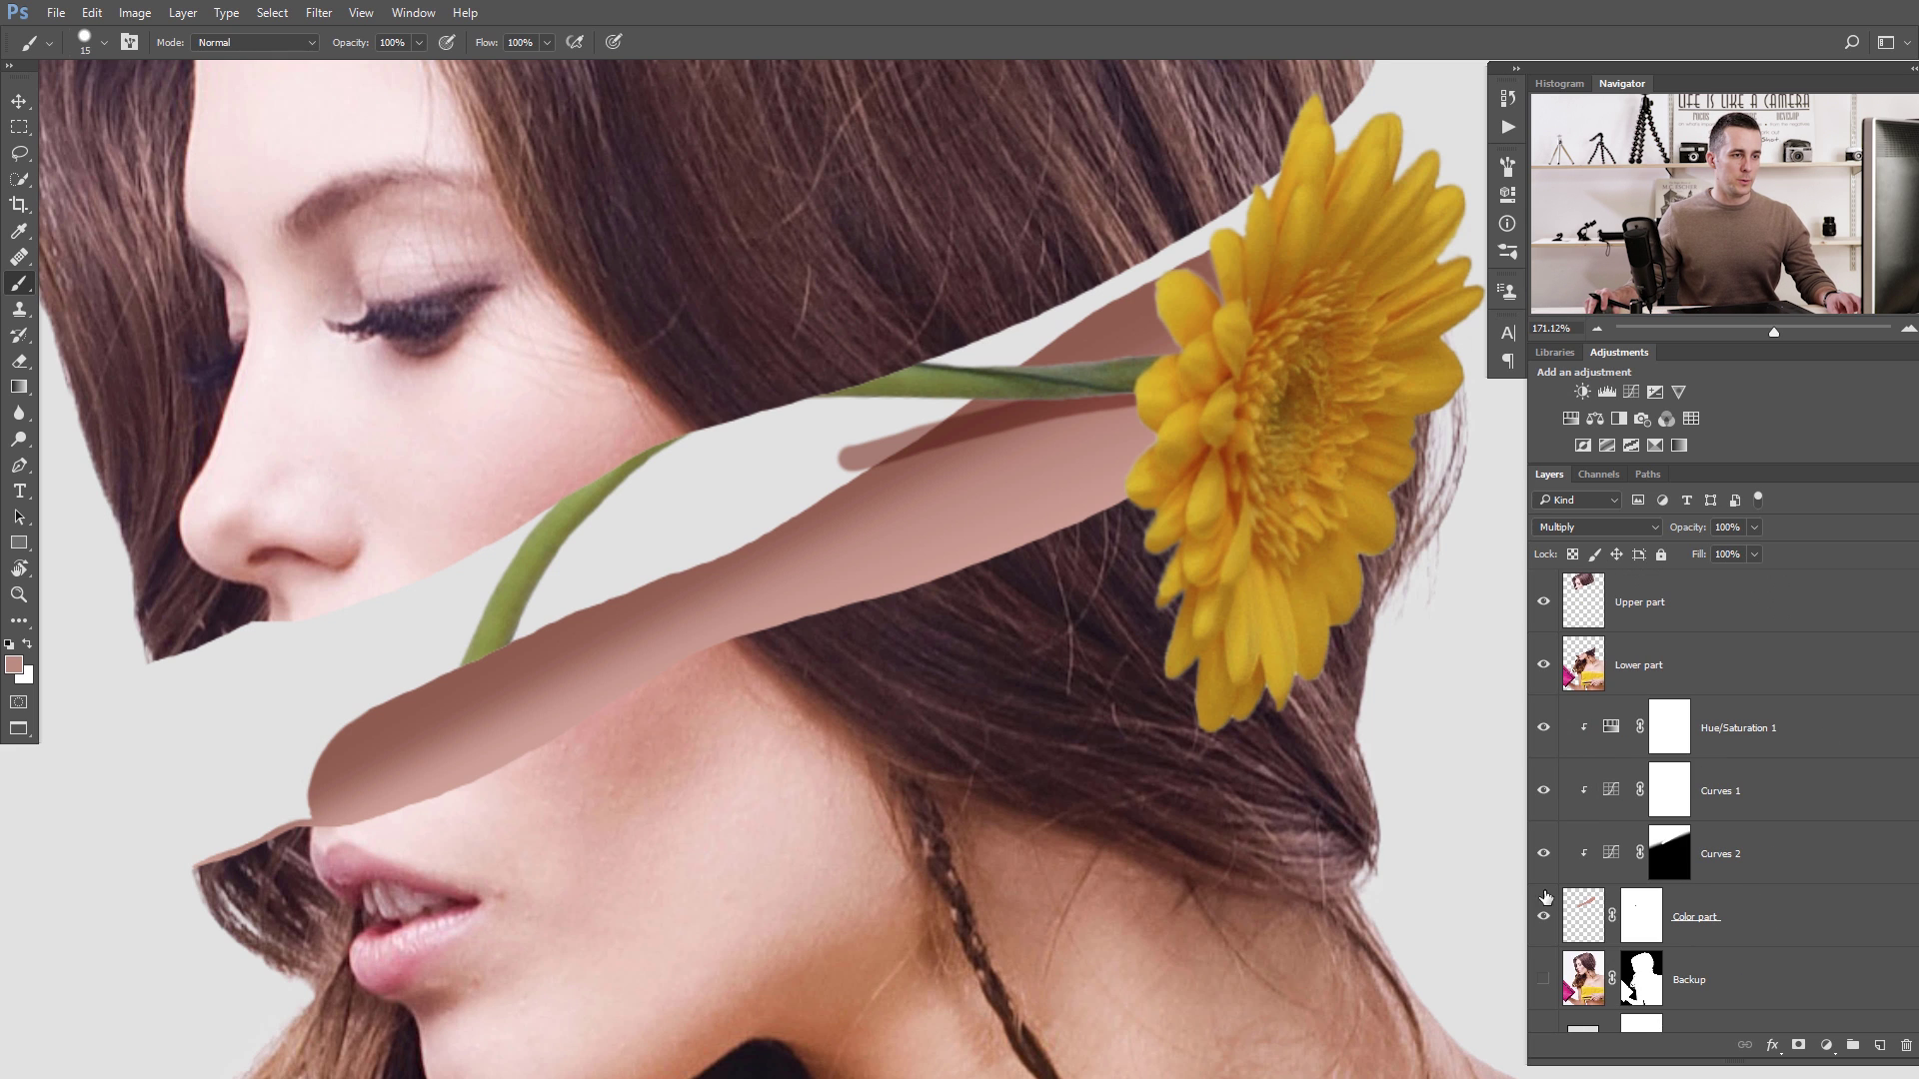
left_click(1593, 922, "ctrl")
scroll(1598, 821, "up", 3)
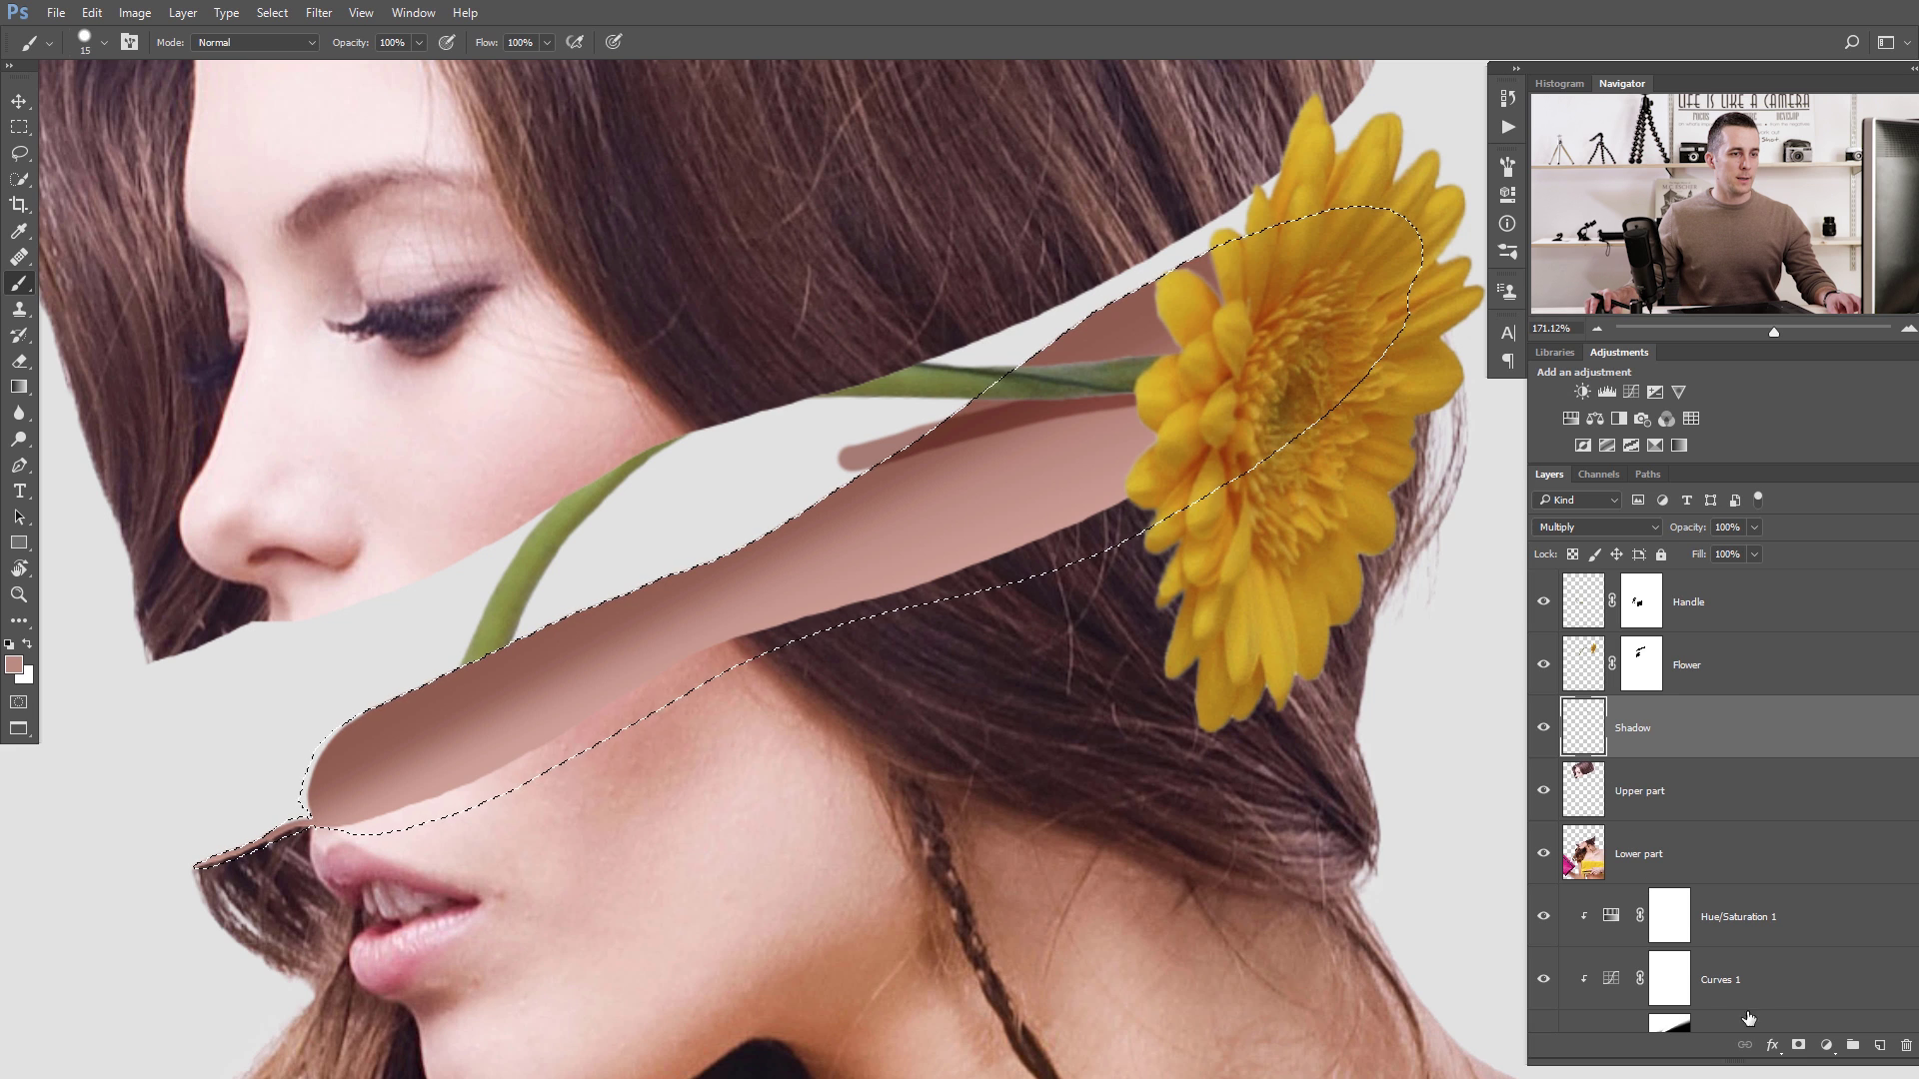
left_click(1799, 1046)
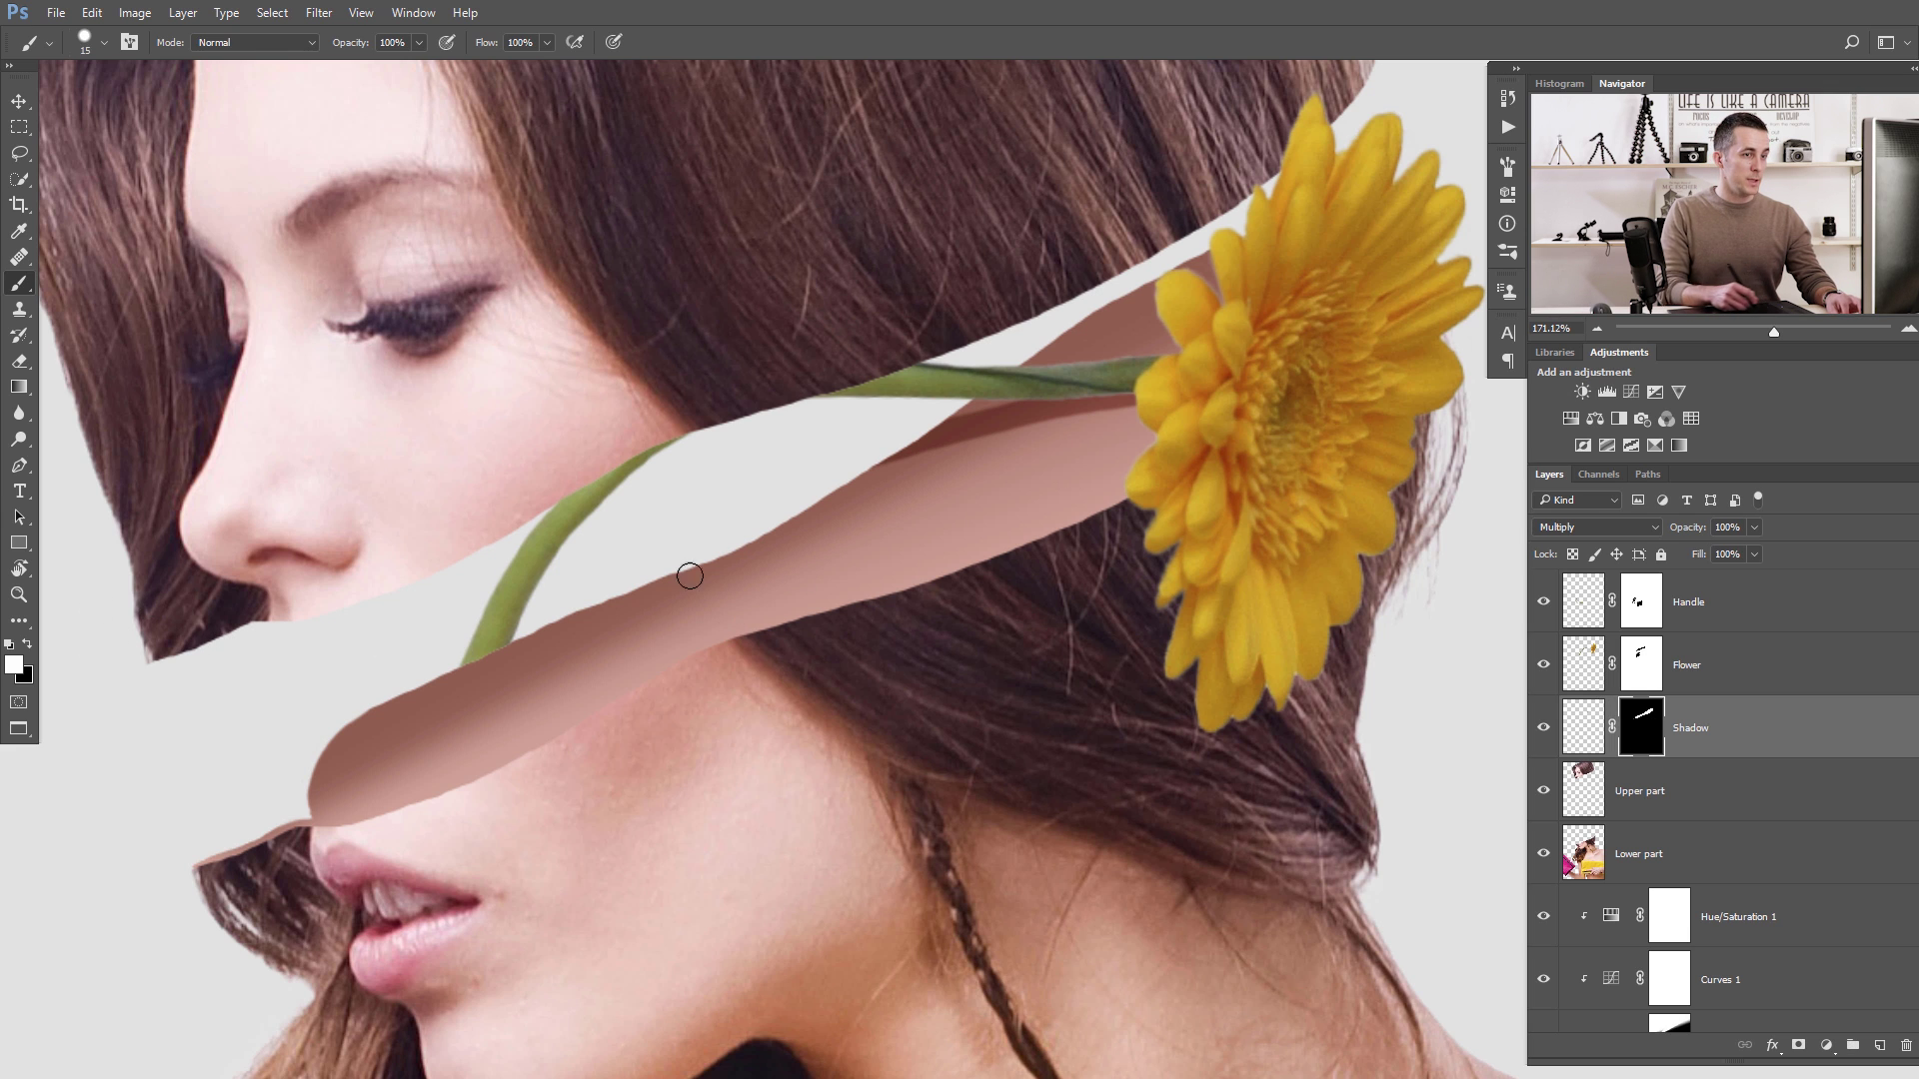
Fade the stem's shadow by painting black on the Shadow mask with a 60 px brush at 0% hardness and 10% opacity.
key("x")
key("bracketright")
key("bracketright")
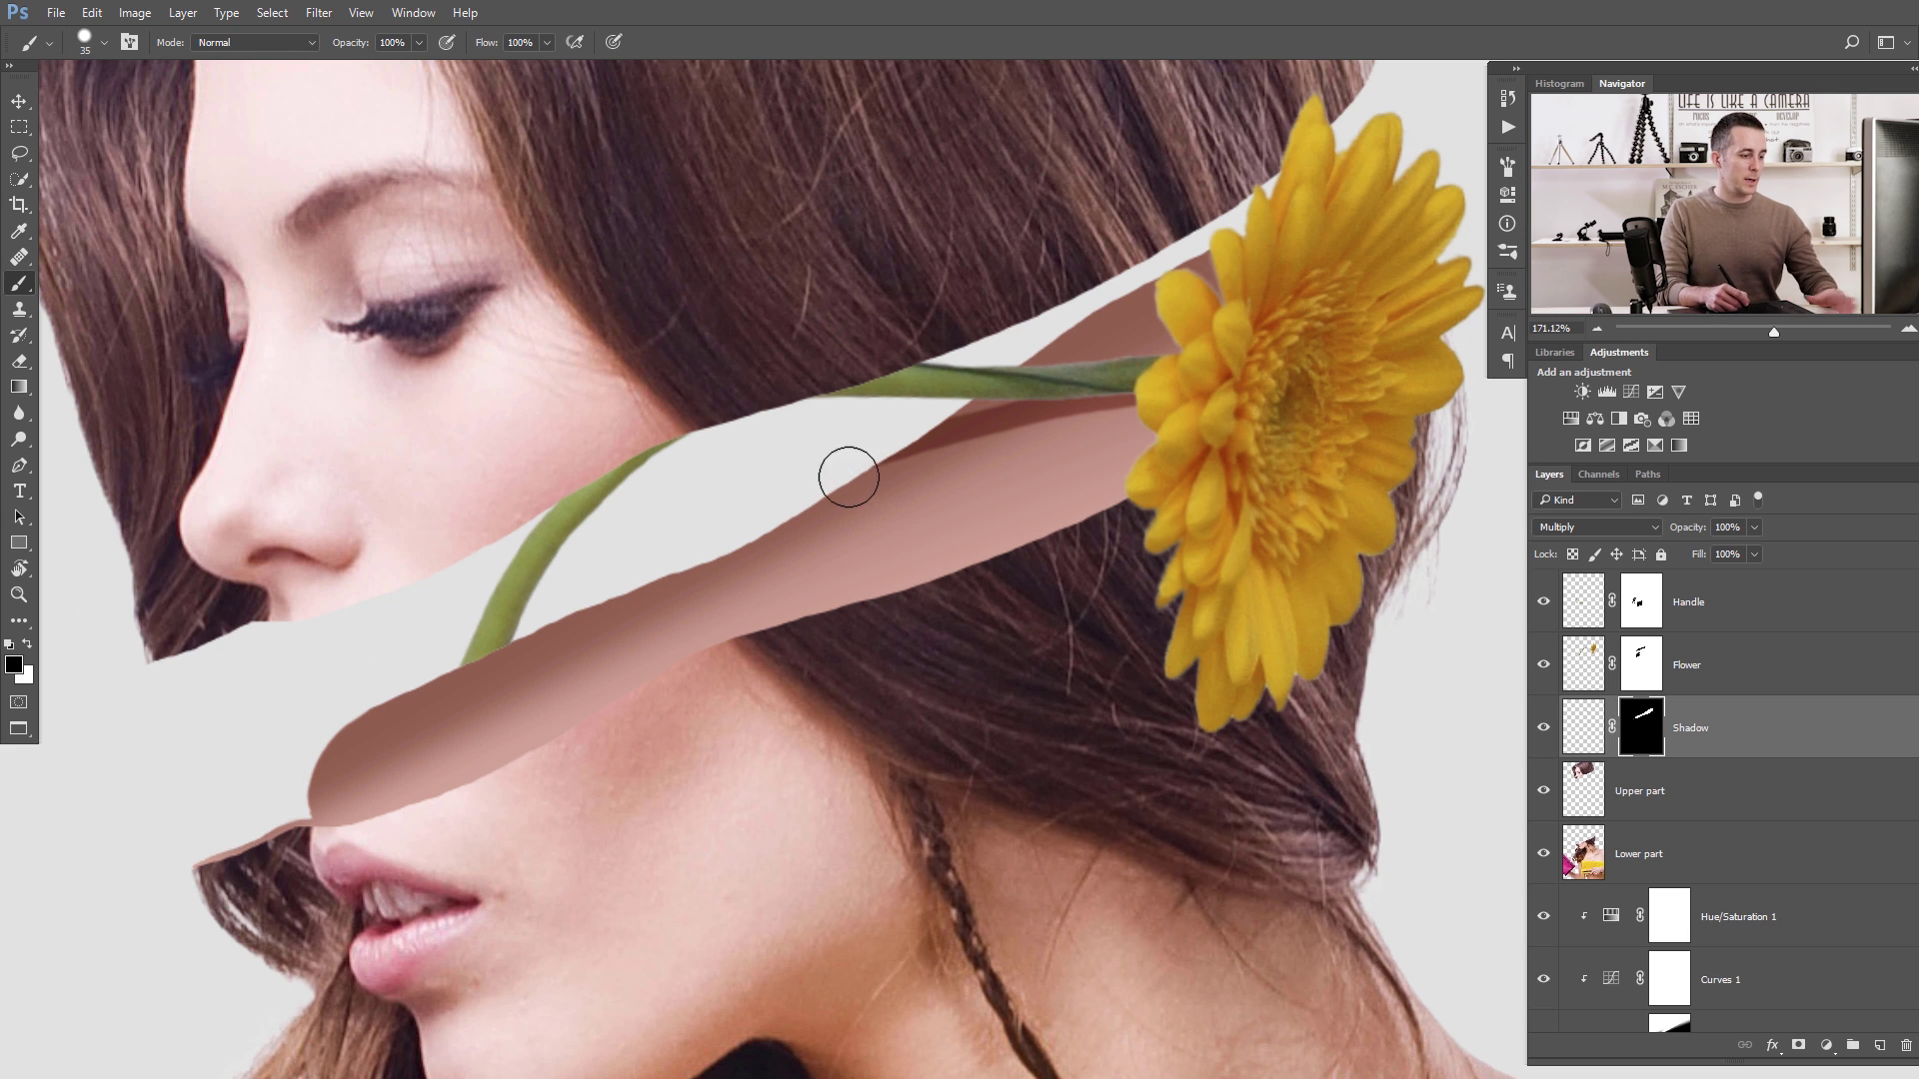
key("1")
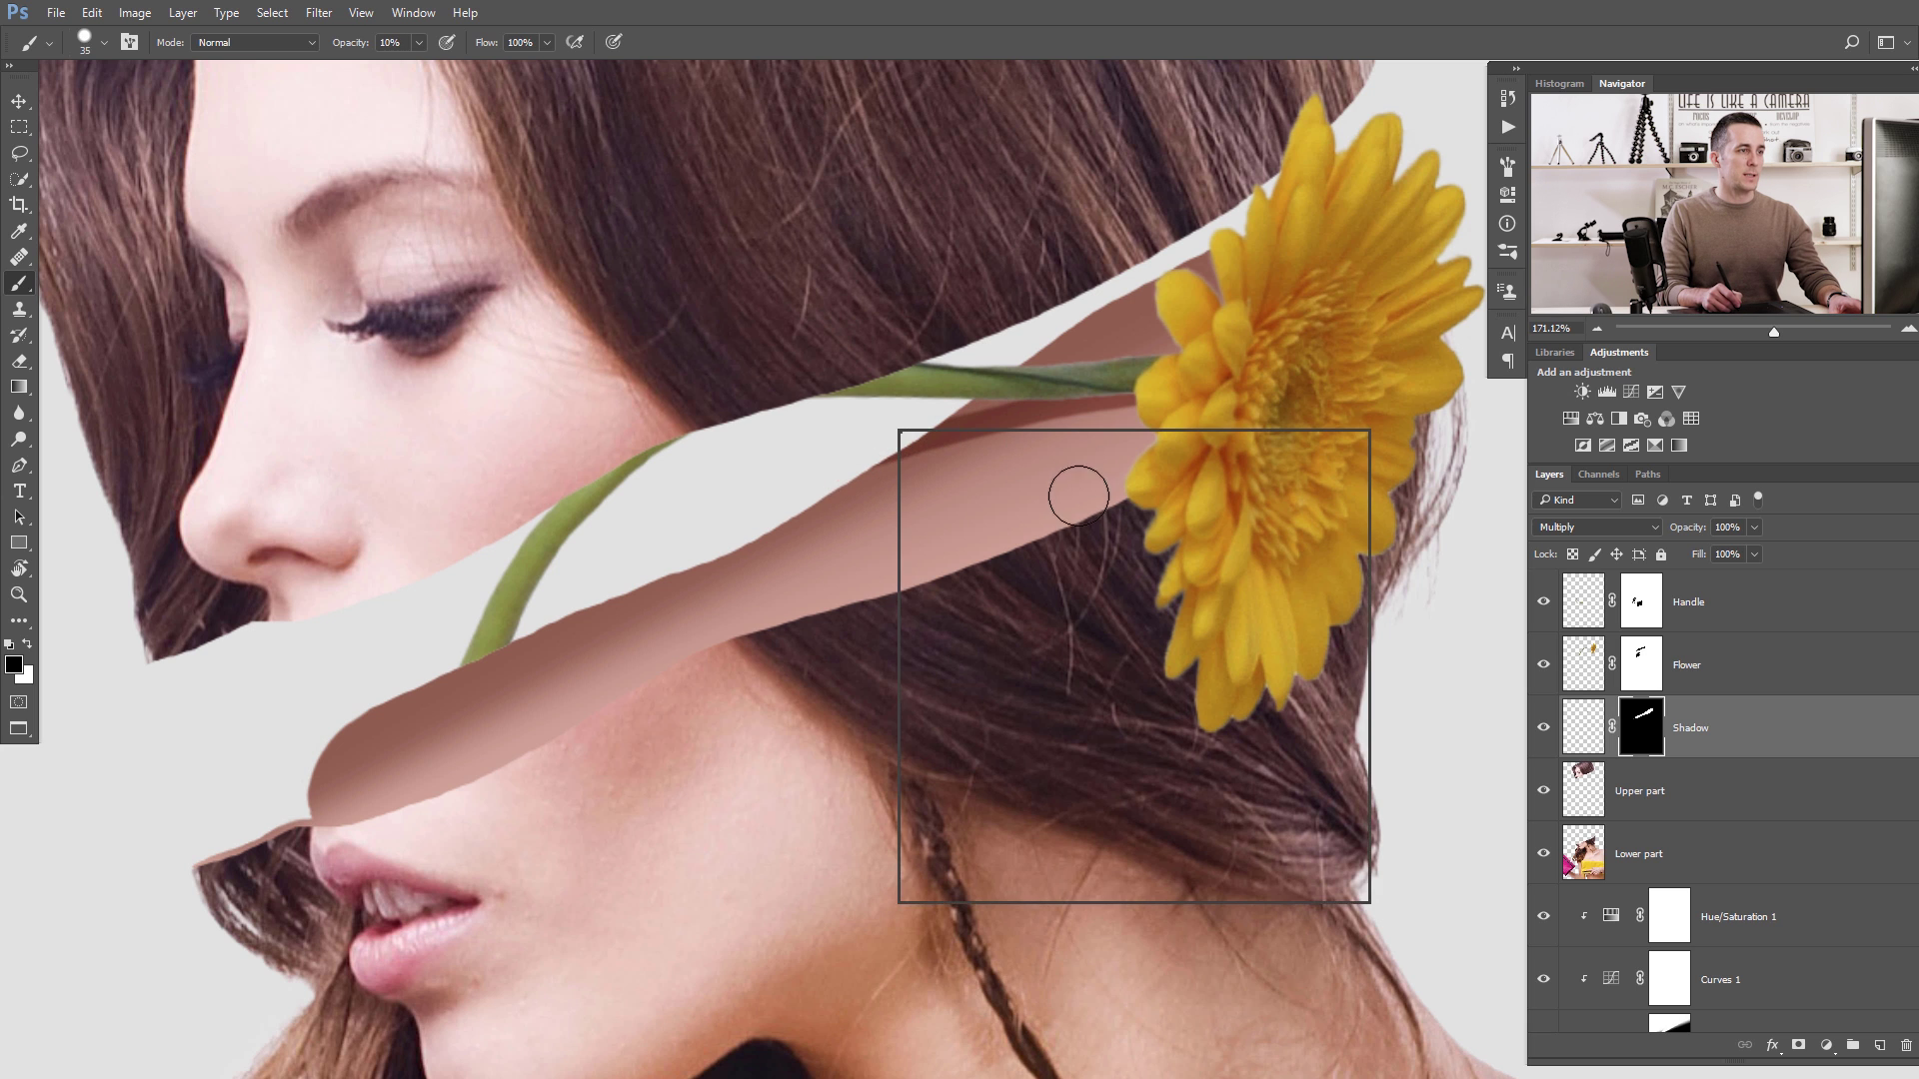
right_click(1079, 496)
left_click_drag(1005, 519, 996, 512)
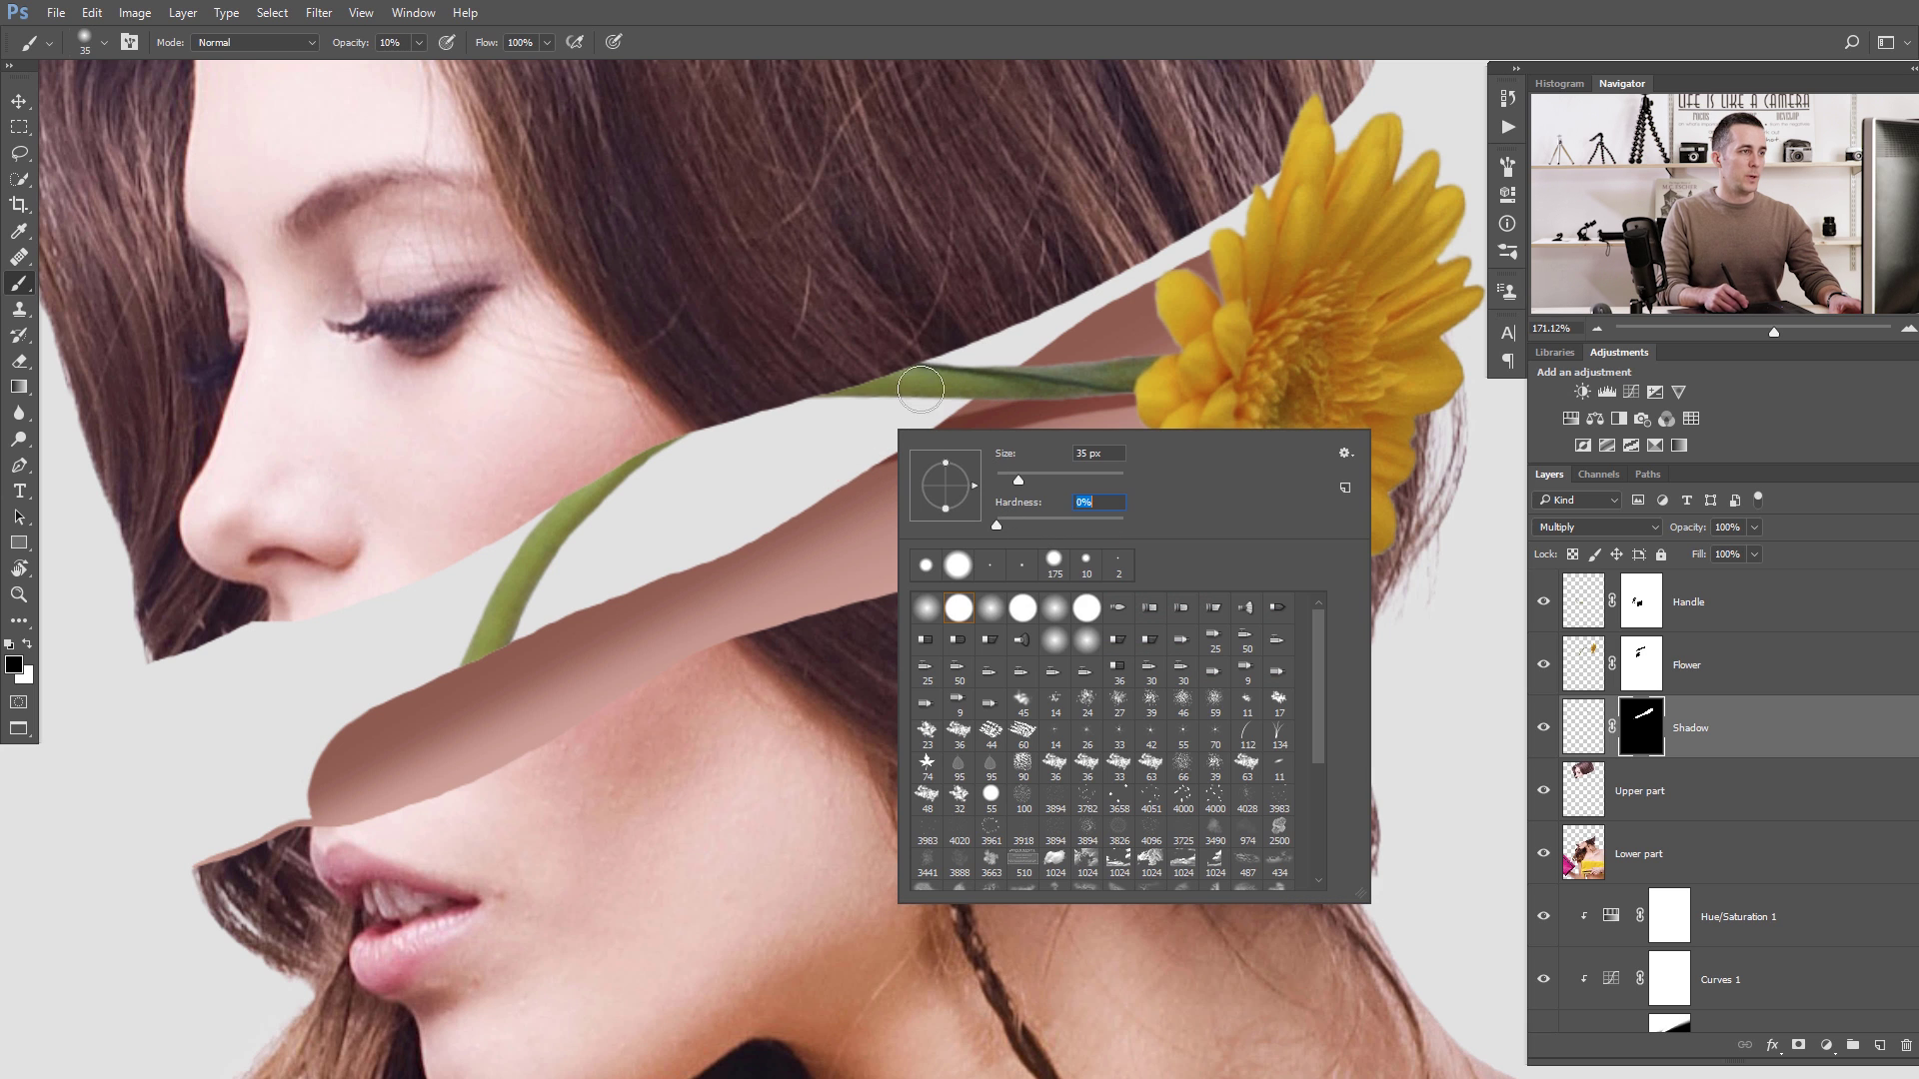
left_click(819, 430)
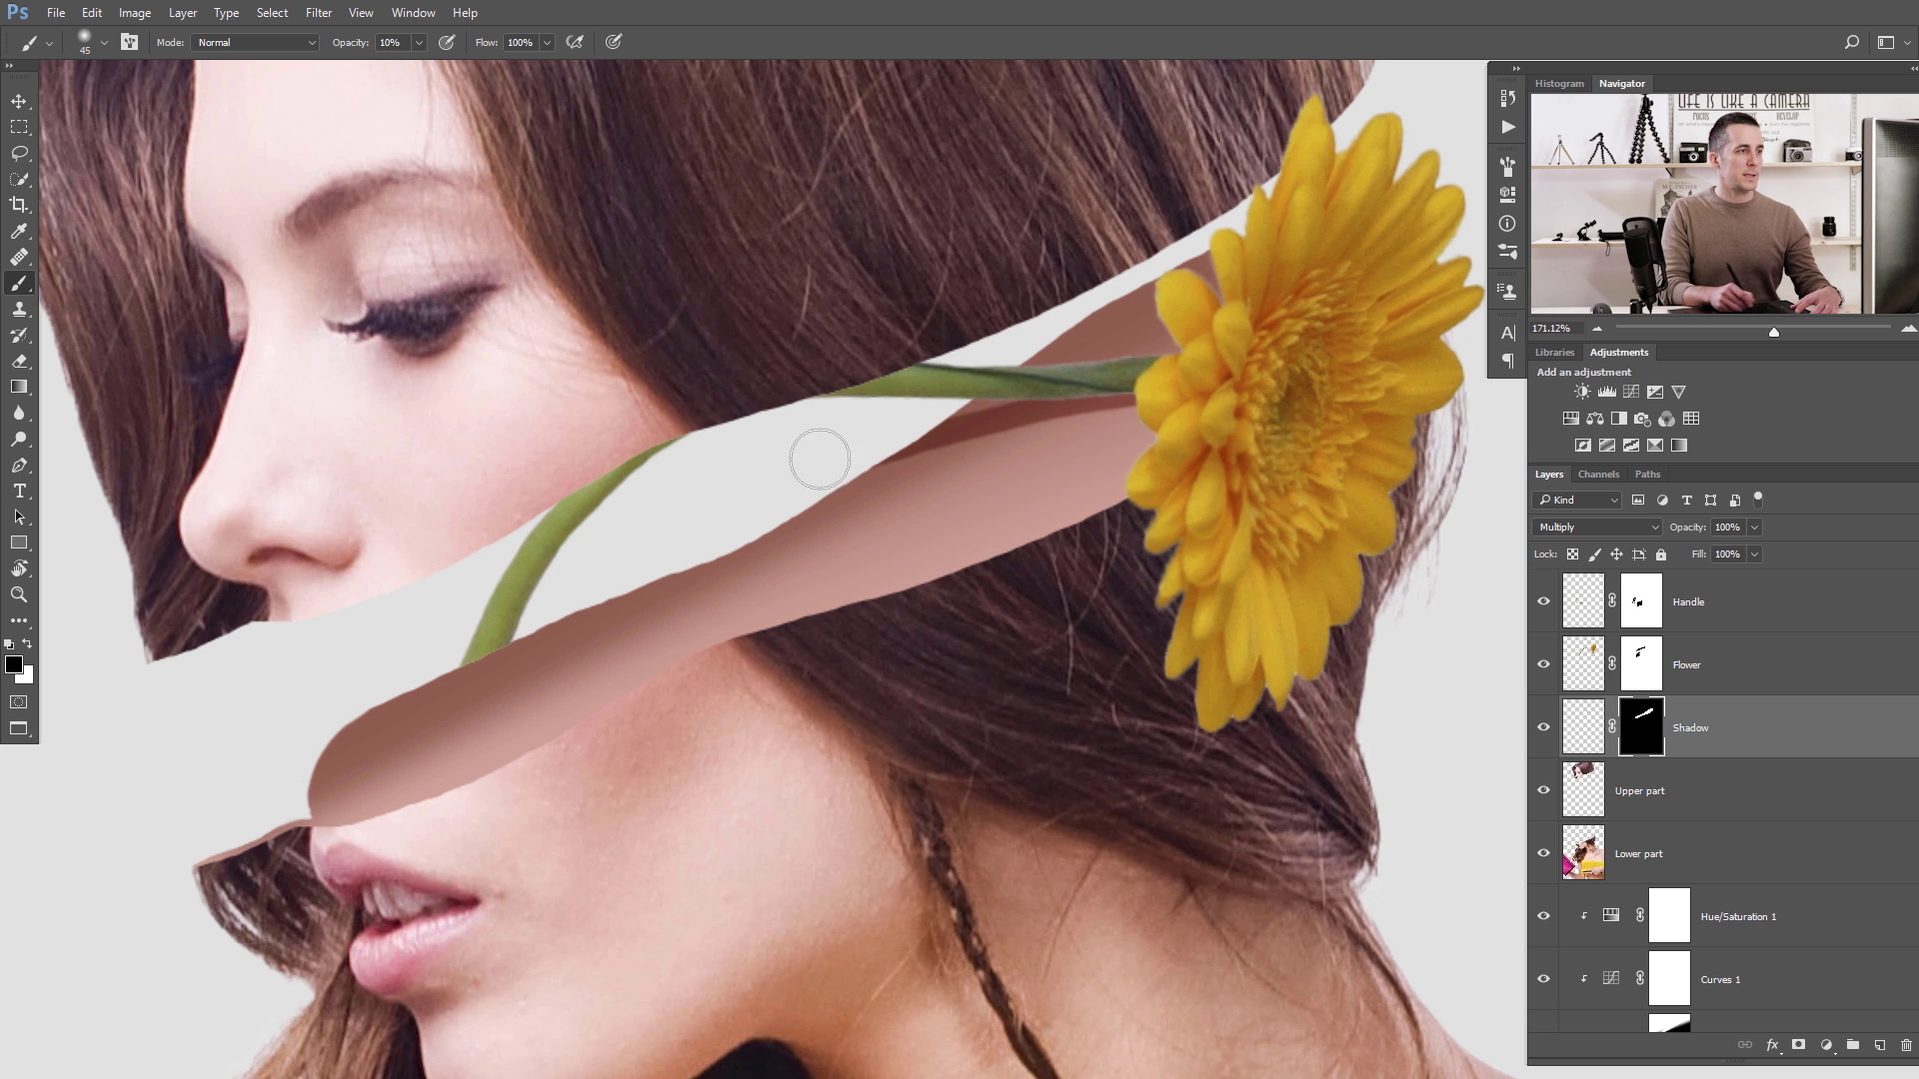
key("bracketright")
key("bracketright")
key("bracketright")
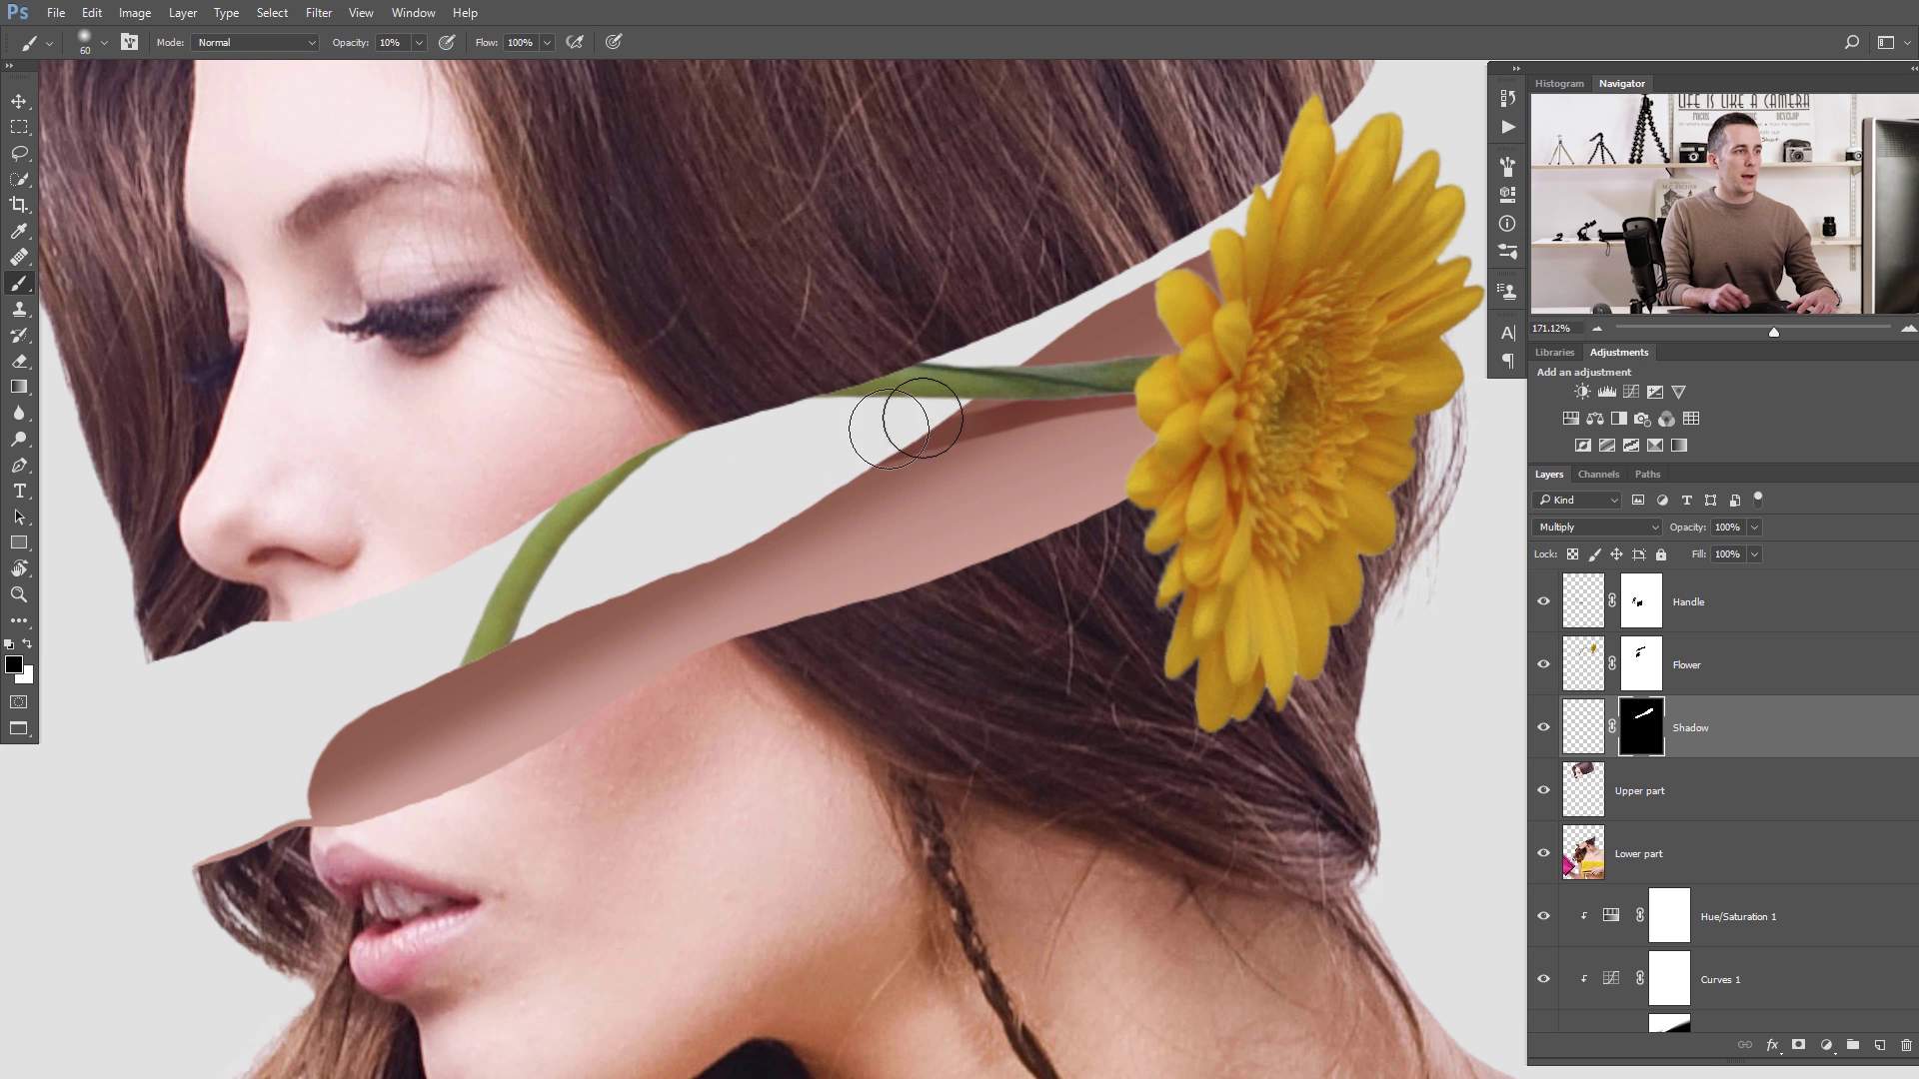
key("bracketright")
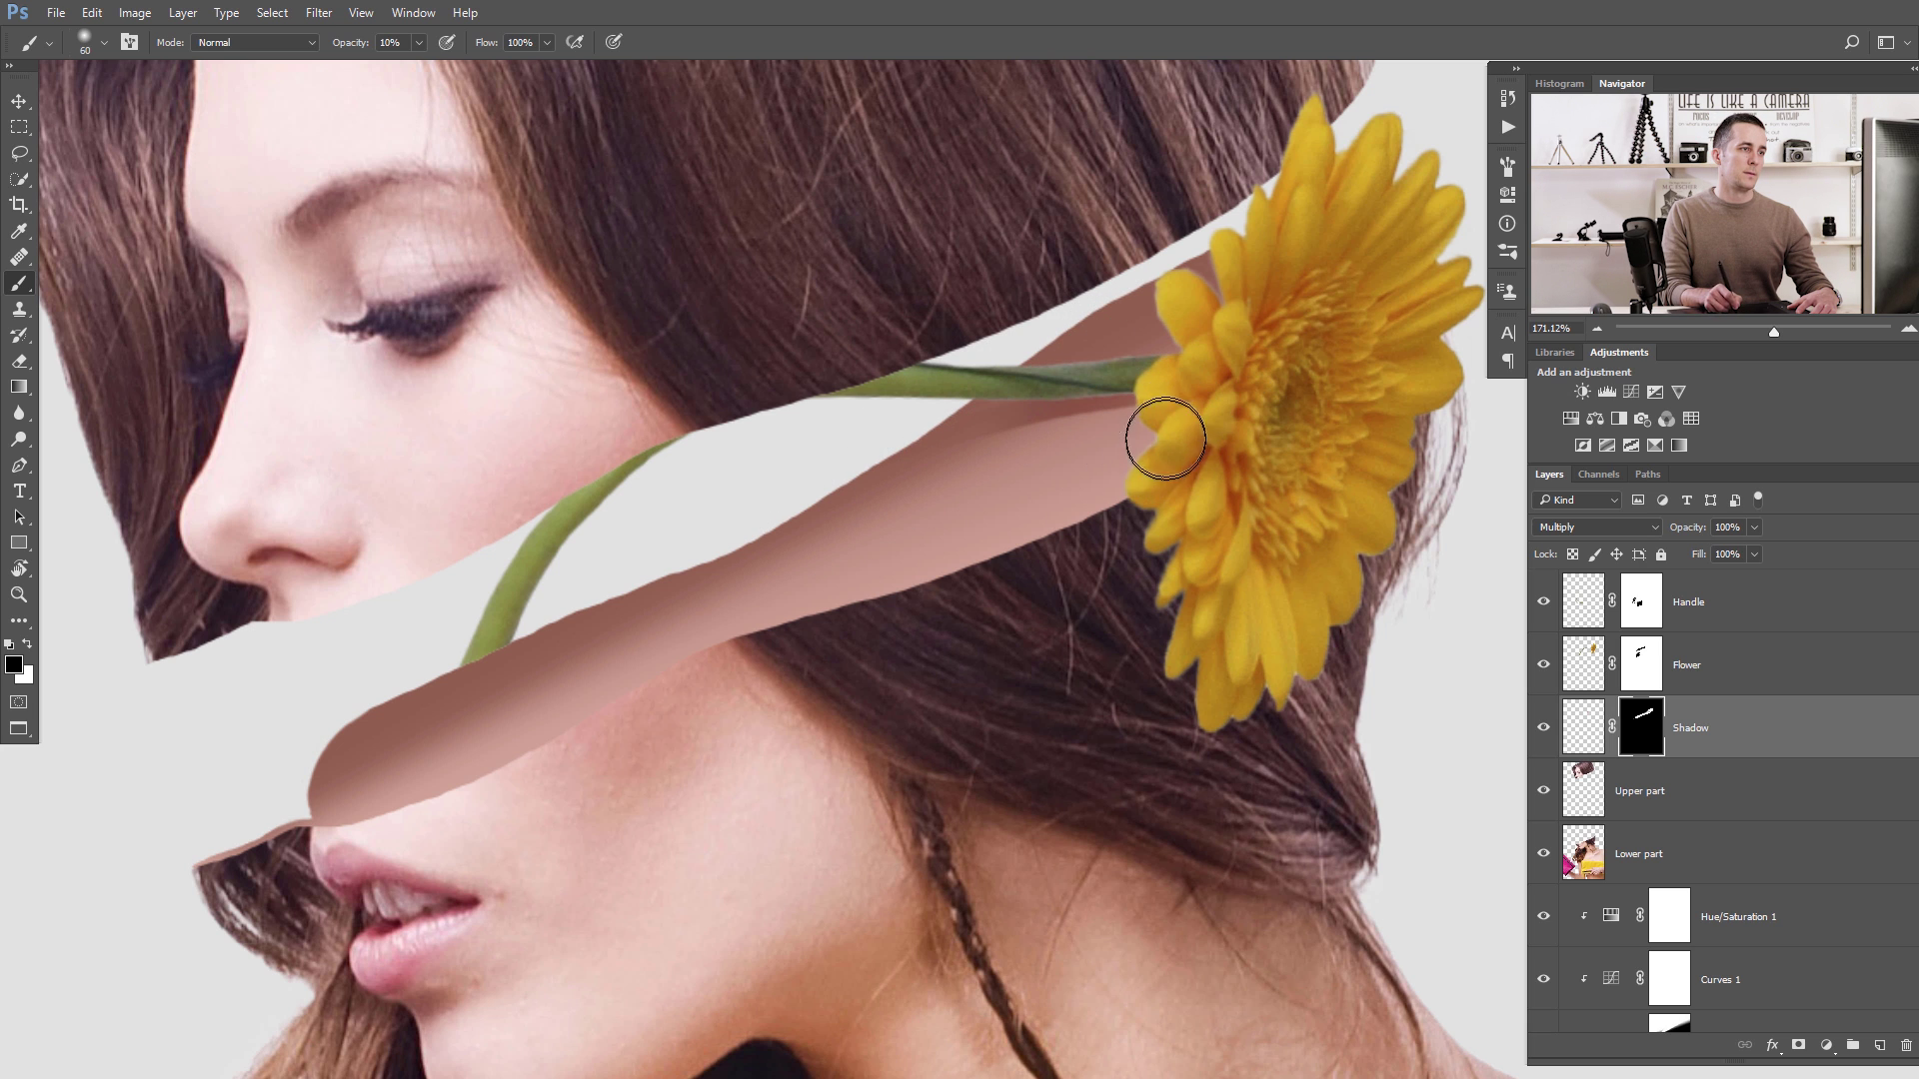
key("bracketleft")
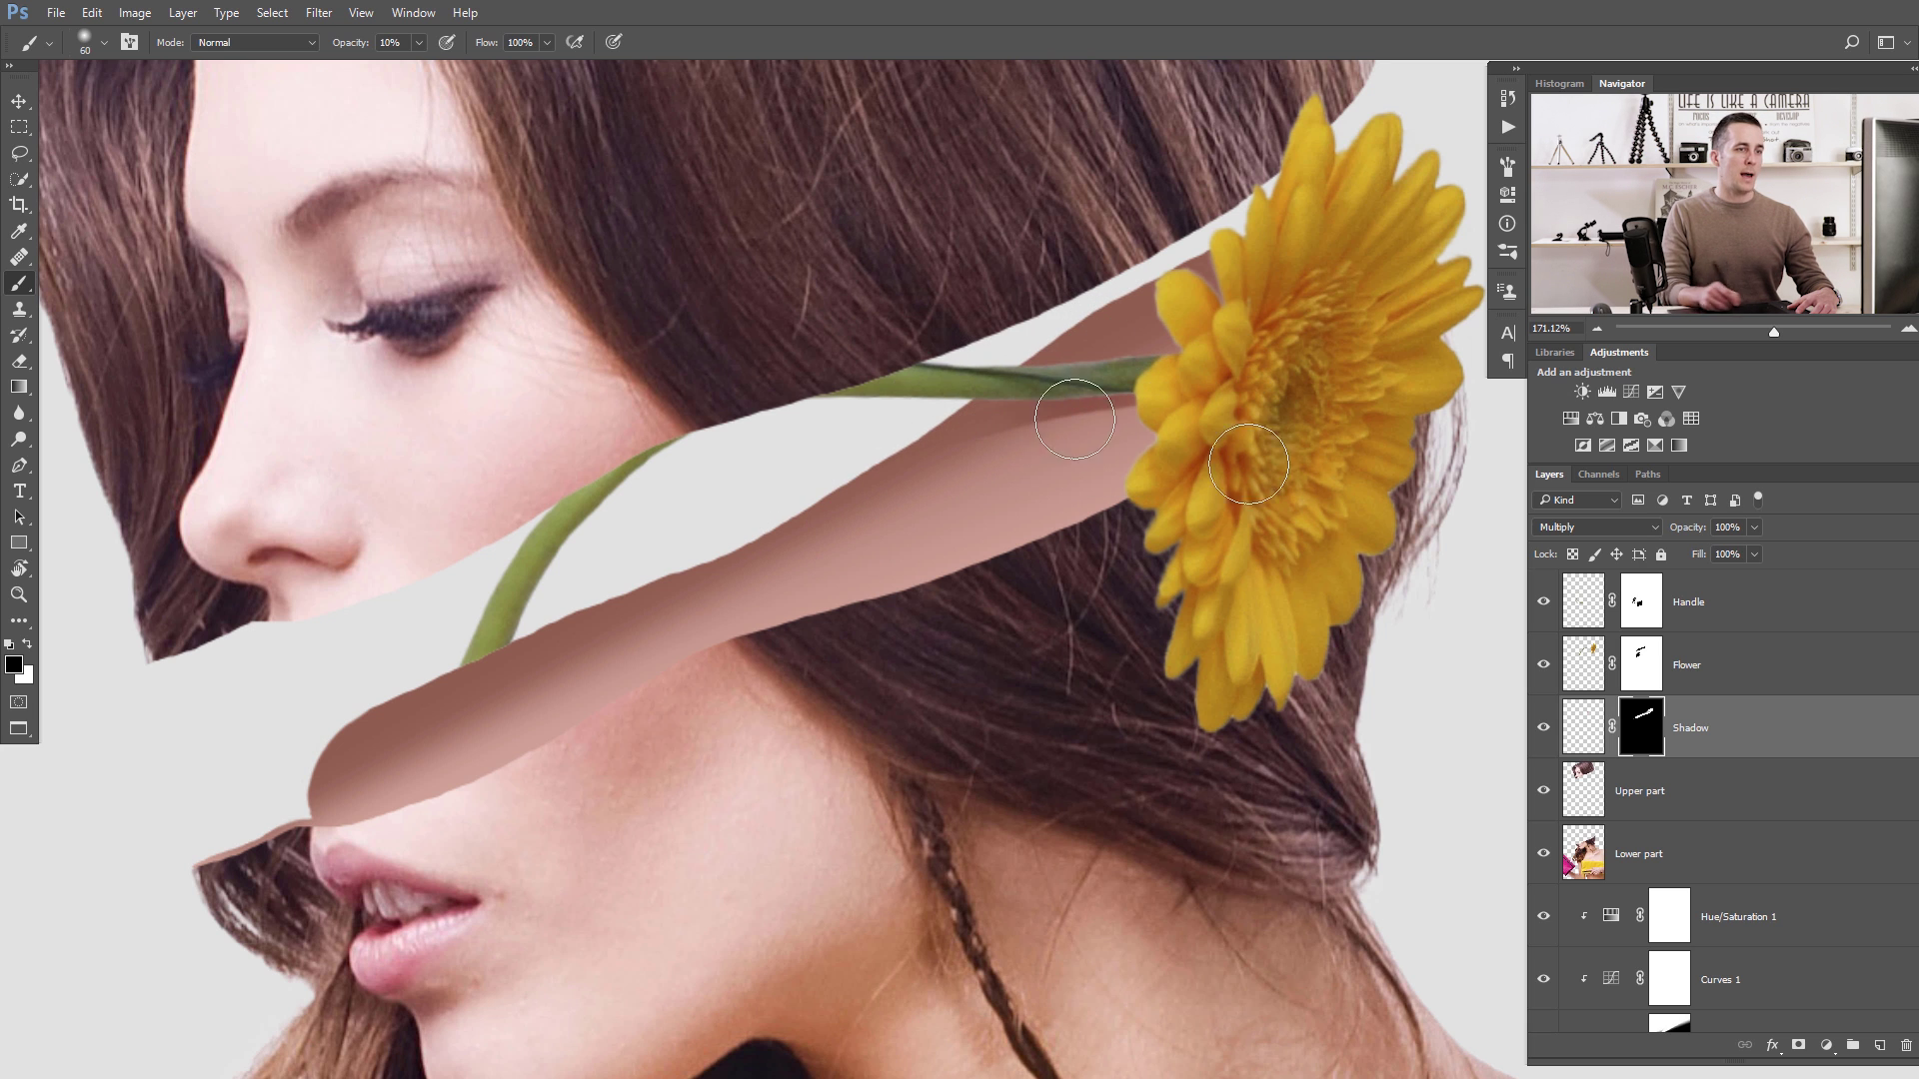
Soften the stem's shadow on the Shadow layer with a 30 px Blur tool at 100% strength.
left_click(19, 413)
scroll(1040, 392, "up", 2)
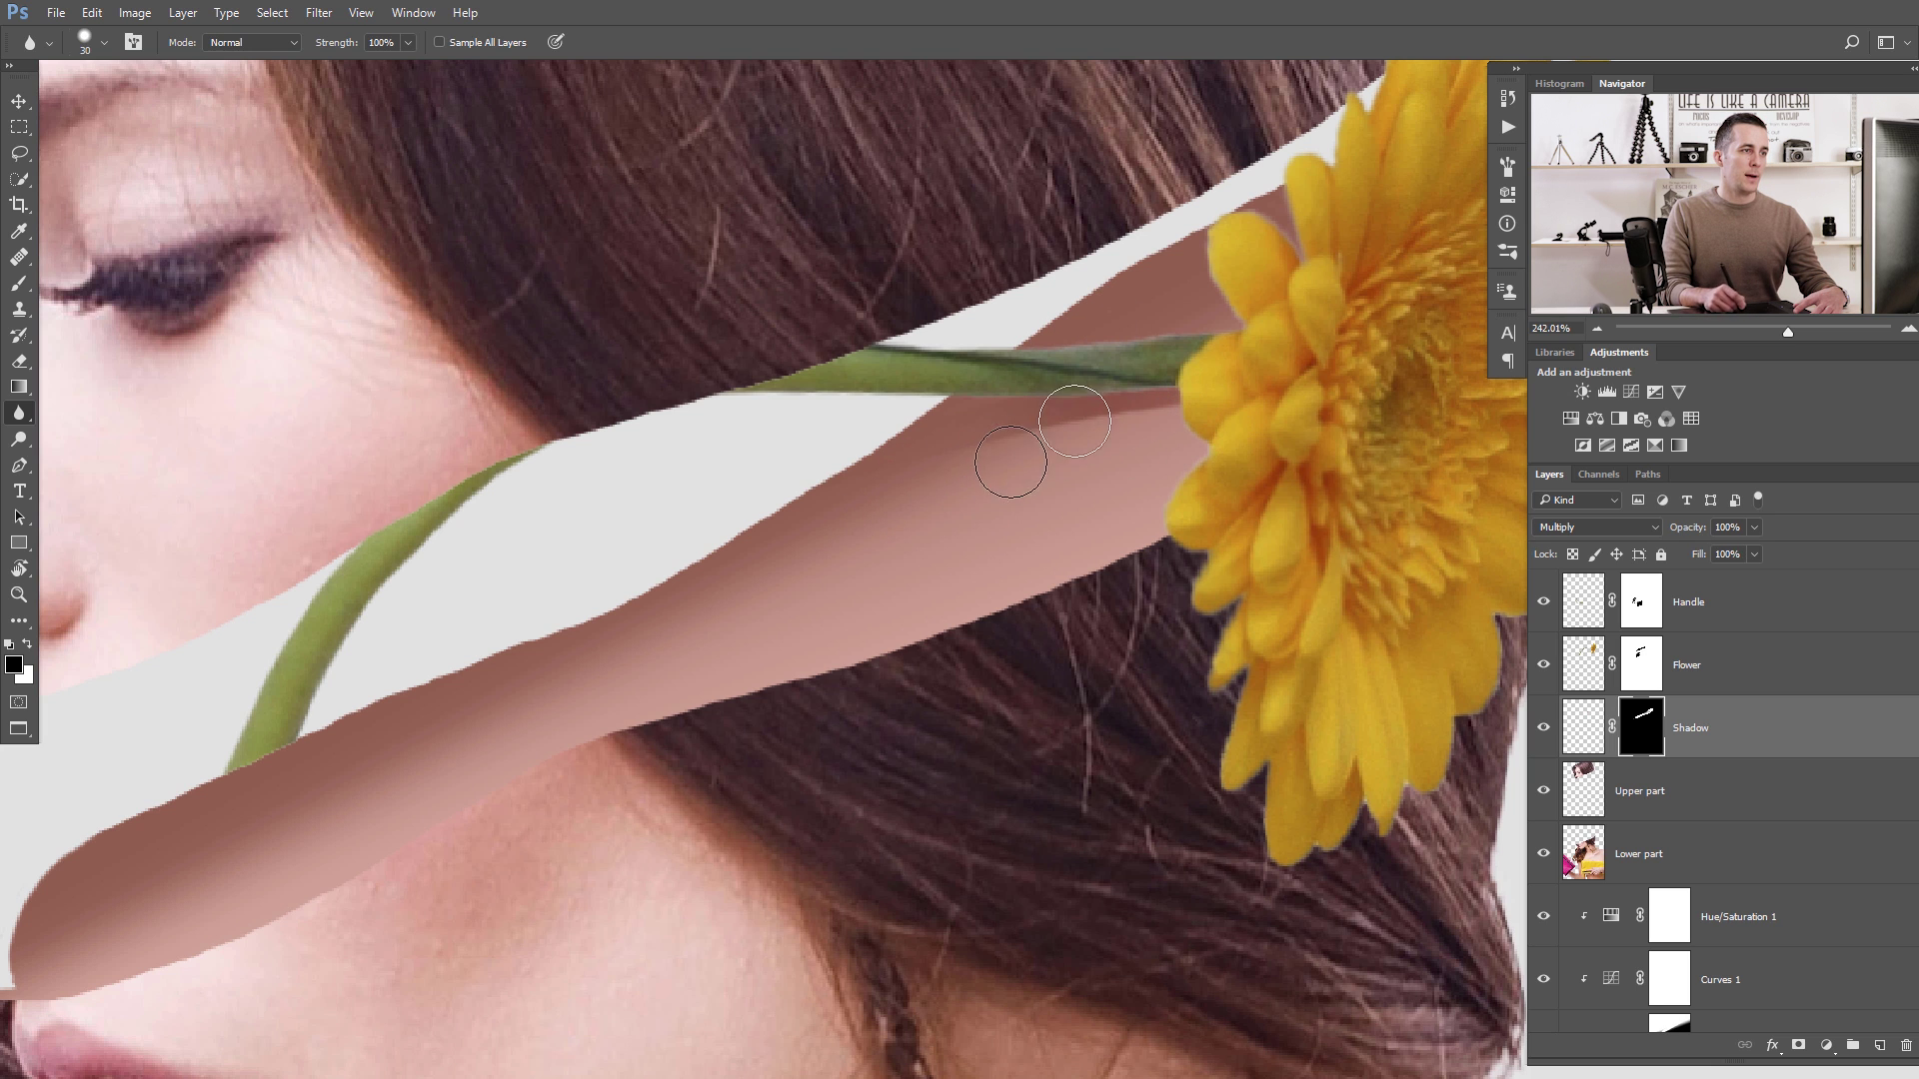
left_click(1586, 732)
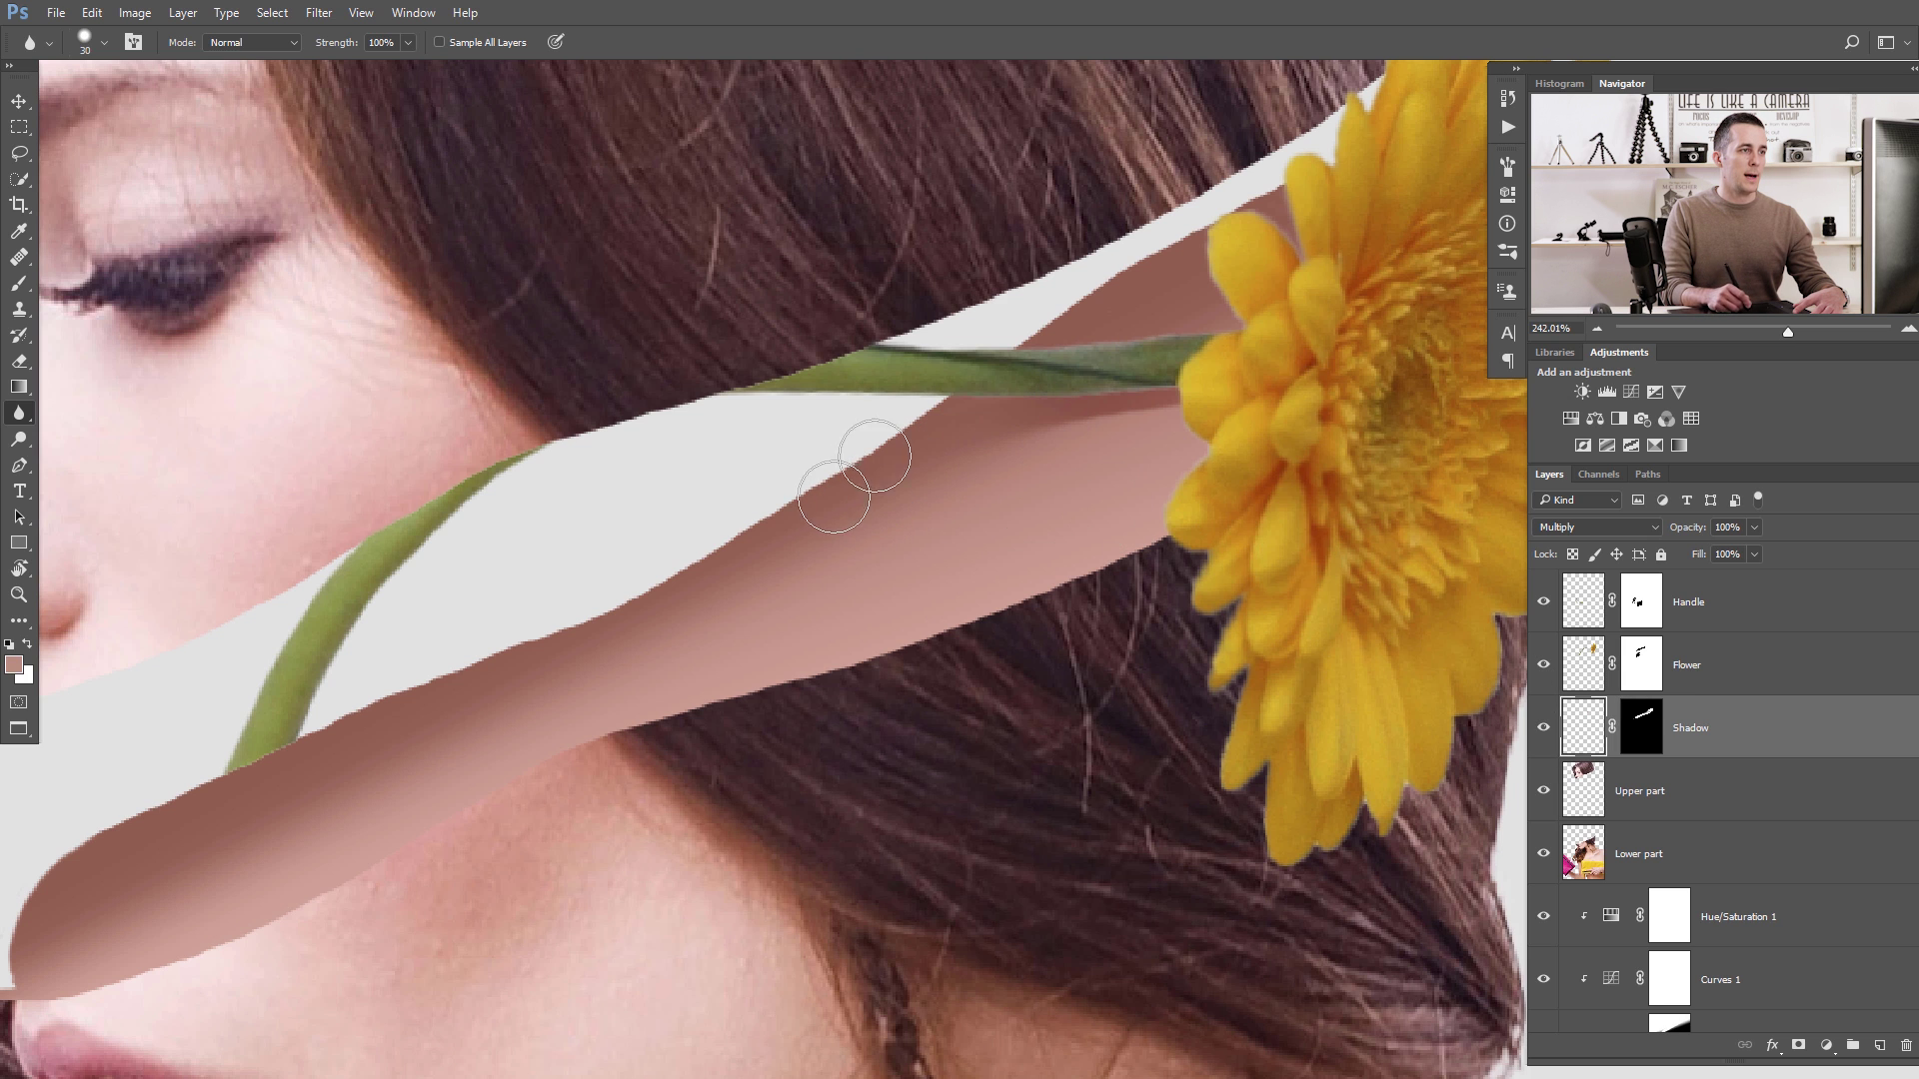
key("ctrl+0")
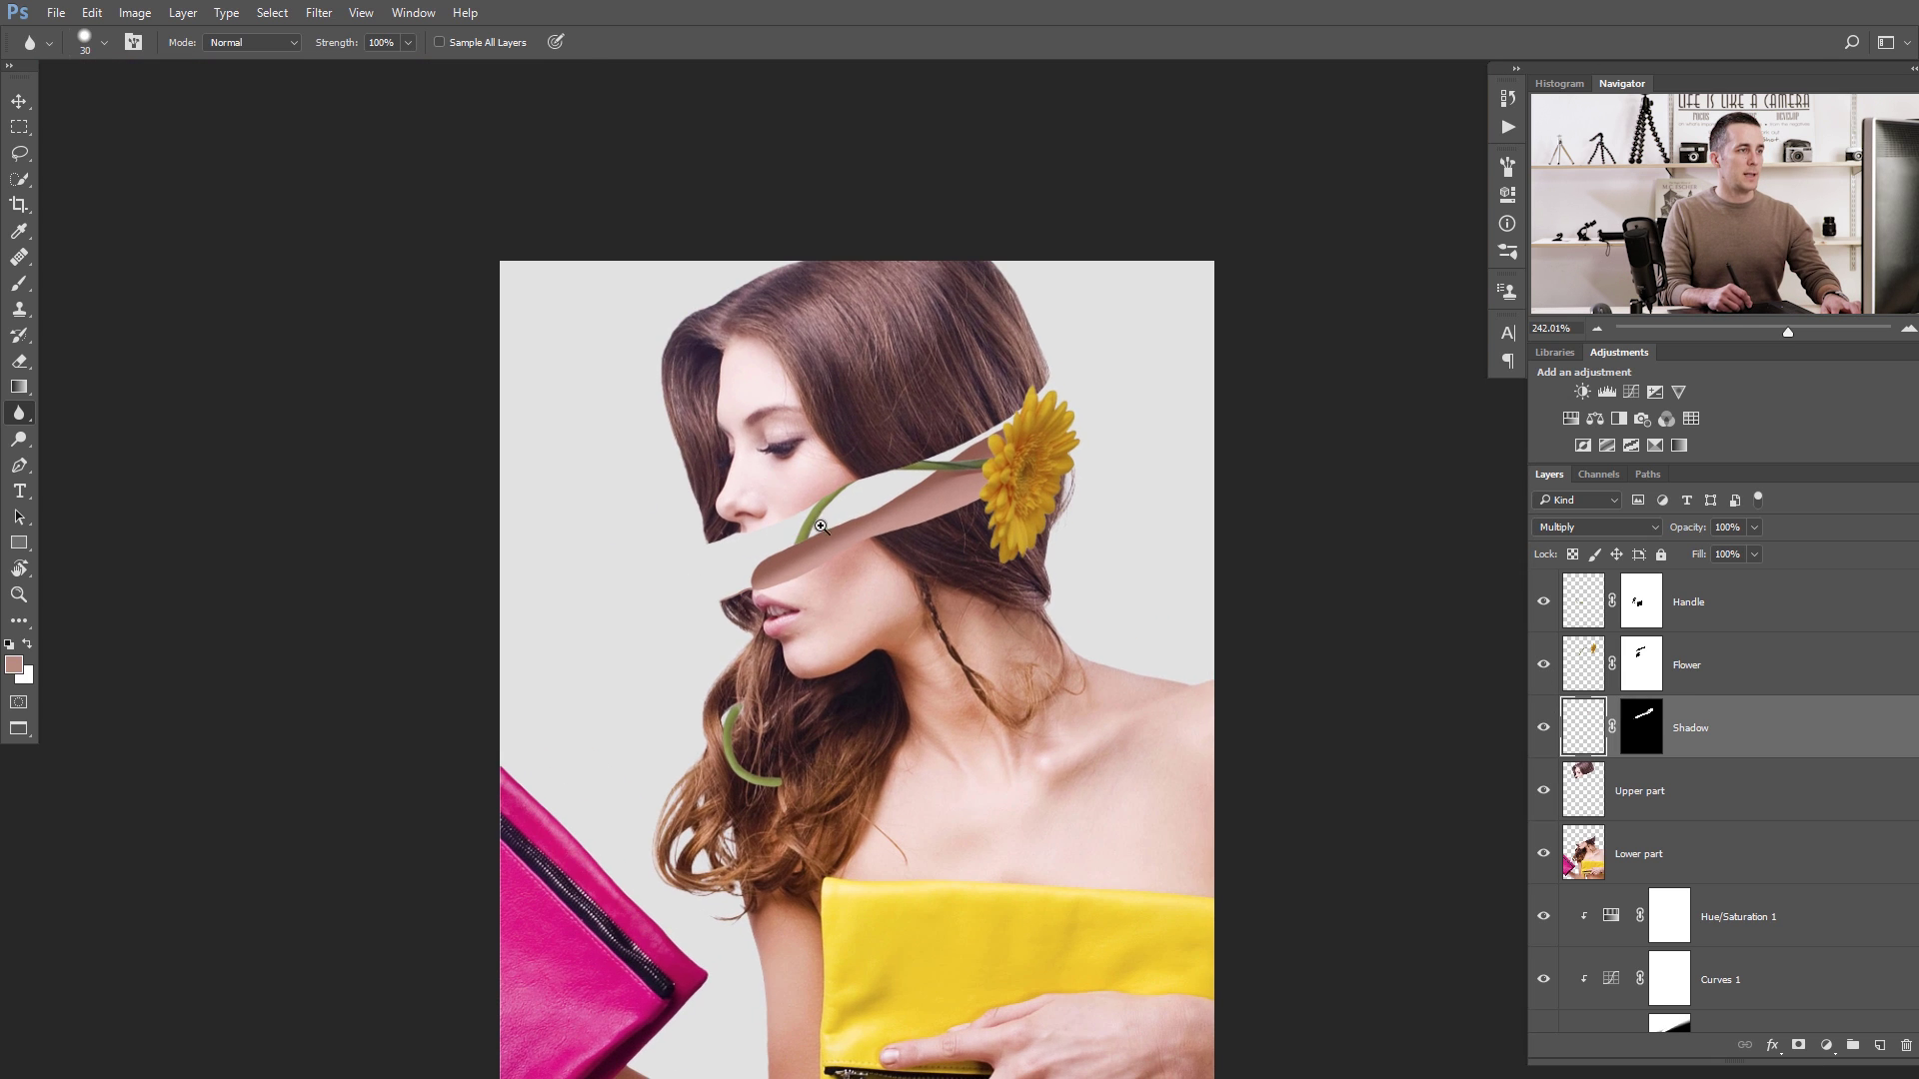
left_click_drag(903, 516, 924, 523)
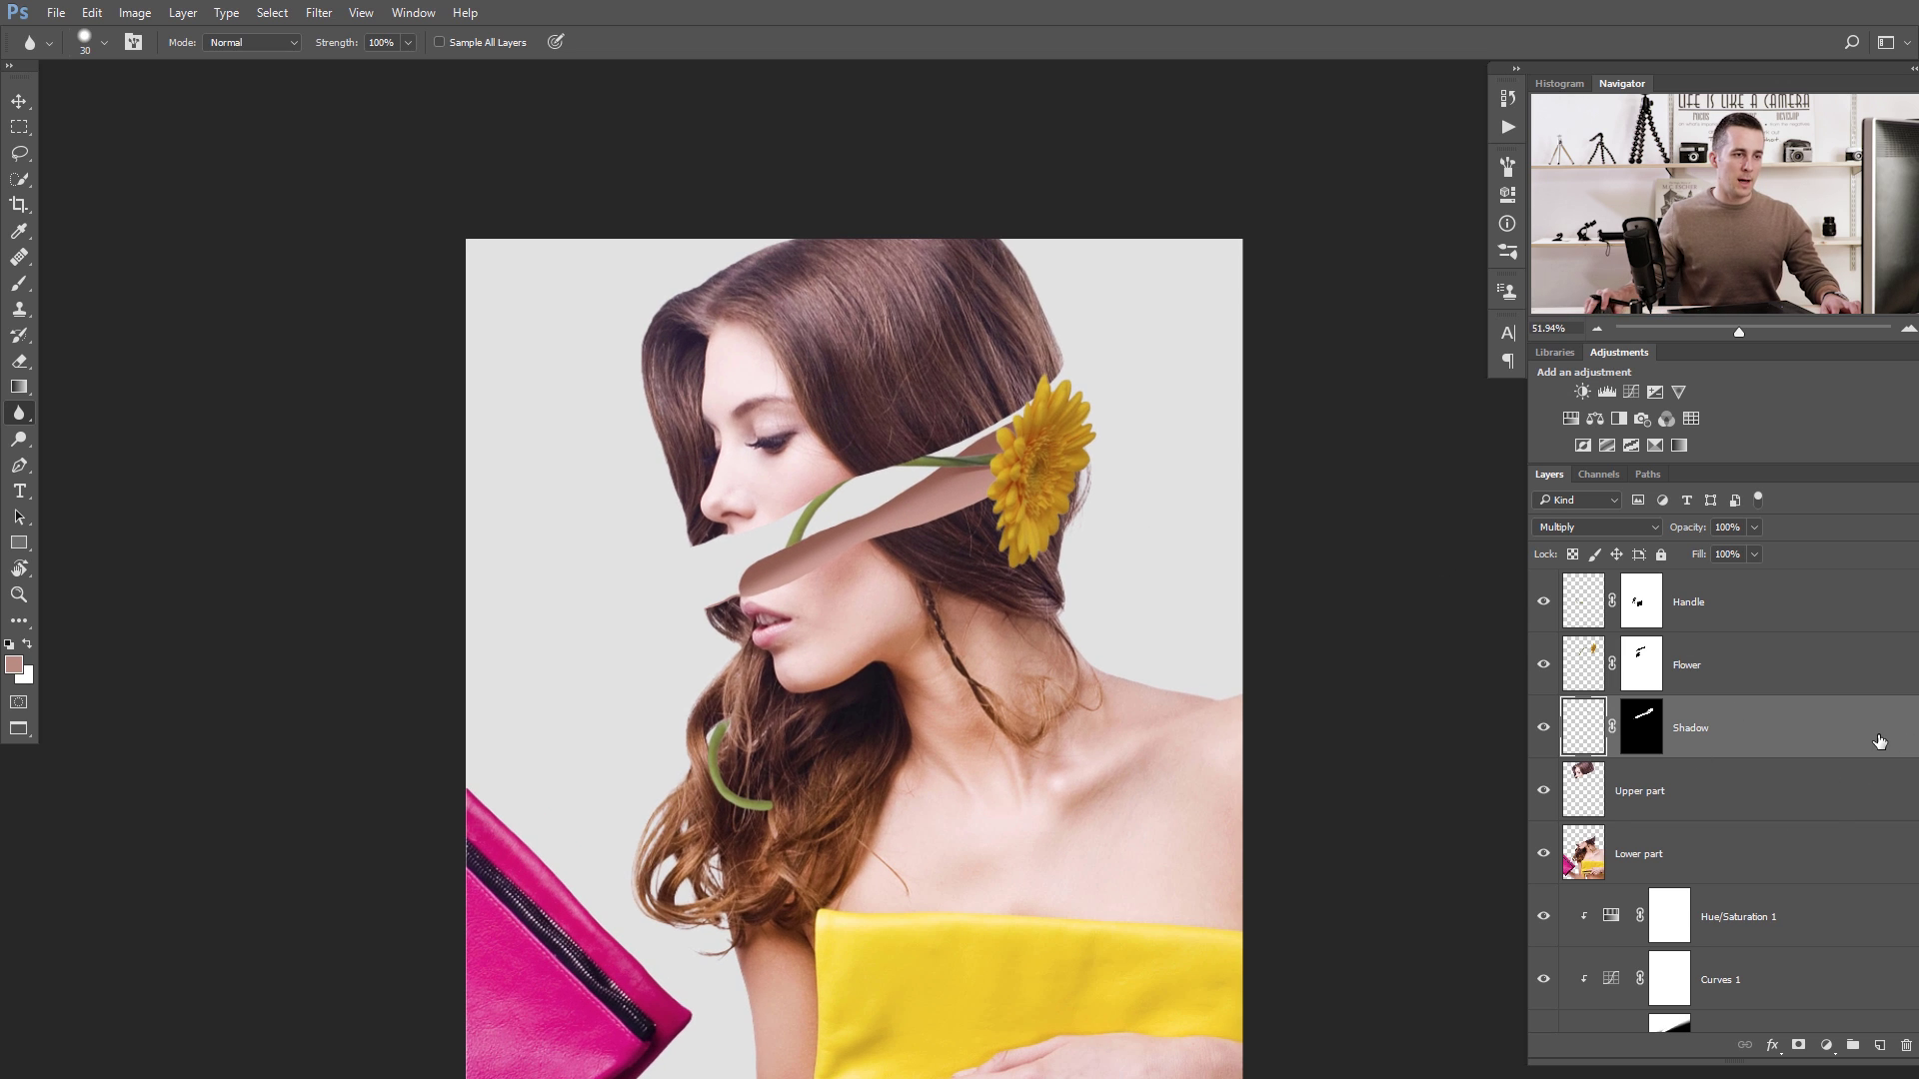
Lighten the cut surface's shading by painting black on the Curves 2 mask with a 200 px brush at 10% opacity.
scroll(1859, 742, "down", 3)
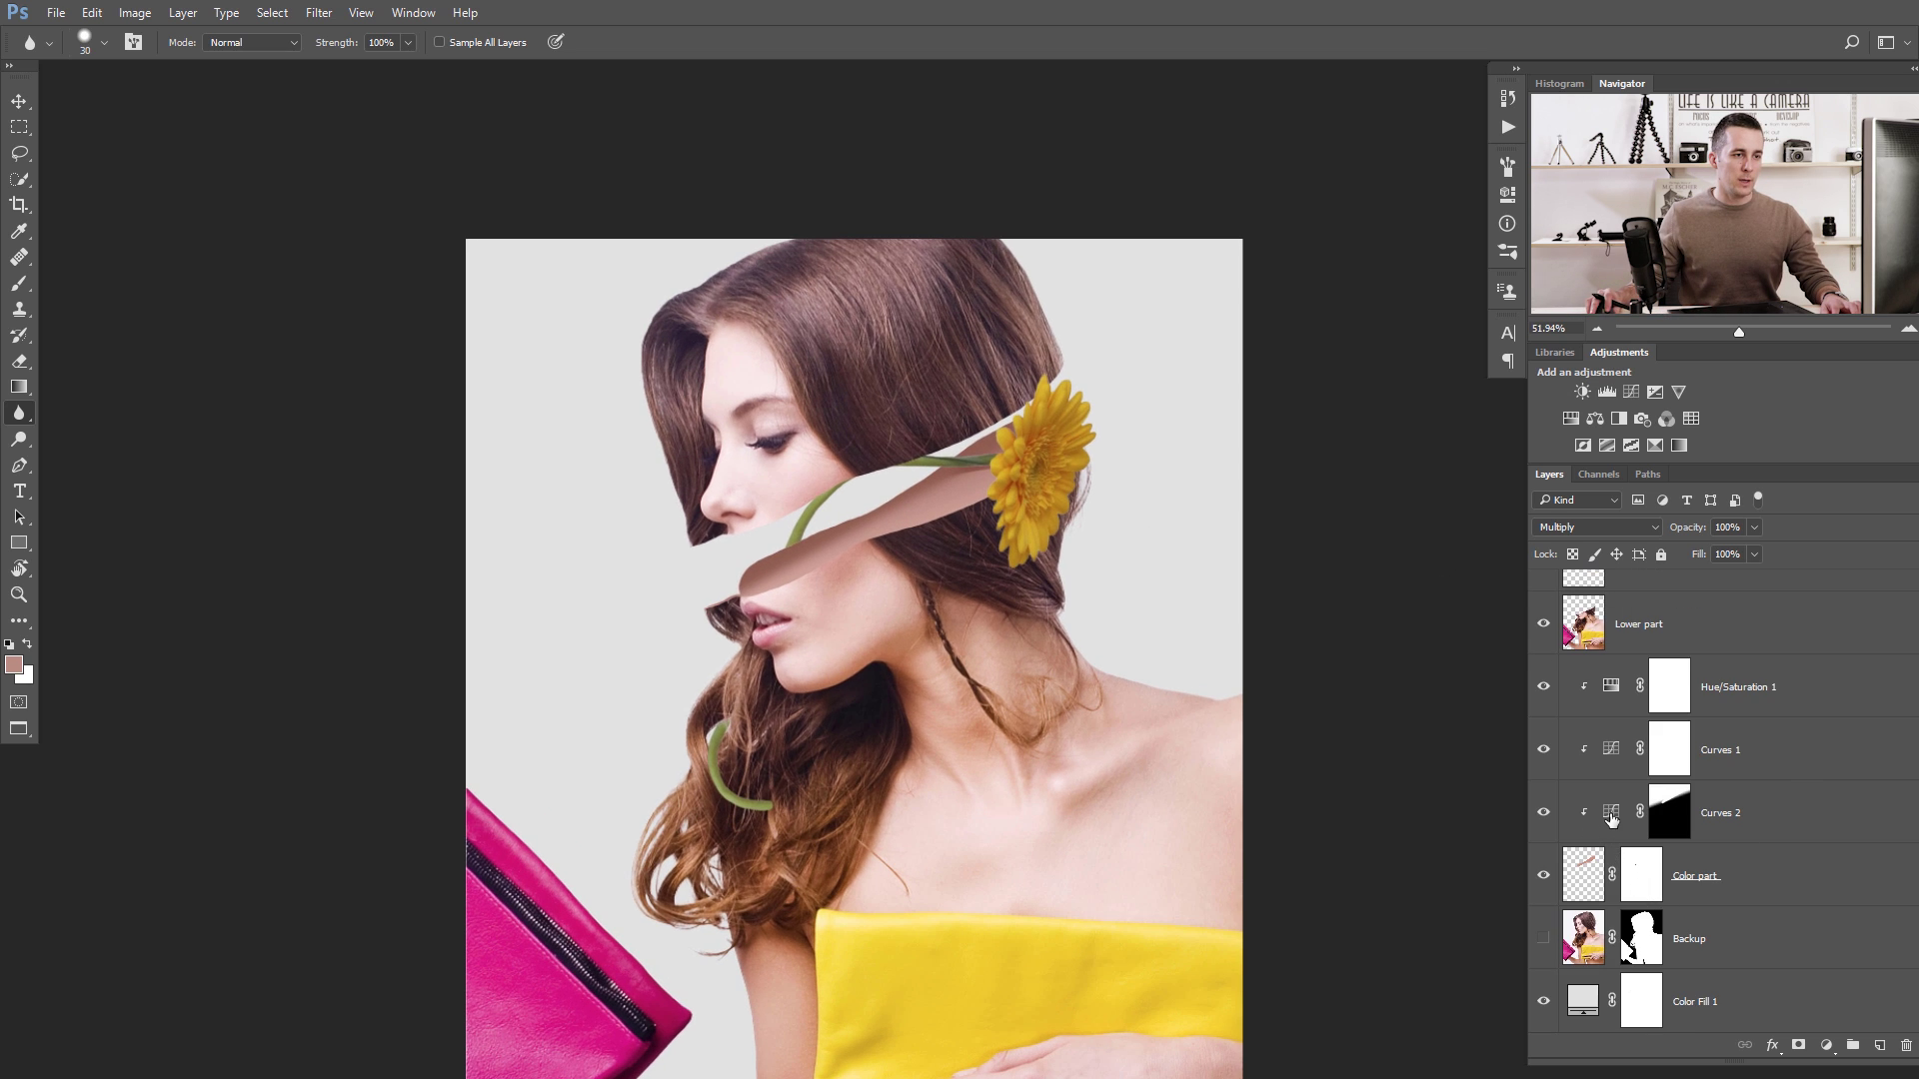
left_click(1647, 813)
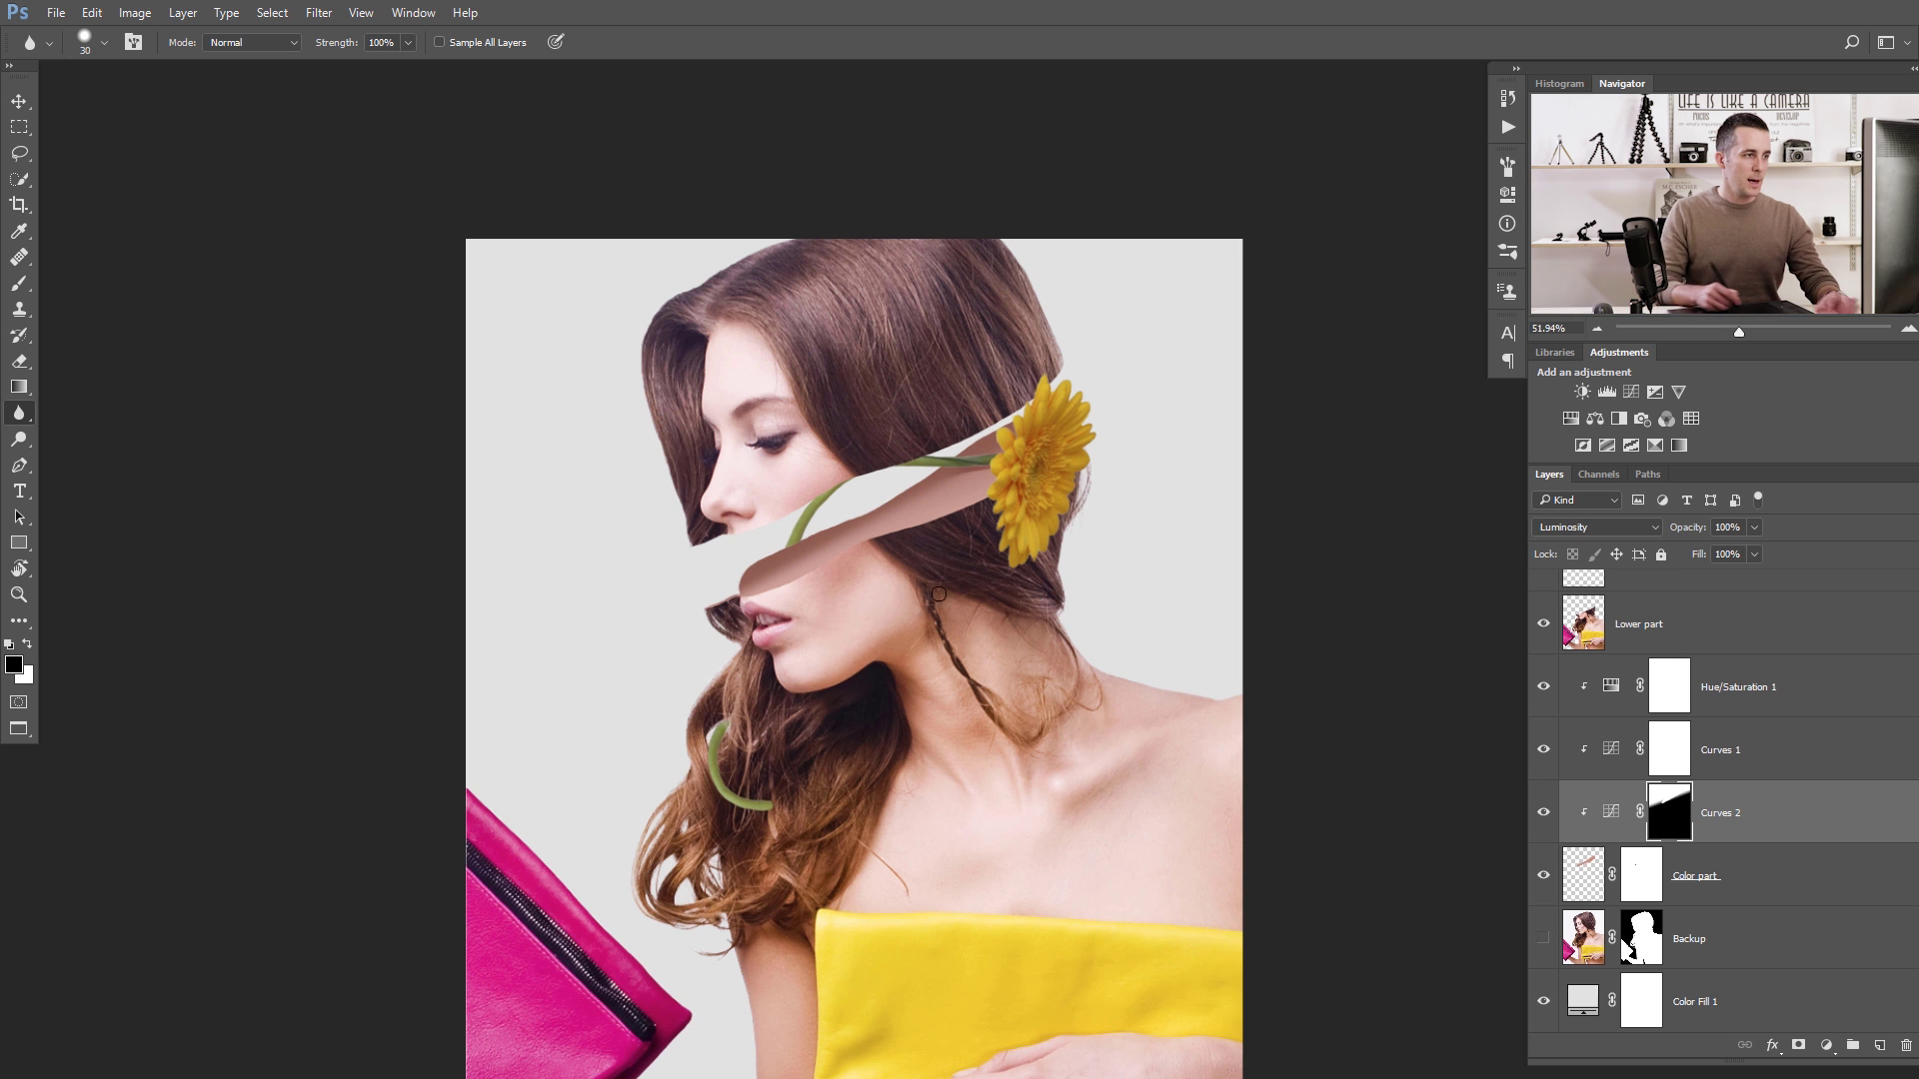
key("b")
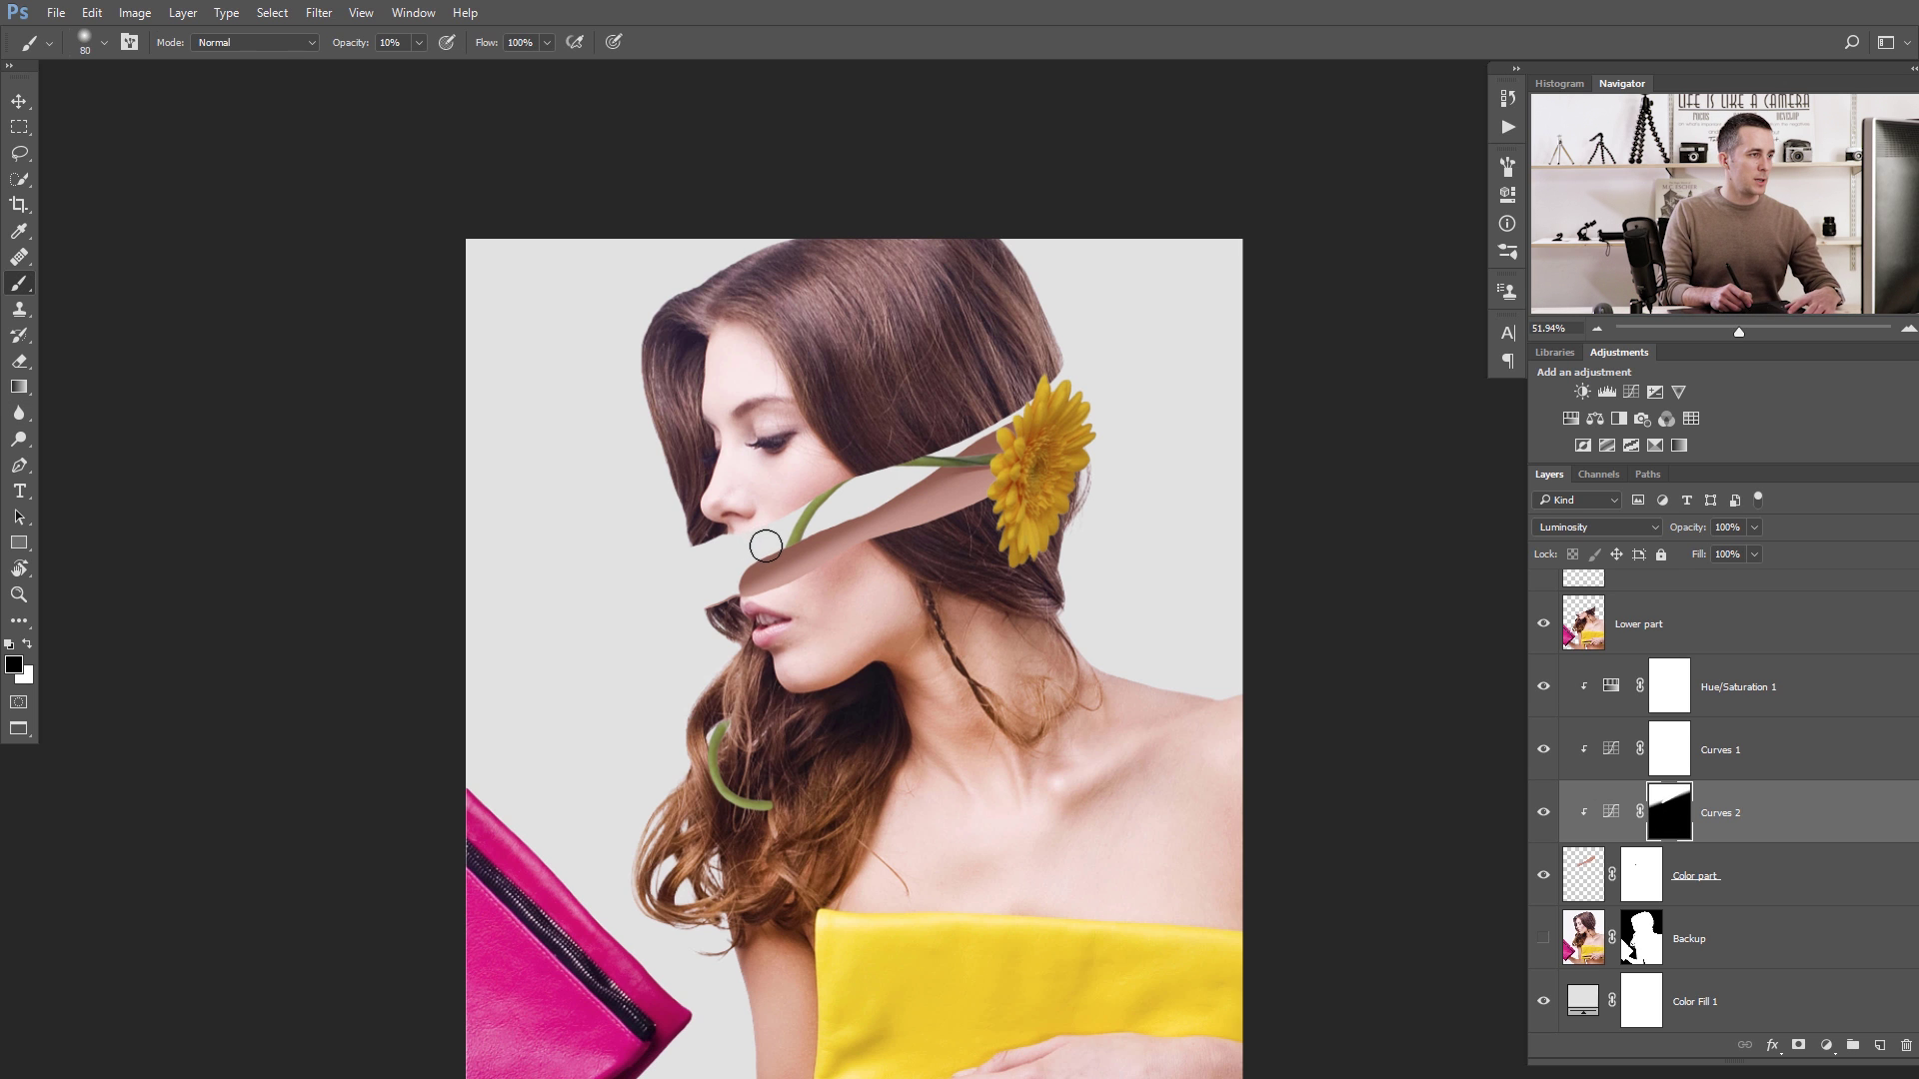
key("bracketright")
key("bracketright")
key("bracketright")
key("bracketright")
key("bracketright")
key("bracketright")
key("bracketright")
scroll(766, 545, "up", 2)
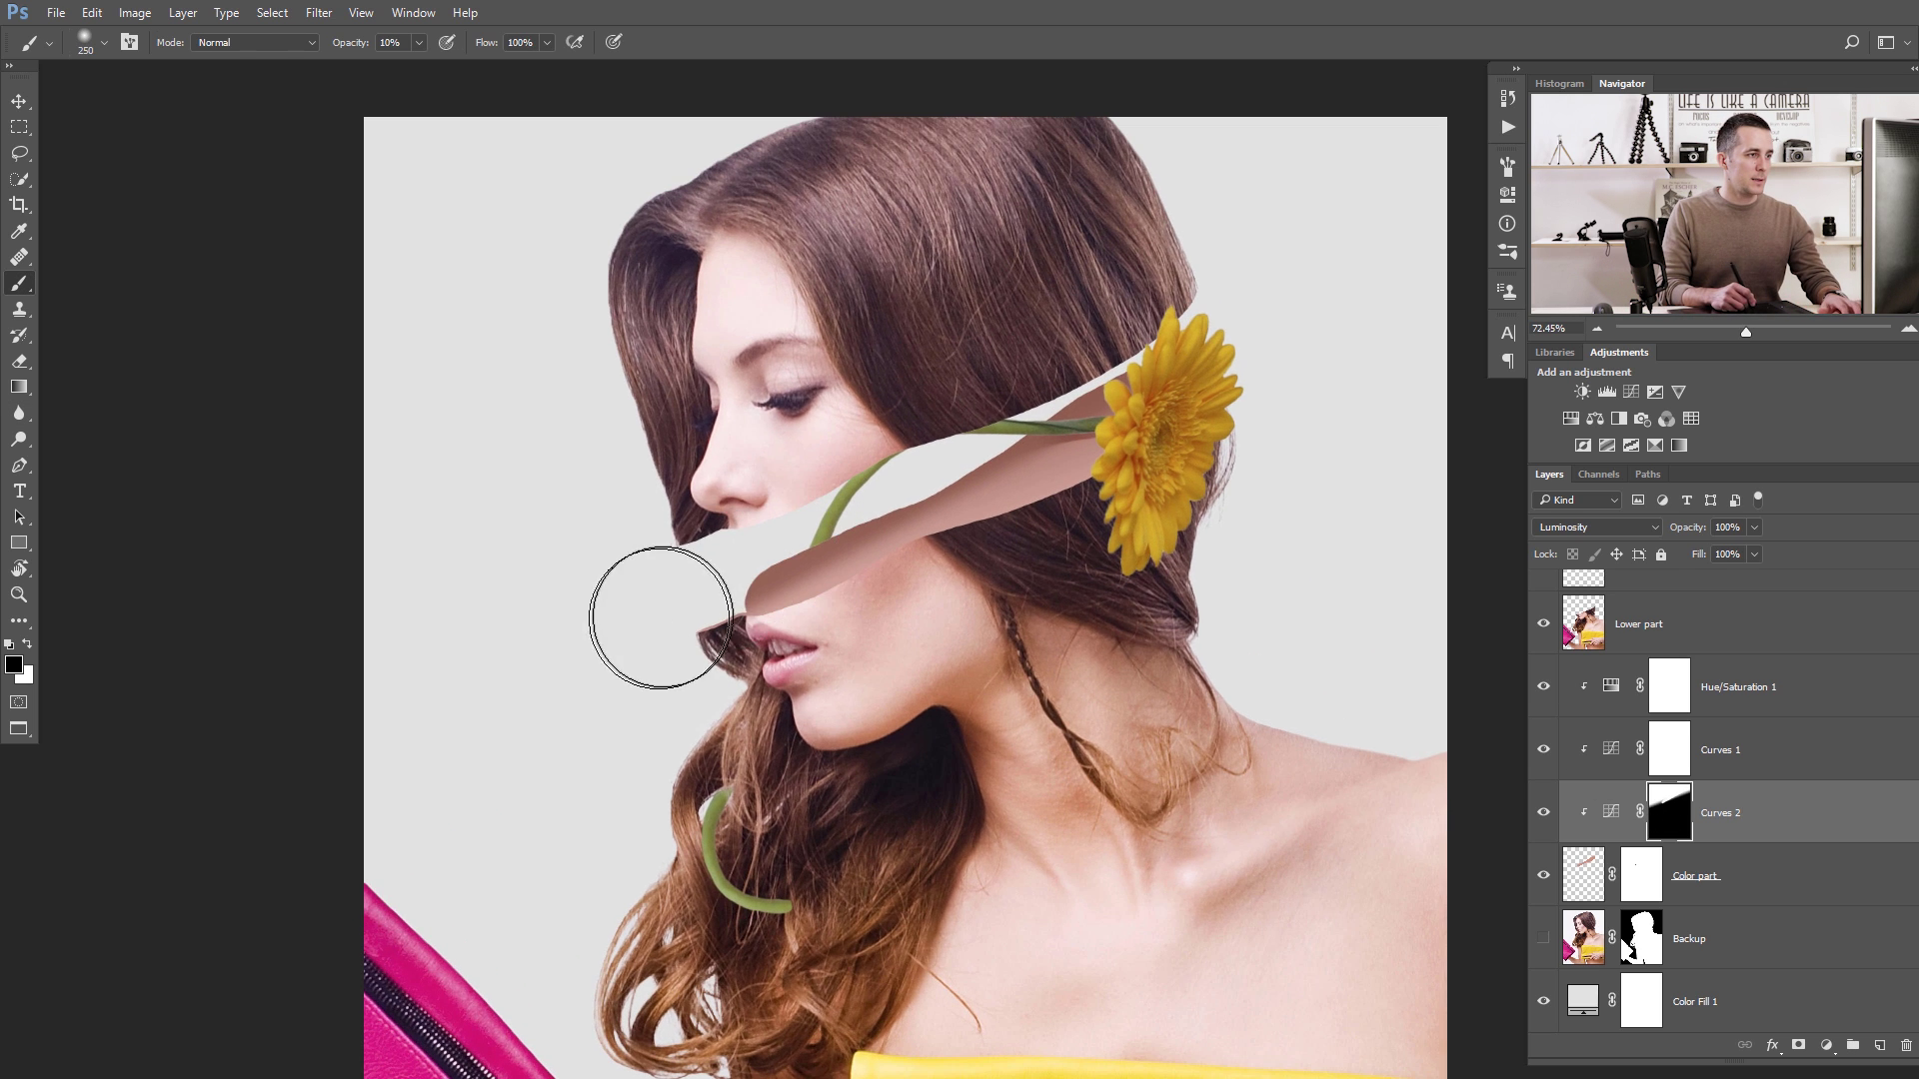
key("bracketleft")
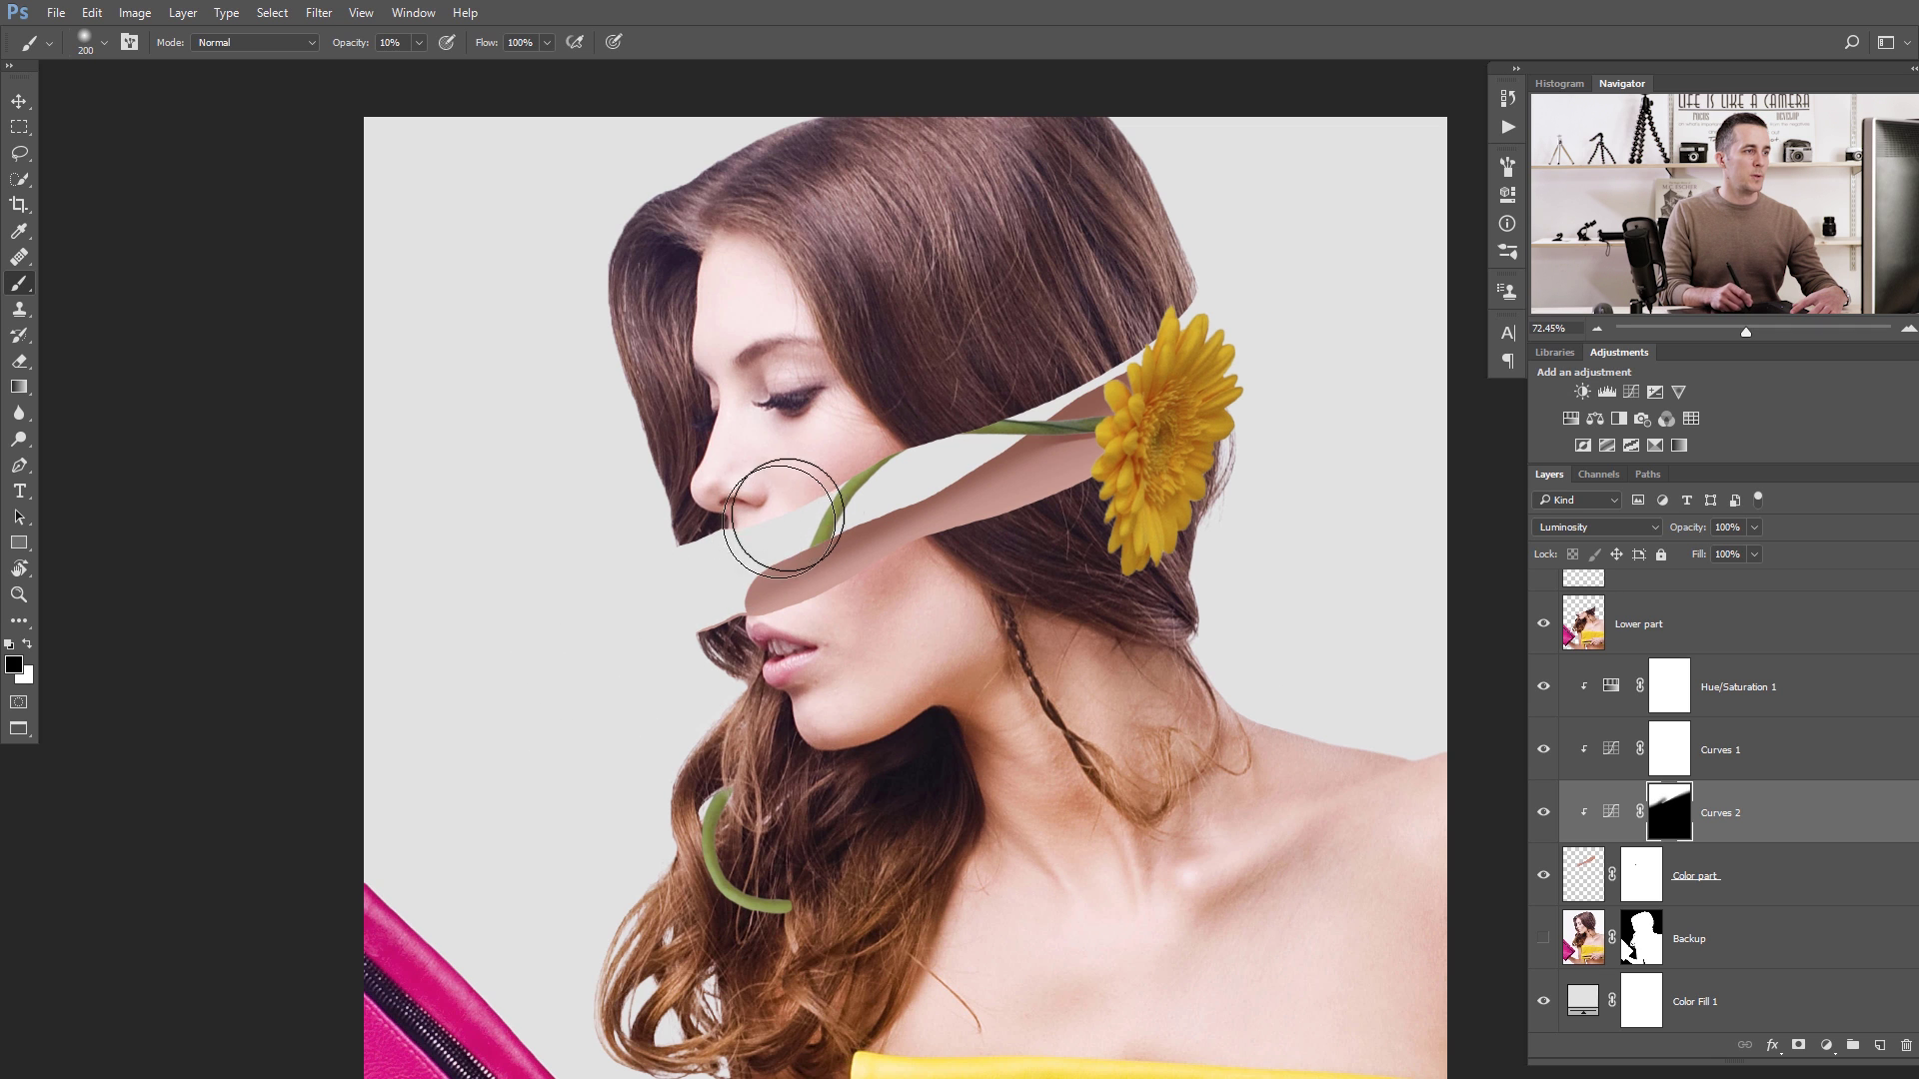
Refine the cut surface's shading near the lips on the Curves 2 mask, painting white and black with an 80 px brush at 10% opacity.
key("x")
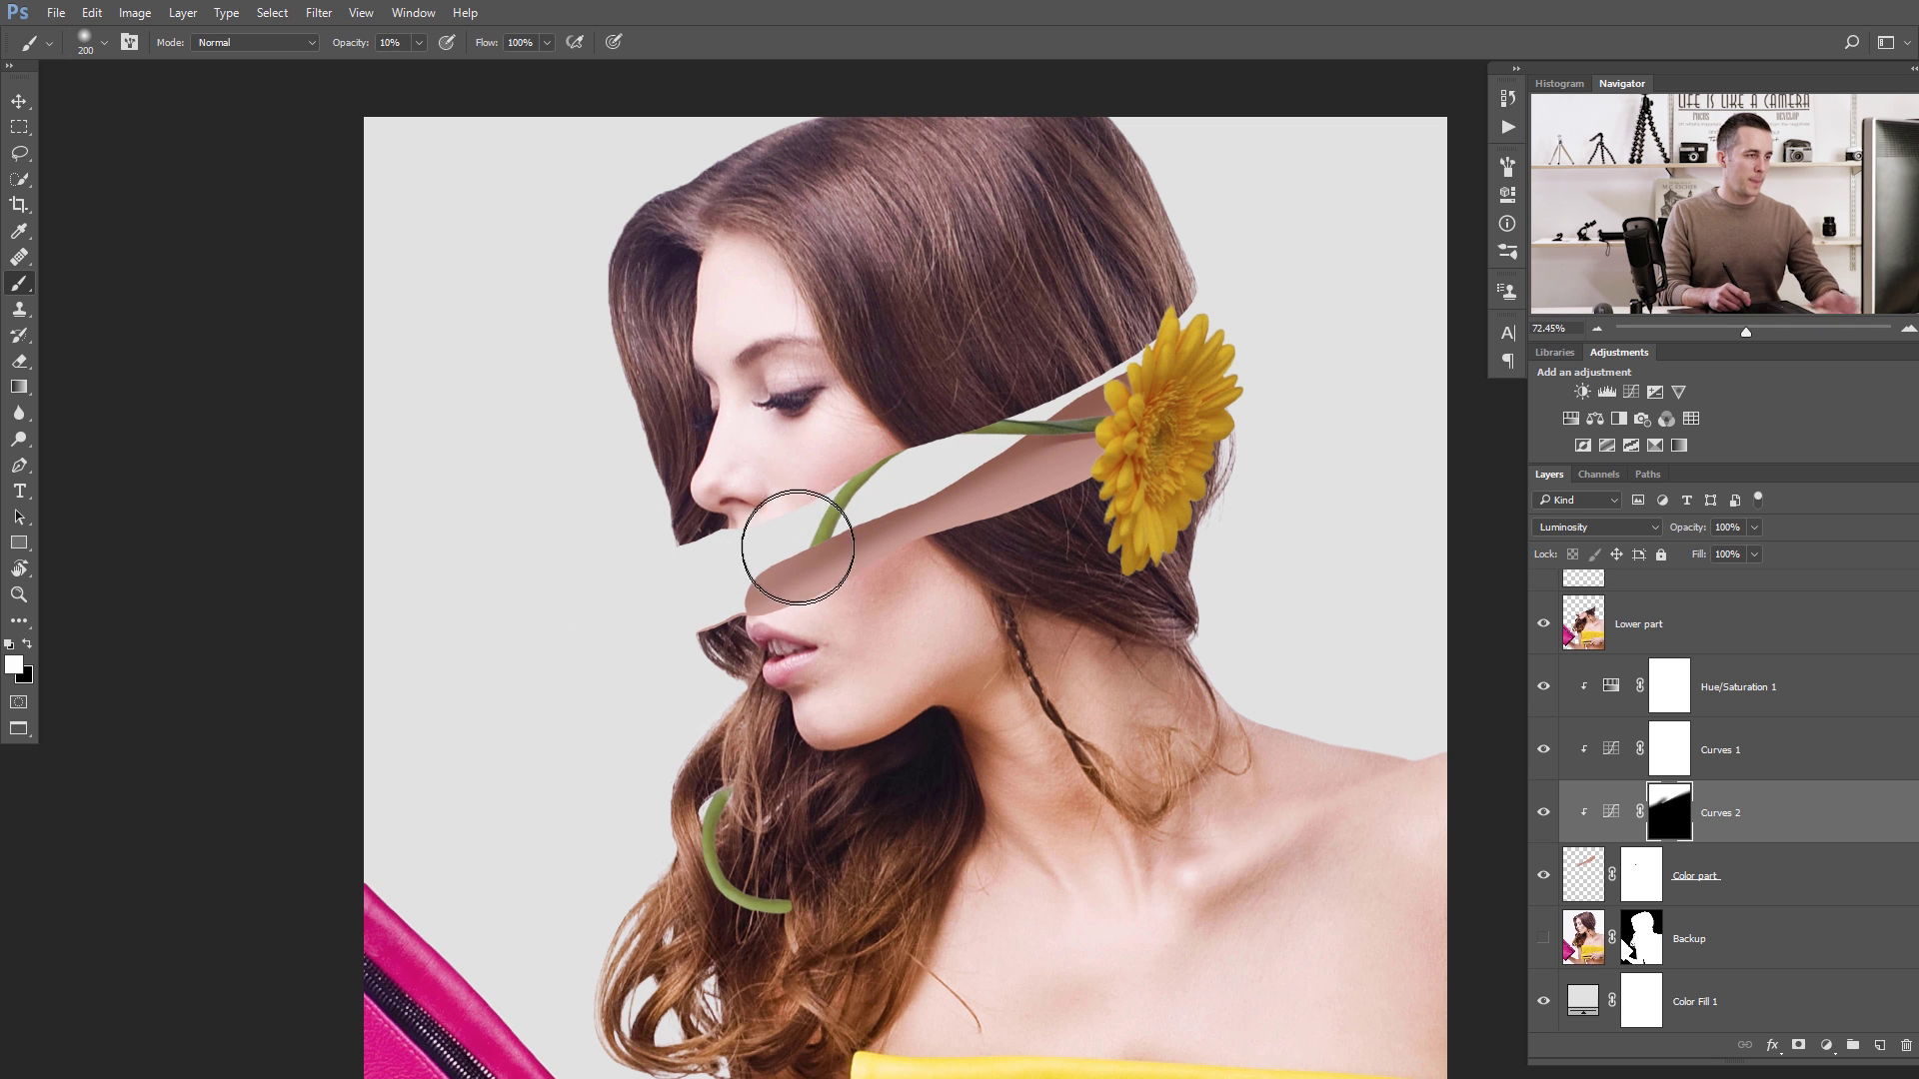
key("bracketleft")
key("bracketleft")
key("bracketleft")
key("bracketleft")
key("bracketleft")
key("bracketleft")
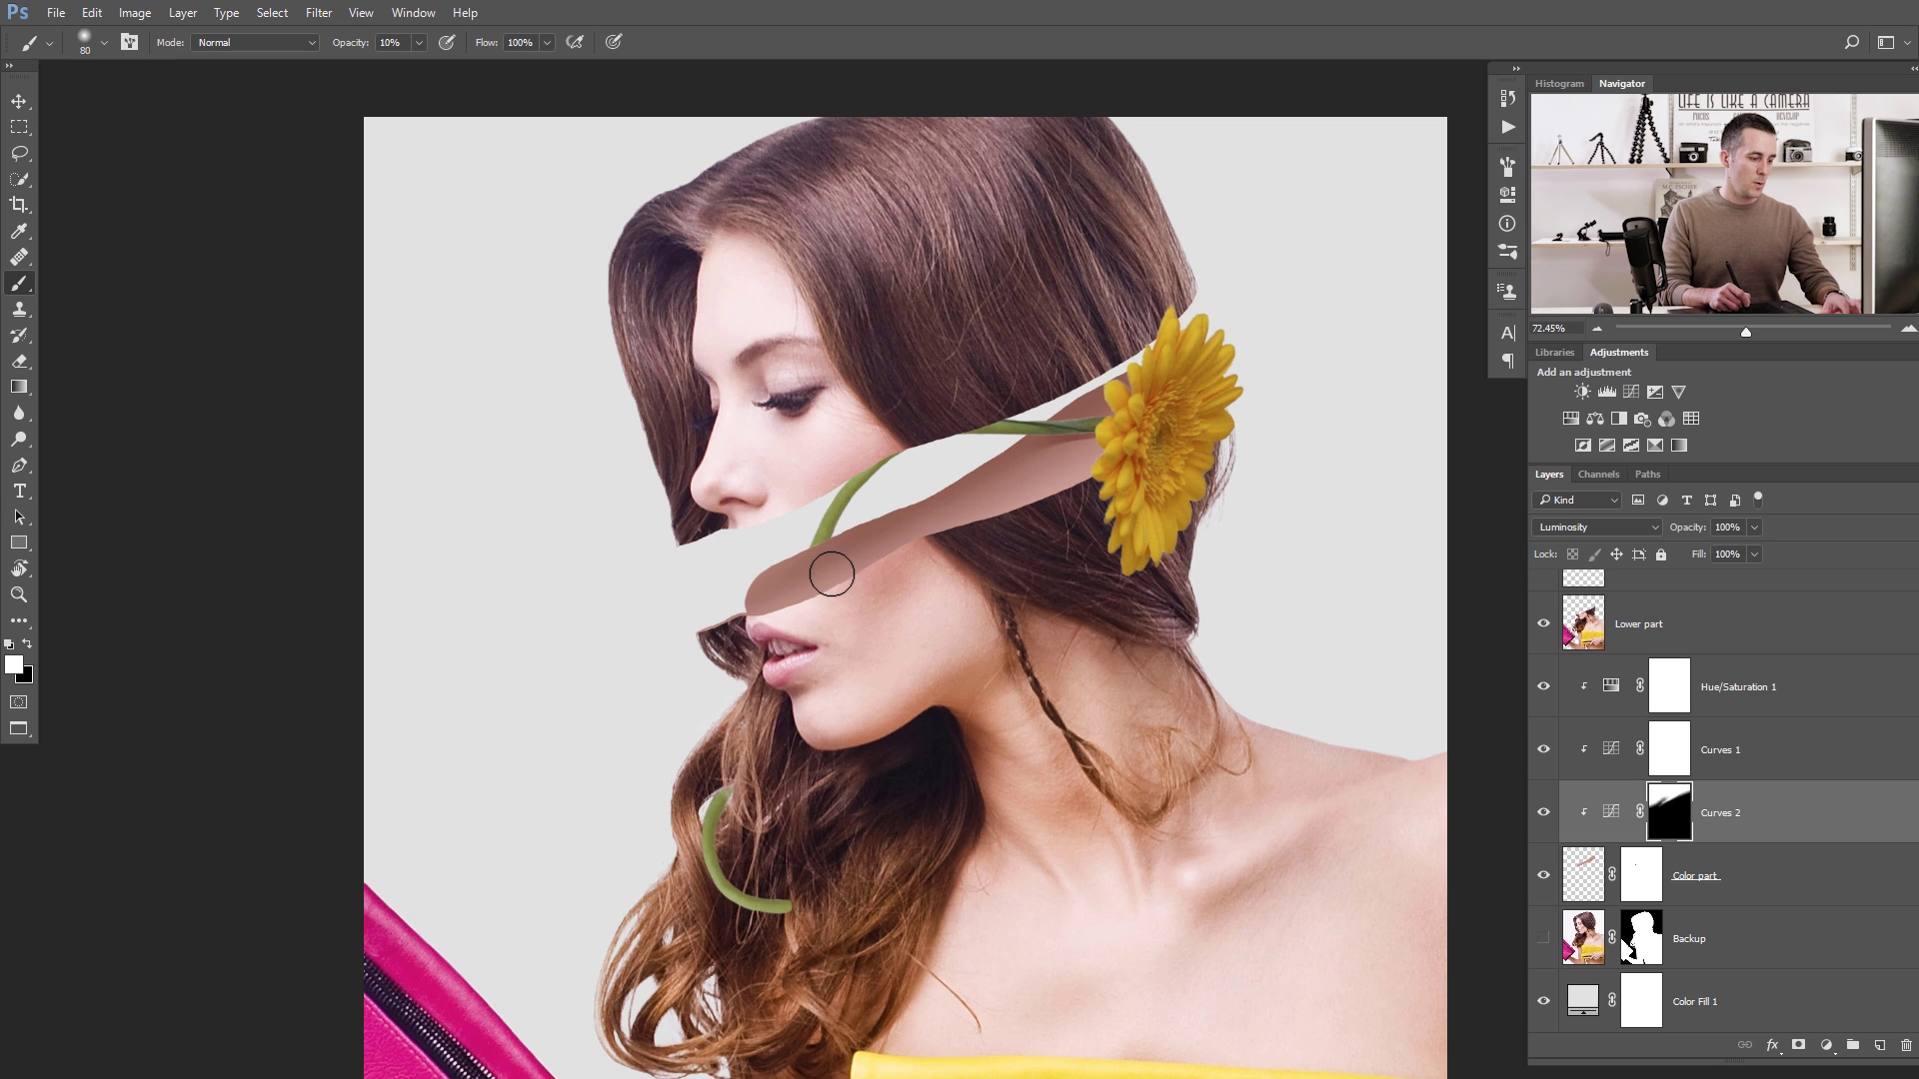
key("x")
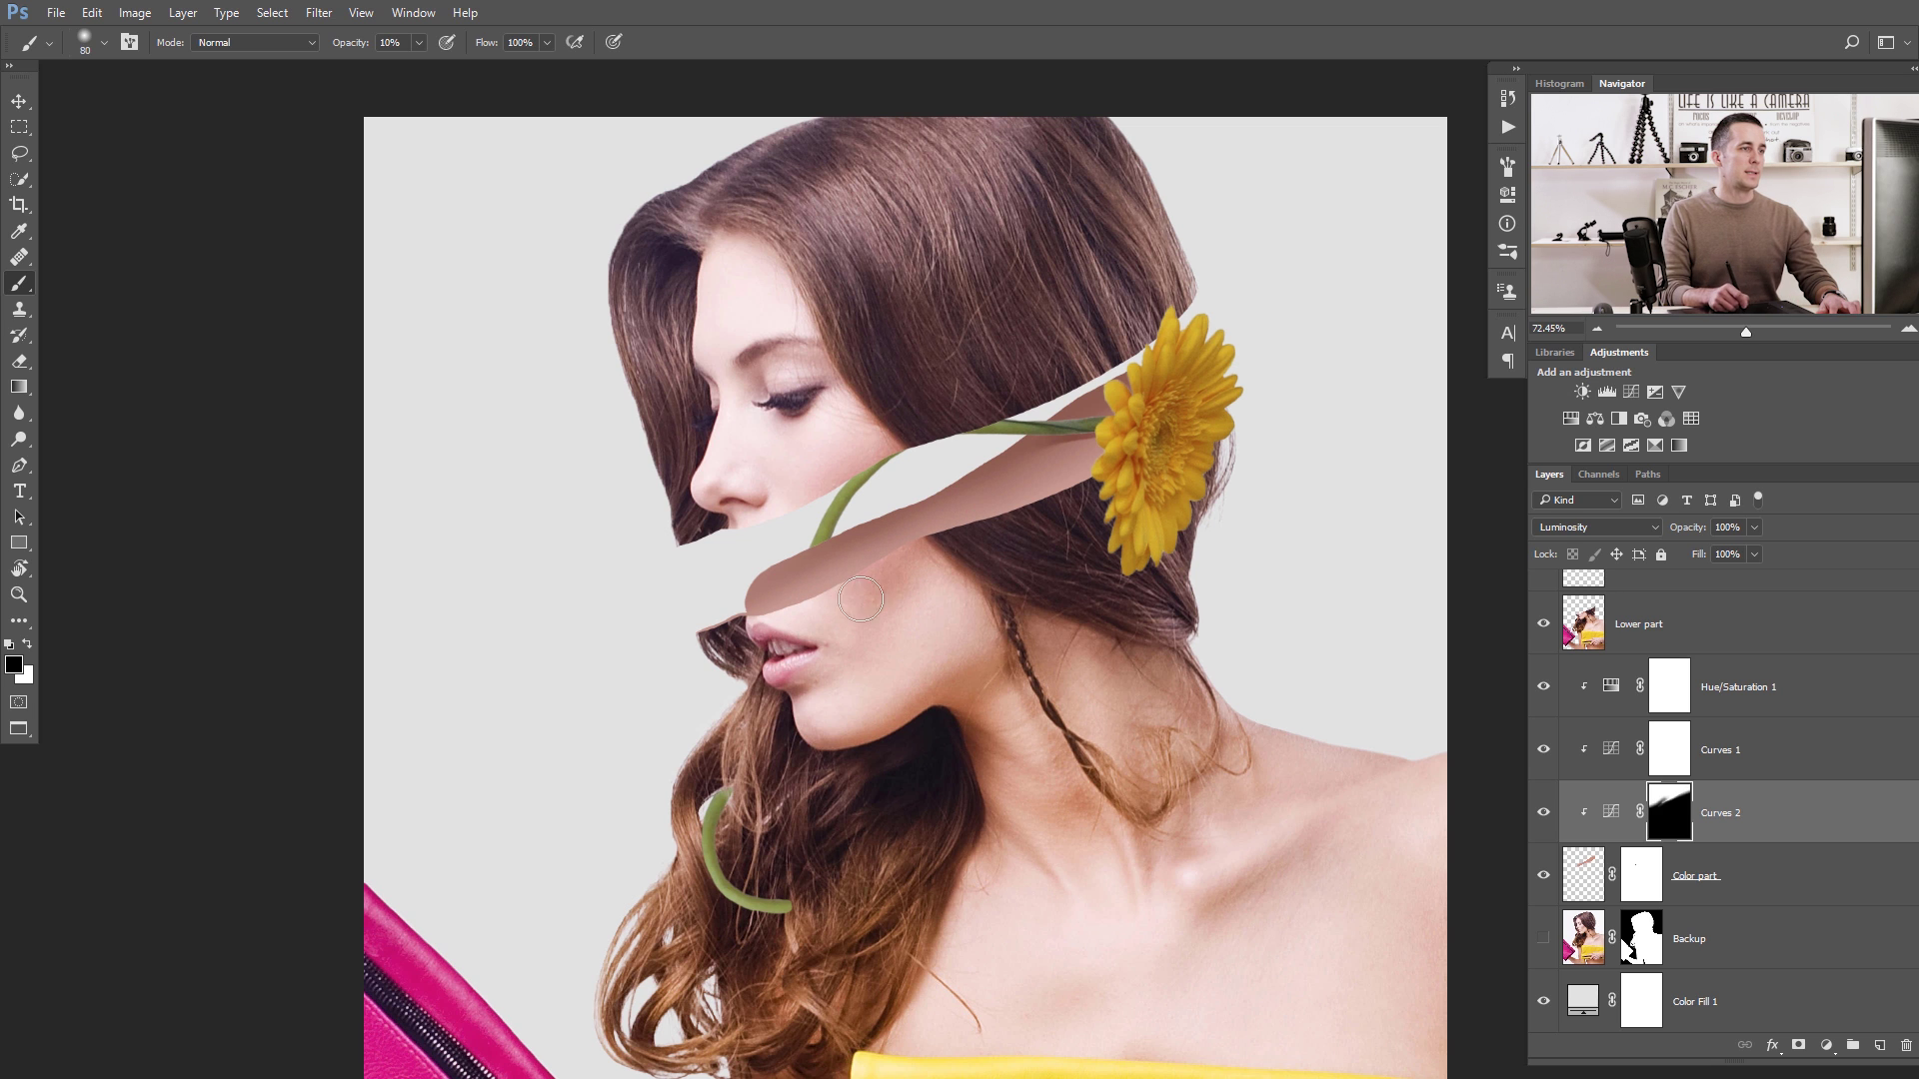
mouse_move(932, 593)
left_mouse_down()
mouse_move(858, 592)
mouse_move(915, 580)
left_mouse_up()
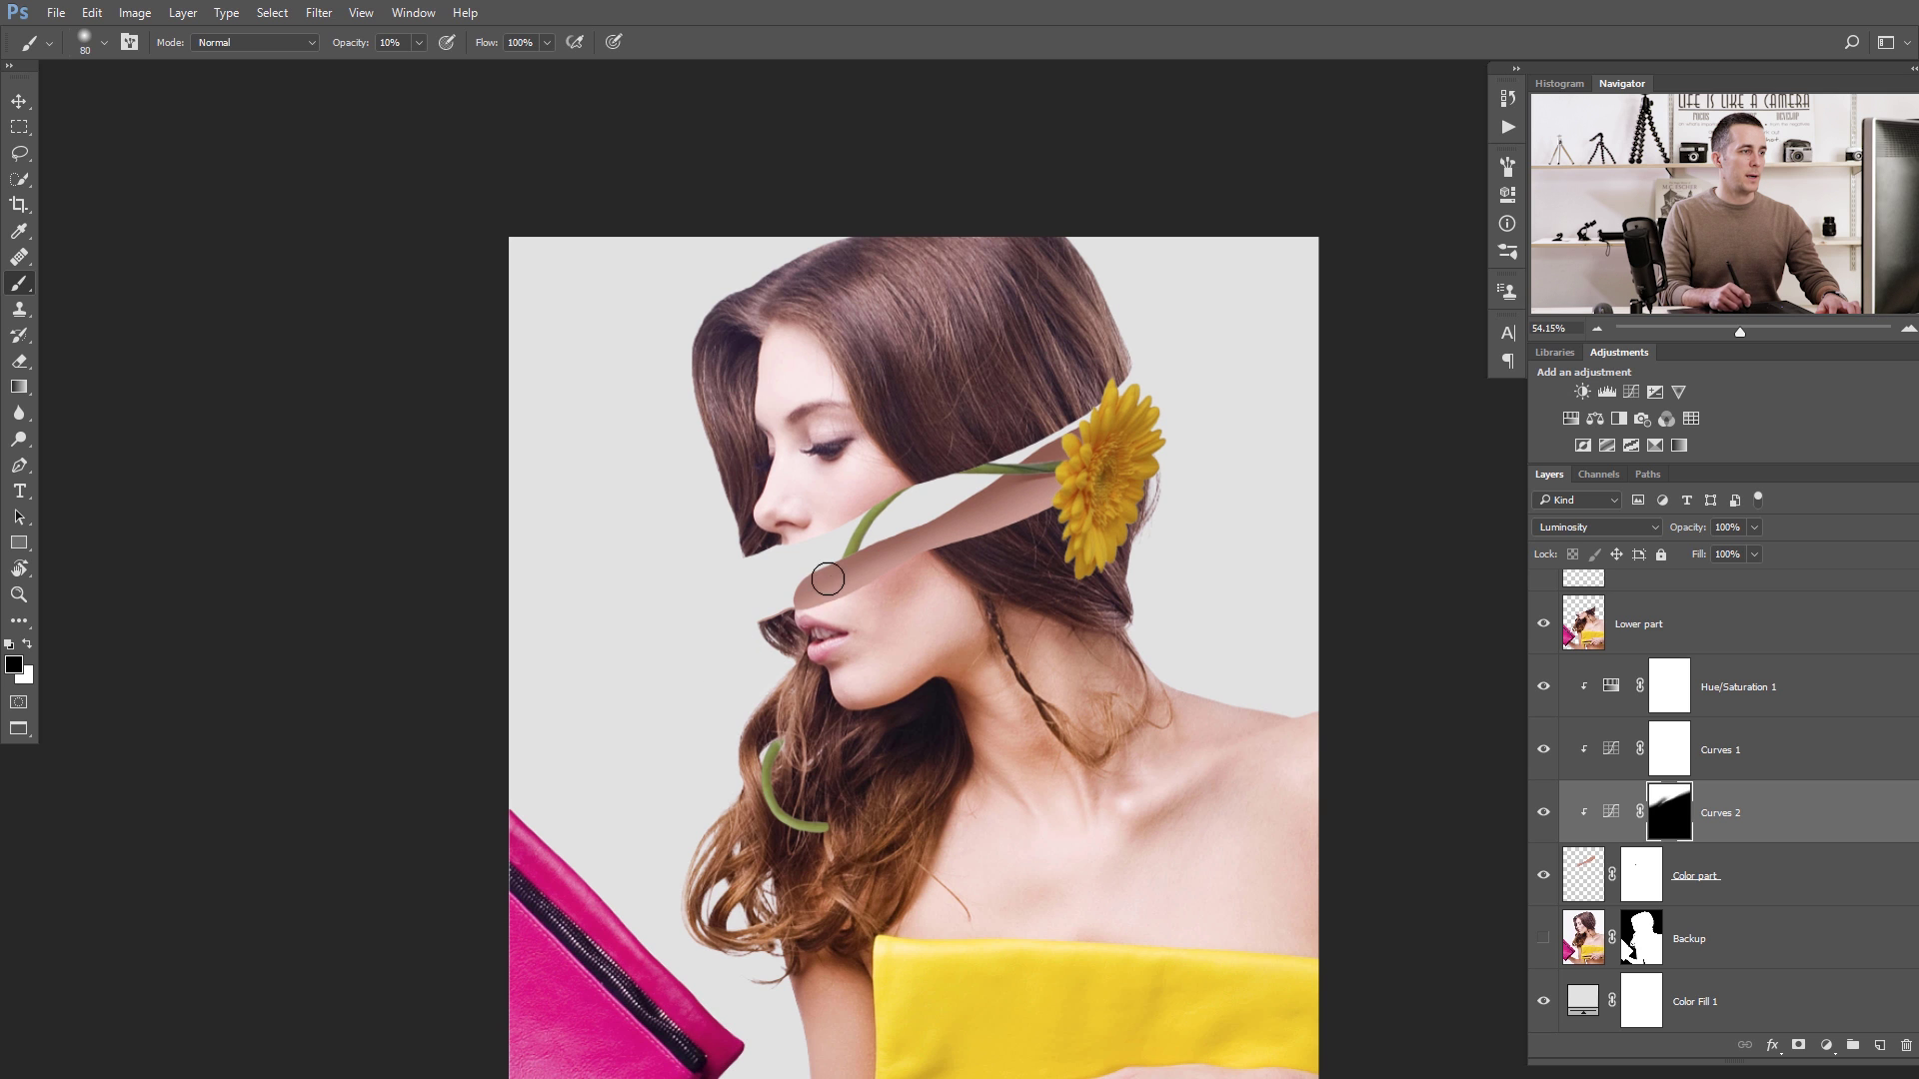
mouse_move(885, 603)
left_mouse_down()
mouse_move(845, 495)
mouse_move(883, 526)
left_mouse_up()
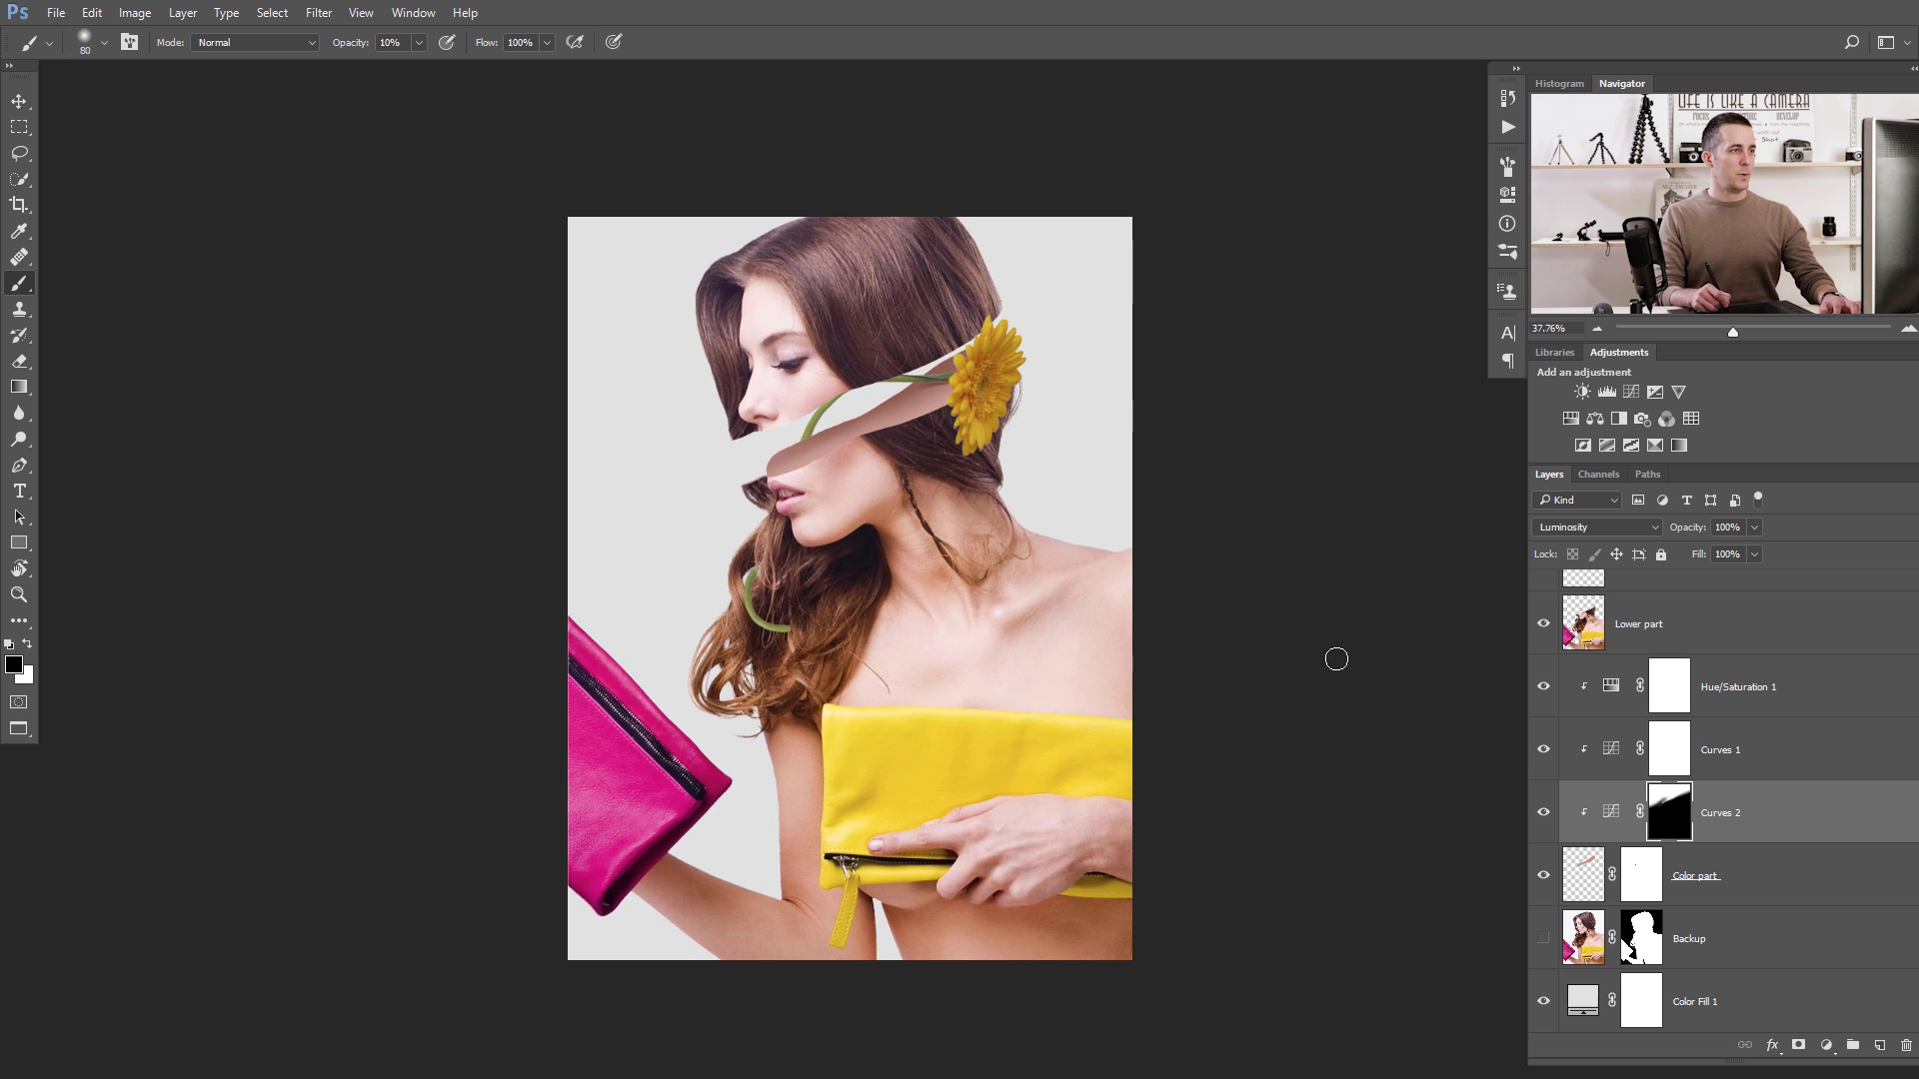
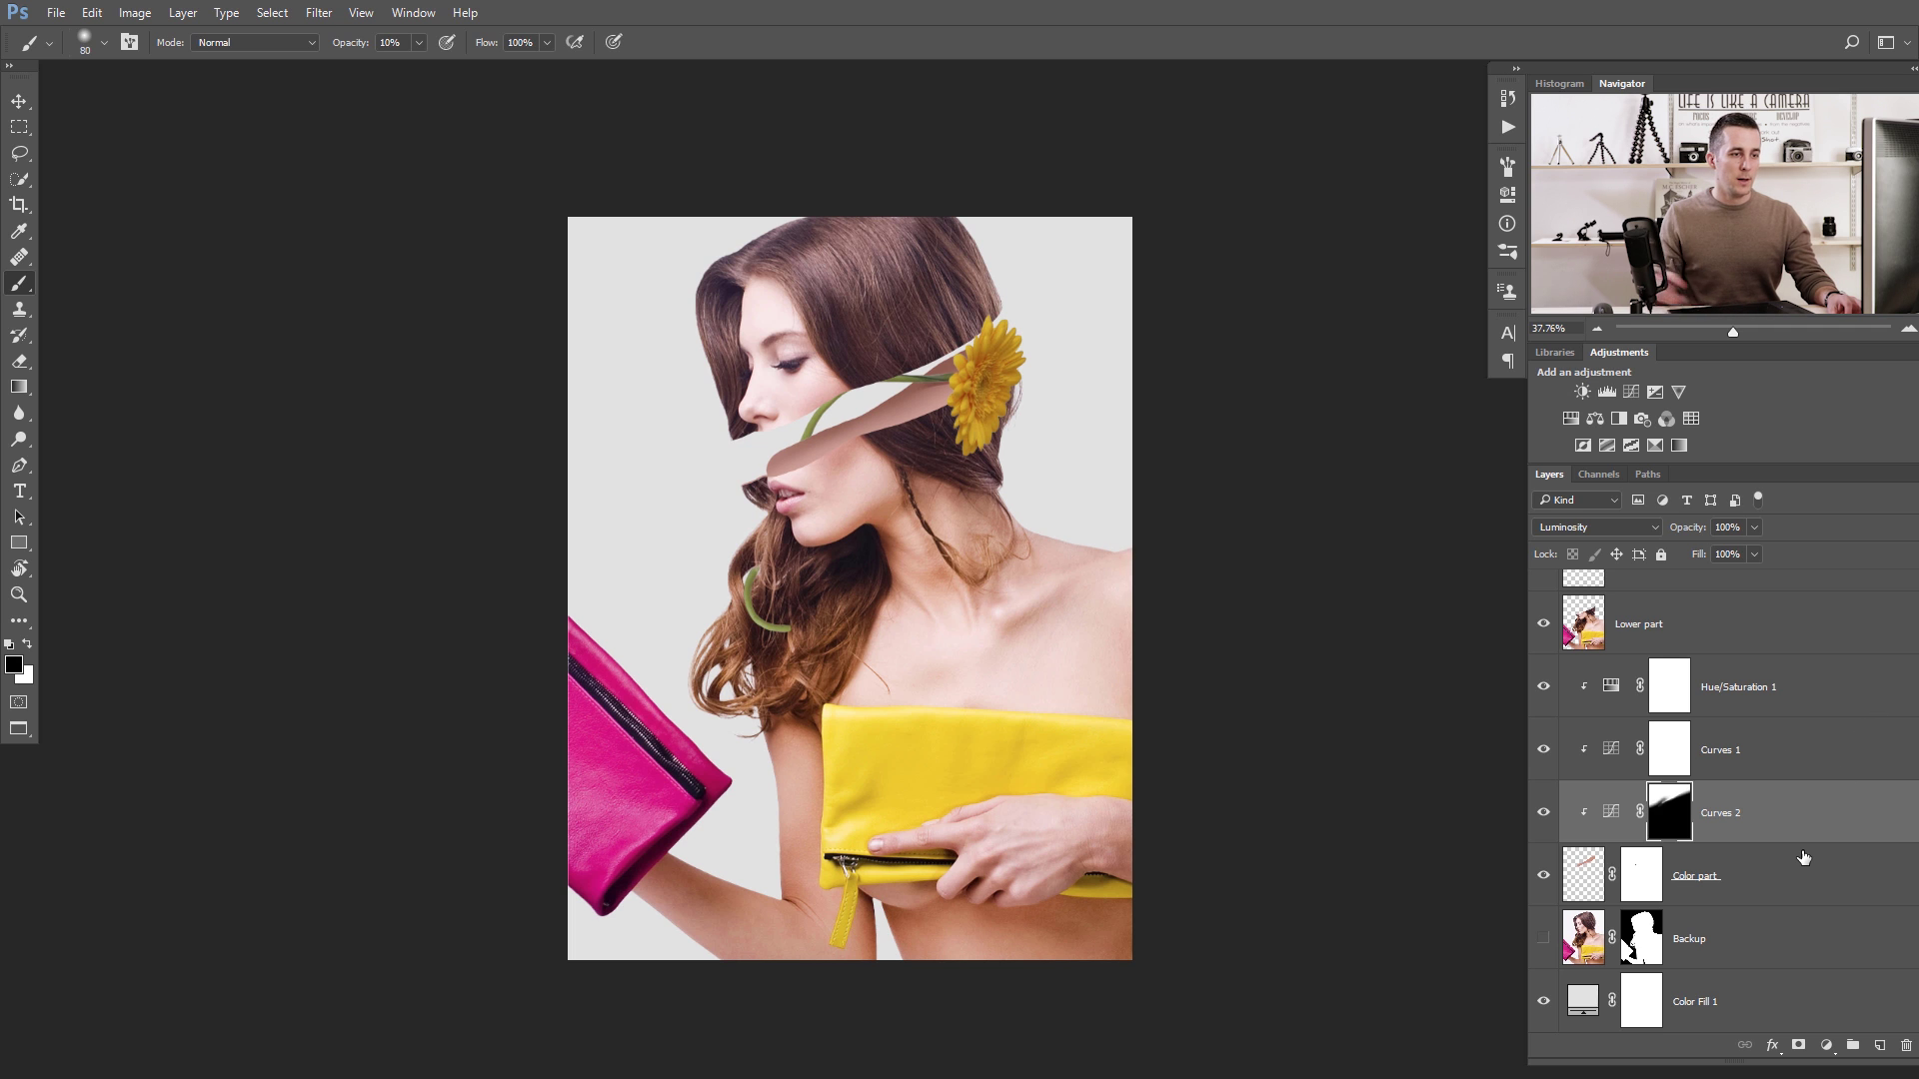
Recolour the Color Fill 1 background to pale blue #d3e1ea.
double_click(1587, 1003)
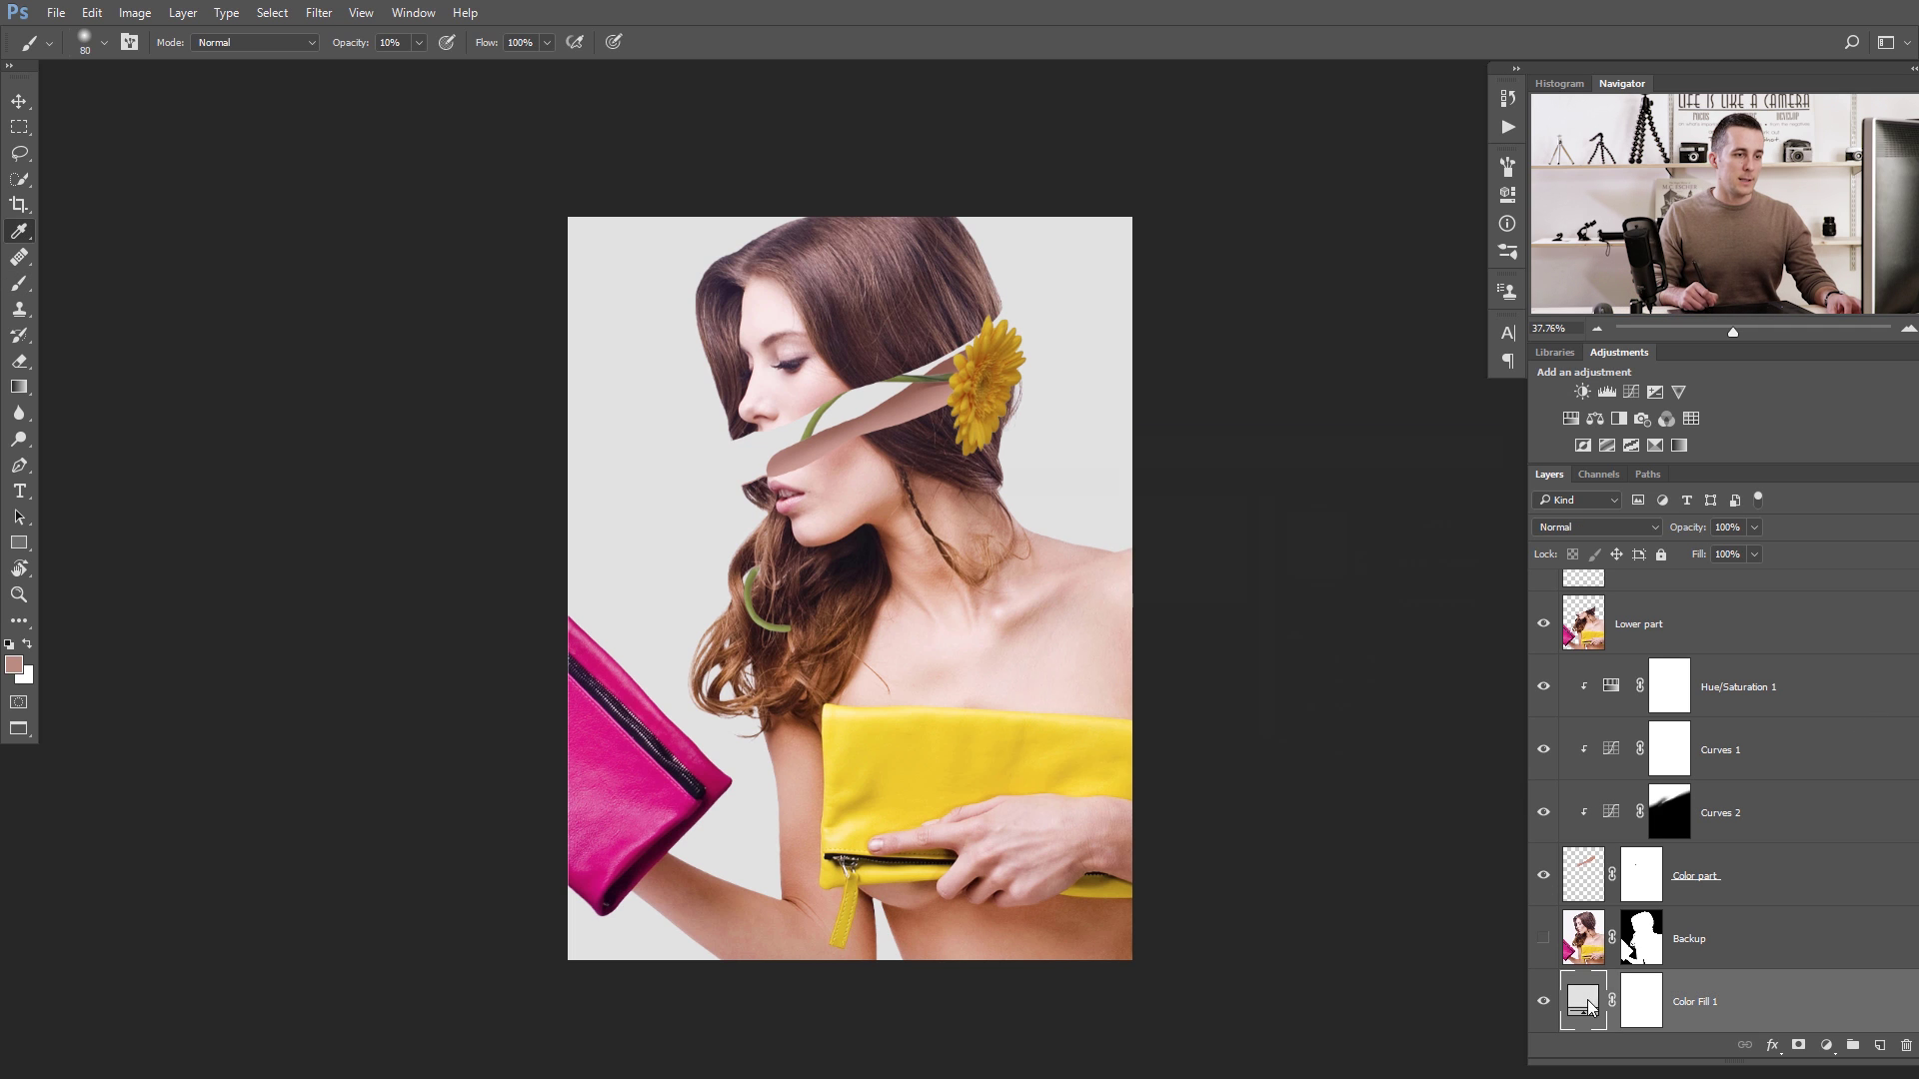
left_click(1272, 608)
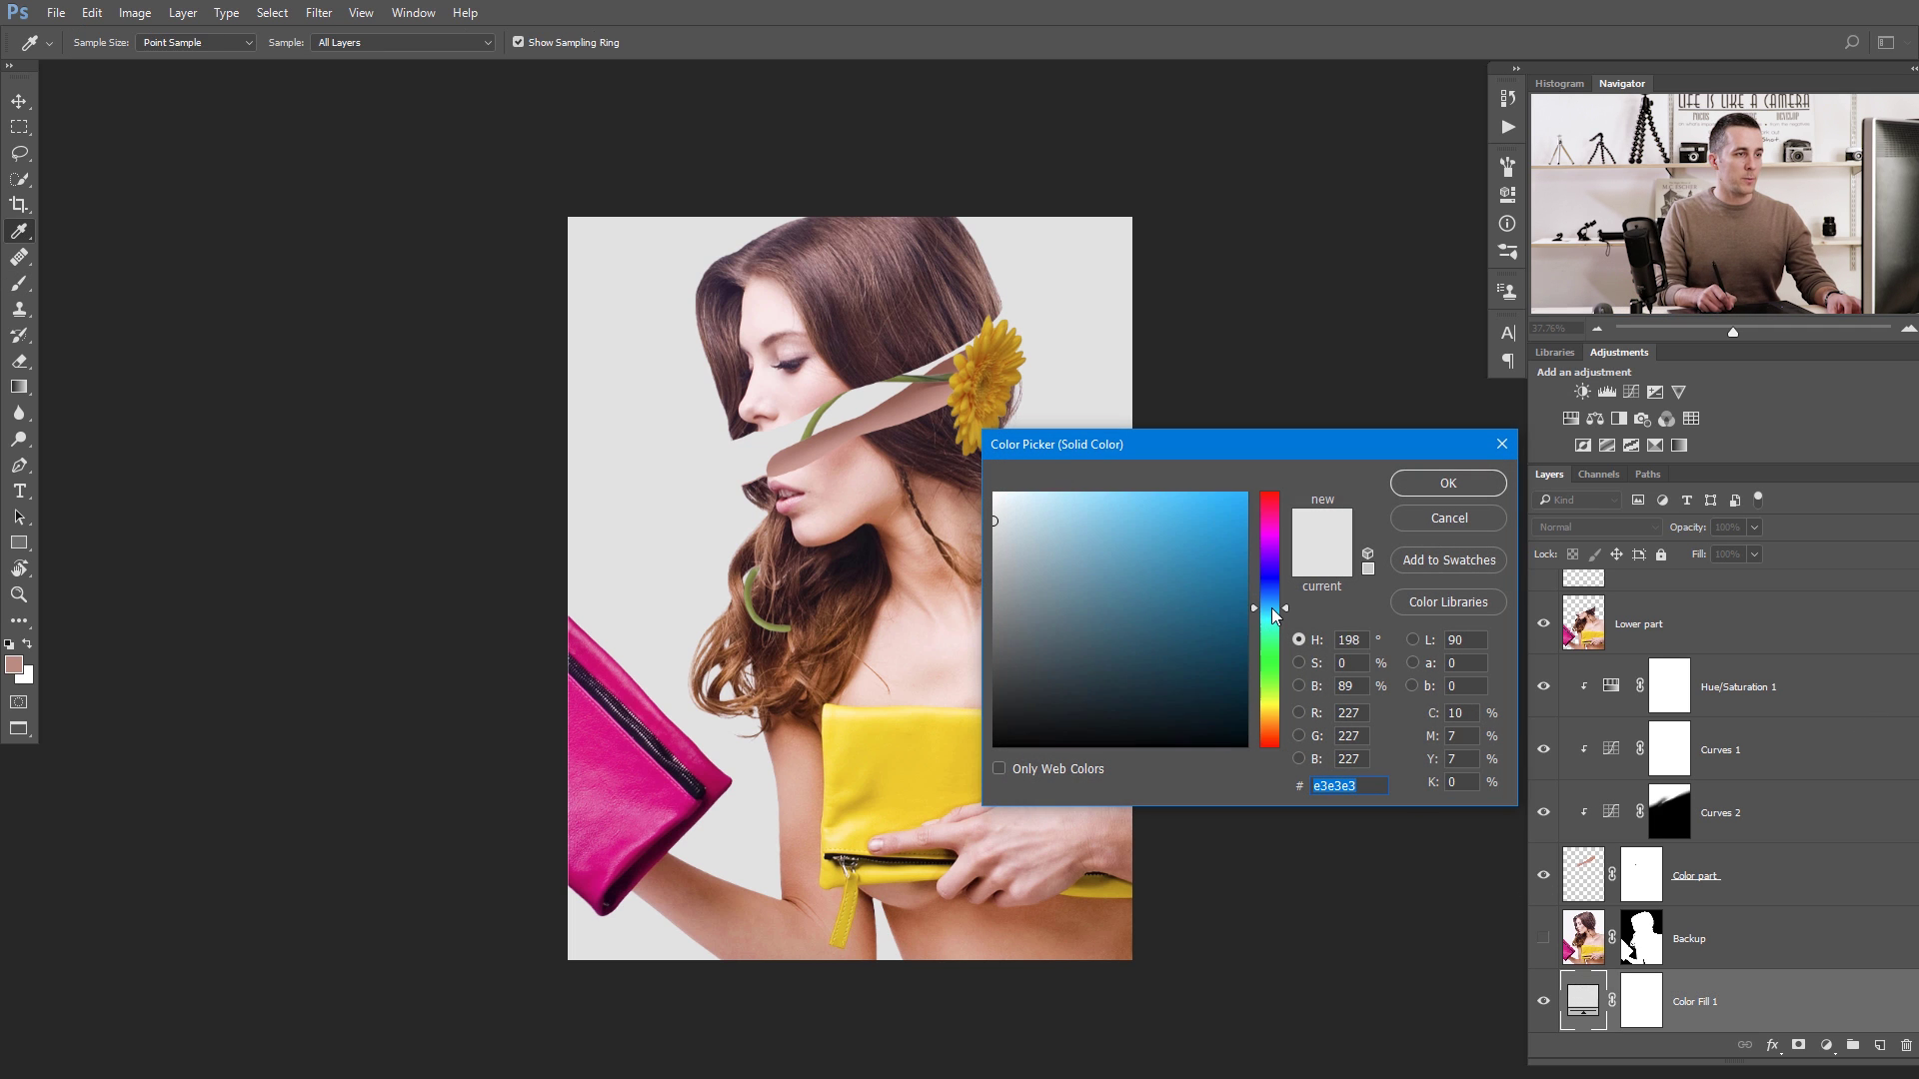
left_click_drag(1271, 608, 1271, 602)
left_click_drag(1114, 530, 1032, 515)
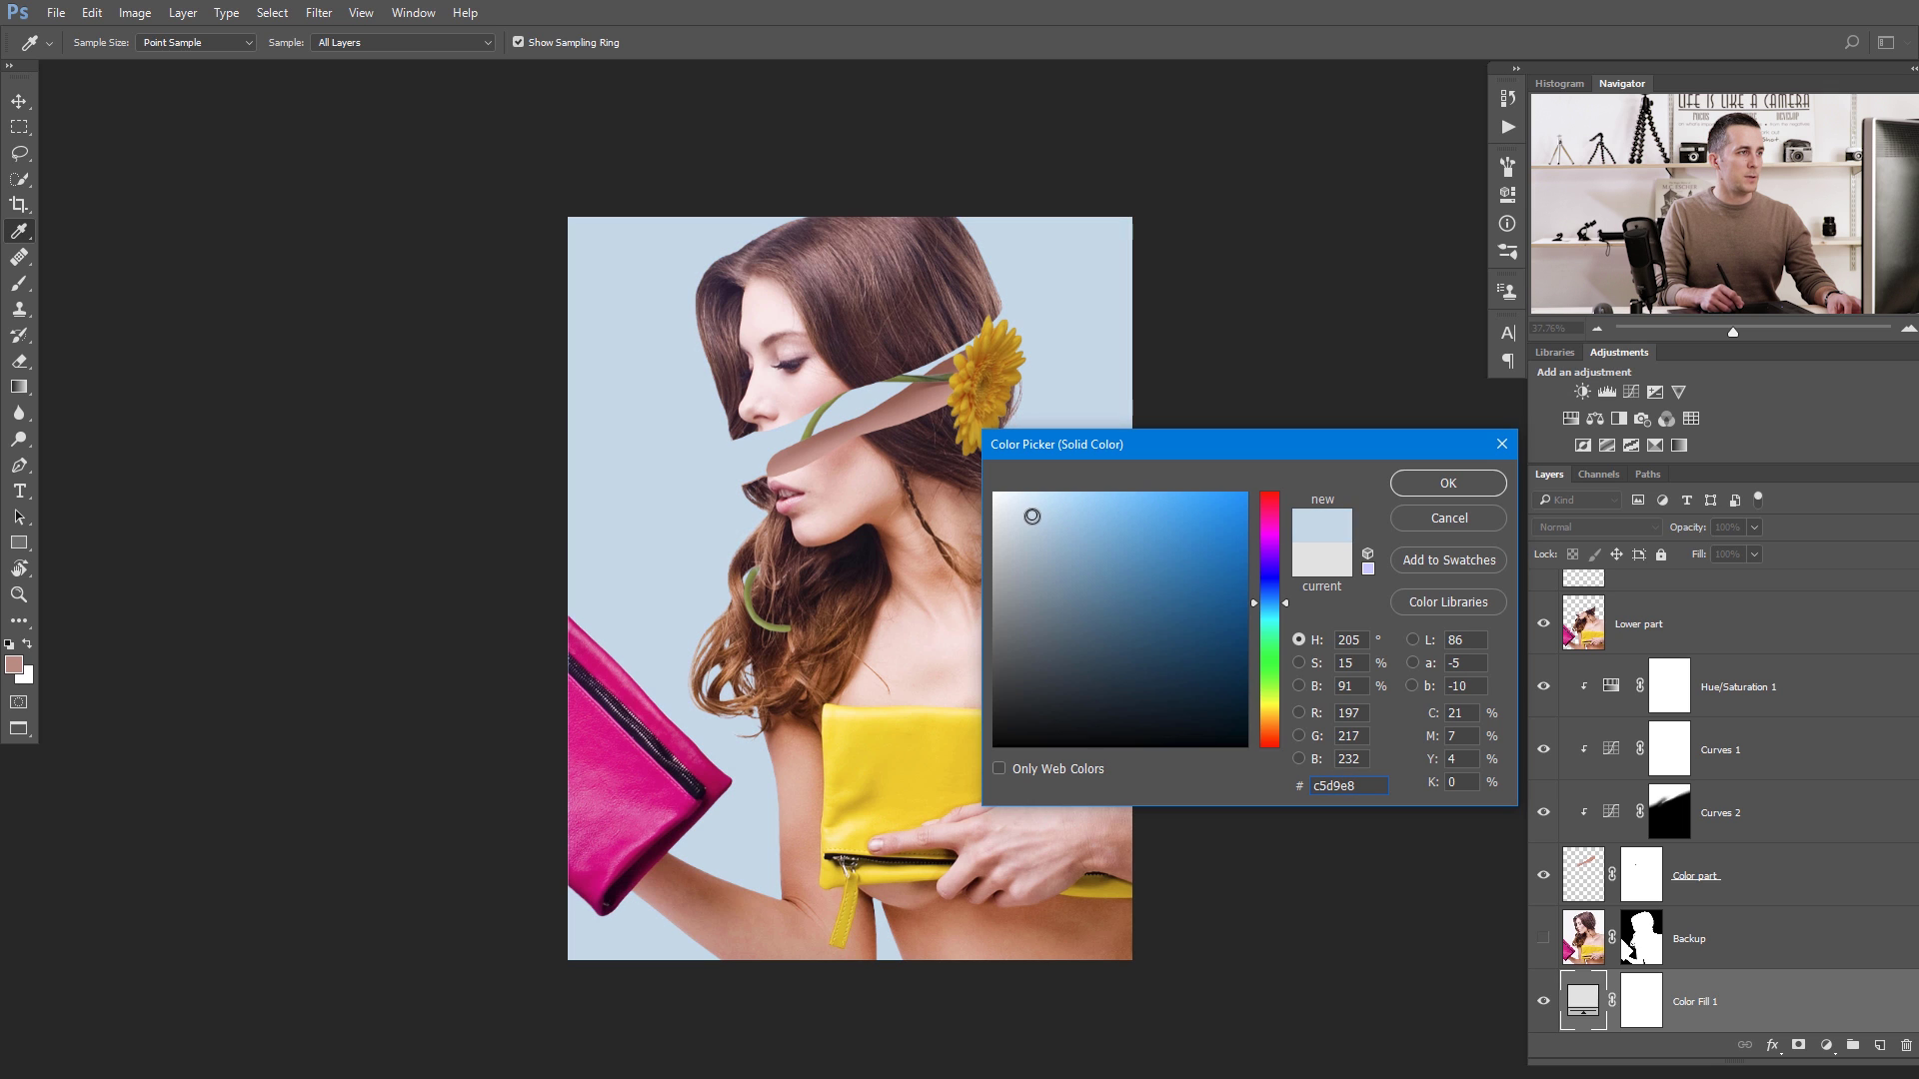
left_click_drag(1151, 444, 1380, 381)
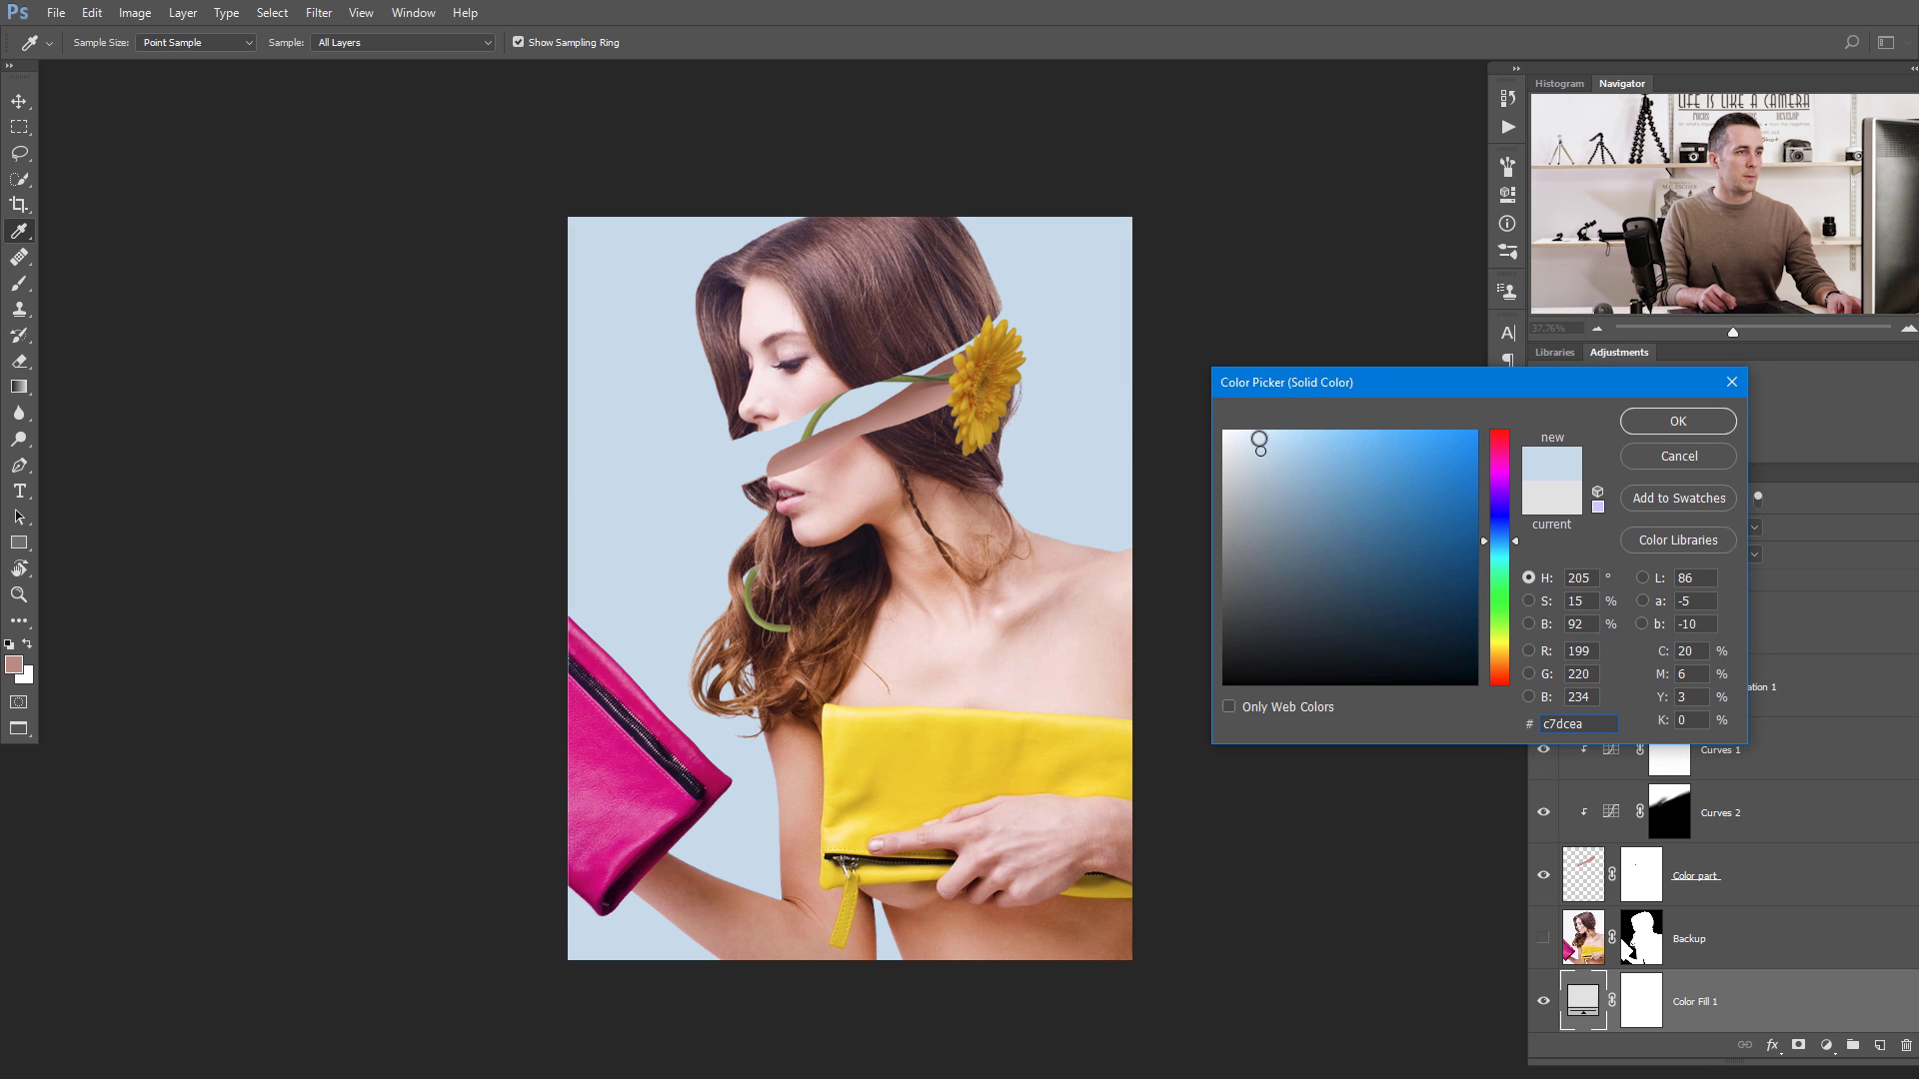
left_click_drag(1259, 451, 1258, 452)
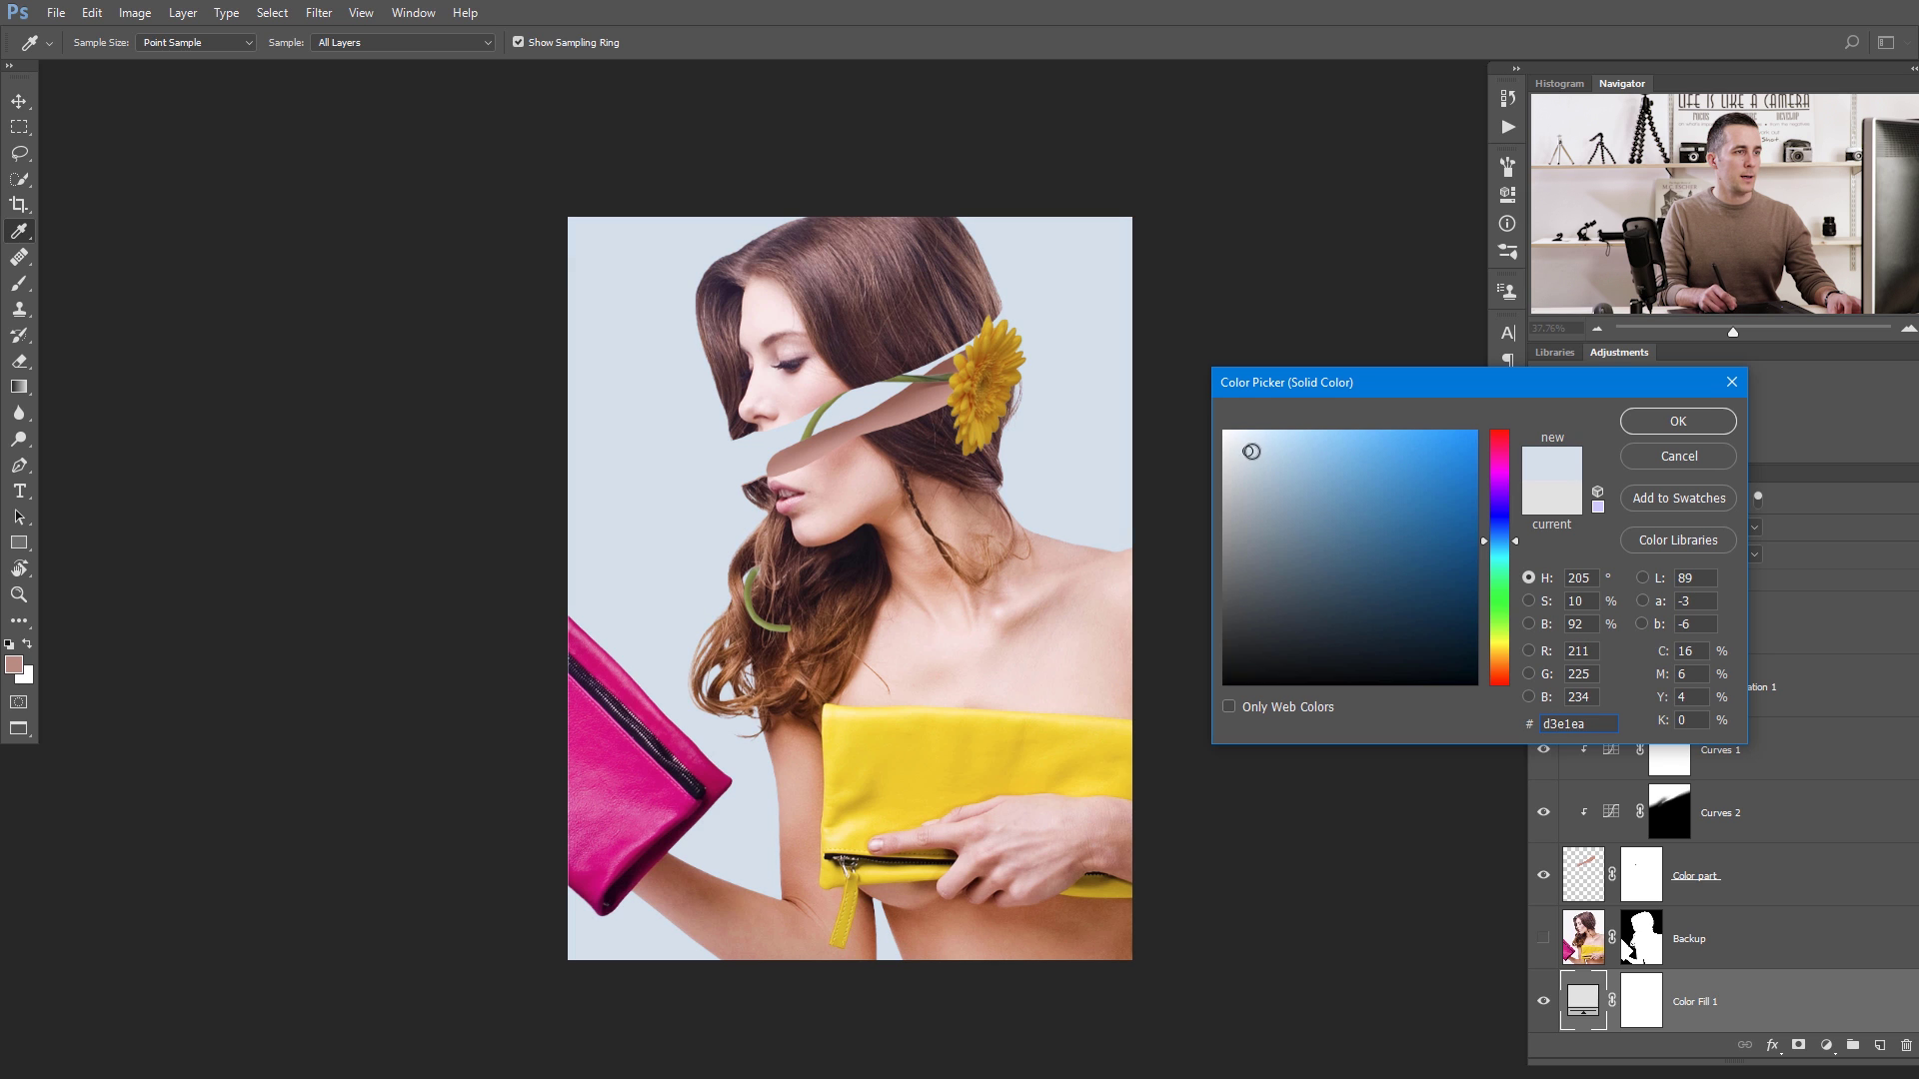
left_click(1701, 420)
Add a Curves adjustment above Color Fill 1 and darken the background with a curve point at input 166, output 84.
left_click(1826, 1045)
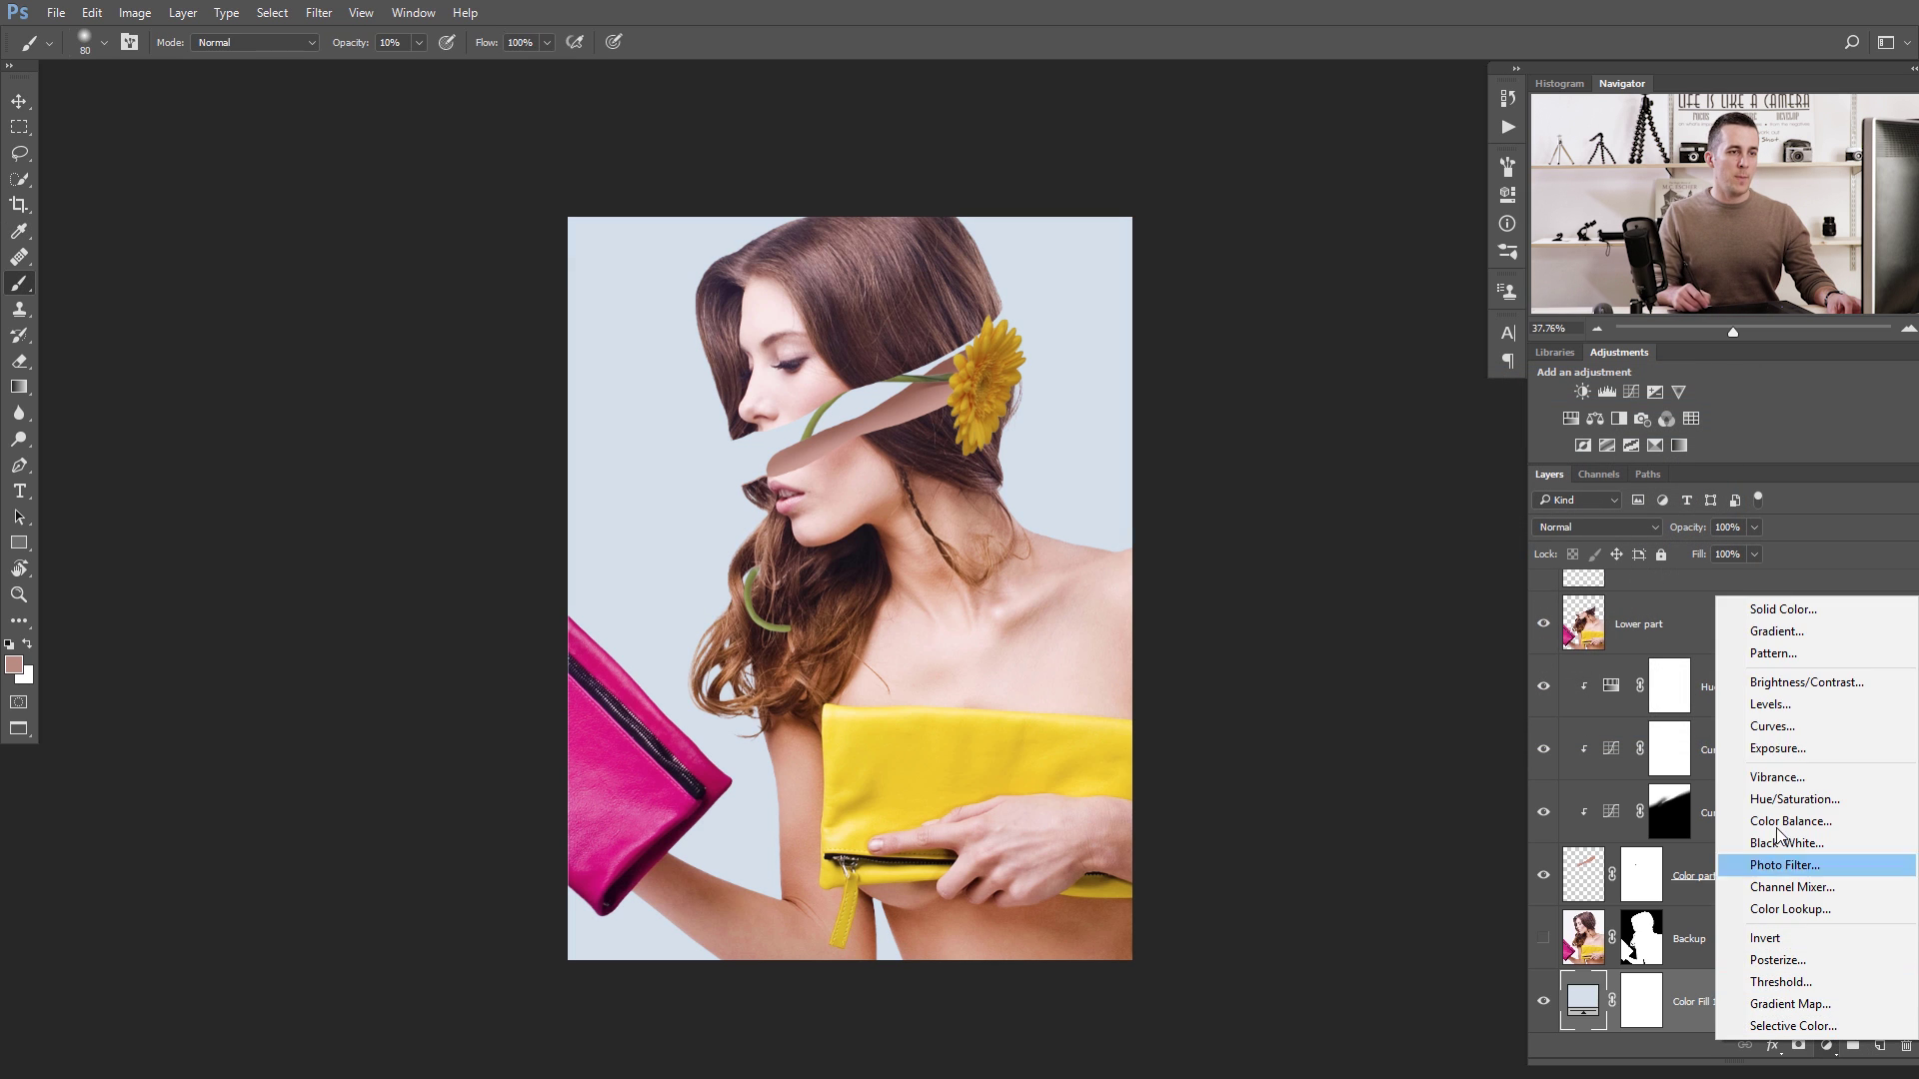
left_click(1779, 728)
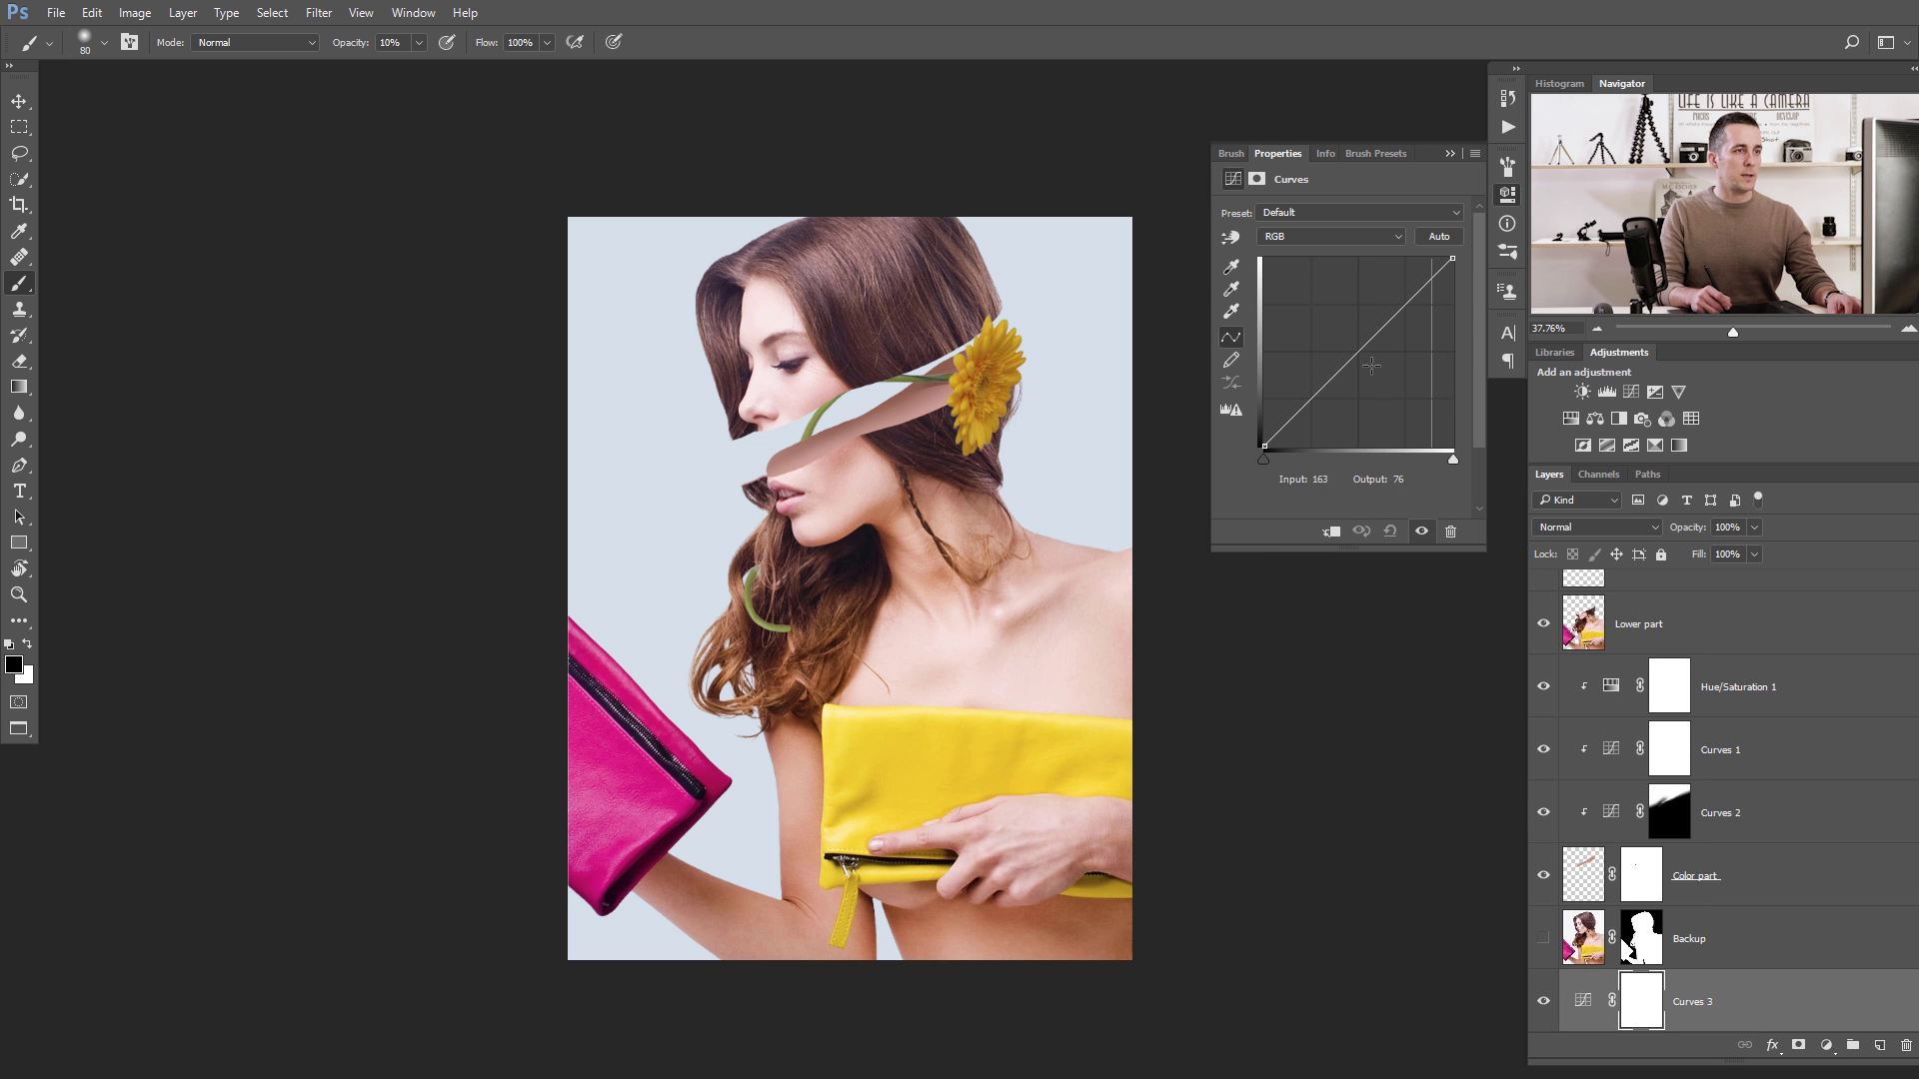
left_click_drag(1371, 366, 1386, 384)
Draw a large elliptical selection around the woman, fill it with black on the Curves 3 mask, and deselect.
left_click(20, 130)
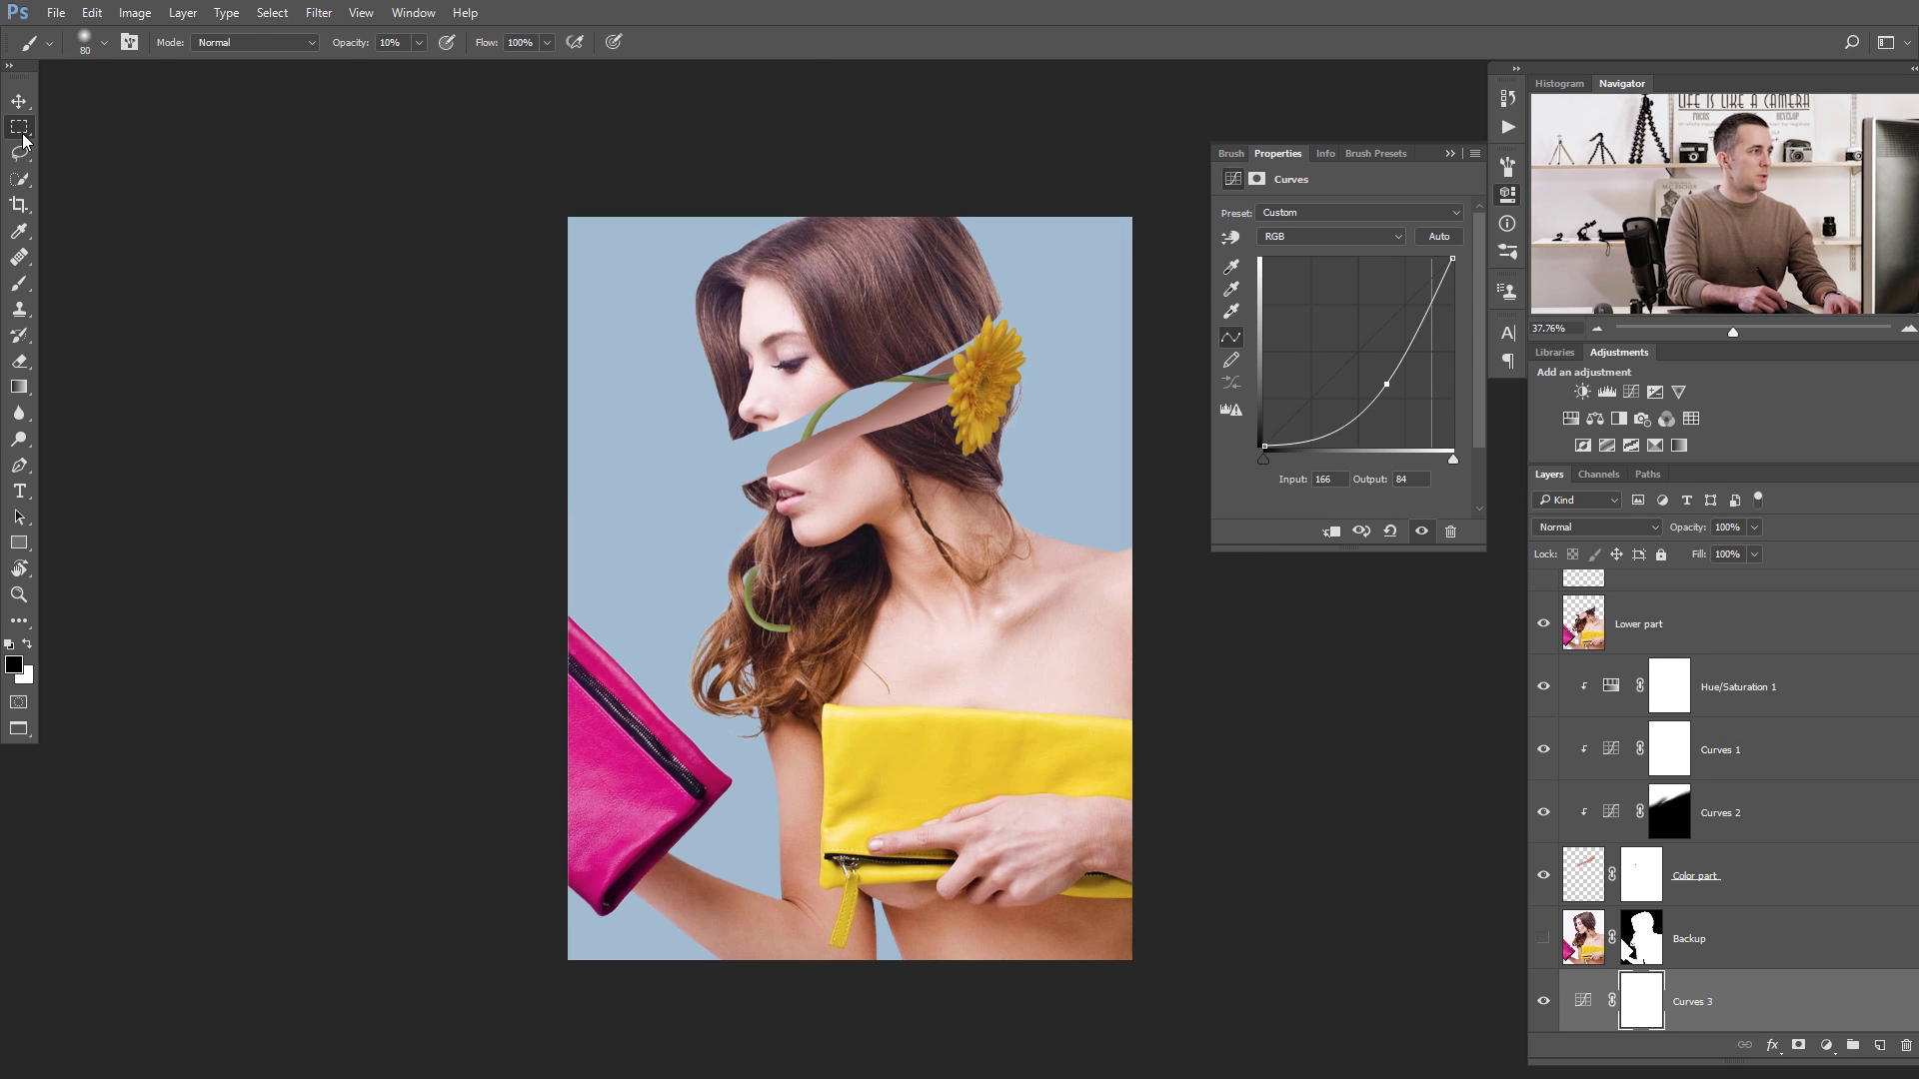
right_click(23, 140)
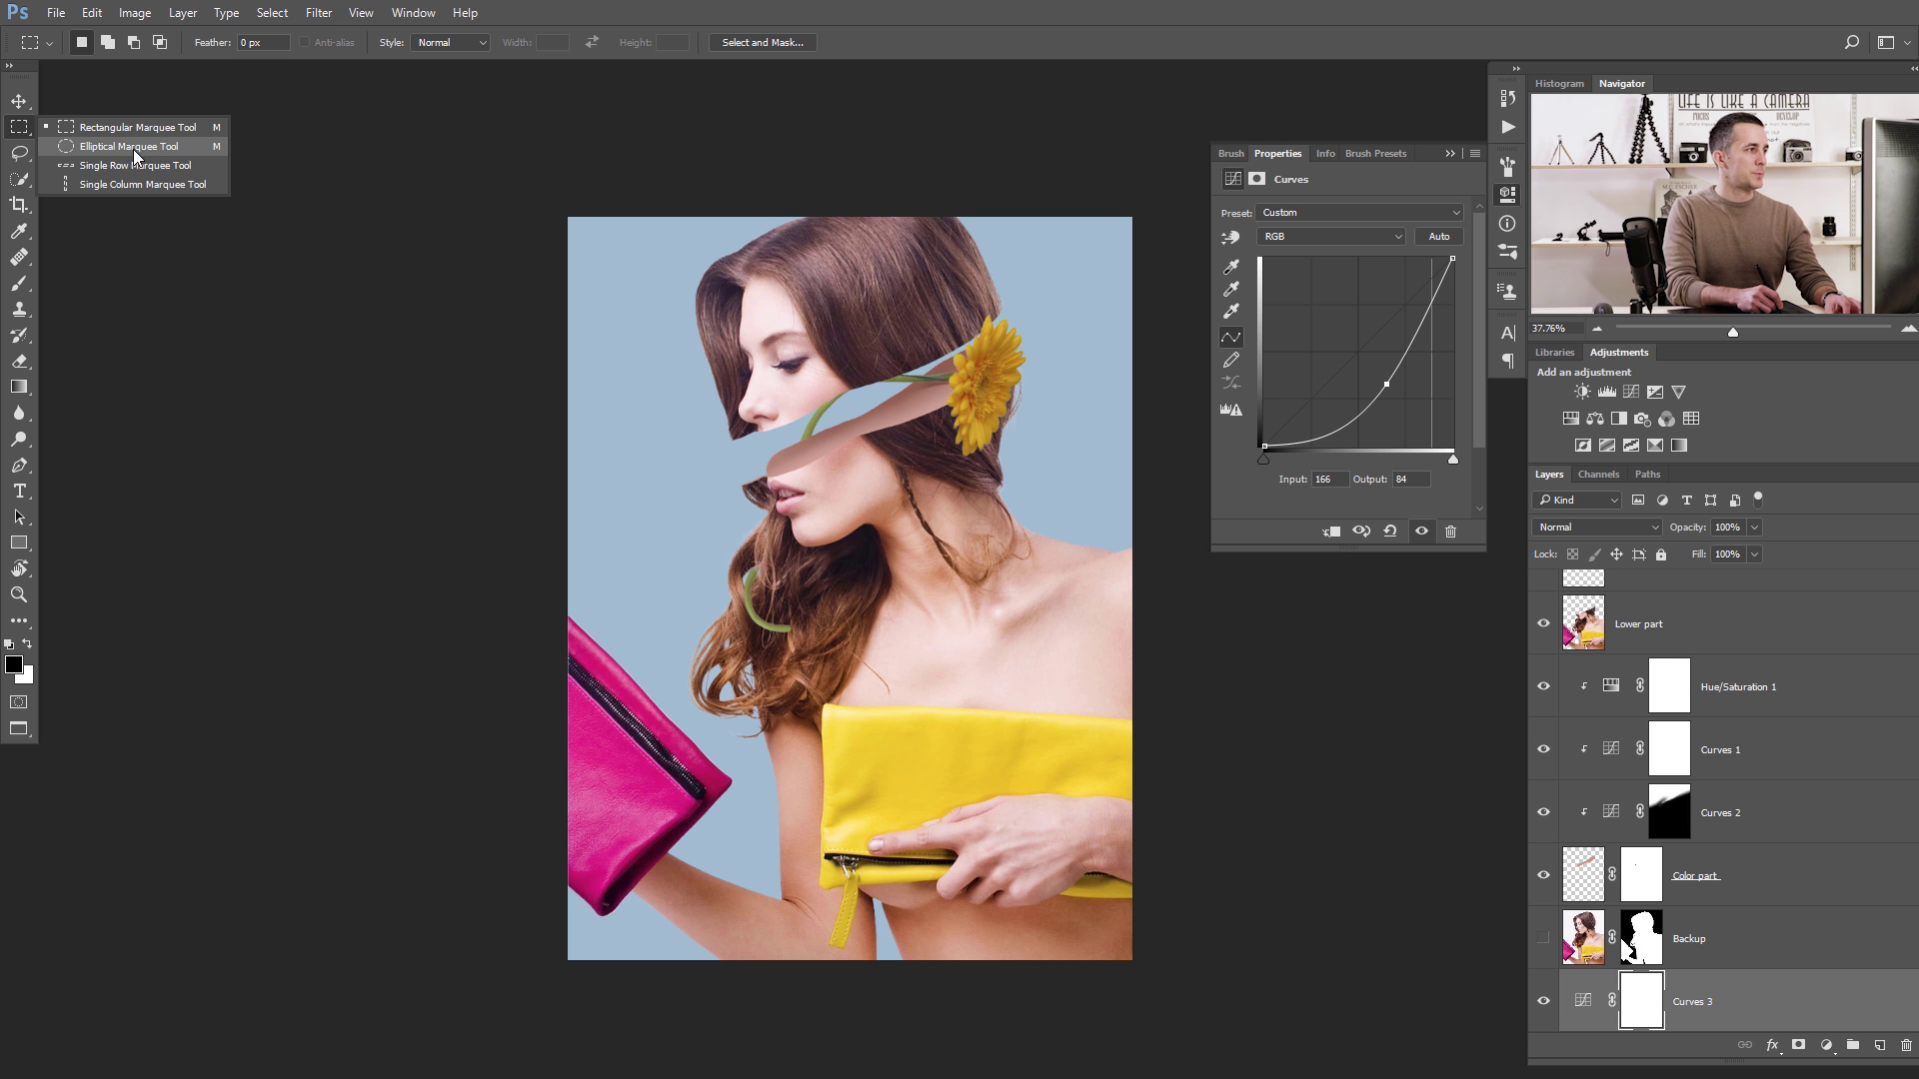
left_click(130, 148)
left_click_drag(661, 294, 1069, 907)
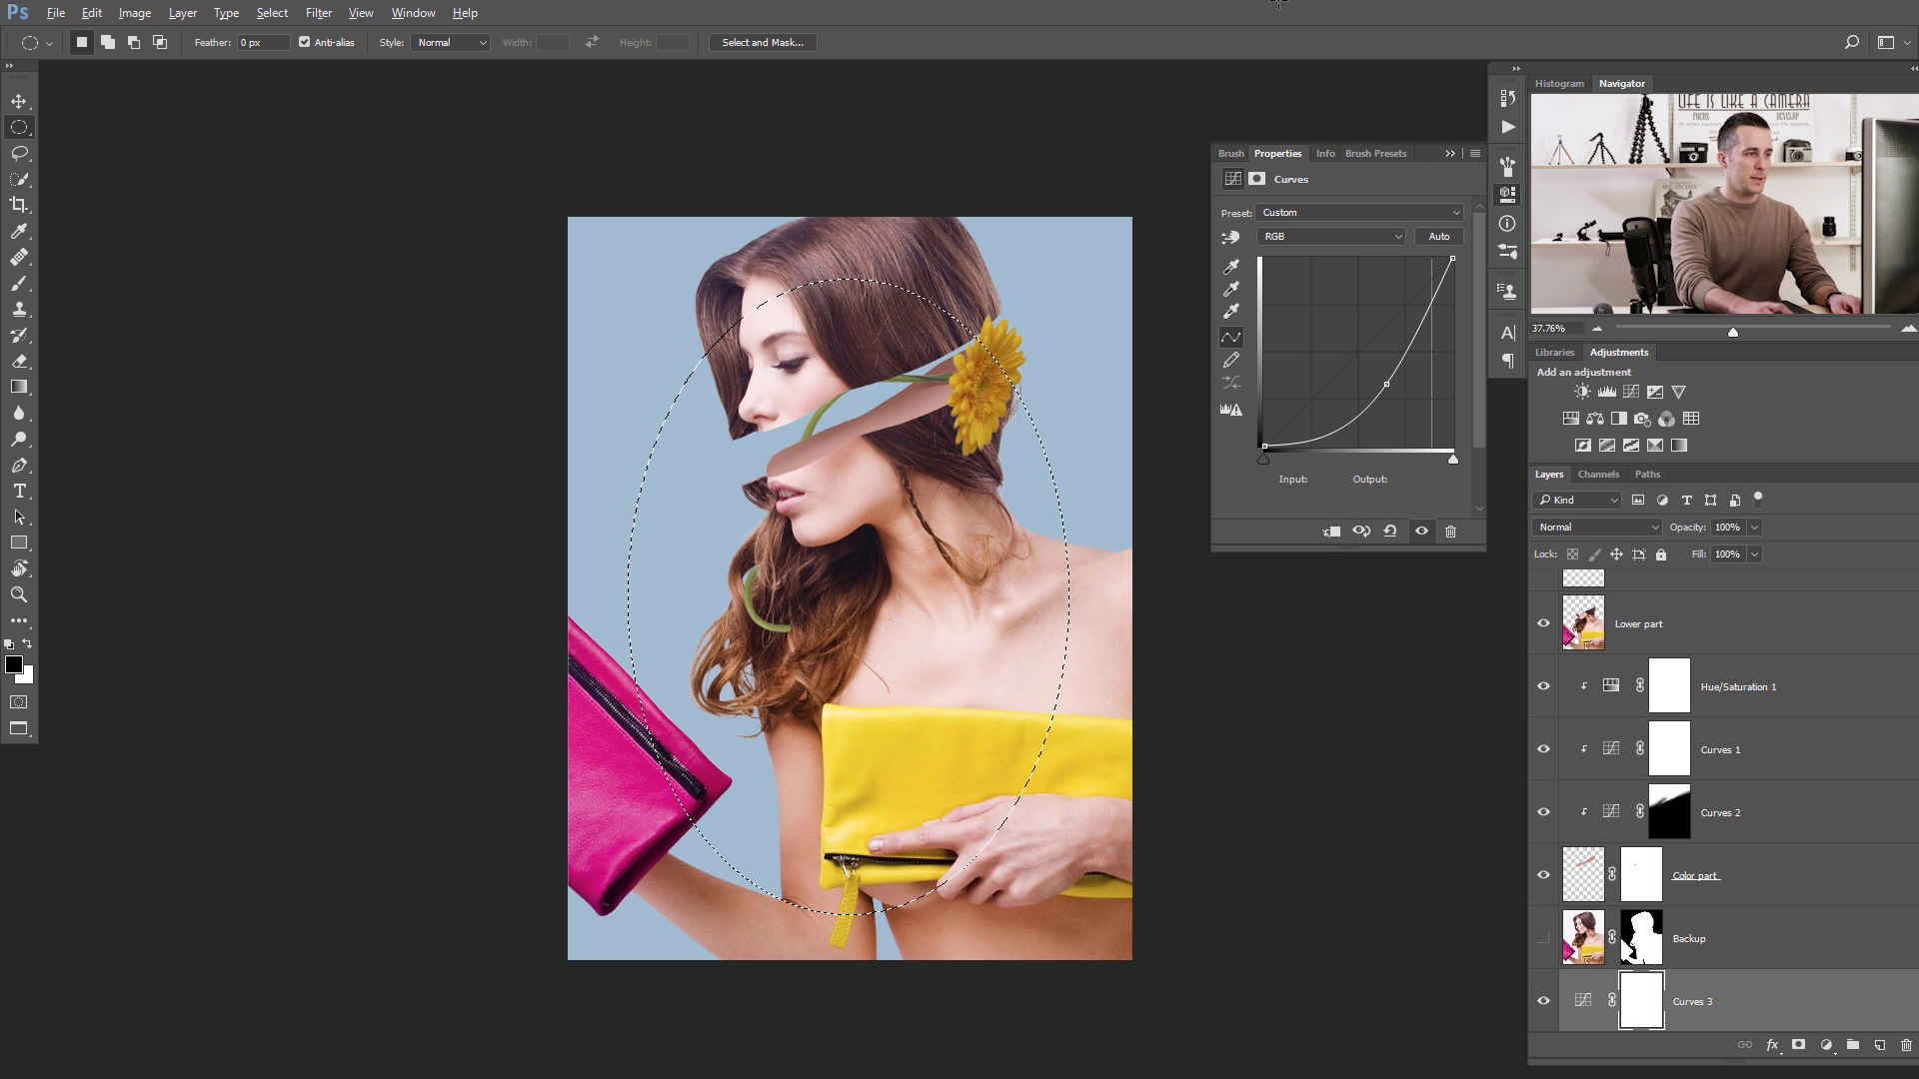
key("alt+BackSpace")
left_click(1451, 154)
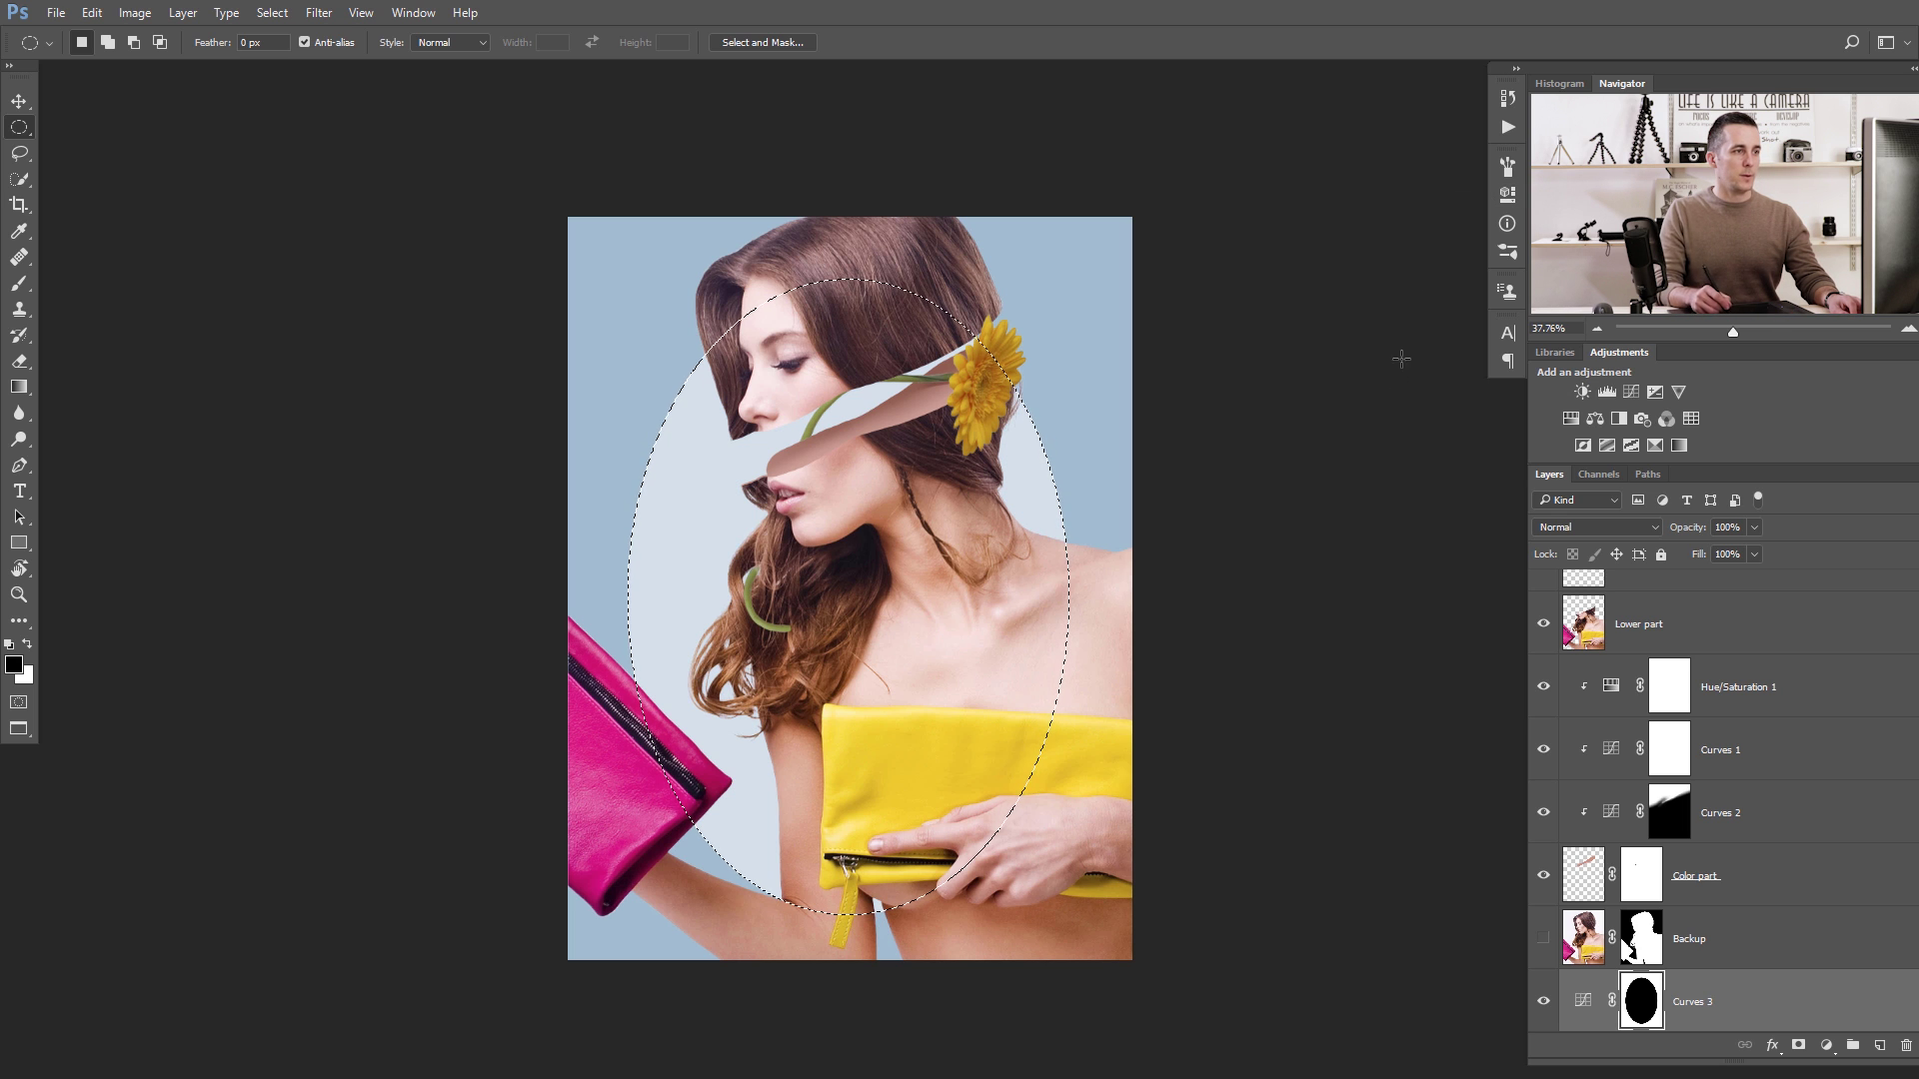
key("ctrl+d")
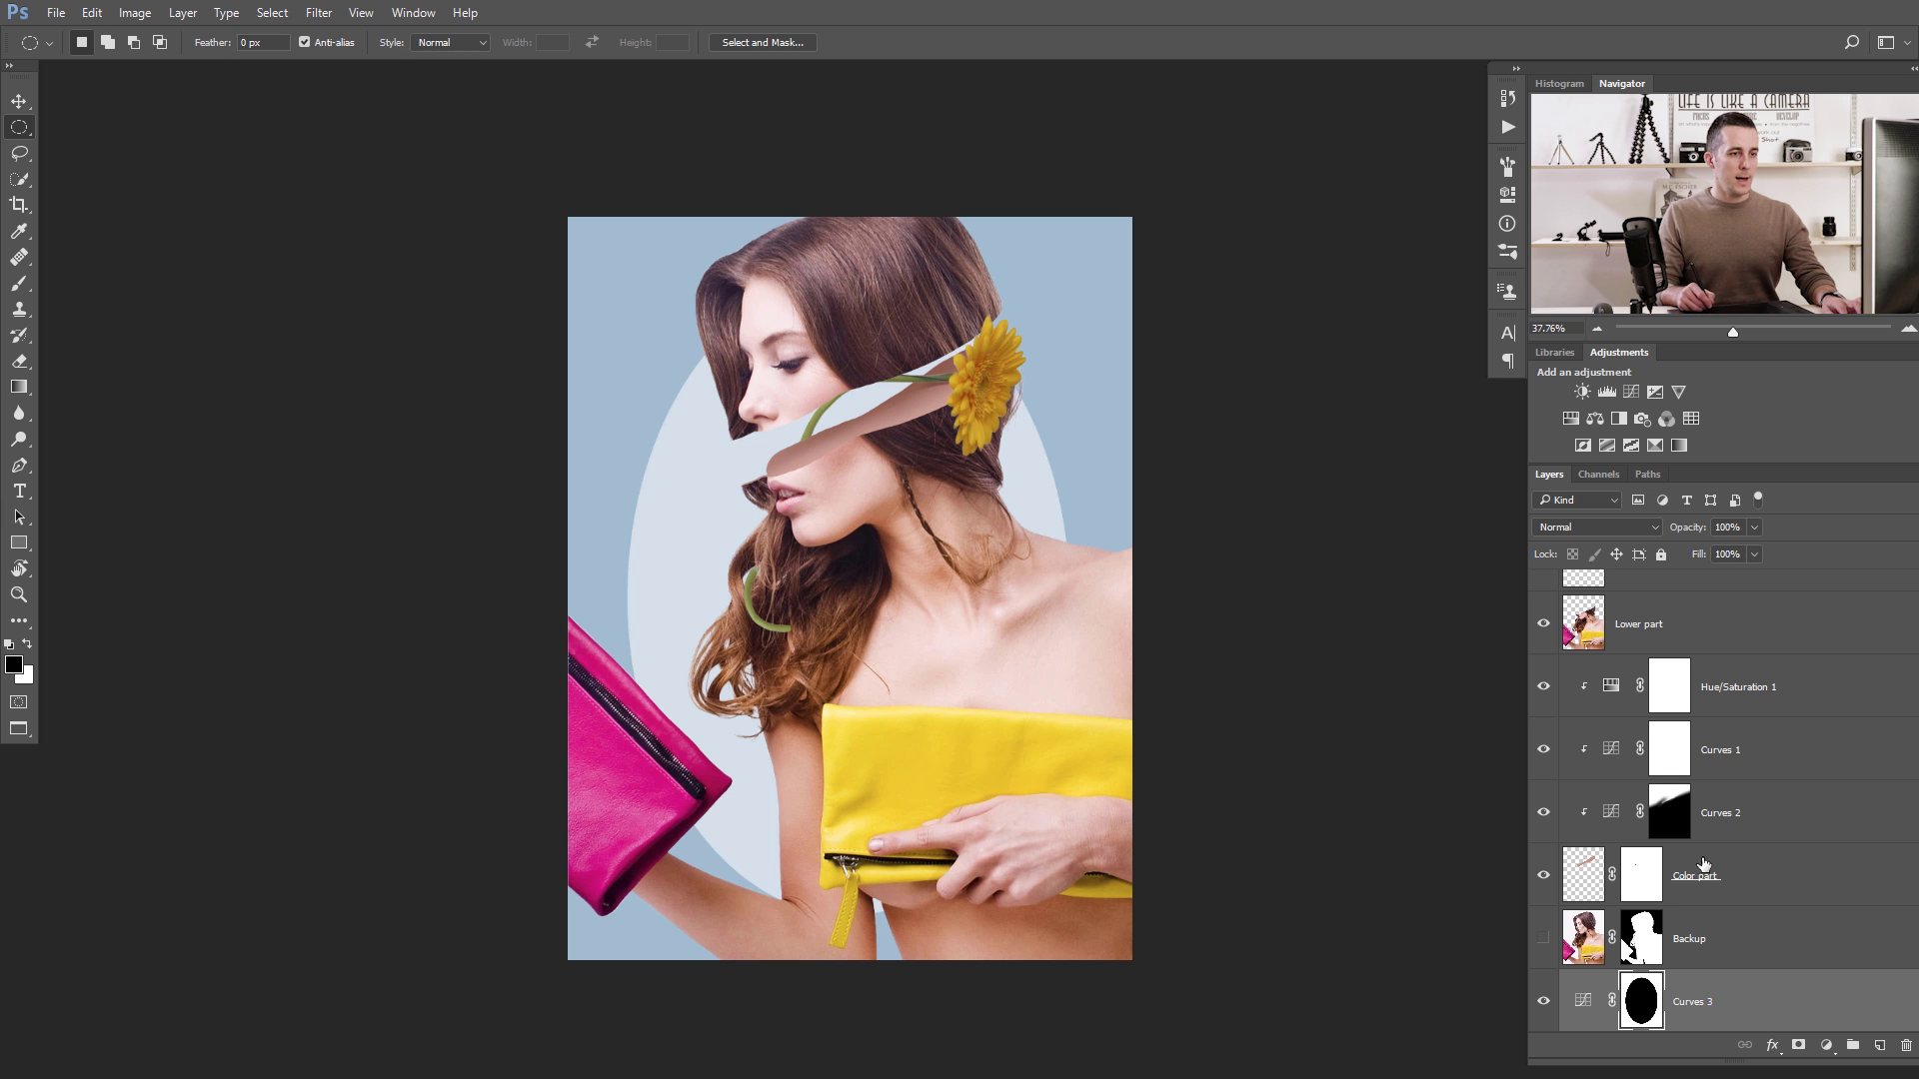
Feather the Curves 3 mask heavily to blend the ellipse into a soft background vignette.
double_click(1650, 1005)
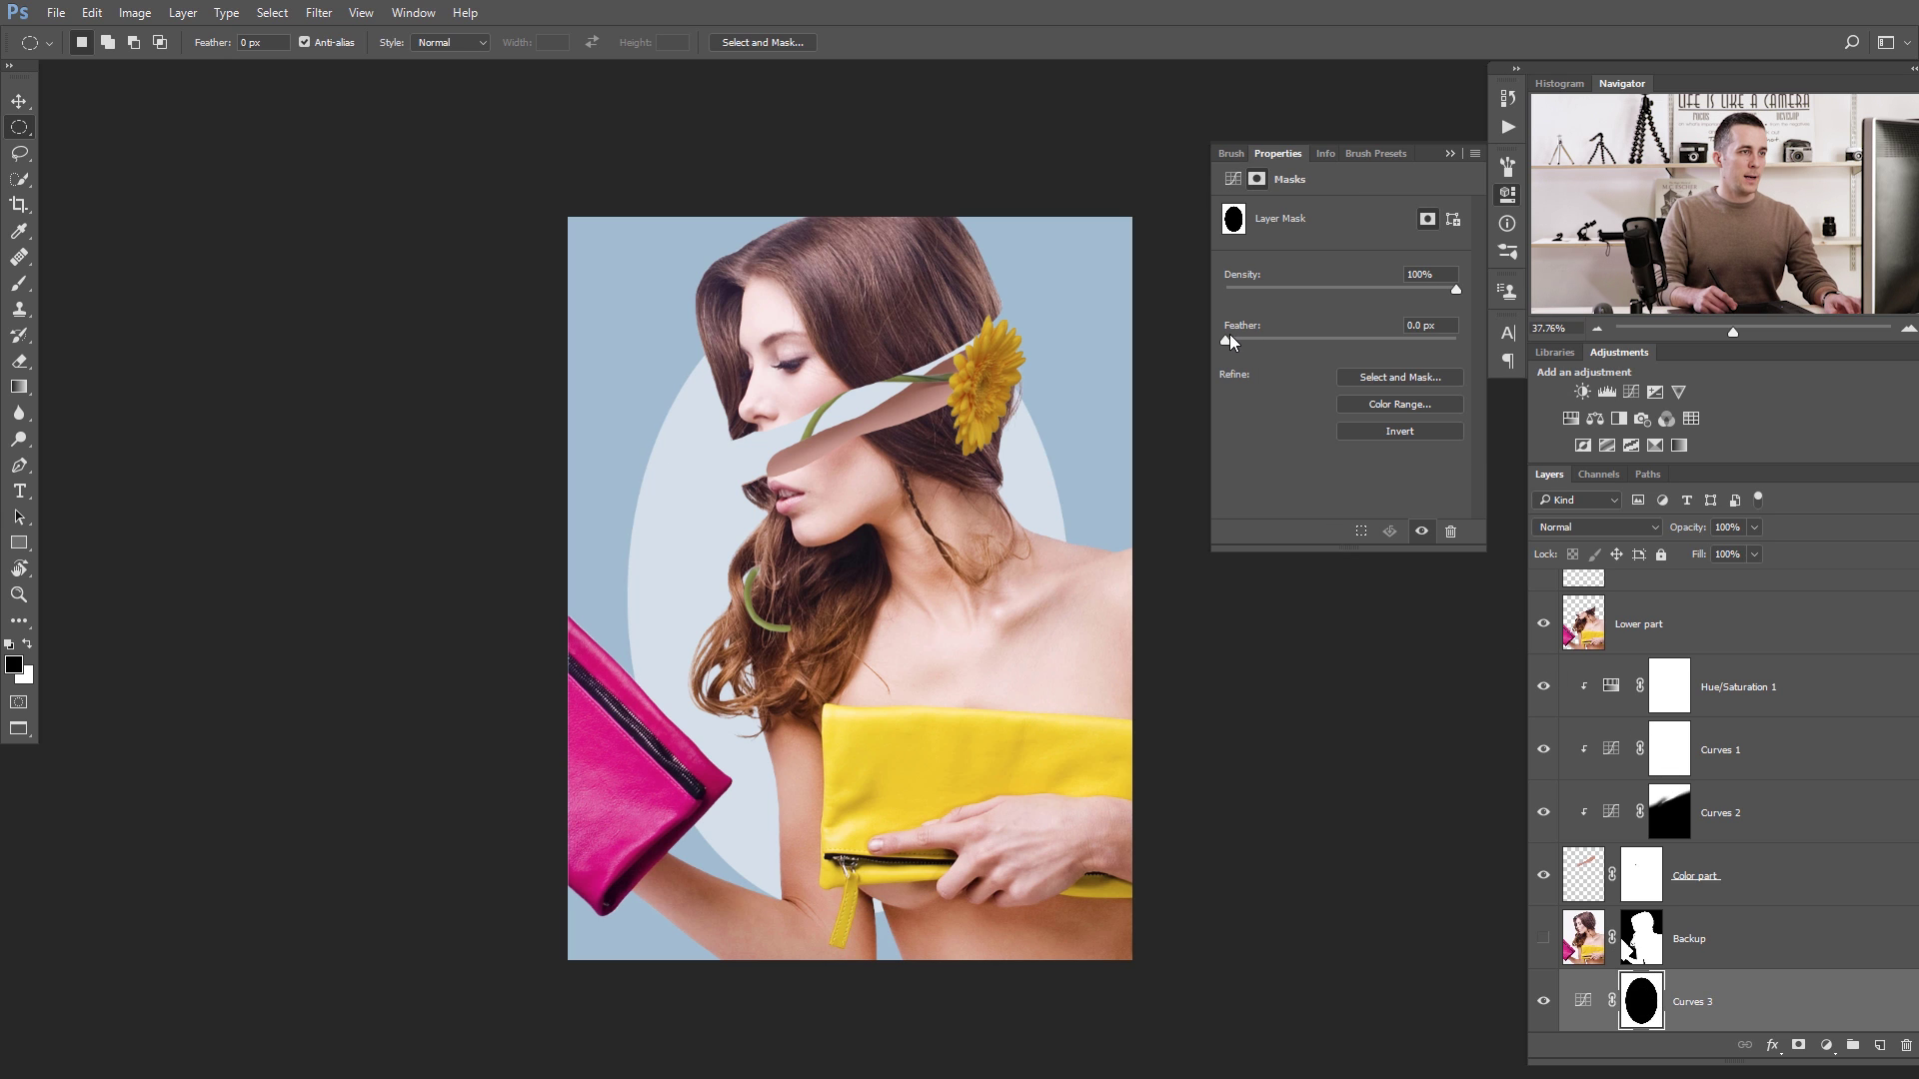
left_click_drag(1231, 340, 1383, 339)
left_click(1449, 153)
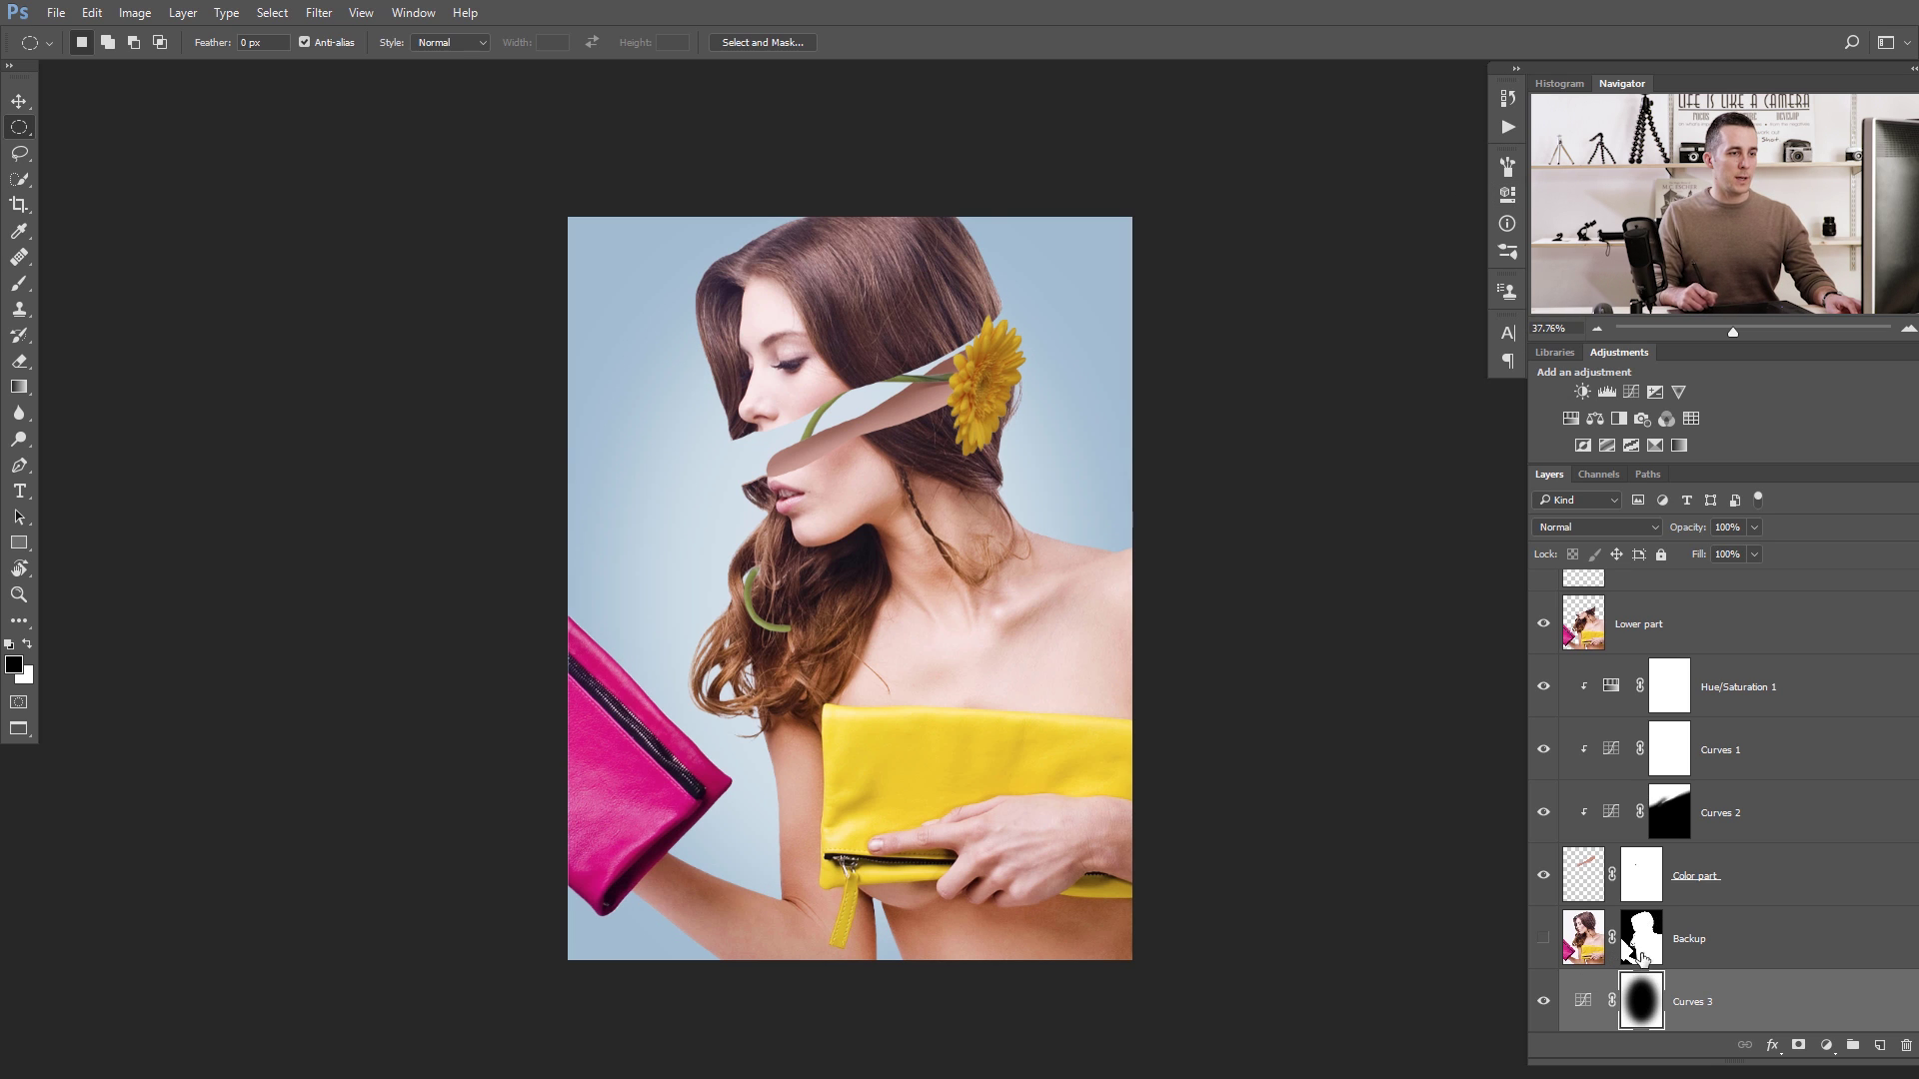
Adjust the Color Fill 1 background to a slightly lighter blue, #d8e3eb.
scroll(1868, 787, "down", 1)
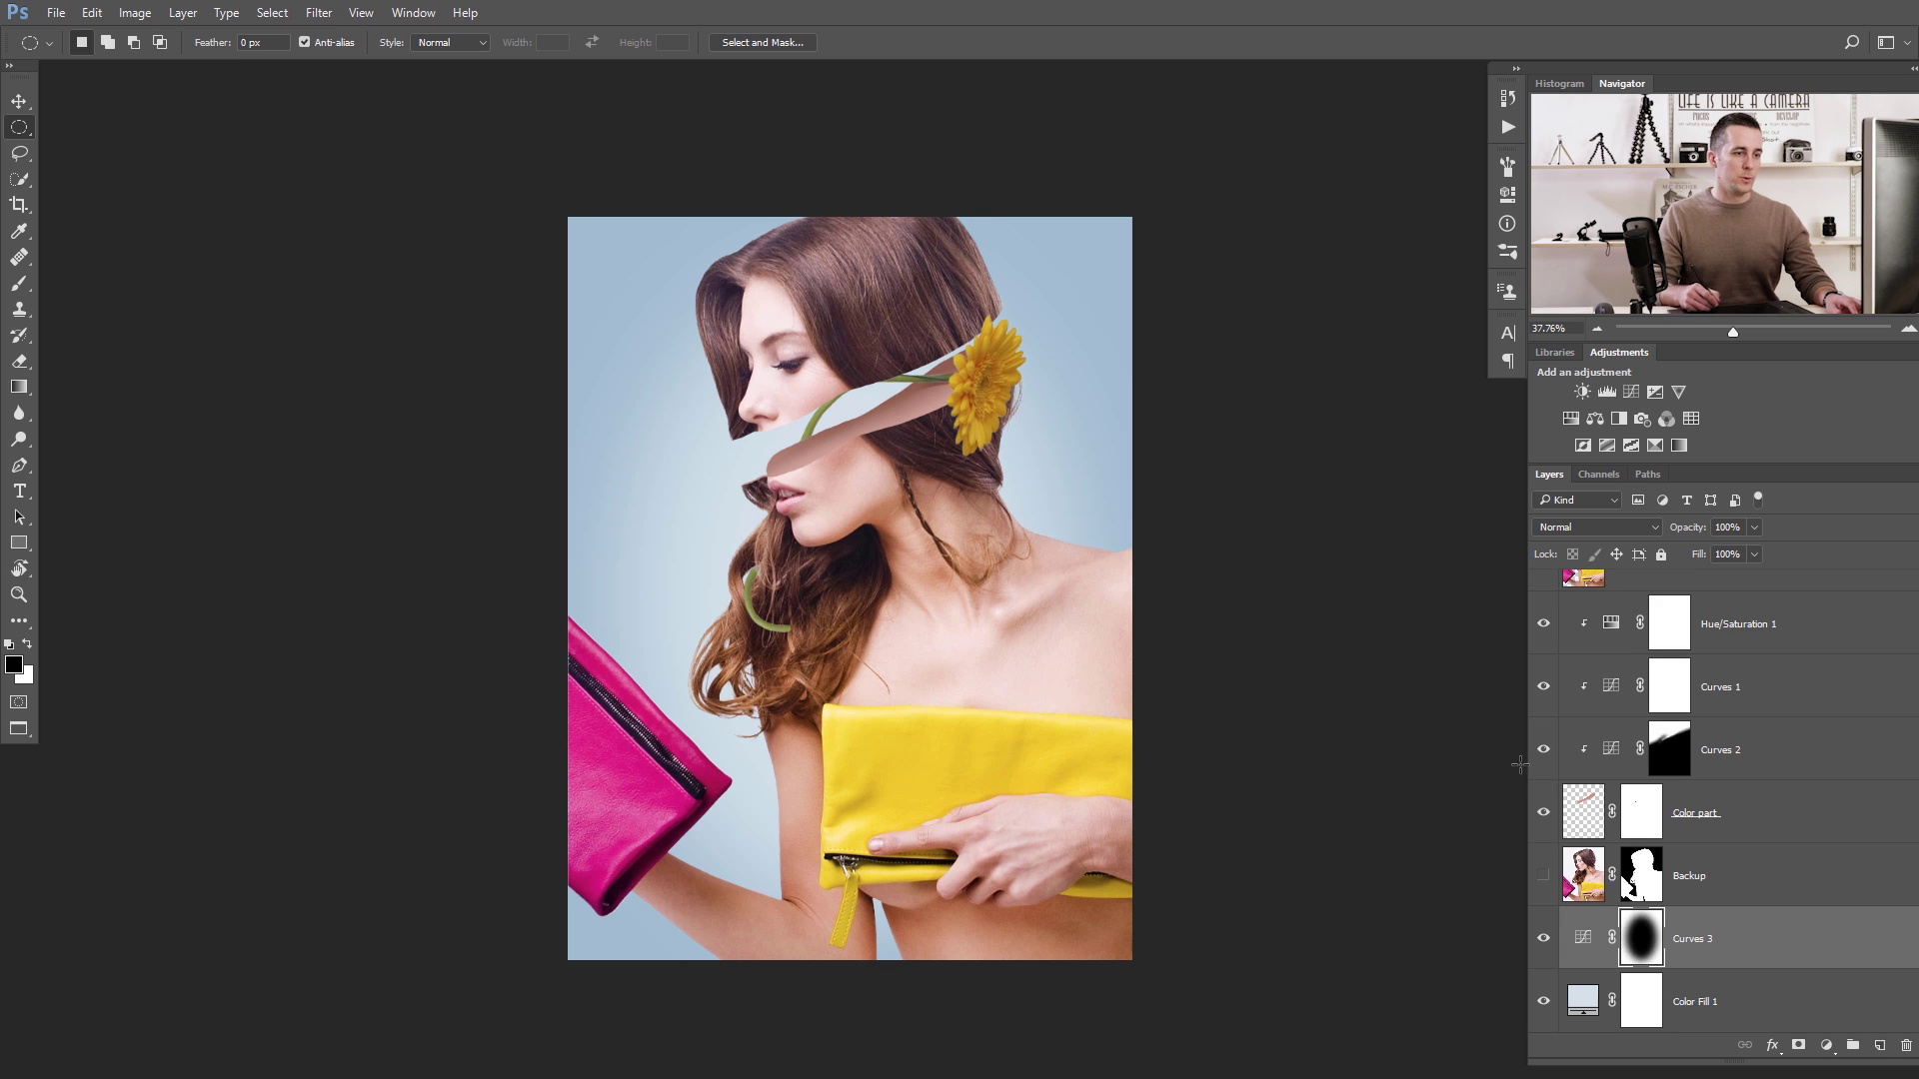
left_click(1589, 994)
double_click(1590, 994)
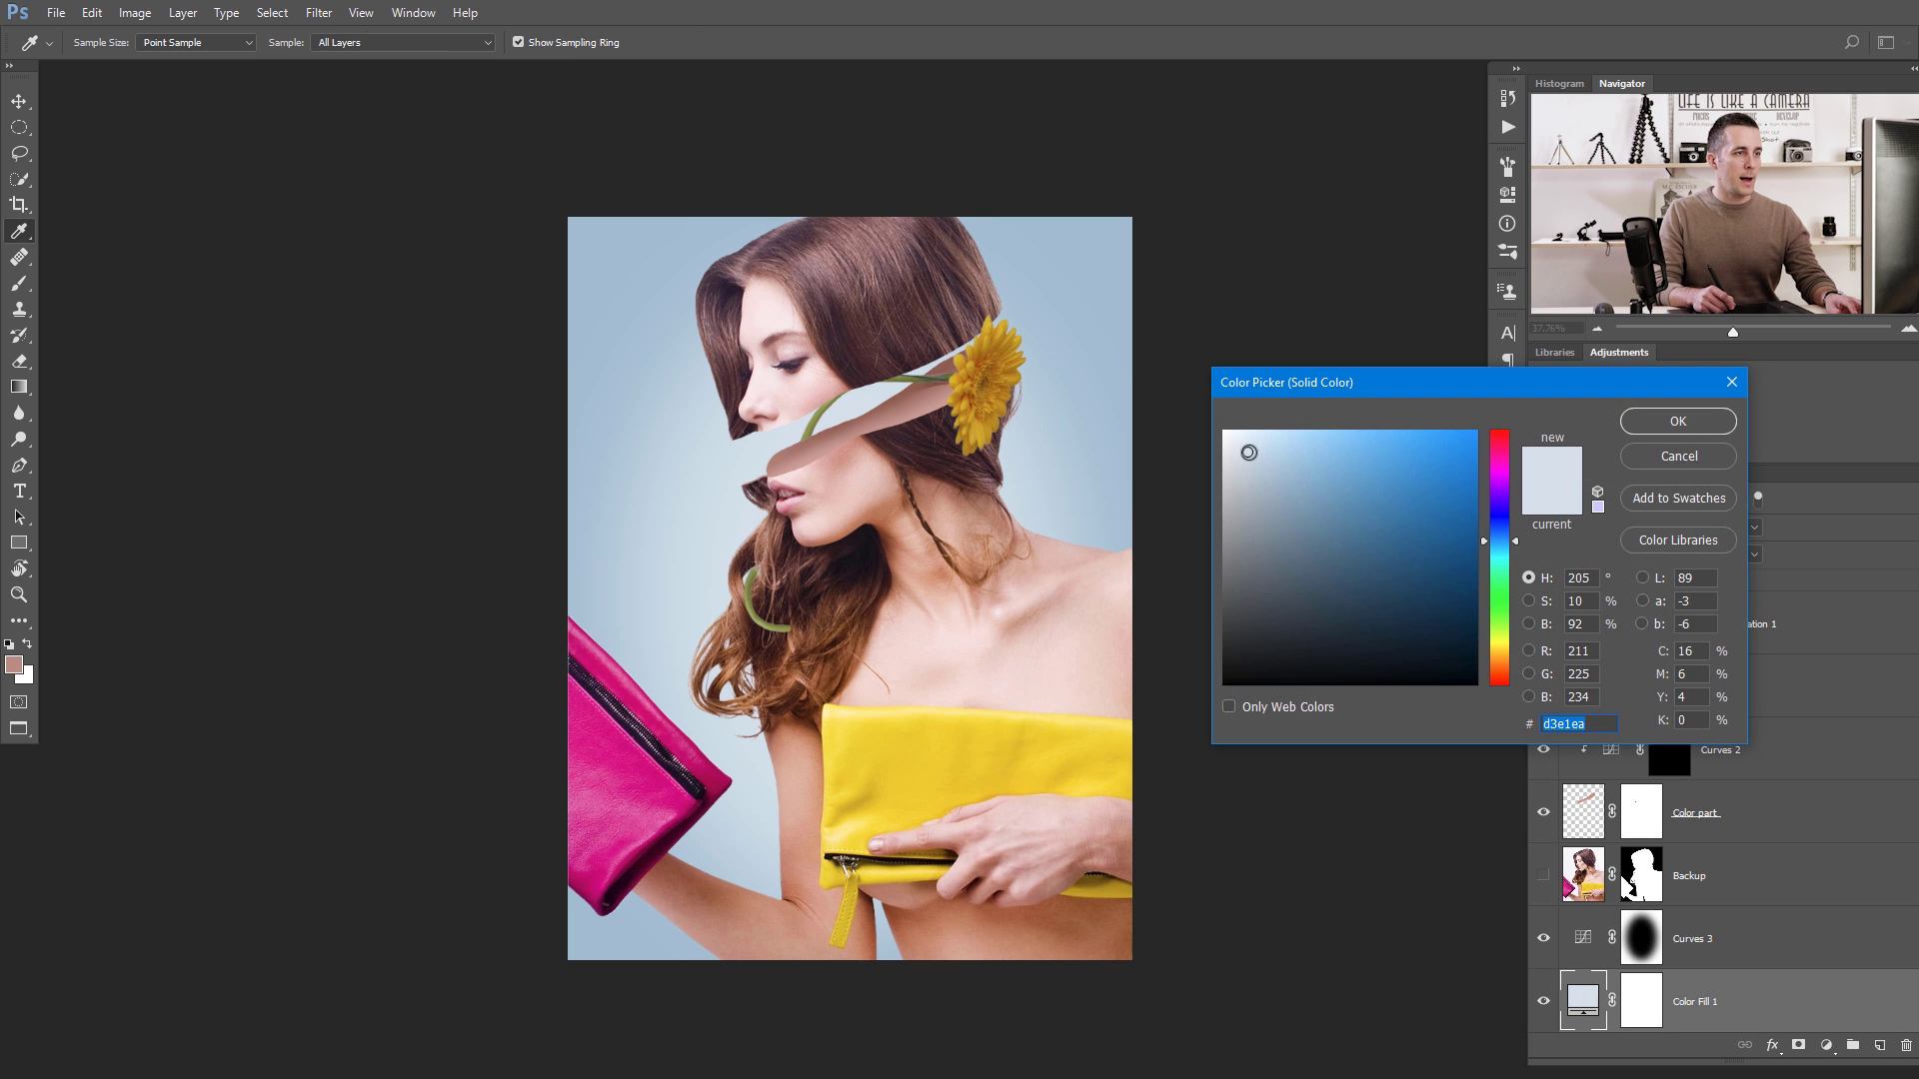
left_click(1246, 451)
left_click_drag(1245, 445, 1246, 443)
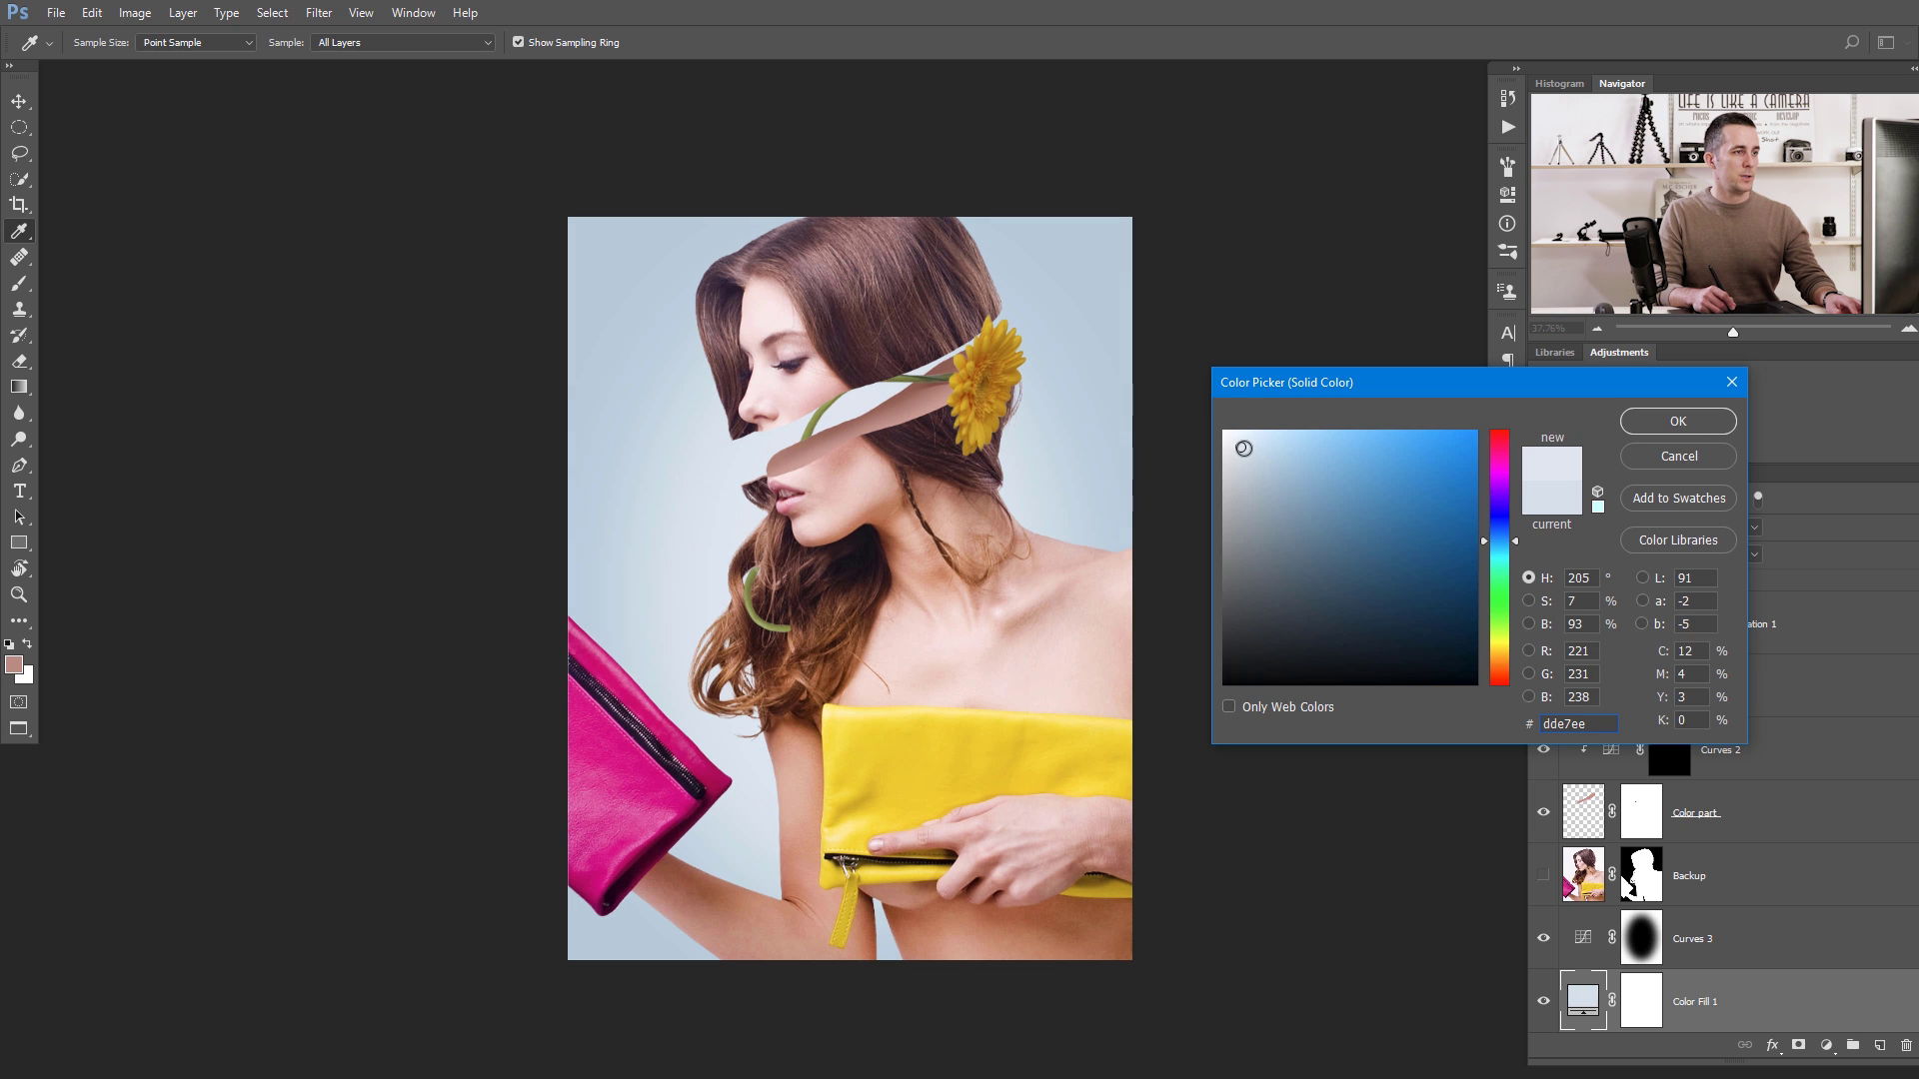
left_click_drag(1244, 452, 1245, 450)
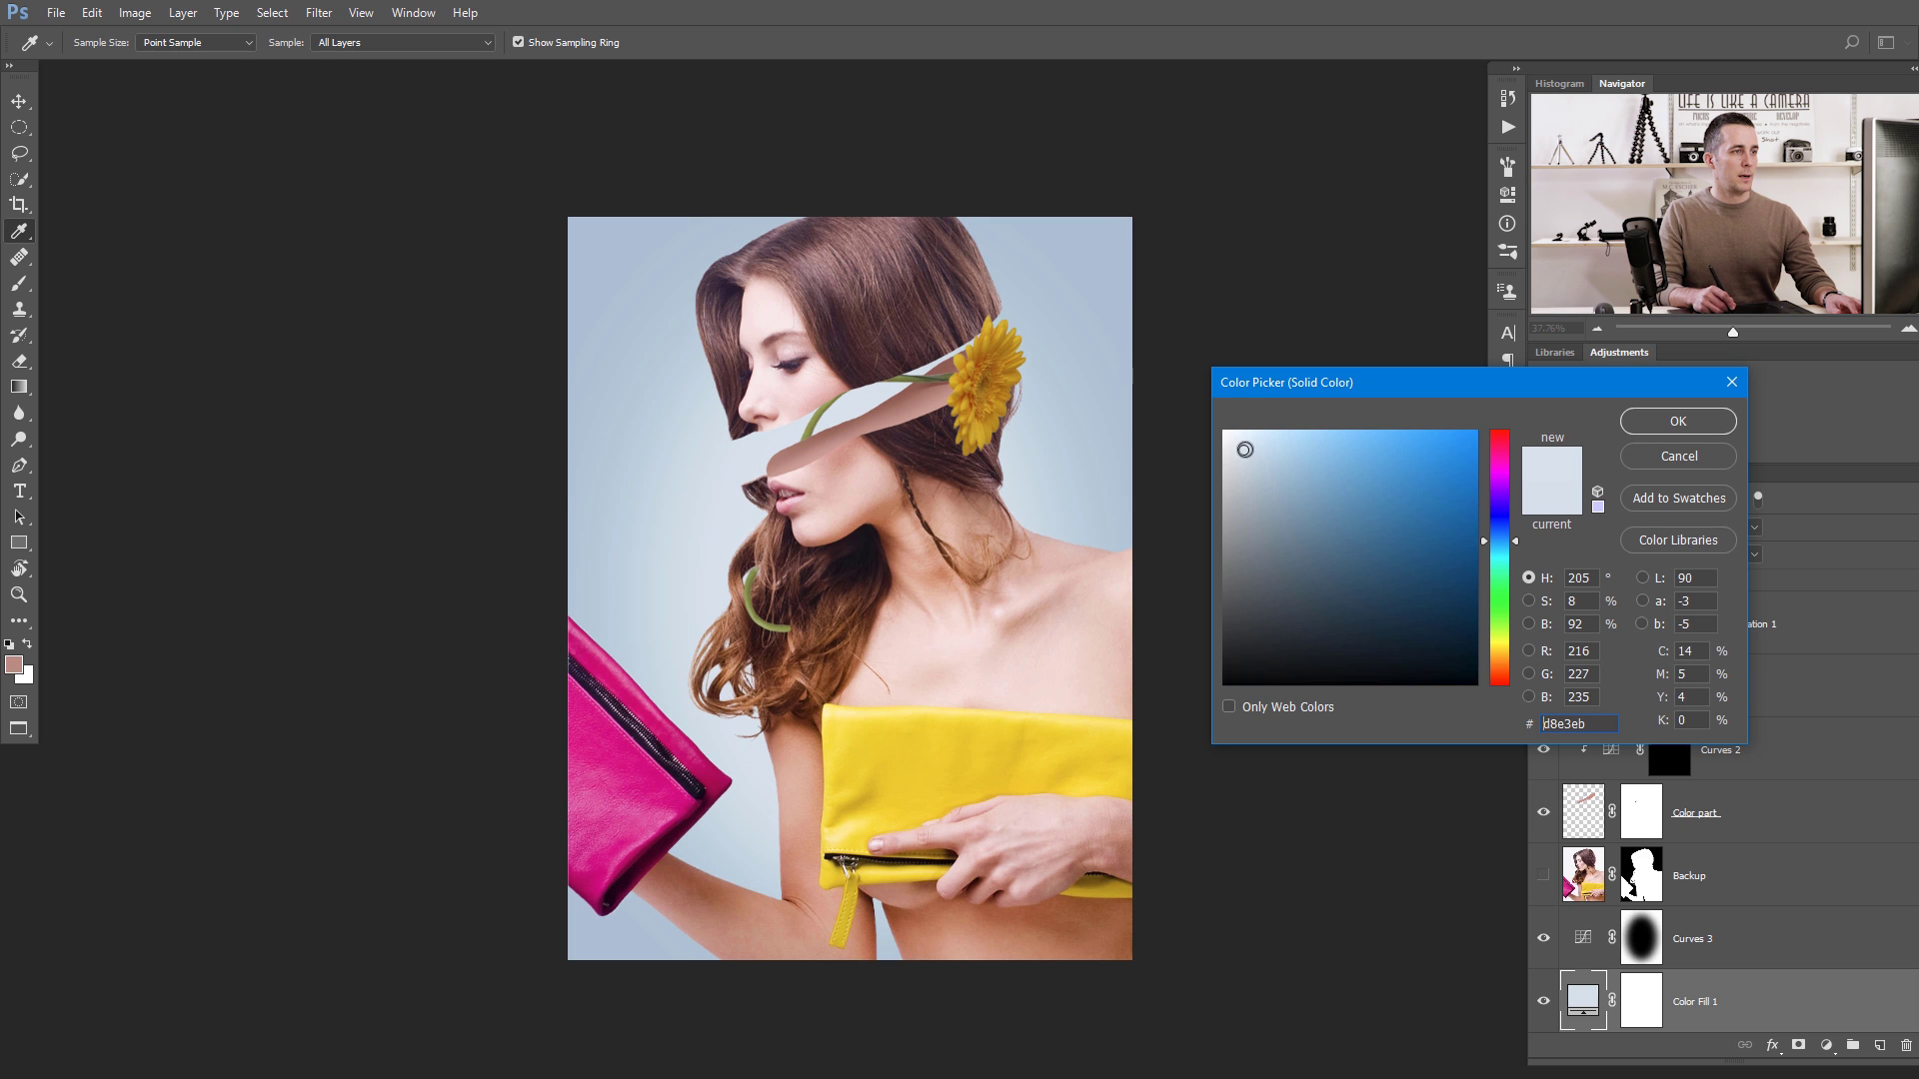
left_click(1679, 422)
Add a darkening Curves adjustment clipped to the Flower layer with a point at input 155, output 99, and invert its mask to black.
left_click_drag(796, 580, 824, 597)
left_click_drag(1008, 414, 968, 531)
left_click_drag(945, 424, 988, 421)
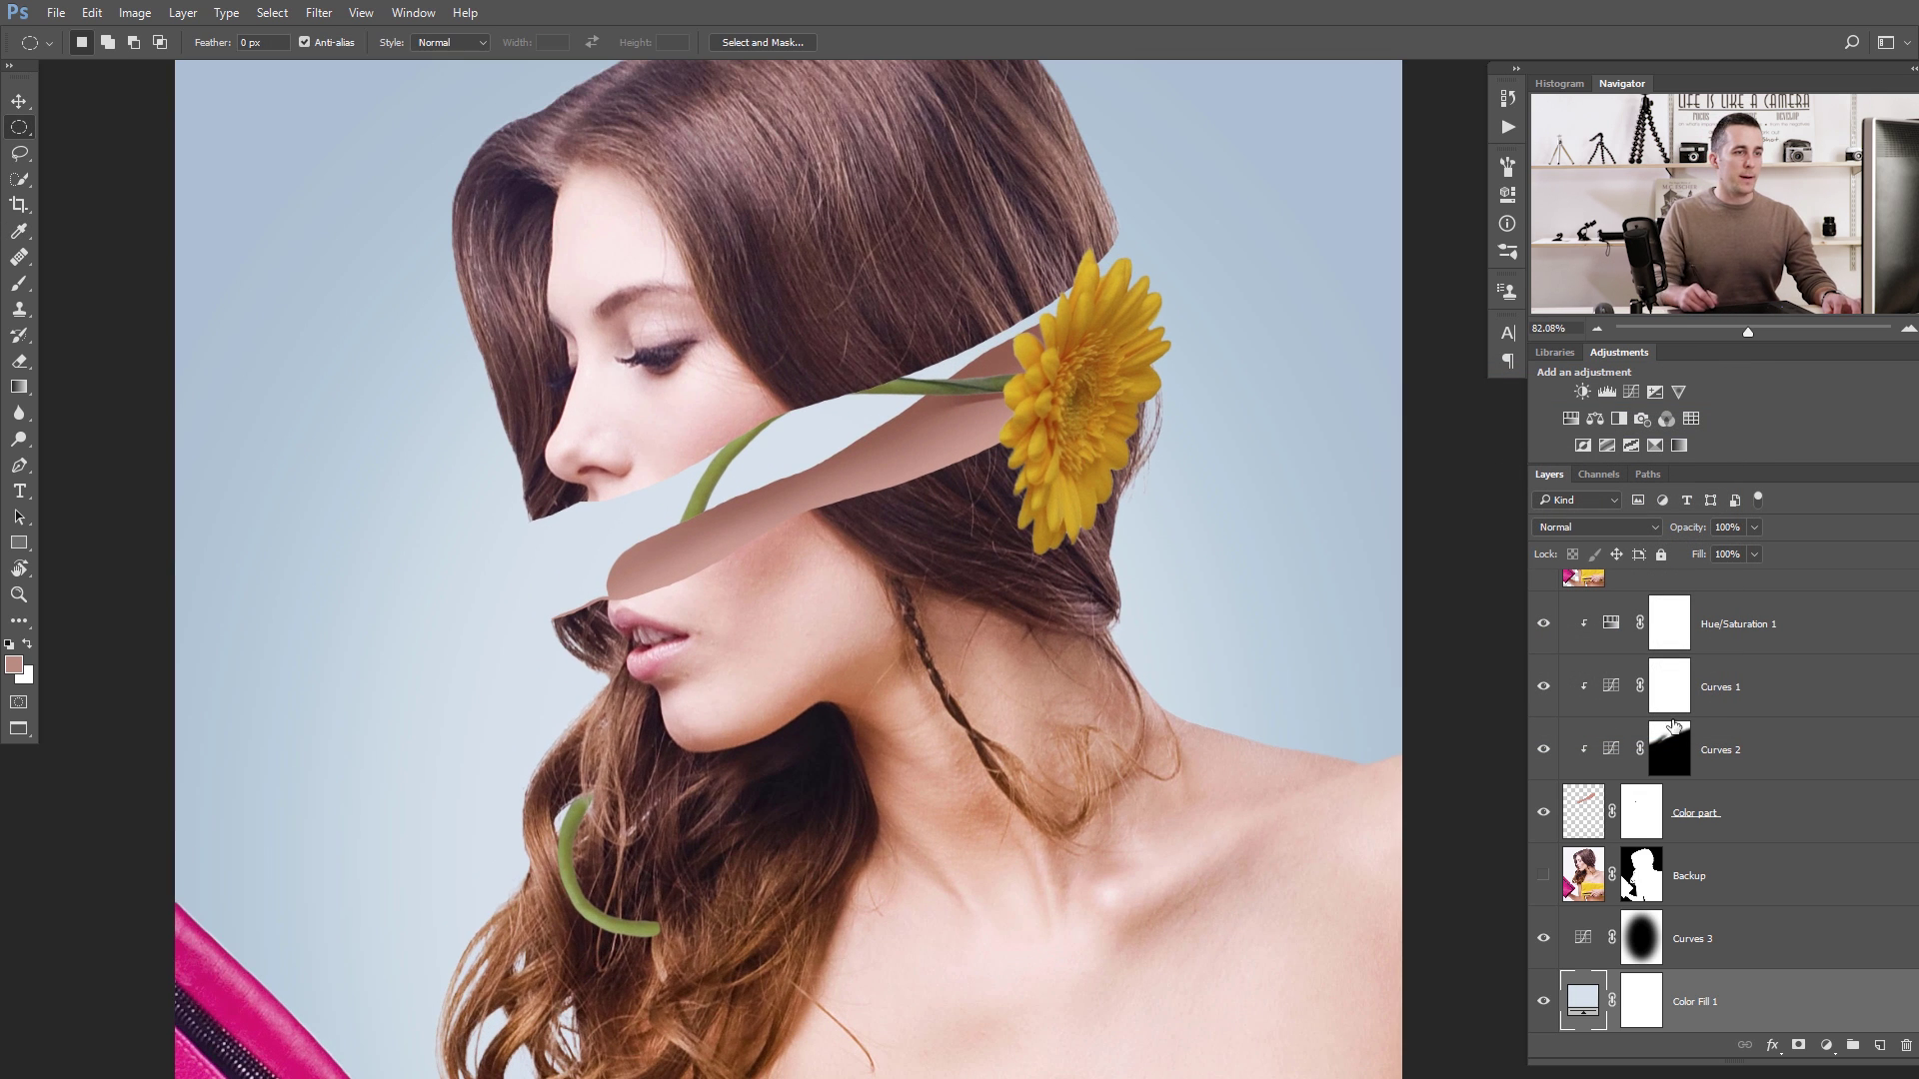
scroll(1808, 787, "up", 5)
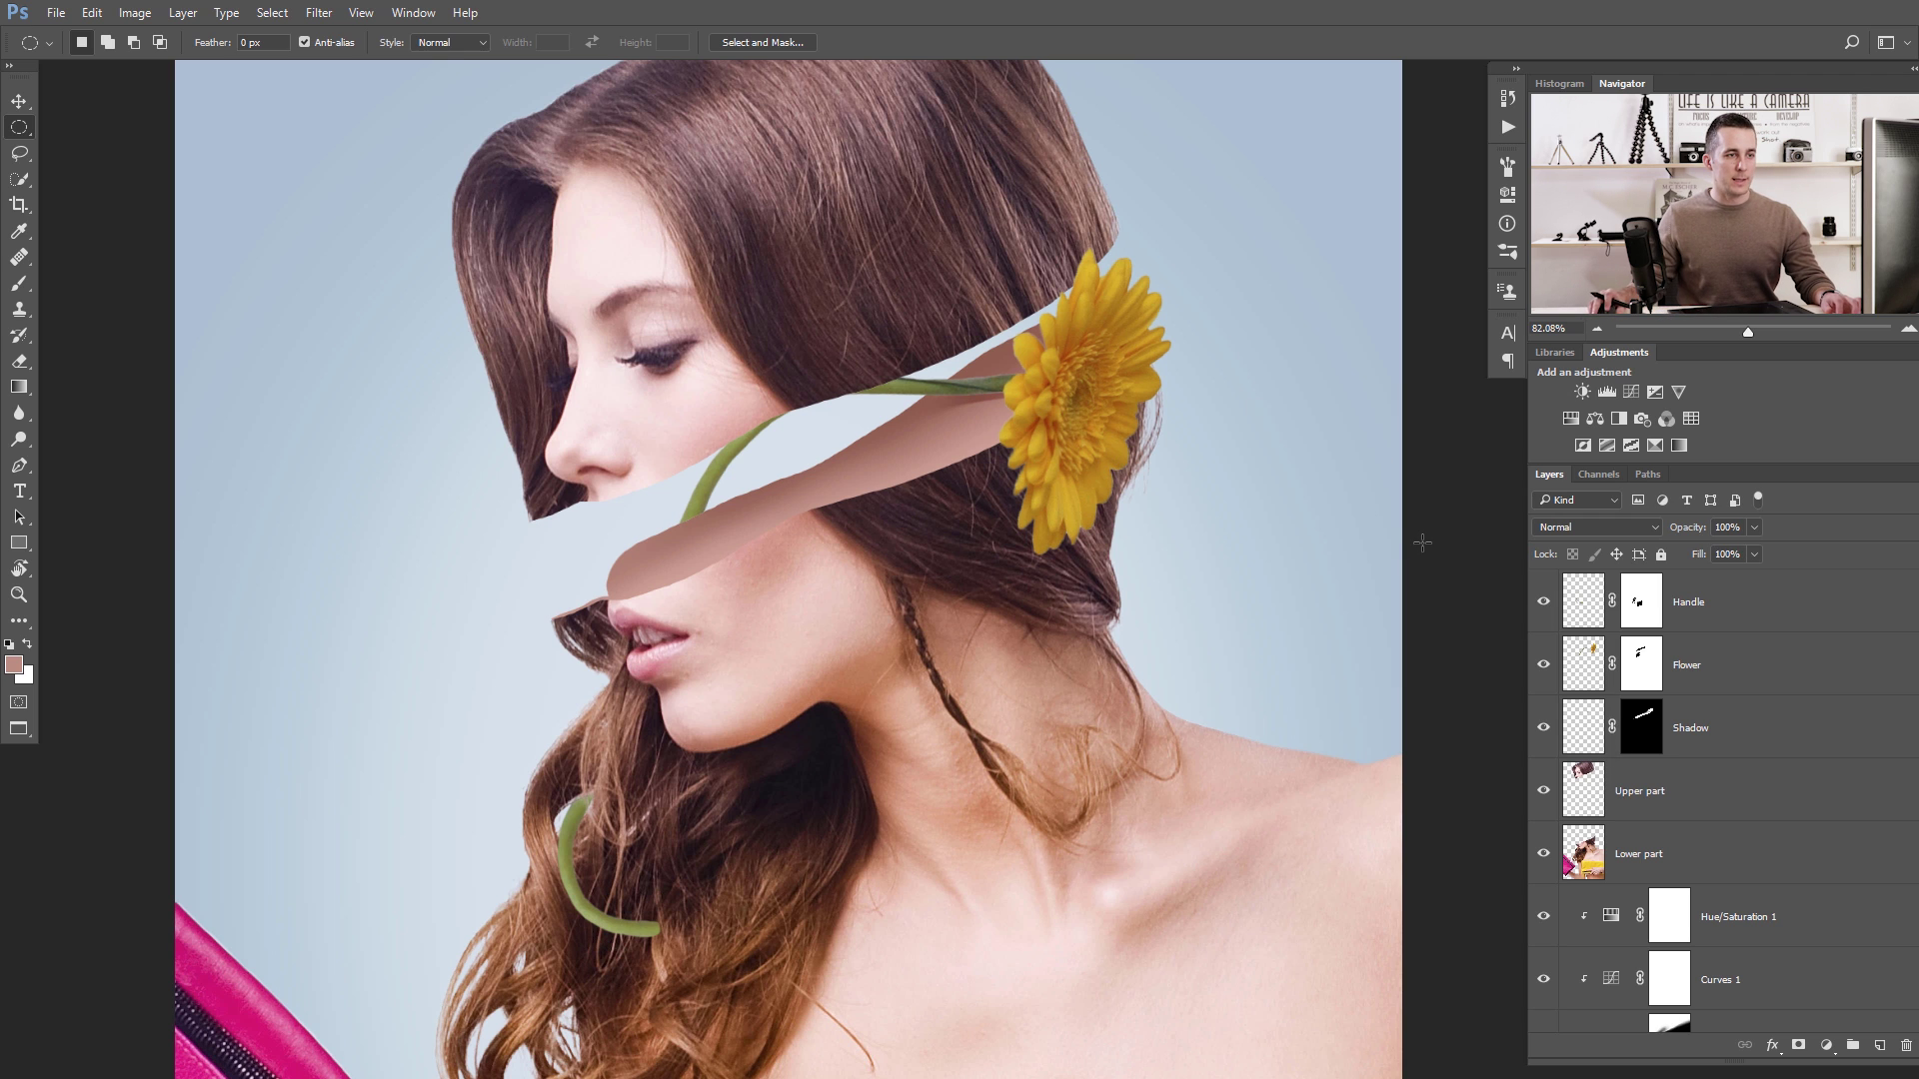
left_click(1594, 680)
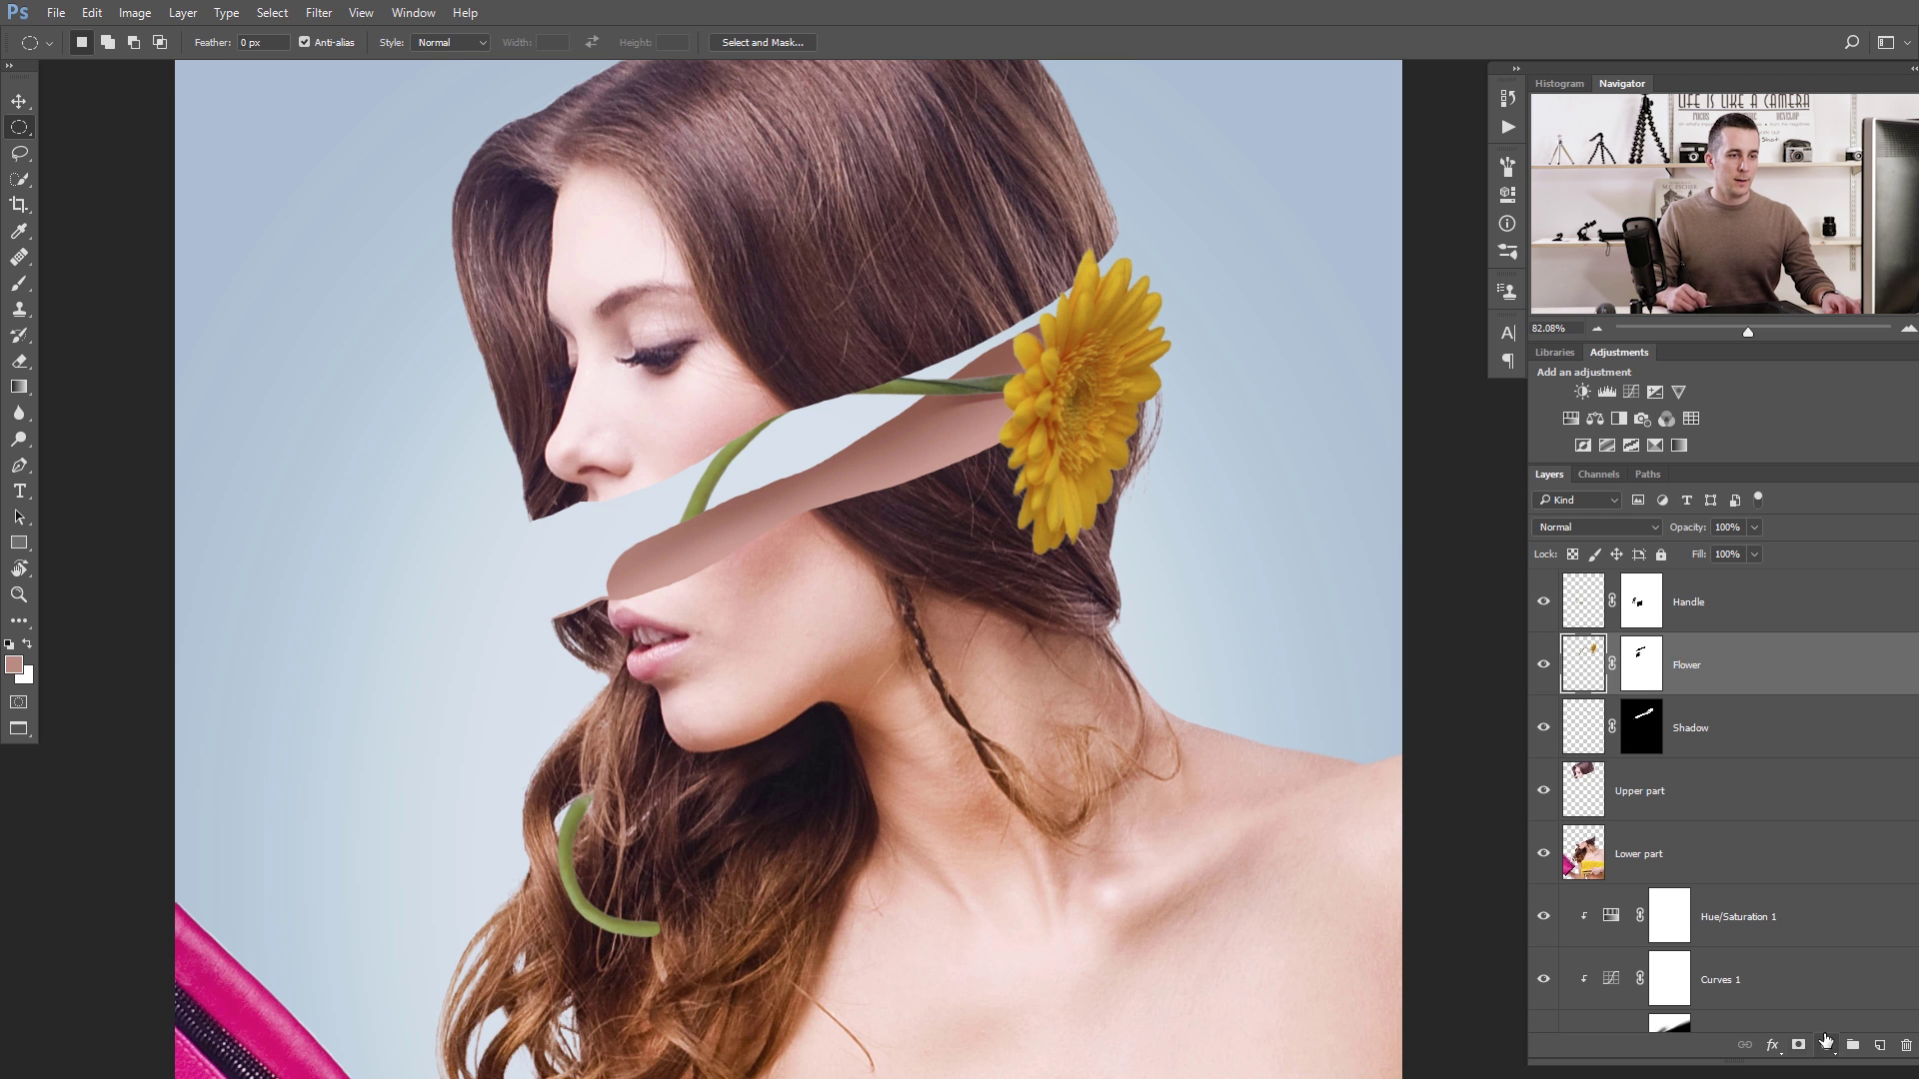
left_click(1825, 1043)
left_click(1759, 697)
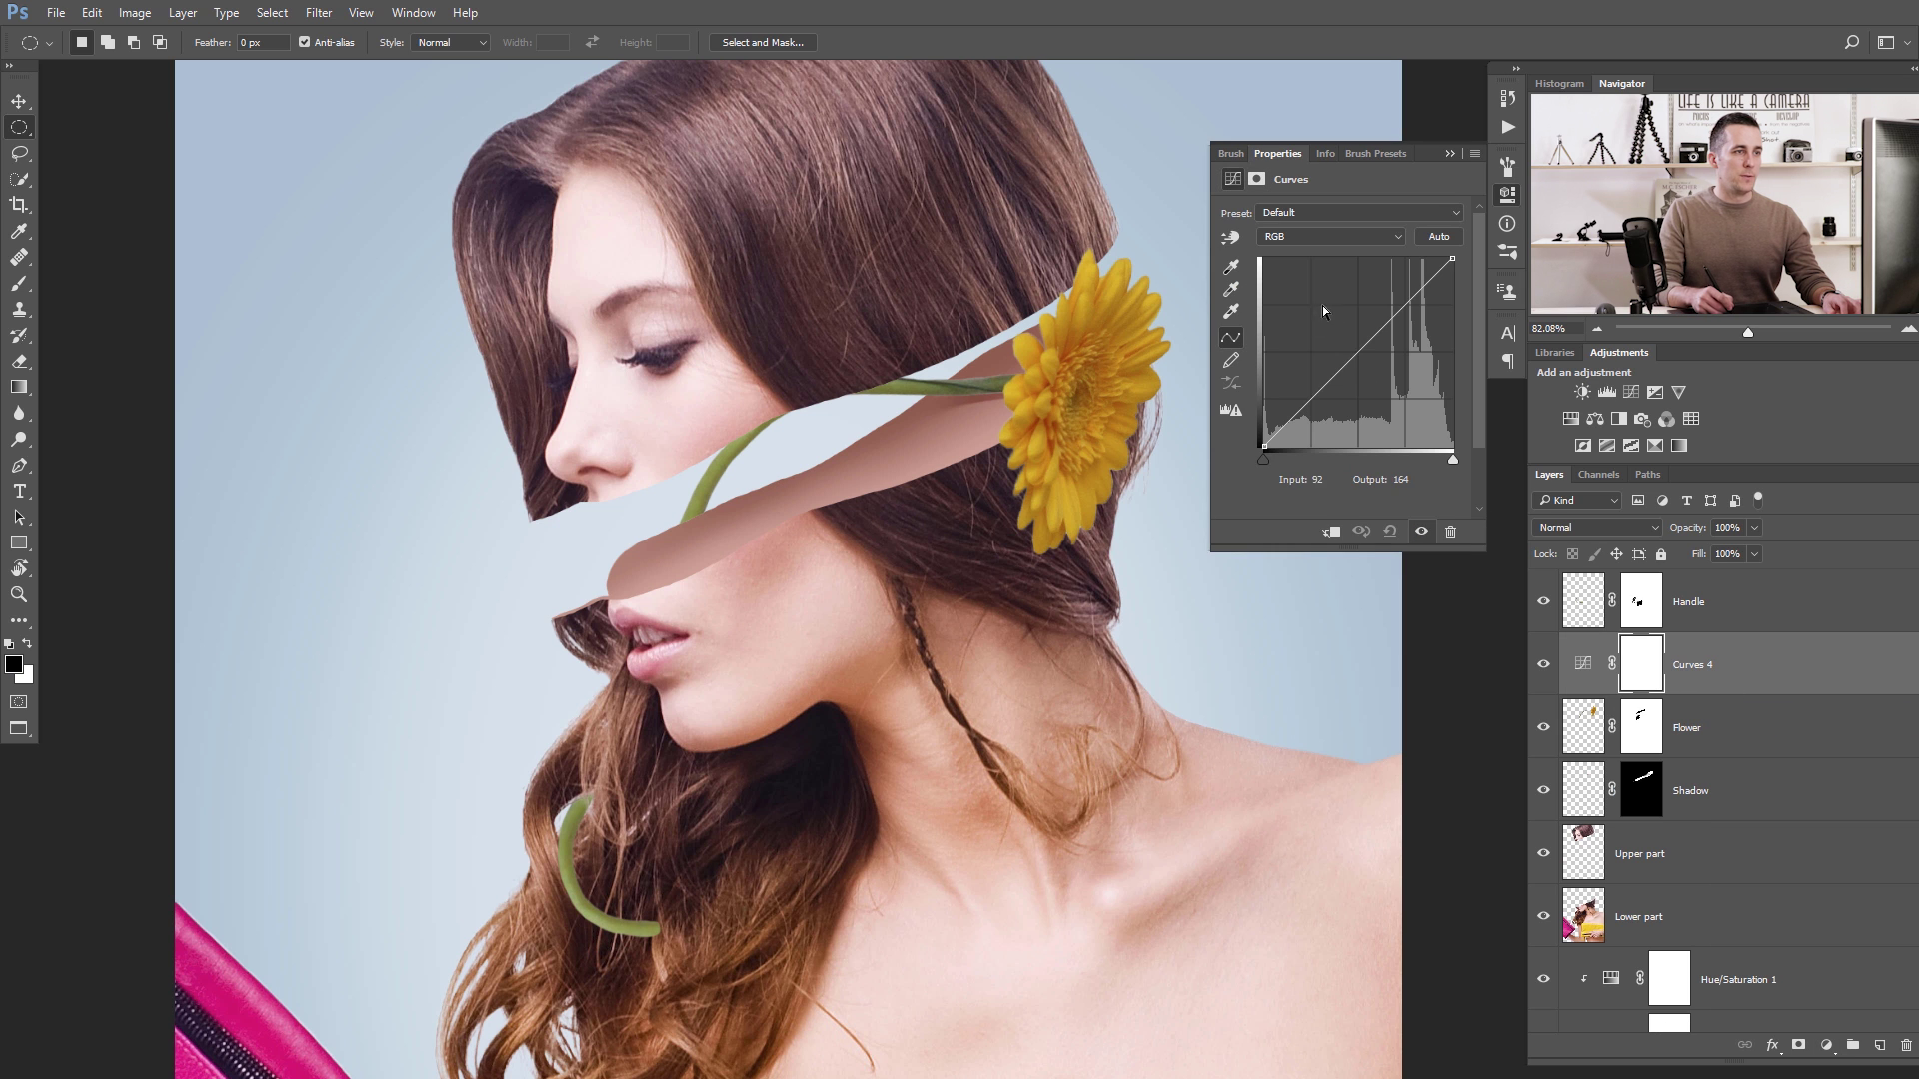
left_click_drag(1364, 352, 1378, 373)
left_click(1331, 531)
key("ctrl+i")
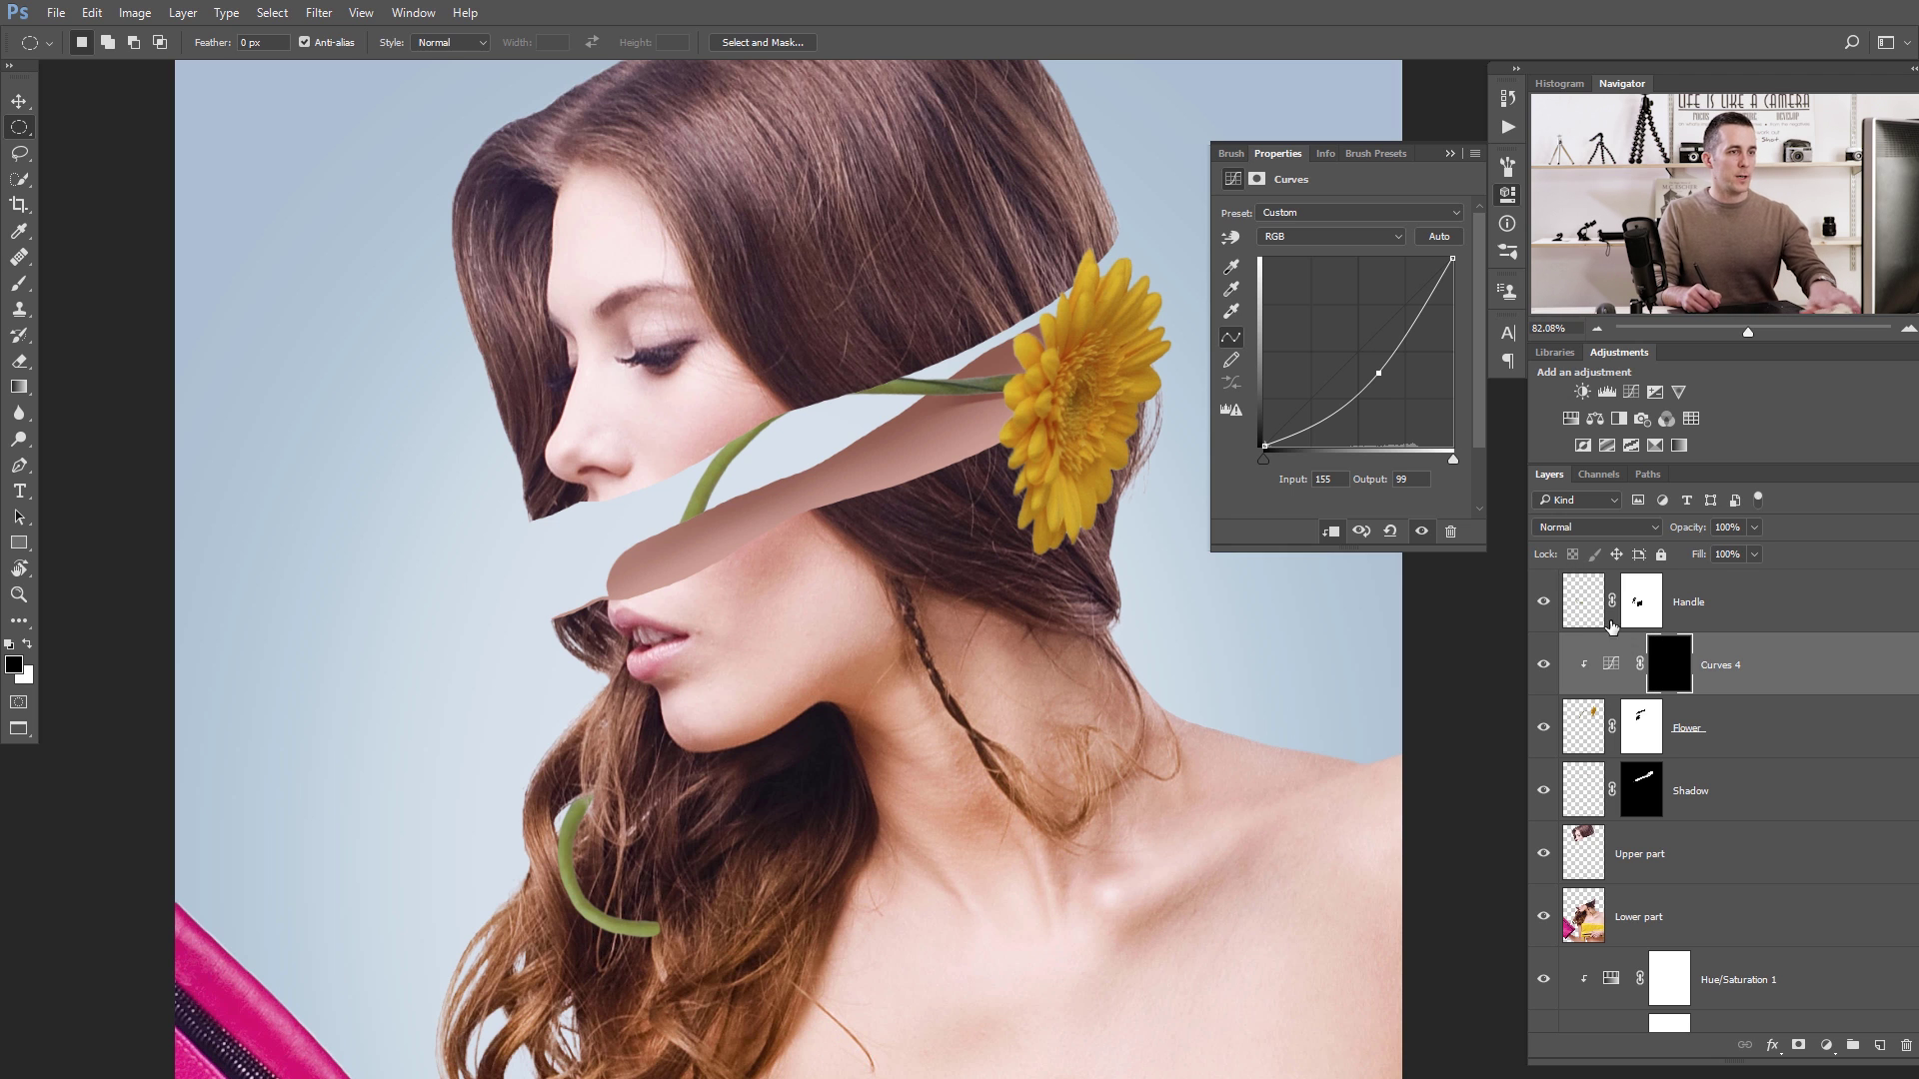
Paint white on the Curves 4 mask over the stem beside the flower head at 10% opacity, reducing the brush from 80 px to 50 px.
left_click(1674, 657)
key("b")
key("x")
mouse_move(1036, 417)
left_mouse_down()
mouse_move(976, 381)
mouse_move(989, 373)
mouse_move(940, 405)
mouse_move(1003, 378)
mouse_move(945, 391)
left_mouse_up()
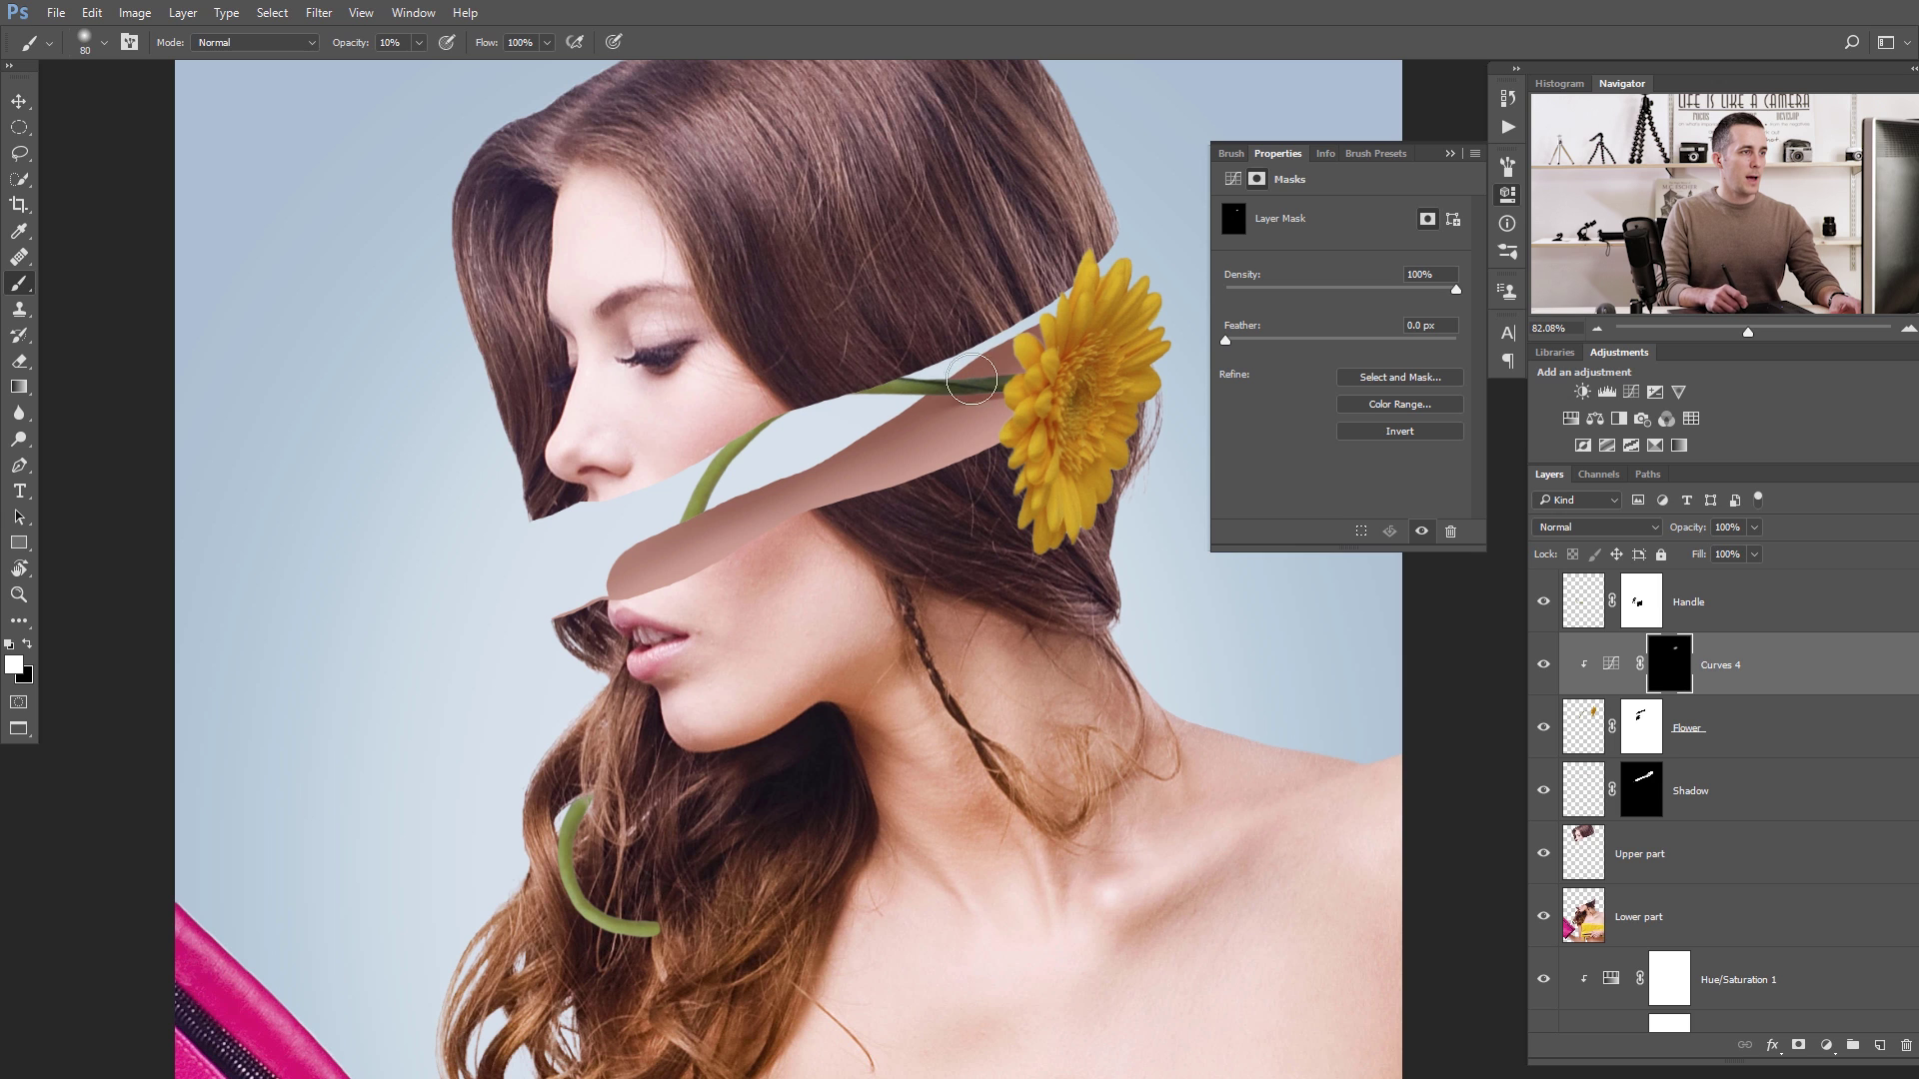
key("bracketleft")
key("bracketleft")
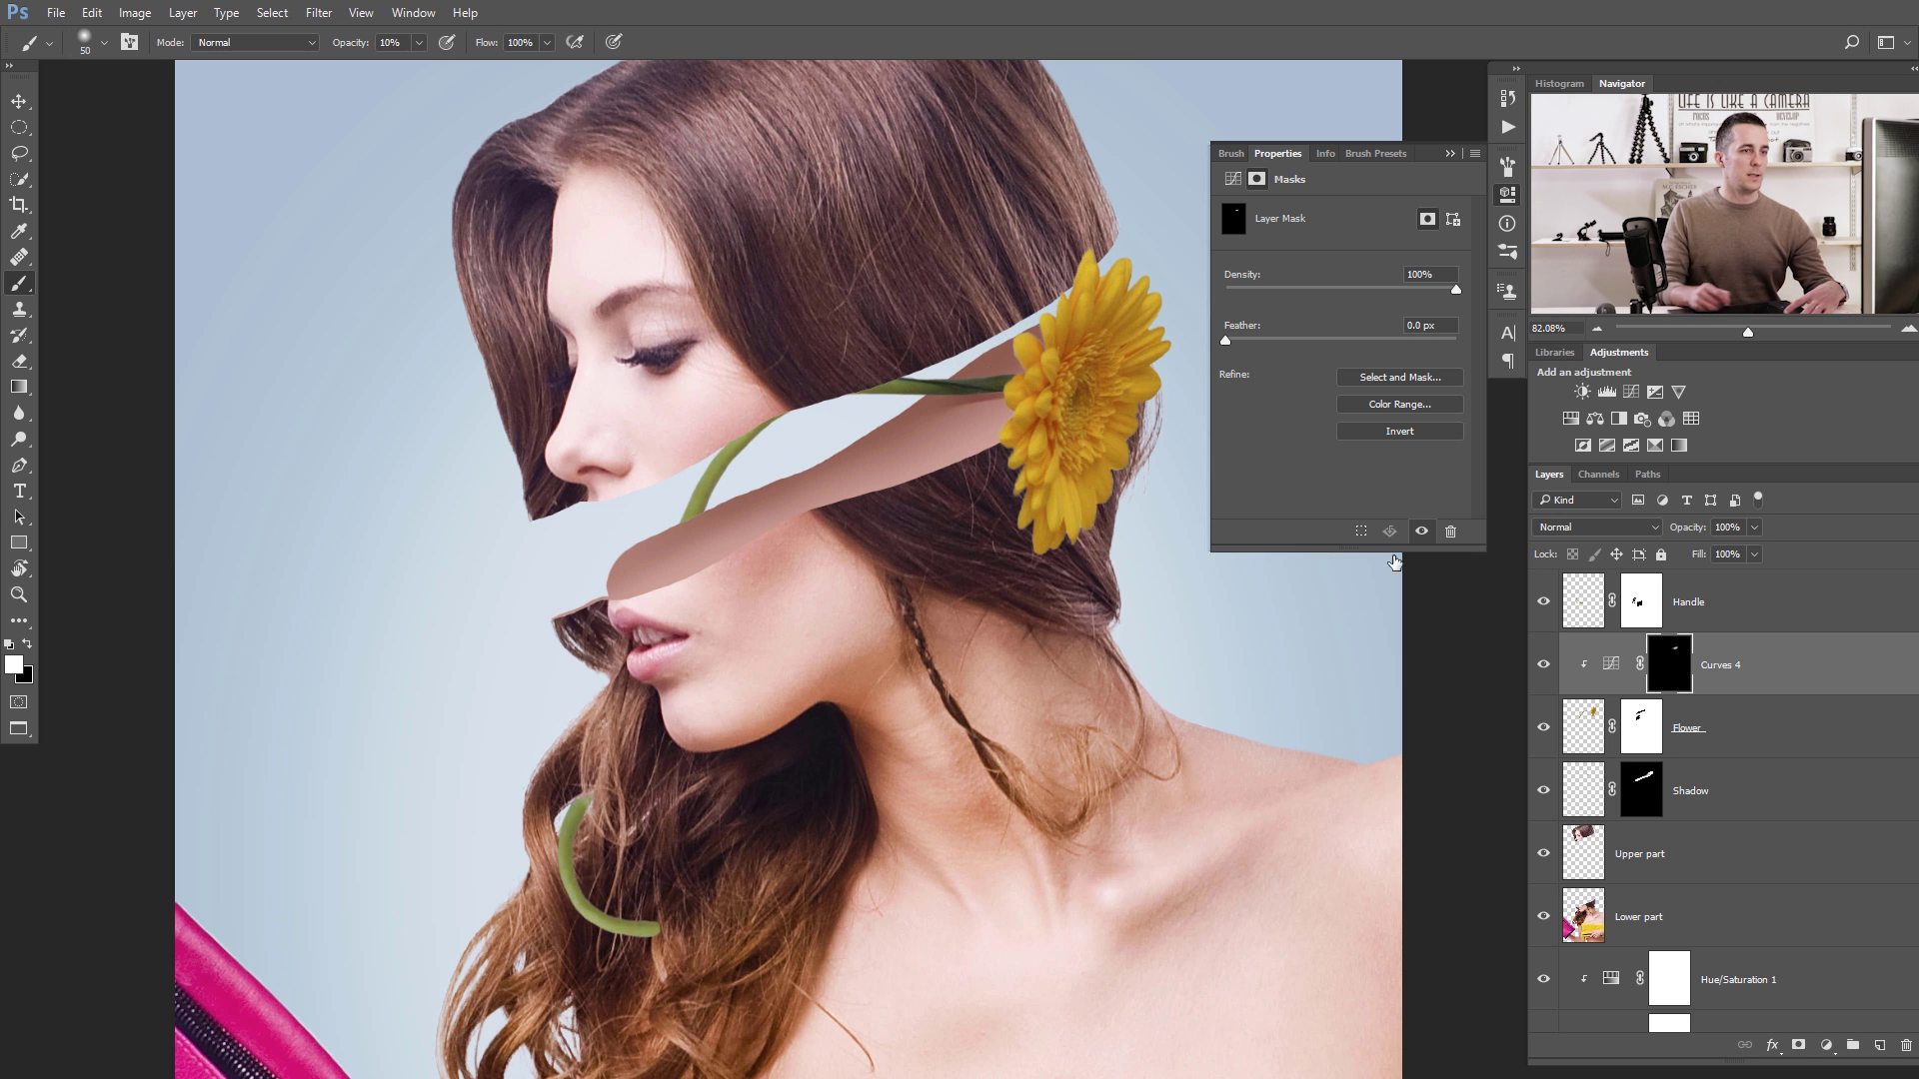
Add a brightening Curves adjustment clipped to the Flower layer with a point at input 110, output 151, and invert its mask to black.
left_click(1837, 1046)
left_click(1755, 740)
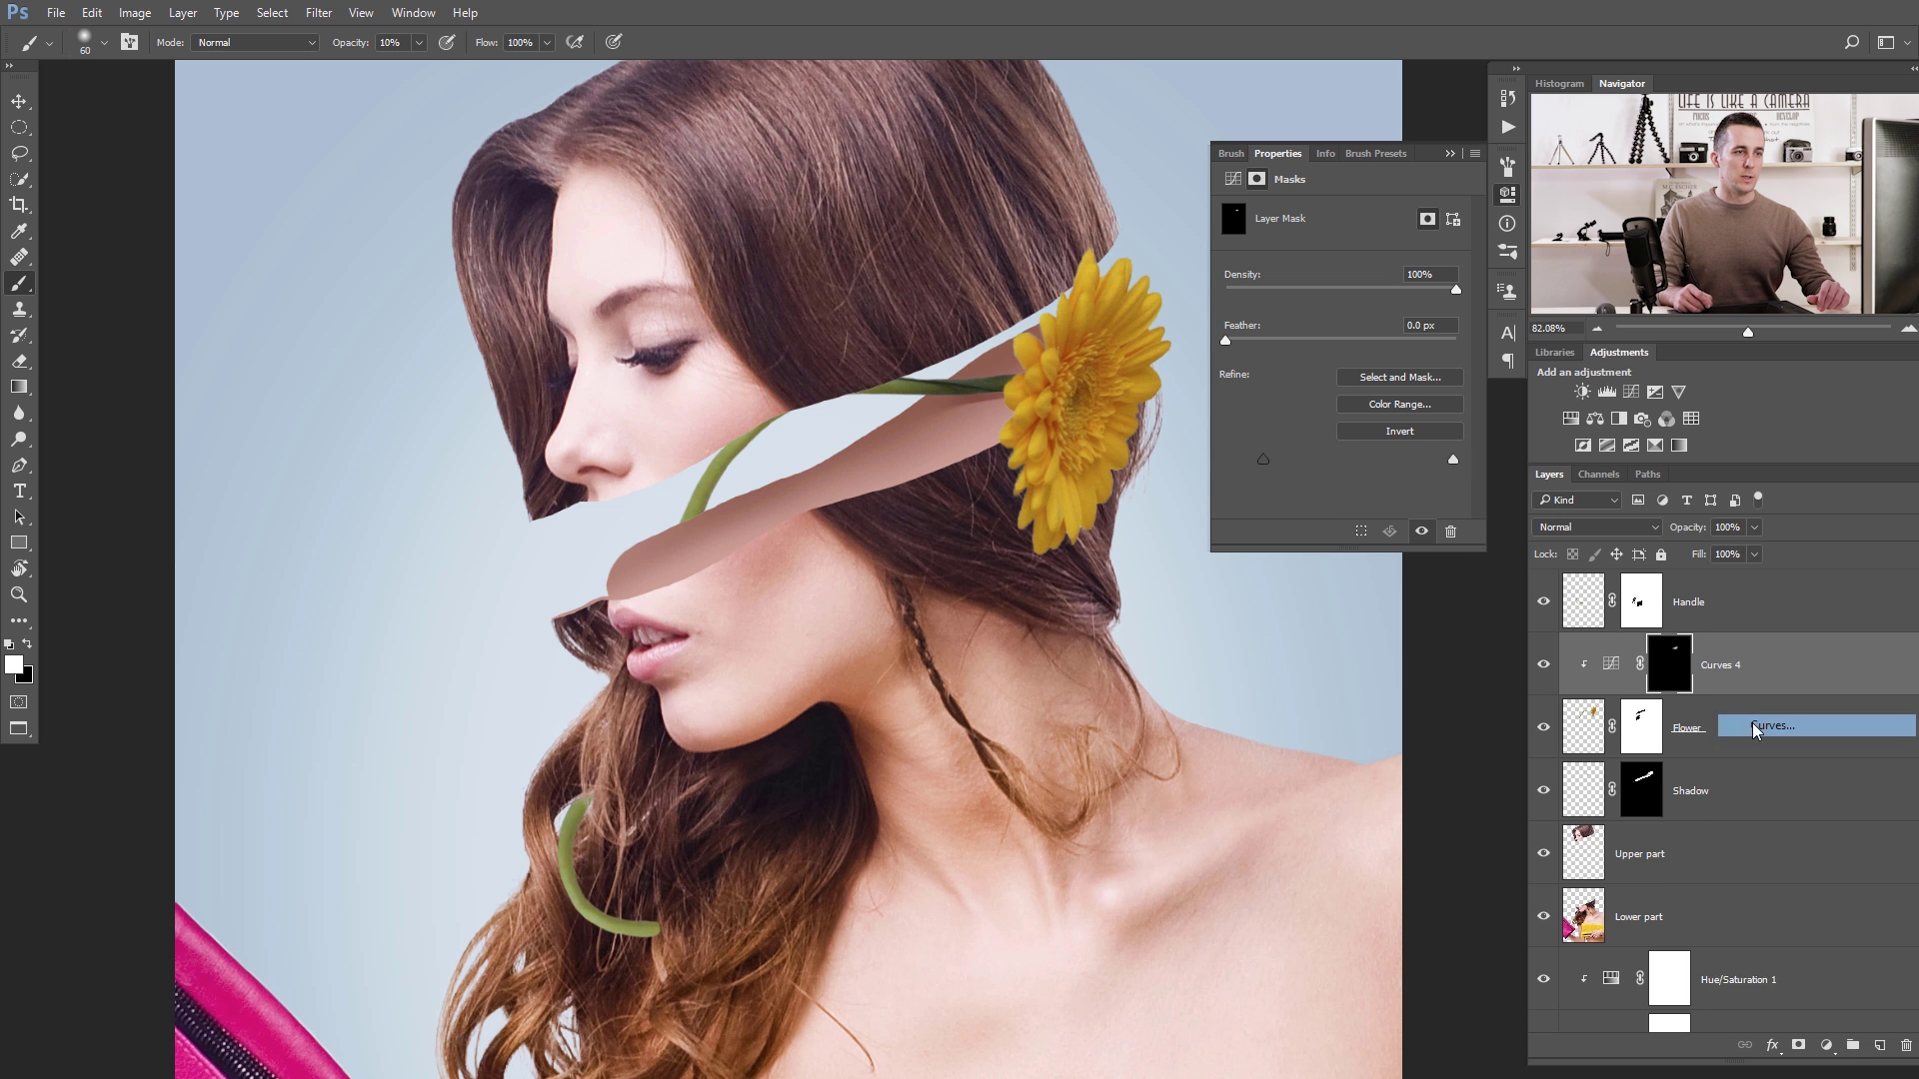
left_click_drag(1362, 344, 1345, 335)
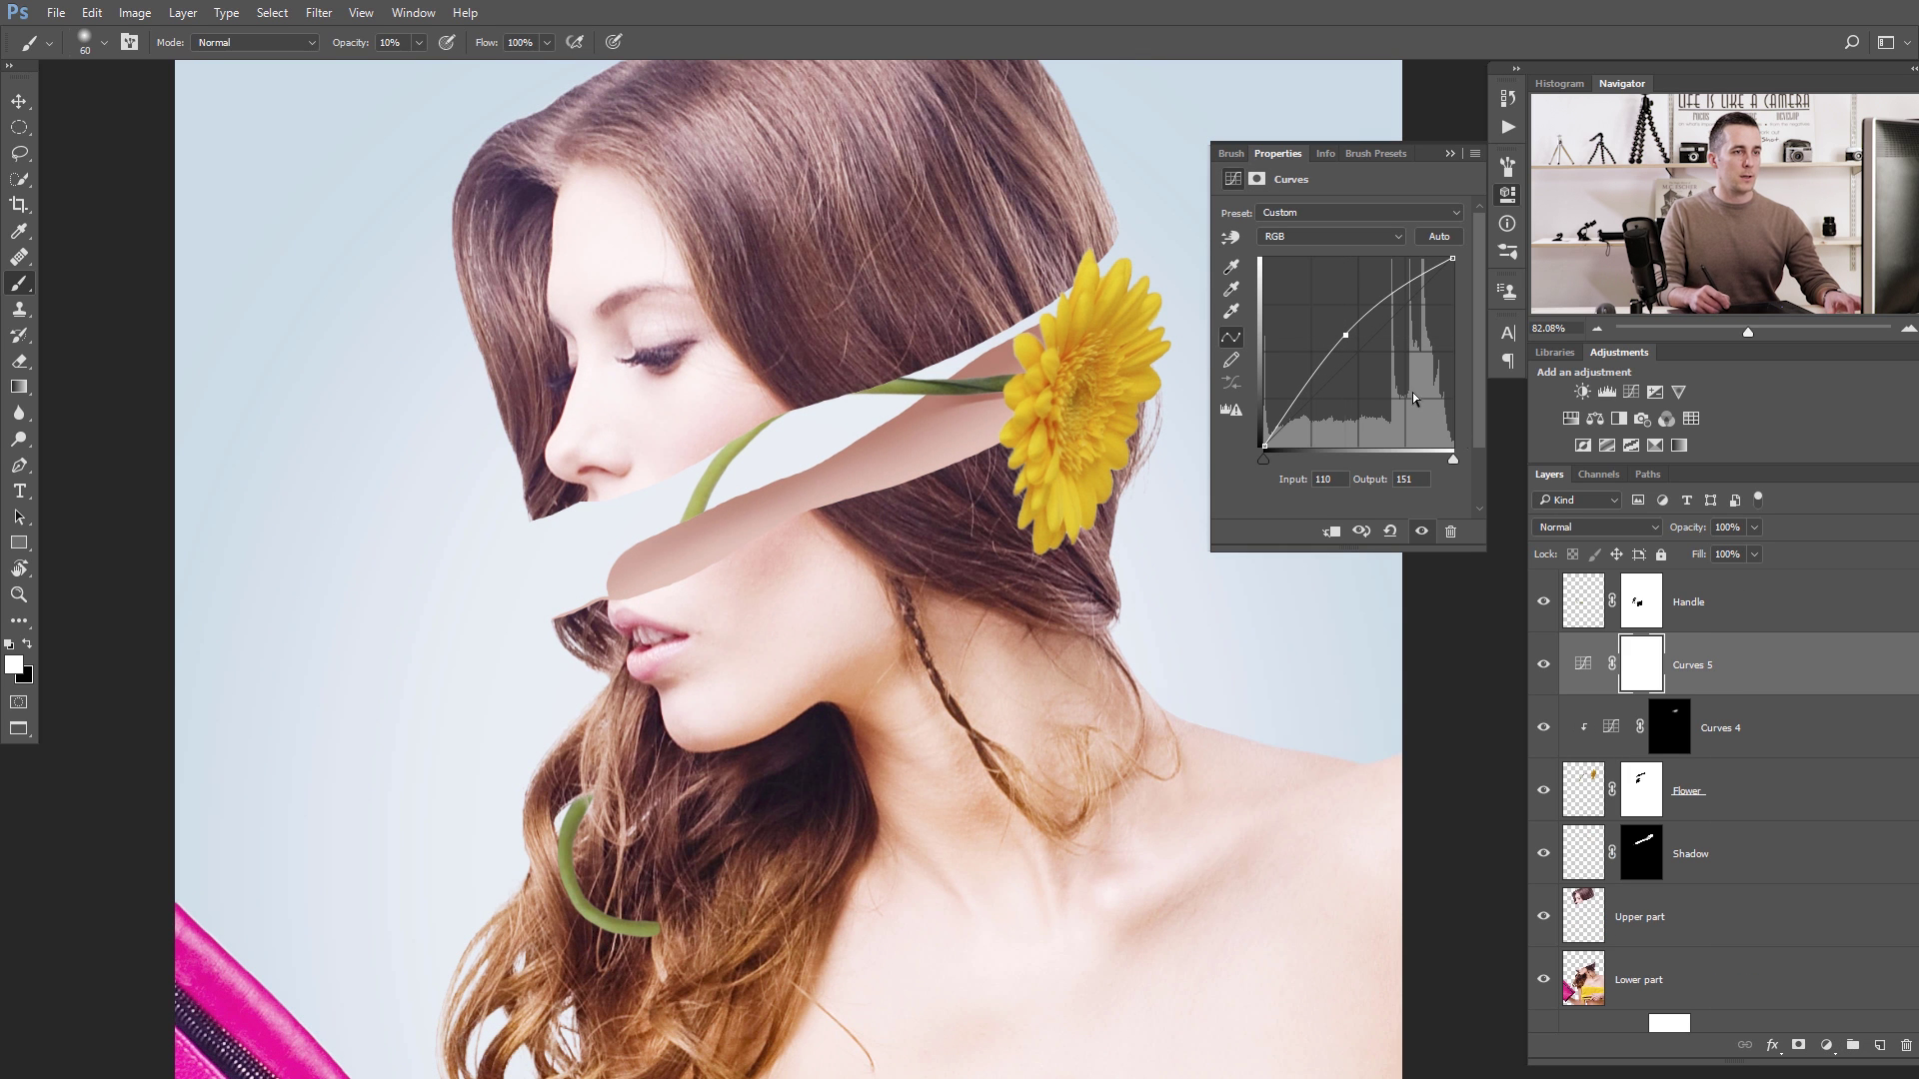
left_click(1590, 689, "alt")
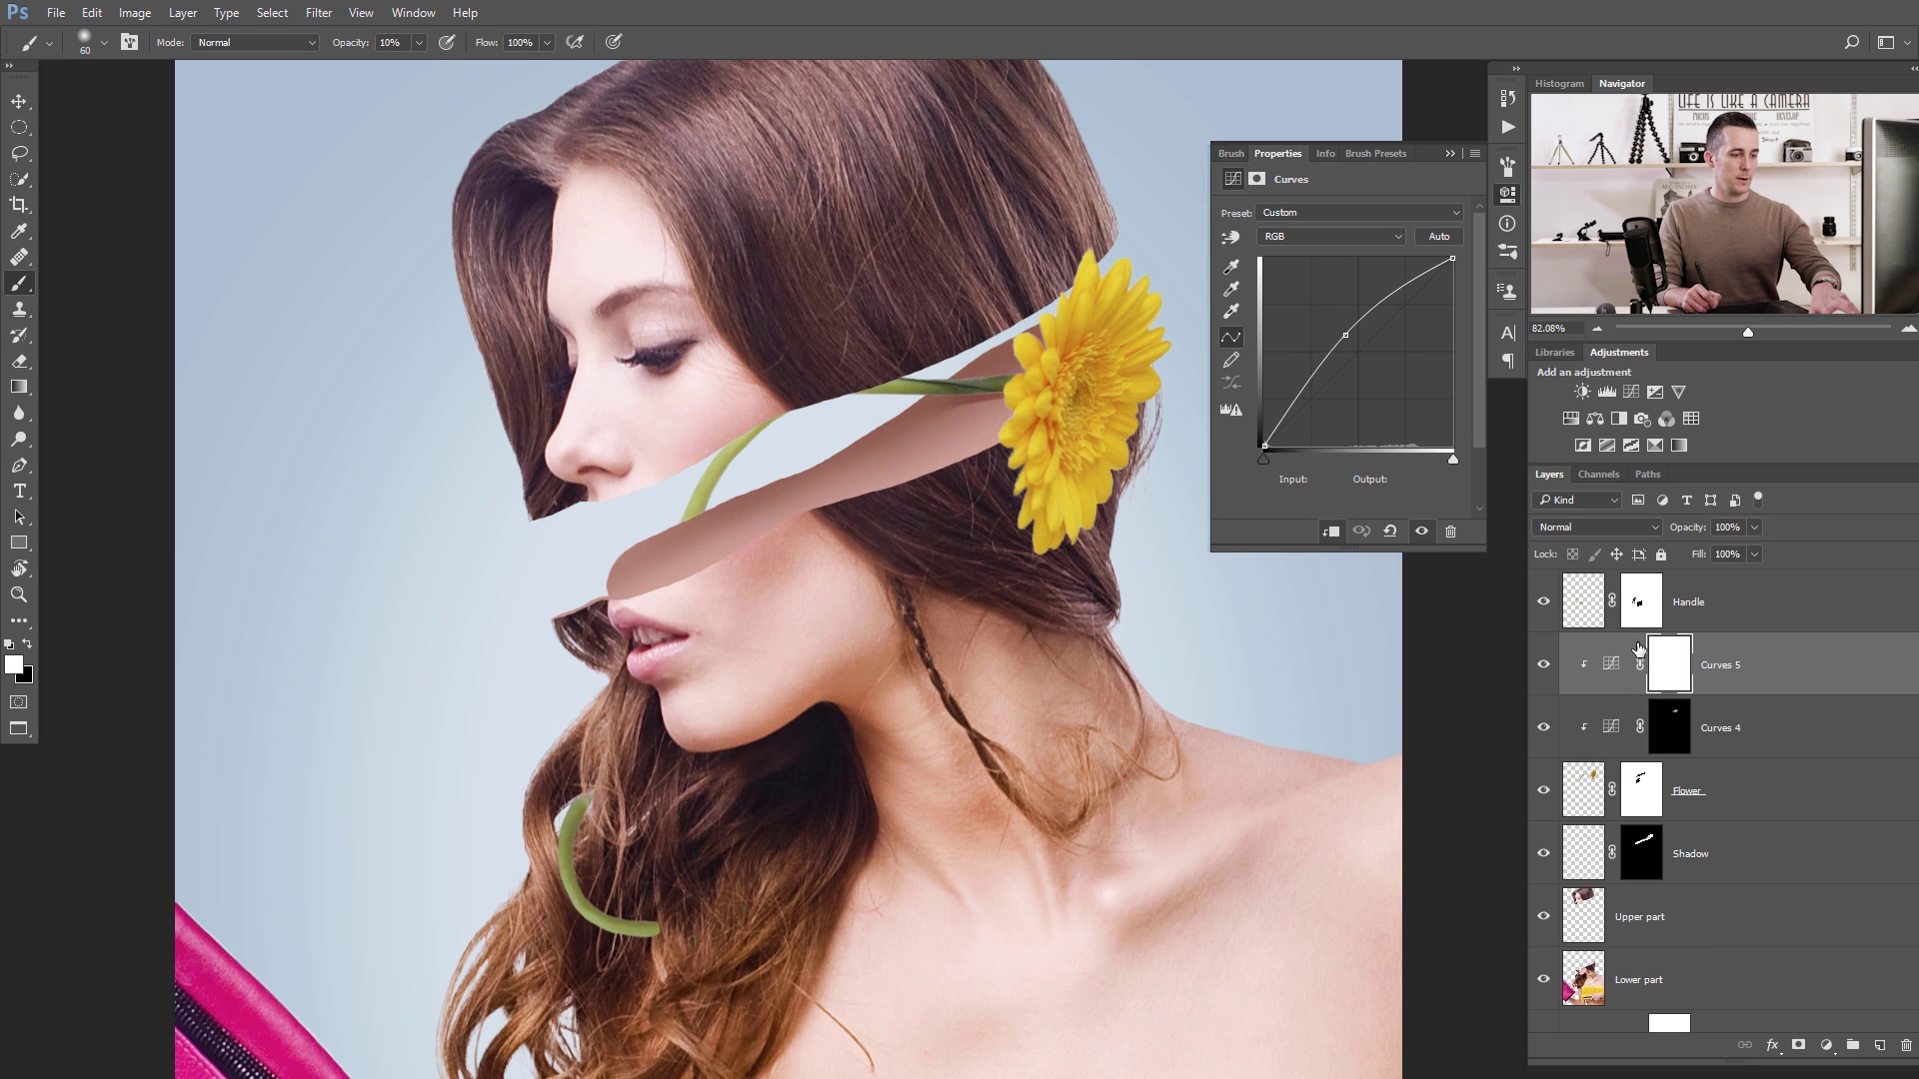
key("ctrl+i")
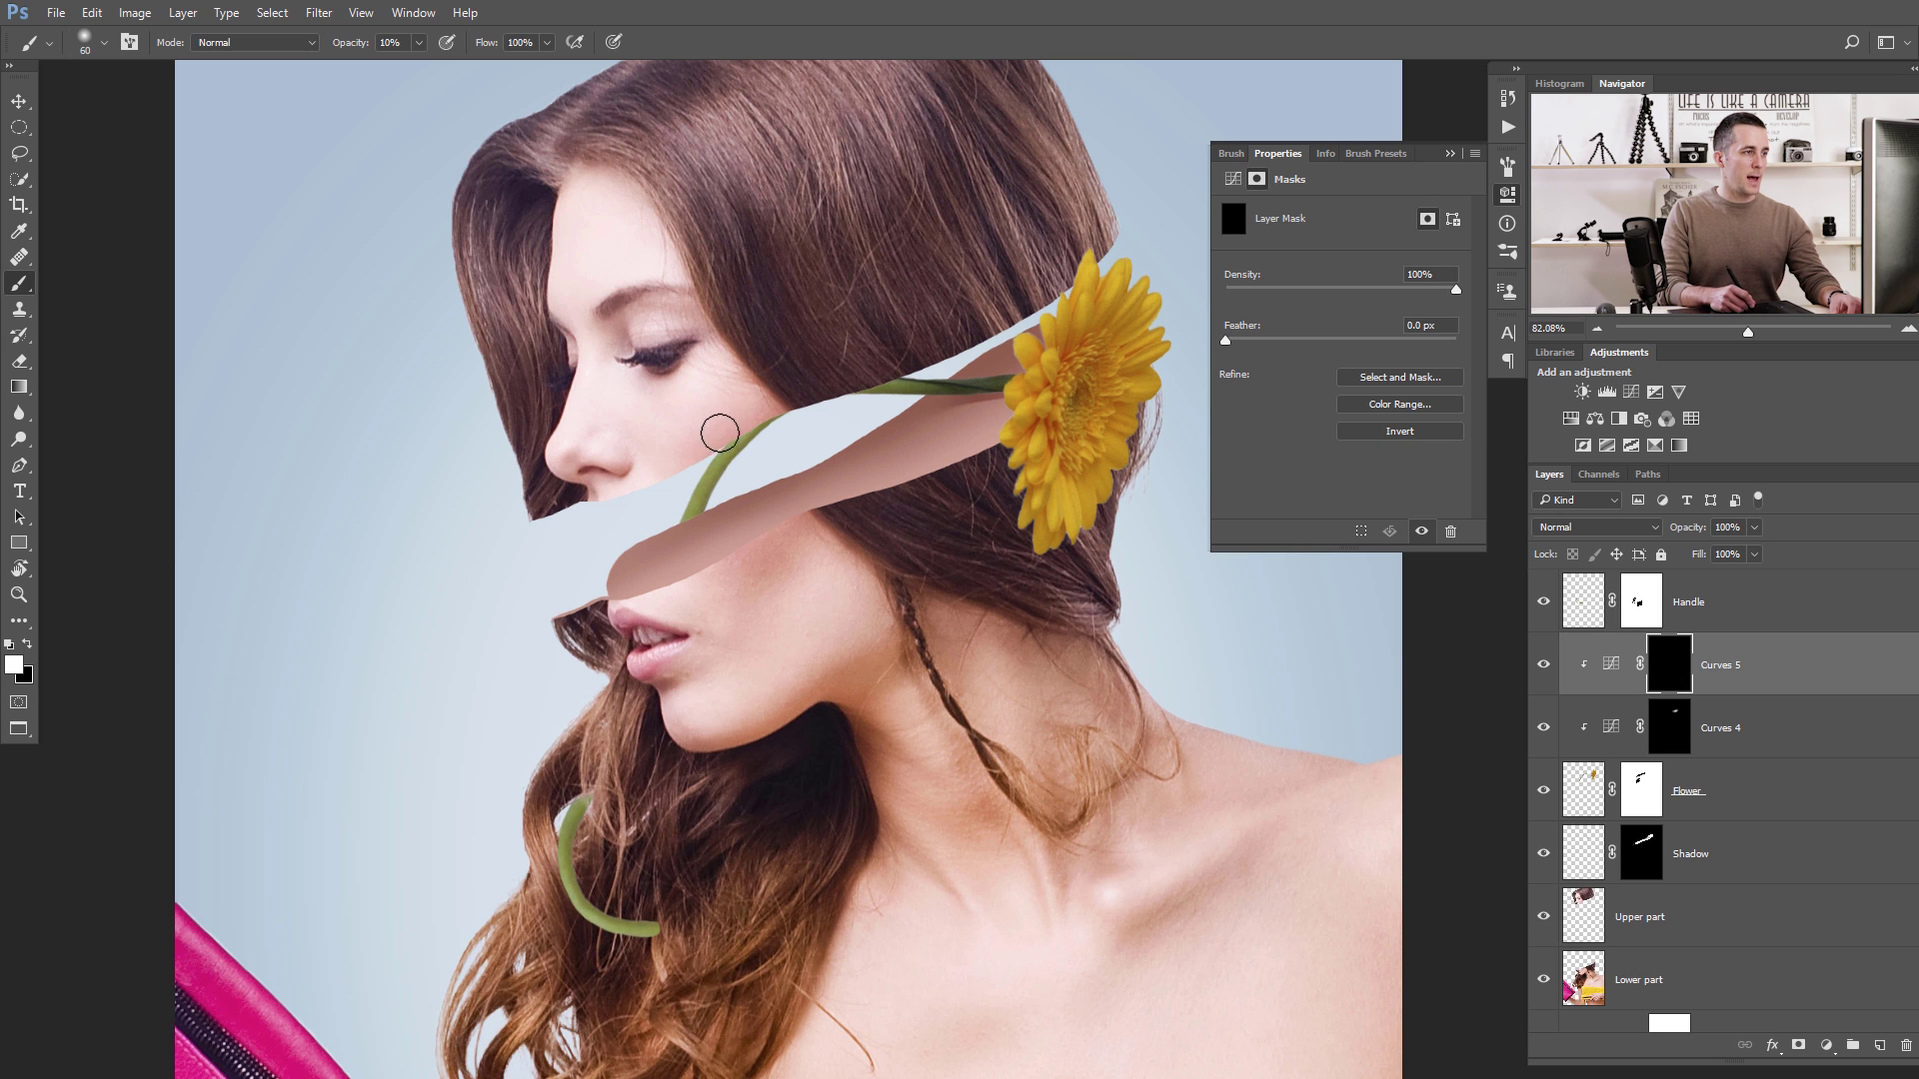
Paint white along the stem with a 60 px brush, on the Curves 5 mask at 10% opacity and the Curves 4 mask at 20%.
mouse_move(720, 432)
left_mouse_down()
mouse_move(664, 531)
mouse_move(734, 404)
mouse_move(659, 538)
mouse_move(756, 380)
mouse_move(677, 505)
left_mouse_up()
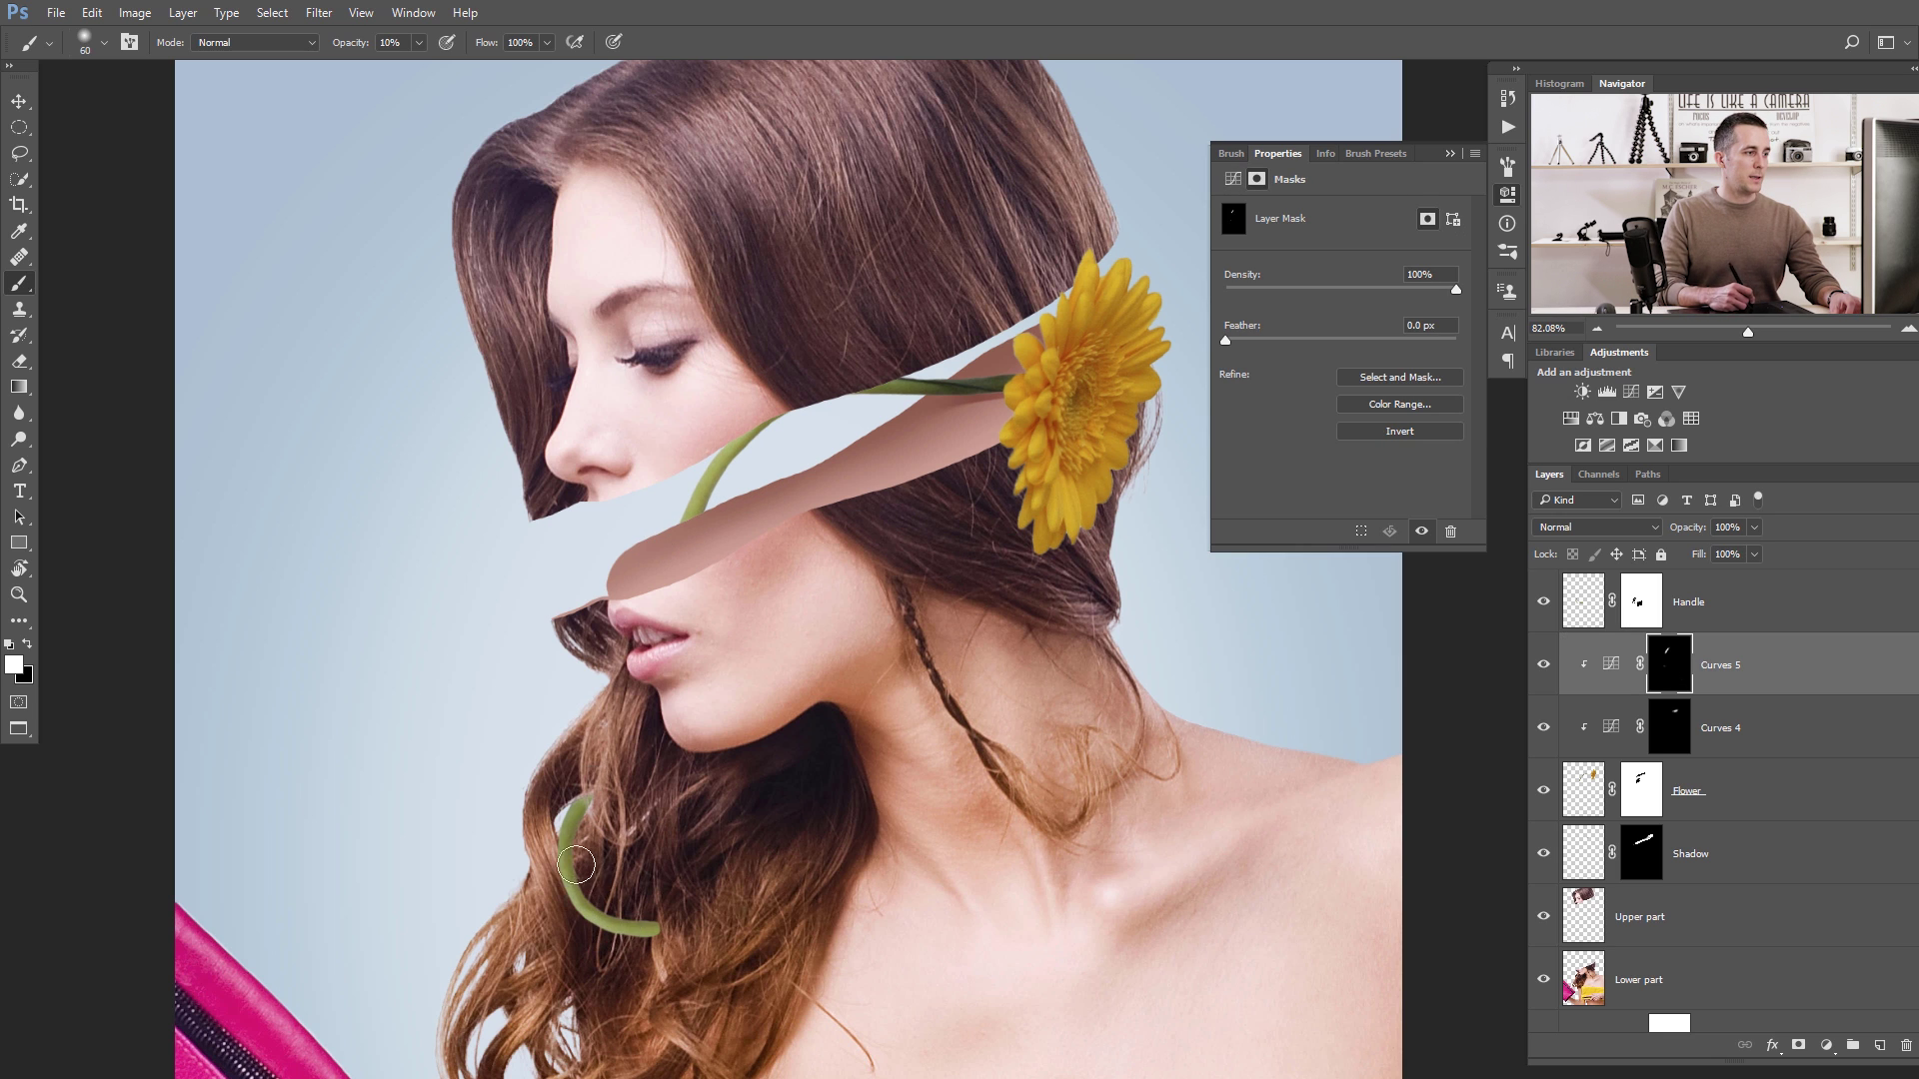
left_click(1675, 728)
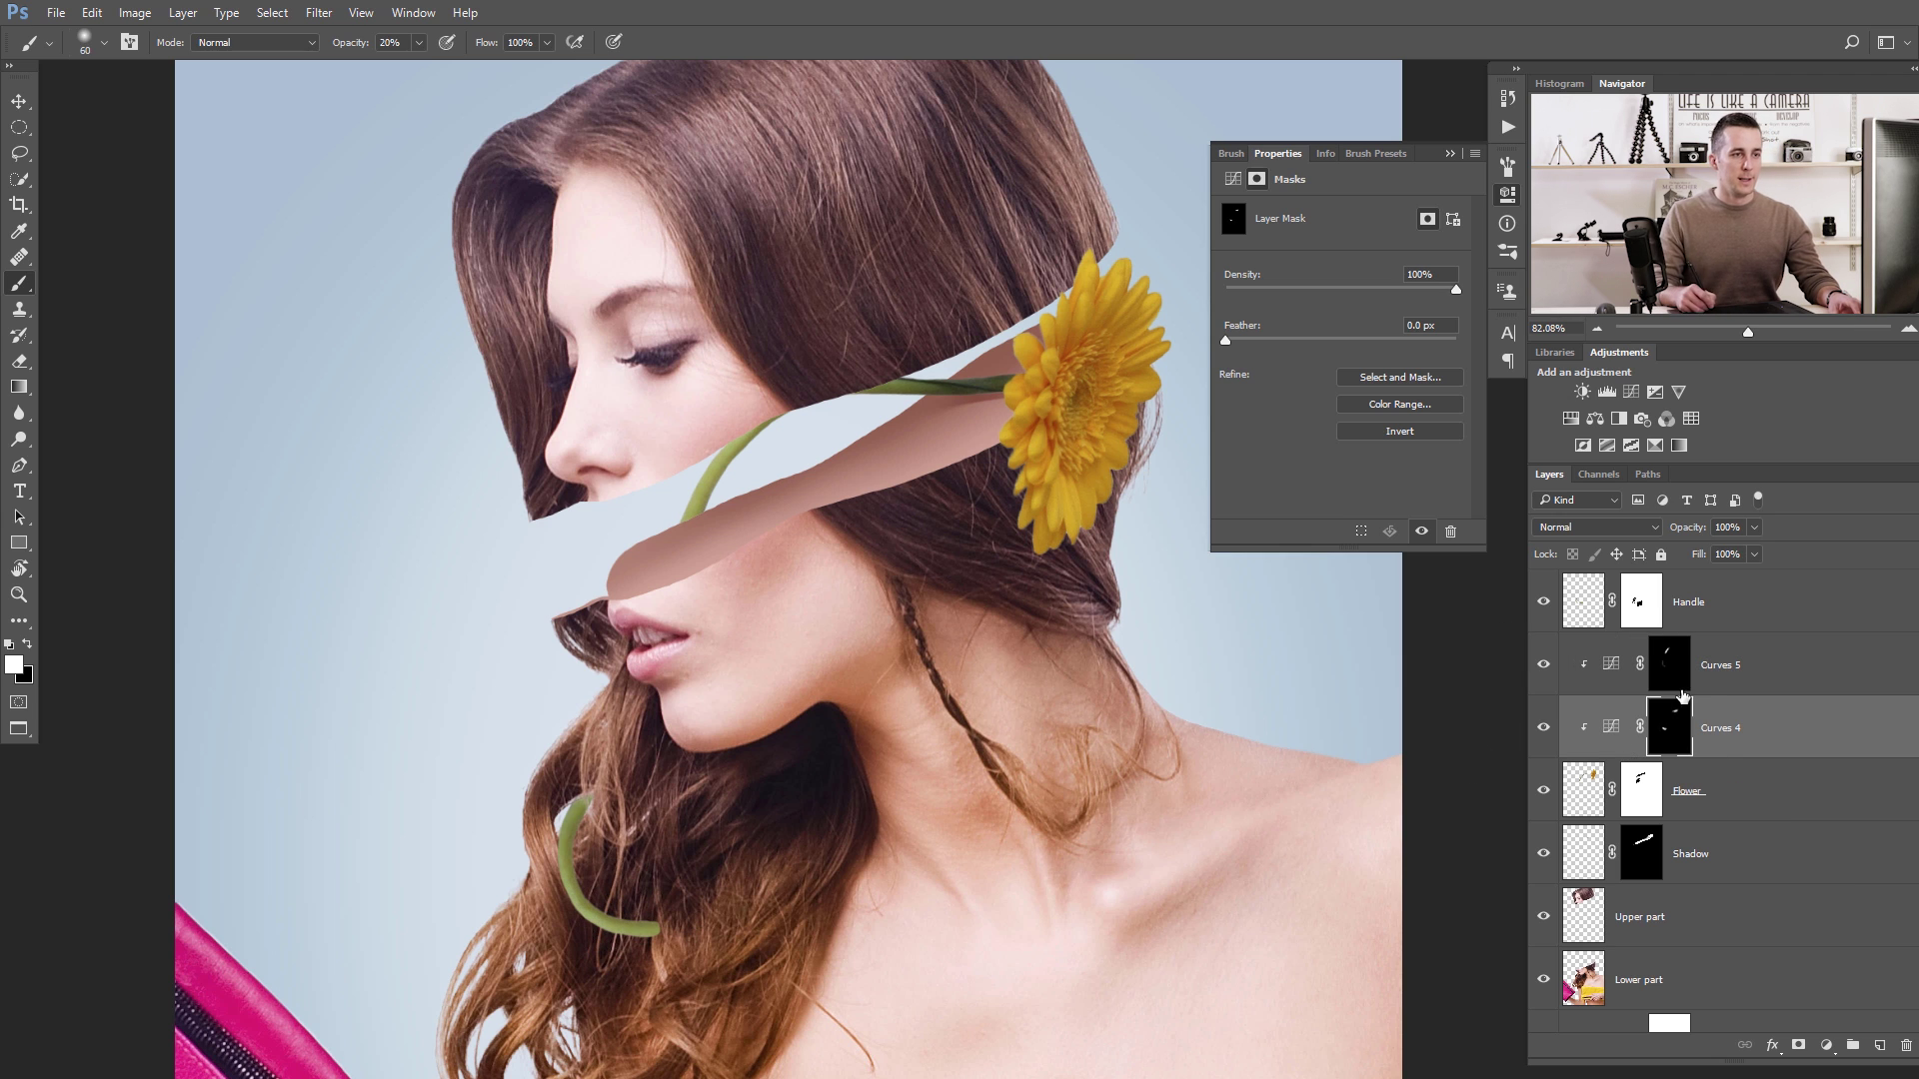
Add a darkening Curves adjustment clipped to the Handle layer with a point at input 155, output 109.
left_click(1585, 617)
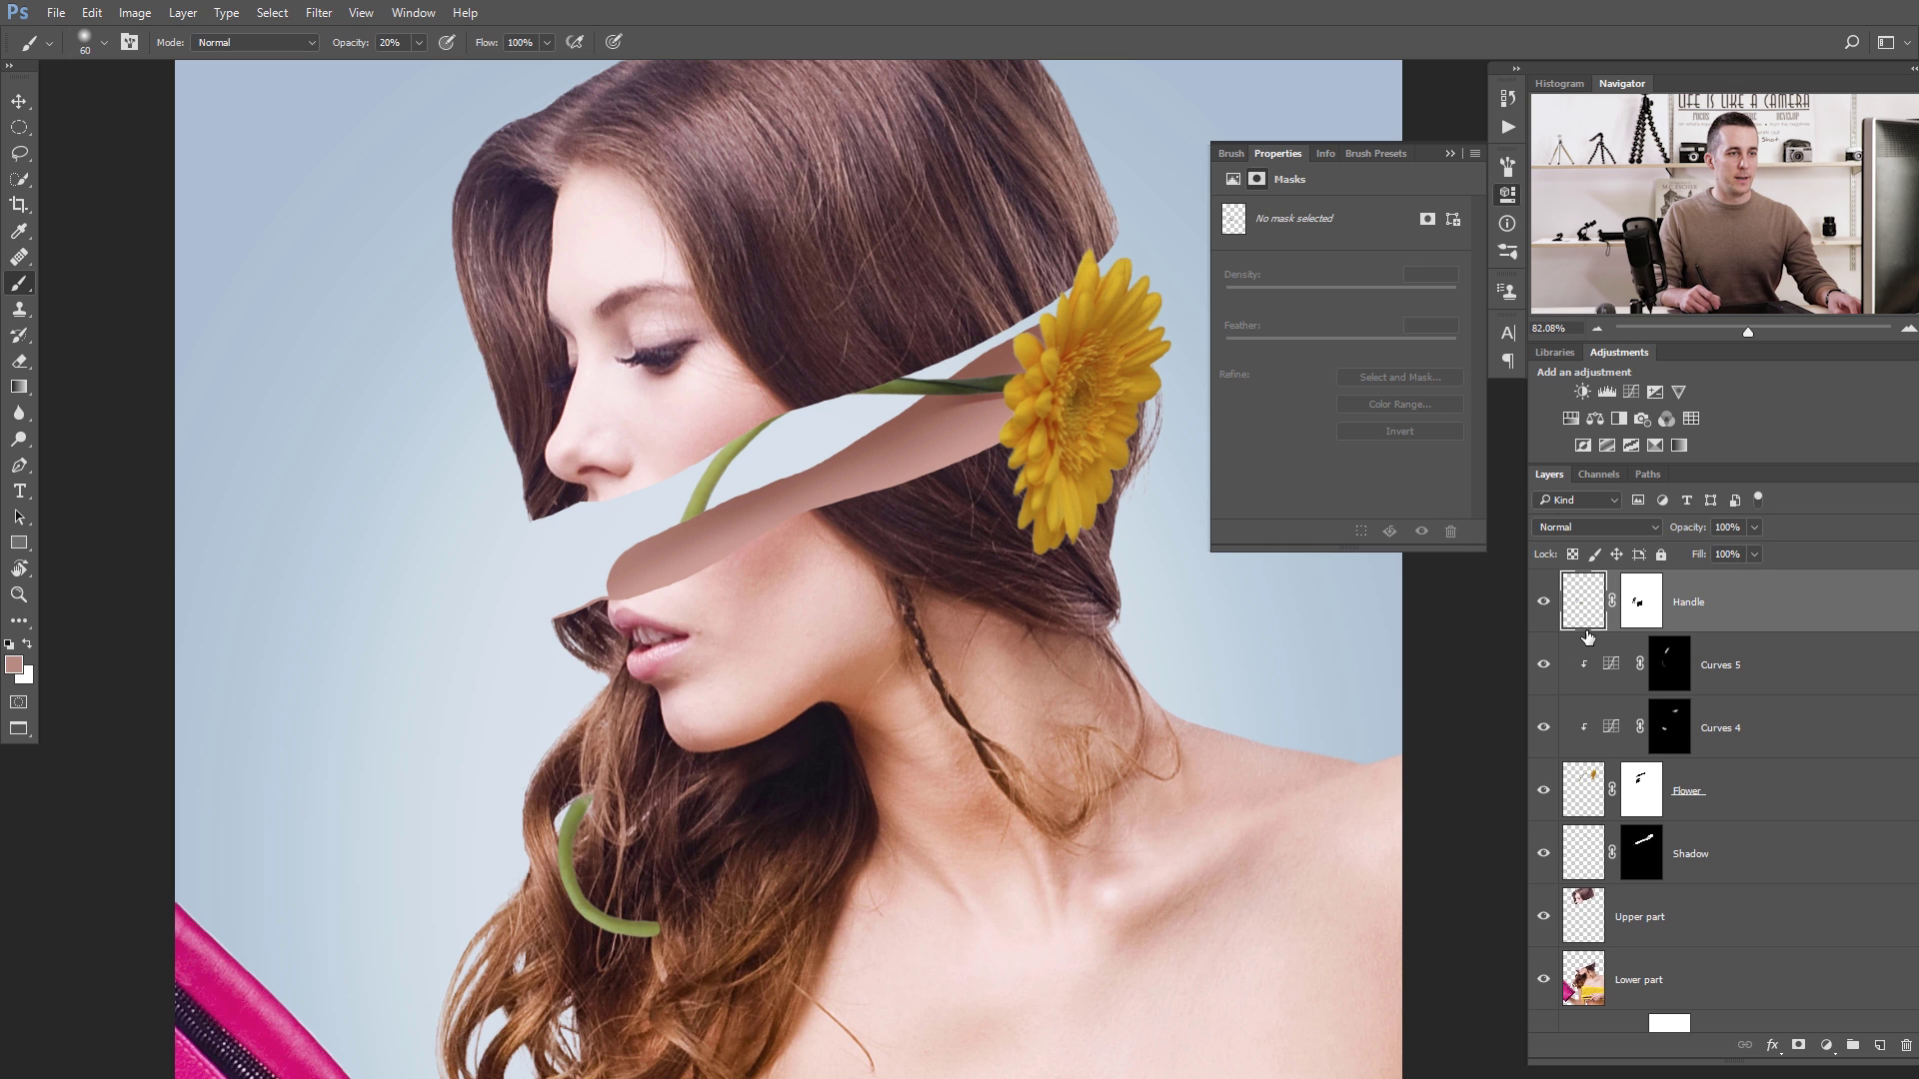
left_click(1543, 602)
left_click(1543, 602)
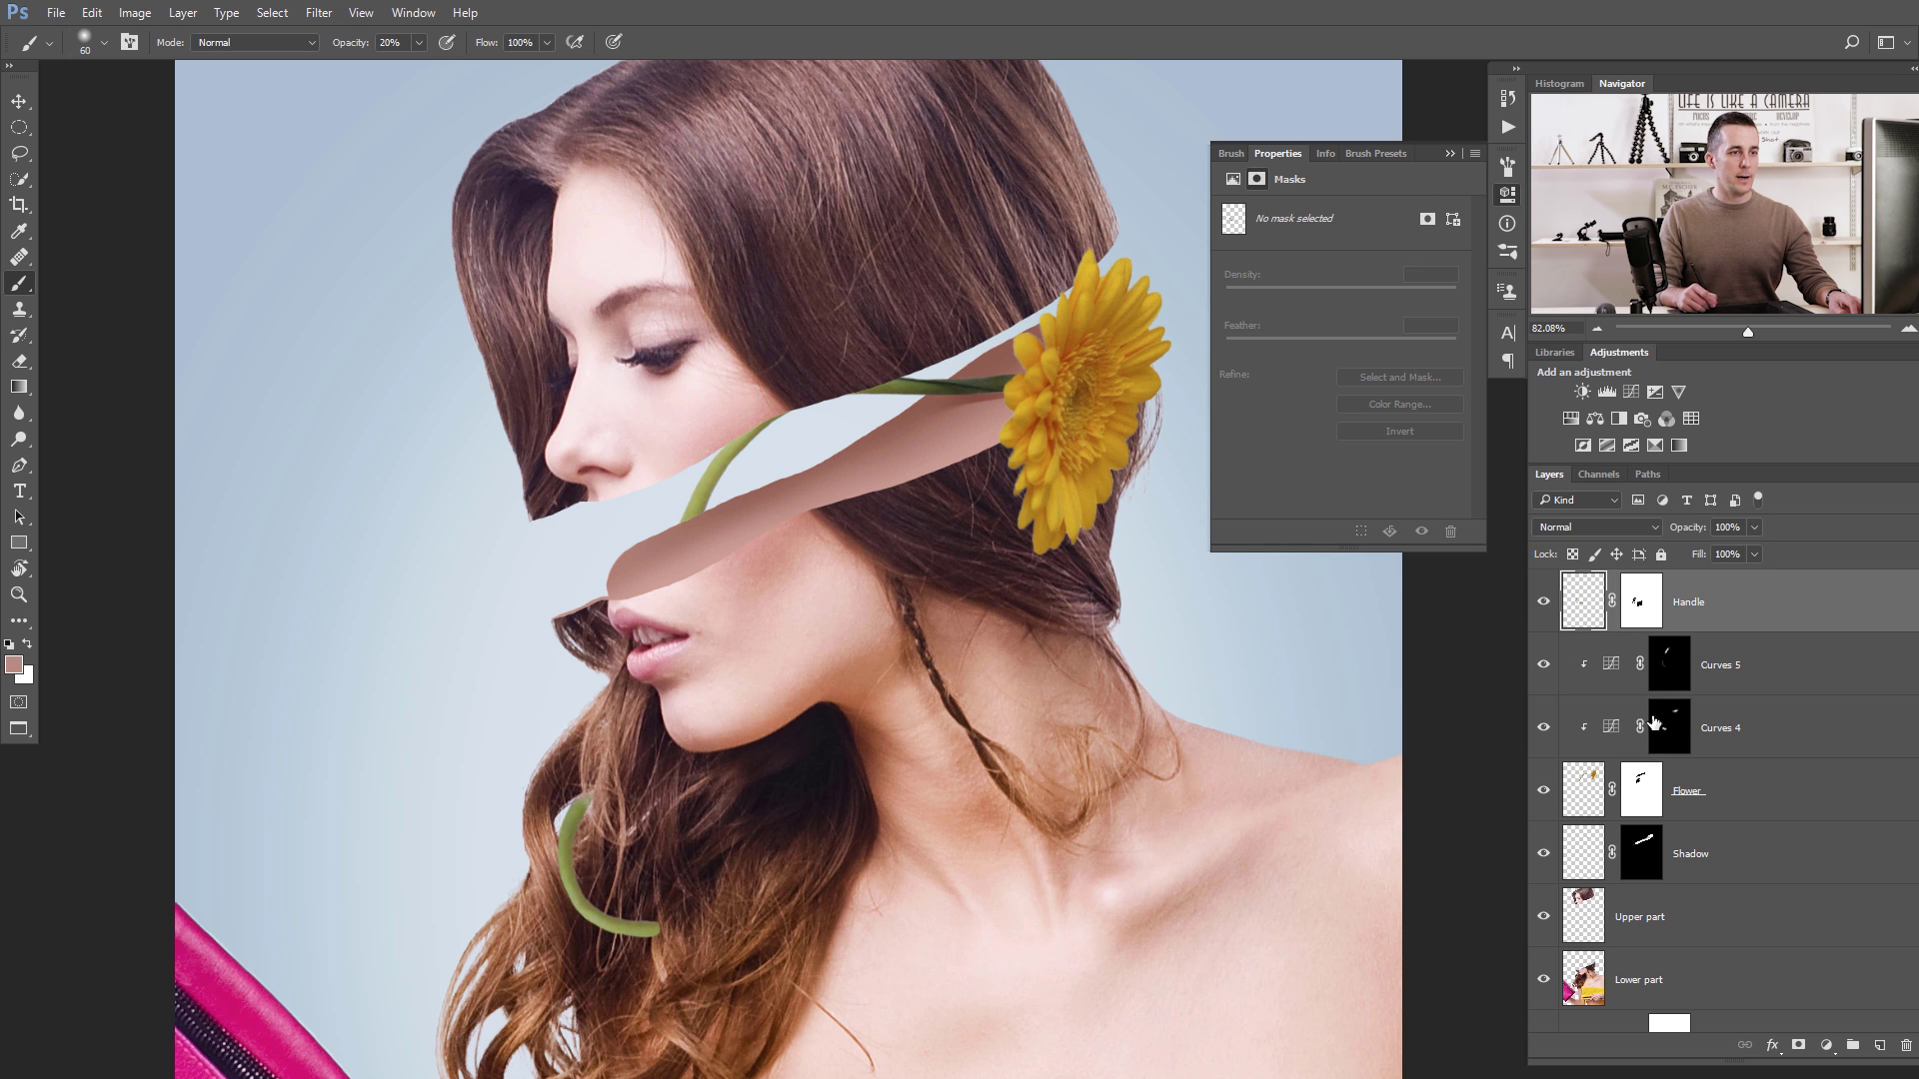
left_click(1826, 1046)
left_click(1799, 729)
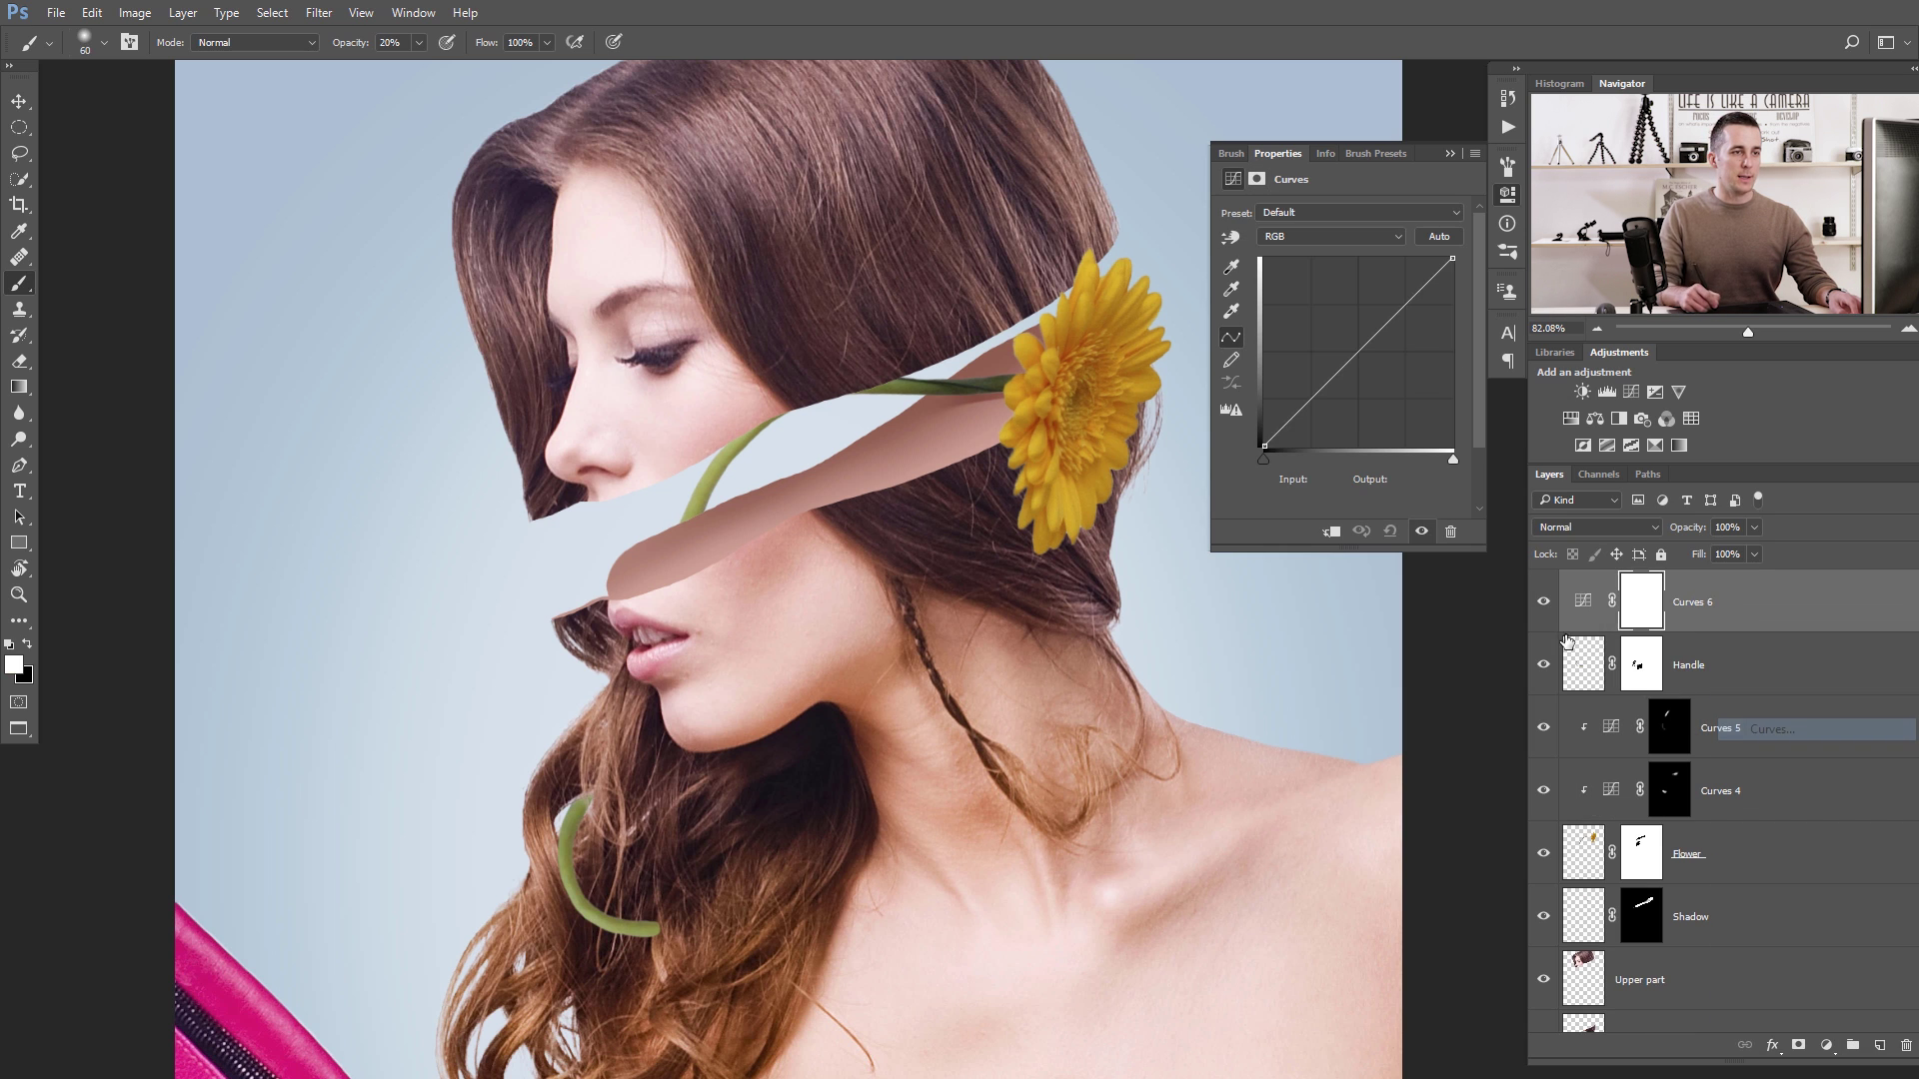
left_click(1578, 633, "alt")
left_click_drag(1361, 354, 1379, 367)
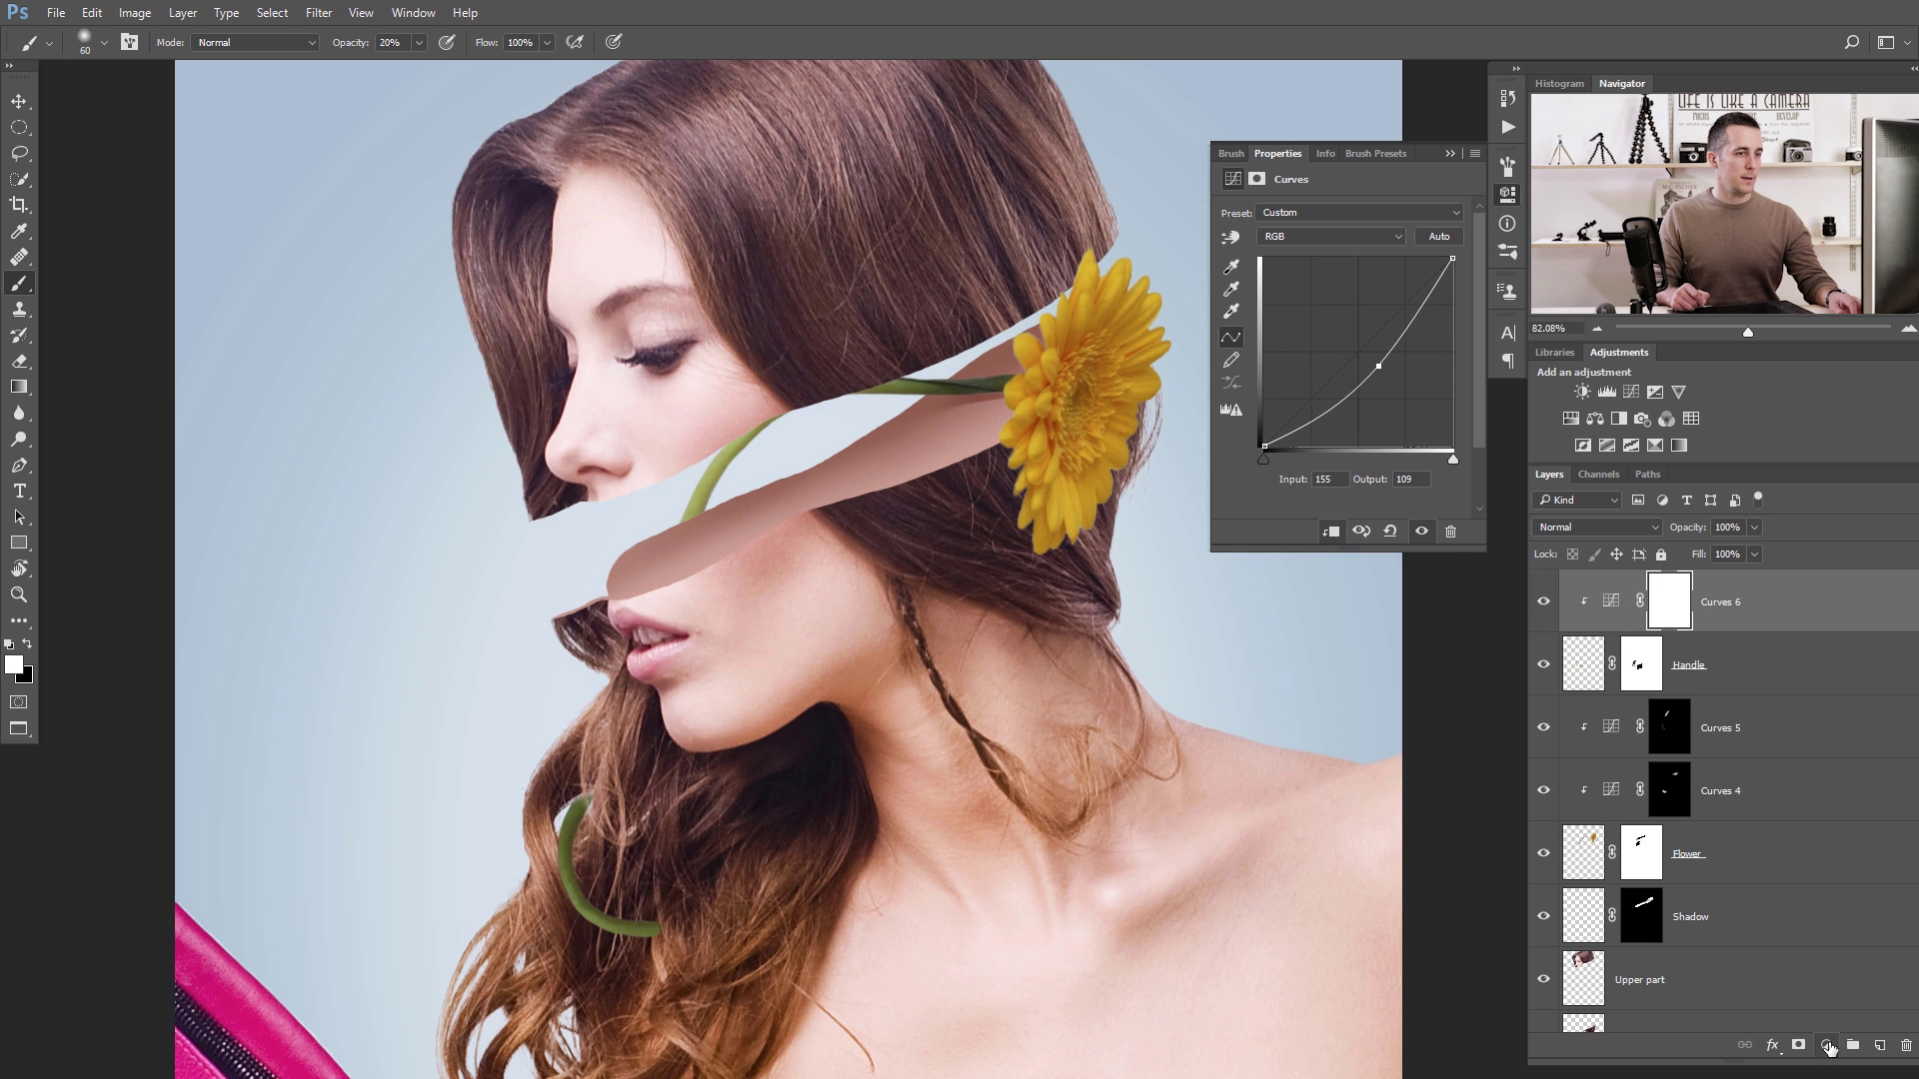
Add a brightening Curves adjustment clipped to the Handle layer with a point at input 107, output 159, and invert its mask to black.
left_click(1829, 1046)
left_click(1770, 728)
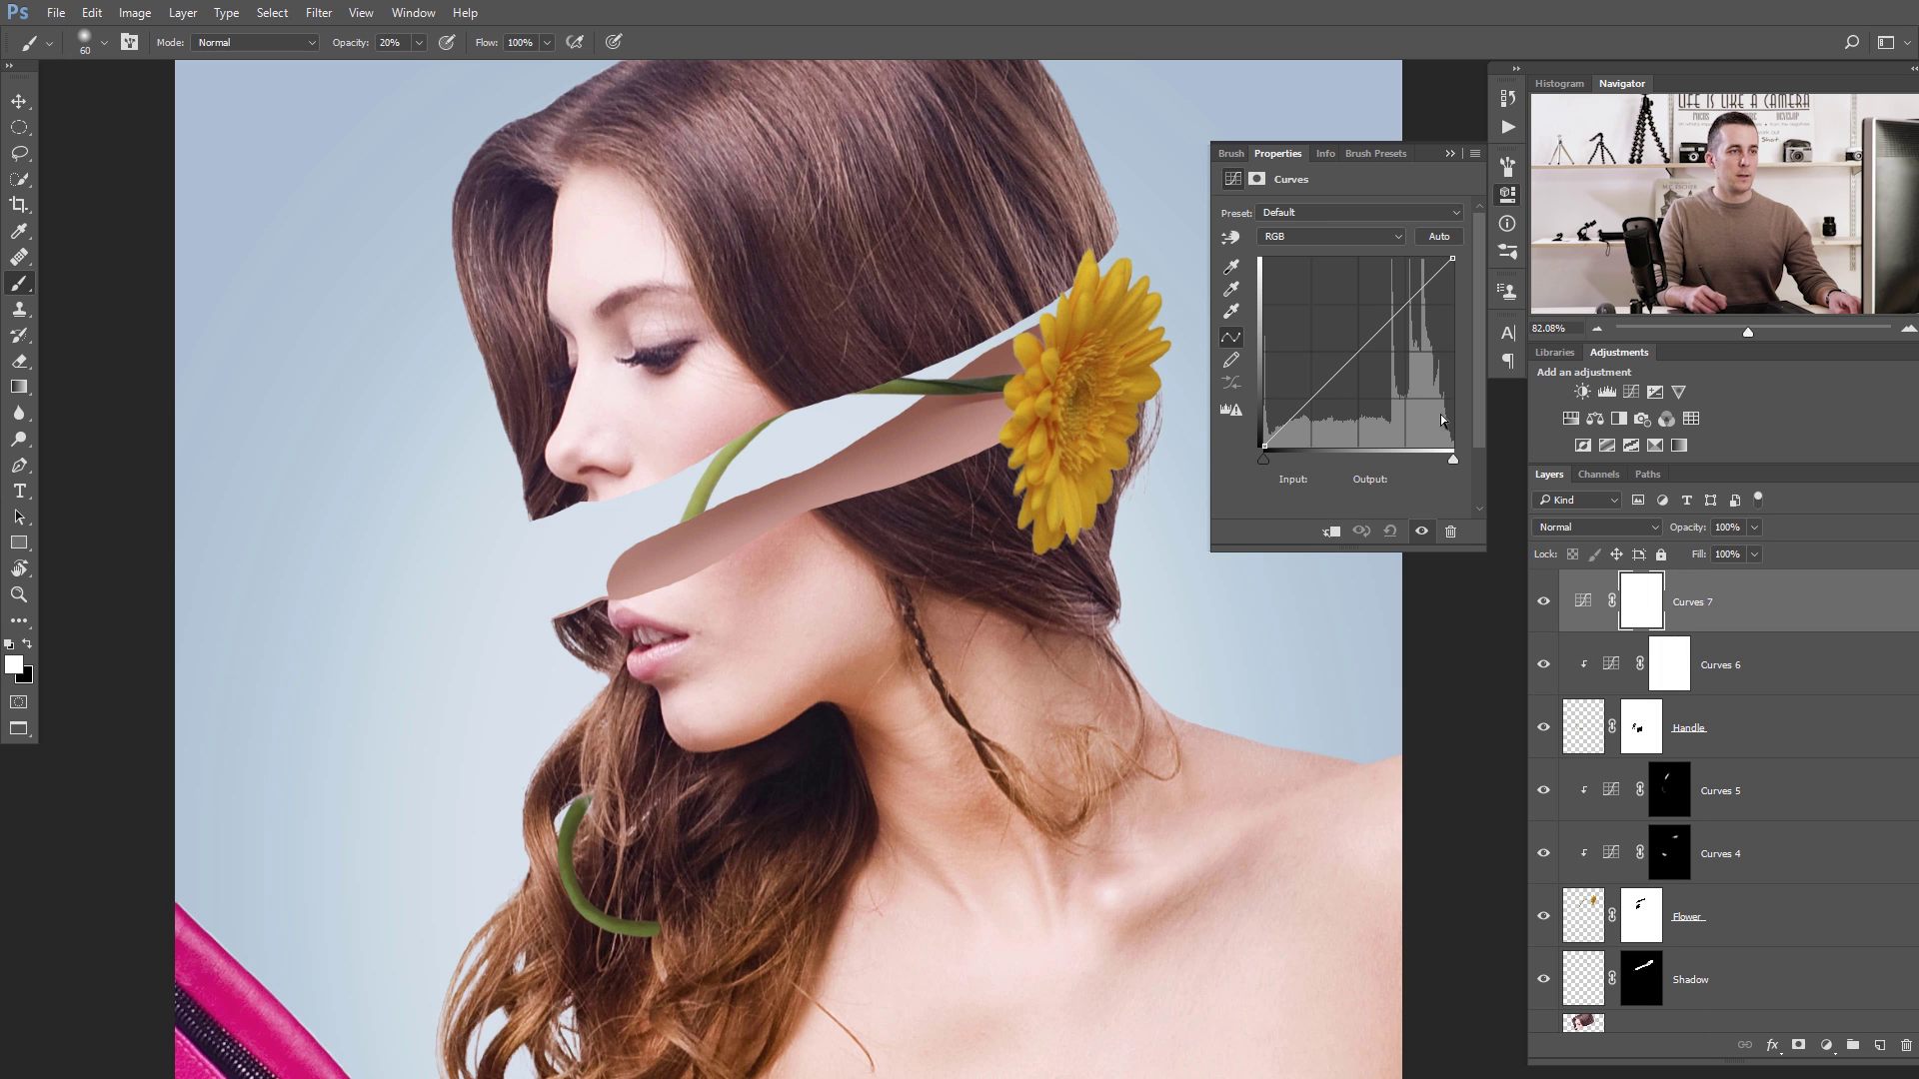
left_click(1331, 531)
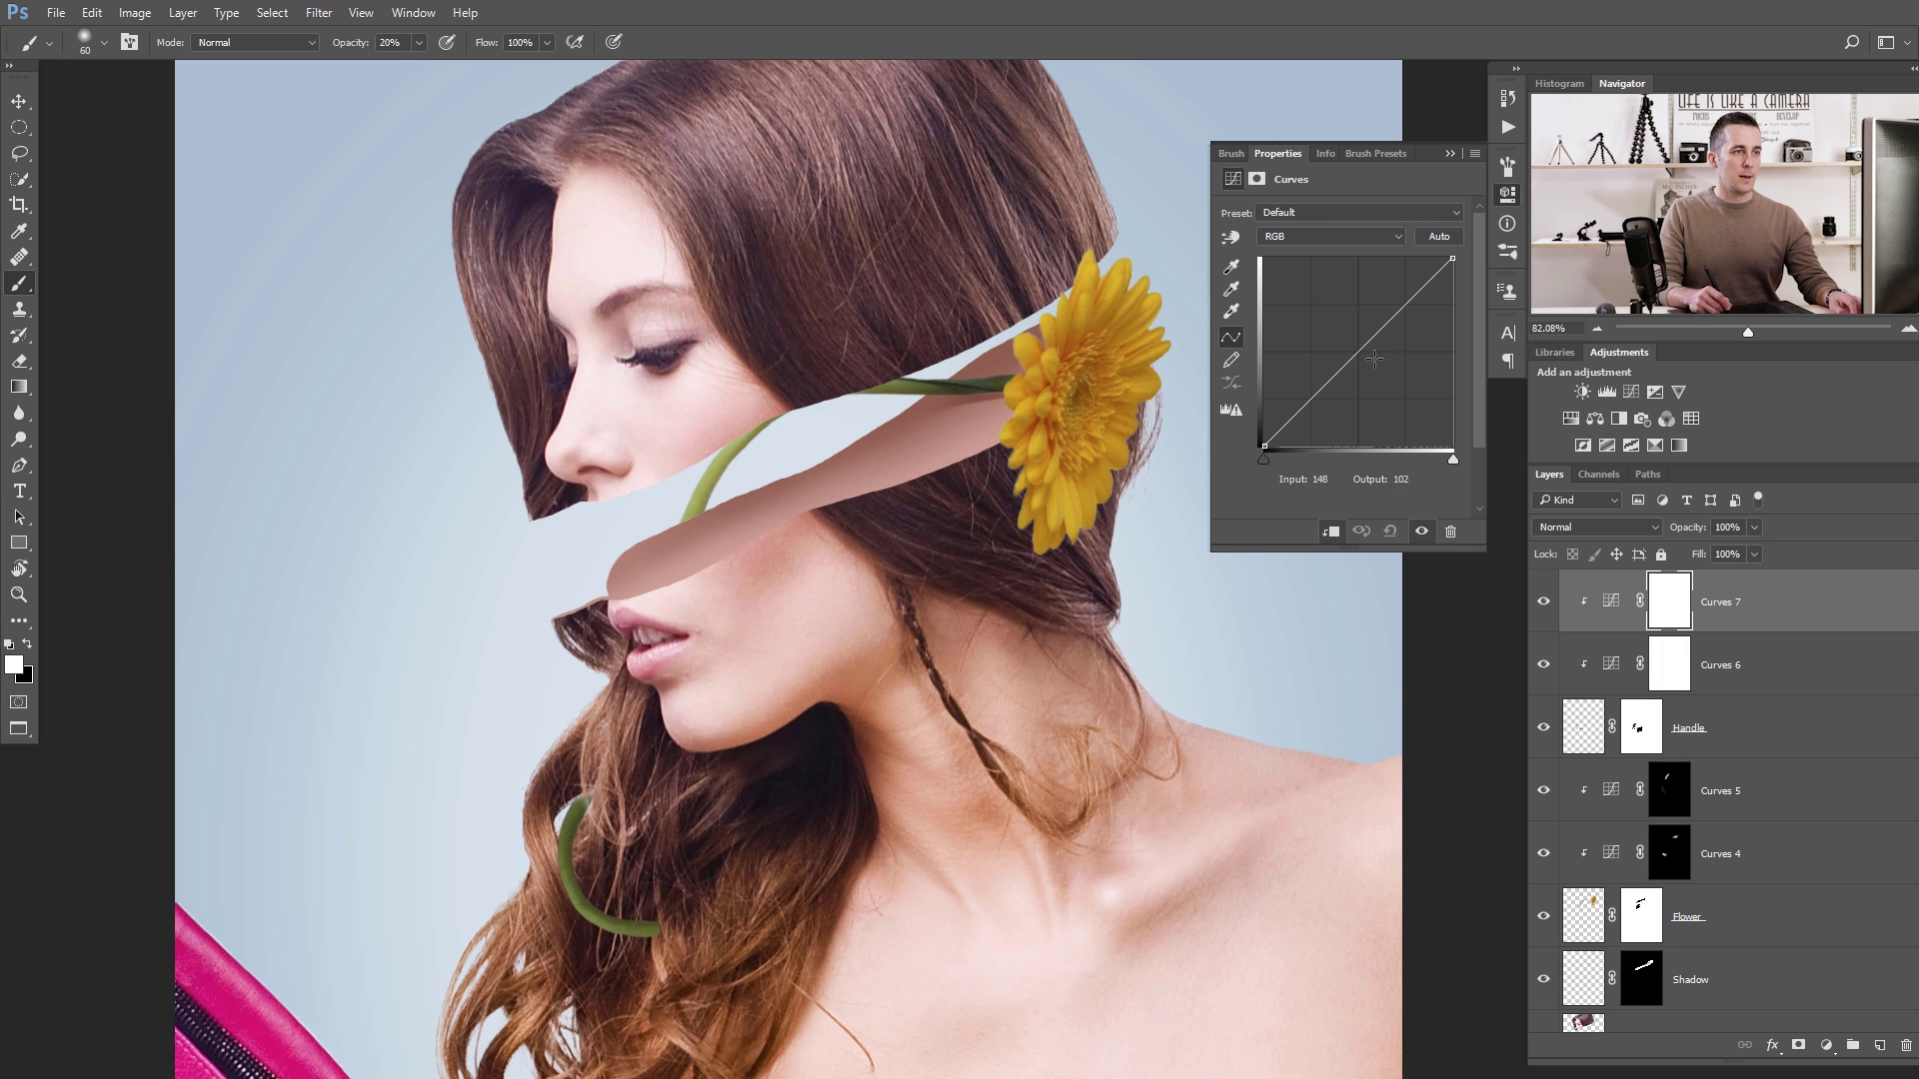
left_click_drag(1345, 364, 1345, 328)
key("ctrl+i")
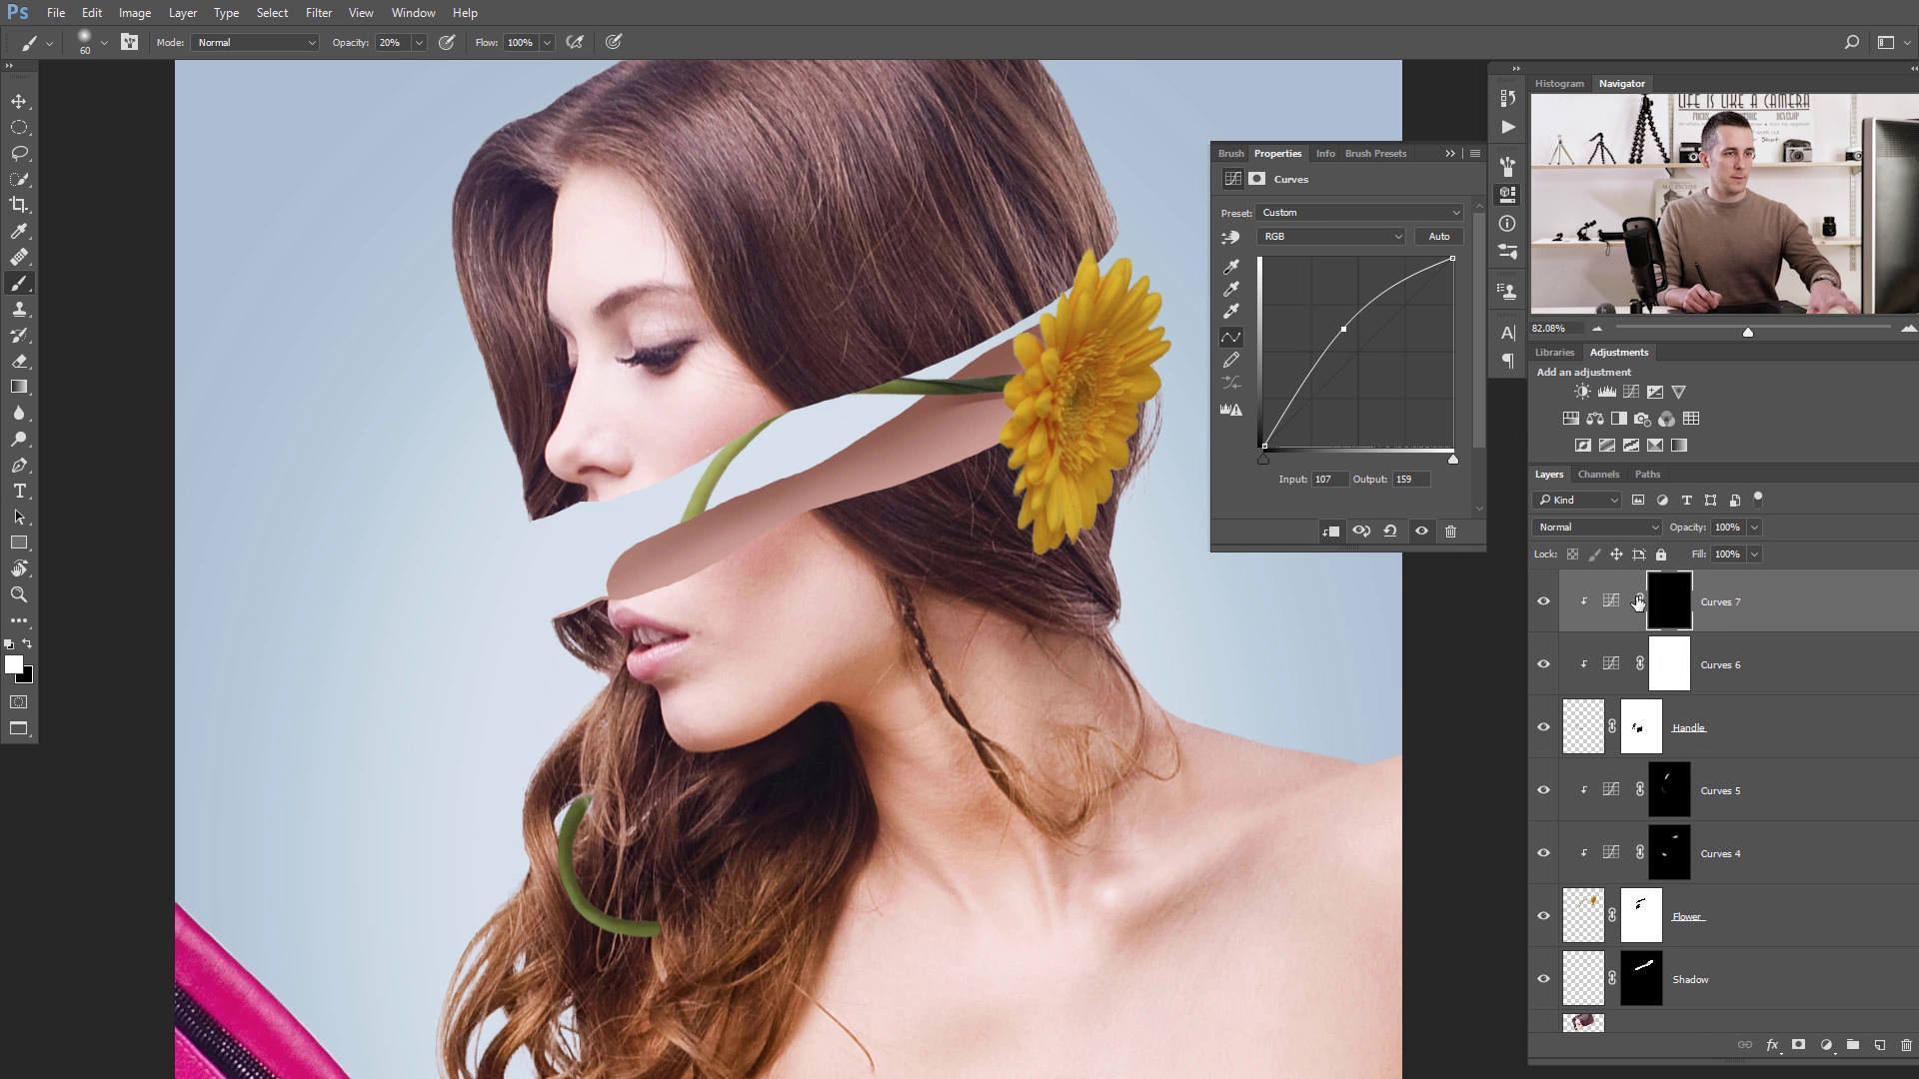
Invert the Curves 6 mask to black and paint white along the inner side of the stem in the hair at 20% opacity with an 80 px brush.
left_click(1658, 657)
key("ctrl+i")
key("bracketright")
key("bracketright")
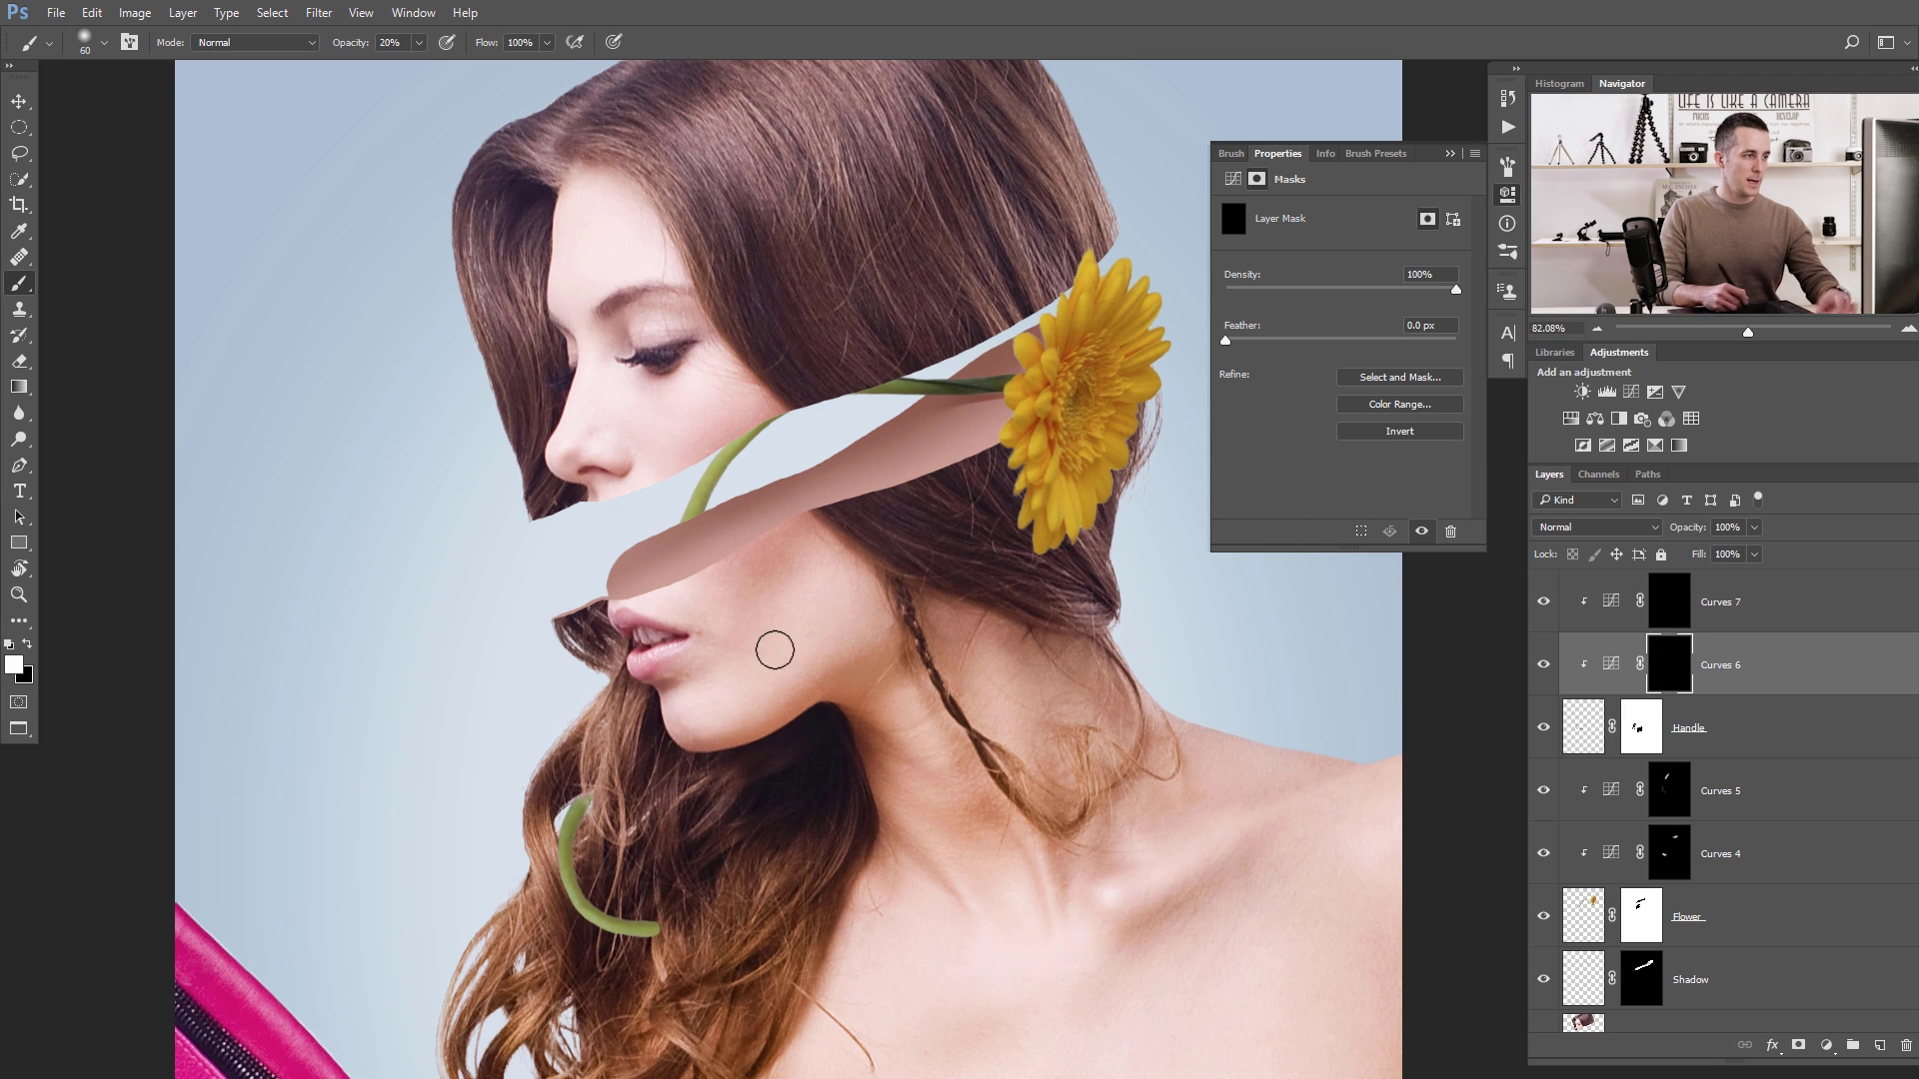
left_click_drag(608, 852, 647, 926)
key("bracketleft")
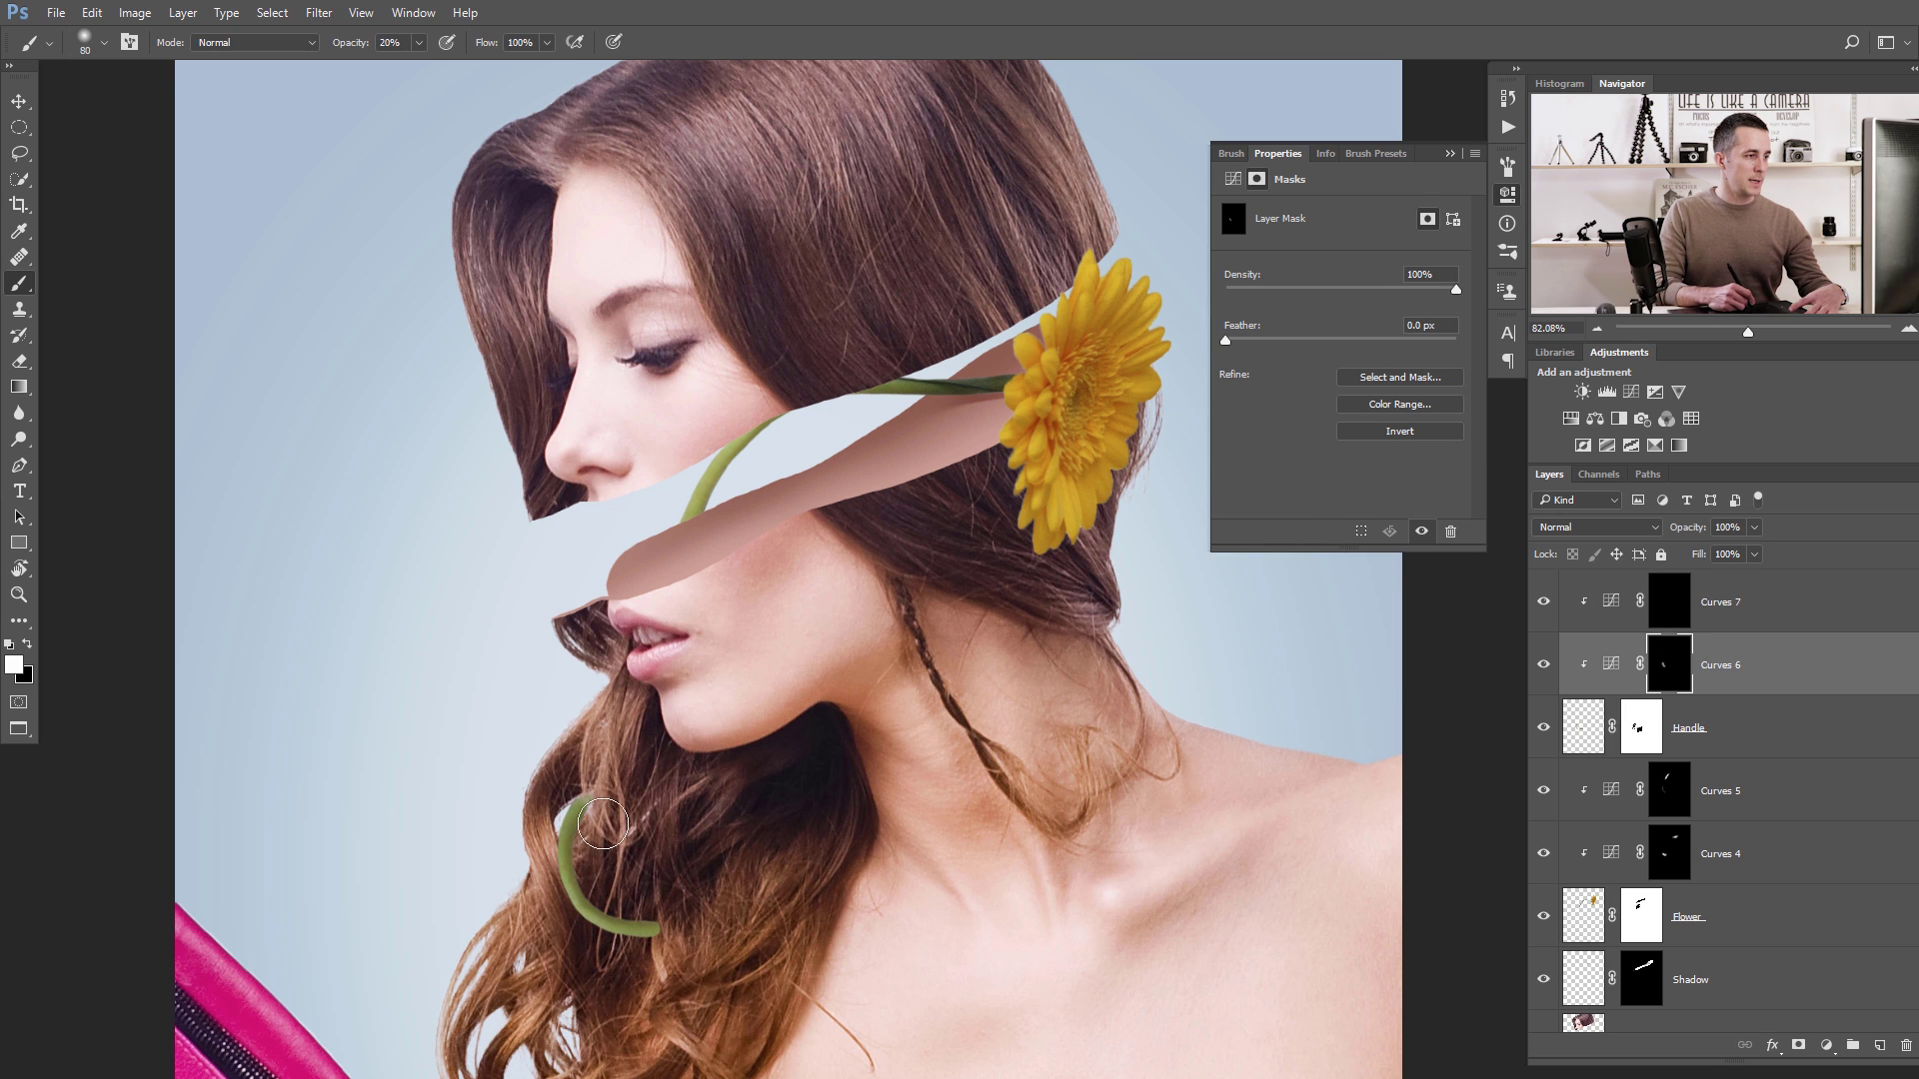
left_click_drag(599, 827, 597, 877)
mouse_move(600, 779)
left_mouse_down()
mouse_move(631, 925)
mouse_move(597, 889)
mouse_move(628, 925)
left_mouse_up()
Paint white highlights on the Curves 7 mask along the stem in the hair at 20% opacity, with a brush of 45 to 50 px.
left_click(1679, 612)
key("bracketleft")
key("bracketleft")
key("bracketleft")
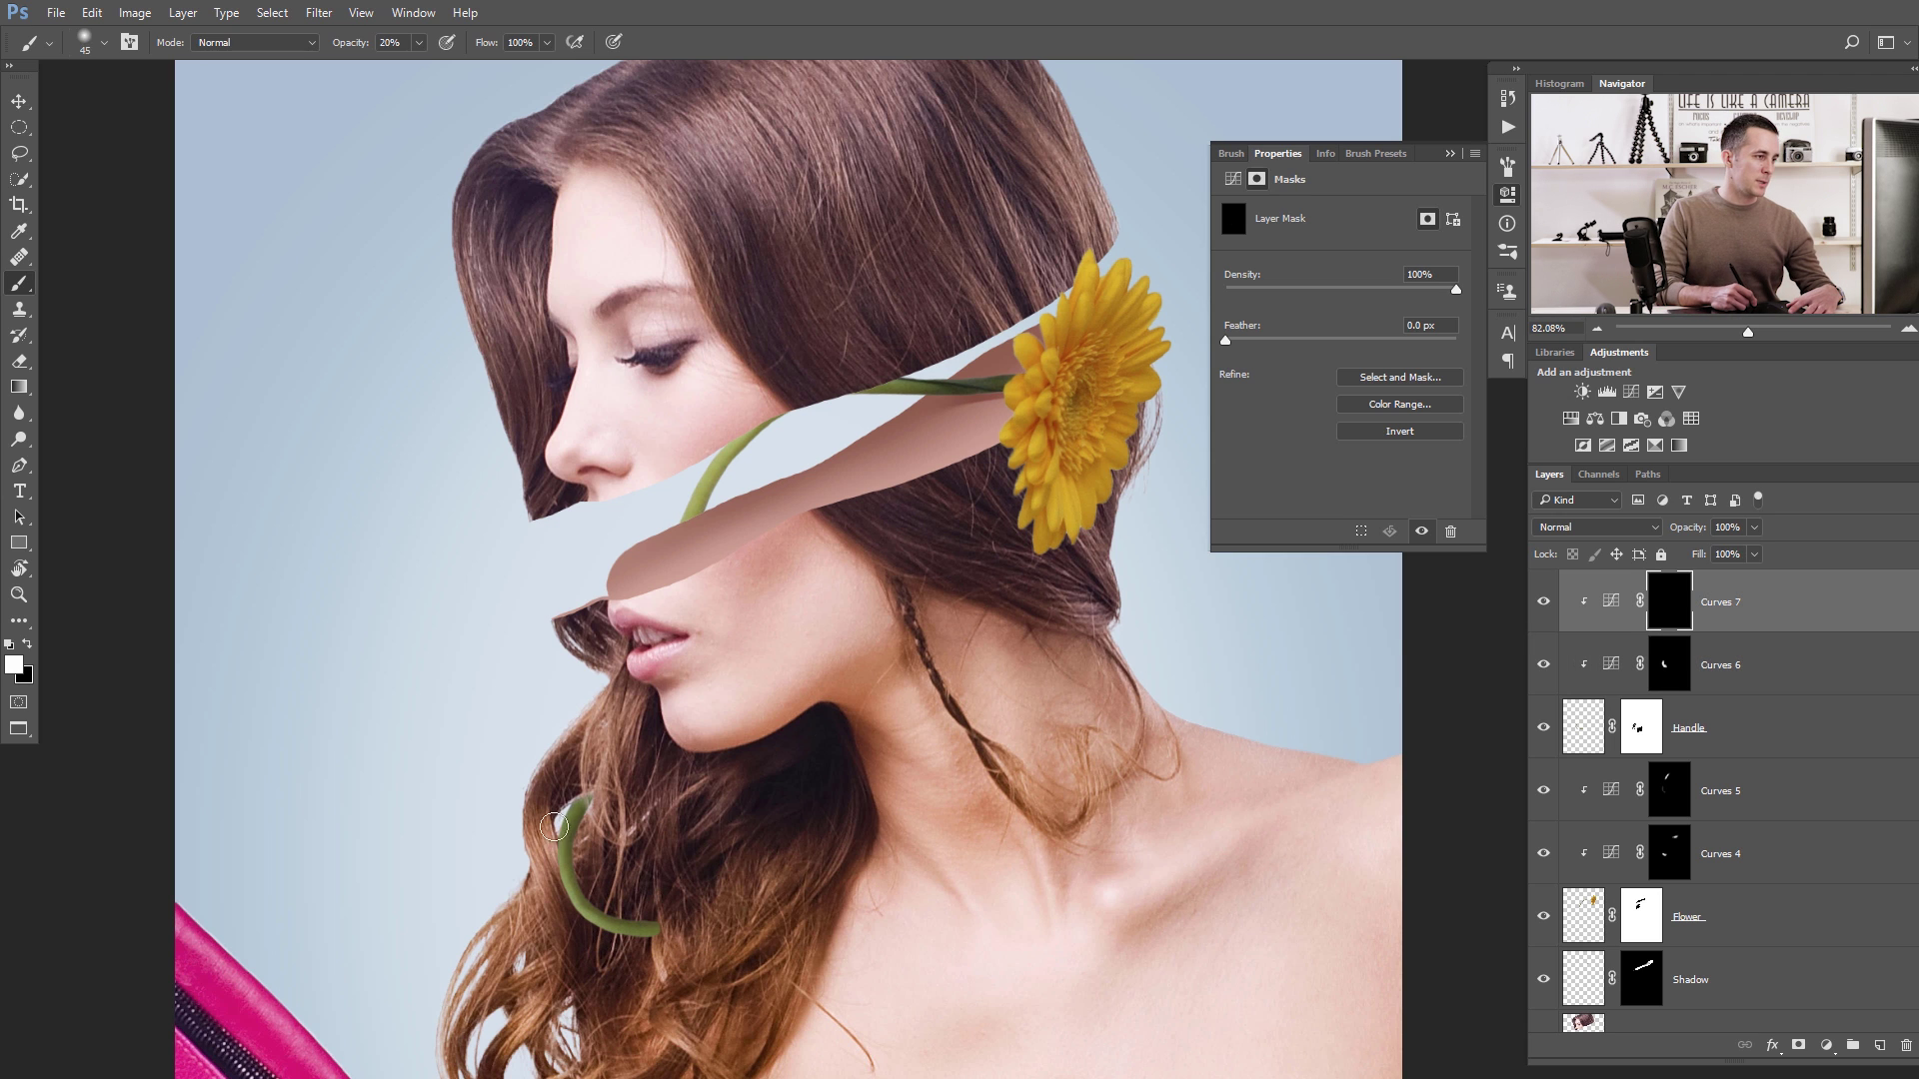
key("bracketright")
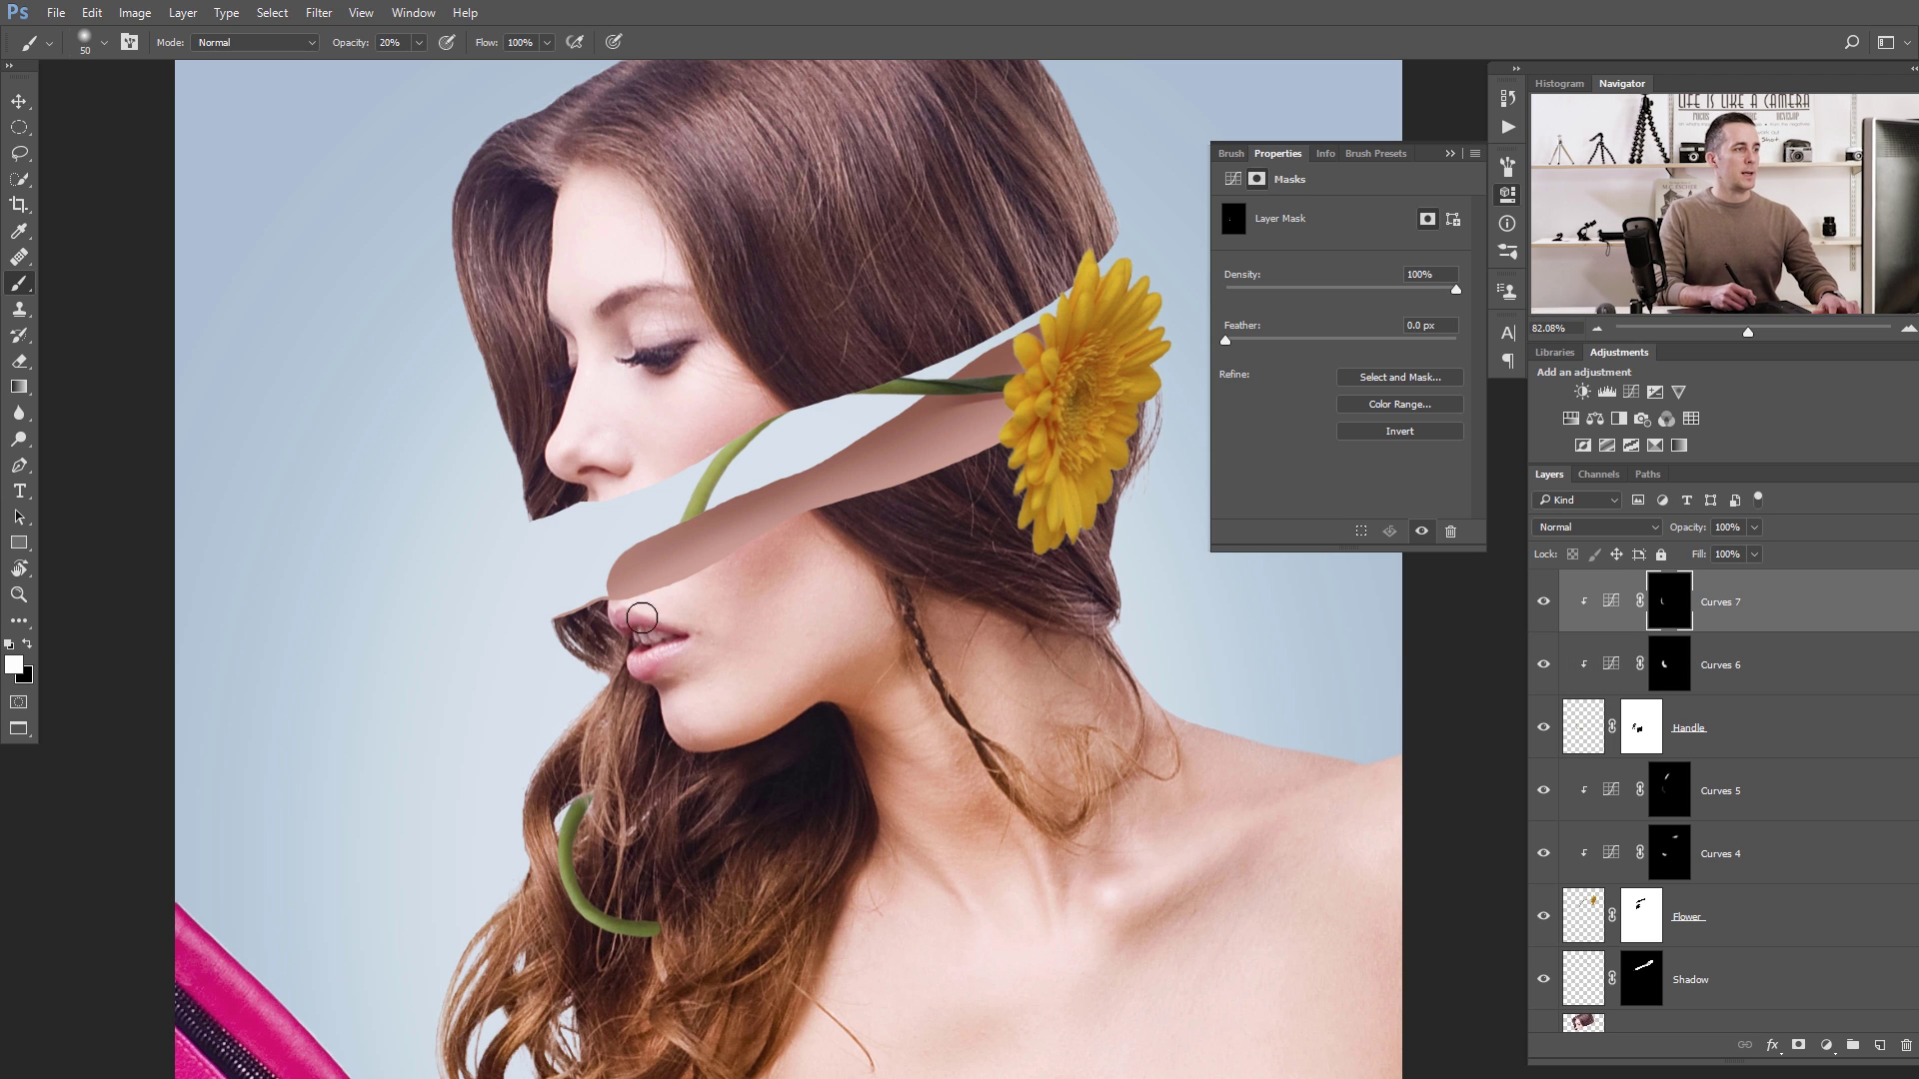
Refine the shading of the stem across the gap on the Curves 4 and Curves 5 masks, painting white with a 20 px brush at 20% opacity.
left_click(1669, 853)
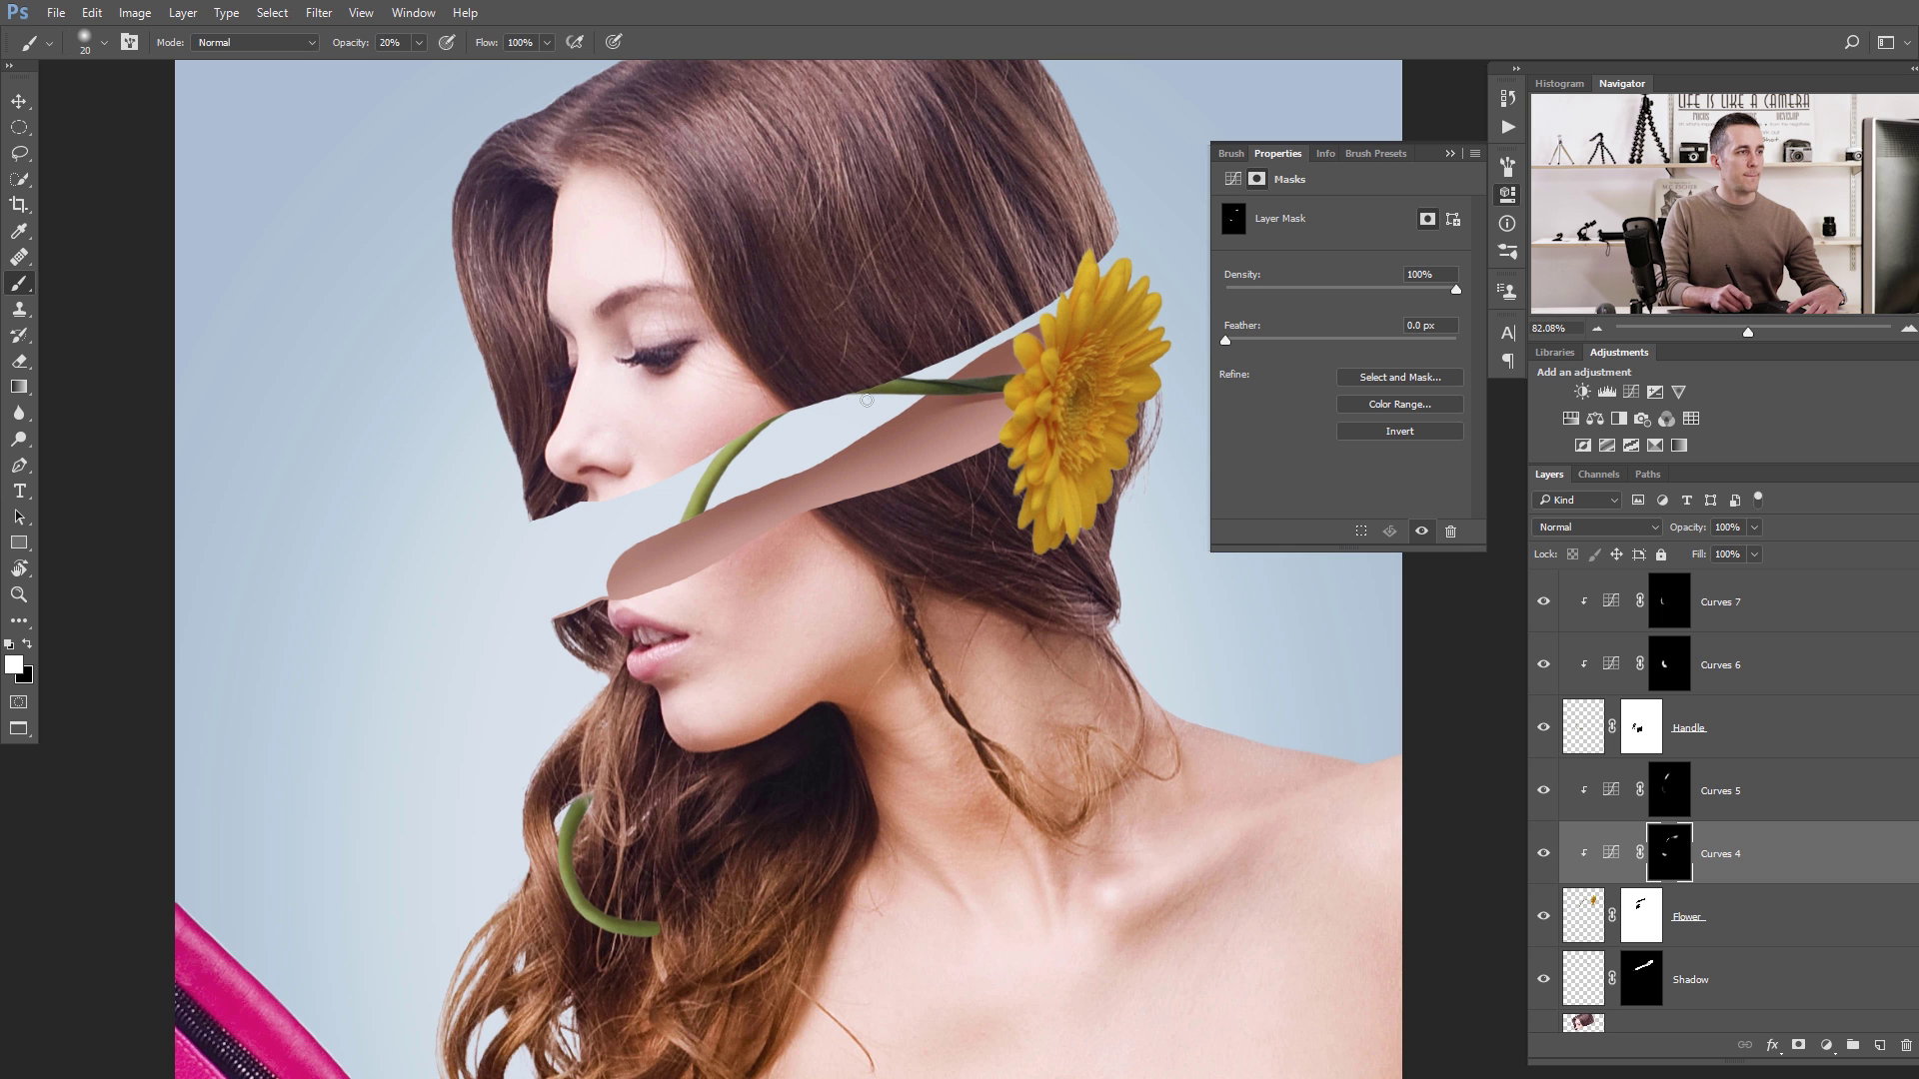
left_click(1679, 805)
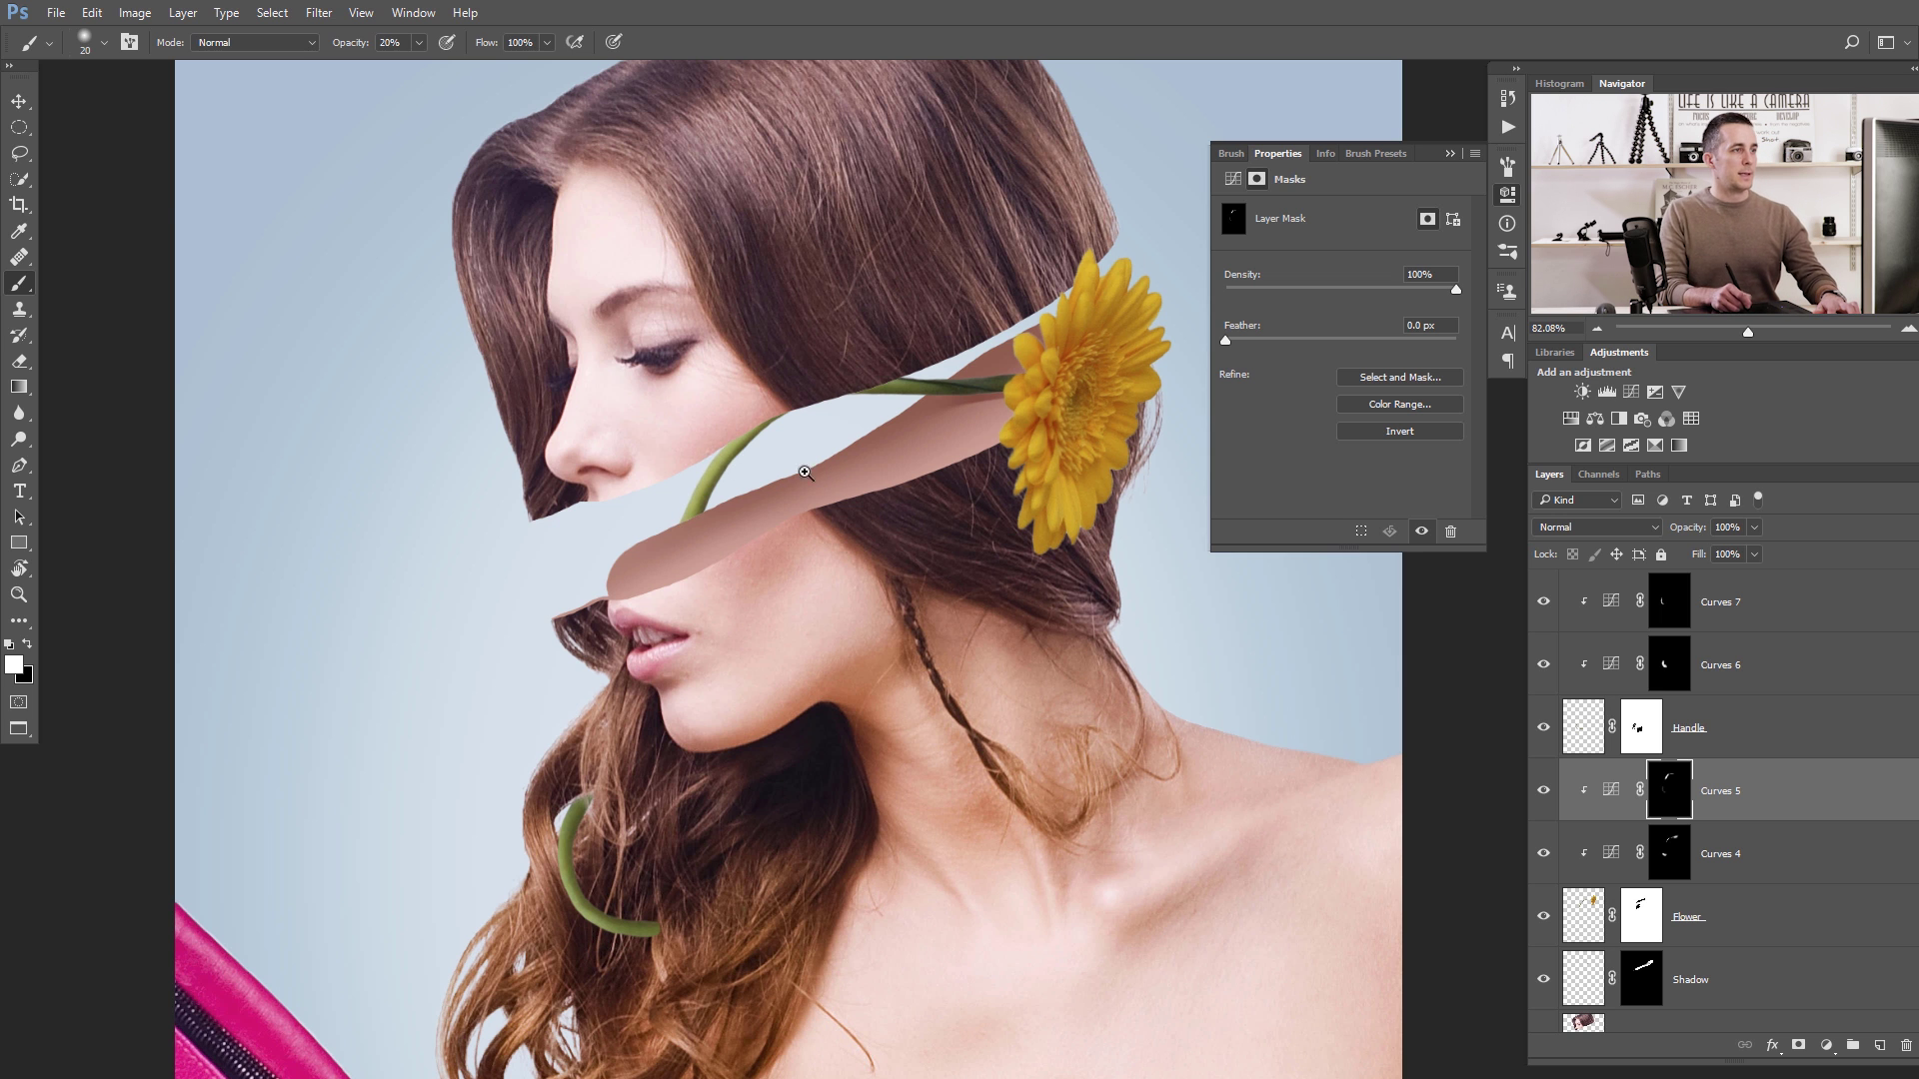
scroll(818, 470, "down", 10)
scroll(817, 470, "up", 1)
scroll(922, 422, "up", 8)
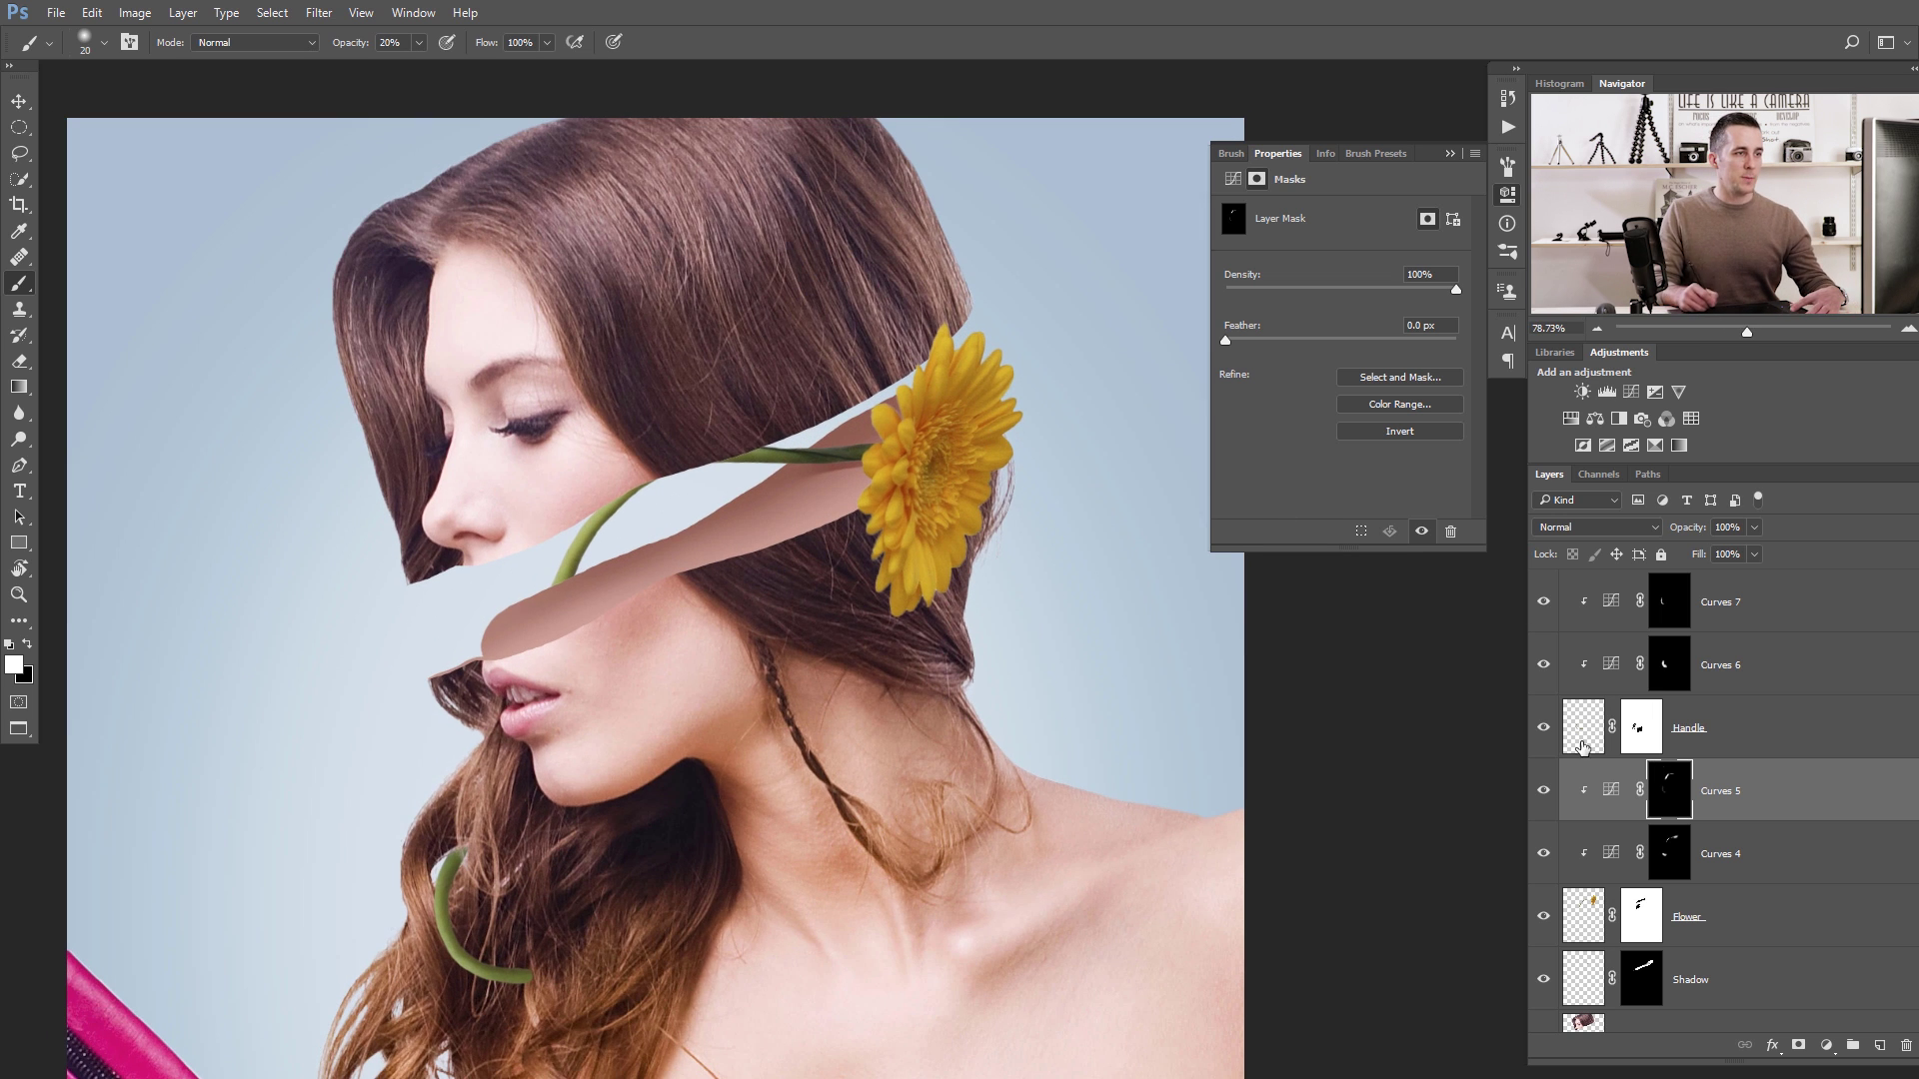
Paint white over the flower head at 10% opacity, on the Curves 5 mask with 70 and 50 px brushes and the Curves 4 mask at 45 px.
key("1")
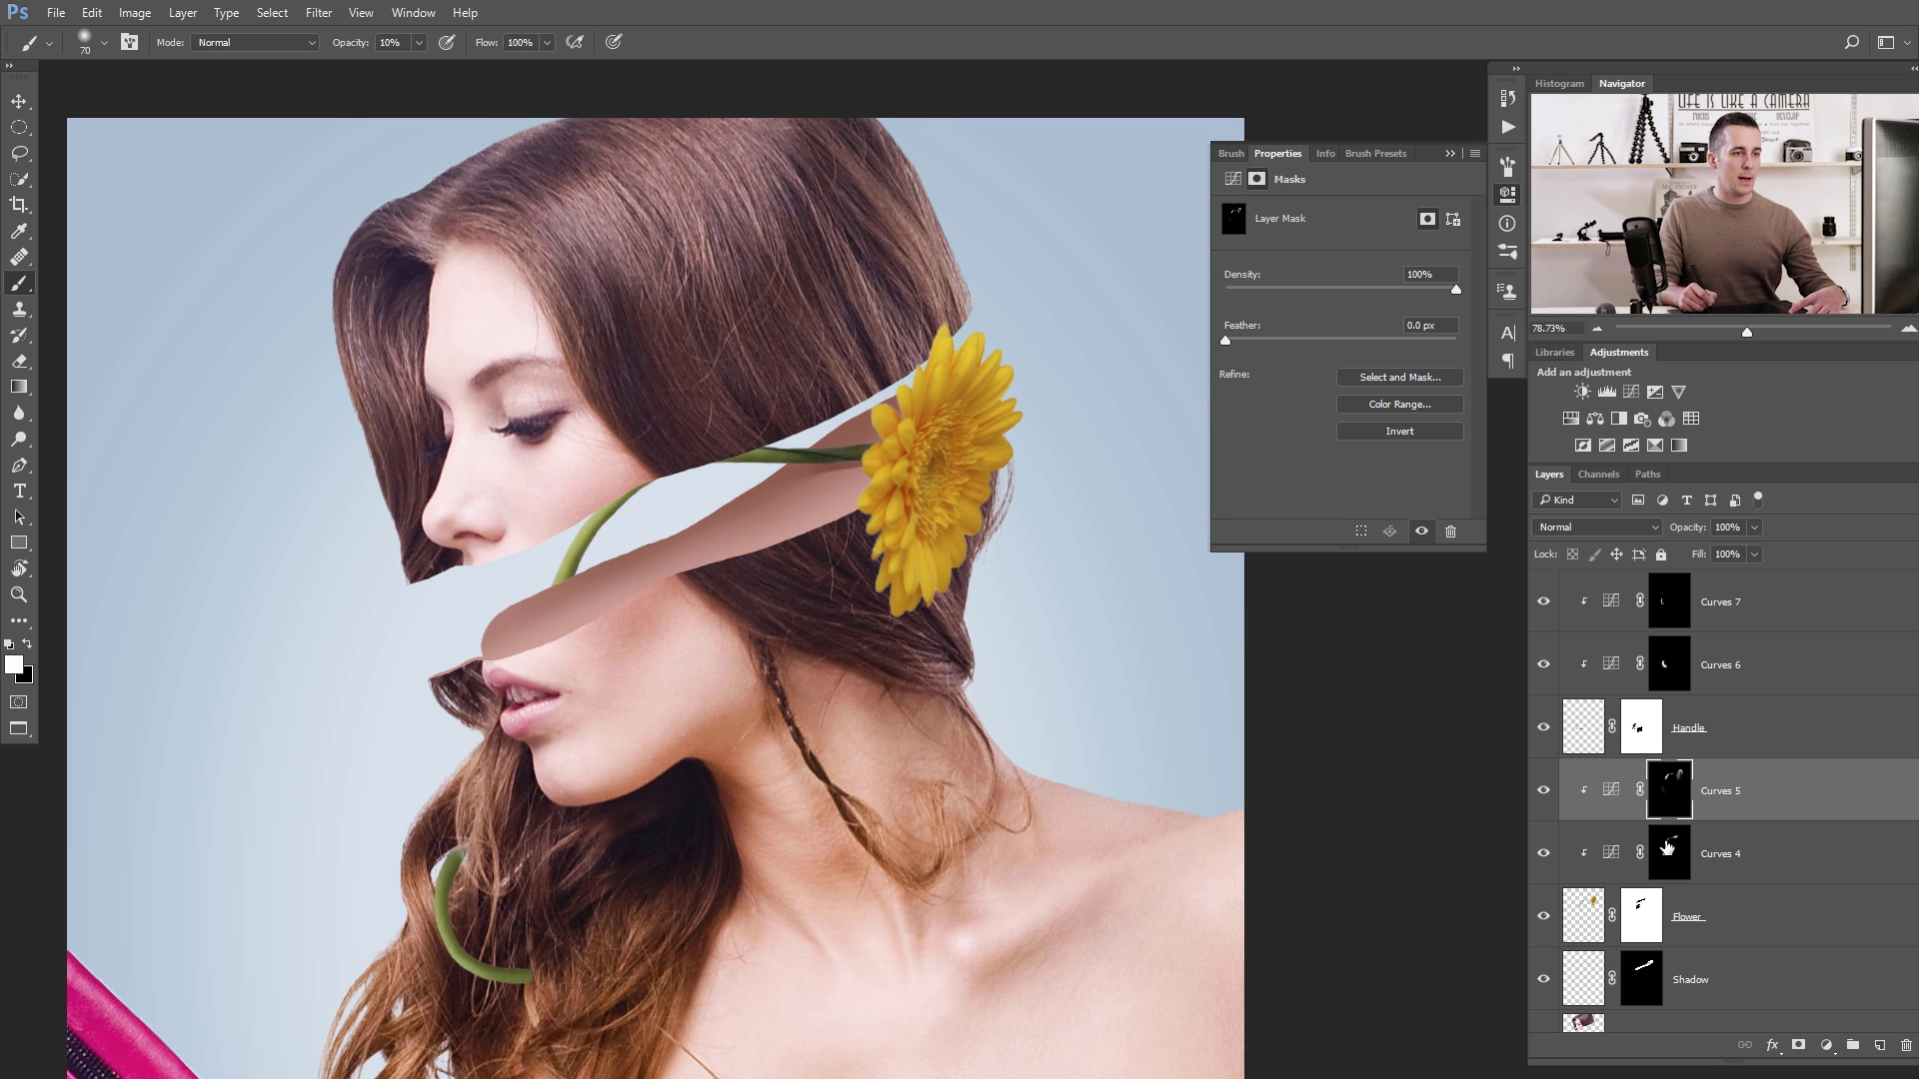
key("alt+bracketleft")
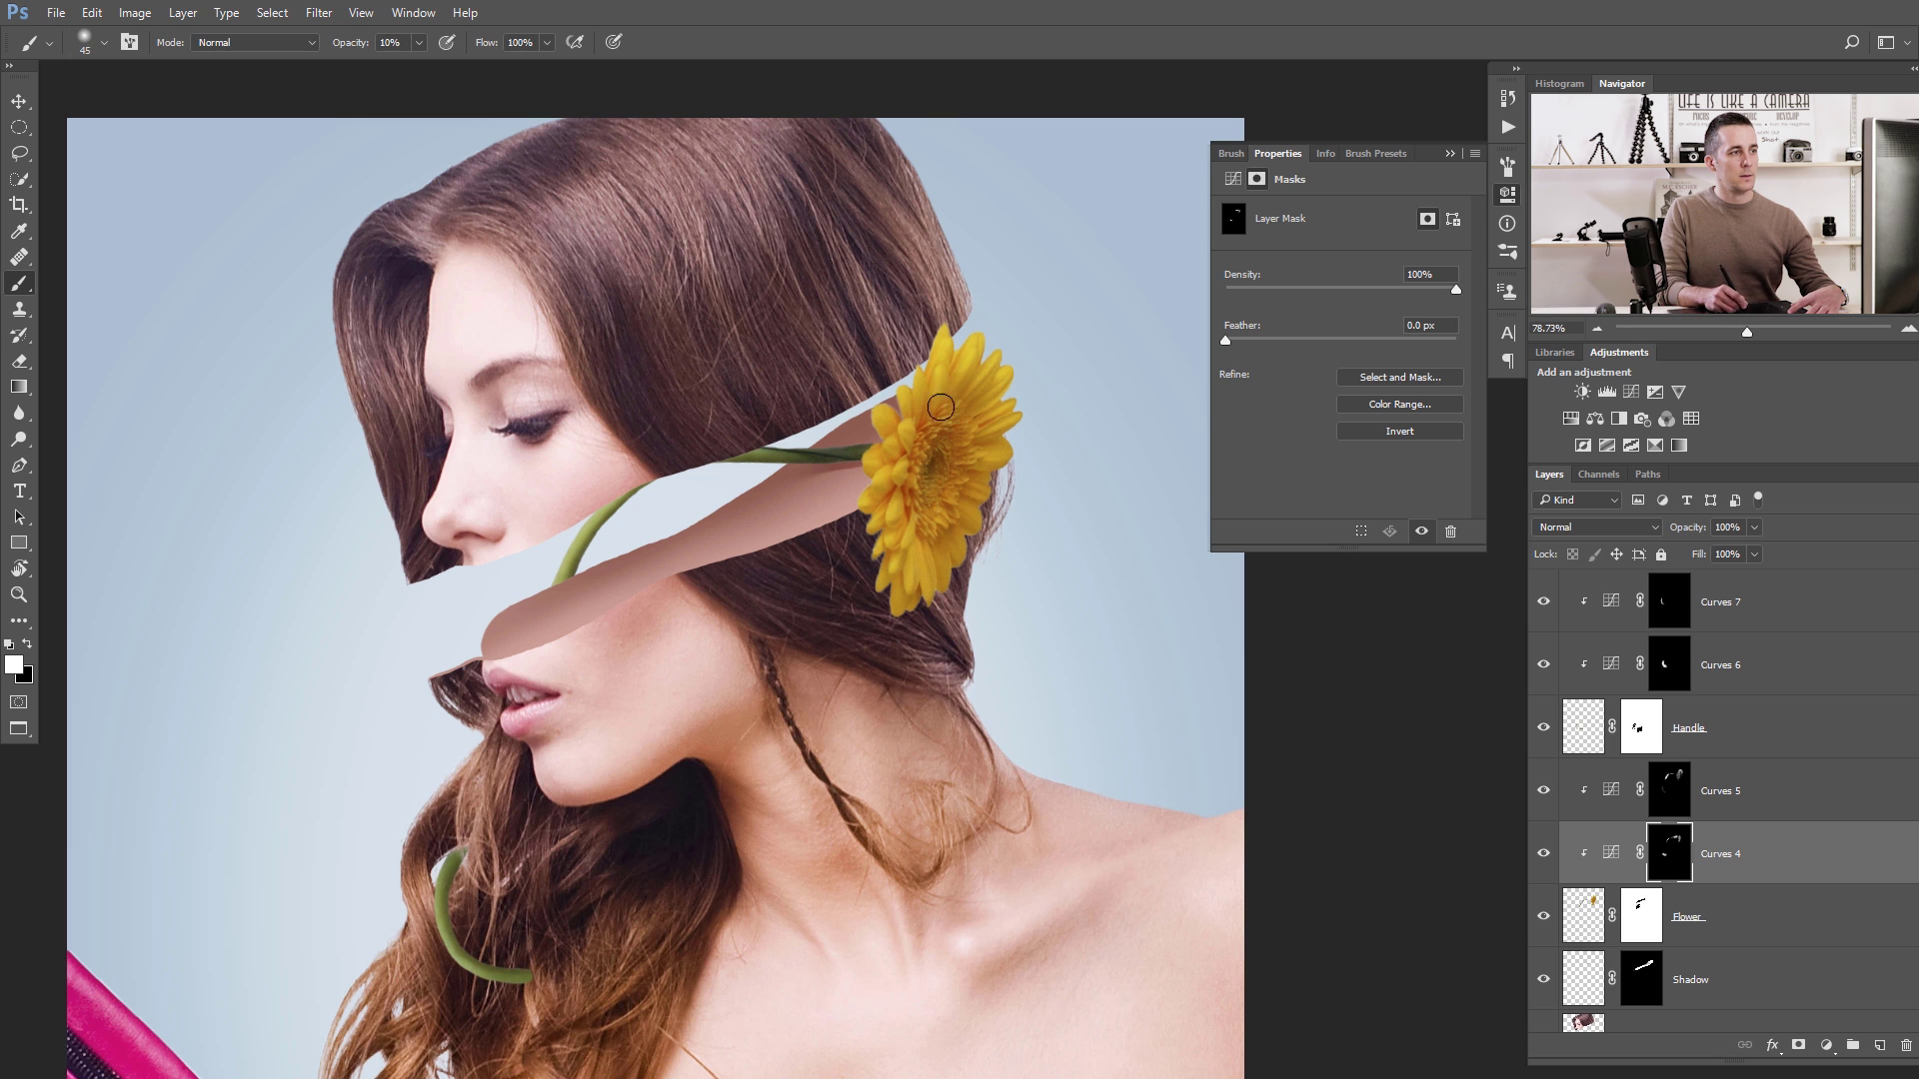
key("alt+bracketright")
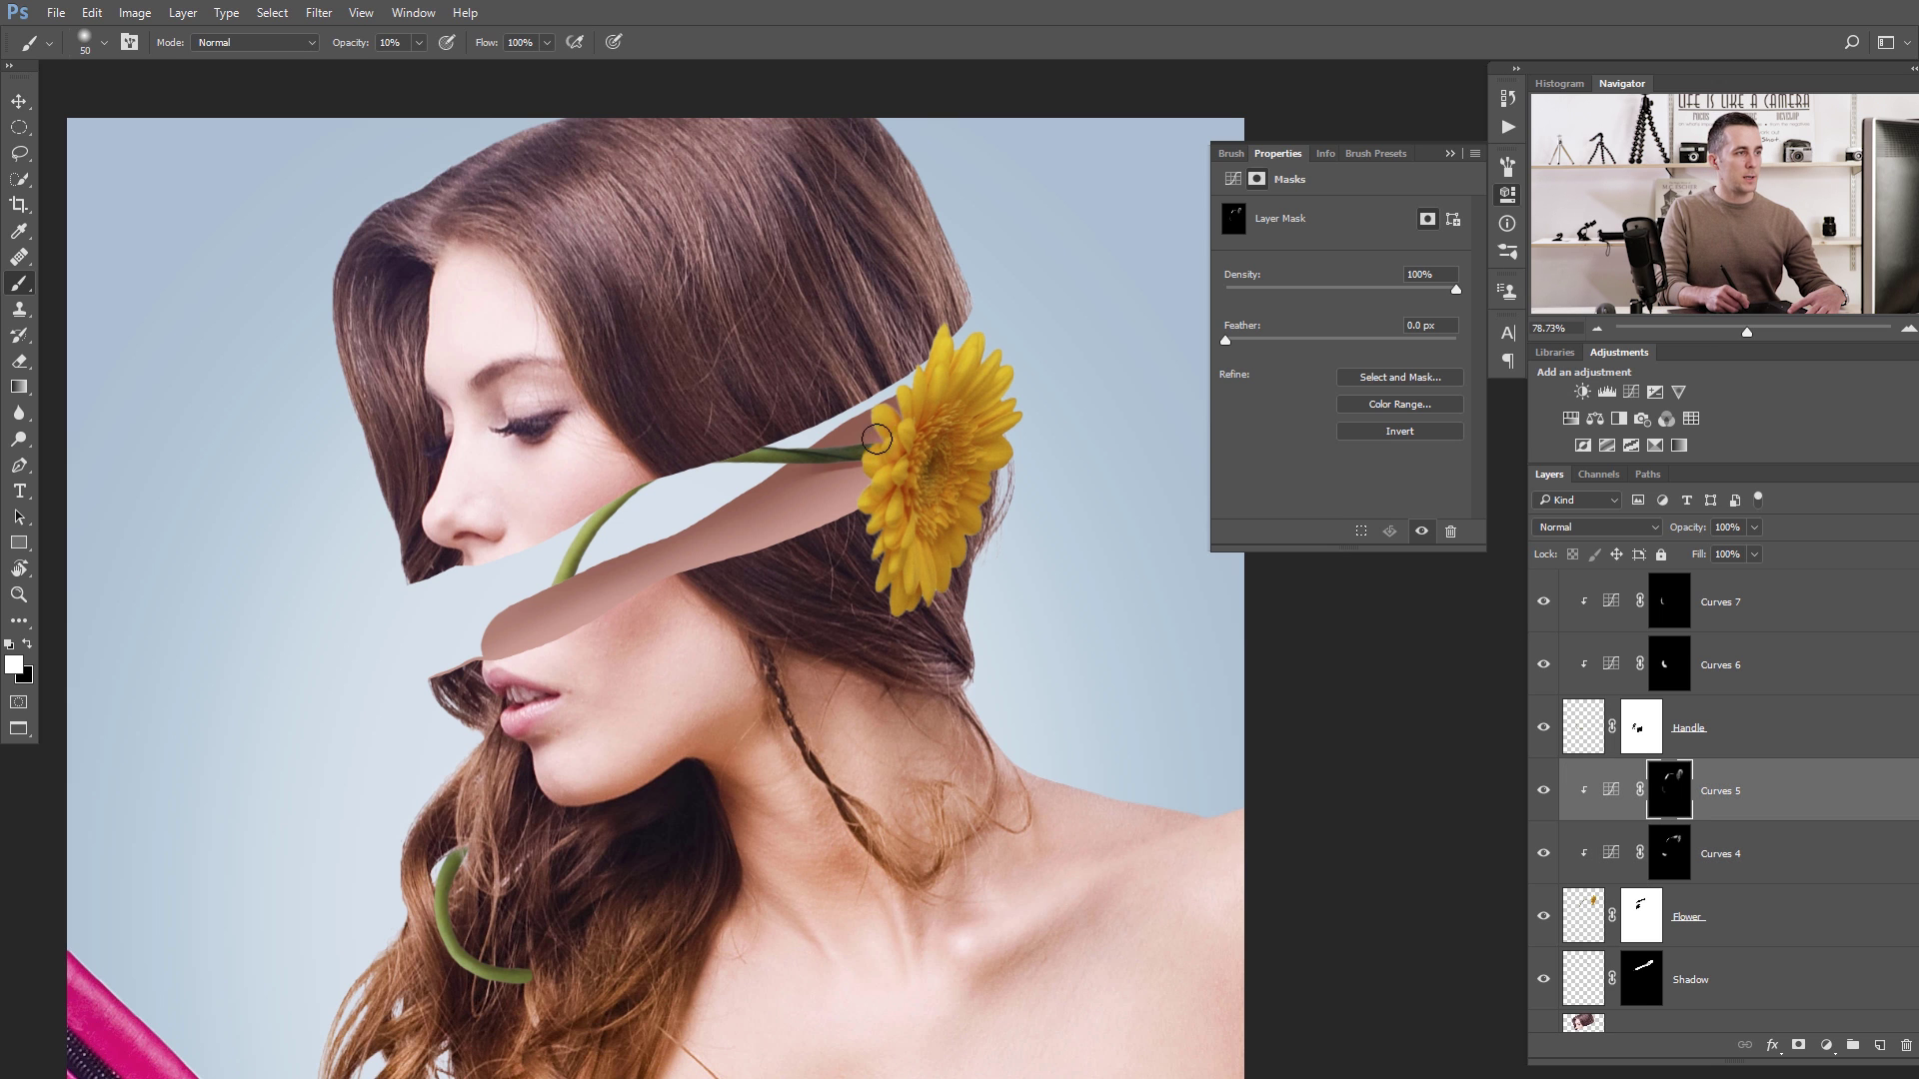
key("bracketright")
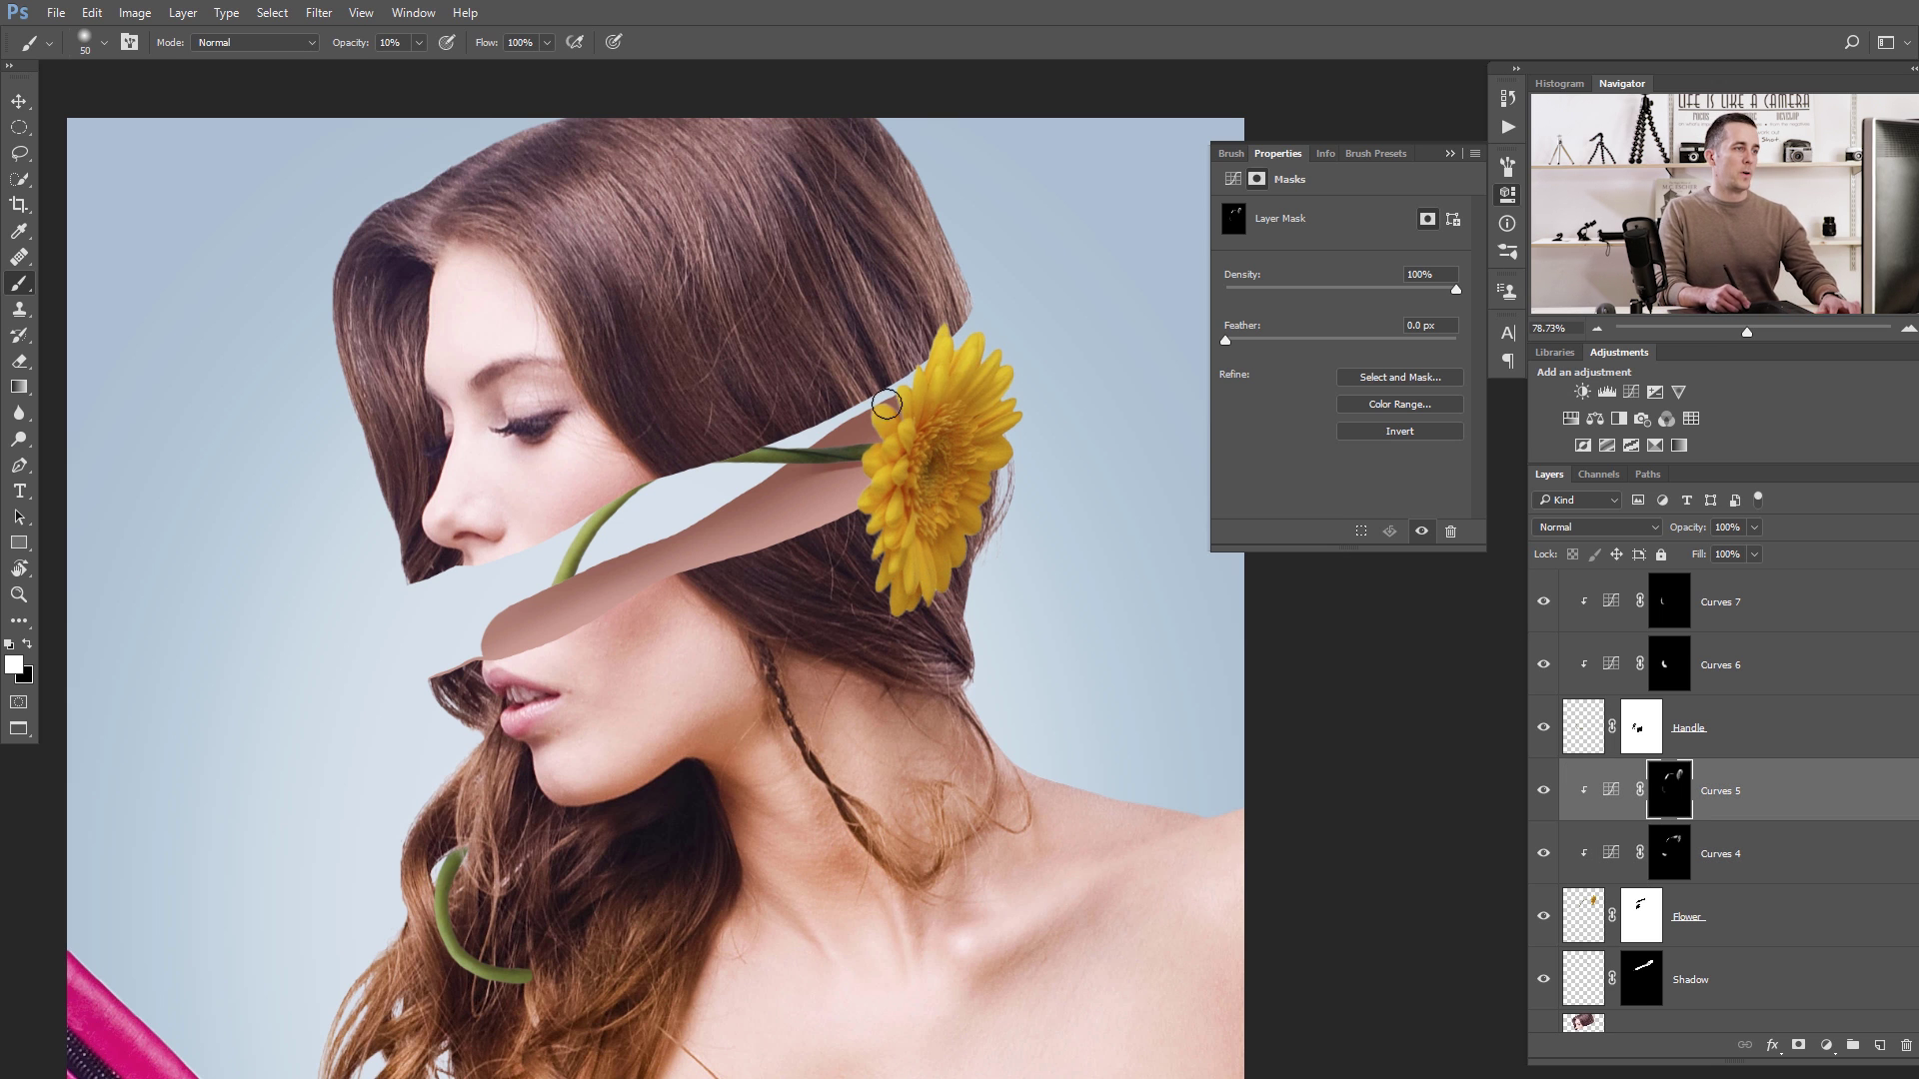
left_click_drag(938, 455, 845, 457)
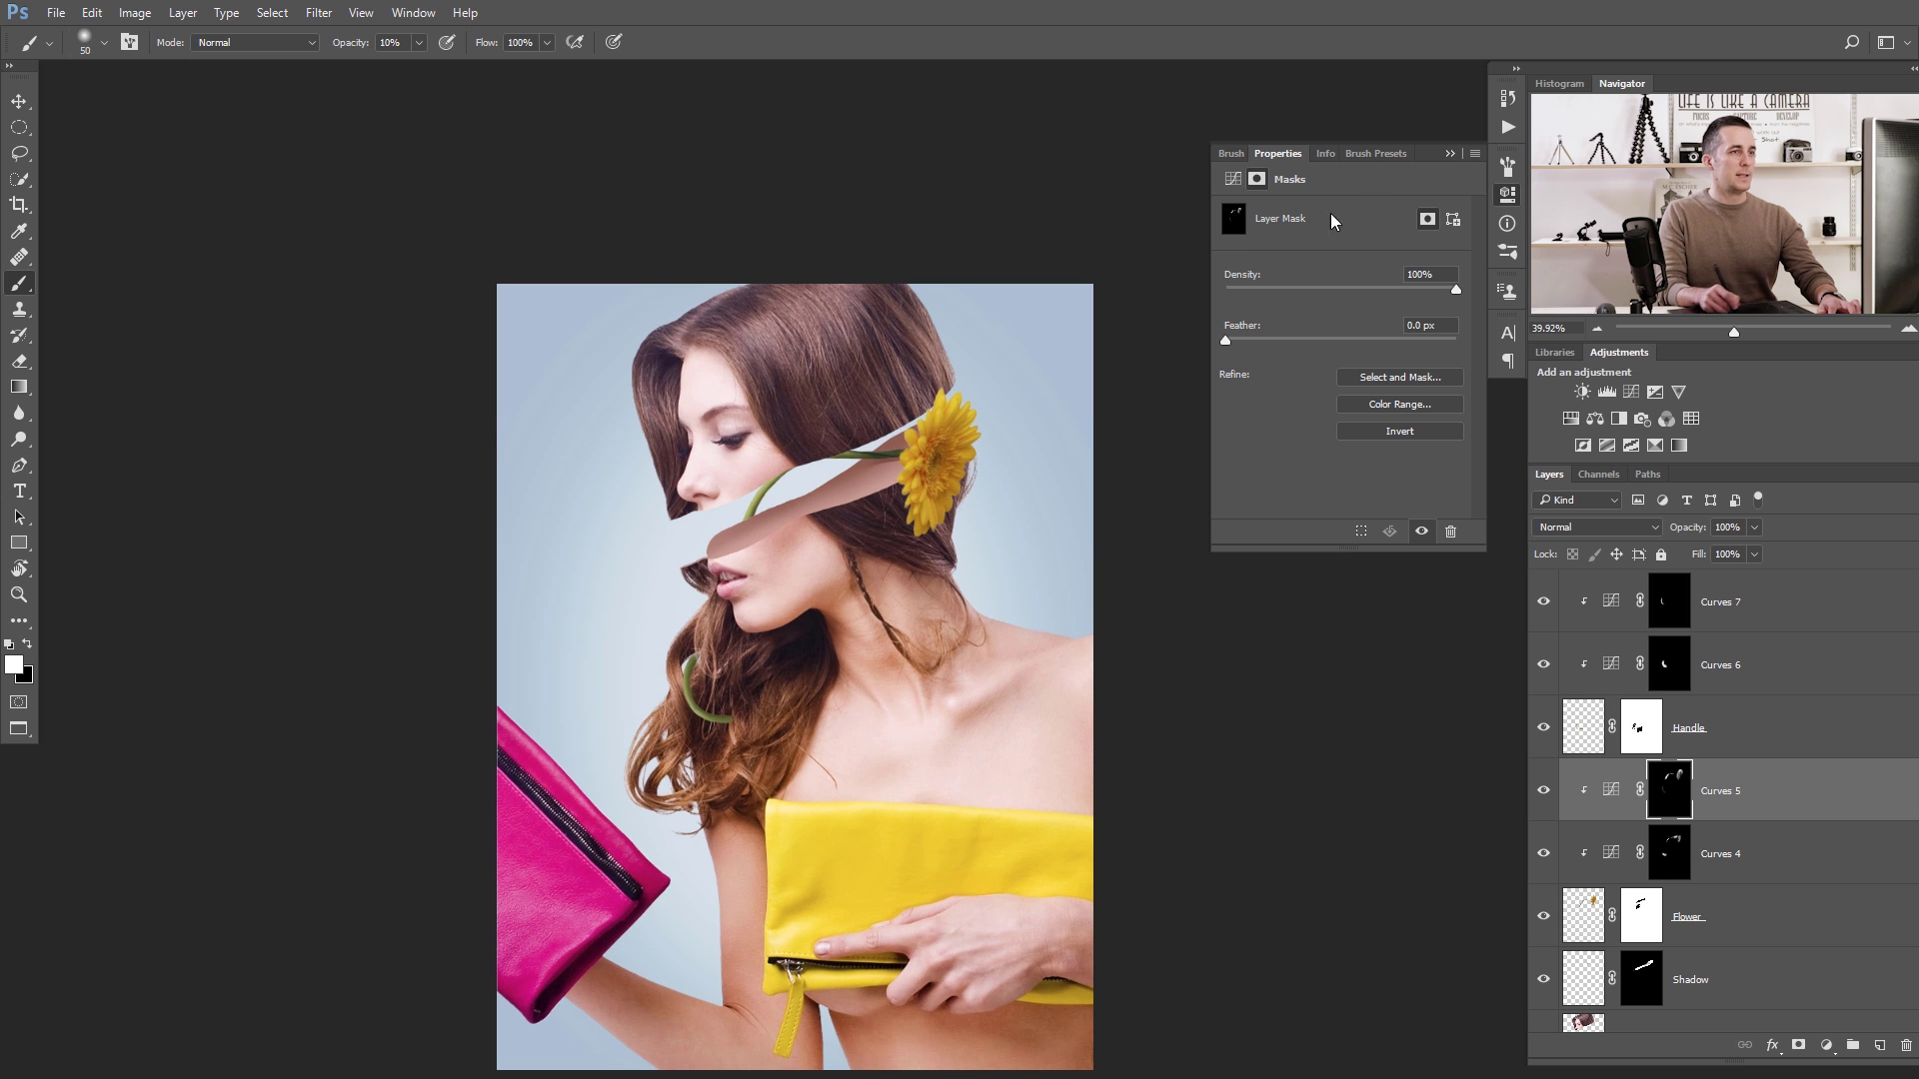
Collapse the mask properties and stamp all visible layers into a new merged layer above Curves 7.
left_click(1449, 154)
left_click_drag(890, 520, 855, 472)
left_click_drag(885, 559, 925, 548)
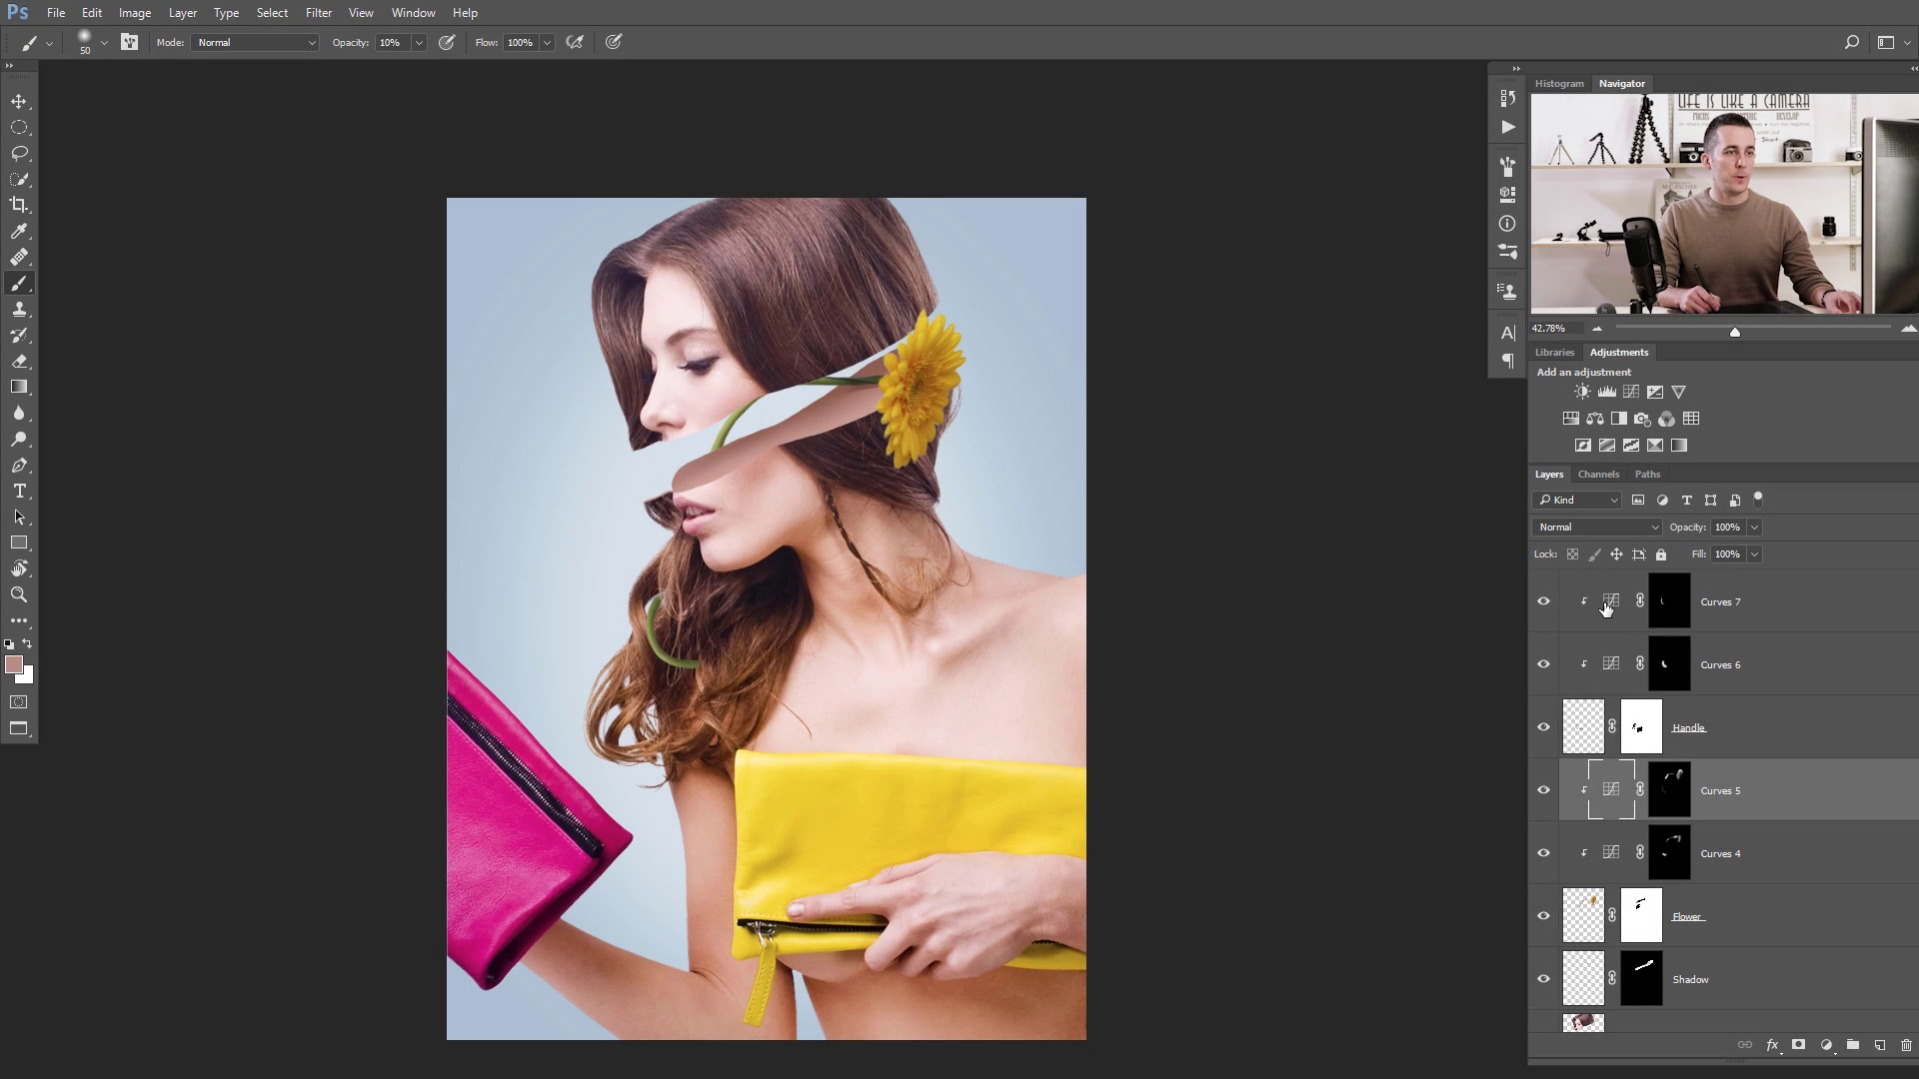
left_click(1606, 609)
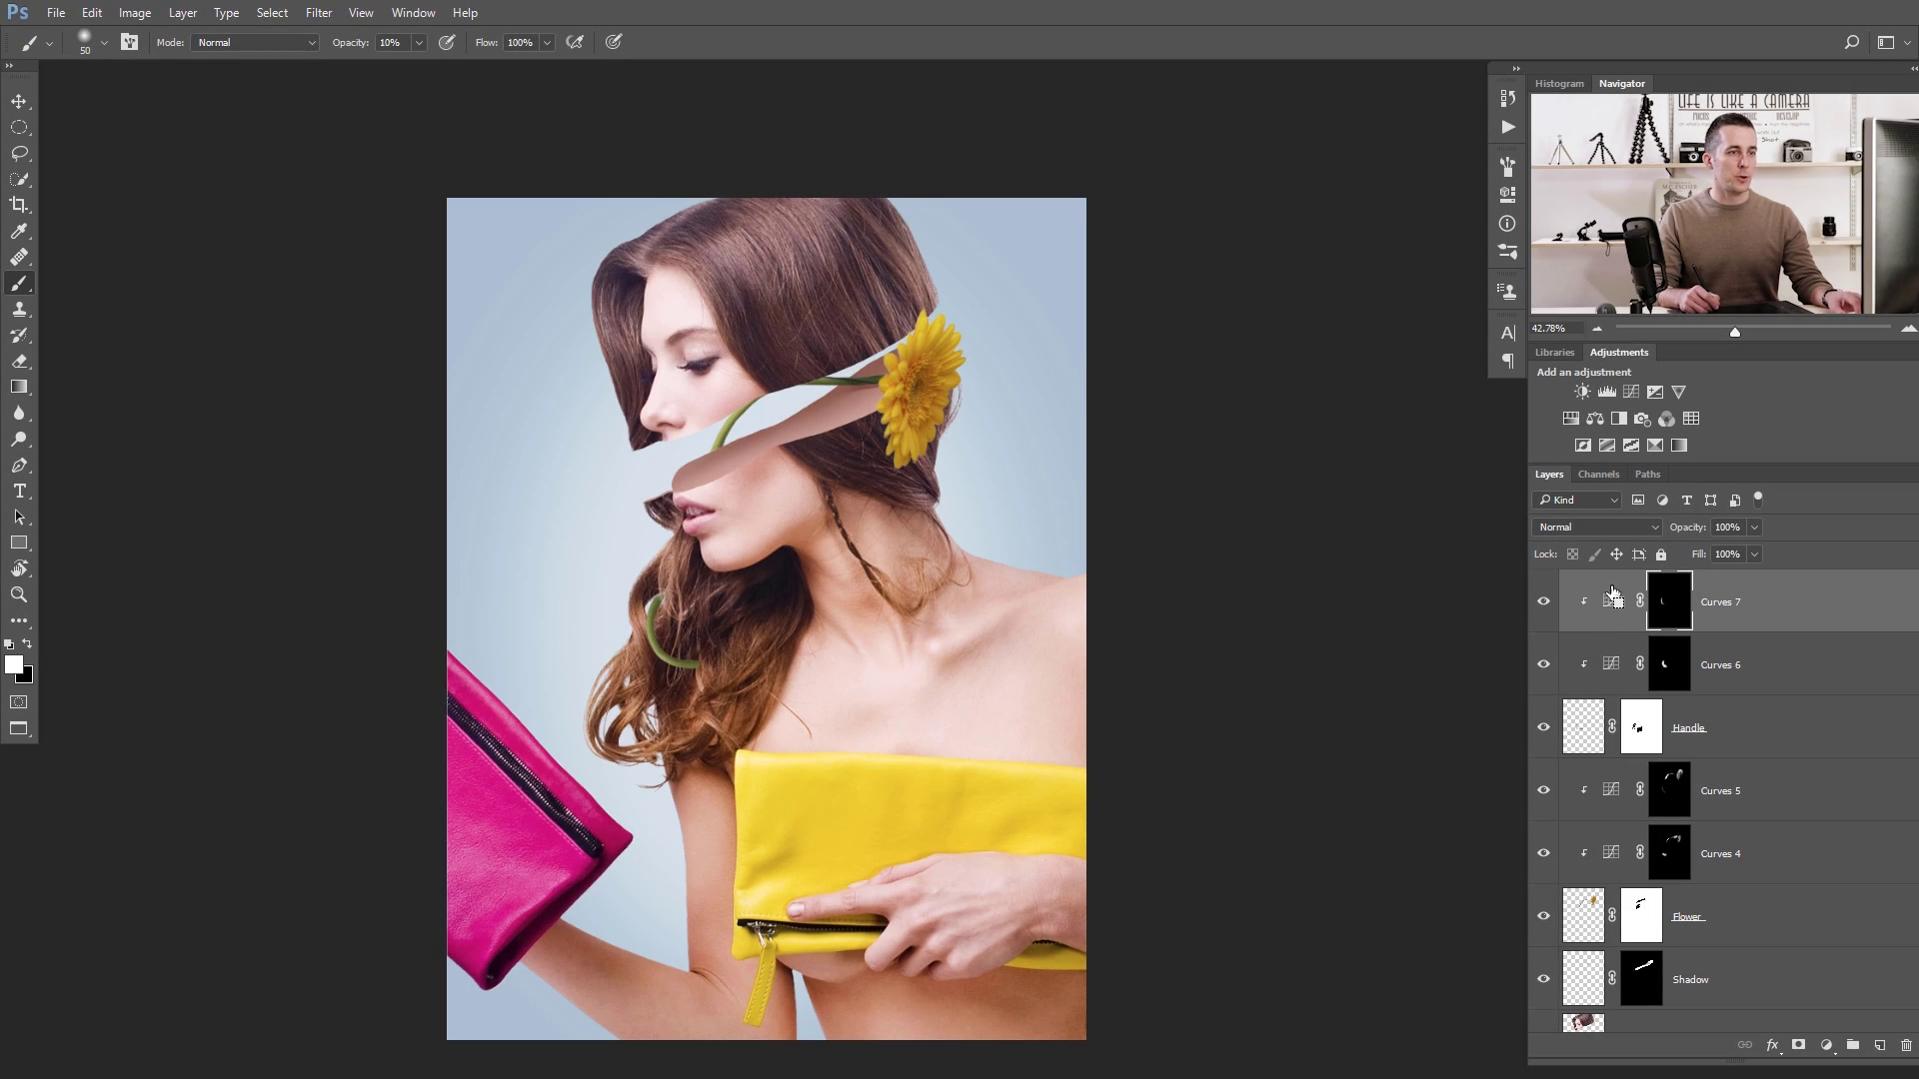
key("ctrl+alt+shift+e")
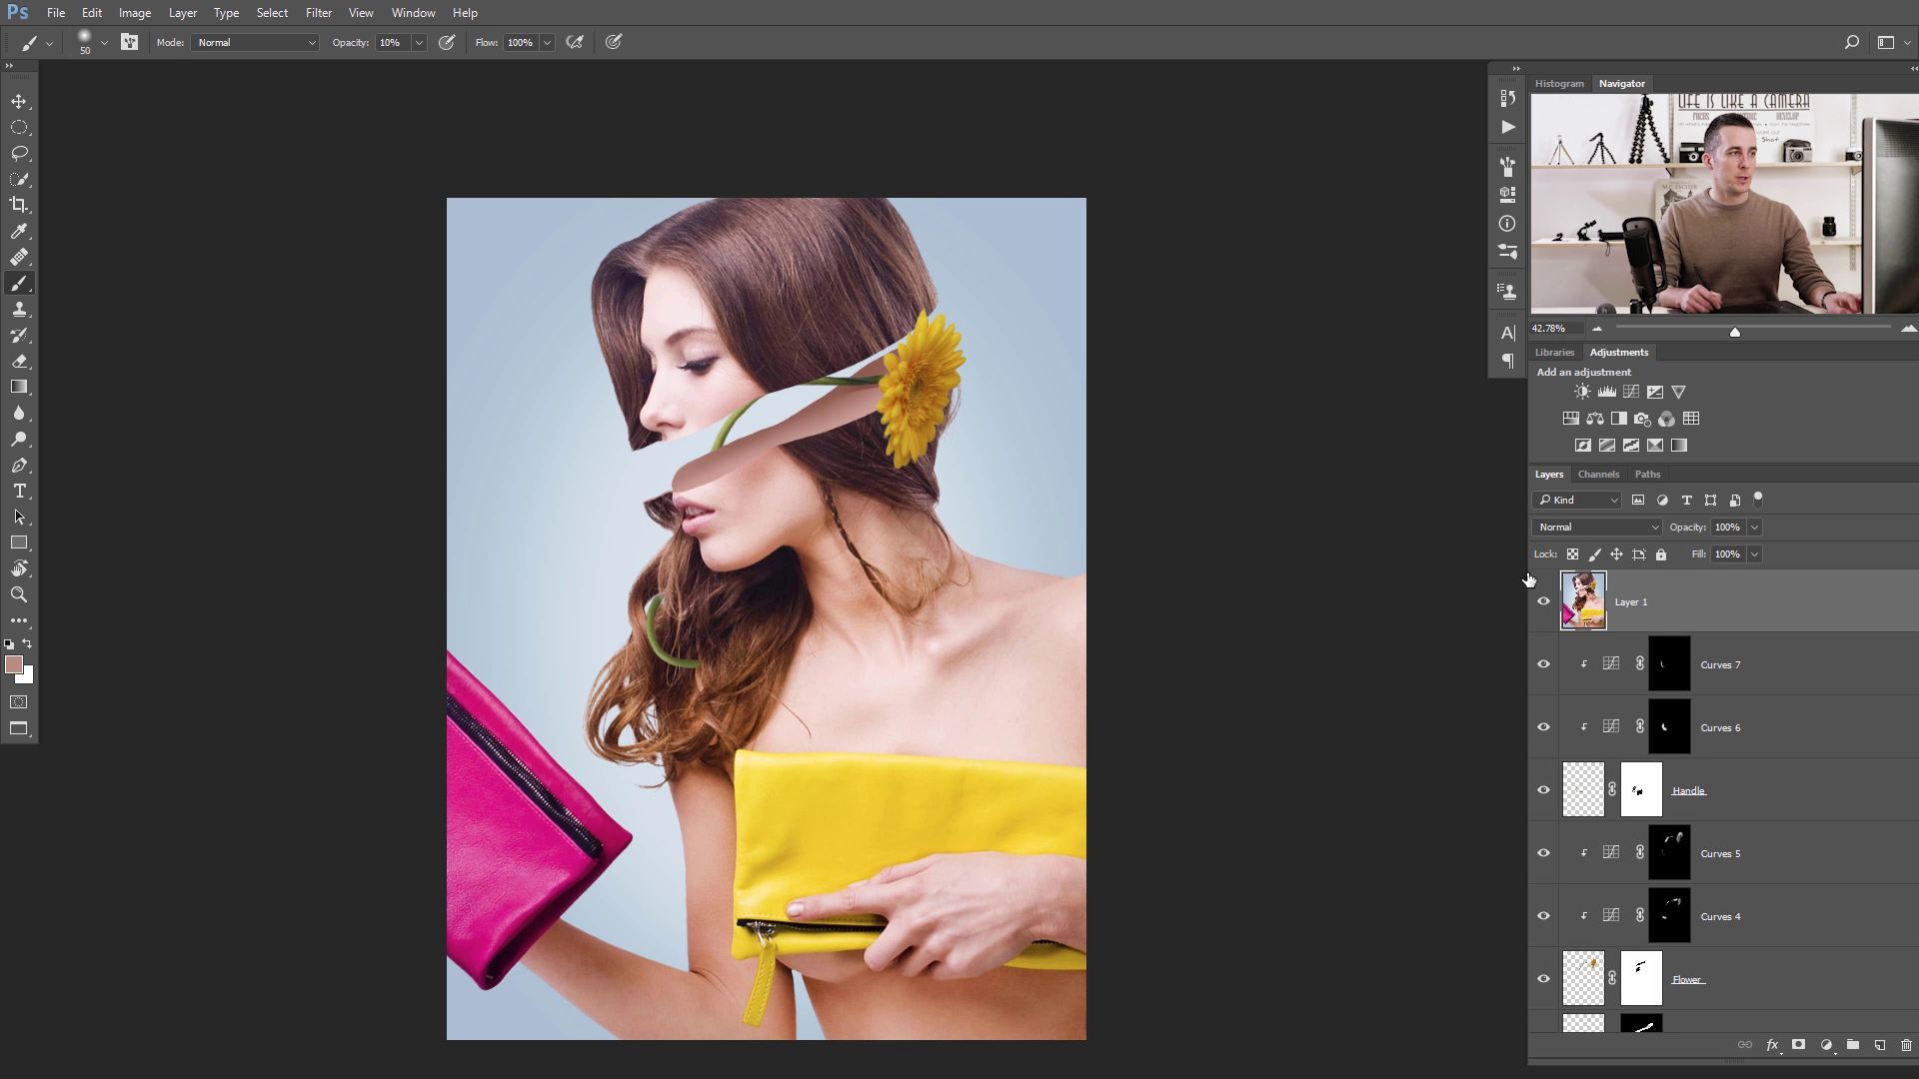
Open the merged layer in the Camera Raw Filter and set Contrast to +7.
left_click(319, 12)
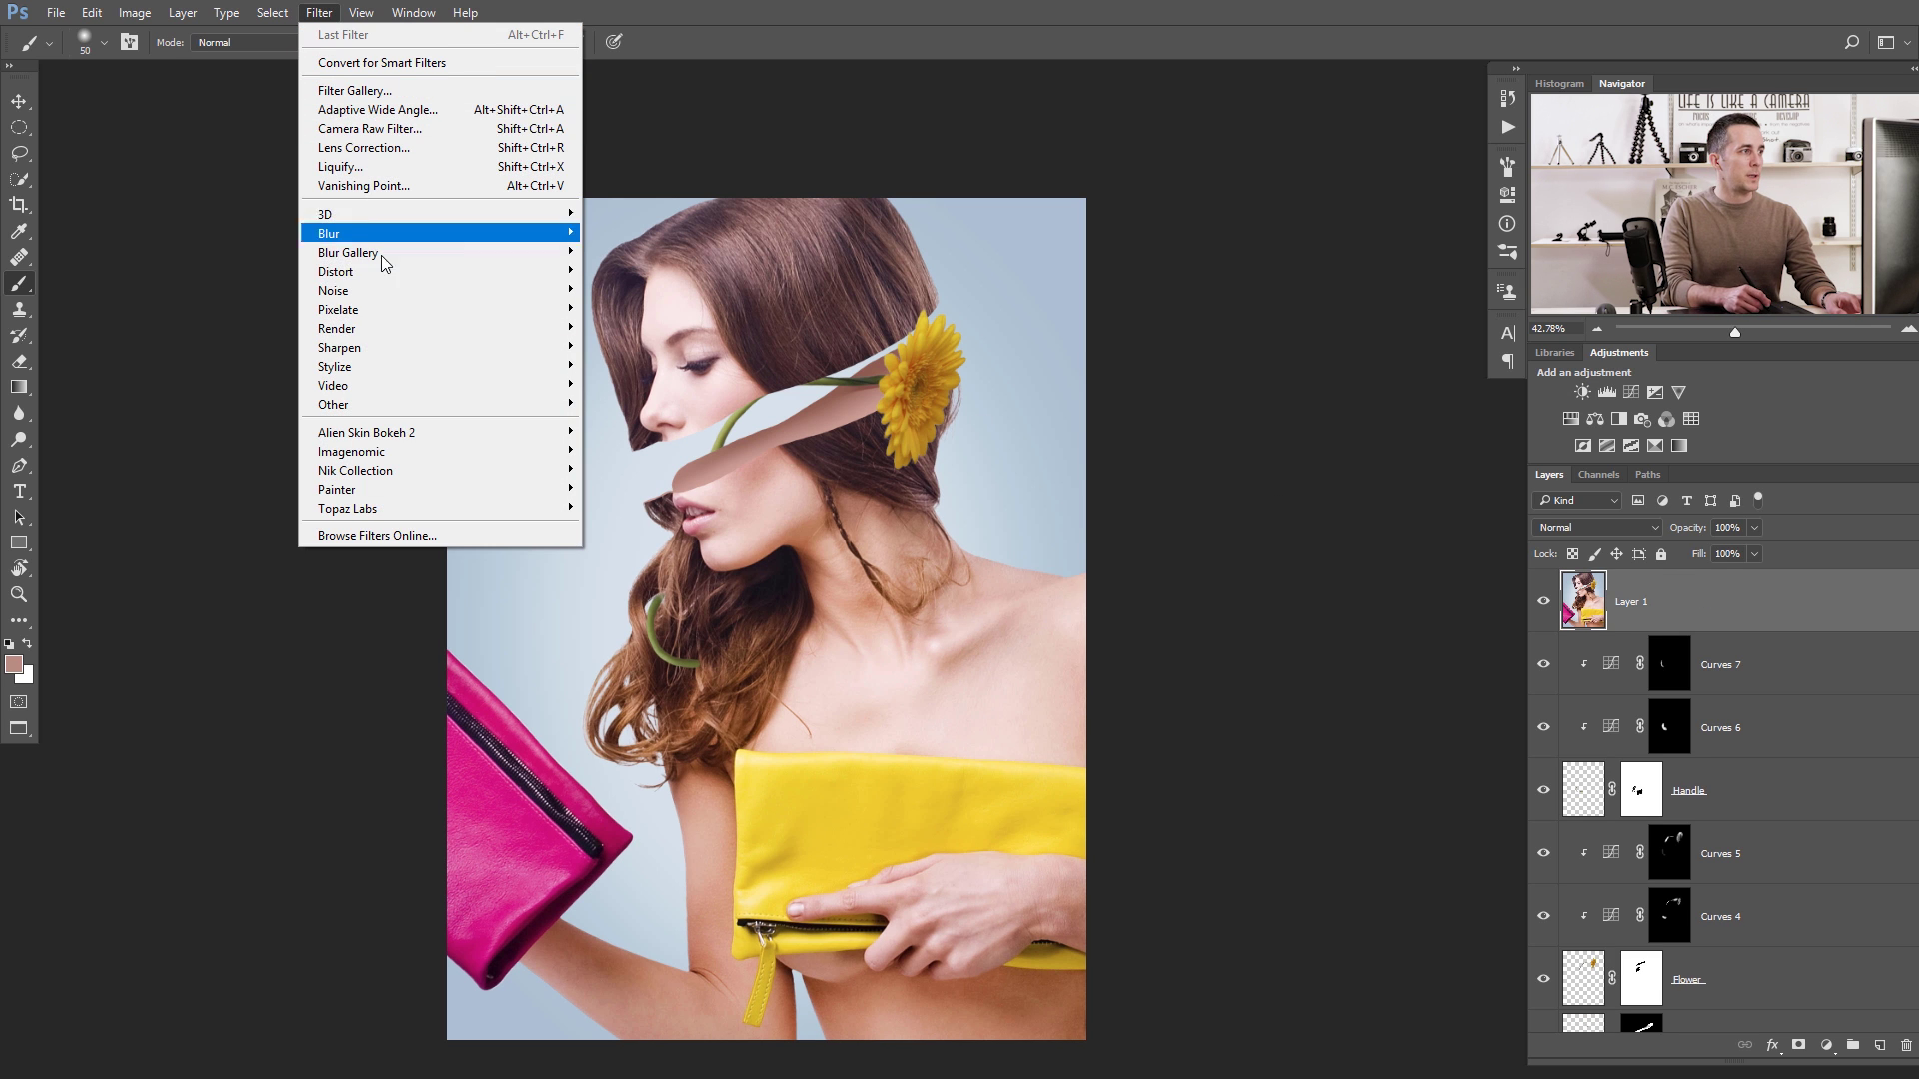
left_click(399, 128)
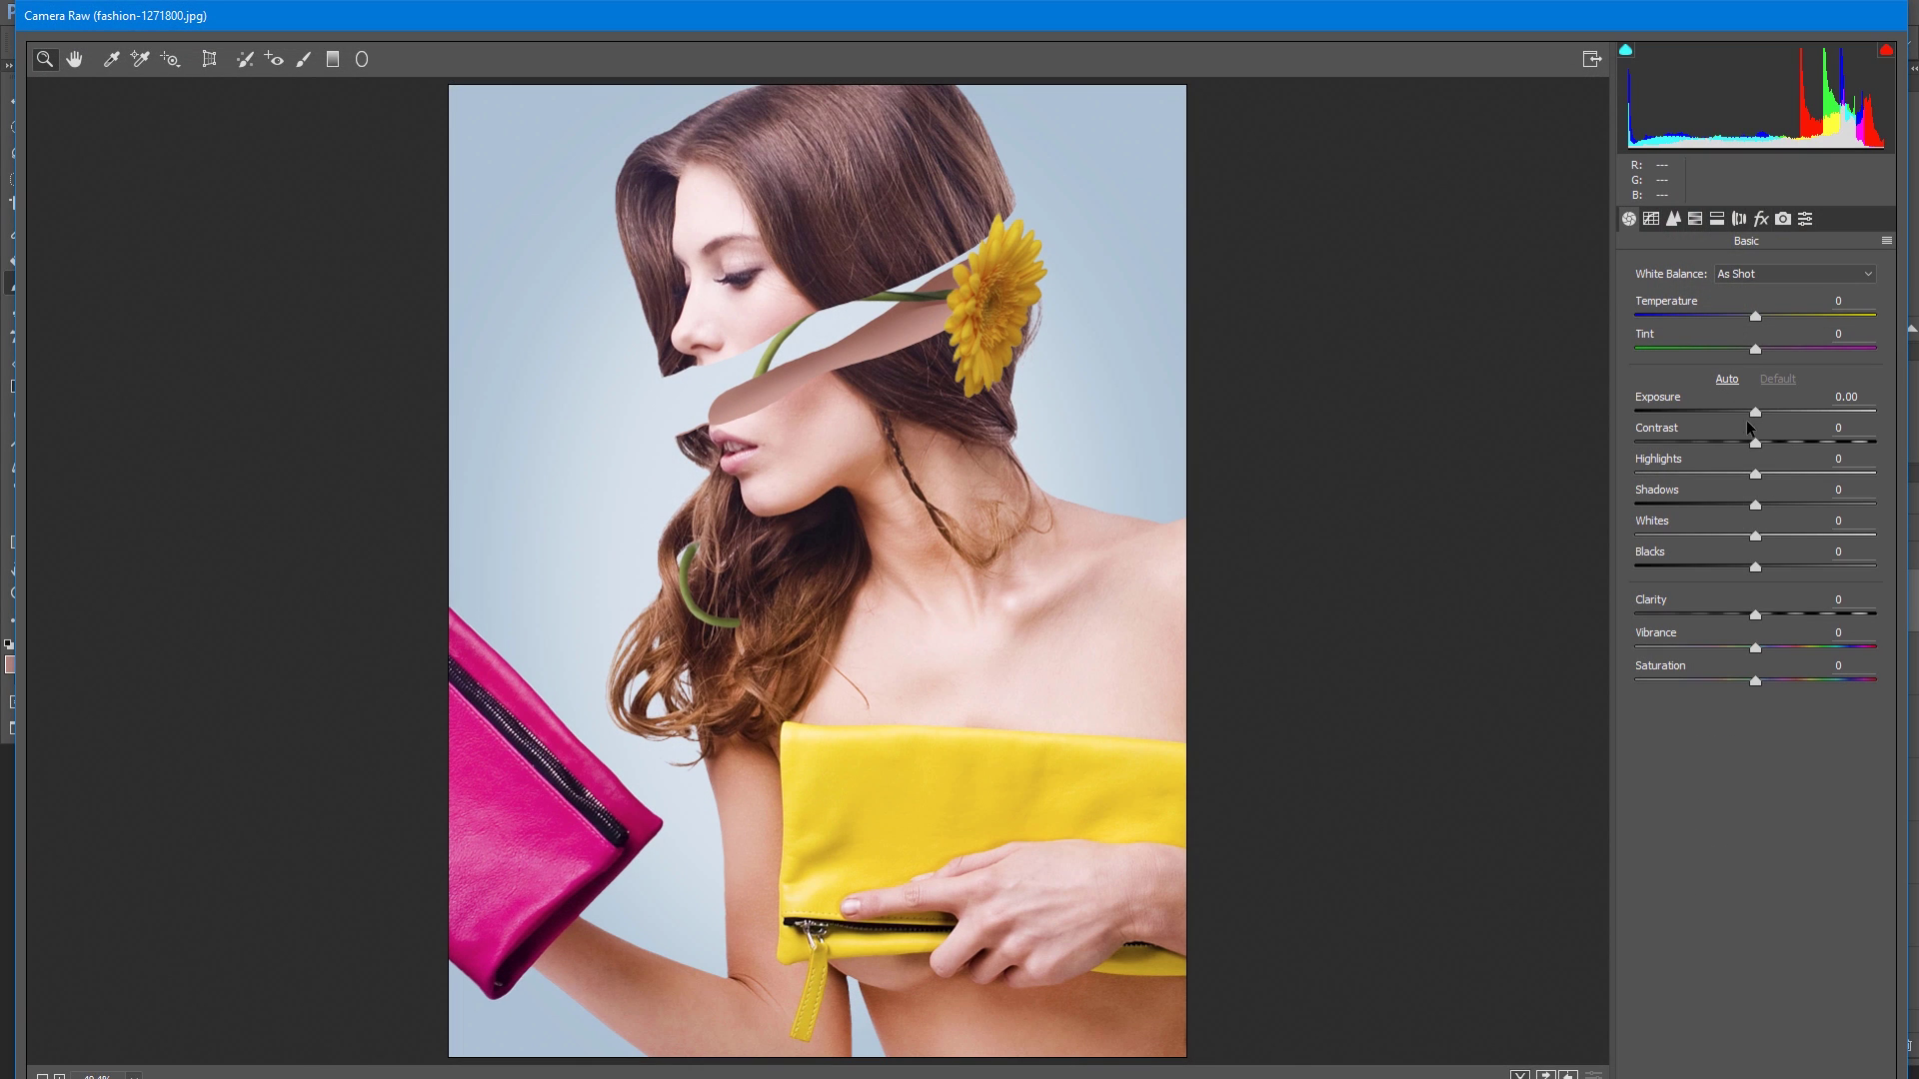
left_click_drag(1757, 446, 1762, 459)
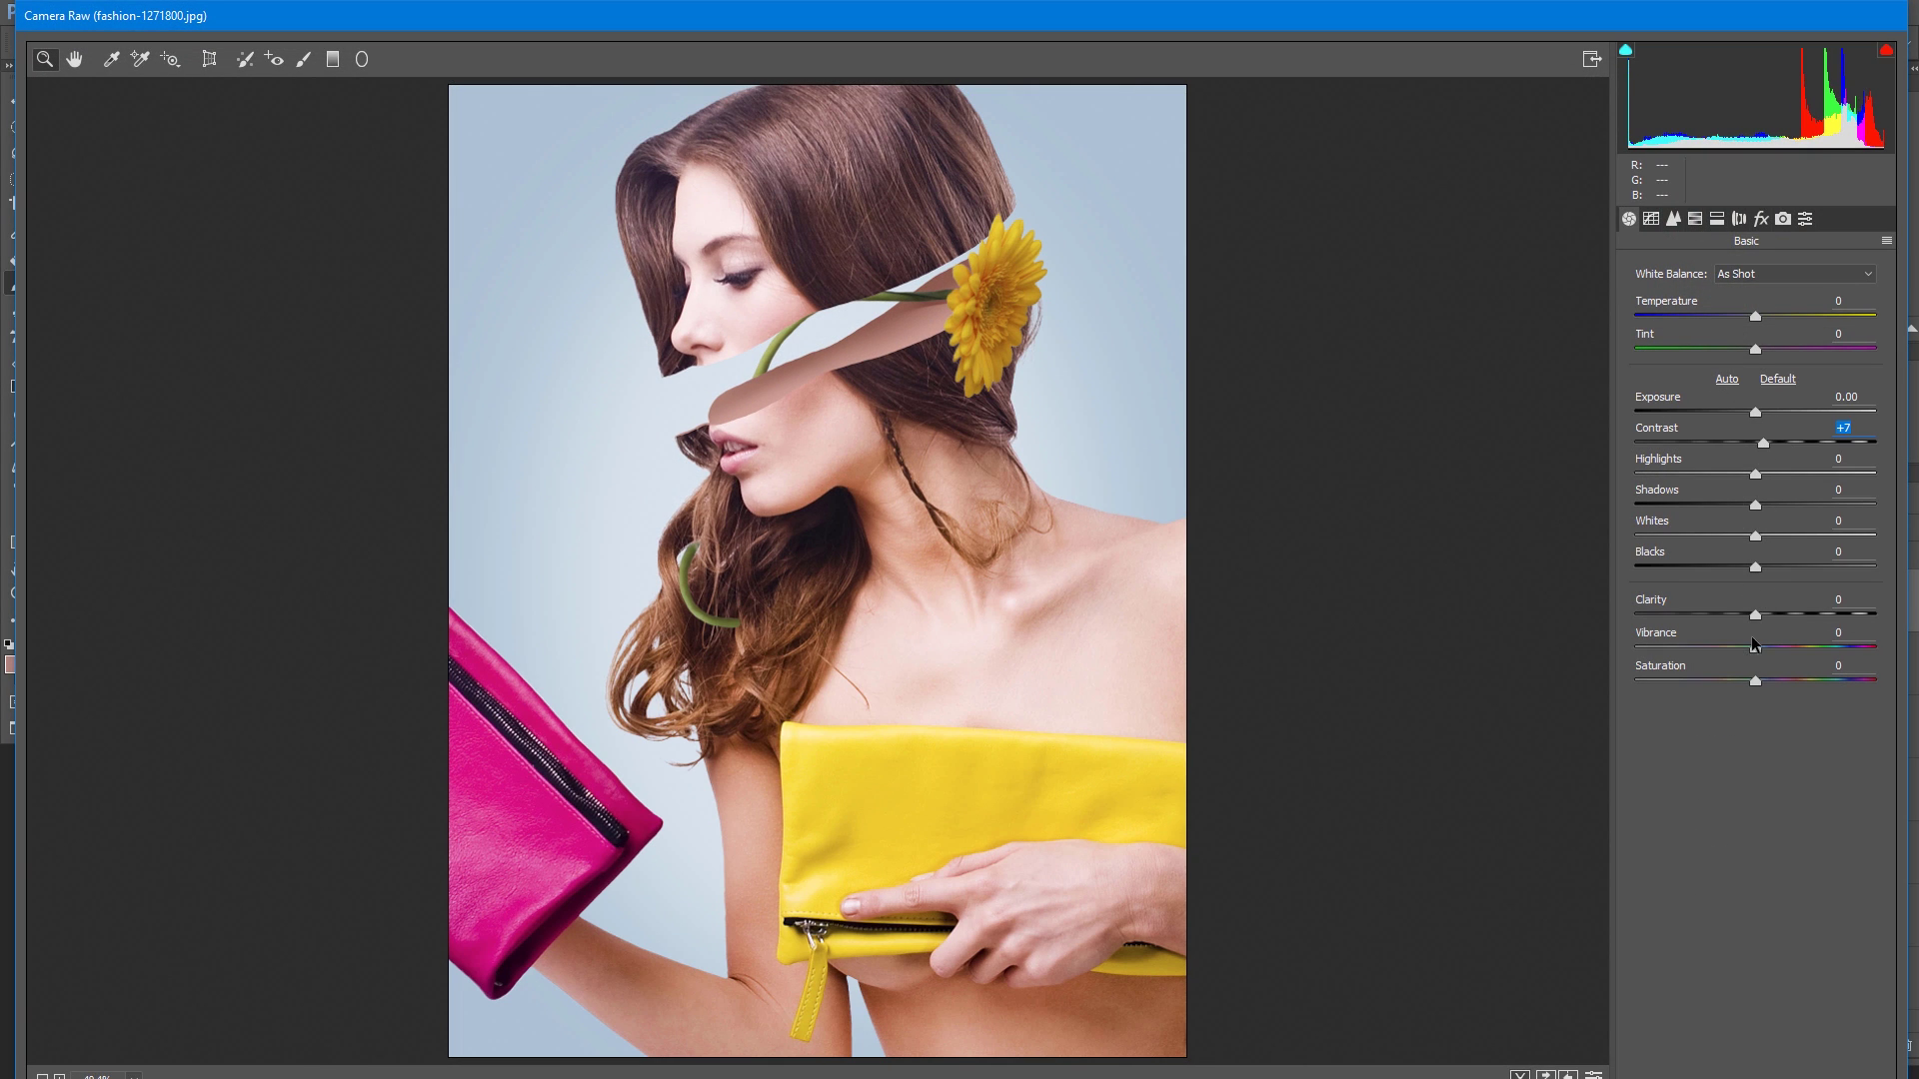
Split-tone the image with highlights at hue 50, saturation 14, and shadows at hue 219, saturation 8.
left_click(1721, 218)
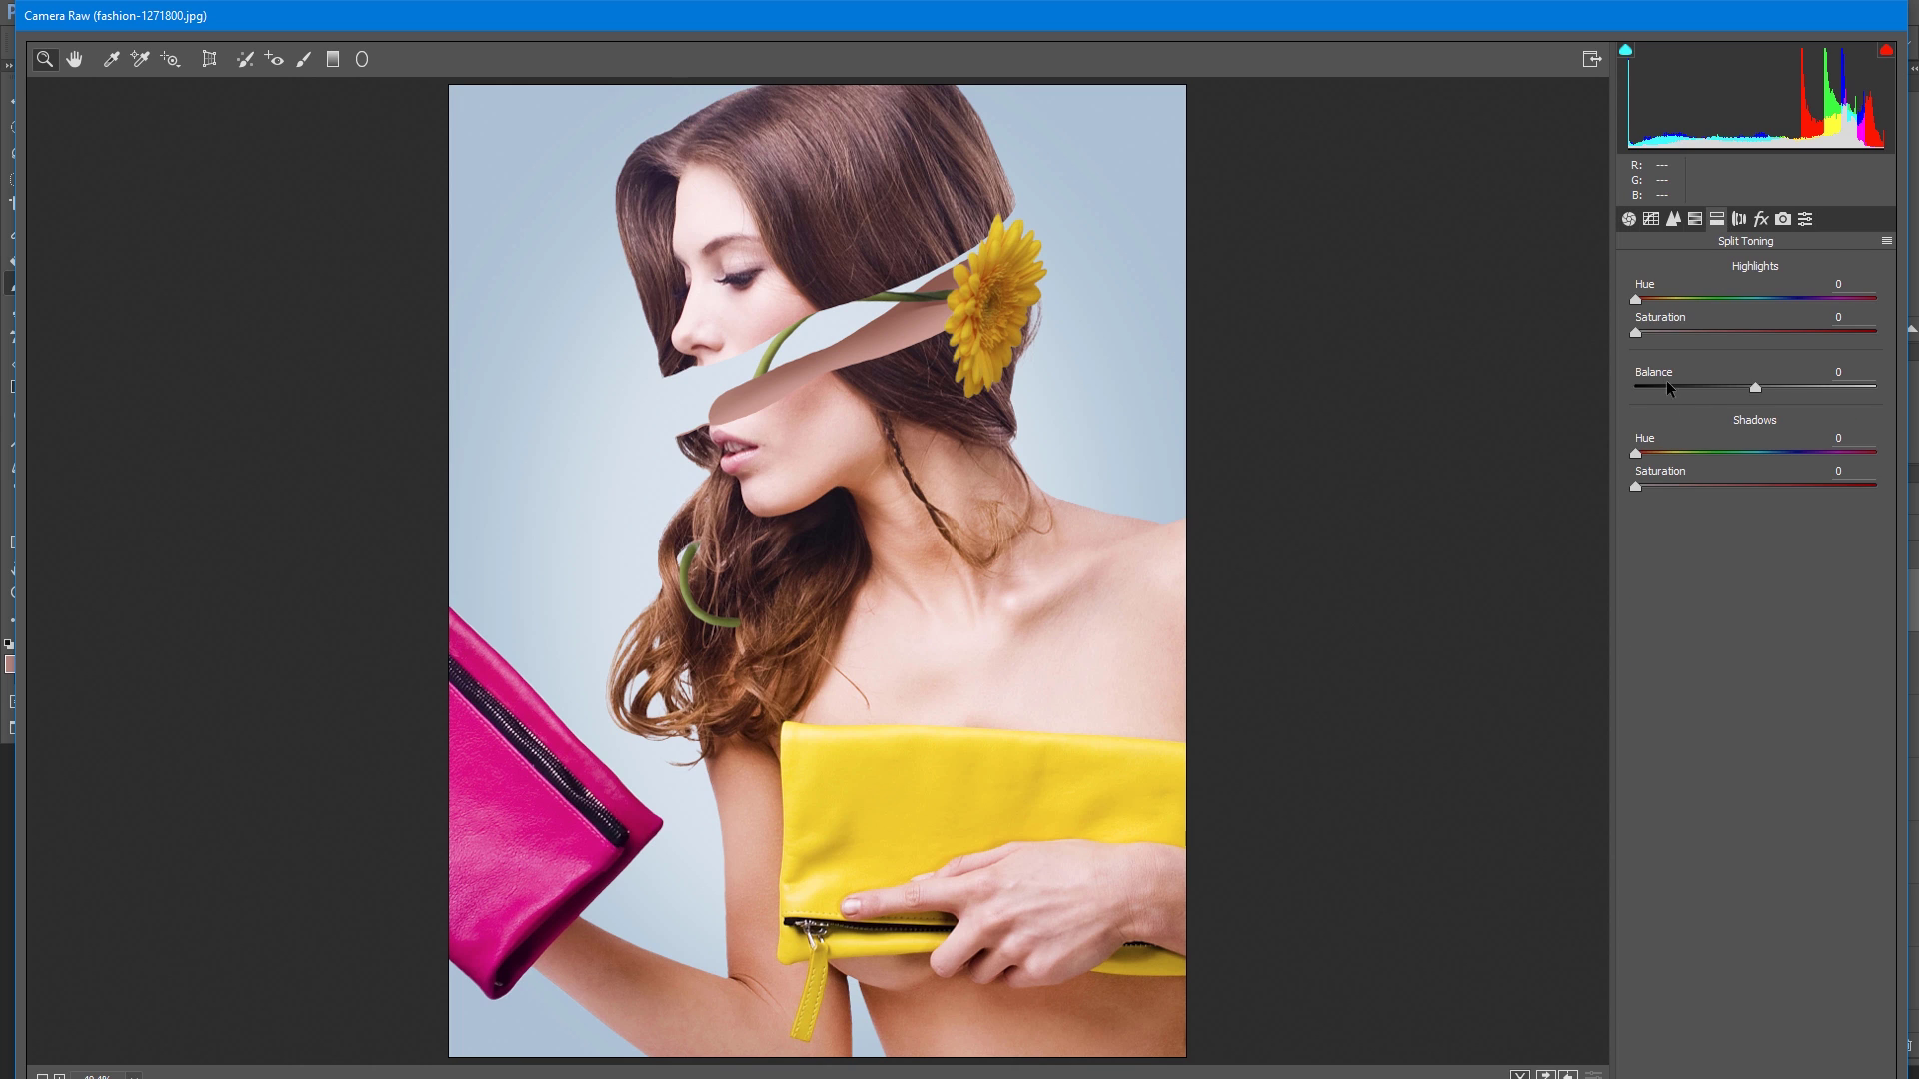
left_click_drag(1640, 298, 1659, 302)
key("Down")
key("Down")
type("0")
left_click(1646, 331)
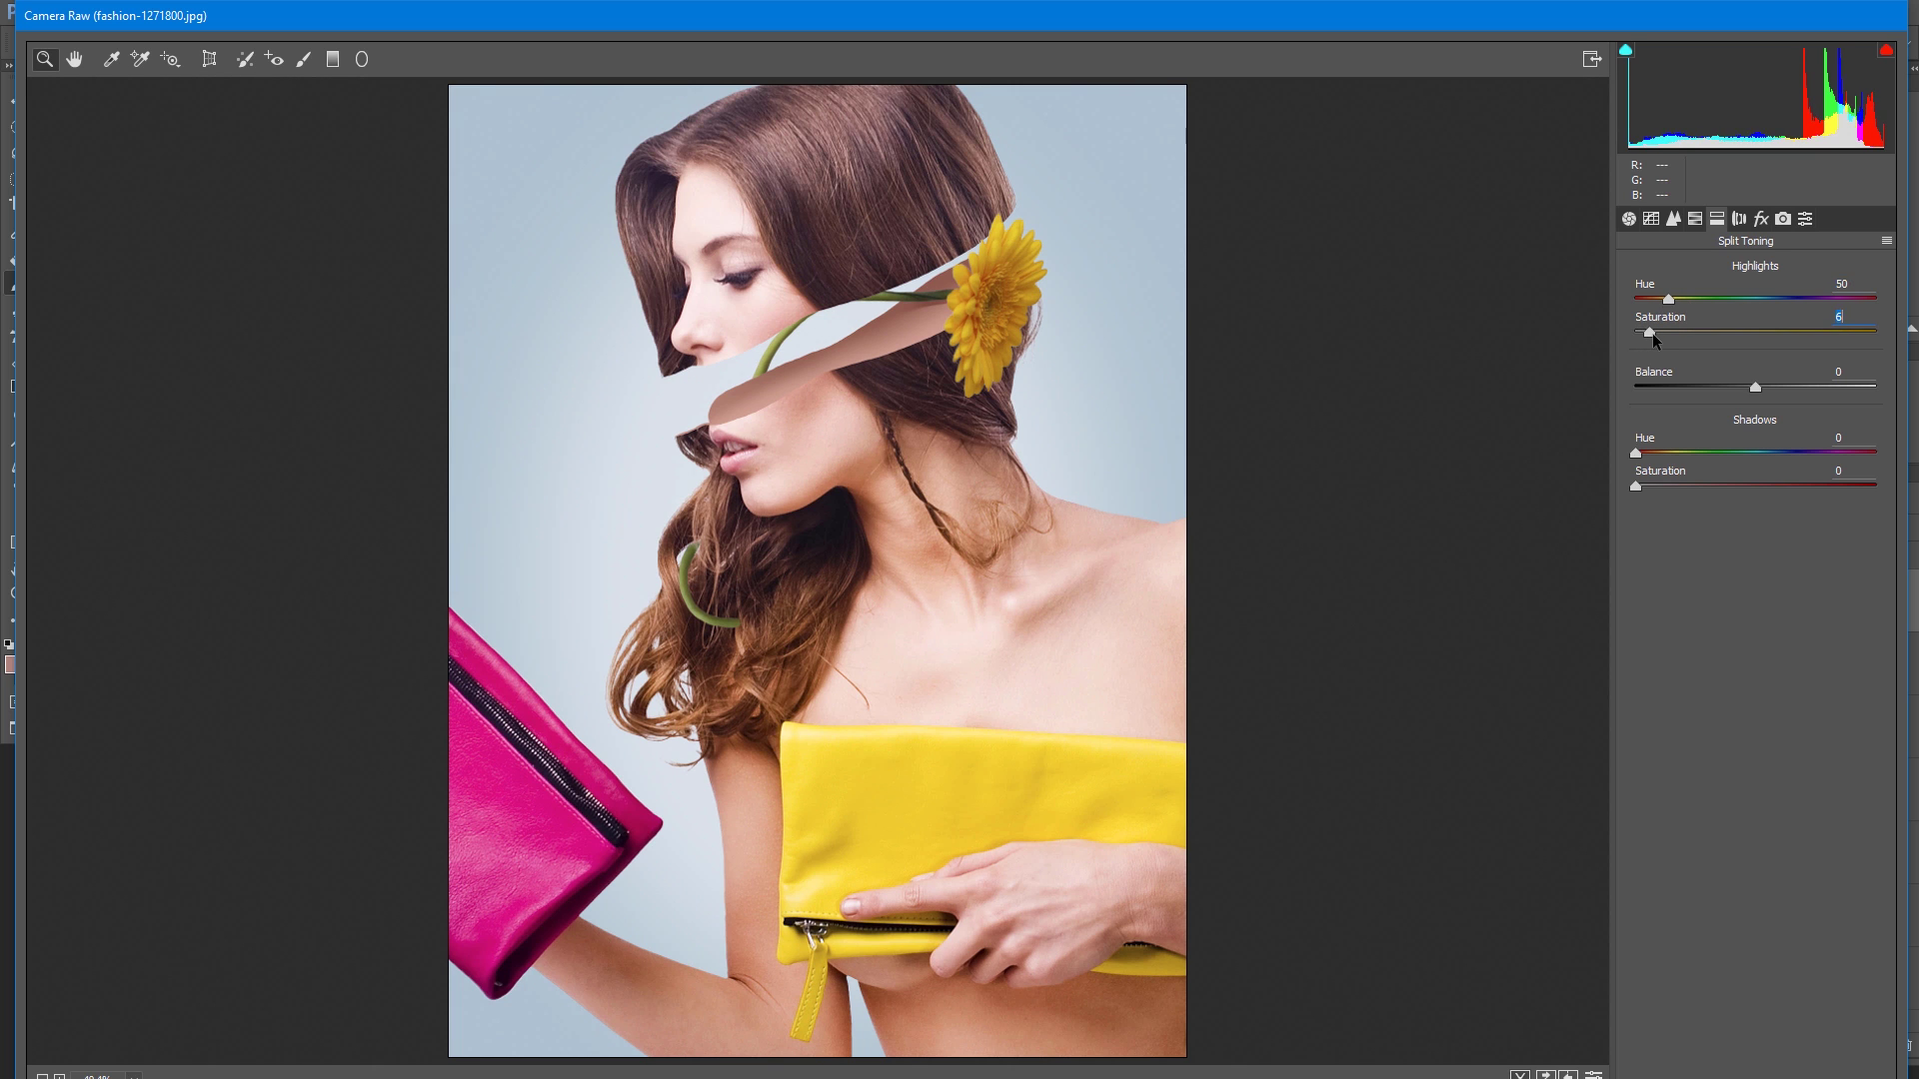
left_click_drag(1649, 332, 1657, 332)
left_click_drag(1635, 486, 1655, 488)
left_click_drag(1661, 333, 1671, 338)
Compare the image with and without the adjustments, and fine-tune split toning to highlights saturation 12 and shadows saturation 9.
key("p")
key("p")
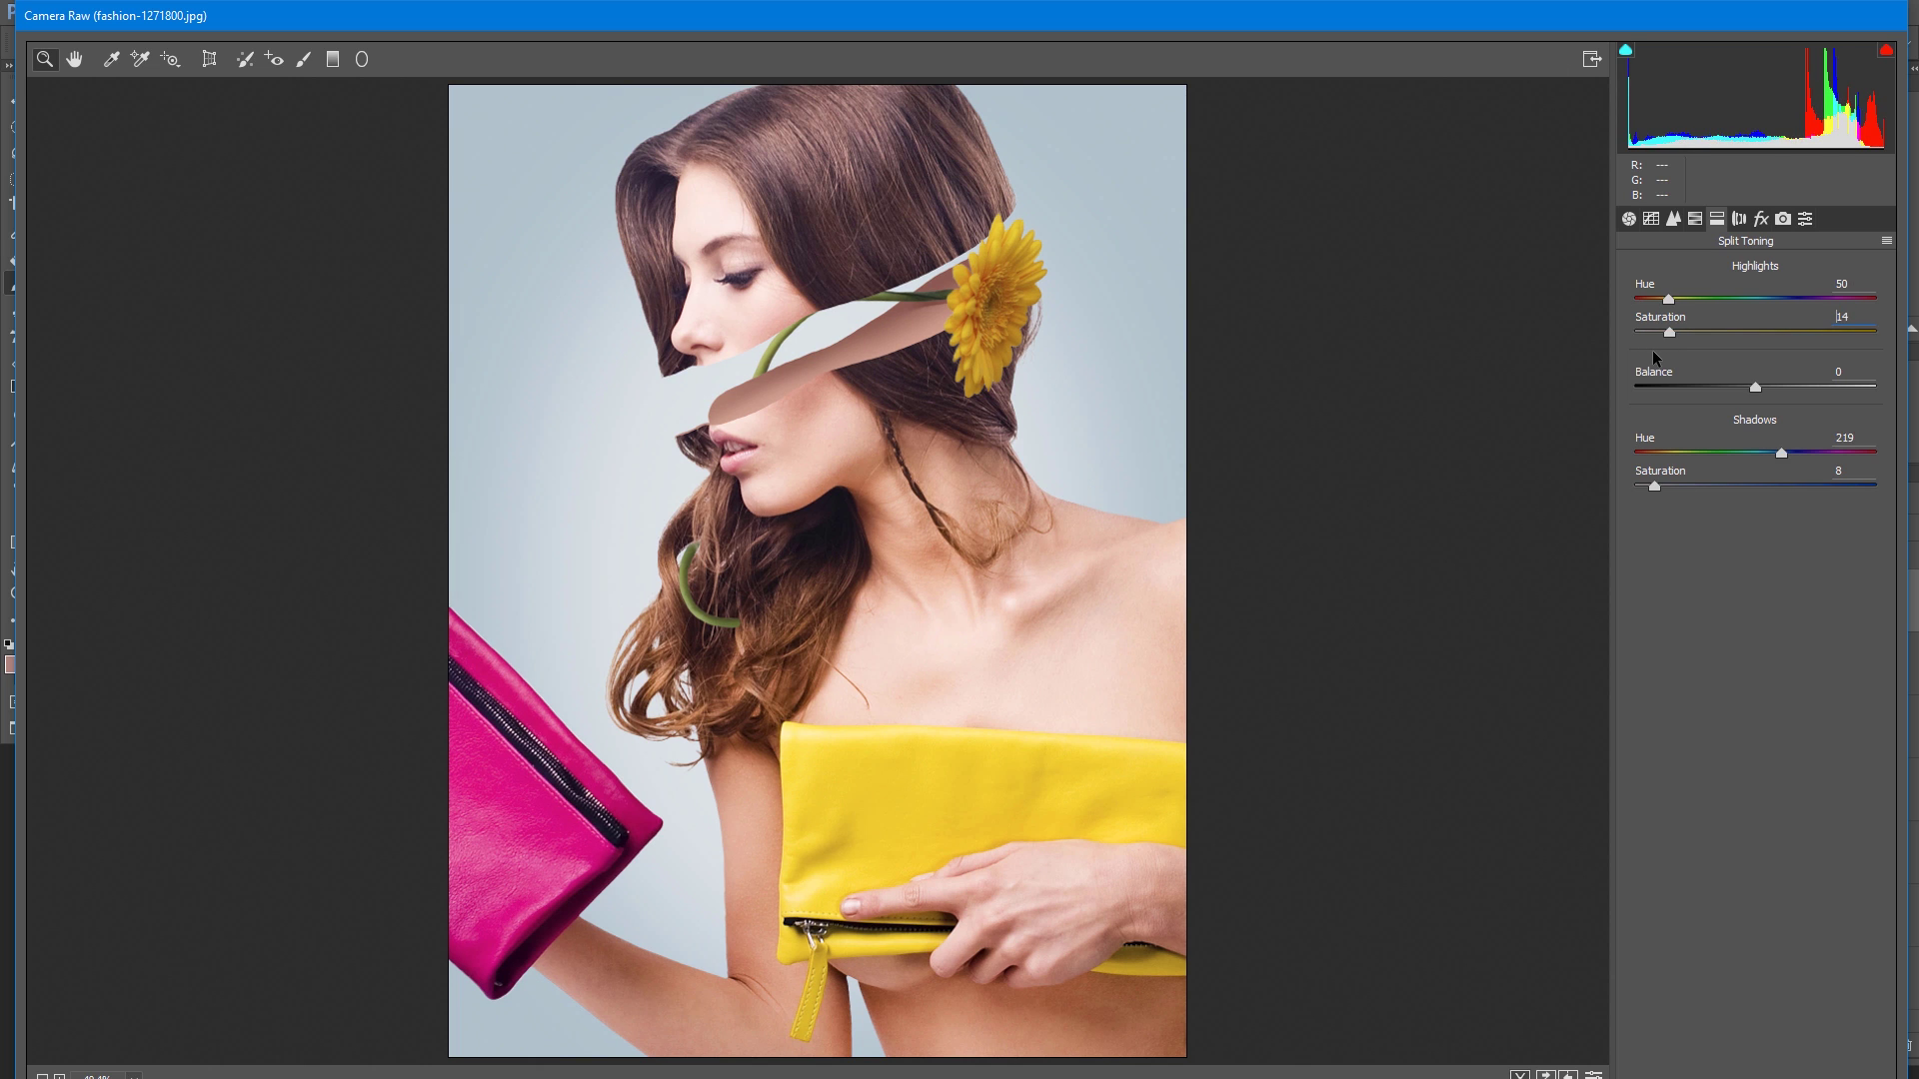
key("p")
key("p")
left_click_drag(1663, 335, 1662, 335)
left_click_drag(1655, 488, 1654, 488)
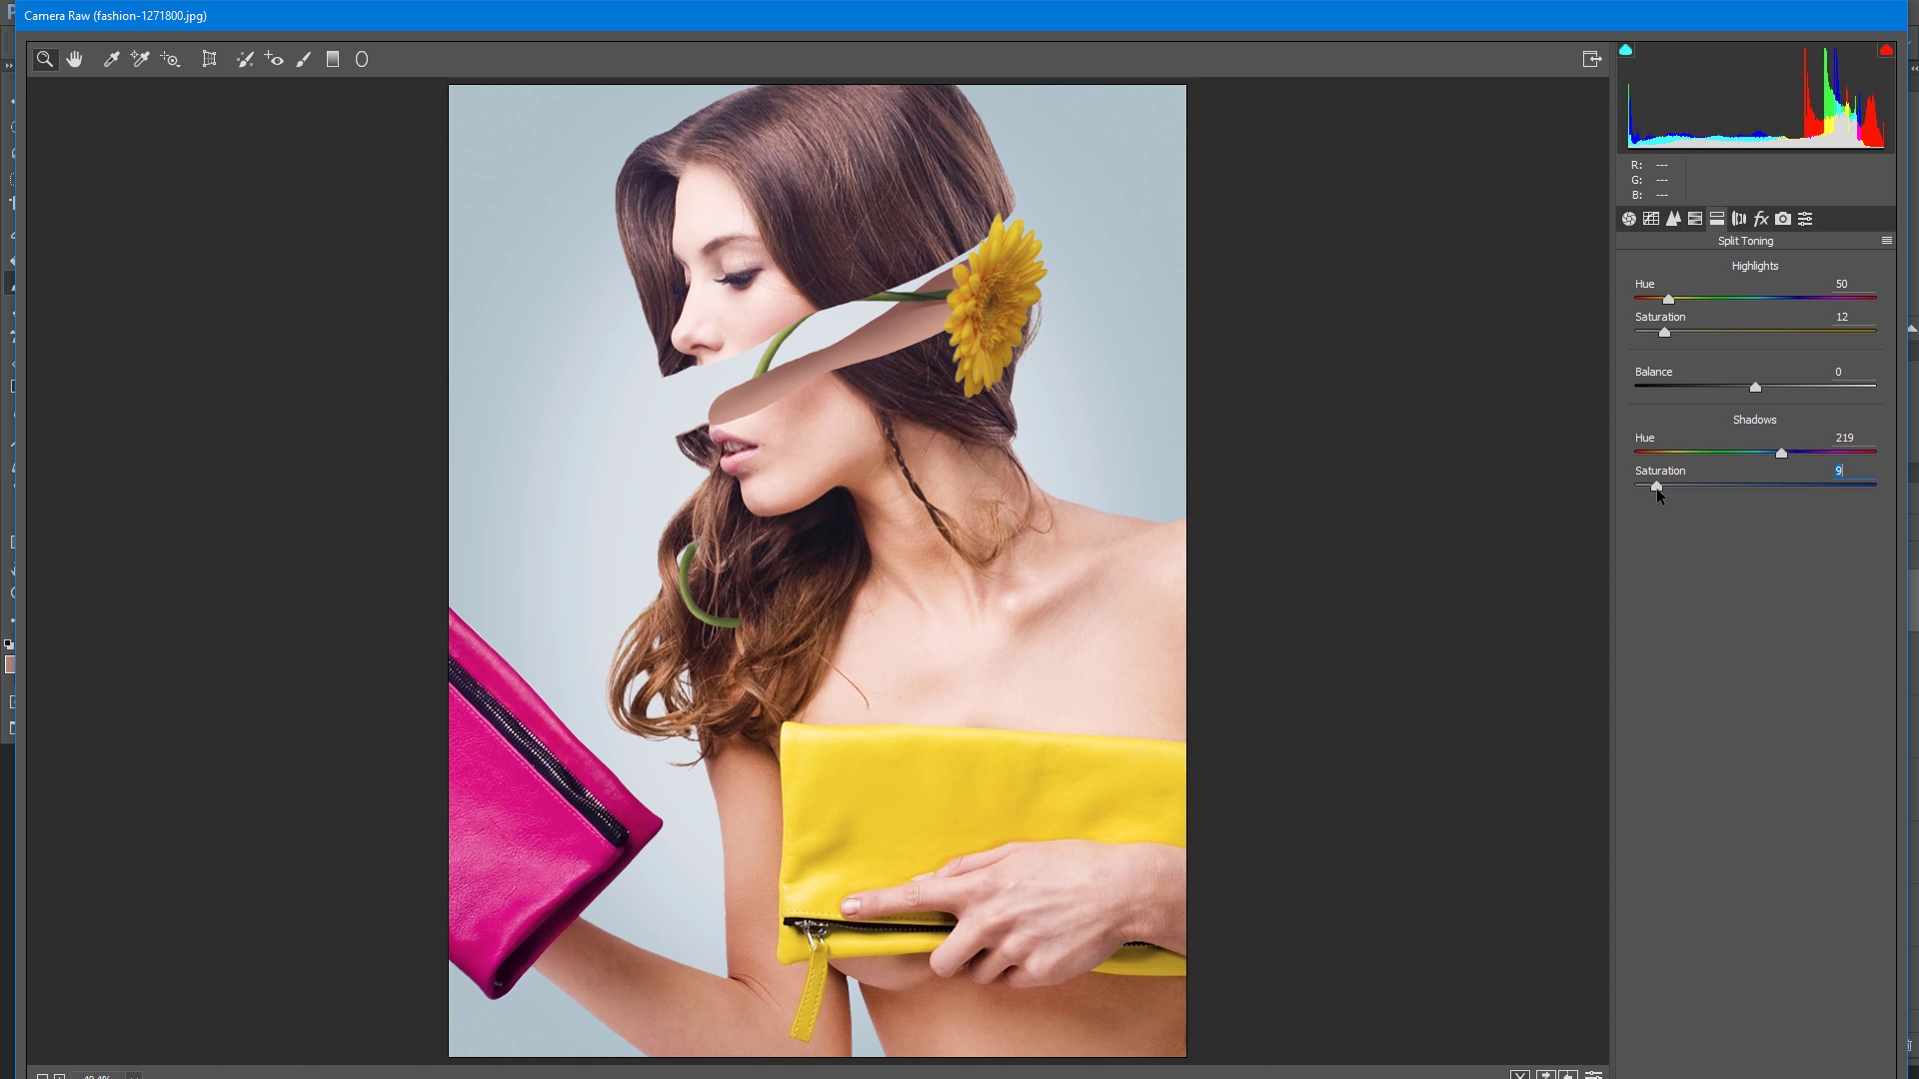
Add a post-crop vignette with an amount of -22 and set the Dehaze amount to +7.
left_click(1761, 222)
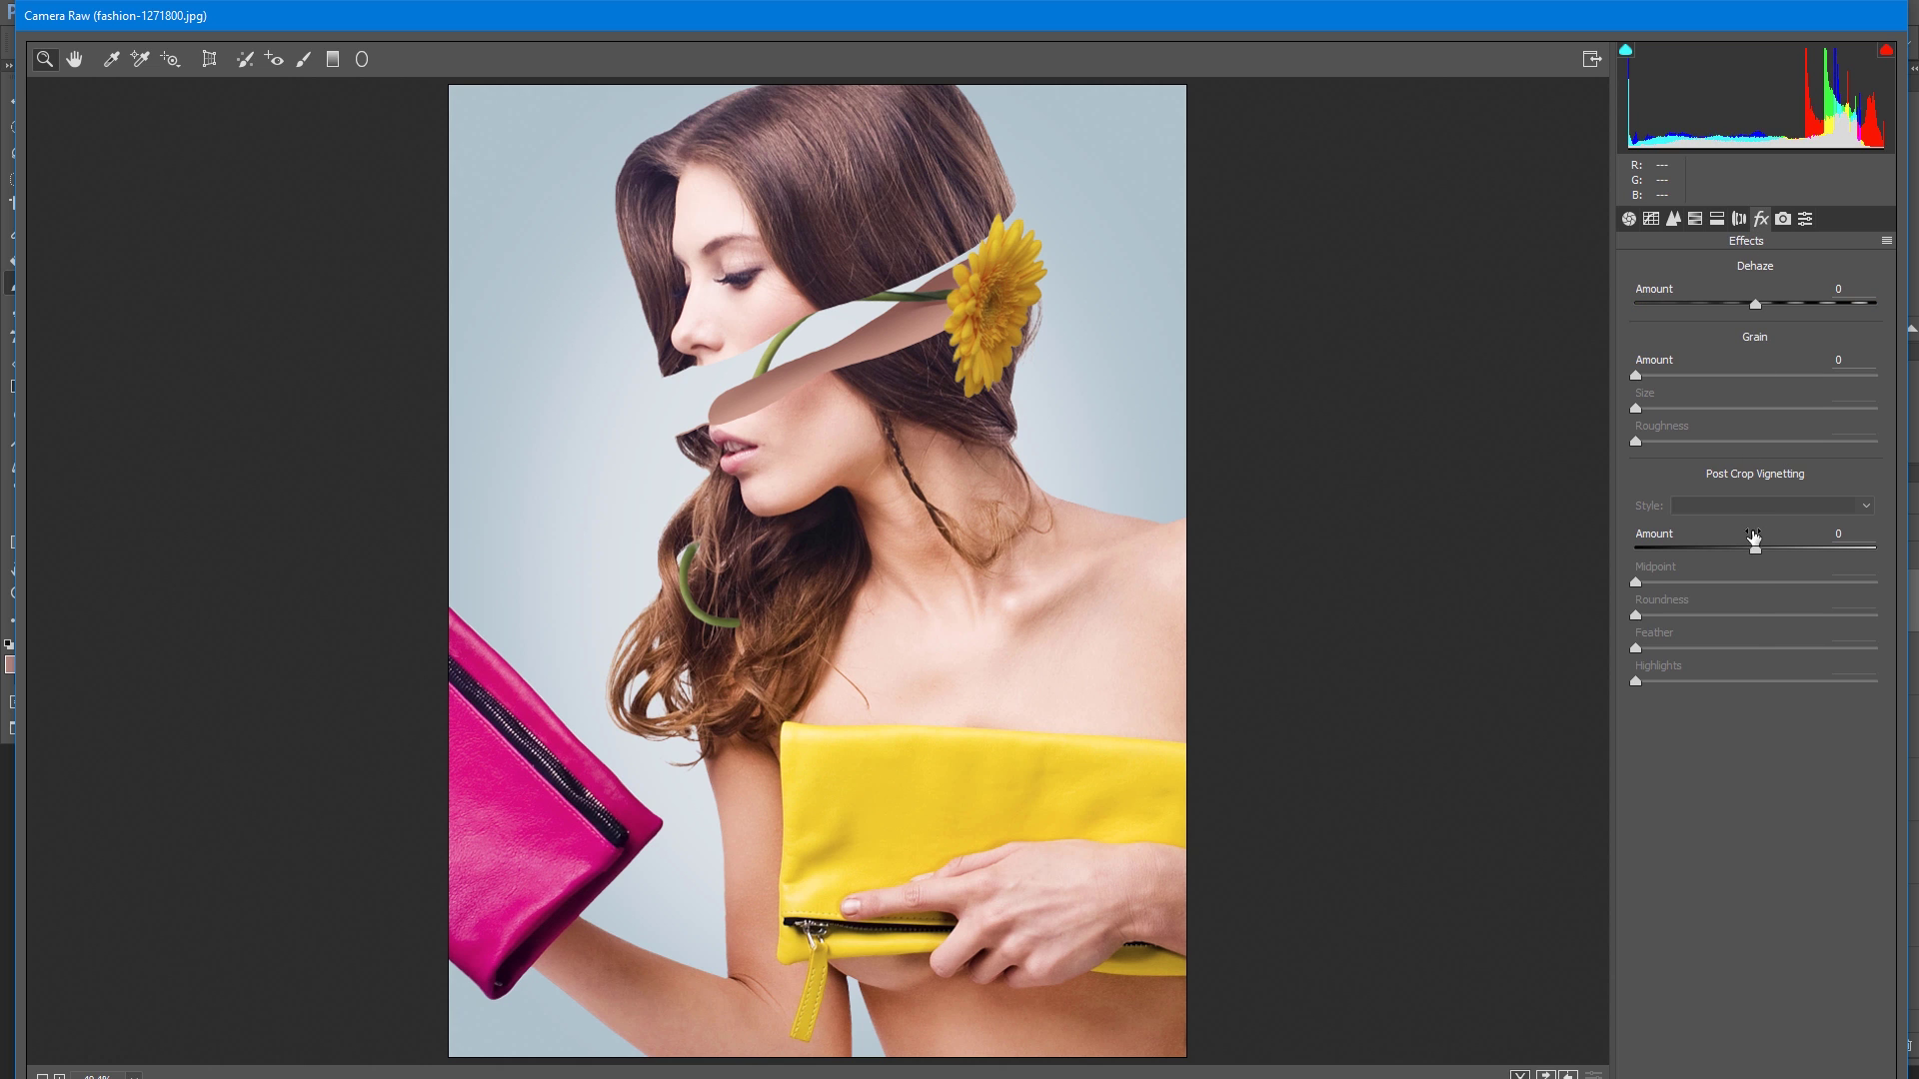
left_click_drag(1756, 553, 1733, 557)
left_click_drag(1758, 306, 1763, 313)
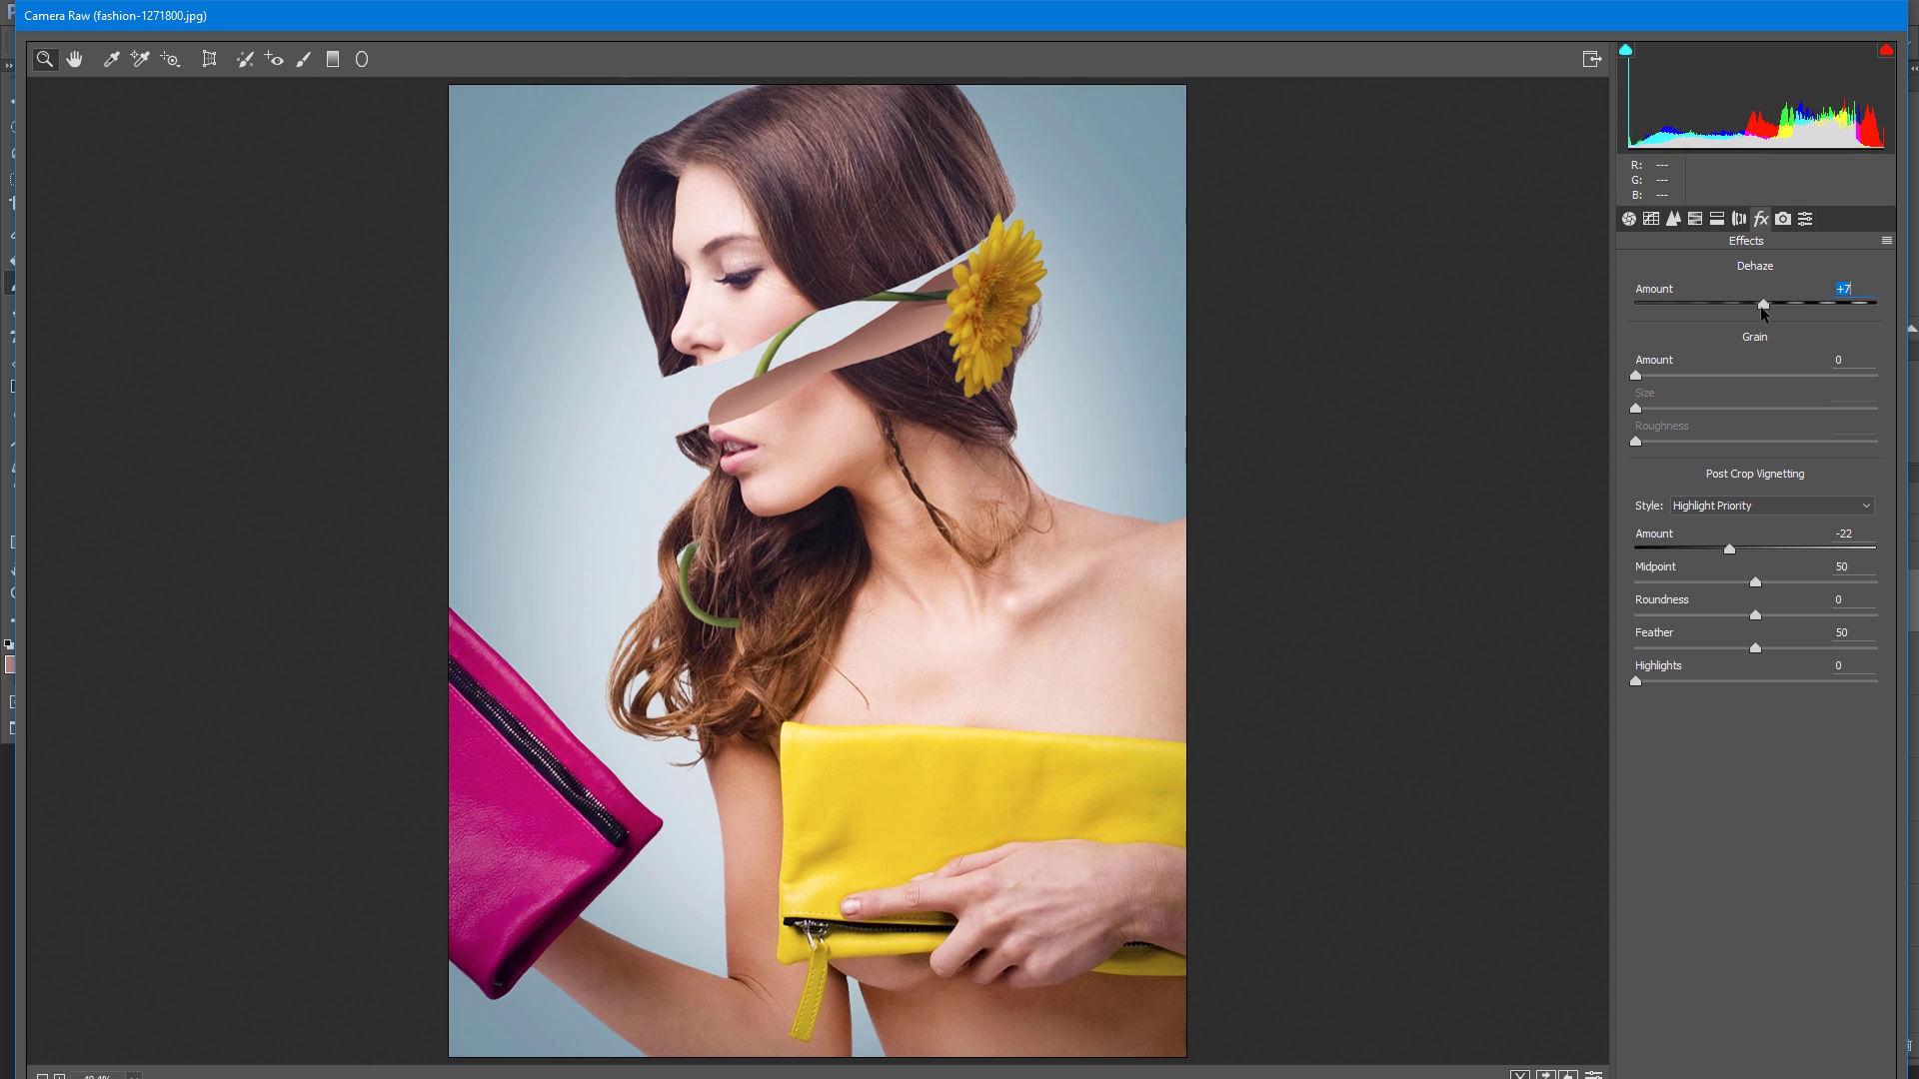
Set Blacks to -8, compare the image before and after the adjustments, and apply the Camera Raw Filter.
left_click(1630, 218)
left_click_drag(1757, 570, 1745, 573)
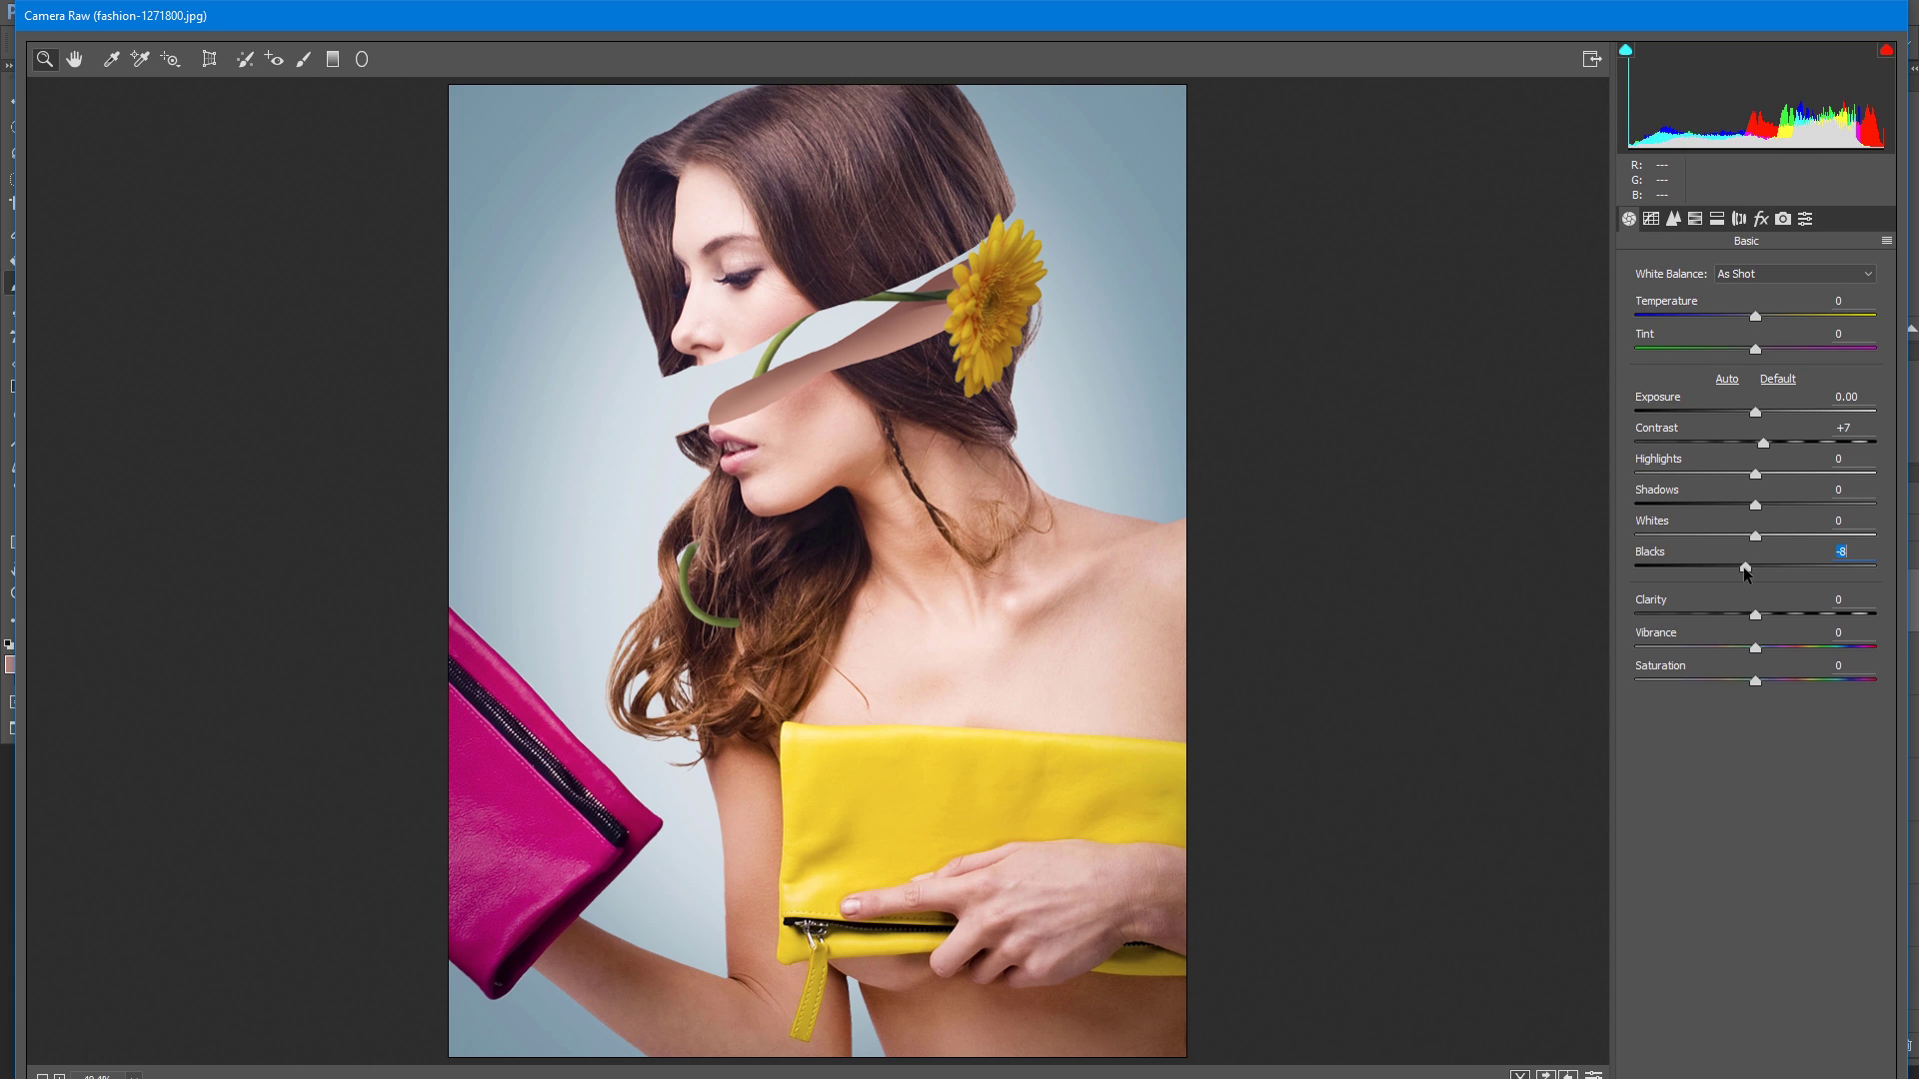
key("p")
key("p")
key("p")
key("p")
key("p")
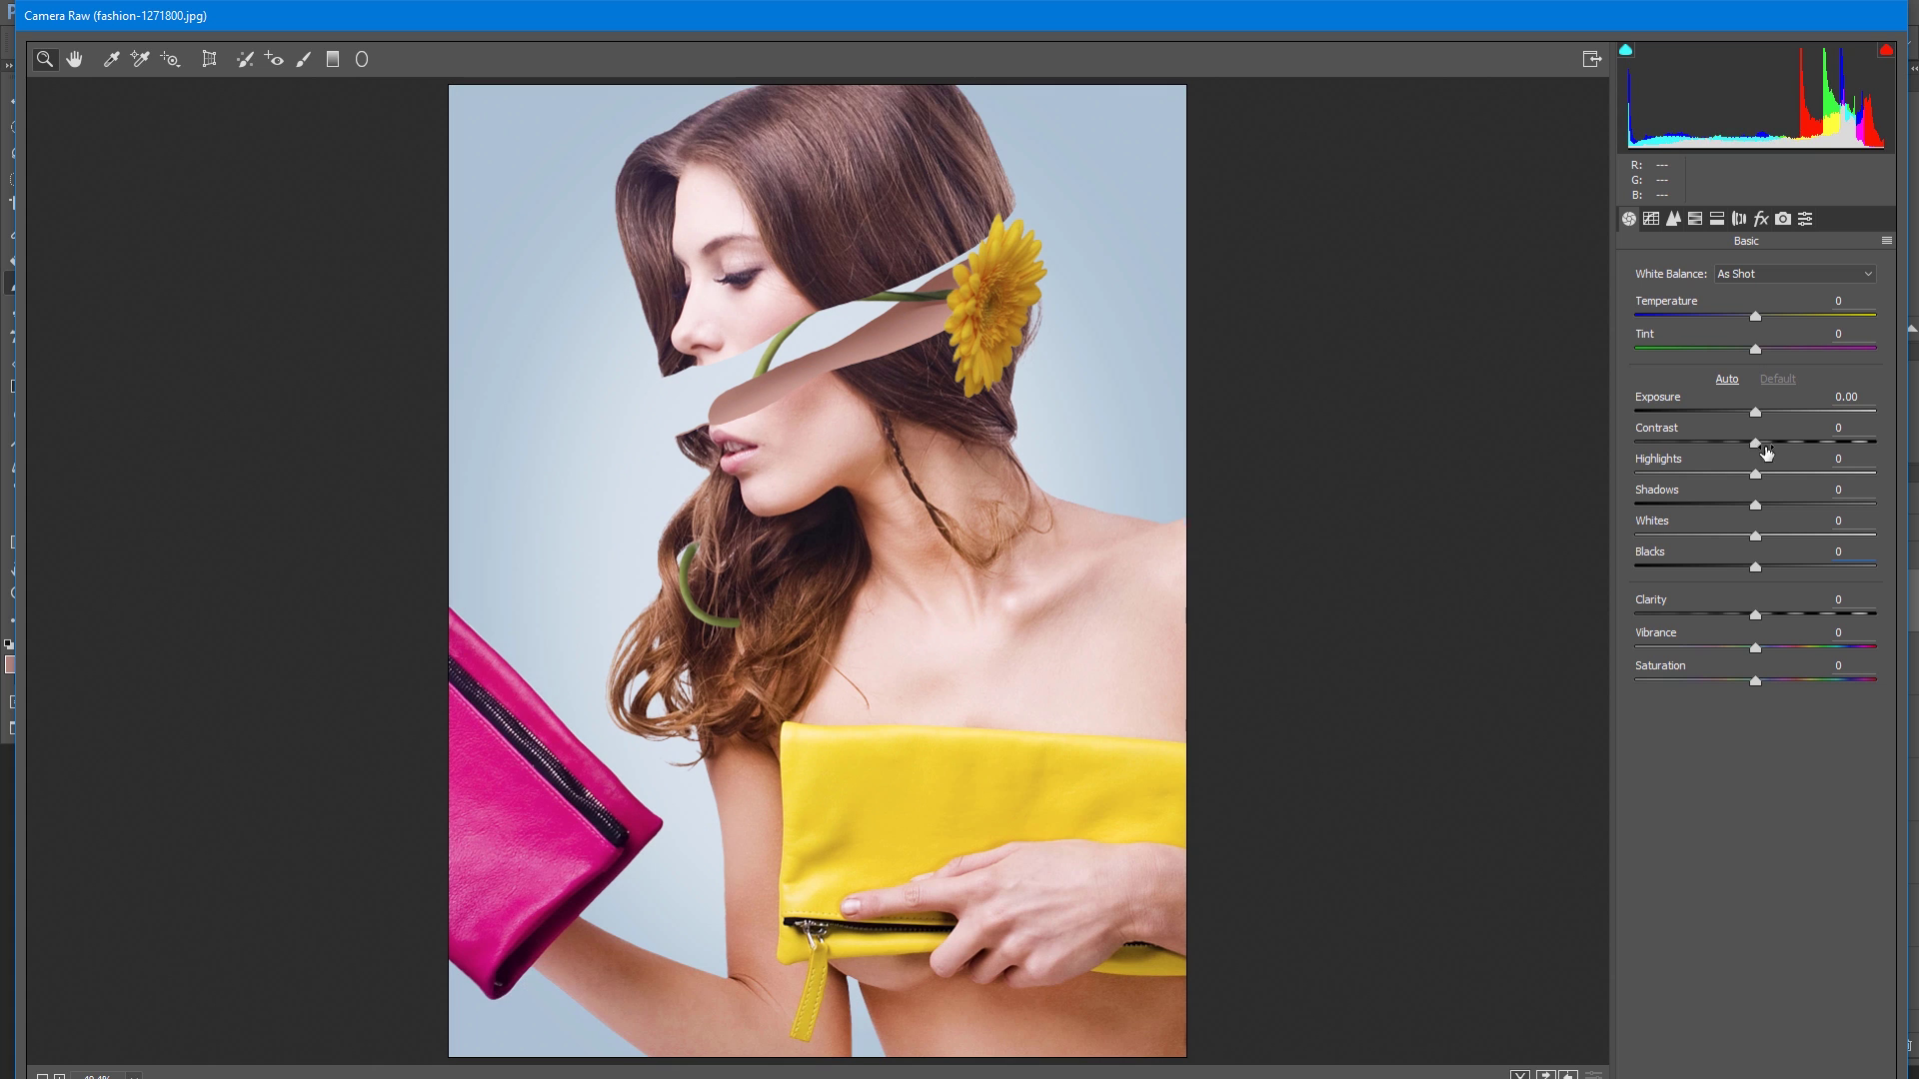
key("p")
key("Return")
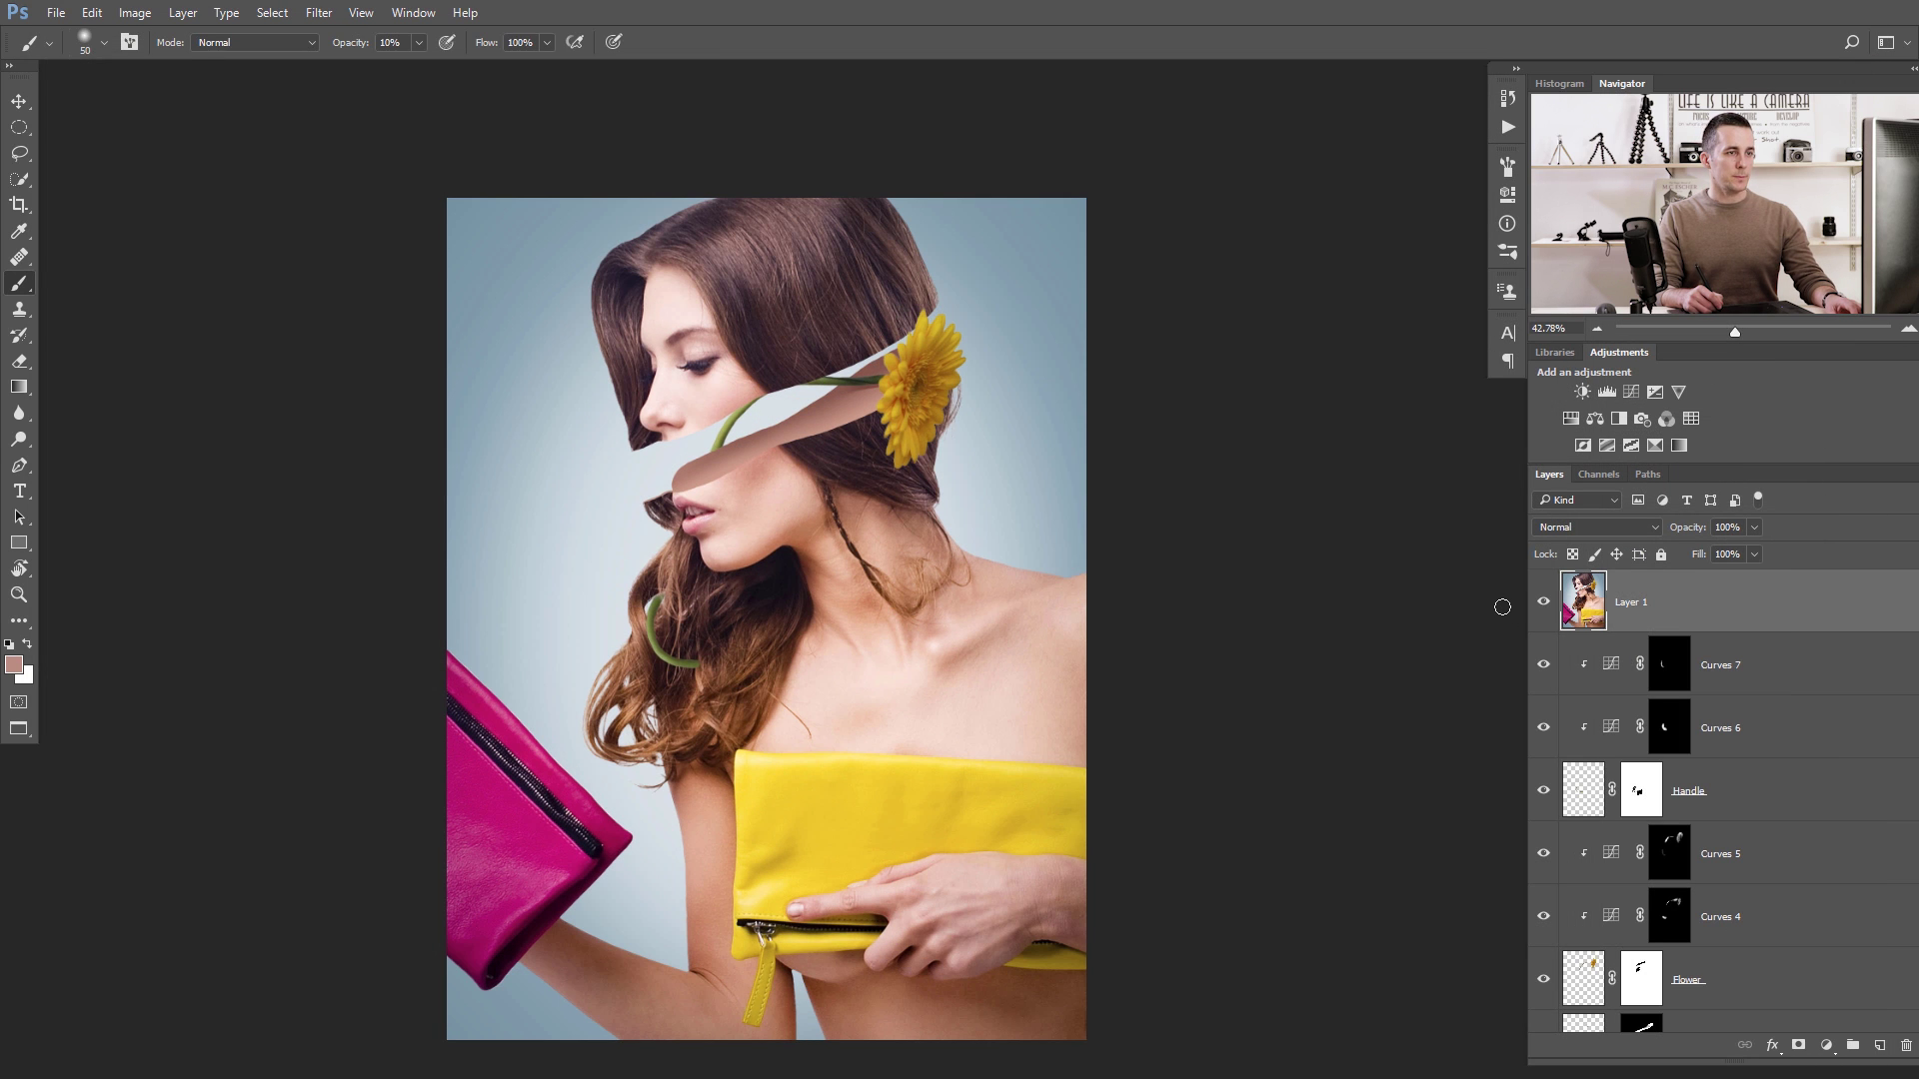
Toggle the merged layer's visibility to compare the composite before and after the Camera Raw grading.
left_click(1543, 602)
left_click(1543, 603)
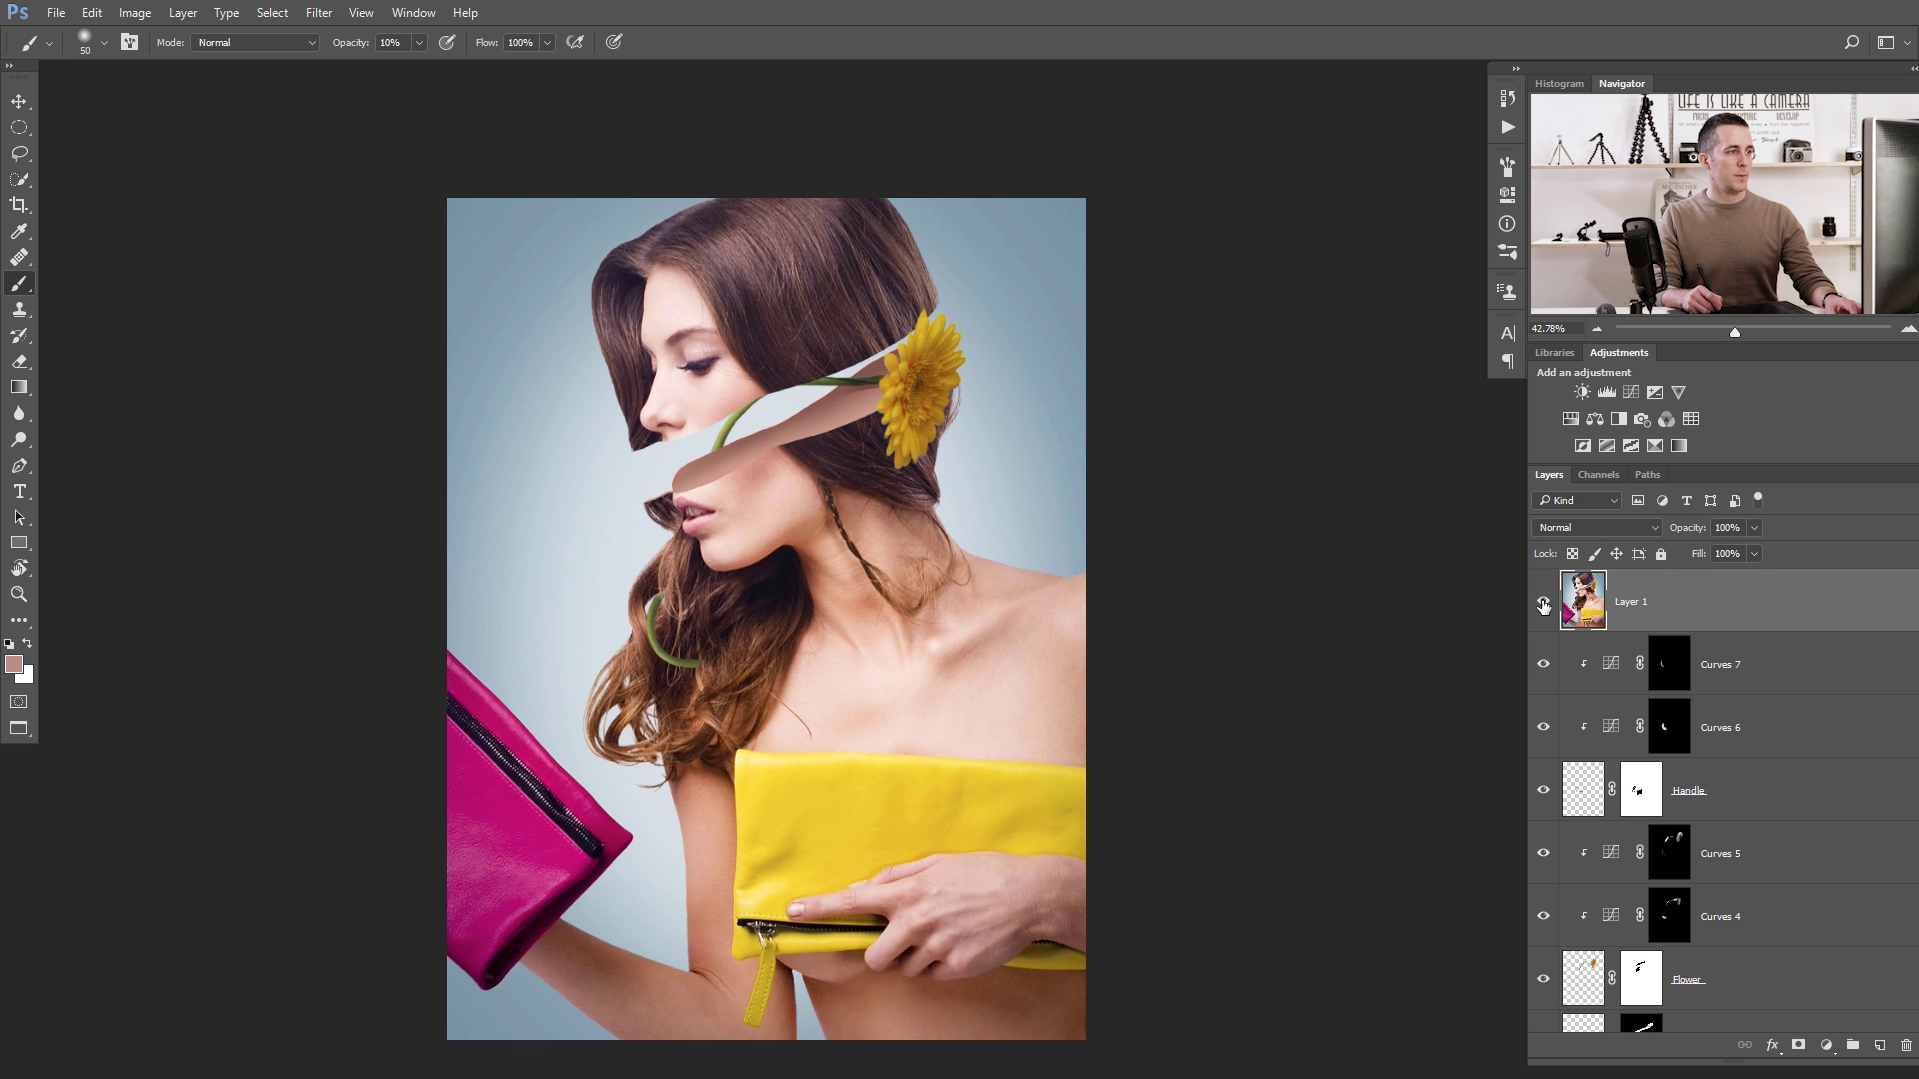
left_click(1543, 604)
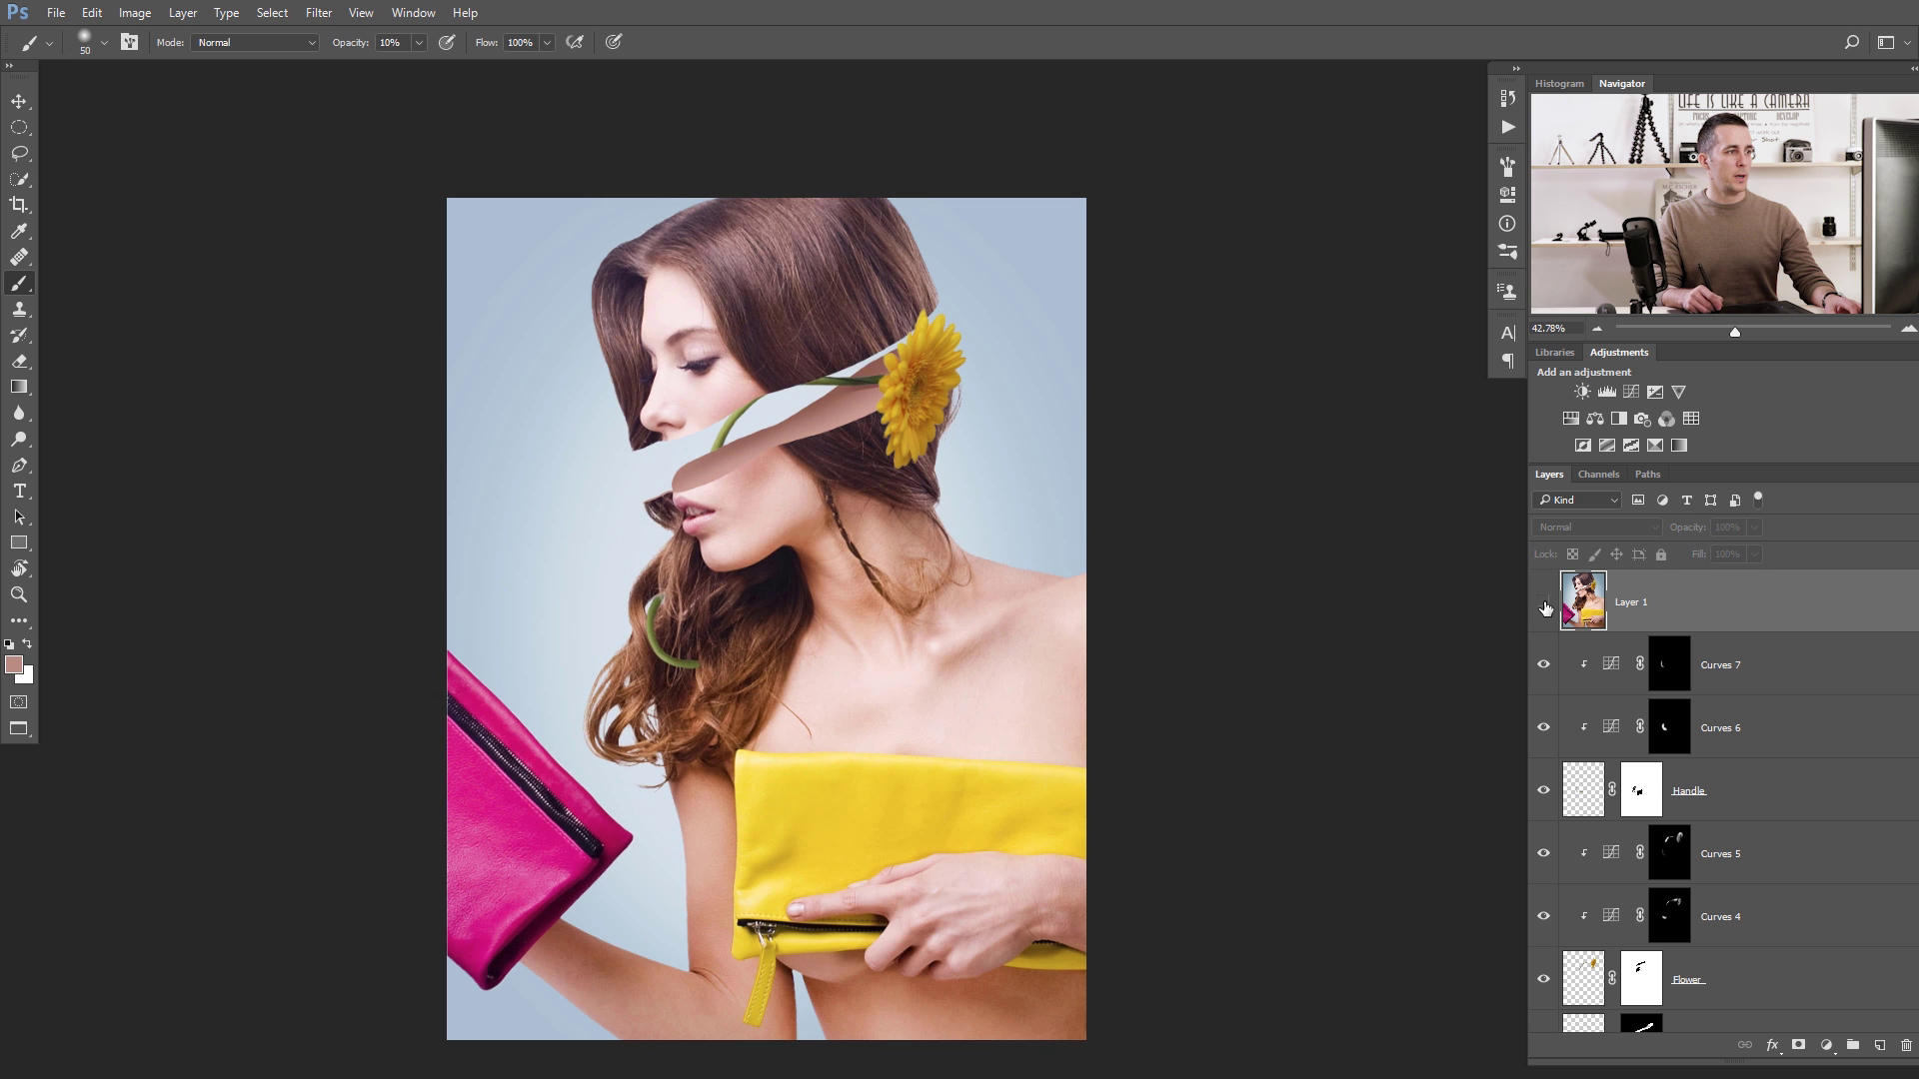
left_click(1543, 605)
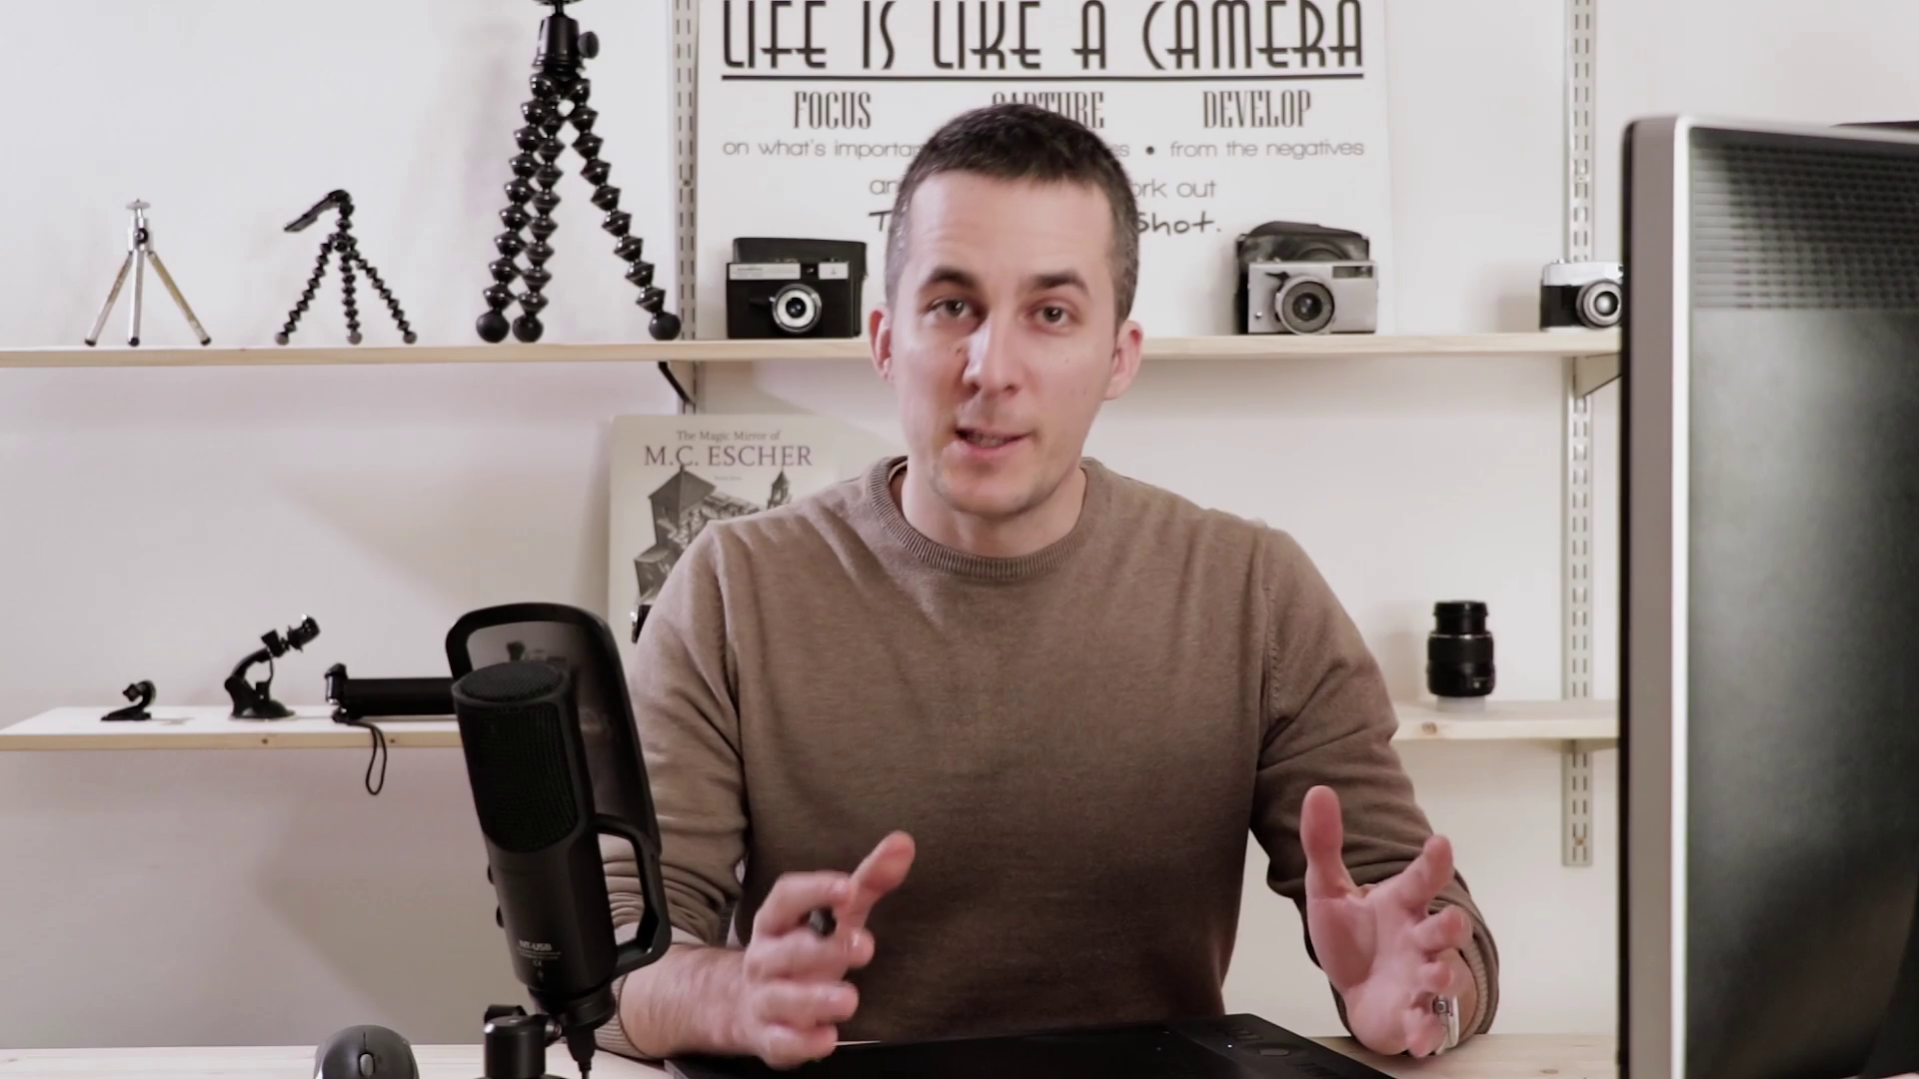